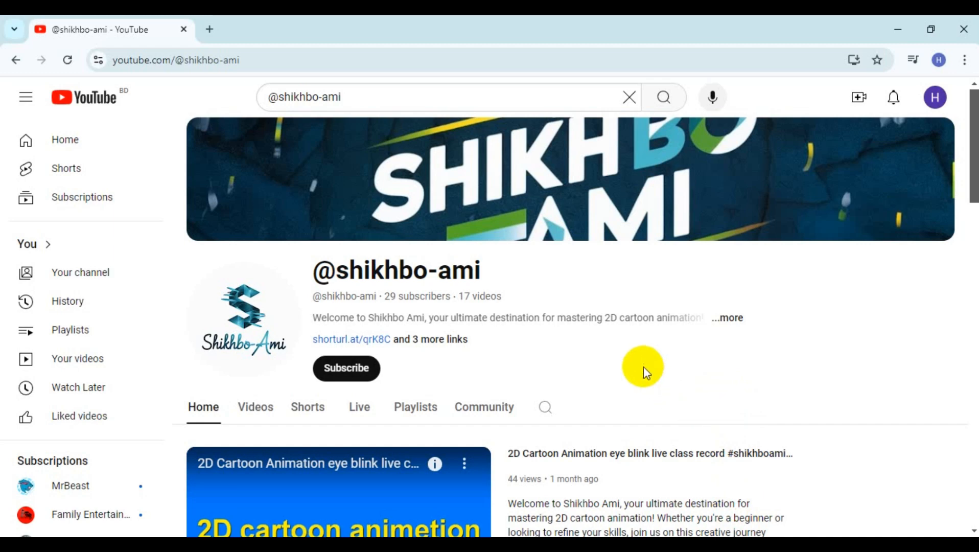
pyautogui.click(349, 376)
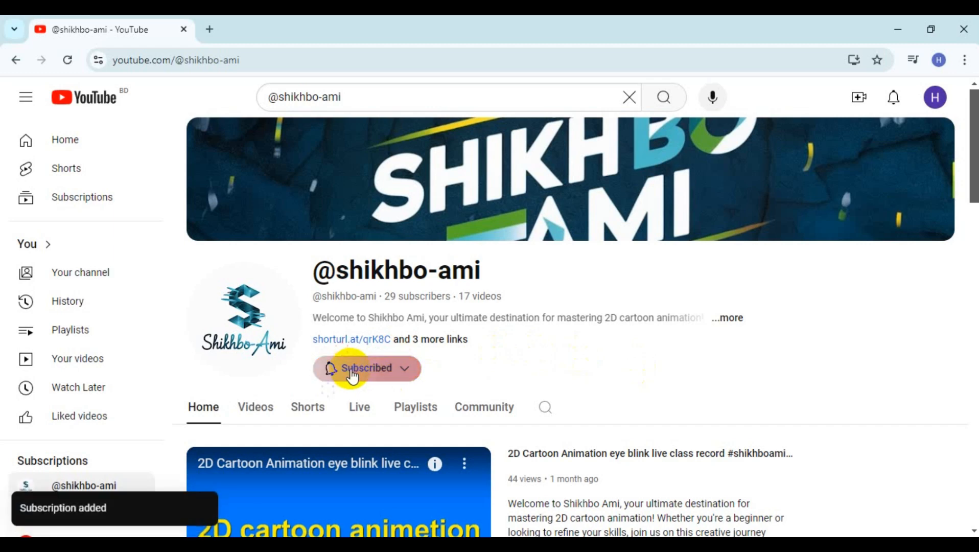
pyautogui.click(409, 376)
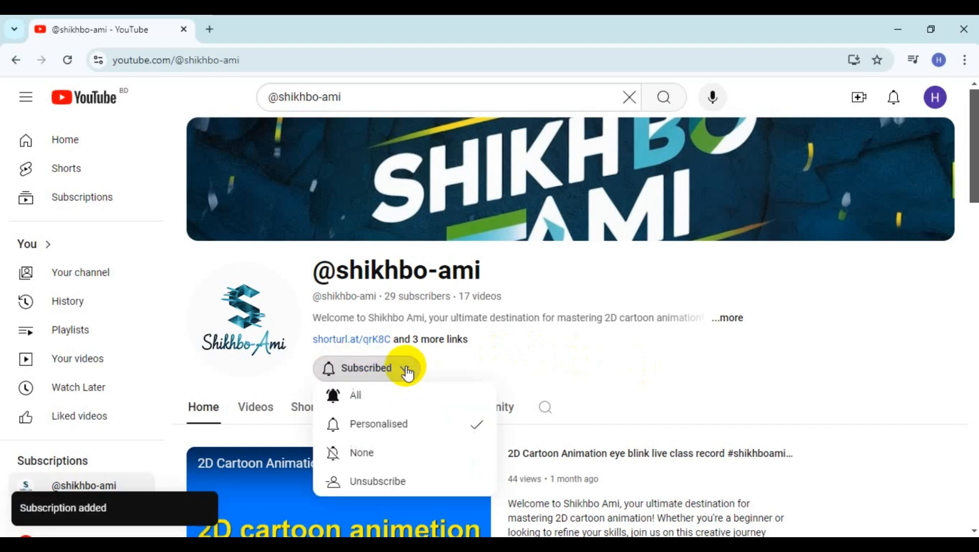
pyautogui.click(384, 396)
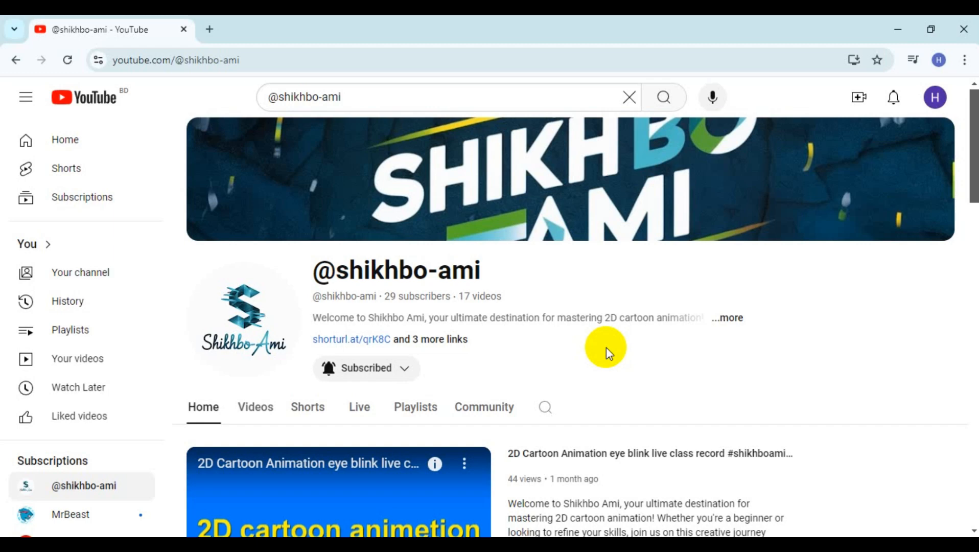
# - Switch to Adobe Animate and test-play the full-body character animation in the FATIMA HAT.fla document
pyautogui.click(897, 31)
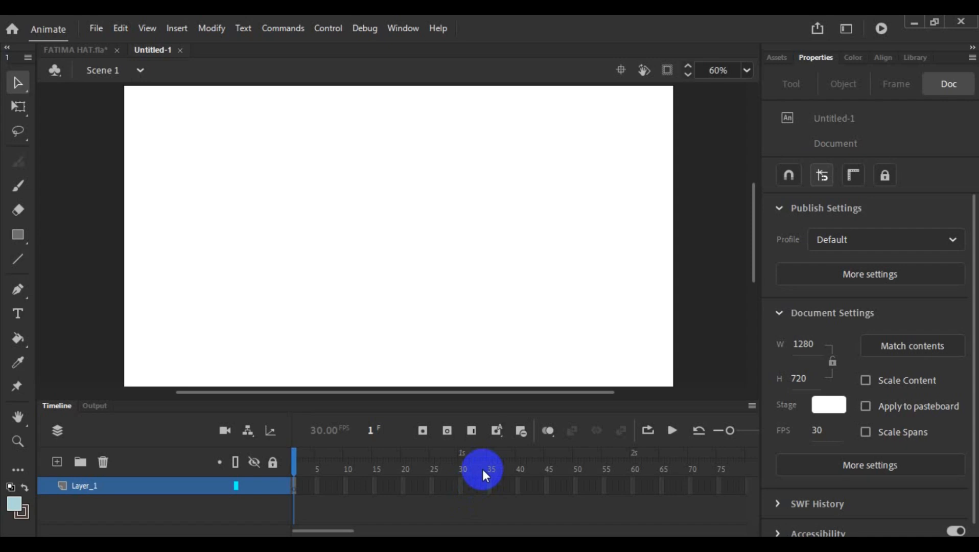
pyautogui.click(84, 49)
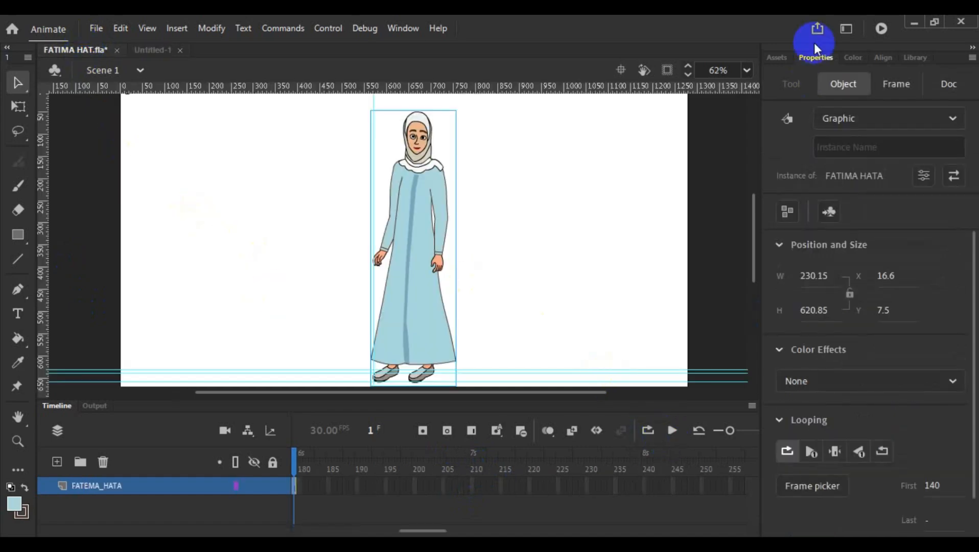
pyautogui.click(883, 28)
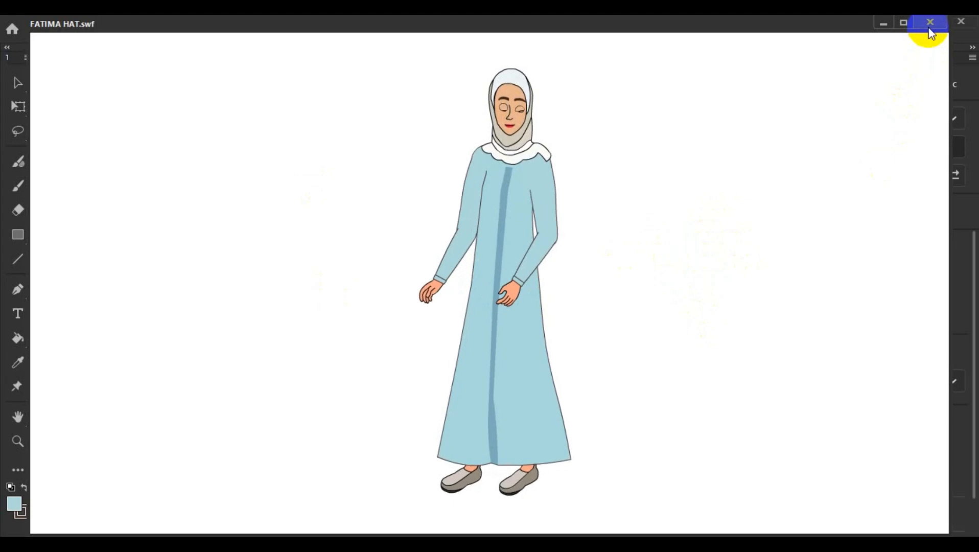
pyautogui.click(929, 23)
pyautogui.click(548, 206)
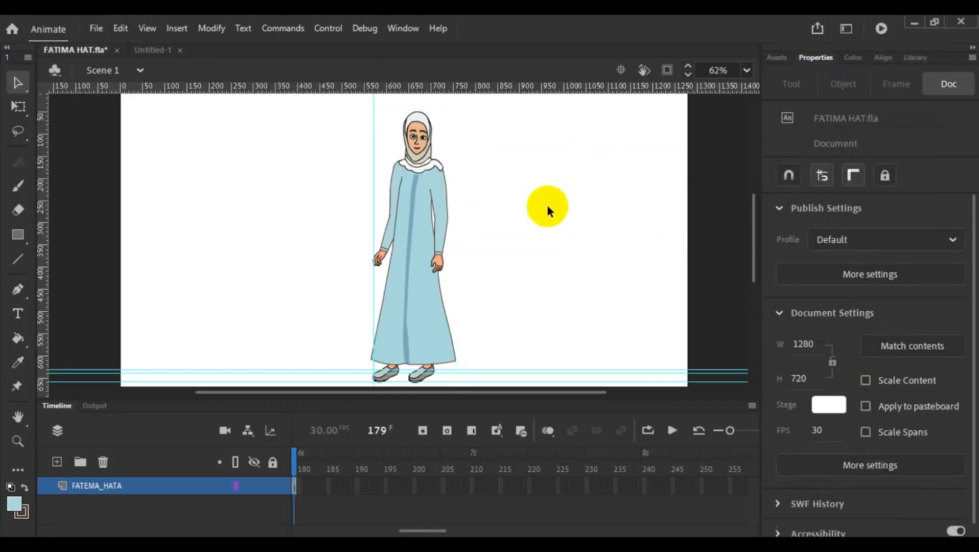
pyautogui.click(154, 49)
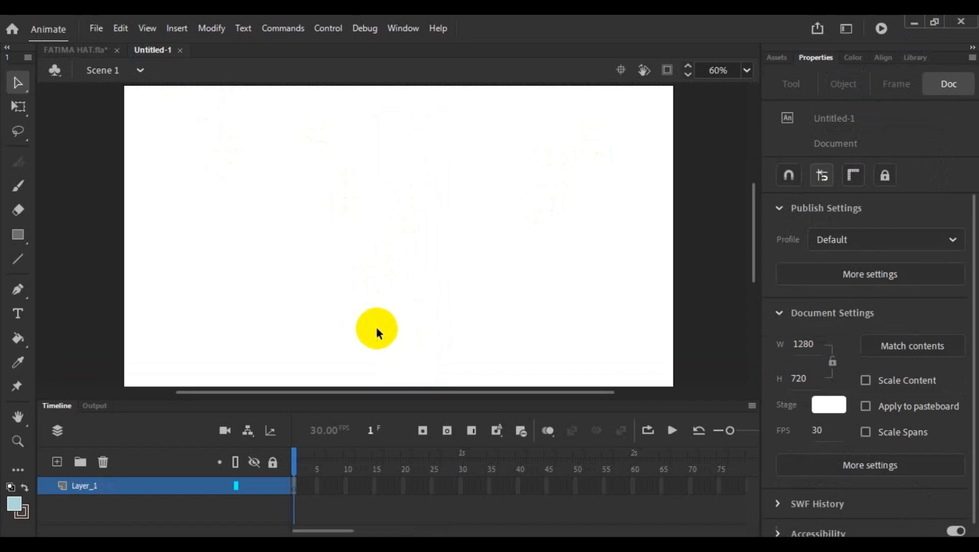
pyautogui.click(116, 486)
pyautogui.rightClick(116, 484)
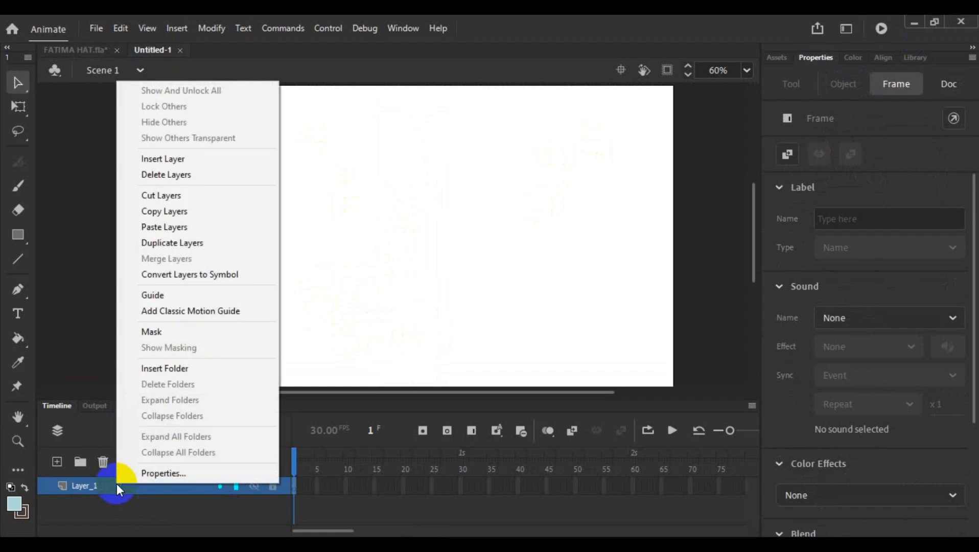
pyautogui.click(252, 143)
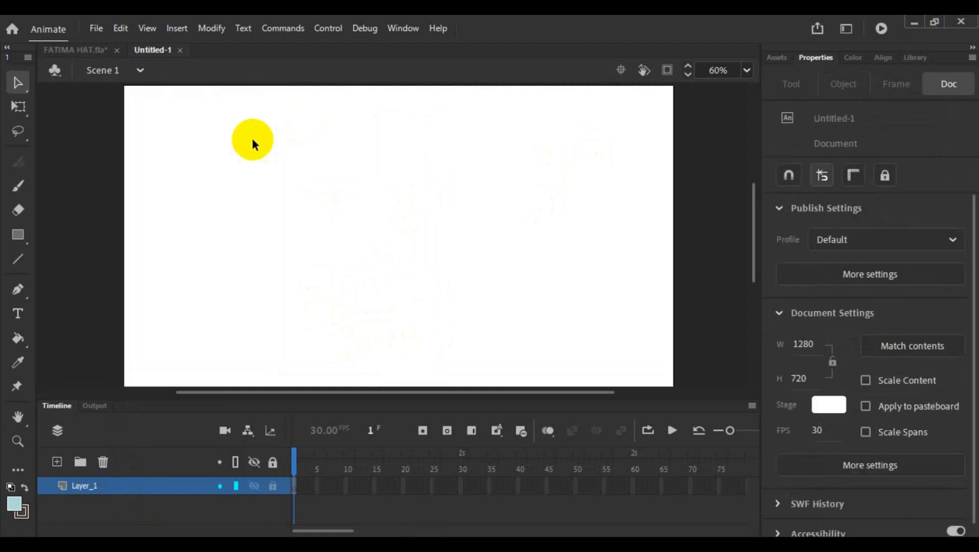
pyautogui.click(77, 47)
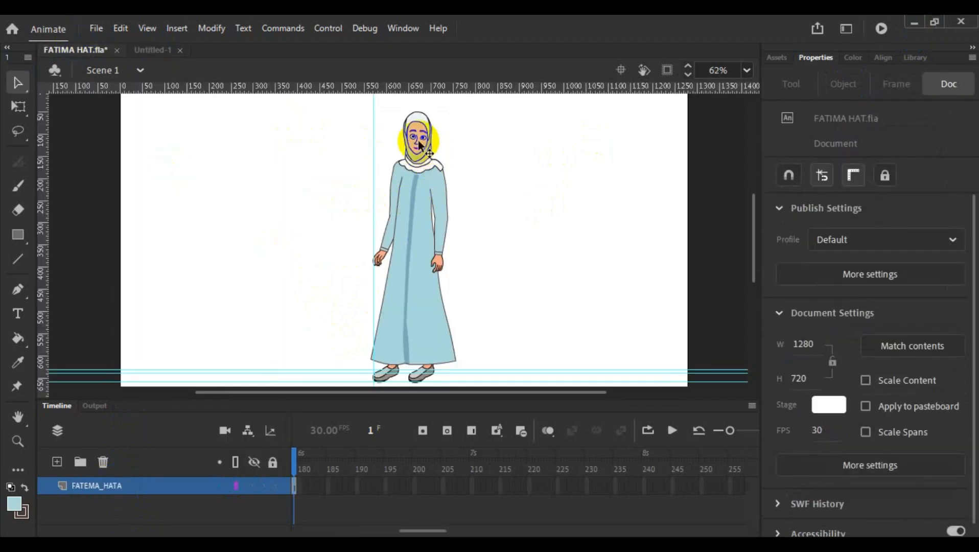
# - Paste the copied MATHA layer above Layer_1 in the Untitled-1 document
pyautogui.click(159, 51)
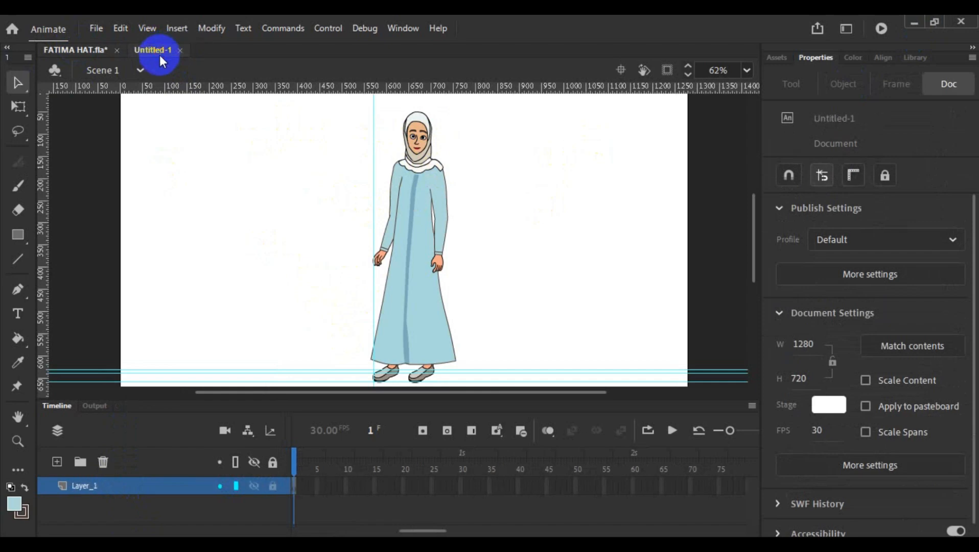
pyautogui.rightClick(154, 485)
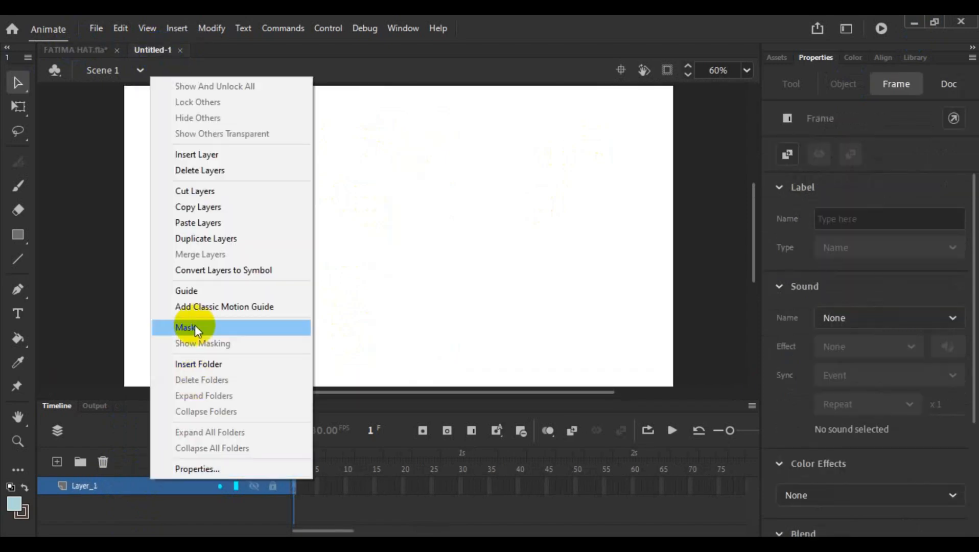
pyautogui.click(189, 223)
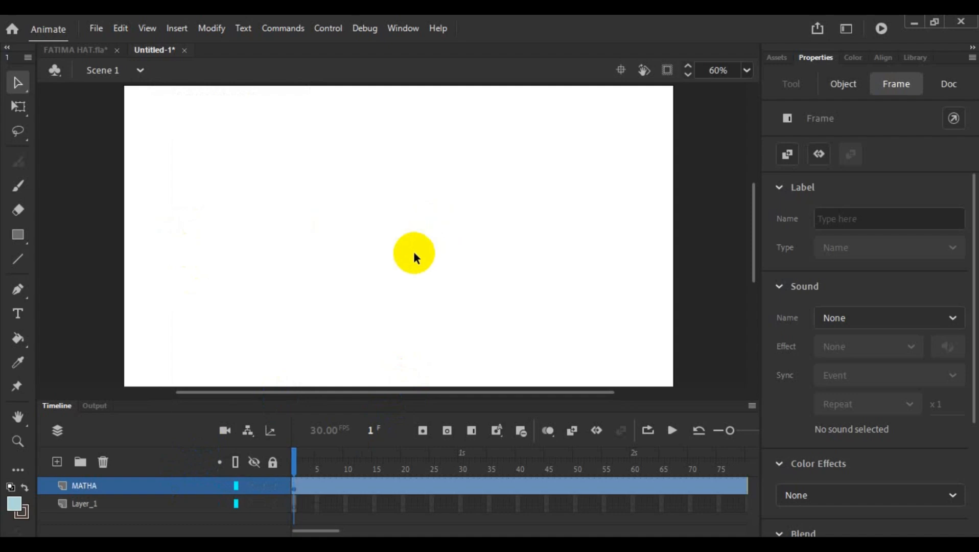
# - Locate the pasted head graphic outside the stage
pyautogui.scroll(-3, 413, 251)
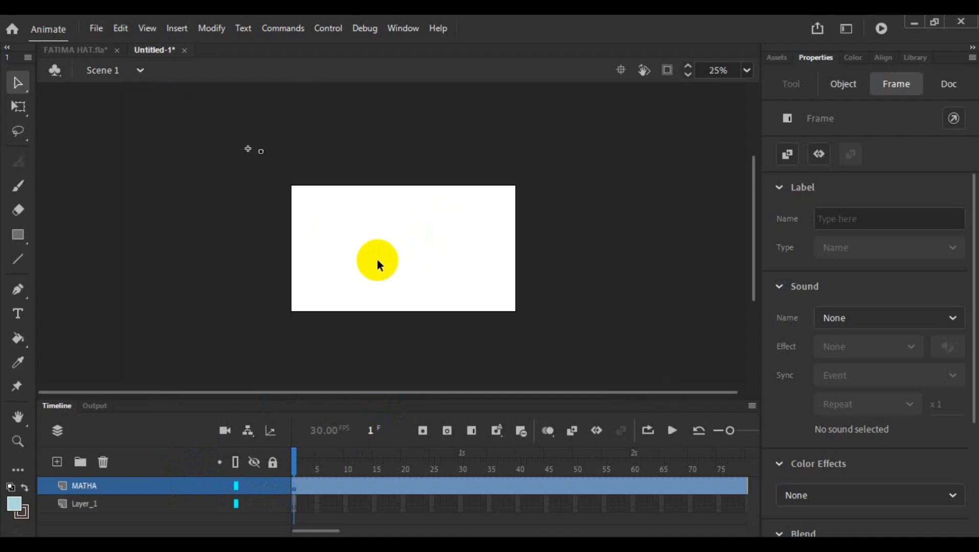
pyautogui.scroll(2, 377, 260)
pyautogui.scroll(-4, 377, 261)
pyautogui.scroll(3, 347, 255)
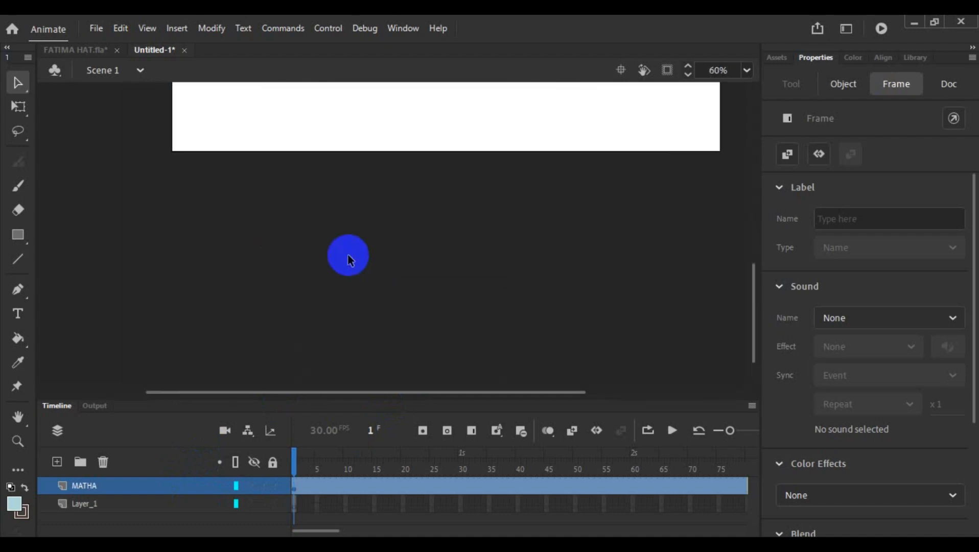
pyautogui.scroll(8, 266, 263)
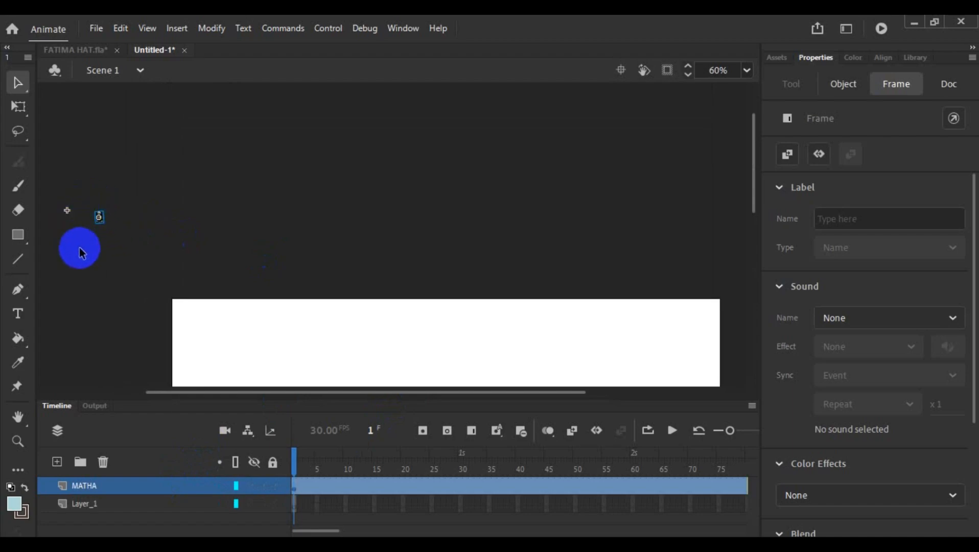
pyautogui.press('Print')
pyautogui.moveTo(74, 170); pyautogui.dragTo(128, 293)
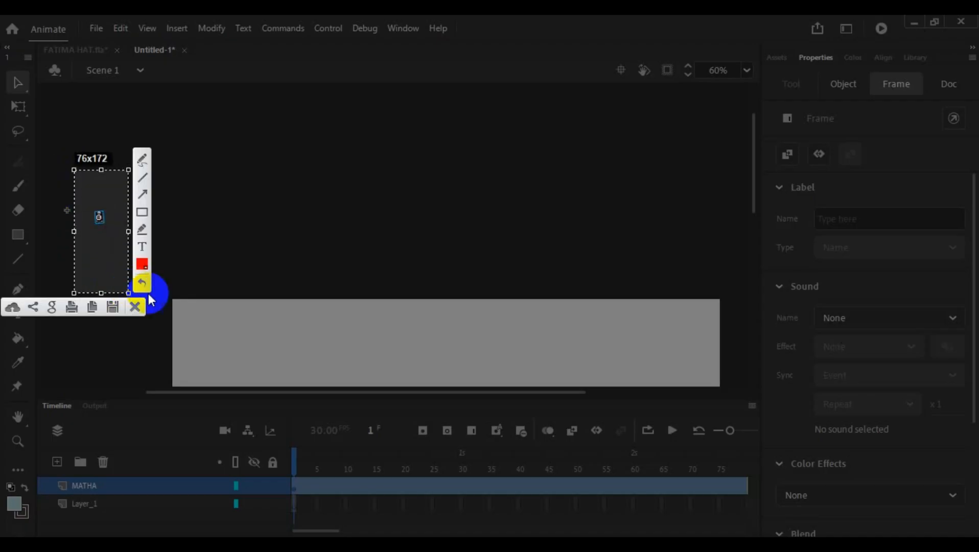
pyautogui.click(136, 306)
# - Move the tiny head graphic from outside the stage onto it, at about X 178, Y 27
pyautogui.scroll(-2, 359, 260)
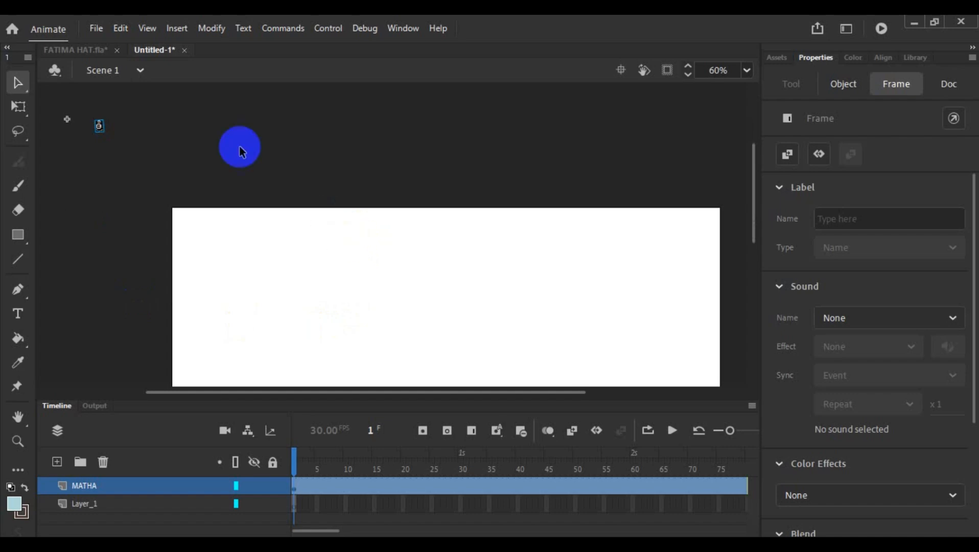
pyautogui.scroll(3, 115, 177)
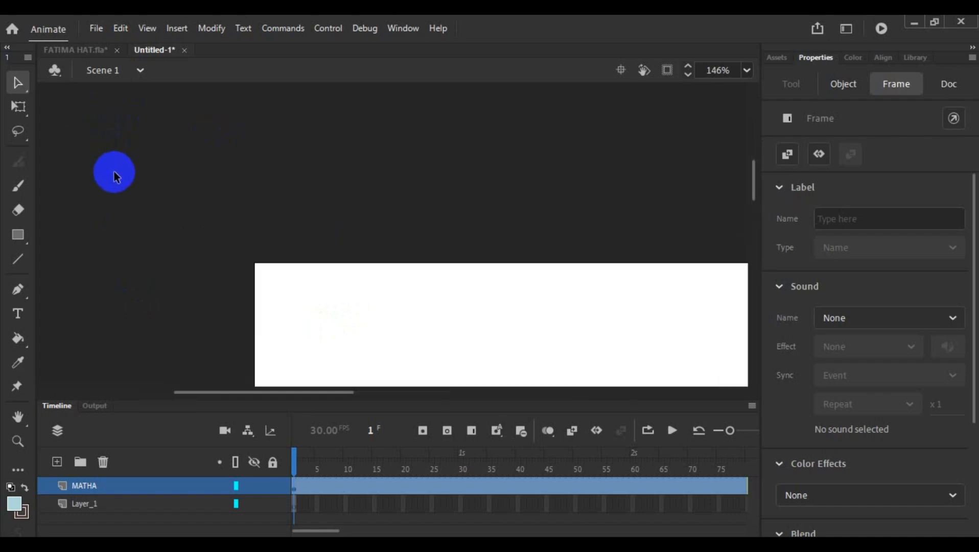
pyautogui.scroll(2, 115, 177)
pyautogui.moveTo(81, 153); pyautogui.dragTo(526, 308)
pyautogui.scroll(-2, 503, 310)
pyautogui.scroll(-4, 556, 205)
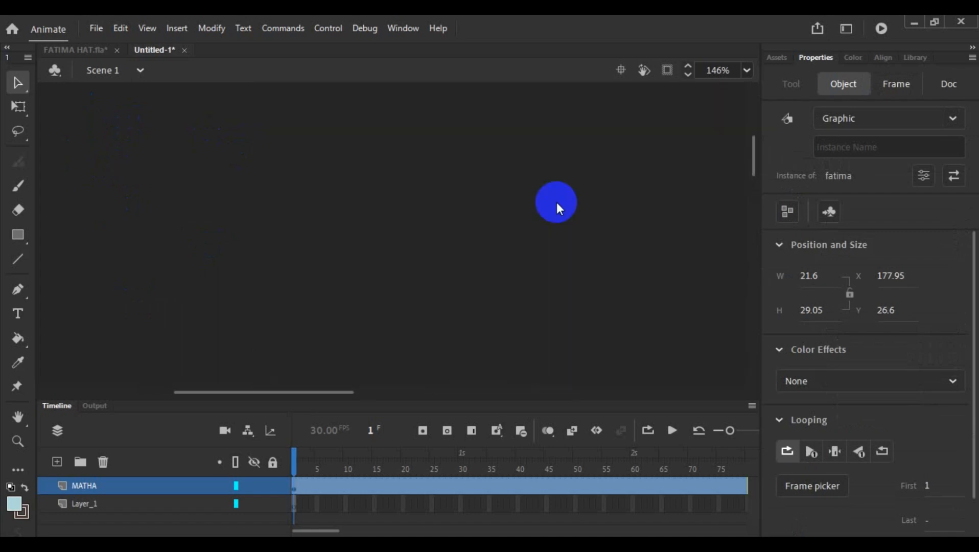
pyautogui.scroll(1, 556, 204)
pyautogui.scroll(4, 556, 202)
pyautogui.scroll(4, 511, 218)
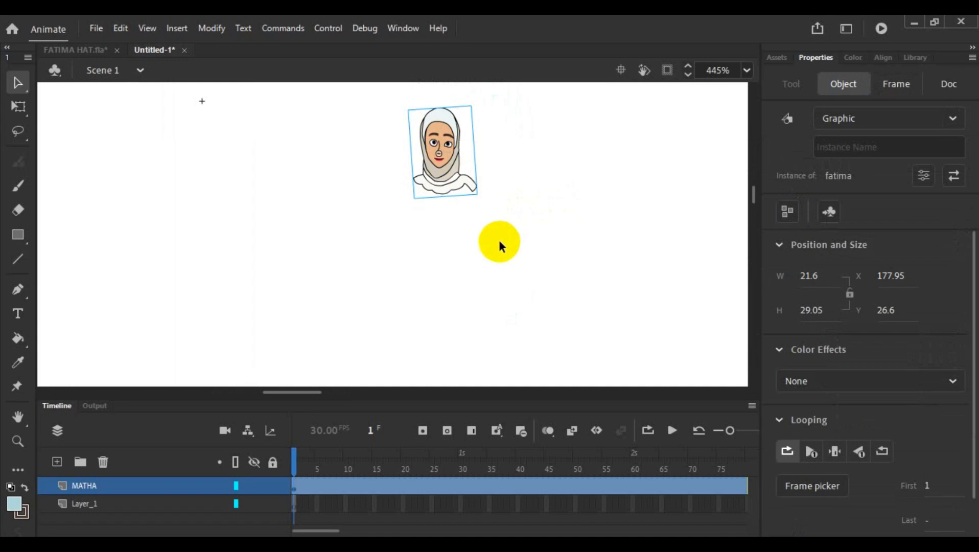
# - Play the head's animation in Untitled-1 and compare it with the full-body animation in FATIMA HAT.fla
pyautogui.click(671, 431)
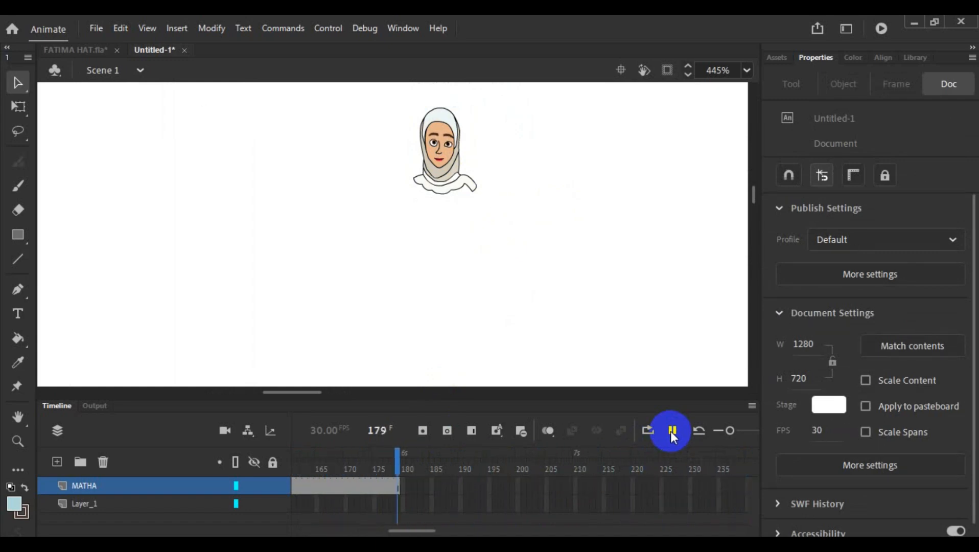
pyautogui.click(535, 301)
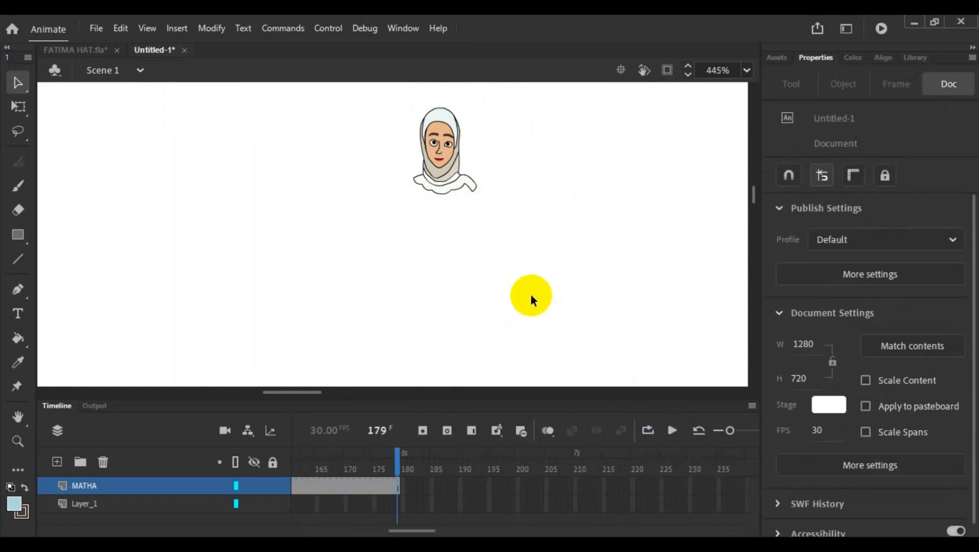
pyautogui.click(77, 49)
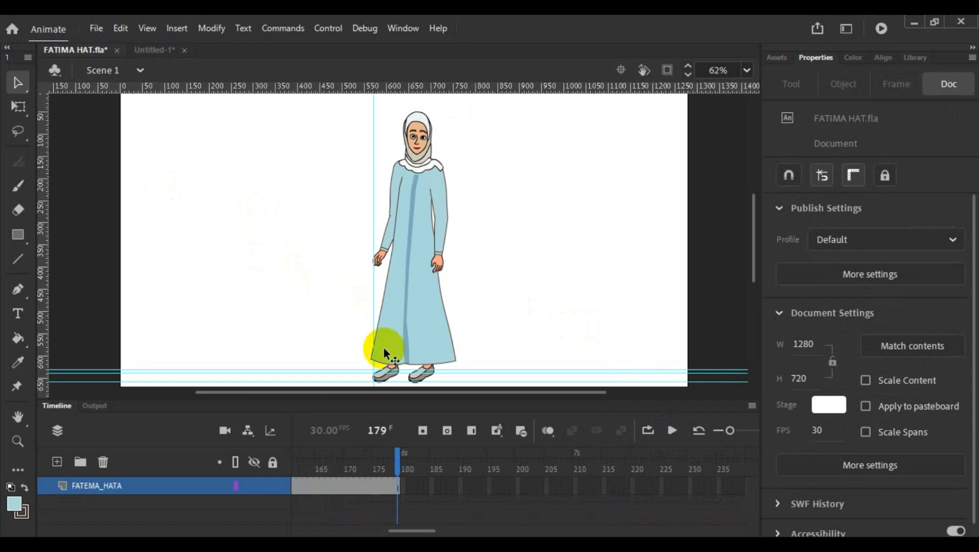
pyautogui.click(673, 431)
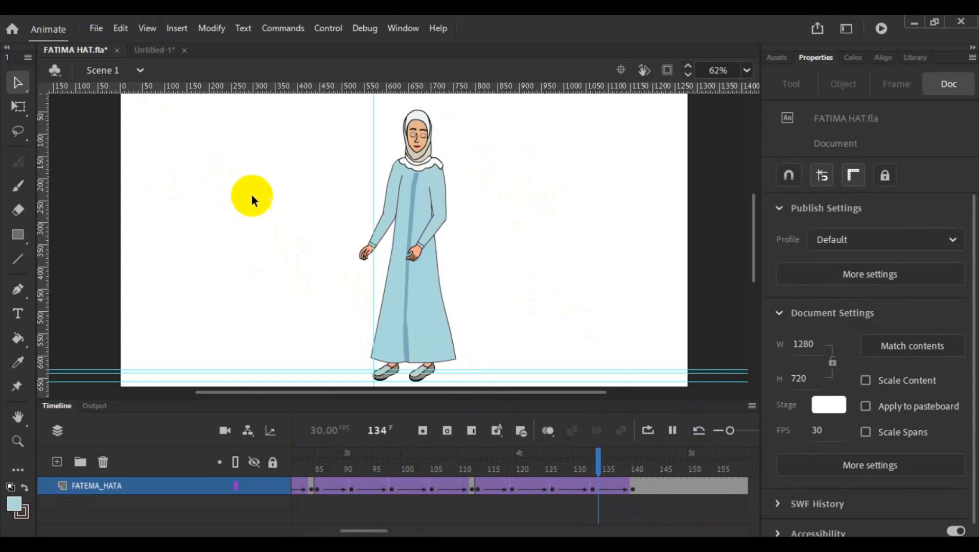
pyautogui.click(143, 50)
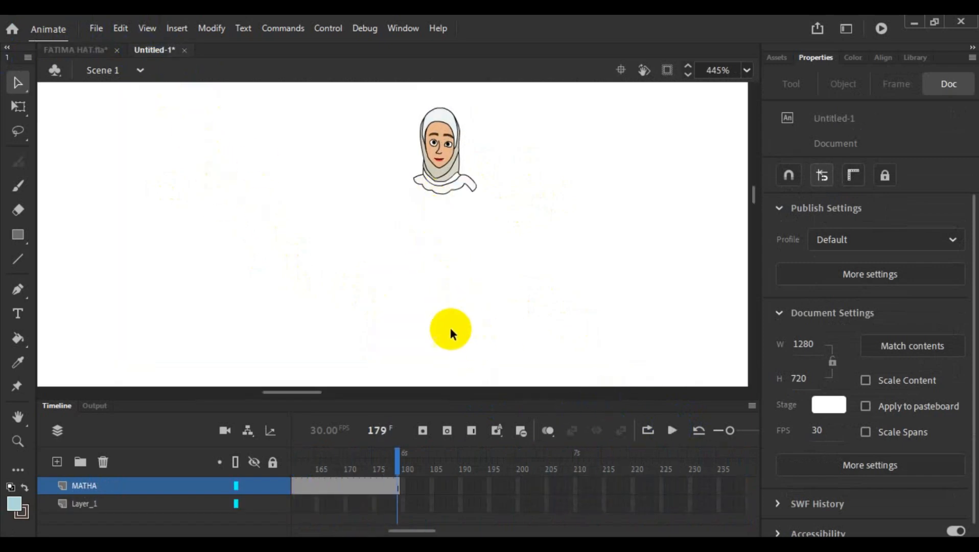
pyautogui.click(673, 430)
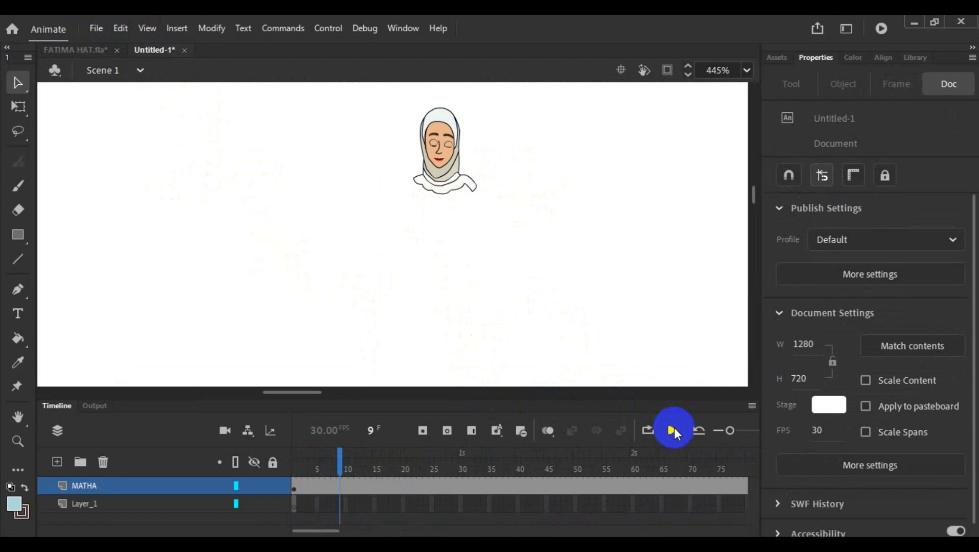
# - Go to frame 4 of the MATHA layer and open the fatima head symbol for editing
pyautogui.moveTo(337, 468); pyautogui.dragTo(291, 471)
pyautogui.click(309, 490)
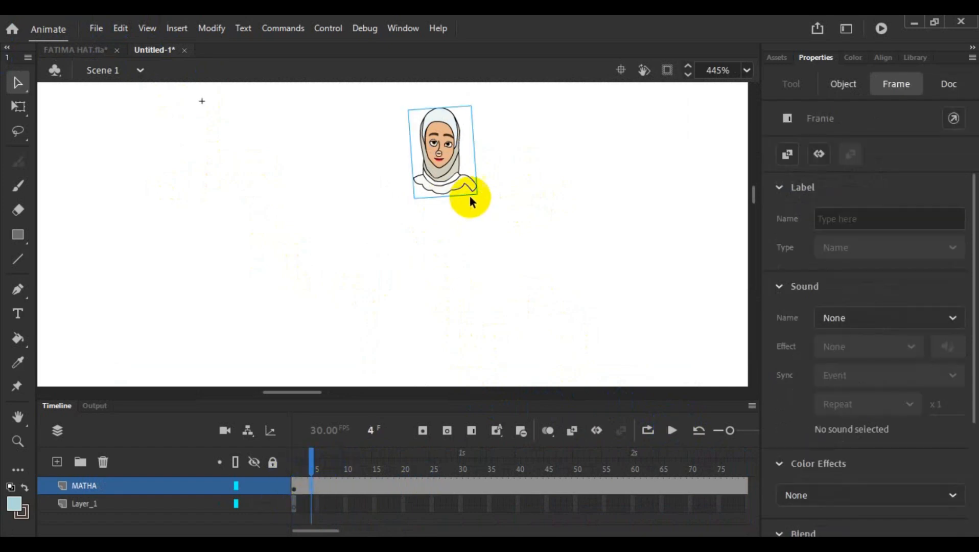
pyautogui.doubleClick(459, 149)
pyautogui.scroll(3, 435, 270)
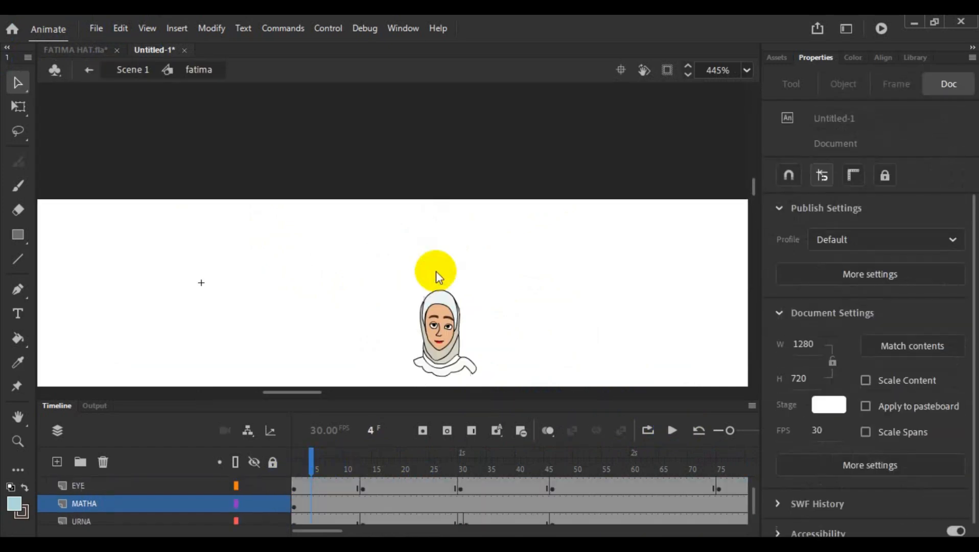
pyautogui.scroll(-5, 435, 272)
pyautogui.scroll(3, 435, 278)
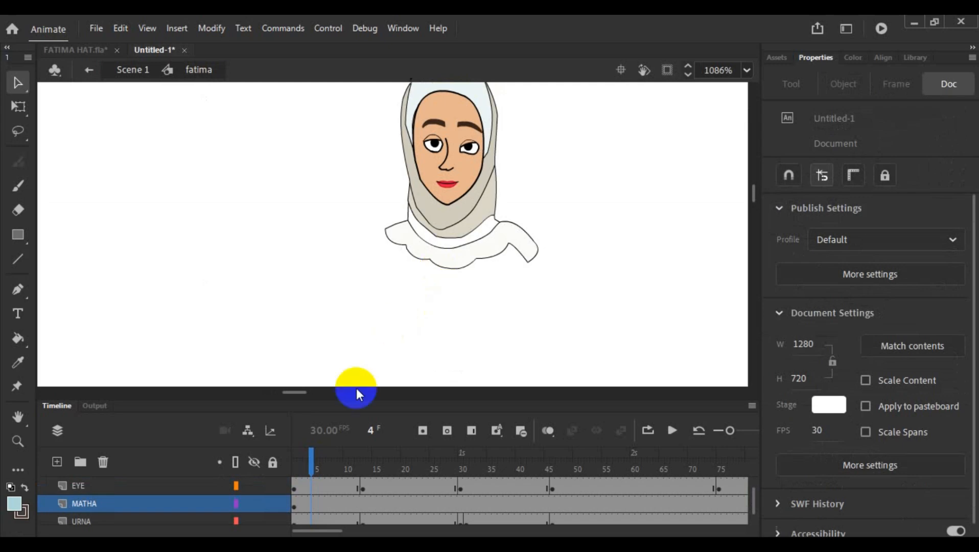
# - Enlarge the timeline area to show the symbol's LIP, EYE, MATHA and URNA layers together
pyautogui.moveTo(475, 402); pyautogui.dragTo(473, 333)
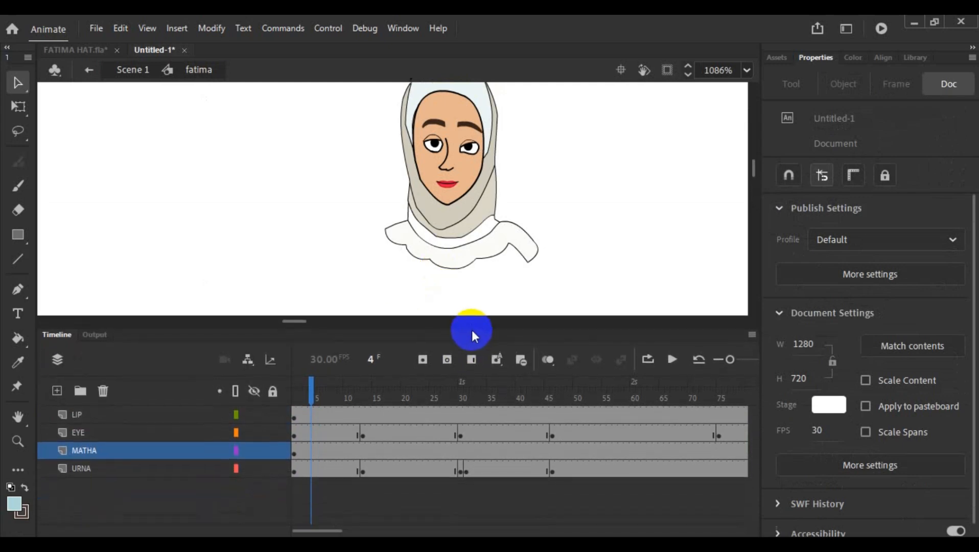
pyautogui.scroll(2, 595, 226)
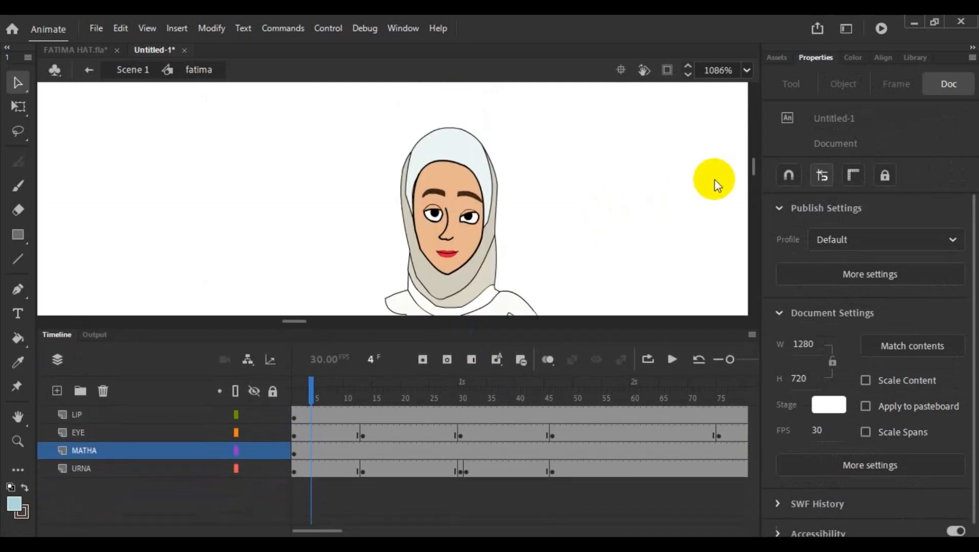
pyautogui.click(755, 173)
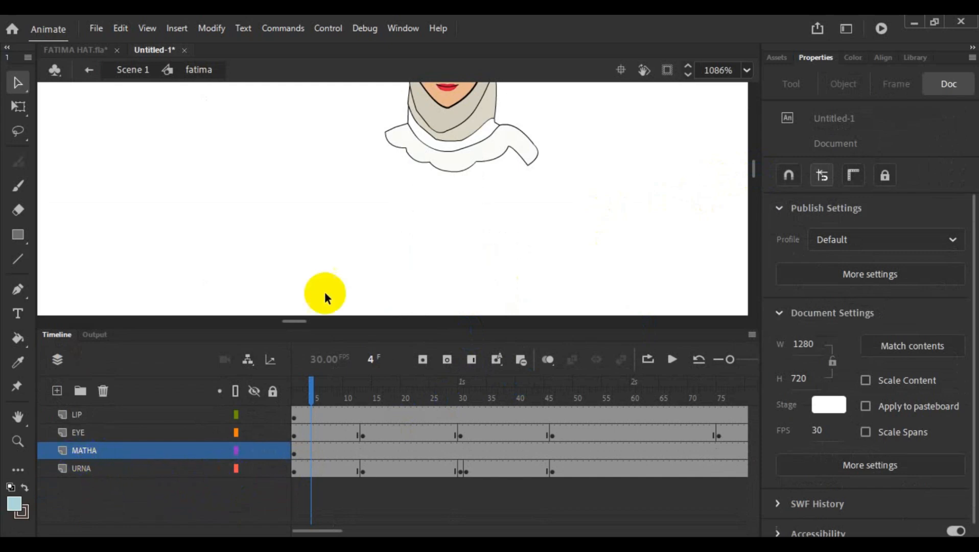
pyautogui.scroll(3, 371, 247)
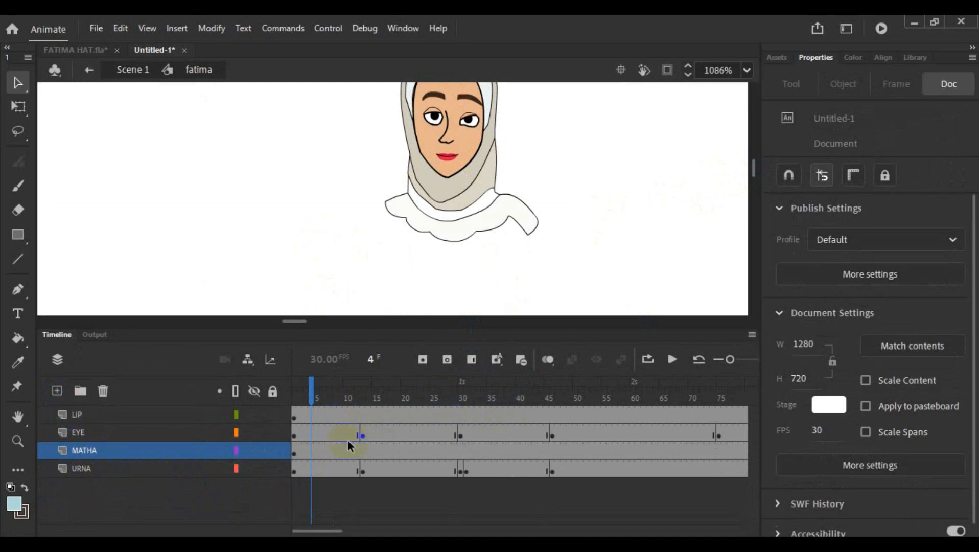
# - Open the nested lip symbol, play and scrub its mouth animation through frame 100, and return to the fatima symbol
pyautogui.doubleClick(444, 161)
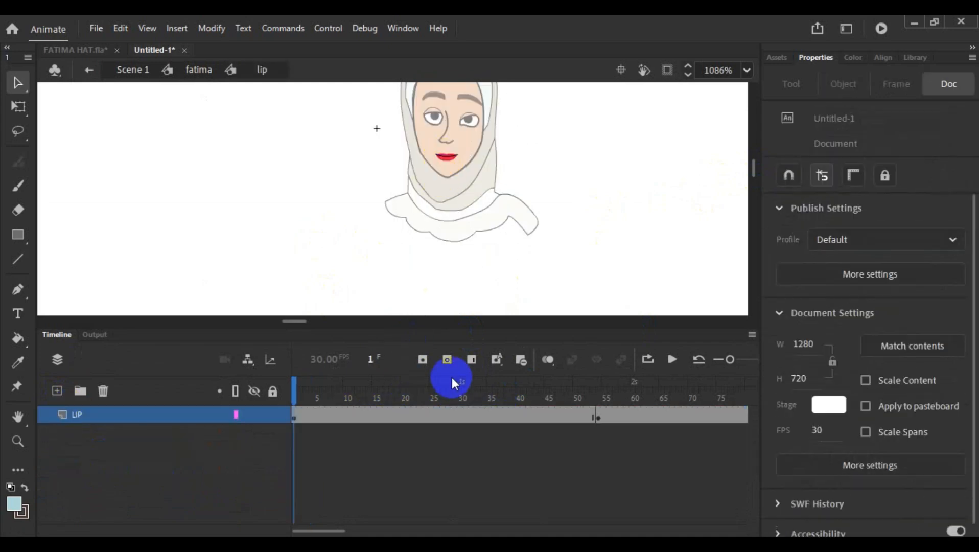
pyautogui.click(673, 359)
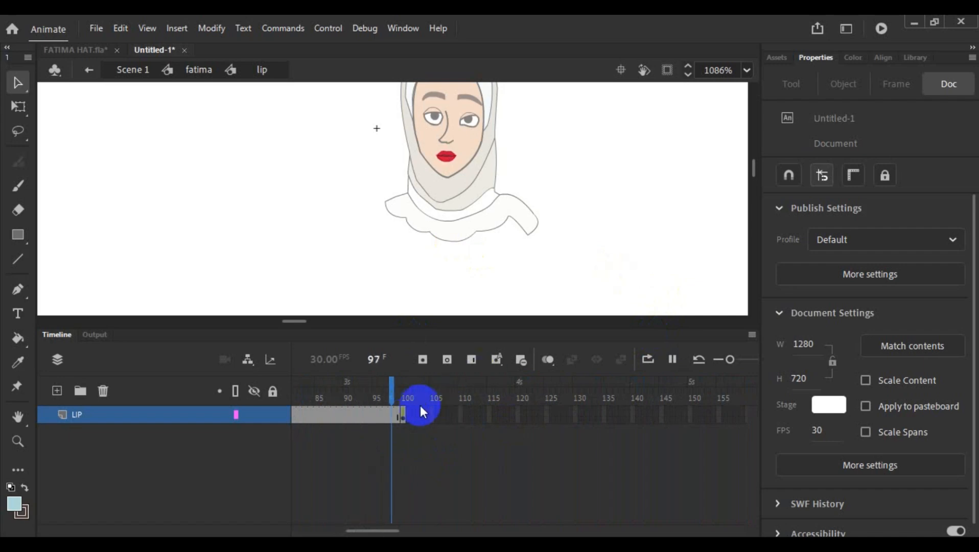
pyautogui.click(410, 395)
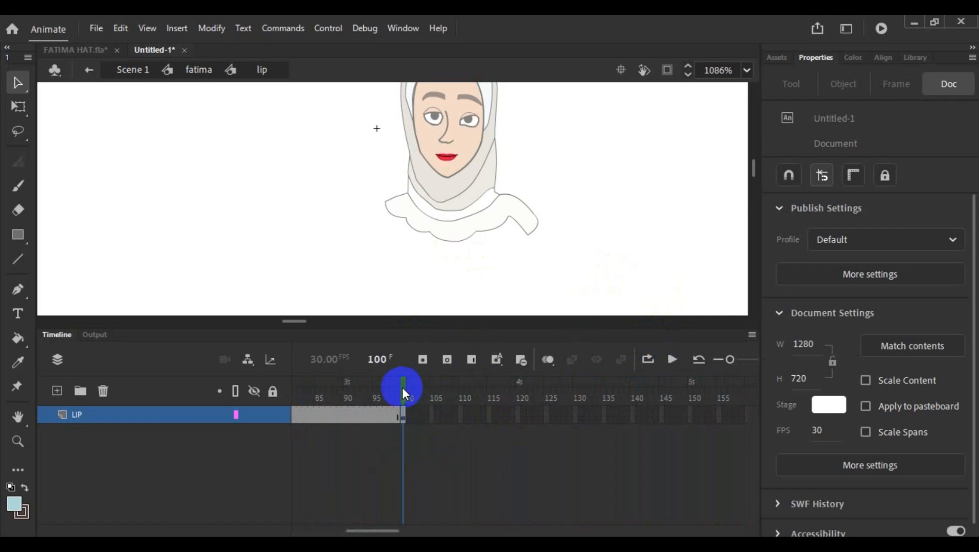
pyautogui.moveTo(403, 387); pyautogui.dragTo(256, 388)
pyautogui.doubleClick(501, 248)
# - Inspect the lip graphic instance at frame 1 of the LIP layer, leaving nothing selected
pyautogui.click(311, 394)
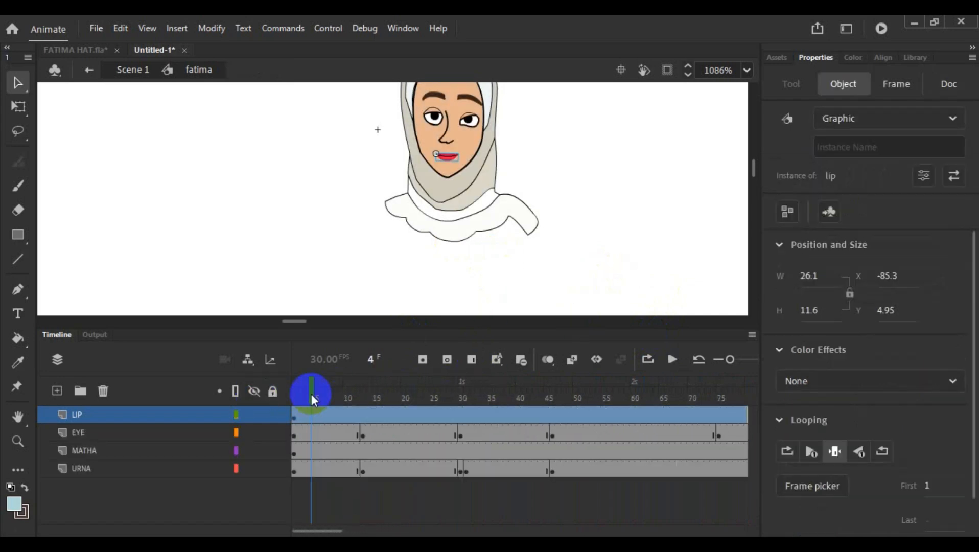
pyautogui.click(295, 416)
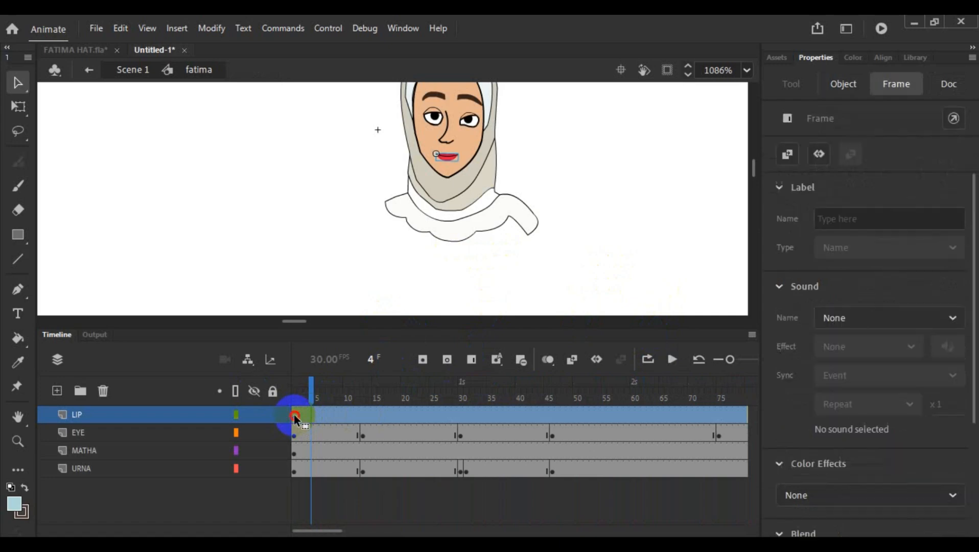
pyautogui.click(448, 156)
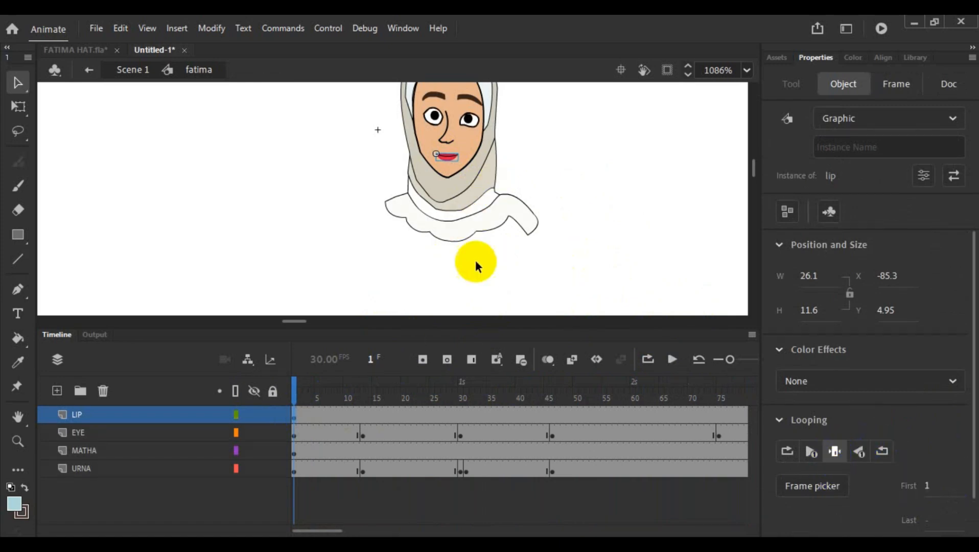
pyautogui.click(497, 284)
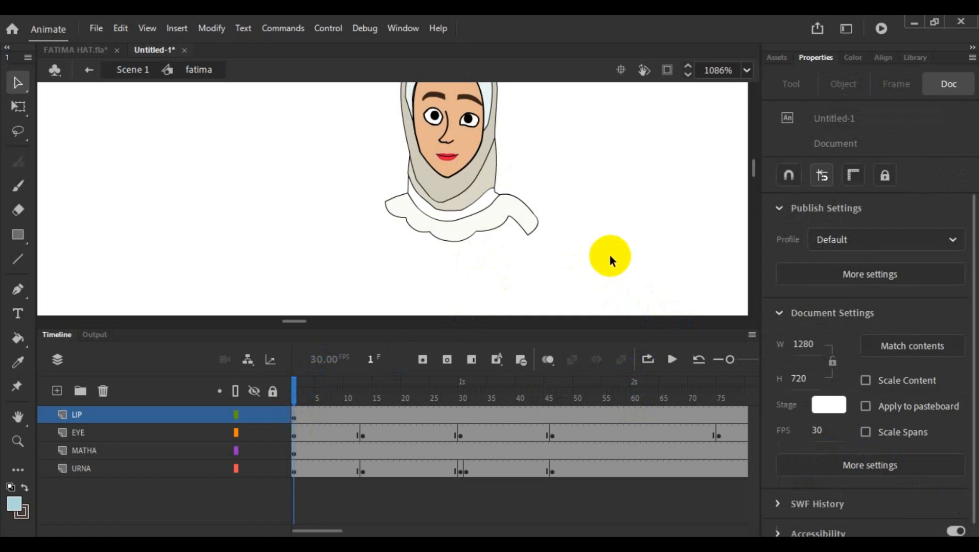
# - Return to Scene 1 and enlarge the head graphic with Free Transform to about 272 wide by 366 high
pyautogui.doubleClick(526, 271)
pyautogui.scroll(-2, 595, 250)
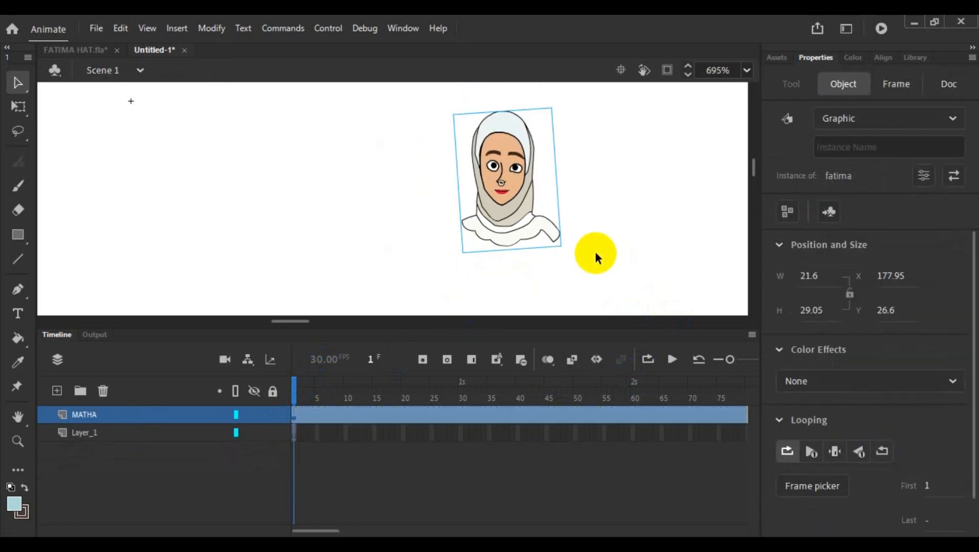
pyautogui.scroll(-1, 514, 215)
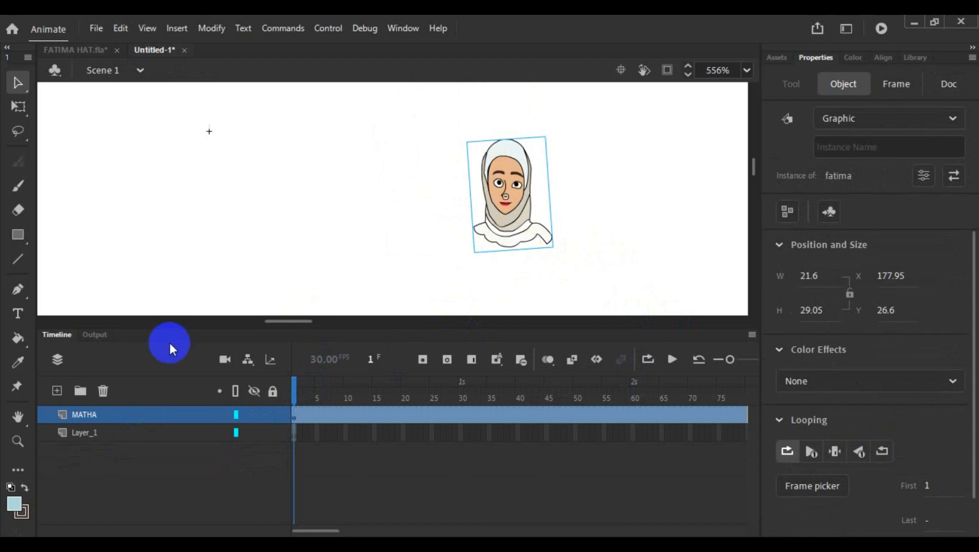
pyautogui.doubleClick(19, 418)
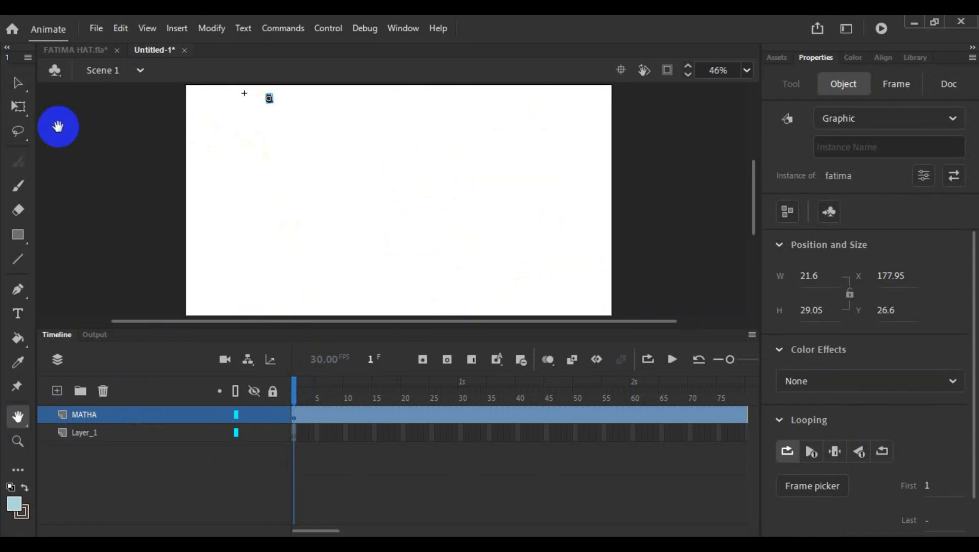
pyautogui.click(18, 106)
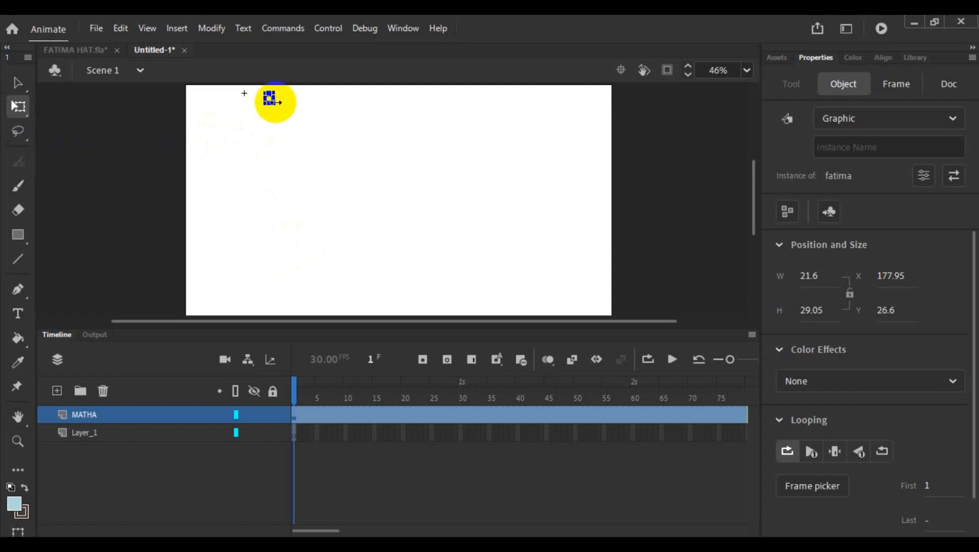
pyautogui.scroll(4, 276, 108)
pyautogui.scroll(2, 236, 178)
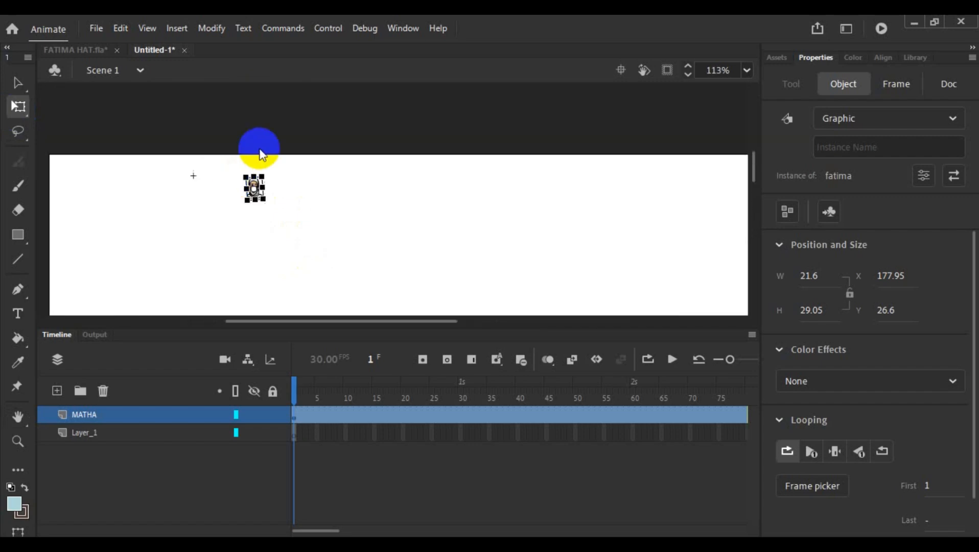
pyautogui.moveTo(263, 196); pyautogui.dragTo(397, 332)
pyautogui.scroll(-1, 488, 223)
pyautogui.scroll(-2, 488, 224)
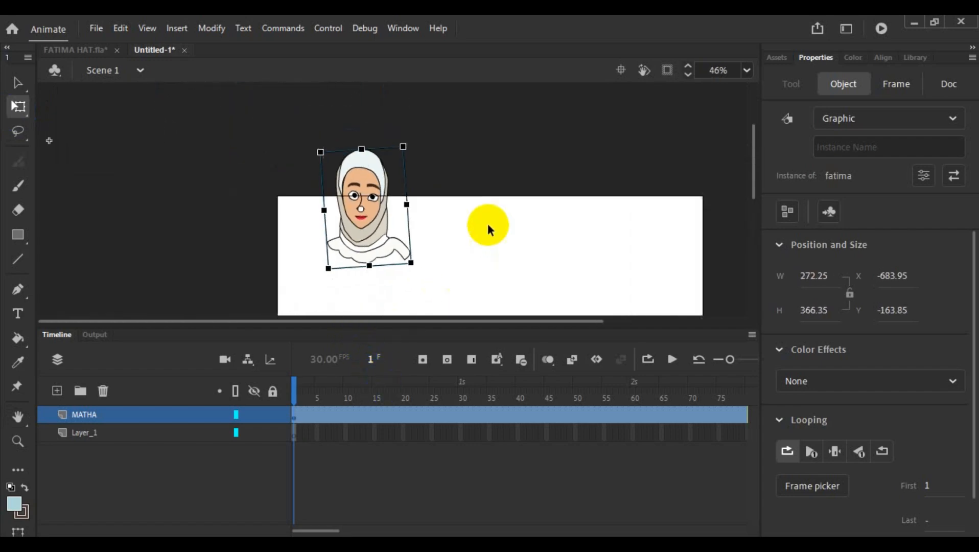
# - Move the enlarged head fully onto the stage at about X -87, Y 30, and fit the stage in view
pyautogui.moveTo(496, 322); pyautogui.dragTo(551, 323)
pyautogui.moveTo(294, 228); pyautogui.dragTo(490, 278)
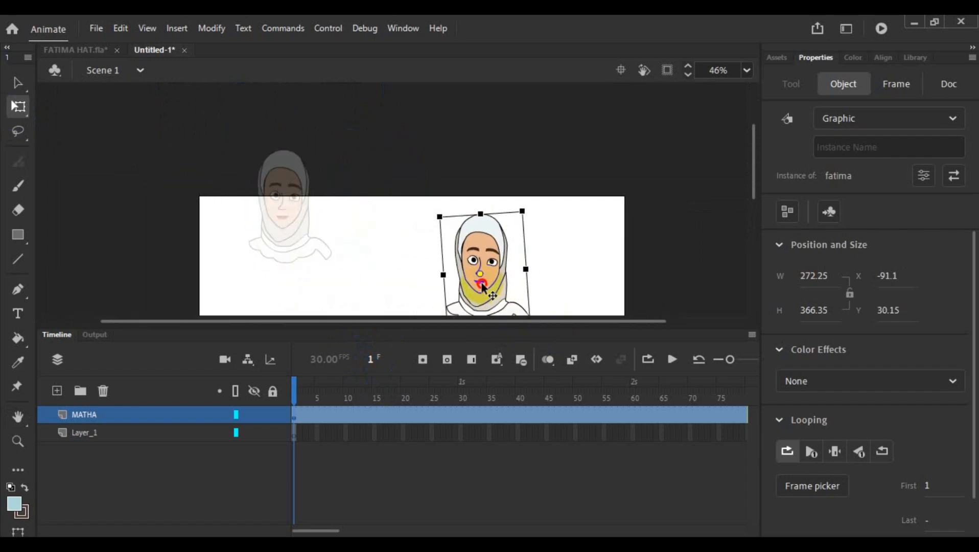
pyautogui.scroll(-2, 414, 244)
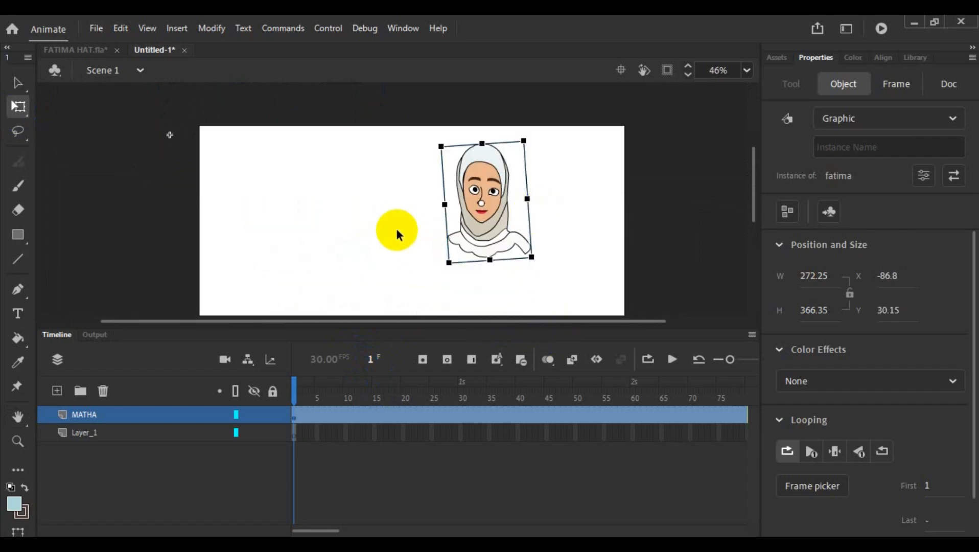
pyautogui.click(17, 418)
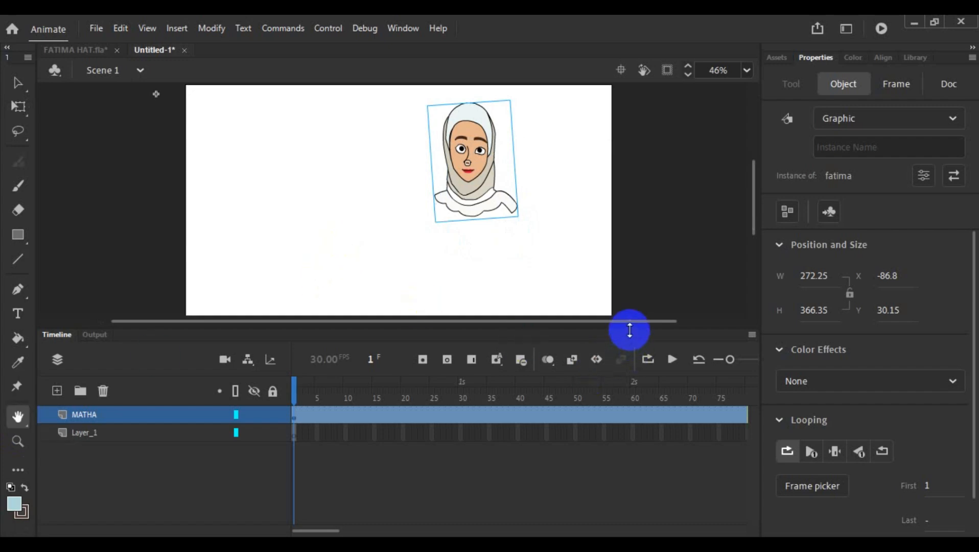
# - Shrink the timeline area to give the stage more room and move the head horizontally to the stage's right edge
pyautogui.moveTo(630, 327); pyautogui.dragTo(623, 433)
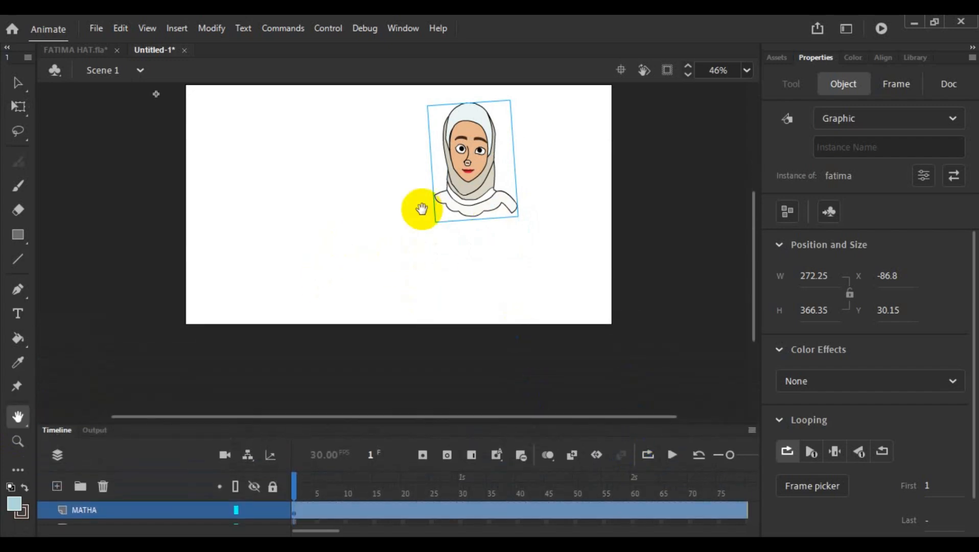
pyautogui.click(18, 82)
pyautogui.moveTo(466, 192); pyautogui.dragTo(566, 197)
pyautogui.click(370, 238)
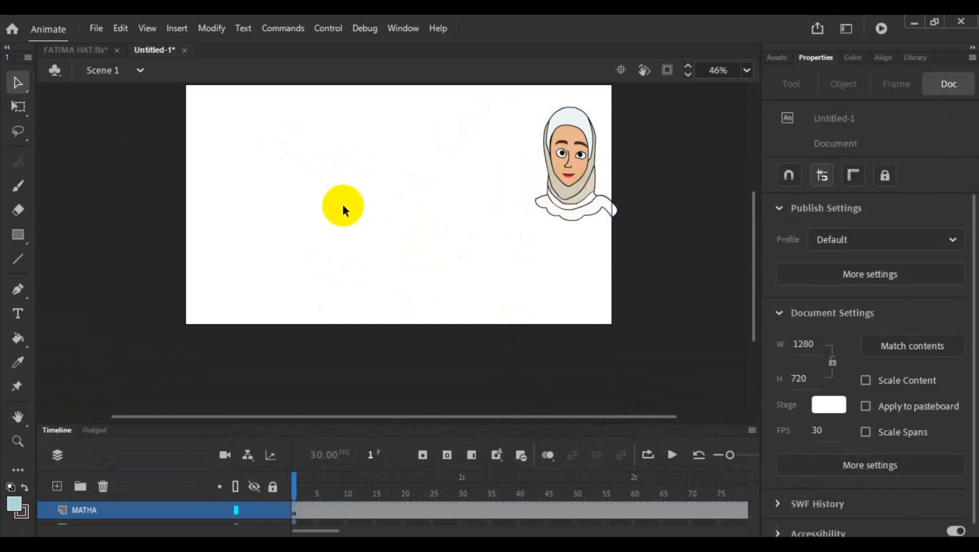
pyautogui.click(97, 51)
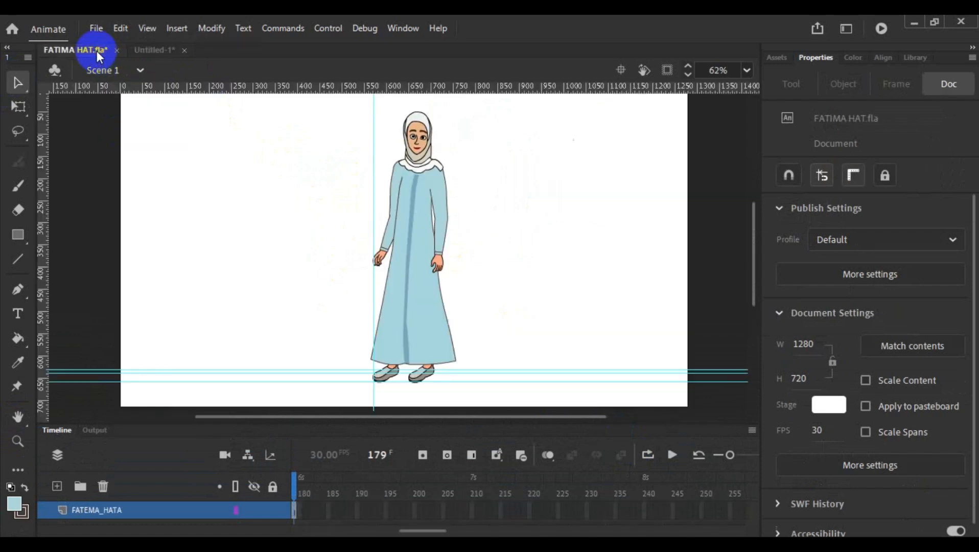
pyautogui.click(95, 28)
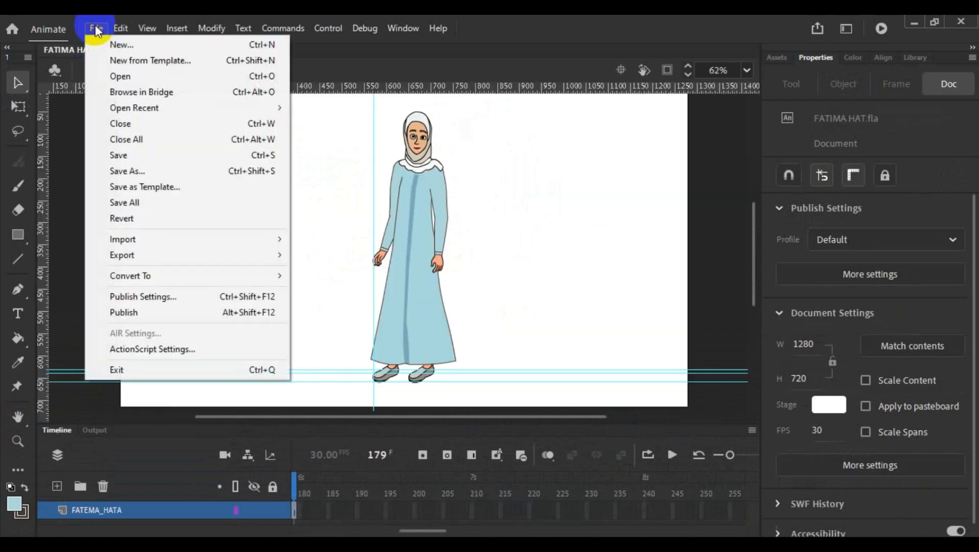
pyautogui.moveTo(167, 108)
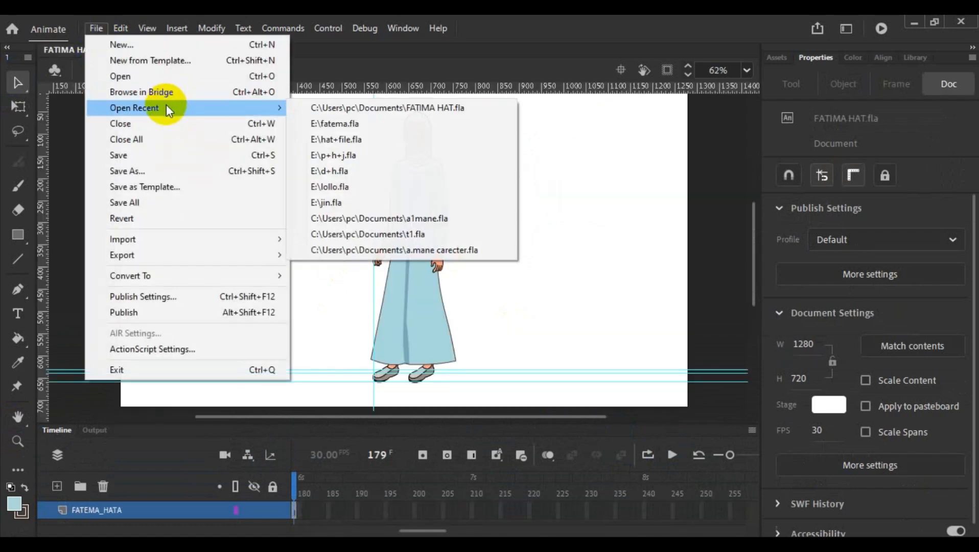
pyautogui.click(528, 280)
pyautogui.click(98, 28)
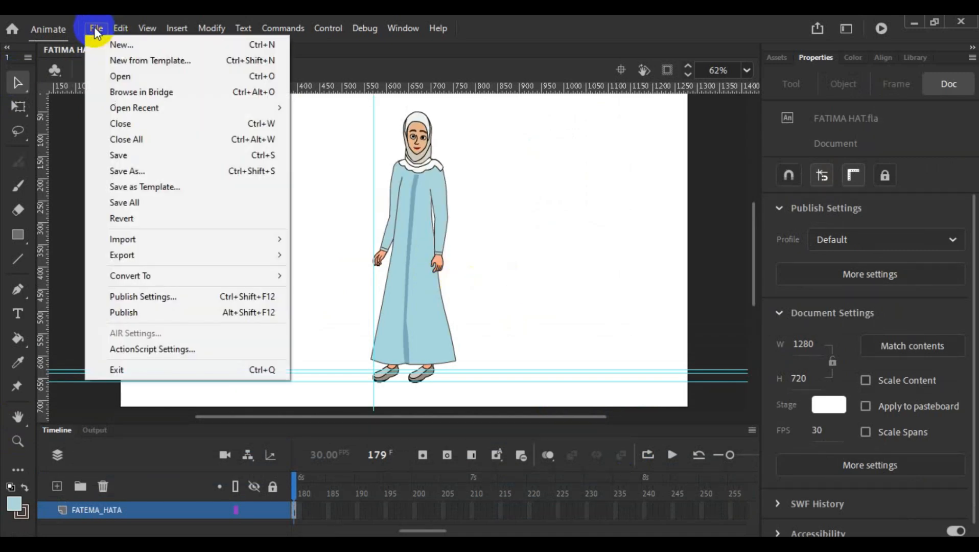
pyautogui.moveTo(145, 243)
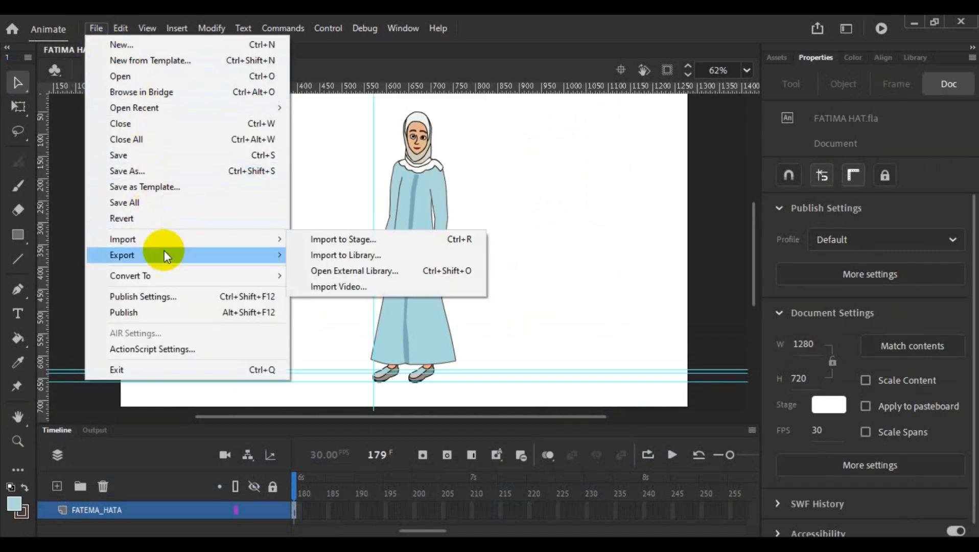
pyautogui.click(398, 245)
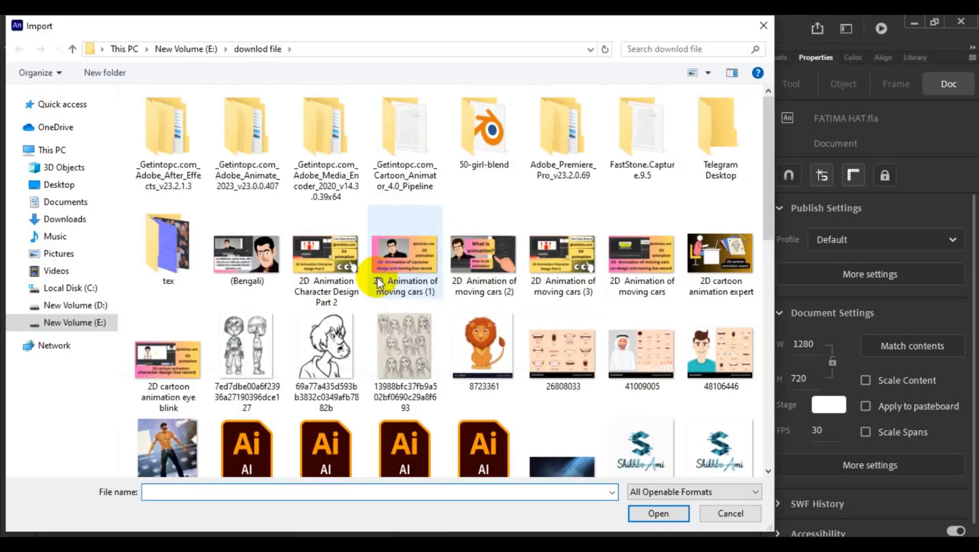
pyautogui.scroll(-6, 361, 284)
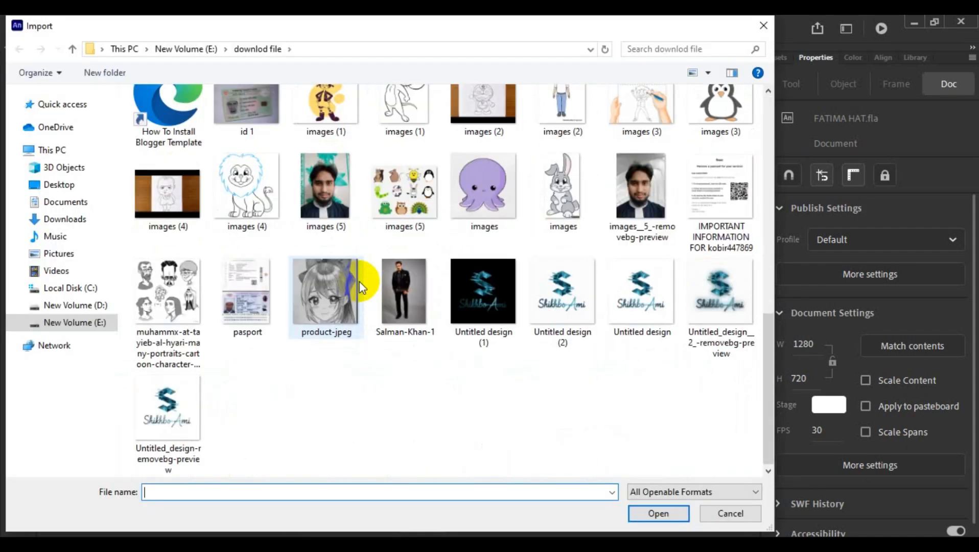
pyautogui.click(82, 219)
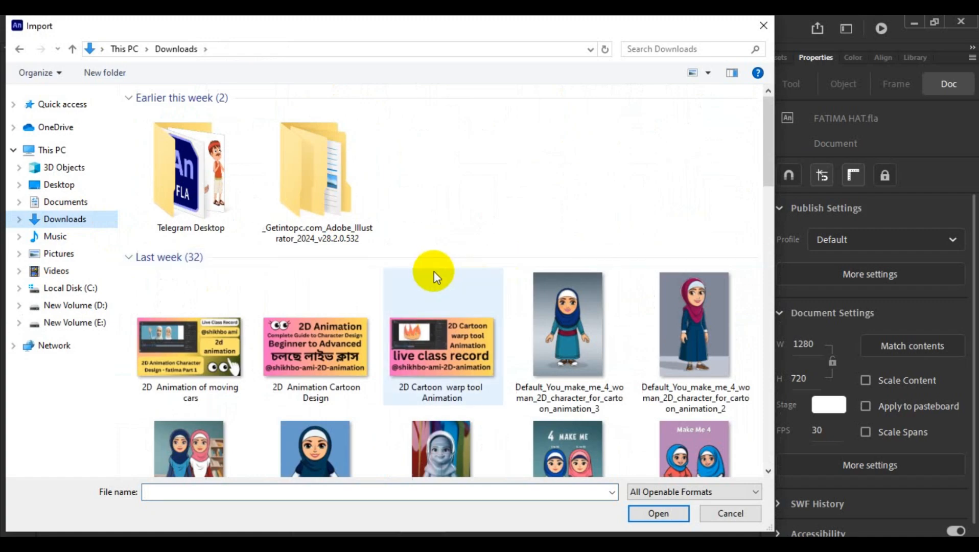
pyautogui.scroll(-5, 434, 271)
pyautogui.scroll(-5, 434, 271)
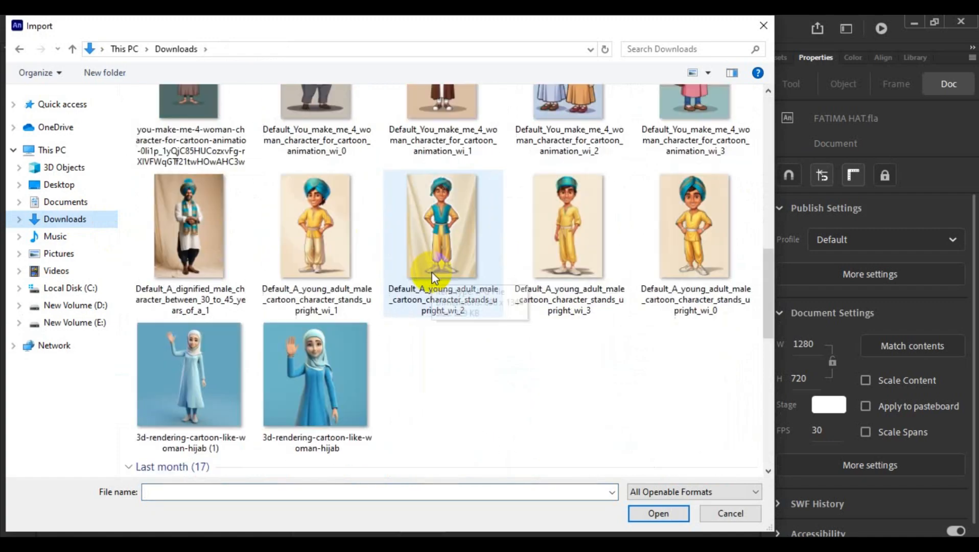
pyautogui.scroll(-5, 285, 343)
pyautogui.scroll(3, 522, 299)
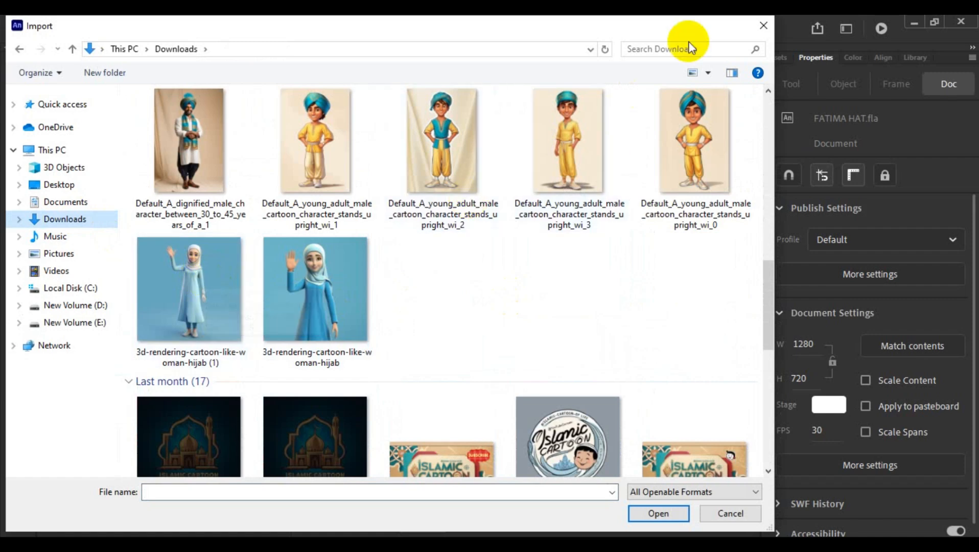
pyautogui.click(763, 26)
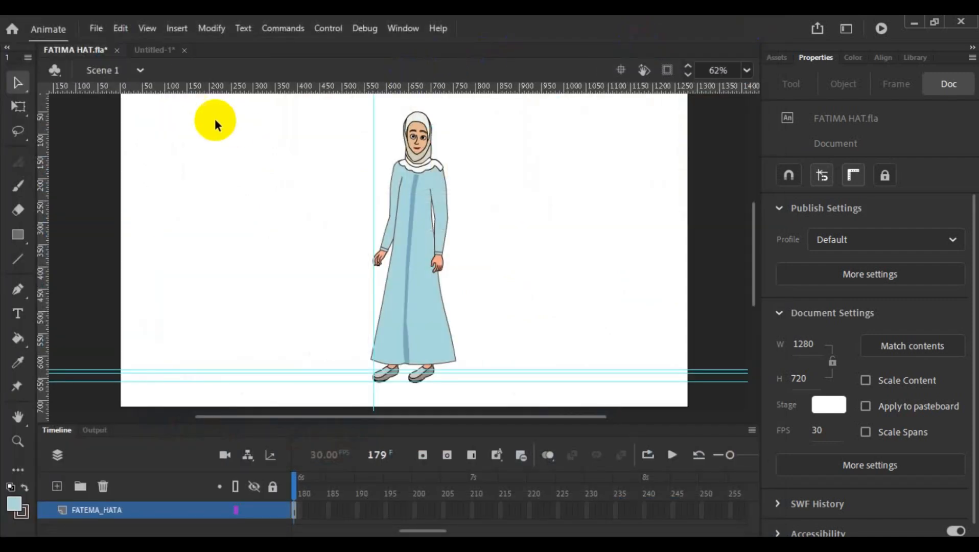
pyautogui.click(158, 51)
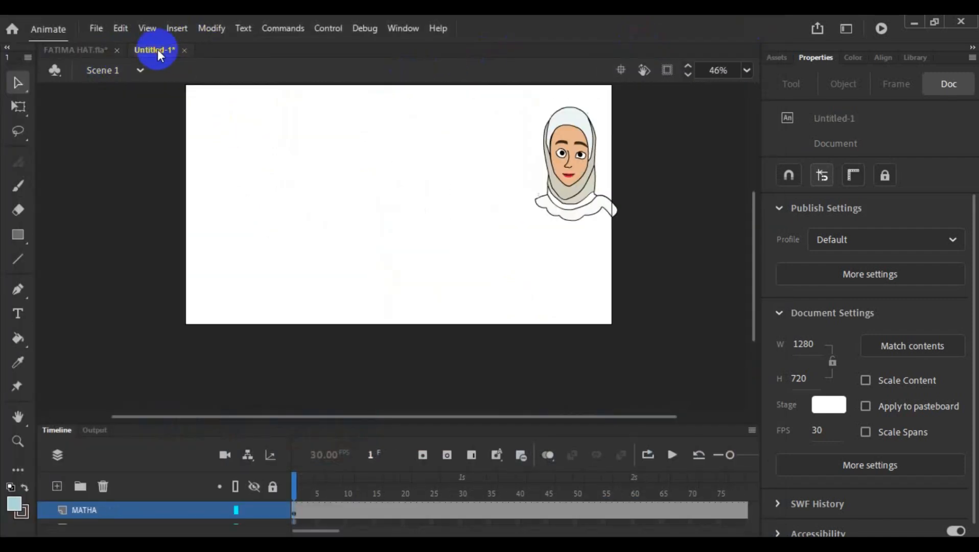
pyautogui.click(385, 190)
pyautogui.scroll(3, 375, 191)
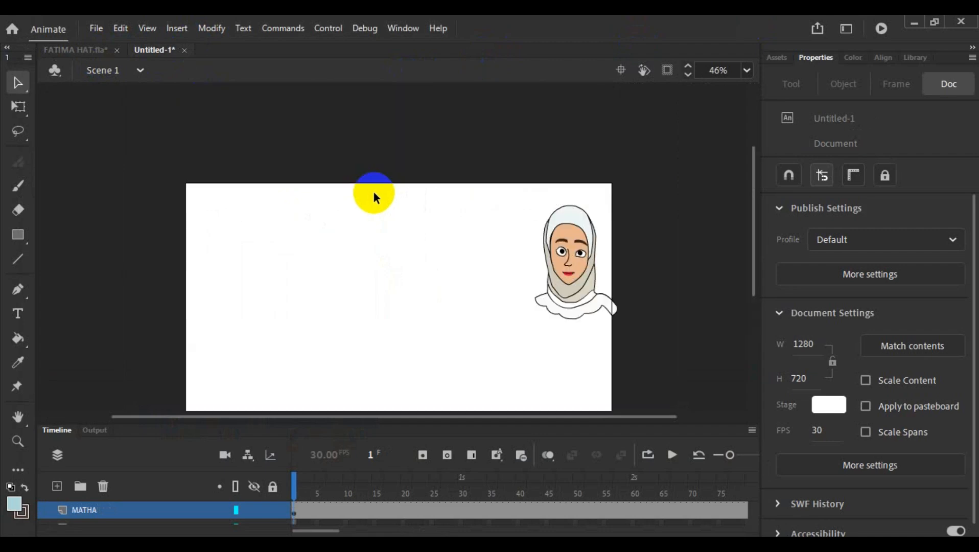
pyautogui.scroll(-3, 374, 193)
pyautogui.moveTo(759, 255); pyautogui.dragTo(754, 248)
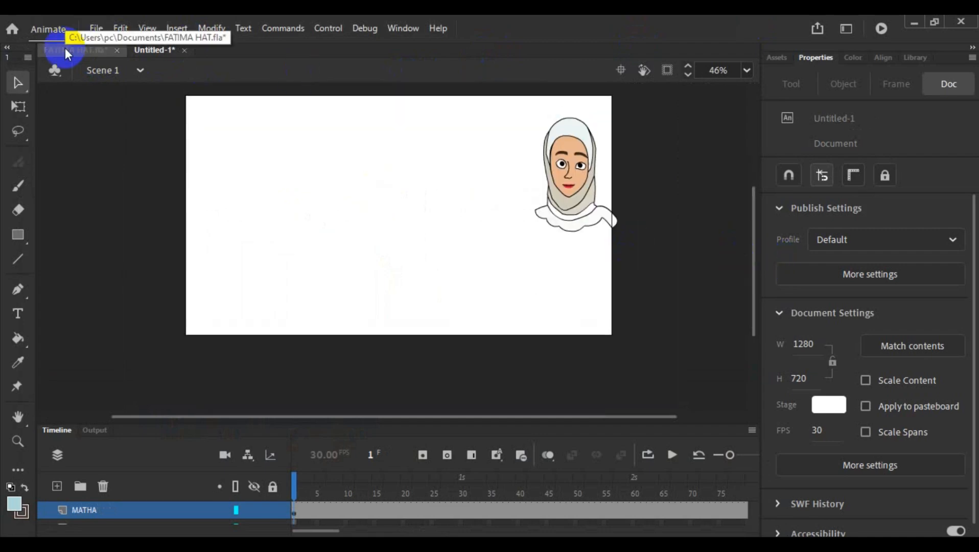
# - Import the image 3d-rendering-cartoon-like-woman-hijab (1) from Downloads onto the stage
pyautogui.click(99, 28)
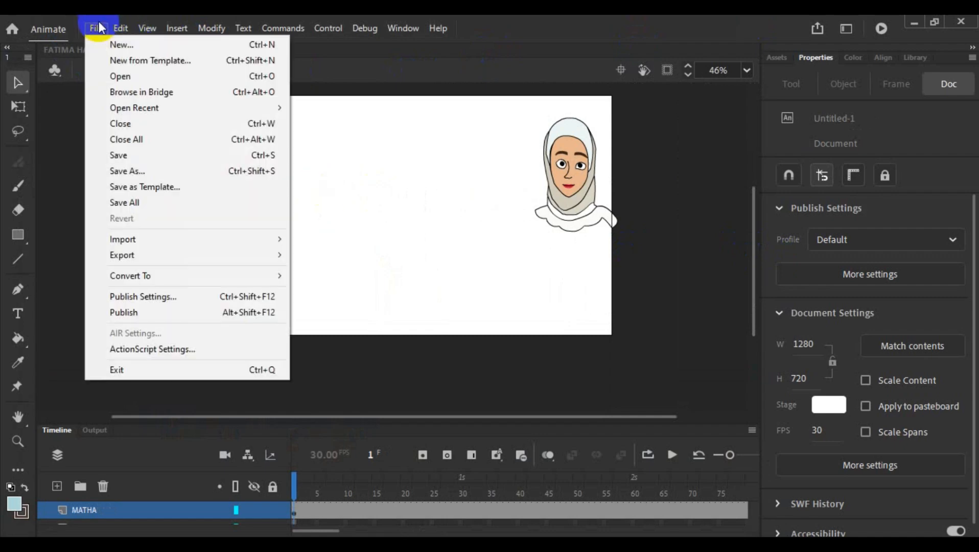
pyautogui.moveTo(142, 238)
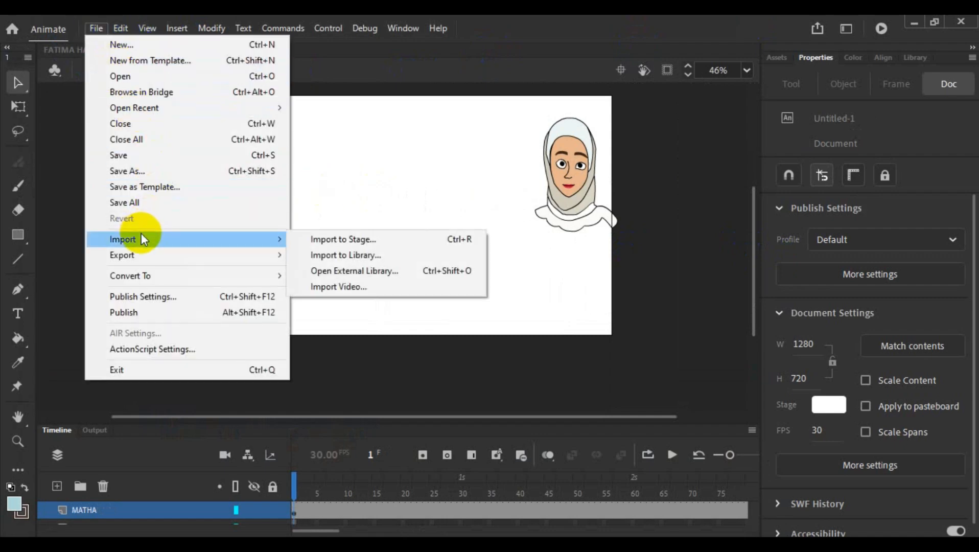
pyautogui.click(400, 239)
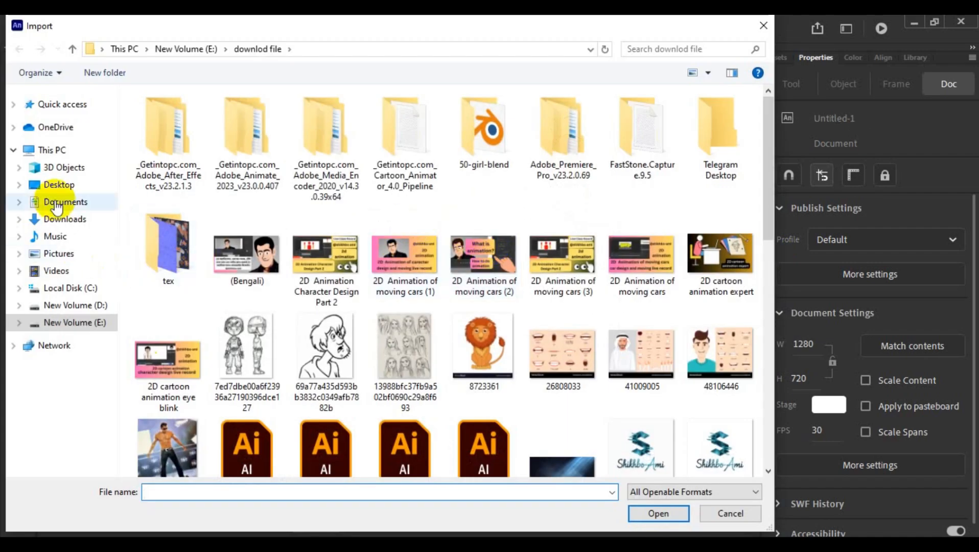
pyautogui.click(61, 219)
pyautogui.scroll(-10, 294, 212)
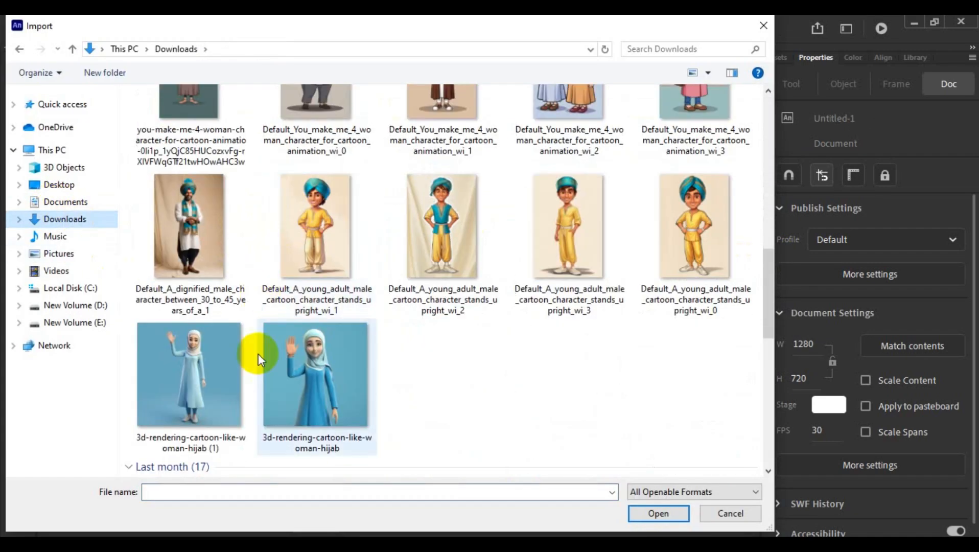
pyautogui.click(193, 395)
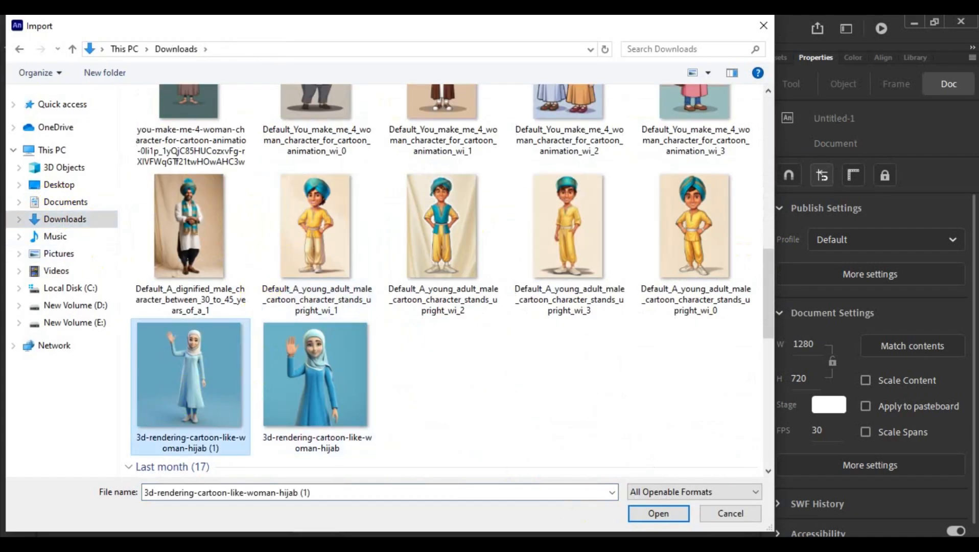
pyautogui.click(659, 515)
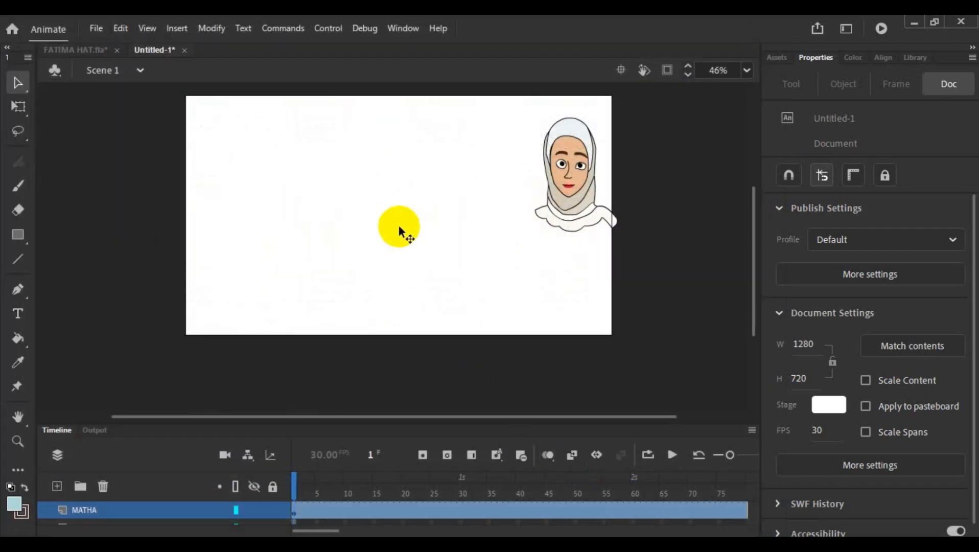
pyautogui.click(399, 226)
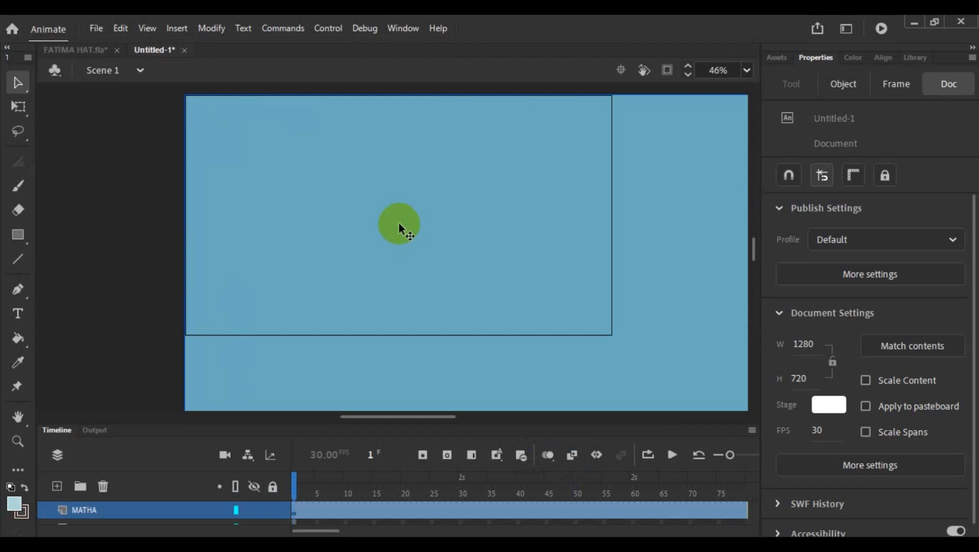
# - Shrink the imported reference image with Free Transform to about 1419 wide by 1419 high
pyautogui.scroll(-5, 399, 223)
pyautogui.scroll(-1, 399, 218)
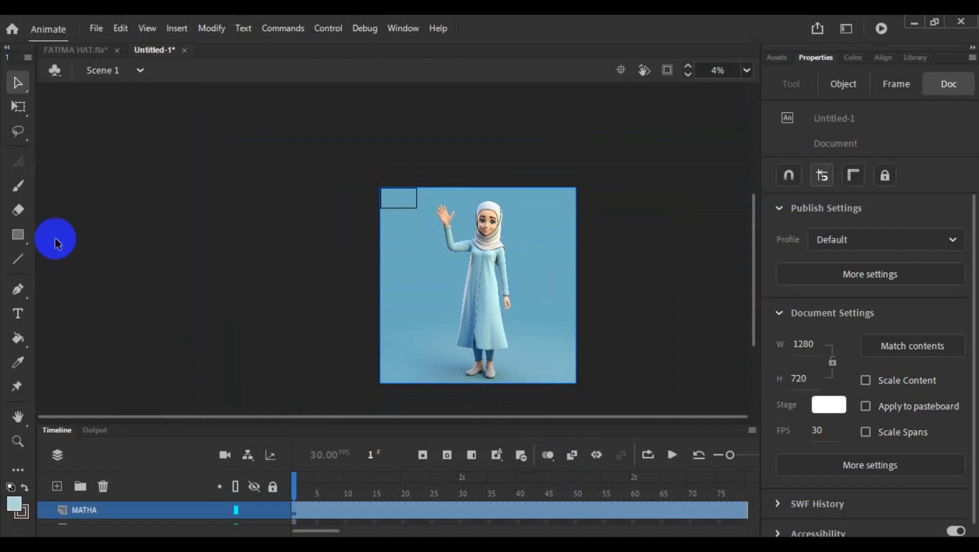
pyautogui.click(18, 106)
pyautogui.click(575, 367)
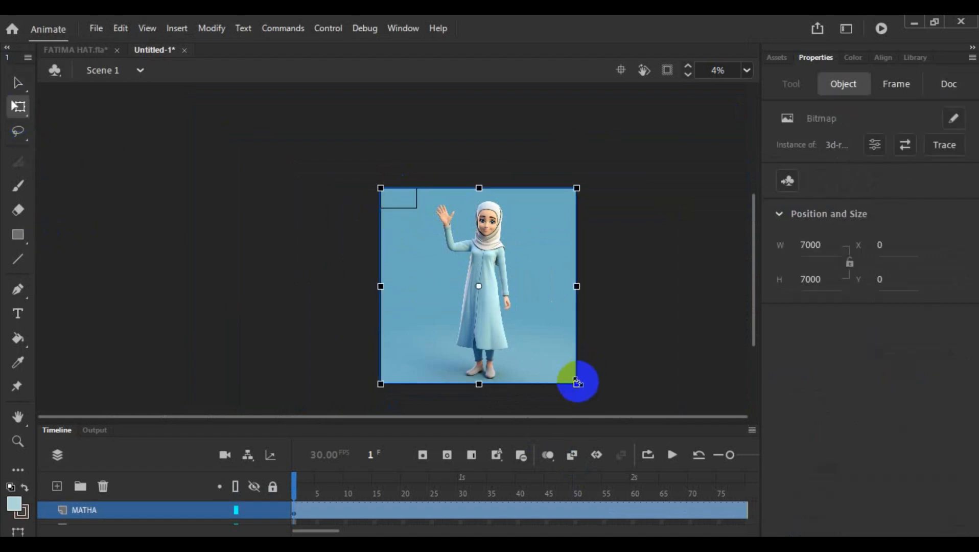
pyautogui.moveTo(578, 383); pyautogui.dragTo(501, 305)
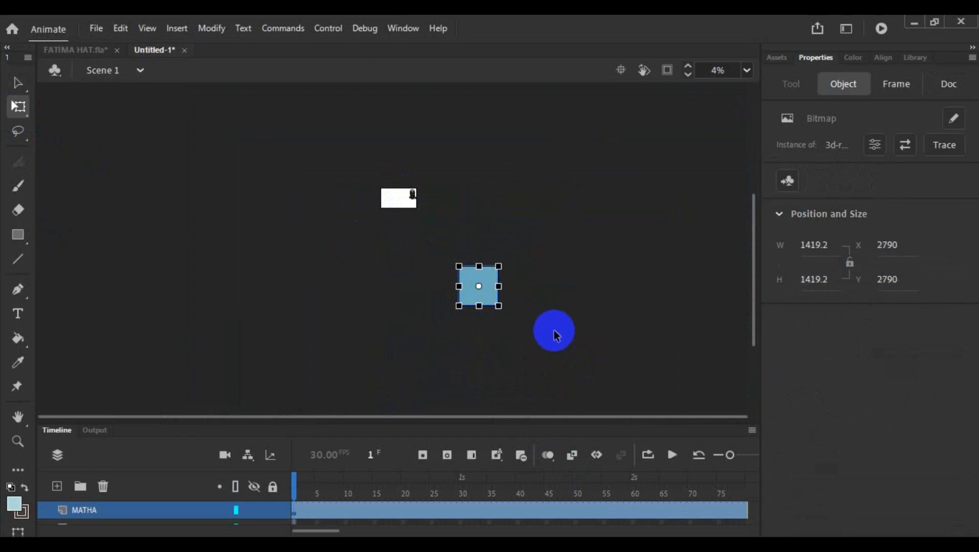
# - Shrink the reference image further to about 816 by 816, move it onto the stage beside the head, and deselect it
pyautogui.scroll(2, 554, 331)
pyautogui.scroll(3, 555, 331)
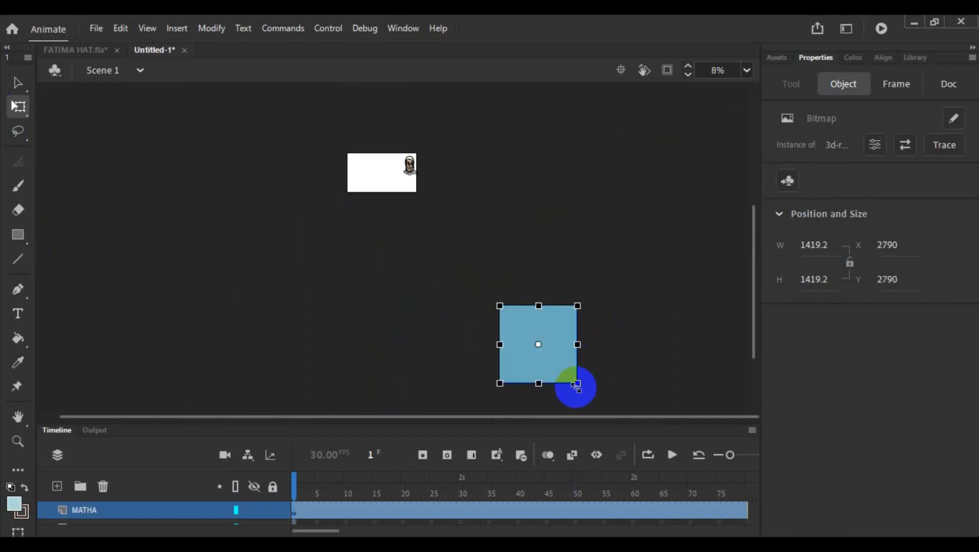
pyautogui.moveTo(576, 383); pyautogui.dragTo(380, 192)
pyautogui.click(642, 357)
pyautogui.click(542, 351)
pyautogui.click(404, 296)
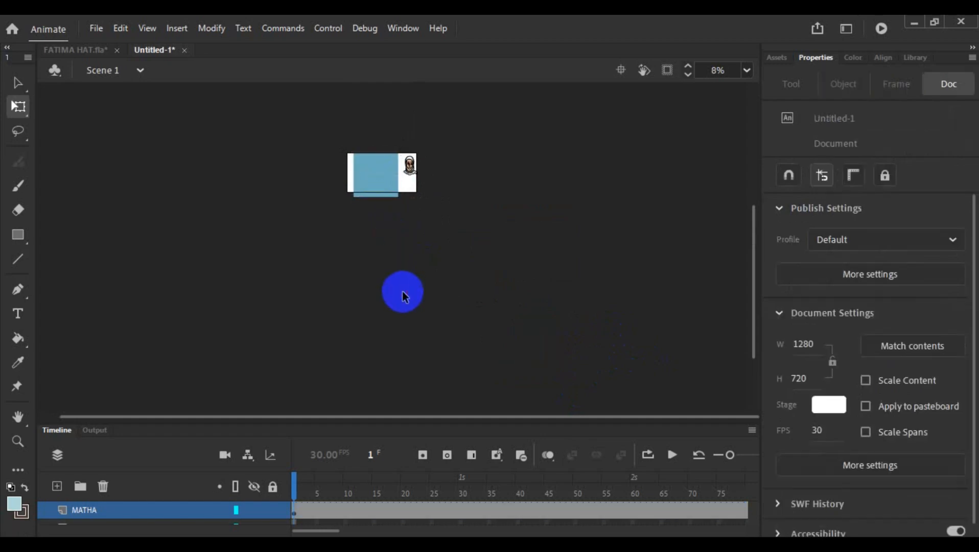
# - Move the reference image up to about X 124, Y -96 so the figure's feet fit within the stage
pyautogui.scroll(5, 403, 296)
pyautogui.scroll(3, 403, 291)
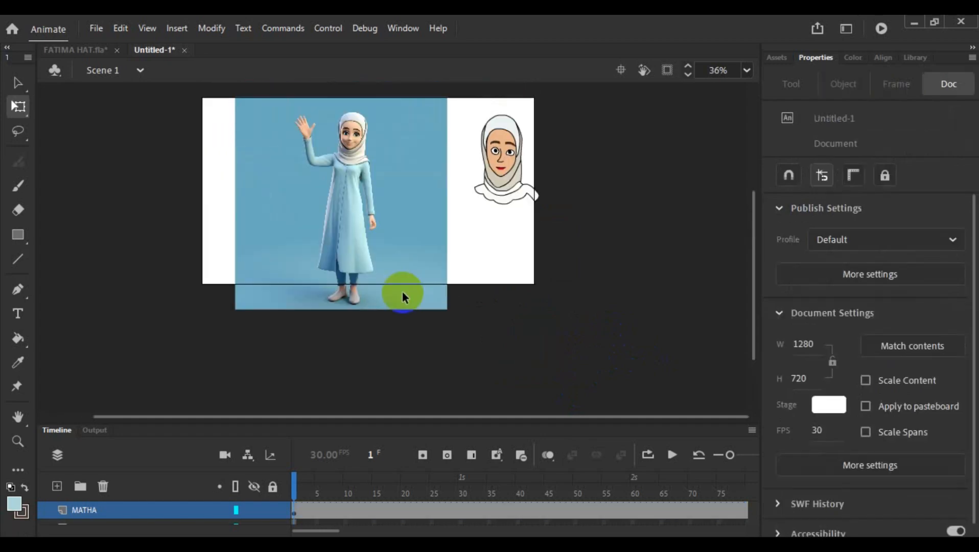
pyautogui.scroll(3, 386, 246)
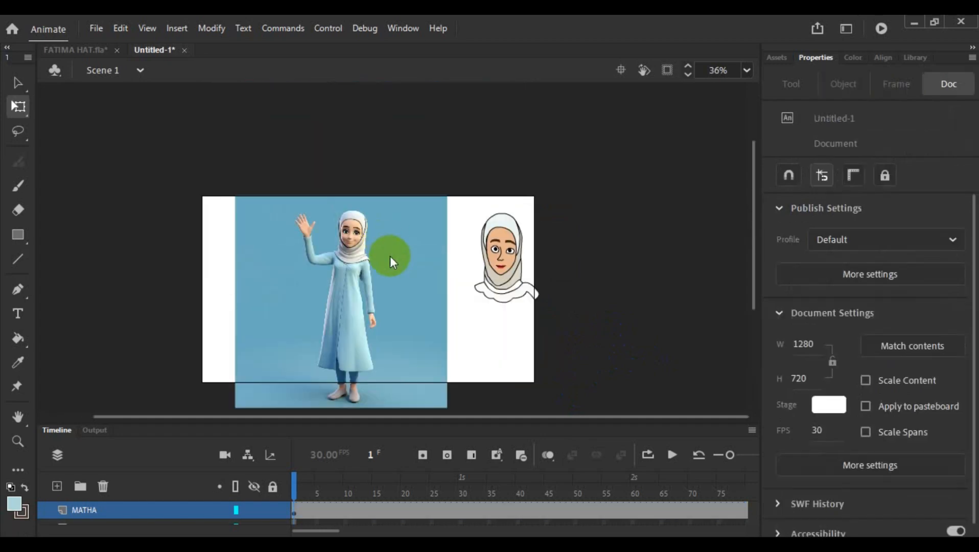
pyautogui.click(356, 324)
pyautogui.moveTo(357, 320); pyautogui.dragTo(356, 293)
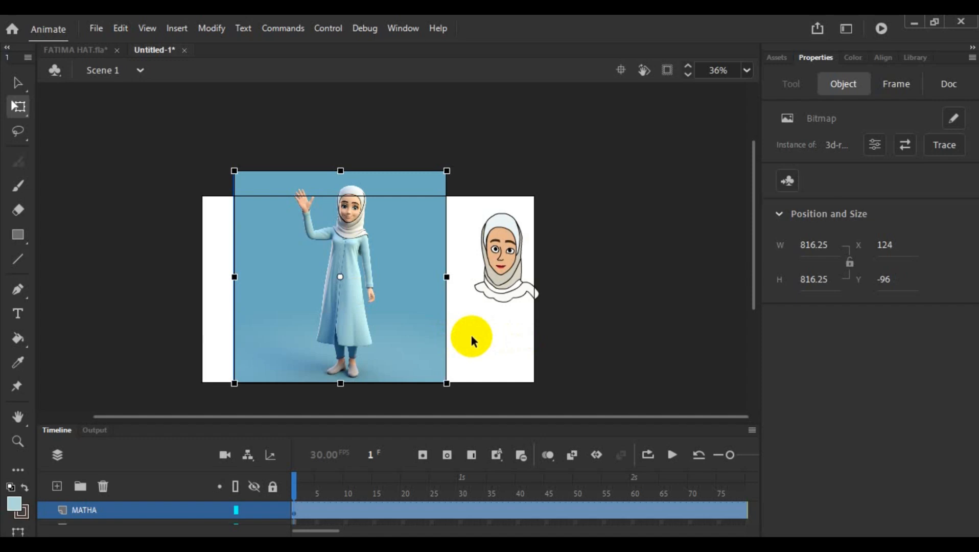
# - Choose the Rectangle tool, enlarge the timeline area to show both layers, and check what the MATHA layer and Layer_1 contain
pyautogui.scroll(3, 423, 339)
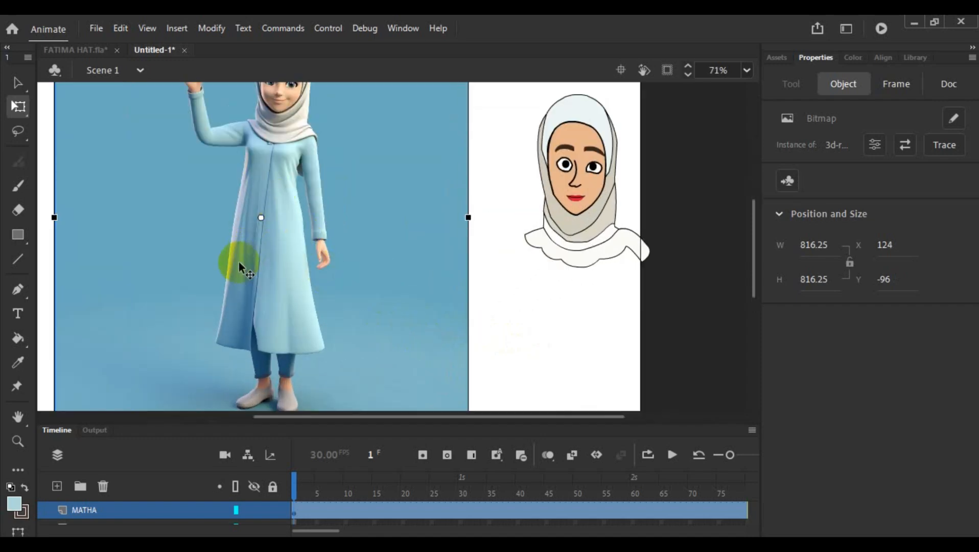
pyautogui.click(23, 237)
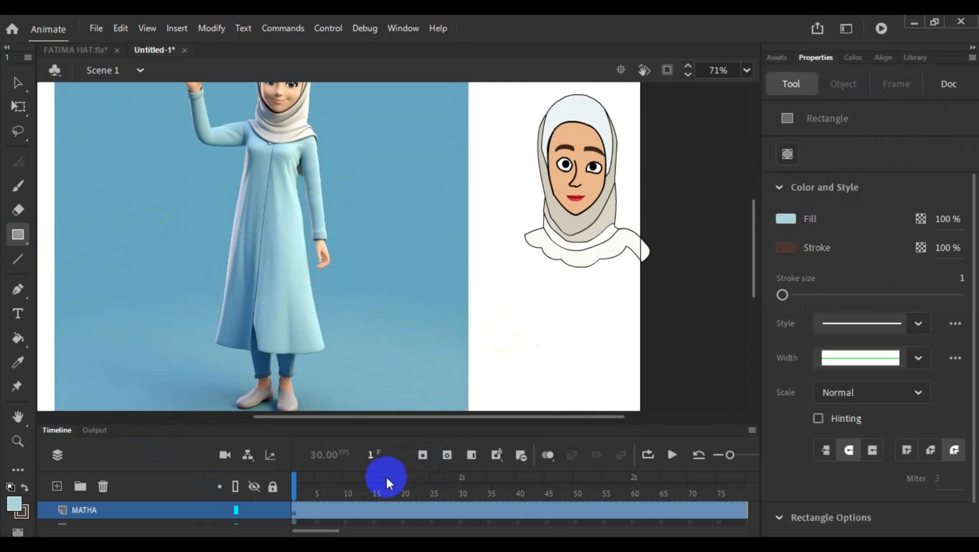
pyautogui.click(177, 508)
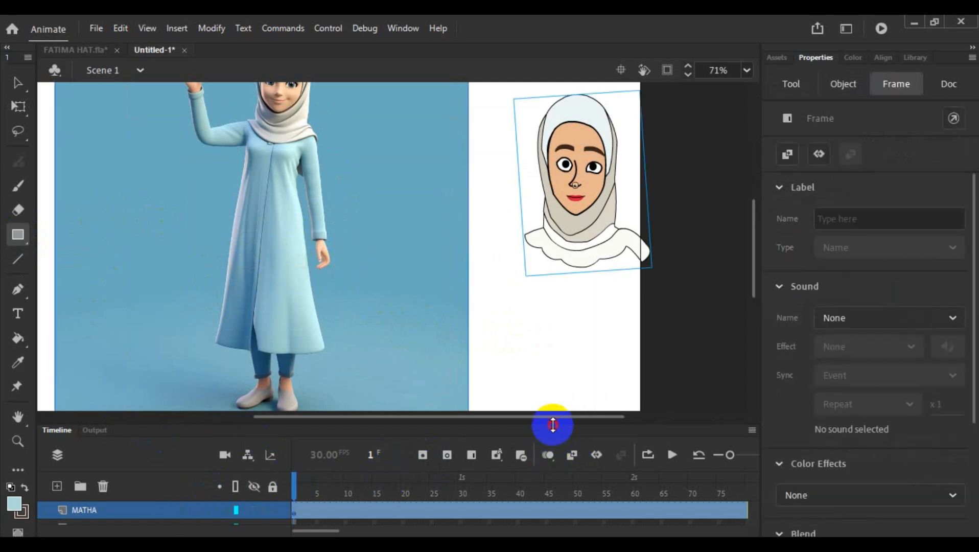
pyautogui.moveTo(553, 424); pyautogui.dragTo(545, 352)
pyautogui.click(375, 466)
pyautogui.click(154, 459)
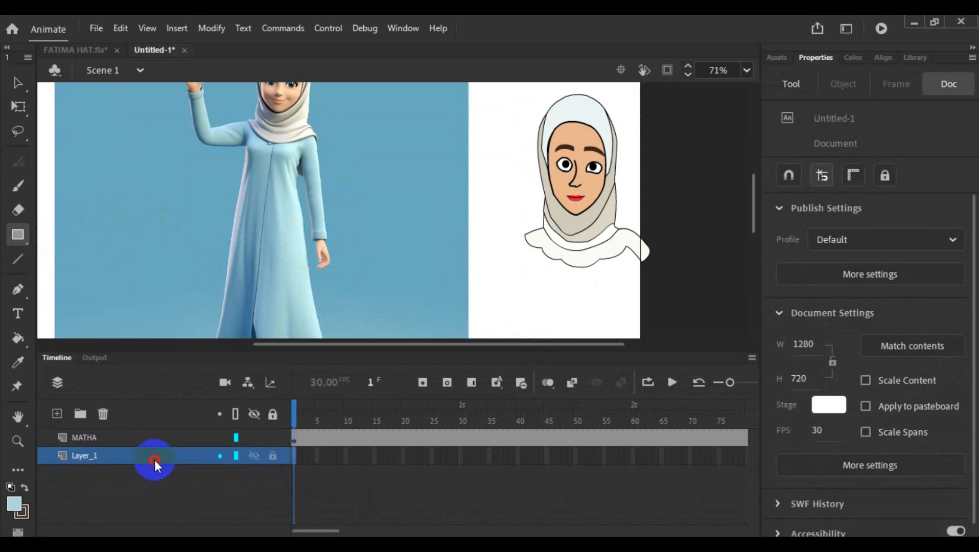
pyautogui.click(140, 439)
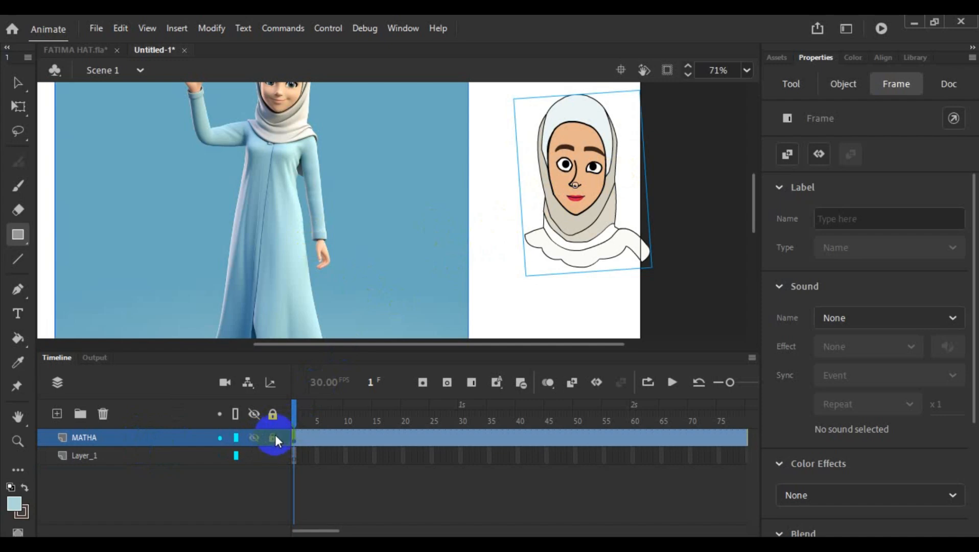
# - Lock the MATHA layer, leave Layer_1 unlocked and active, and shrink the timeline area again
pyautogui.click(273, 414)
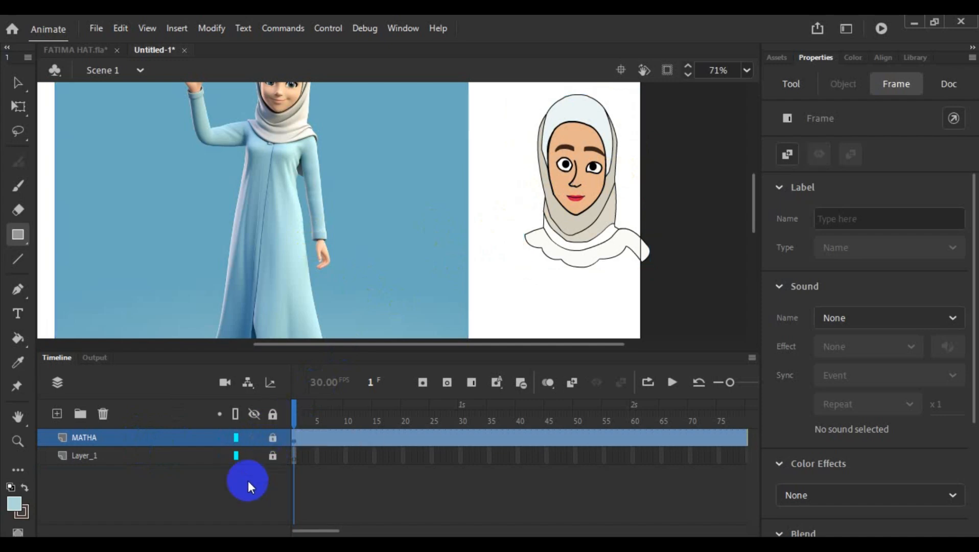
pyautogui.click(174, 455)
pyautogui.click(236, 458)
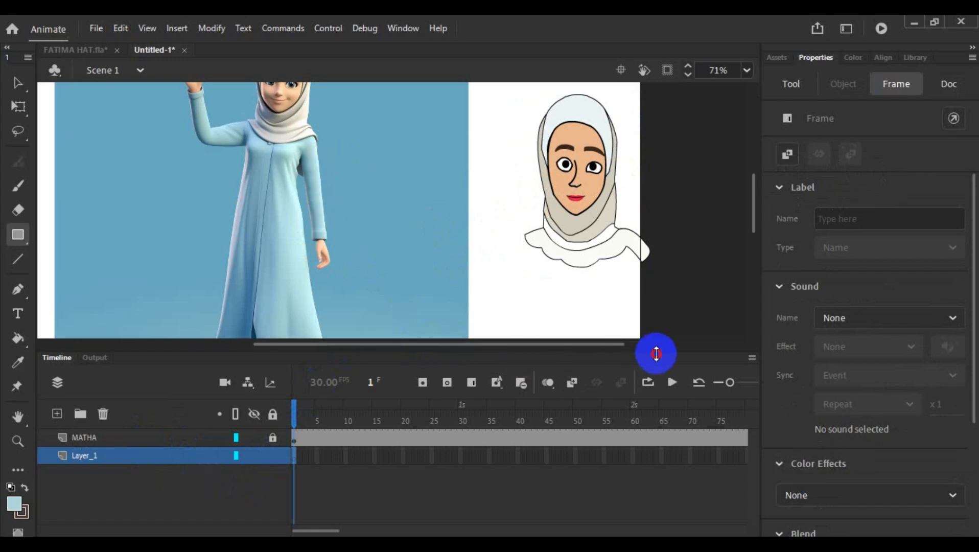
pyautogui.moveTo(655, 351); pyautogui.dragTo(663, 454)
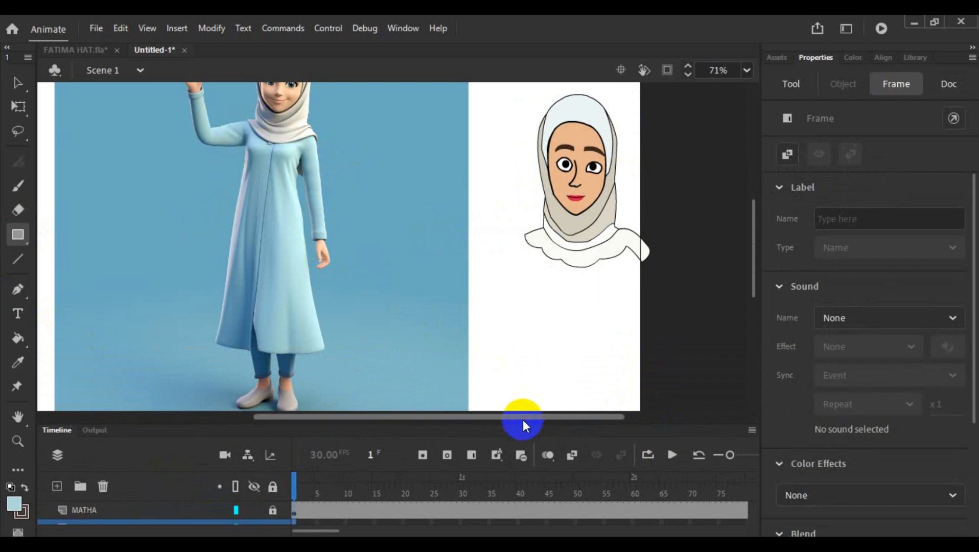
# - Try to draw a rectangle over the reference figure's dress, and select the contents of Layer_1
pyautogui.moveTo(522, 416); pyautogui.dragTo(505, 416)
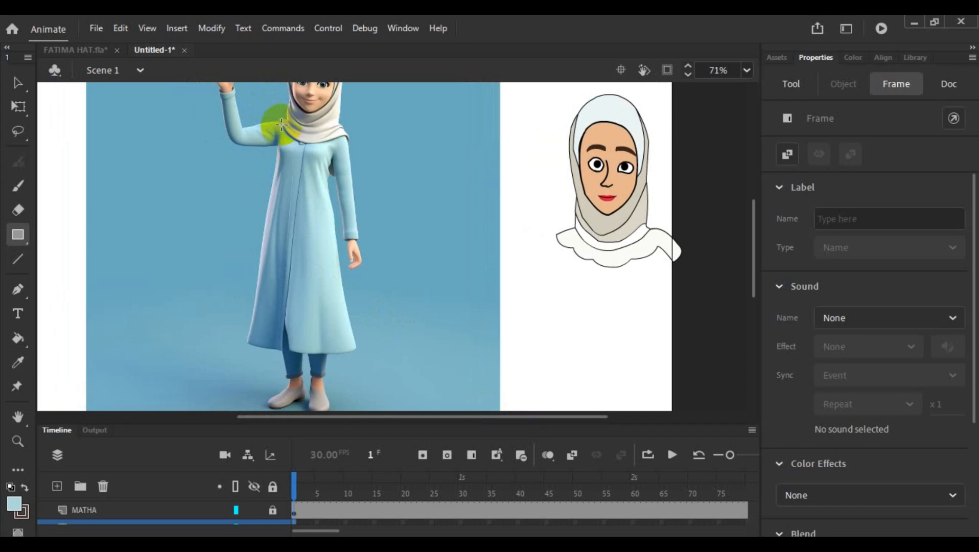
pyautogui.click(296, 169)
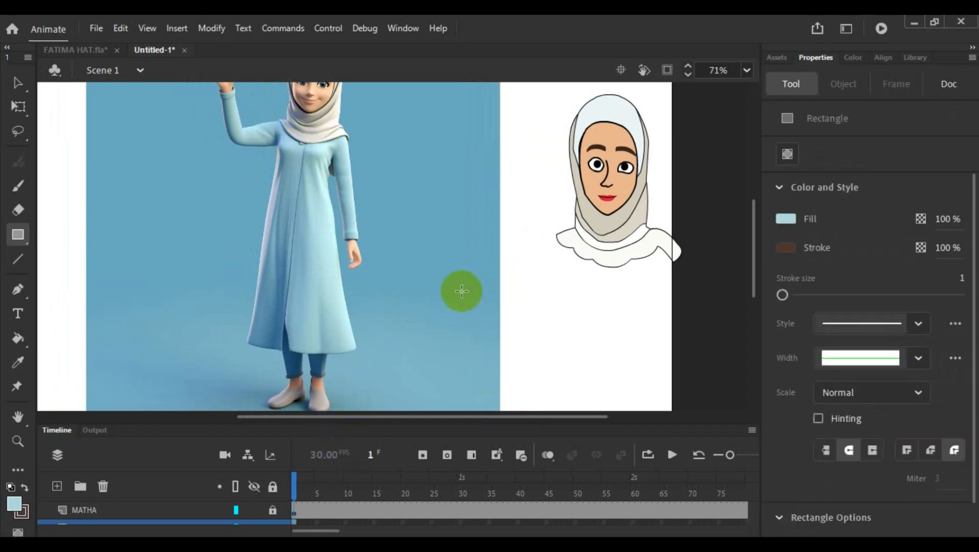
pyautogui.click(14, 83)
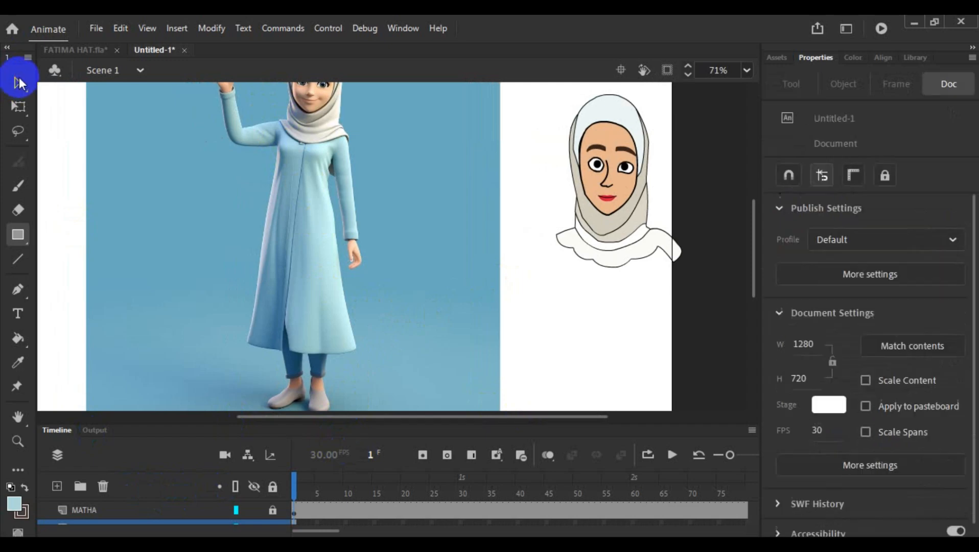
pyautogui.click(79, 521)
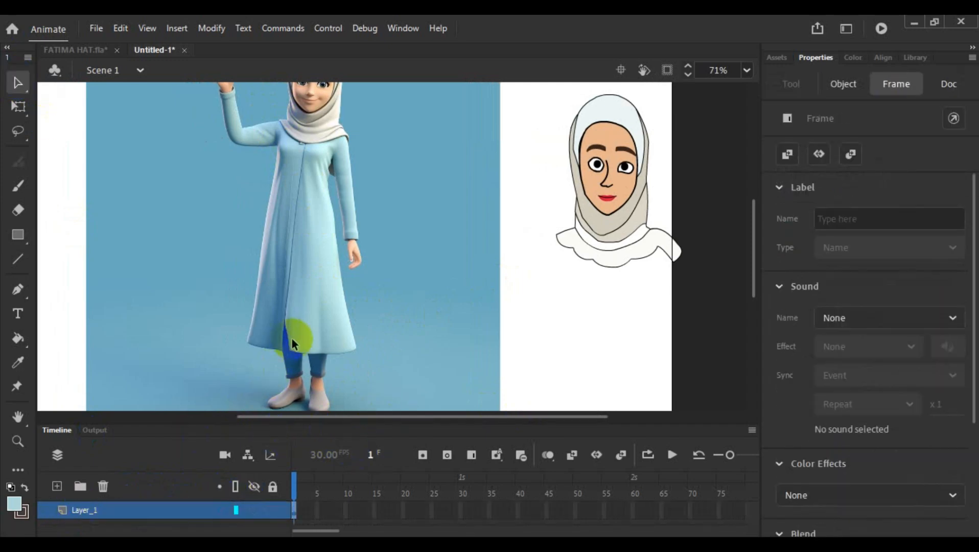
# - Enlarge the timeline area slightly and draw a light blue rectangle on Layer_1 from the figure's shoulder past the reference image's edge
pyautogui.scroll(-3, 284, 259)
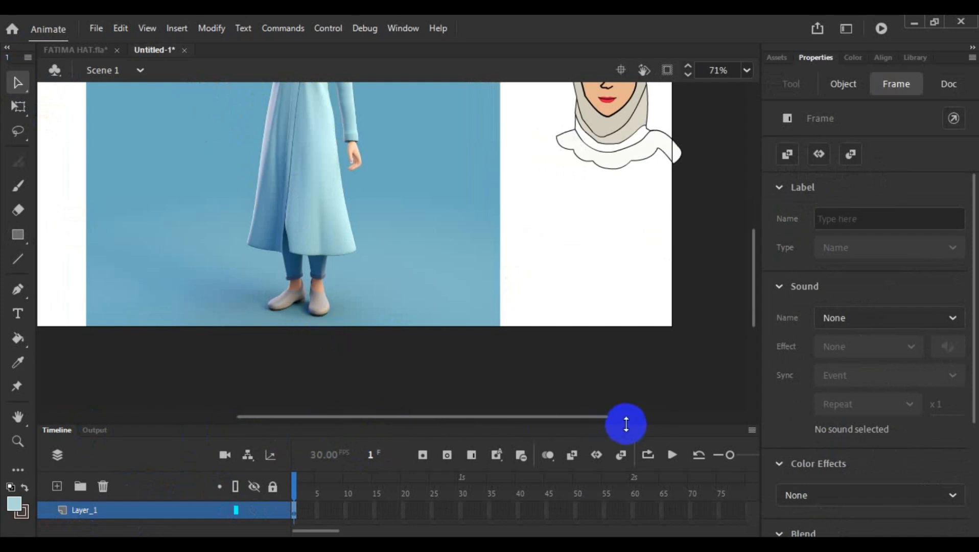
pyautogui.moveTo(626, 424); pyautogui.dragTo(628, 405)
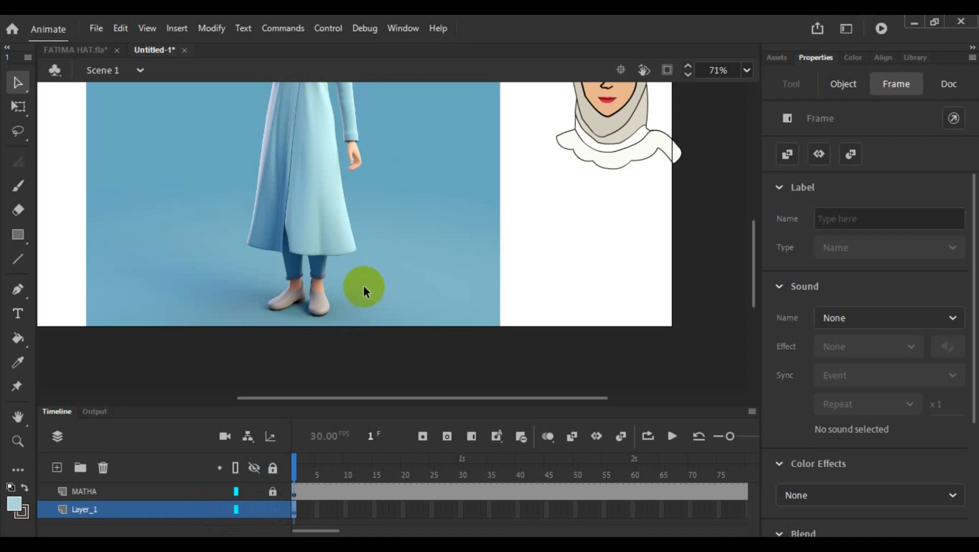
pyautogui.scroll(3, 363, 276)
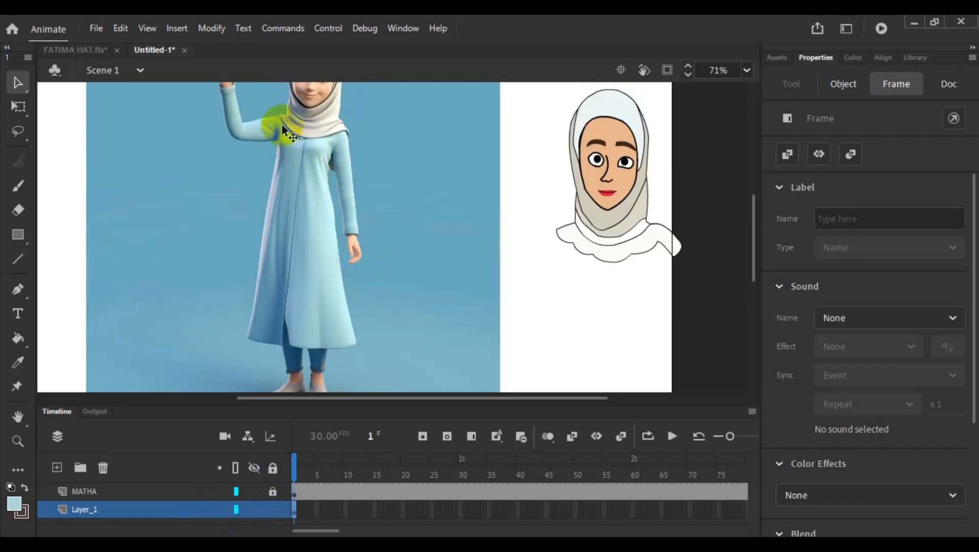
pyautogui.click(18, 234)
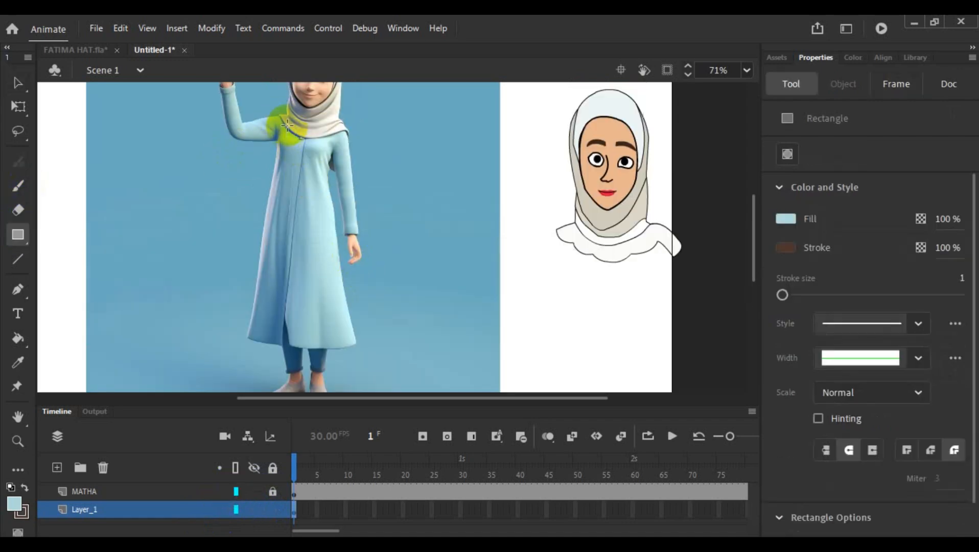
pyautogui.moveTo(293, 156); pyautogui.dragTo(523, 394)
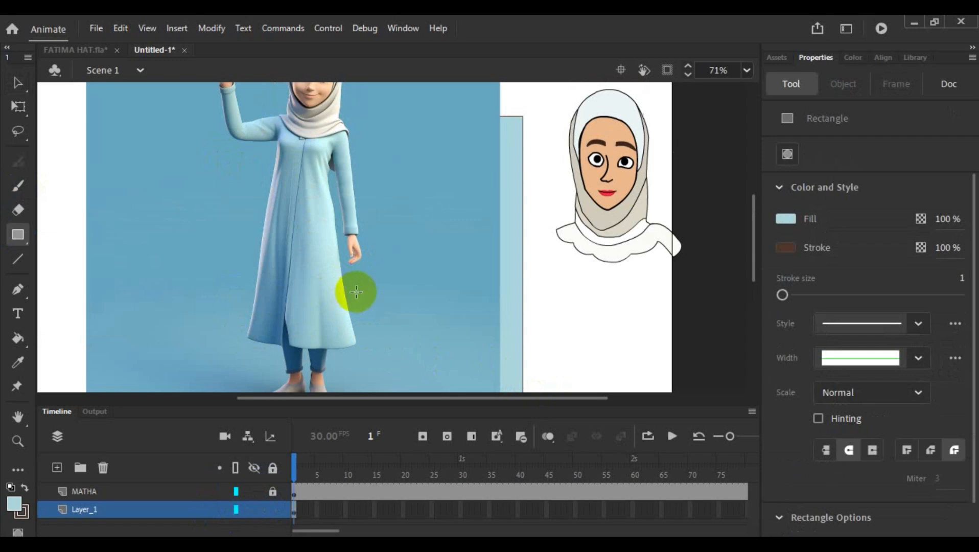
pyautogui.scroll(-2, 415, 262)
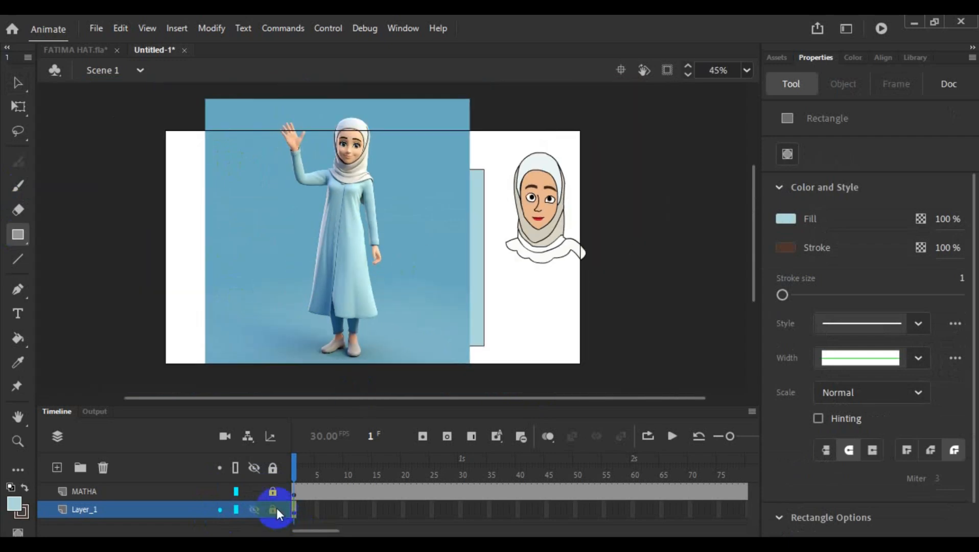
# - Hide the MATHA layer and delete the light blue rectangle, including its outline, from Layer_1
pyautogui.click(254, 492)
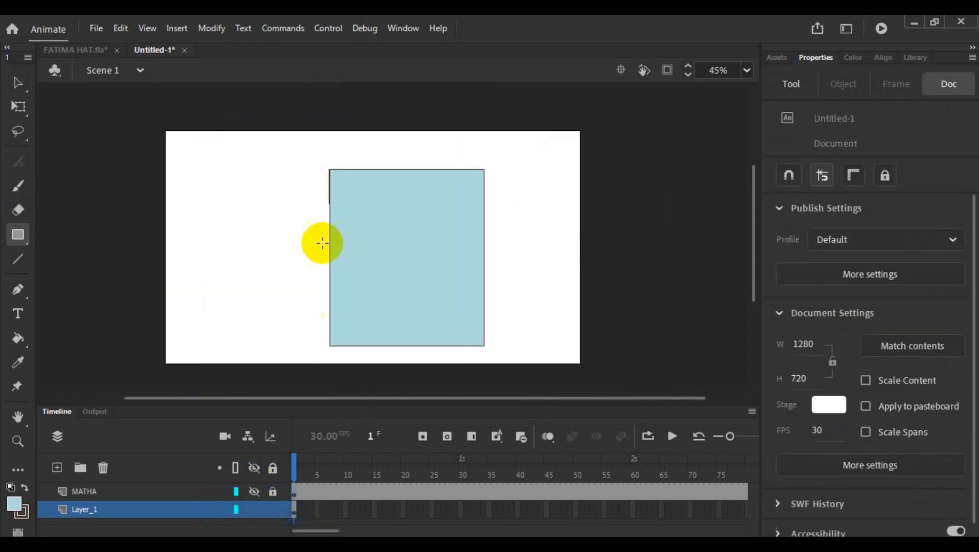
pyautogui.click(145, 510)
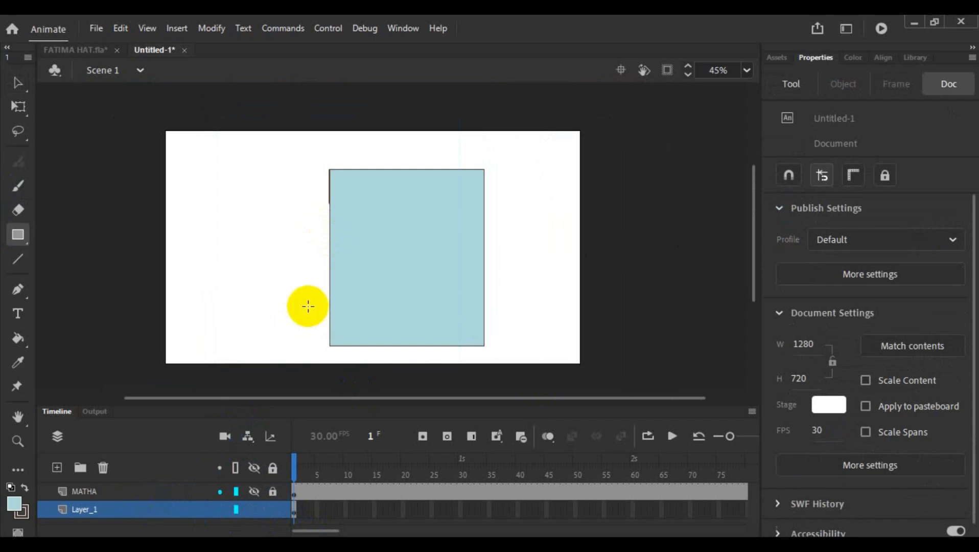
pyautogui.click(17, 83)
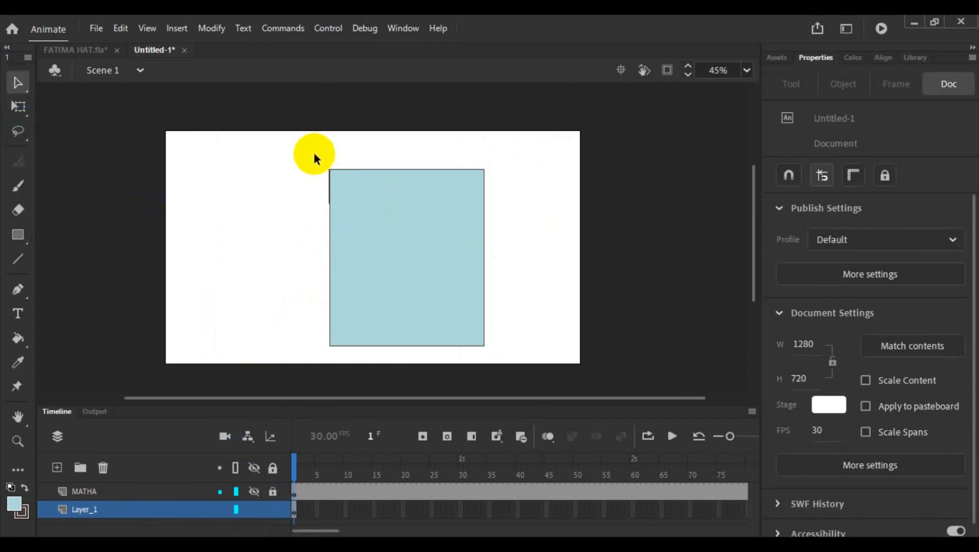
pyautogui.moveTo(300, 153); pyautogui.dragTo(518, 371)
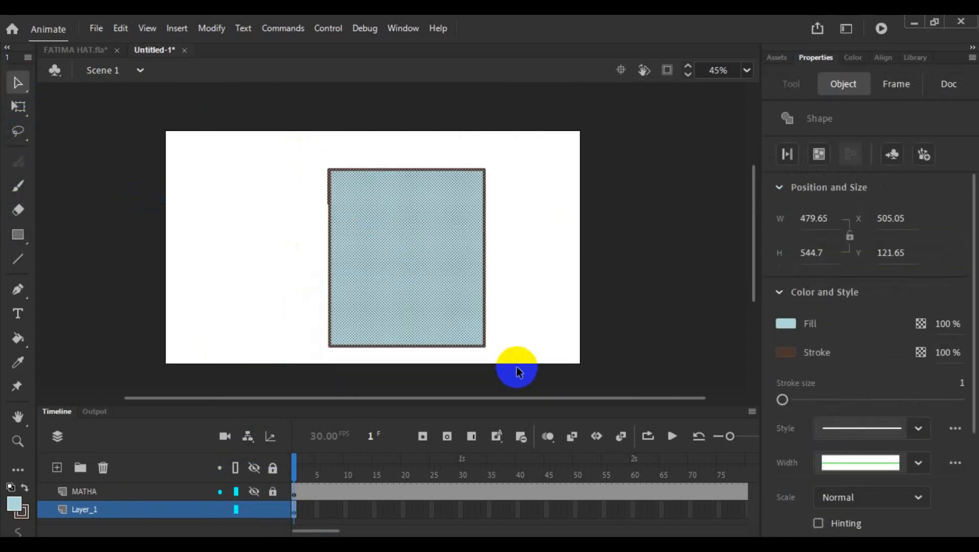
pyautogui.press('Delete')
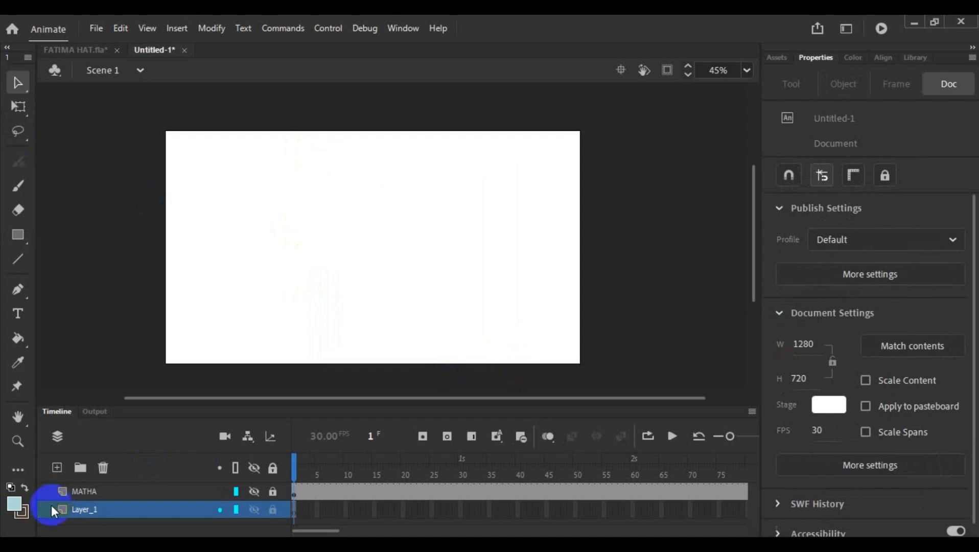
# - Reorder the layers so Layer_1 sits above MATHA, and show the MATHA layer again
pyautogui.moveTo(51, 505); pyautogui.dragTo(49, 482)
pyautogui.click(248, 313)
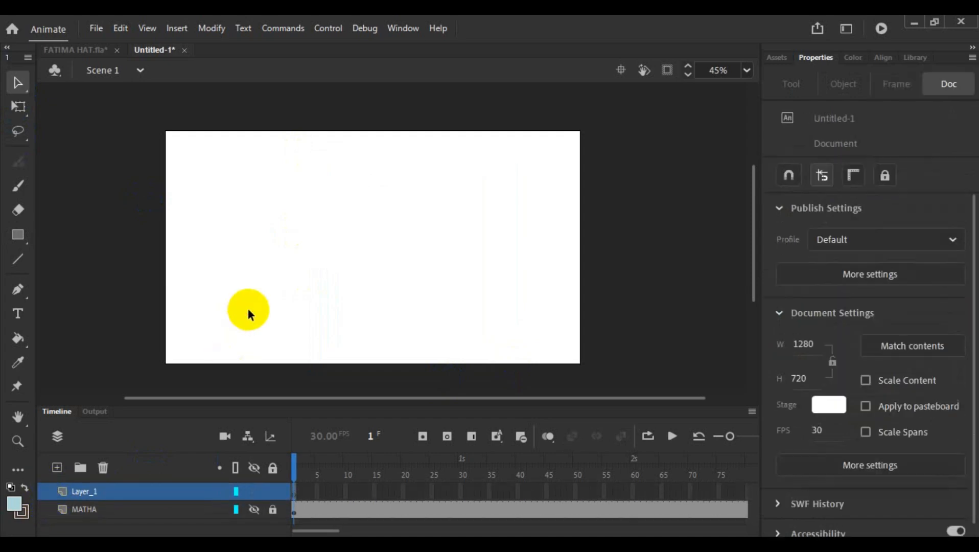
pyautogui.click(253, 510)
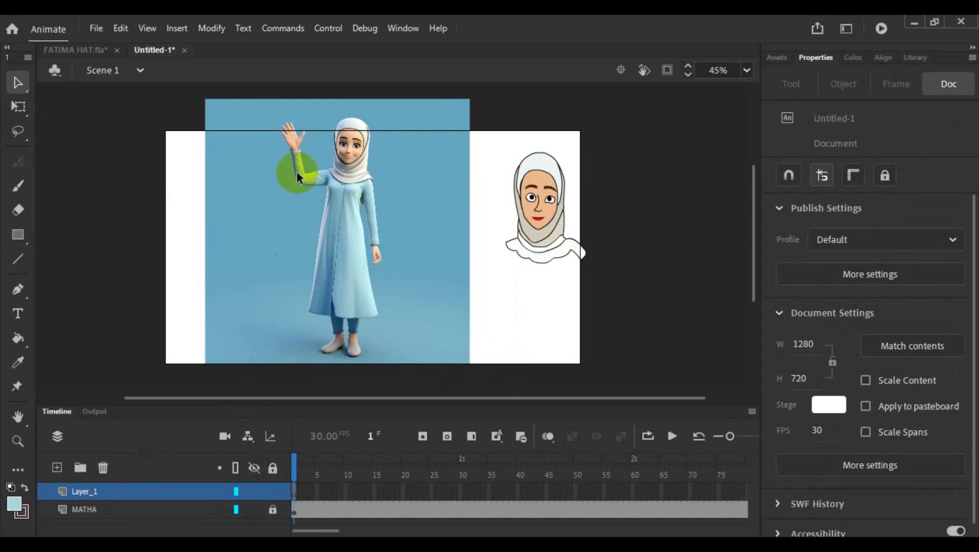
# - Draw a light blue rectangle about 170 by 520 over the figure's dress and shift it with its outline to about X 467, Y 150
pyautogui.click(19, 234)
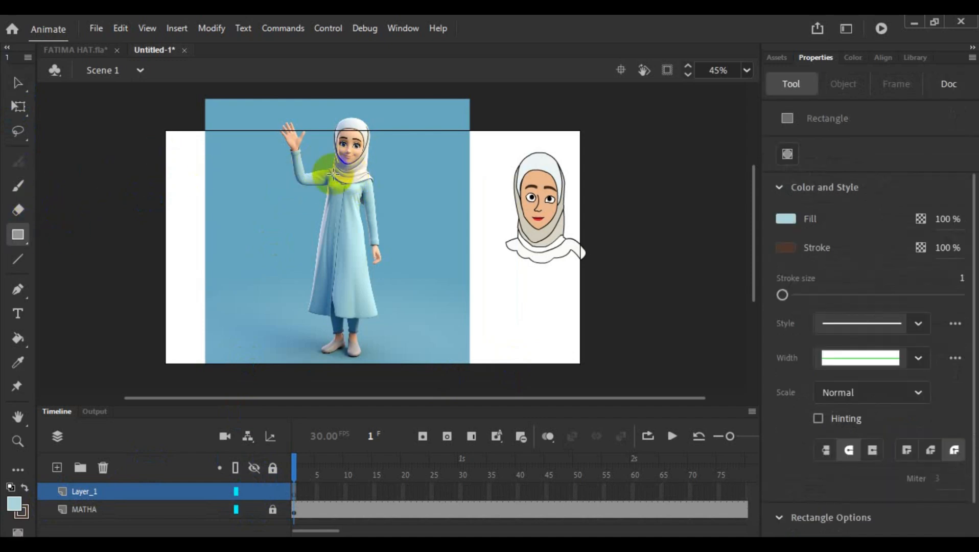
pyautogui.moveTo(327, 168); pyautogui.dragTo(381, 336)
pyautogui.click(18, 83)
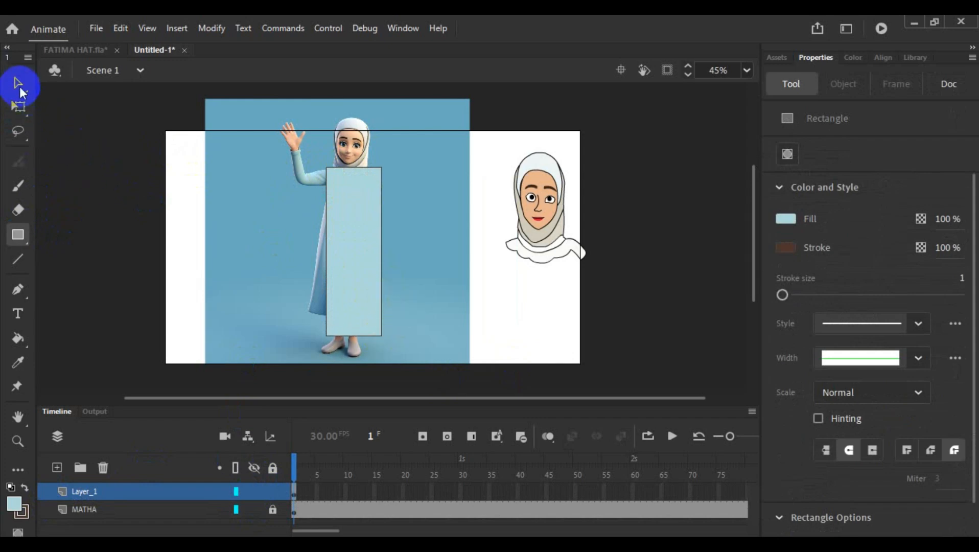
pyautogui.moveTo(351, 256); pyautogui.dragTo(337, 274)
pyautogui.hotkey('ctrl', 'z')
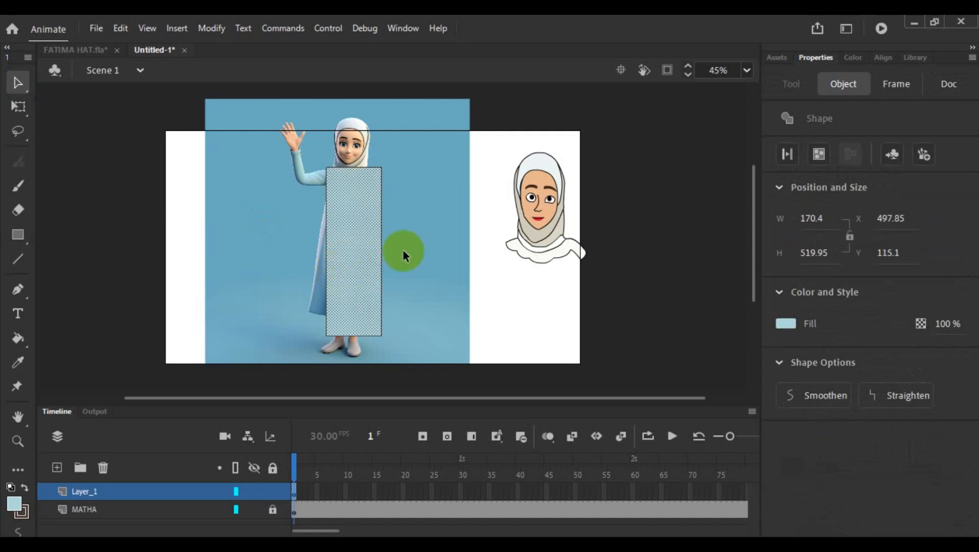
pyautogui.click(436, 246)
pyautogui.moveTo(350, 247); pyautogui.dragTo(340, 260)
# - Pull the rectangle's upper corner nearest the raised arm inward and up to the reference figure's shoulder
pyautogui.scroll(5, 397, 257)
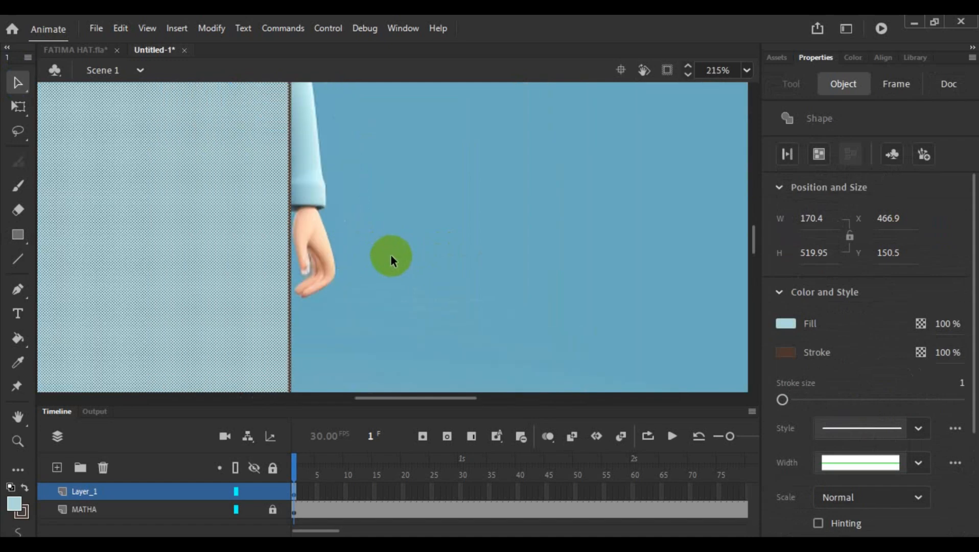
pyautogui.moveTo(403, 397); pyautogui.dragTo(384, 399)
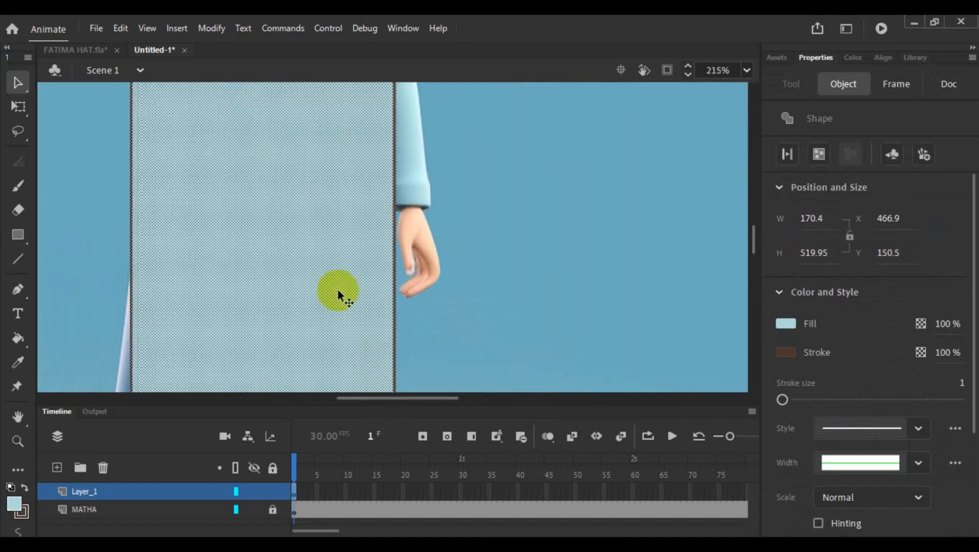
pyautogui.scroll(5, 338, 290)
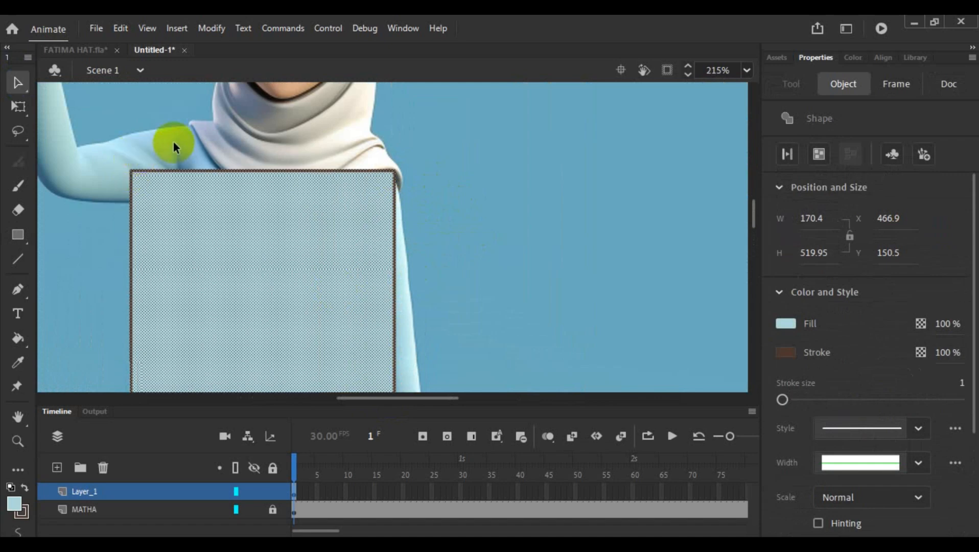
pyautogui.click(100, 241)
pyautogui.moveTo(132, 173); pyautogui.dragTo(188, 130)
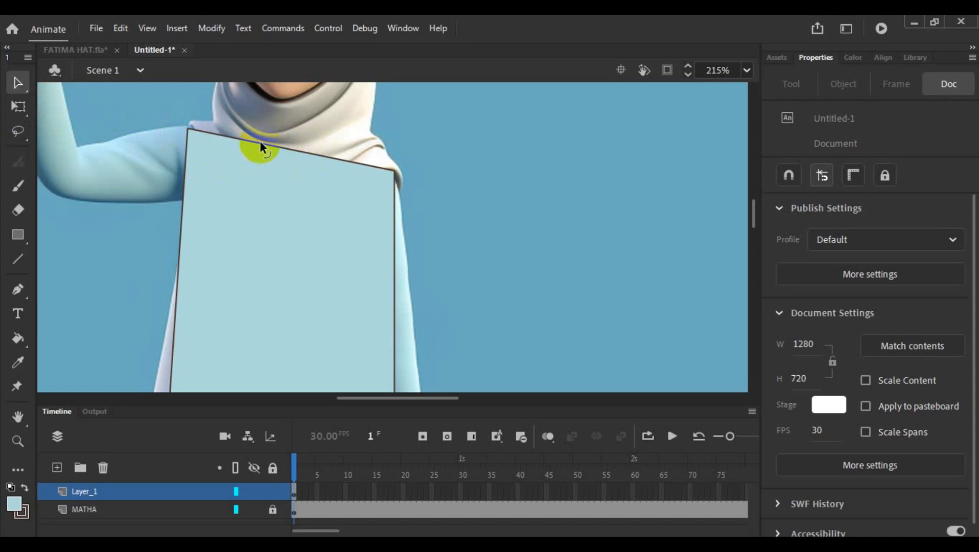
# - Split and bend the dress shape's top edge into two shoulder curves with a rounded neck bump between them
pyautogui.moveTo(260, 145); pyautogui.dragTo(265, 131)
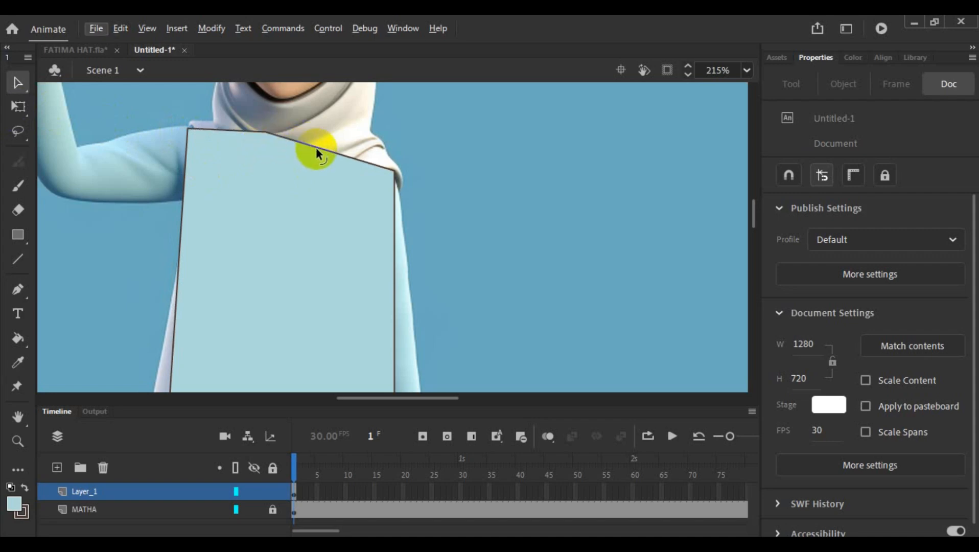
pyautogui.moveTo(318, 148); pyautogui.dragTo(234, 115)
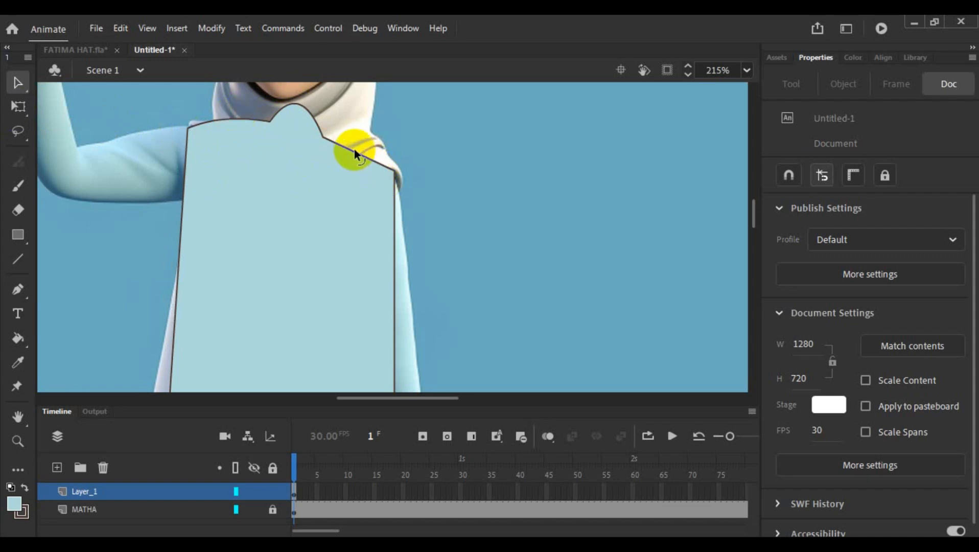
pyautogui.moveTo(354, 151); pyautogui.dragTo(359, 133)
# - Refine the neckline and shoulder curves of the dress shape and pull the corner at the lowered arm's shoulder slightly inward
pyautogui.scroll(-3, 430, 175)
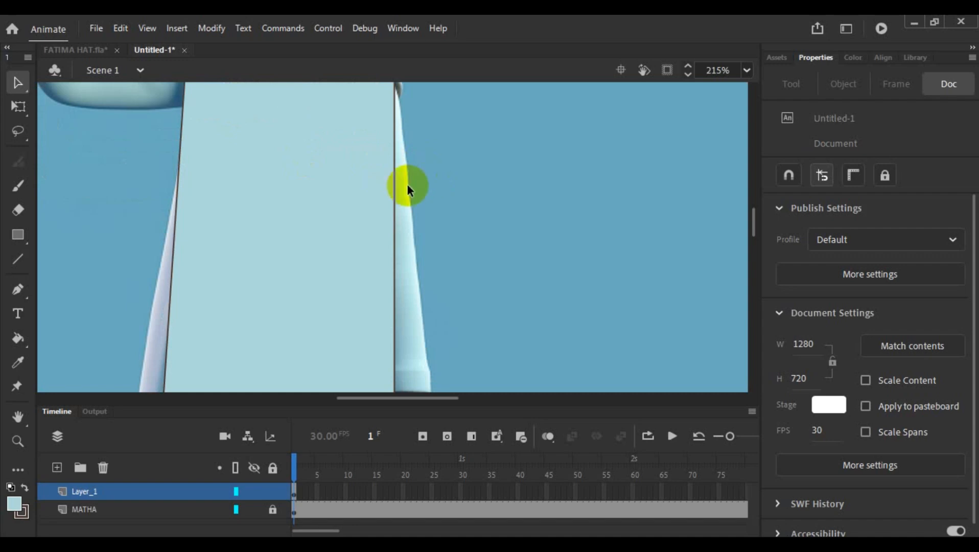
pyautogui.scroll(-3, 407, 184)
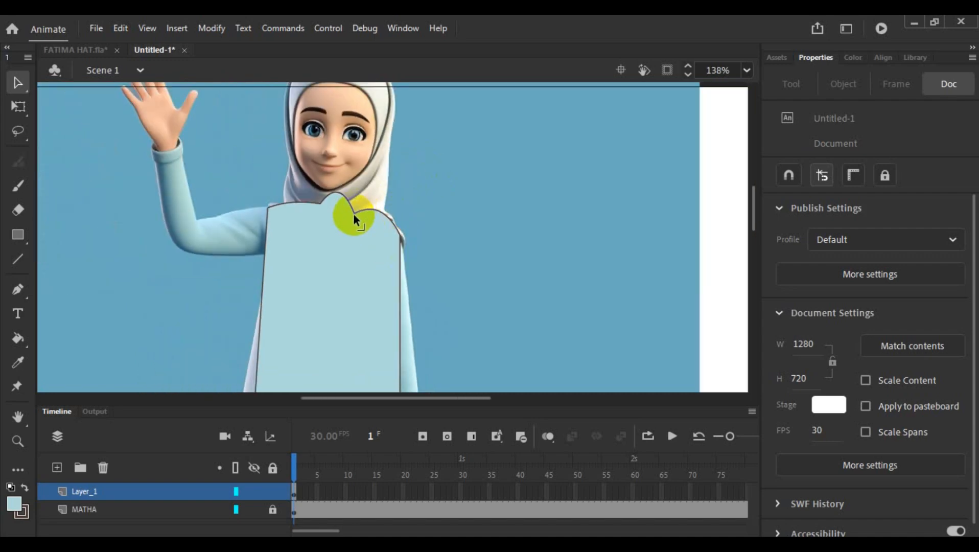
pyautogui.moveTo(354, 214); pyautogui.dragTo(314, 171)
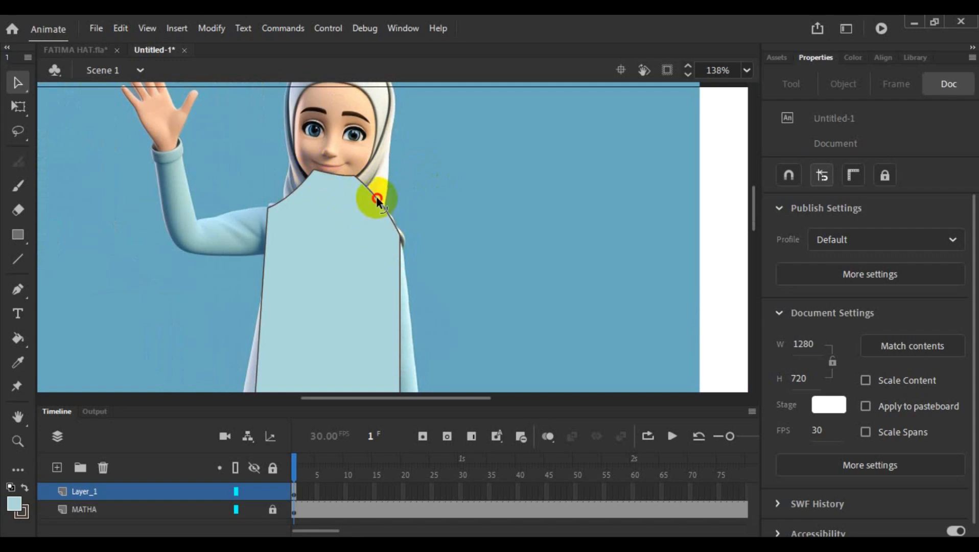
pyautogui.moveTo(376, 201)
pyautogui.mouseDown()
pyautogui.moveTo(364, 222)
pyautogui.moveTo(375, 216)
pyautogui.mouseUp()
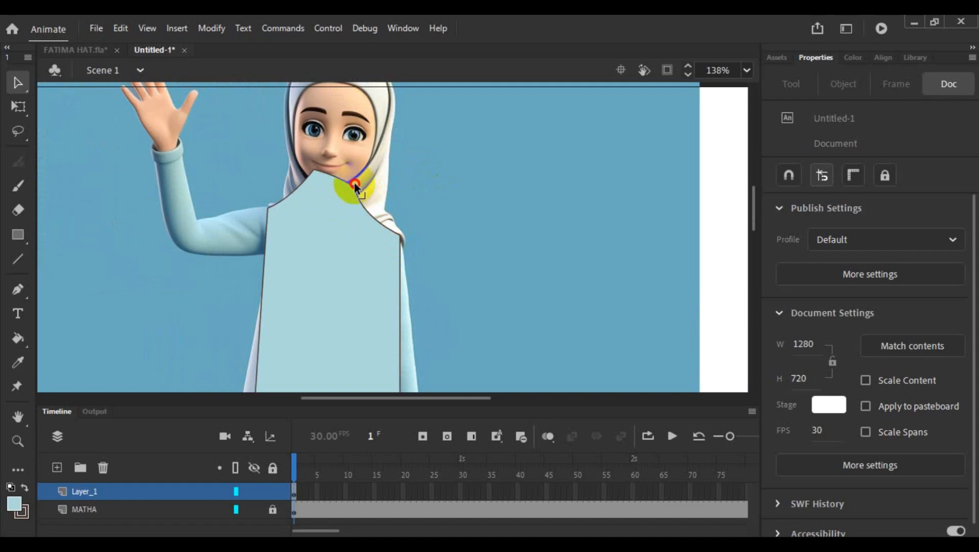
pyautogui.moveTo(354, 183); pyautogui.dragTo(352, 205)
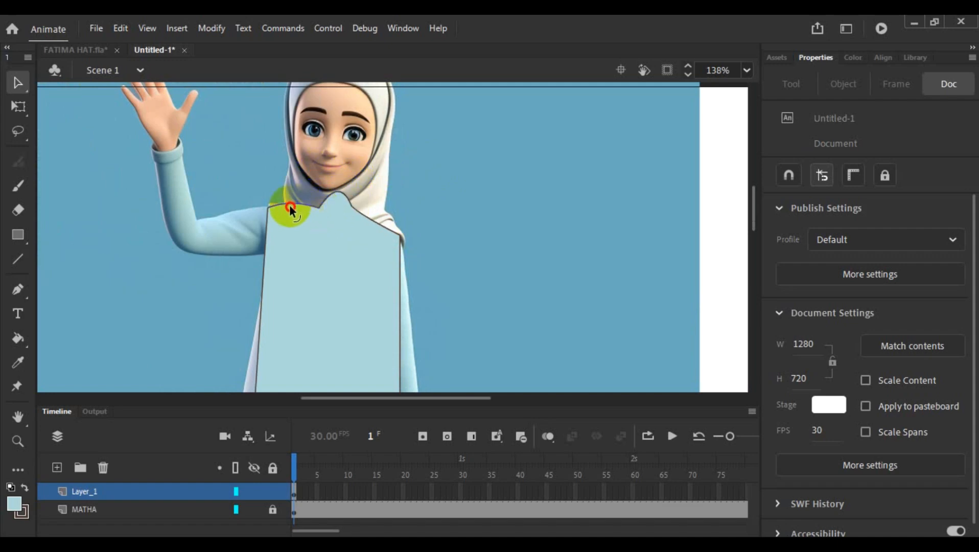
pyautogui.moveTo(372, 221); pyautogui.dragTo(394, 225)
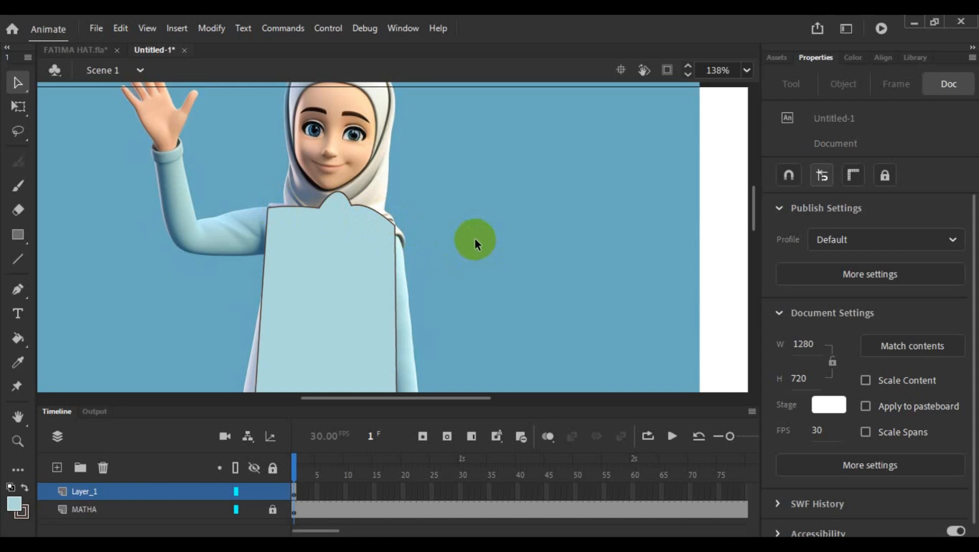
# - Unlock the MATHA layer and move the fatima head slightly toward the reference image, to X 159.85, Y 35.75
pyautogui.scroll(-4, 481, 239)
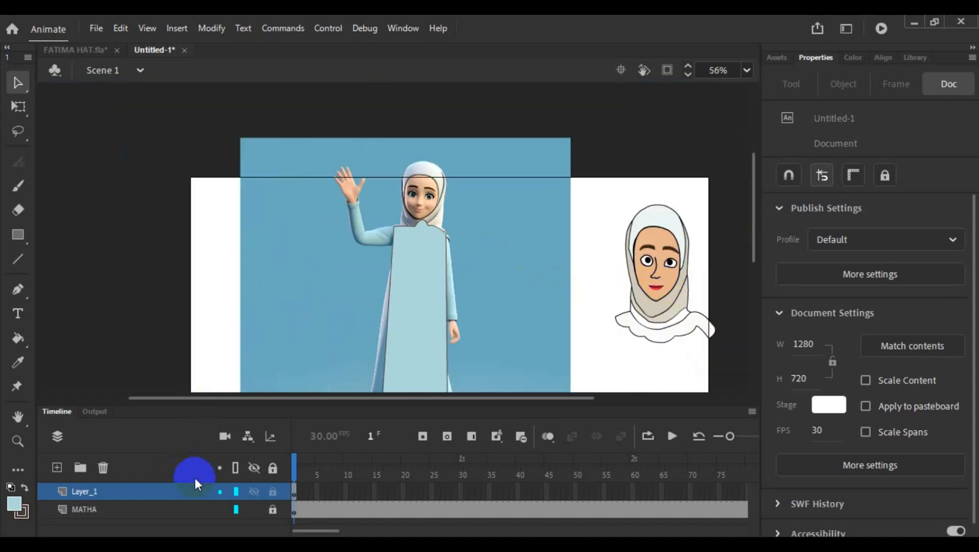
pyautogui.click(309, 482)
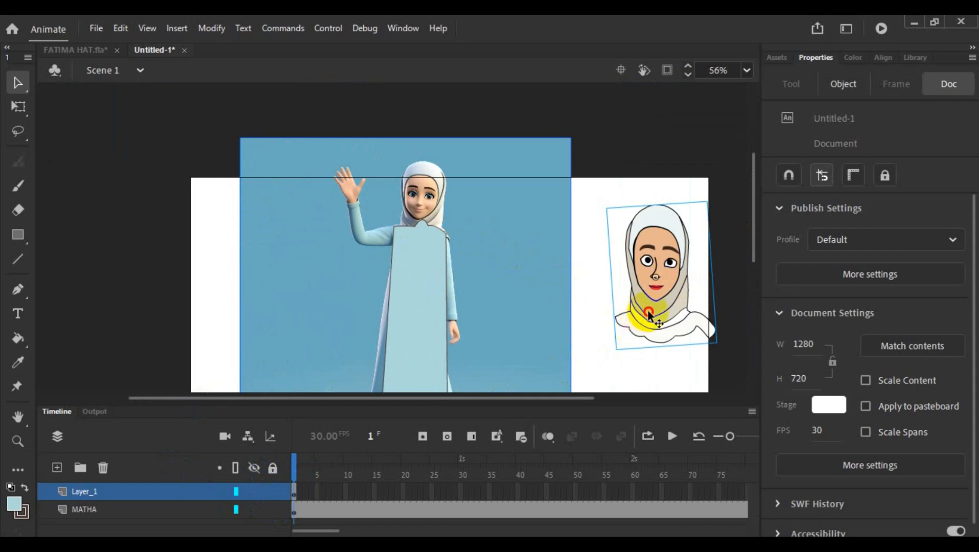
pyautogui.moveTo(664, 314)
pyautogui.mouseDown()
pyautogui.moveTo(557, 289)
pyautogui.moveTo(638, 295)
pyautogui.moveTo(664, 313)
pyautogui.mouseUp()
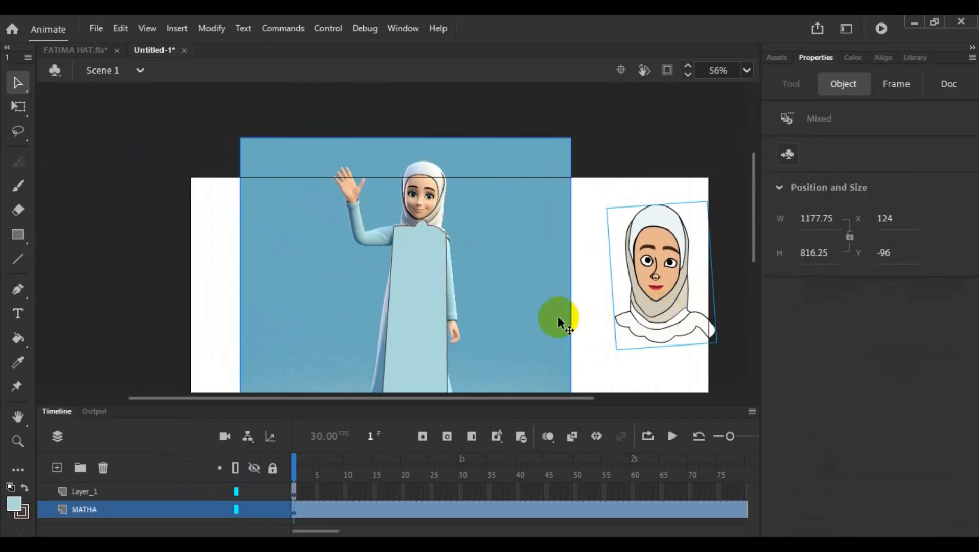
pyautogui.click(595, 316)
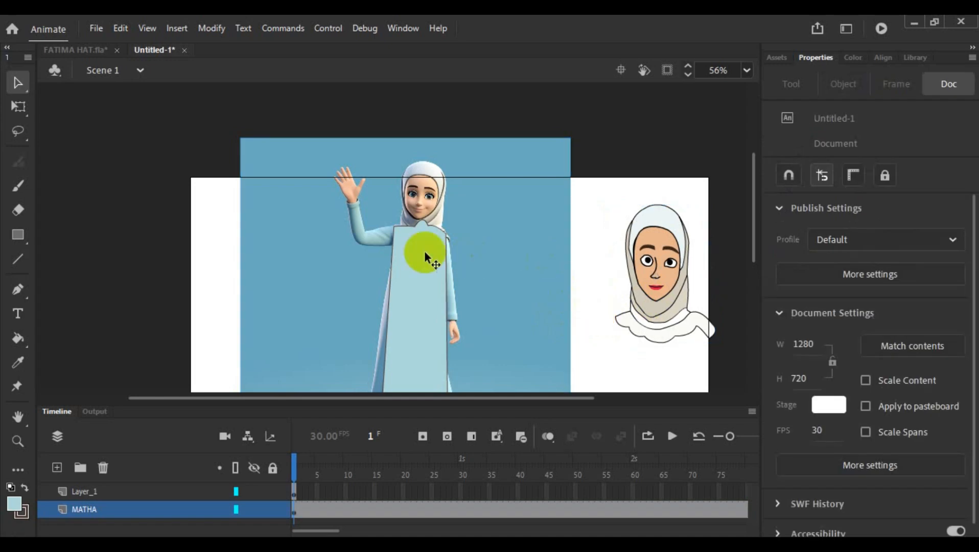
pyautogui.click(691, 292)
pyautogui.moveTo(678, 296); pyautogui.dragTo(648, 291)
# - Bring the fatima head to the front of its layer
pyautogui.rightClick(649, 291)
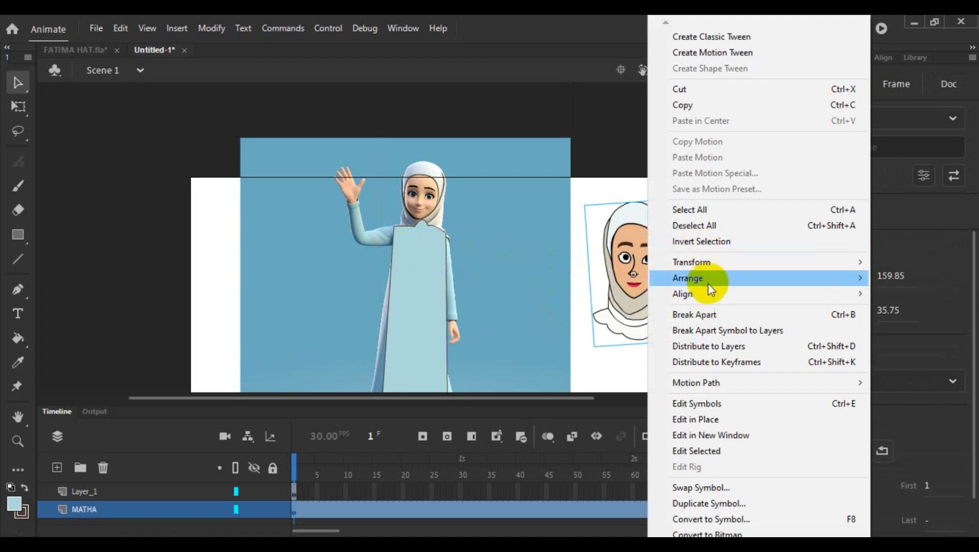
pyautogui.moveTo(709, 282)
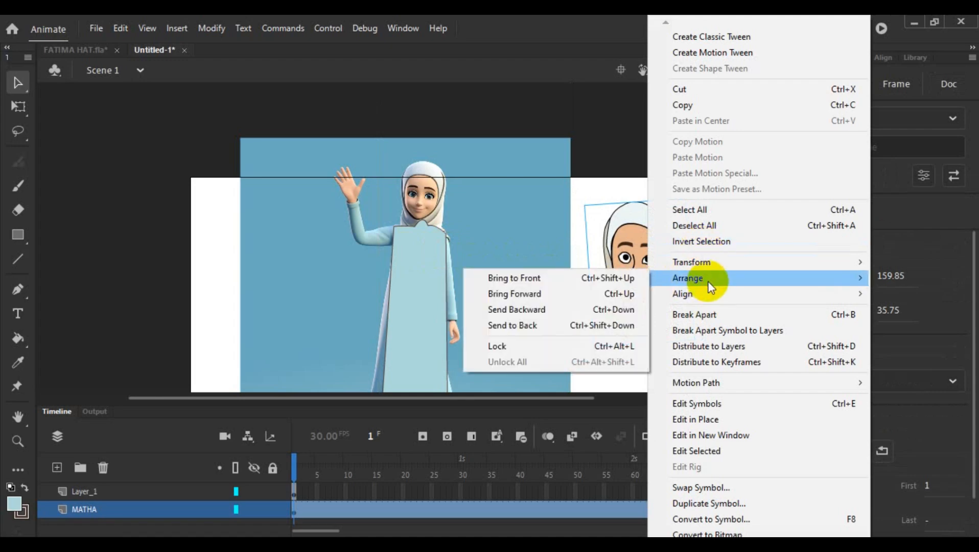
pyautogui.click(596, 279)
pyautogui.click(632, 370)
# - Move the fatima head onto the reference figure's head, to X -365, Y -56.45
pyautogui.doubleClick(644, 297)
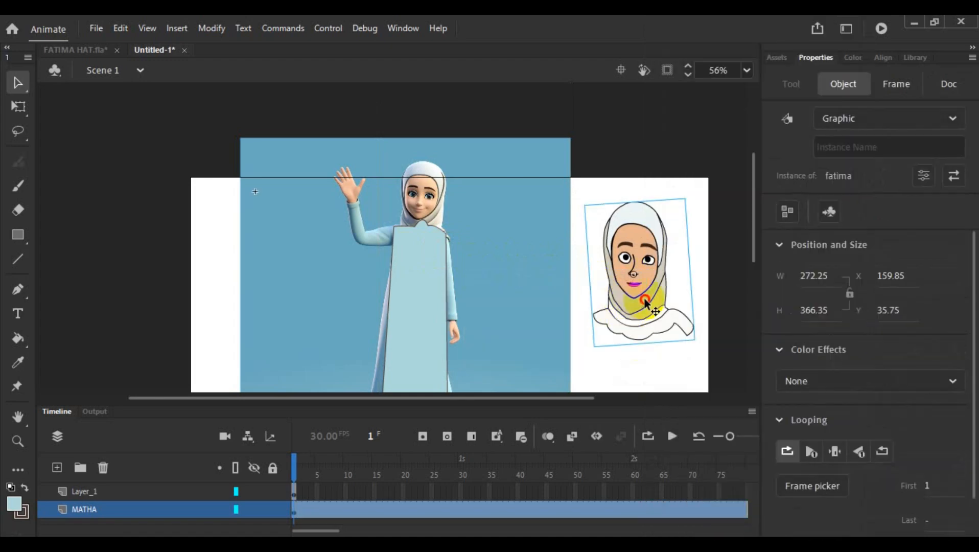
pyautogui.doubleClick(657, 361)
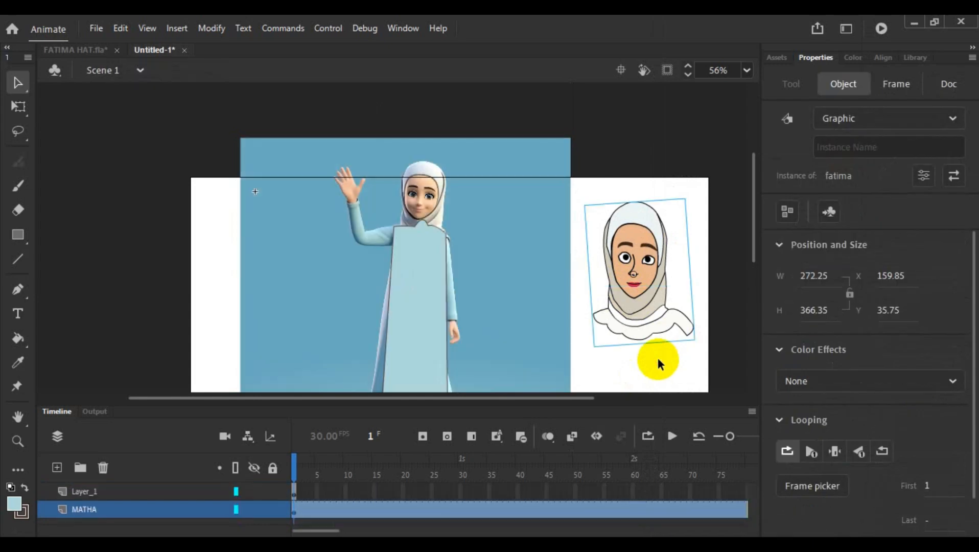
pyautogui.click(659, 360)
pyautogui.moveTo(650, 311); pyautogui.dragTo(438, 277)
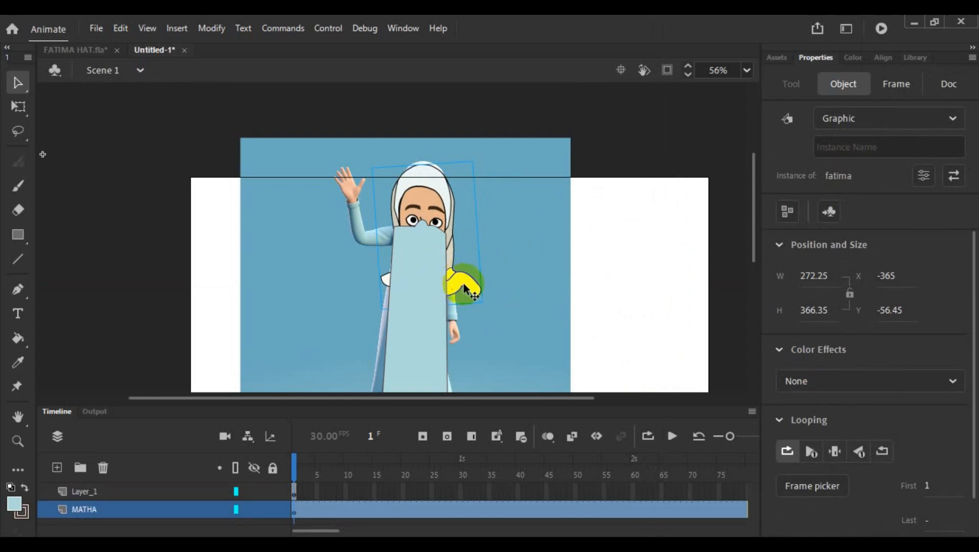
# - Scale the fatima head to about 190 by 256 with Free Transform and position it over the reference figure's head
pyautogui.click(18, 106)
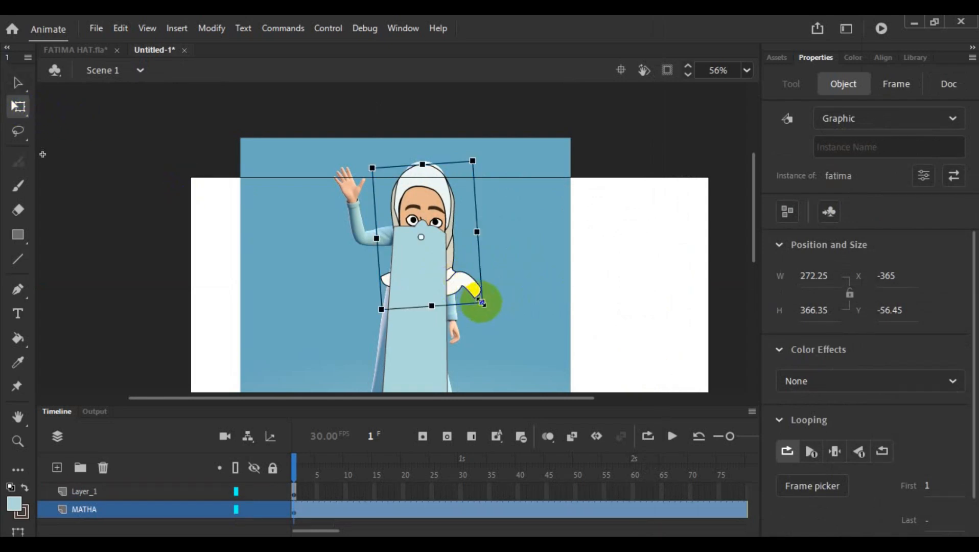
pyautogui.moveTo(481, 303); pyautogui.dragTo(475, 278)
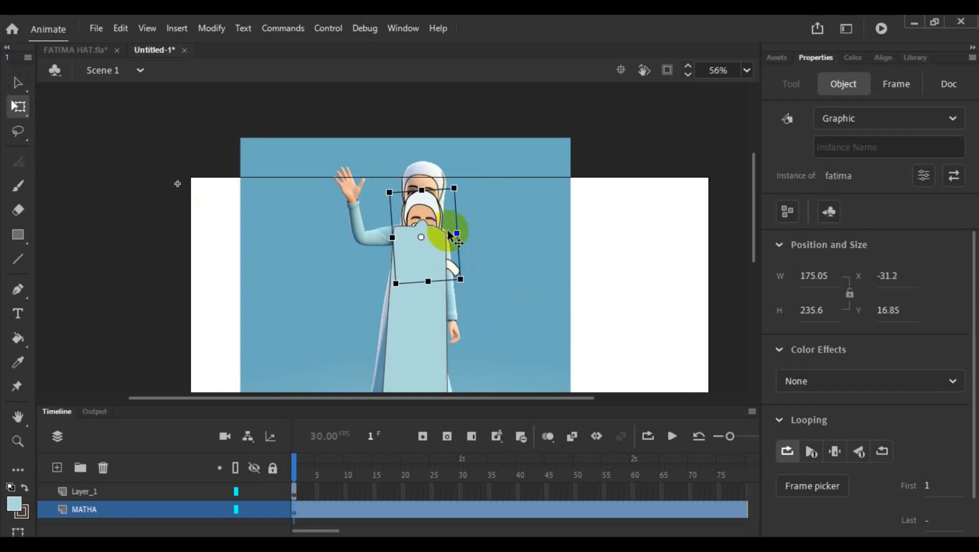
pyautogui.moveTo(431, 219); pyautogui.dragTo(430, 191)
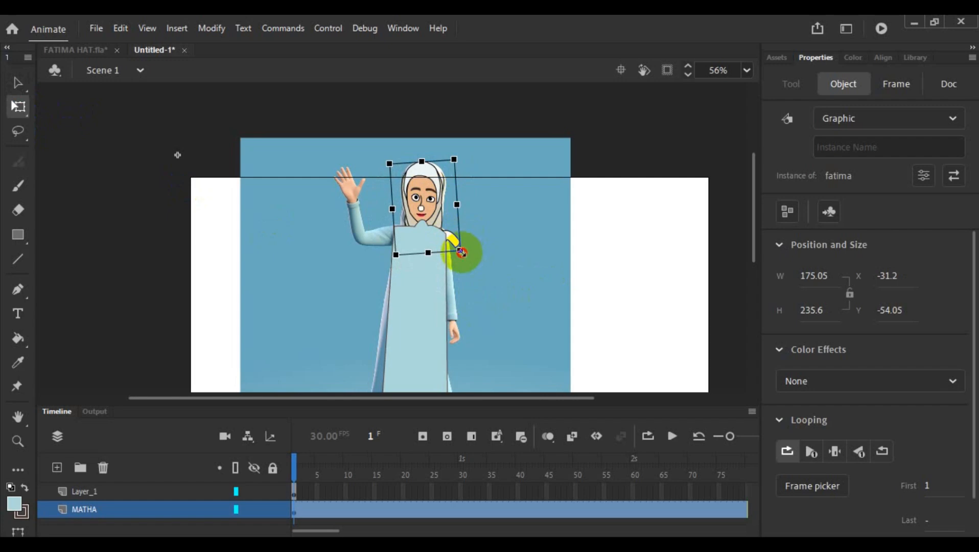
pyautogui.moveTo(462, 252); pyautogui.dragTo(471, 258)
pyautogui.click(436, 207)
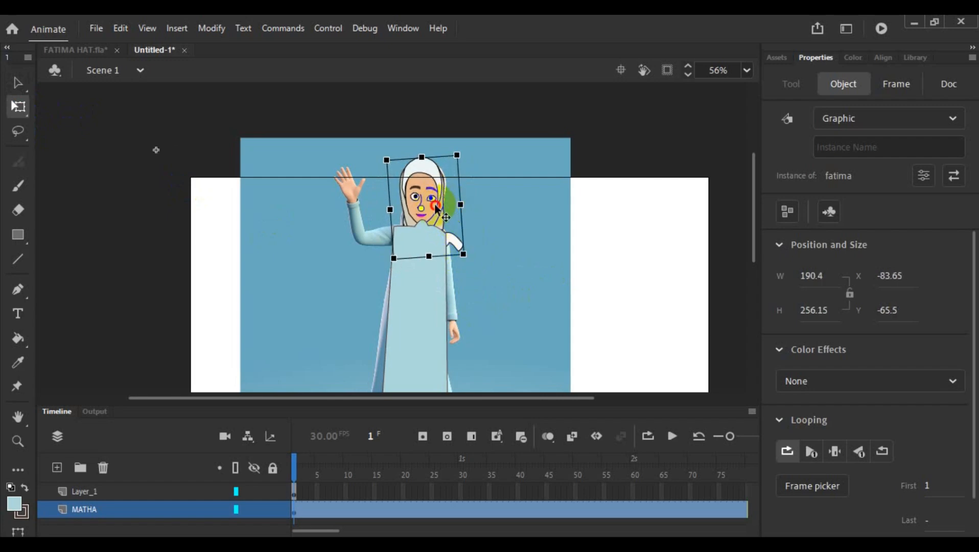
# - Move the fatima head slightly down over the reference figure's head, to X -78.35, Y -49.55, and deselect it
pyautogui.moveTo(436, 207); pyautogui.dragTo(439, 213)
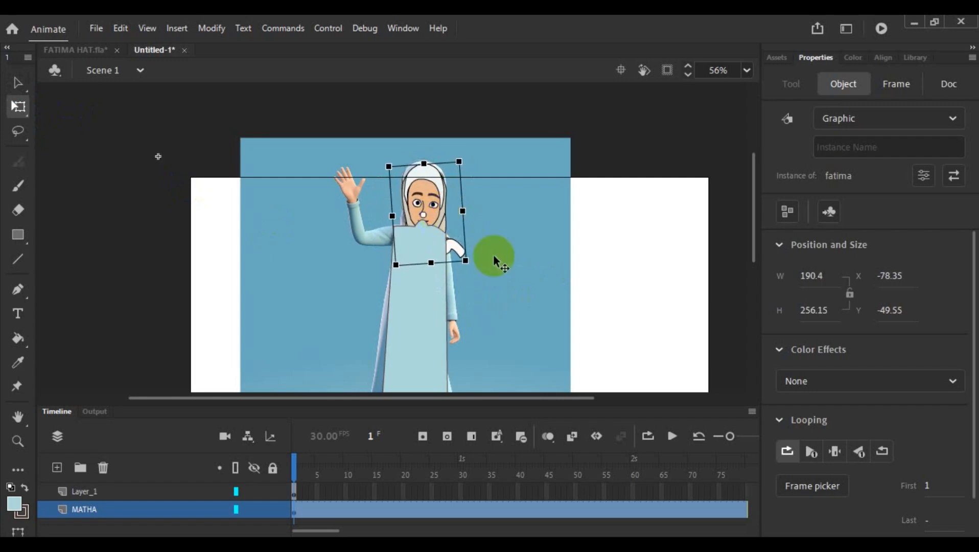
pyautogui.scroll(-2, 541, 255)
pyautogui.click(556, 289)
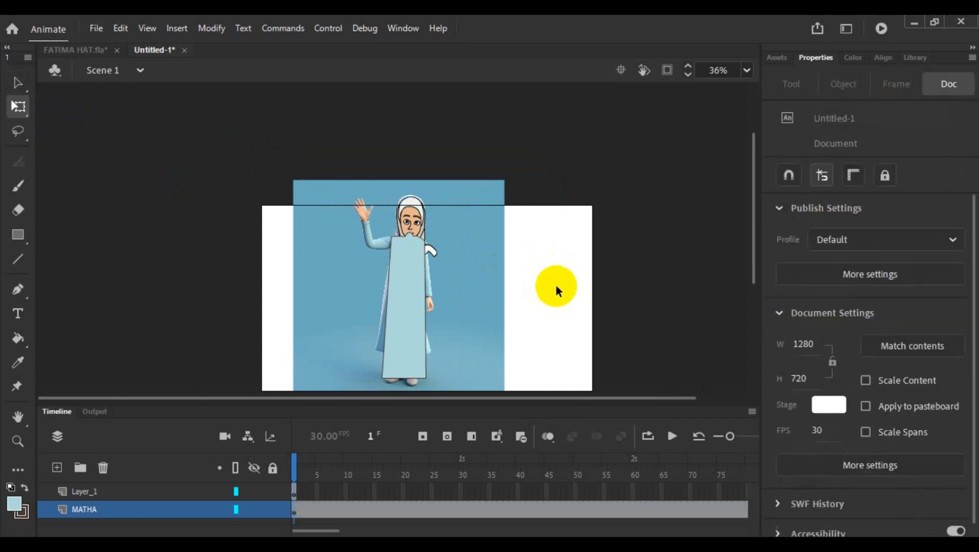
# - Select the dress shape with its outline and move it below the head, to X 481.65, Y 143.8
pyautogui.click(405, 282)
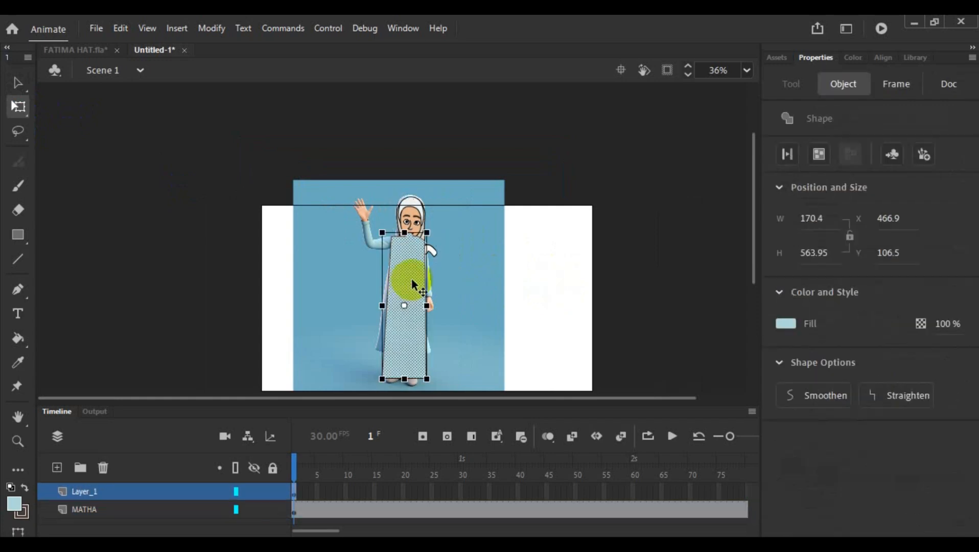
pyautogui.doubleClick(412, 280)
pyautogui.moveTo(412, 281); pyautogui.dragTo(413, 293)
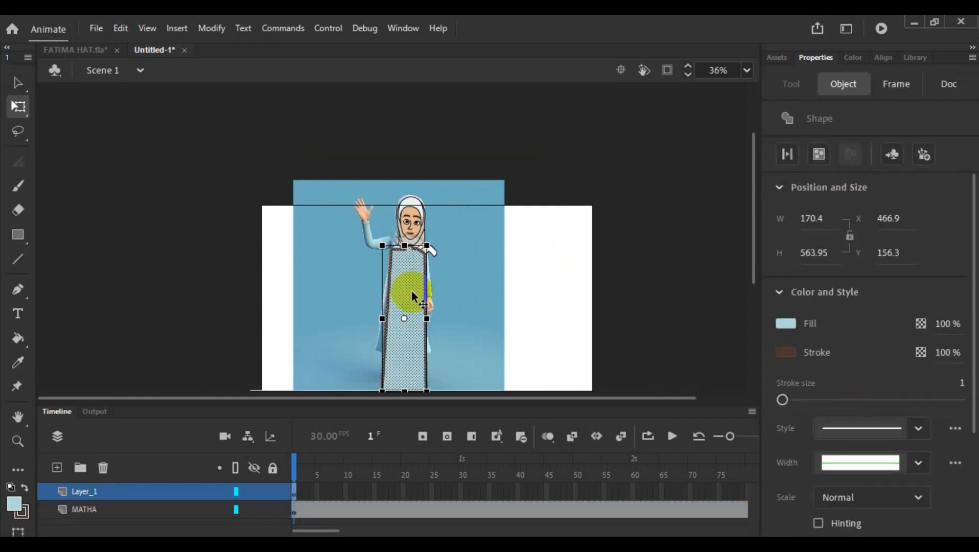
pyautogui.scroll(4, 455, 269)
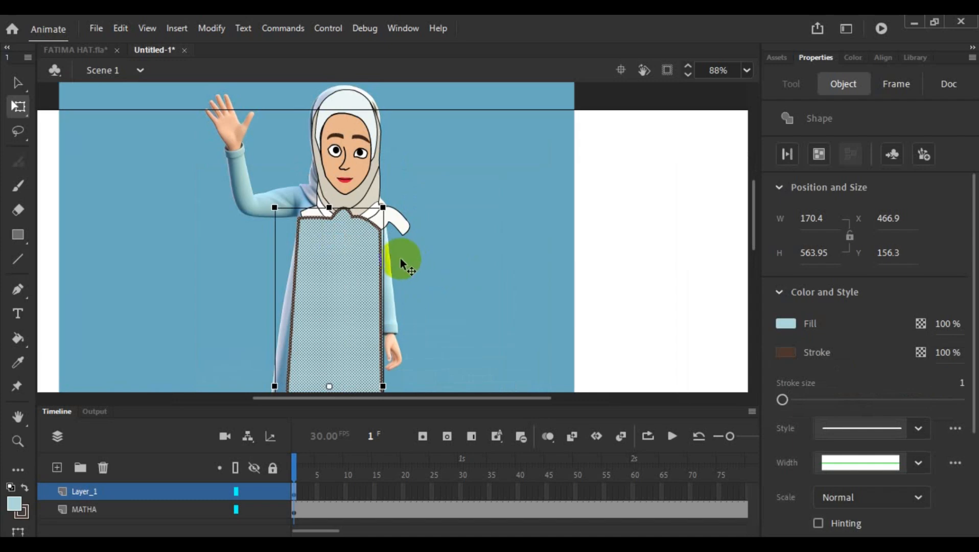
pyautogui.moveTo(342, 271); pyautogui.dragTo(350, 263)
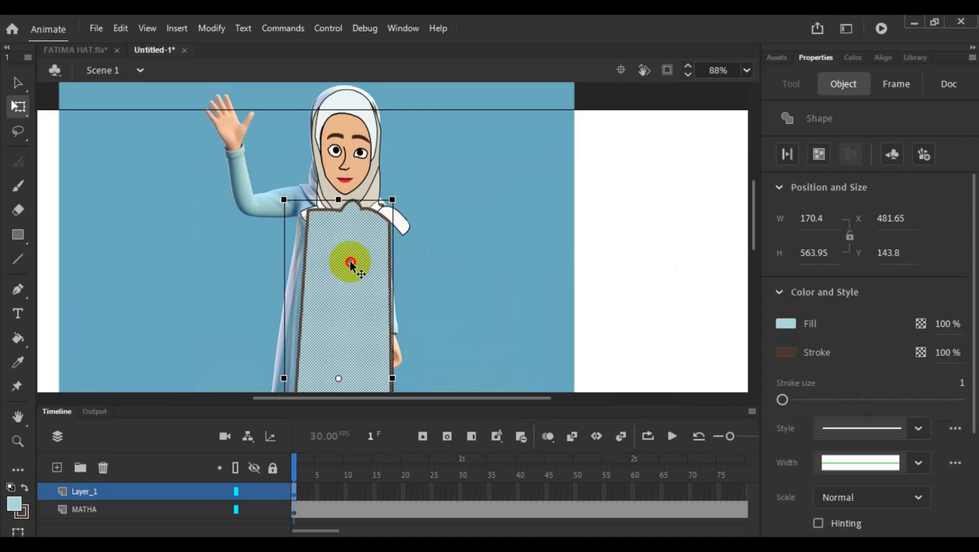
# - Move the fatima head off the reference image onto the blank stage, to X 406.95, Y 35.7, and undo the stray shift of the dress fill
pyautogui.click(353, 165)
pyautogui.moveTo(354, 165); pyautogui.dragTo(665, 220)
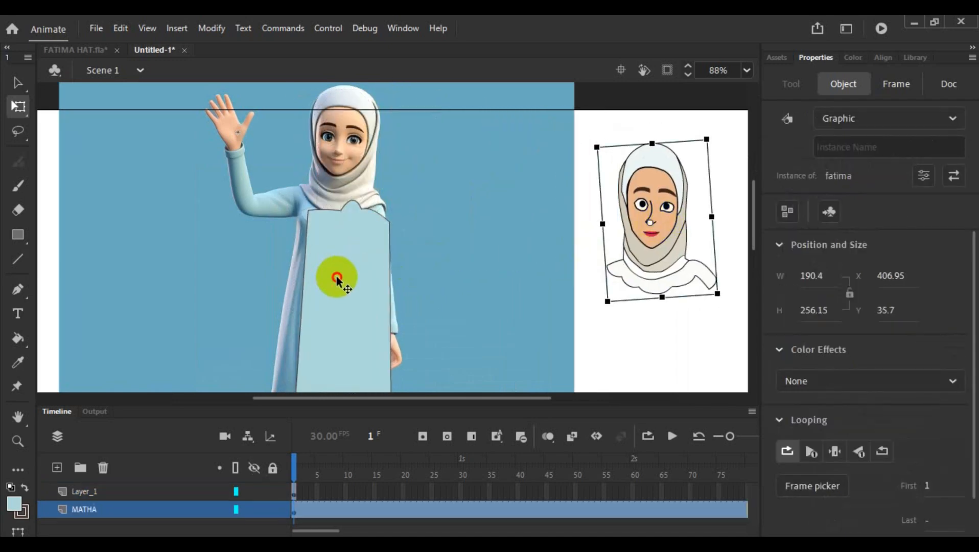
pyautogui.moveTo(337, 279); pyautogui.dragTo(332, 275)
pyautogui.hotkey('ctrl', 'z')
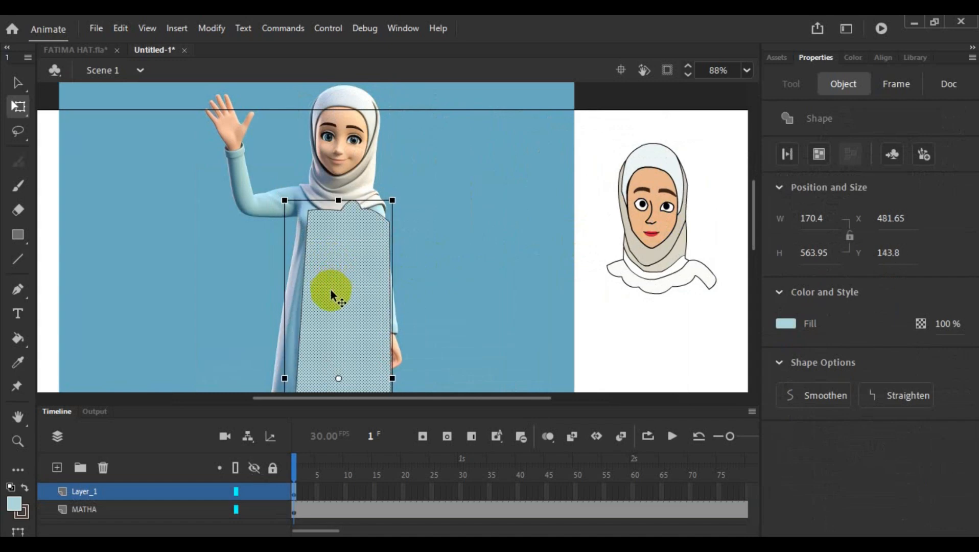
# - Select the dress fill together with its outline and move it up onto the reference torso, to X 469.15, Y 108.55
pyautogui.click(530, 262)
pyautogui.doubleClick(342, 280)
pyautogui.moveTo(341, 279); pyautogui.dragTo(343, 262)
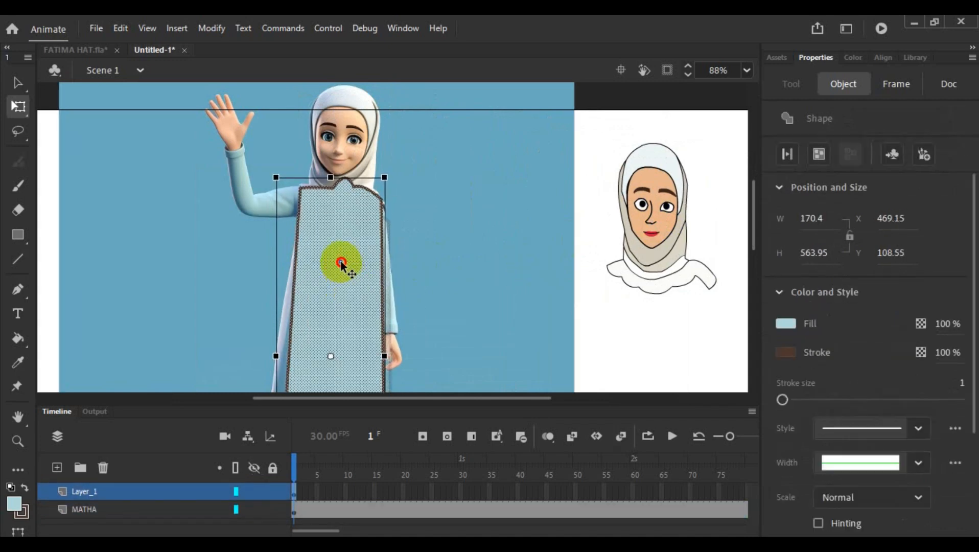
# - Deselect the dress and pull both of its shoulder corners slightly inward to match the reference shoulders
pyautogui.scroll(3, 421, 266)
pyautogui.scroll(1, 421, 267)
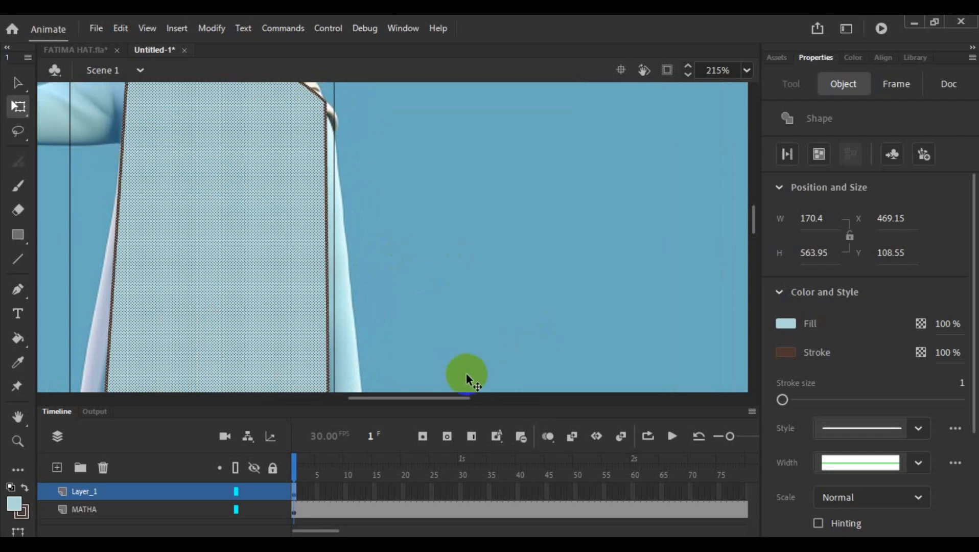
pyautogui.moveTo(452, 397); pyautogui.dragTo(433, 398)
pyautogui.scroll(2, 522, 285)
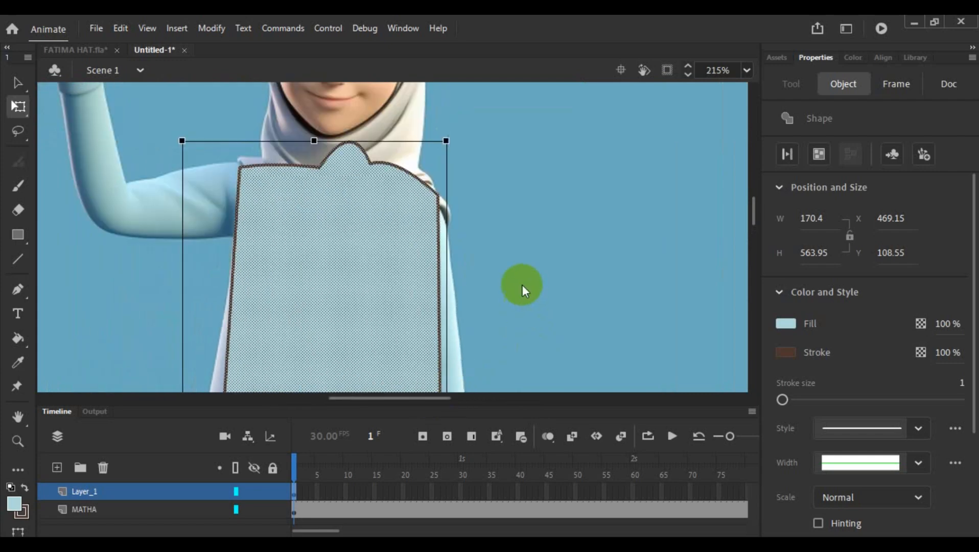
pyautogui.click(522, 280)
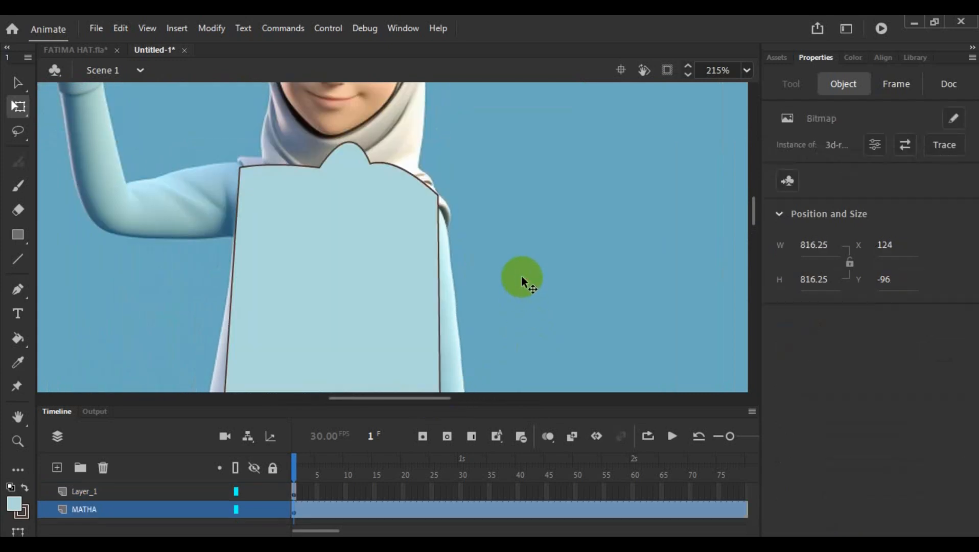
pyautogui.moveTo(439, 197); pyautogui.dragTo(436, 197)
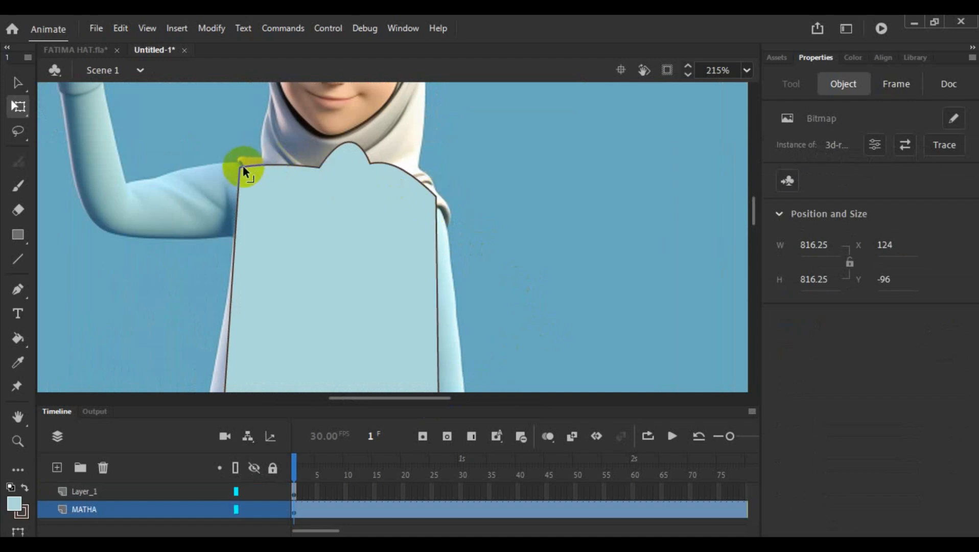
pyautogui.moveTo(243, 165); pyautogui.dragTo(243, 163)
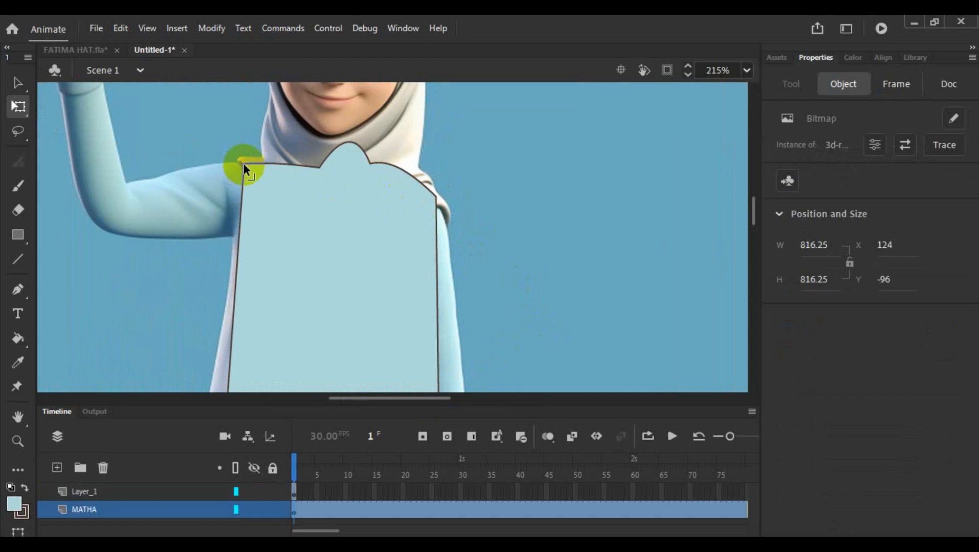
# - Bend the dress edge on the raised-arm side outward and pull both hem corners out to the reference skirt's width
pyautogui.scroll(-5, 365, 225)
pyautogui.scroll(-4, 399, 206)
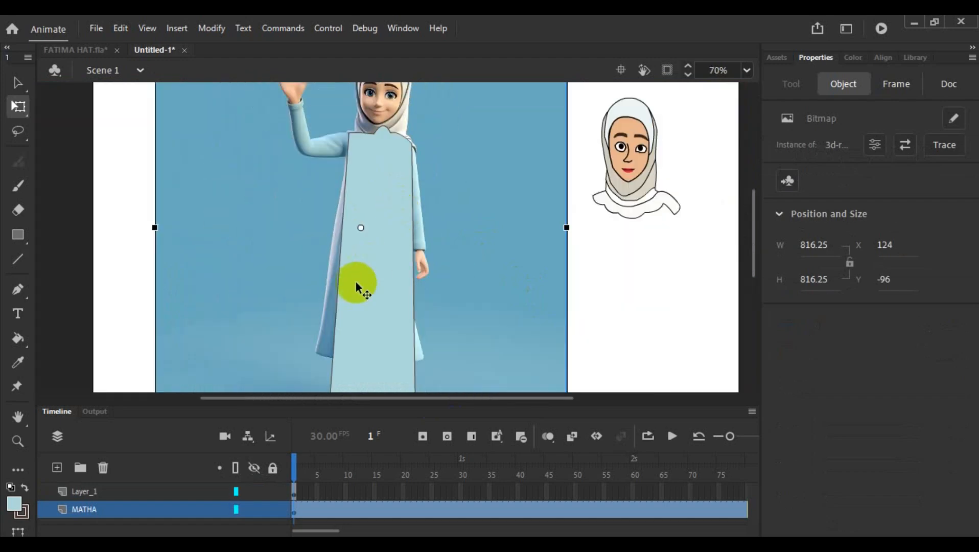
pyautogui.moveTo(335, 298); pyautogui.dragTo(324, 302)
pyautogui.scroll(-3, 371, 286)
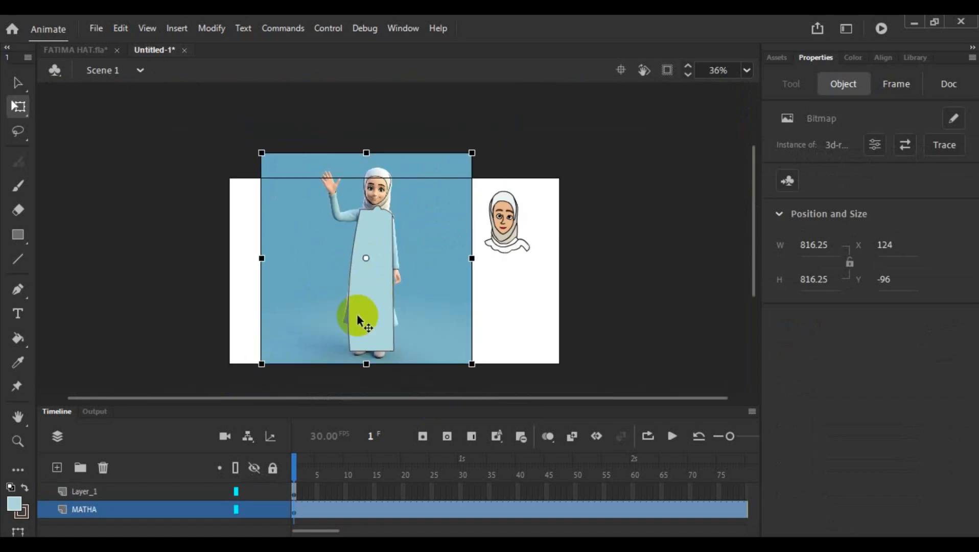
pyautogui.moveTo(350, 352); pyautogui.dragTo(342, 333)
pyautogui.moveTo(393, 352)
pyautogui.mouseDown()
pyautogui.moveTo(396, 330)
pyautogui.moveTo(401, 345)
pyautogui.mouseUp()
pyautogui.moveTo(342, 331); pyautogui.dragTo(338, 338)
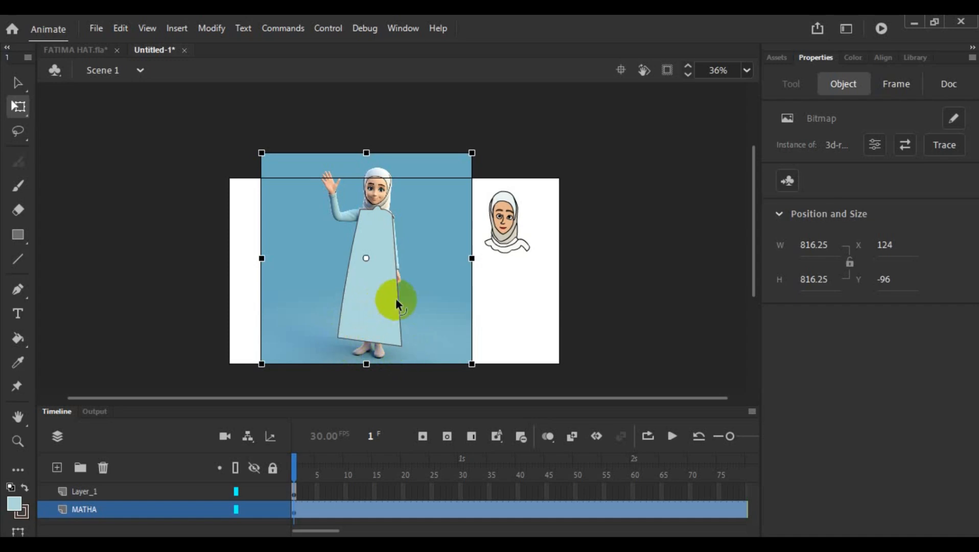
# - Reshape the dress edge beside the lowered arm with an underarm corner, a narrow waist and an outward-curving skirt
pyautogui.scroll(5, 396, 297)
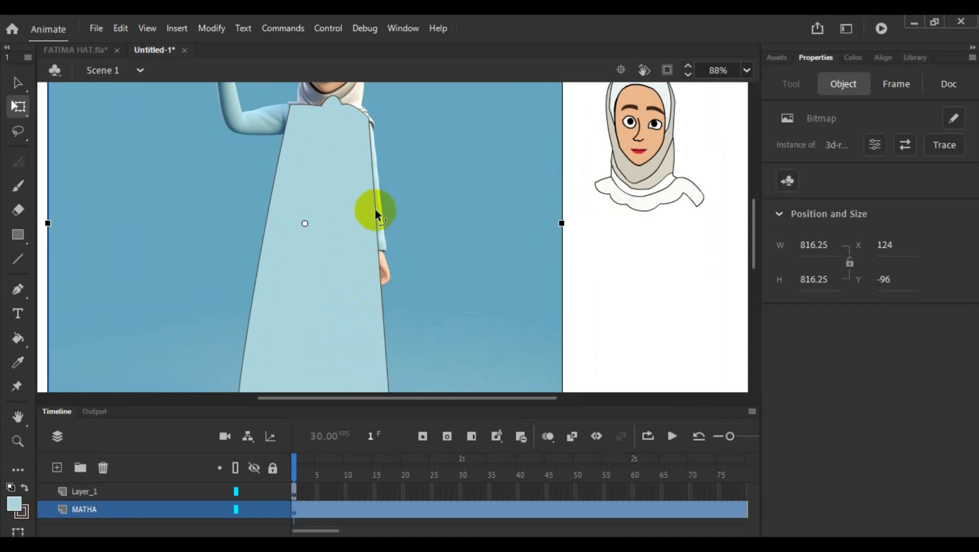
pyautogui.moveTo(376, 212); pyautogui.dragTo(358, 226)
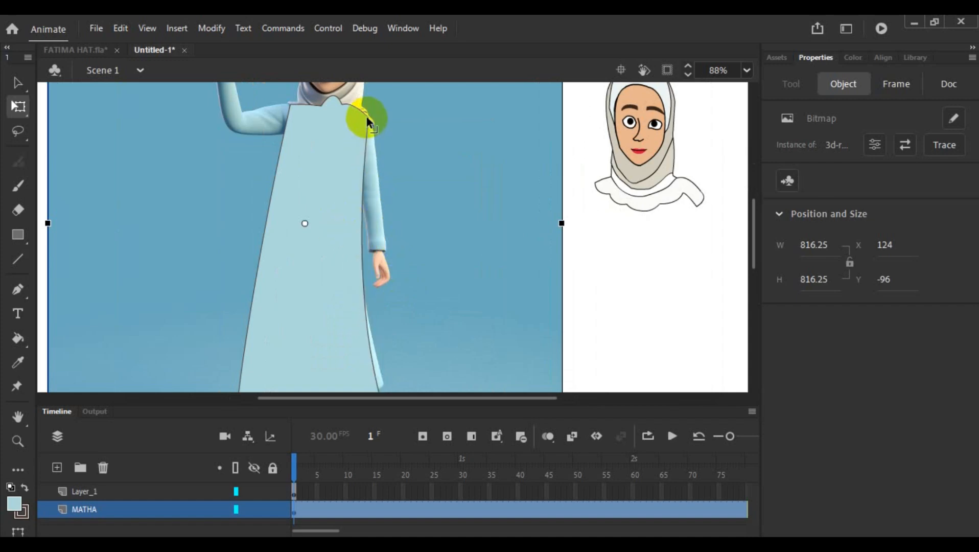
pyautogui.moveTo(367, 120); pyautogui.dragTo(349, 160)
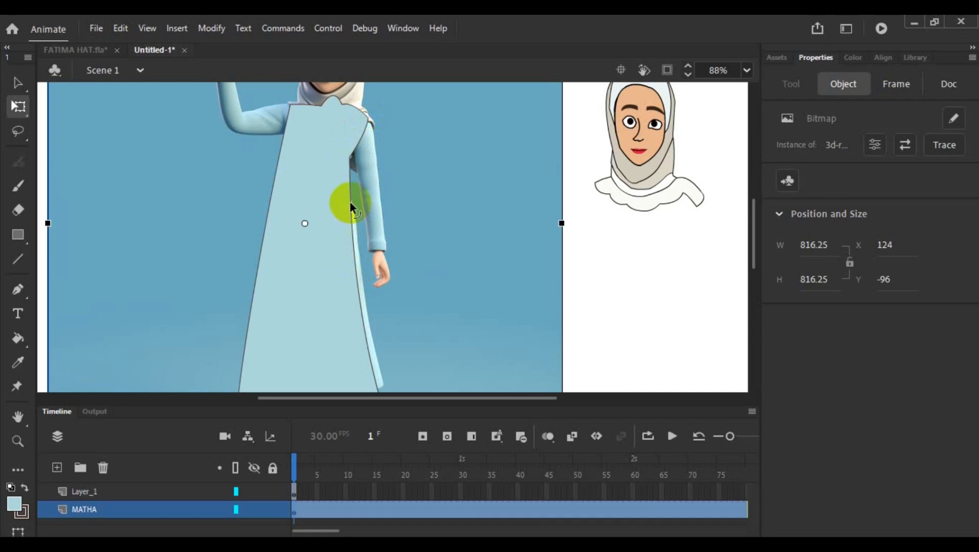
pyautogui.moveTo(351, 204); pyautogui.dragTo(353, 206)
pyautogui.moveTo(365, 318); pyautogui.dragTo(374, 317)
pyautogui.scroll(-3, 399, 259)
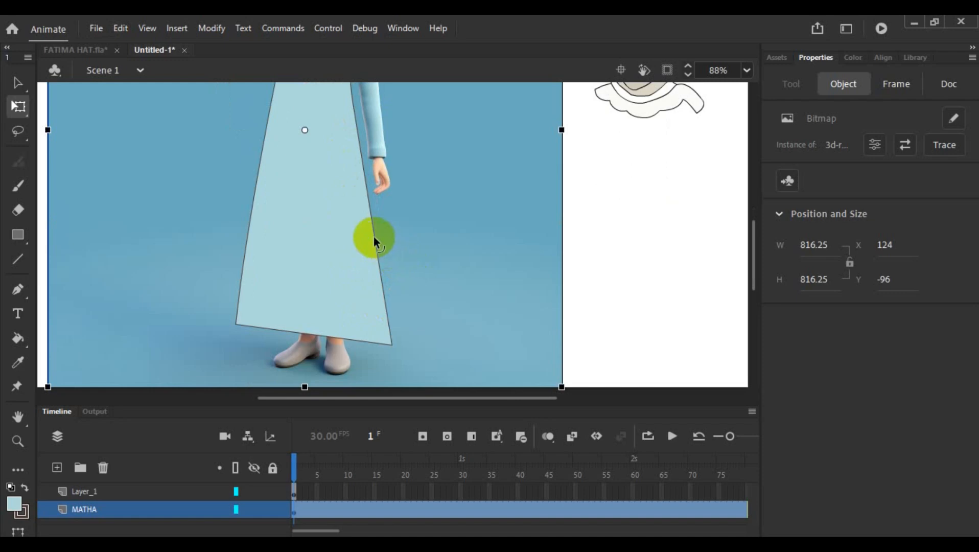
pyautogui.moveTo(373, 238); pyautogui.dragTo(384, 237)
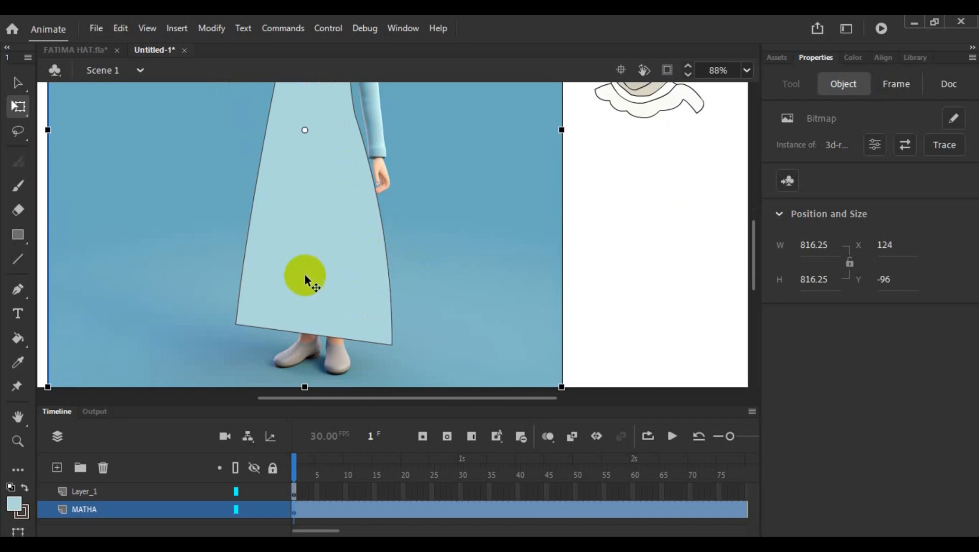
# - Add a waist corner to the dress edge on the raised-arm side and curve the skirt outward below it
pyautogui.scroll(3, 269, 228)
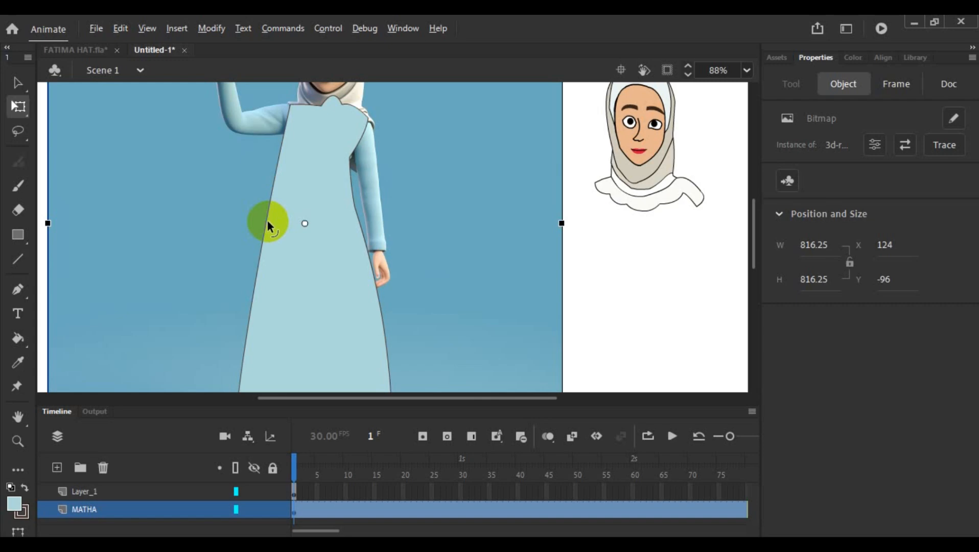
pyautogui.moveTo(264, 218); pyautogui.dragTo(265, 206)
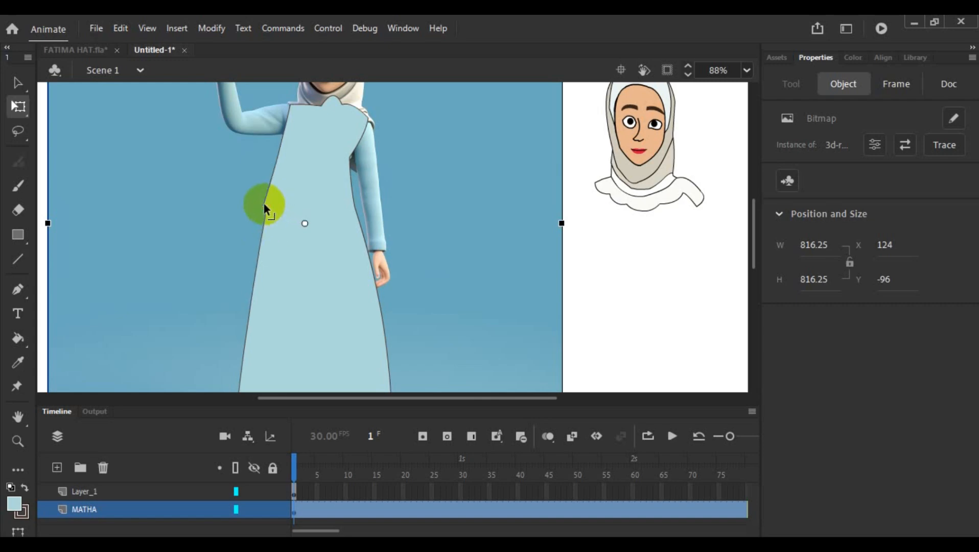
pyautogui.moveTo(259, 256); pyautogui.dragTo(247, 262)
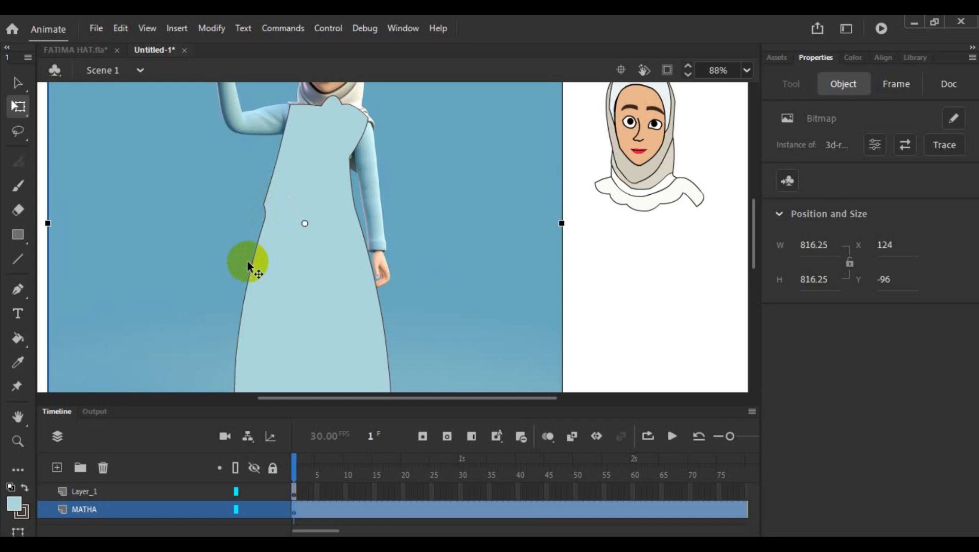
pyautogui.moveTo(265, 214); pyautogui.dragTo(270, 205)
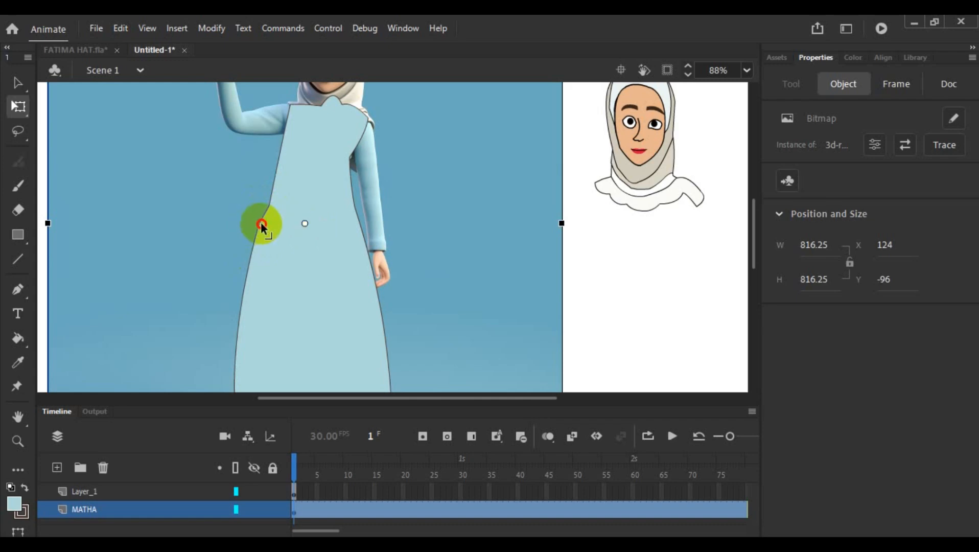
# - Reshape the dress hem into a wavy edge above the reference figure's feet
pyautogui.scroll(-2, 305, 225)
pyautogui.scroll(-2, 305, 226)
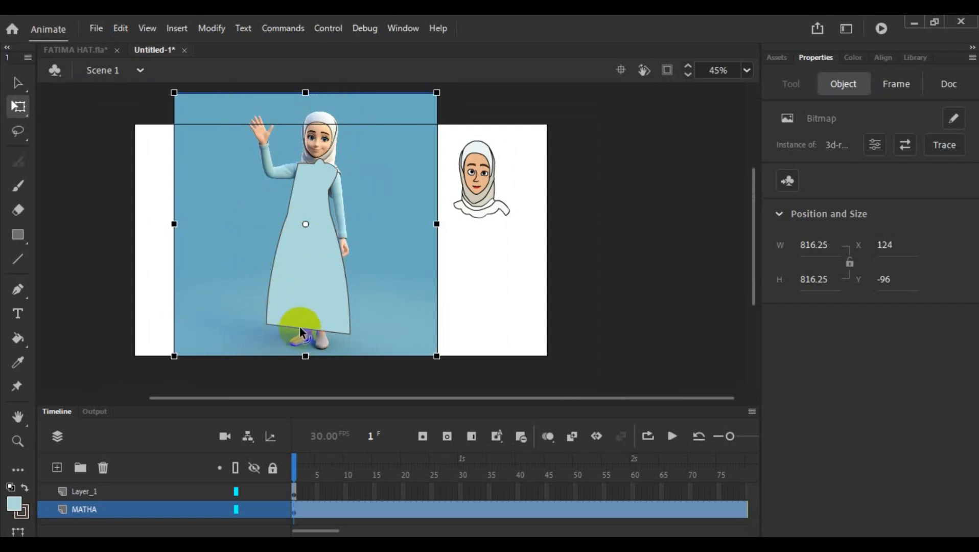
pyautogui.moveTo(301, 328); pyautogui.dragTo(325, 337)
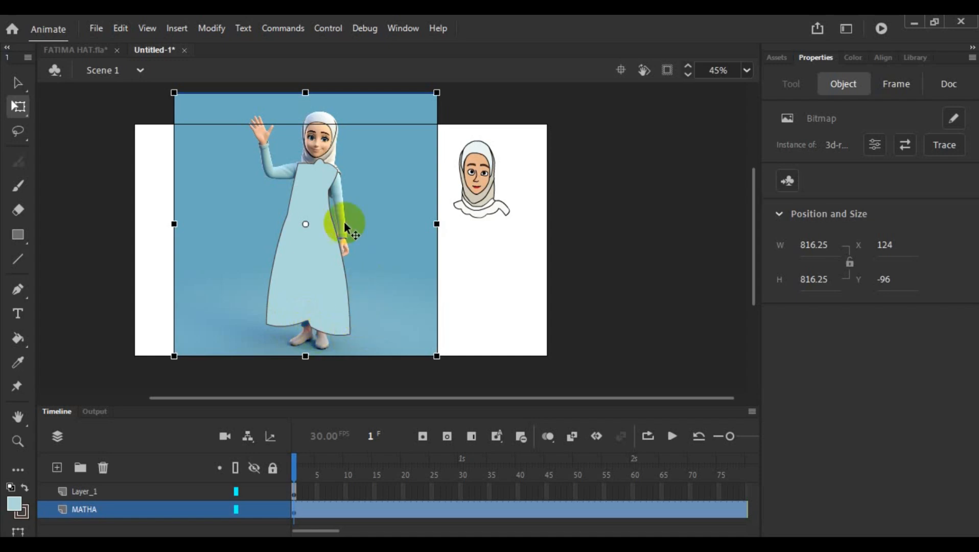
# - Try to draw a short line from the neckline down the dress's chest with the Line tool
pyautogui.click(18, 261)
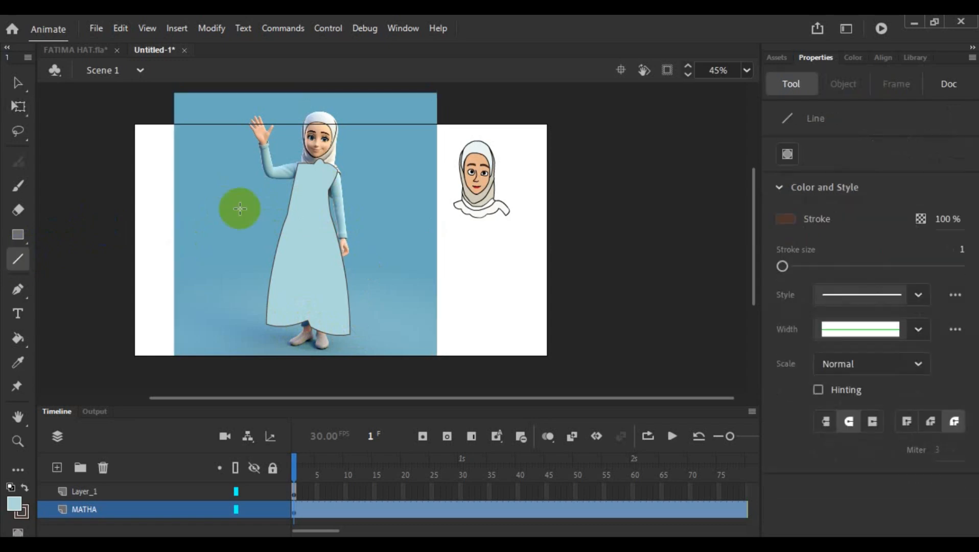
pyautogui.scroll(5, 307, 229)
pyautogui.scroll(3, 307, 229)
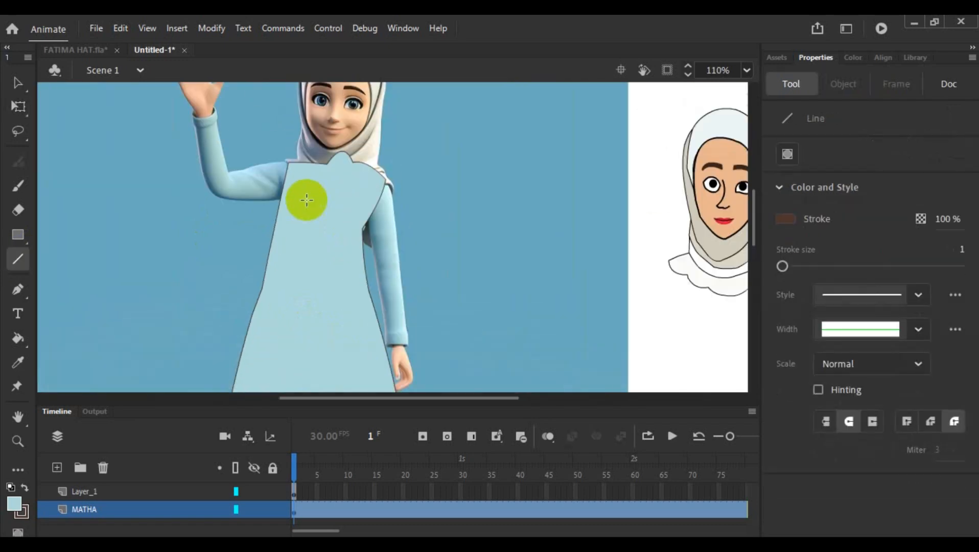
pyautogui.moveTo(327, 164); pyautogui.dragTo(315, 189)
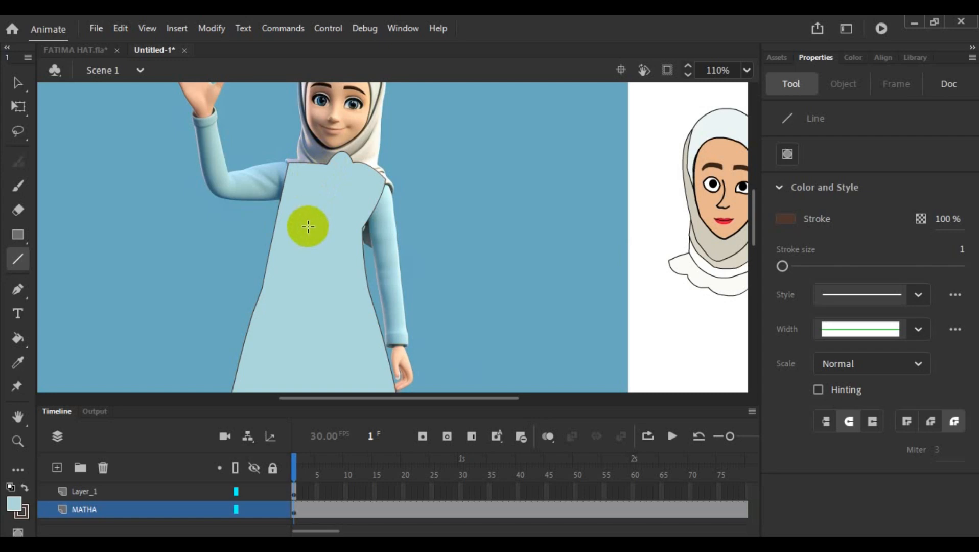
# - Make Layer_1 the active layer, lock the MATHA layer and deselect the dress shape
pyautogui.click(182, 492)
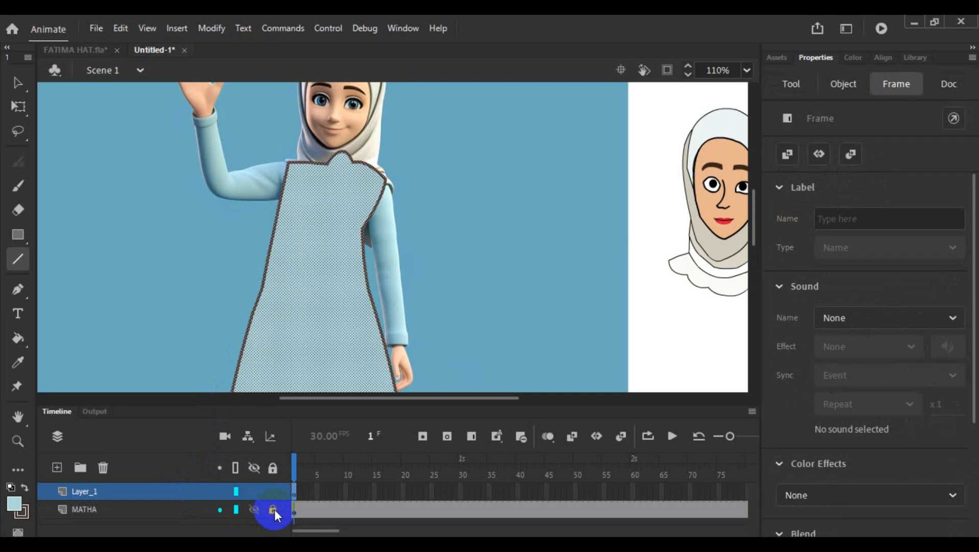
pyautogui.click(181, 332)
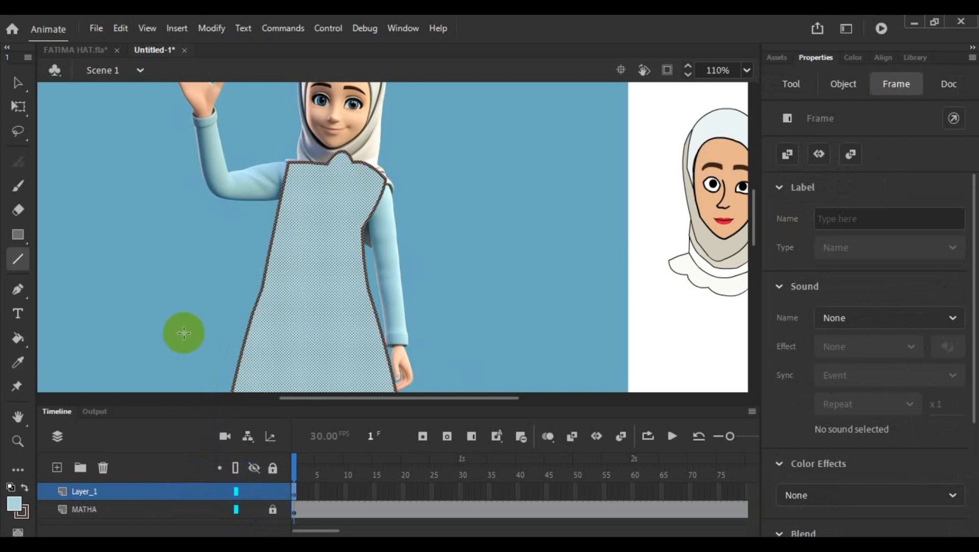
pyautogui.click(17, 82)
pyautogui.click(91, 201)
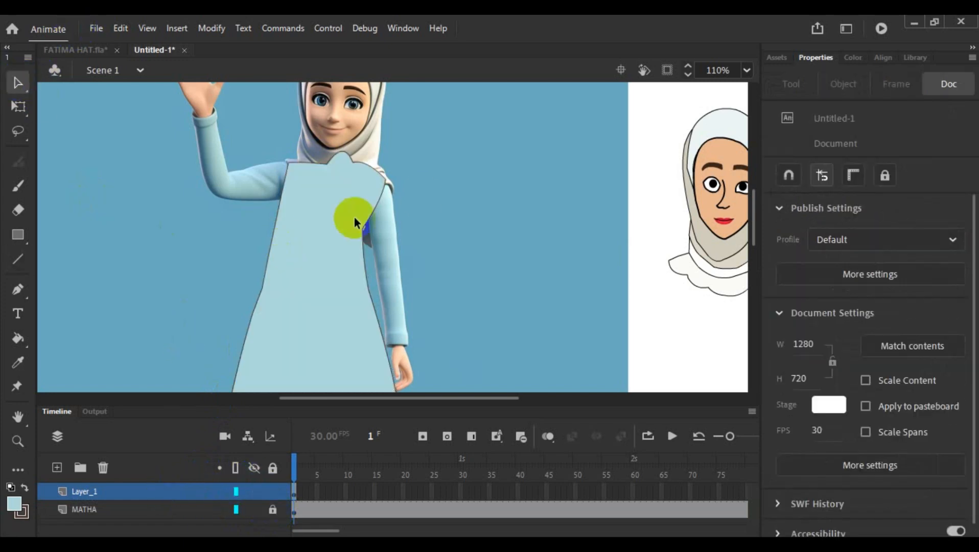
# - Draw two long, nearly parallel lines down the dress's front from the neckline to the hem with the Line tool
pyautogui.click(23, 254)
pyautogui.moveTo(543, 134); pyautogui.dragTo(505, 225)
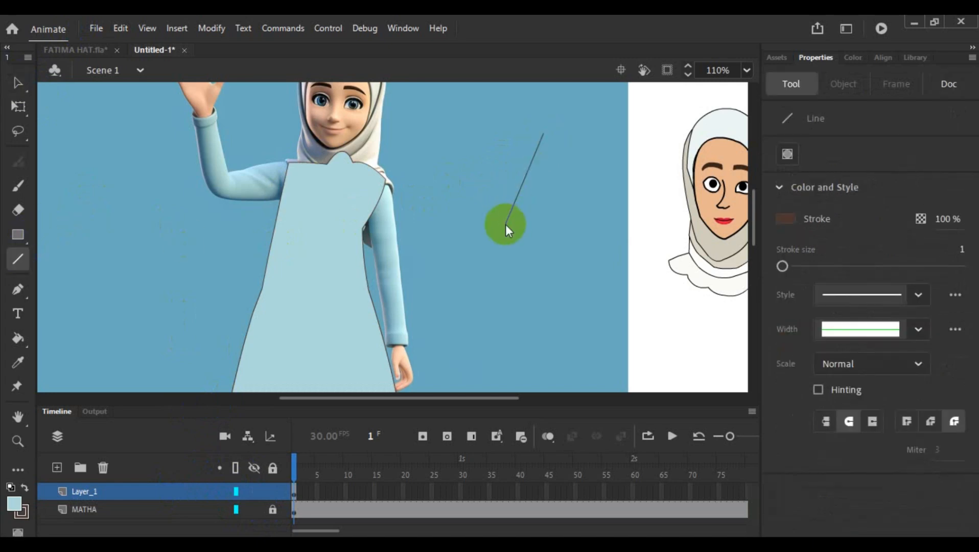
pyautogui.hotkey('ctrl', 'z')
pyautogui.scroll(-2, 477, 175)
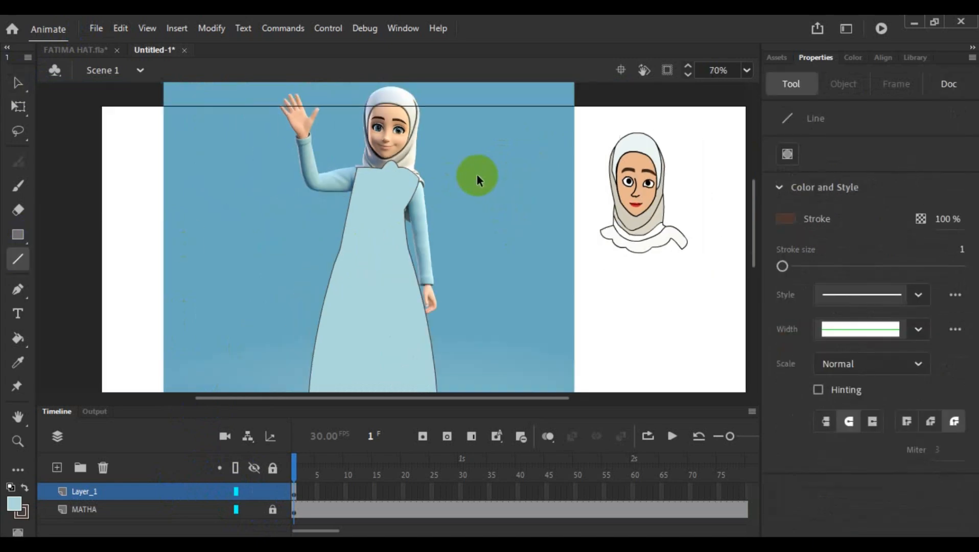
pyautogui.moveTo(400, 166); pyautogui.dragTo(382, 372)
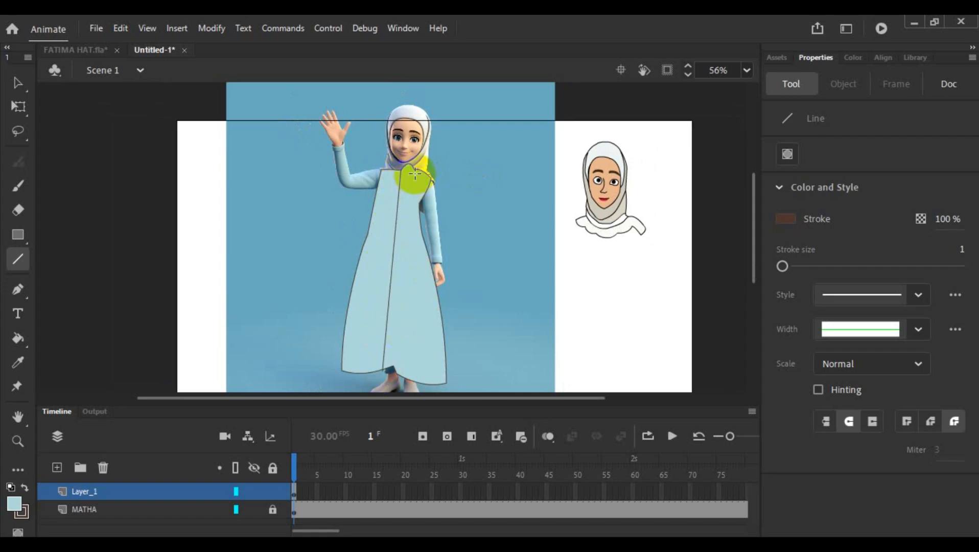
pyautogui.moveTo(413, 167)
pyautogui.mouseDown()
pyautogui.moveTo(401, 203)
pyautogui.moveTo(393, 369)
pyautogui.mouseUp()
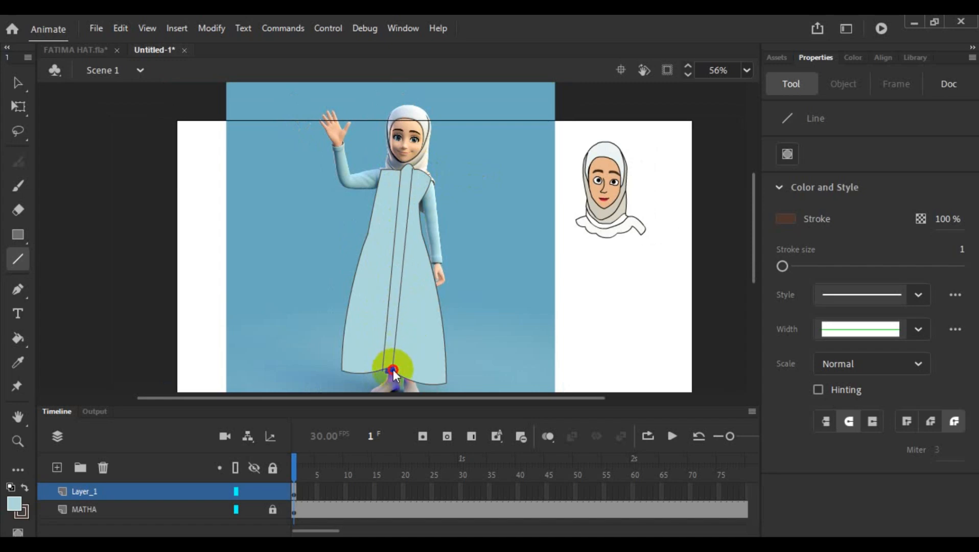
# - Bend both front lines into gentle curves bowing toward the raised-arm side as they run down the skirt
pyautogui.click(18, 83)
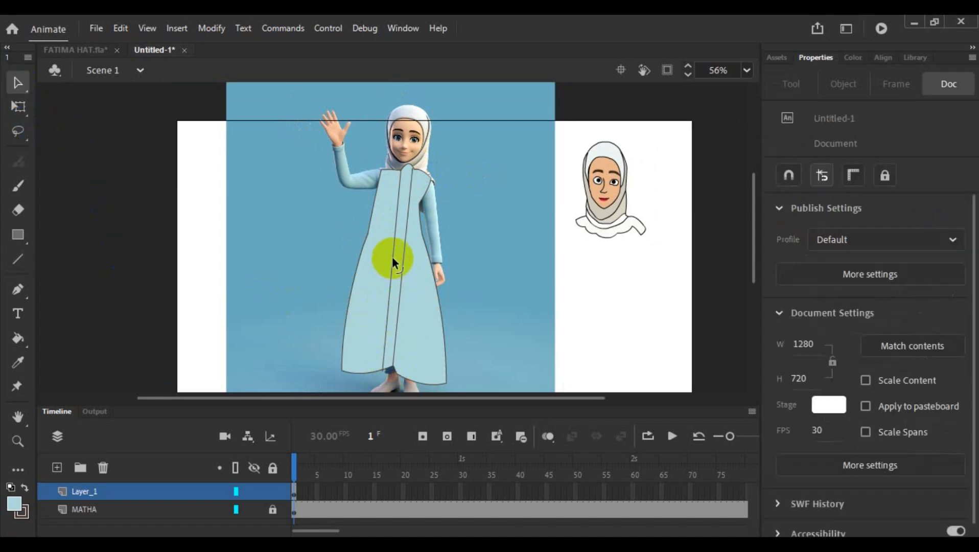
pyautogui.moveTo(392, 255); pyautogui.dragTo(383, 255)
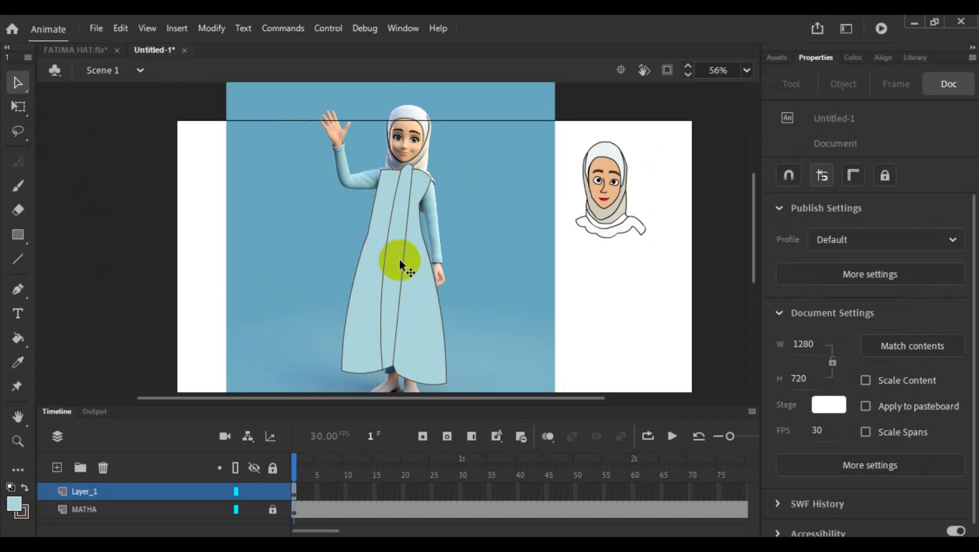
pyautogui.click(397, 271)
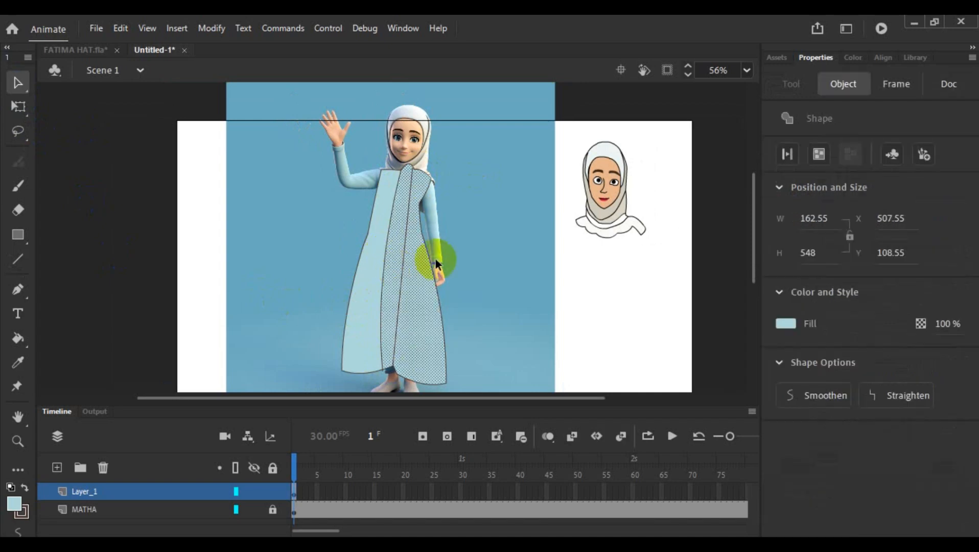
pyautogui.click(500, 255)
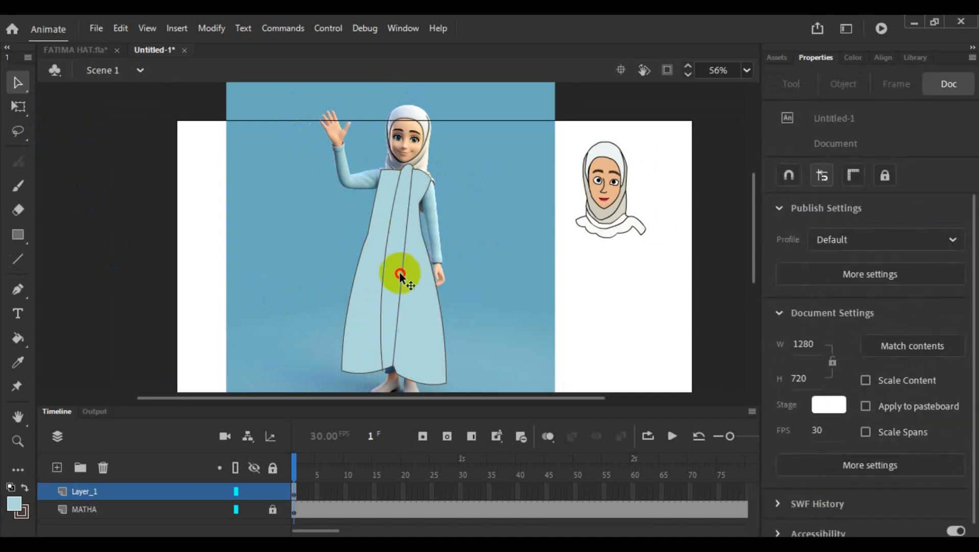
pyautogui.moveTo(401, 276); pyautogui.dragTo(393, 284)
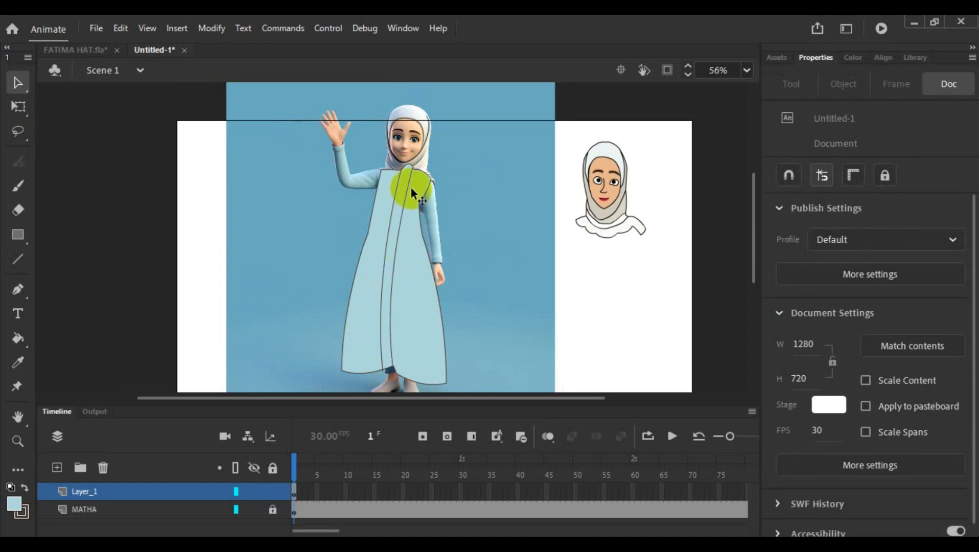
pyautogui.moveTo(409, 179); pyautogui.dragTo(401, 199)
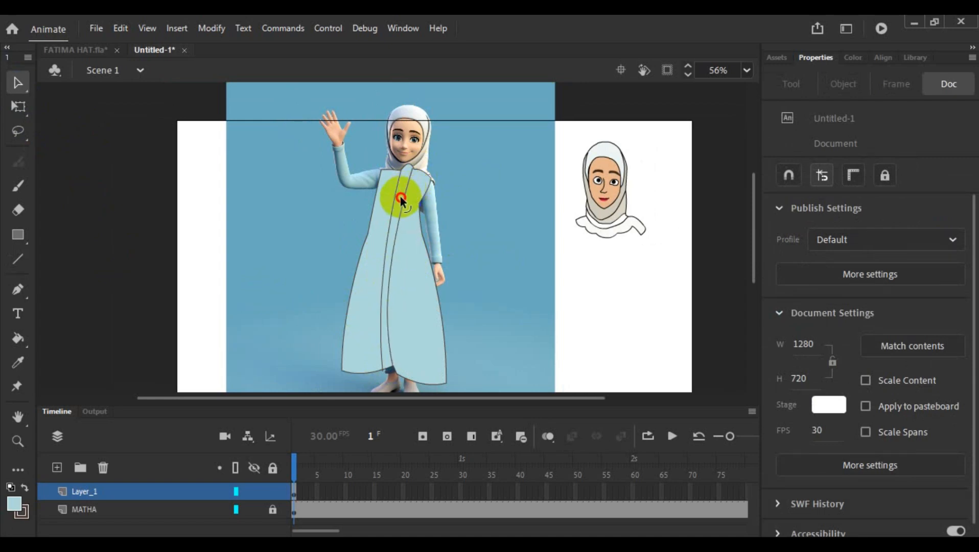
pyautogui.moveTo(383, 295); pyautogui.dragTo(377, 315)
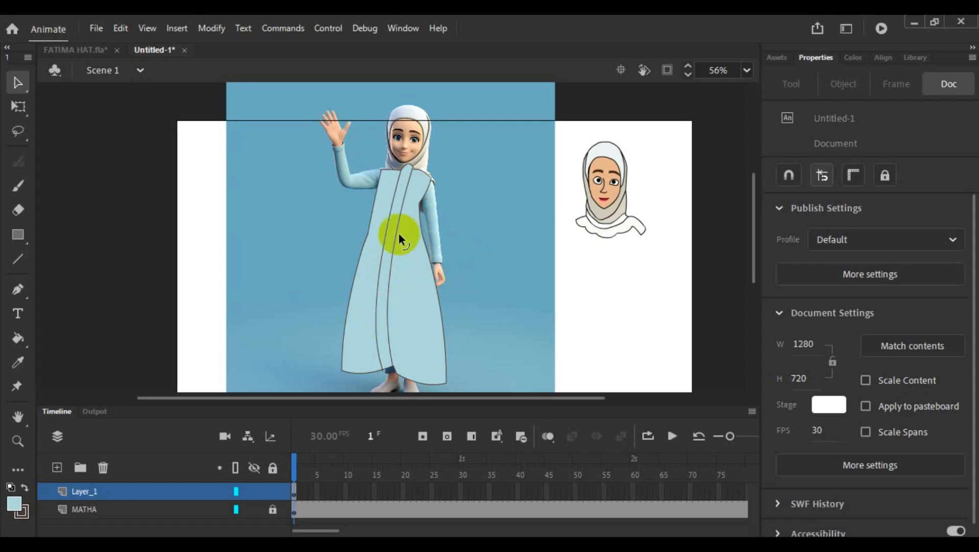
# - Add chest-level corners to the raised-arm edge and the front lines of the dress, and curve that edge inward at the armhole
pyautogui.click(380, 192)
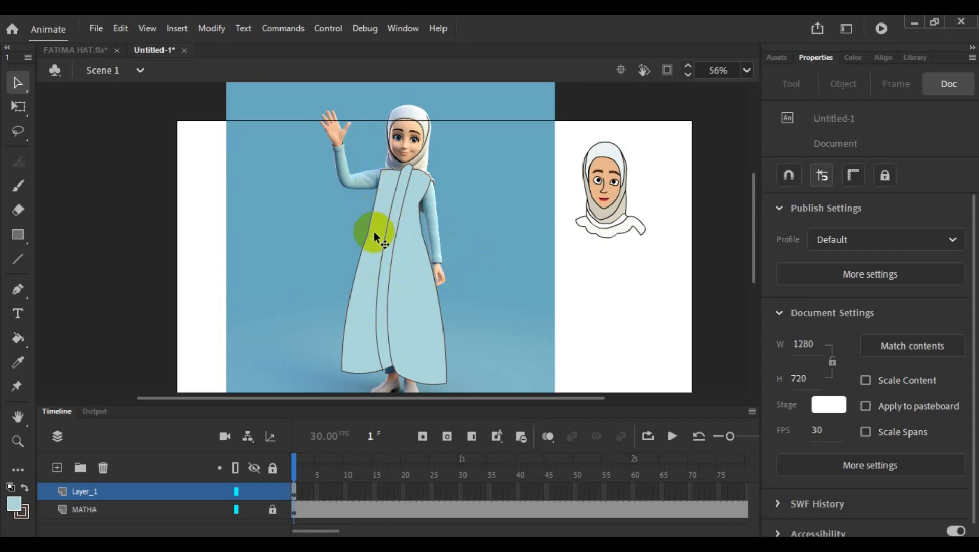
pyautogui.keyDown('alt'); pyautogui.click(374, 205); pyautogui.keyUp('alt')
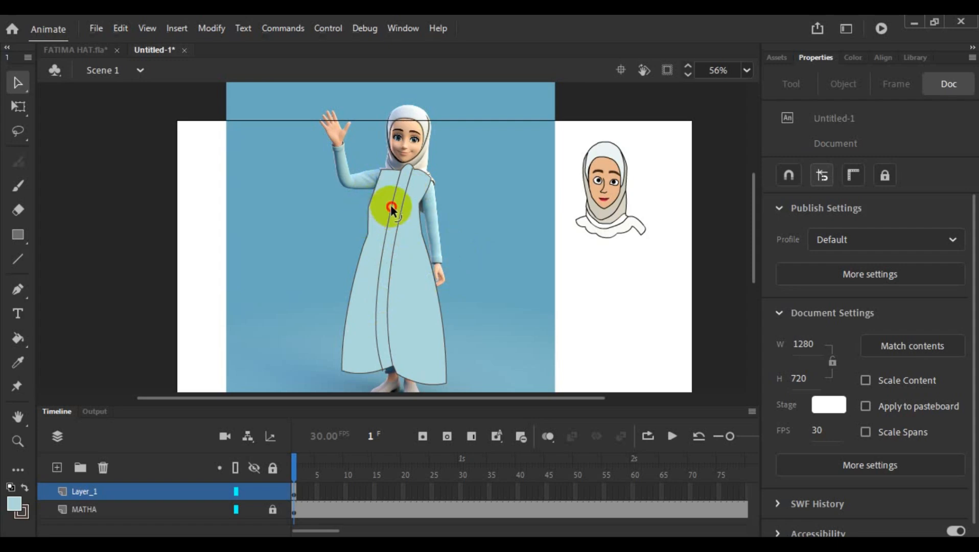
pyautogui.moveTo(391, 206); pyautogui.dragTo(396, 211)
pyautogui.press('alt')
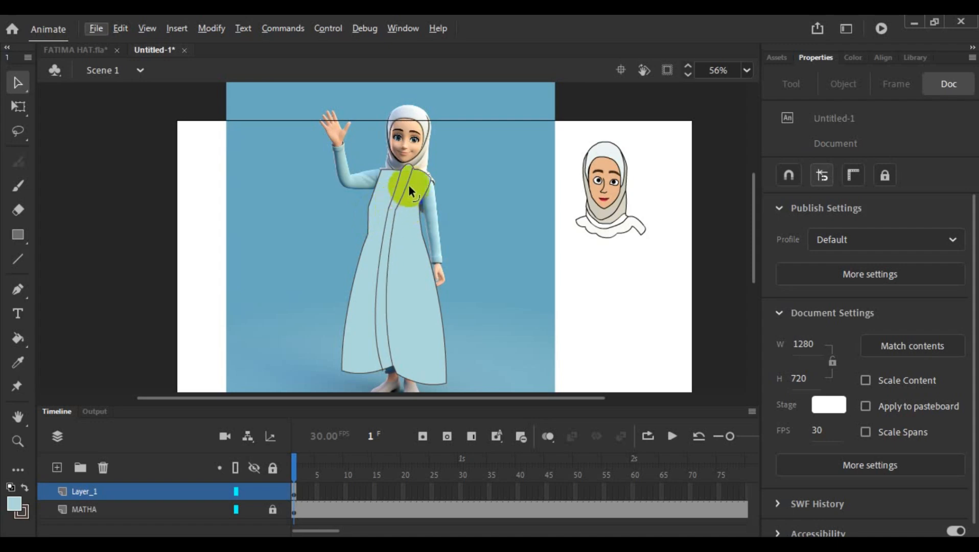
pyautogui.moveTo(375, 187); pyautogui.dragTo(380, 188)
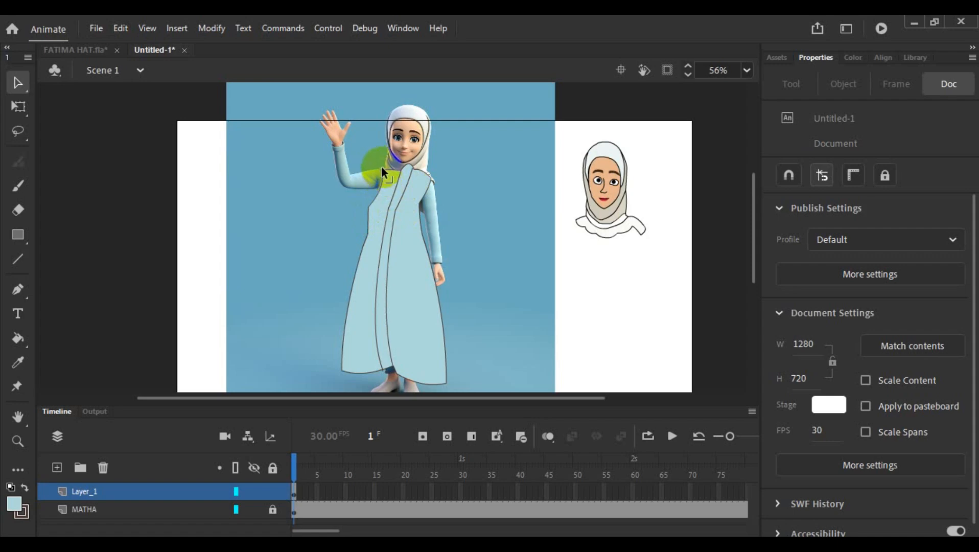
# - Extend the raised-arm shoulder corner outward and pull the chest and waist corners below it upward and inward
pyautogui.scroll(4, 399, 215)
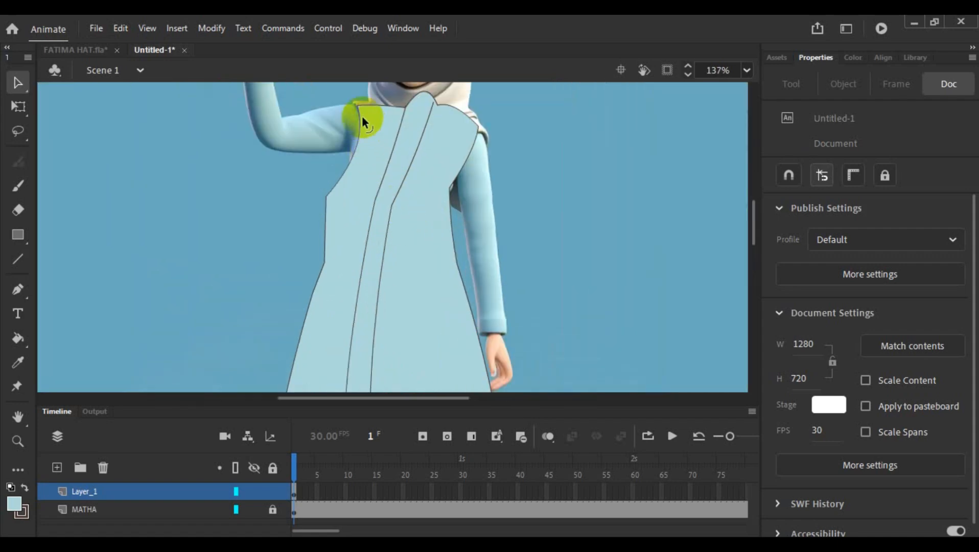
pyautogui.moveTo(358, 106); pyautogui.dragTo(347, 104)
pyautogui.click(351, 140)
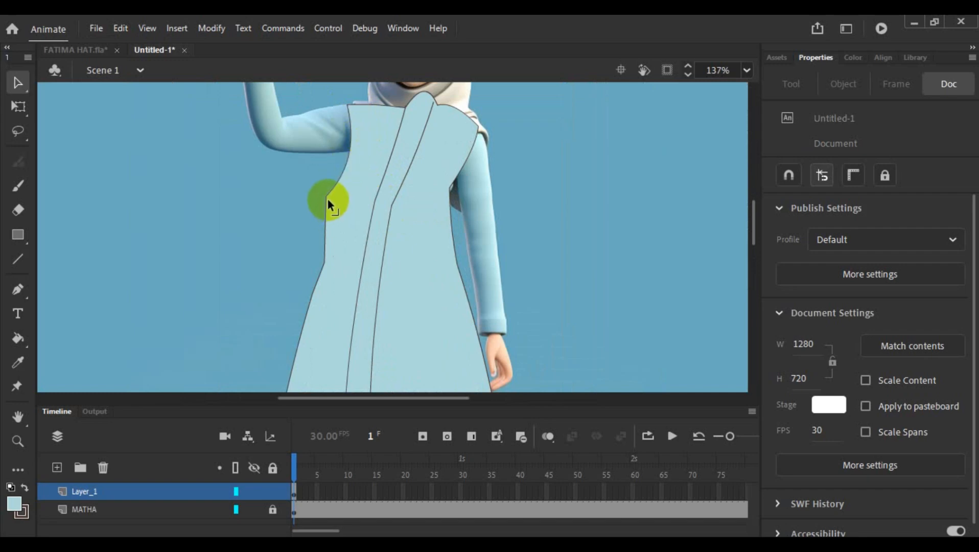
pyautogui.moveTo(326, 197); pyautogui.dragTo(334, 186)
pyautogui.moveTo(327, 228); pyautogui.dragTo(338, 203)
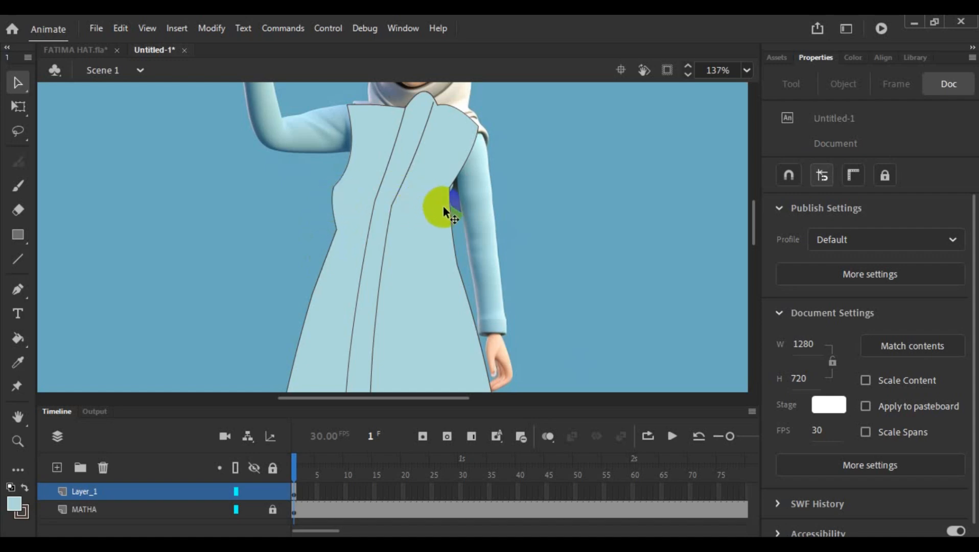
# - Smooth the chest bulge on the raised-arm side of the dress into one flowing edge from armhole to waist
pyautogui.scroll(-2, 449, 192)
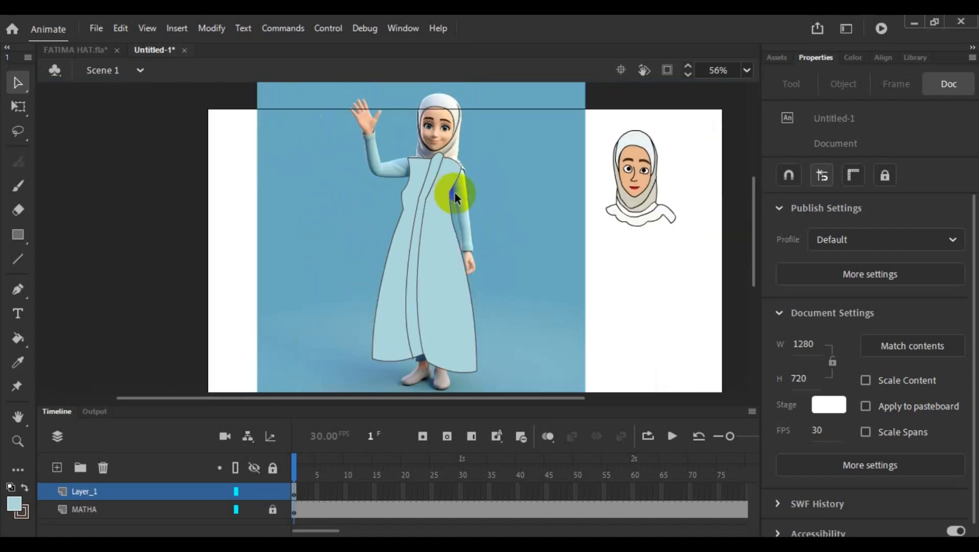
pyautogui.click(407, 194)
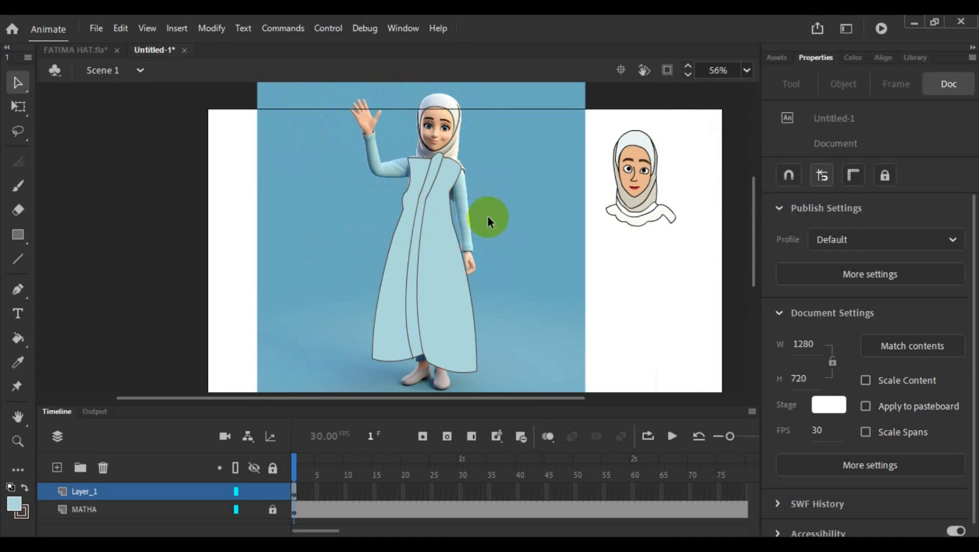
pyautogui.click(407, 194)
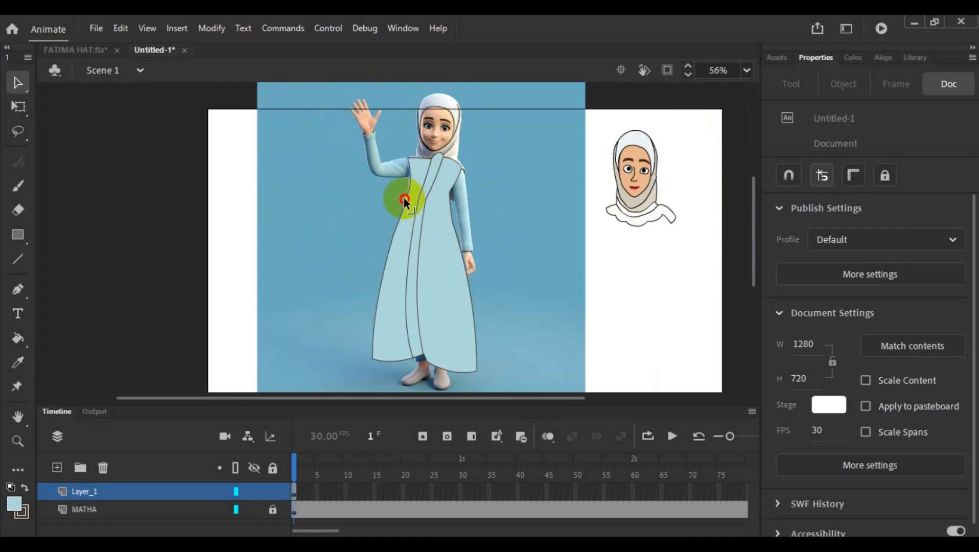
pyautogui.scroll(3, 403, 199)
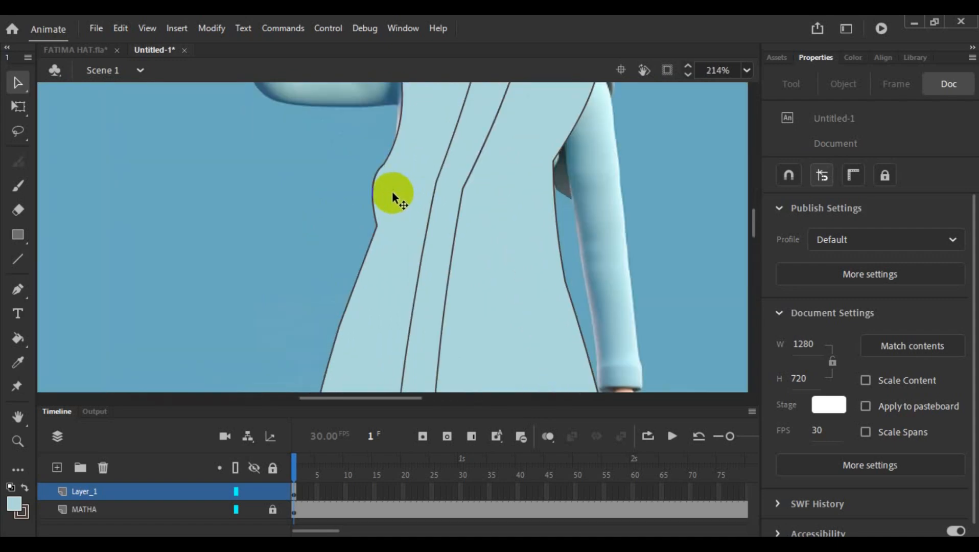
pyautogui.moveTo(373, 193); pyautogui.dragTo(374, 198)
pyautogui.scroll(-3, 419, 192)
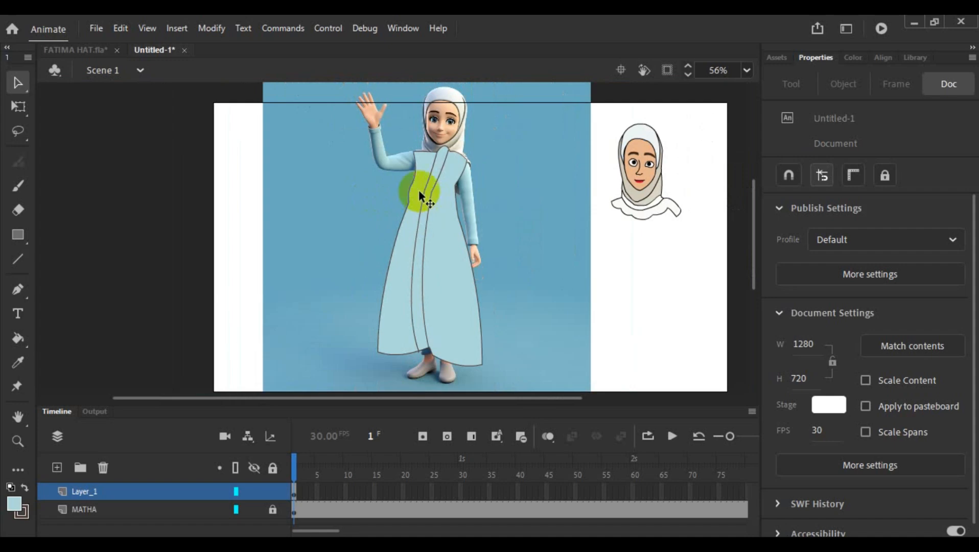
pyautogui.click(416, 175)
pyautogui.moveTo(415, 169); pyautogui.dragTo(416, 169)
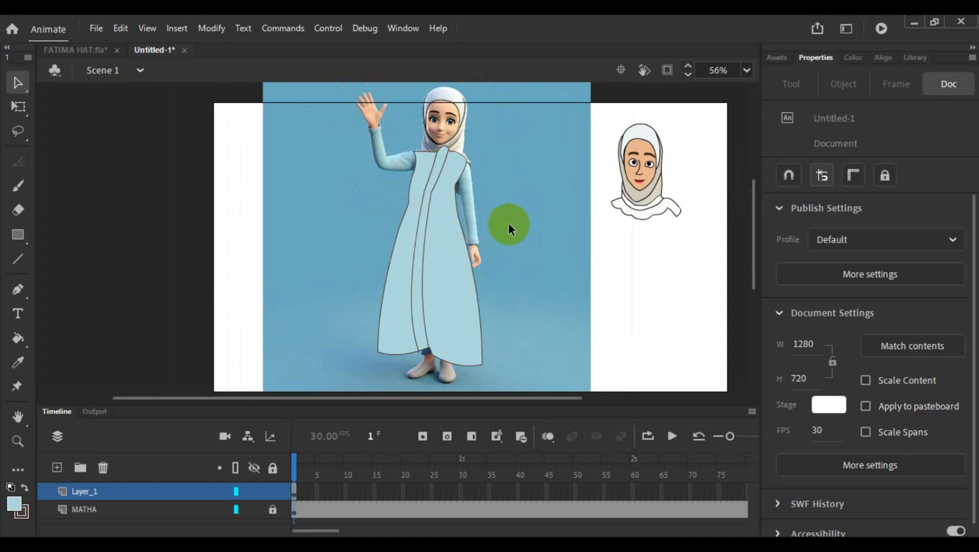
# - Refine the armhole curve of the dress where it meets the raised arm's sleeve
pyautogui.scroll(3, 510, 223)
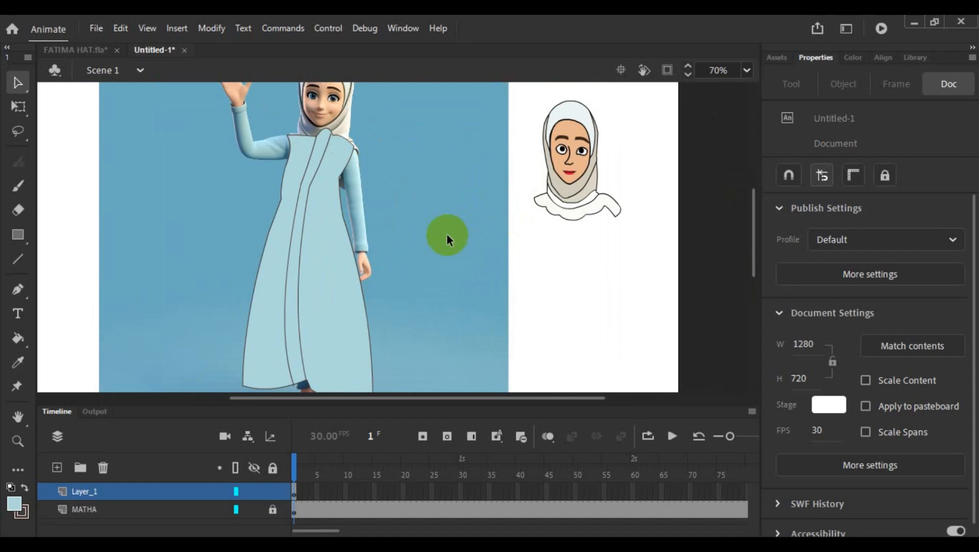
pyautogui.scroll(6, 305, 213)
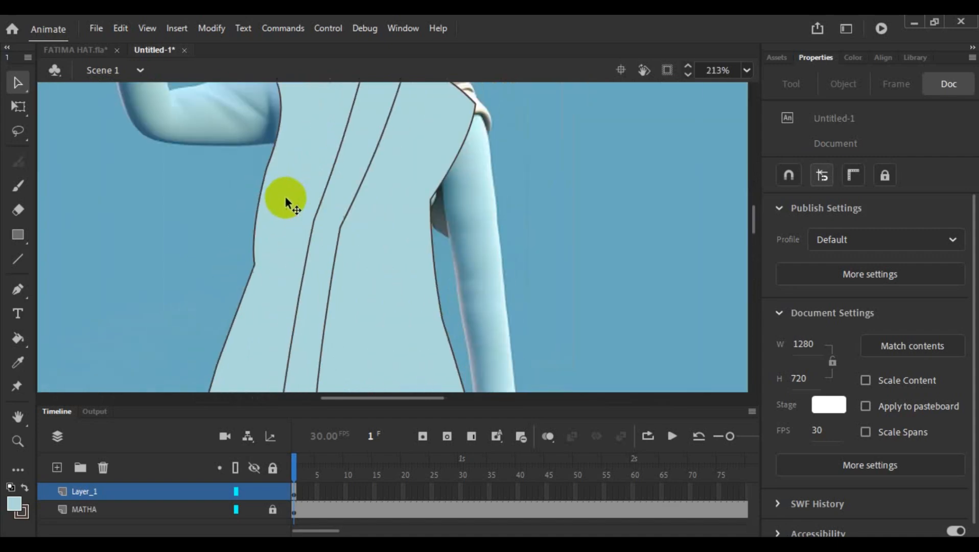
pyautogui.scroll(3, 286, 200)
pyautogui.moveTo(282, 189); pyautogui.dragTo(276, 201)
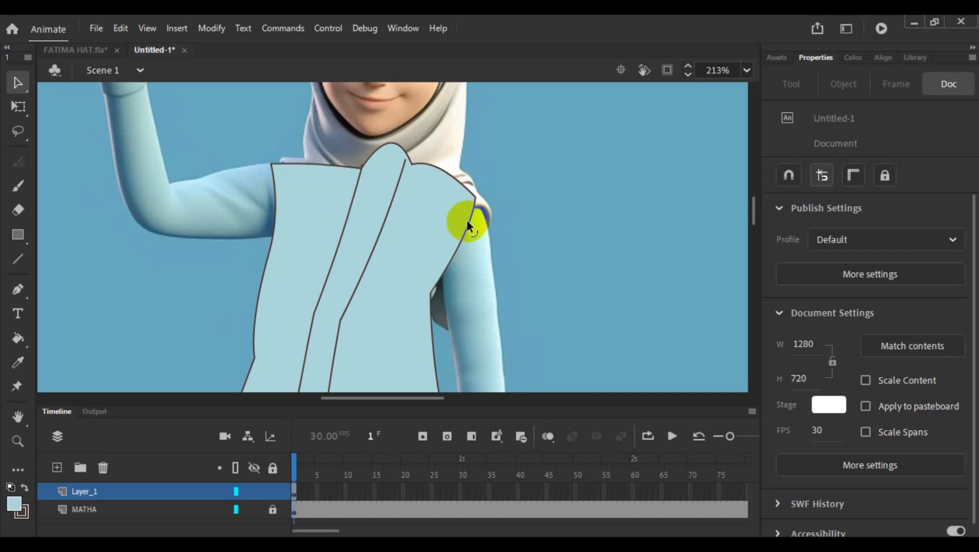
# - Shape a curved armpit on the lowered-arm side of the dress and delete the outline segment between it and the shoulder
pyautogui.moveTo(466, 222); pyautogui.dragTo(460, 220)
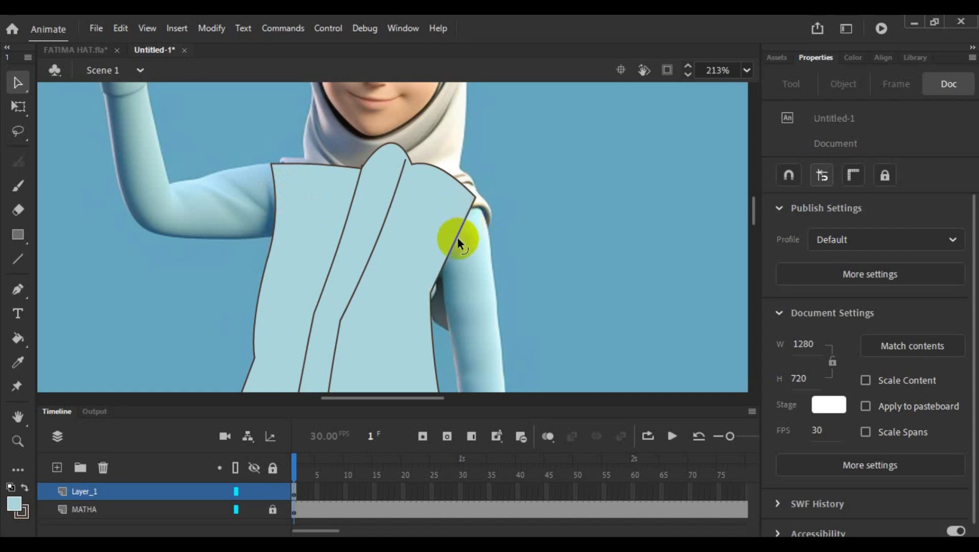
pyautogui.moveTo(461, 242); pyautogui.dragTo(443, 253)
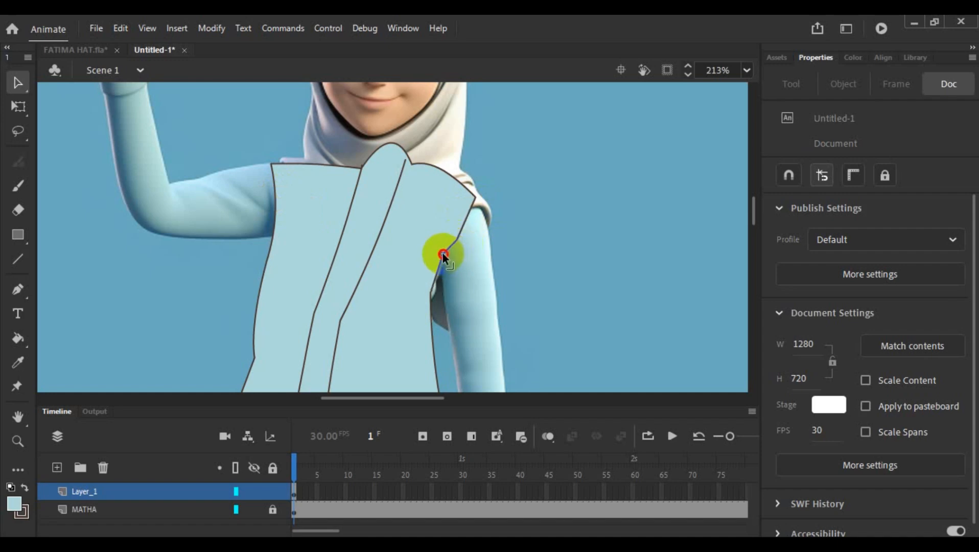
pyautogui.moveTo(432, 292); pyautogui.dragTo(433, 293)
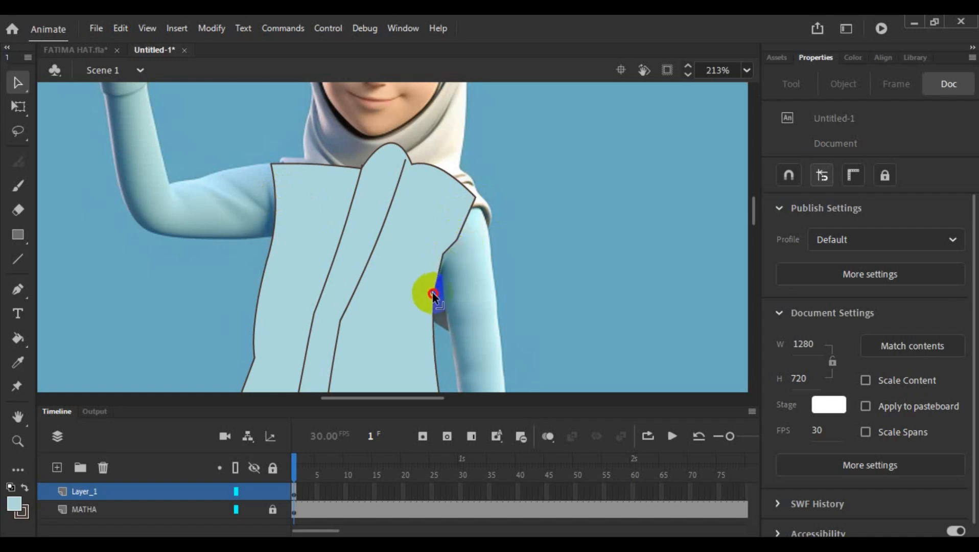
pyautogui.click(464, 220)
pyautogui.click(514, 229)
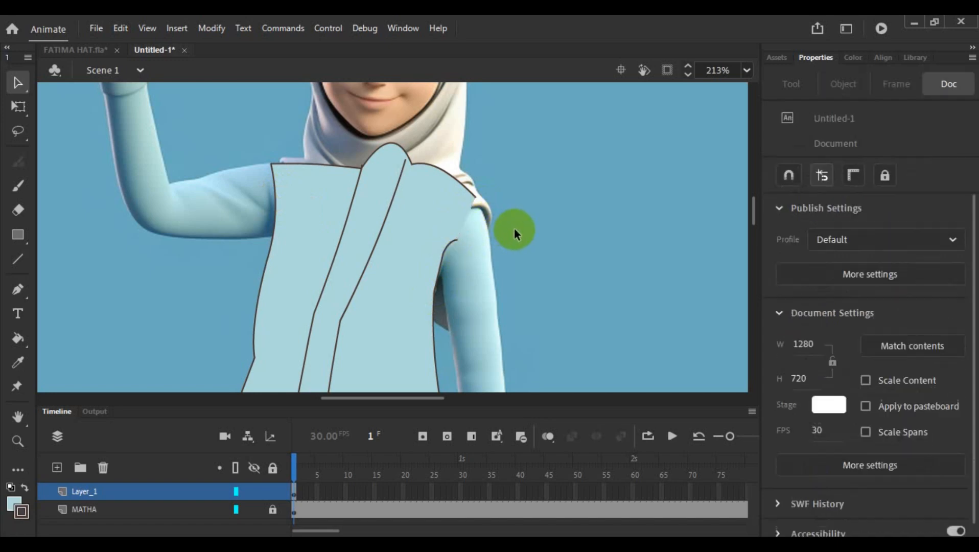
# - Draw a short line across the dress edge at the raised arm's armpit with the Line tool
pyautogui.click(273, 178)
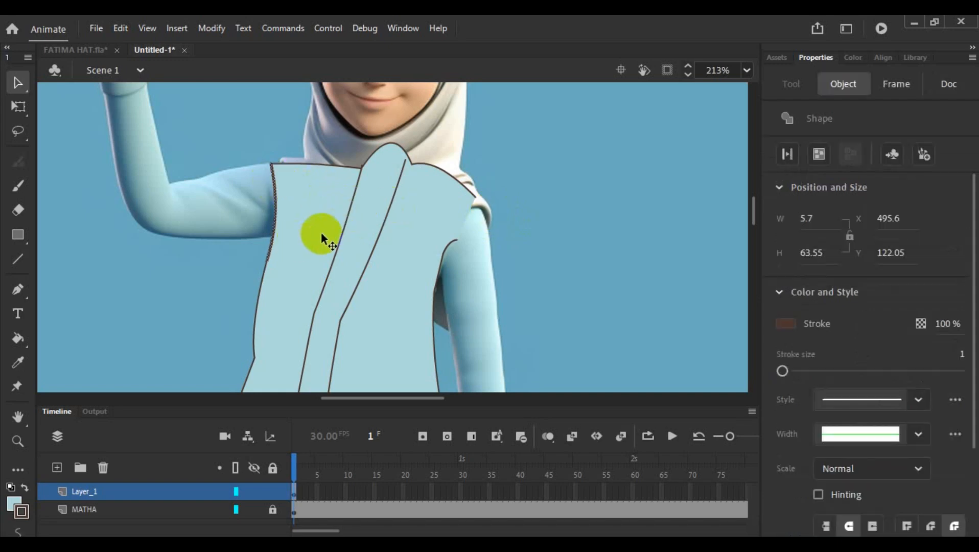
pyautogui.click(654, 215)
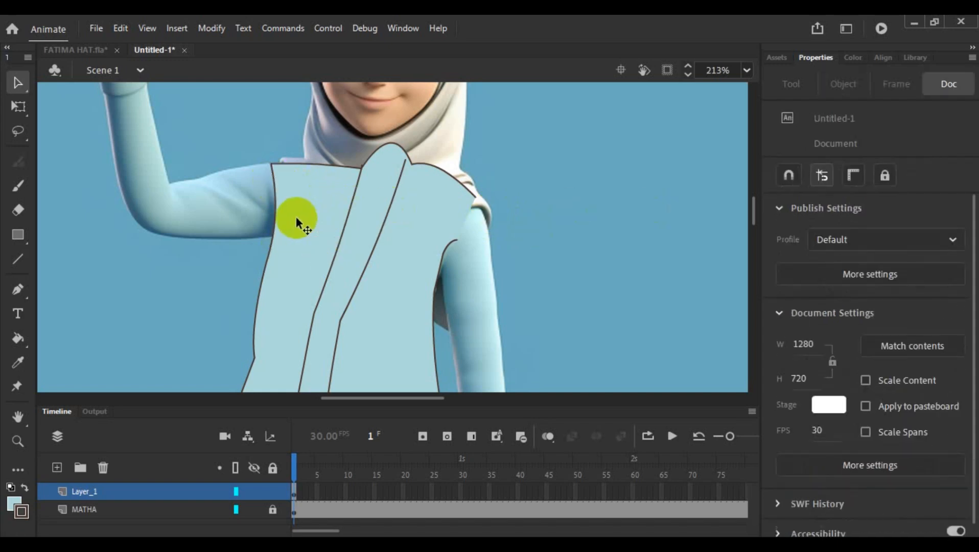
pyautogui.click(17, 259)
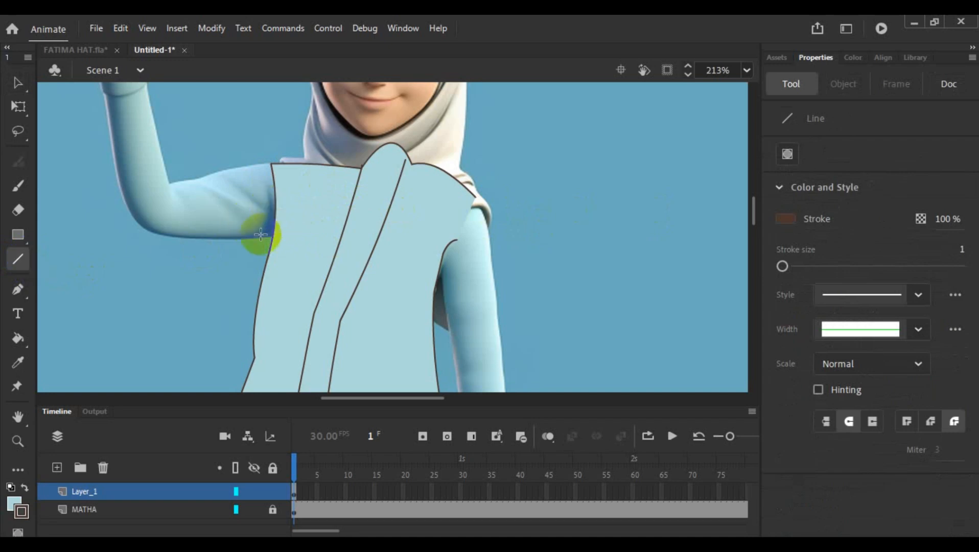
pyautogui.moveTo(263, 234); pyautogui.dragTo(285, 231)
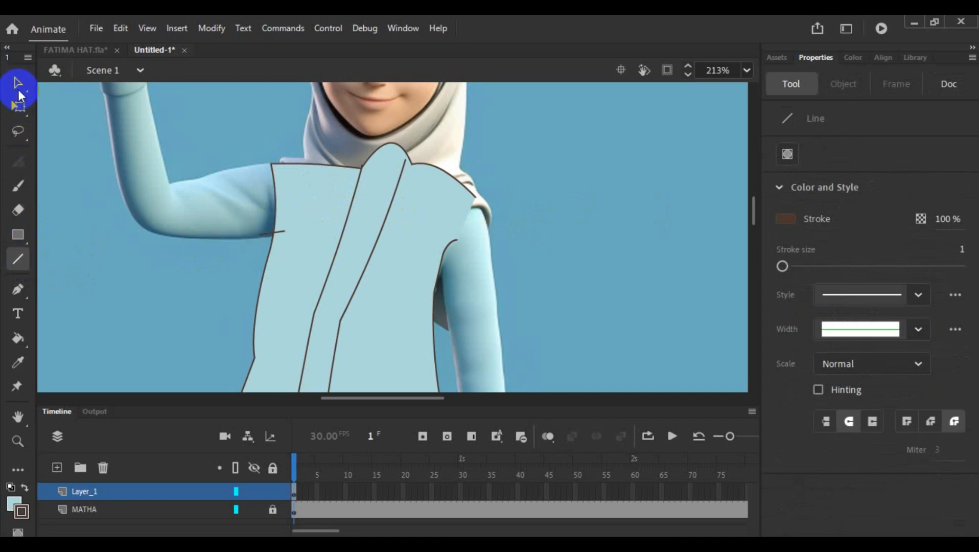
# - Delete the armhole outline and the leftover short line on the raised-arm side of the dress, and adjust the shoulder corner
pyautogui.click(17, 83)
pyautogui.click(280, 208)
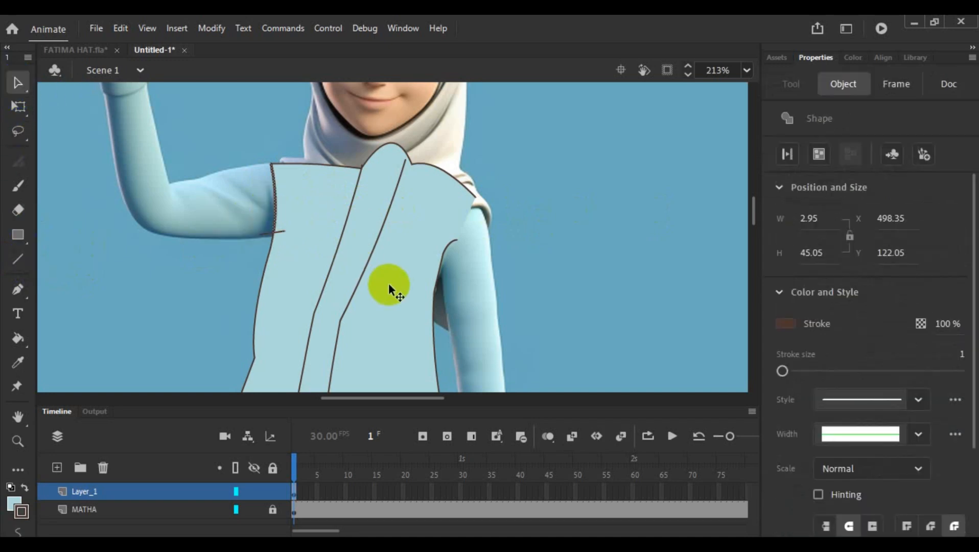
pyautogui.press('Delete')
pyautogui.click(280, 232)
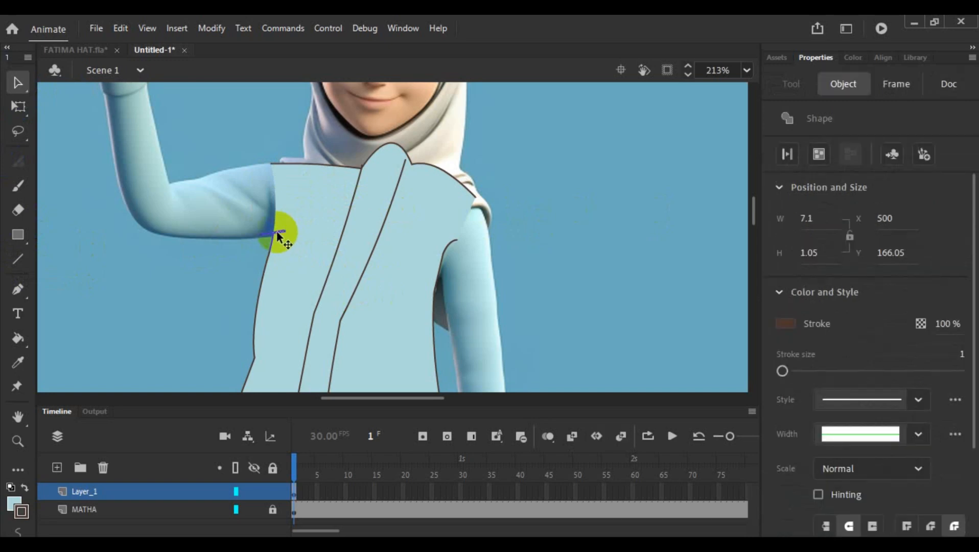
pyautogui.press('Delete')
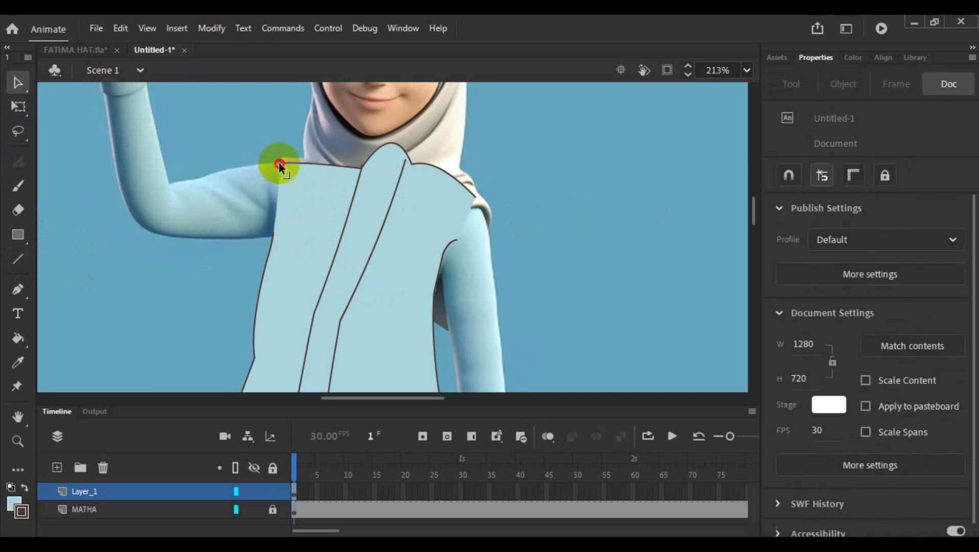
pyautogui.moveTo(279, 162); pyautogui.dragTo(274, 166)
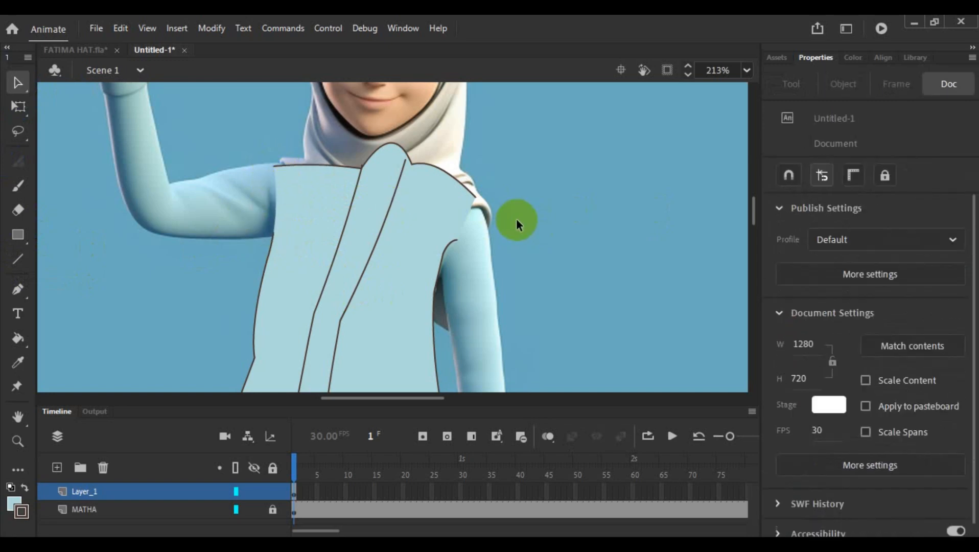
pyautogui.scroll(-6, 526, 217)
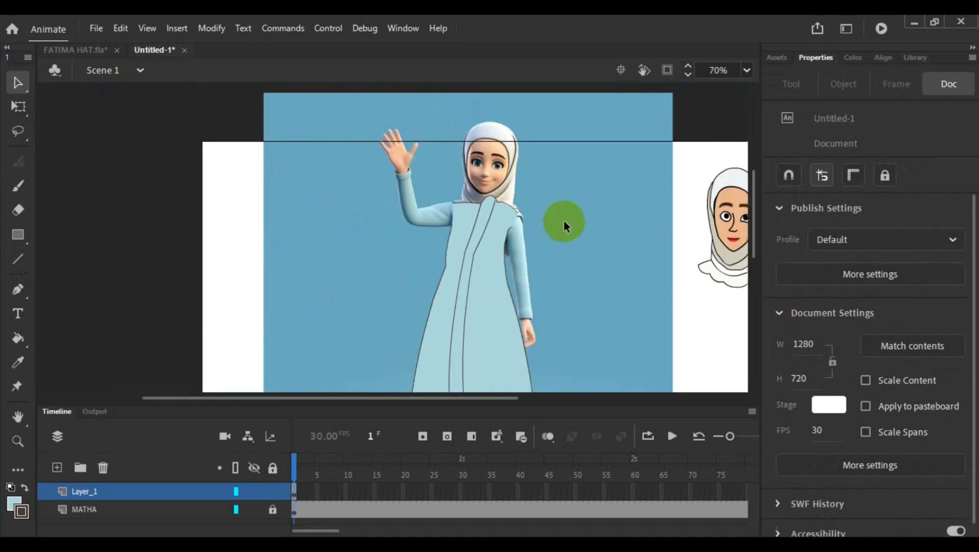
pyautogui.scroll(-3, 565, 284)
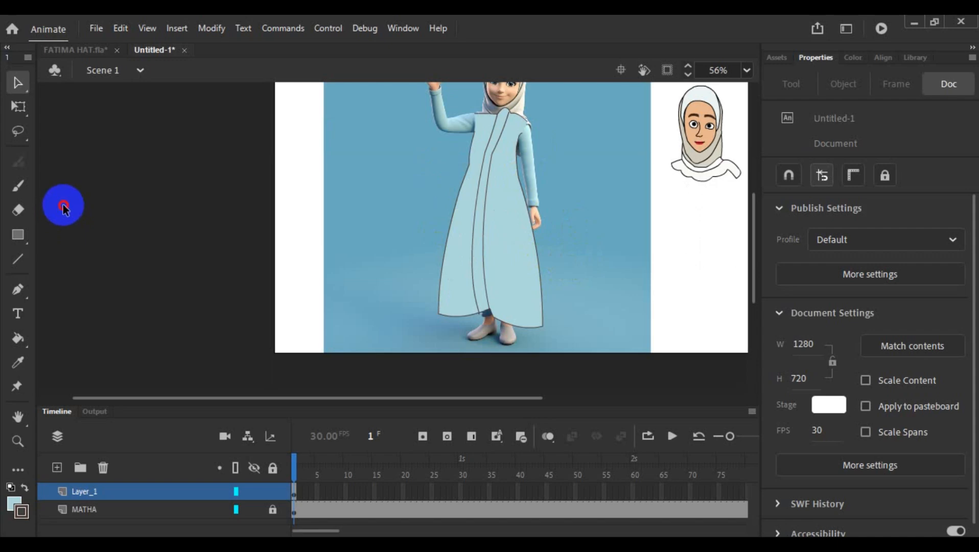
pyautogui.click(96, 50)
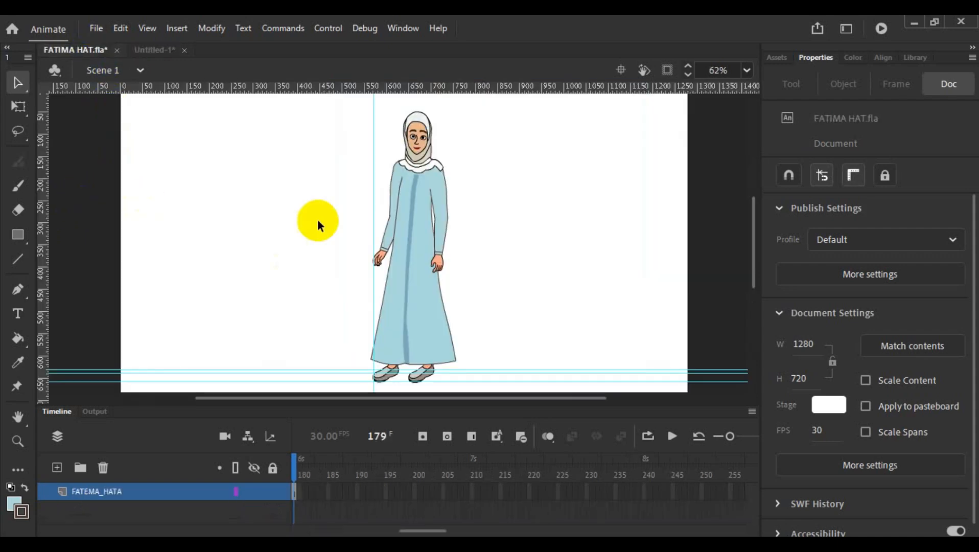
pyautogui.click(153, 49)
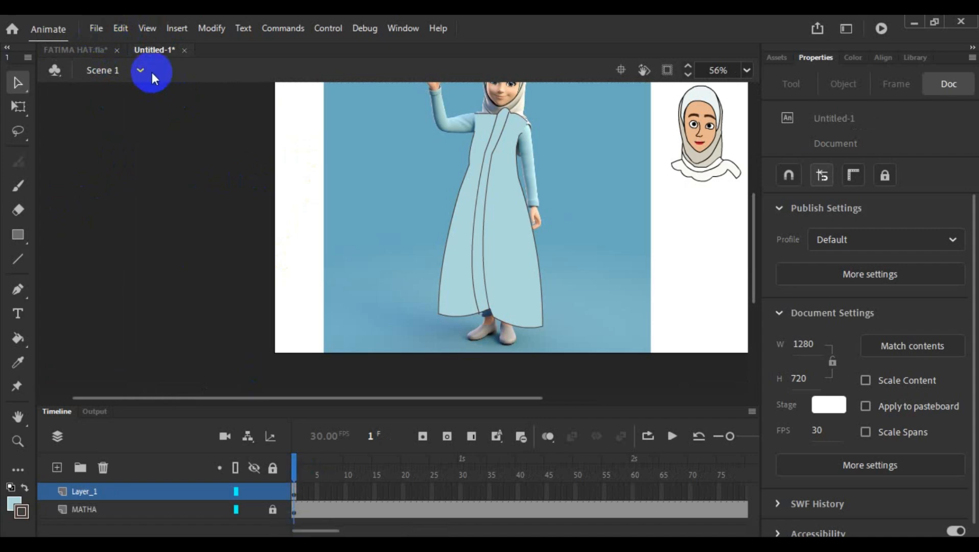
pyautogui.click(97, 26)
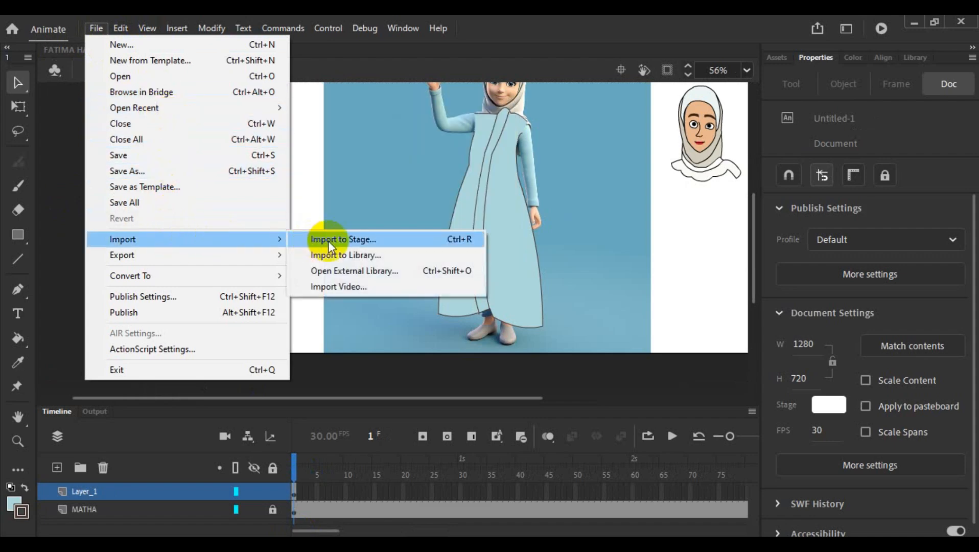
pyautogui.click(80, 192)
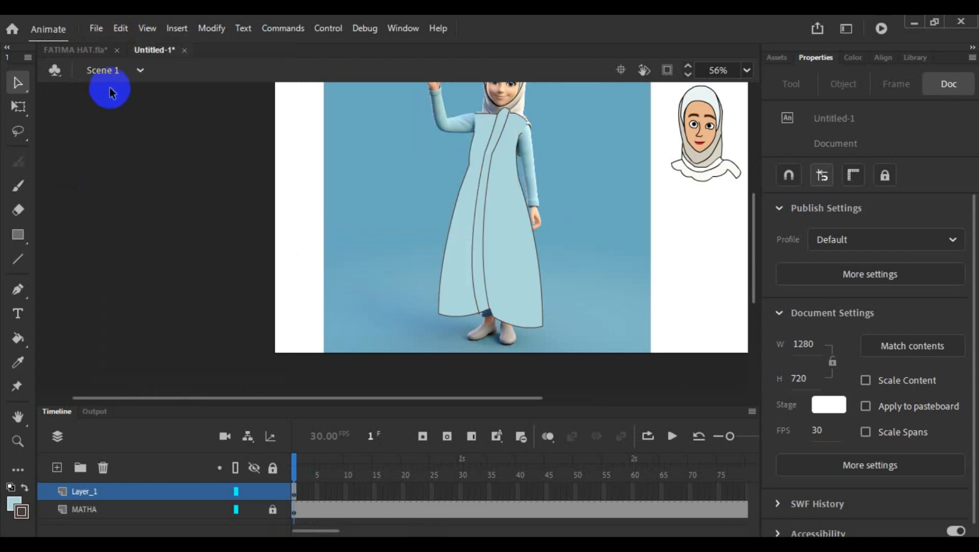
pyautogui.click(105, 28)
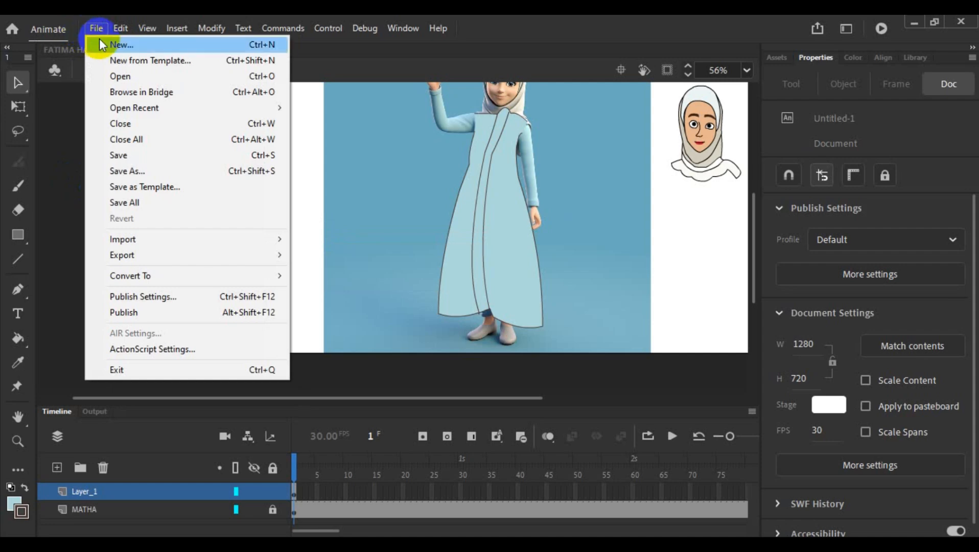
pyautogui.click(102, 44)
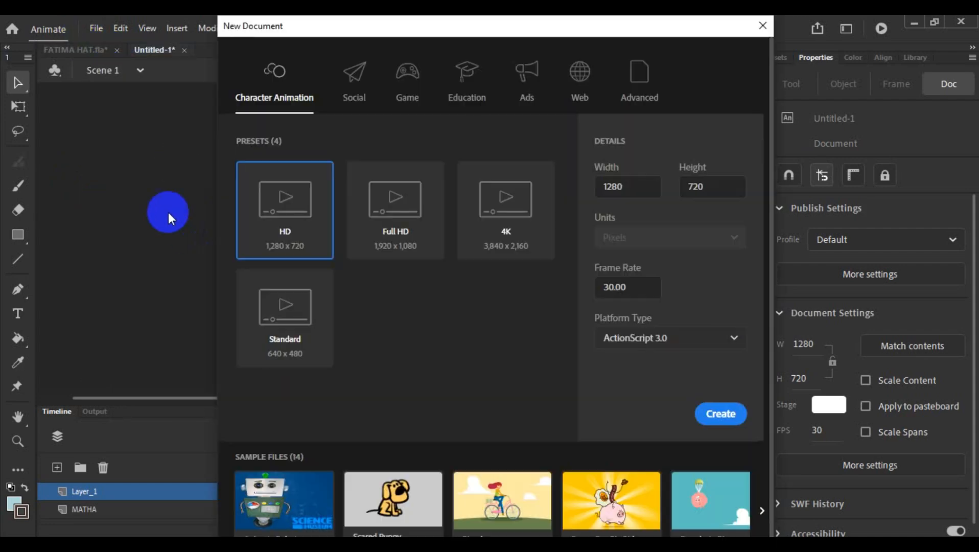
pyautogui.press('Escape')
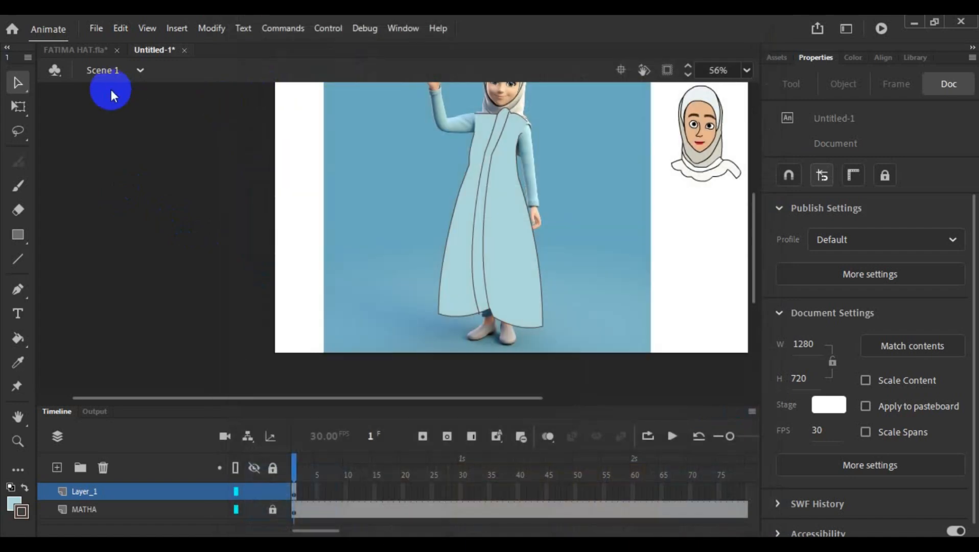
# - Switch to the FATIMA HAT.fla document and open the nested FATIMAS body symbol of the character for editing
pyautogui.click(78, 51)
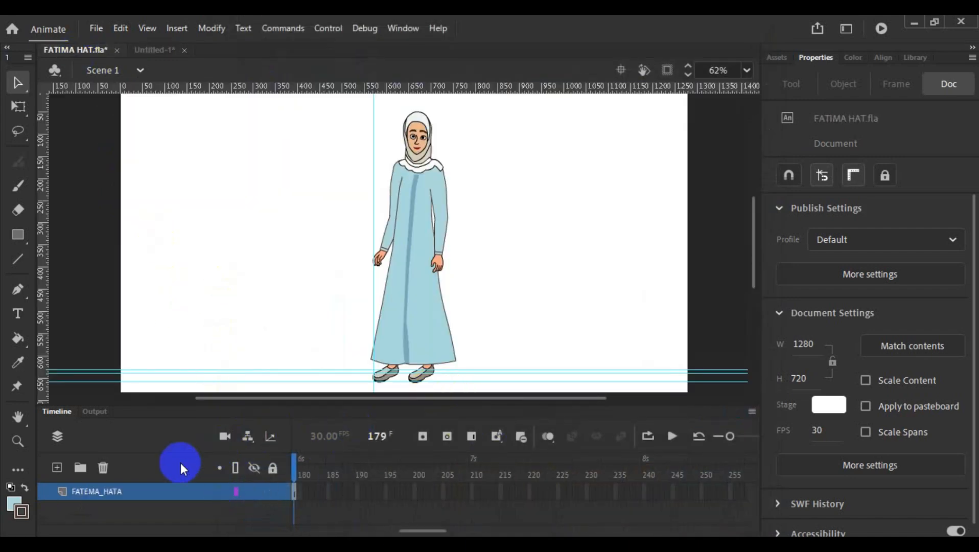
pyautogui.click(144, 492)
pyautogui.doubleClick(414, 278)
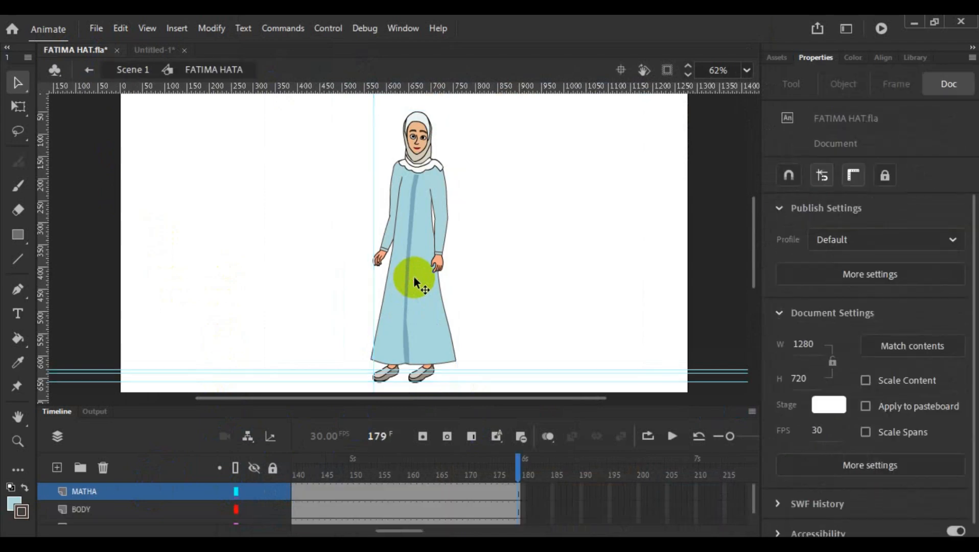
pyautogui.click(168, 497)
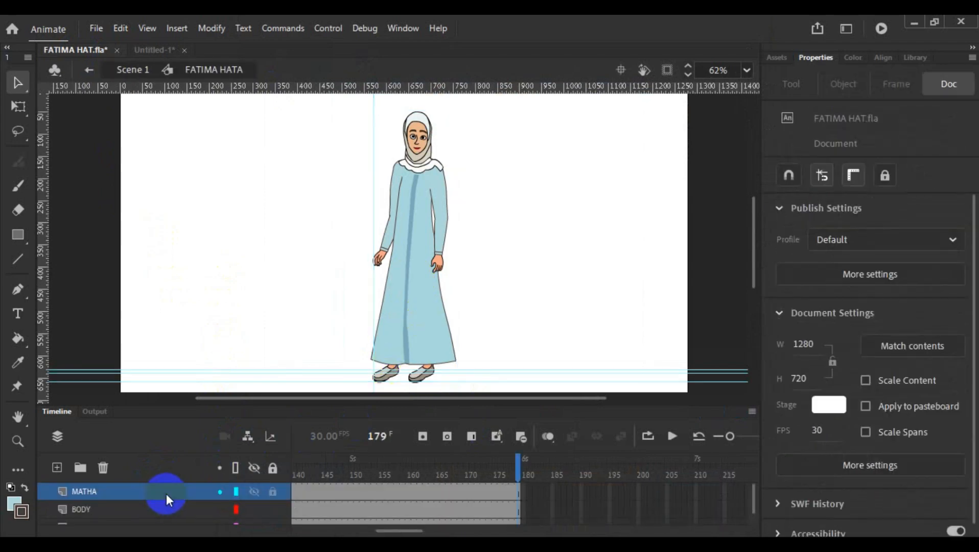
pyautogui.click(155, 509)
pyautogui.doubleClick(415, 279)
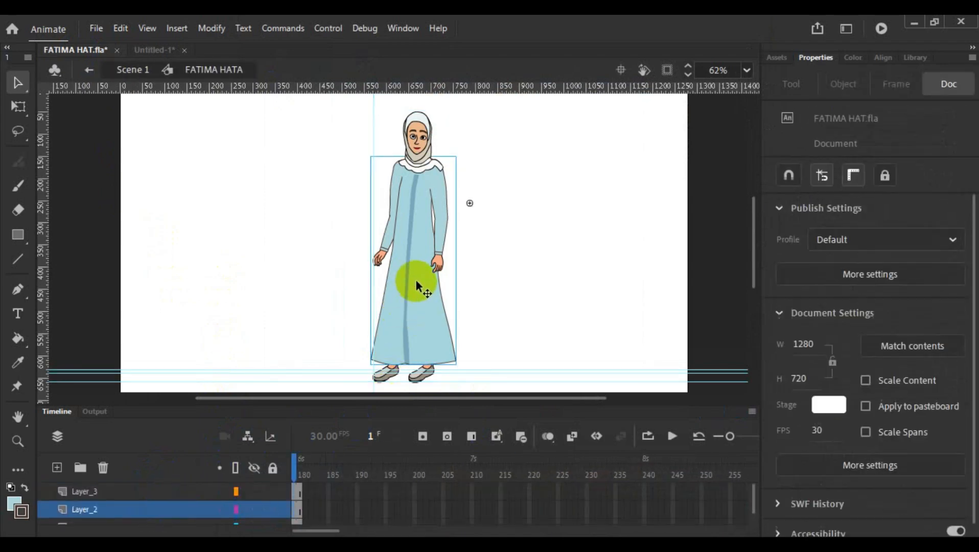
pyautogui.scroll(-1, 149, 485)
pyautogui.scroll(1, 148, 485)
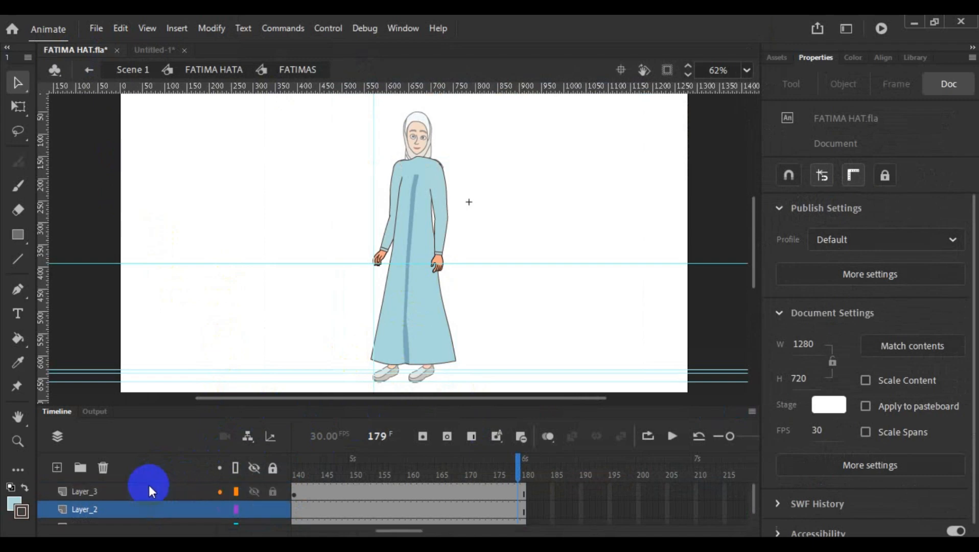
# - Open the character's arm symbol RH1 and examine the forearm sleeve shape inside its RH4 symbol
pyautogui.click(441, 225)
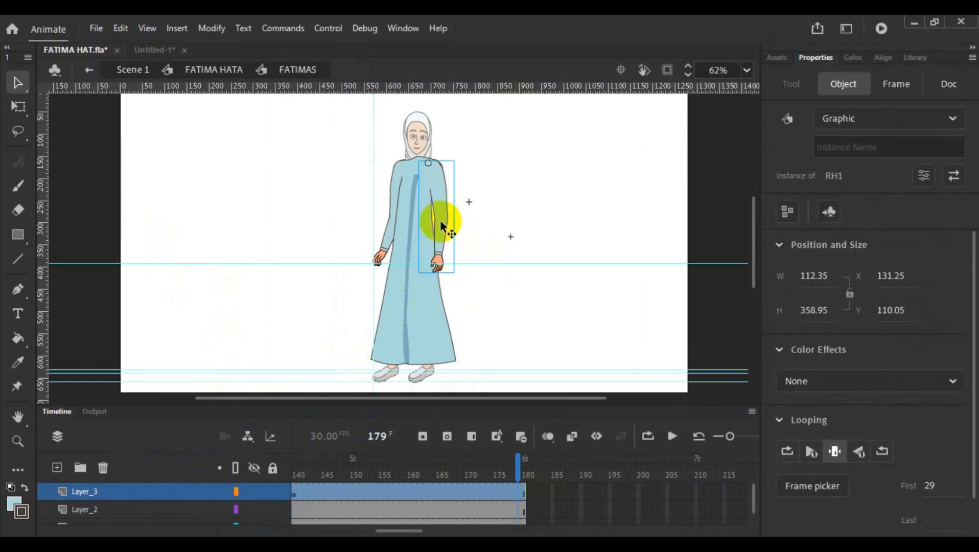
pyautogui.doubleClick(438, 227)
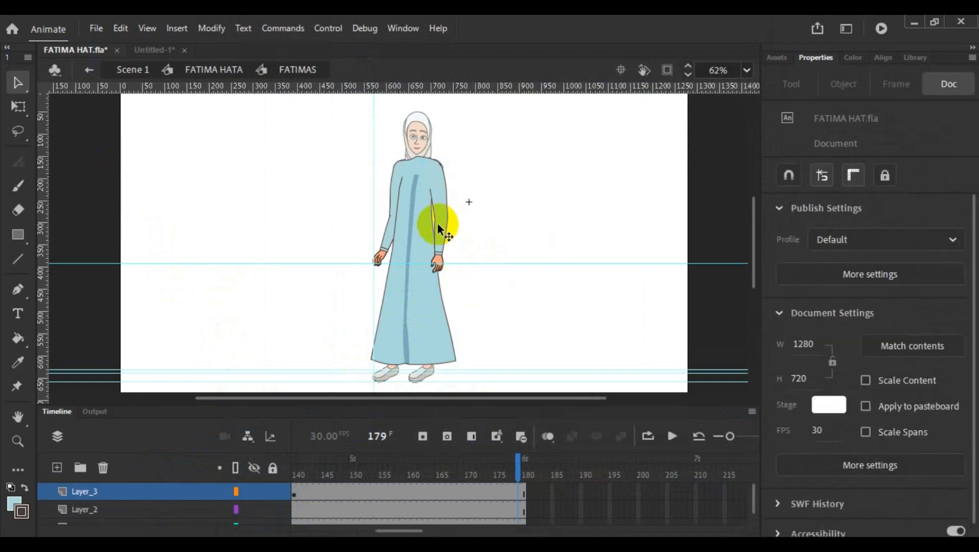
pyautogui.doubleClick(438, 225)
pyautogui.click(438, 225)
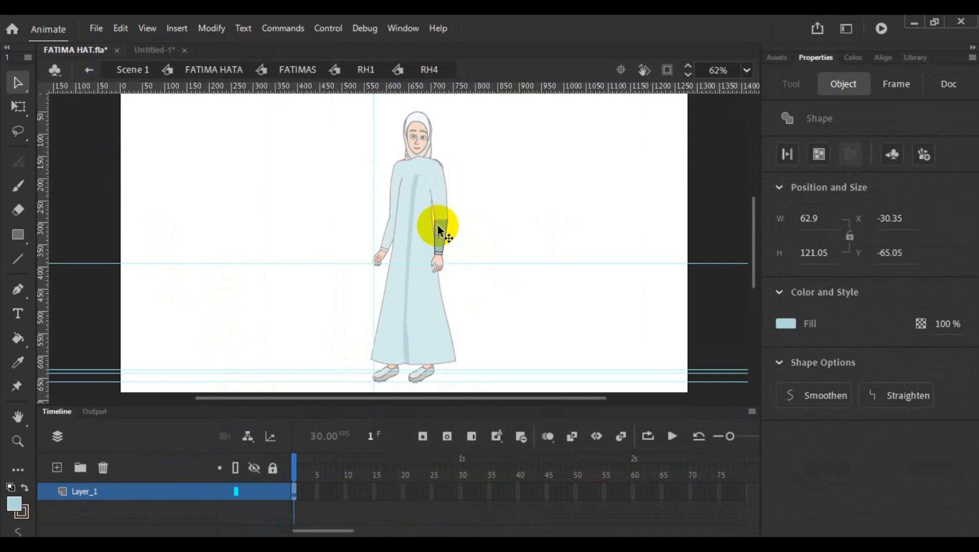
pyautogui.click(495, 210)
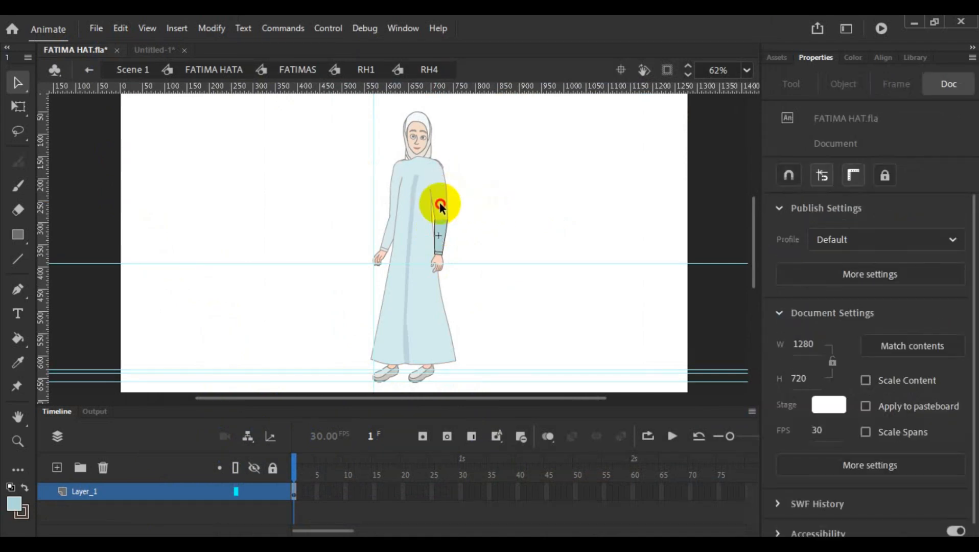
# - Return to the arm symbol RH1, open its upper-arm symbol RH3 and copy the sleeve shape with its outline
pyautogui.doubleClick(447, 205)
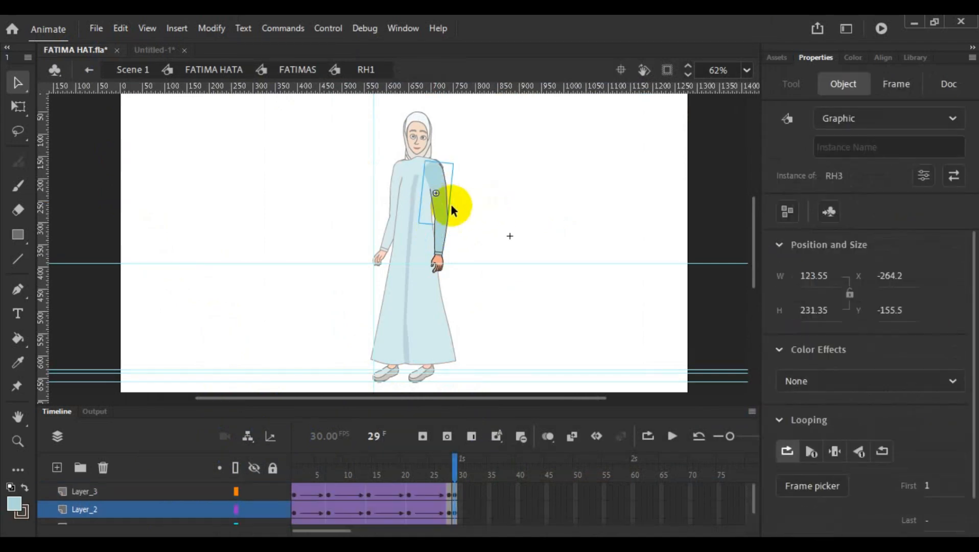
pyautogui.click(485, 207)
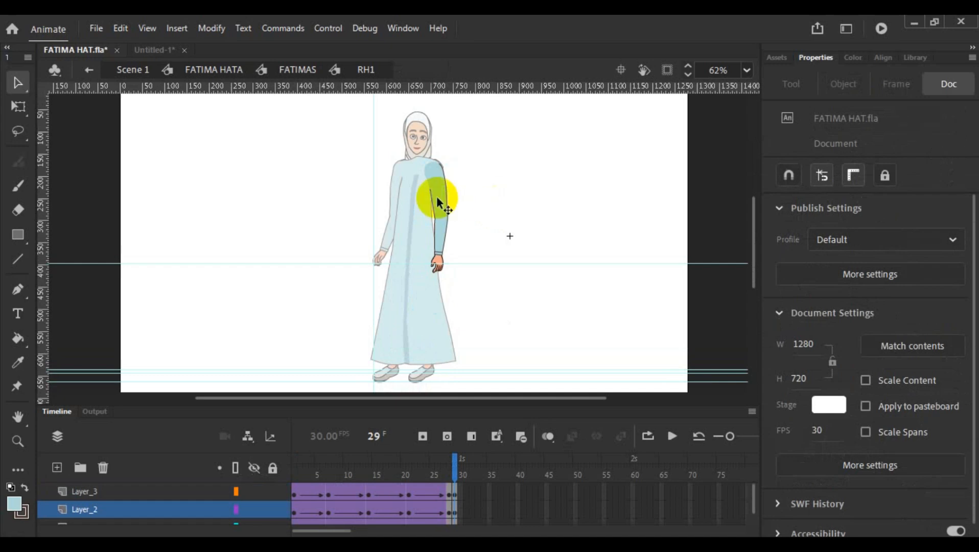
pyautogui.doubleClick(435, 196)
pyautogui.click(435, 195)
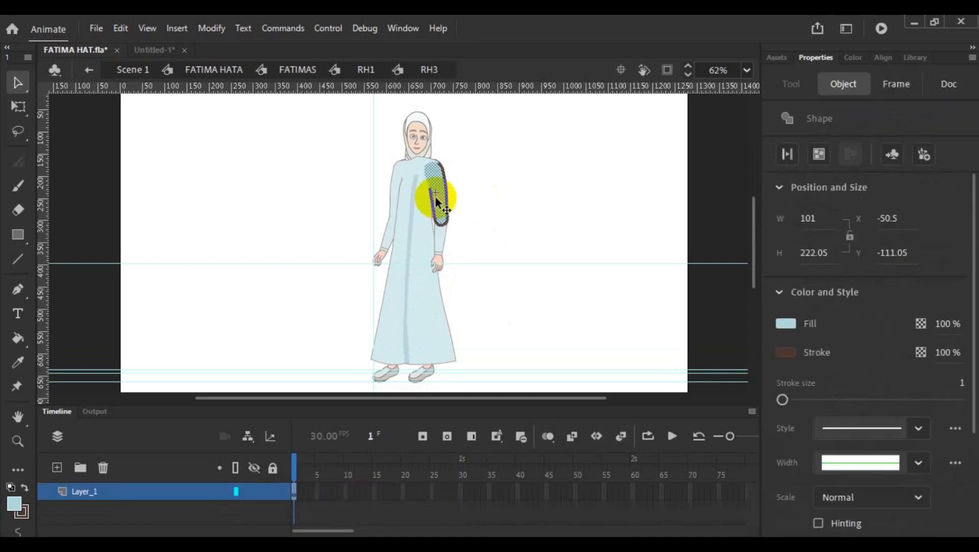
pyautogui.click(518, 200)
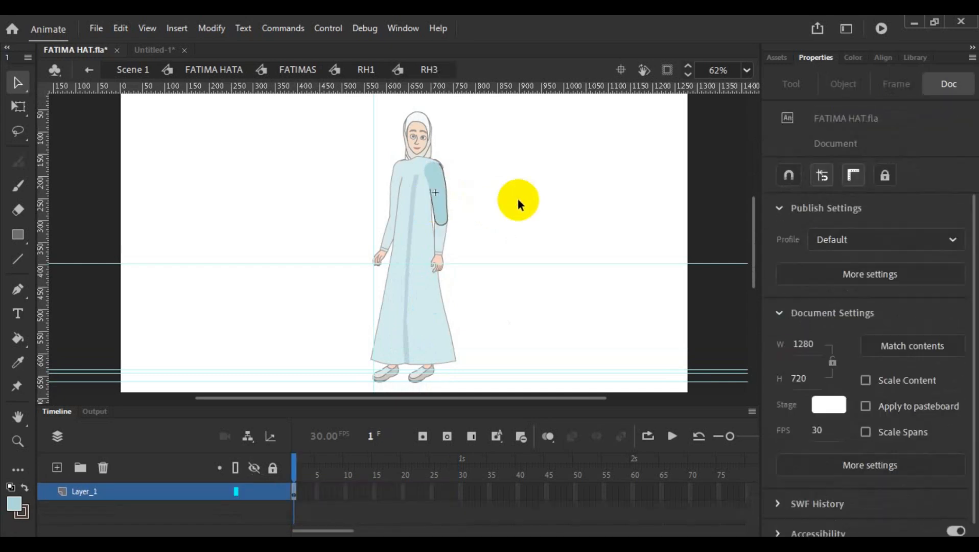
# - Switch back to the Untitled-1 document, add a new layer above the dress layer and lock Layer_1
pyautogui.click(165, 50)
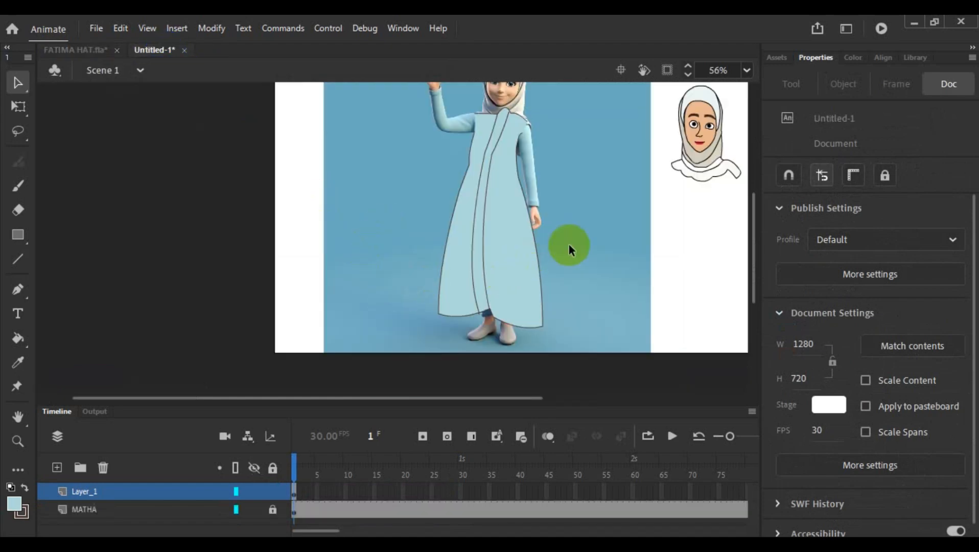
pyautogui.scroll(-2, 569, 245)
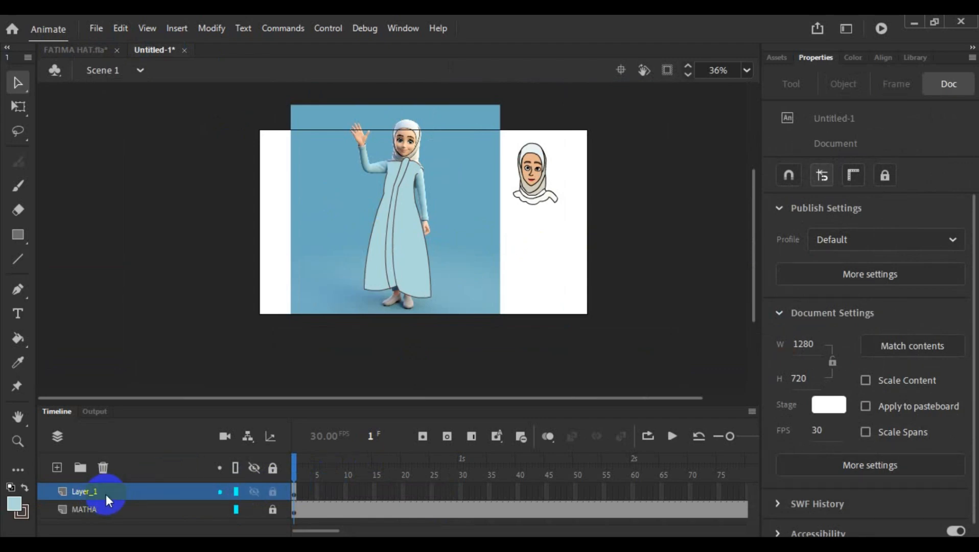
pyautogui.click(57, 467)
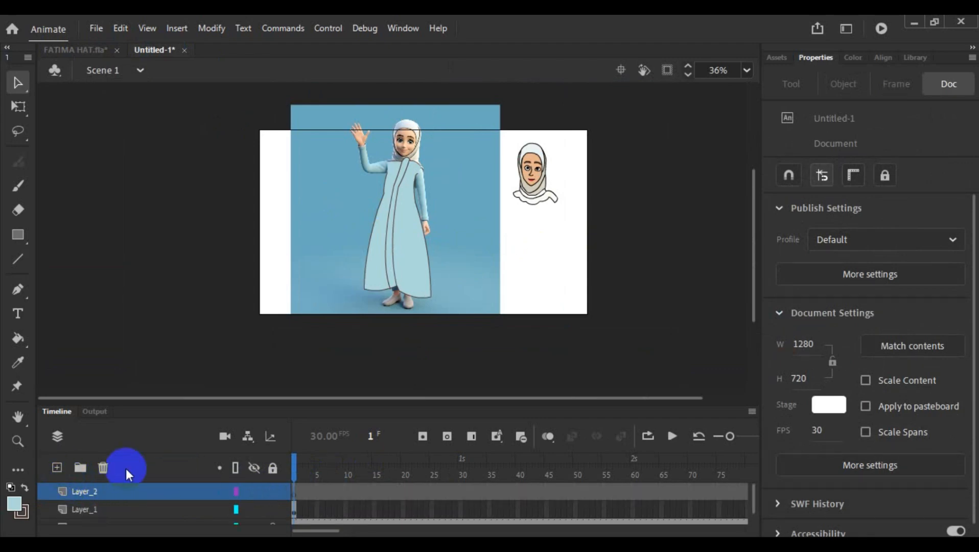
pyautogui.click(295, 493)
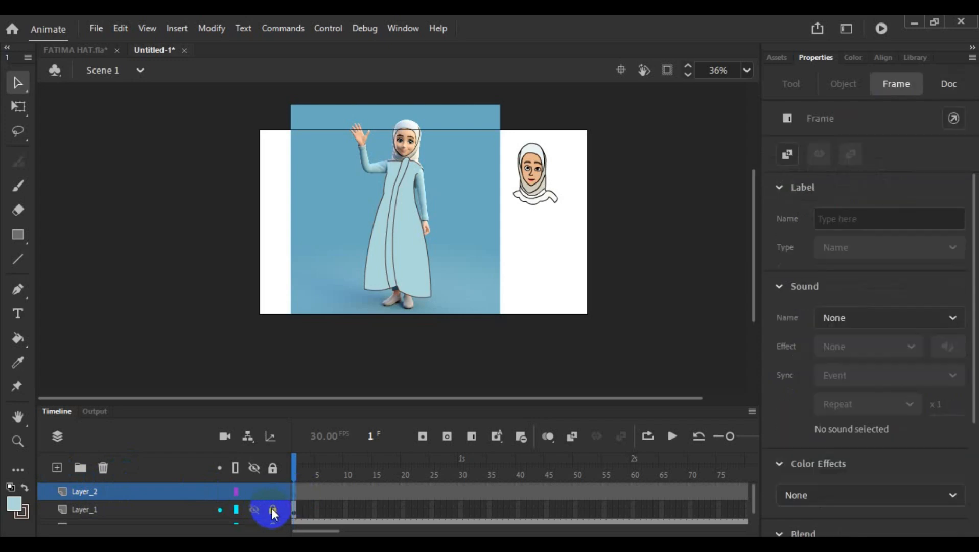
pyautogui.click(273, 510)
# - Paste the copied upper sleeve onto Layer_2 and move it beside the dress, below the raised arm
pyautogui.click(298, 492)
pyautogui.hotkey('ctrl', 'v')
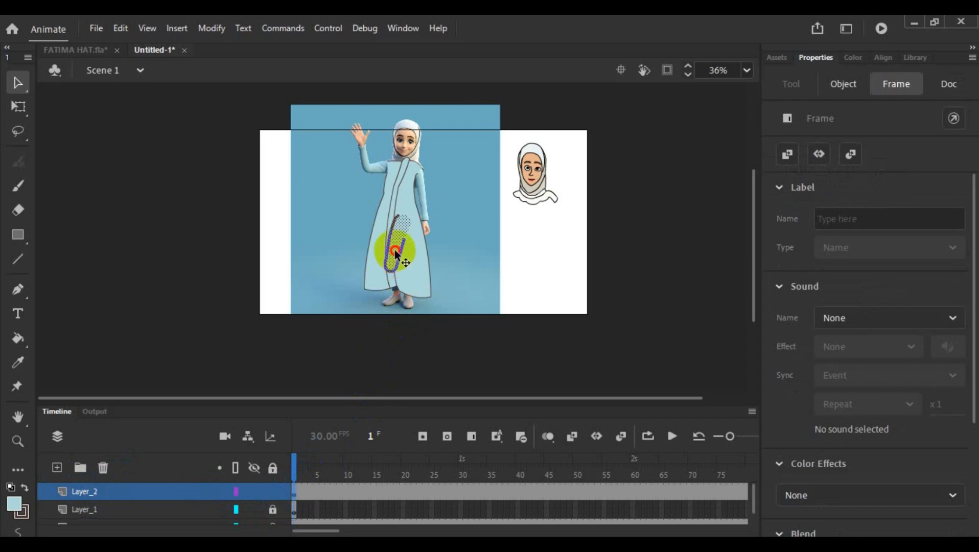
pyautogui.moveTo(395, 260); pyautogui.dragTo(357, 222)
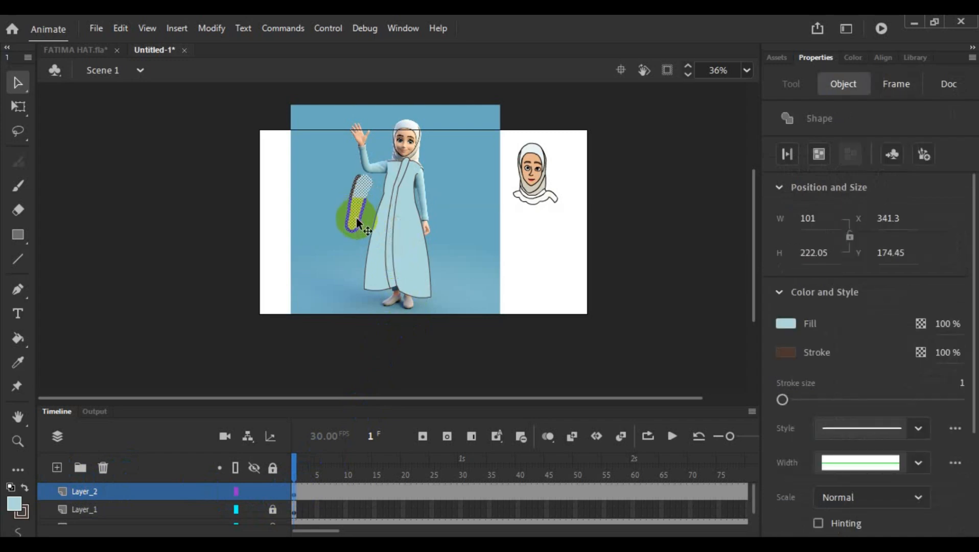
# - Select the whole upper sleeve beside the dress and convert it to a graphic symbol named h1
pyautogui.click(330, 271)
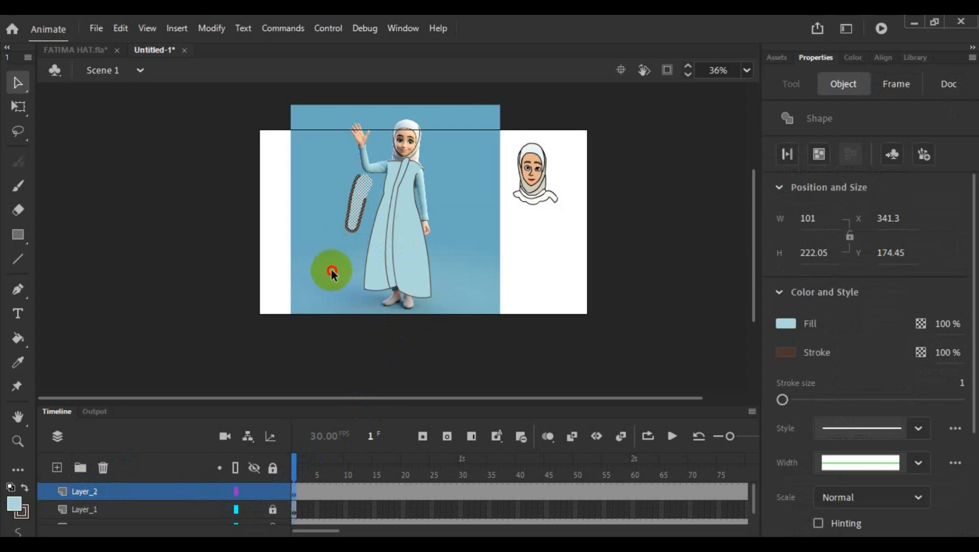
pyautogui.moveTo(329, 156); pyautogui.dragTo(353, 247)
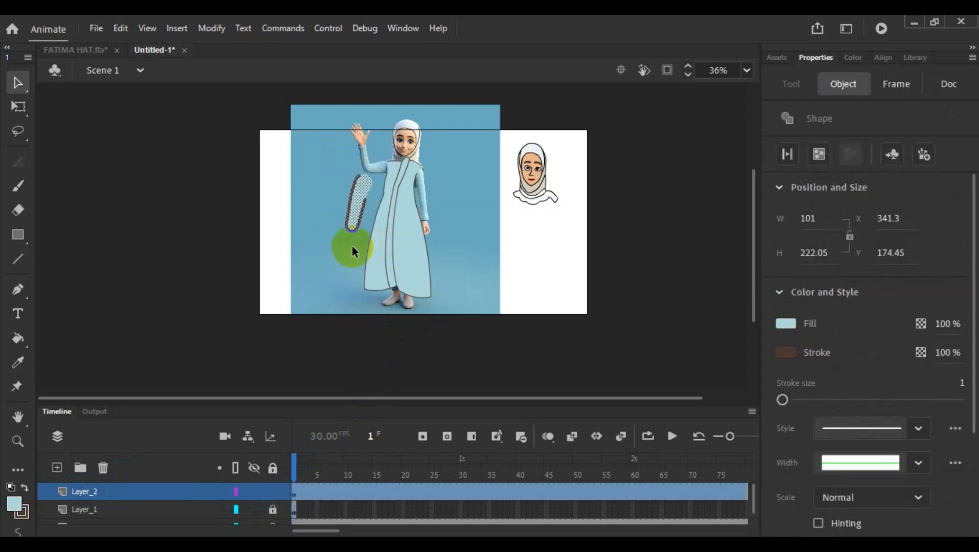
pyautogui.rightClick(348, 213)
pyautogui.click(471, 514)
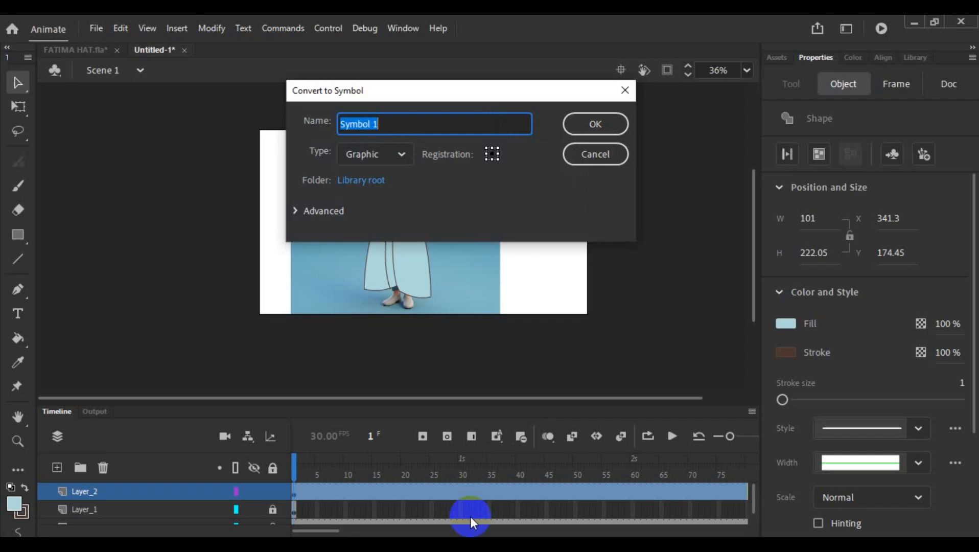
pyautogui.write('h1')
pyautogui.click(614, 125)
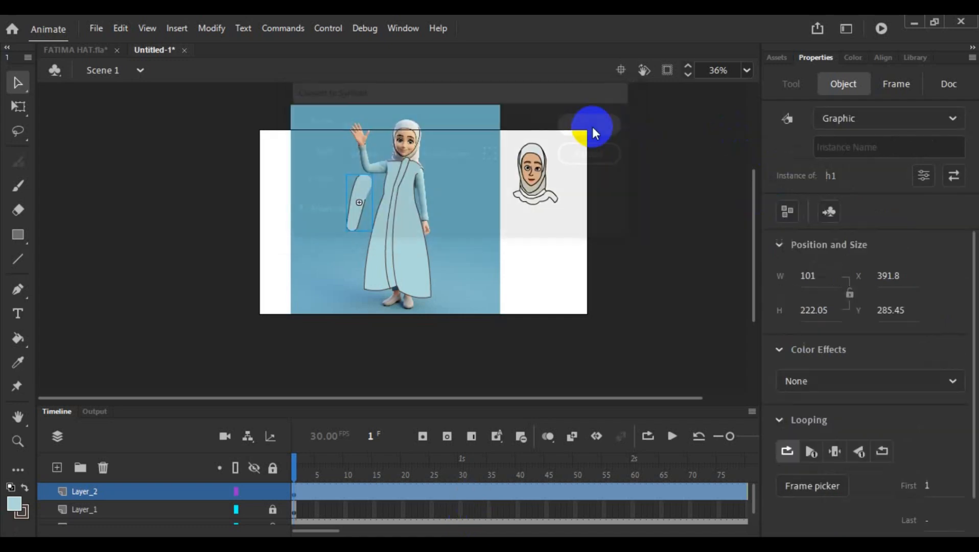
pyautogui.click(532, 279)
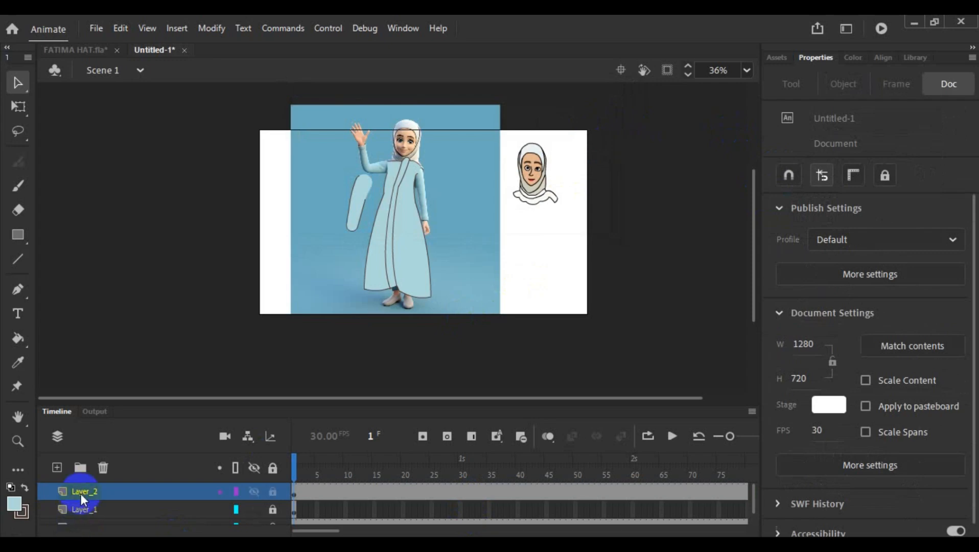
# - Add a new layer above Layer_2, switch to FATIMA HAT.fla and open the forearm symbol RH4
pyautogui.click(57, 467)
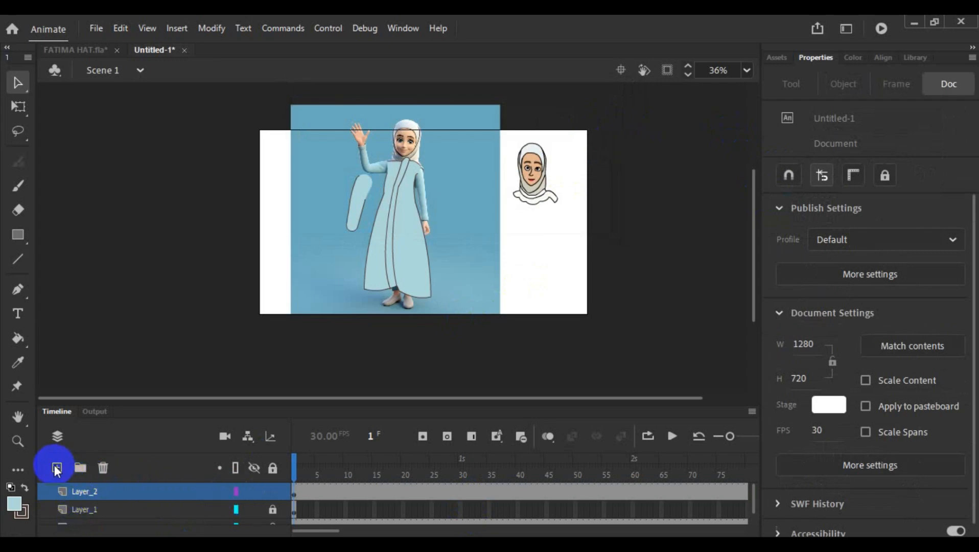
pyautogui.click(82, 49)
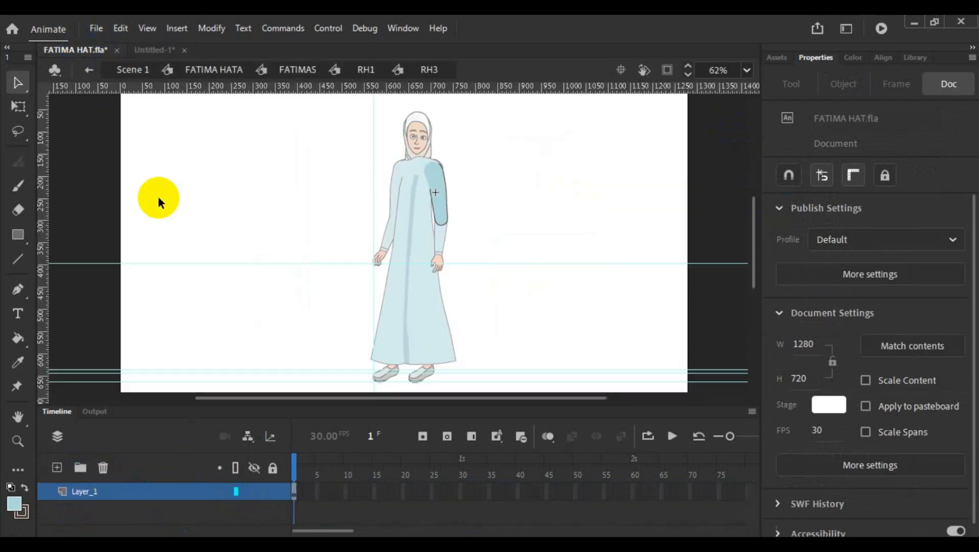
pyautogui.doubleClick(457, 241)
pyautogui.doubleClick(439, 241)
# - Select the forearm sleeve and cuff fills together with their outlines and copy them
pyautogui.click(440, 240)
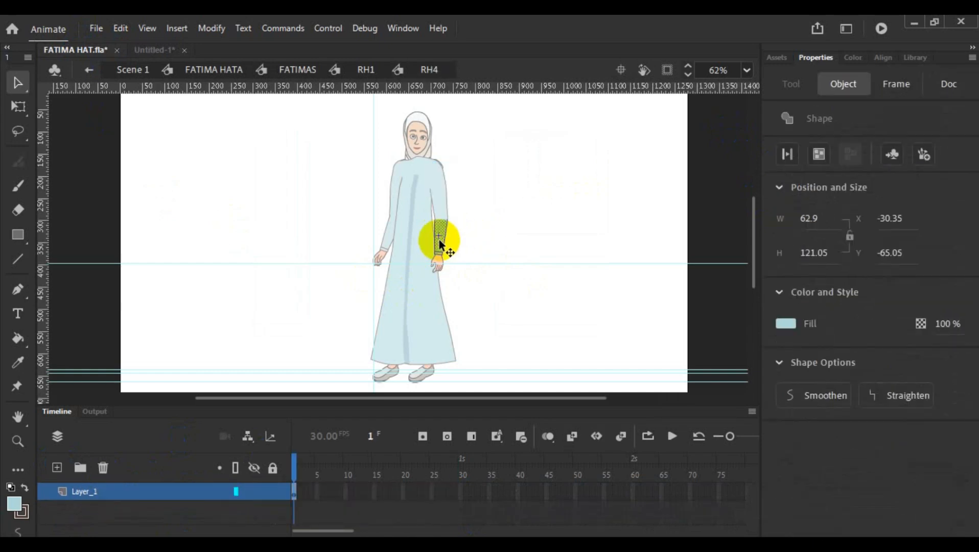
pyautogui.scroll(5, 476, 248)
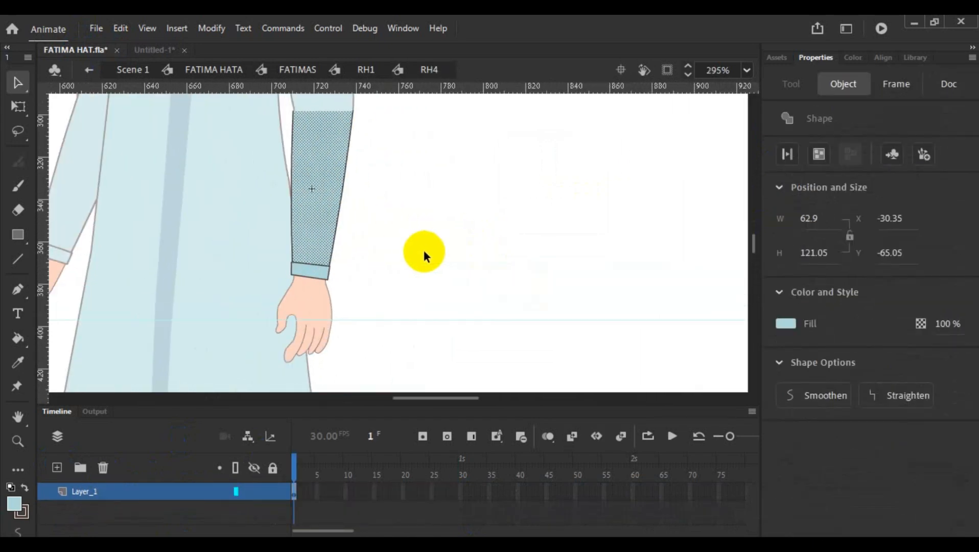
pyautogui.keyDown('shift'); pyautogui.click(332, 260); pyautogui.keyUp('shift')
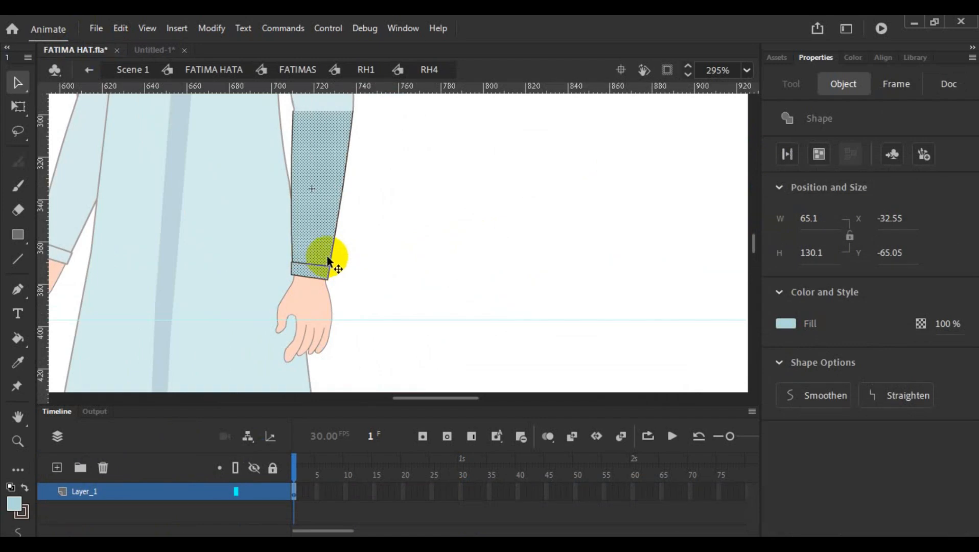
pyautogui.keyDown('shift'); pyautogui.click(330, 270); pyautogui.keyUp('shift')
pyautogui.keyDown('shift'); pyautogui.click(322, 279); pyautogui.keyUp('shift')
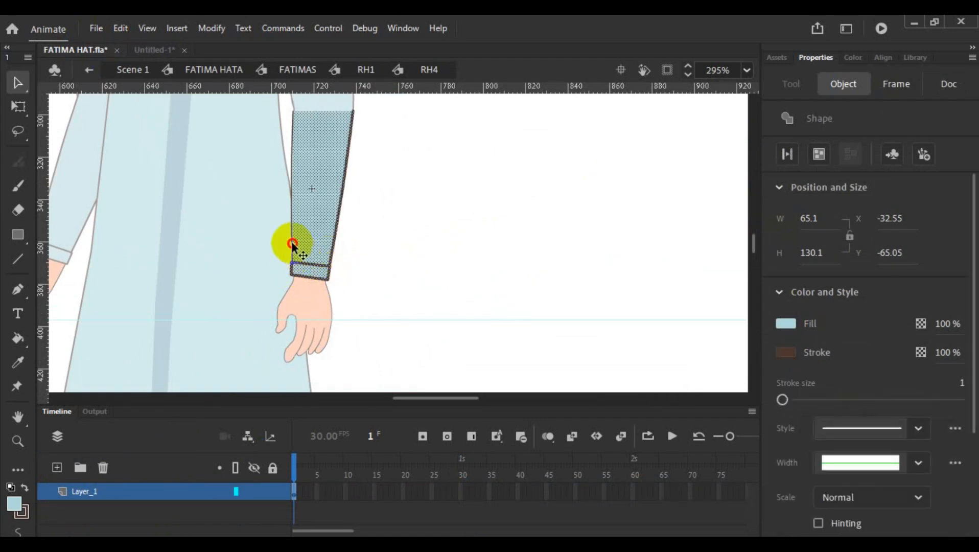
pyautogui.keyDown('shift'); pyautogui.click(293, 243); pyautogui.keyUp('shift')
pyautogui.rightClick(308, 245)
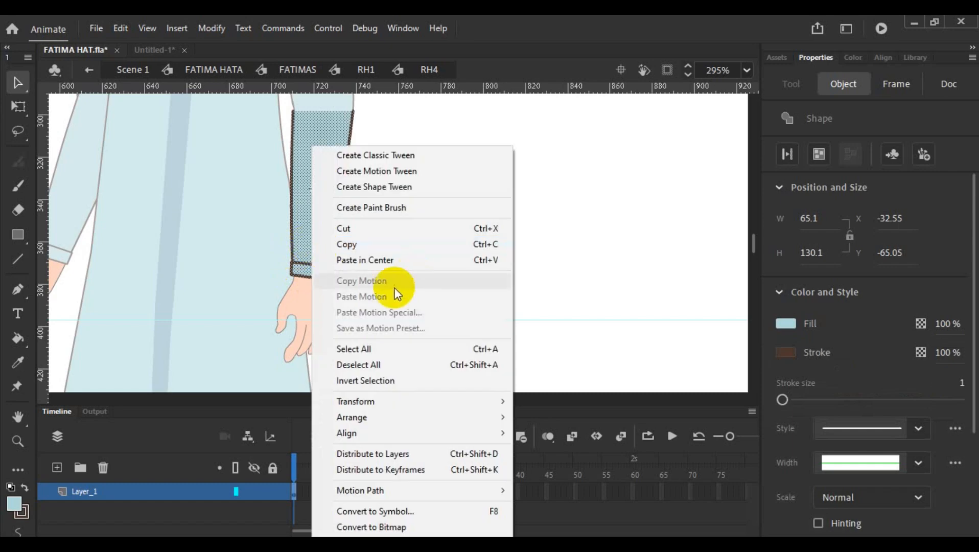
pyautogui.click(377, 244)
pyautogui.click(468, 232)
# - Switch back to the Untitled-1 document and paste the copied forearm sleeve into the first frame of Layer_3
pyautogui.click(153, 49)
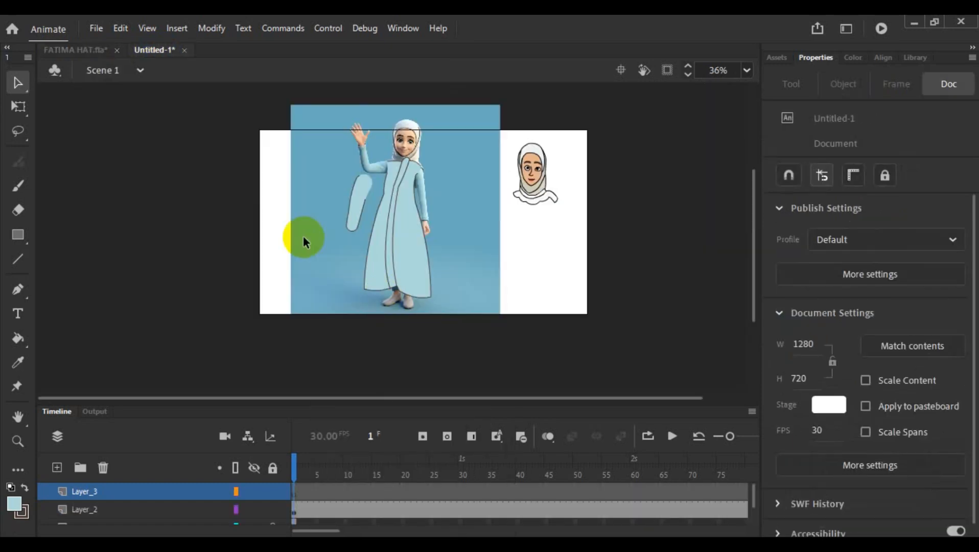
pyautogui.click(296, 491)
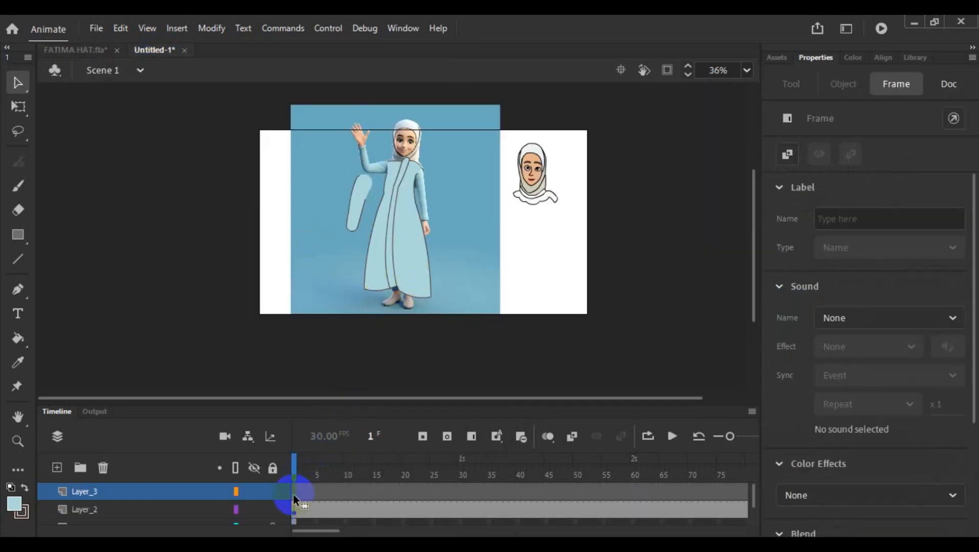
pyautogui.hotkey('ctrl', 'v')
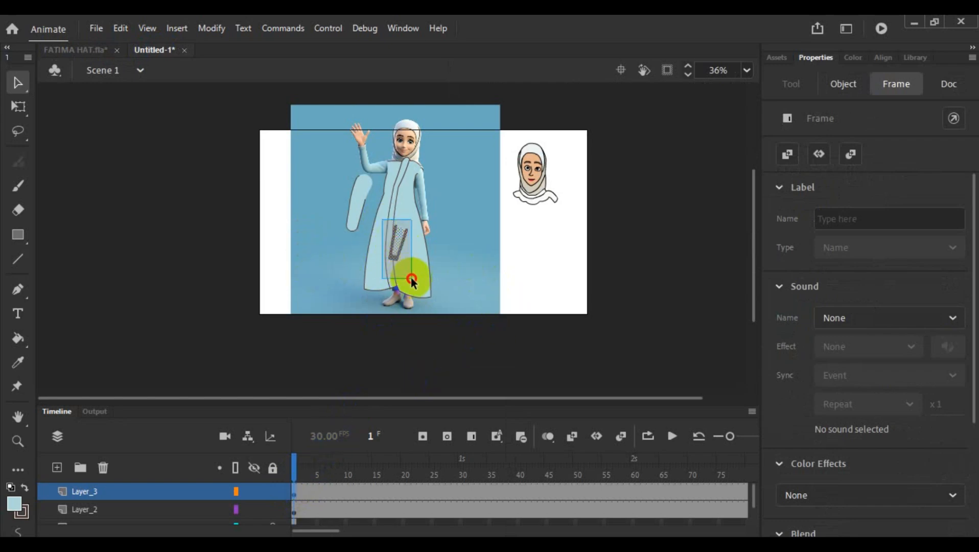
# - Convert the pasted forearm sleeve to a graphic symbol named h2 and move it to the lower end of the upper sleeve
pyautogui.click(398, 240)
pyautogui.rightClick(395, 241)
pyautogui.click(508, 510)
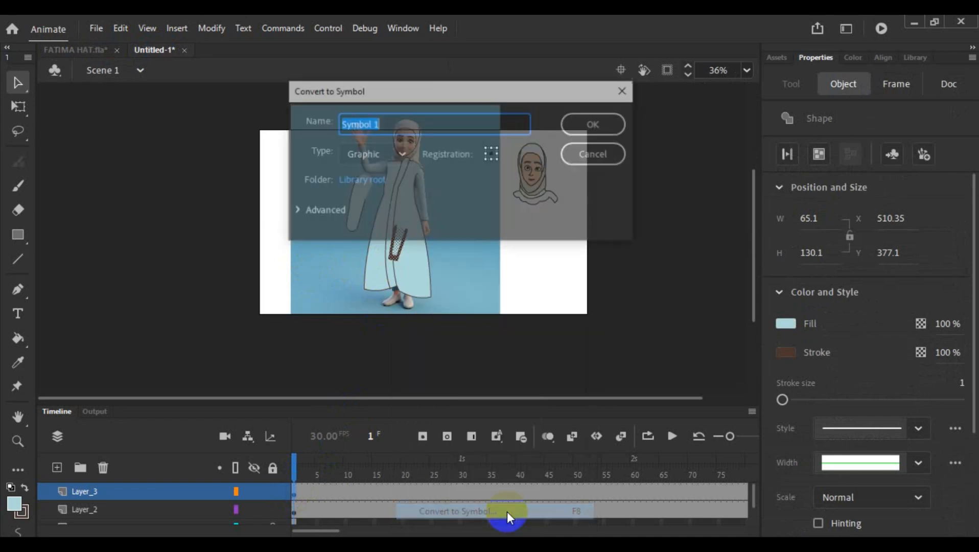
pyautogui.write('h2')
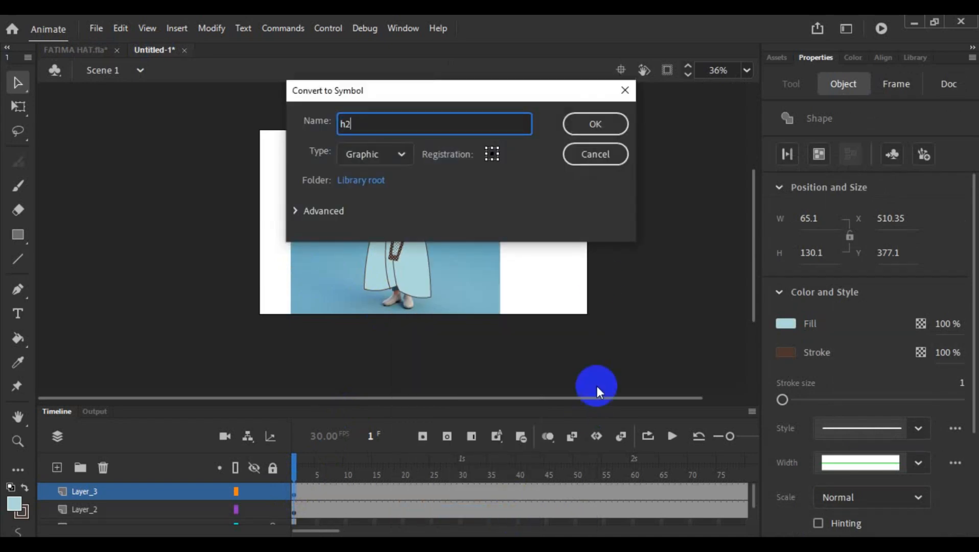
pyautogui.click(597, 124)
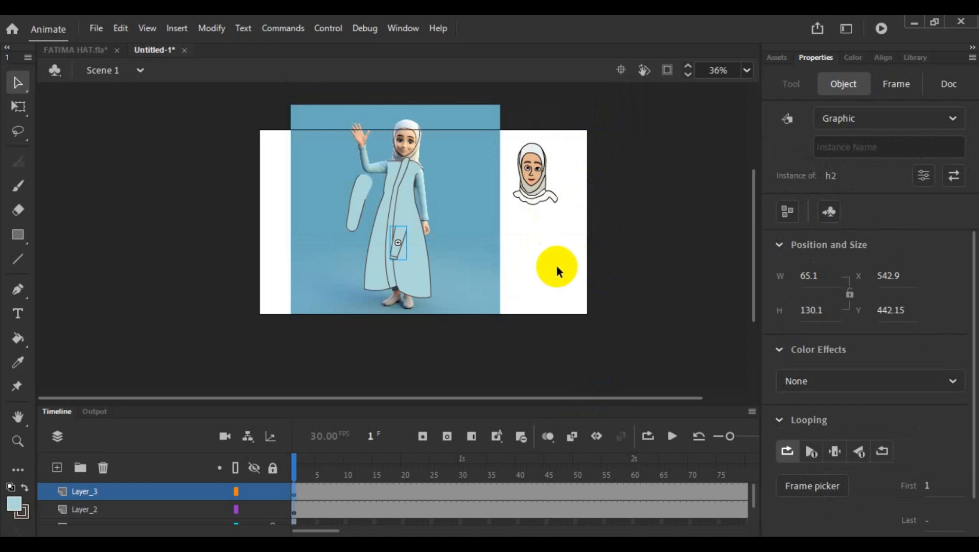
pyautogui.moveTo(399, 250); pyautogui.dragTo(346, 253)
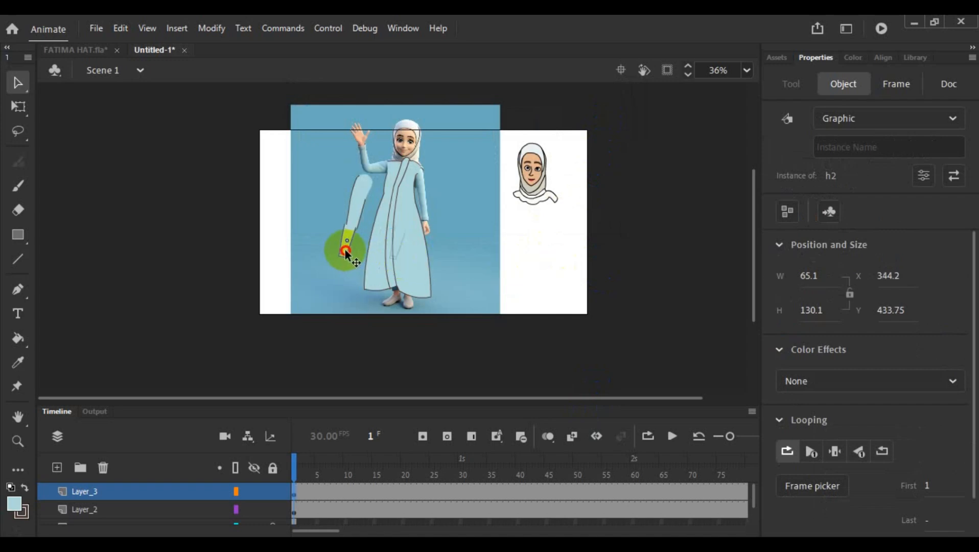
pyautogui.click(344, 305)
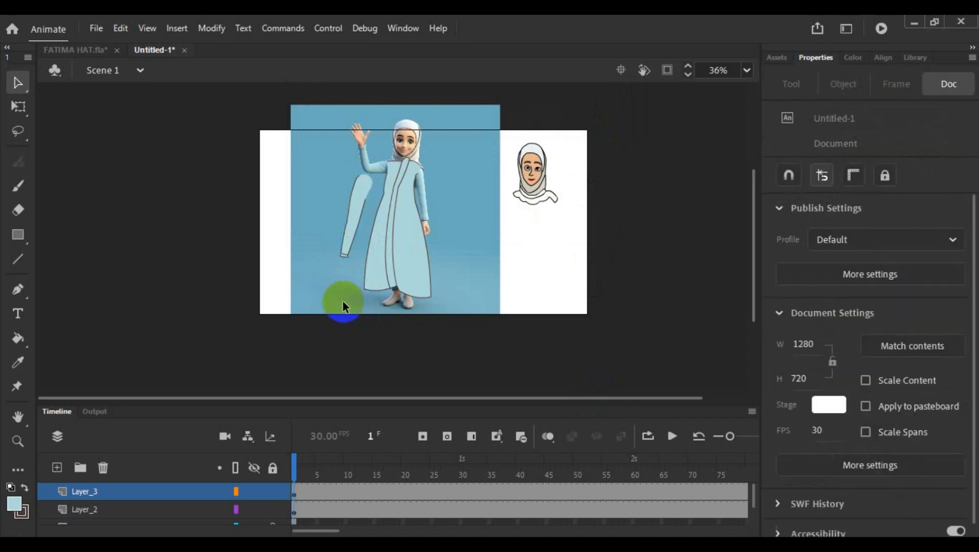
# - Add a new layer above Layer_3, switch to FATIMA HAT.fla and open the hand symbol RH2 inside RH1
pyautogui.click(57, 467)
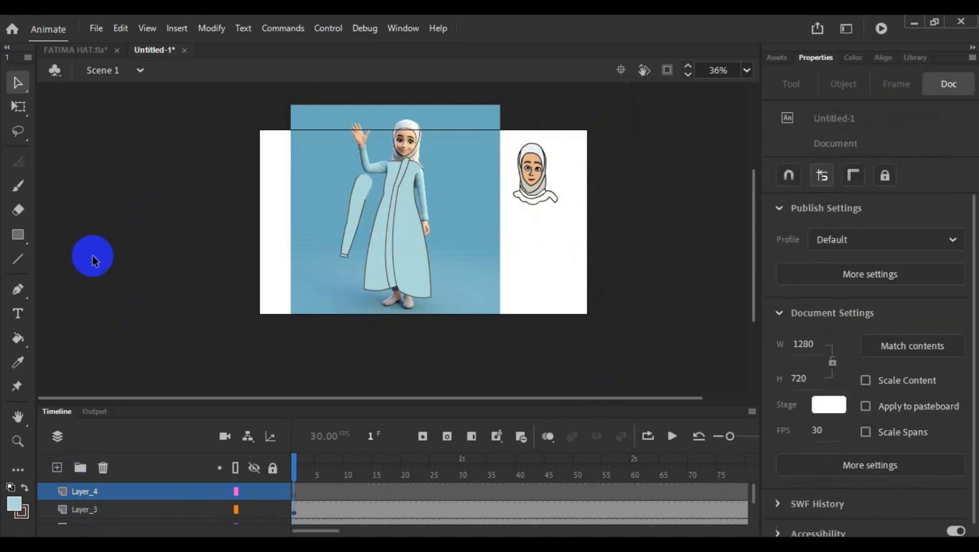
pyautogui.click(66, 47)
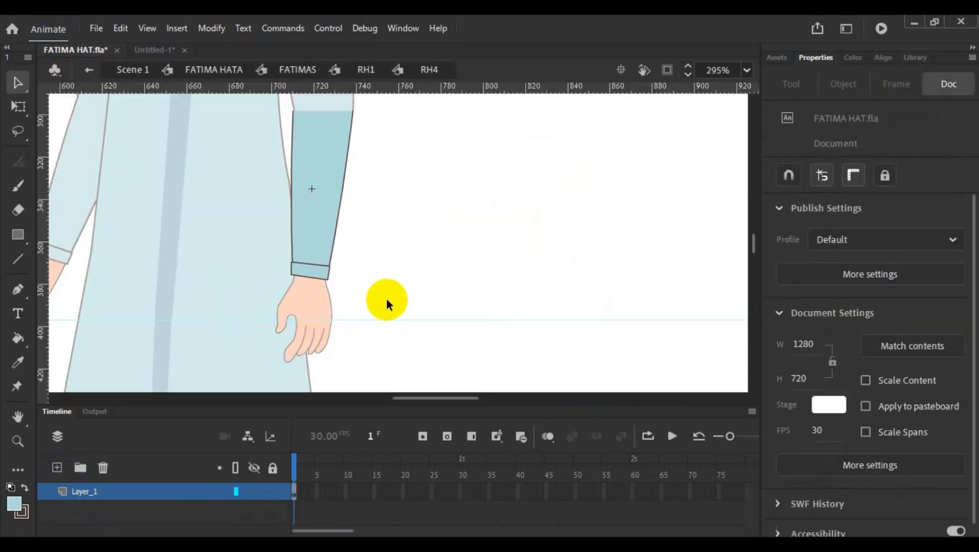
pyautogui.click(378, 319)
pyautogui.click(308, 317)
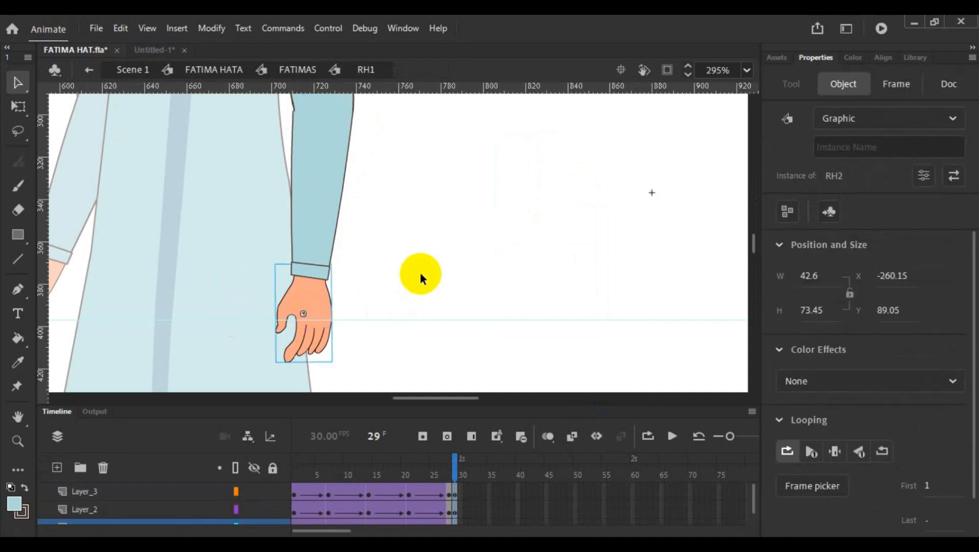
pyautogui.scroll(-3, 420, 276)
pyautogui.doubleClick(304, 215)
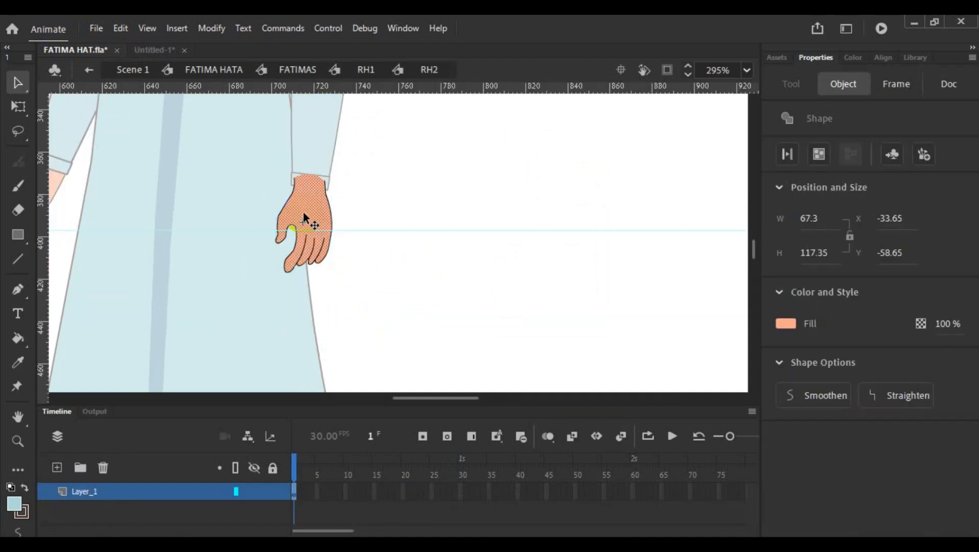
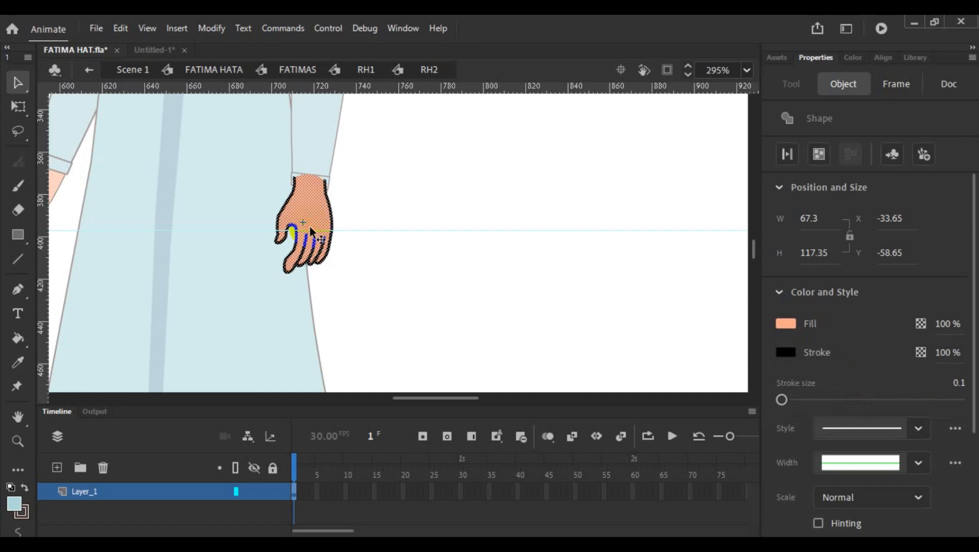
# - Copy the hand artwork, paste it into the first frame of Layer_4 in Untitled-1 and move it below the forearm sleeve's cuff
pyautogui.doubleClick(394, 203)
pyautogui.click(156, 50)
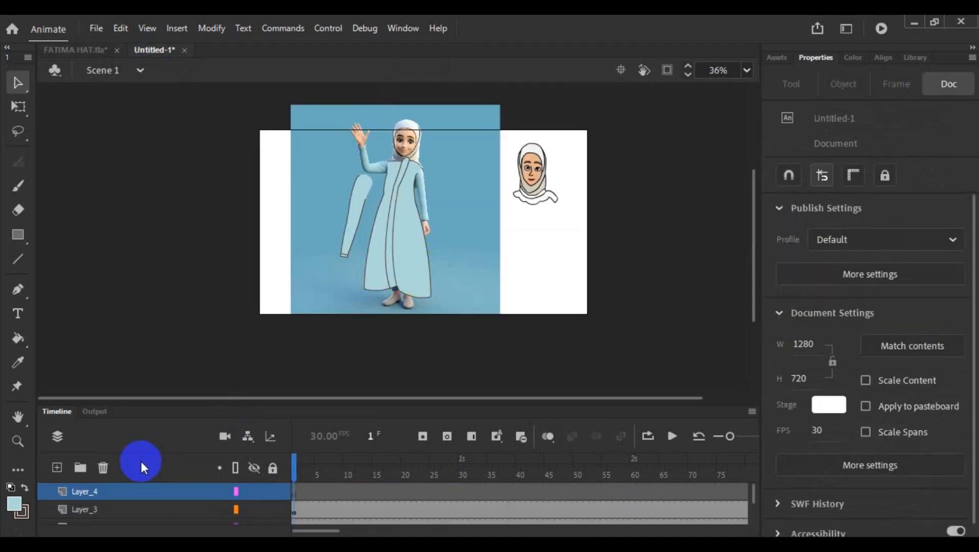
pyautogui.click(293, 493)
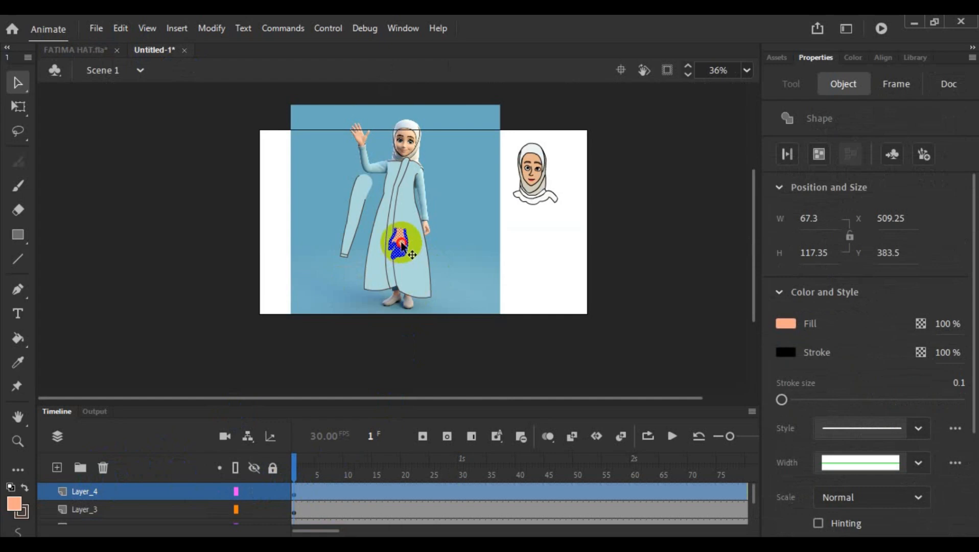
pyautogui.moveTo(402, 246); pyautogui.dragTo(345, 276)
# - Flip the pasted hand horizontally and rotate it slightly clockwise to follow the forearm's slant
pyautogui.rightClick(346, 276)
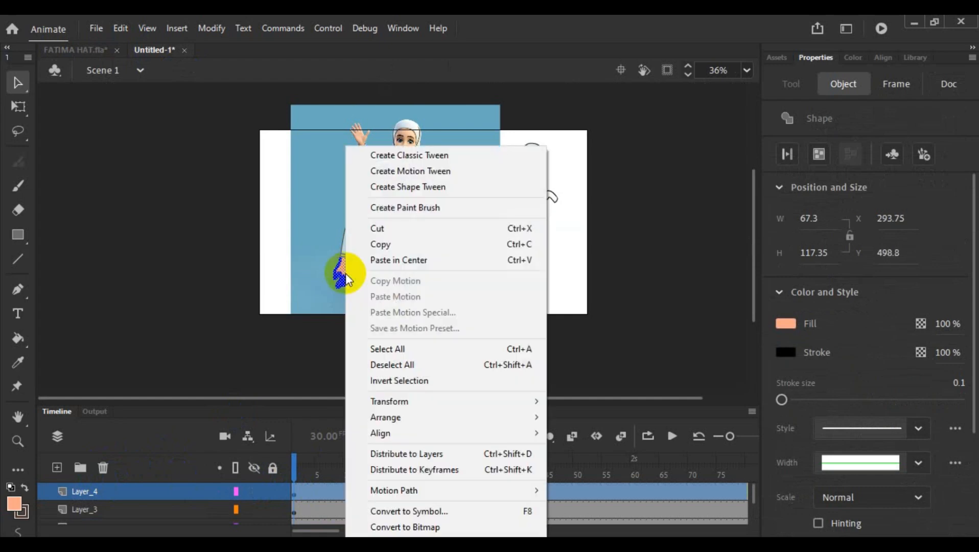
pyautogui.moveTo(433, 402)
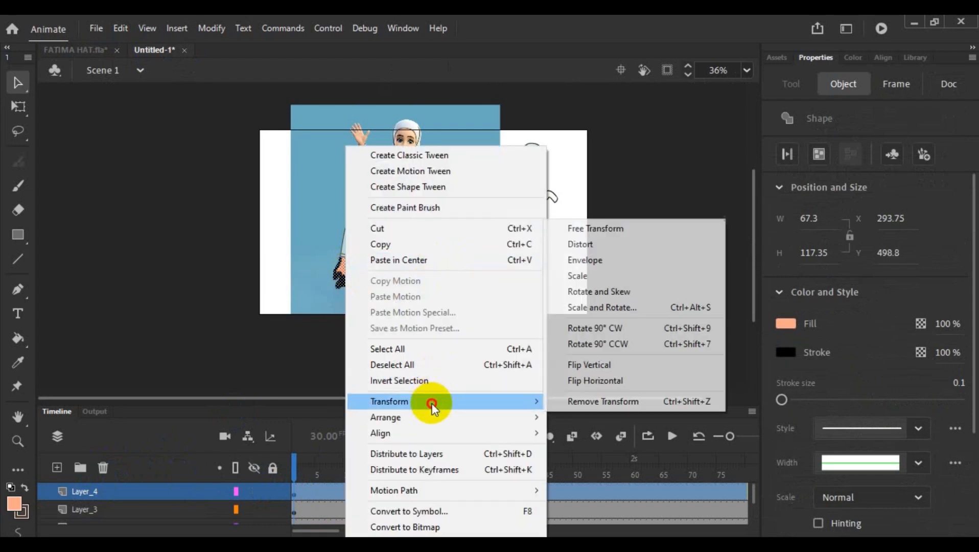
pyautogui.click(614, 372)
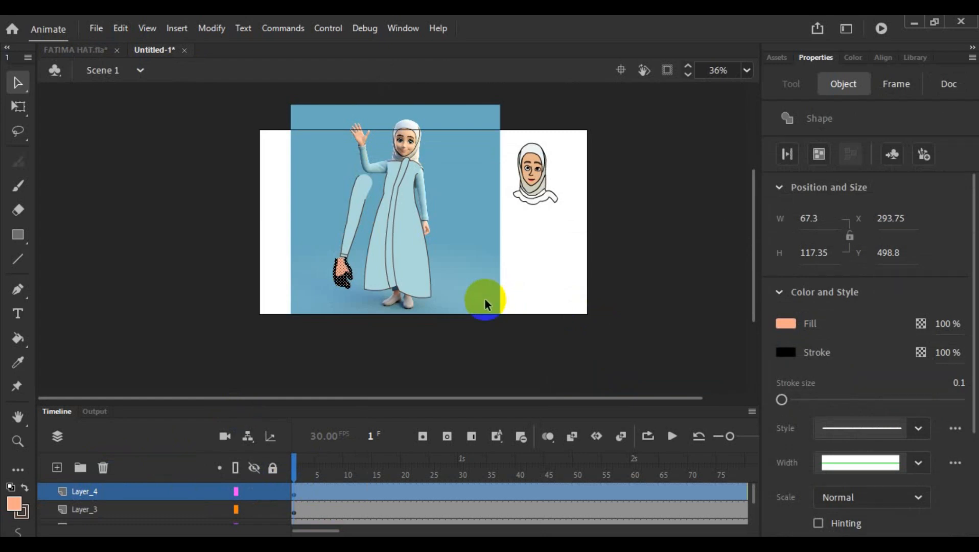
pyautogui.scroll(5, 337, 273)
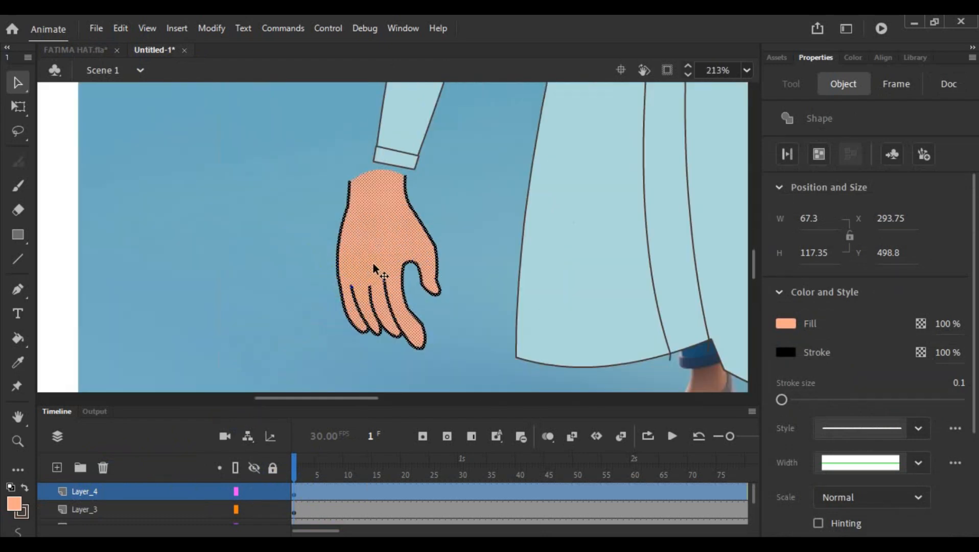
pyautogui.click(18, 106)
pyautogui.moveTo(445, 356); pyautogui.dragTo(429, 323)
pyautogui.click(250, 265)
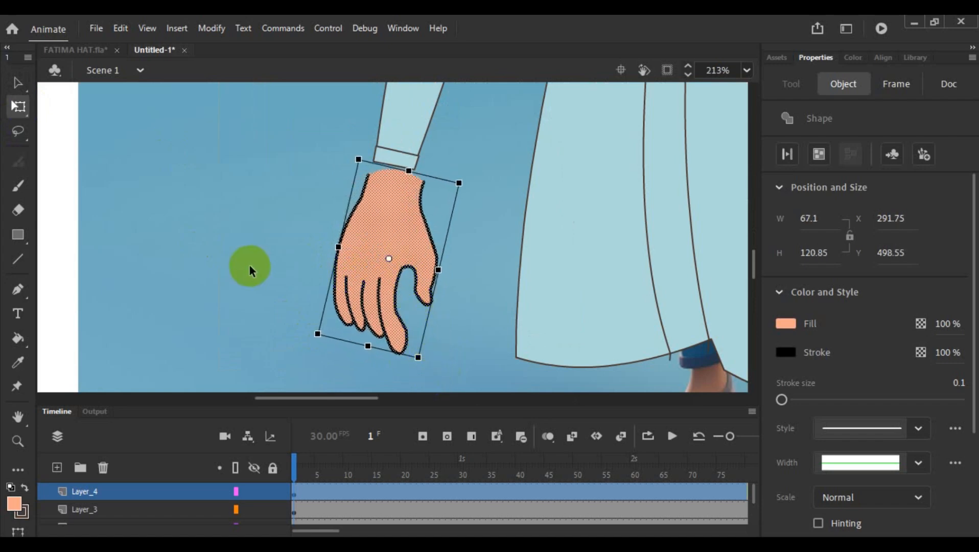
pyautogui.click(363, 276)
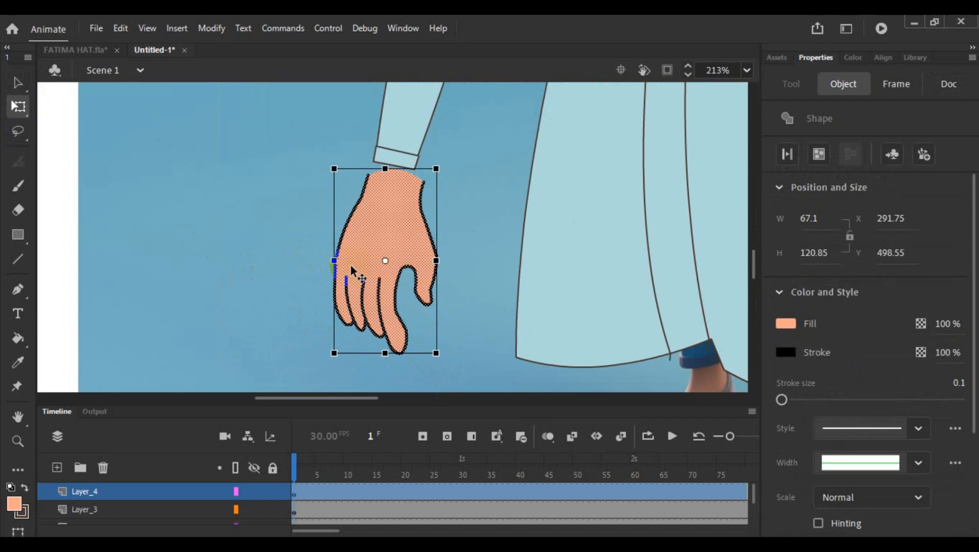
# - Convert the hand to a graphic symbol named h3
pyautogui.rightClick(385, 268)
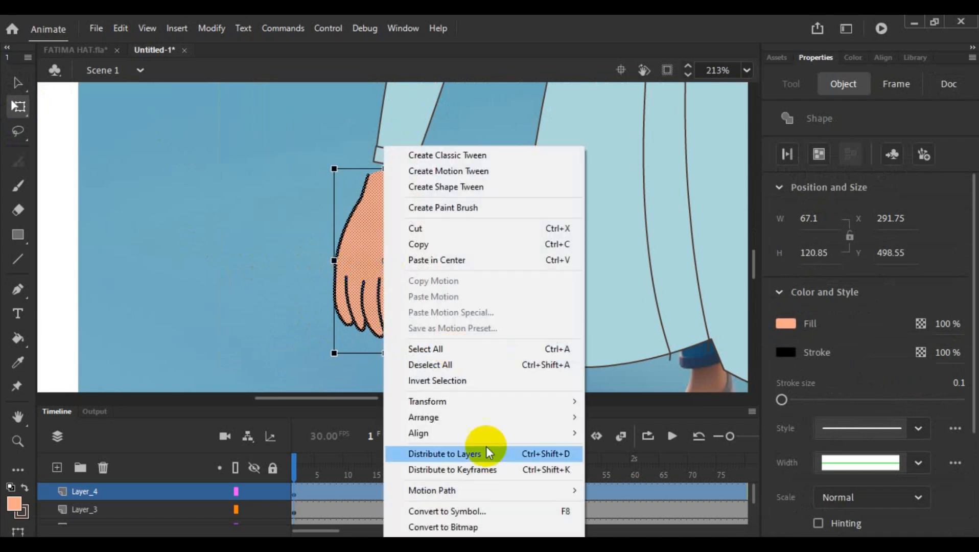
pyautogui.click(474, 511)
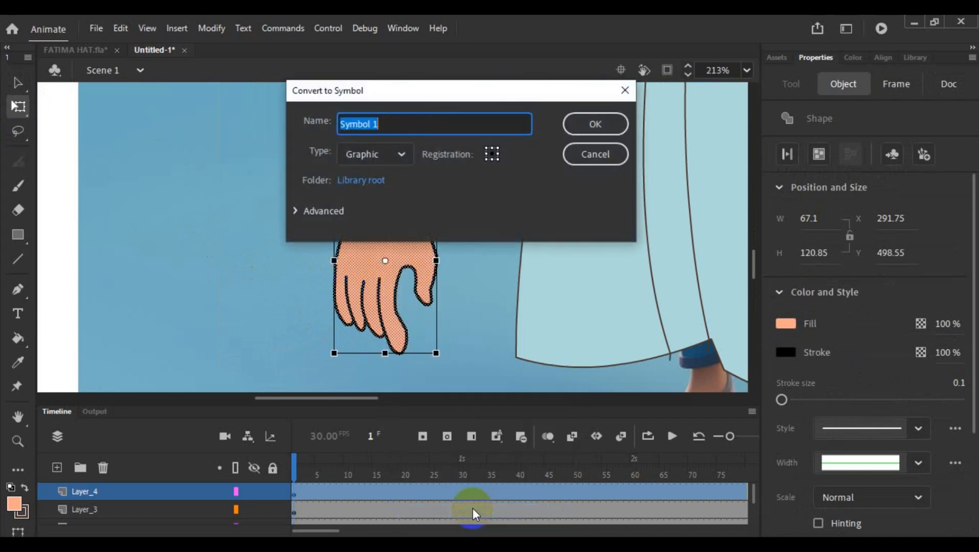
pyautogui.write('h3')
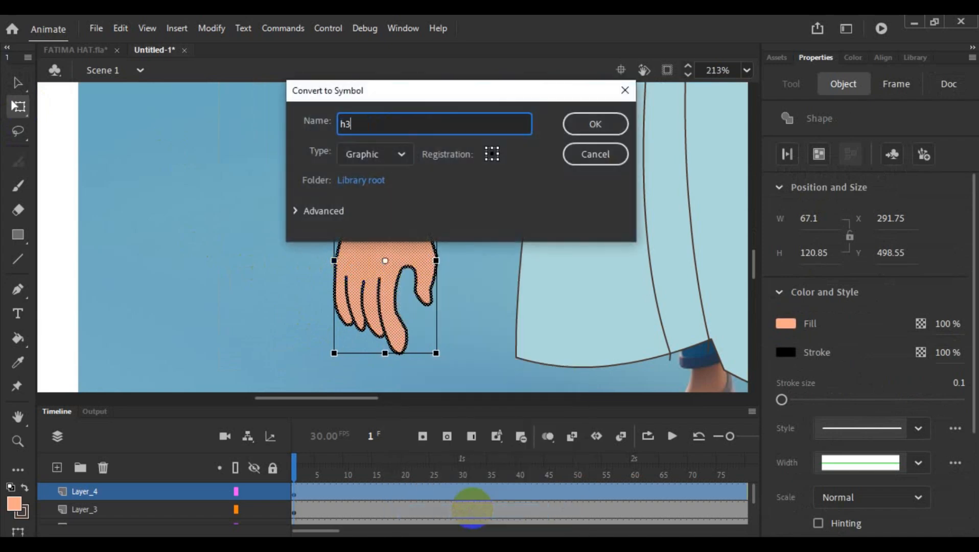
pyautogui.click(597, 128)
pyautogui.click(474, 308)
# - Scale the h3 hand down to about 42 by 75.6 and move it up into the sleeve's cuff
pyautogui.moveTo(399, 273); pyautogui.dragTo(341, 172)
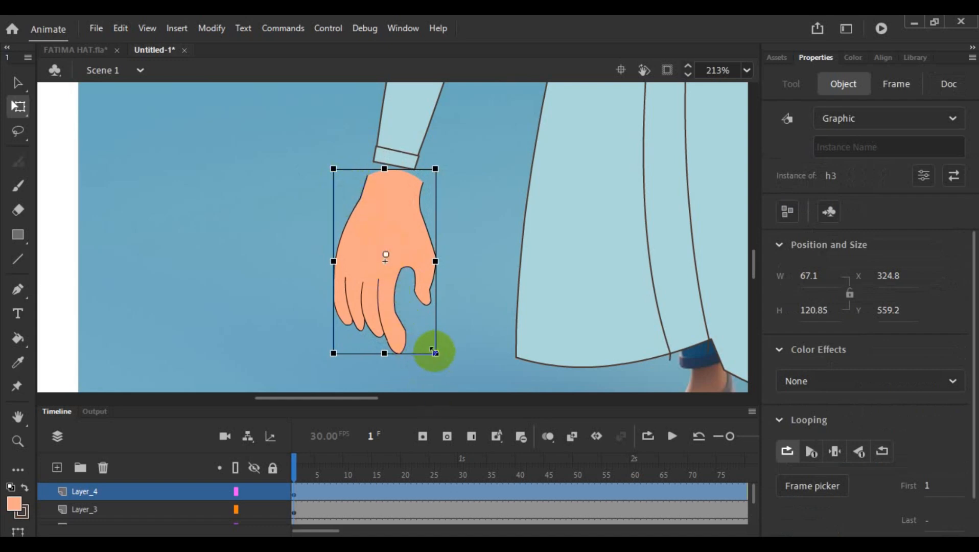
pyautogui.moveTo(436, 353); pyautogui.dragTo(417, 313)
pyautogui.moveTo(379, 275); pyautogui.dragTo(381, 230)
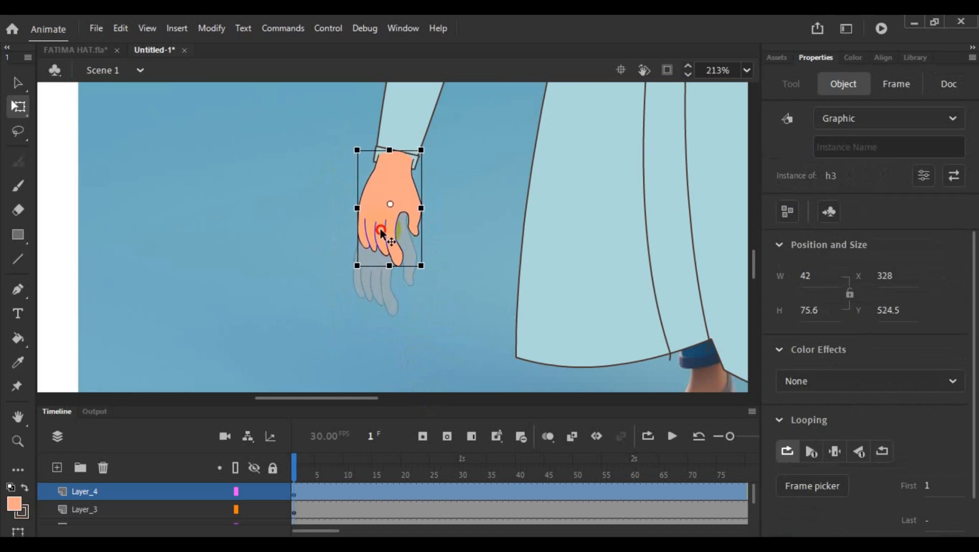
pyautogui.click(448, 232)
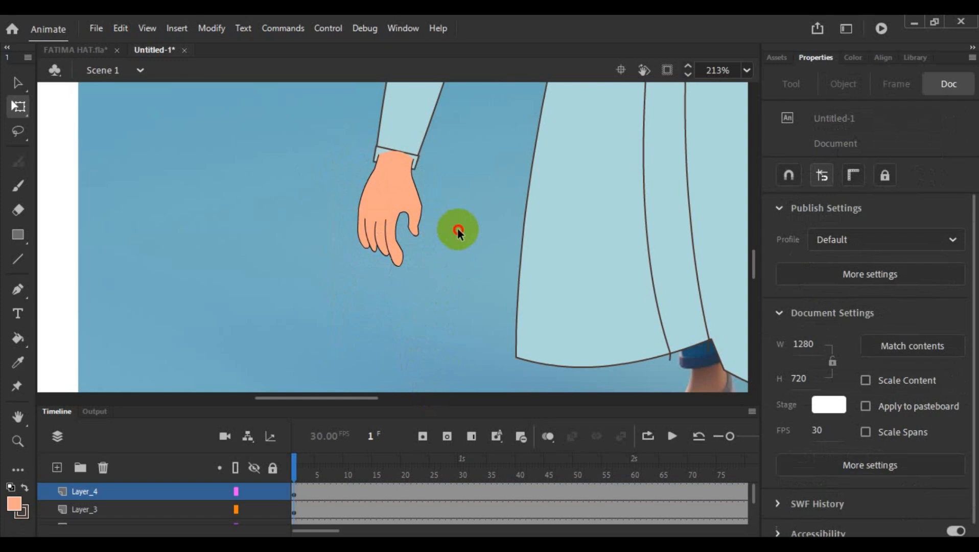
pyautogui.scroll(-5, 457, 228)
pyautogui.scroll(3, 464, 199)
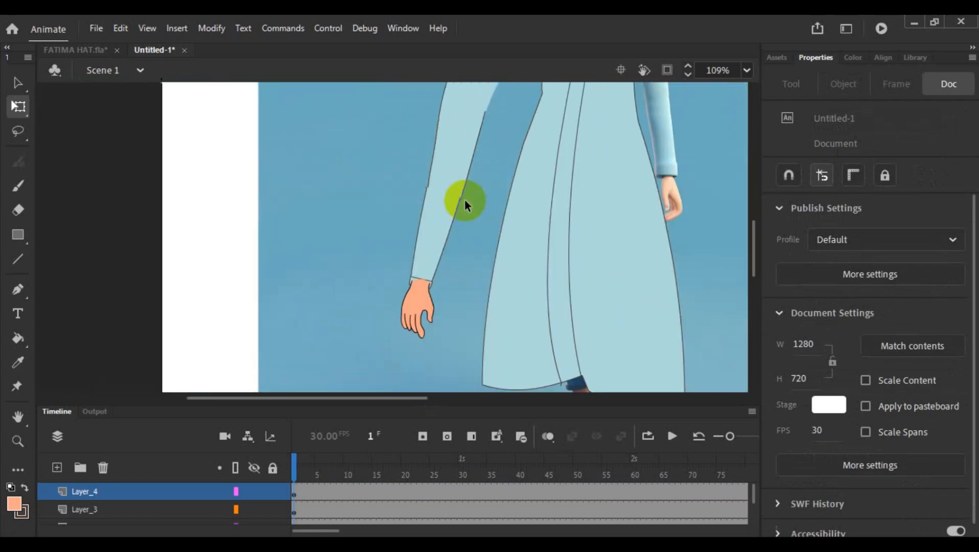
pyautogui.click(423, 229)
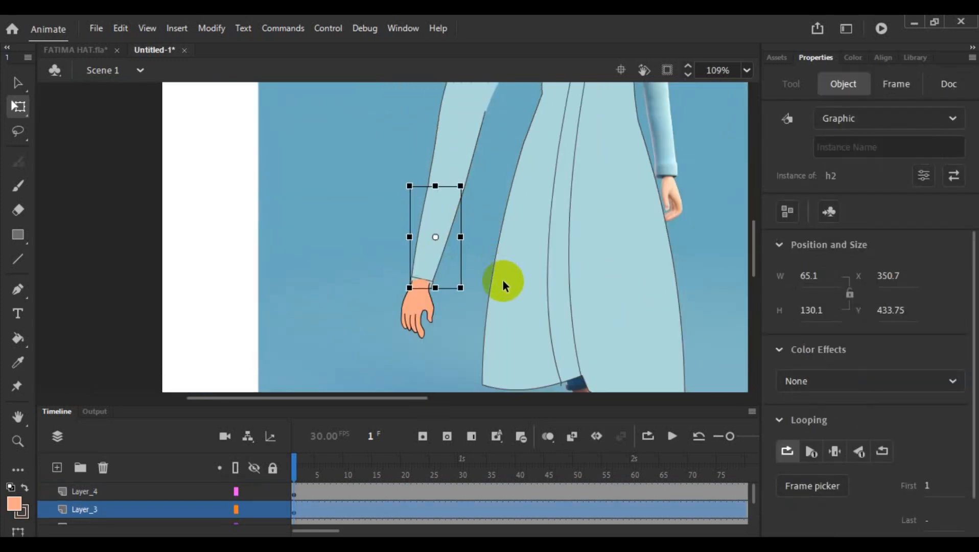
pyautogui.click(483, 180)
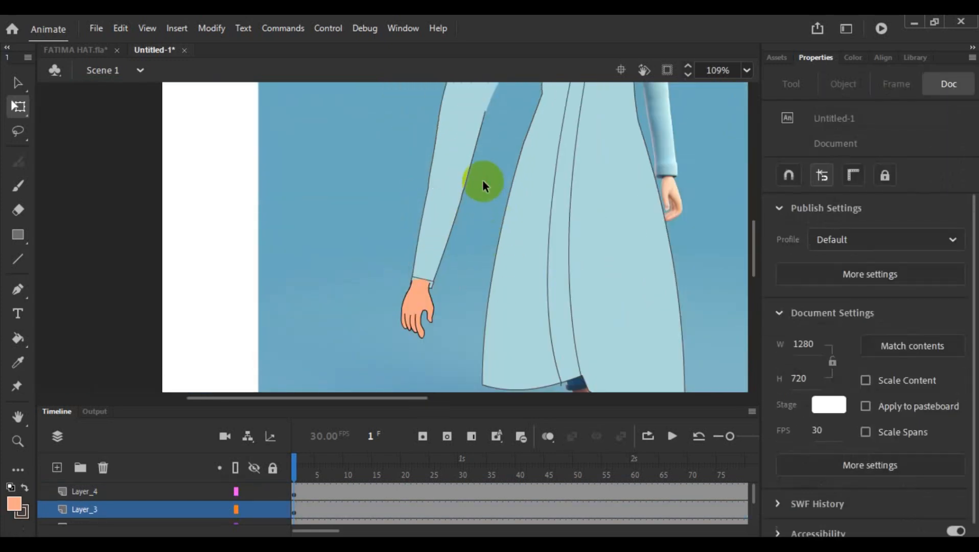
pyautogui.click(436, 231)
pyautogui.click(491, 220)
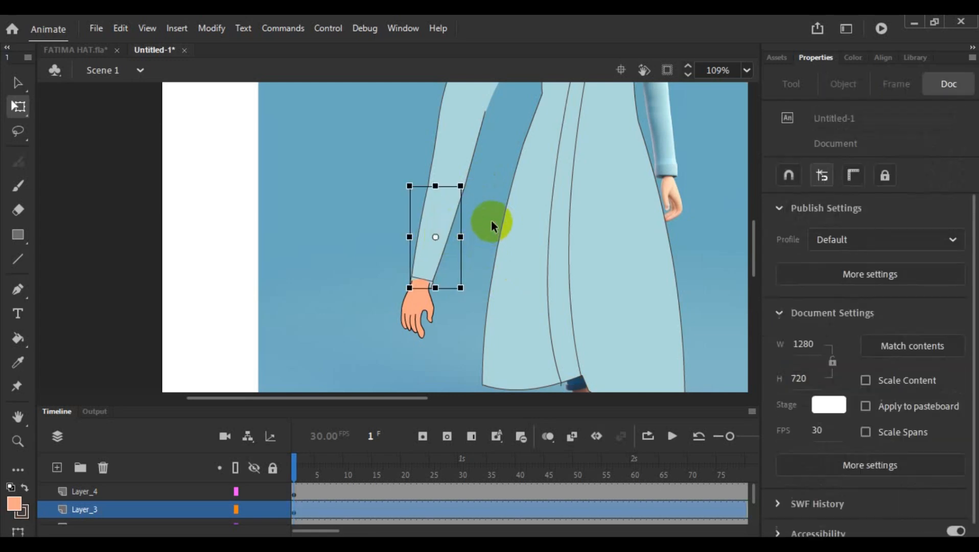
# - Move the h2 forearm sleeve up and slightly right to about X 352.2, Y 429.25, against the upper sleeve's lower end
pyautogui.click(443, 225)
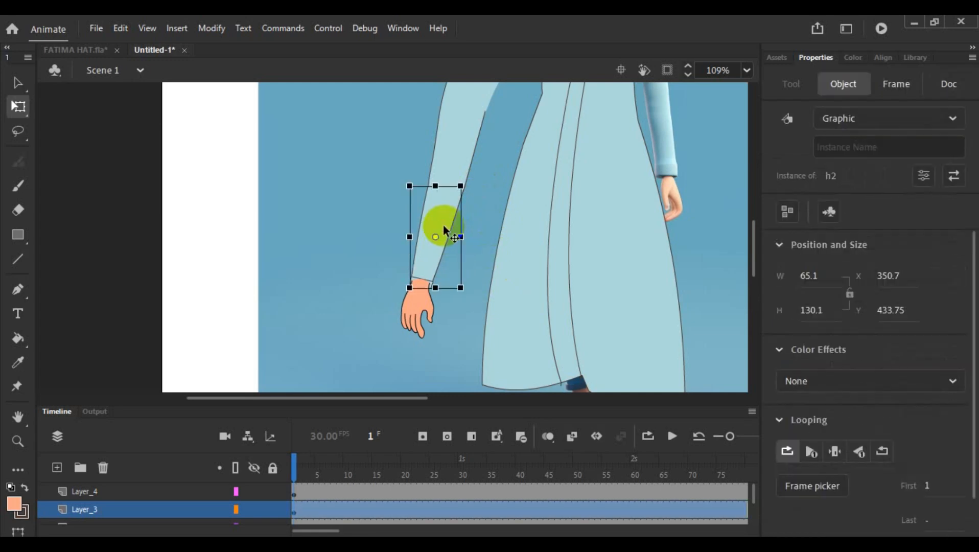
pyautogui.scroll(5, 443, 225)
pyautogui.scroll(3, 565, 187)
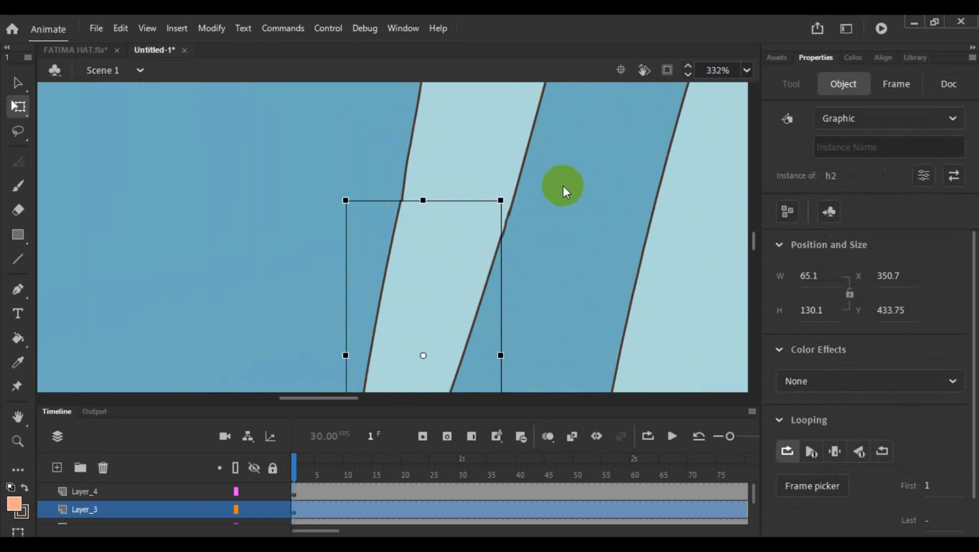
pyautogui.click(570, 226)
pyautogui.click(461, 279)
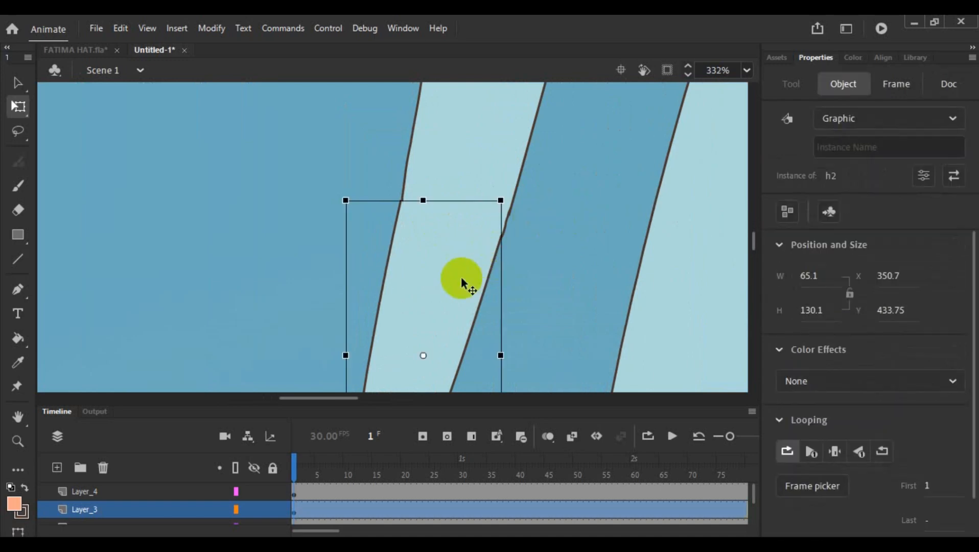
pyautogui.moveTo(449, 284); pyautogui.dragTo(451, 274)
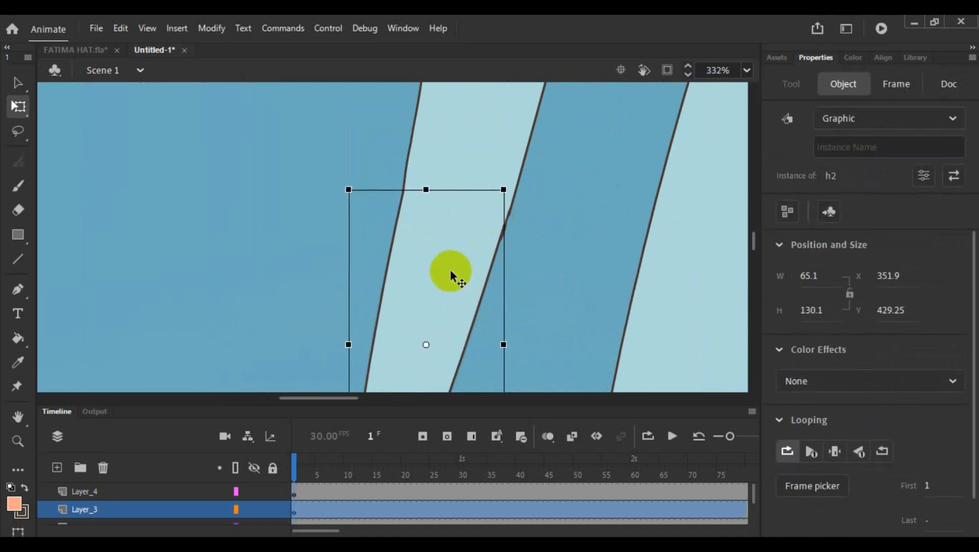
pyautogui.press('Right')
pyautogui.press('Right')
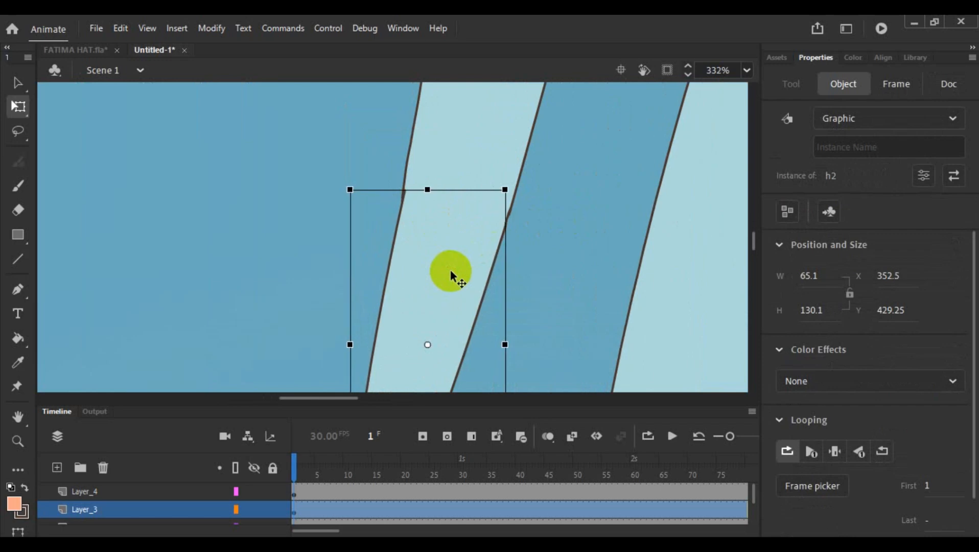
pyautogui.press('Left')
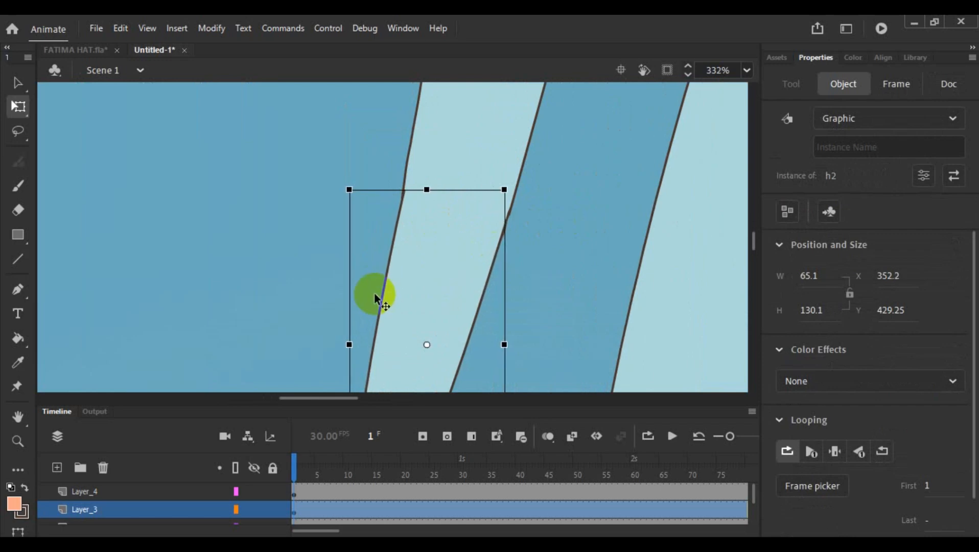
# - Display Layer_2 and Layer_3 as outlines to expose the joint between the upper sleeve and forearm sleeve
pyautogui.scroll(-1, 195, 488)
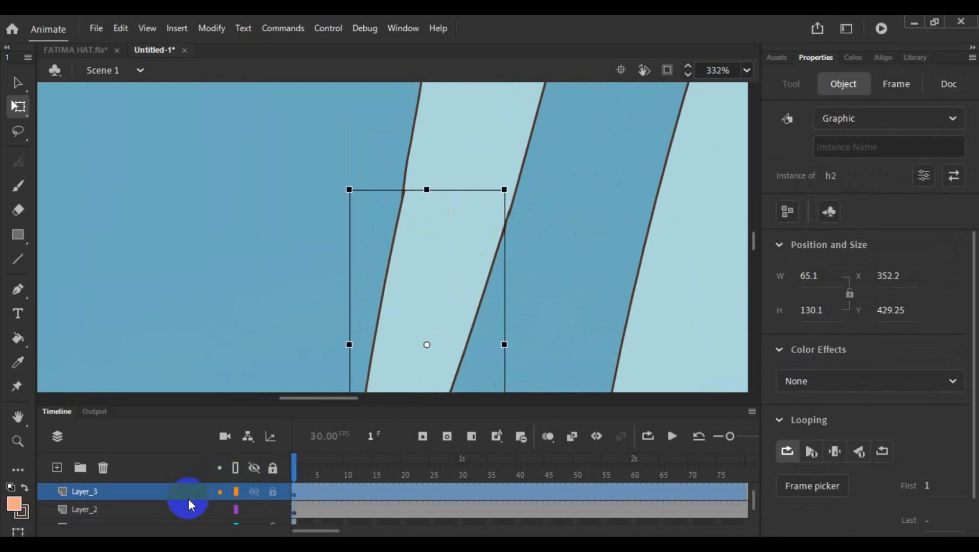
pyautogui.click(235, 509)
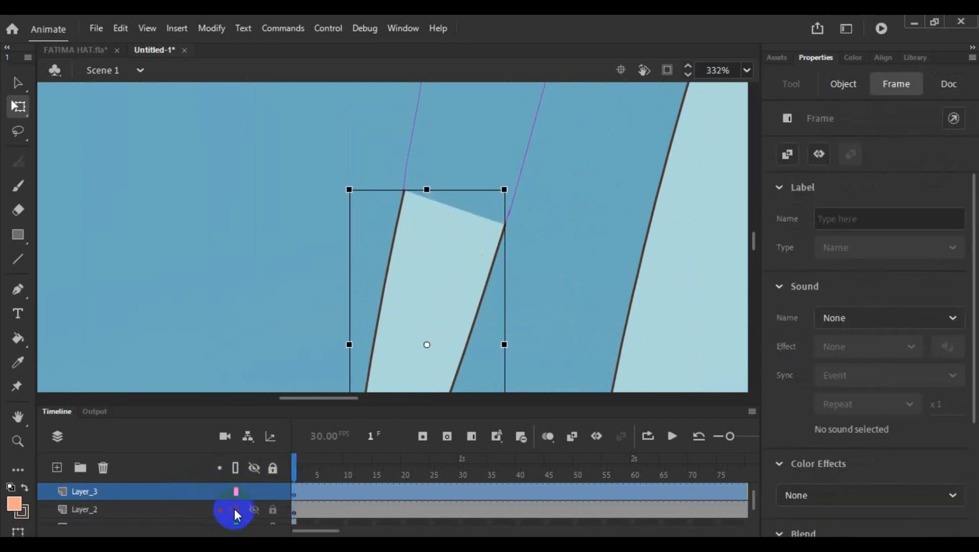
pyautogui.click(543, 257)
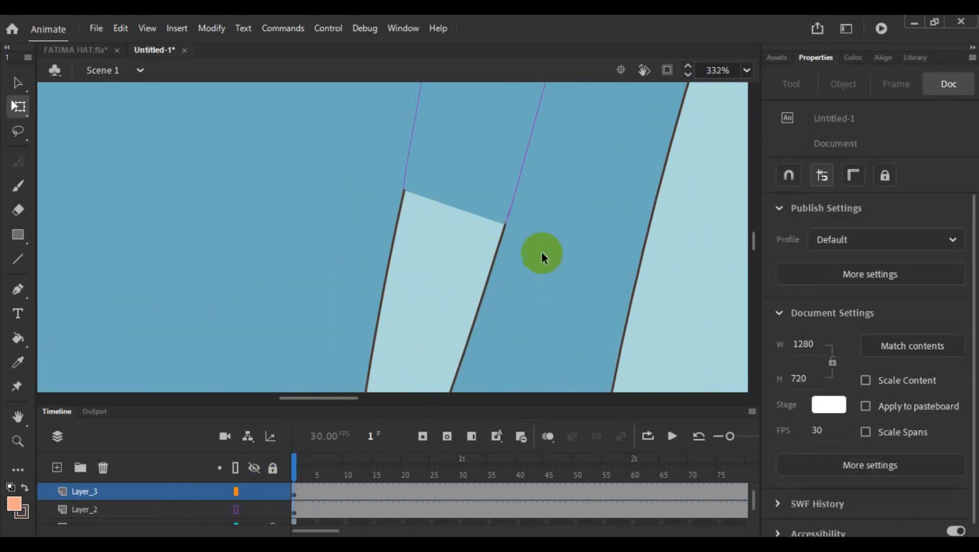
pyautogui.click(235, 492)
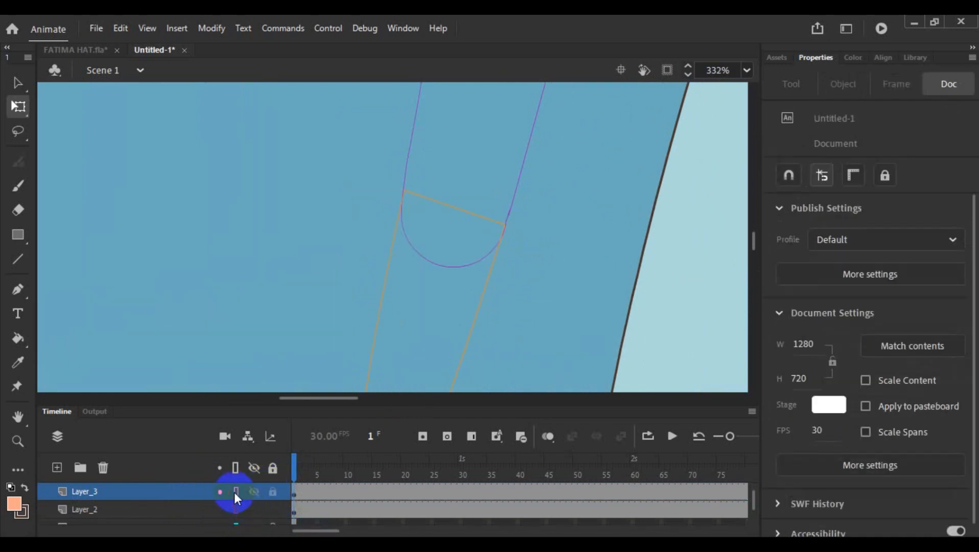
# - Nudge the h2 forearm sleeve down and left to X 351.3, Y 433.15, aligning its upper corners with the upper sleeve's outline
pyautogui.click(467, 337)
pyautogui.press('Down')
pyautogui.press('Down')
pyautogui.press('Down')
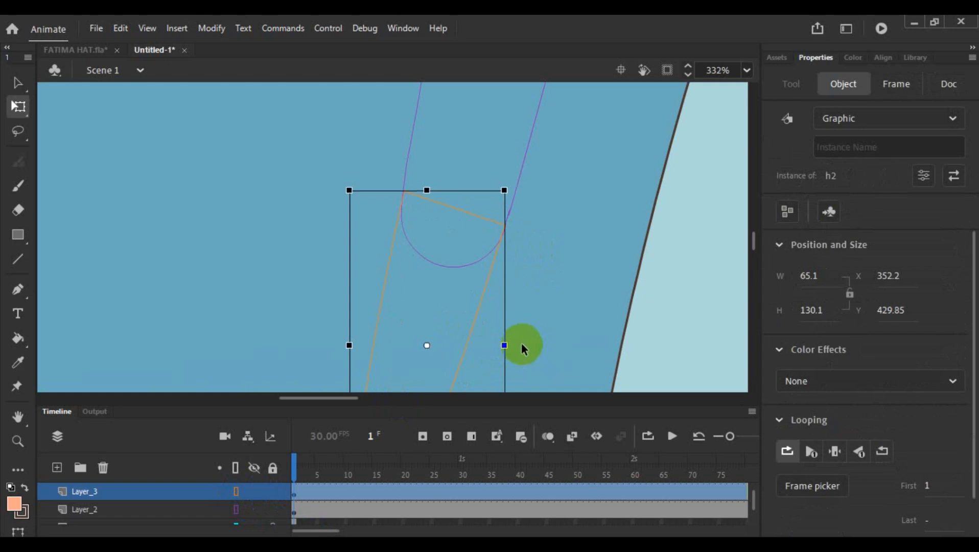
pyautogui.press('Left')
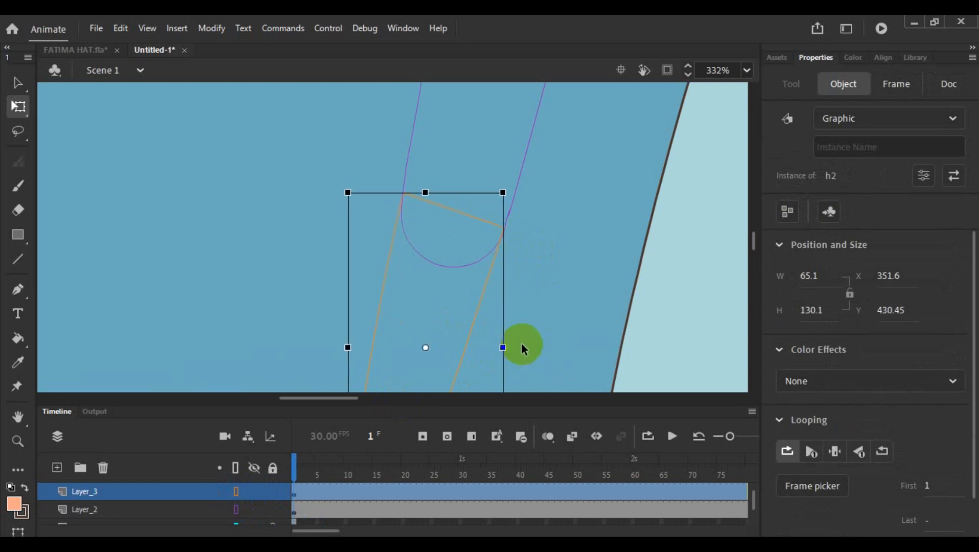
pyautogui.press('Down')
pyautogui.press('Down')
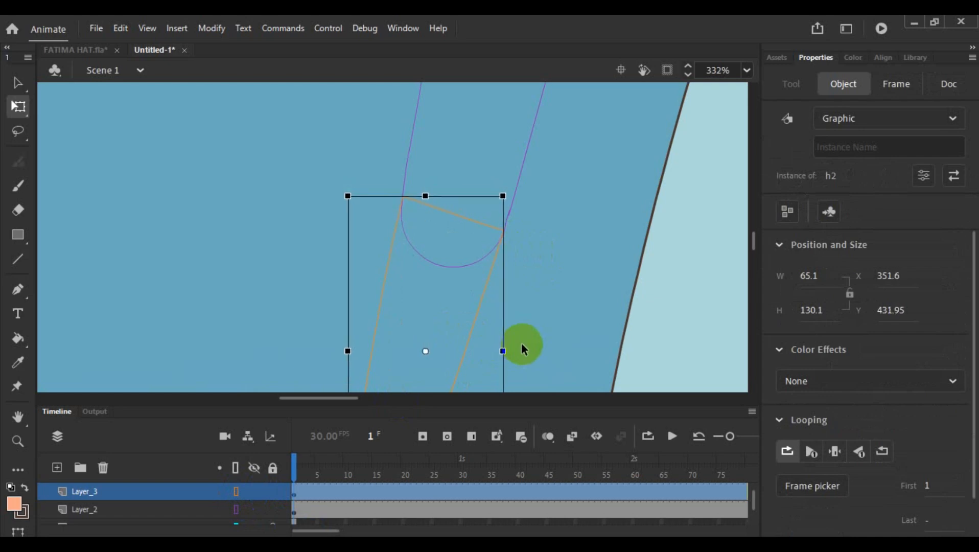
pyautogui.press('Down')
pyautogui.press('Down')
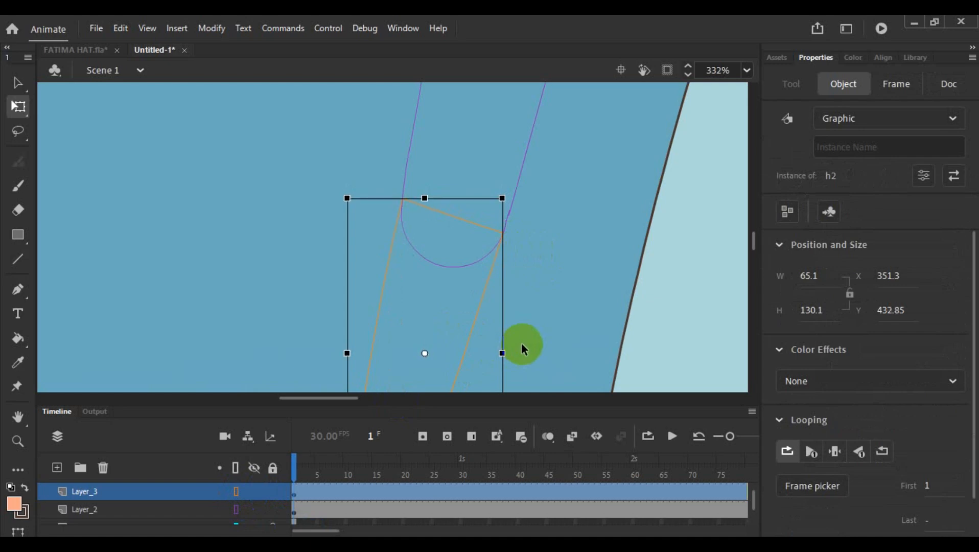
pyautogui.press('Down')
pyautogui.click(571, 299)
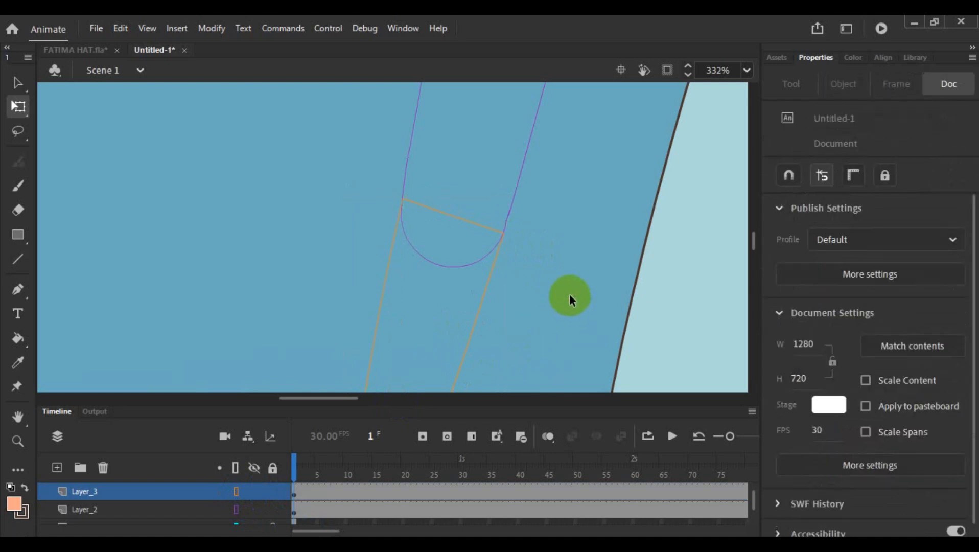
pyautogui.click(492, 281)
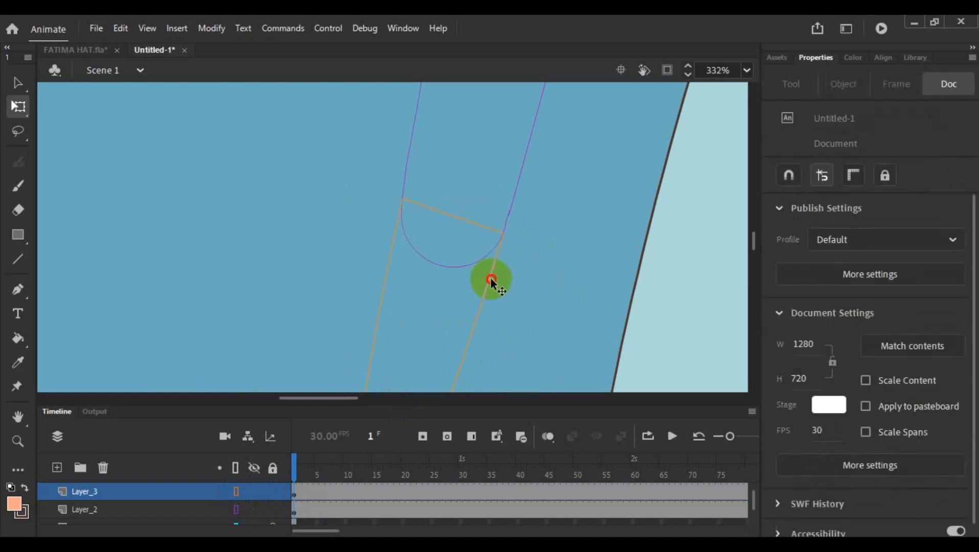
pyautogui.press('Down')
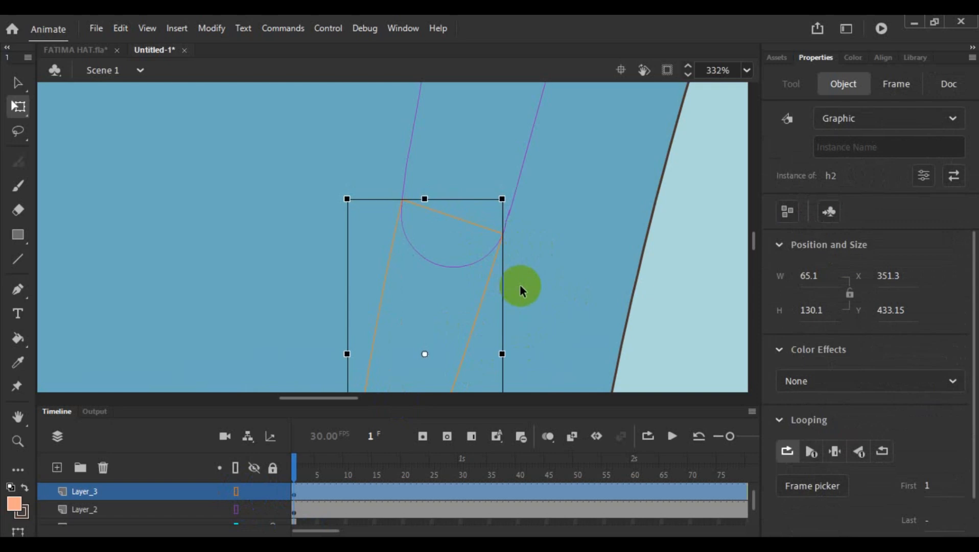
pyautogui.click(556, 255)
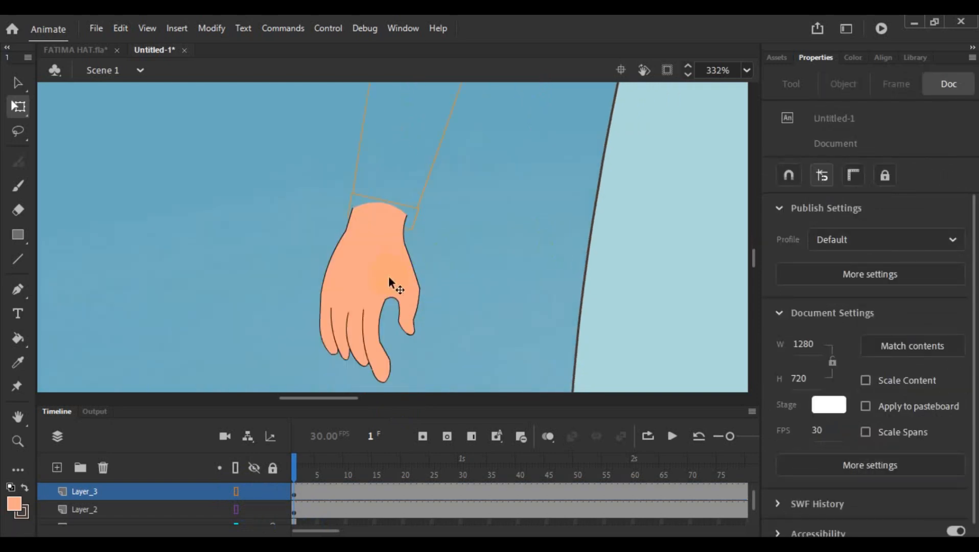
# - Nudge the h3 hand right to X 329.5 to centre its wrist in the sleeve cuff
pyautogui.click(385, 278)
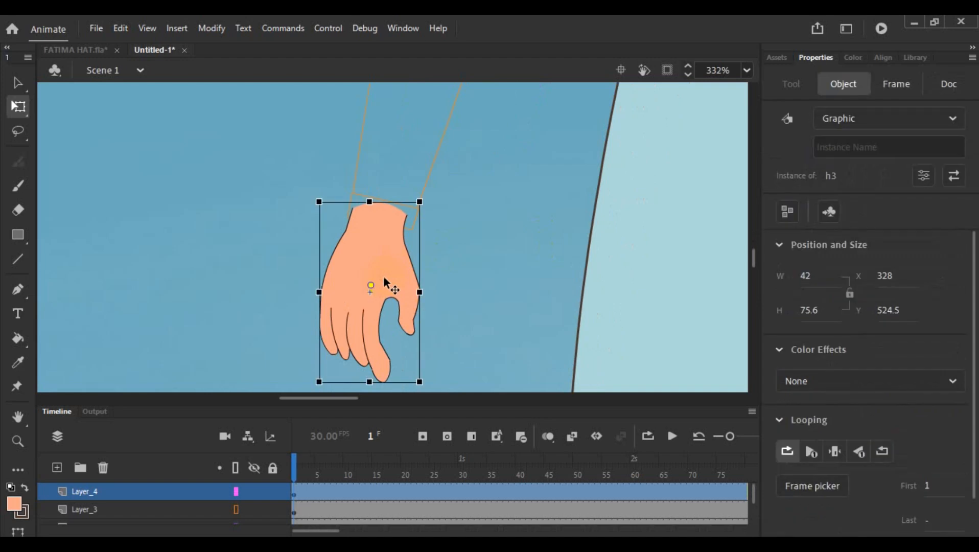
pyautogui.press('Right')
pyautogui.press('Right')
pyautogui.press('Right')
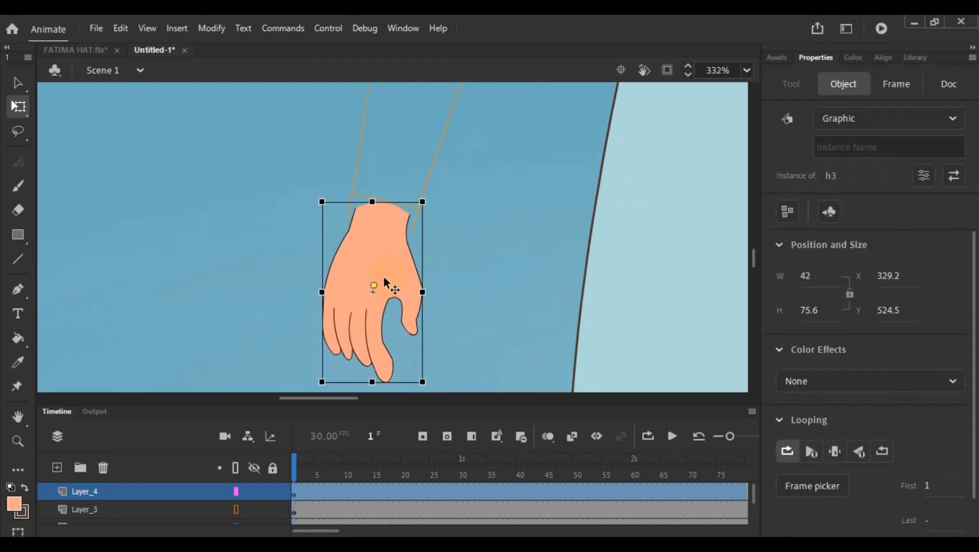
pyautogui.press('Left')
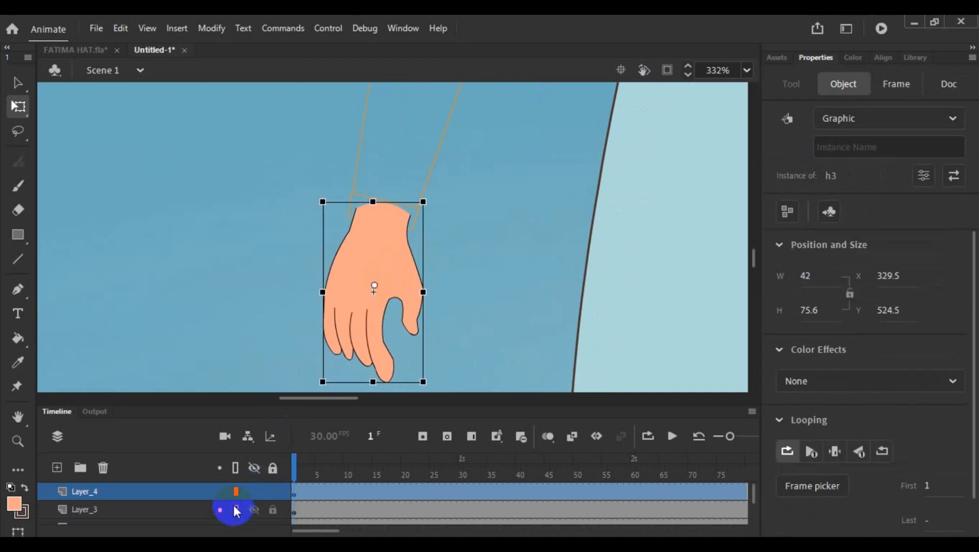
# - Turn off outline display for Layer_3 and Layer_2 so the sleeves are drawn filled, and deselect the hand
pyautogui.click(237, 510)
pyautogui.scroll(-1, 245, 505)
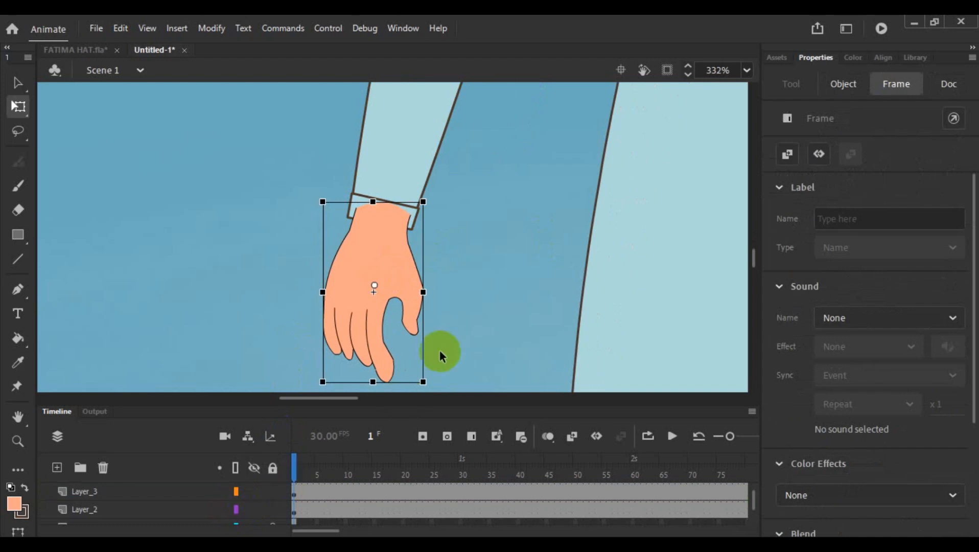
pyautogui.scroll(-3, 479, 210)
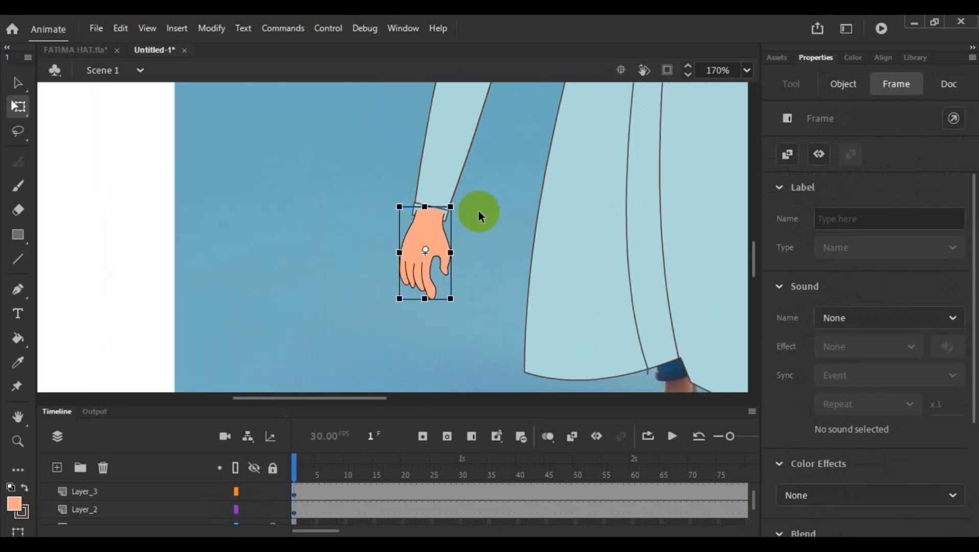
pyautogui.click(337, 248)
pyautogui.scroll(-2, 349, 228)
pyautogui.scroll(-1, 350, 227)
pyautogui.scroll(2, 363, 173)
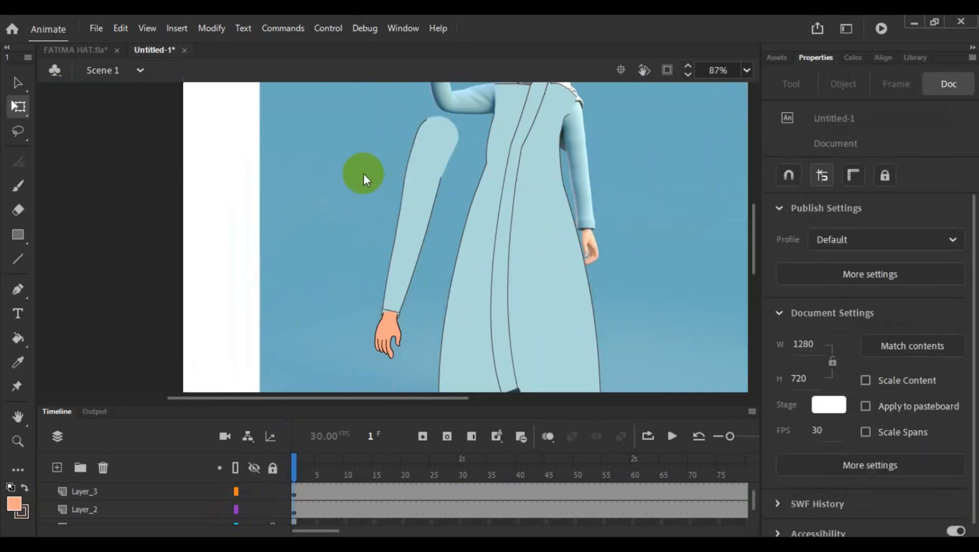
# - Move the h1 upper sleeve's transformation point to its rounded shoulder end
pyautogui.click(428, 161)
pyautogui.click(406, 282)
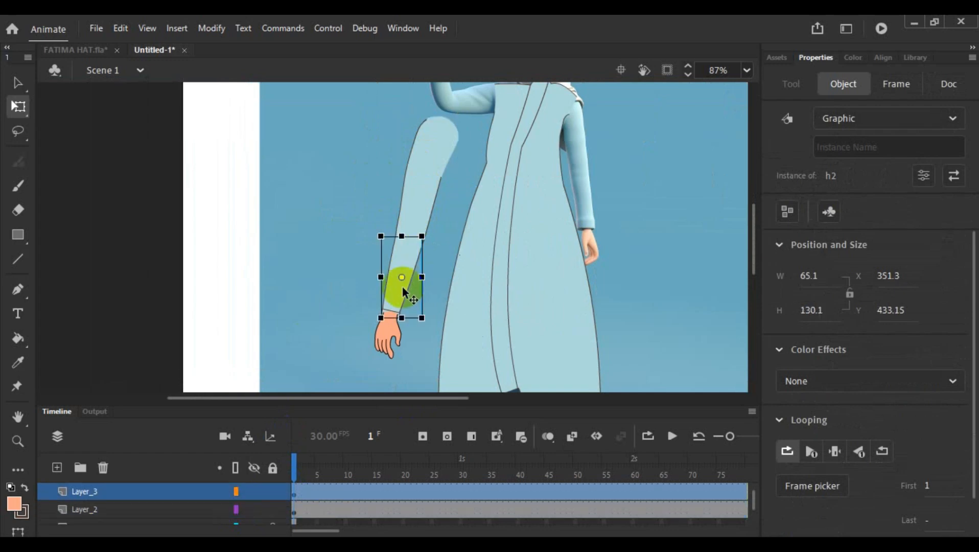
pyautogui.click(393, 332)
pyautogui.click(423, 153)
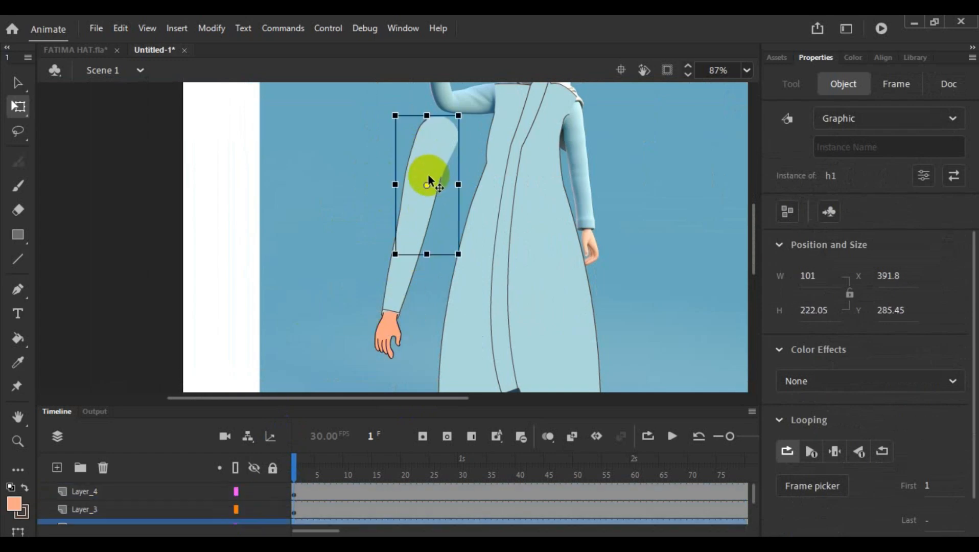
pyautogui.moveTo(429, 184); pyautogui.dragTo(438, 121)
# - Move the h2 forearm's transformation point up to the elbow and the h3 hand's point up to the wrist
pyautogui.click(401, 283)
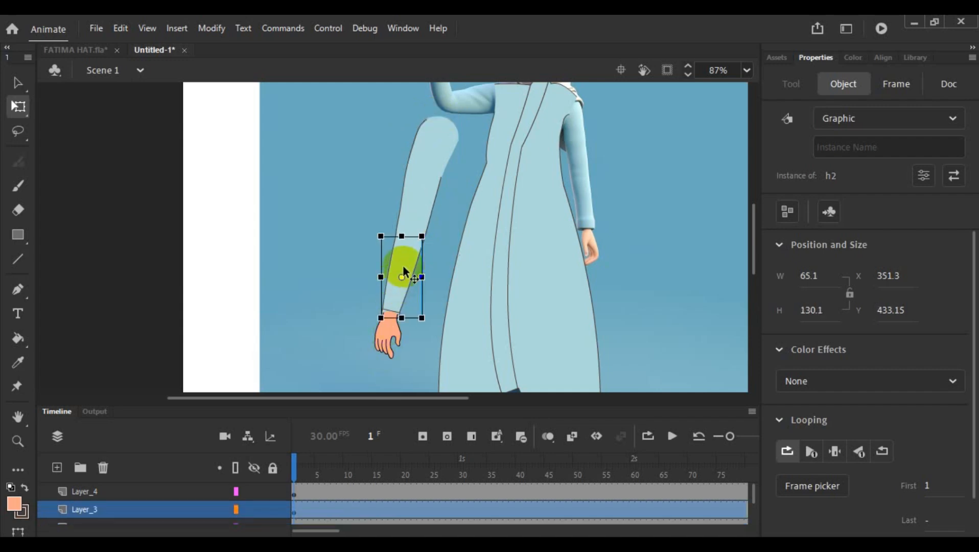
pyautogui.moveTo(401, 277); pyautogui.dragTo(409, 239)
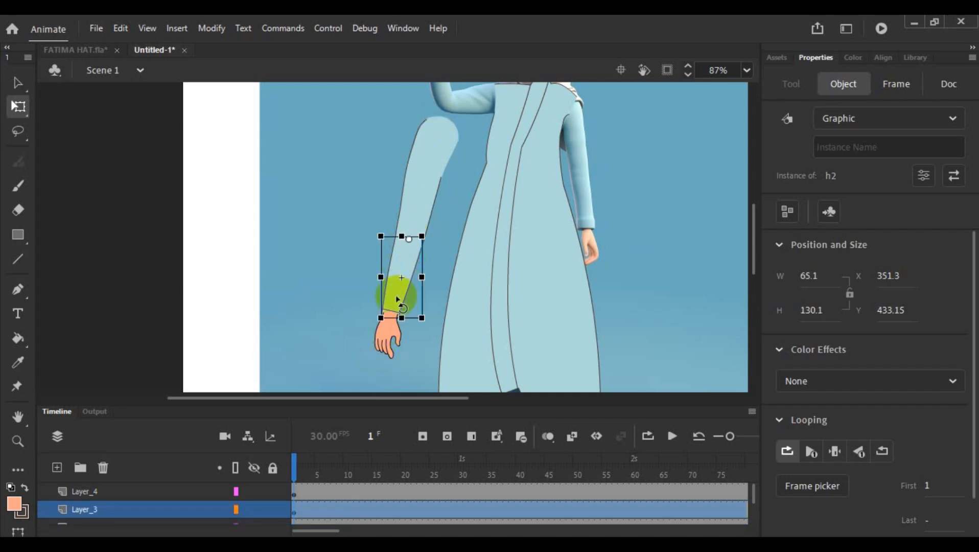
pyautogui.click(387, 347)
pyautogui.moveTo(387, 334); pyautogui.dragTo(391, 314)
pyautogui.click(447, 250)
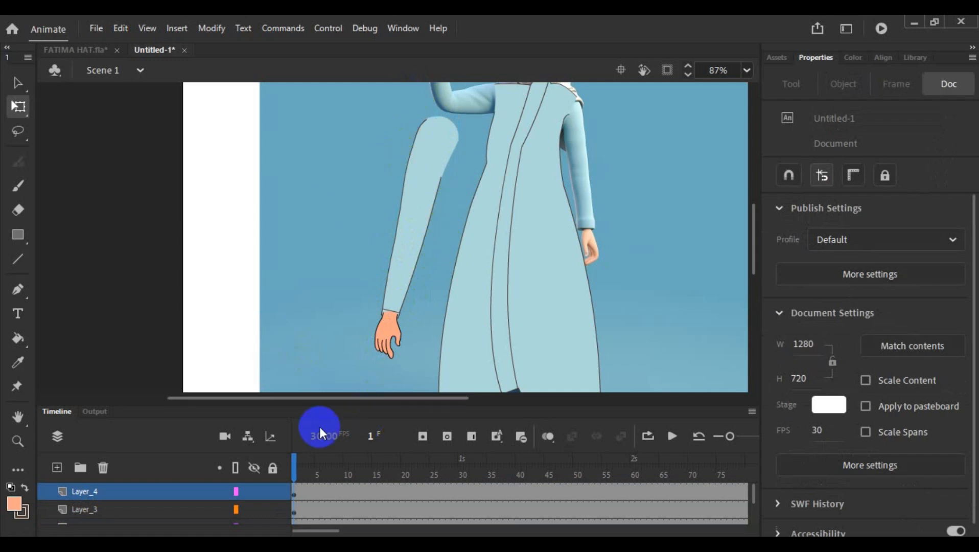
# - Add a new layer above Layer_4 and draw a small square about 28.7 by 28.7 beside the arm
pyautogui.click(57, 468)
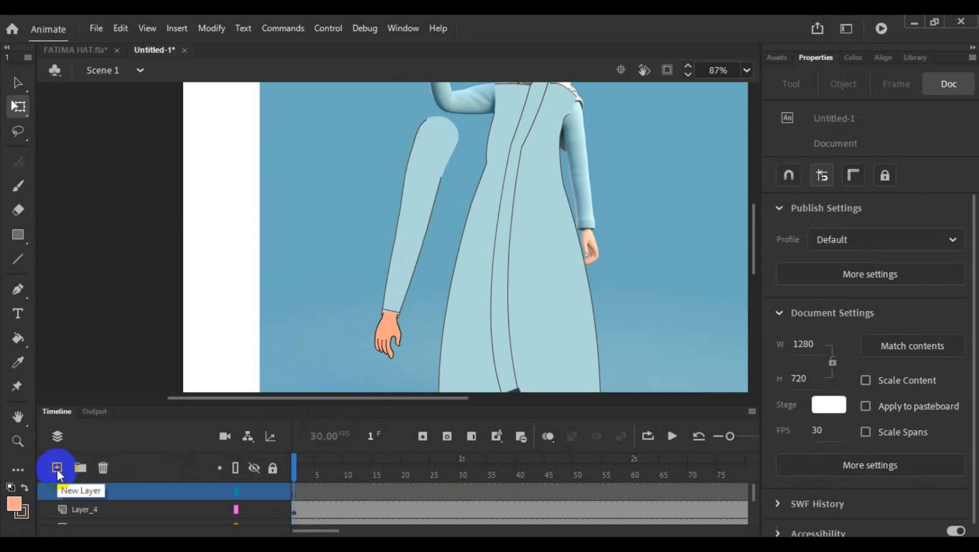
pyautogui.click(171, 490)
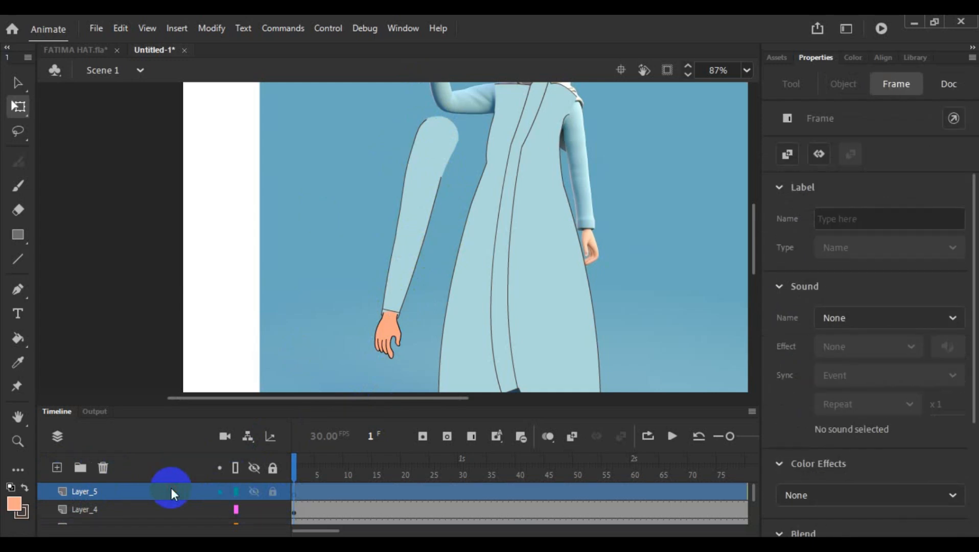
pyautogui.click(17, 234)
pyautogui.moveTo(310, 134); pyautogui.dragTo(328, 151)
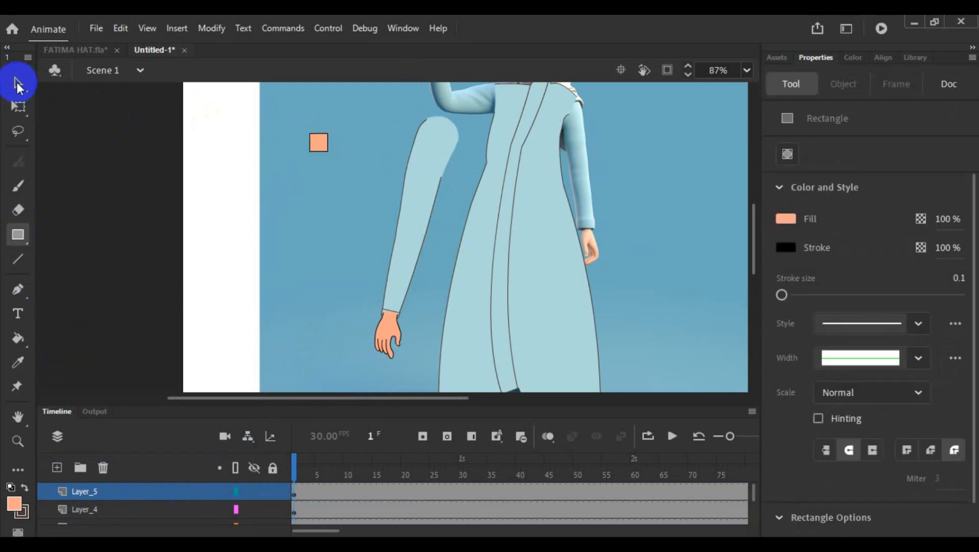
# - Convert the small square, including its outline, to a Graphic symbol named dh
pyautogui.click(18, 82)
pyautogui.moveTo(295, 117); pyautogui.dragTo(340, 171)
pyautogui.rightClick(321, 148)
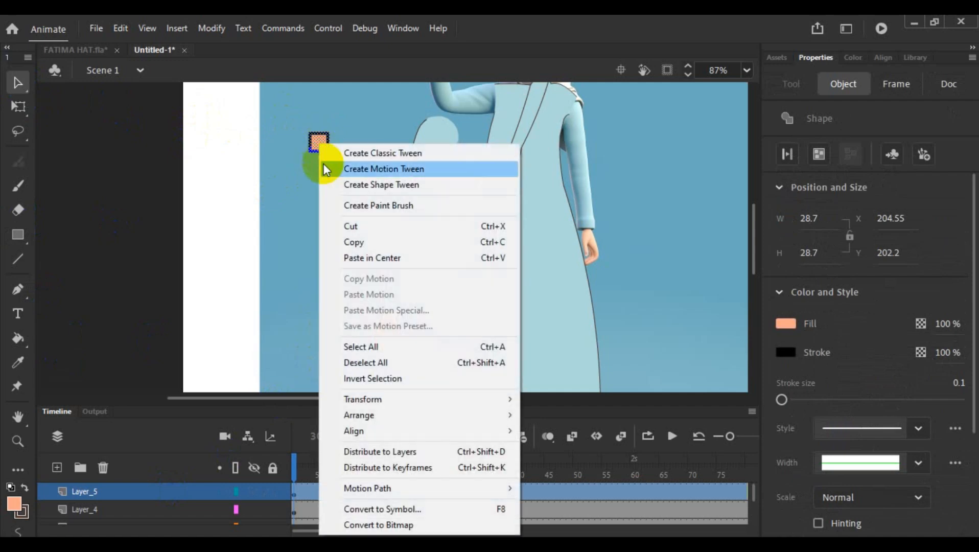
pyautogui.click(403, 509)
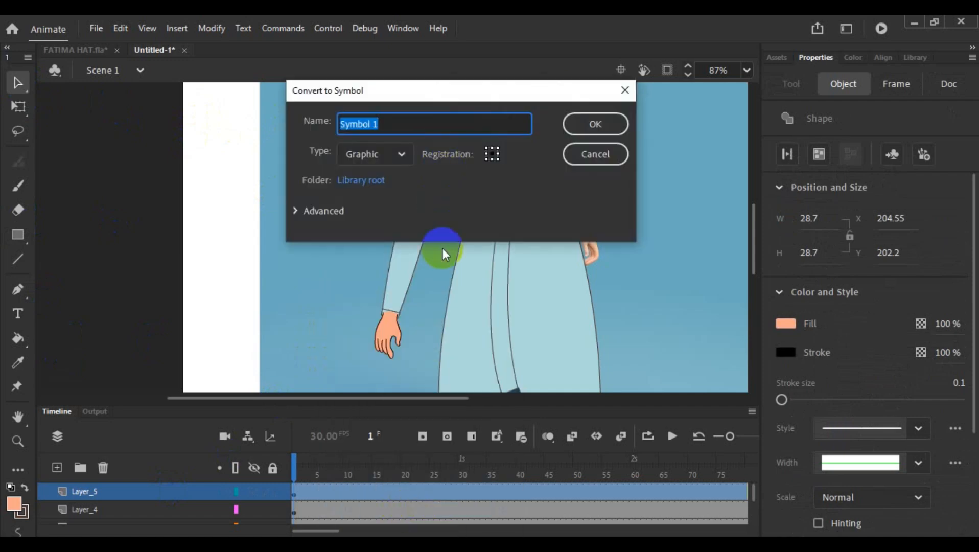
pyautogui.write('dh')
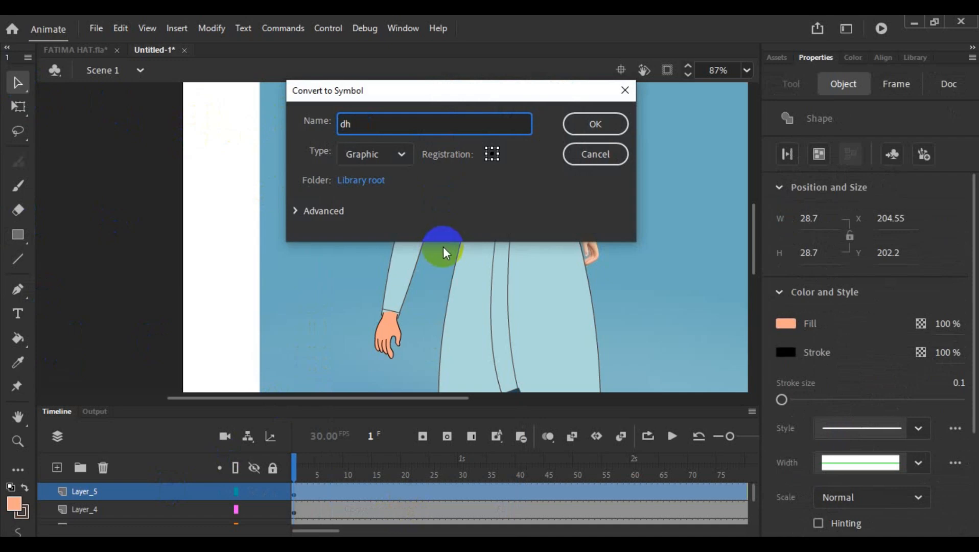
pyautogui.click(593, 124)
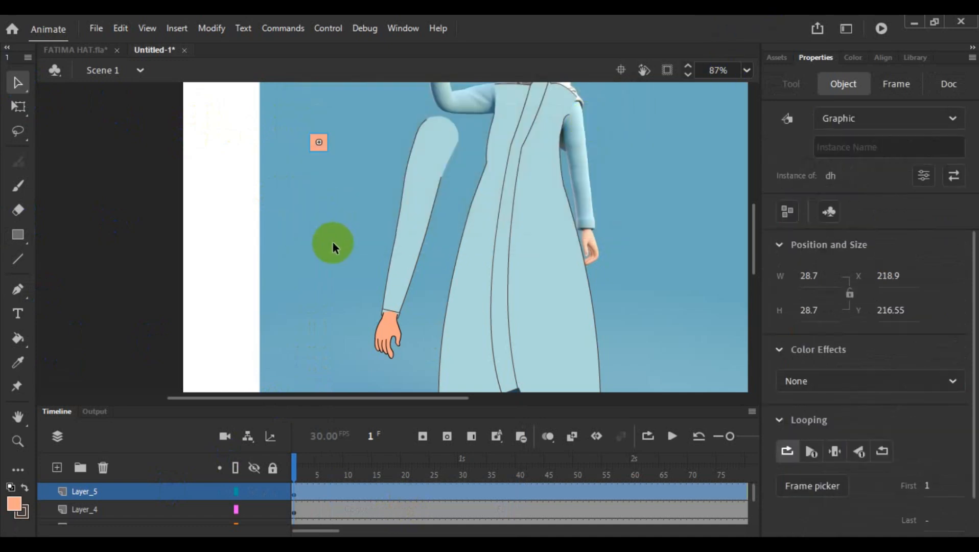
pyautogui.click(333, 248)
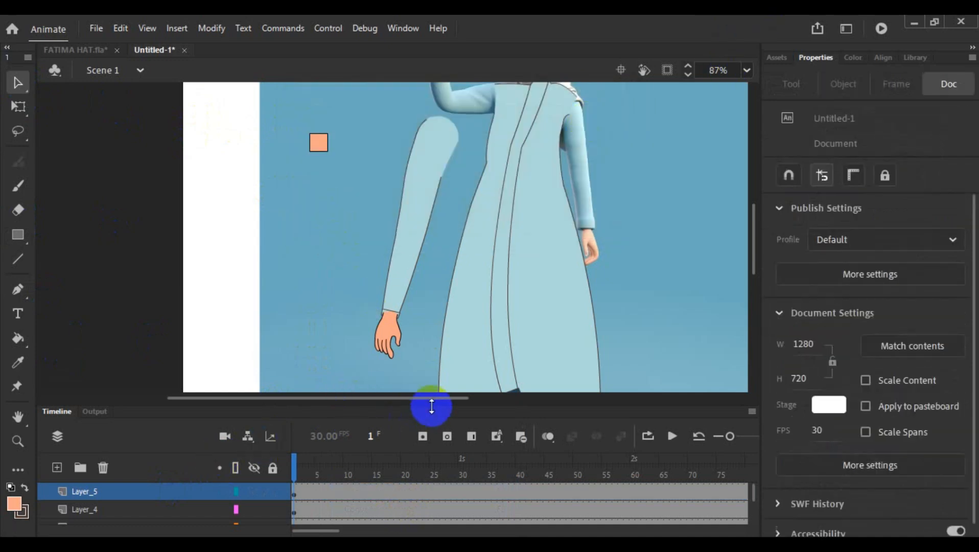
# - Enlarge the timeline and cut the arm layers Layer_2, Layer_3 and Layer_4 from Scene 1
pyautogui.moveTo(432, 407); pyautogui.dragTo(431, 274)
pyautogui.click(131, 378)
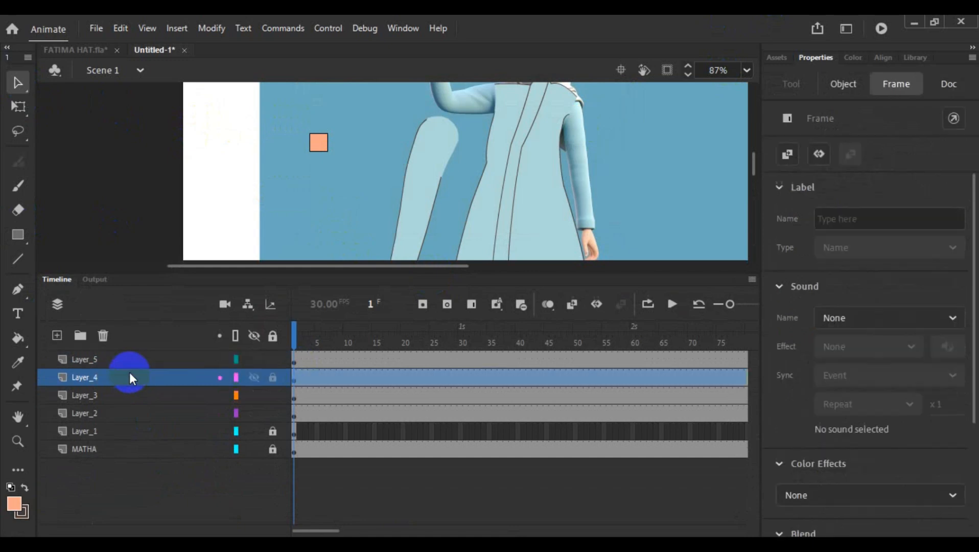
pyautogui.scroll(-3, 490, 183)
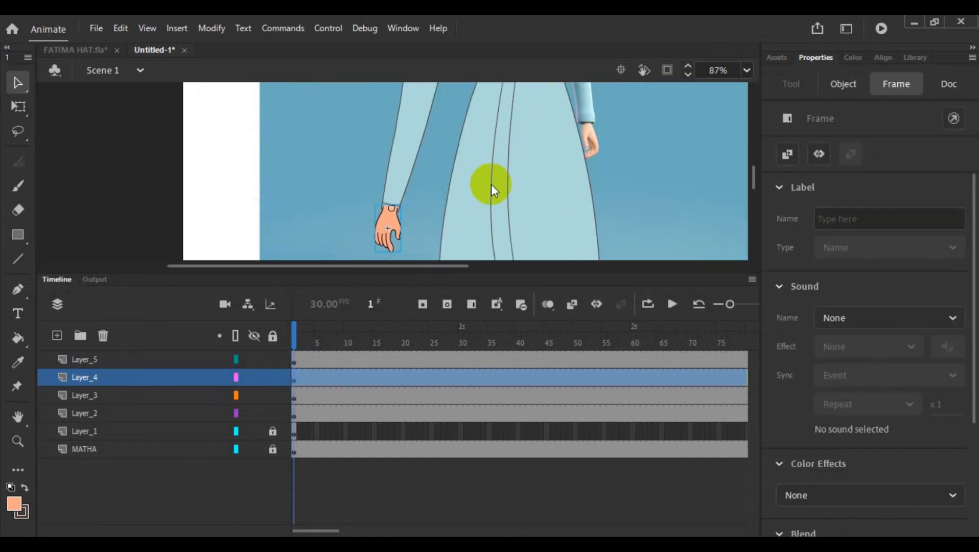
pyautogui.click(113, 392)
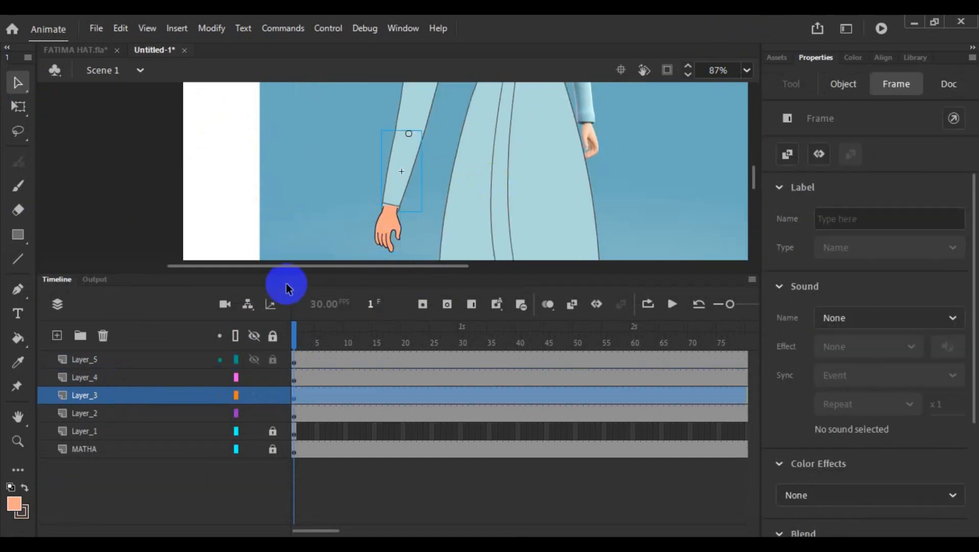
pyautogui.click(117, 410)
pyautogui.scroll(2, 466, 152)
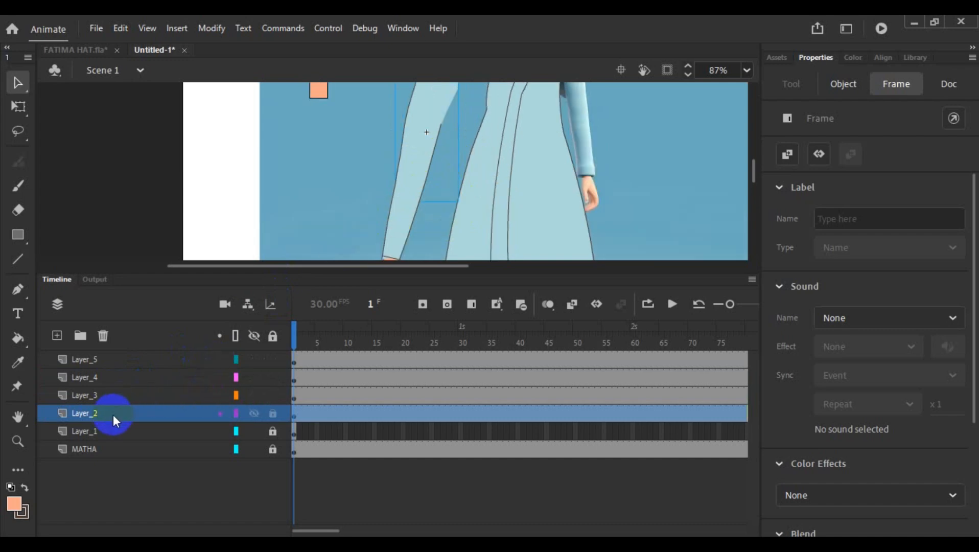
pyautogui.keyDown('shift'); pyautogui.click(108, 393); pyautogui.keyUp('shift')
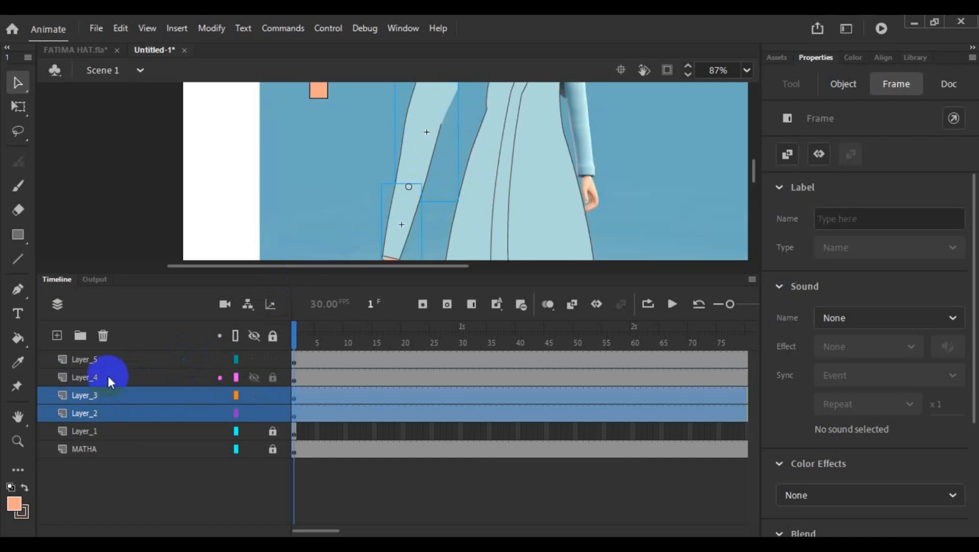
pyautogui.keyDown('shift'); pyautogui.click(108, 378); pyautogui.keyUp('shift')
pyautogui.rightClick(108, 381)
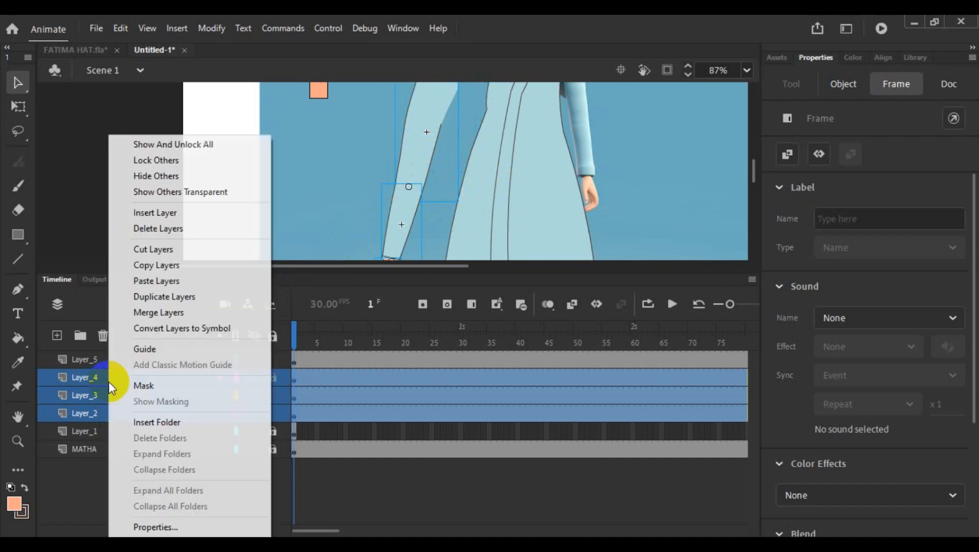
pyautogui.click(167, 247)
pyautogui.scroll(-3, 282, 194)
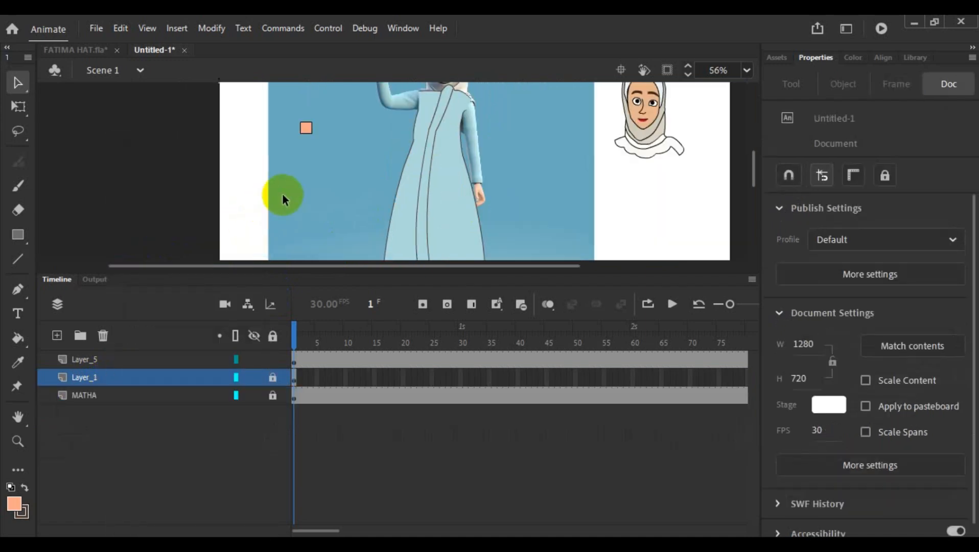
# - Open the dh symbol for editing and paste the cut arm layers into its timeline
pyautogui.doubleClick(307, 128)
pyautogui.click(191, 416)
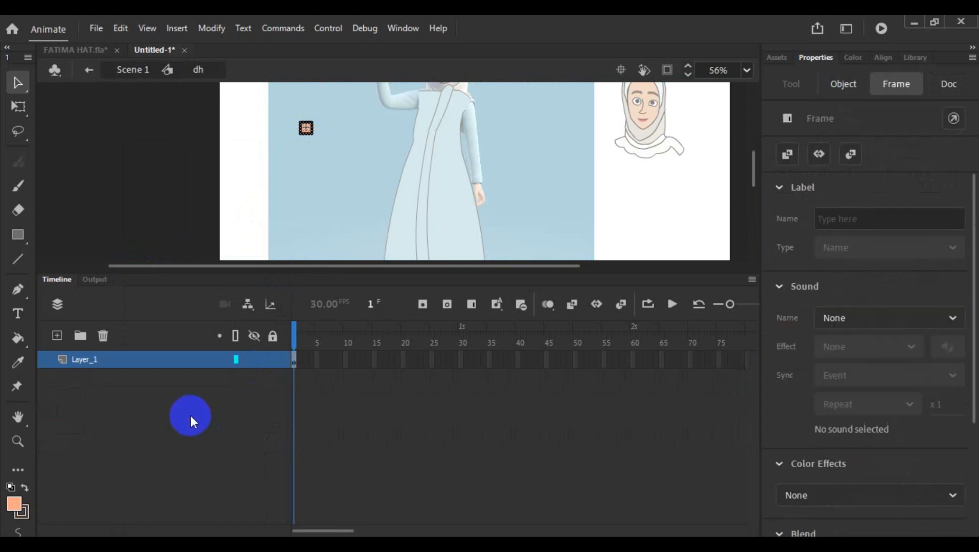
pyautogui.rightClick(150, 363)
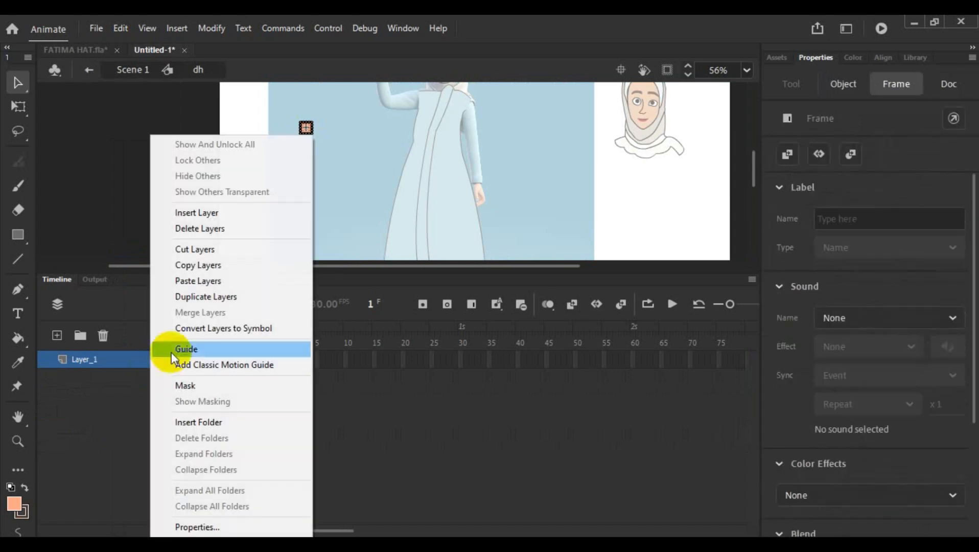
pyautogui.click(203, 280)
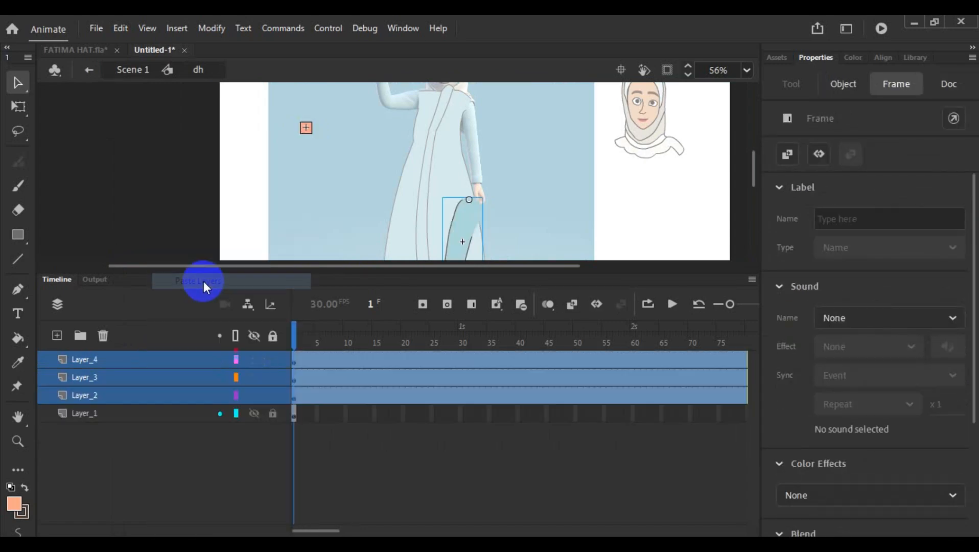
# - Delete Layer_1 with the placeholder square inside the dh symbol and return to Scene 1
pyautogui.click(119, 415)
pyautogui.click(103, 336)
pyautogui.scroll(-4, 371, 181)
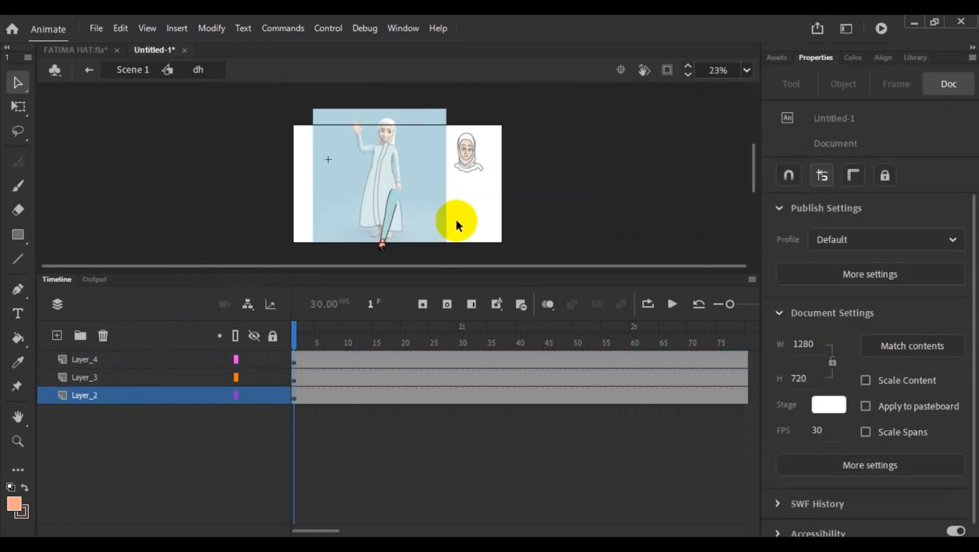
pyautogui.click(390, 217)
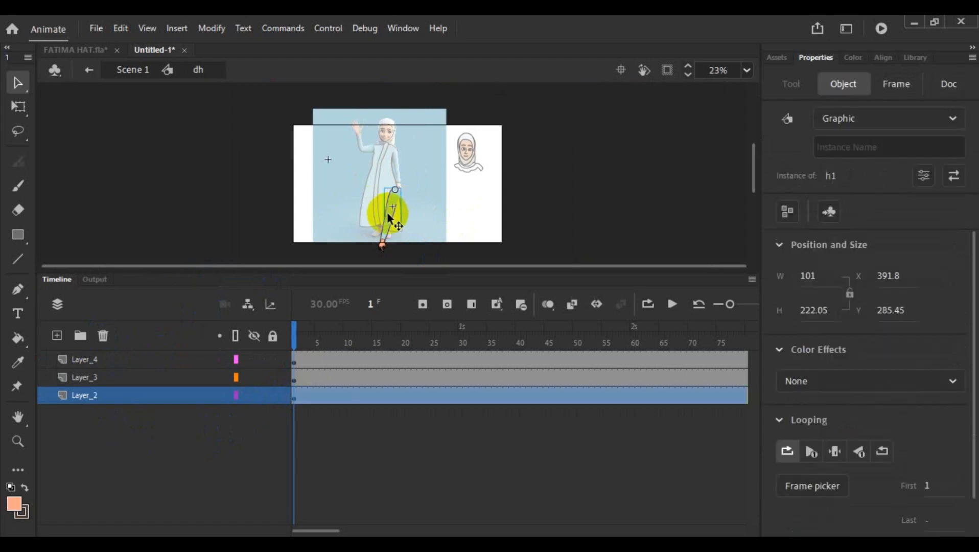
pyautogui.doubleClick(264, 207)
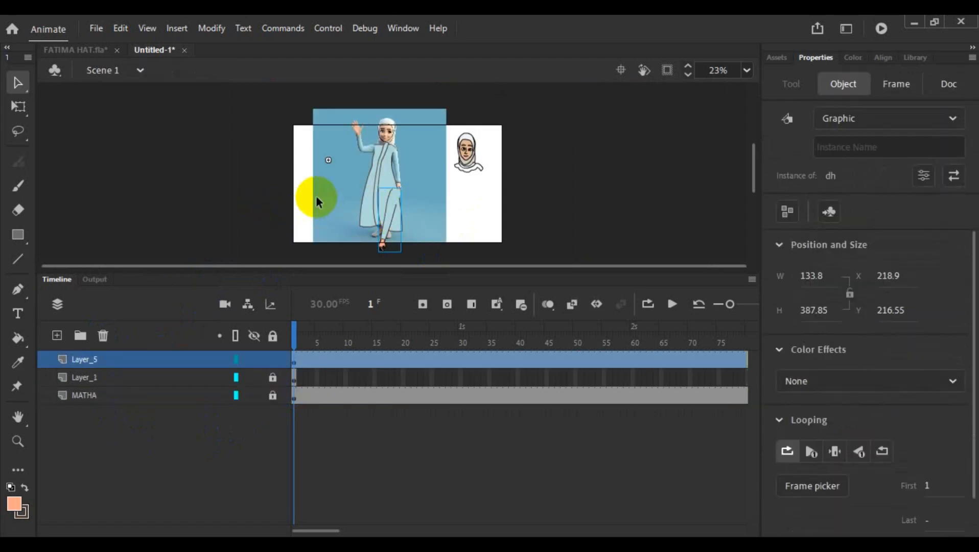
# - Rename Layer_5, which holds the complete arm symbol, as dh
pyautogui.doubleClick(79, 359)
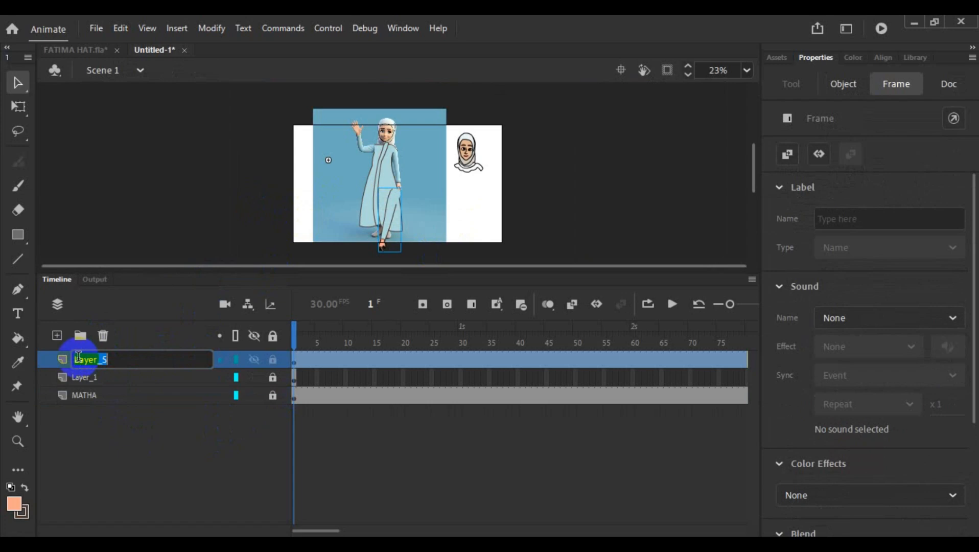
pyautogui.write('dh')
pyautogui.click(306, 216)
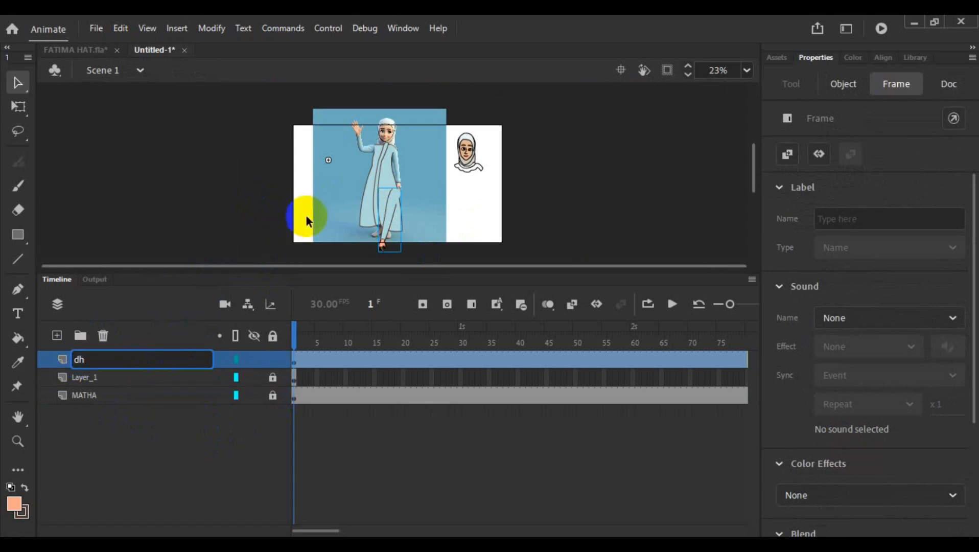
# - Unlock Layer_1, which holds the dress shape, and rename it as body
pyautogui.click(273, 377)
pyautogui.doubleClick(94, 377)
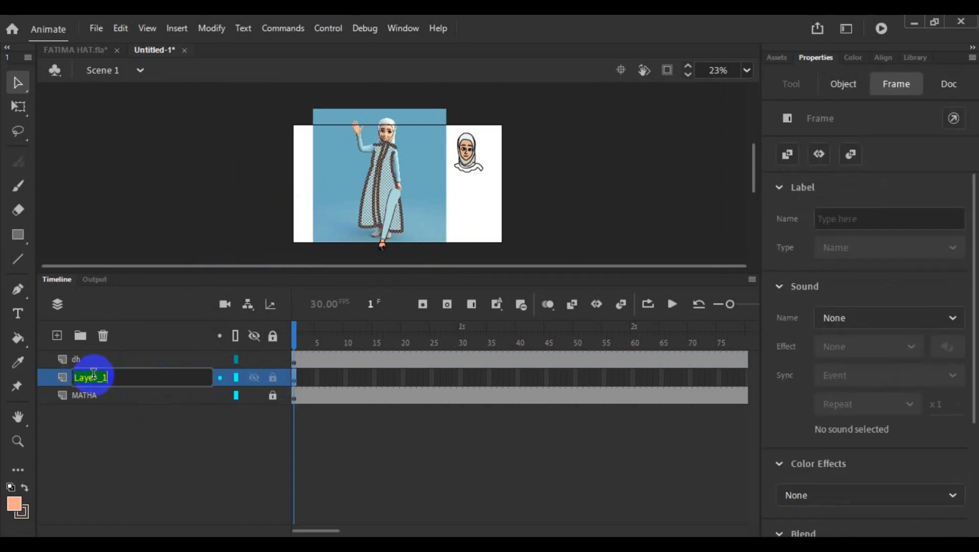
pyautogui.write('body')
pyautogui.click(306, 218)
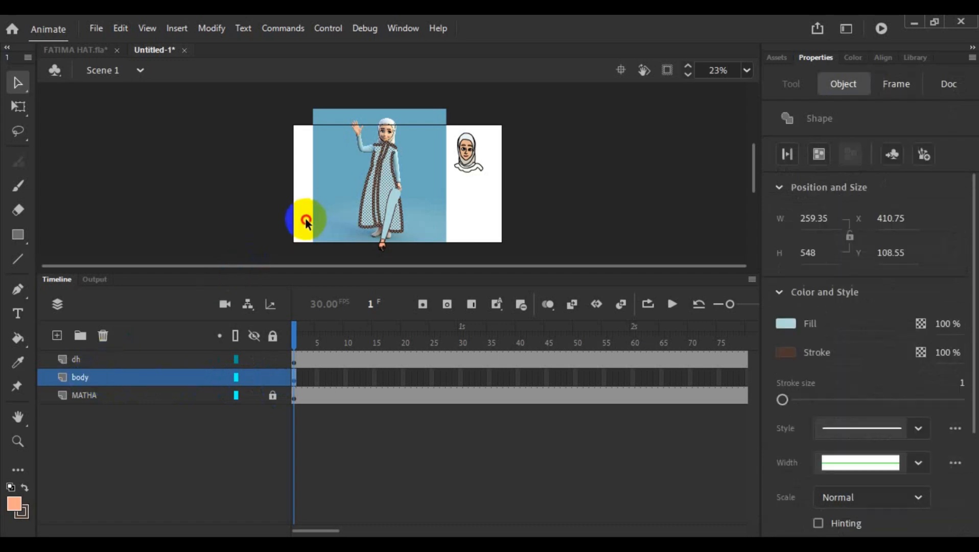
# - Convert the dress shape on the body layer into a graphic symbol named body
pyautogui.click(157, 376)
pyautogui.rightClick(377, 209)
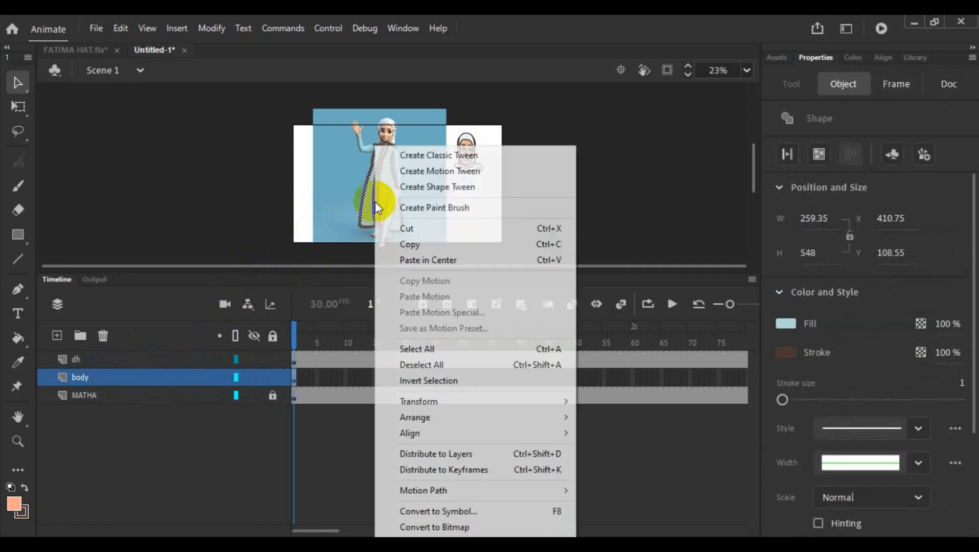
pyautogui.click(500, 510)
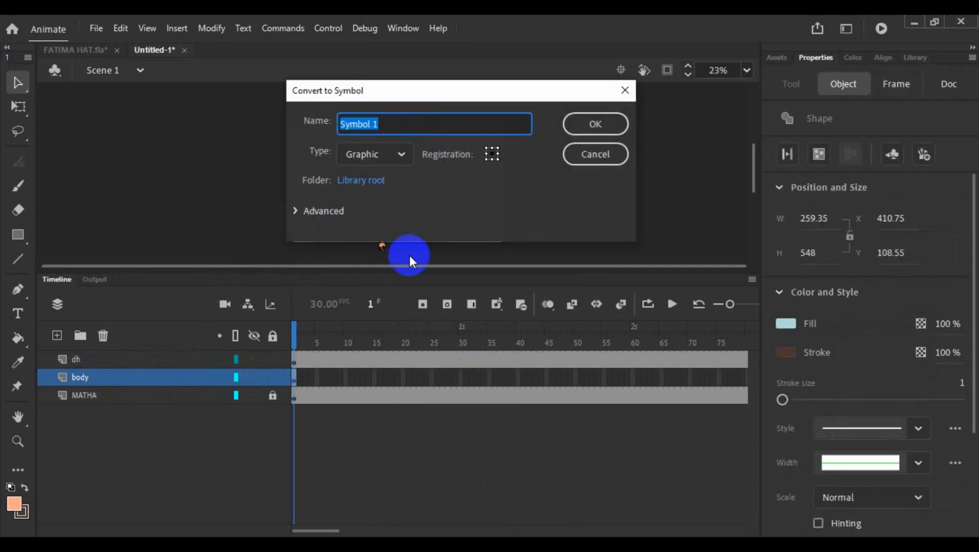
pyautogui.write('body')
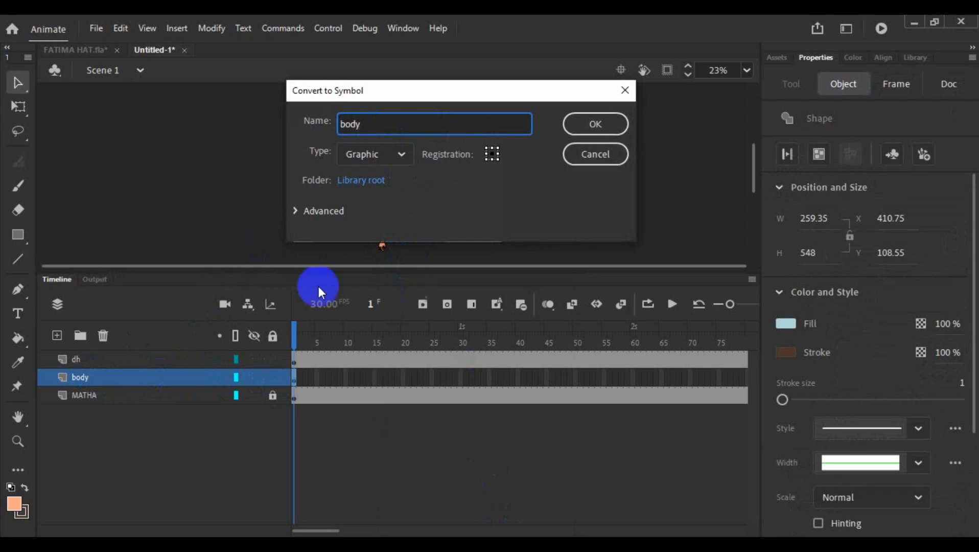
pyautogui.click(608, 124)
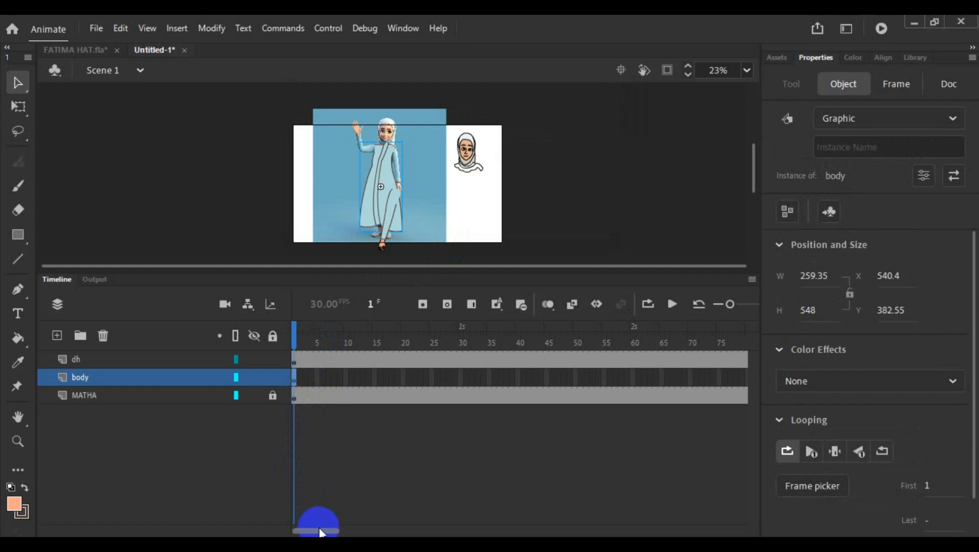
# - Extend the body layer to frame 179 by inserting a frame there, matching the dh and MATHA layers
pyautogui.moveTo(320, 531); pyautogui.dragTo(406, 532)
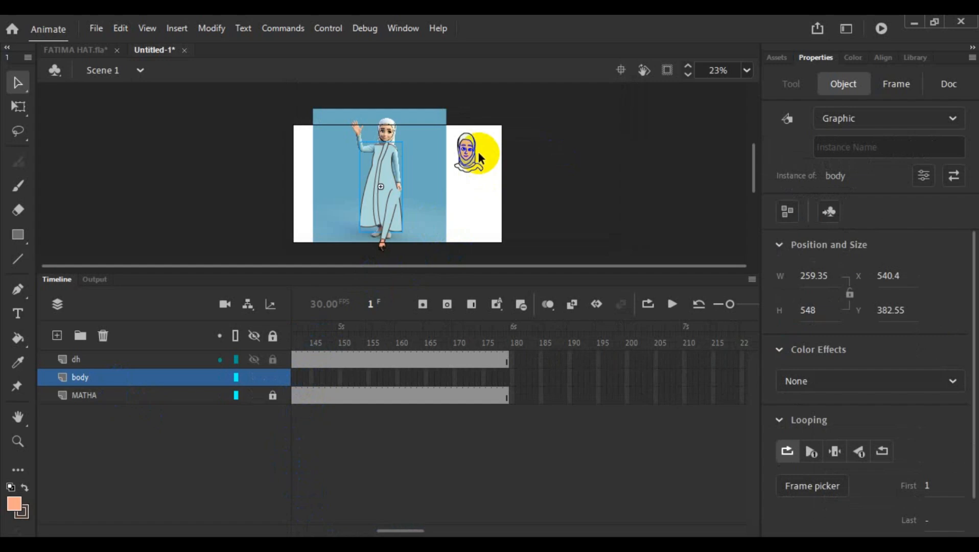
pyautogui.click(510, 379)
pyautogui.rightClick(510, 380)
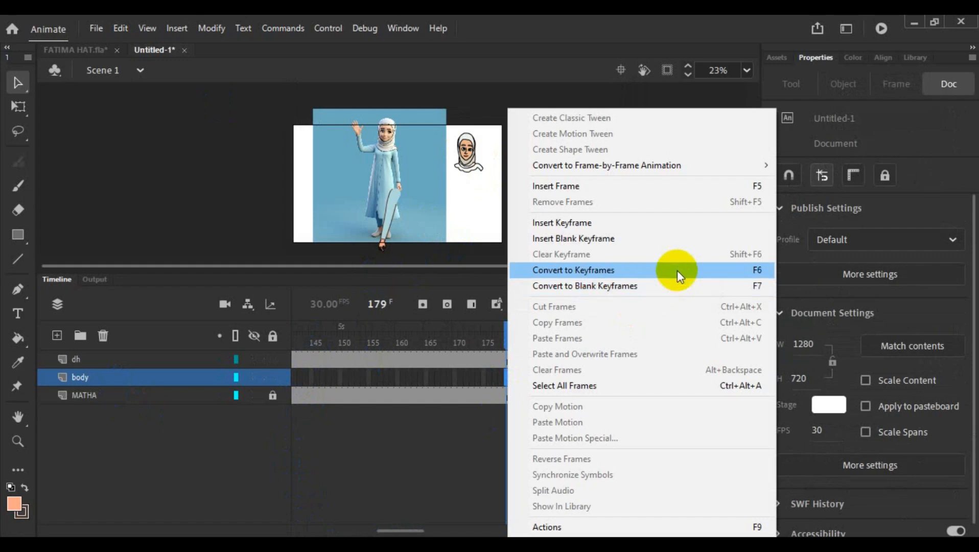
pyautogui.click(699, 186)
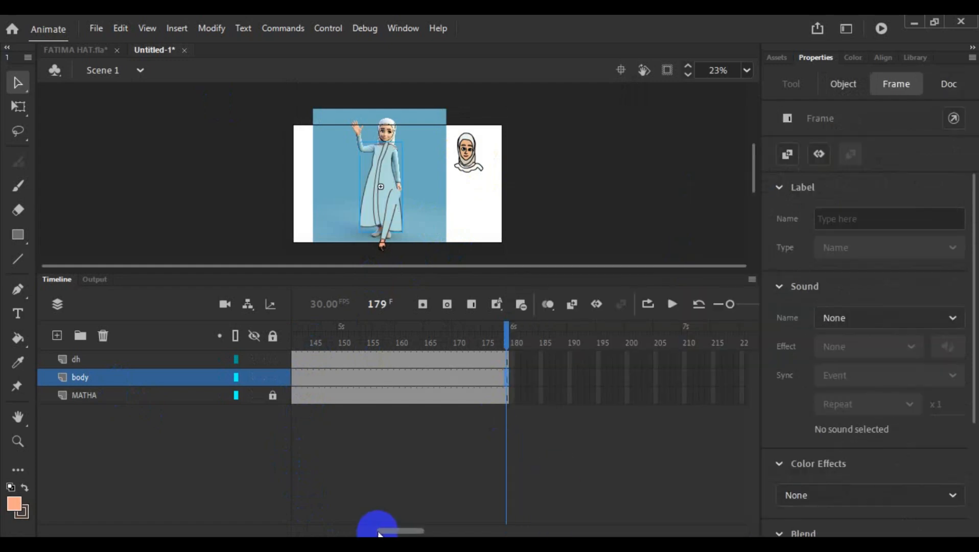
pyautogui.moveTo(378, 534); pyautogui.dragTo(264, 499)
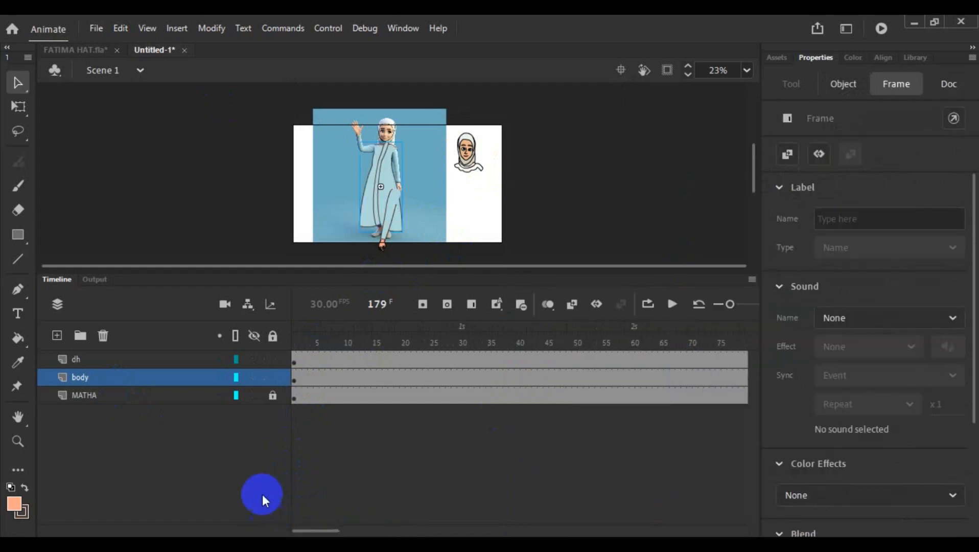
# - Add four new layers above the dh layer and make the lowest of them, Layer_6, active
pyautogui.click(115, 359)
pyautogui.click(119, 443)
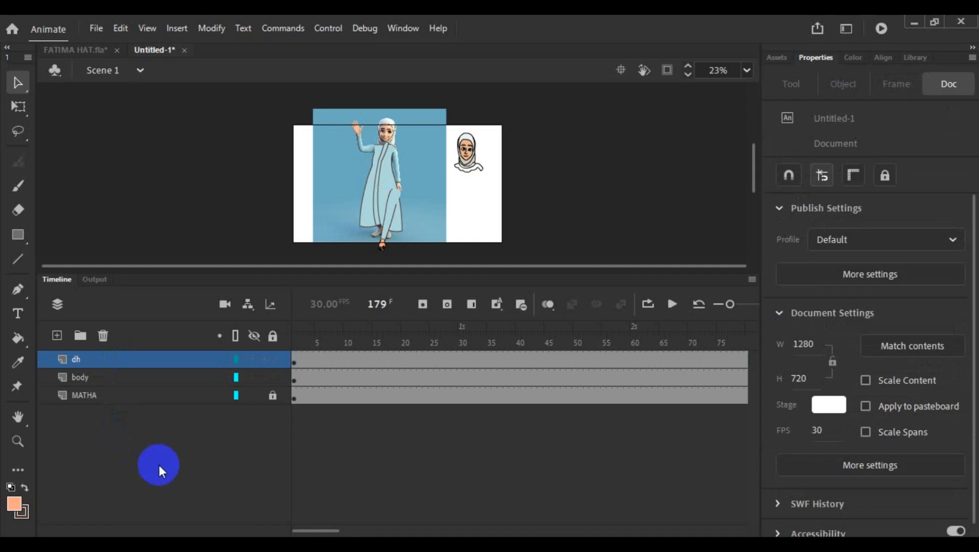
pyautogui.click(57, 335)
pyautogui.click(58, 336)
pyautogui.click(58, 337)
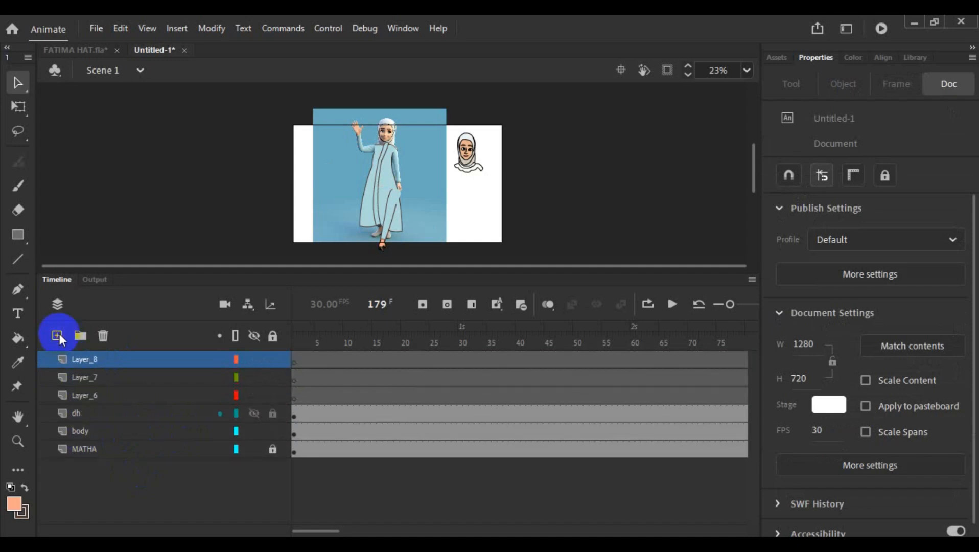
pyautogui.click(58, 337)
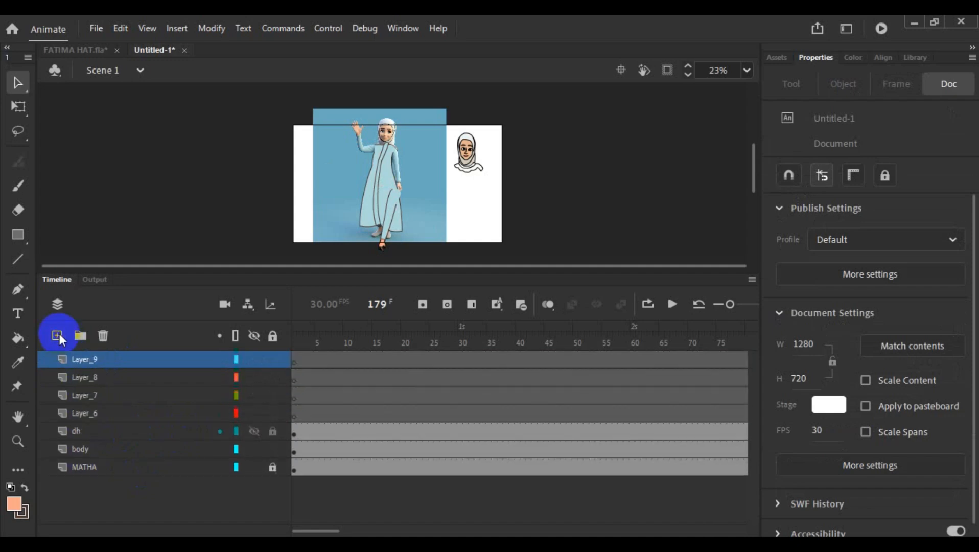
pyautogui.click(105, 411)
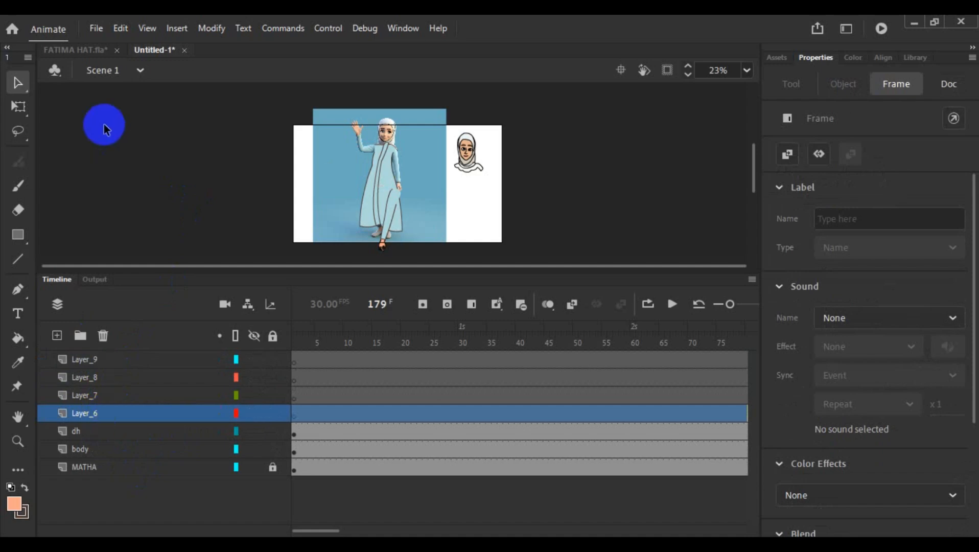
# - Switch to the FATIMA HAT.fla document and leave the RH1 symbol for the parent FATIMAS symbol
pyautogui.click(86, 54)
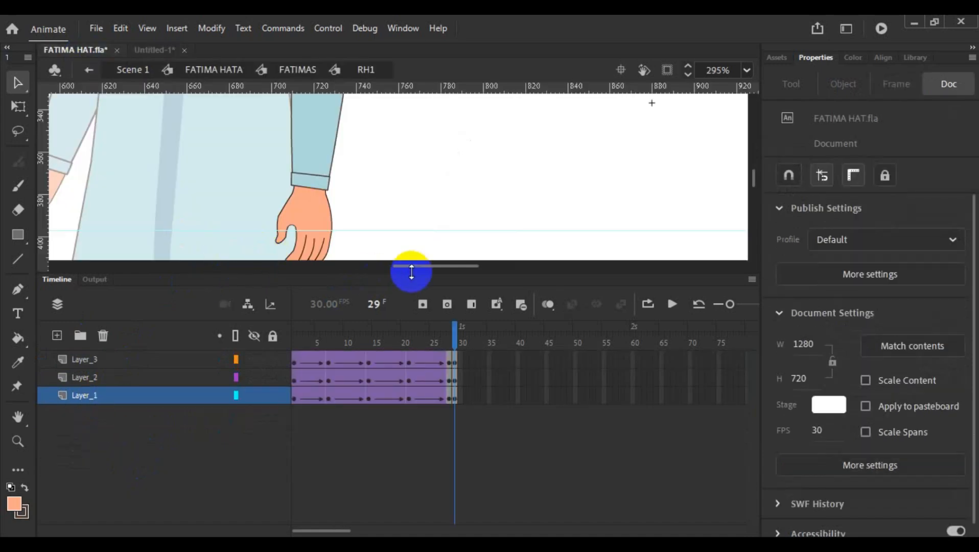
pyautogui.moveTo(415, 275); pyautogui.dragTo(376, 229)
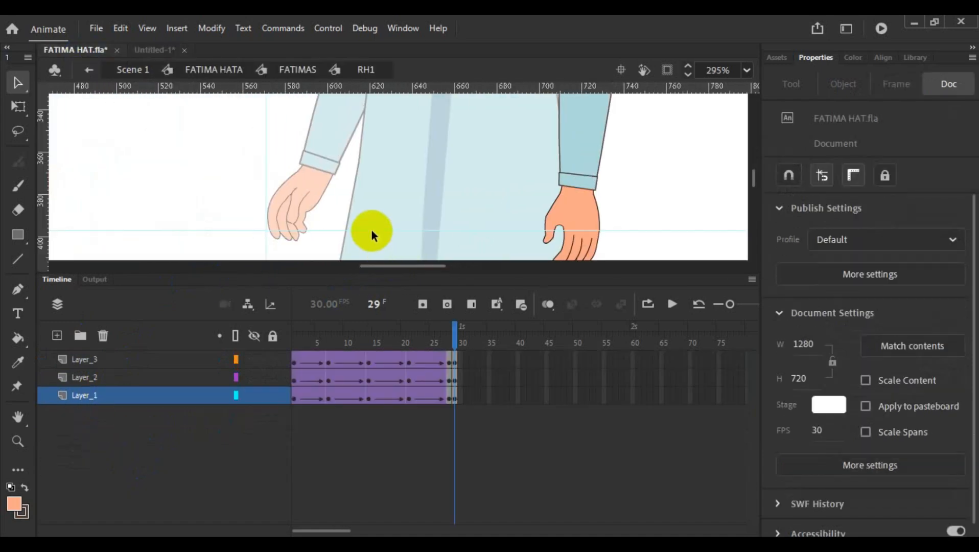
pyautogui.click(234, 174)
pyautogui.doubleClick(360, 181)
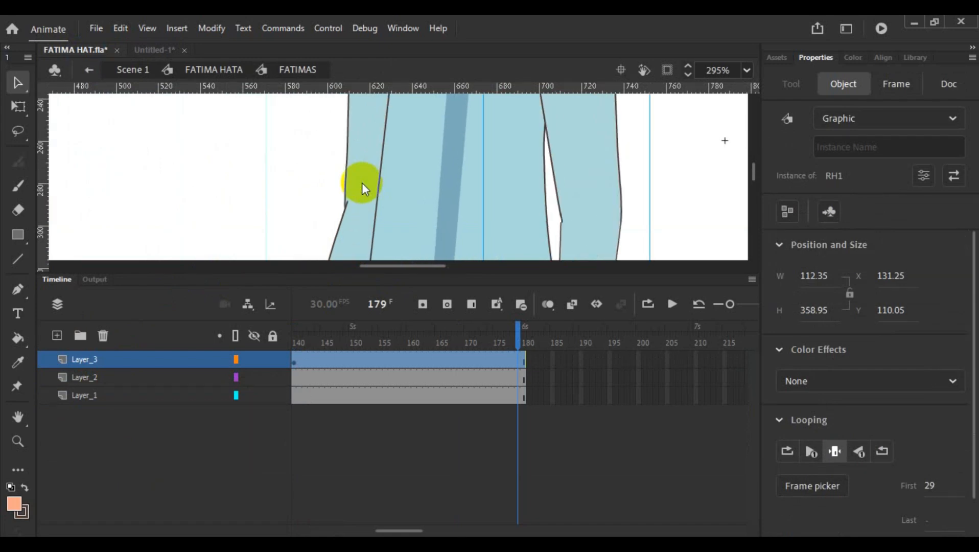
pyautogui.scroll(3, 362, 182)
pyautogui.scroll(-3, 362, 182)
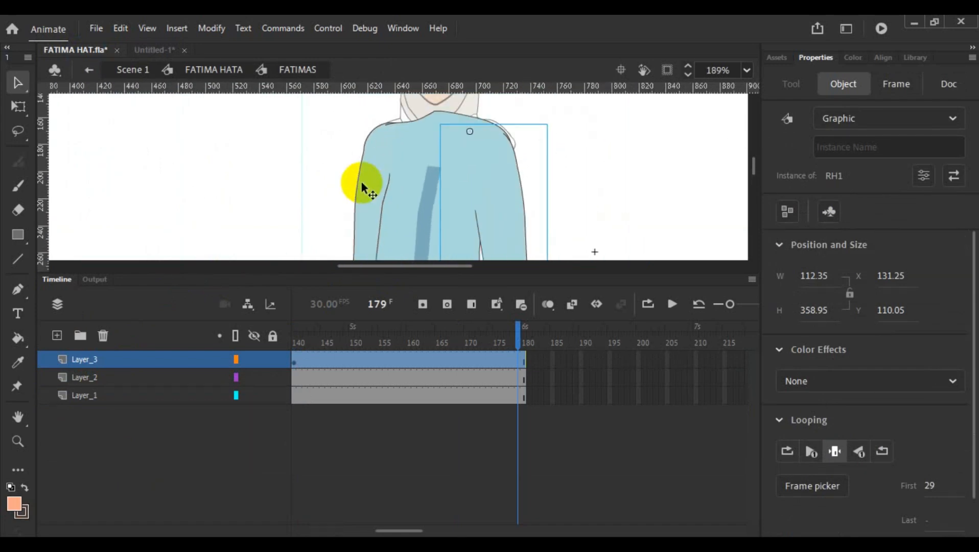
# - Open the nested LH1 upper-arm symbol inside the FH arm and copy its whole sleeve shape
pyautogui.scroll(-2, 350, 196)
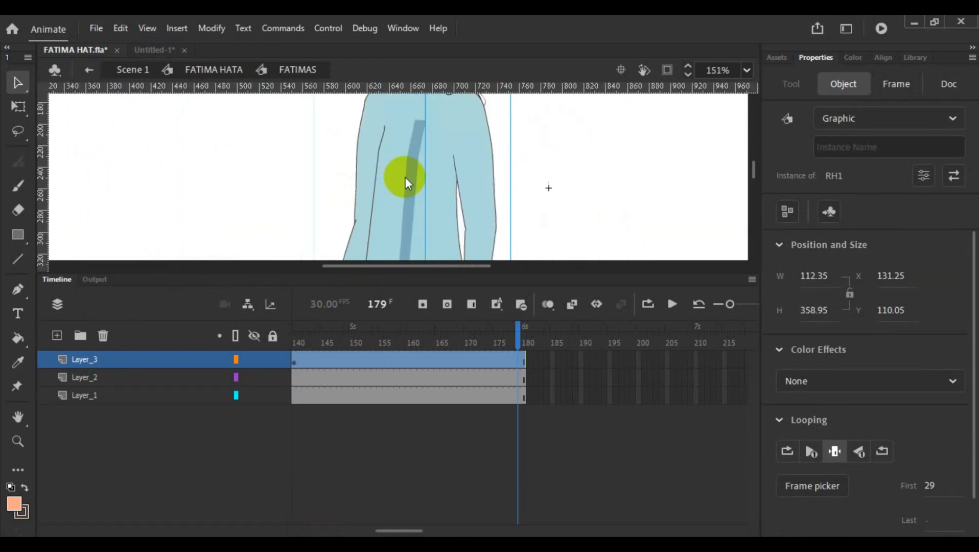
pyautogui.doubleClick(367, 169)
pyautogui.doubleClick(367, 169)
pyautogui.doubleClick(368, 169)
pyautogui.doubleClick(368, 168)
pyautogui.click(368, 168)
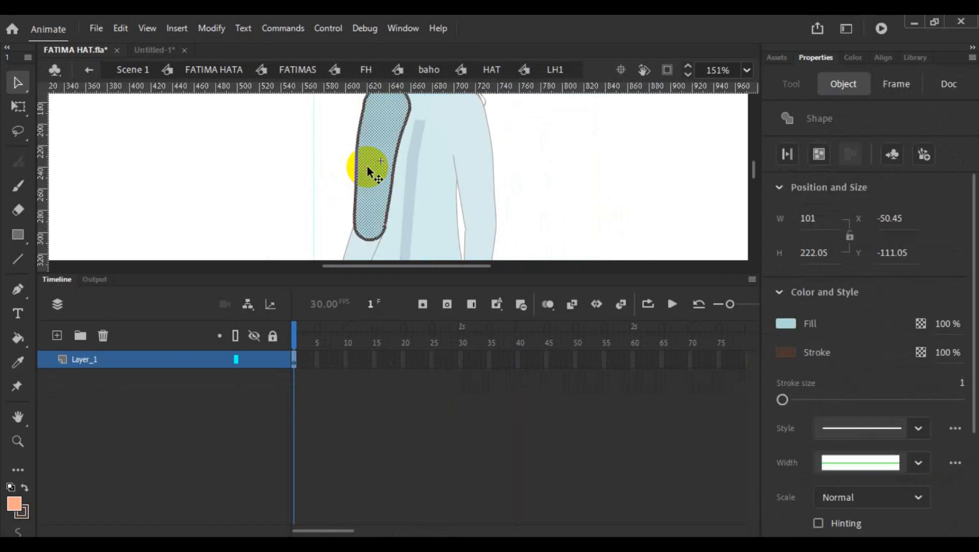
pyautogui.scroll(2, 396, 174)
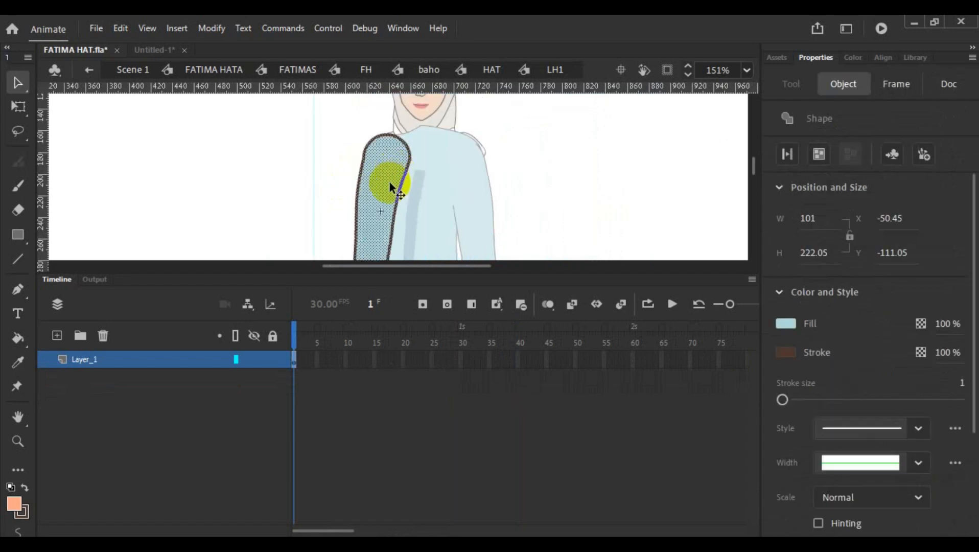
# - Return to the Untitled-1 document and paste the copied upper-arm shape into Layer_6
pyautogui.click(154, 49)
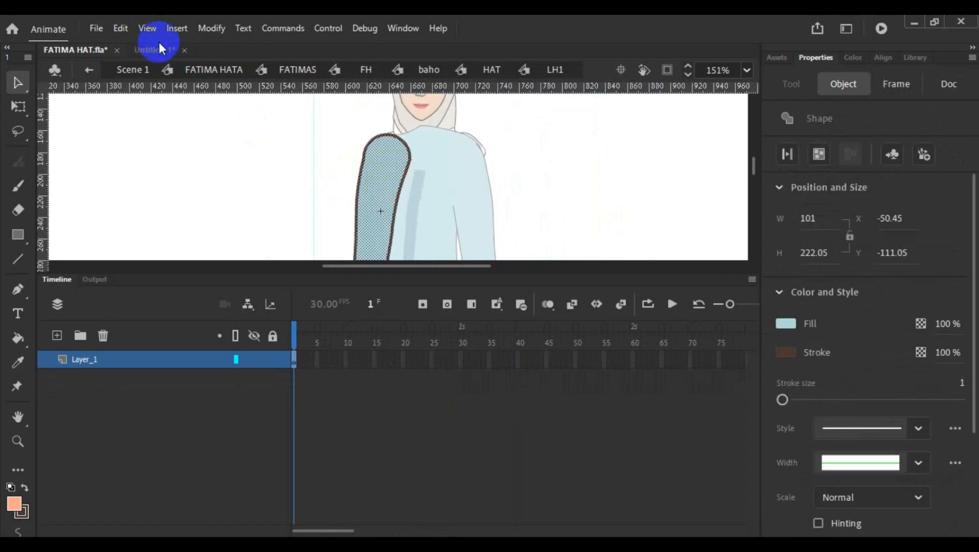
pyautogui.click(157, 417)
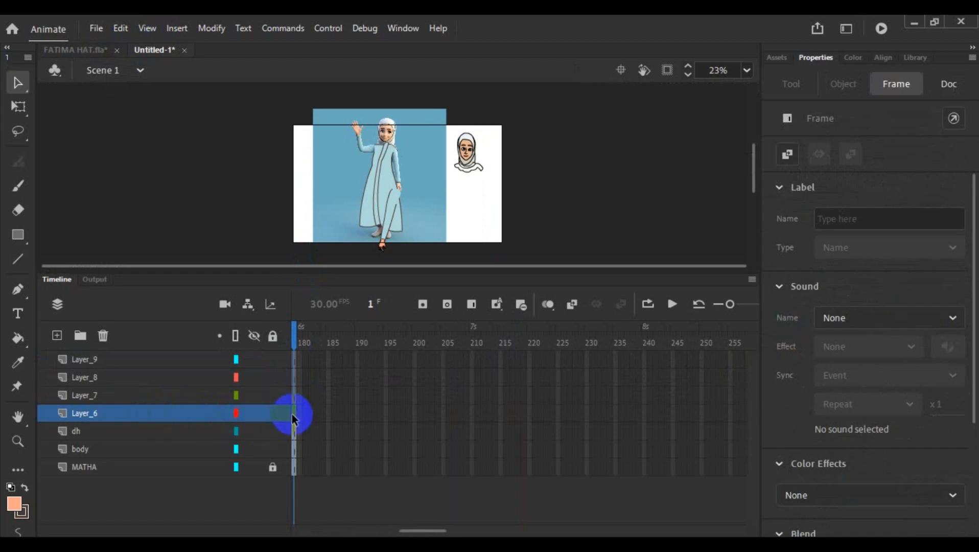
pyautogui.click(292, 415)
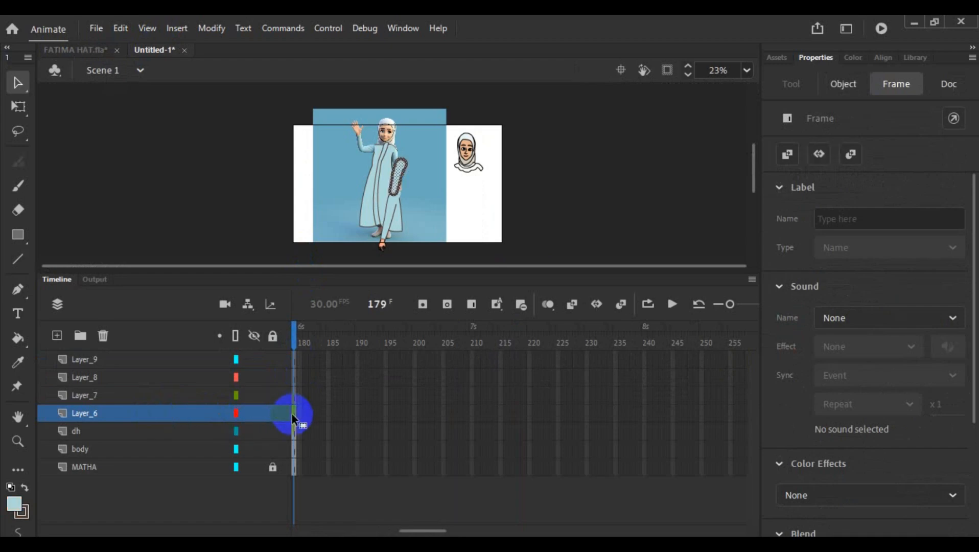
# - Convert the pasted upper-arm shape into a graphic symbol named h4 and look it up in the library
pyautogui.rightClick(398, 187)
pyautogui.click(480, 510)
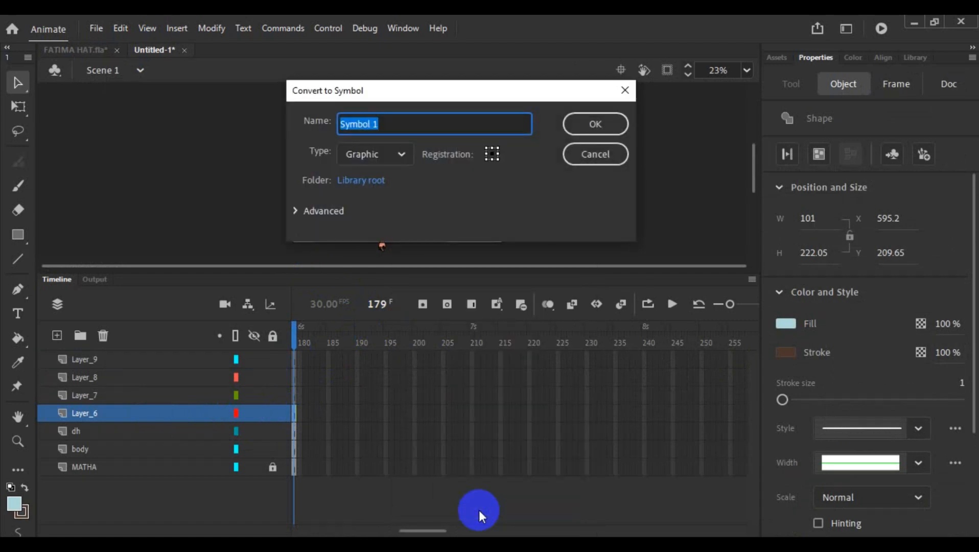
pyautogui.write('h4')
pyautogui.click(595, 124)
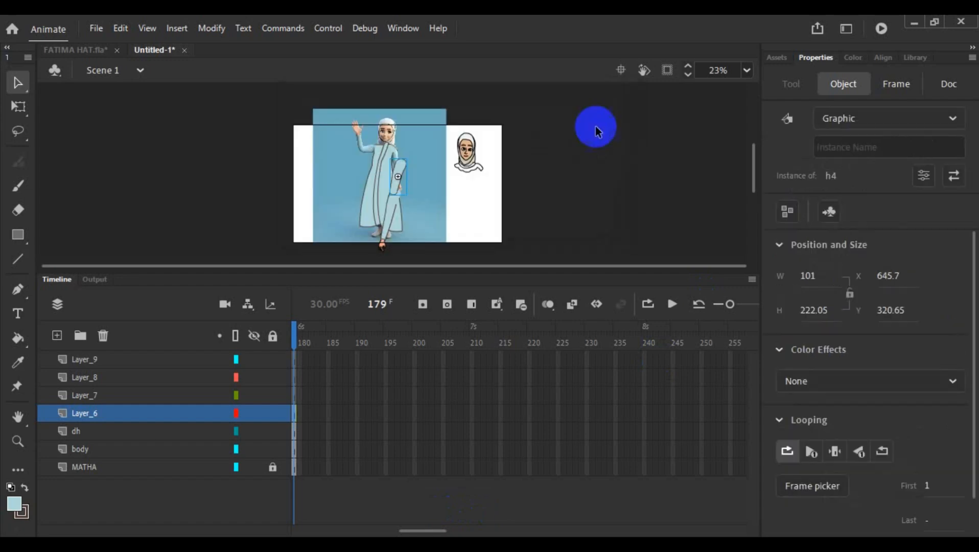
pyautogui.click(923, 56)
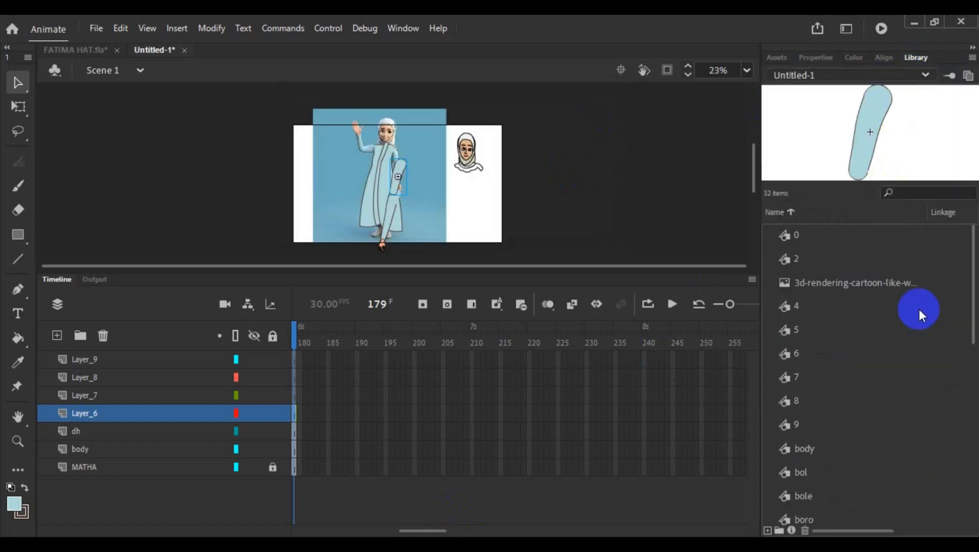
pyautogui.scroll(-5, 864, 297)
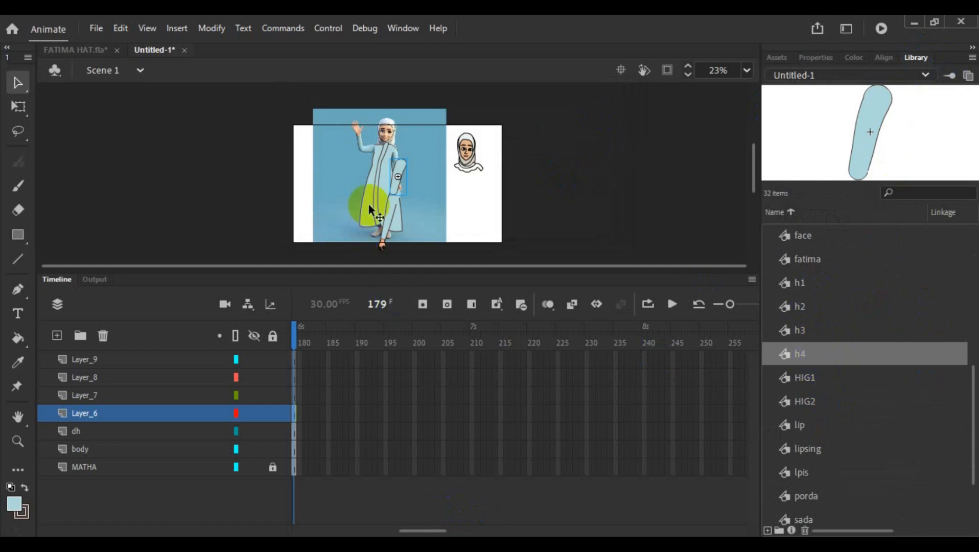
pyautogui.click(312, 206)
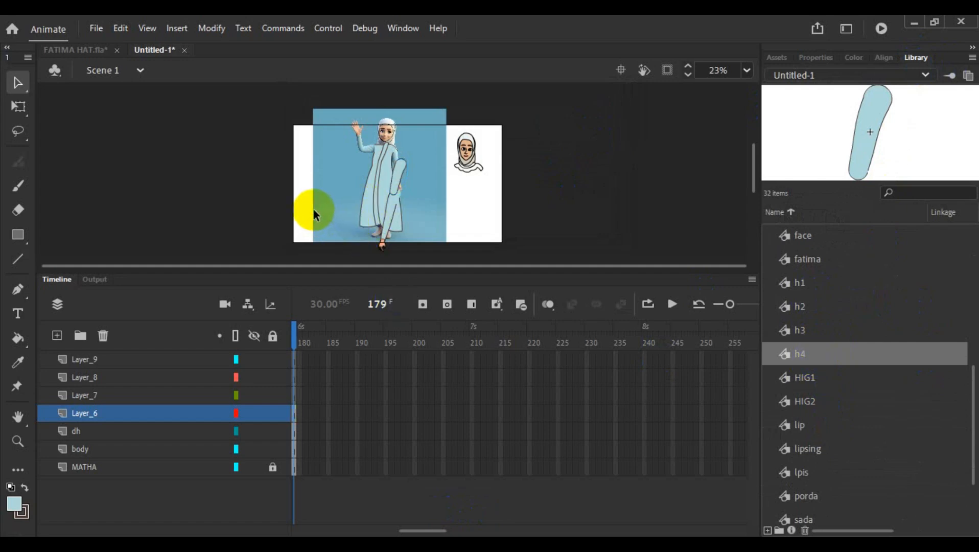
# - Switch to the FATIMA HAT.fla document, open the nested LH2 forearm symbol and copy its whole sleeve shape including the cuff
pyautogui.click(112, 396)
pyautogui.click(79, 50)
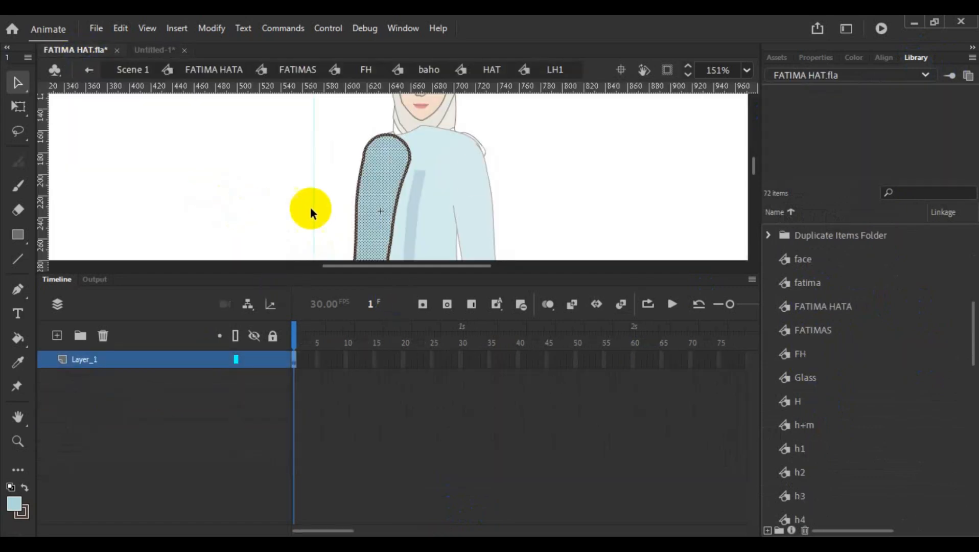
pyautogui.scroll(-2, 489, 176)
pyautogui.doubleClick(465, 180)
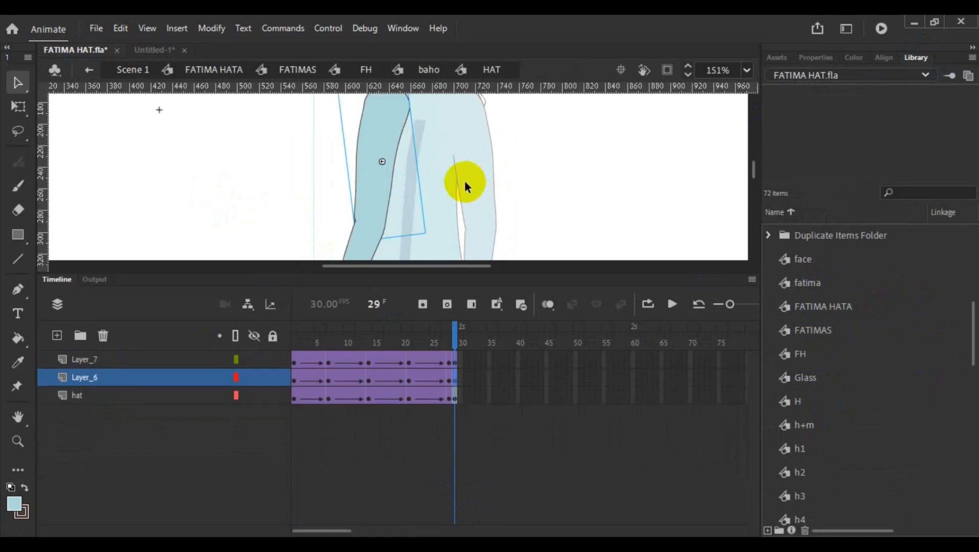
pyautogui.scroll(-2, 465, 181)
pyautogui.doubleClick(352, 213)
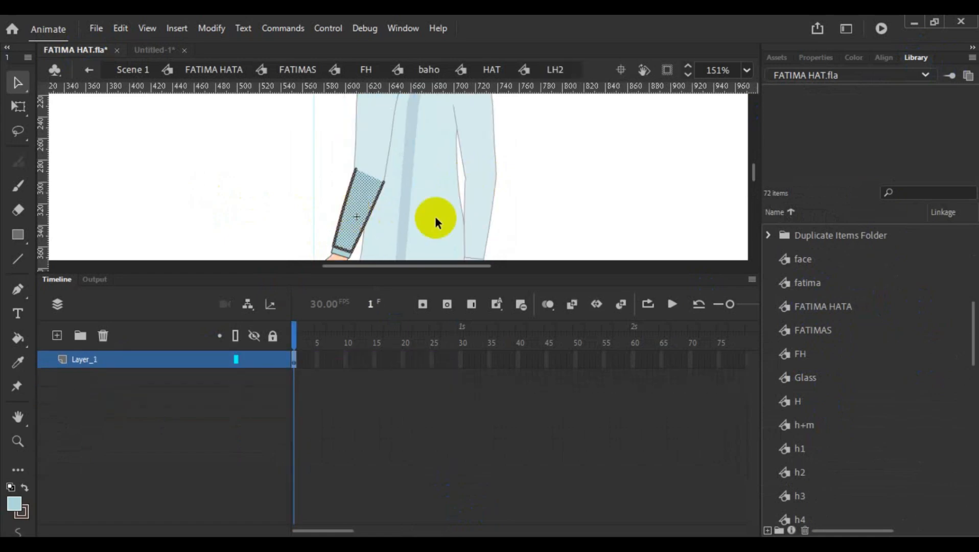
pyautogui.scroll(-2, 409, 215)
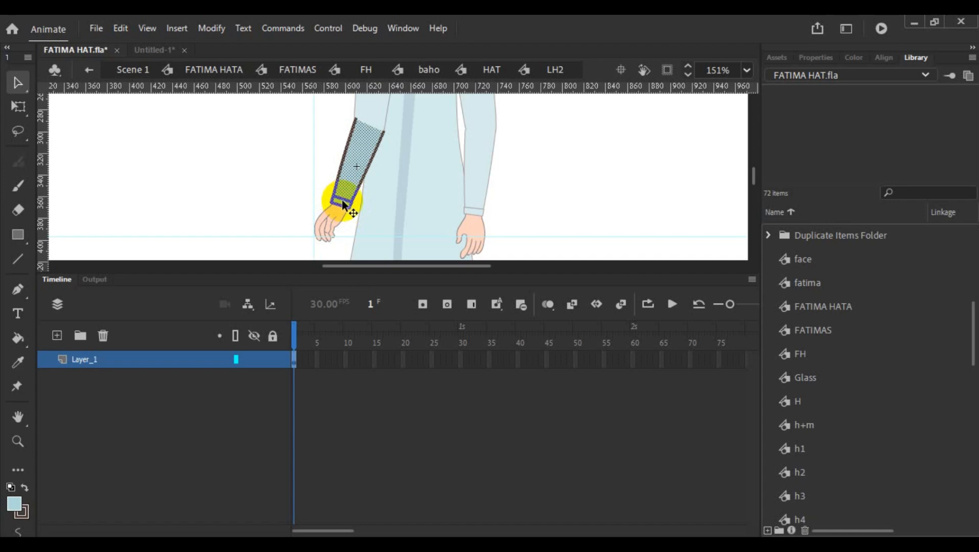
pyautogui.scroll(4, 340, 202)
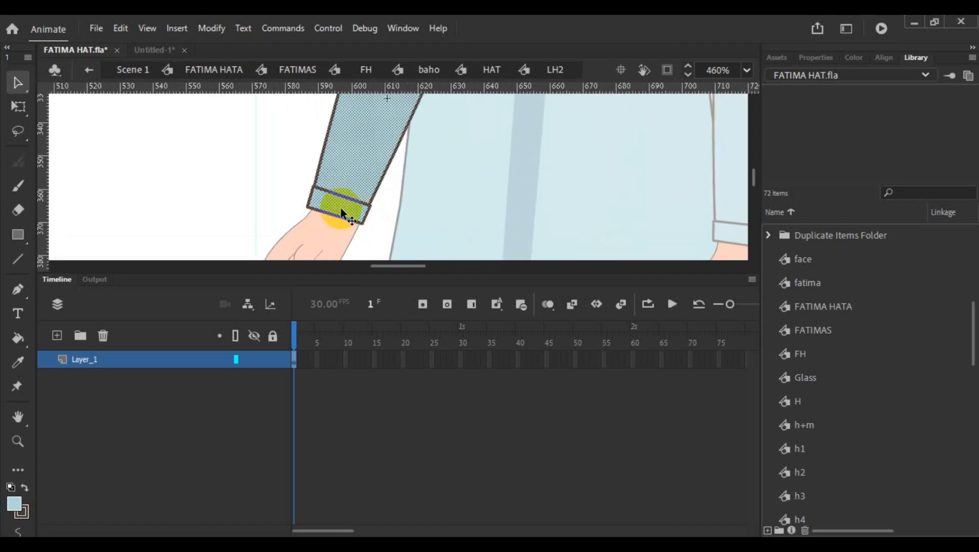
pyautogui.scroll(-3, 391, 189)
pyautogui.scroll(-1, 390, 187)
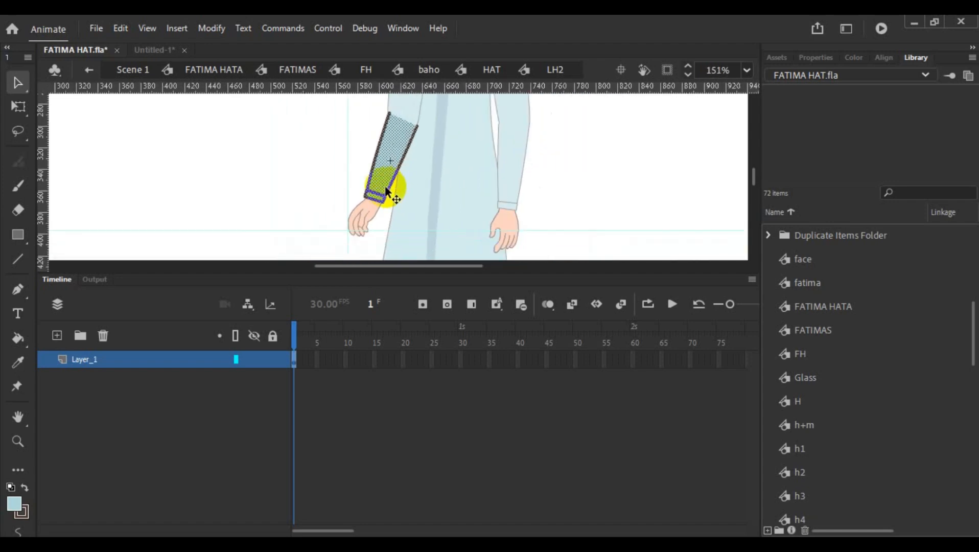
pyautogui.doubleClick(297, 138)
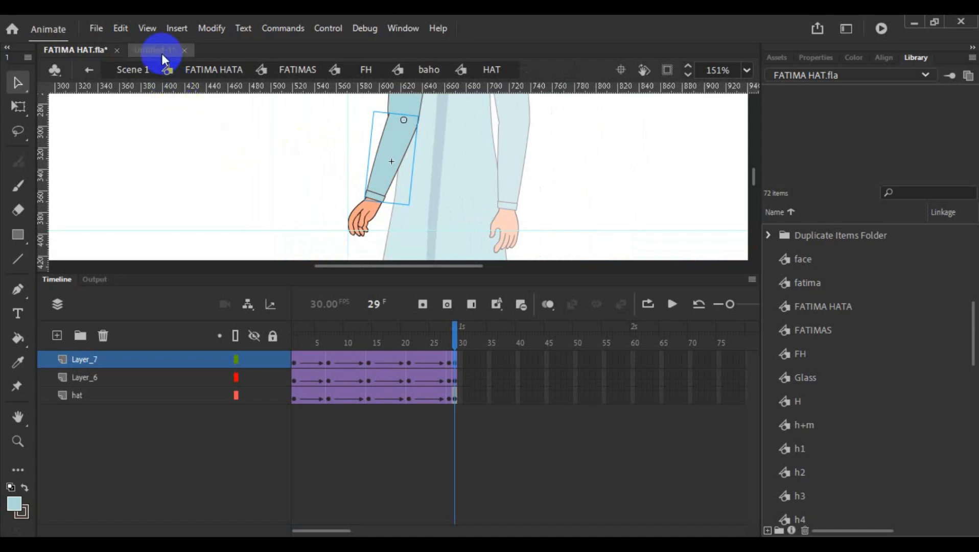
# - Return to the Untitled-1 document and paste the copied forearm shape into Layer_7 at frame 179
pyautogui.click(169, 71)
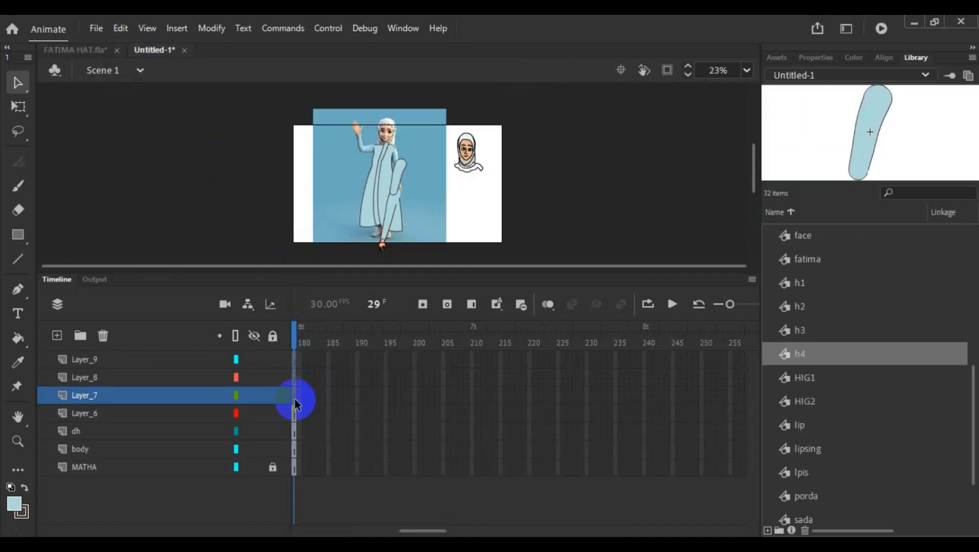
pyautogui.moveTo(295, 404); pyautogui.dragTo(296, 405)
pyautogui.click(300, 395)
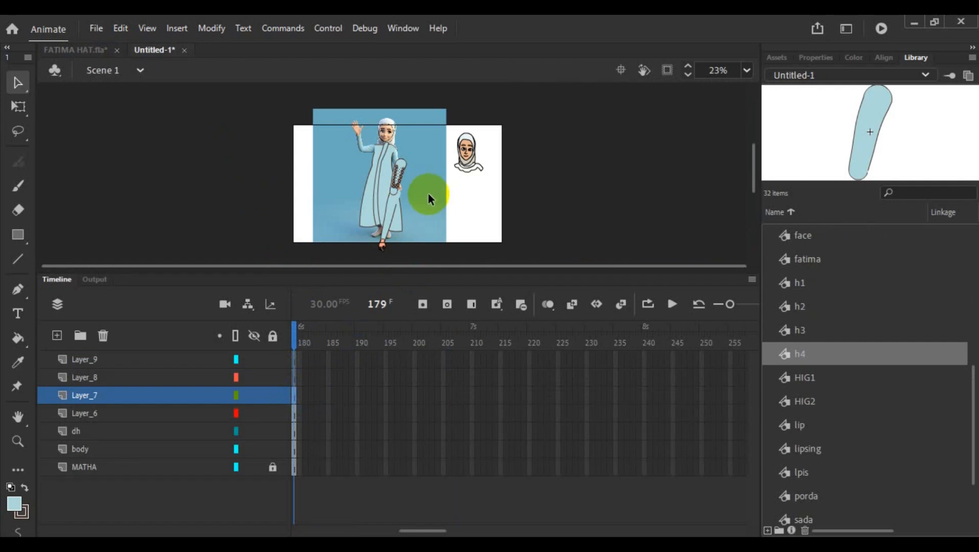
# - Convert the pasted forearm shape into a graphic symbol named h5
pyautogui.rightClick(400, 181)
pyautogui.click(489, 508)
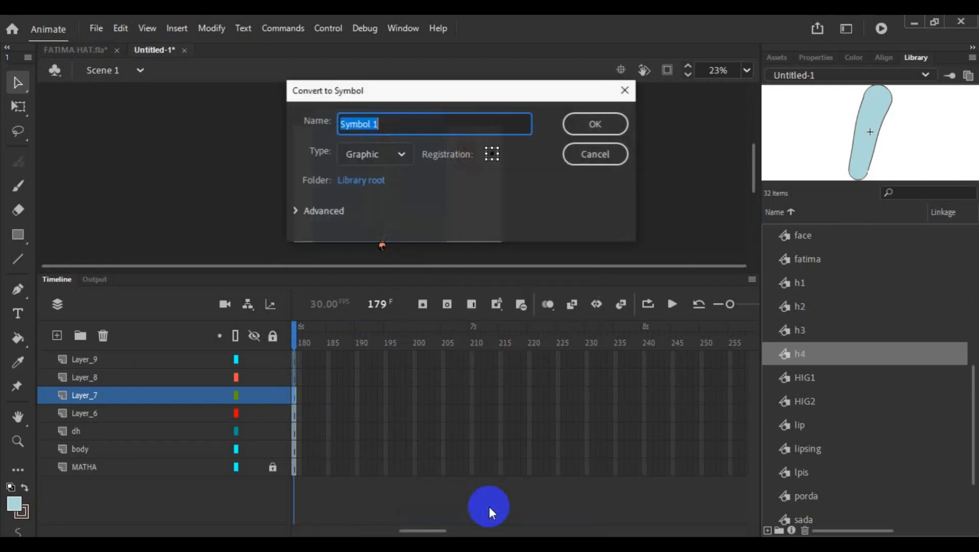
pyautogui.write('h5')
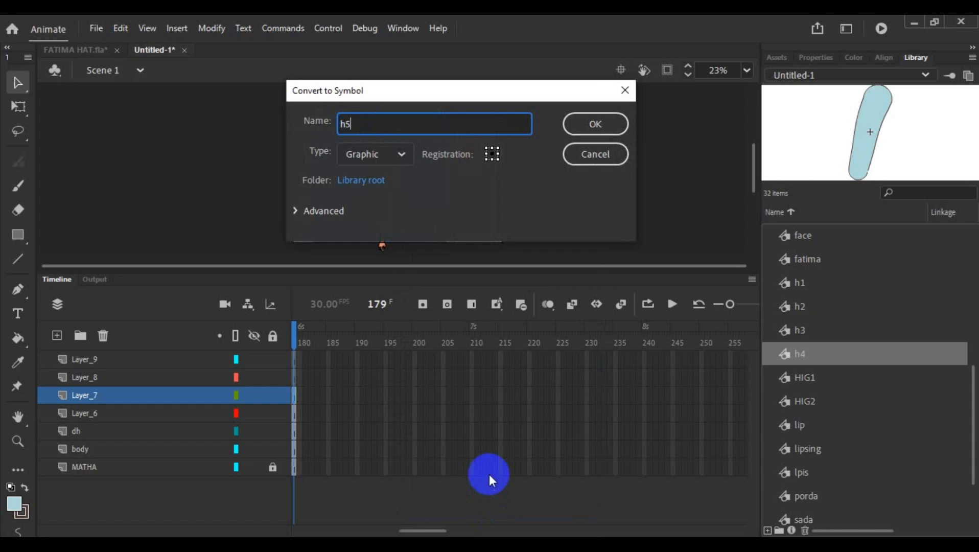
pyautogui.click(580, 123)
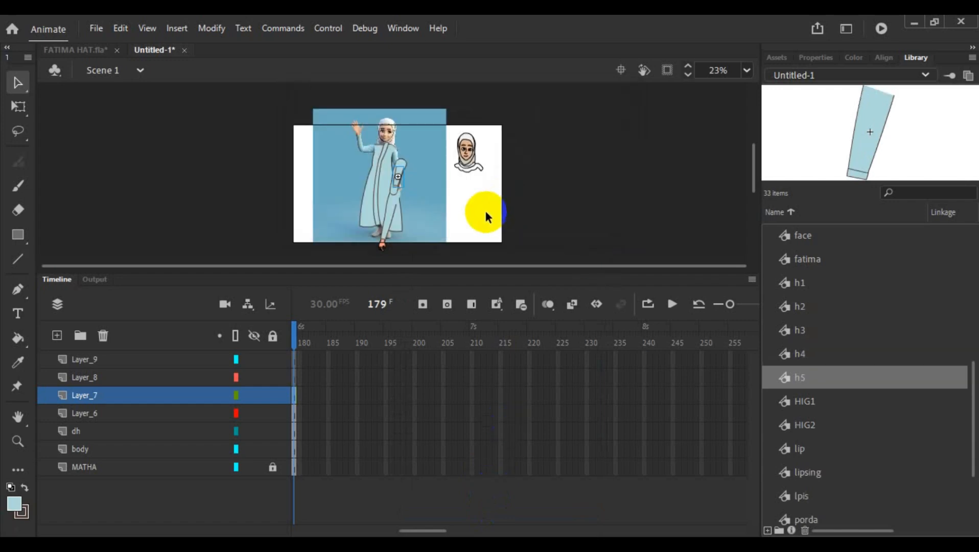
# - Move the forearm and upper-arm symbols off the body to the empty area left of the robe
pyautogui.moveTo(399, 180); pyautogui.dragTo(327, 219)
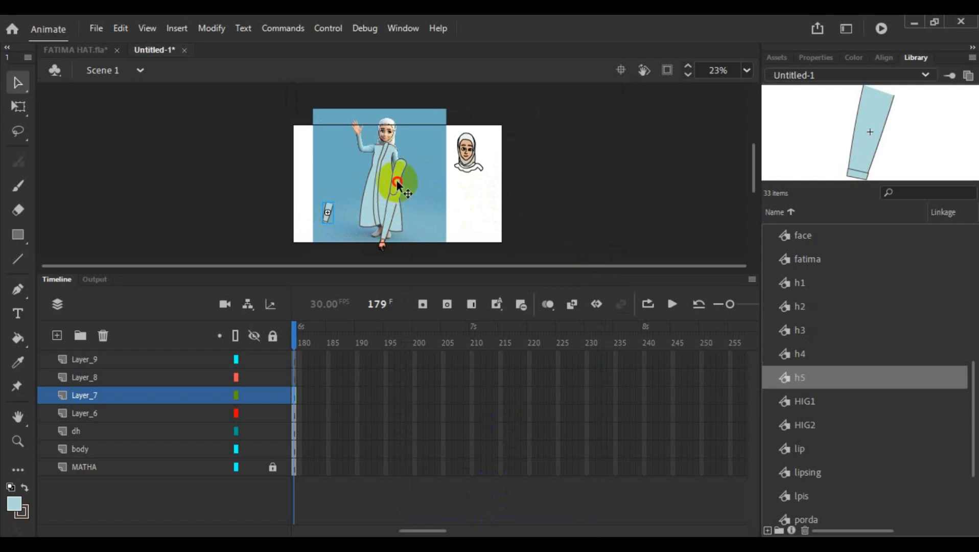
pyautogui.moveTo(396, 182); pyautogui.dragTo(328, 200)
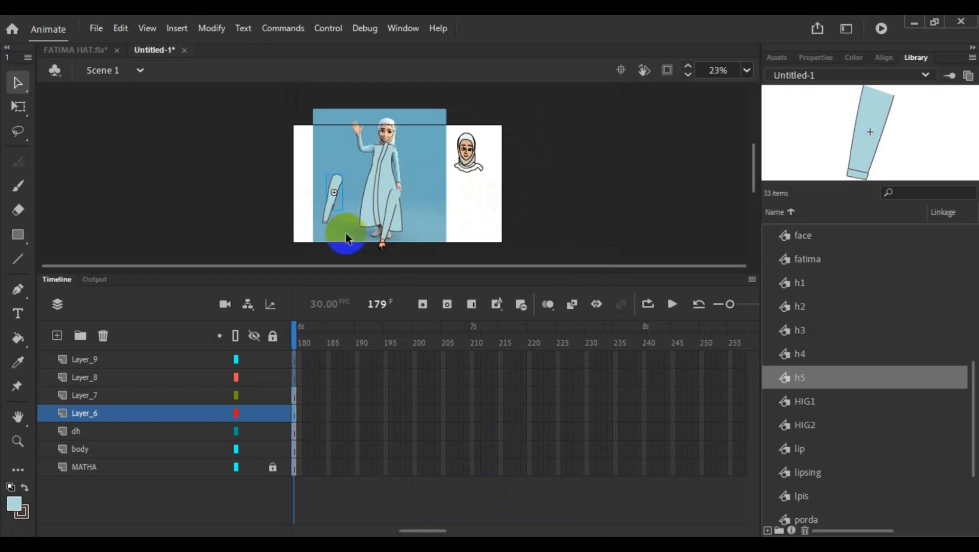
pyautogui.click(101, 394)
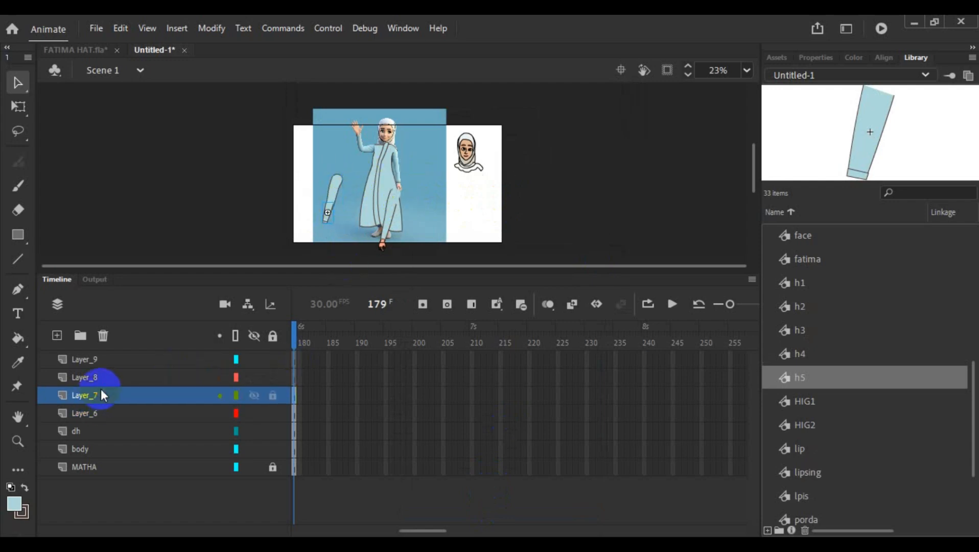
# - Make Layer_8 active, switch to FATIMA HAT.fla and copy the hand artwork nested inside the h1 symbol
pyautogui.click(105, 377)
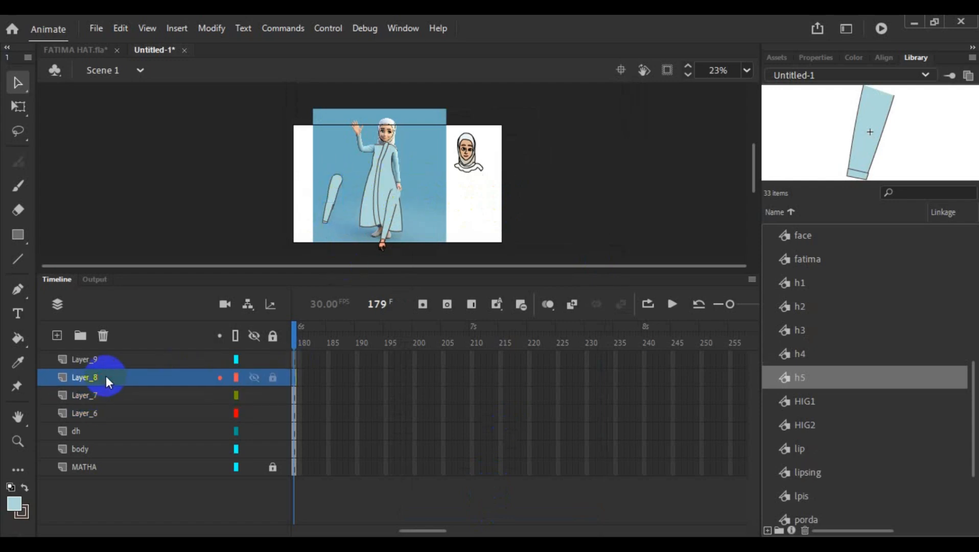
pyautogui.click(72, 49)
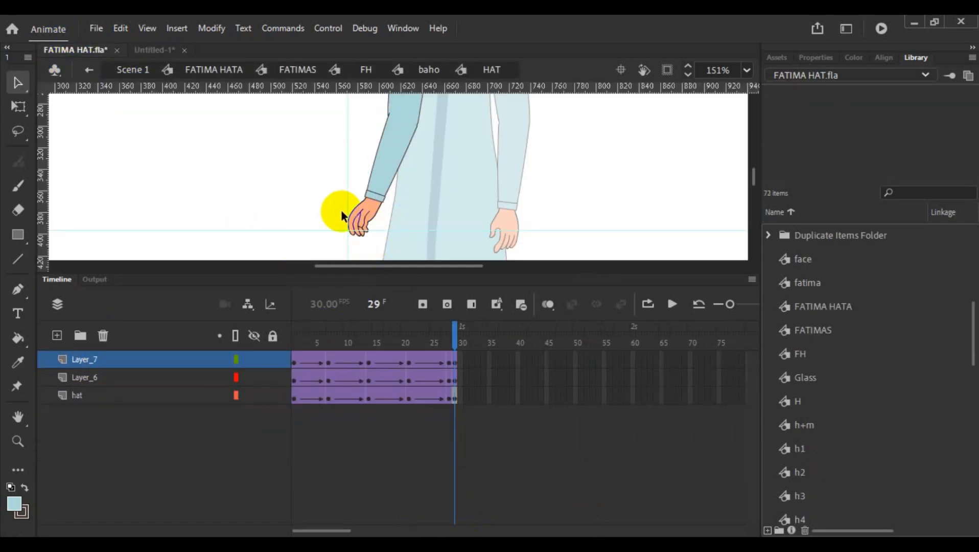
pyautogui.doubleClick(367, 219)
pyautogui.doubleClick(365, 216)
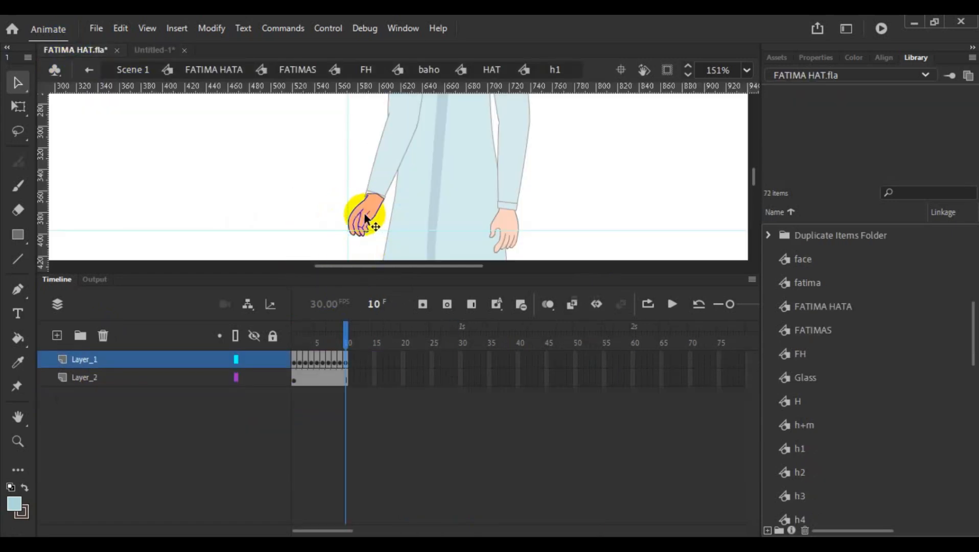
pyautogui.scroll(3, 366, 233)
pyautogui.scroll(4, 367, 235)
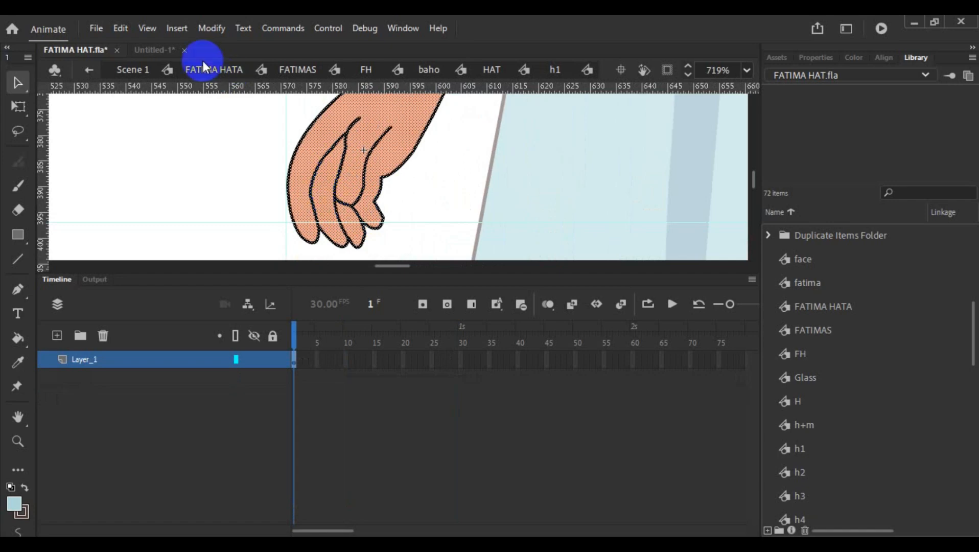
# - Return to the Untitled-1 document and paste the copied hand artwork into Layer_8 at frame 179
pyautogui.click(146, 50)
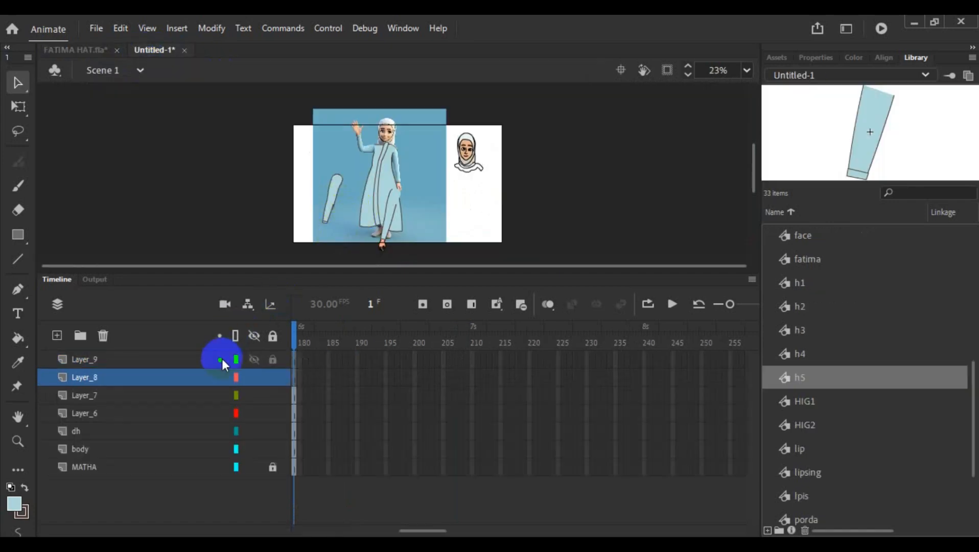
pyautogui.click(295, 383)
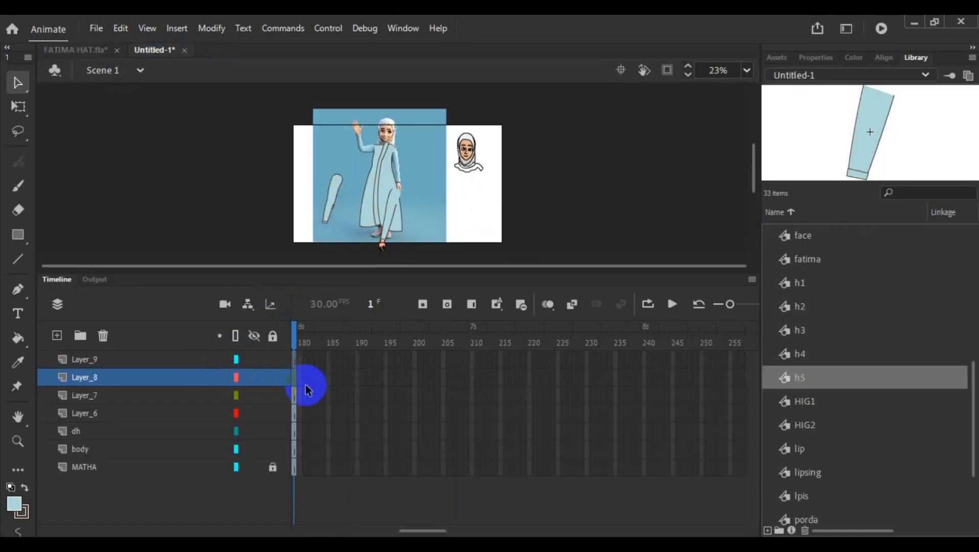
pyautogui.click(306, 386)
# - Enlarge the stage area and convert the pasted hand into a graphic symbol named h6
pyautogui.moveTo(485, 265); pyautogui.dragTo(484, 501)
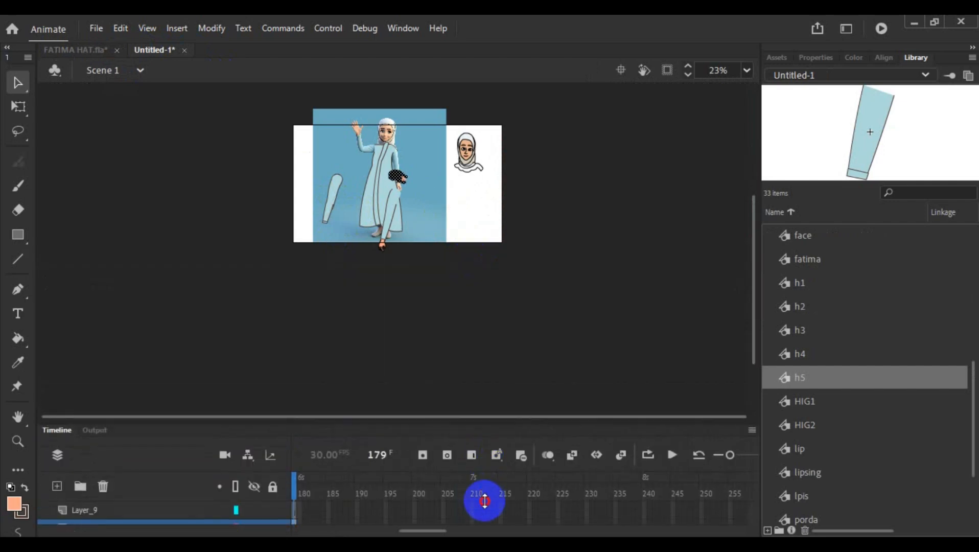
pyautogui.scroll(5, 394, 202)
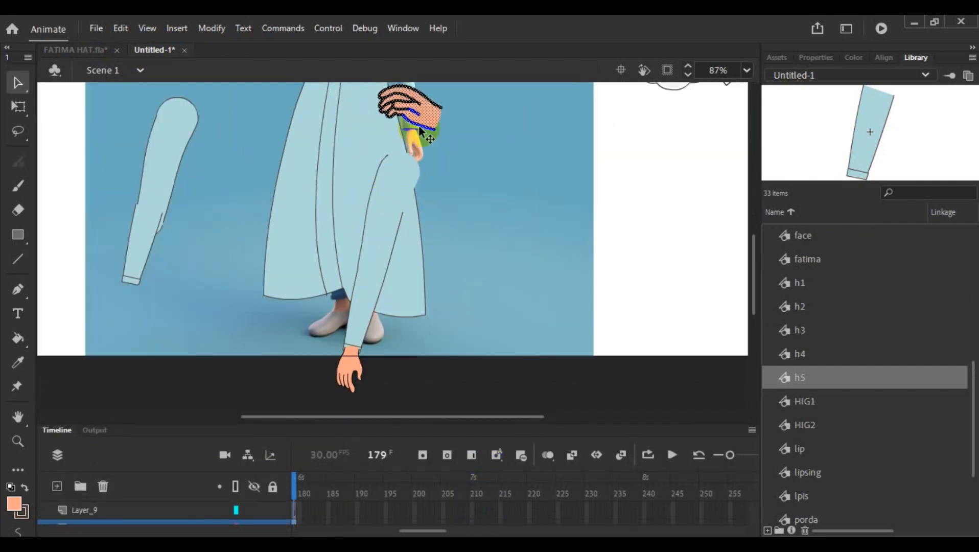
pyautogui.rightClick(420, 113)
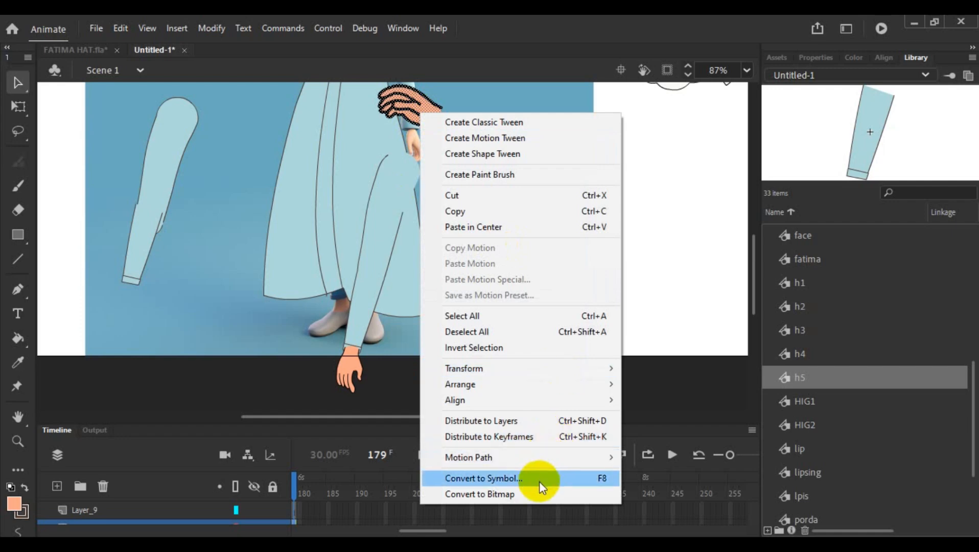
pyautogui.click(537, 478)
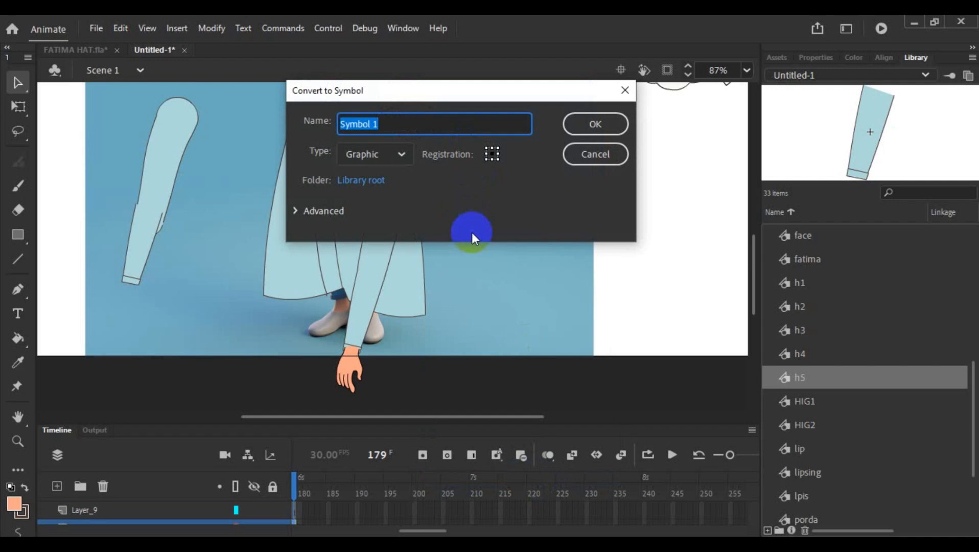
pyautogui.write('h6')
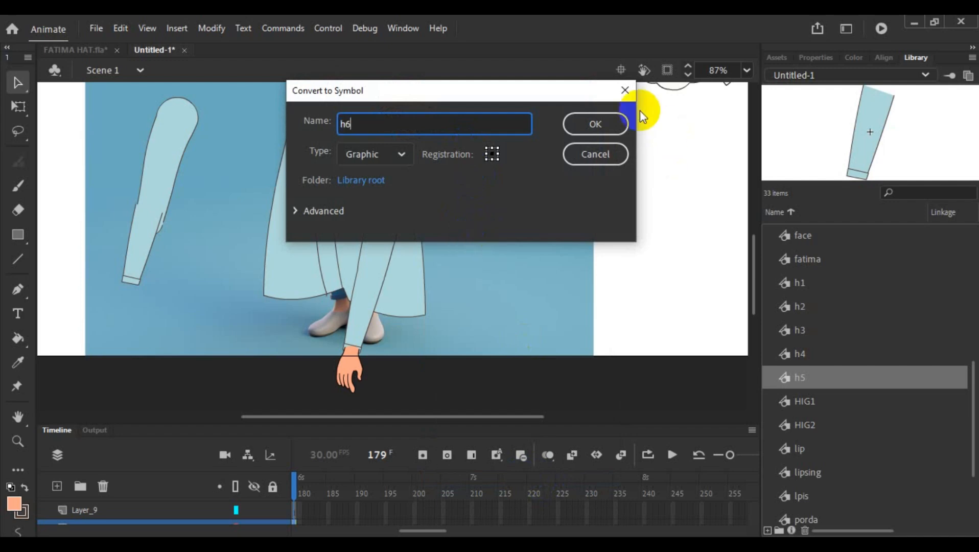
pyautogui.click(607, 124)
# - Move the hand symbol off the robe to the loose arm's cuff
pyautogui.click(484, 169)
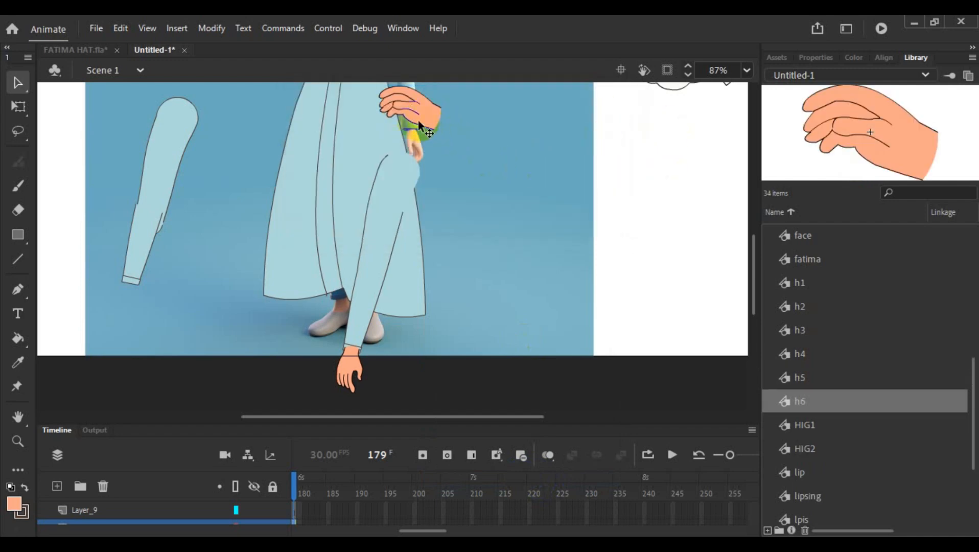
pyautogui.click(415, 111)
pyautogui.moveTo(415, 111); pyautogui.dragTo(146, 240)
# - With the Free Transform tool active, shift the upper-arm and forearm symbols closer to the robe, rejoining them at the elbow
pyautogui.click(18, 107)
pyautogui.click(145, 240)
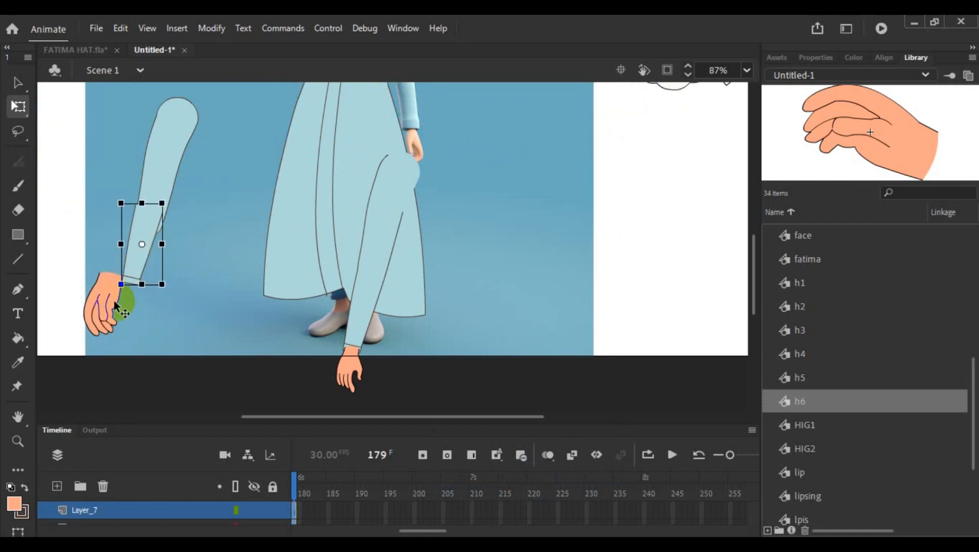
pyautogui.click(173, 259)
pyautogui.moveTo(171, 131); pyautogui.dragTo(224, 111)
pyautogui.moveTo(135, 236); pyautogui.dragTo(180, 234)
pyautogui.click(200, 293)
# - Nudge the forearm symbol slightly left so its outline lines up with the upper arm at the elbow
pyautogui.scroll(5, 206, 288)
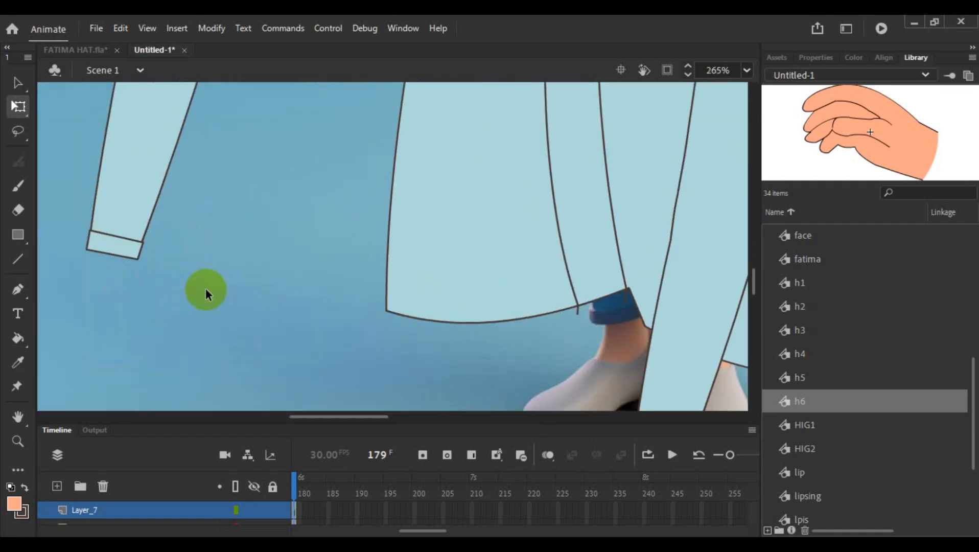
pyautogui.scroll(4, 206, 289)
pyautogui.click(165, 295)
pyautogui.press('Left')
pyautogui.press('Left')
pyautogui.press('Left')
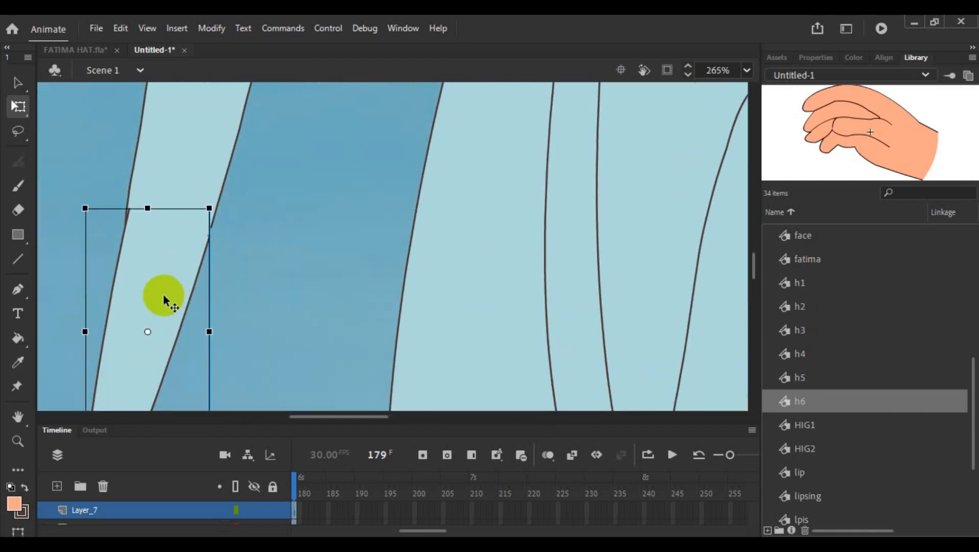
pyautogui.click(293, 258)
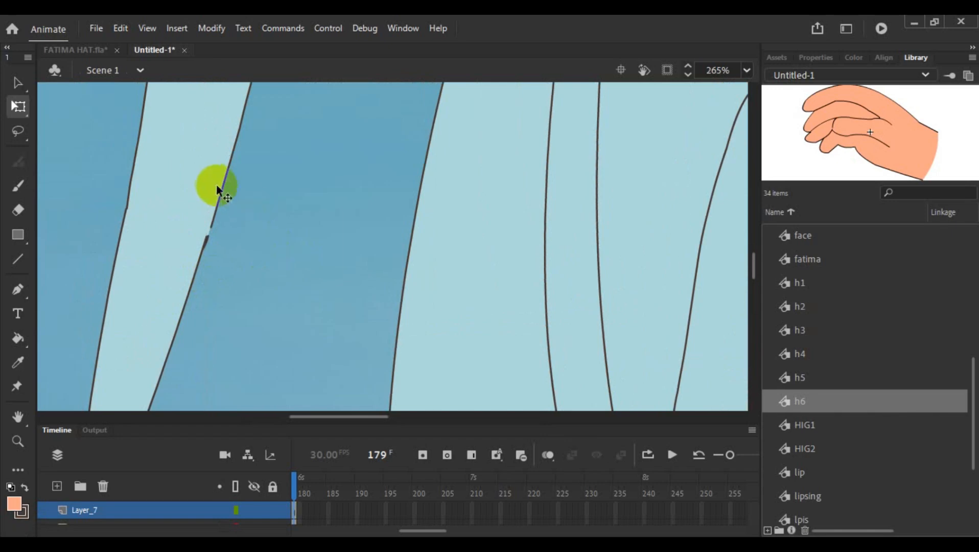
# - Open the h4 upper-arm symbol, restroke its outline with the Ink Bottle tool and return to Scene 1 to check the elbow joint
pyautogui.doubleClick(207, 171)
pyautogui.click(247, 349)
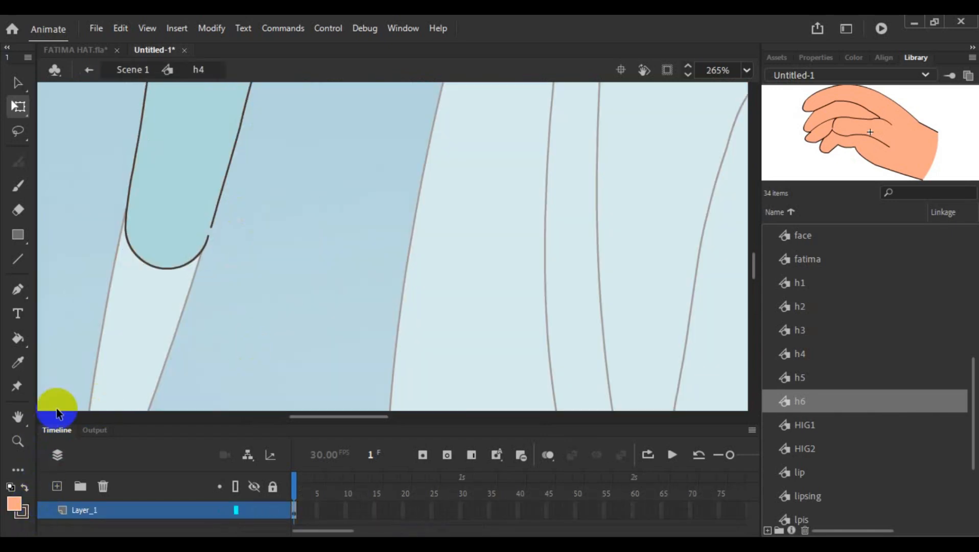
pyautogui.click(18, 338)
pyautogui.moveTo(18, 342); pyautogui.dragTo(64, 362)
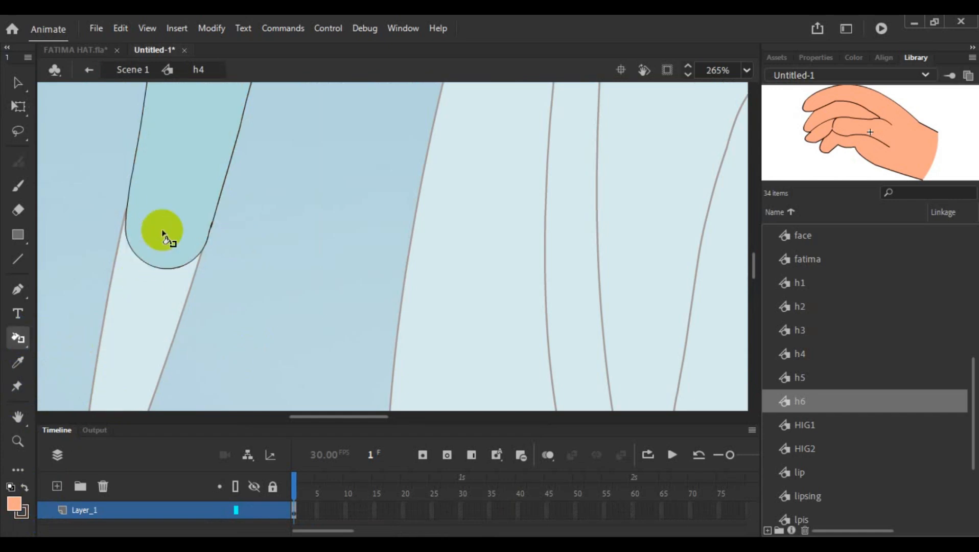
pyautogui.click(17, 81)
pyautogui.doubleClick(250, 212)
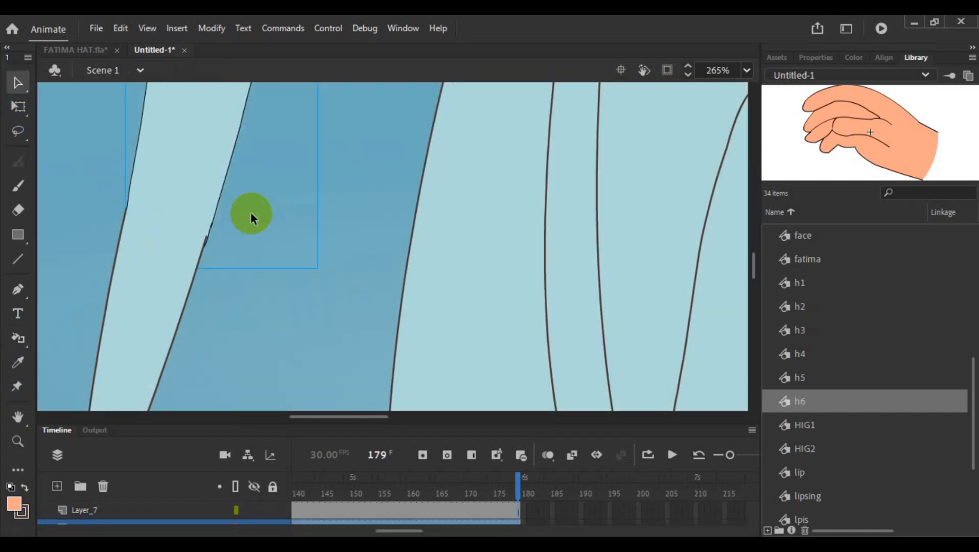
pyautogui.click(234, 317)
pyautogui.click(188, 189)
pyautogui.click(280, 245)
pyautogui.scroll(-3, 280, 241)
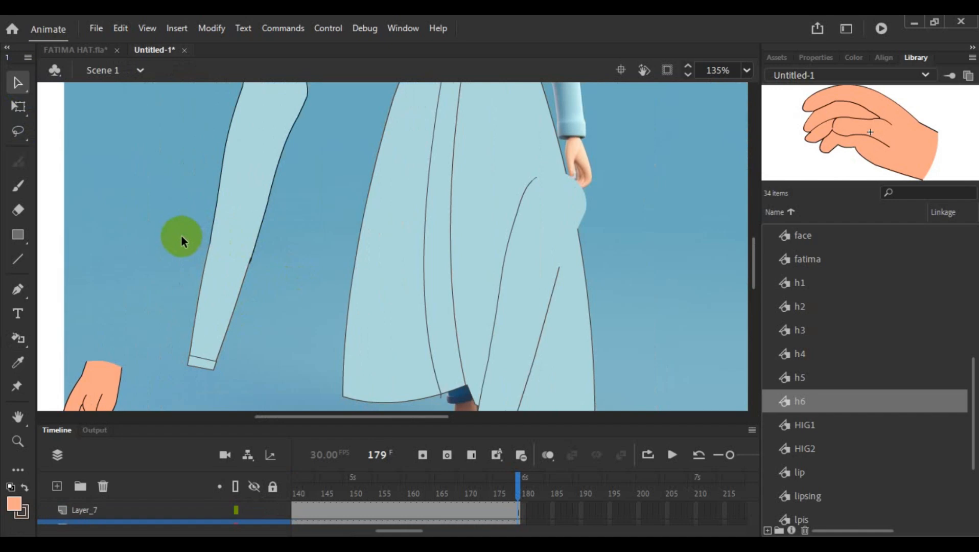
# - Enlarge the timeline and show Layer_6 and Layer_7, holding the upper arm and forearm, as outlines
pyautogui.click(241, 187)
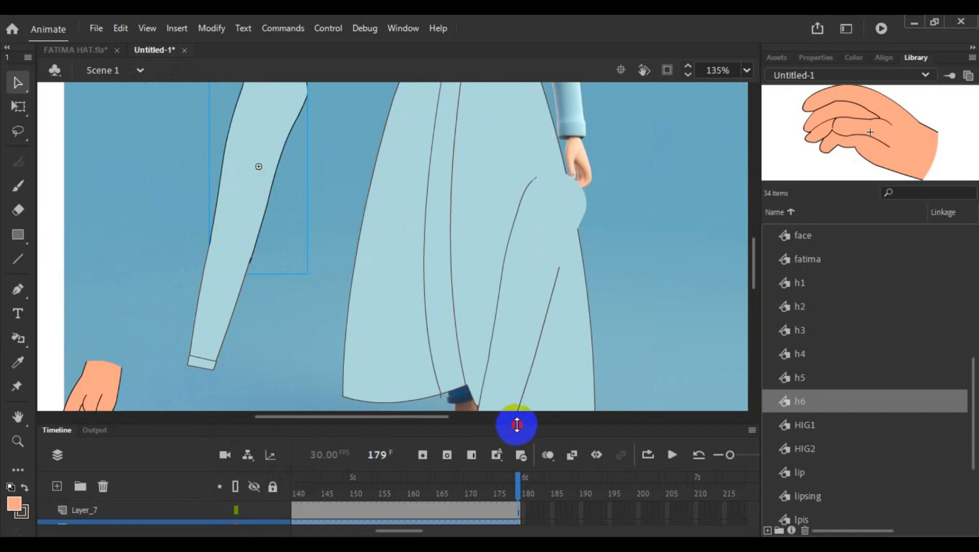
pyautogui.moveTo(516, 427); pyautogui.dragTo(501, 384)
pyautogui.click(236, 488)
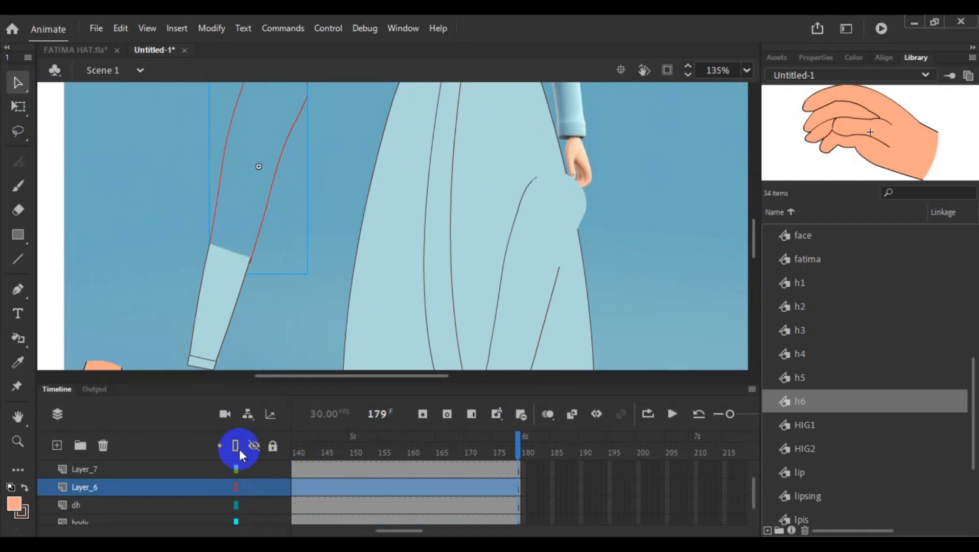
pyautogui.click(237, 469)
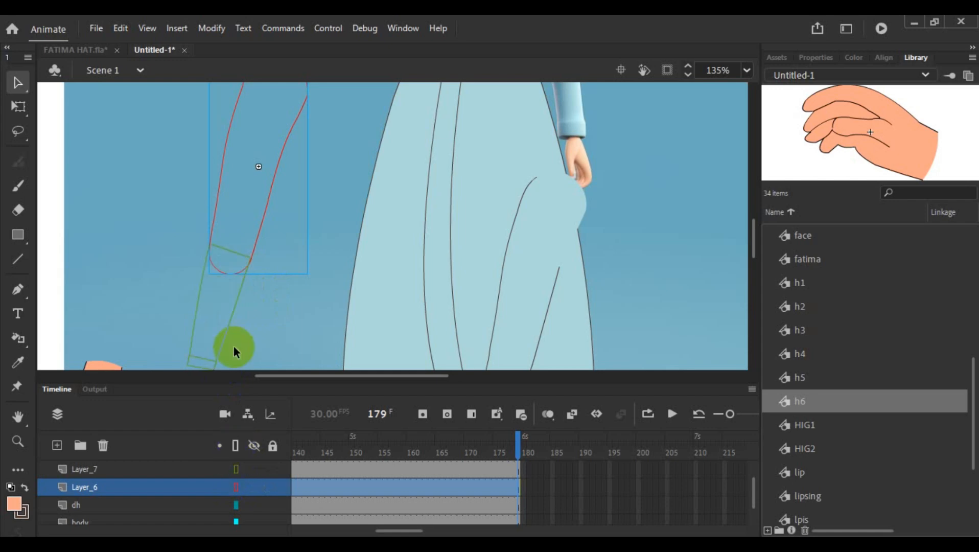
# - With the Free Transform tool, shift the forearm symbol slightly down so its outline meets the upper arm's edges at the elbow
pyautogui.scroll(5, 259, 319)
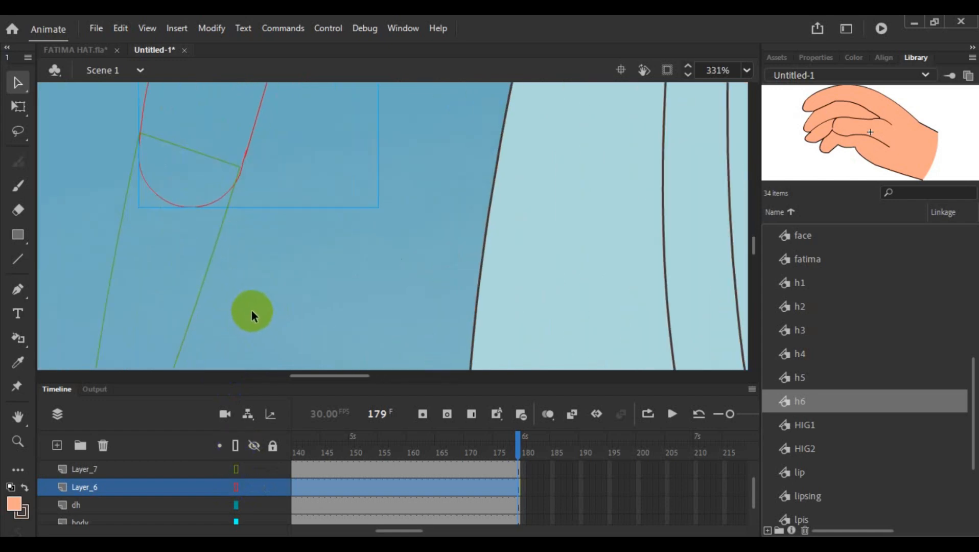
pyautogui.click(196, 312)
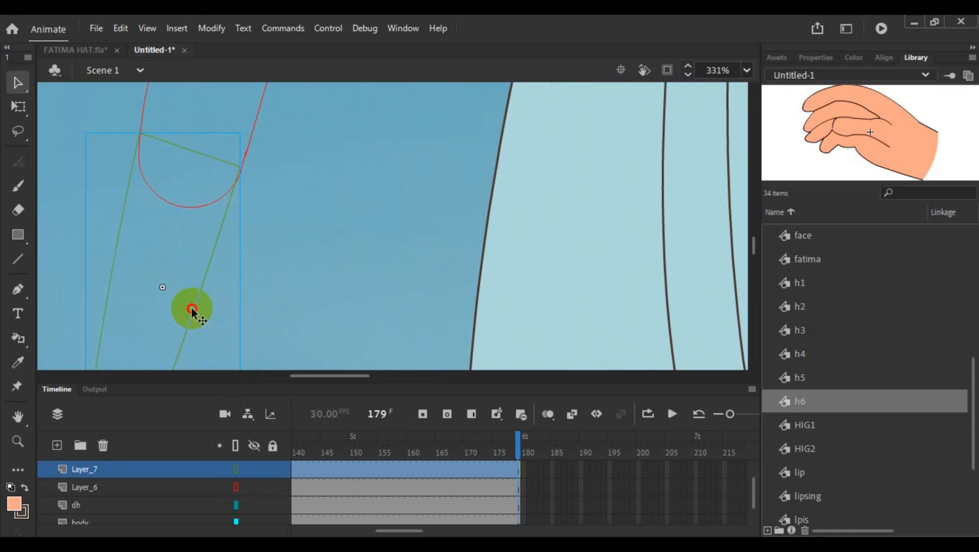
pyautogui.click(18, 107)
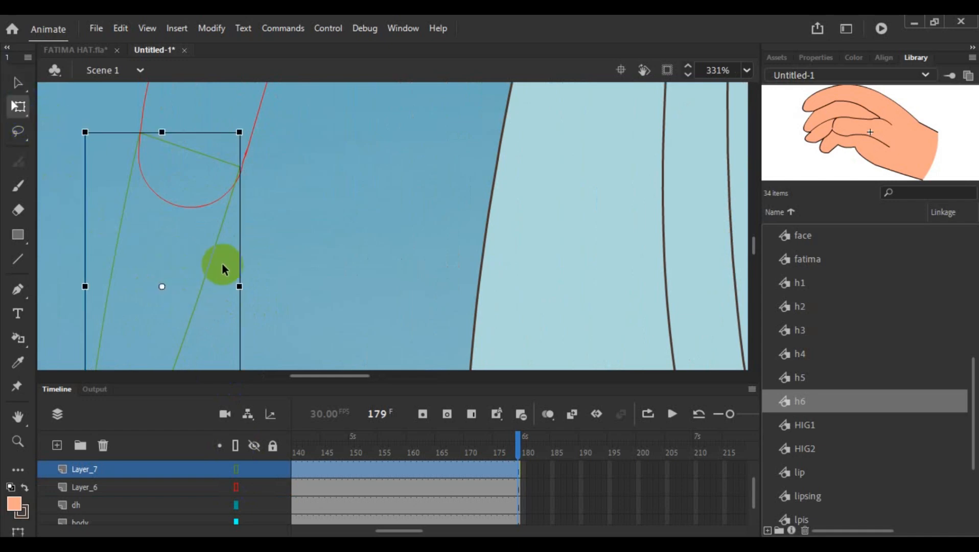
pyautogui.moveTo(210, 267); pyautogui.dragTo(209, 276)
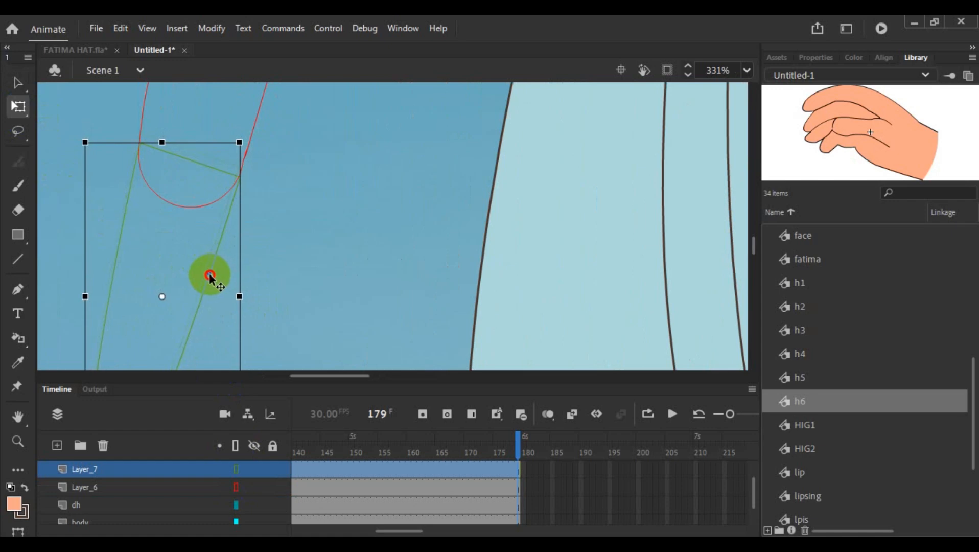
pyautogui.click(343, 263)
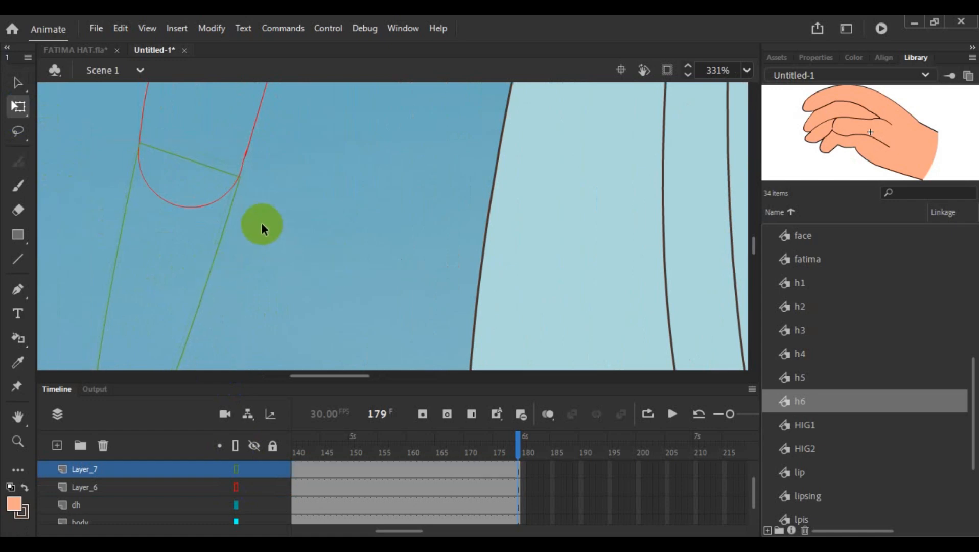
pyautogui.click(224, 229)
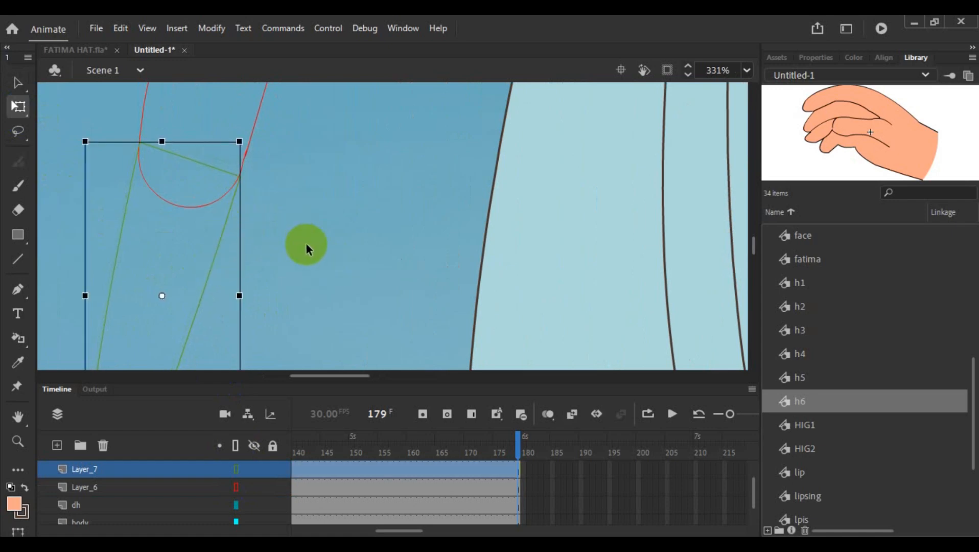
pyautogui.press('Left')
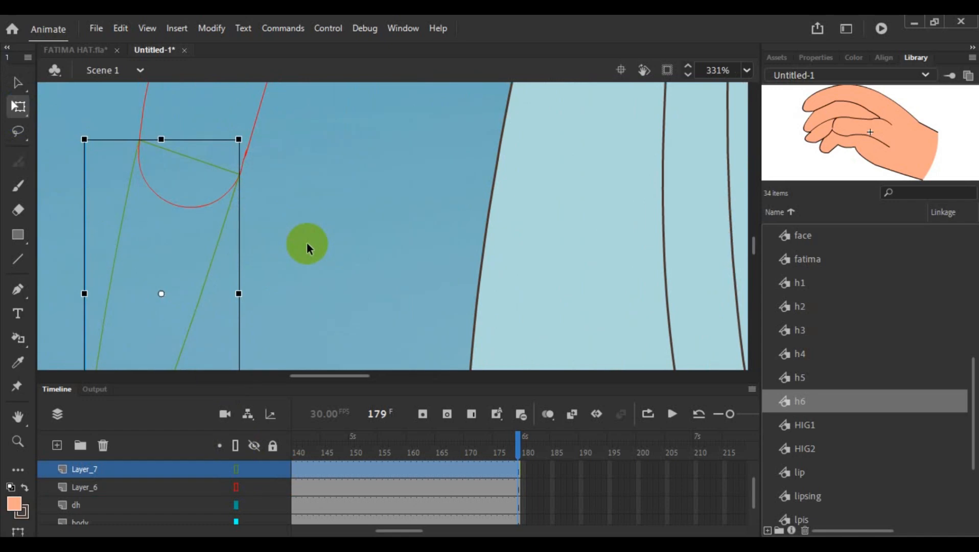
pyautogui.click(310, 238)
pyautogui.scroll(-5, 310, 238)
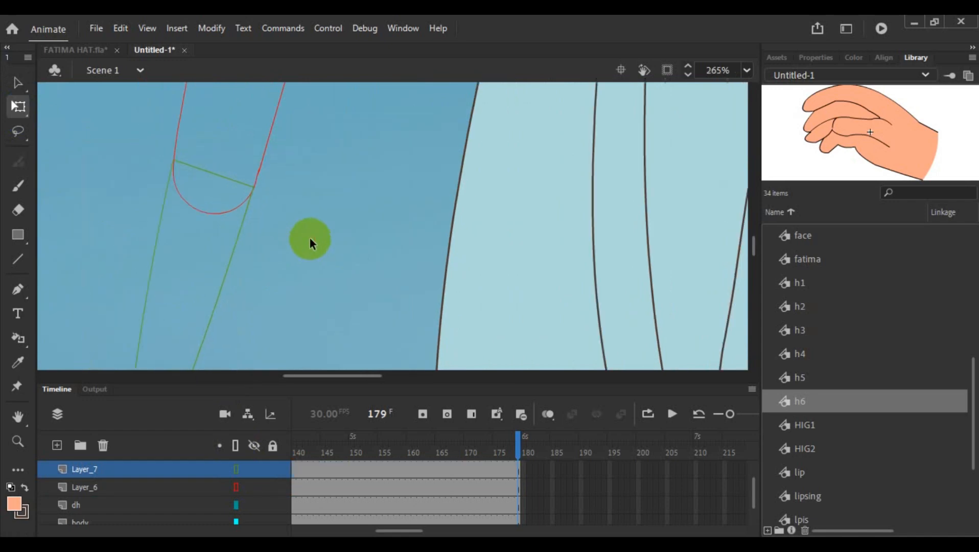
# - Scale the loose hand on Layer_8 down to about half size and move it onto the forearm's cuff
pyautogui.scroll(-3, 297, 297)
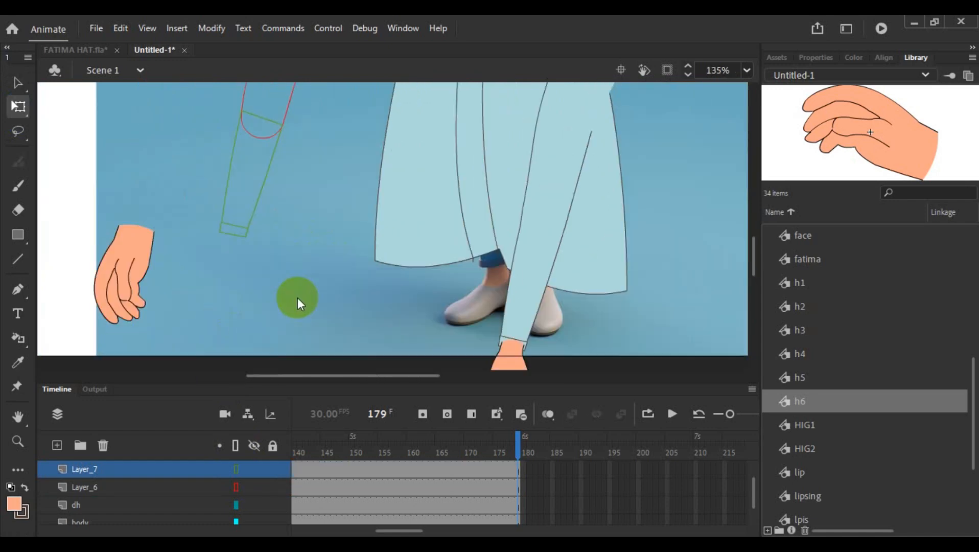
pyautogui.click(125, 272)
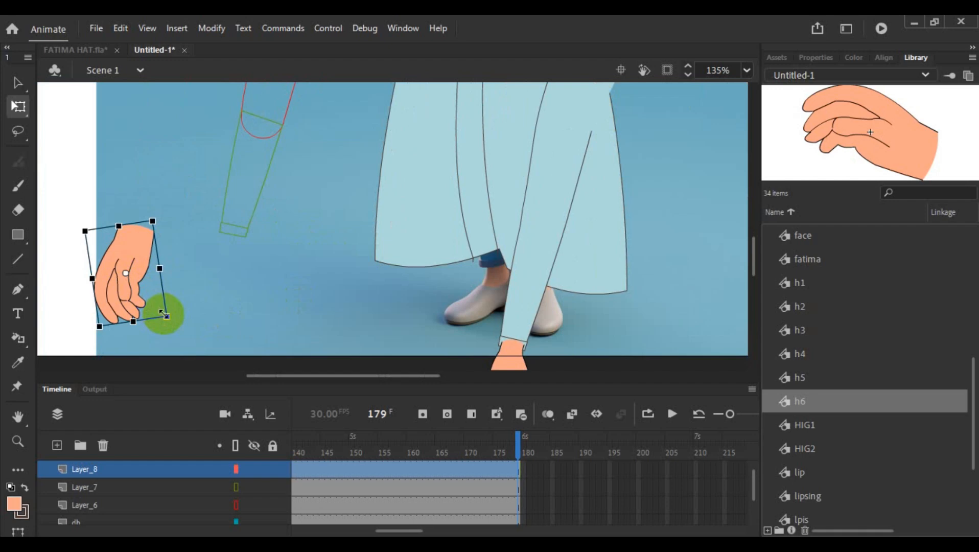
pyautogui.moveTo(166, 316); pyautogui.dragTo(229, 264)
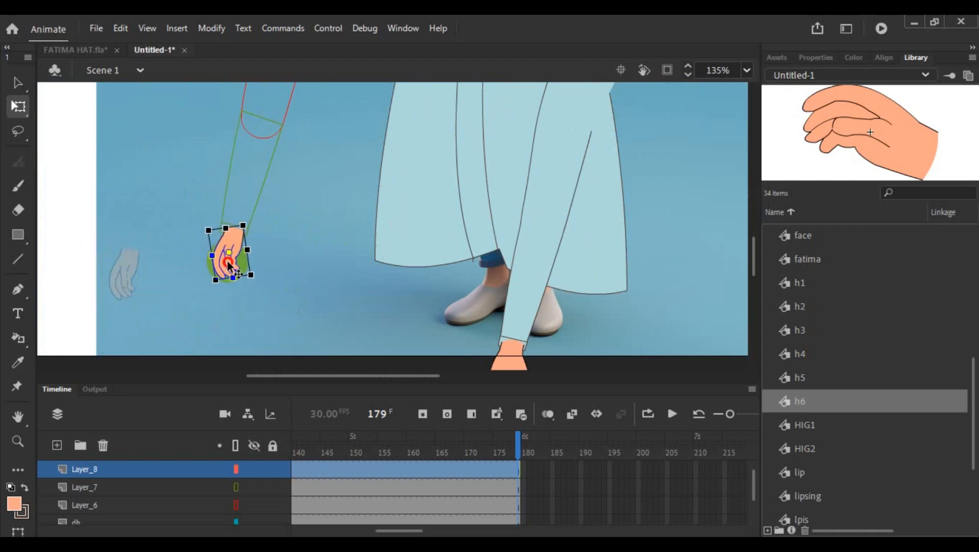
pyautogui.click(284, 268)
# - Nudge the hand symbol slightly down and left so its wrist sits inside the cuff outline
pyautogui.scroll(3, 285, 268)
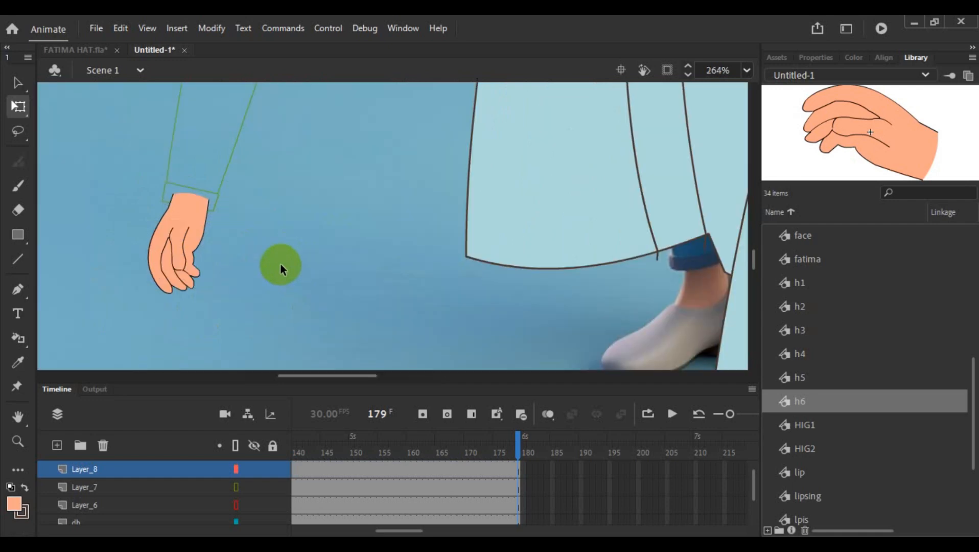
pyautogui.scroll(2, 280, 264)
pyautogui.click(139, 216)
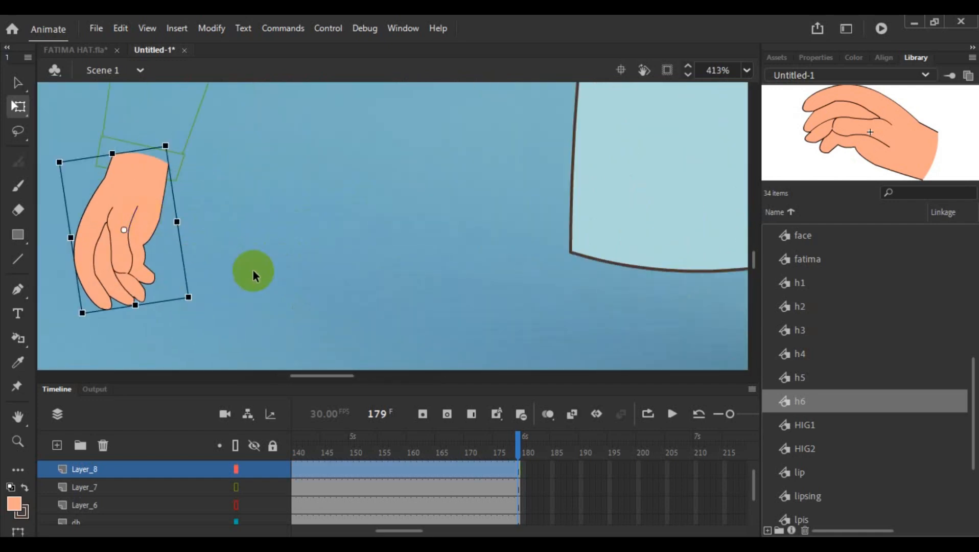
pyautogui.press('Down')
pyautogui.press('Down')
pyautogui.press('Left')
pyautogui.press('Left')
pyautogui.press('Down')
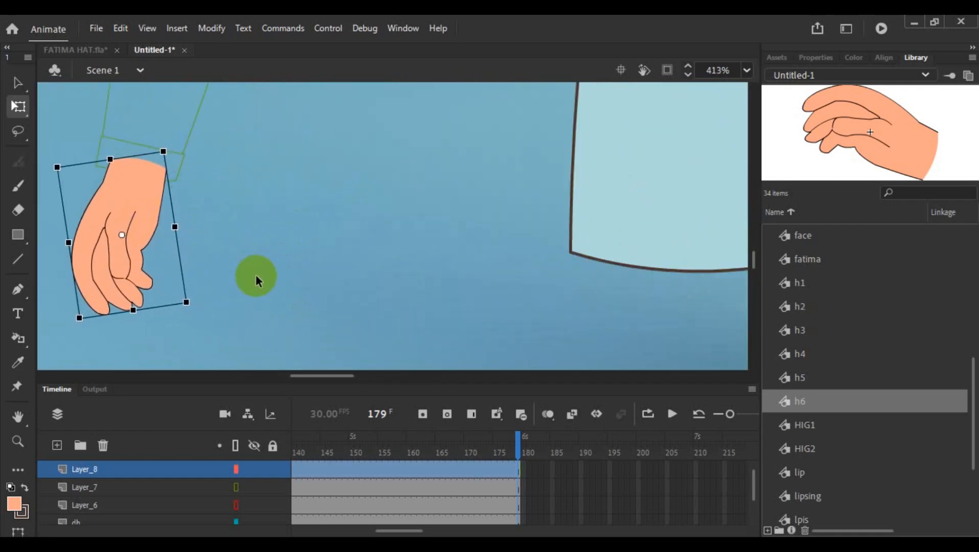
pyautogui.press('Down')
pyautogui.click(255, 275)
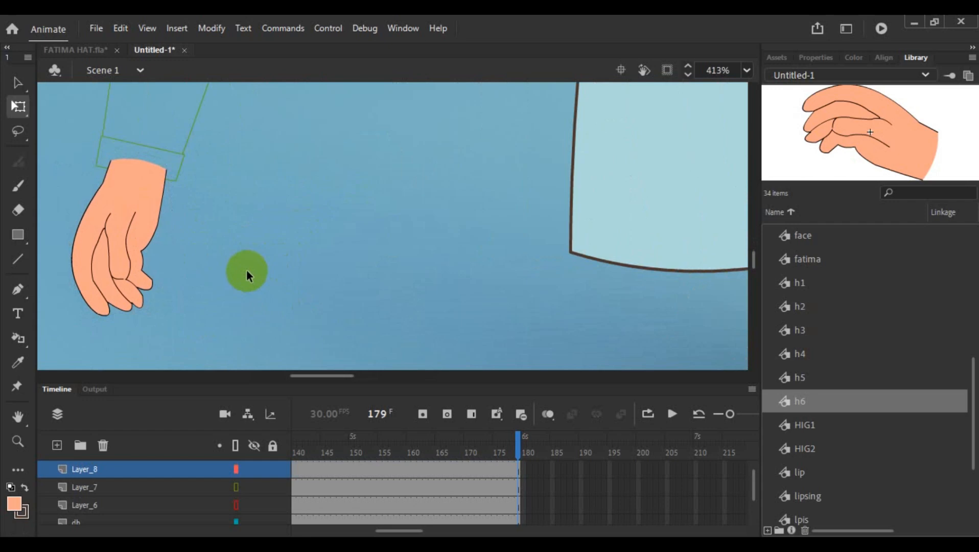
# - Enlarge the hand at the loose arm's cuff slightly, comparing its size and wrist fit with the other hand below the robe
pyautogui.click(110, 228)
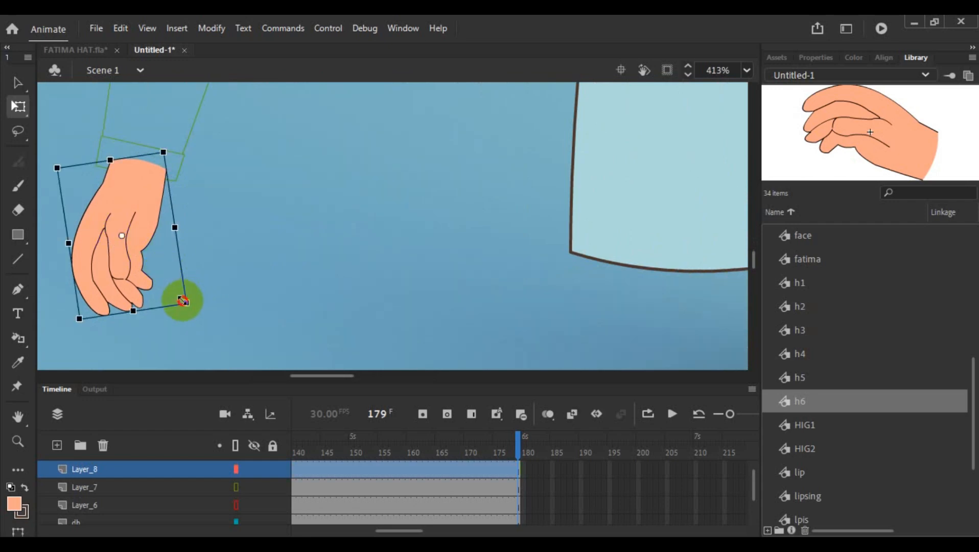
pyautogui.moveTo(187, 303); pyautogui.dragTo(195, 318)
pyautogui.moveTo(310, 375); pyautogui.dragTo(404, 391)
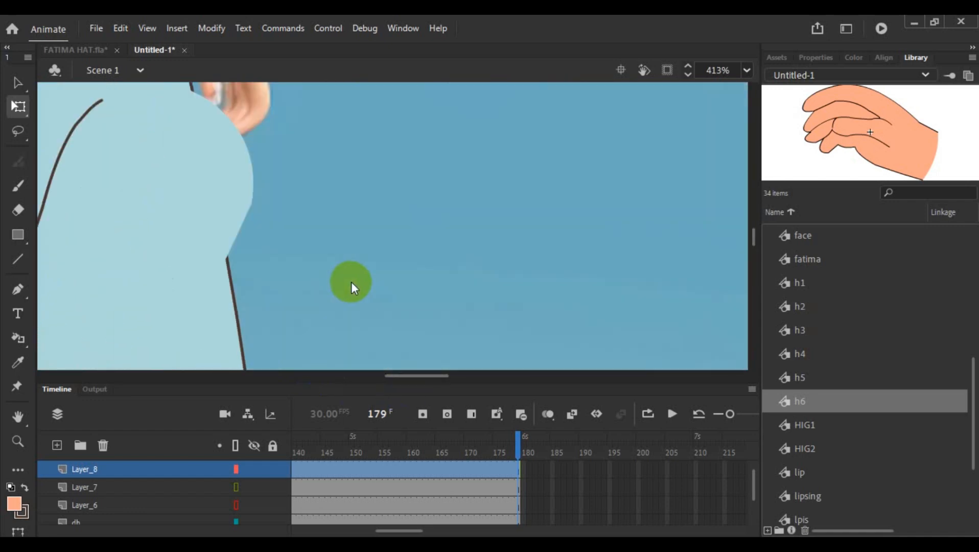
pyautogui.scroll(2, 353, 279)
pyautogui.scroll(-3, 409, 296)
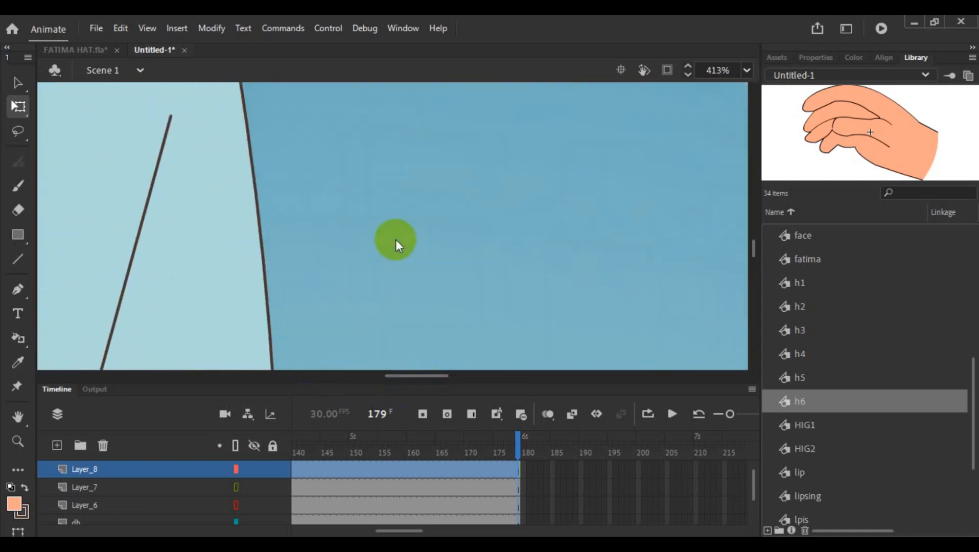
pyautogui.moveTo(416, 376); pyautogui.dragTo(384, 363)
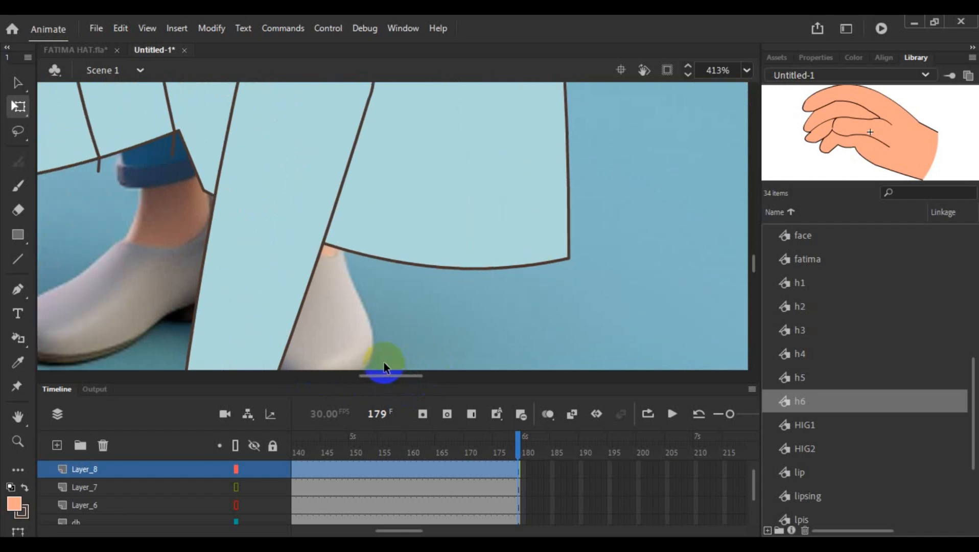
pyautogui.scroll(-3, 349, 206)
pyautogui.moveTo(181, 171); pyautogui.dragTo(235, 180)
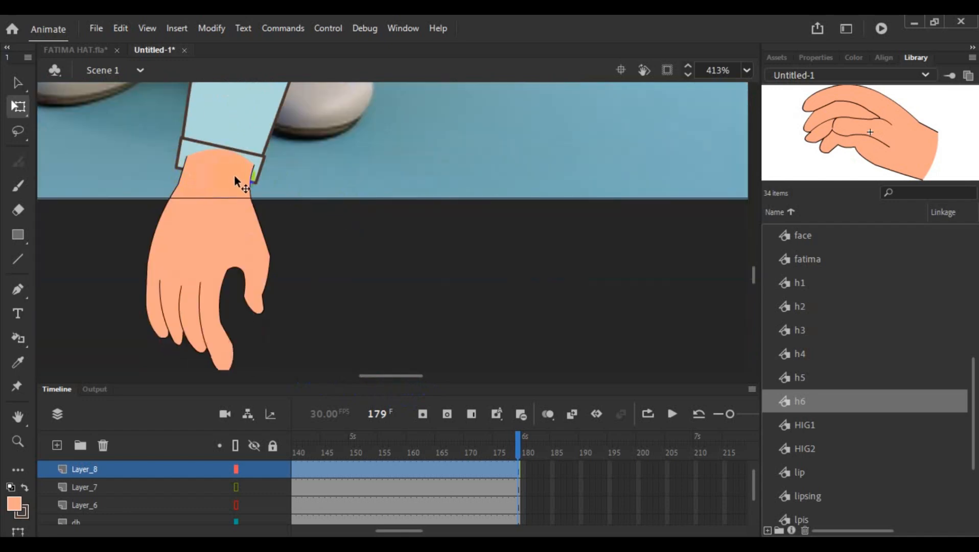
pyautogui.moveTo(371, 378); pyautogui.dragTo(319, 377)
pyautogui.scroll(3, 269, 263)
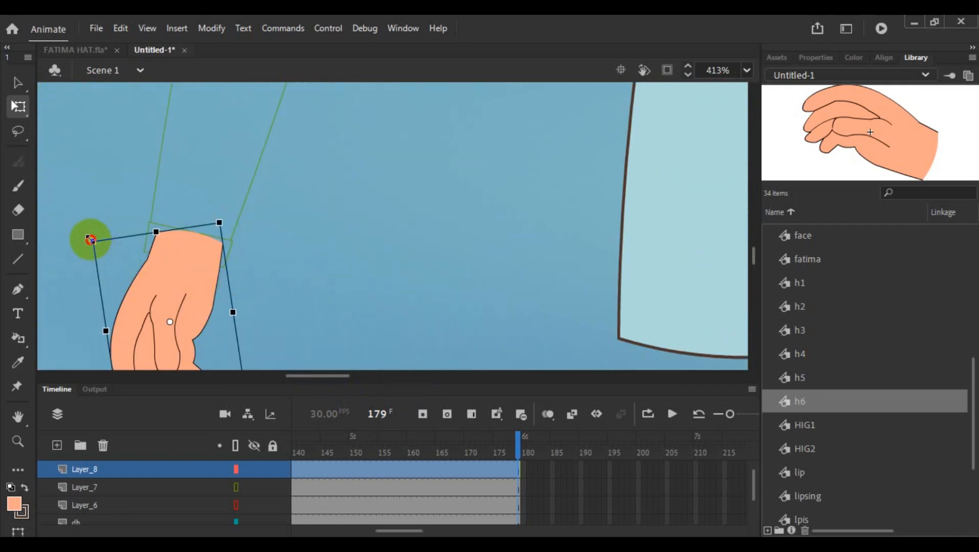
pyautogui.moveTo(91, 240); pyautogui.dragTo(95, 246)
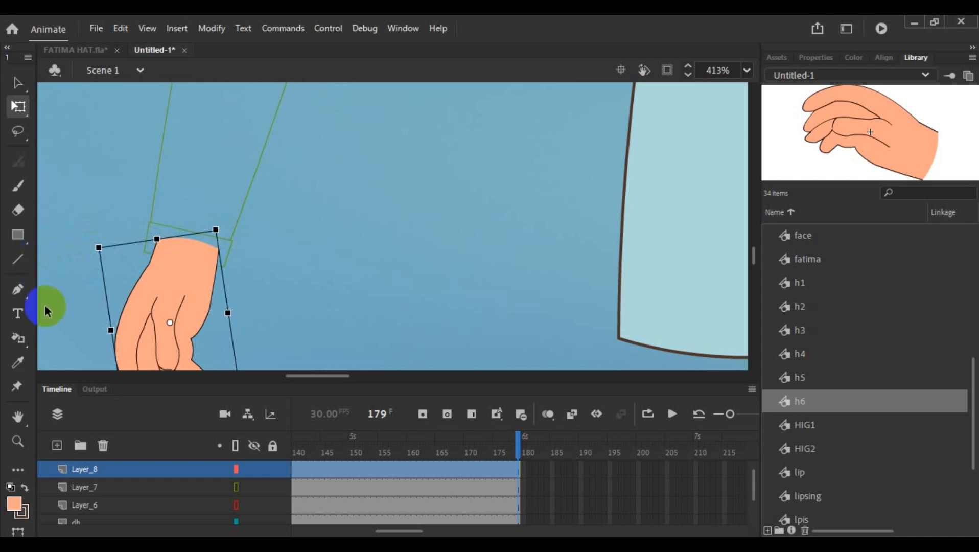
# - Turn off outline display for Layer_7 and Layer_6 and deselect the hand
pyautogui.click(235, 487)
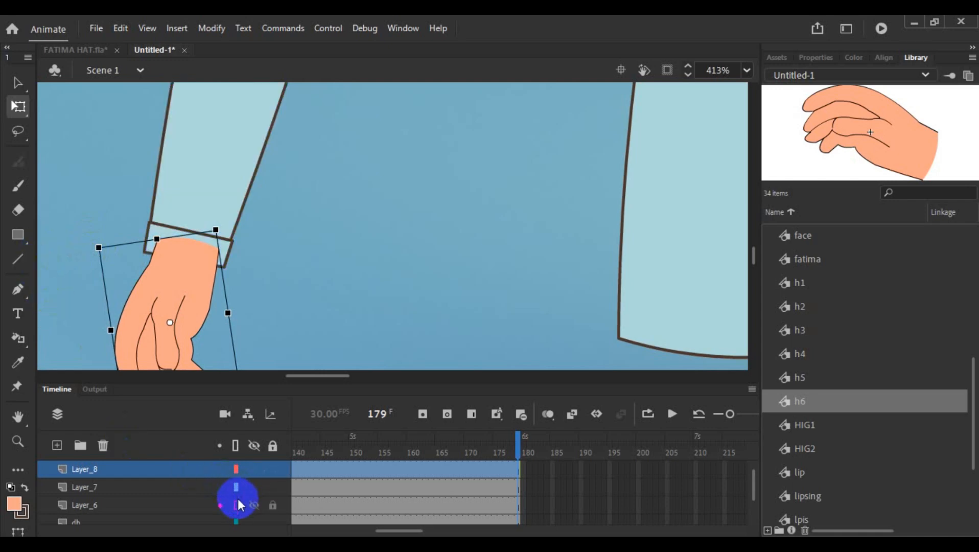
pyautogui.click(237, 505)
pyautogui.click(305, 252)
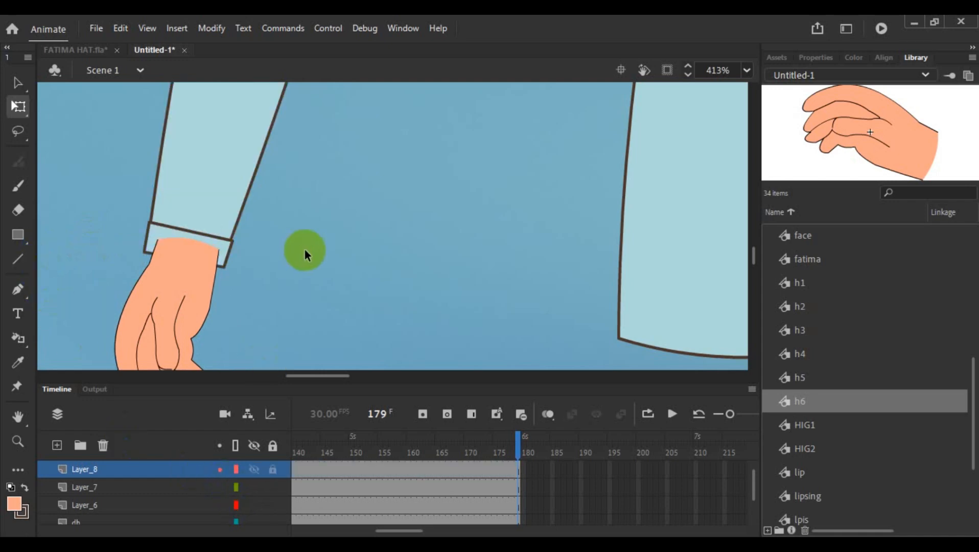
# - Inspect the loose arm's outline around the elbow and open the upper-arm symbol on Layer_6 for editing
pyautogui.scroll(-4, 310, 274)
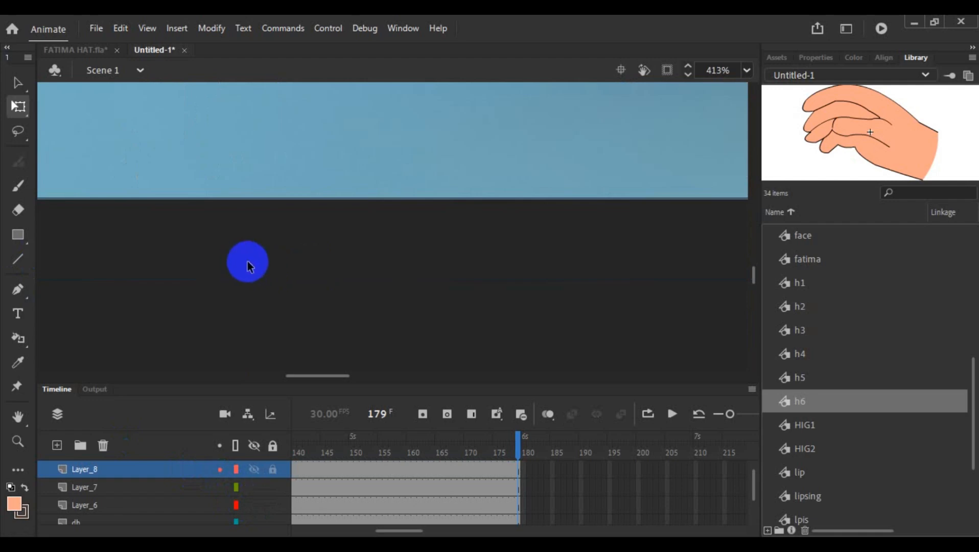
pyautogui.scroll(3, 248, 265)
pyautogui.scroll(3, 253, 266)
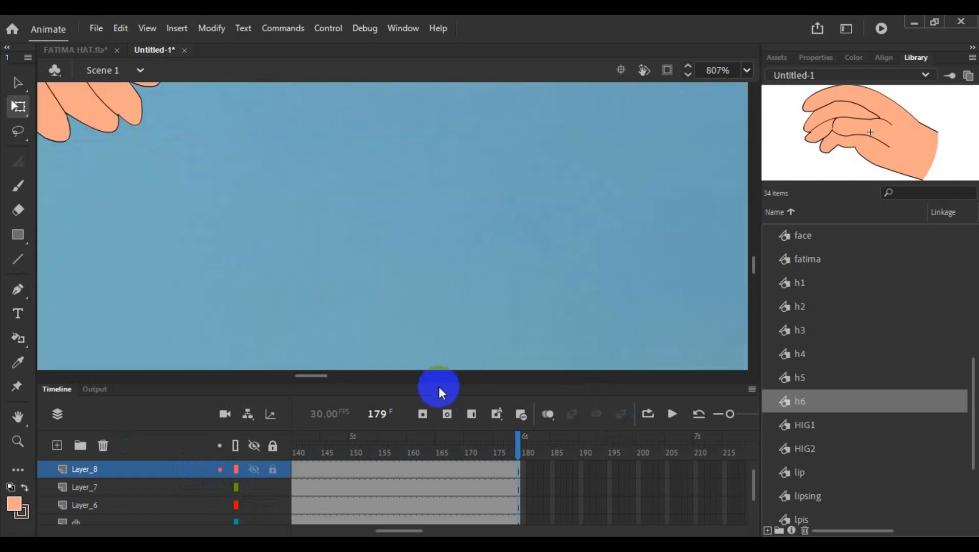
pyautogui.scroll(-3, 535, 337)
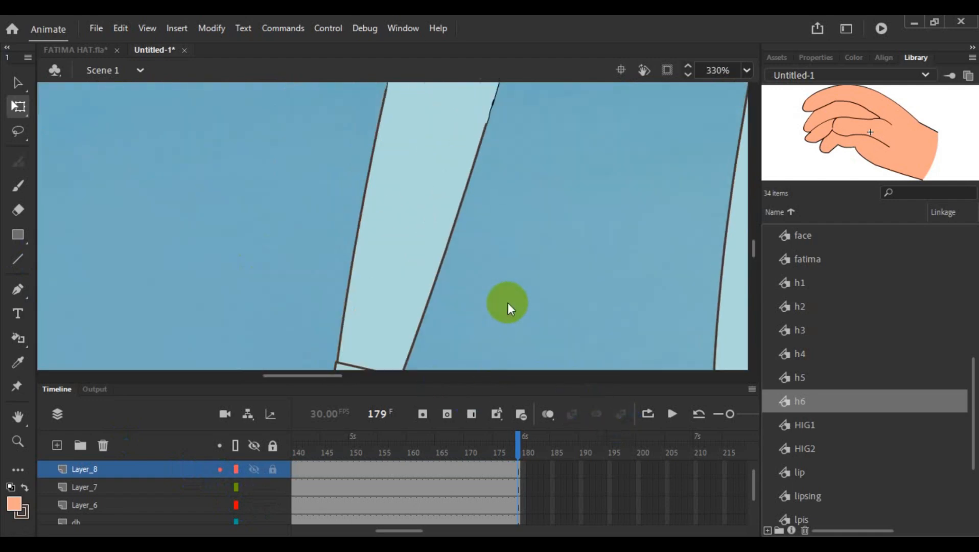
pyautogui.scroll(-2, 507, 299)
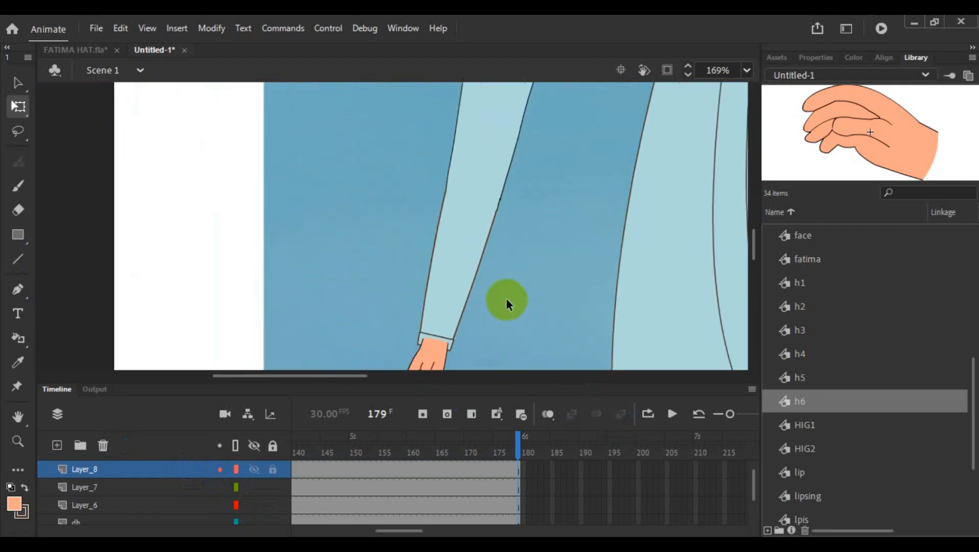
pyautogui.click(515, 153)
pyautogui.click(483, 262)
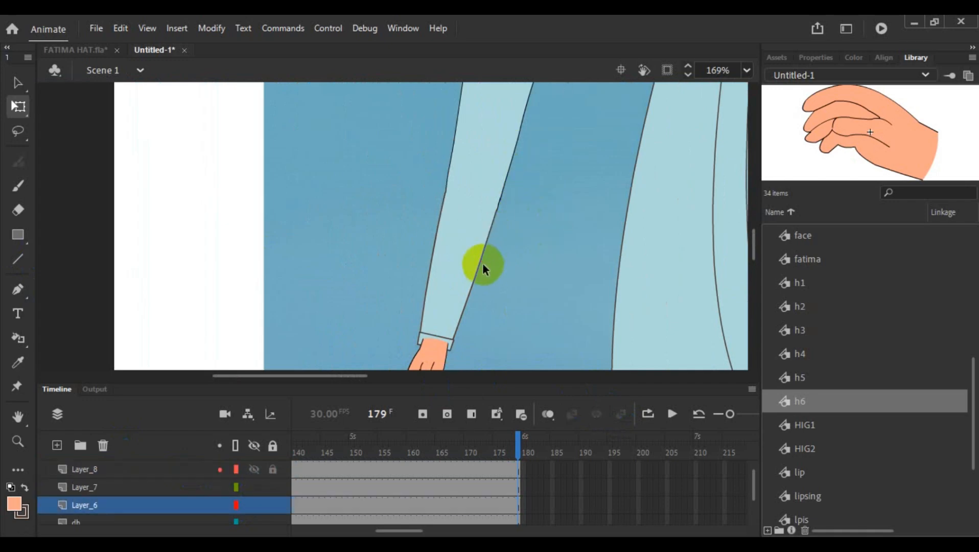
pyautogui.scroll(3, 519, 236)
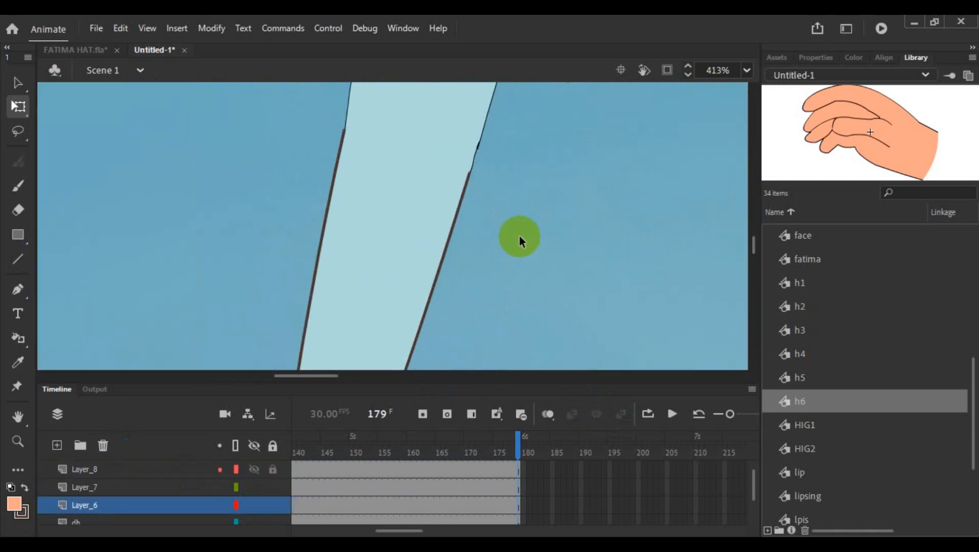
pyautogui.click(466, 186)
pyautogui.scroll(3, 526, 185)
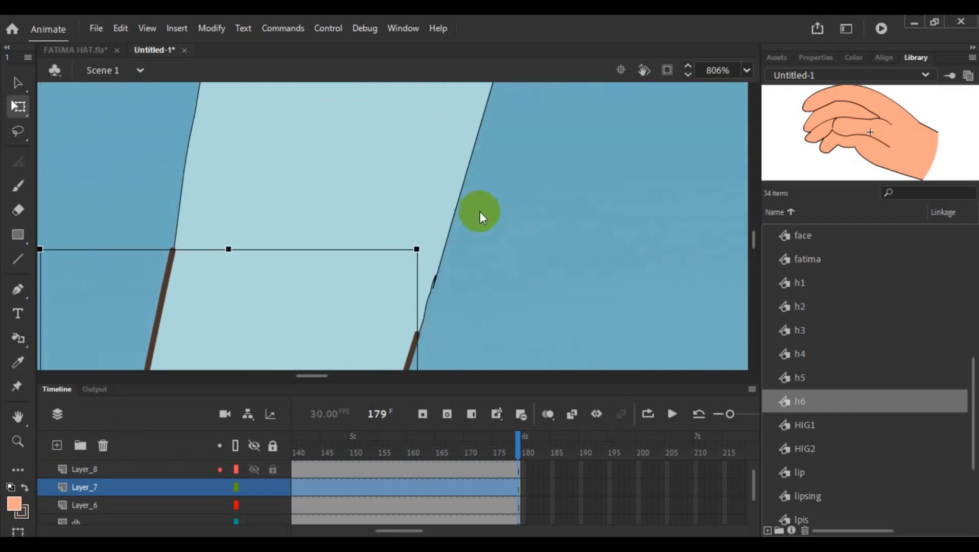
pyautogui.click(441, 281)
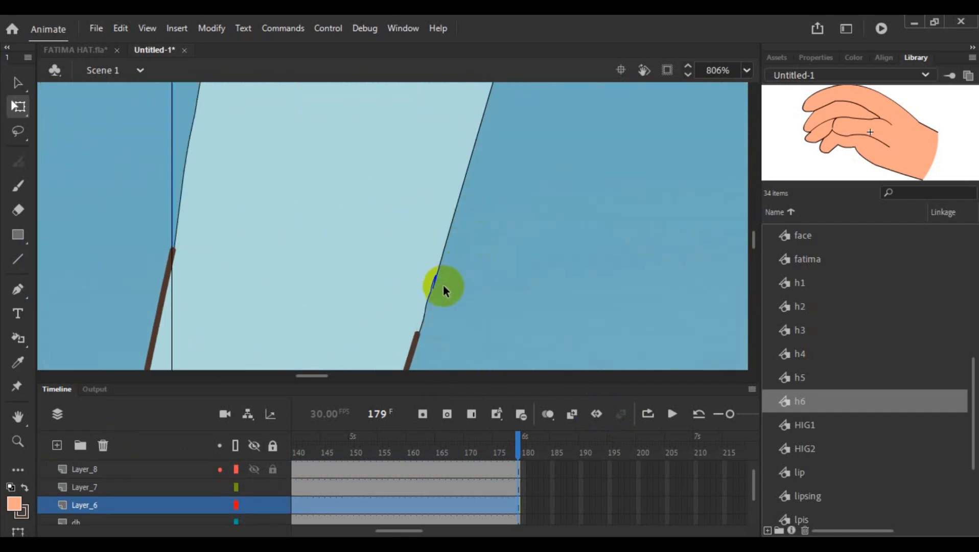
pyautogui.scroll(3, 442, 283)
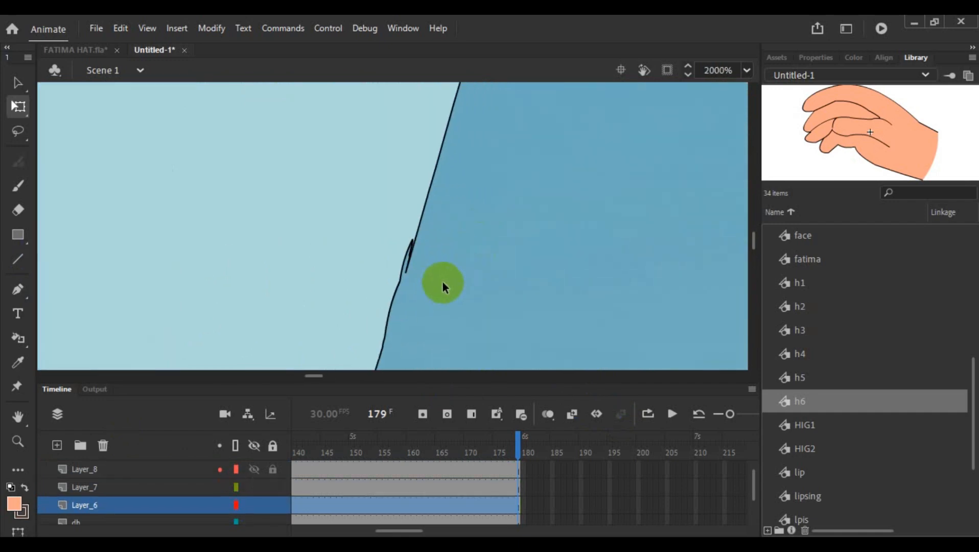
pyautogui.doubleClick(411, 257)
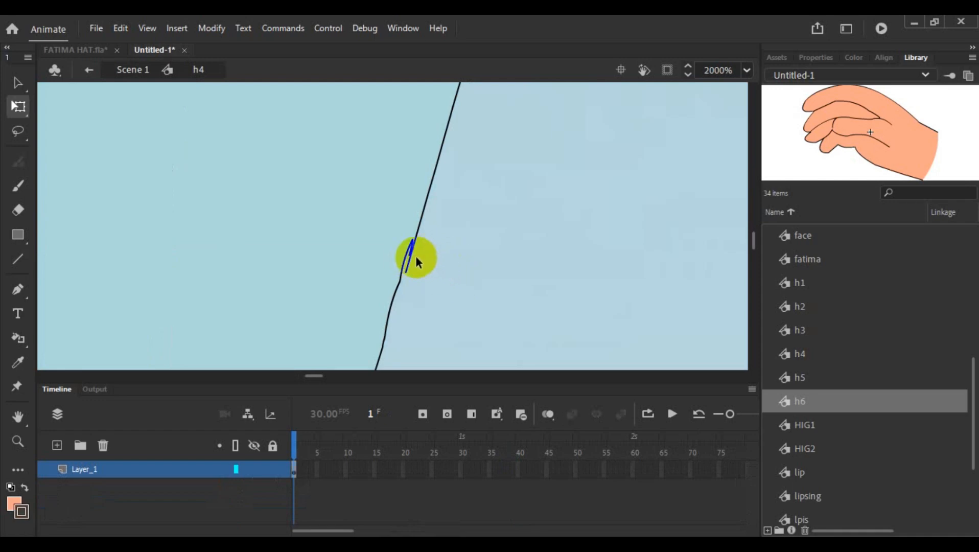
pyautogui.click(412, 261)
pyautogui.press('Delete')
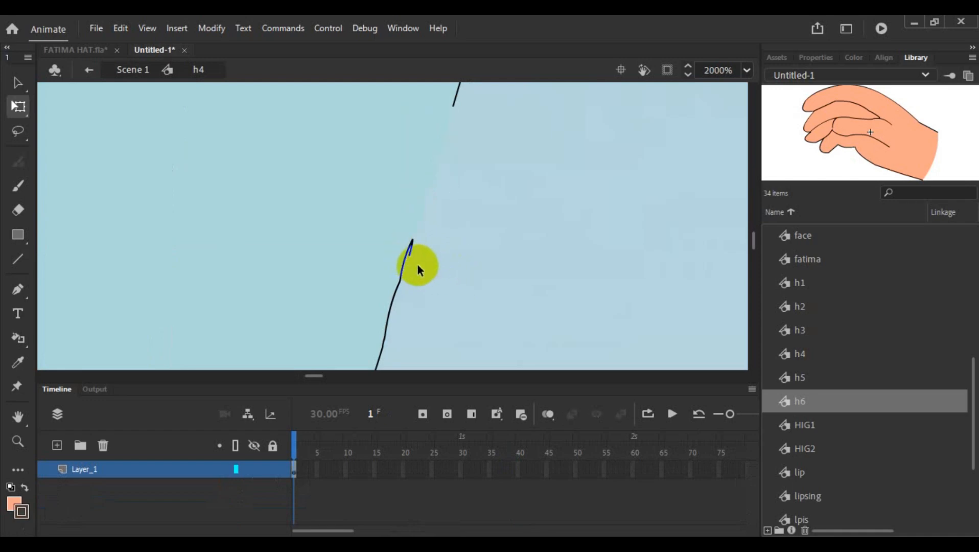
pyautogui.hotkey('ctrl', 'z')
pyautogui.click(479, 266)
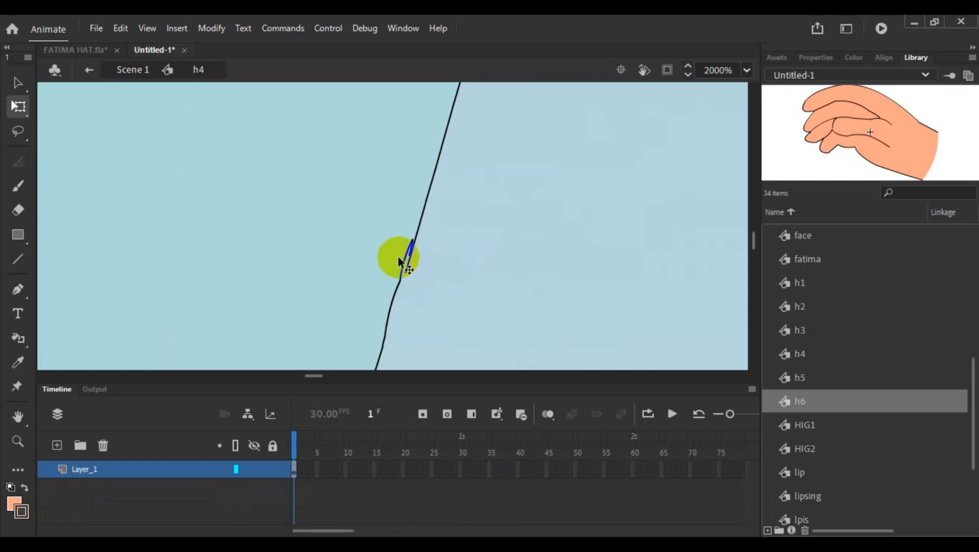
# - Delete the doubled stray stroke and the short outline segment below it on the upper arm's inner edge near the elbow
pyautogui.click(405, 264)
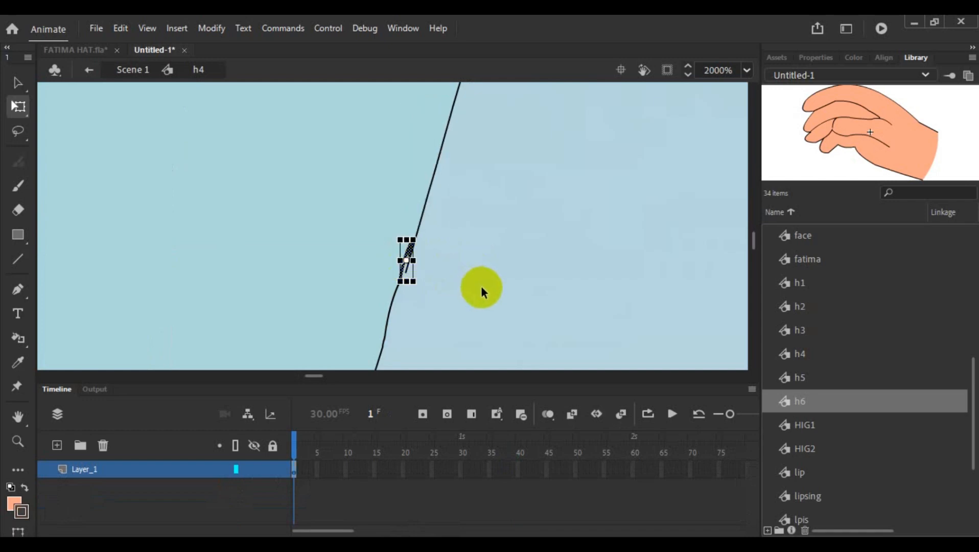
pyautogui.press('Delete')
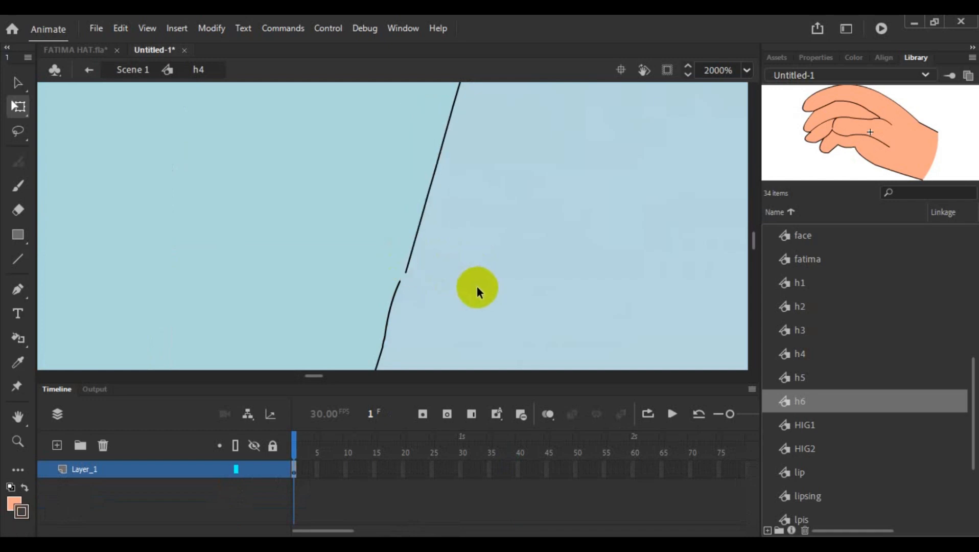
pyautogui.click(394, 296)
pyautogui.press('Delete')
# - Close the gap in the upper arm's inner outline by joining the two open stroke ends near the elbow
pyautogui.scroll(-5, 454, 269)
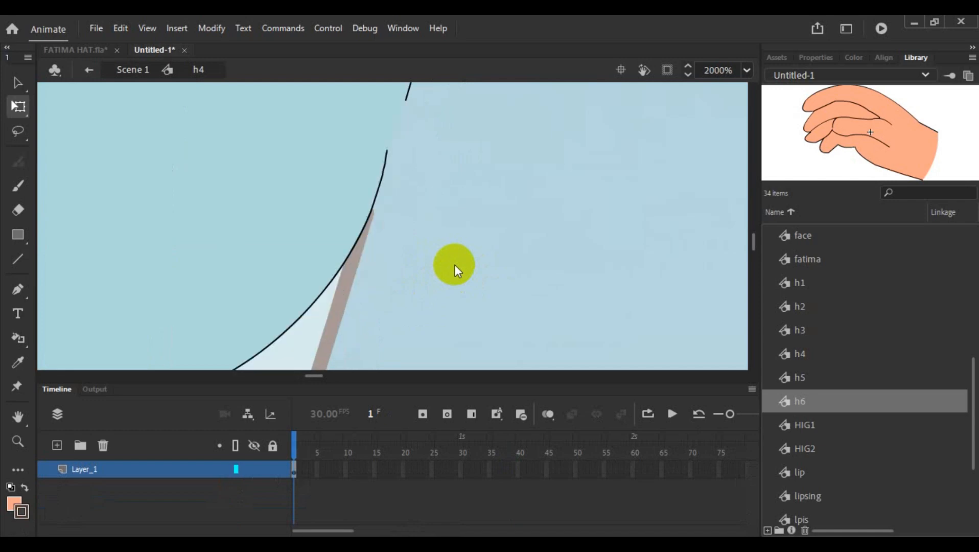
pyautogui.scroll(3, 454, 262)
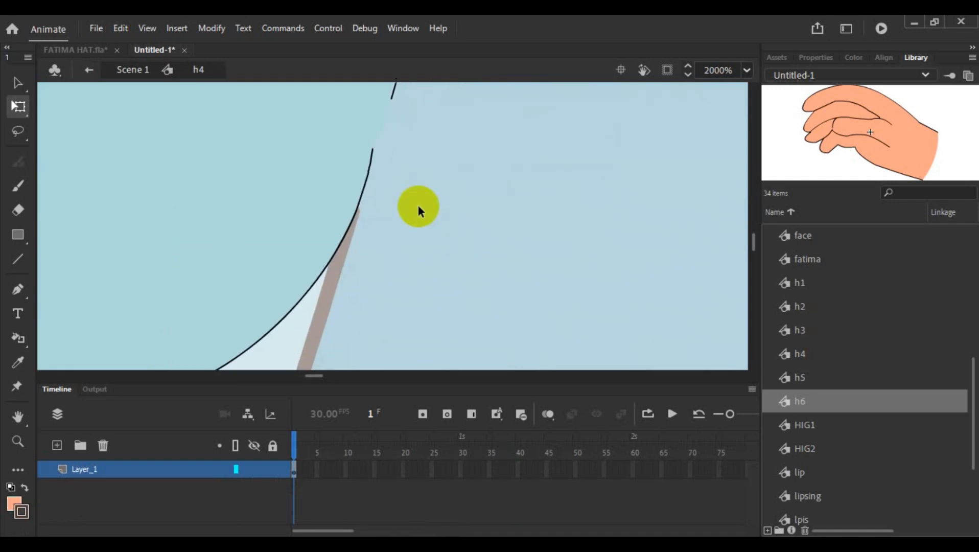
pyautogui.moveTo(393, 183)
pyautogui.mouseDown()
pyautogui.moveTo(365, 266)
pyautogui.moveTo(393, 264)
pyautogui.moveTo(372, 242)
pyautogui.mouseUp()
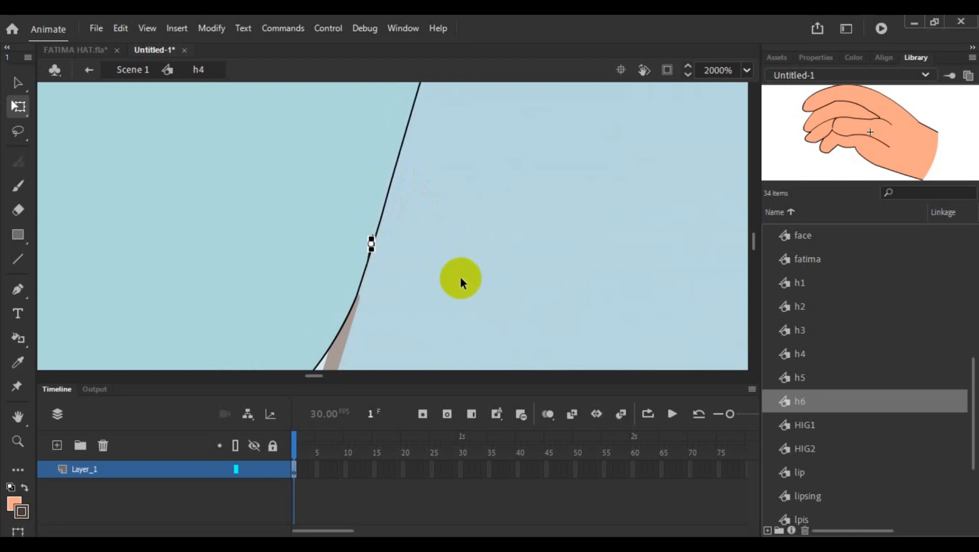
pyautogui.click(461, 279)
# - Delete the tiny leftover stroke fragments at the joint in the upper arm's inner outline
pyautogui.click(371, 236)
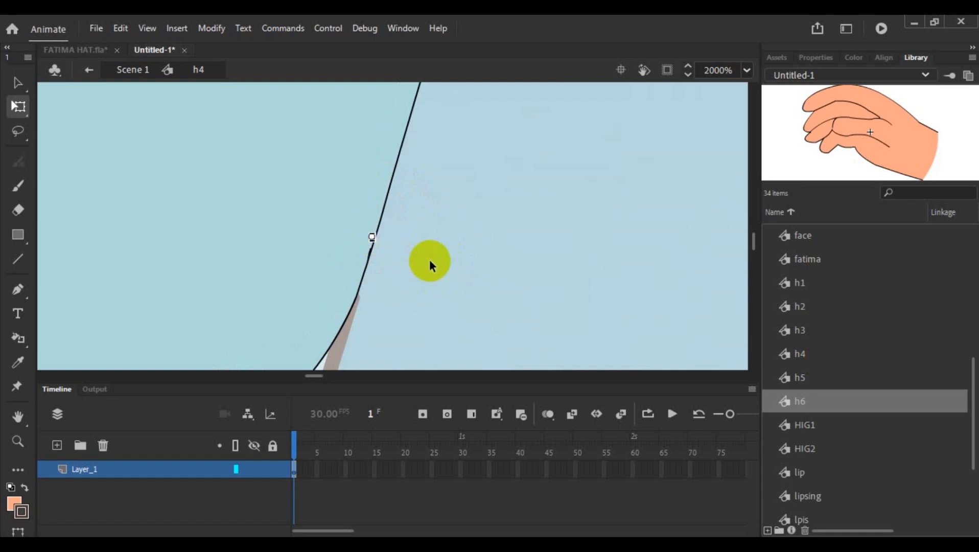
pyautogui.press('Delete')
pyautogui.click(369, 256)
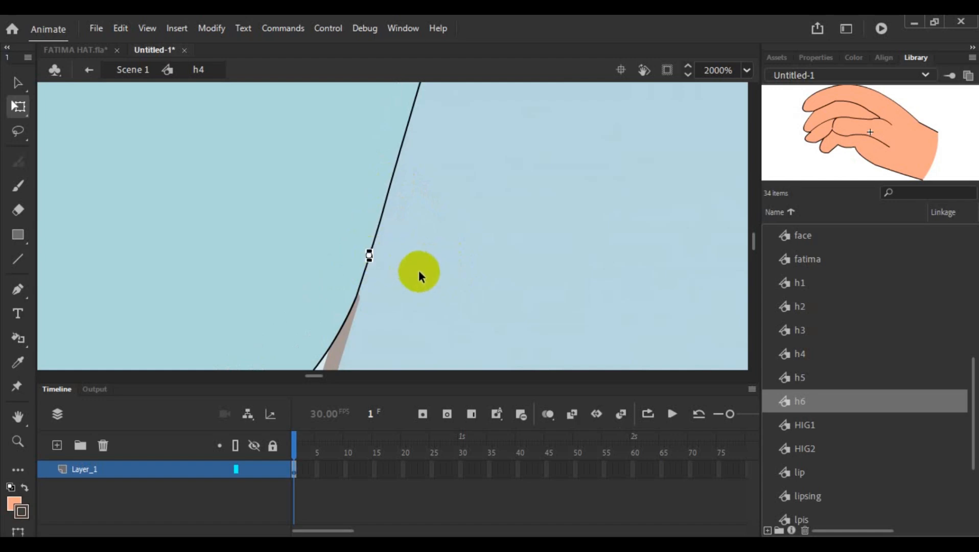
pyautogui.press('Delete')
pyautogui.click(370, 249)
pyautogui.press('Delete')
pyautogui.scroll(-5, 429, 277)
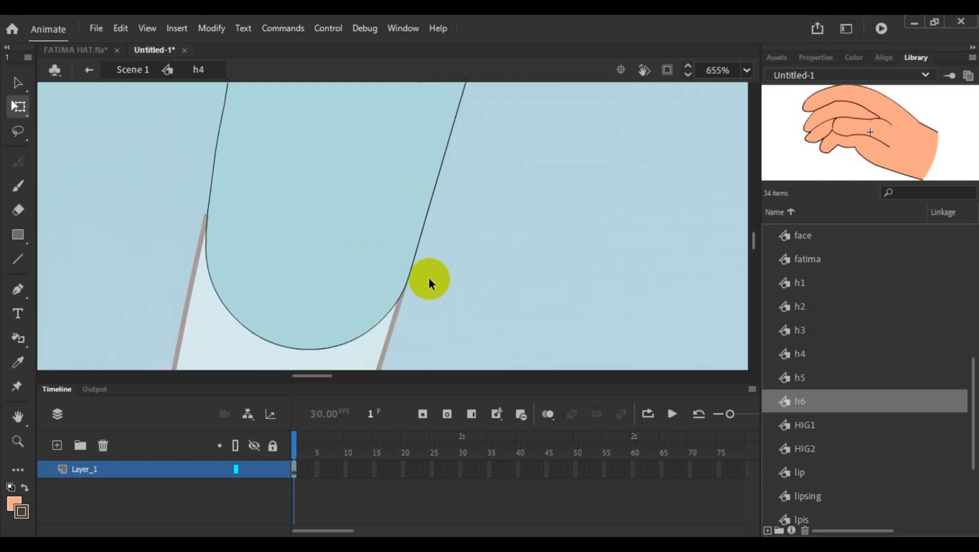
# - Set the stroke size of the upper arm's entire outline to 1 and return to the main scene
pyautogui.click(413, 255)
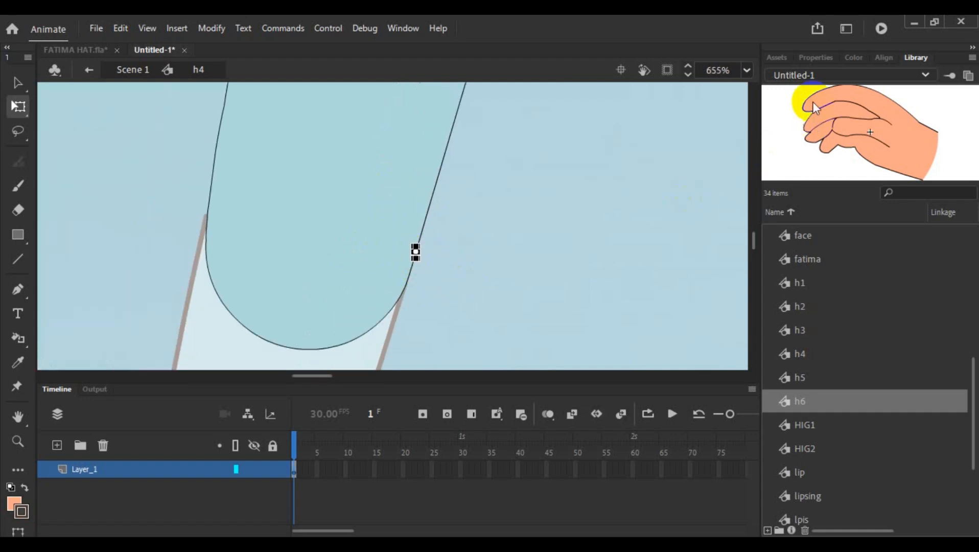
pyautogui.doubleClick(431, 209)
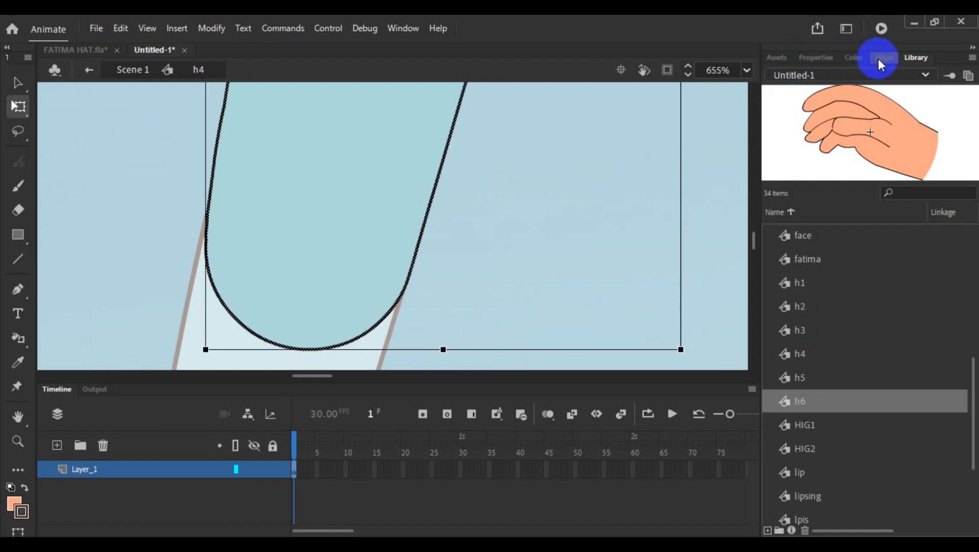
pyautogui.click(818, 58)
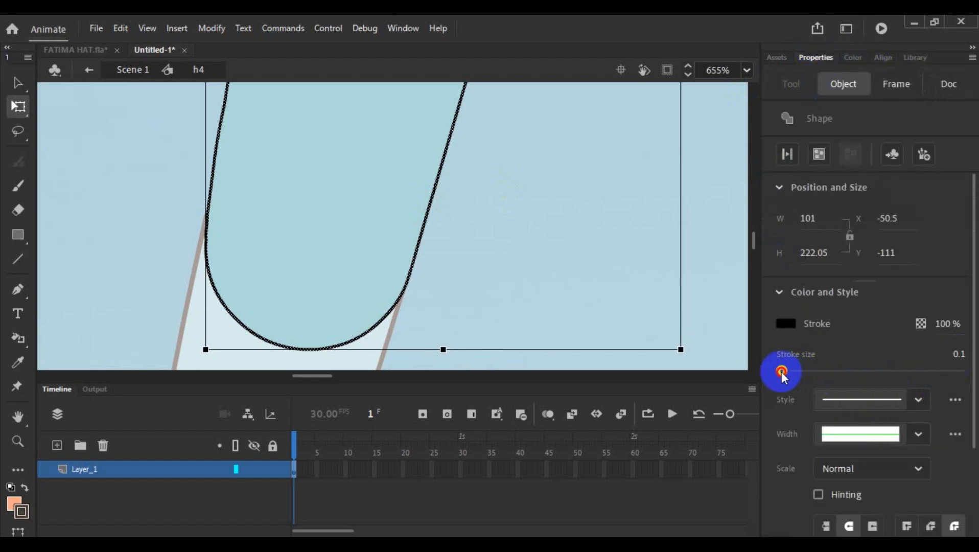
pyautogui.moveTo(782, 373); pyautogui.dragTo(783, 374)
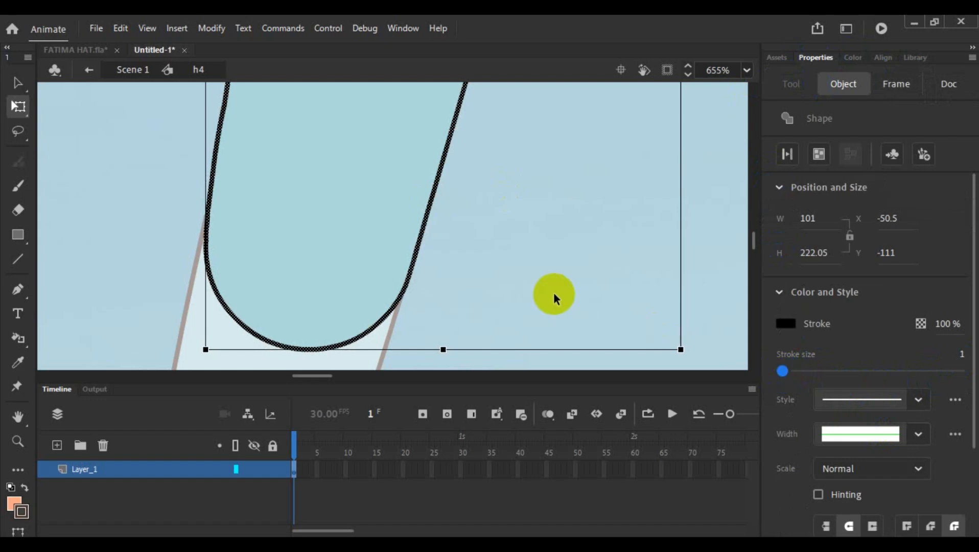
pyautogui.doubleClick(554, 294)
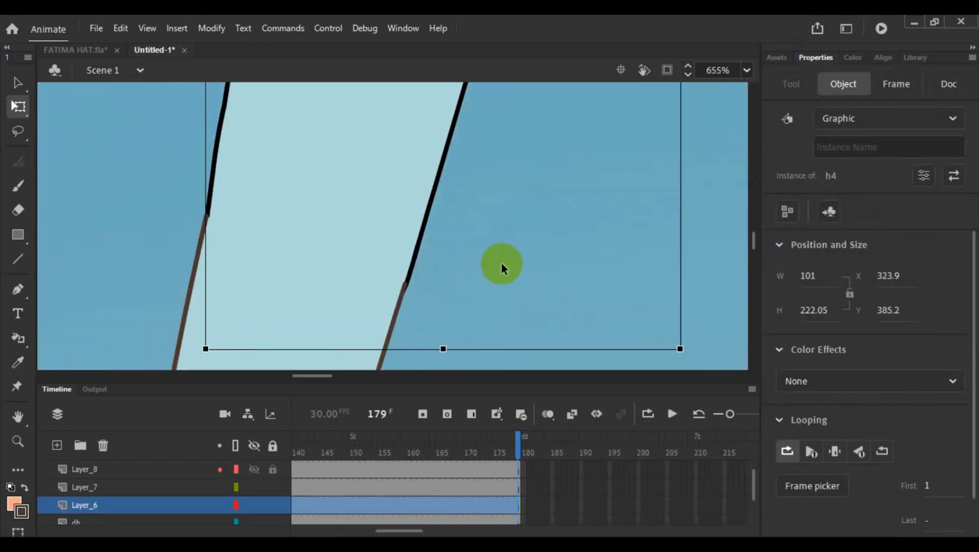
# - Reopen the upper-arm symbol h4 for editing and check its fill shape, leaving nothing selected
pyautogui.scroll(-3, 501, 263)
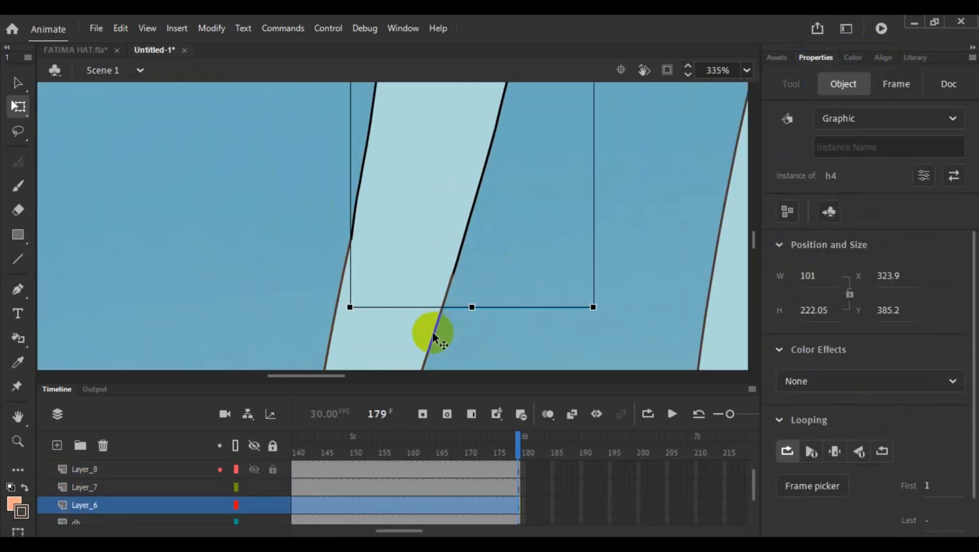
pyautogui.click(17, 337)
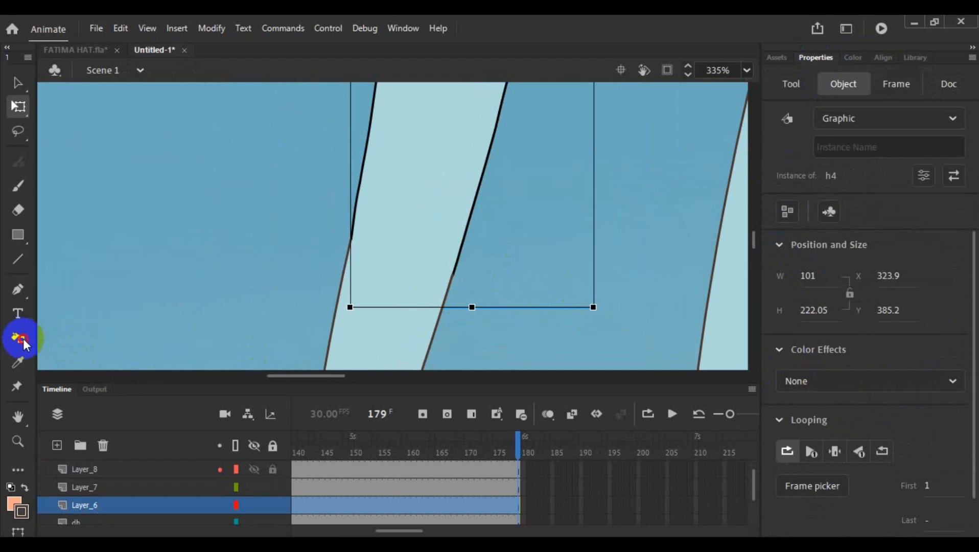
pyautogui.click(18, 83)
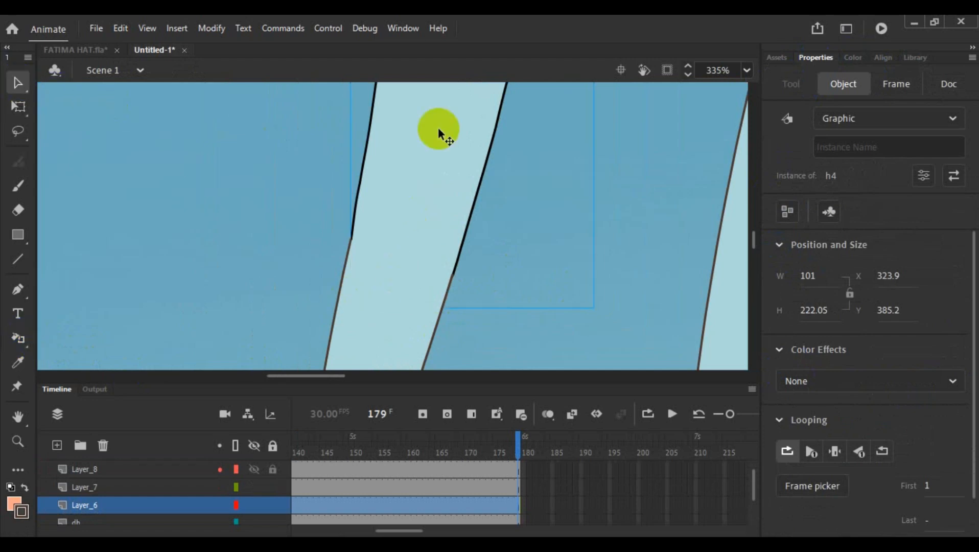
pyautogui.doubleClick(438, 126)
pyautogui.click(439, 193)
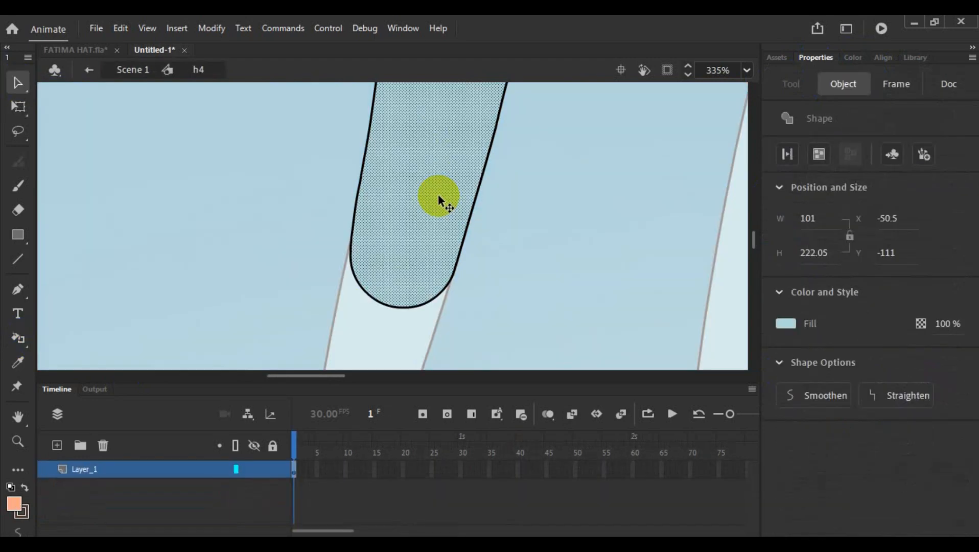
pyautogui.click(111, 339)
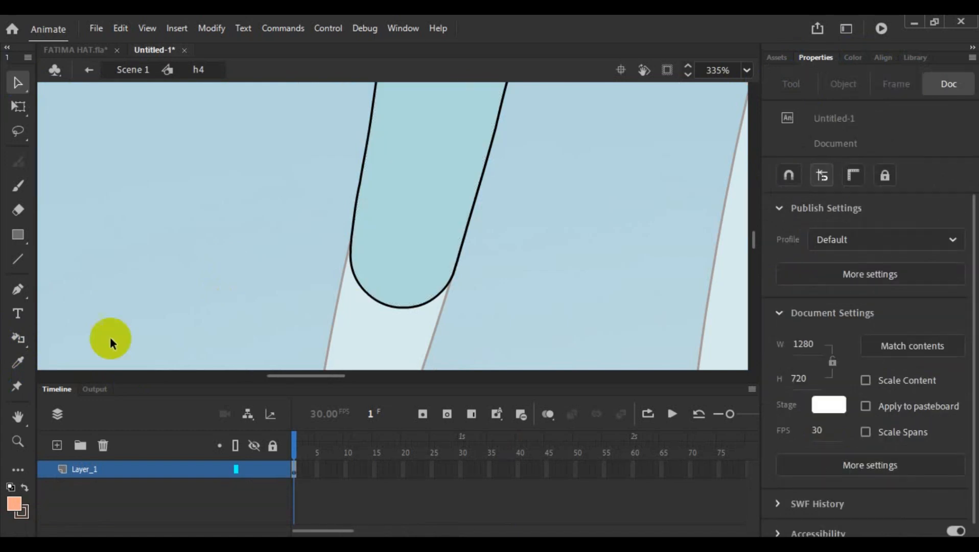
# - Apply a black size 1 stroke to the upper arm's outline with the Ink Bottle, leaving nothing selected
pyautogui.click(18, 339)
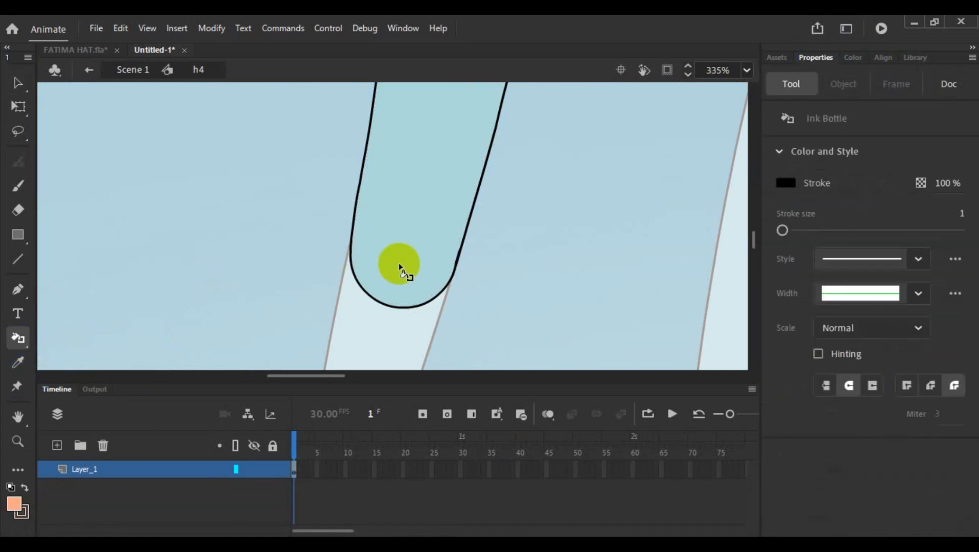
pyautogui.click(18, 83)
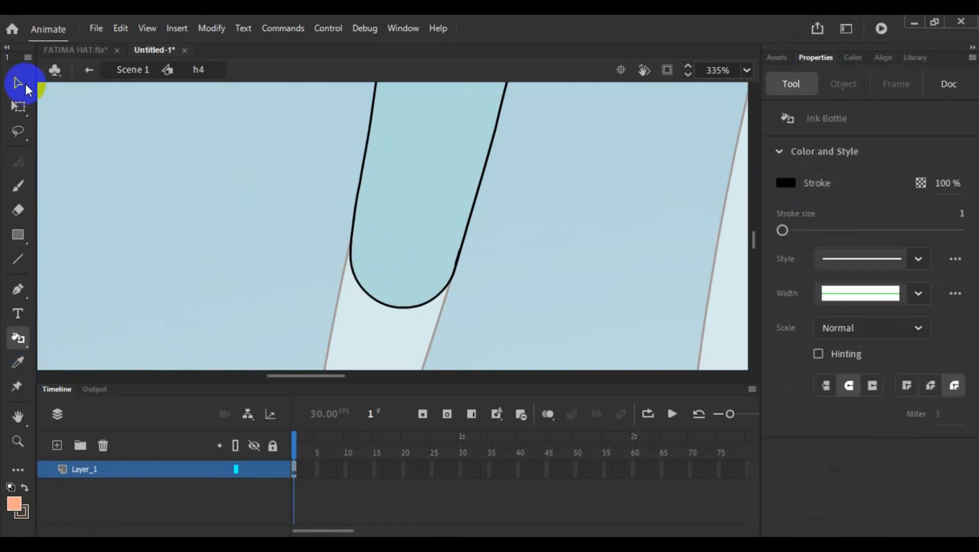
pyautogui.doubleClick(386, 167)
pyautogui.click(19, 338)
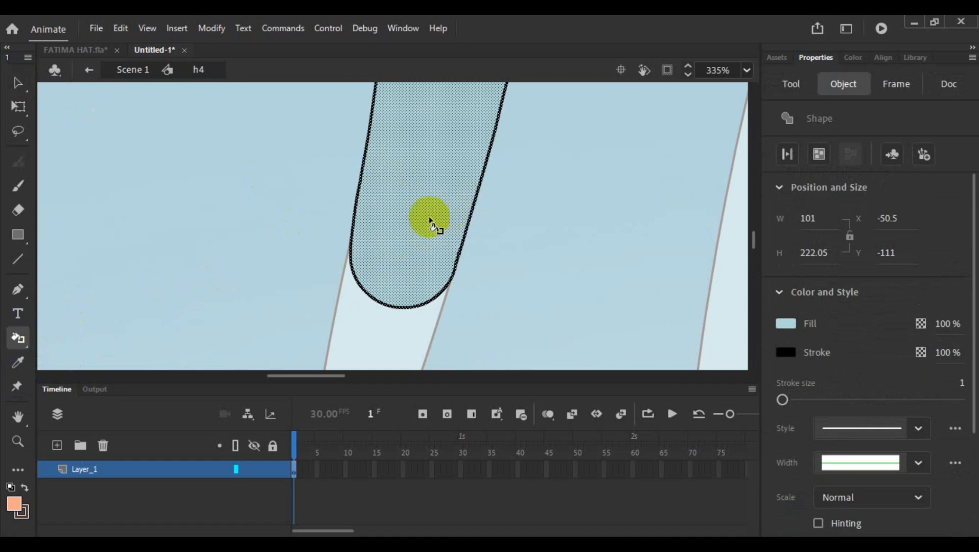
pyautogui.click(287, 187)
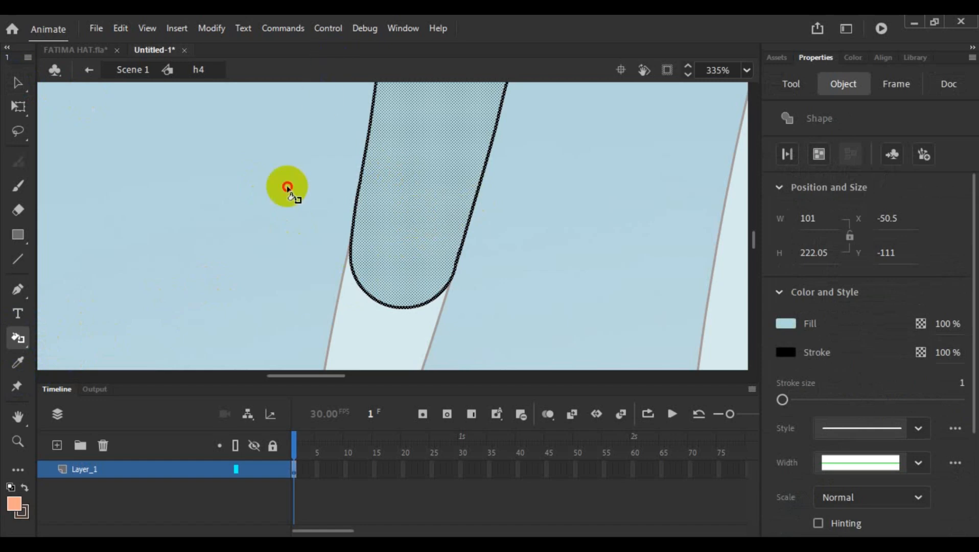
pyautogui.click(286, 187)
pyautogui.click(13, 84)
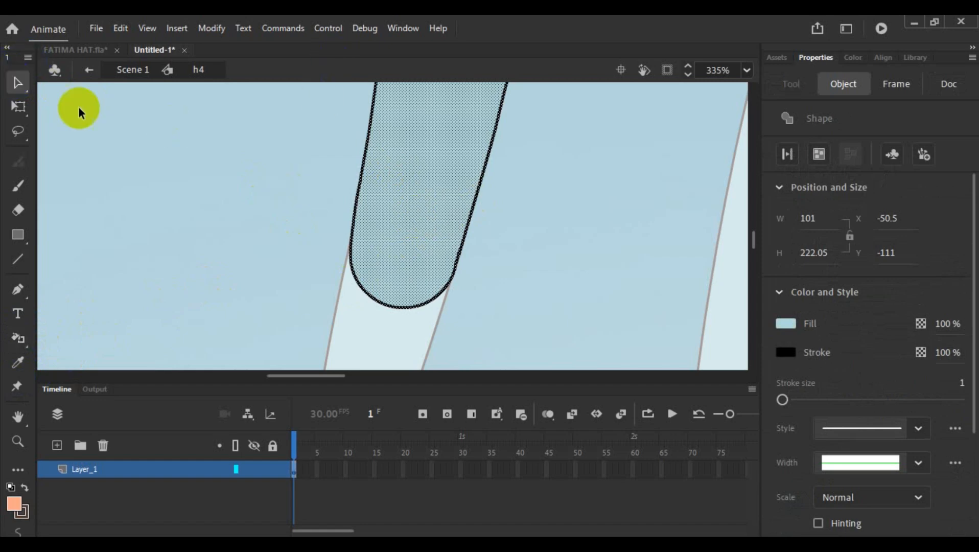
pyautogui.click(317, 204)
# - Recolor the upper arm's entire outline to the brown #4D352C and return to the main scene
pyautogui.scroll(3, 445, 215)
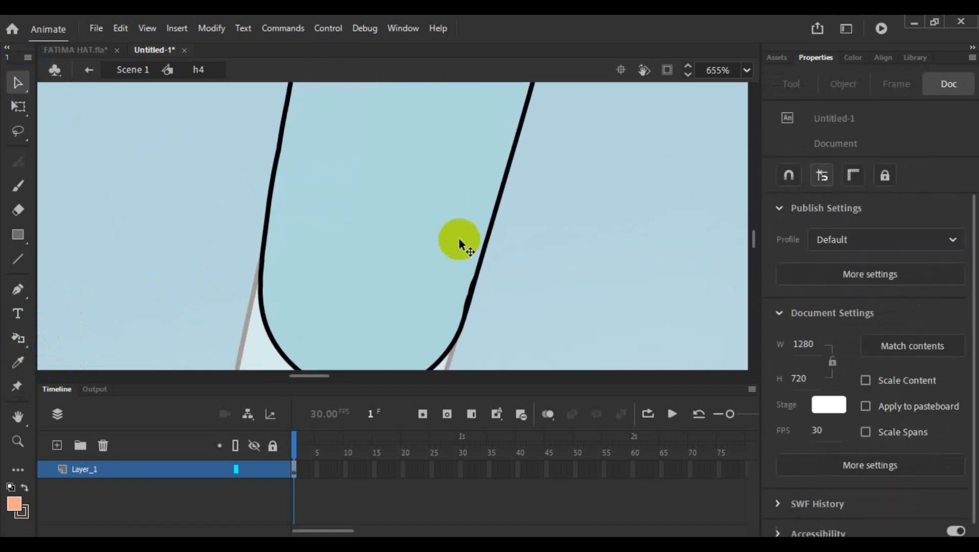
pyautogui.doubleClick(478, 280)
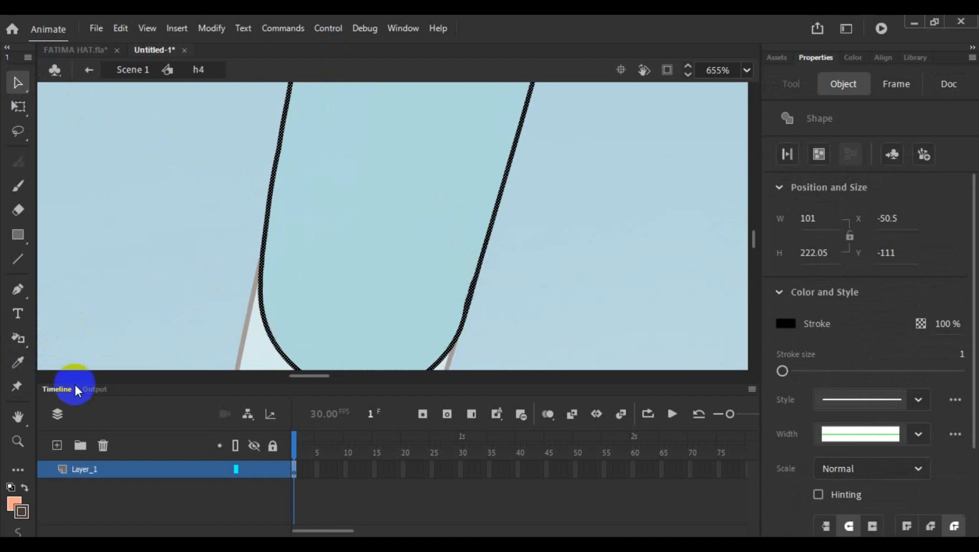
pyautogui.click(19, 510)
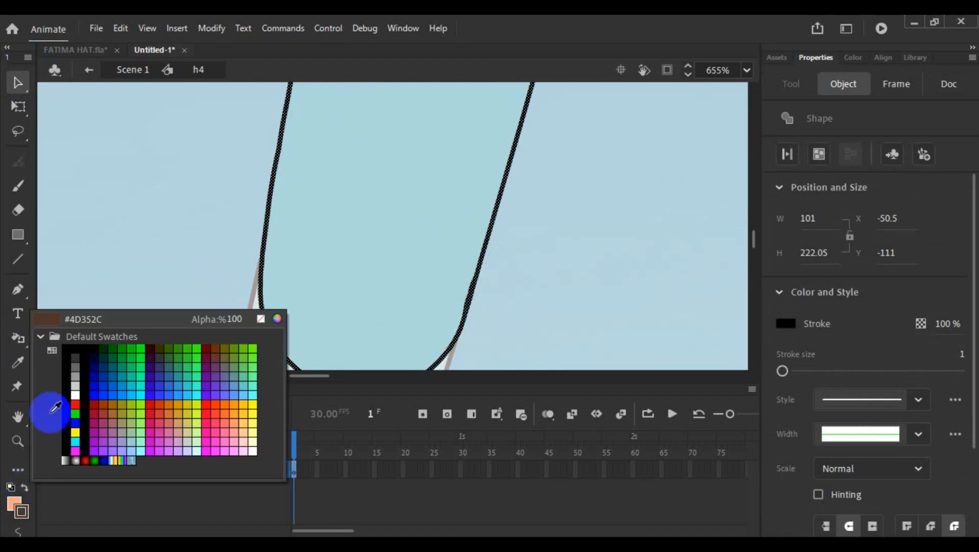
pyautogui.click(51, 323)
pyautogui.doubleClick(88, 208)
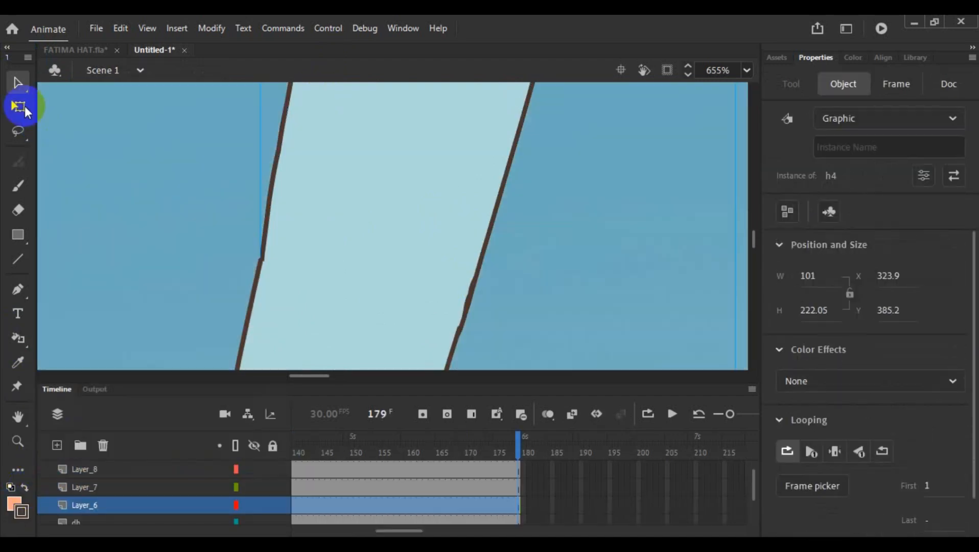
# - Examine the elbow joint between the upper arm and the forearm, and follow the arm down to the hand
pyautogui.click(209, 273)
pyautogui.scroll(-3, 231, 268)
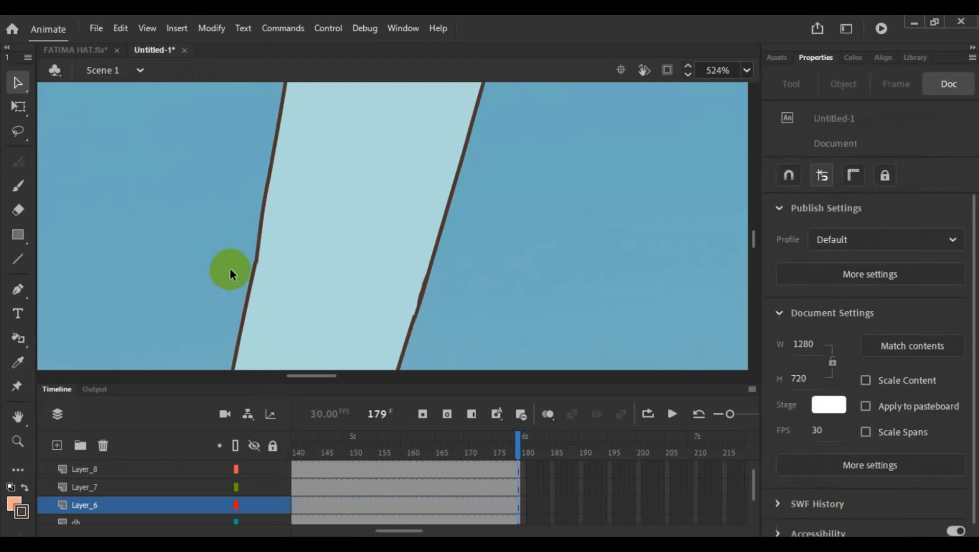
pyautogui.click(254, 287)
pyautogui.scroll(-2, 275, 264)
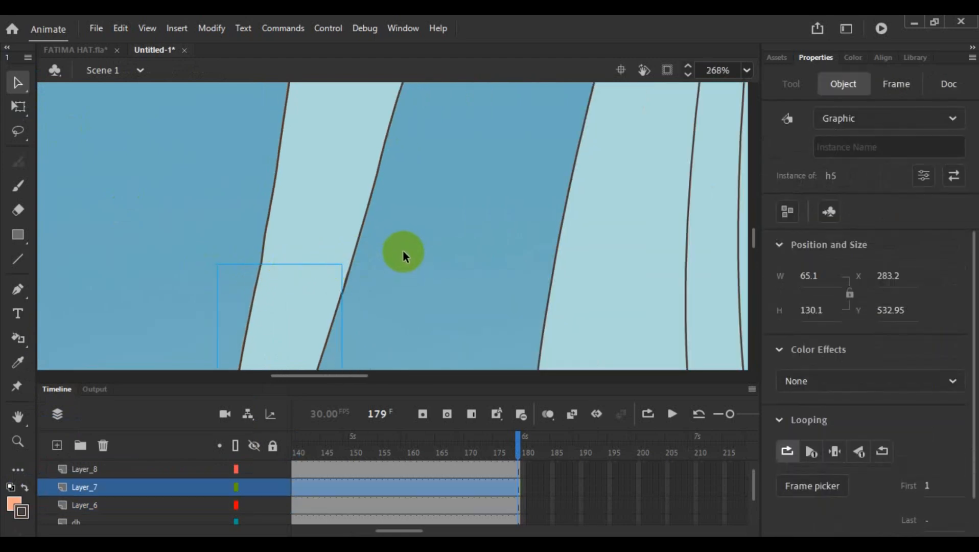
pyautogui.scroll(-5, 425, 244)
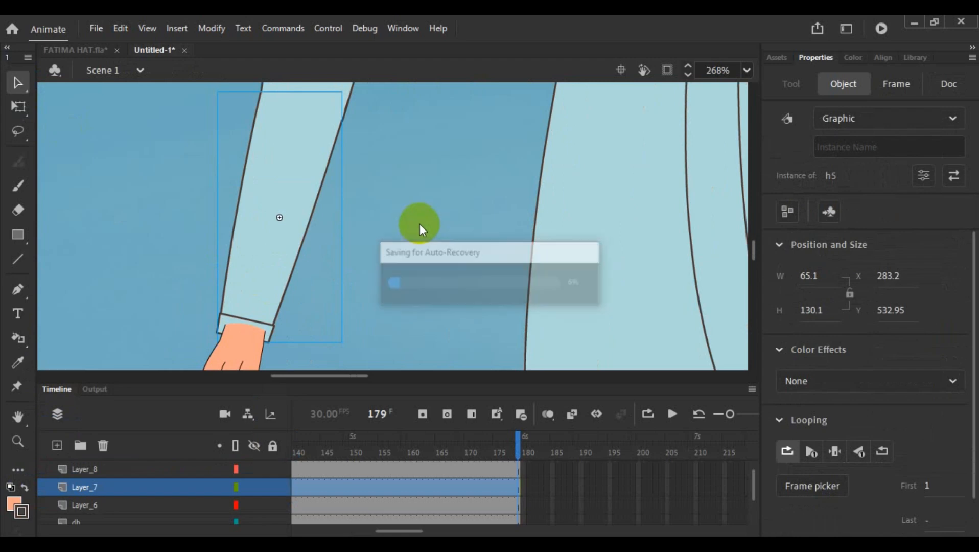
pyautogui.scroll(-1, 415, 210)
pyautogui.scroll(-3, 411, 196)
pyautogui.click(425, 210)
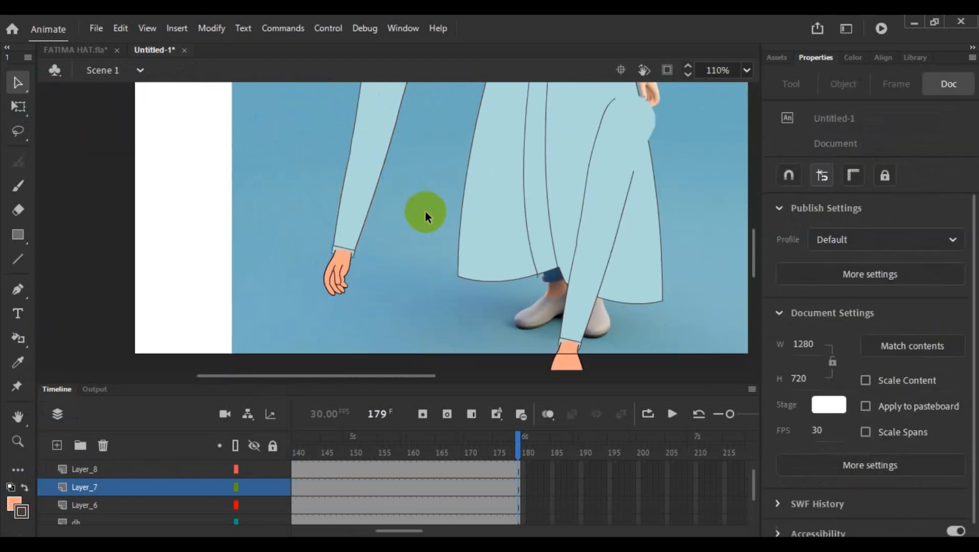
# - Move the hand's layer, Layer_8, below the forearm's layer, Layer_7
pyautogui.click(334, 273)
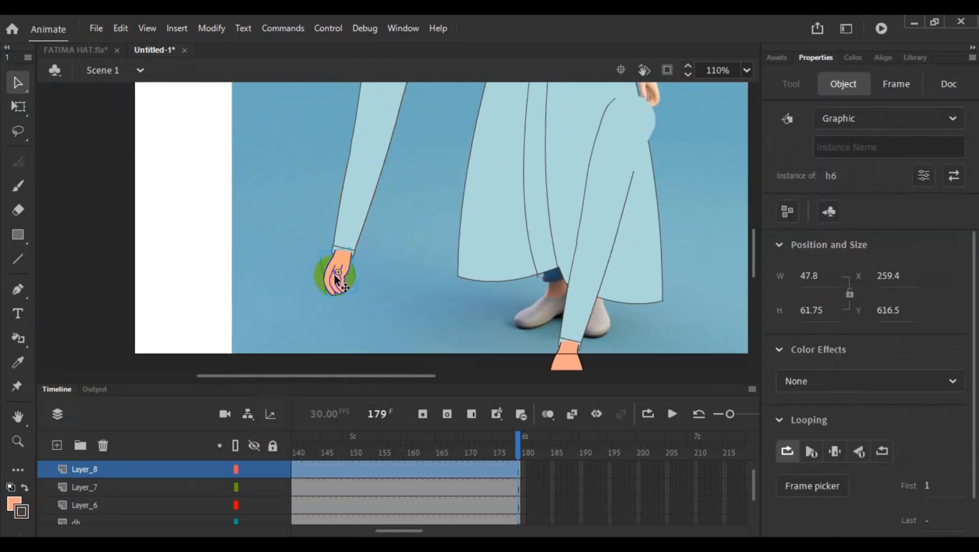
pyautogui.moveTo(123, 468); pyautogui.dragTo(120, 491)
pyautogui.click(237, 313)
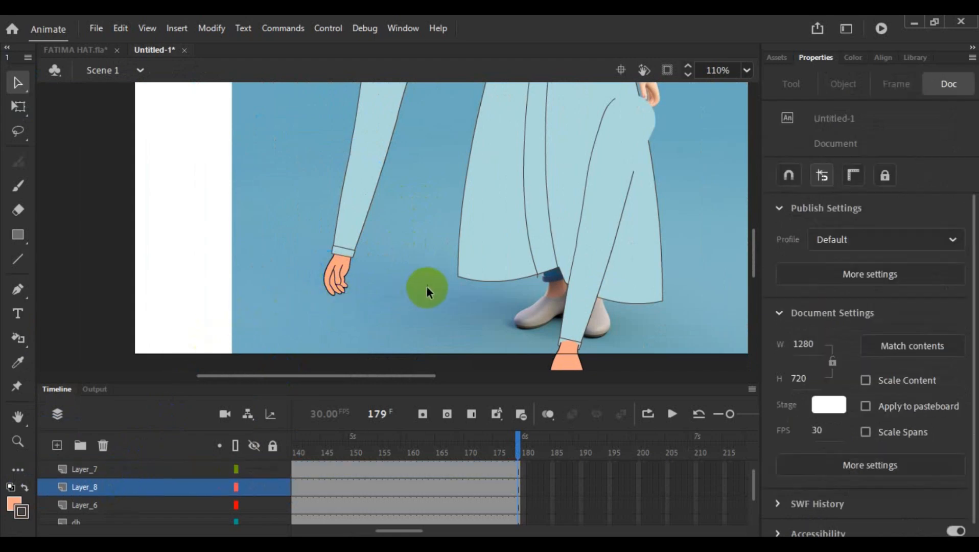
# - Check which layers hold the body, the second arm, and the separate arm's forearm, hand and upper arm
pyautogui.scroll(-4, 457, 262)
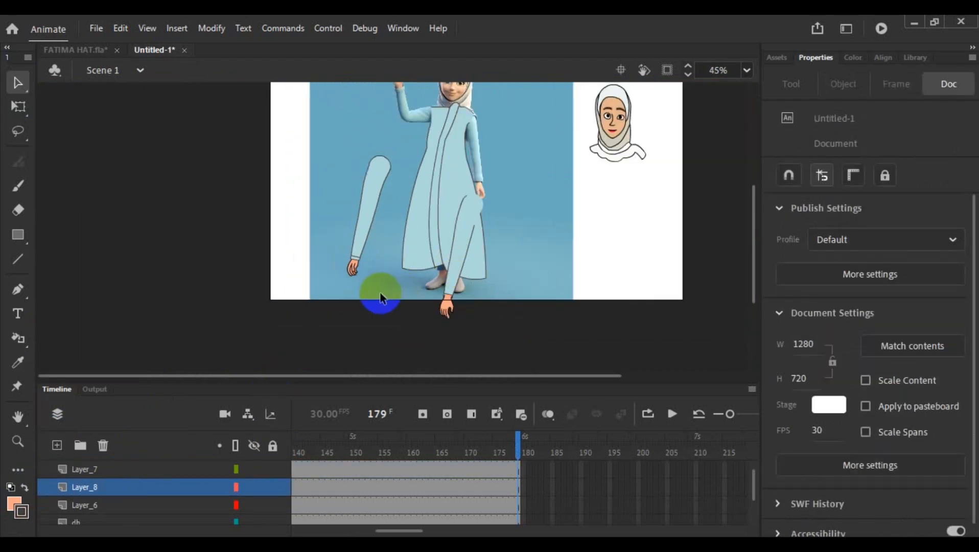
pyautogui.click(360, 233)
pyautogui.click(443, 264)
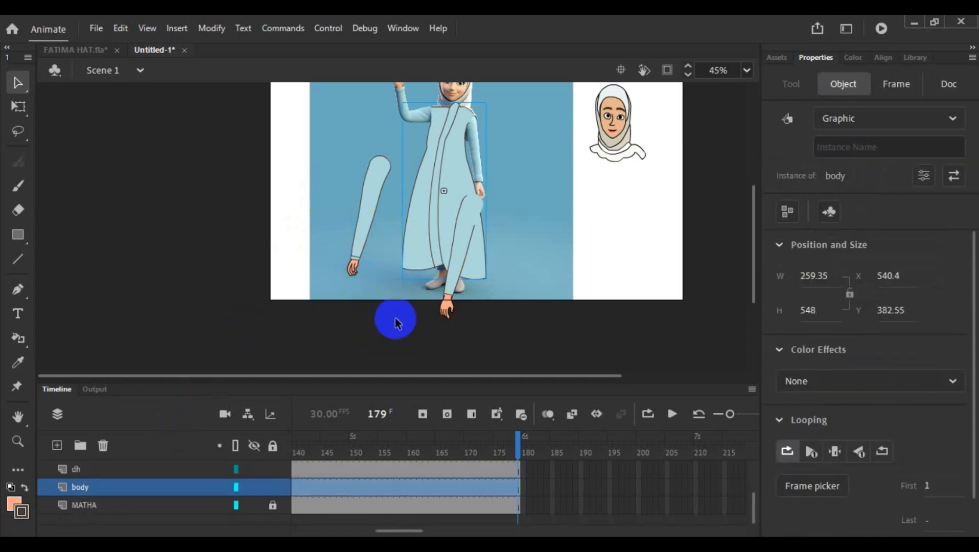
pyautogui.click(455, 285)
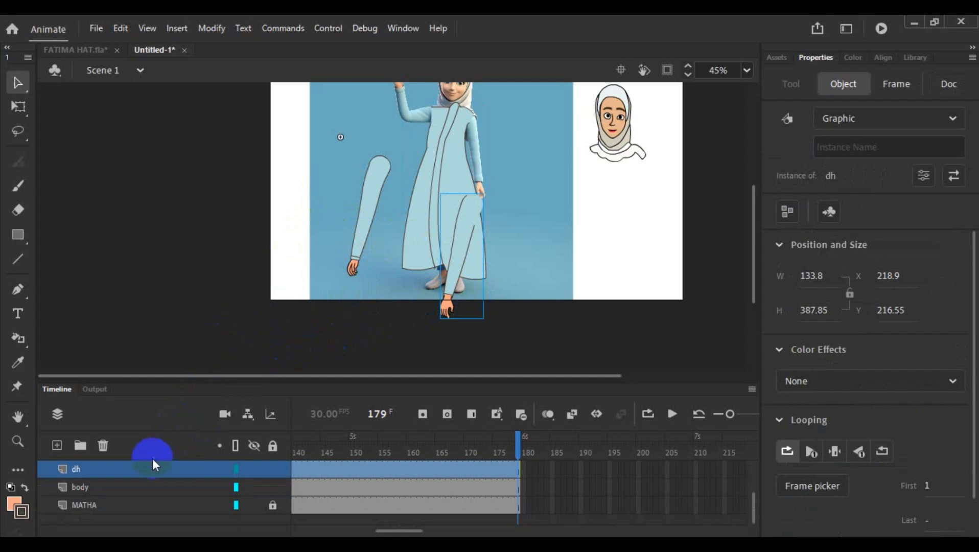
pyautogui.click(356, 253)
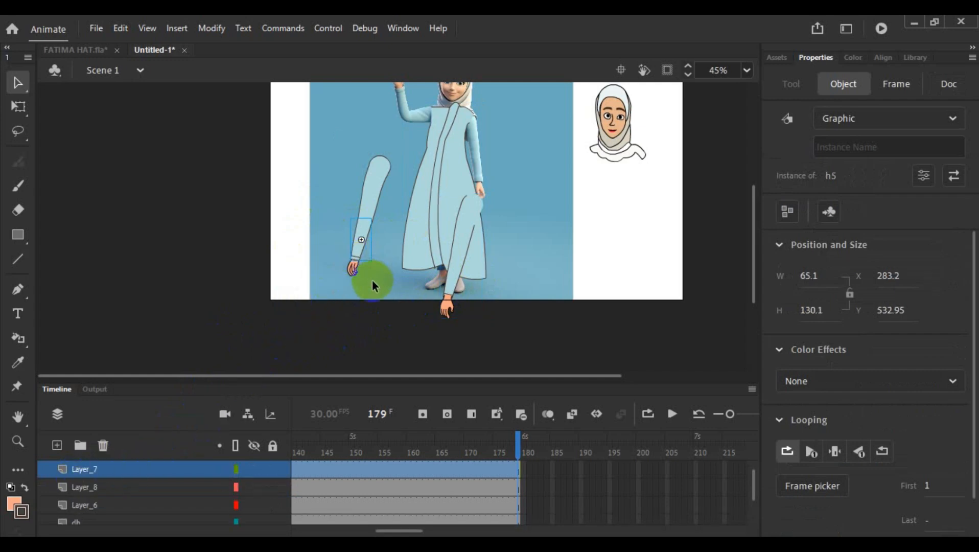
pyautogui.click(367, 280)
pyautogui.click(351, 267)
pyautogui.click(378, 164)
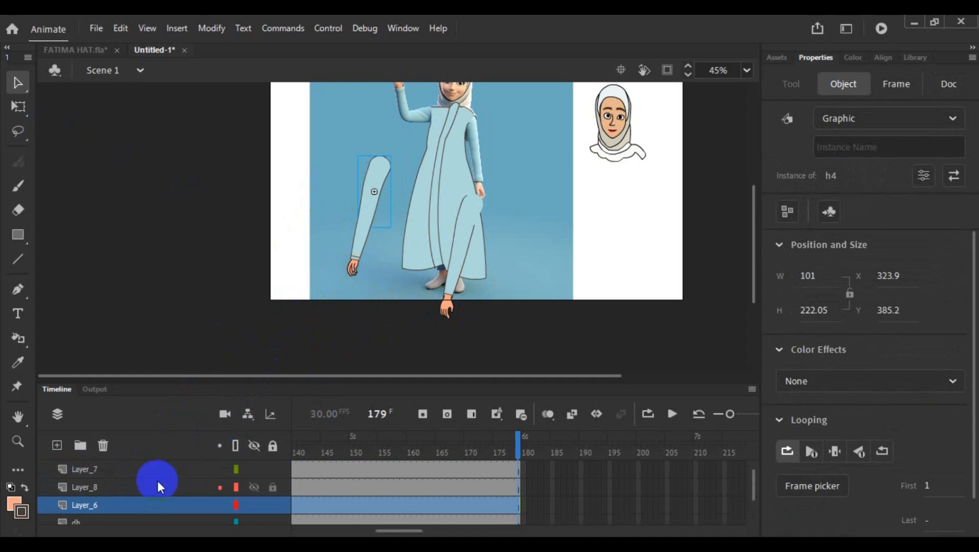
# - Draw a small peach rectangle with a brown outline, about 16 by 36 px, on Layer_9 above the separate arm
pyautogui.scroll(1, 157, 480)
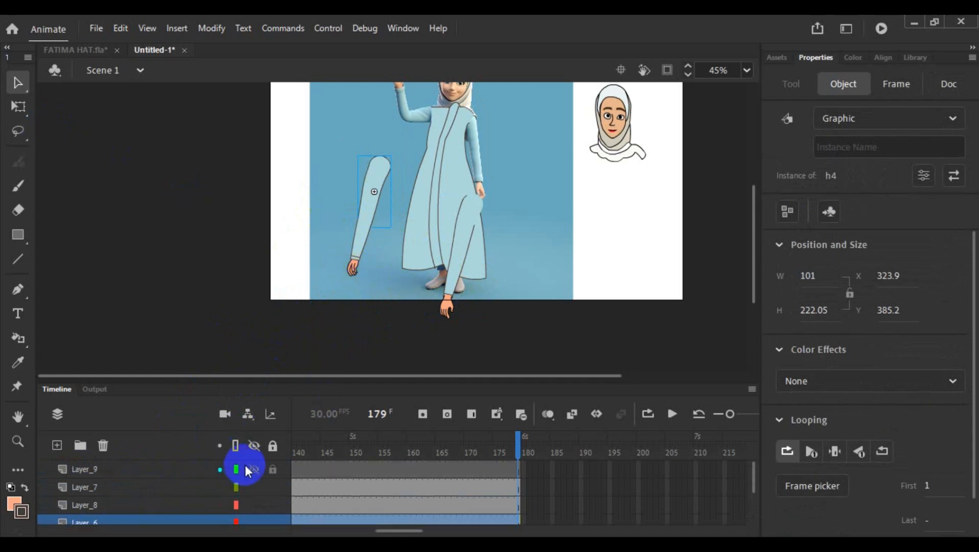
pyautogui.click(167, 468)
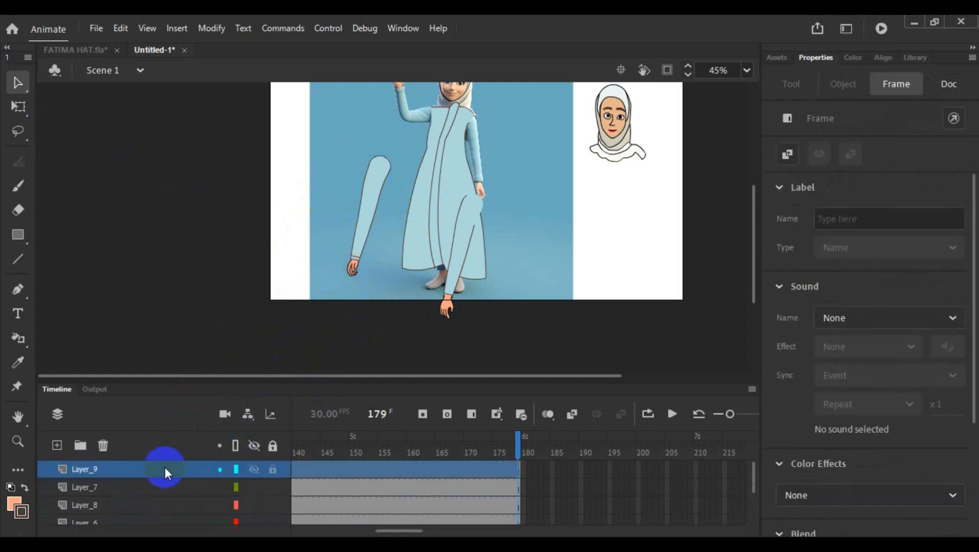
pyautogui.click(18, 234)
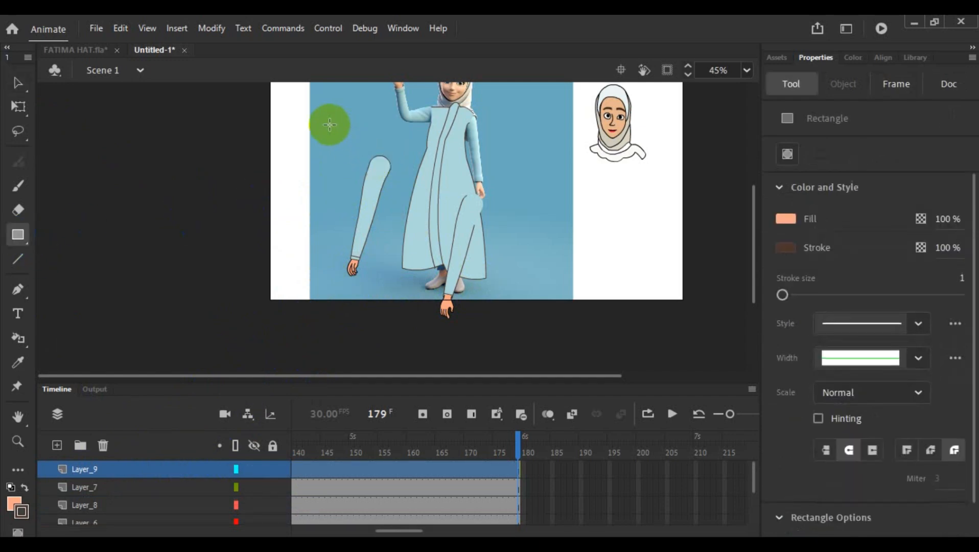
pyautogui.moveTo(330, 124); pyautogui.dragTo(334, 136)
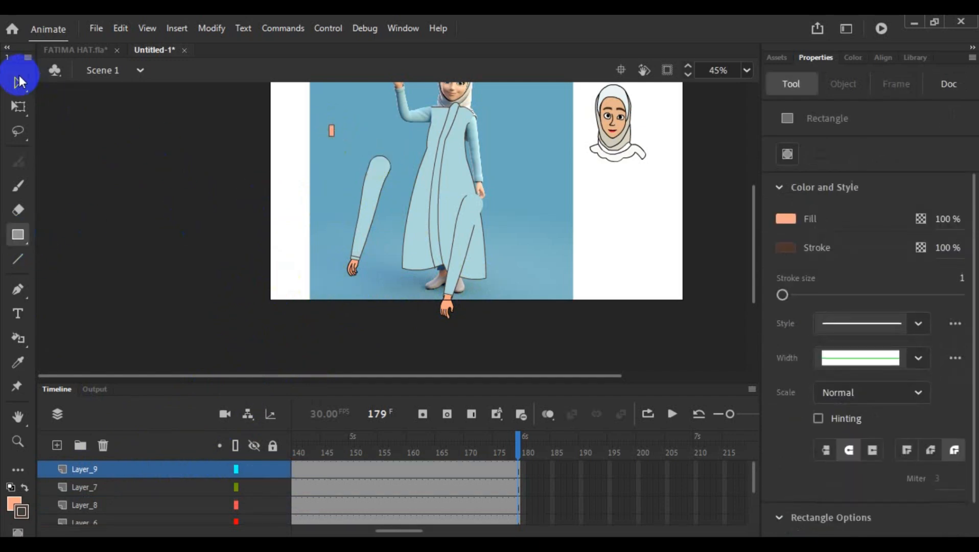
# - Convert the small rectangle to a graphic symbol named bh
pyautogui.click(19, 82)
pyautogui.click(332, 134)
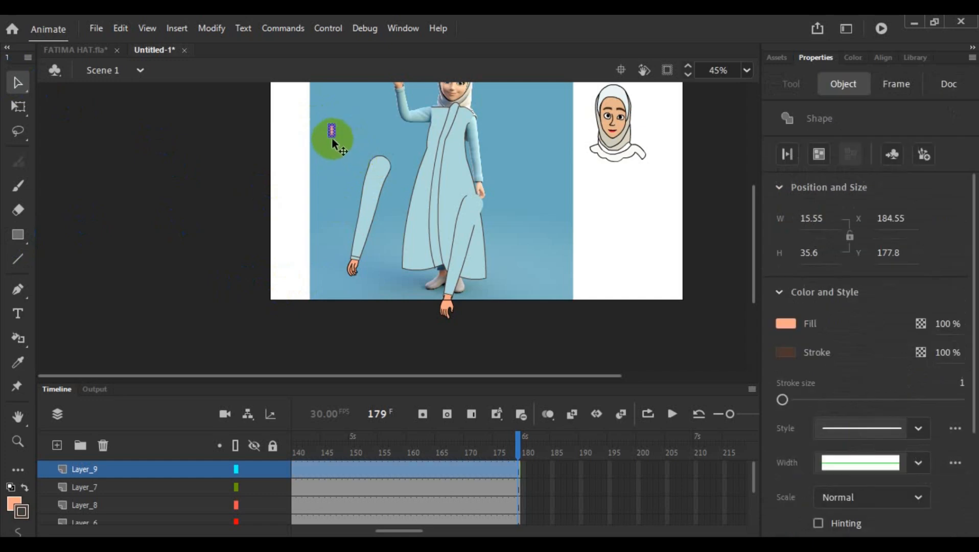
pyautogui.rightClick(331, 135)
pyautogui.click(434, 496)
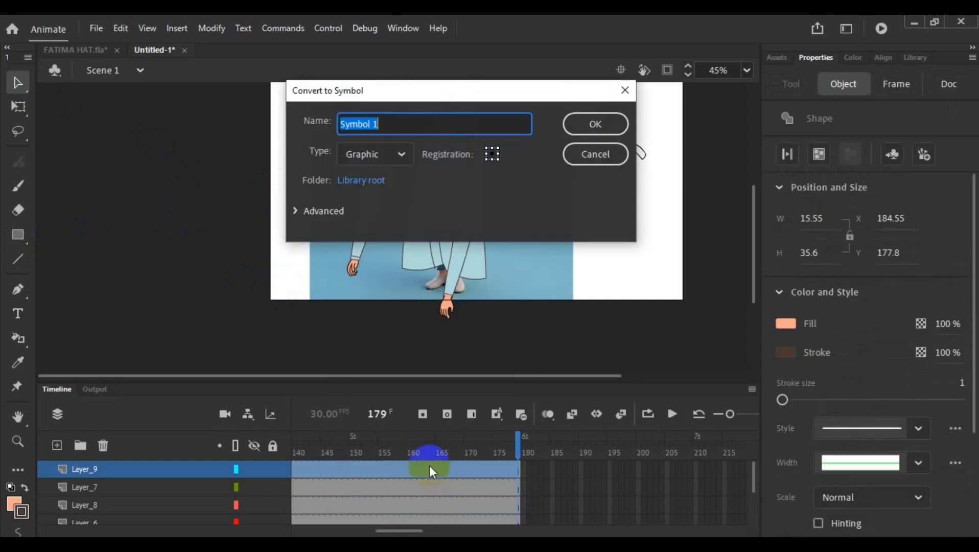
pyautogui.write('bh')
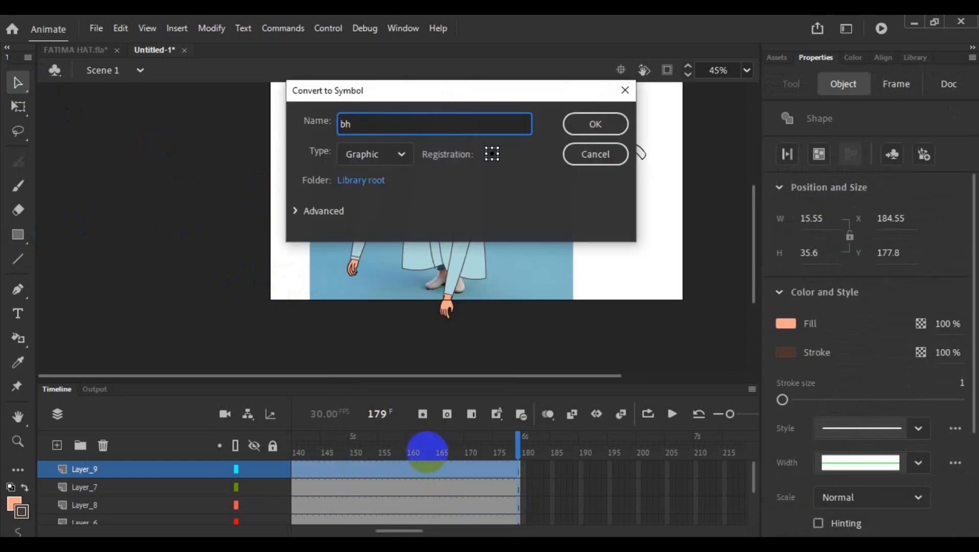
pyautogui.click(613, 125)
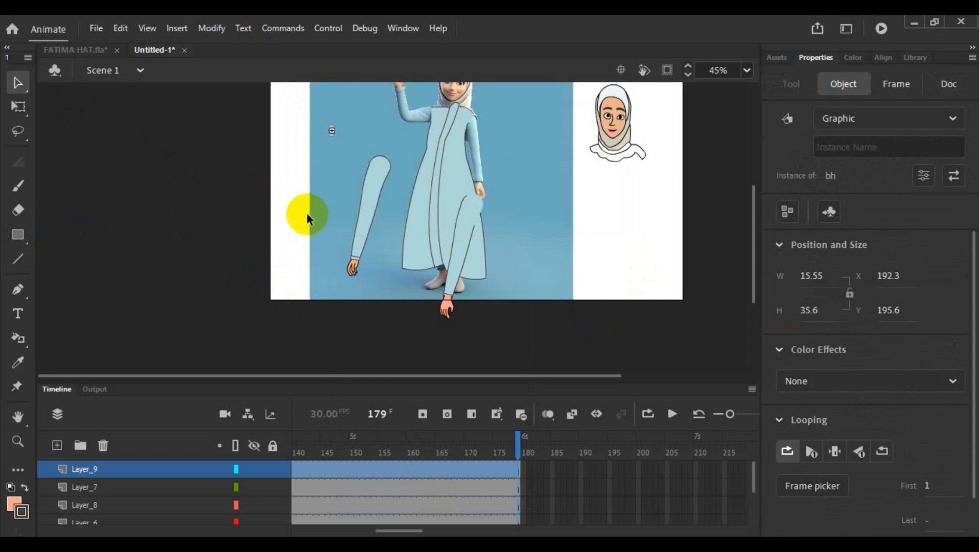
pyautogui.moveTo(370, 386); pyautogui.dragTo(360, 337)
pyautogui.click(122, 438)
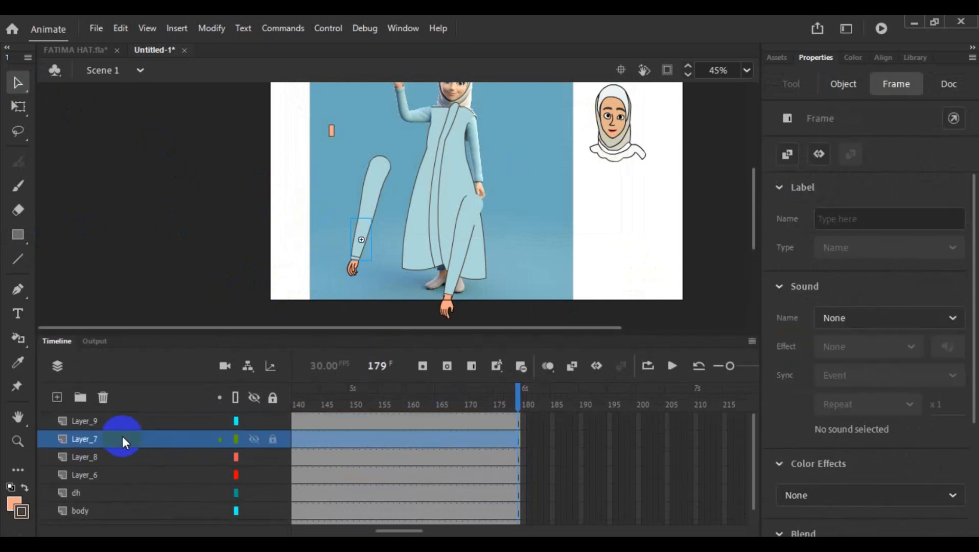
pyautogui.keyDown('shift'); pyautogui.click(115, 458); pyautogui.keyUp('shift')
pyautogui.keyDown('shift'); pyautogui.click(109, 474); pyautogui.keyUp('shift')
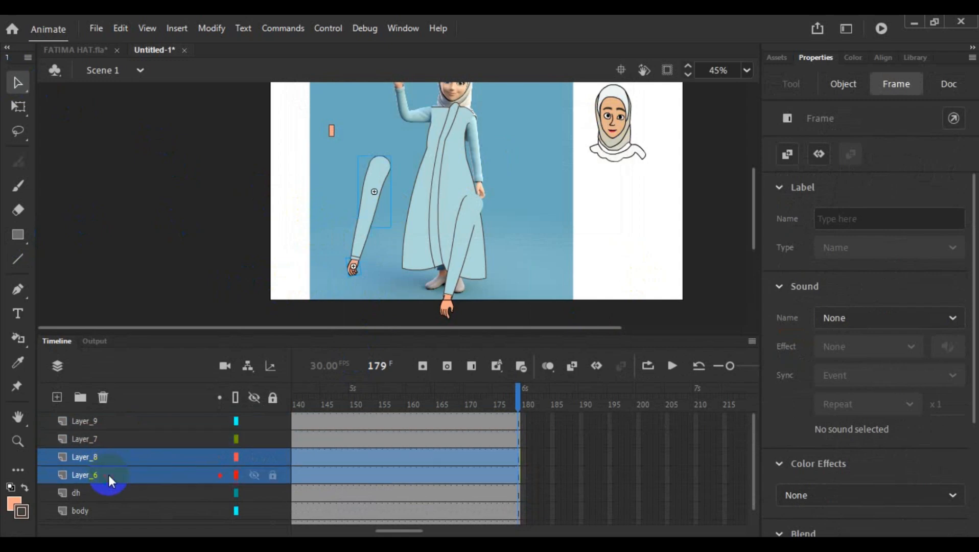
pyautogui.click(109, 476)
pyautogui.doubleClick(109, 476)
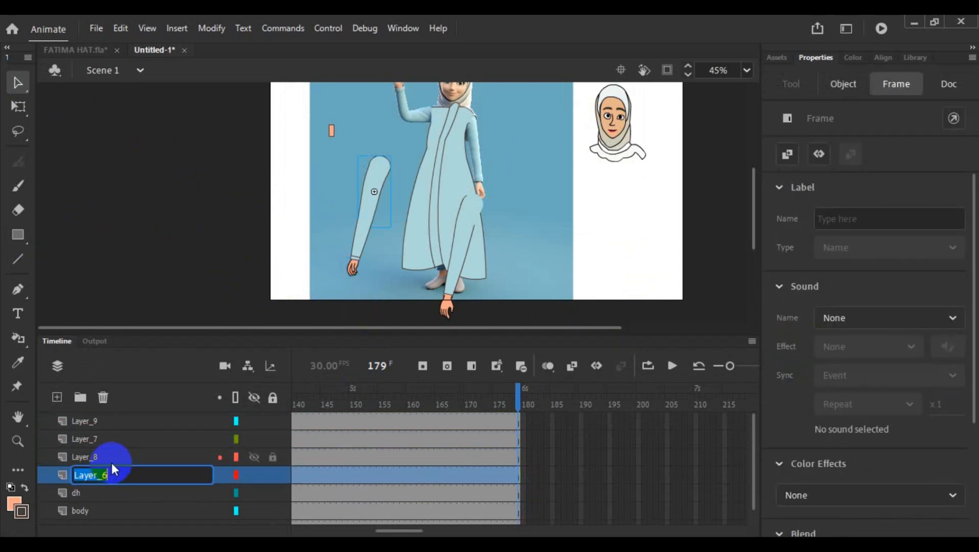
pyautogui.click(190, 271)
# - Cut the separate arm's three layers, Layer_6, Layer_8 and Layer_7, from the main timeline
pyautogui.click(82, 474)
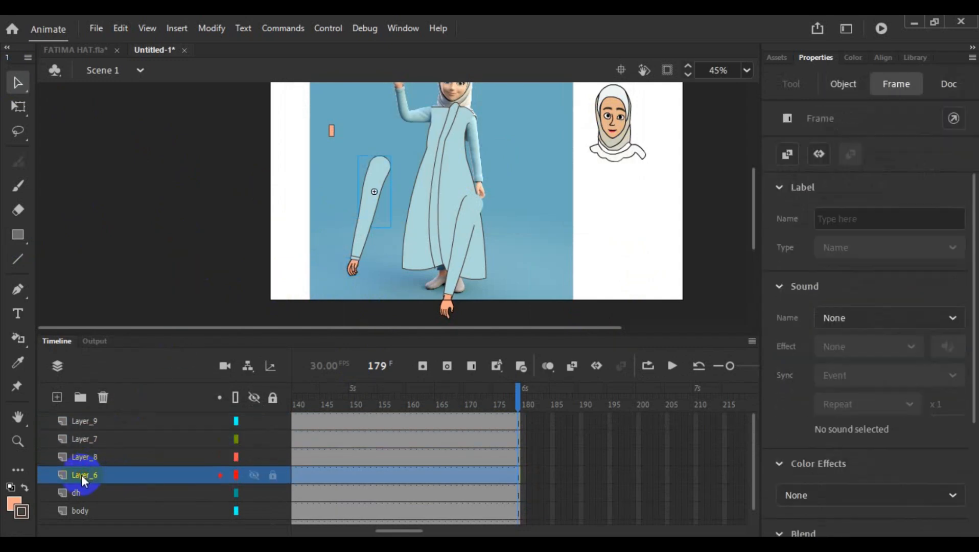
pyautogui.keyDown('shift'); pyautogui.click(94, 455); pyautogui.keyUp('shift')
pyautogui.keyDown('shift'); pyautogui.click(101, 439); pyautogui.keyUp('shift')
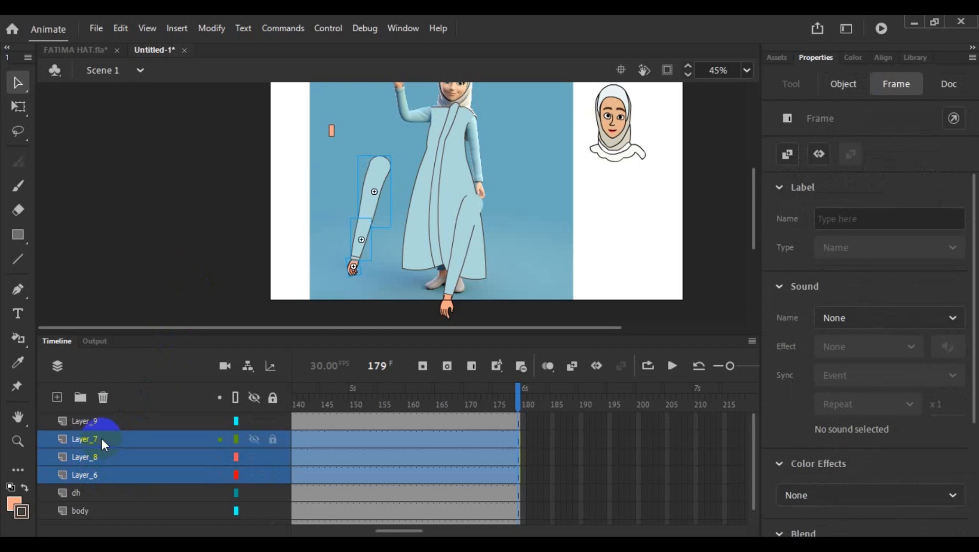
pyautogui.rightClick(102, 444)
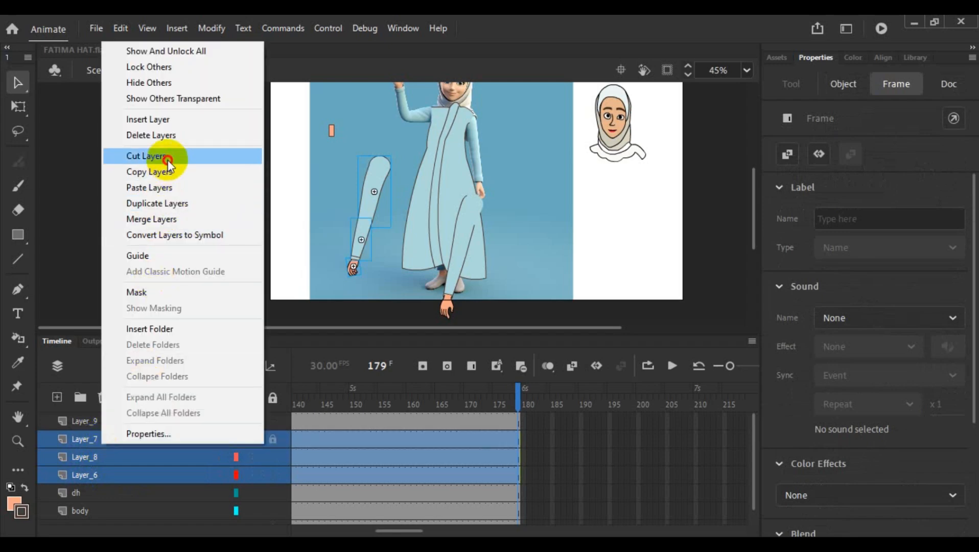
pyautogui.click(164, 156)
pyautogui.click(115, 422)
pyautogui.click(314, 249)
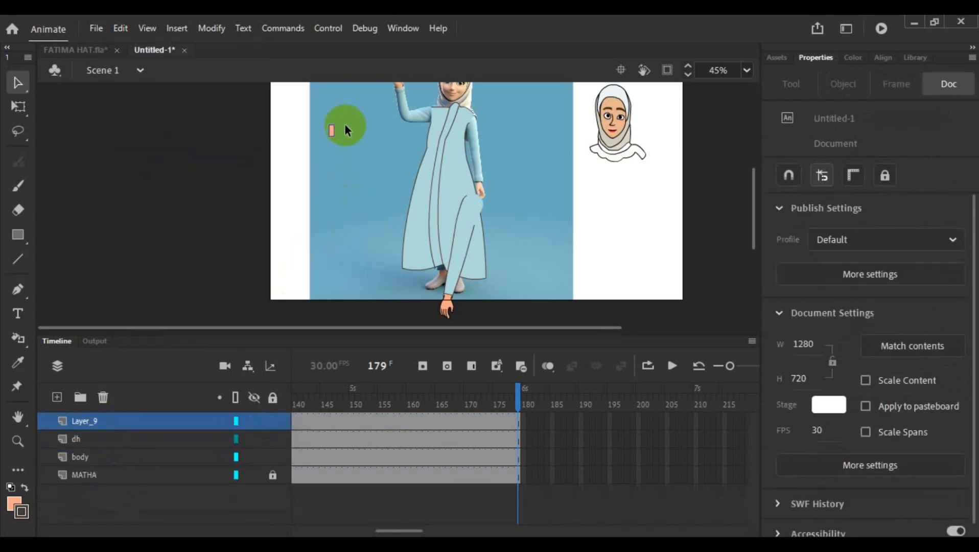
# - Paste the three cut arm layers inside the bh symbol and delete its Layer_1 with the small rectangle
pyautogui.doubleClick(332, 131)
pyautogui.click(335, 187)
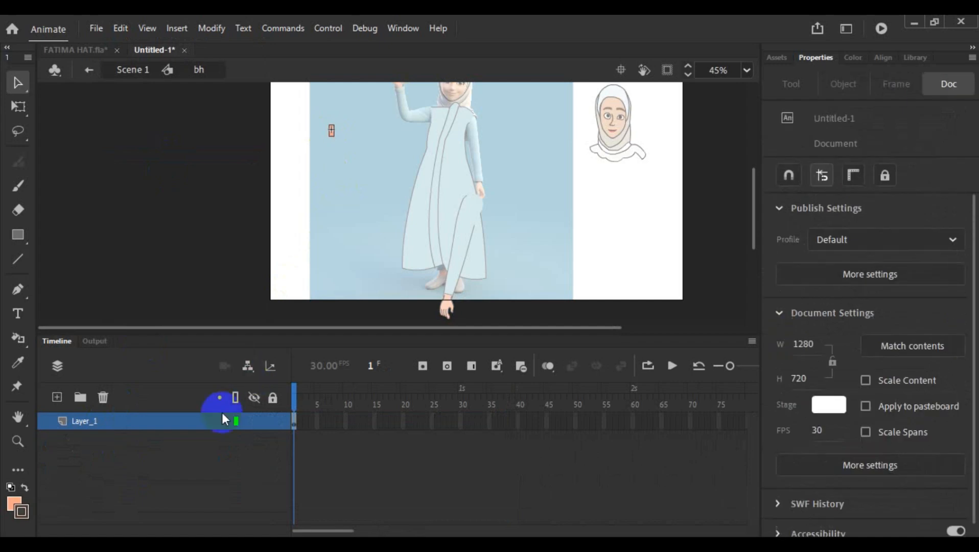
pyautogui.rightClick(179, 421)
pyautogui.click(243, 164)
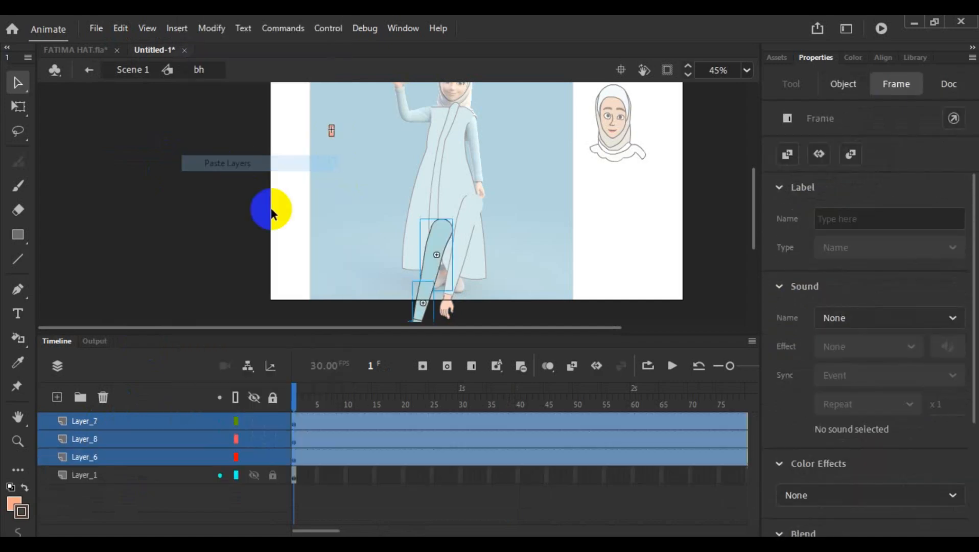
pyautogui.click(127, 476)
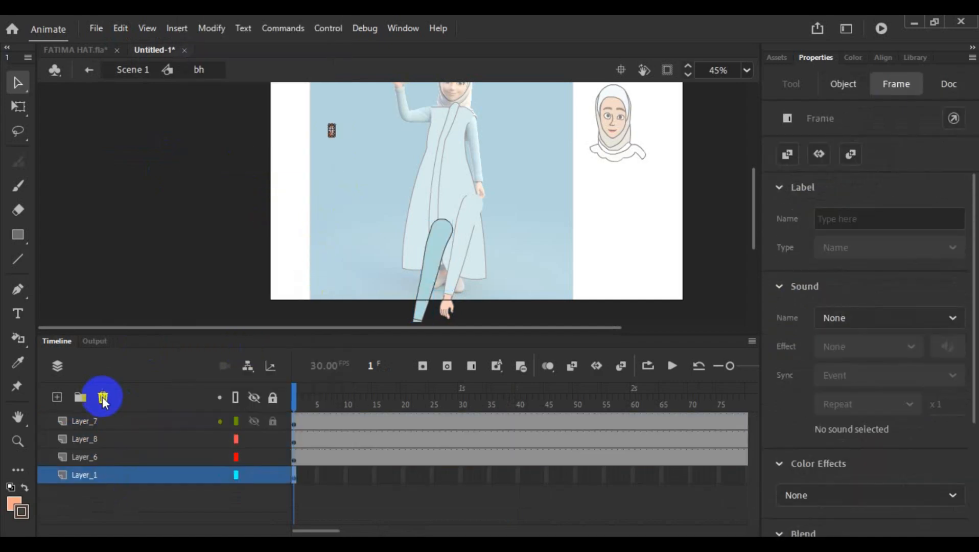
pyautogui.click(102, 397)
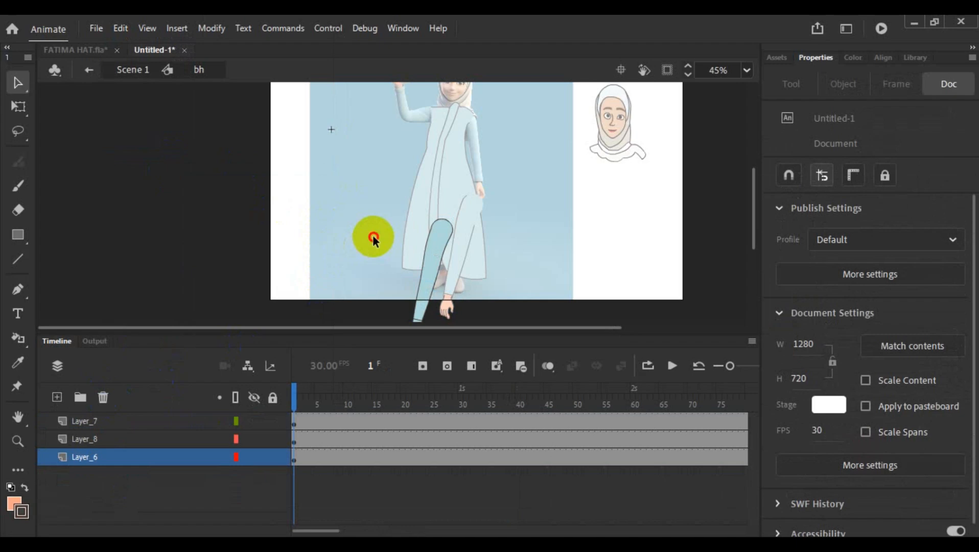
pyautogui.doubleClick(373, 238)
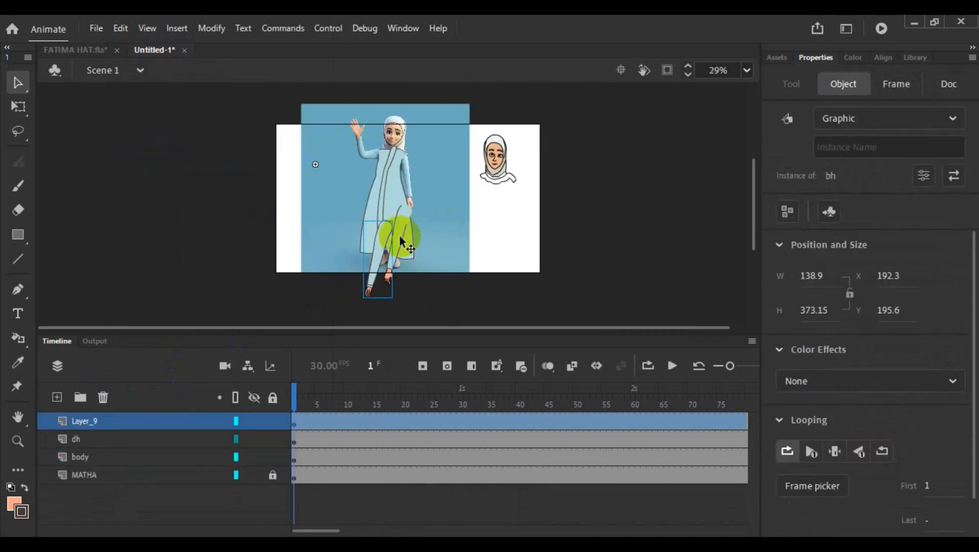
# - Rename Layer_9, which holds the pasted arm, as bh
pyautogui.click(86, 422)
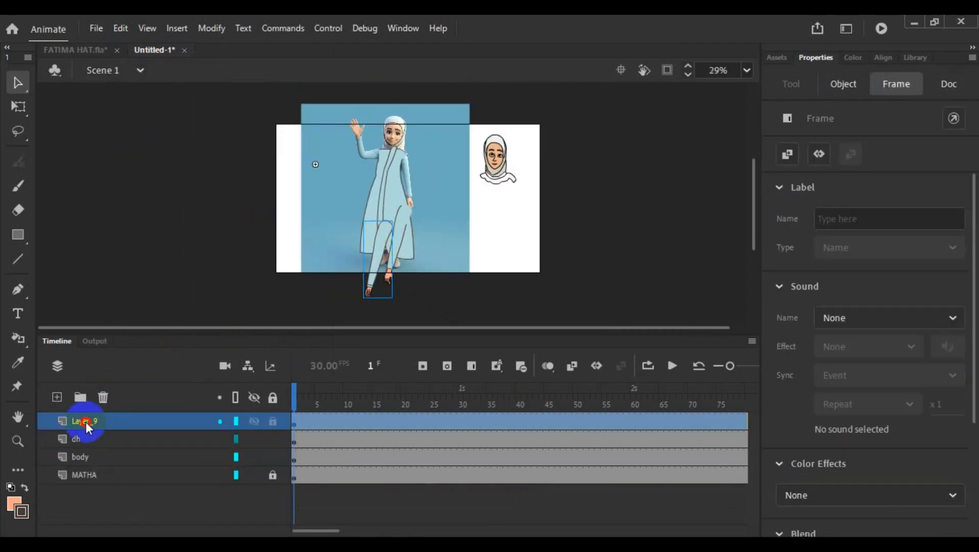
pyautogui.doubleClick(86, 422)
pyautogui.write('bh')
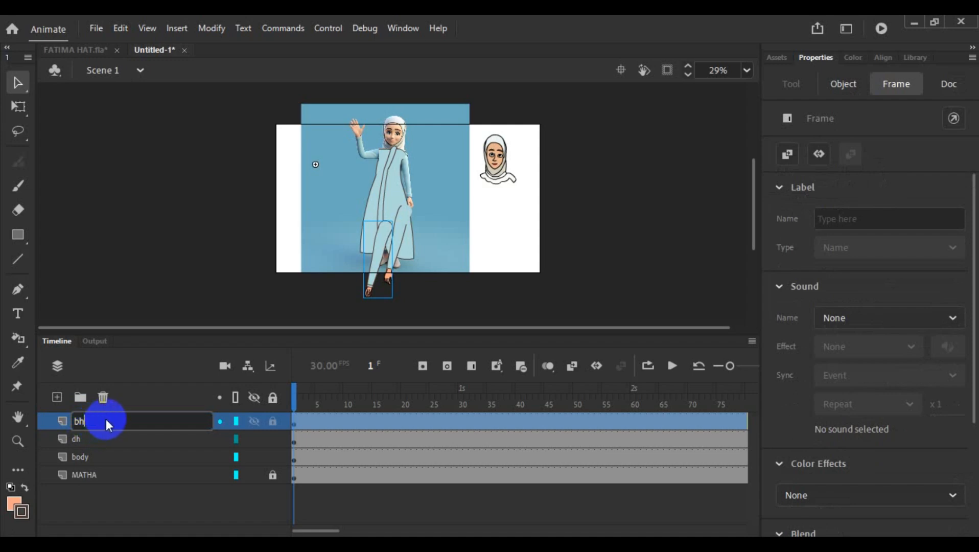
pyautogui.click(193, 245)
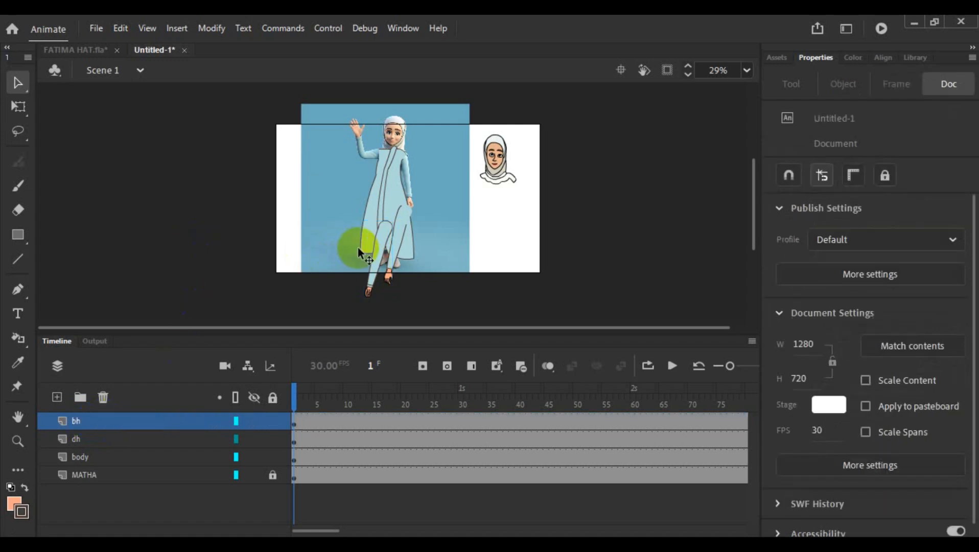
# - Move the bh arm off the dress to beneath the waving arm, and shift the dh arm slightly up on the dress
pyautogui.scroll(5, 359, 250)
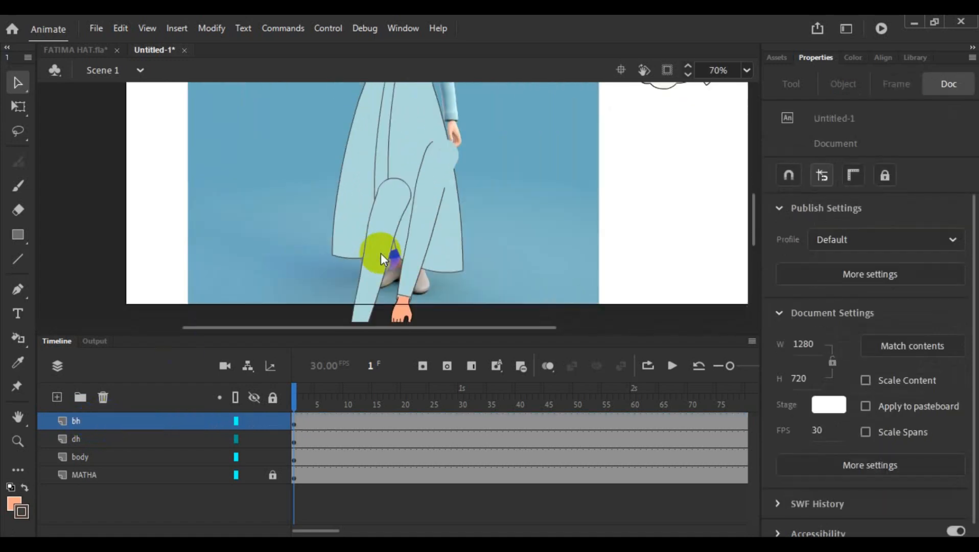
pyautogui.moveTo(381, 253); pyautogui.dragTo(332, 111)
pyautogui.moveTo(410, 233); pyautogui.dragTo(404, 165)
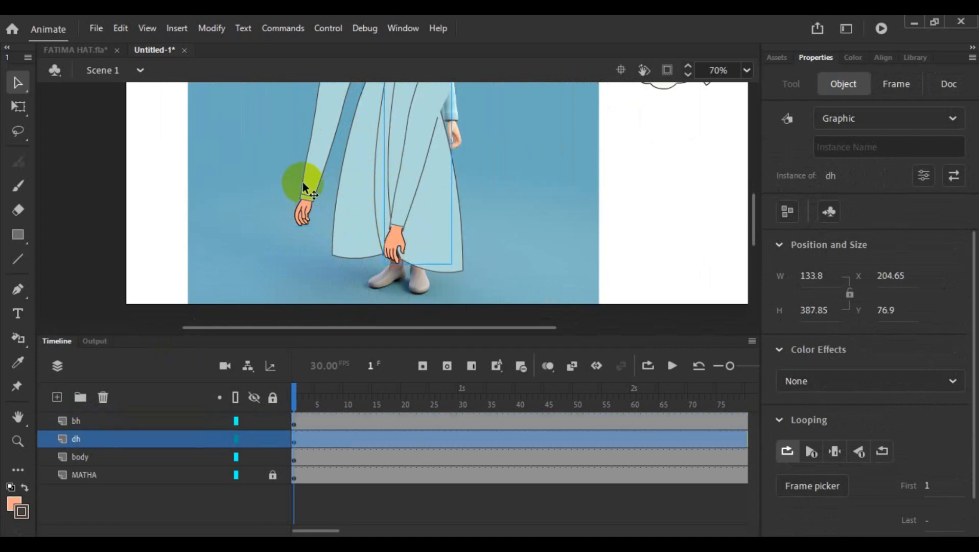
# - Swap the two arm layers' names, renaming the dh layer as bh and the topmost bh layer as dh
pyautogui.scroll(5, 412, 180)
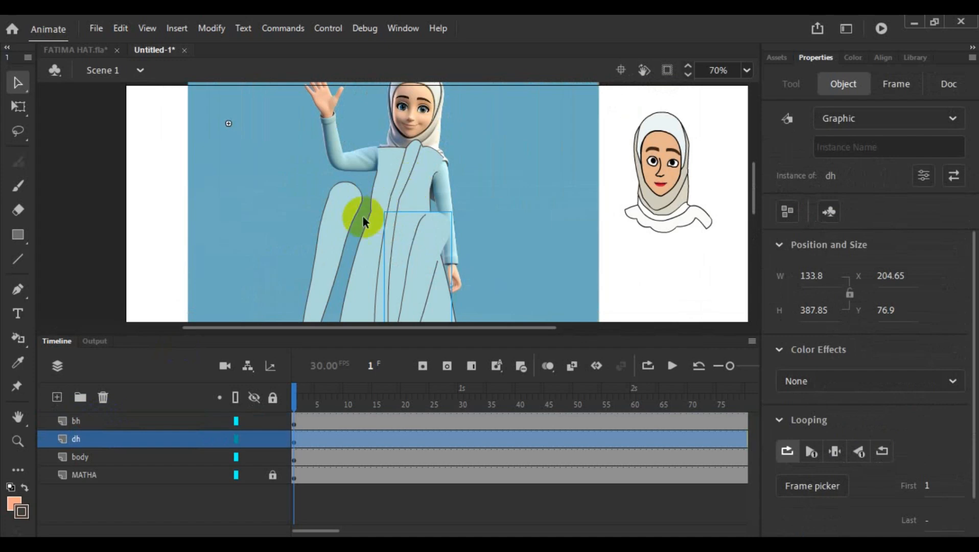
pyautogui.click(326, 246)
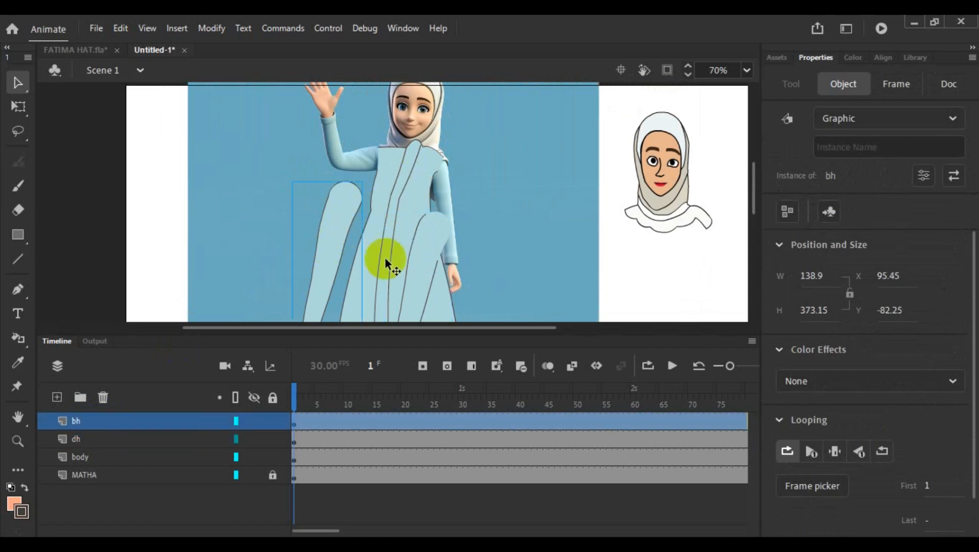
pyautogui.click(418, 270)
pyautogui.scroll(-5, 422, 235)
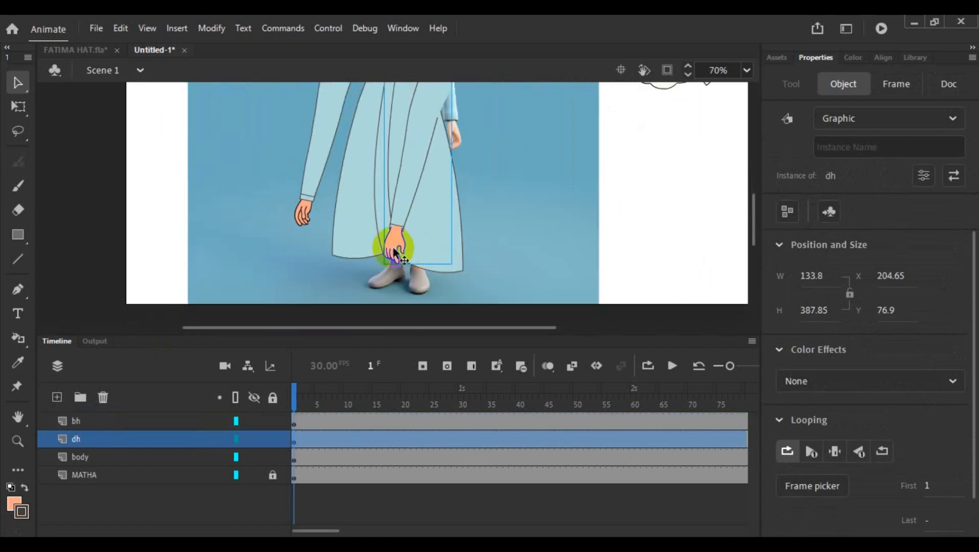
pyautogui.doubleClick(72, 438)
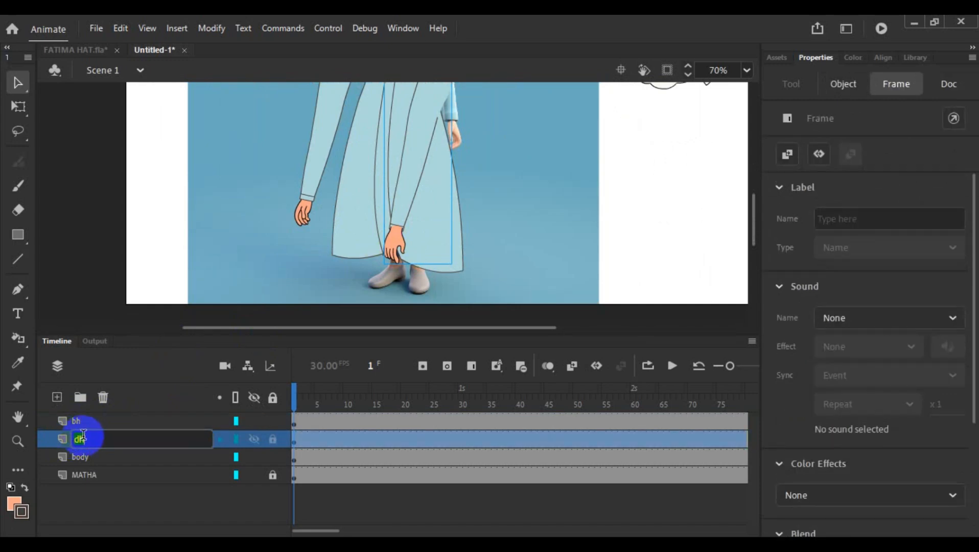
pyautogui.write('bh')
pyautogui.doubleClick(82, 420)
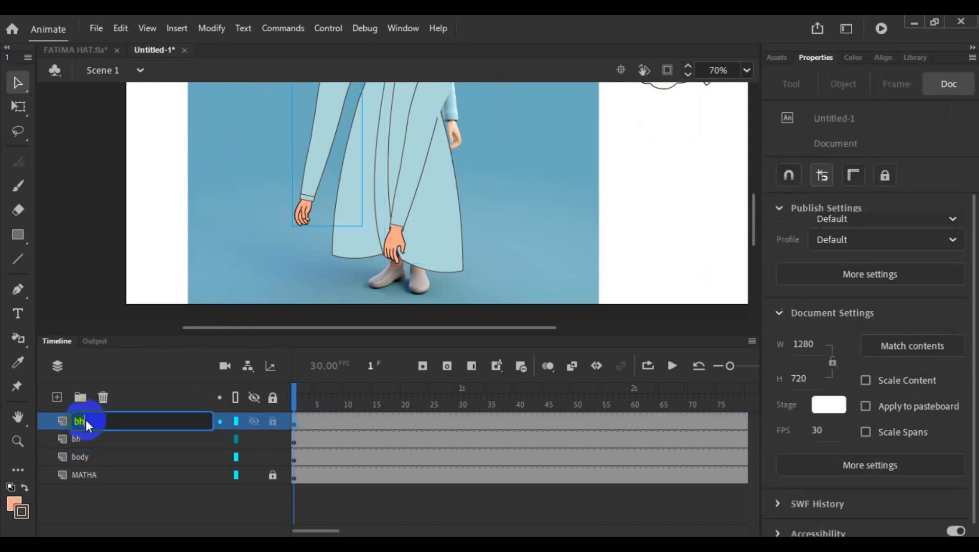
pyautogui.write('dh')
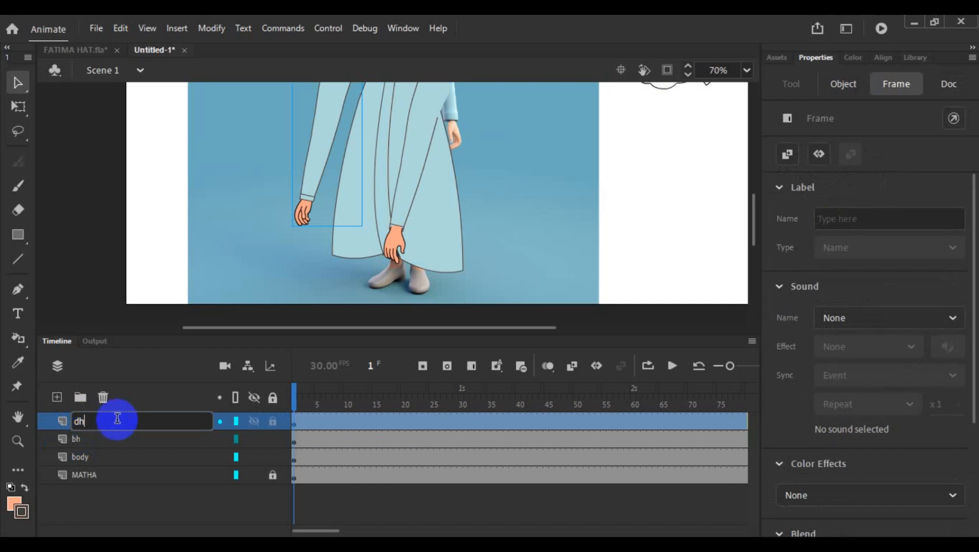
pyautogui.click(236, 232)
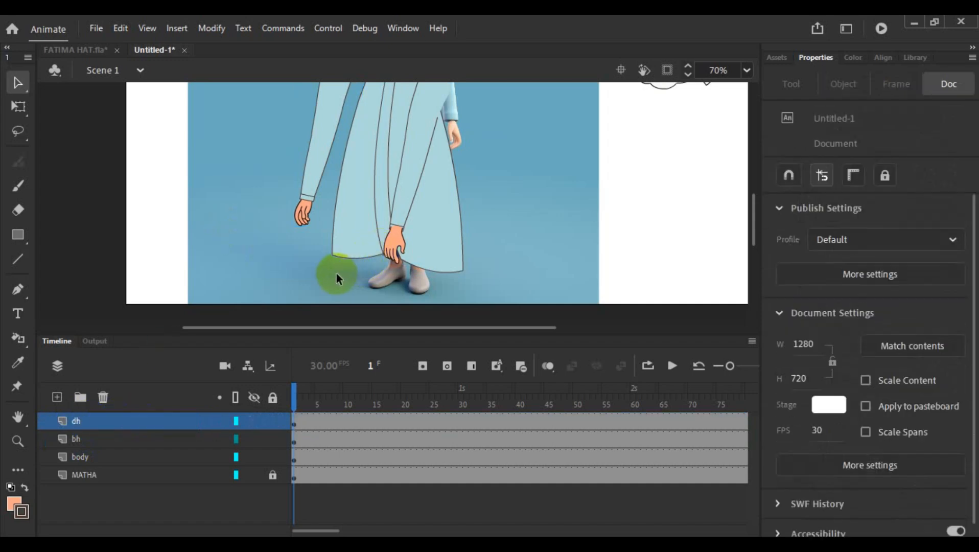
# - Flip the arm lying over the dress, on the bh layer, horizontally
pyautogui.scroll(3, 337, 273)
pyautogui.scroll(-3, 401, 265)
pyautogui.scroll(3, 402, 263)
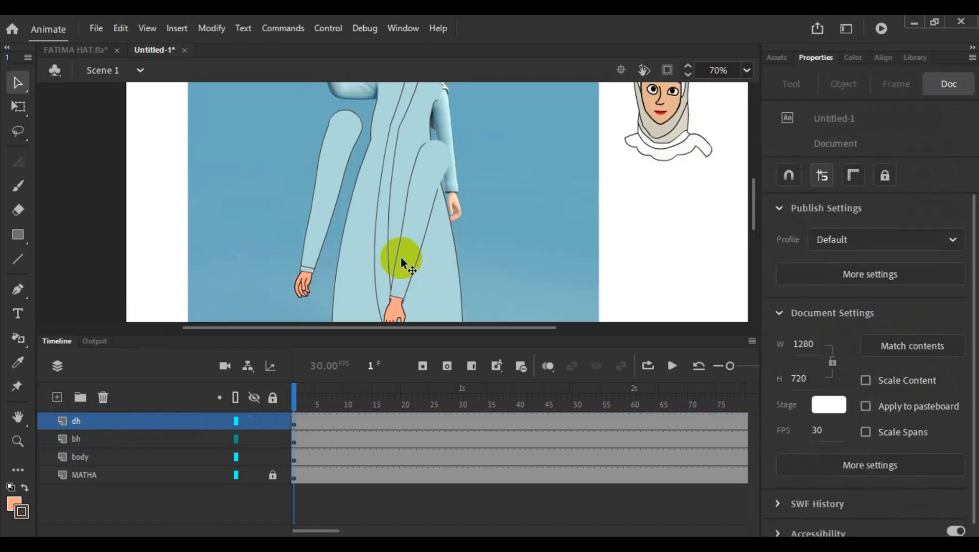
pyautogui.click(403, 254)
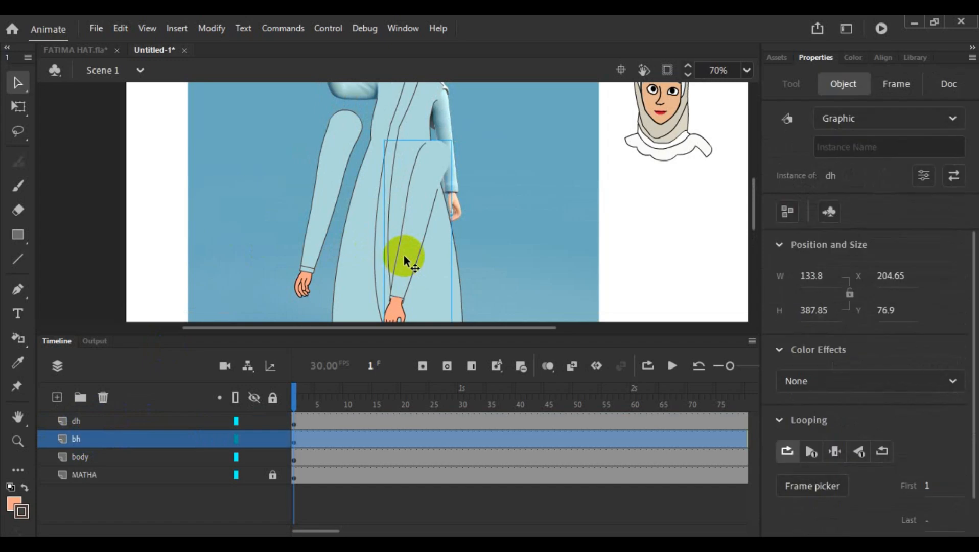
pyautogui.rightClick(403, 254)
pyautogui.moveTo(475, 268)
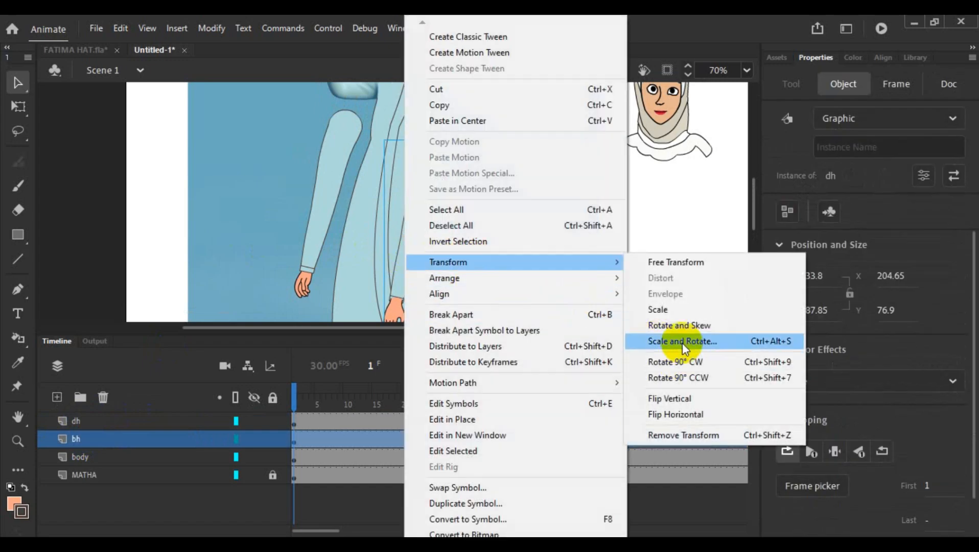
pyautogui.click(695, 414)
# - Move the flipped arm beside the dress, opposite the other arm, with its shoulder at about the same height
pyautogui.scroll(-5, 490, 230)
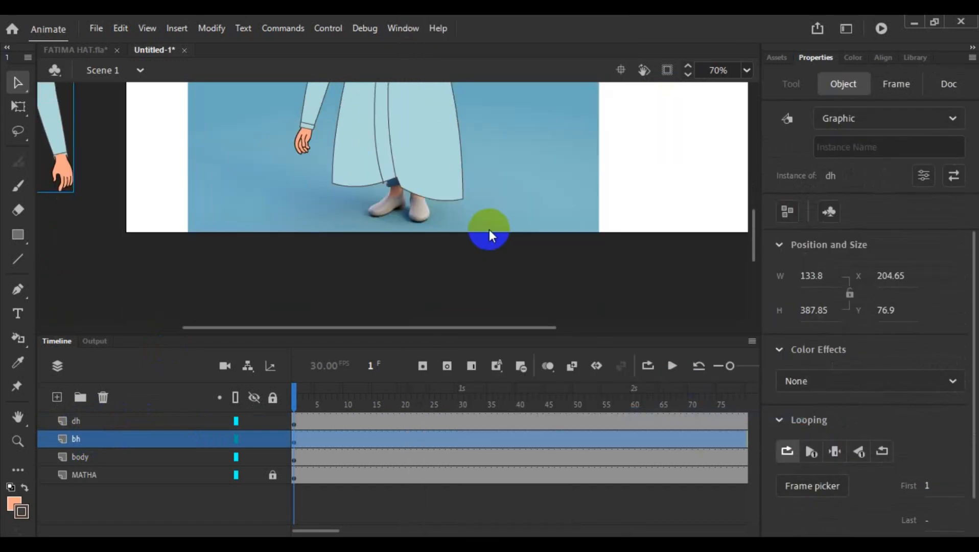
pyautogui.click(51, 124)
pyautogui.moveTo(51, 125); pyautogui.dragTo(507, 166)
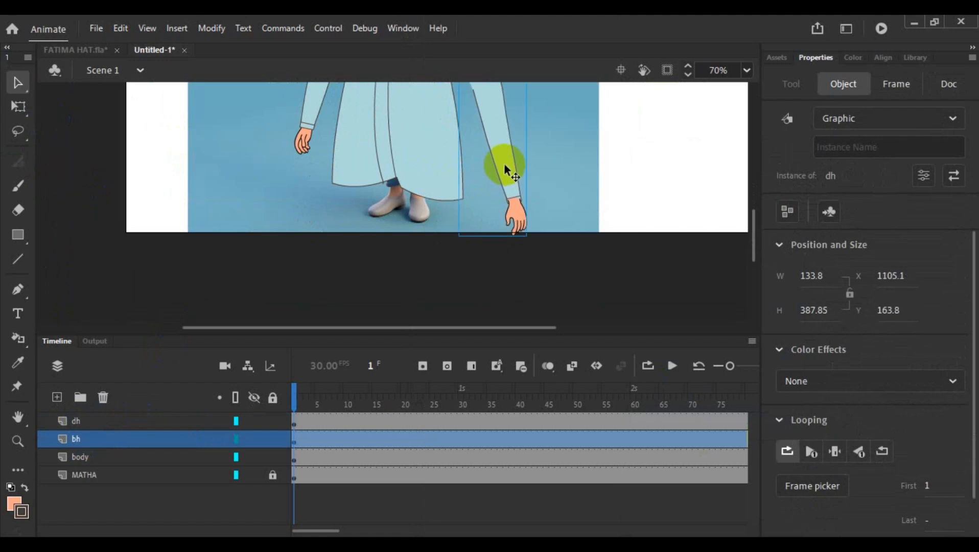
pyautogui.scroll(5, 506, 161)
pyautogui.moveTo(500, 247); pyautogui.dragTo(500, 198)
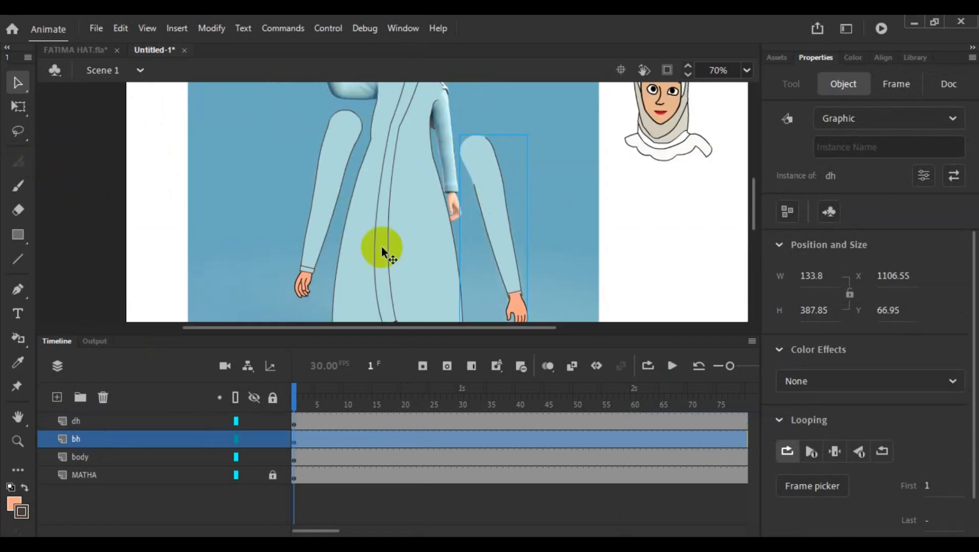
pyautogui.scroll(5, 376, 247)
pyautogui.scroll(-4, 413, 236)
pyautogui.scroll(-1, 415, 235)
pyautogui.scroll(-3, 415, 231)
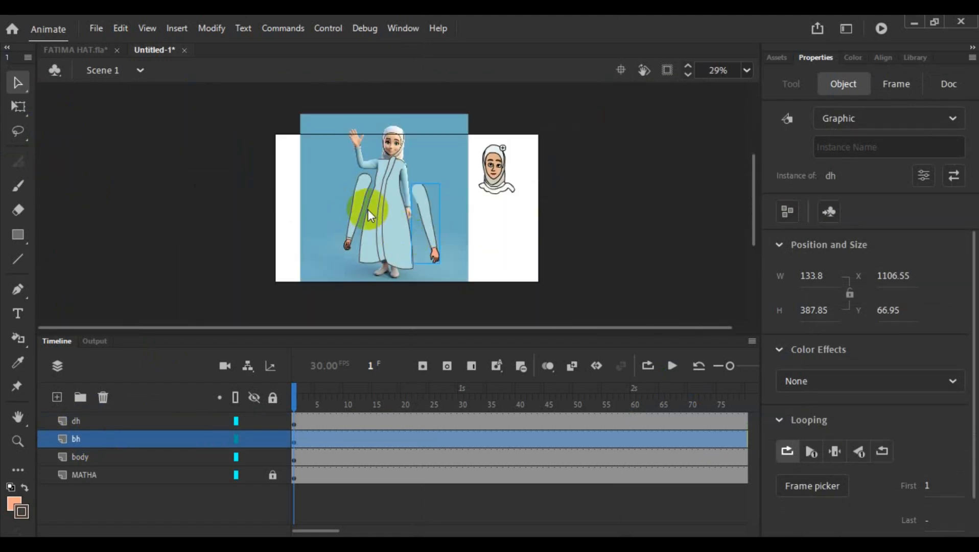
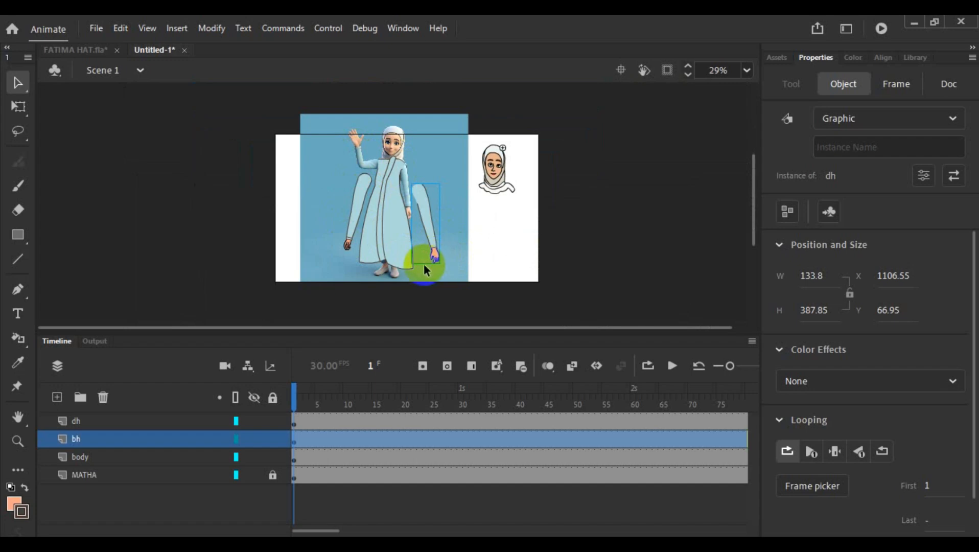
# - Move the arm on the dh layer onto the dress, with its rounded top over the shoulder below the waving arm
pyautogui.scroll(3, 392, 276)
pyautogui.scroll(3, 363, 245)
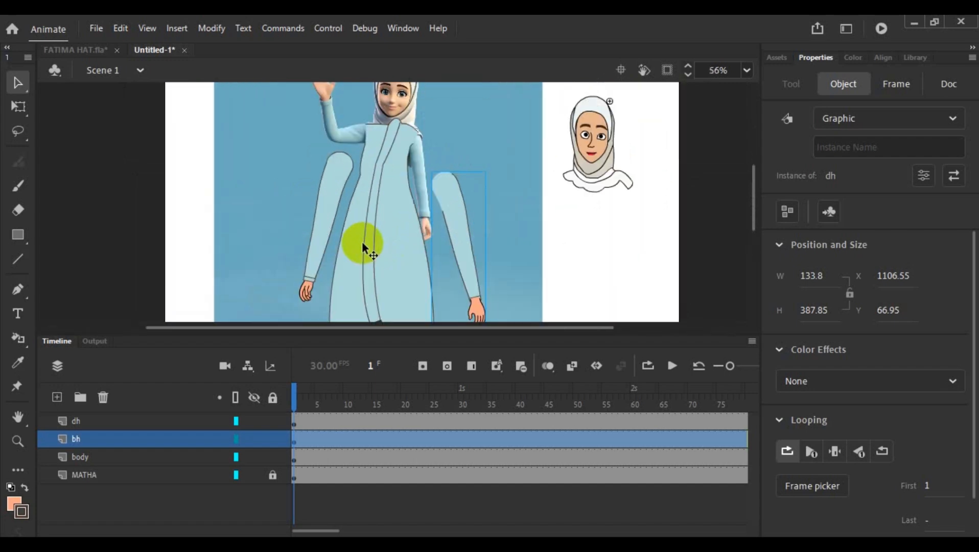
pyautogui.moveTo(325, 220); pyautogui.dragTo(372, 208)
pyautogui.scroll(4, 347, 204)
pyautogui.scroll(2, 345, 209)
pyautogui.scroll(3, 369, 206)
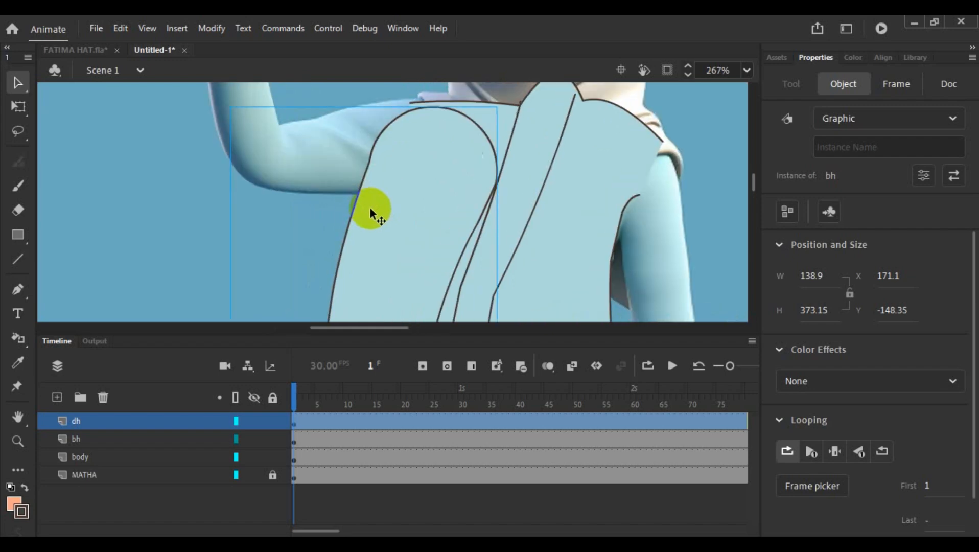
pyautogui.scroll(2, 369, 207)
pyautogui.scroll(3, 440, 209)
pyautogui.moveTo(432, 241); pyautogui.dragTo(427, 239)
# - Edit the body symbol and pull the outer corner of its shoulder outline to curve the shoulder line, then return to Scene 1
pyautogui.doubleClick(443, 193)
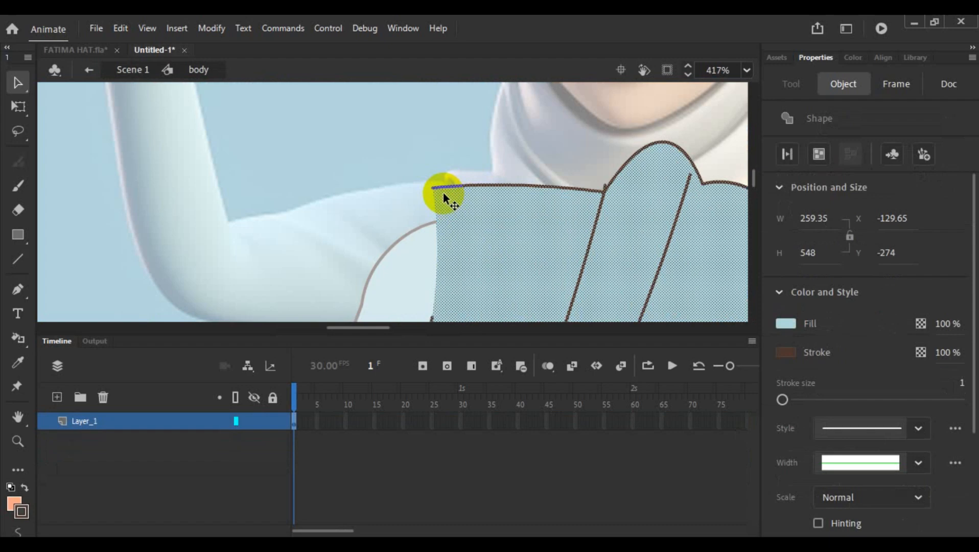
pyautogui.click(410, 196)
pyautogui.moveTo(434, 189)
pyautogui.mouseDown()
pyautogui.moveTo(459, 179)
pyautogui.moveTo(454, 190)
pyautogui.moveTo(440, 182)
pyautogui.moveTo(433, 193)
pyautogui.moveTo(451, 193)
pyautogui.moveTo(435, 208)
pyautogui.moveTo(443, 188)
pyautogui.moveTo(444, 203)
pyautogui.moveTo(430, 124)
pyautogui.mouseUp()
pyautogui.scroll(-3, 470, 199)
pyautogui.doubleClick(353, 193)
pyautogui.click(431, 124)
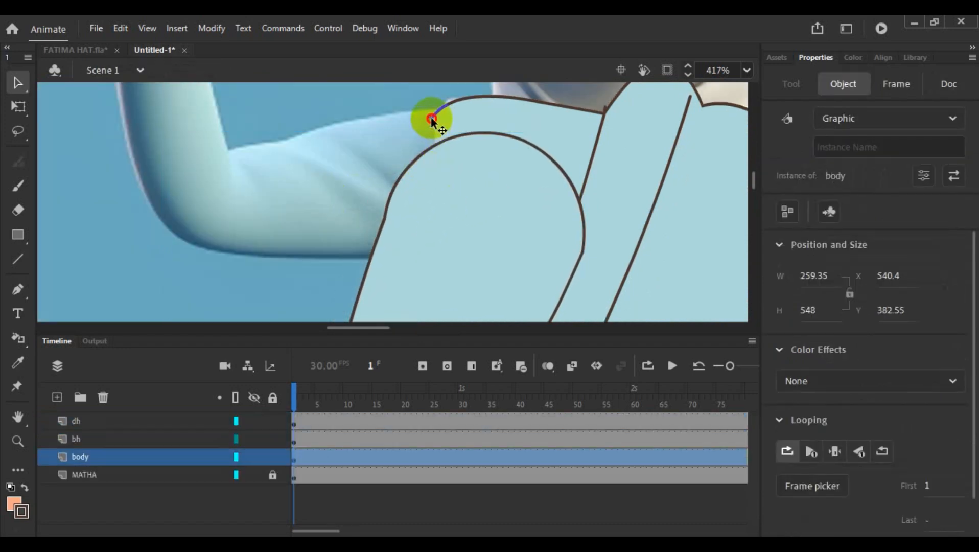
# - Raise the body's outer shoulder corner slightly inside its symbol, and fit the dh-layer arm's rounded top against the shoulder line
pyautogui.click(399, 144)
pyautogui.click(413, 115)
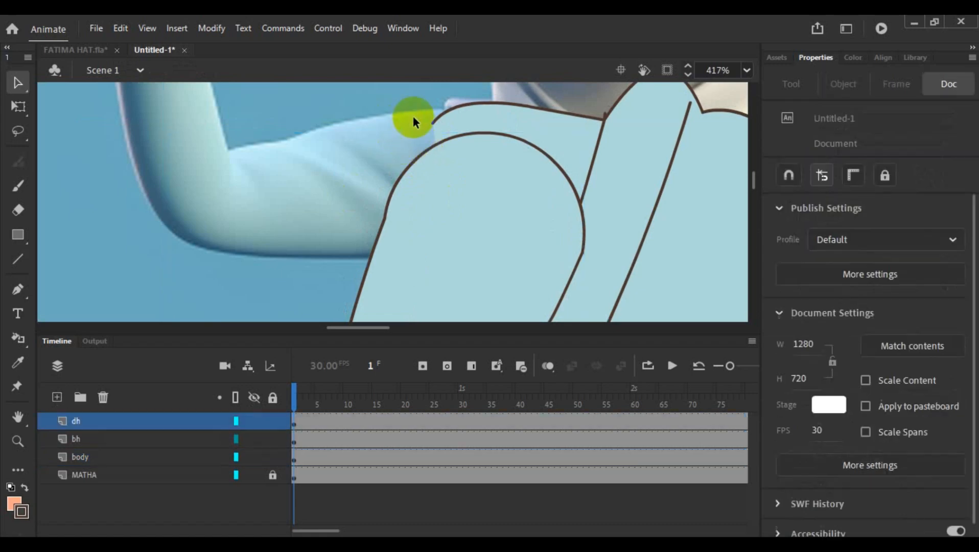
pyautogui.doubleClick(432, 124)
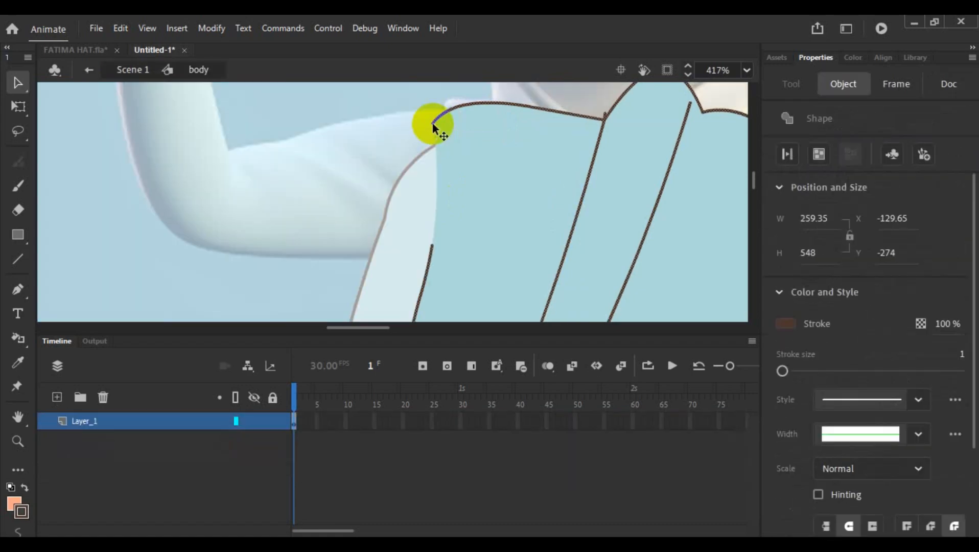
pyautogui.click(404, 136)
pyautogui.moveTo(434, 121); pyautogui.dragTo(432, 115)
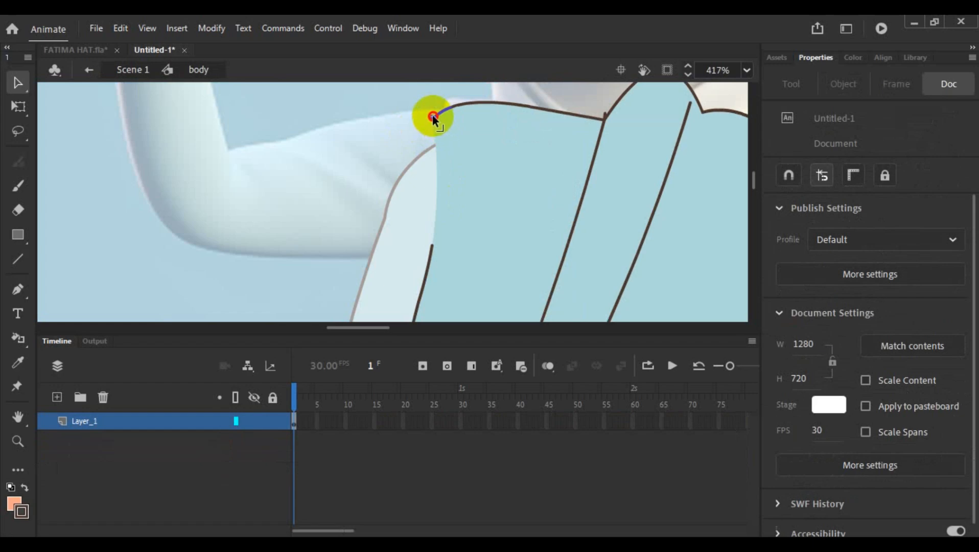
pyautogui.doubleClick(372, 180)
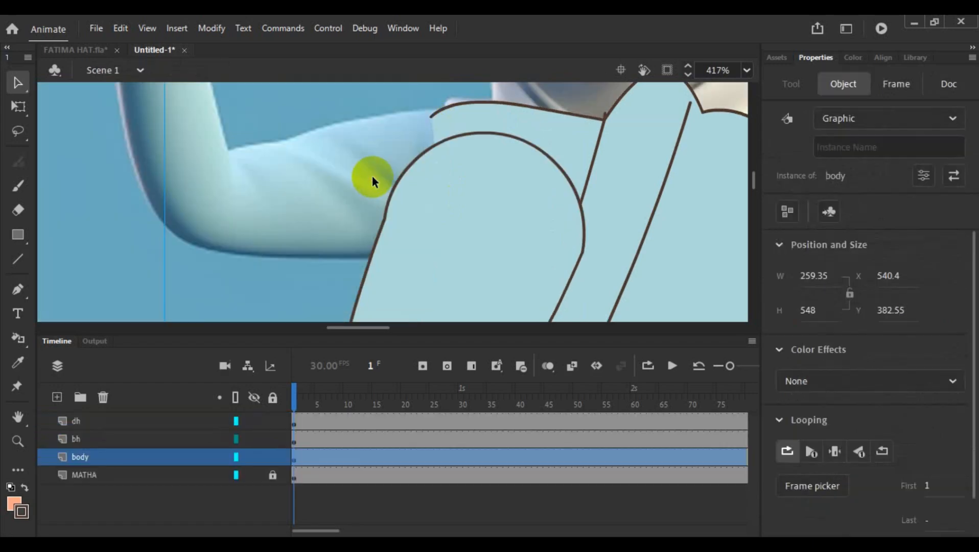
pyautogui.click(442, 178)
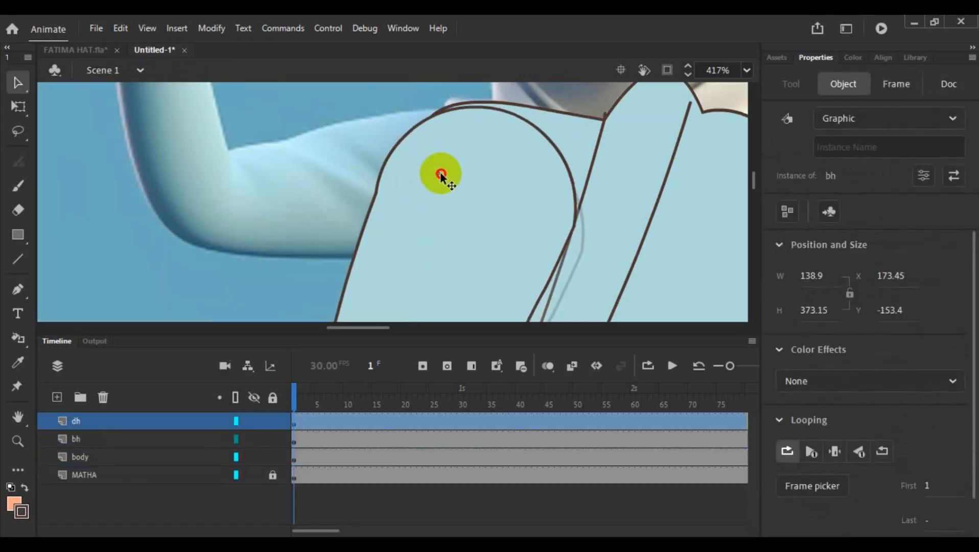
pyautogui.moveTo(442, 174); pyautogui.dragTo(442, 176)
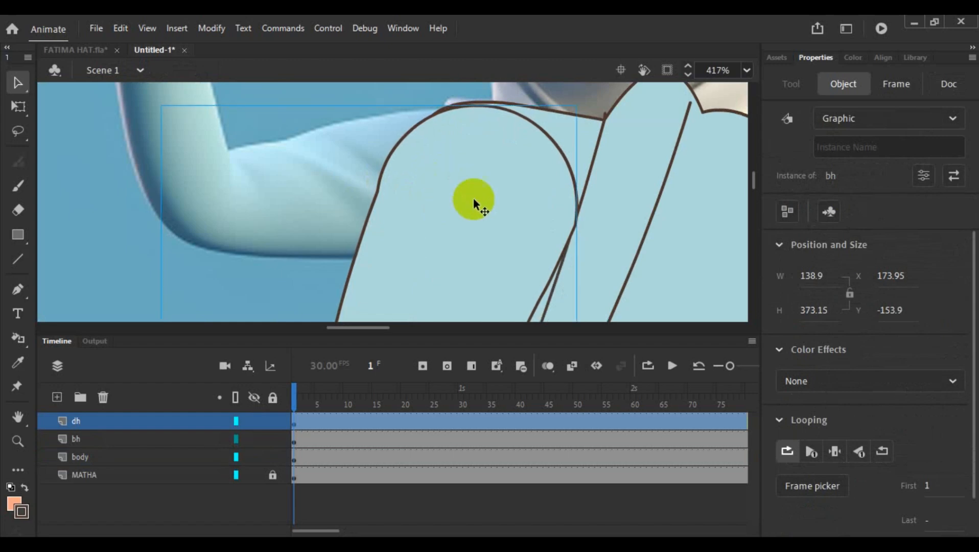
# - Center the dh-layer arm's transformation point, scale the arm down to about 57.75 × 155.05, and place it beside the dress below the waving arm
pyautogui.scroll(-4, 509, 205)
pyautogui.scroll(-3, 501, 203)
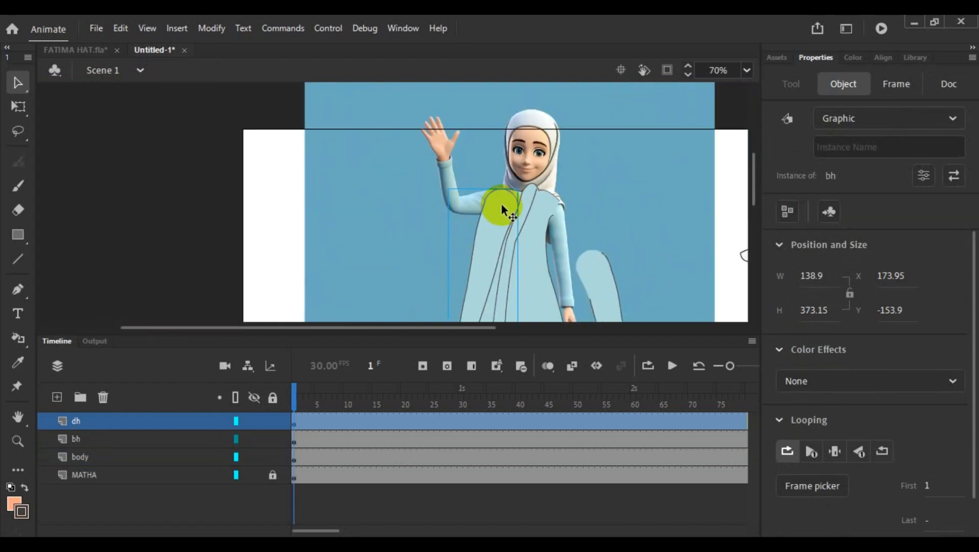
pyautogui.scroll(-3, 501, 203)
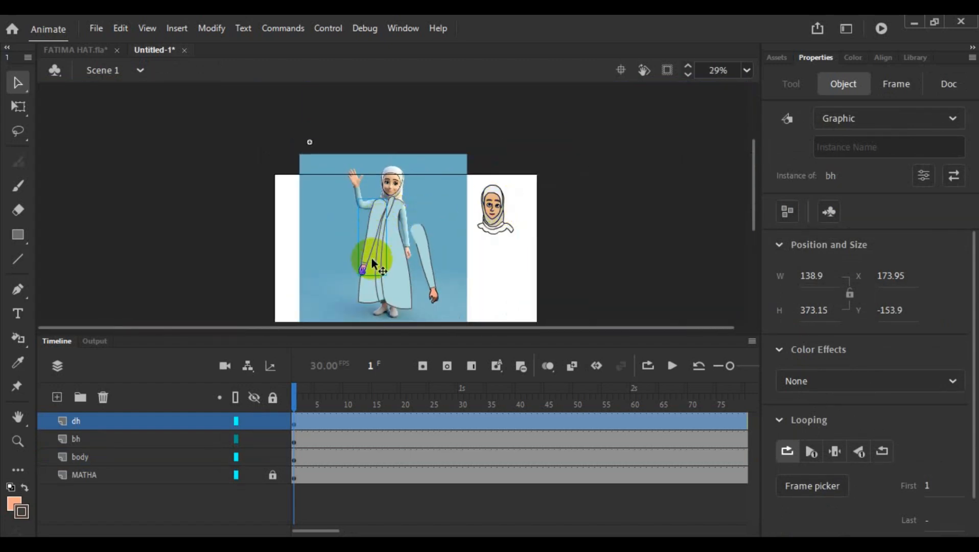
pyautogui.click(18, 106)
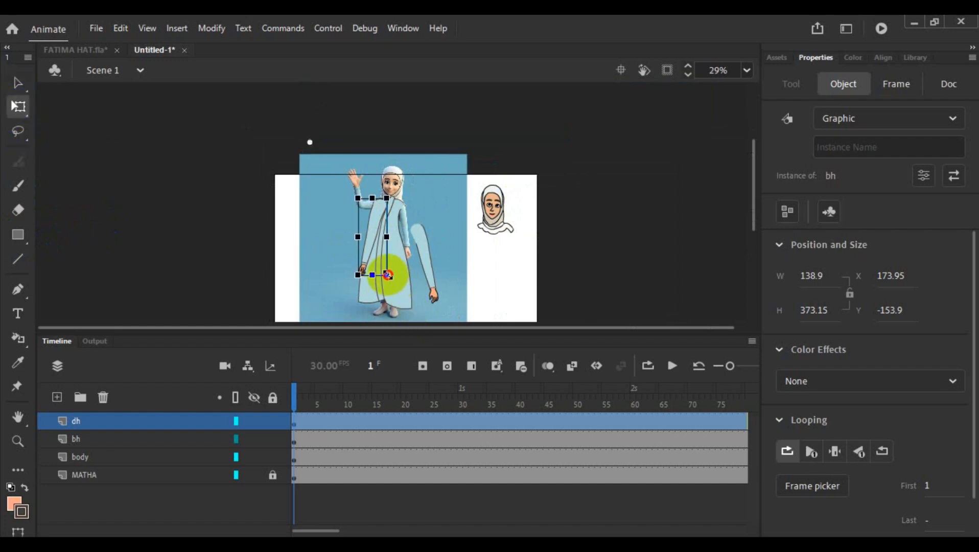
pyautogui.moveTo(388, 275); pyautogui.dragTo(377, 240)
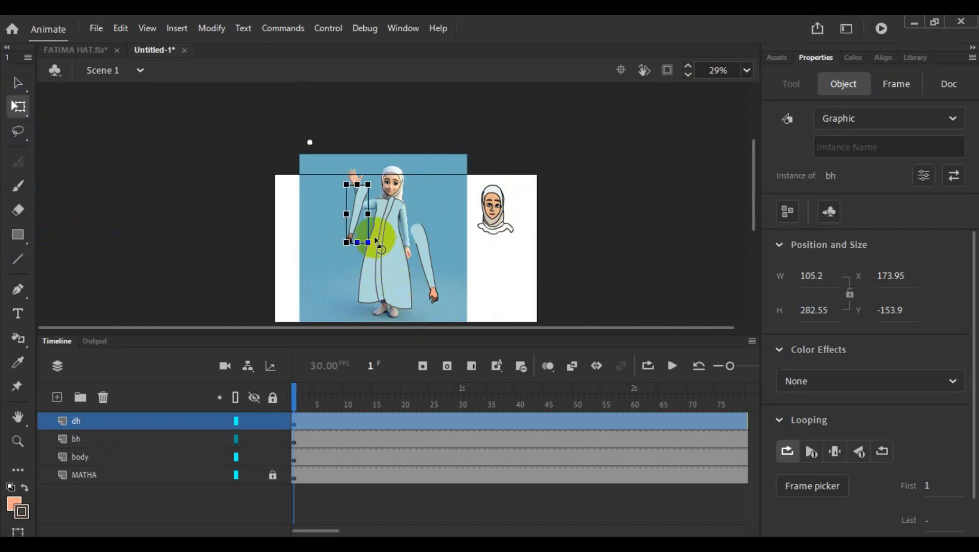
pyautogui.moveTo(310, 142); pyautogui.dragTo(357, 214)
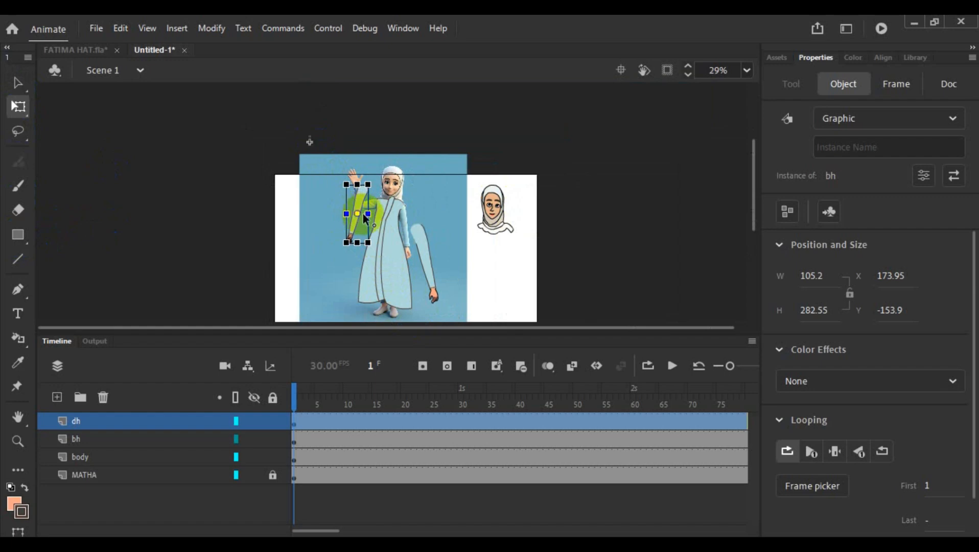
pyautogui.scroll(5, 360, 234)
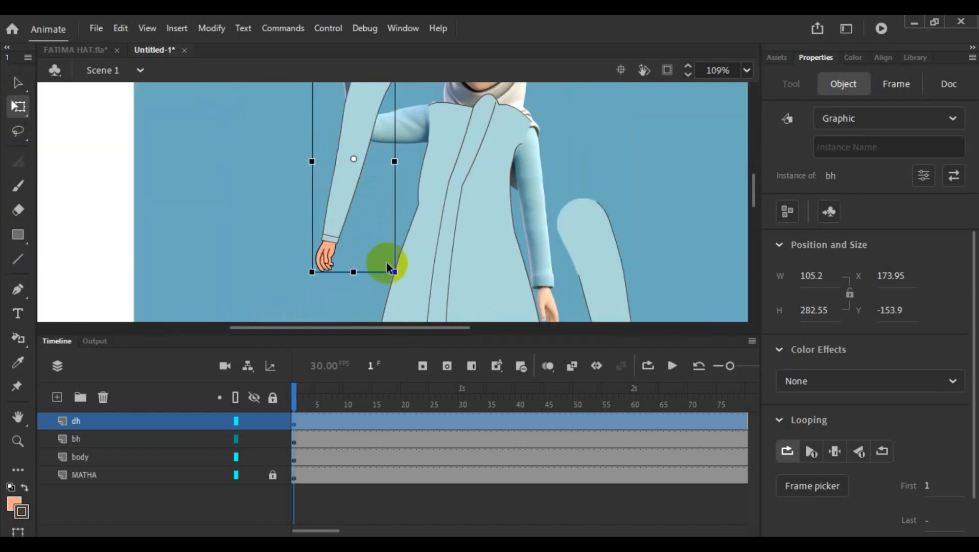
pyautogui.moveTo(396, 272); pyautogui.dragTo(377, 222)
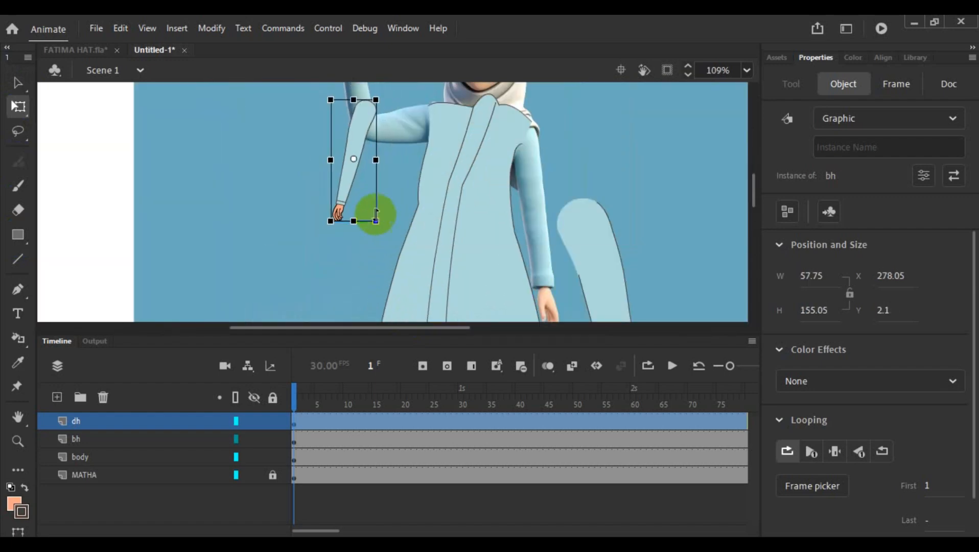
pyautogui.moveTo(357, 142); pyautogui.dragTo(342, 159)
# - Move the dress off the reference figure onto the drawn head, and place the bh-layer arm over the reference's shoulder on the waving side
pyautogui.click(599, 247)
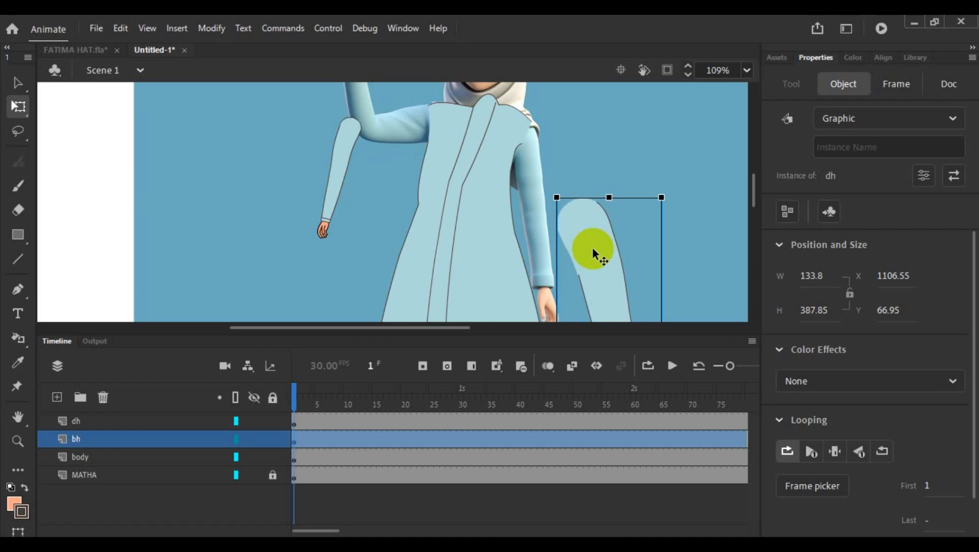
pyautogui.moveTo(593, 247); pyautogui.dragTo(501, 193)
pyautogui.scroll(-5, 501, 193)
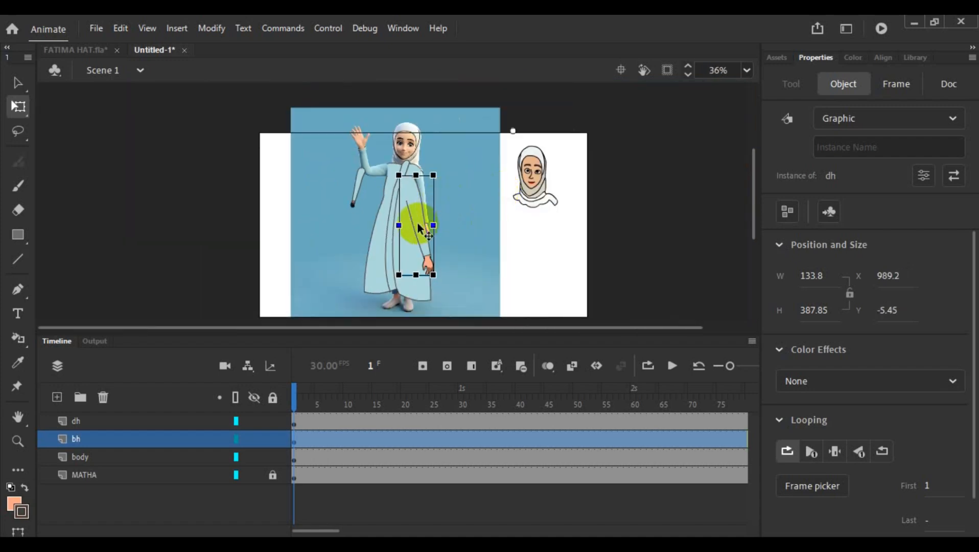
pyautogui.moveTo(418, 229); pyautogui.dragTo(425, 226)
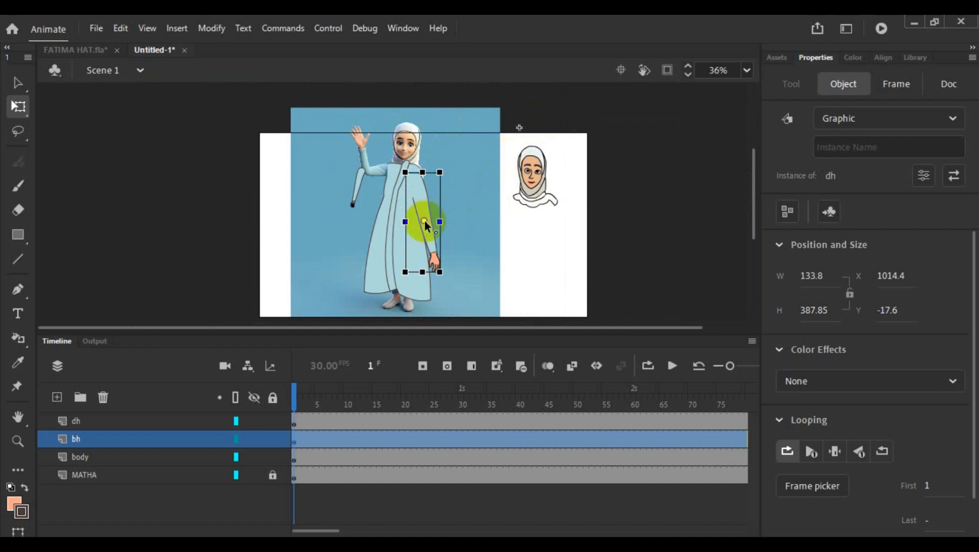
pyautogui.click(448, 239)
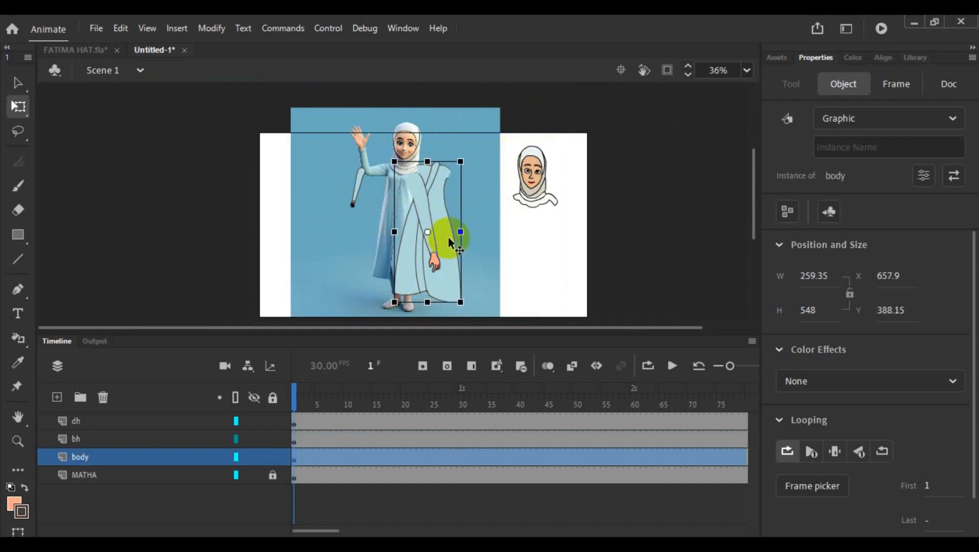
pyautogui.moveTo(448, 239); pyautogui.dragTo(546, 250)
pyautogui.click(424, 215)
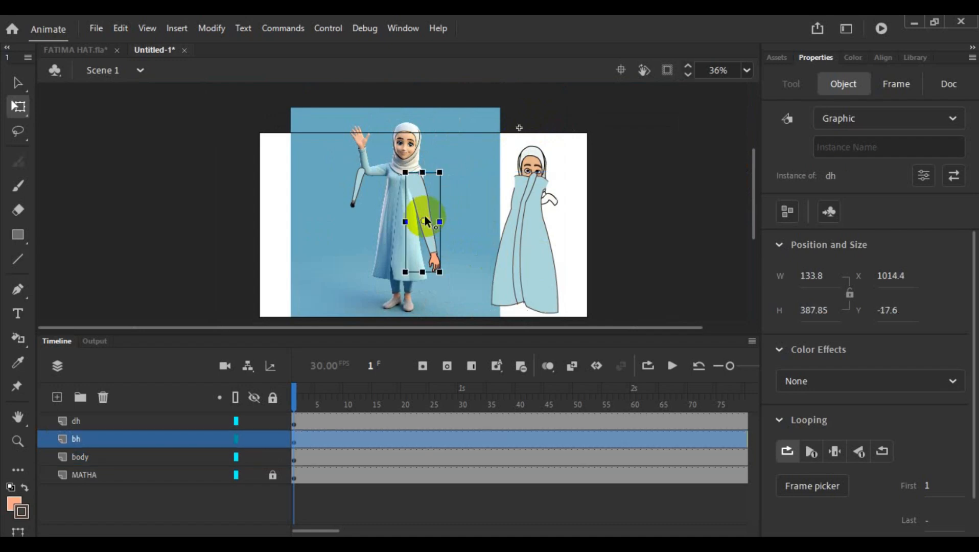
pyautogui.moveTo(421, 213); pyautogui.dragTo(391, 197)
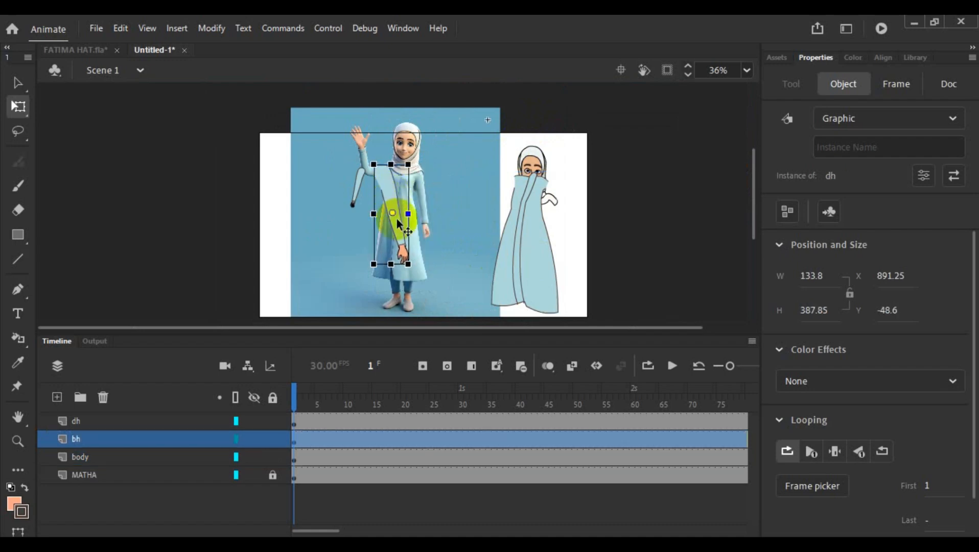
pyautogui.scroll(5, 398, 216)
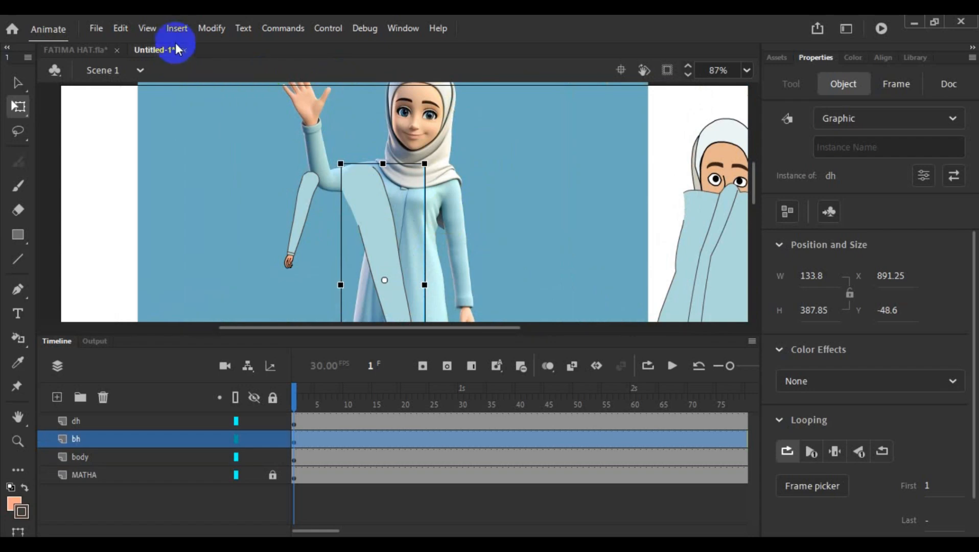
# - Show the rulers and place a horizontal guide across the top of the small arm
pyautogui.click(147, 30)
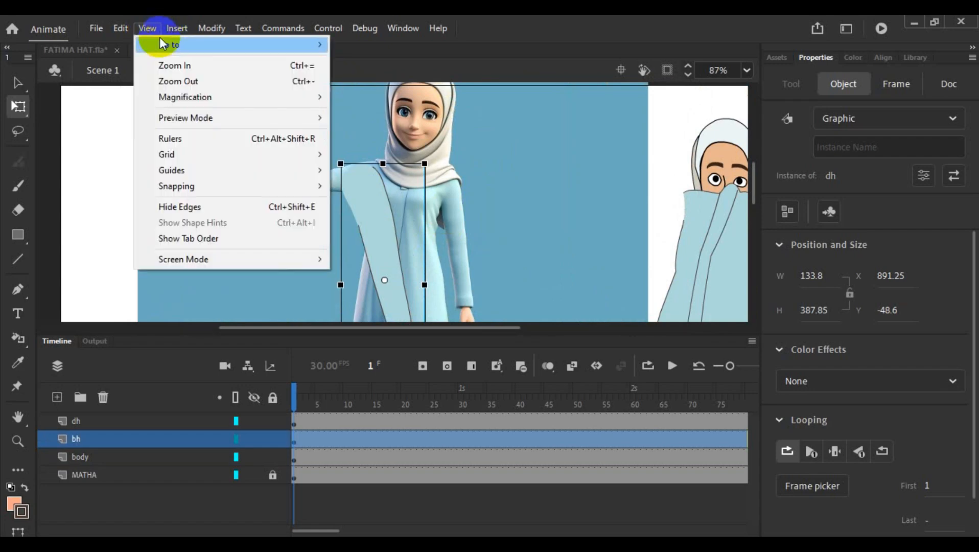
pyautogui.click(198, 143)
pyautogui.moveTo(351, 90); pyautogui.dragTo(366, 184)
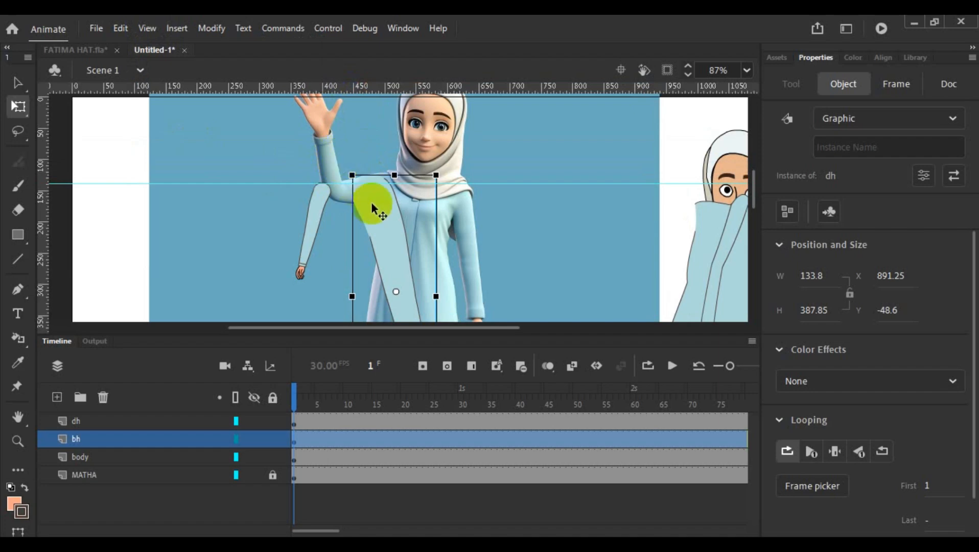
pyautogui.scroll(5, 371, 203)
pyautogui.scroll(5, 286, 169)
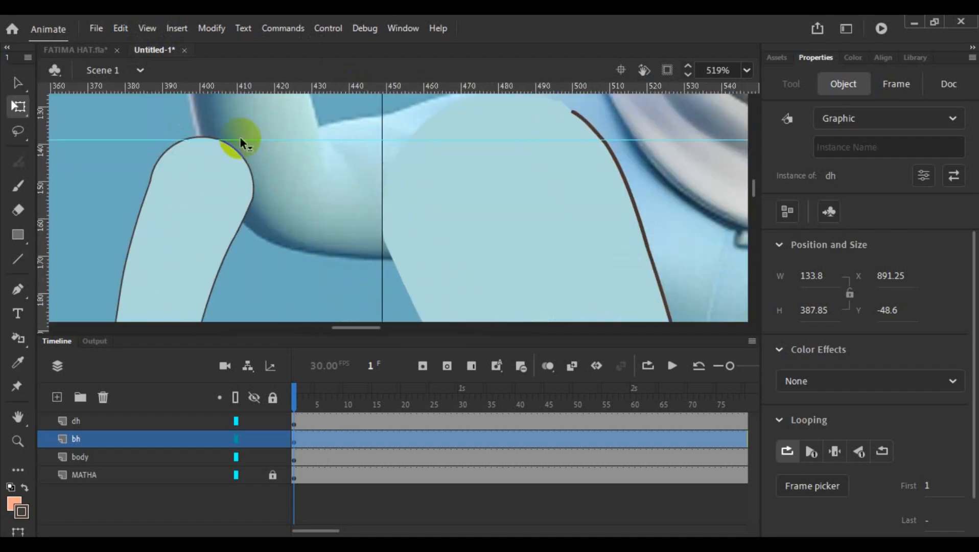
pyautogui.moveTo(242, 137); pyautogui.dragTo(247, 140)
# - Add a horizontal guide just below the small arm's fingertips and a vertical guide along the arm's shoulder side
pyautogui.scroll(-3, 278, 147)
pyautogui.scroll(-2, 278, 147)
pyautogui.scroll(-5, 277, 145)
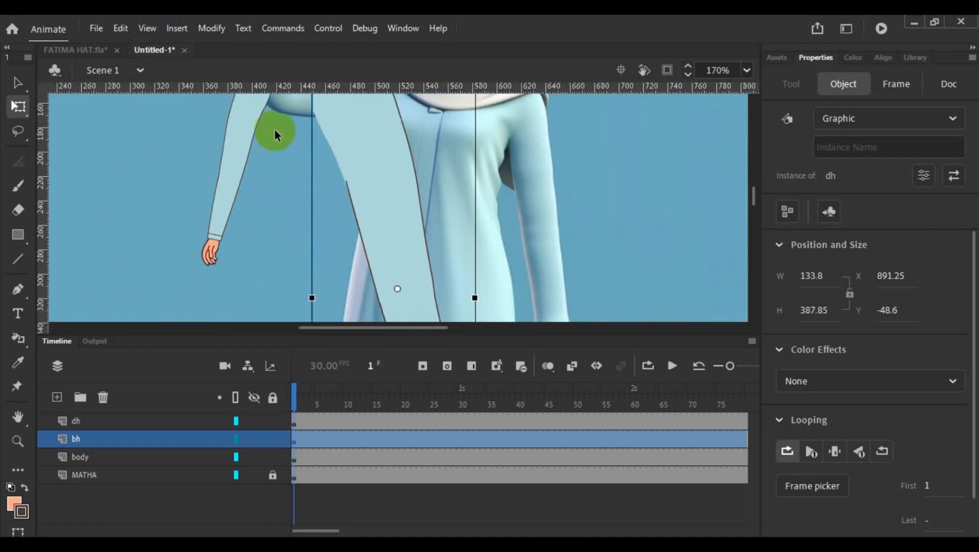
pyautogui.moveTo(271, 84); pyautogui.dragTo(271, 267)
pyautogui.scroll(5, 262, 259)
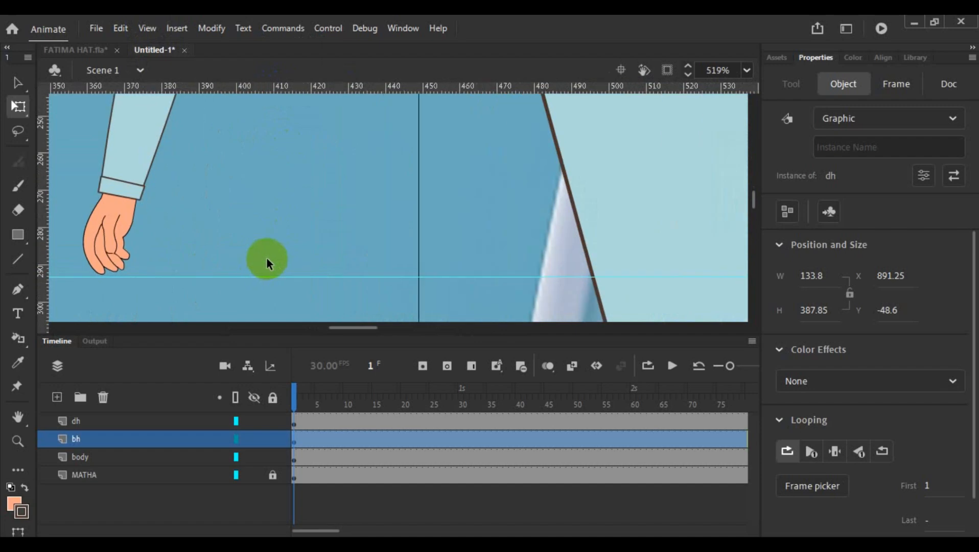
pyautogui.moveTo(366, 328); pyautogui.dragTo(336, 329)
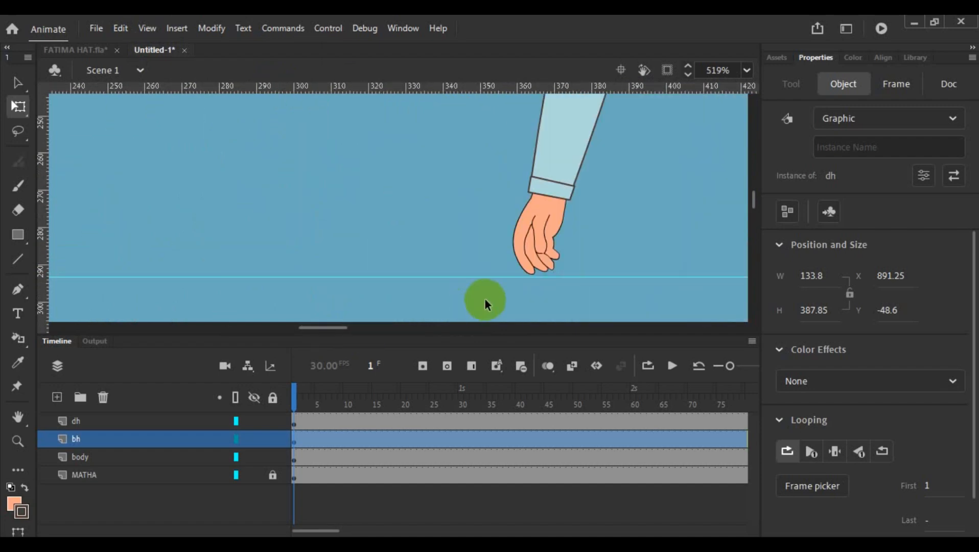
pyautogui.scroll(4, 571, 262)
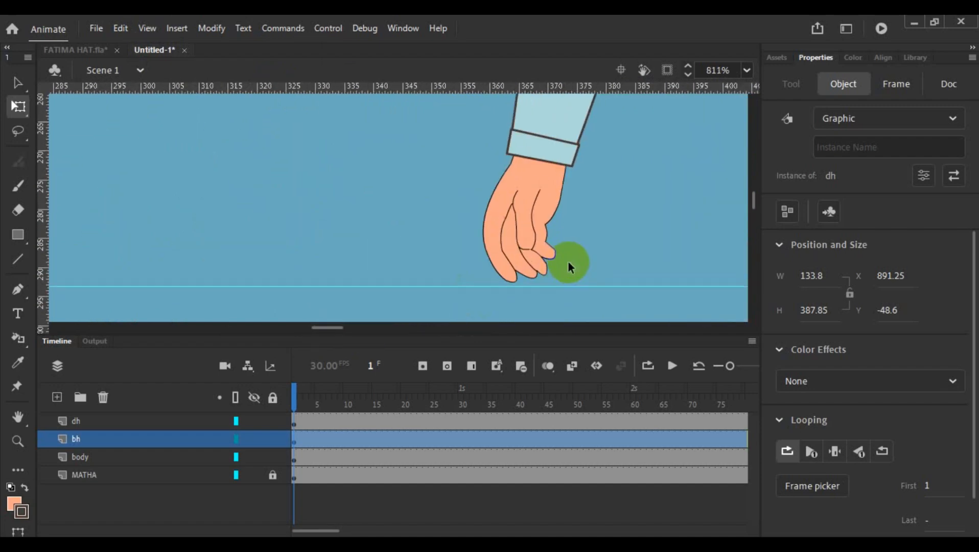
pyautogui.moveTo(503, 297); pyautogui.dragTo(504, 295)
pyautogui.scroll(-6, 505, 296)
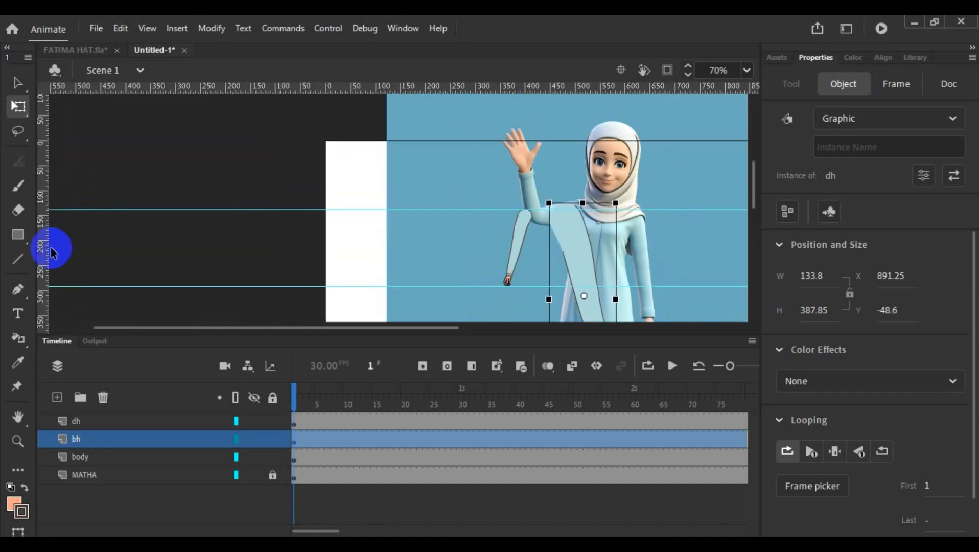
pyautogui.moveTo(39, 245); pyautogui.dragTo(533, 251)
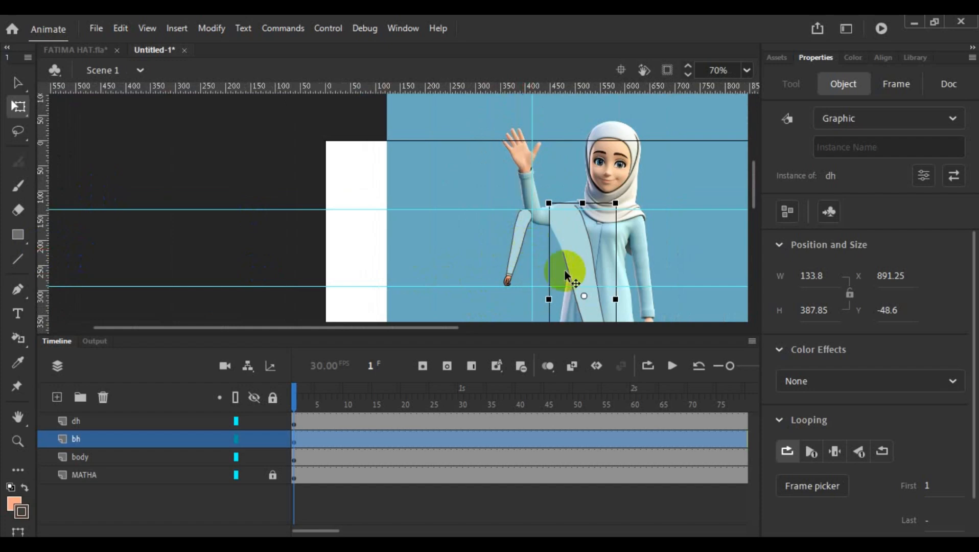
# - Flip the large arm on the bh layer horizontally
pyautogui.rightClick(579, 264)
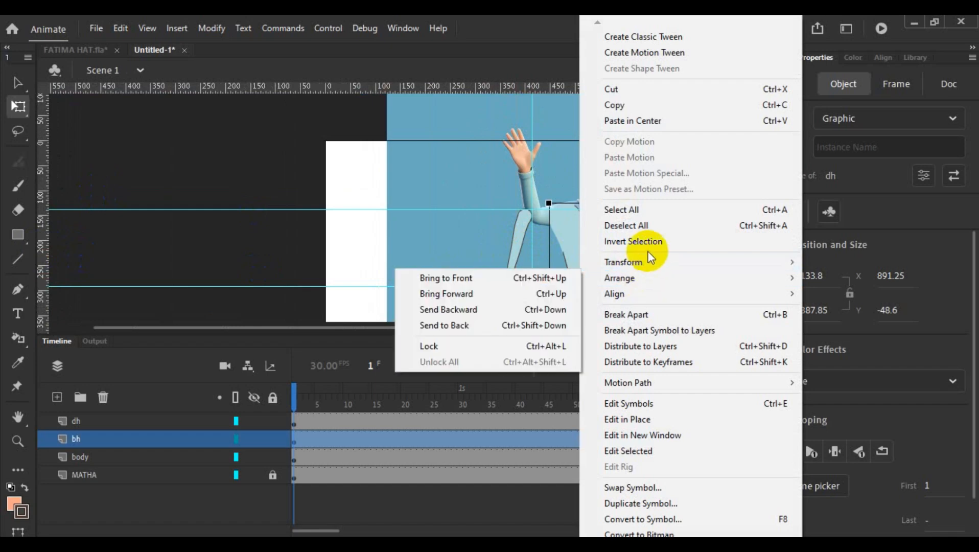
pyautogui.moveTo(649, 257)
pyautogui.click(496, 414)
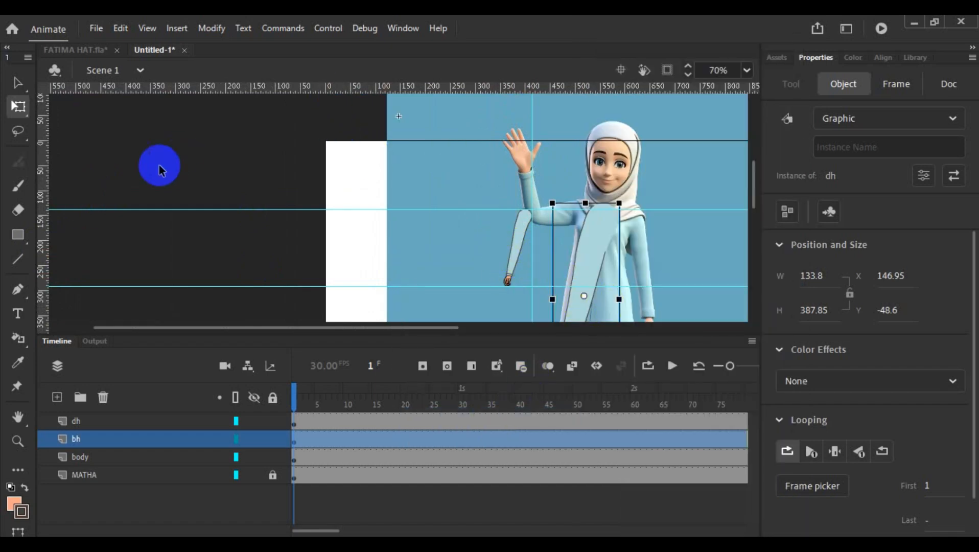
# - Add a second vertical guide along the outer edge of the small arm's shoulder
pyautogui.moveTo(47, 221); pyautogui.dragTo(519, 276)
pyautogui.scroll(4, 518, 276)
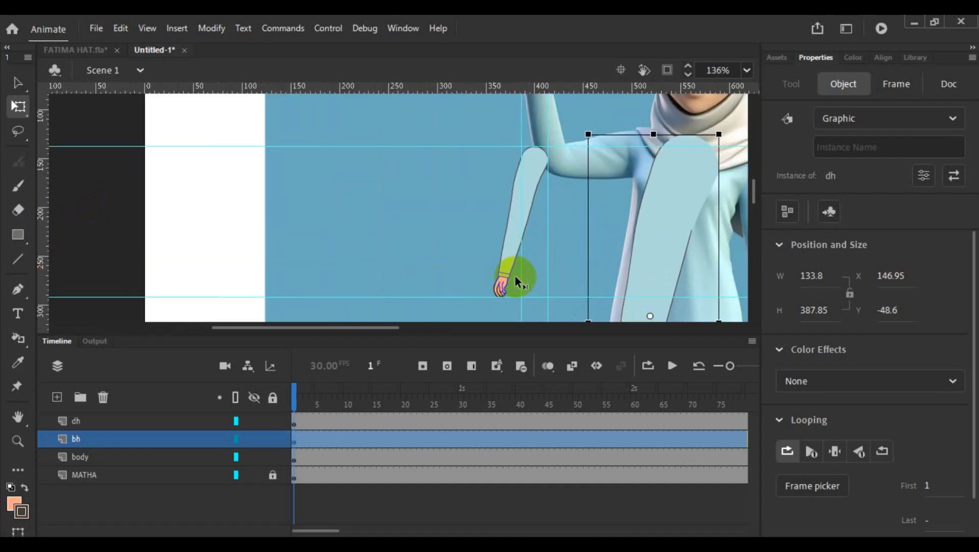
pyautogui.scroll(3, 515, 276)
pyautogui.moveTo(343, 327); pyautogui.dragTo(381, 341)
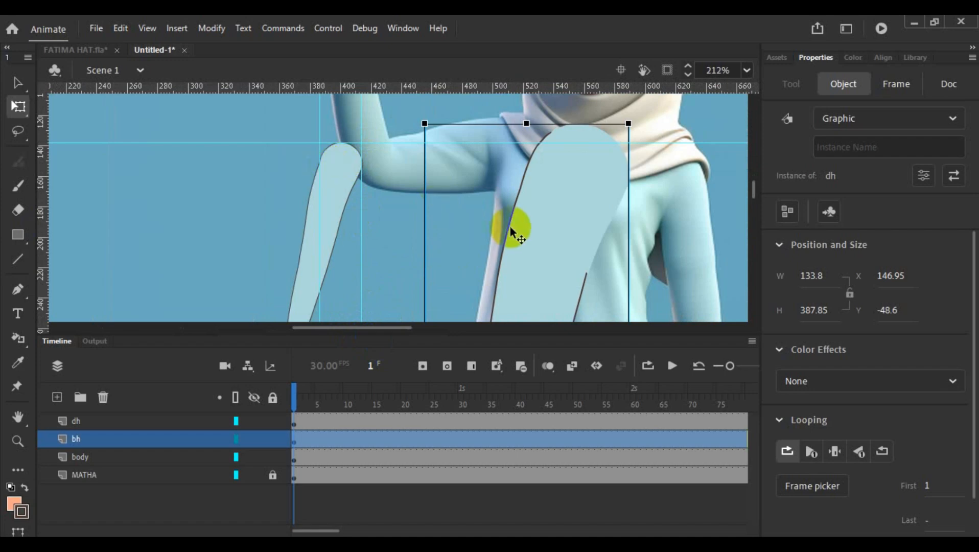
# - Move the large arm over the small arm and scale it down to 77.3 wide by 257.95 high
pyautogui.moveTo(532, 247); pyautogui.dragTo(321, 259)
pyautogui.scroll(-5, 416, 228)
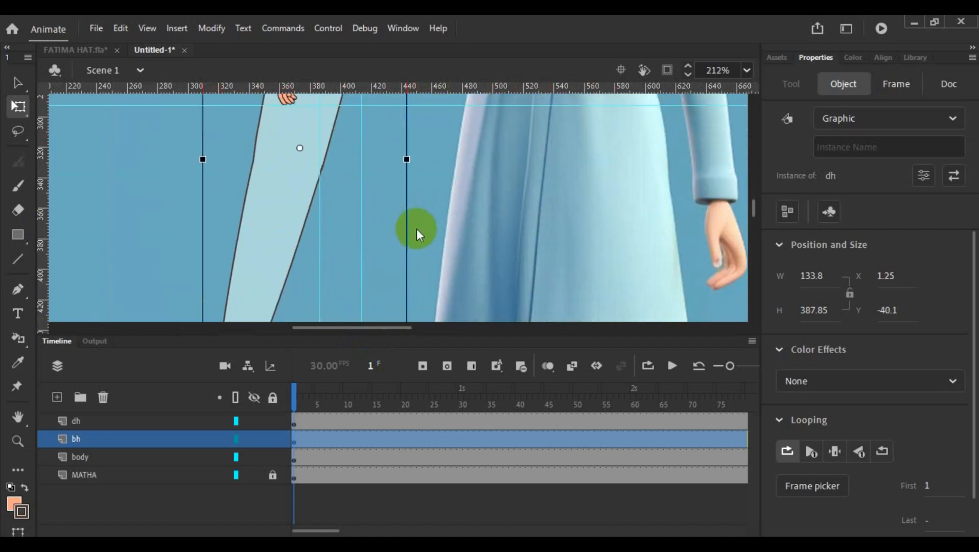
pyautogui.scroll(-5, 342, 224)
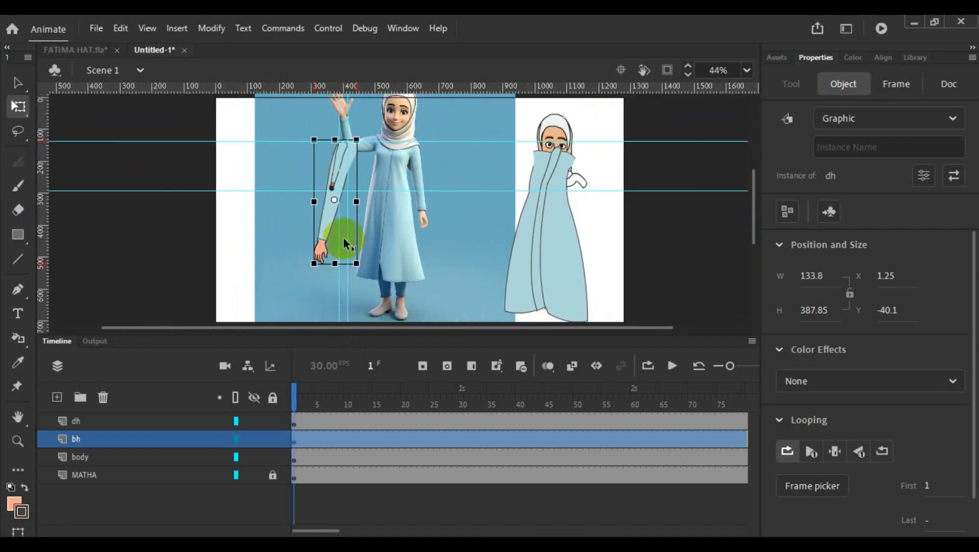
pyautogui.moveTo(357, 264); pyautogui.dragTo(346, 243)
# - Align the large arm's top with the upper guide and scale it down to 44.85 by 149.6
pyautogui.scroll(4, 390, 220)
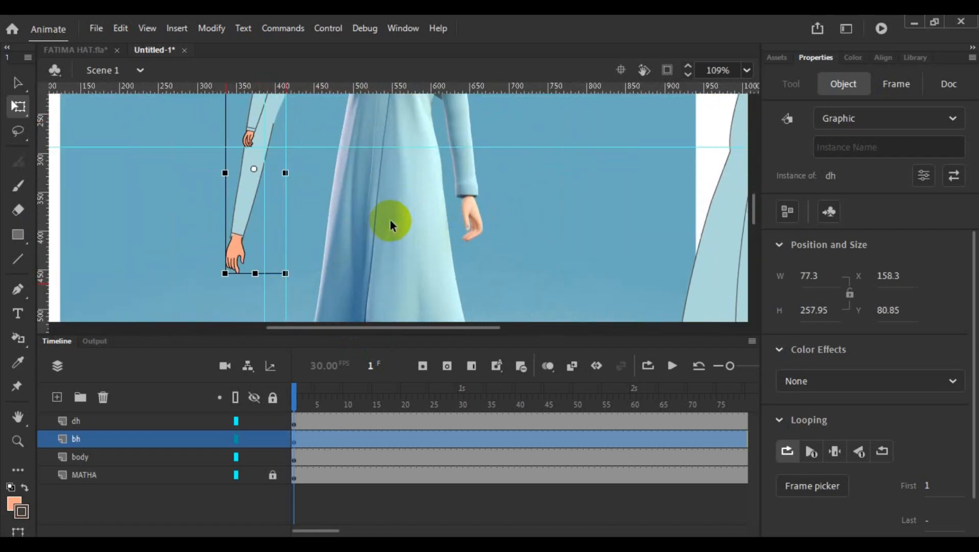
pyautogui.moveTo(249, 184); pyautogui.dragTo(330, 190)
pyautogui.scroll(3, 331, 195)
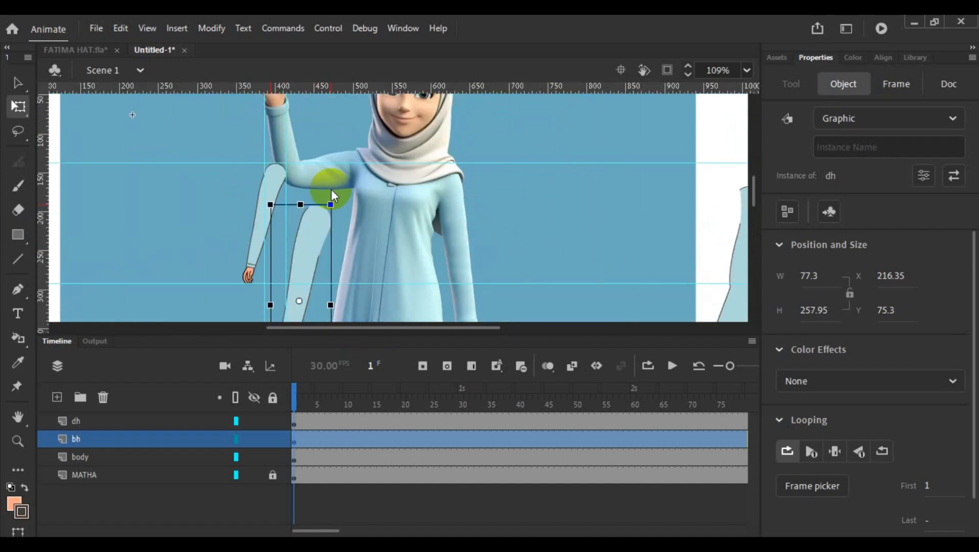
pyautogui.moveTo(302, 245); pyautogui.dragTo(292, 209)
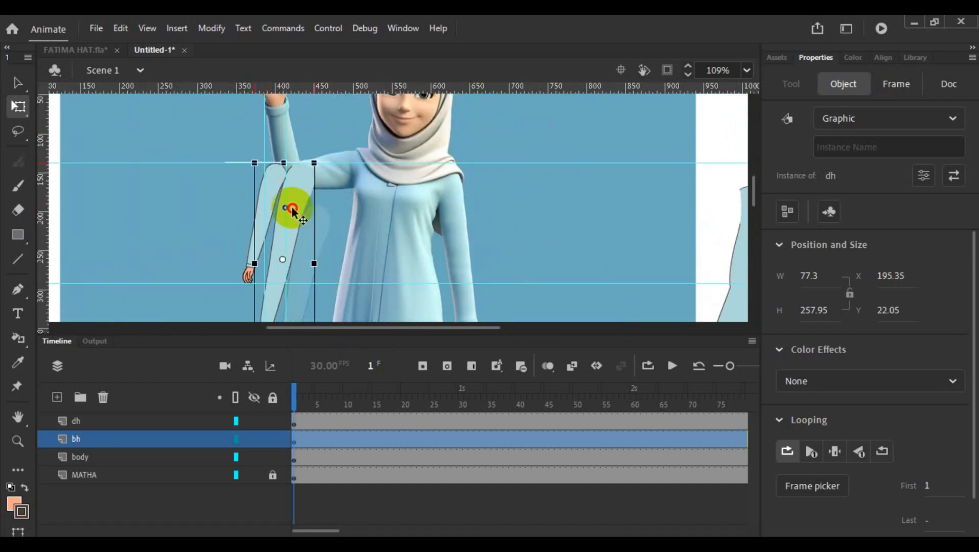
pyautogui.scroll(-3, 302, 211)
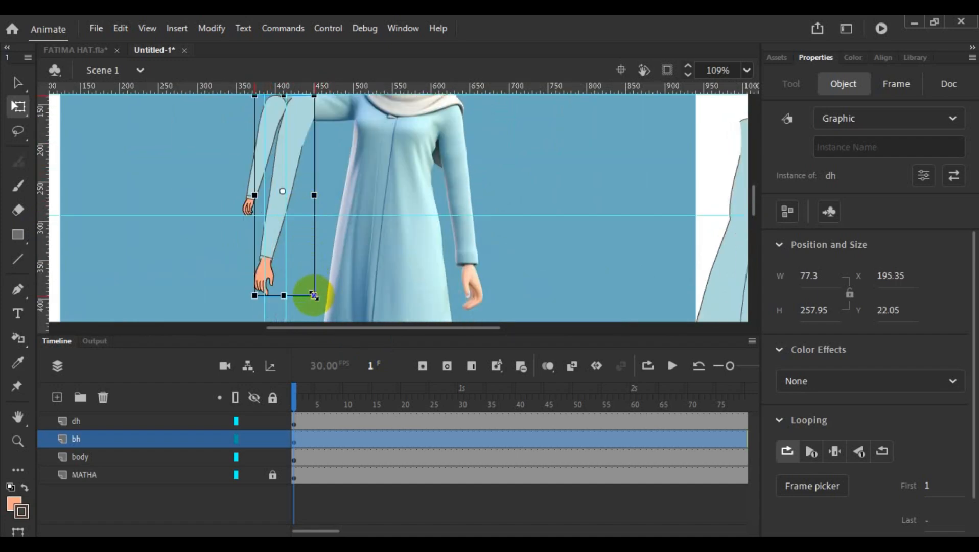
pyautogui.moveTo(313, 296); pyautogui.dragTo(280, 176)
# - Reorder the bh layer above the dh layer and place its arm over the other arm, with its top on the upper guide
pyautogui.rightClick(281, 179)
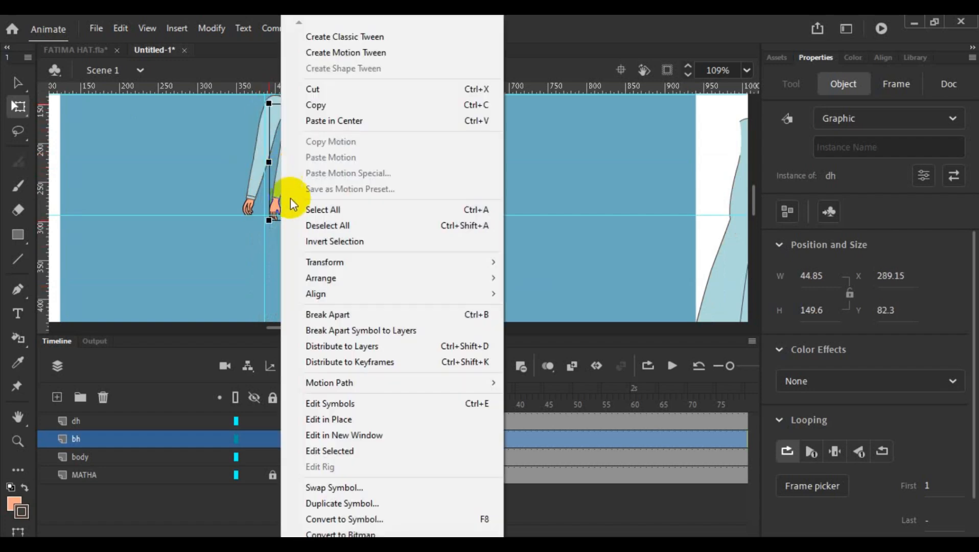
pyautogui.moveTo(52, 438); pyautogui.dragTo(50, 416)
pyautogui.scroll(3, 332, 241)
pyautogui.scroll(3, 316, 280)
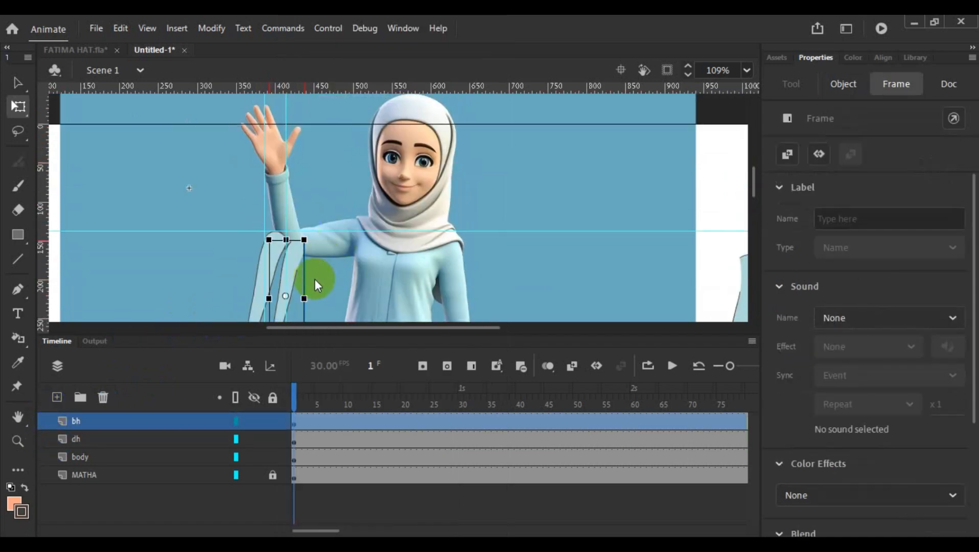
pyautogui.scroll(-3, 299, 265)
pyautogui.scroll(2, 299, 261)
pyautogui.scroll(1, 299, 260)
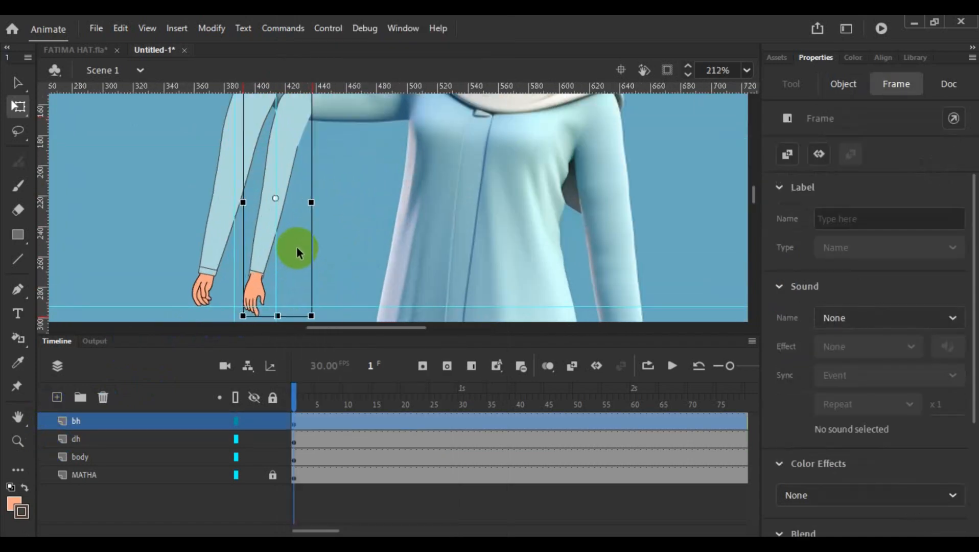
pyautogui.scroll(3, 296, 246)
pyautogui.click(256, 228)
pyautogui.moveTo(256, 227); pyautogui.dragTo(241, 215)
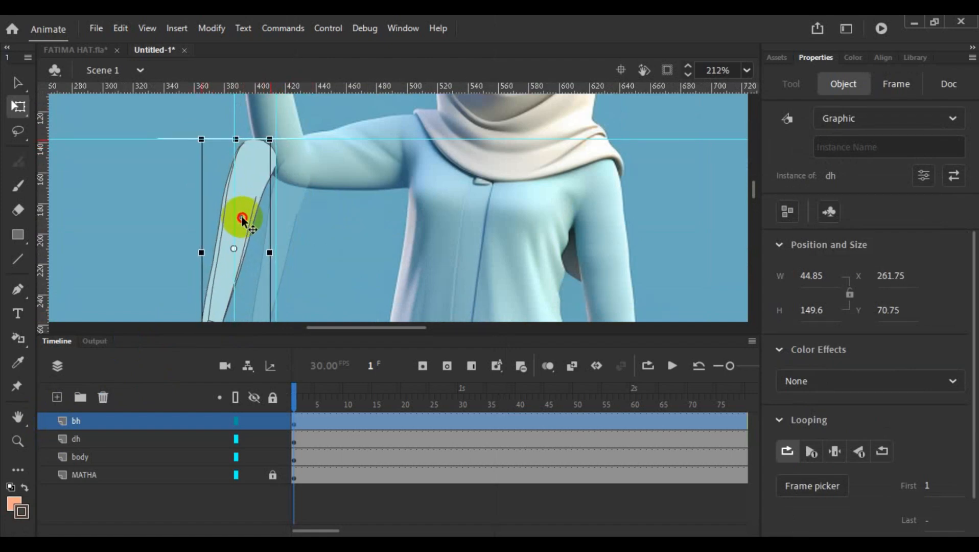
# - Stretch the bh-layer arm to 52.3 wide and 178.05 high
pyautogui.scroll(-3, 241, 216)
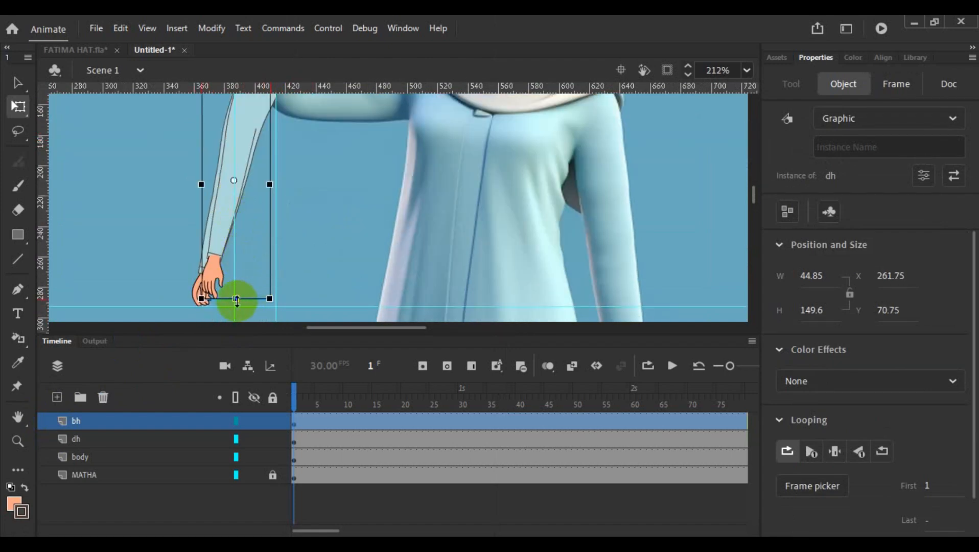
pyautogui.moveTo(236, 298); pyautogui.dragTo(235, 302)
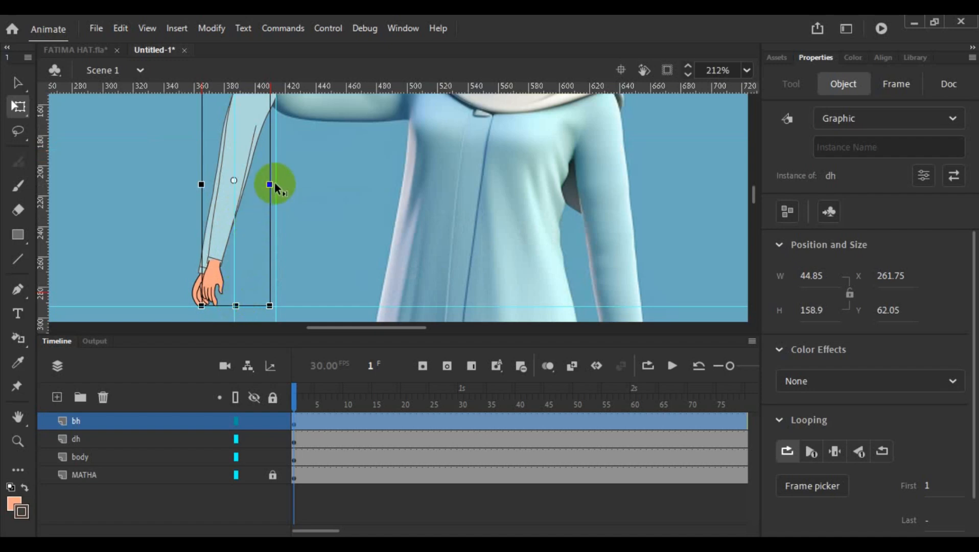
pyautogui.moveTo(270, 184); pyautogui.dragTo(277, 189)
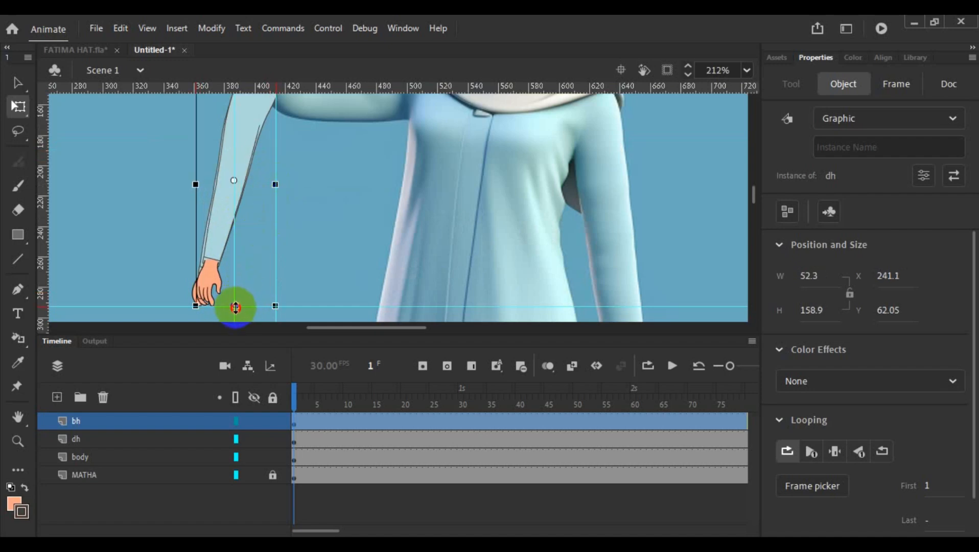
pyautogui.moveTo(236, 306); pyautogui.dragTo(237, 320)
# - Move the bh-layer arm down to the upper guide and rotate it slightly clockwise to follow the arm beneath
pyautogui.scroll(3, 254, 259)
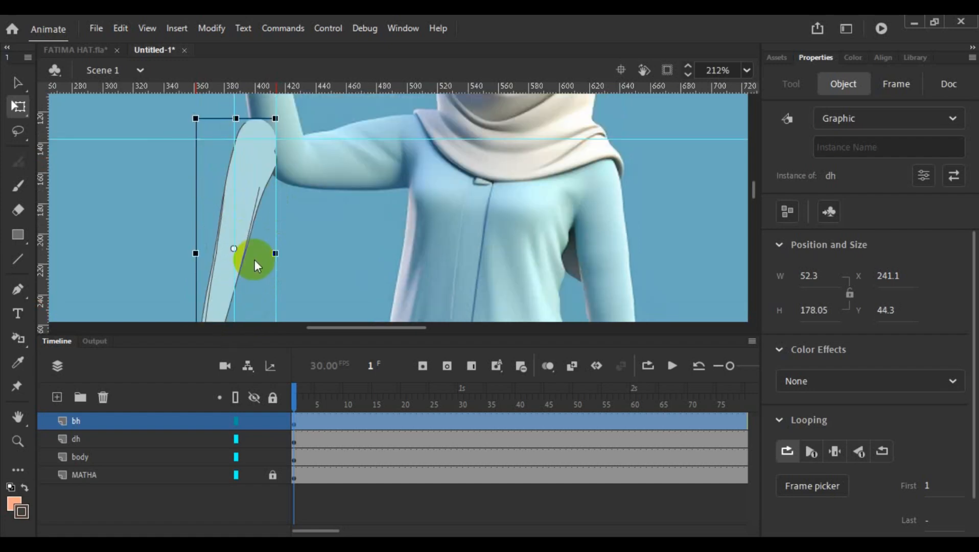
pyautogui.moveTo(260, 189)
pyautogui.mouseDown()
pyautogui.moveTo(256, 175)
pyautogui.moveTo(251, 192)
pyautogui.mouseUp()
pyautogui.scroll(-3, 322, 205)
pyautogui.scroll(-3, 285, 287)
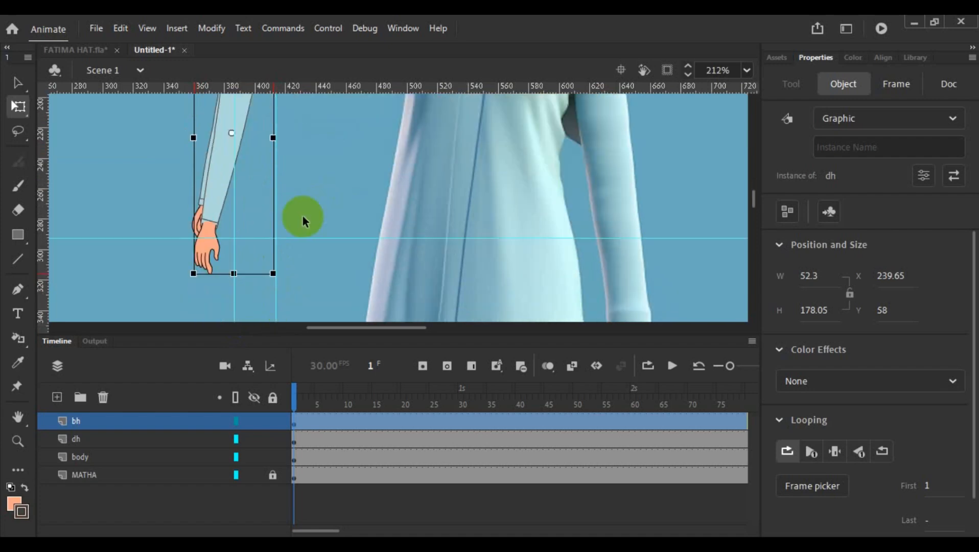
pyautogui.moveTo(280, 277); pyautogui.dragTo(273, 284)
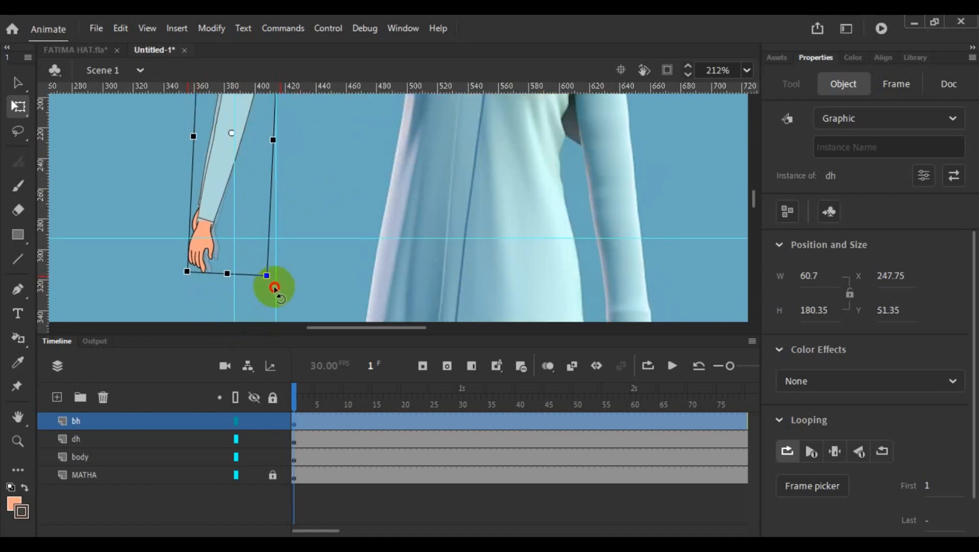
# - Inside the bh-layer arm symbol, move the hand's layer below the sleeve layers, and return to Scene 1
pyautogui.doubleClick(202, 257)
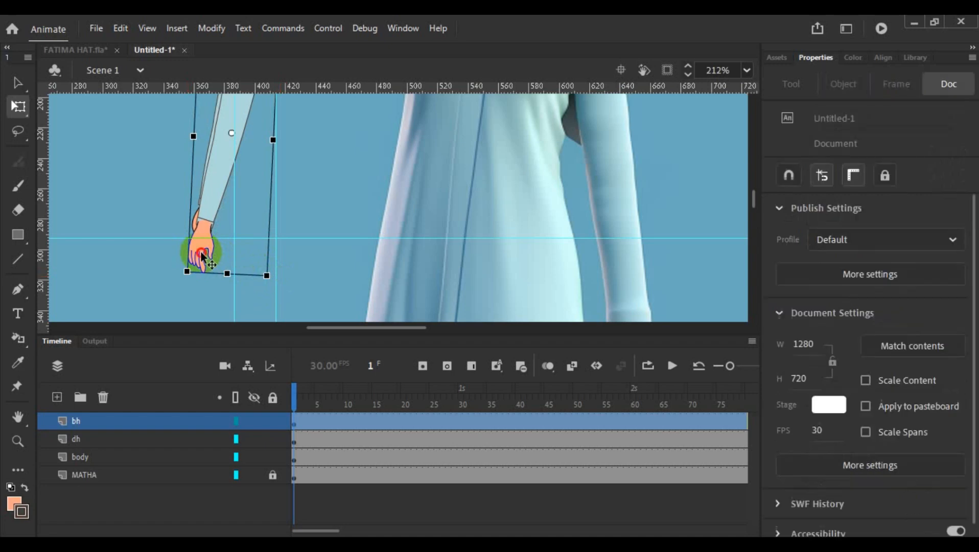
pyautogui.moveTo(49, 421); pyautogui.dragTo(49, 471)
pyautogui.scroll(5, 296, 258)
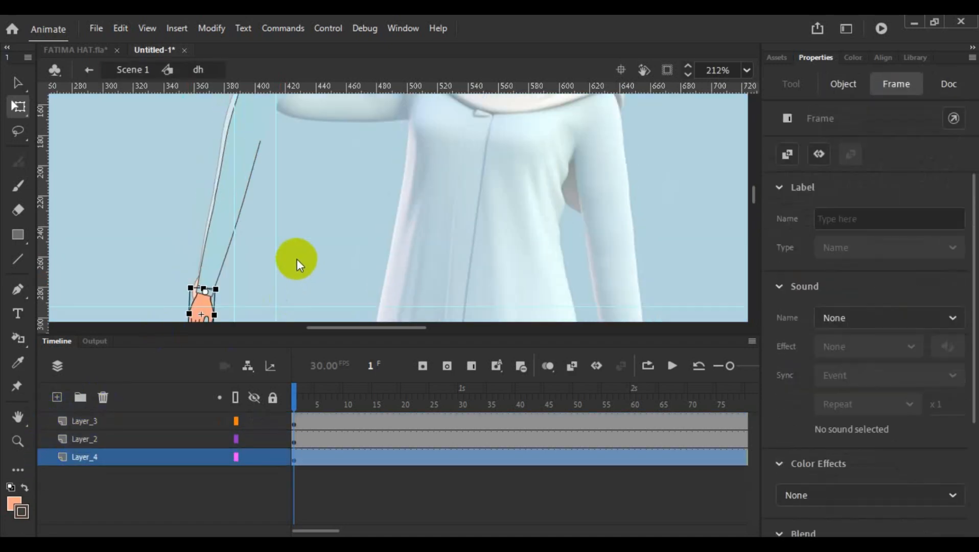
pyautogui.doubleClick(296, 259)
# - Deselect the arm and reduce the timeline's height to enlarge the stage area
pyautogui.scroll(-2, 296, 258)
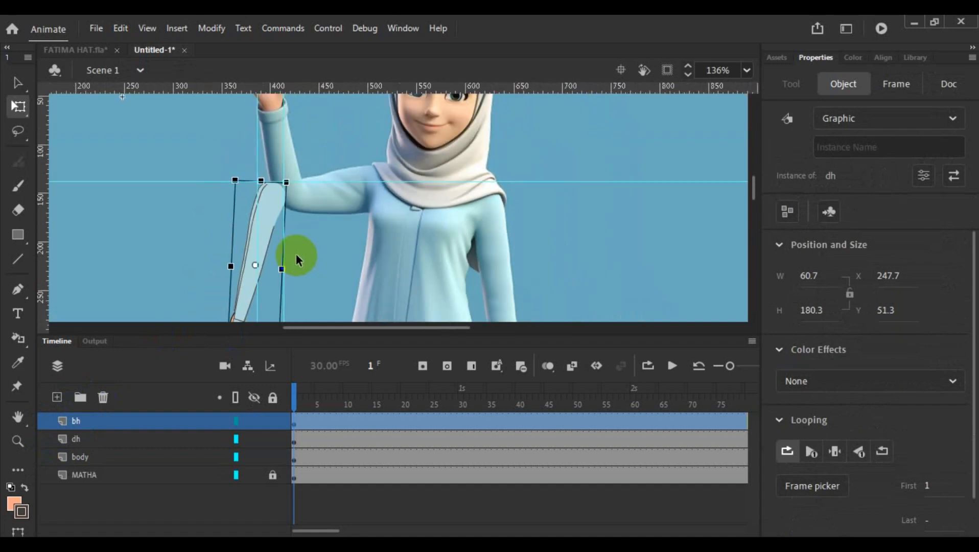
pyautogui.press('Escape')
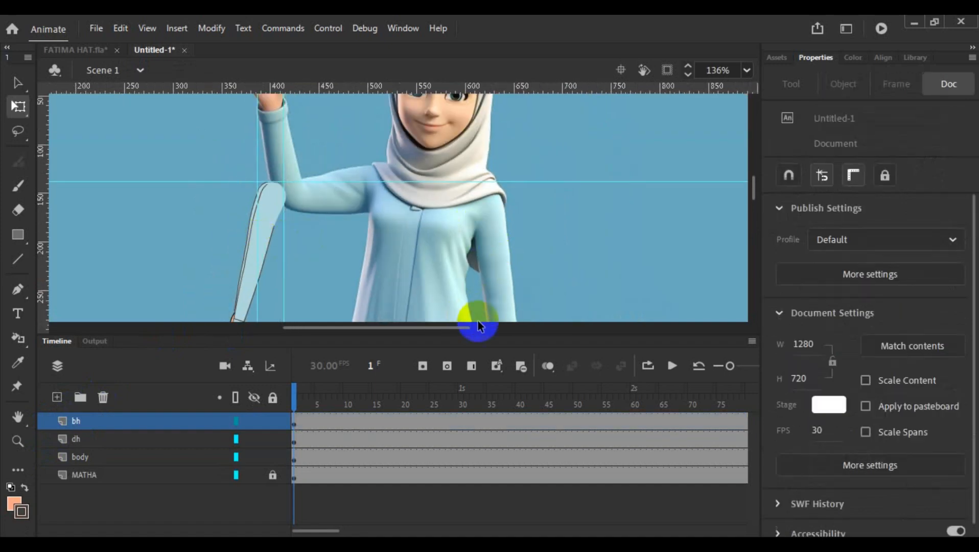
pyautogui.moveTo(513, 328); pyautogui.dragTo(518, 453)
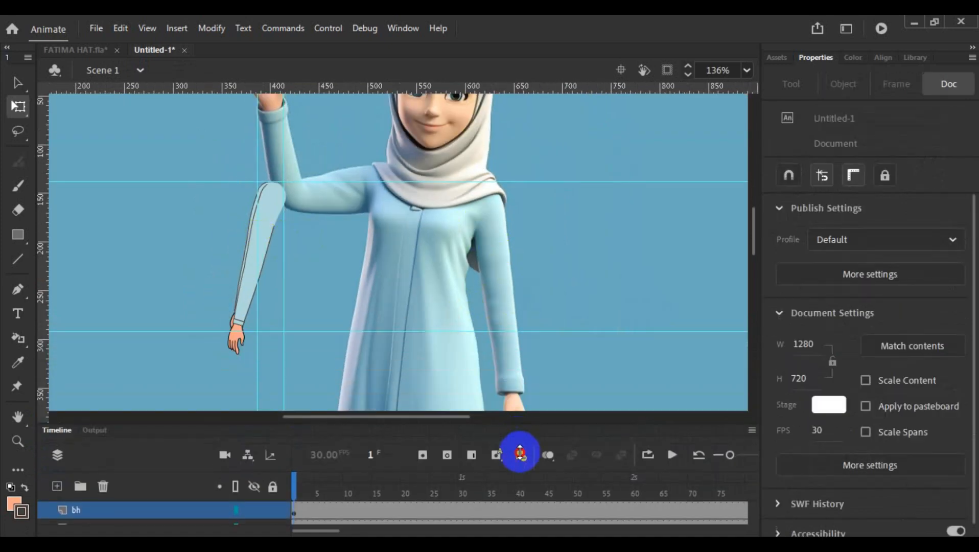
# - Fine-tune the bh-layer arm's position over the arm beneath, at X 244.7 and Y 50.25
pyautogui.scroll(2, 378, 328)
pyautogui.scroll(-4, 377, 328)
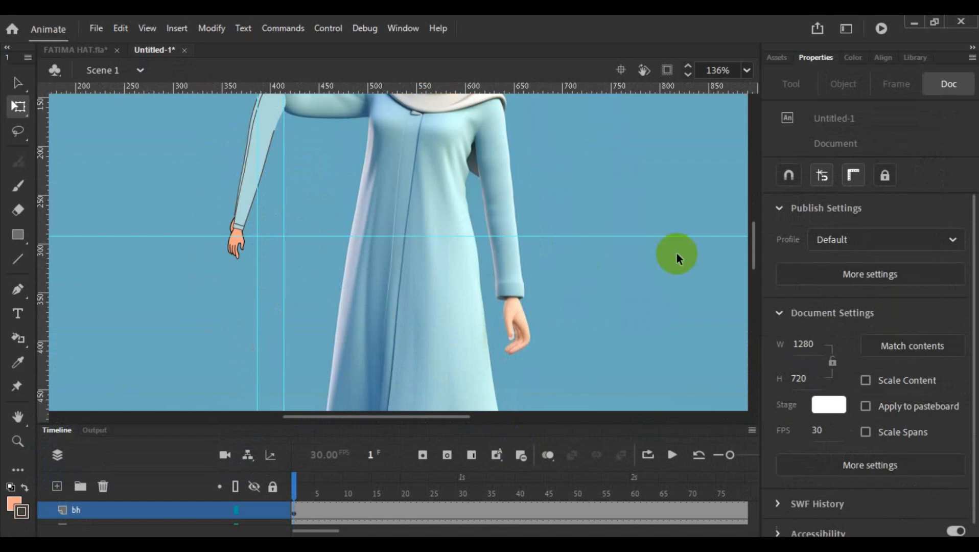
pyautogui.moveTo(759, 251); pyautogui.dragTo(753, 234)
pyautogui.scroll(4, 312, 294)
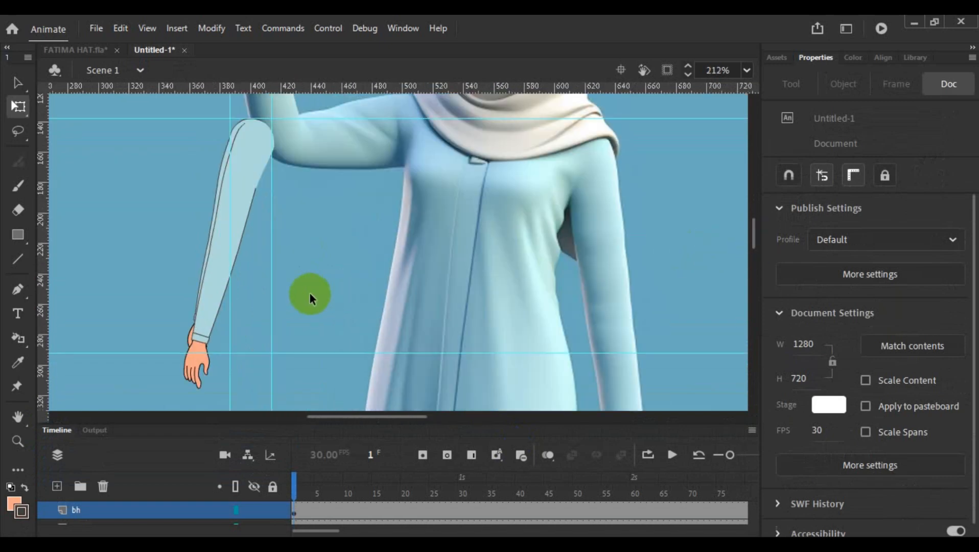
pyautogui.moveTo(378, 416); pyautogui.dragTo(365, 418)
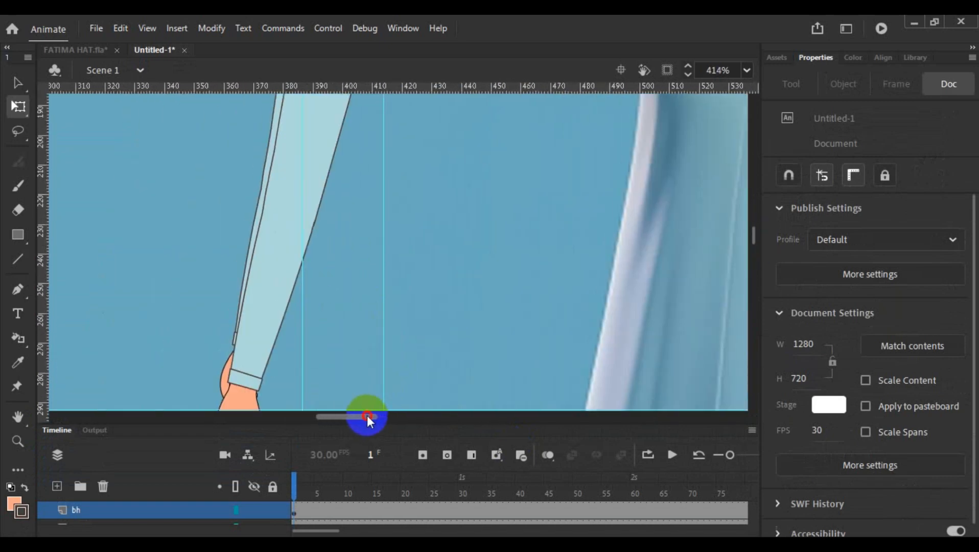
pyautogui.scroll(3, 349, 289)
pyautogui.scroll(-2, 349, 287)
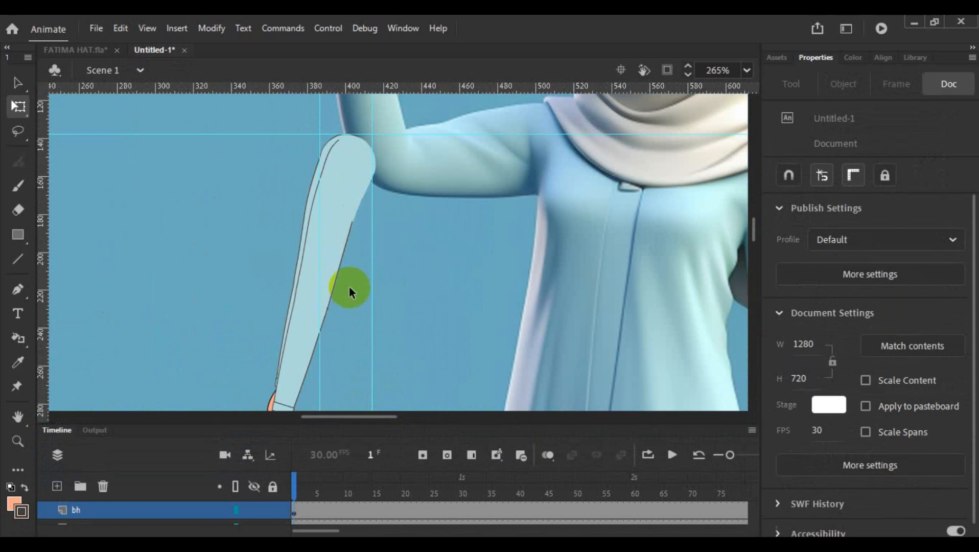
pyautogui.click(325, 250)
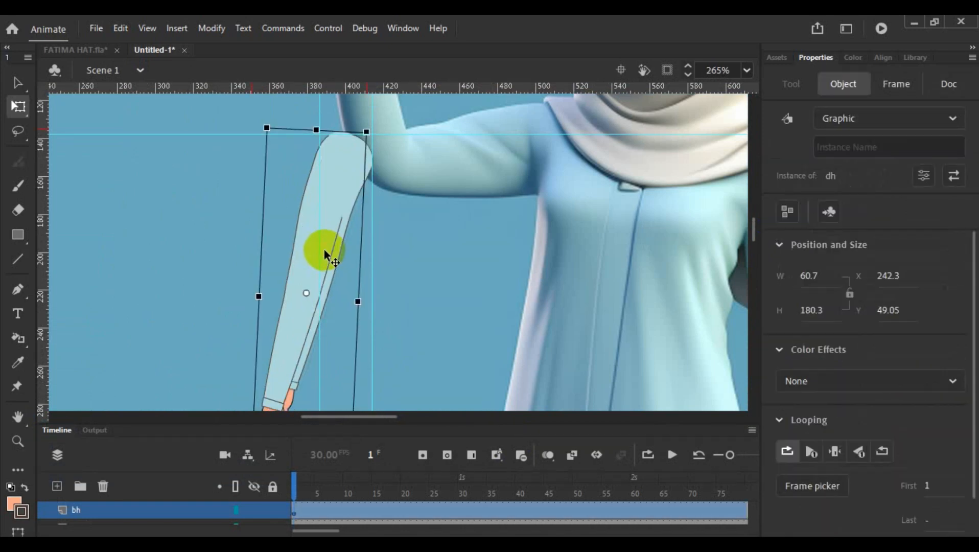
pyautogui.press('Right')
pyautogui.press('Right')
pyautogui.press('Right')
pyautogui.press('Right')
pyautogui.press('Right')
pyautogui.press('Right')
pyautogui.press('Right')
pyautogui.press('Right')
pyautogui.press('Right')
pyautogui.press('Right')
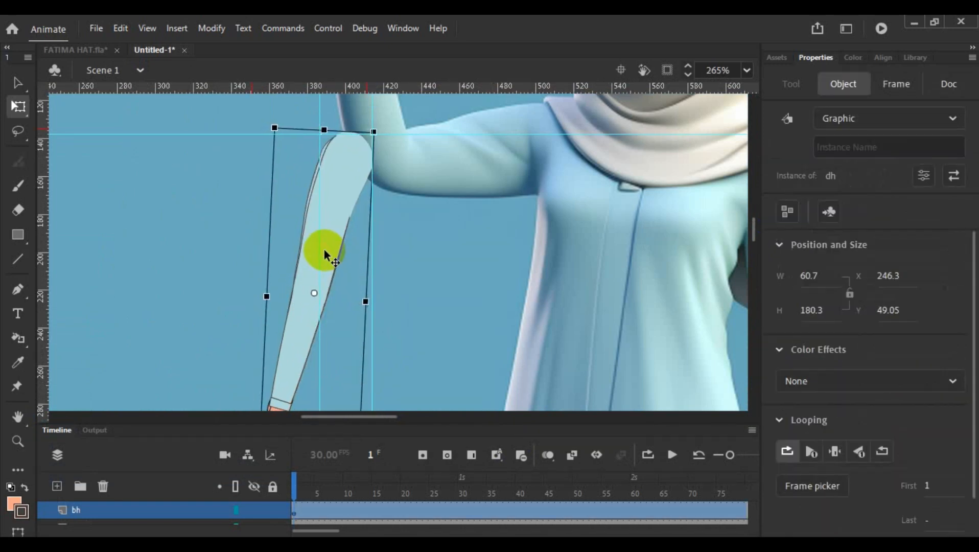
pyautogui.press('Left')
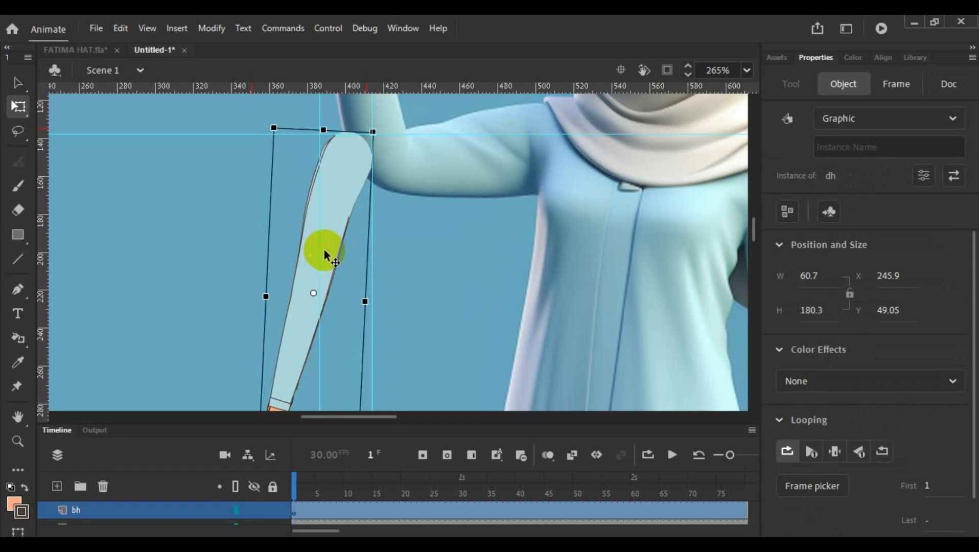
pyautogui.press('Down')
pyautogui.press('Down')
pyautogui.press('Down')
pyautogui.press('Left')
pyautogui.press('Left')
pyautogui.press('Left')
pyautogui.press('Left')
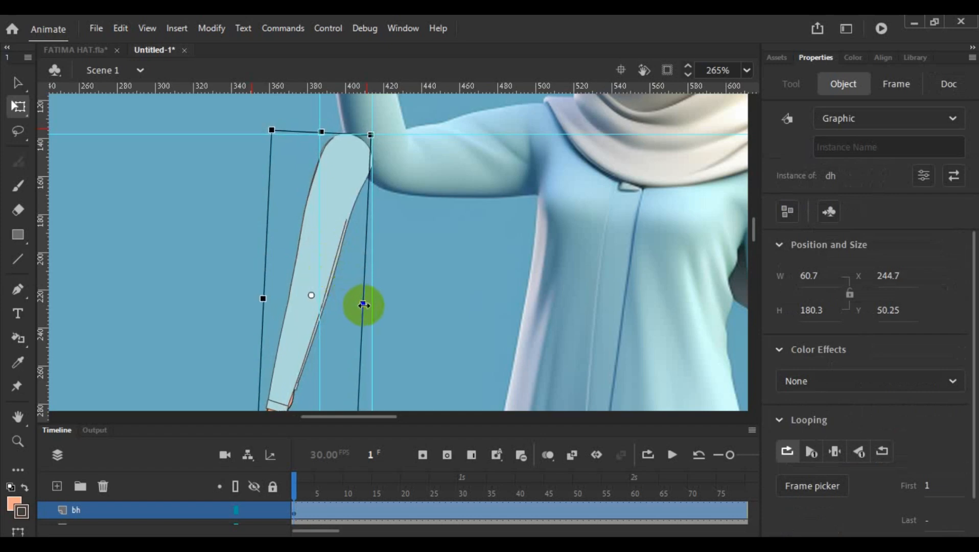
# - Widen and shorten the bh-layer arm to 68.8 wide by 165.75 high
pyautogui.moveTo(365, 305); pyautogui.dragTo(365, 307)
pyautogui.scroll(-3, 378, 304)
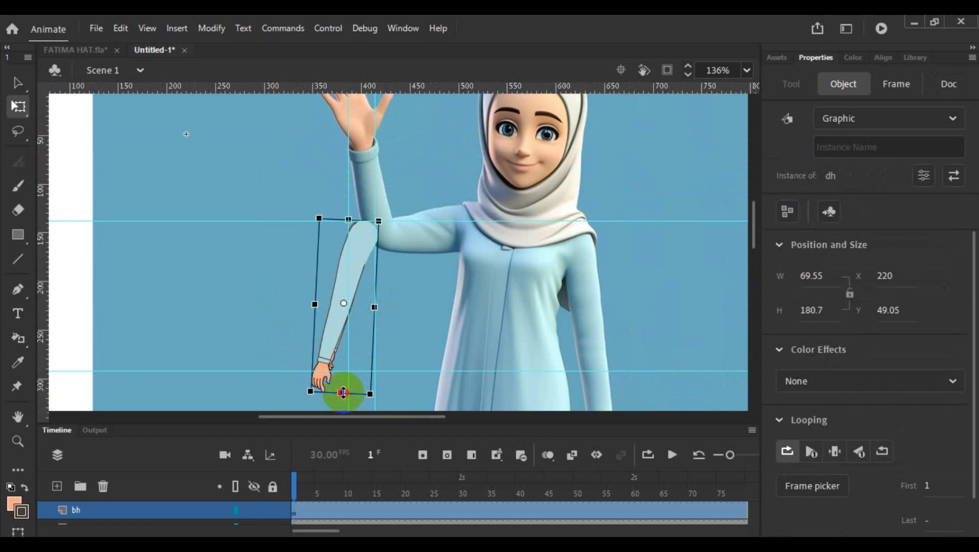
pyautogui.moveTo(343, 392); pyautogui.dragTo(343, 385)
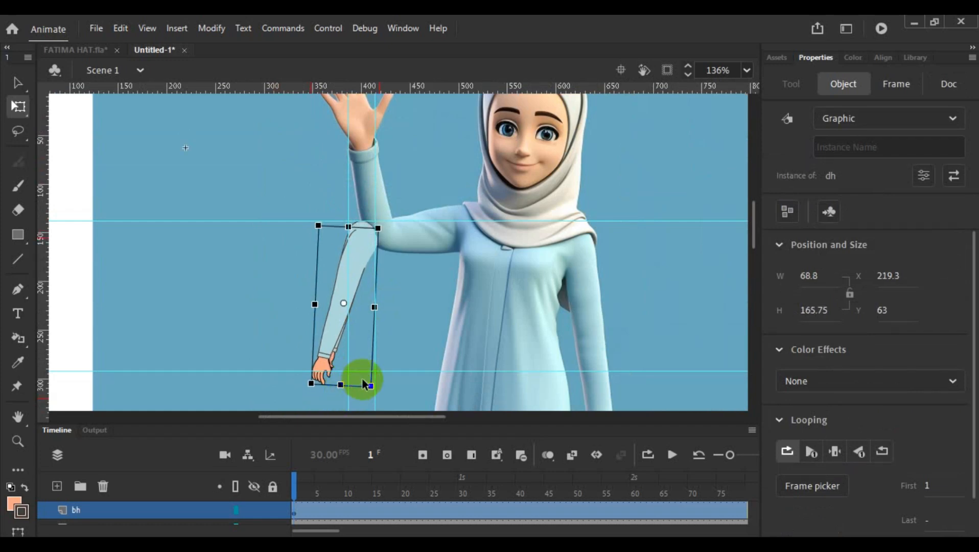
# - Nudge the bh-layer arm up to Y 56.25 so its shoulder meets the upper guide
pyautogui.press('Up')
pyautogui.press('Up')
pyautogui.press('Up')
pyautogui.press('Up')
pyautogui.press('Up')
pyautogui.press('Up')
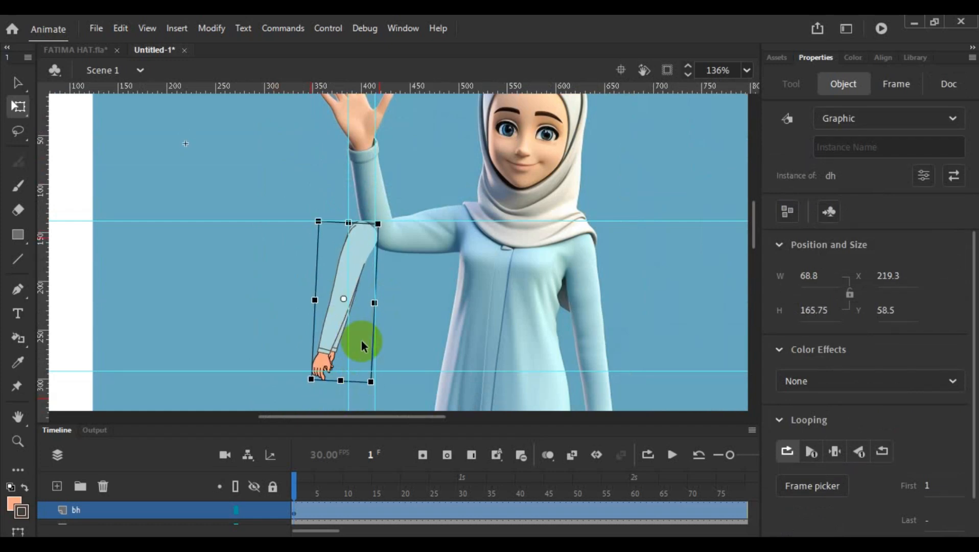
pyautogui.press('Up')
pyautogui.press('Up')
pyautogui.press('Up')
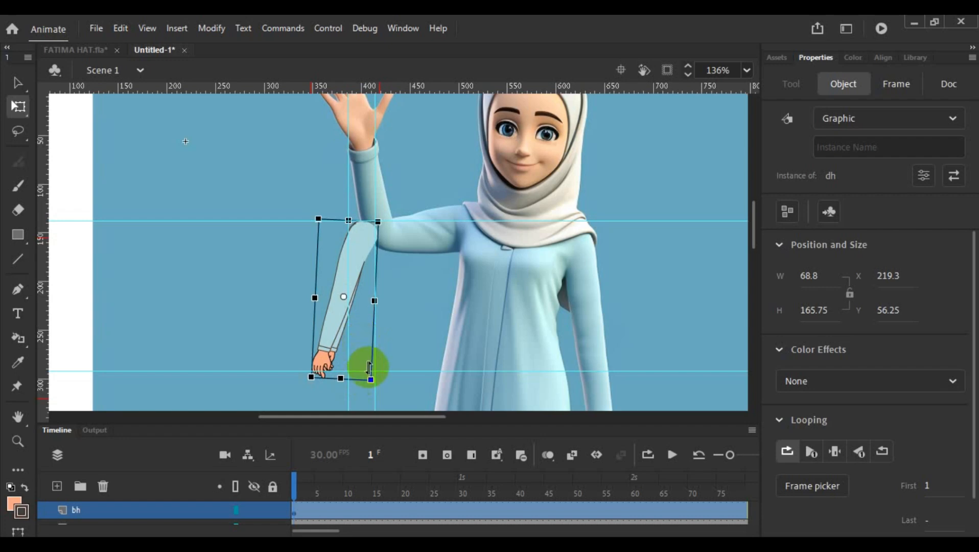
# - Rotate the bh-layer arm slightly to line up with the arm beneath, and move its transformation point to the top of the shoulder
pyautogui.moveTo(376, 387); pyautogui.dragTo(381, 390)
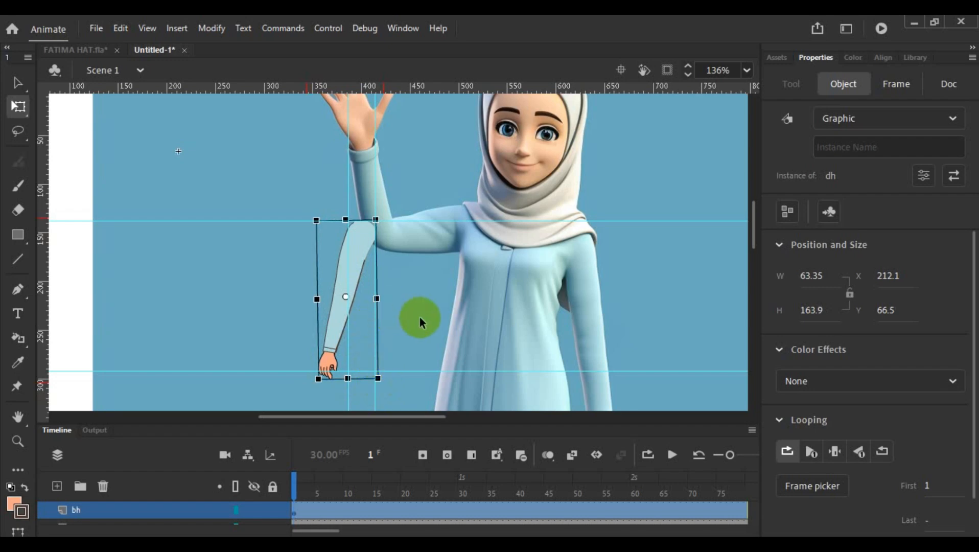
pyautogui.scroll(3, 419, 317)
pyautogui.scroll(-1, 414, 319)
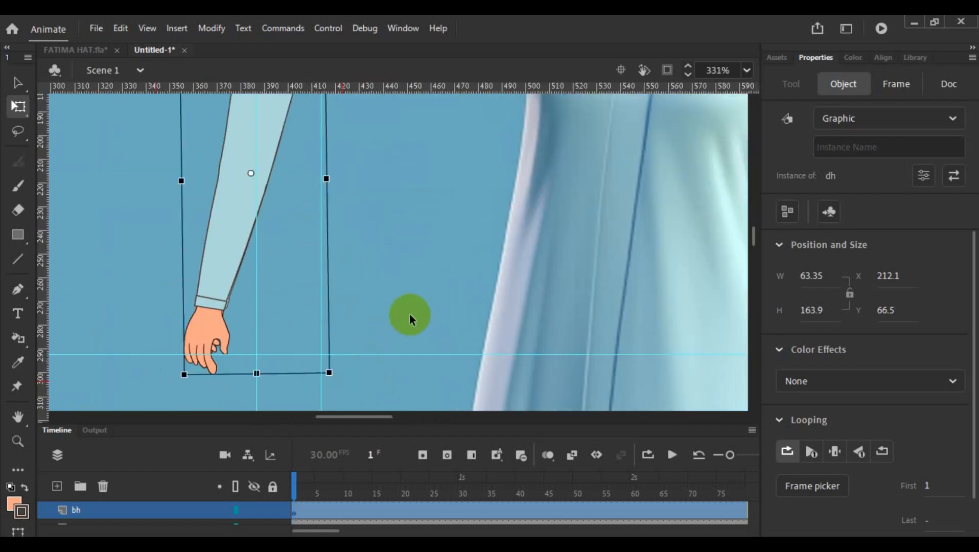
pyautogui.scroll(5, 326, 337)
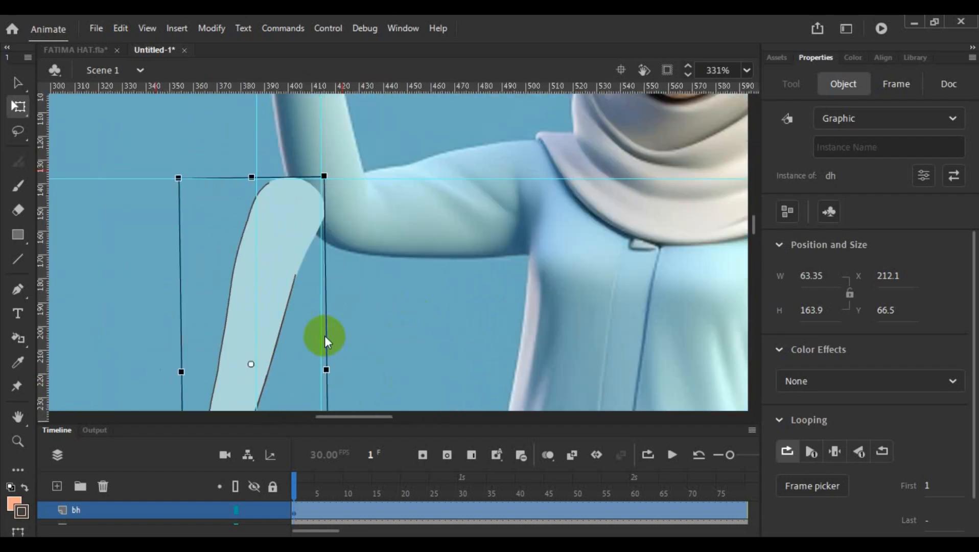
pyautogui.scroll(-1, 326, 335)
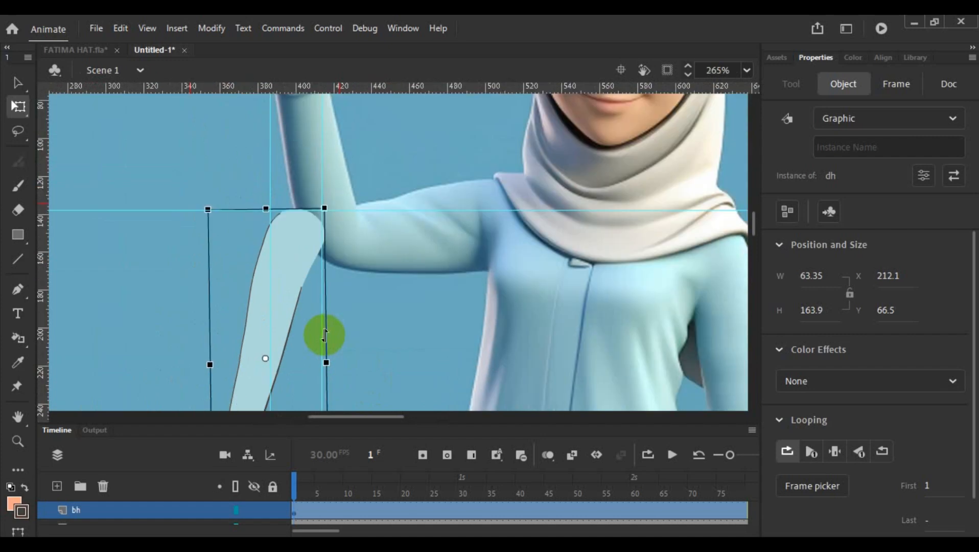
pyautogui.moveTo(265, 358); pyautogui.dragTo(299, 210)
# - Fine-tune the bh-layer arm's size to 61.4 wide by 162.9 high so it matches the arm beneath
pyautogui.scroll(-3, 412, 257)
pyautogui.scroll(-5, 411, 257)
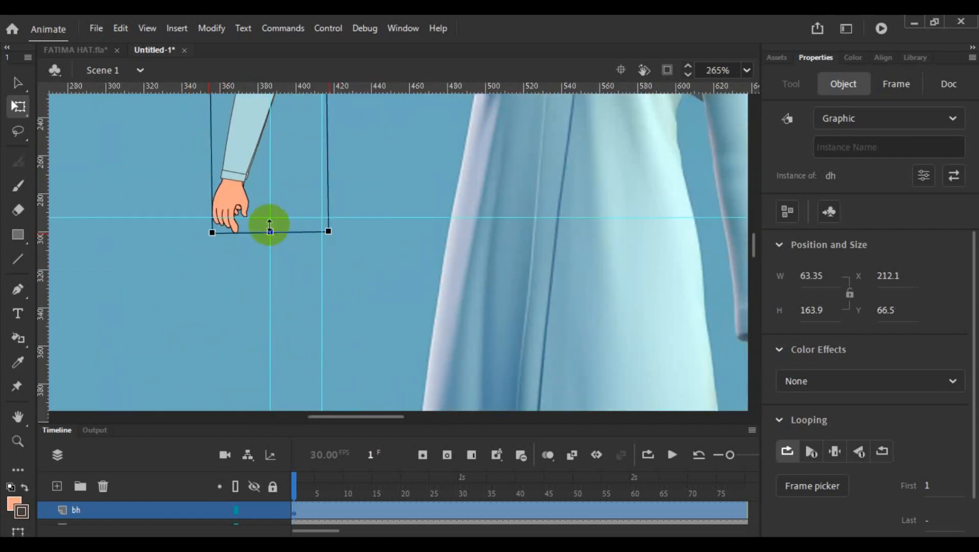
pyautogui.moveTo(272, 229); pyautogui.dragTo(280, 227)
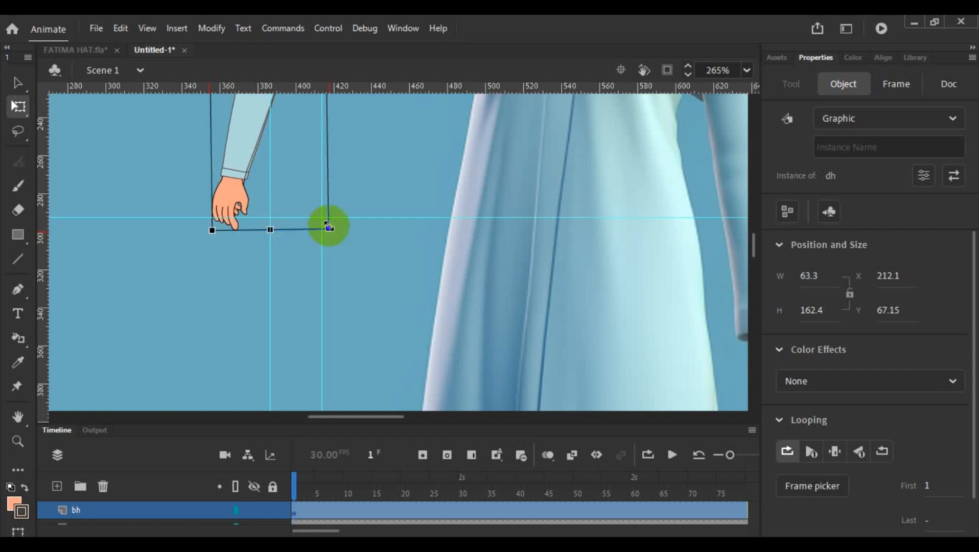
pyautogui.scroll(5, 328, 225)
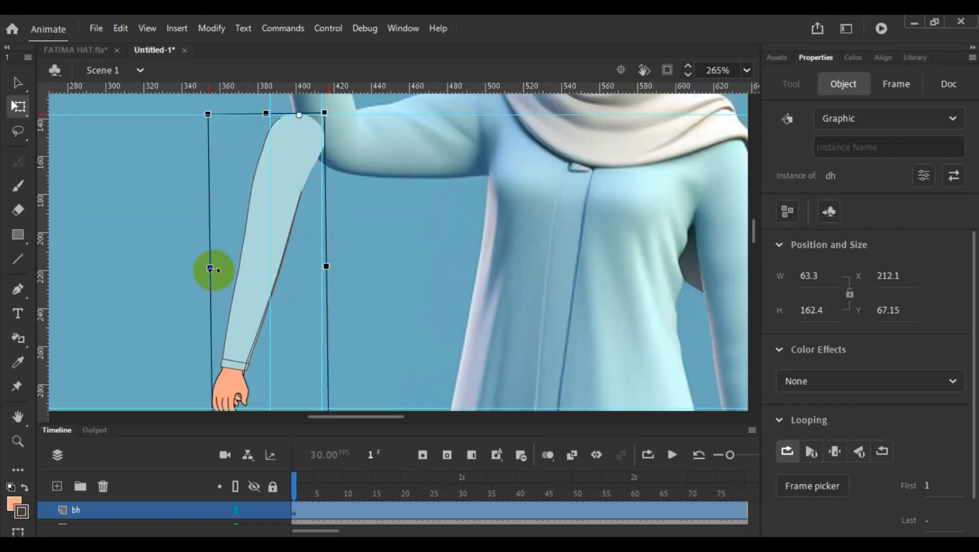
pyautogui.moveTo(214, 269); pyautogui.dragTo(217, 270)
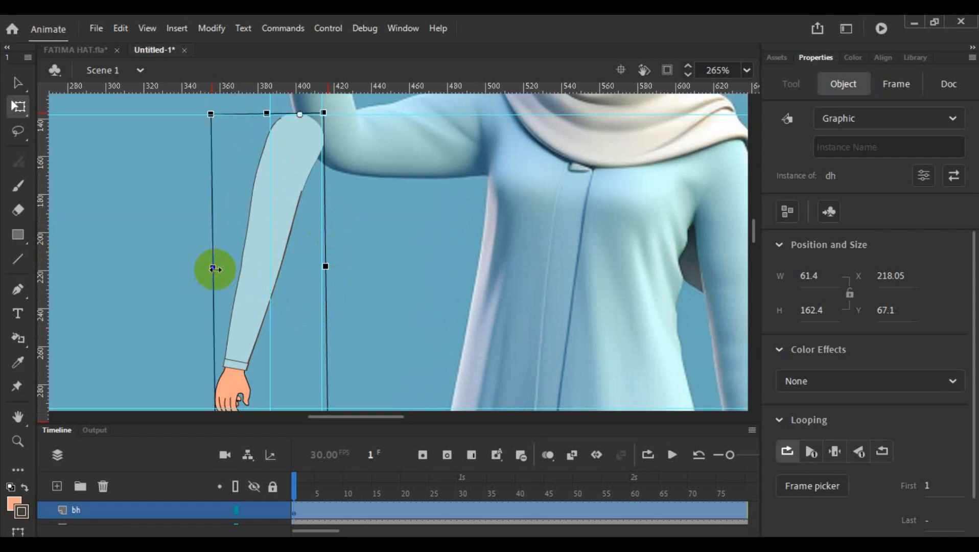
pyautogui.scroll(-3, 266, 282)
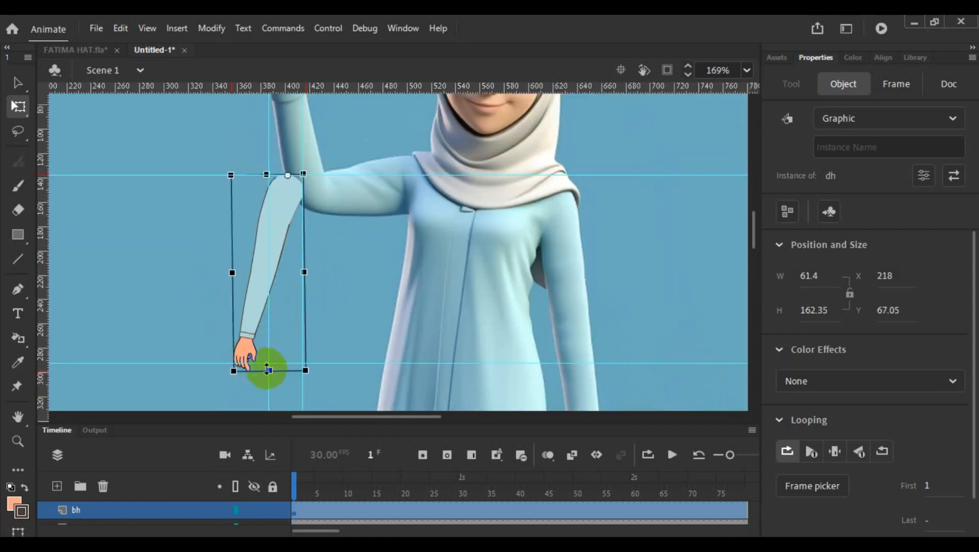
pyautogui.moveTo(270, 369); pyautogui.dragTo(269, 372)
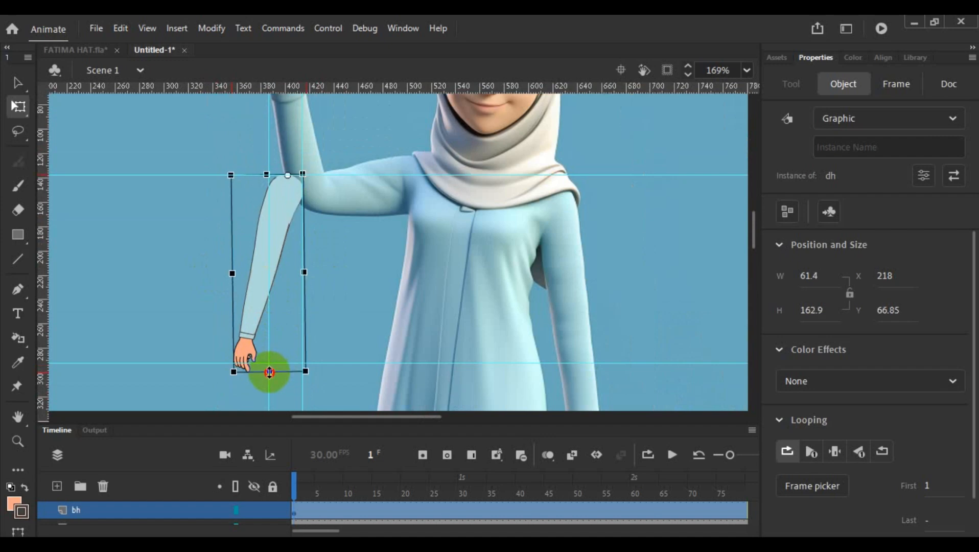
# - Flip the bh-layer arm horizontally
pyautogui.rightClick(257, 271)
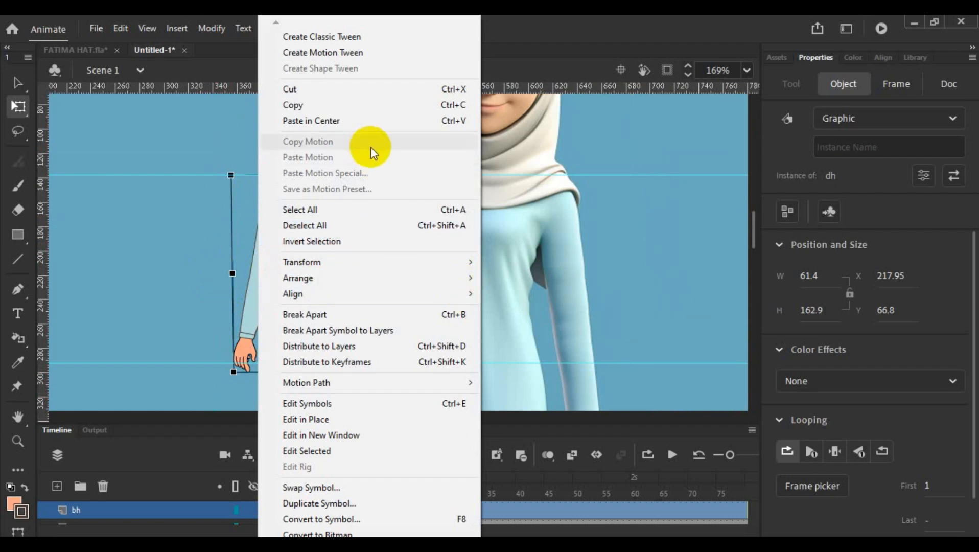
pyautogui.moveTo(363, 268)
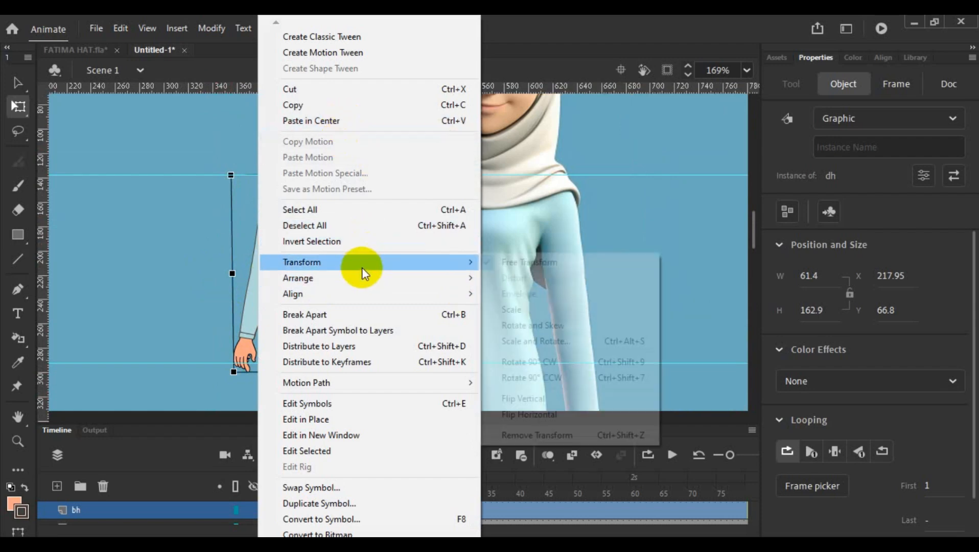
pyautogui.click(526, 414)
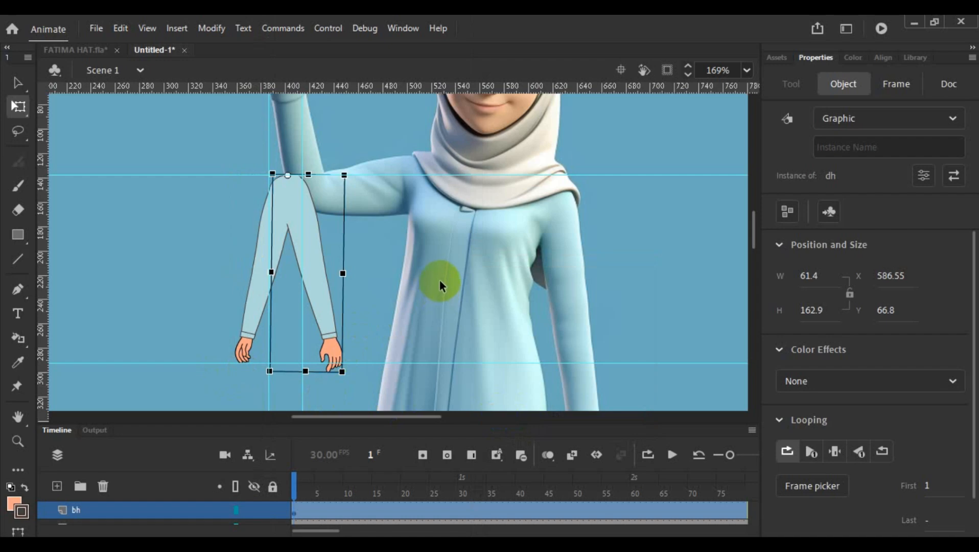
# - Move the flipped arm over the reference character's lowered arm, at about X 807.2 and Y 67.75
pyautogui.scroll(-4, 440, 280)
pyautogui.moveTo(384, 270); pyautogui.dragTo(11, 247)
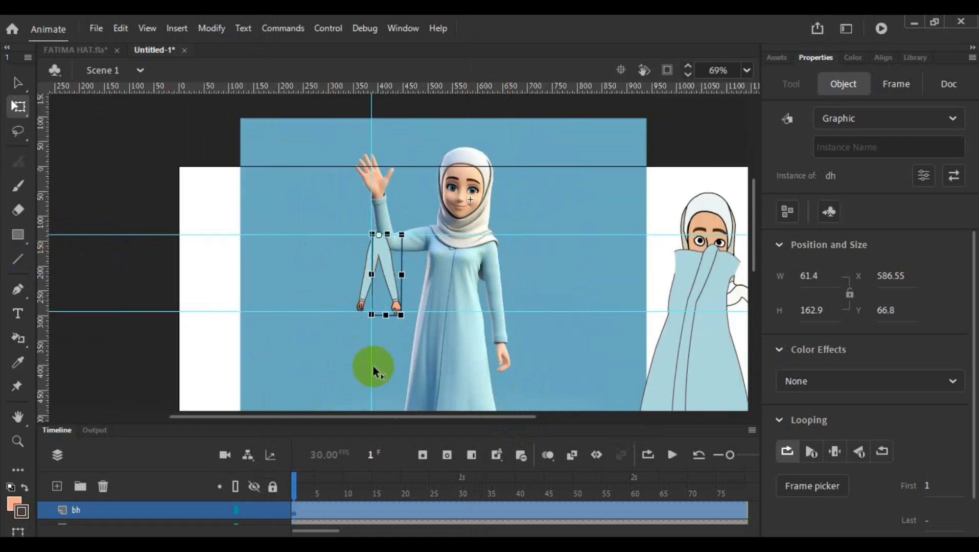
pyautogui.moveTo(373, 366); pyautogui.dragTo(39, 325)
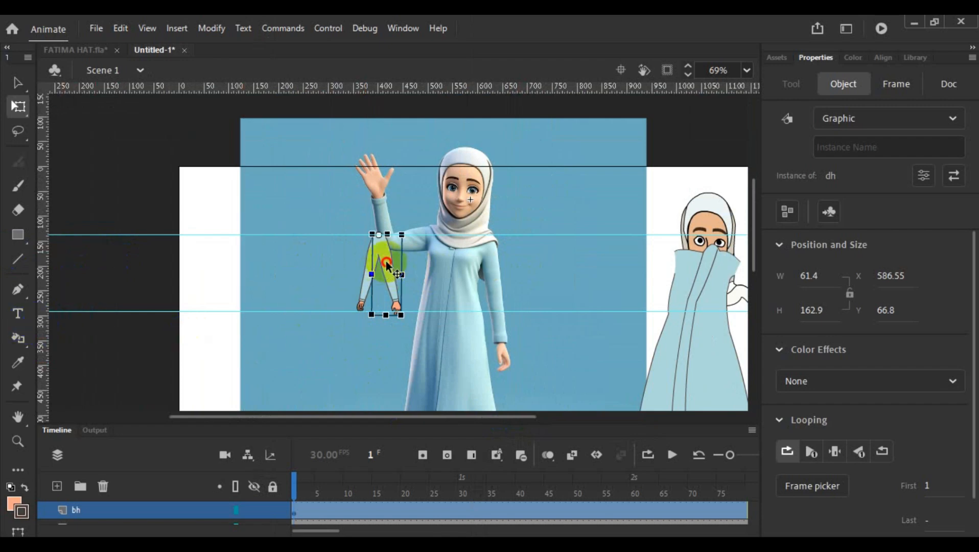
pyautogui.moveTo(386, 264); pyautogui.dragTo(496, 265)
pyautogui.scroll(10, 535, 268)
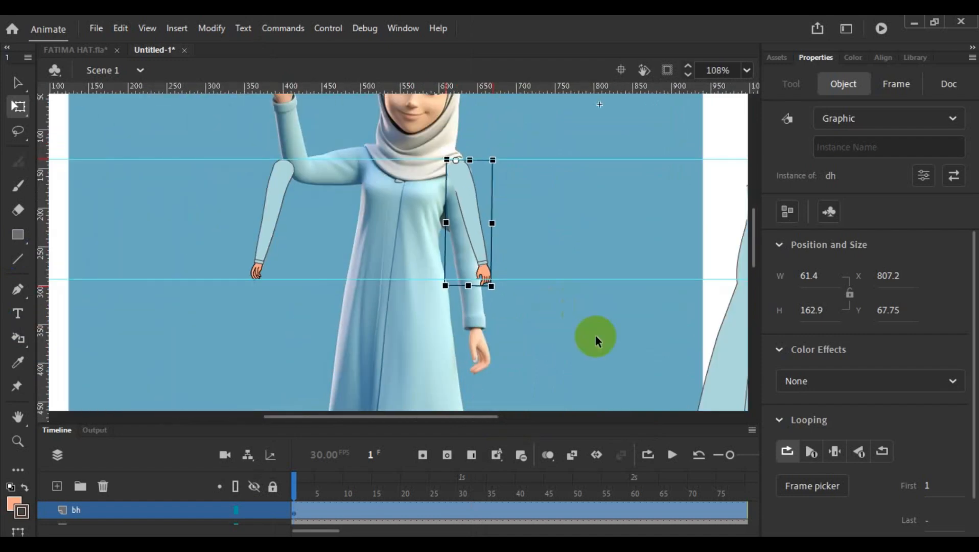
# - Place the body symbol over the reference character's dress at about X 544.05 and Y 378.2
pyautogui.moveTo(722, 371); pyautogui.dragTo(339, 330)
pyautogui.scroll(-1, 545, 290)
pyautogui.scroll(3, 545, 289)
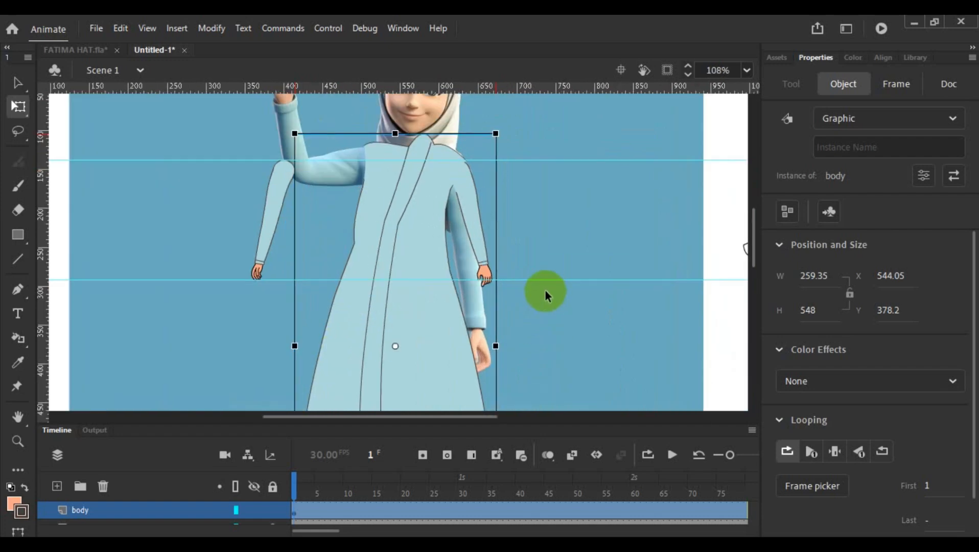
# - Nudge the flipped arm up to X 807.6 and Y 64.35 so its shoulder meets the body's shoulder outline
pyautogui.scroll(2, 538, 262)
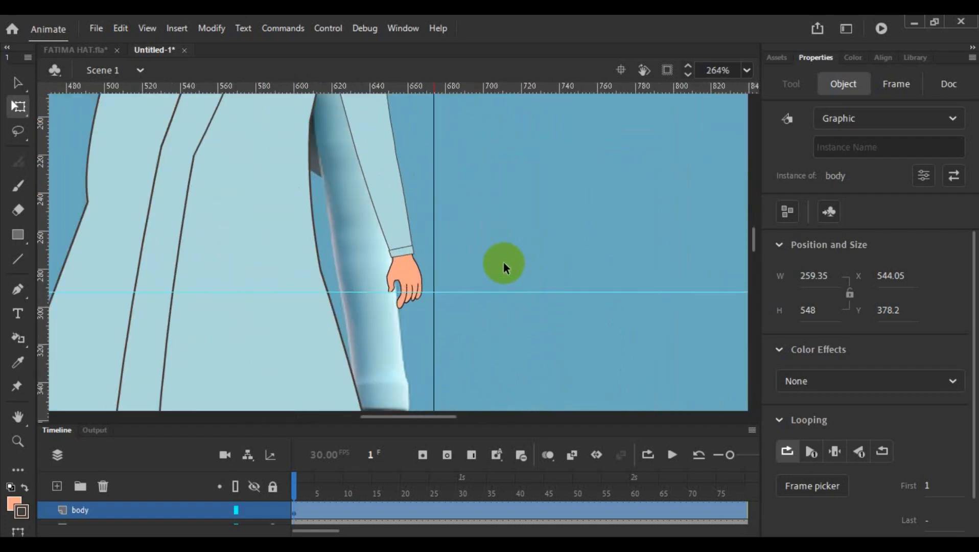
pyautogui.click(388, 215)
pyautogui.scroll(4, 388, 216)
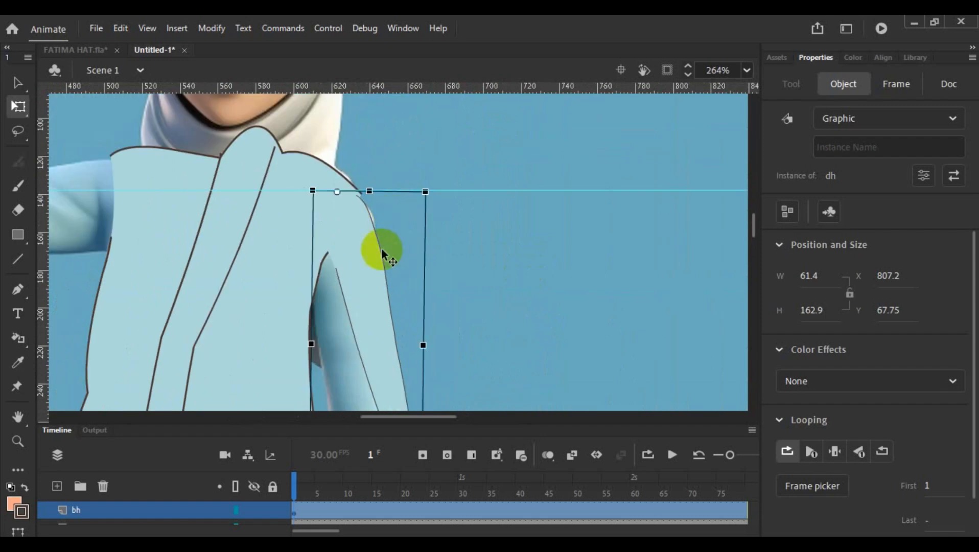
pyautogui.click(369, 279)
pyautogui.moveTo(369, 279)
pyautogui.mouseDown()
pyautogui.moveTo(371, 301)
pyautogui.moveTo(369, 267)
pyautogui.mouseUp()
# - Open the body symbol, examine the stroke settings of its shoulder outline, and return to the main scene
pyautogui.scroll(3, 369, 266)
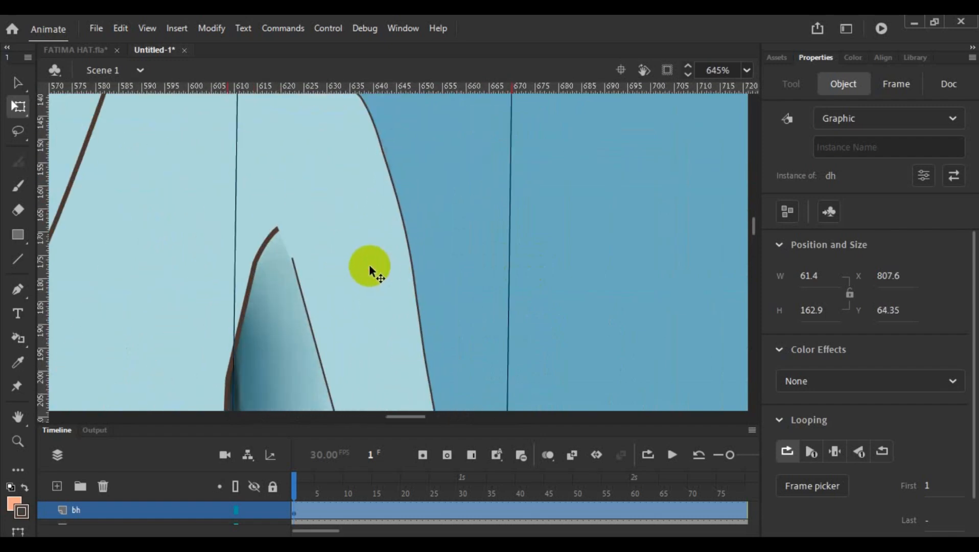
pyautogui.scroll(3, 369, 264)
pyautogui.scroll(-3, 369, 272)
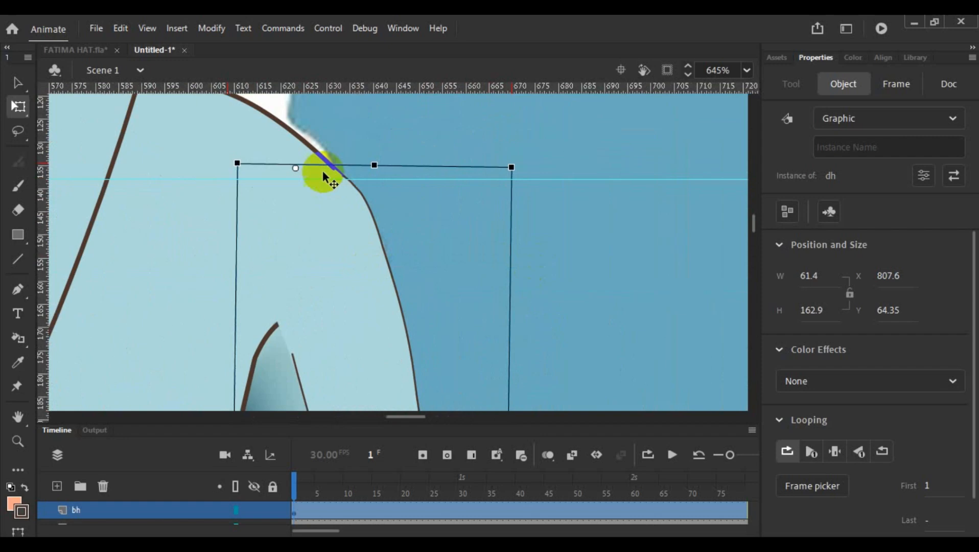
pyautogui.click(295, 138)
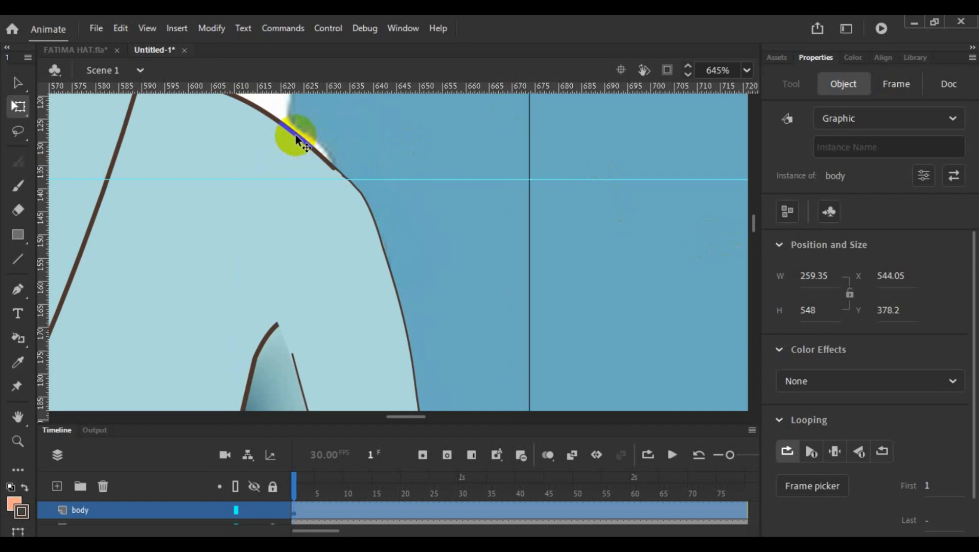
pyautogui.doubleClick(277, 150)
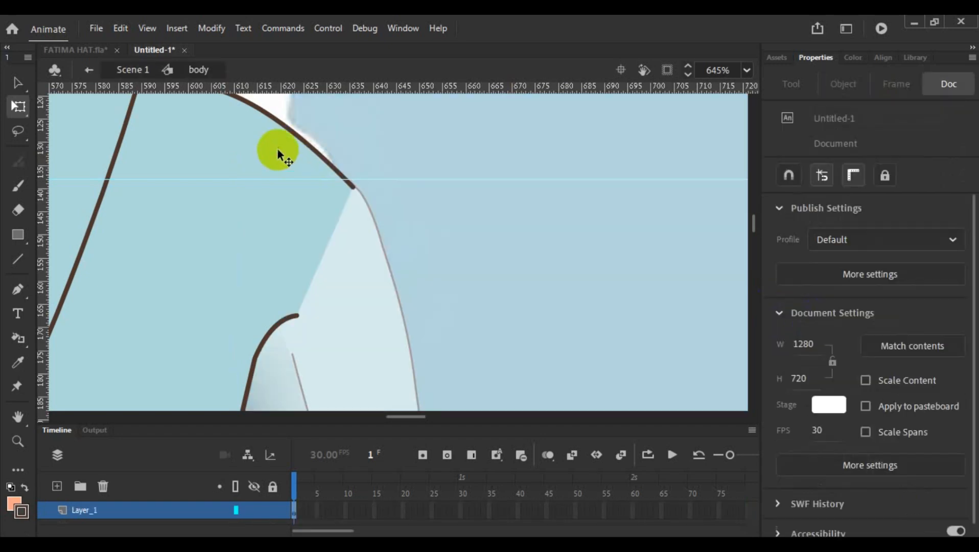
pyautogui.click(277, 148)
pyautogui.click(343, 177)
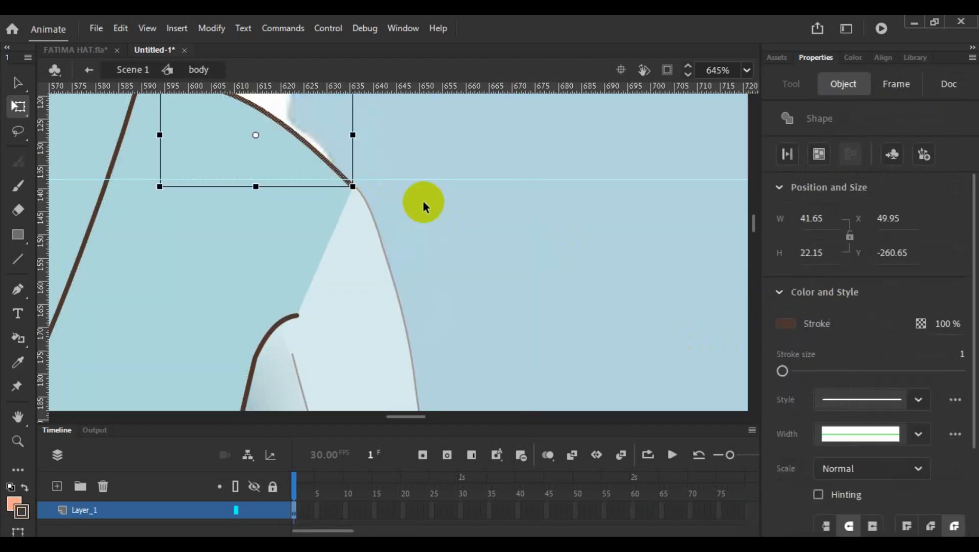
pyautogui.doubleClick(482, 224)
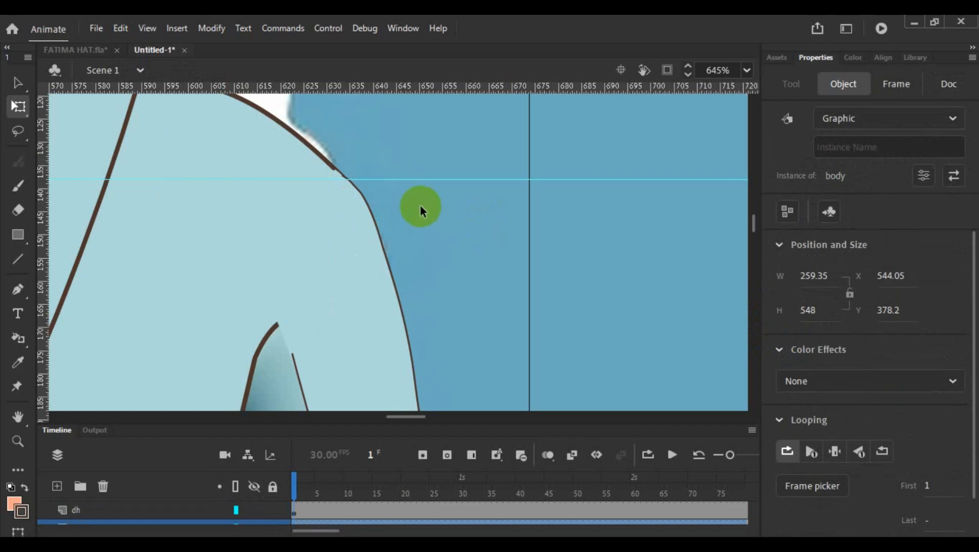
# - Select the flipped arm and enlarge it from the shoulder to about 84.45 wide by 224.05 high
pyautogui.click(466, 252)
pyautogui.scroll(-5, 466, 250)
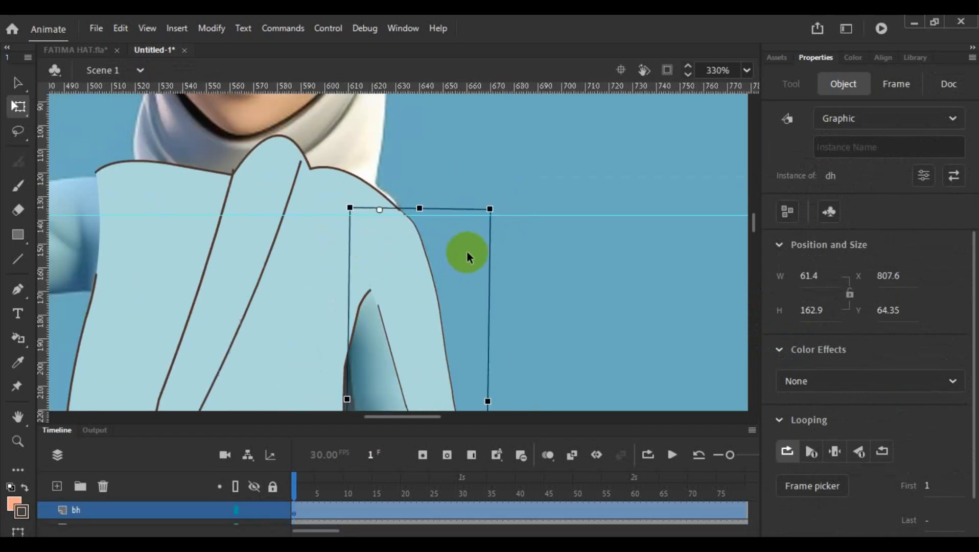
pyautogui.scroll(-5, 467, 250)
pyautogui.click(496, 287)
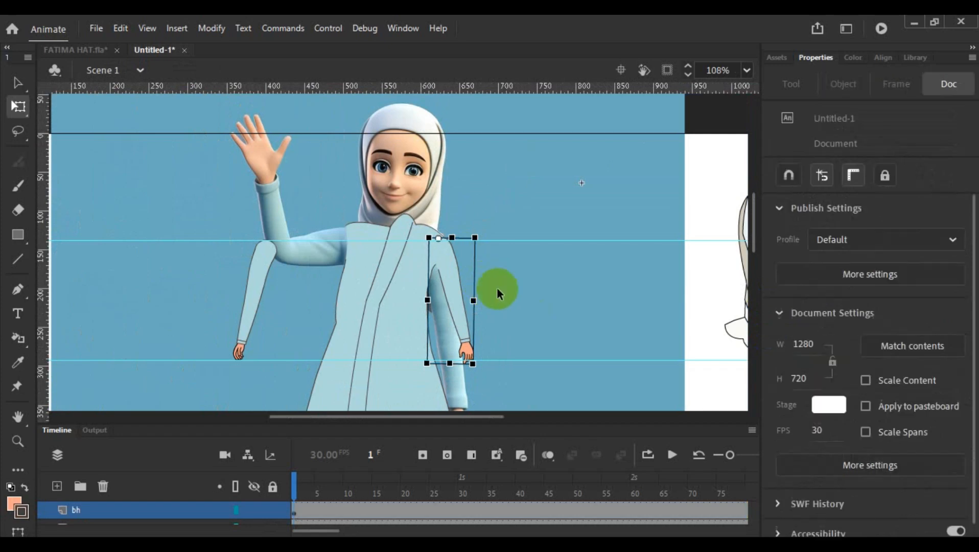
pyautogui.click(421, 251)
pyautogui.click(451, 277)
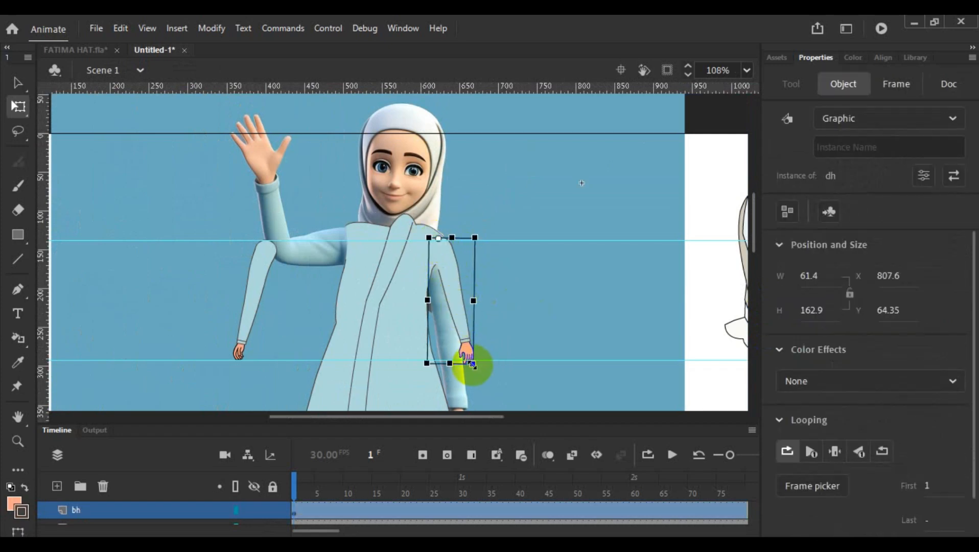
pyautogui.moveTo(473, 365); pyautogui.dragTo(479, 459)
pyautogui.scroll(-2, 537, 277)
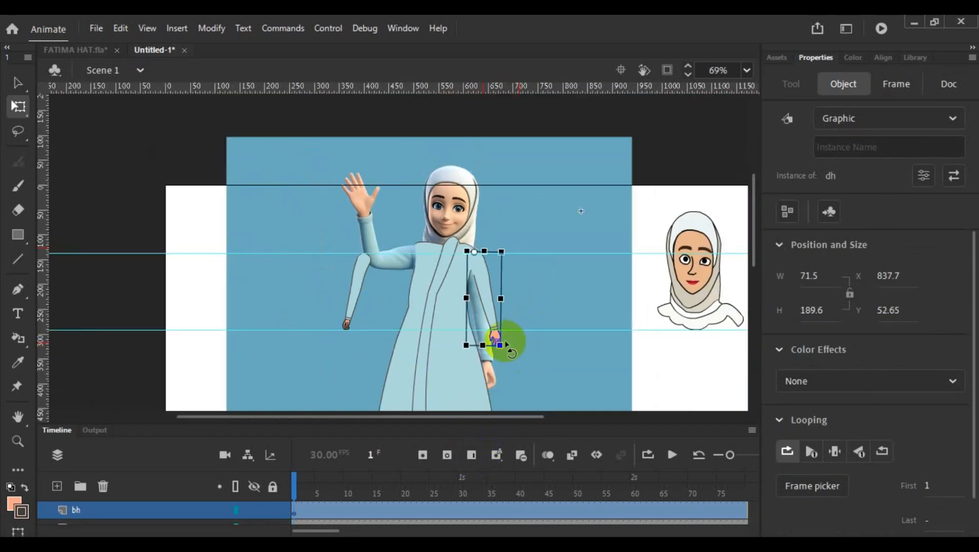
pyautogui.moveTo(500, 346); pyautogui.dragTo(500, 428)
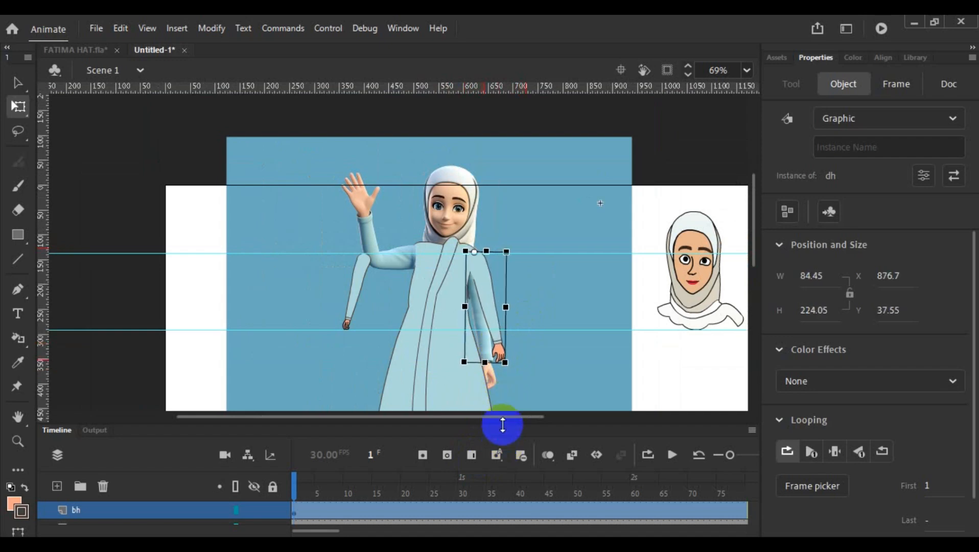
# - Check the flipped arm's fit at the shoulder and enlarge it further to about 99.8 wide by 264.7 high
pyautogui.scroll(5, 501, 354)
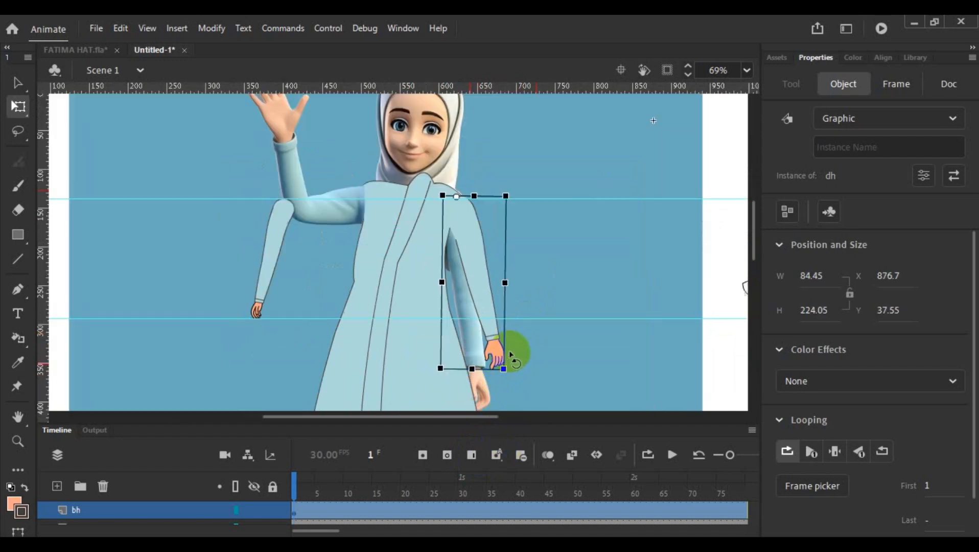
pyautogui.scroll(4, 509, 332)
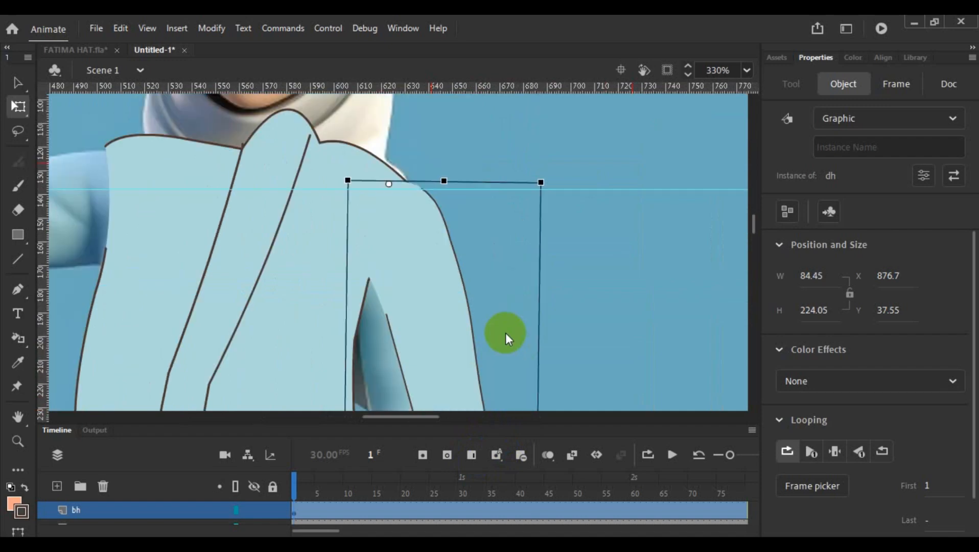
pyautogui.scroll(-3, 505, 332)
pyautogui.scroll(-5, 505, 333)
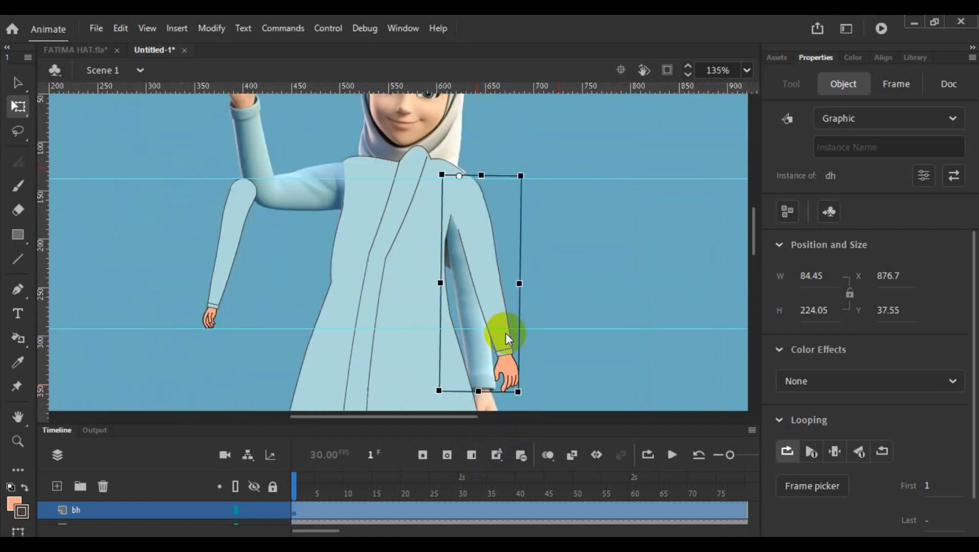
pyautogui.scroll(-2, 506, 332)
pyautogui.scroll(-1, 503, 332)
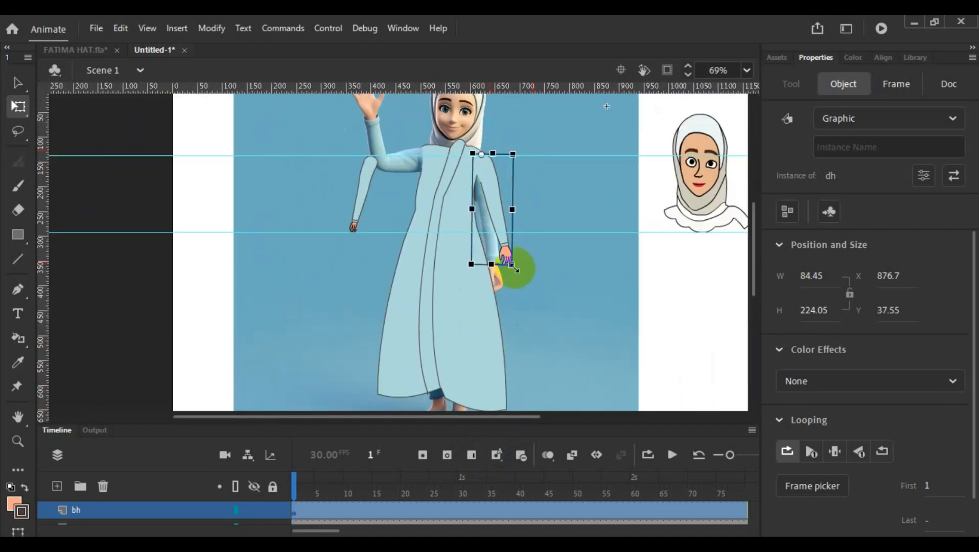
pyautogui.moveTo(513, 265); pyautogui.dragTo(523, 287)
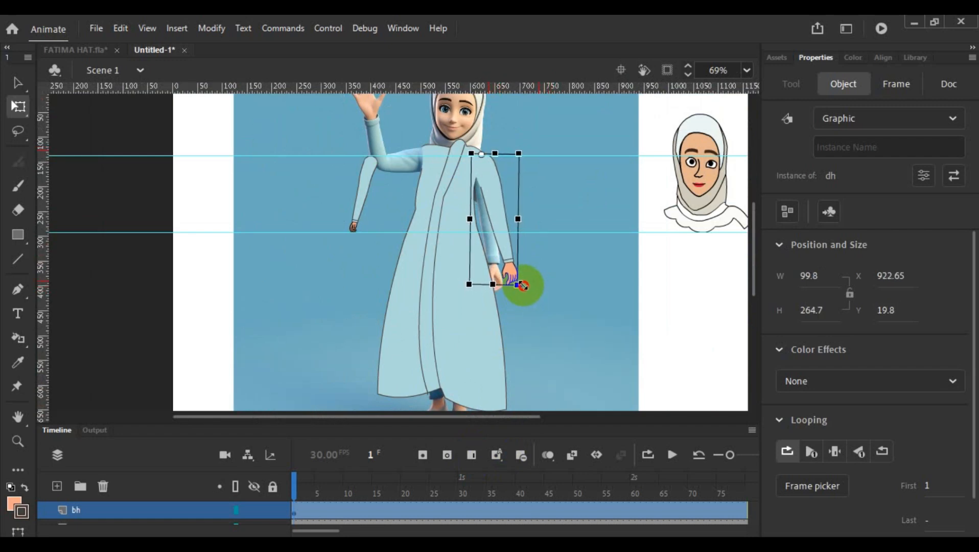
# - Flip the small bh arm horizontally and move it beyond the dh arm to X 900.25 and Y 29.9
pyautogui.scroll(5, 554, 285)
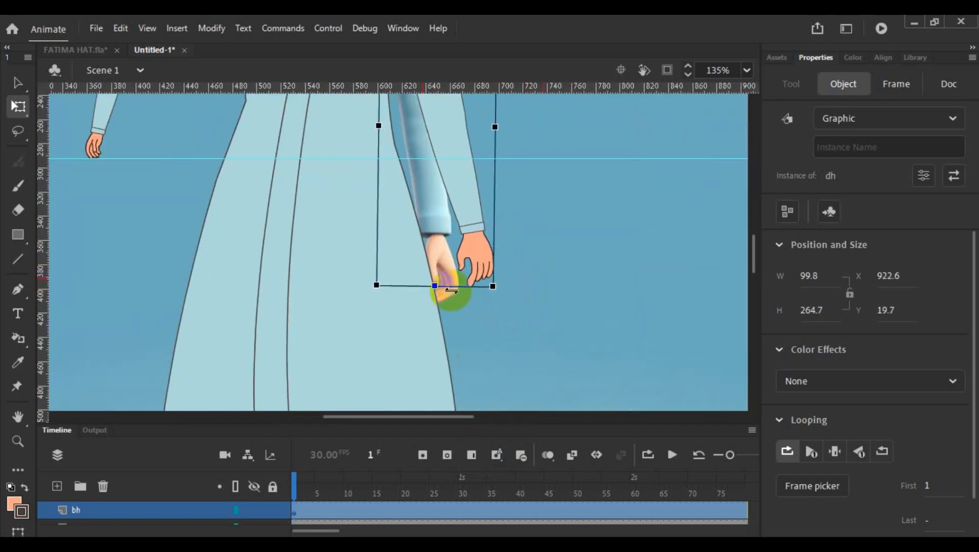
pyautogui.scroll(3, 445, 288)
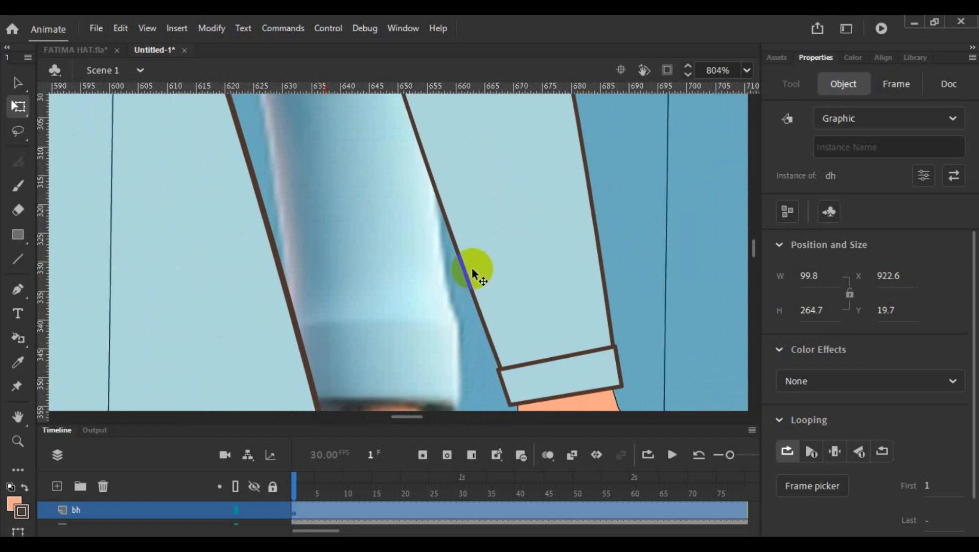
pyautogui.scroll(-8, 405, 321)
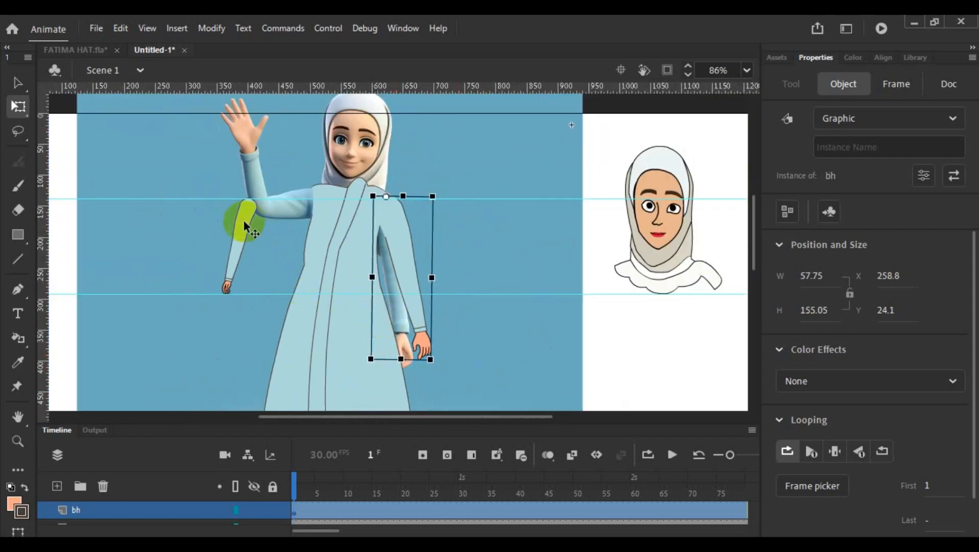
pyautogui.click(243, 221)
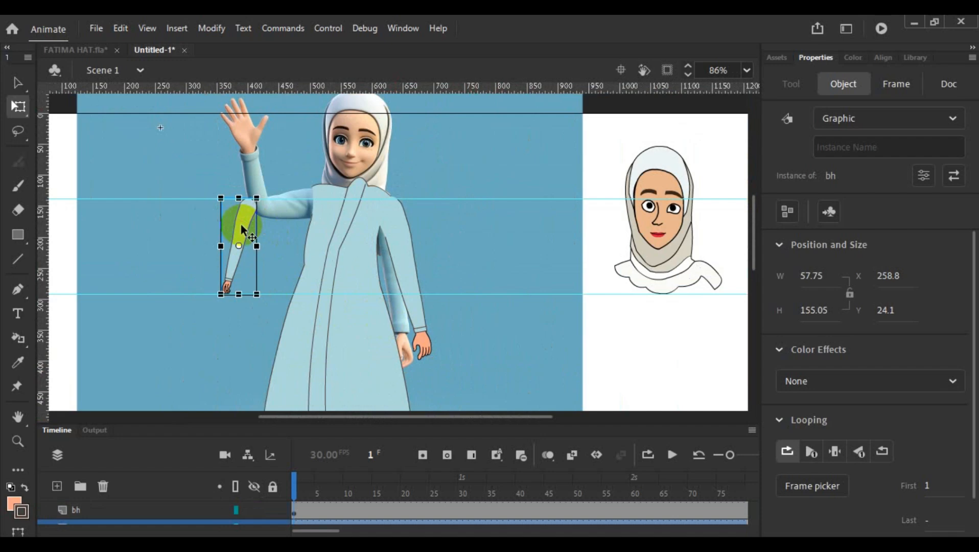
pyautogui.rightClick(241, 224)
pyautogui.click(292, 266)
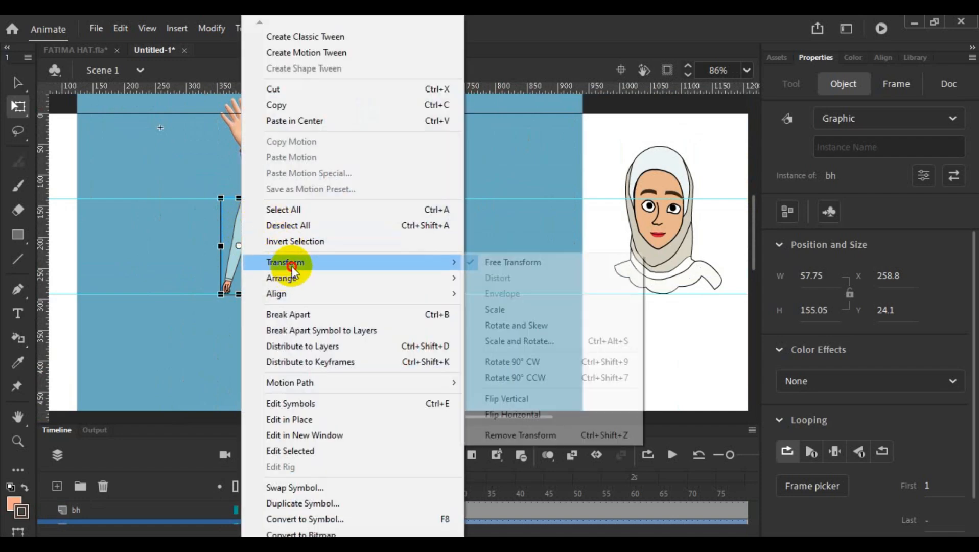
pyautogui.click(531, 414)
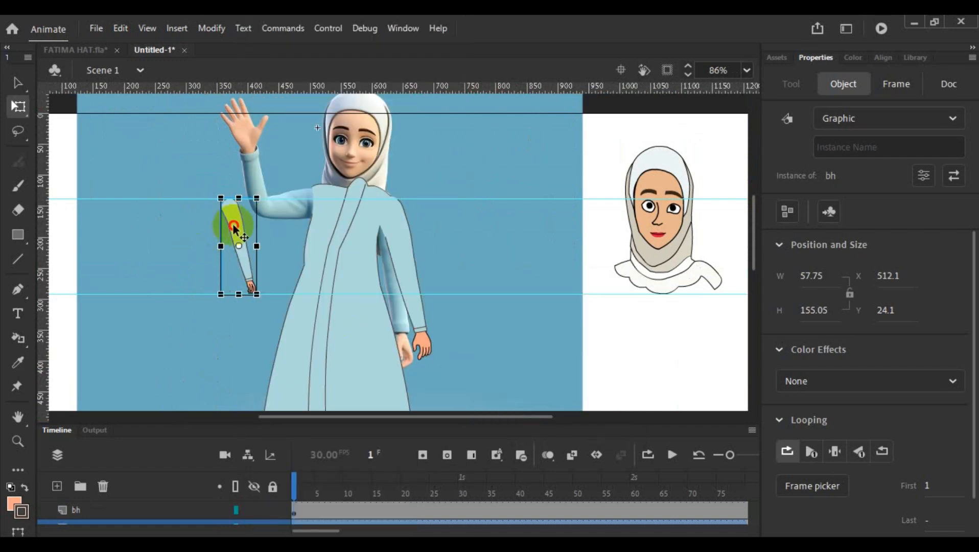
pyautogui.moveTo(234, 228); pyautogui.dragTo(474, 231)
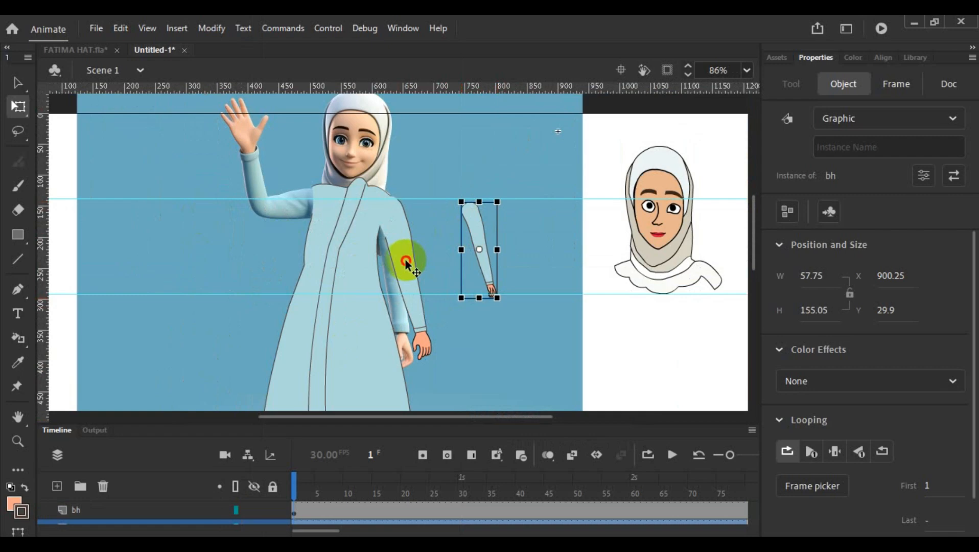
# - Lower the second horizontal guide to the dh arm's fingertips and move that arm to the waving side at X 606.25 and Y 11.65
pyautogui.click(406, 261)
pyautogui.moveTo(455, 293); pyautogui.dragTo(458, 353)
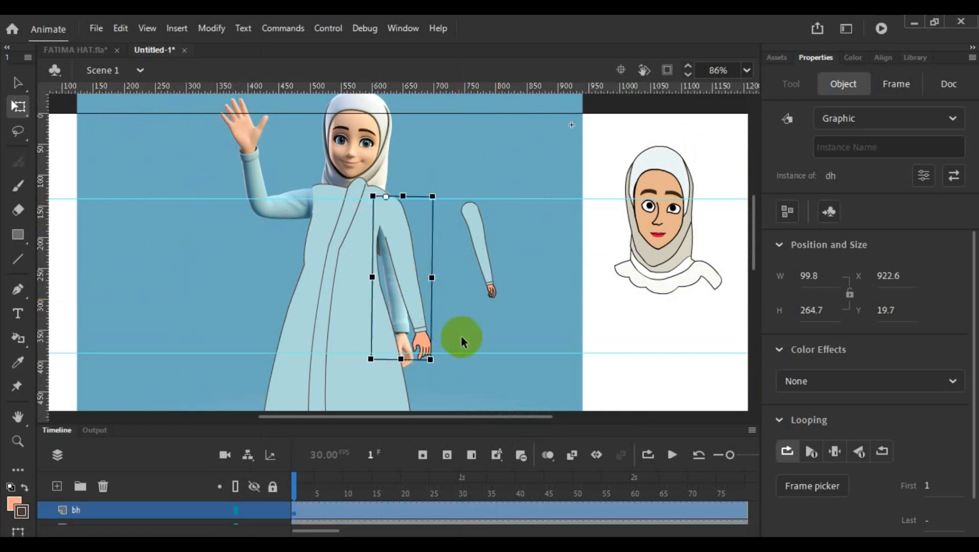
pyautogui.moveTo(402, 233); pyautogui.dragTo(271, 231)
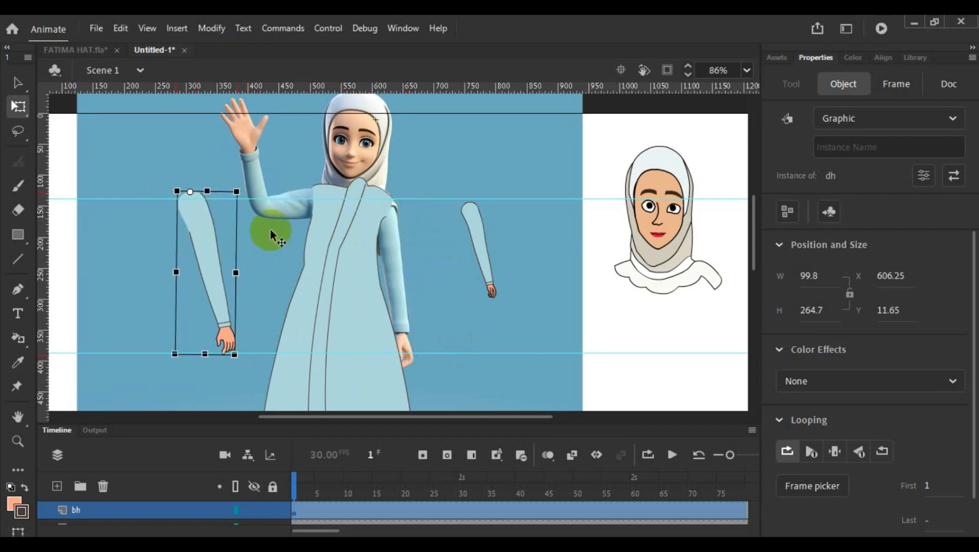
# - Place the bh arm on the body's shoulder, set its pivot at the shoulder and enlarge it to about 94.9 wide by 254.9 high
pyautogui.moveTo(482, 225); pyautogui.dragTo(396, 232)
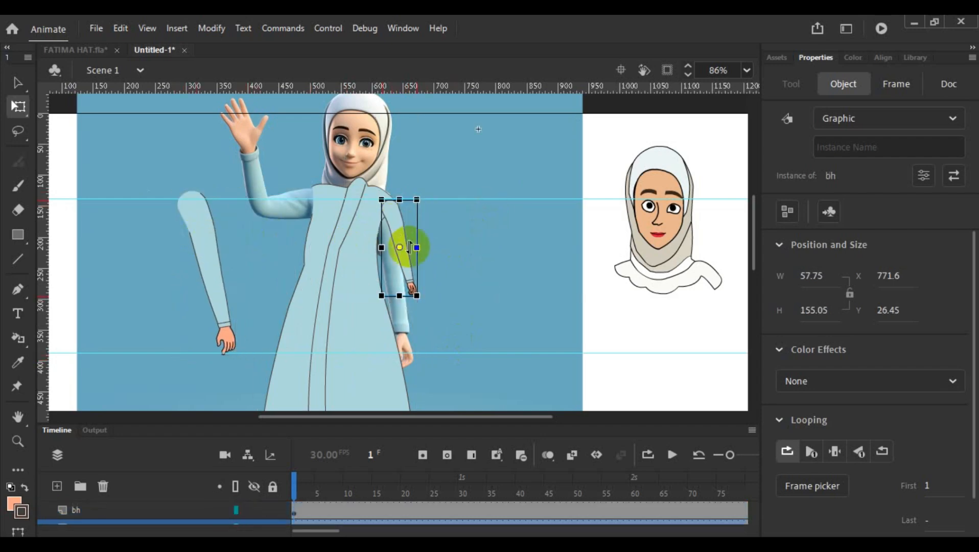
pyautogui.moveTo(418, 293); pyautogui.dragTo(442, 361)
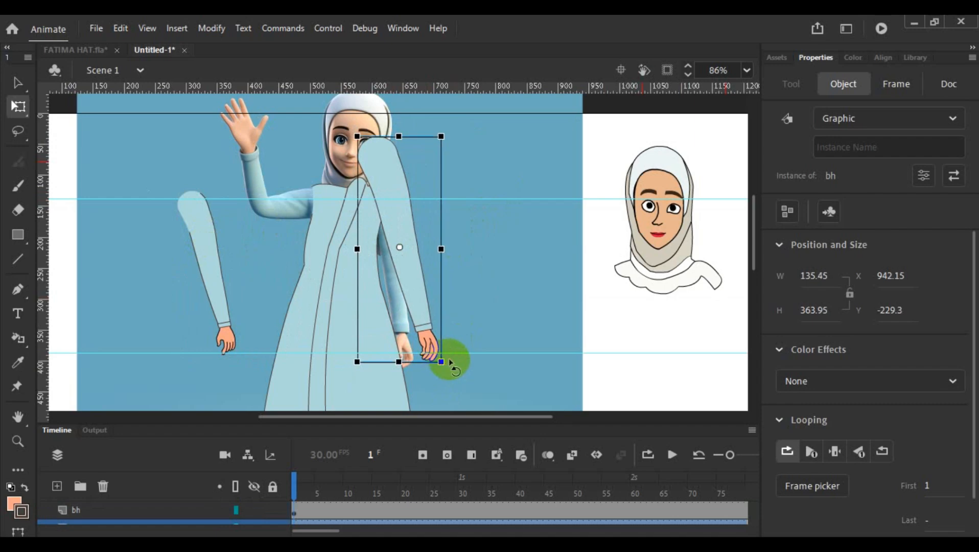
pyautogui.hotkey('ctrl', 'z')
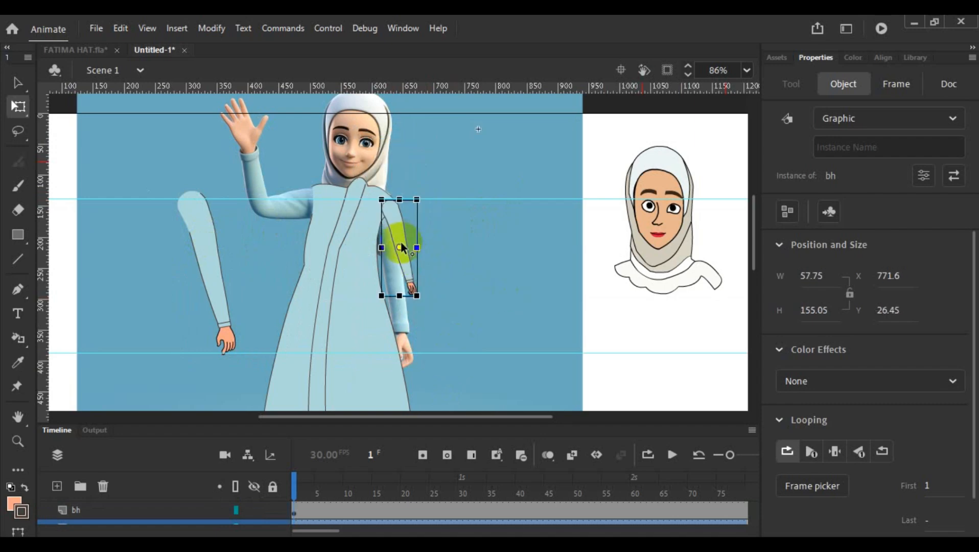
pyautogui.moveTo(400, 248); pyautogui.dragTo(389, 203)
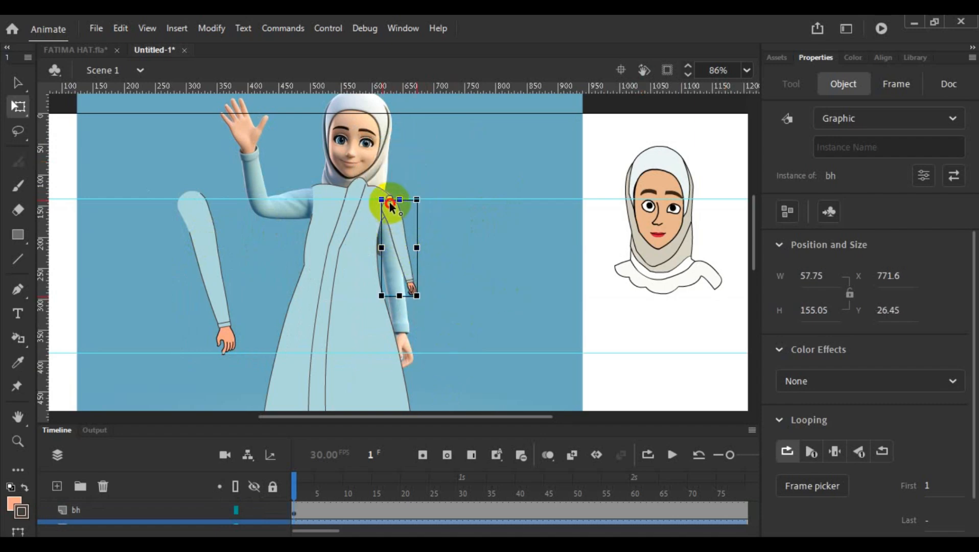
pyautogui.moveTo(419, 299); pyautogui.dragTo(437, 364)
pyautogui.scroll(-3, 489, 278)
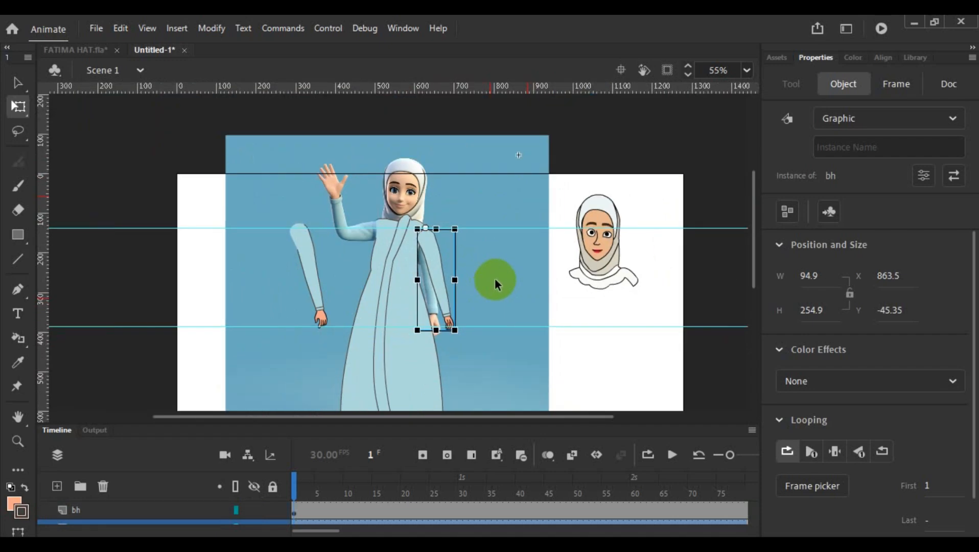
# - Move the bh arm onto the dh arm at X 543.6 and Y -55.5 to compare their sizes
pyautogui.click(471, 279)
pyautogui.click(441, 268)
pyautogui.moveTo(434, 262); pyautogui.dragTo(257, 256)
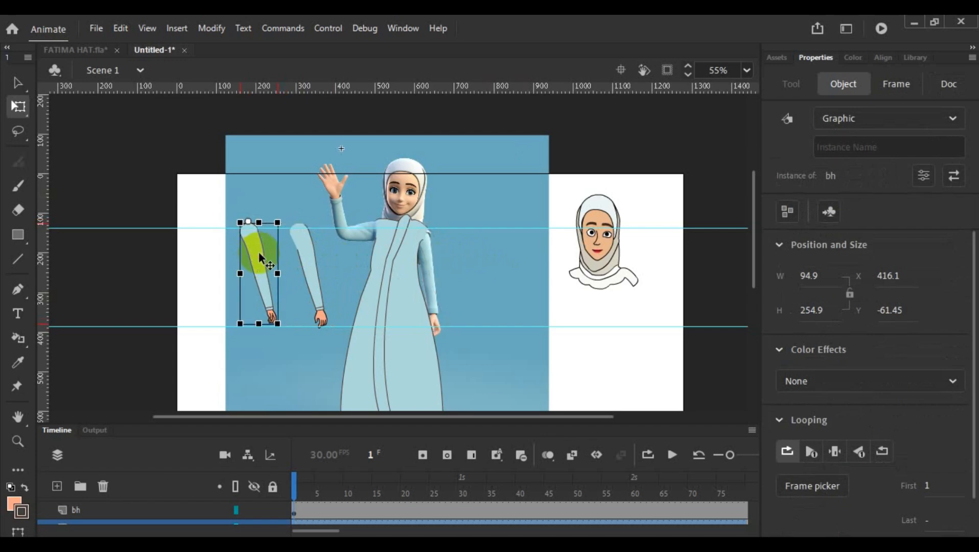
pyautogui.scroll(5, 316, 274)
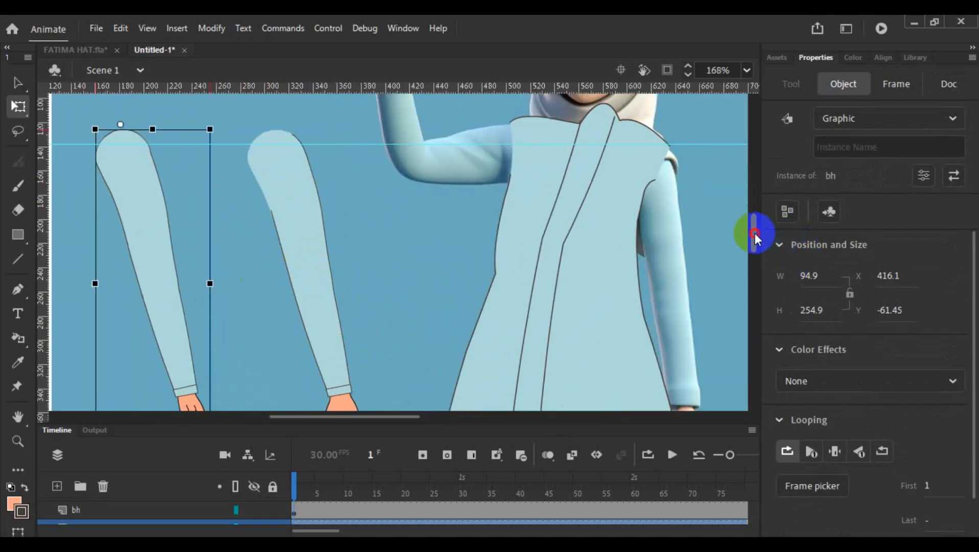
pyautogui.moveTo(755, 231); pyautogui.dragTo(756, 238)
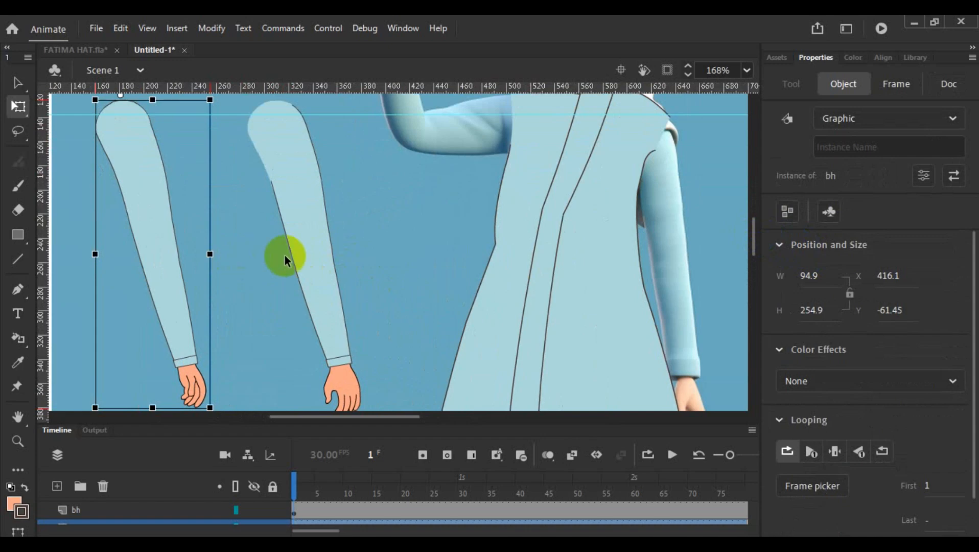
pyautogui.moveTo(152, 218); pyautogui.dragTo(305, 225)
pyautogui.scroll(-3, 353, 207)
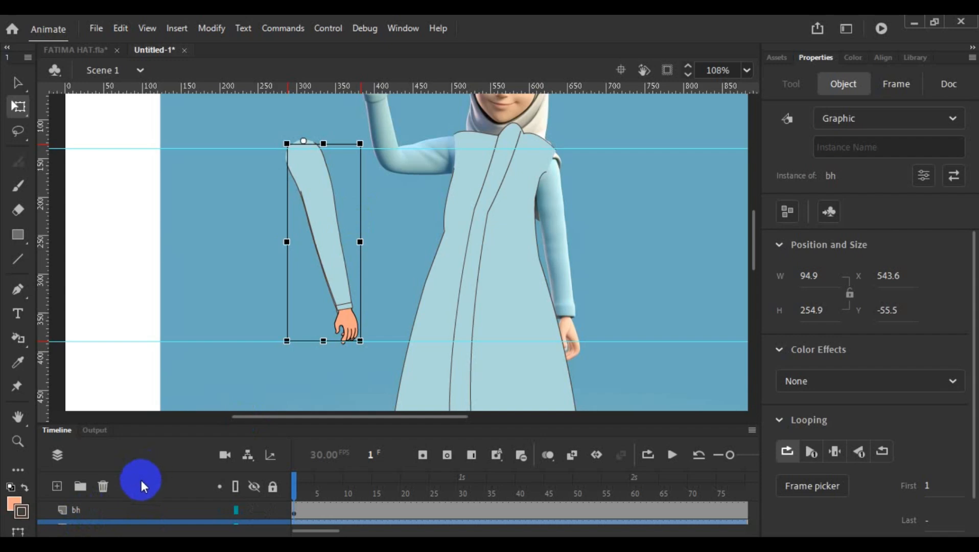
# - Enlarge the timeline area and move the dh layer above the bh layer
pyautogui.click(109, 510)
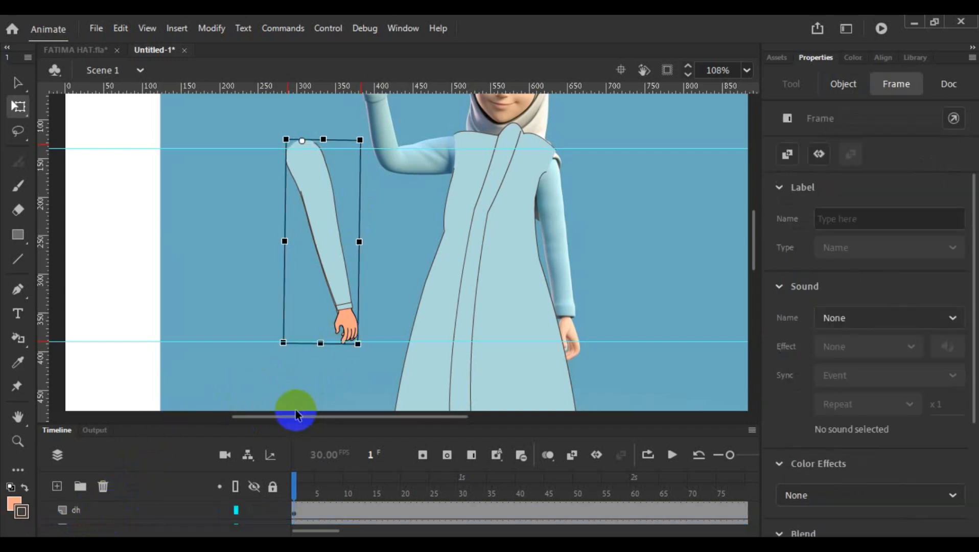
pyautogui.click(191, 415)
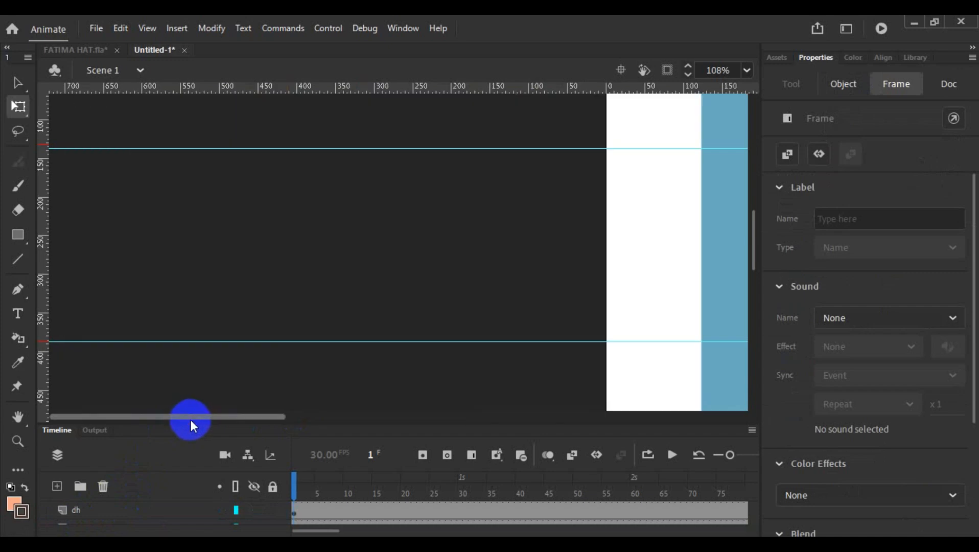
pyautogui.moveTo(254, 415); pyautogui.dragTo(400, 438)
pyautogui.moveTo(171, 423); pyautogui.dragTo(175, 376)
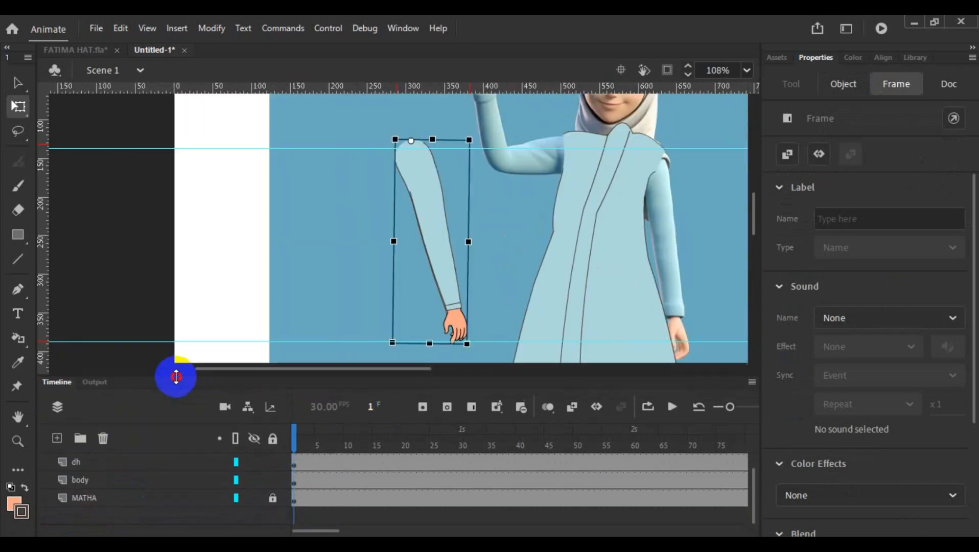
pyautogui.click(76, 462)
pyautogui.moveTo(76, 463); pyautogui.dragTo(44, 476)
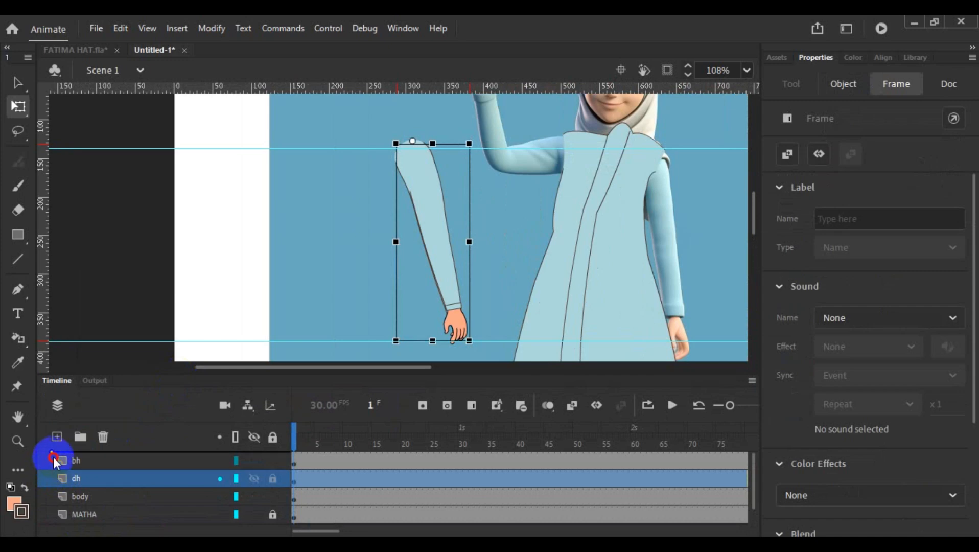
pyautogui.click(48, 461)
# - Nudge the bh arm up to X 543.6 and Y -60.75 so it lines up with the dh arm
pyautogui.scroll(2, 351, 295)
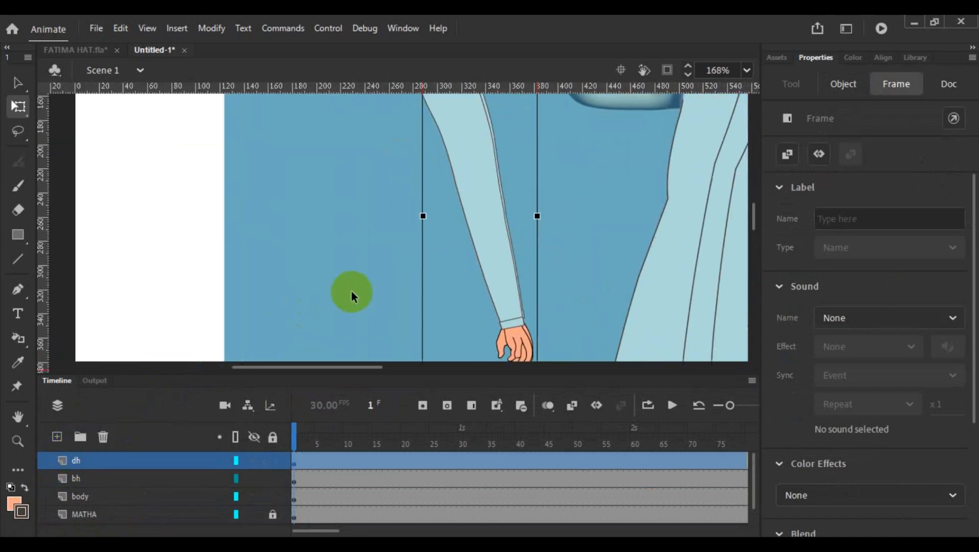
pyautogui.scroll(-1, 569, 284)
pyautogui.scroll(-1, 569, 284)
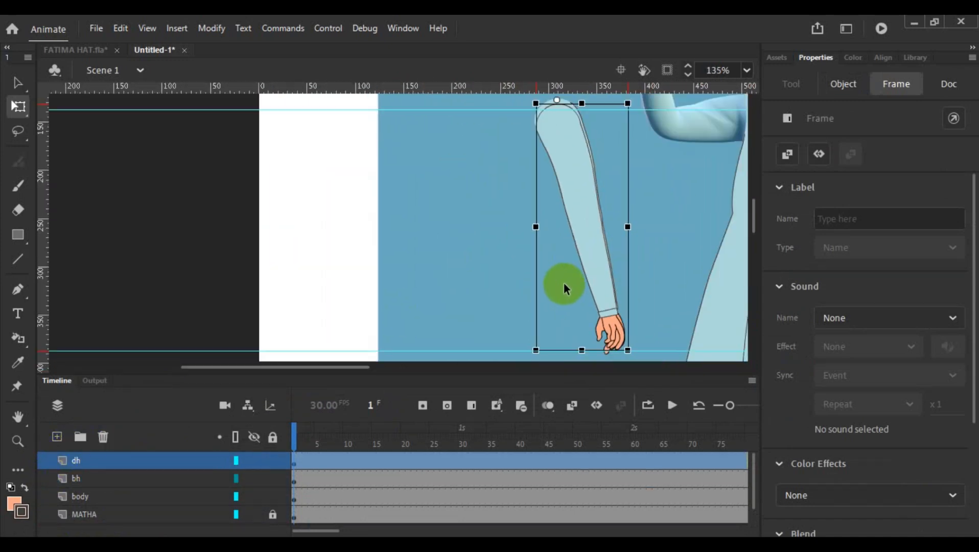
pyautogui.click(602, 286)
pyautogui.press('Up')
pyautogui.press('Up')
pyautogui.press('Up')
pyautogui.press('Up')
pyautogui.press('Up')
pyautogui.press('Up')
pyautogui.press('Up')
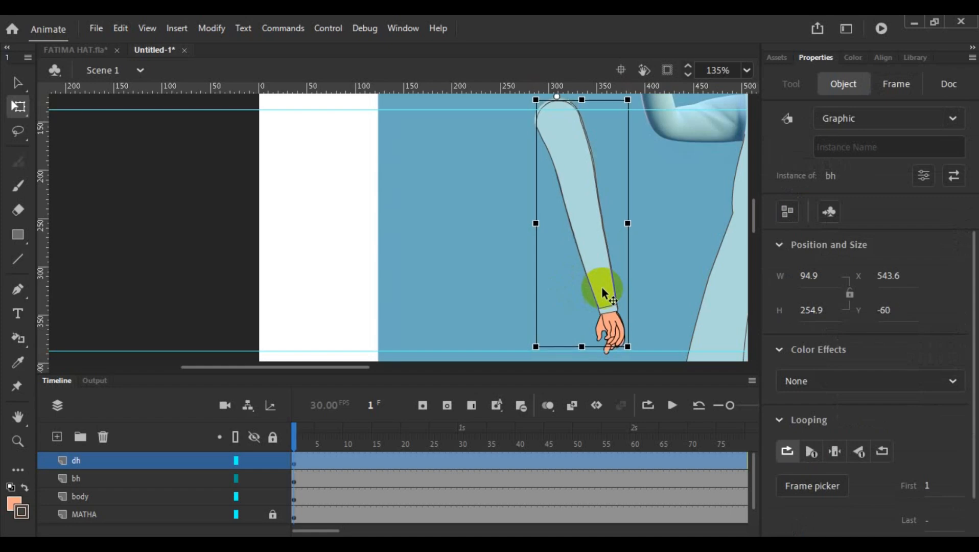
pyautogui.press('Left')
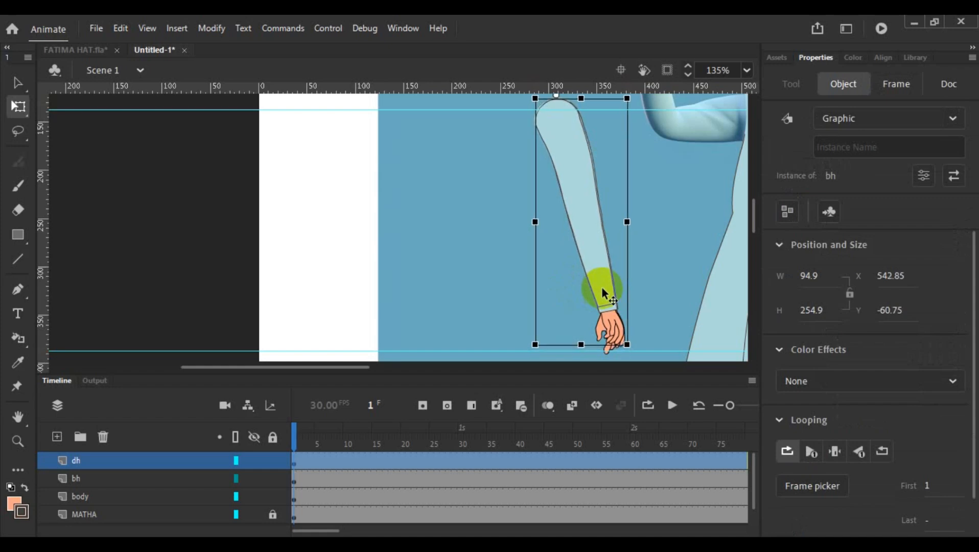
pyautogui.press('Right')
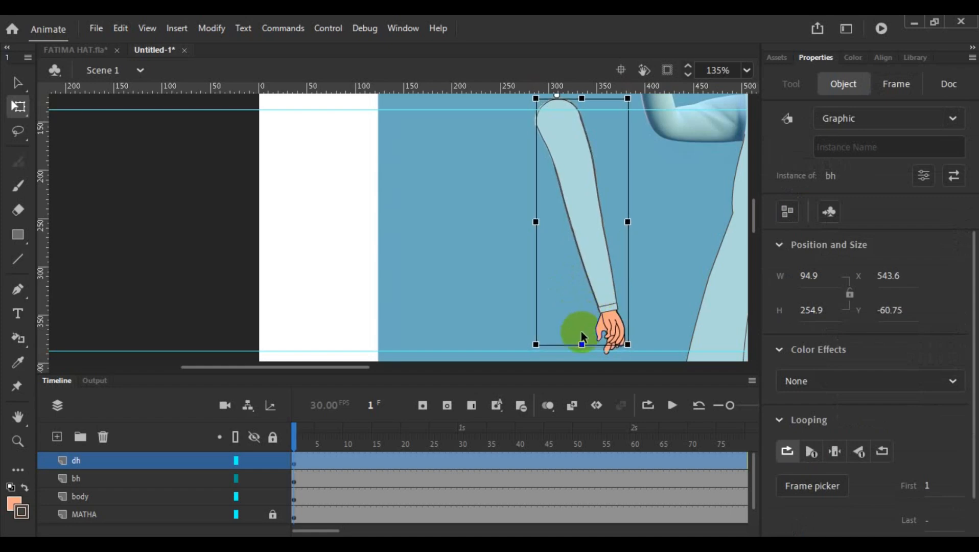
# - Check the overlap at the cuff and shoulder and nudge the bh arm to X 542.6 and Y -61.15
pyautogui.scroll(5, 592, 331)
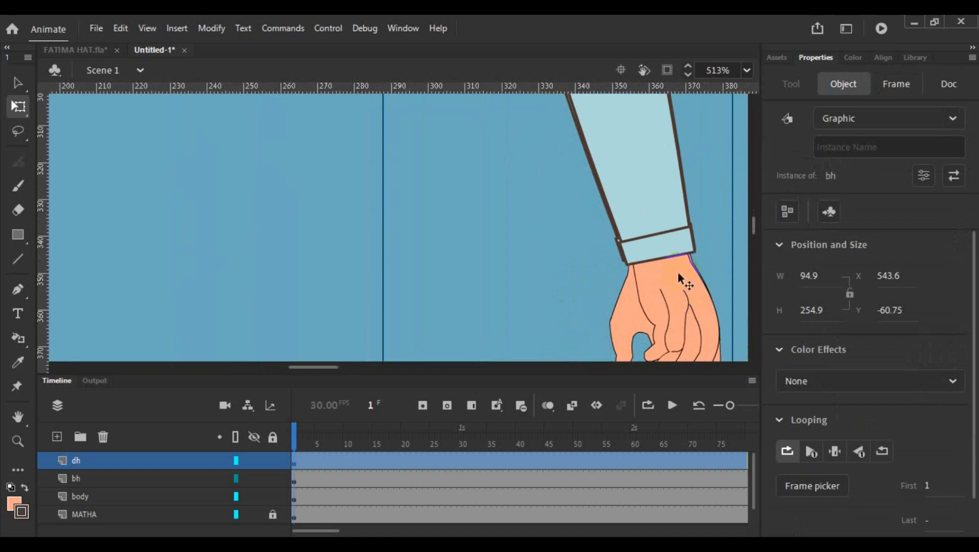
pyautogui.scroll(10, 639, 255)
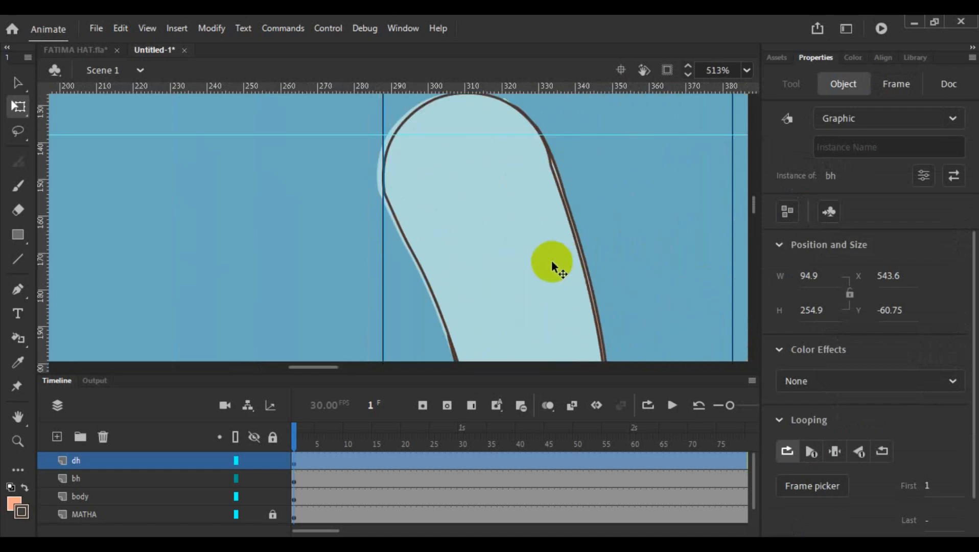
pyautogui.press('Up')
pyautogui.press('Up')
pyautogui.press('Left')
pyautogui.press('Left')
pyautogui.press('Left')
pyautogui.press('Left')
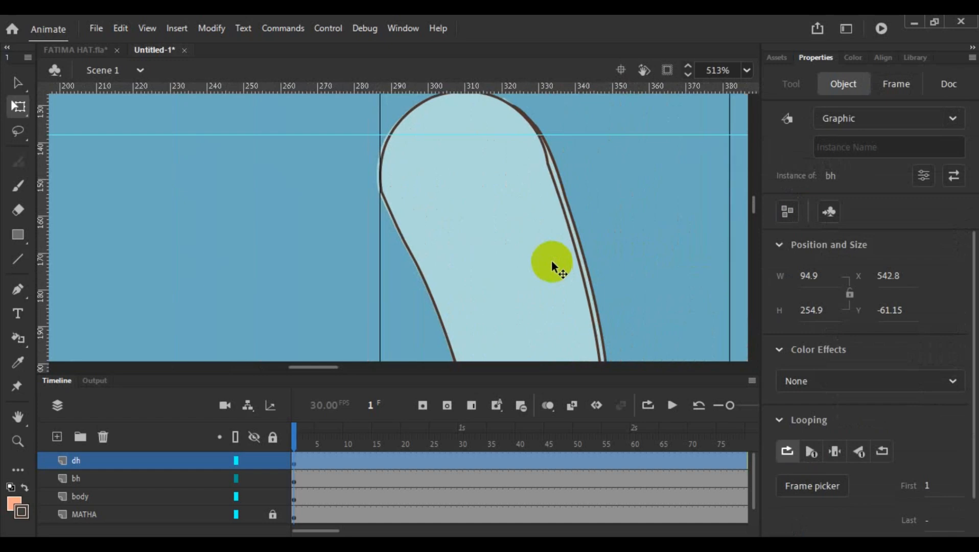
pyautogui.press('Left')
pyautogui.scroll(-5, 551, 260)
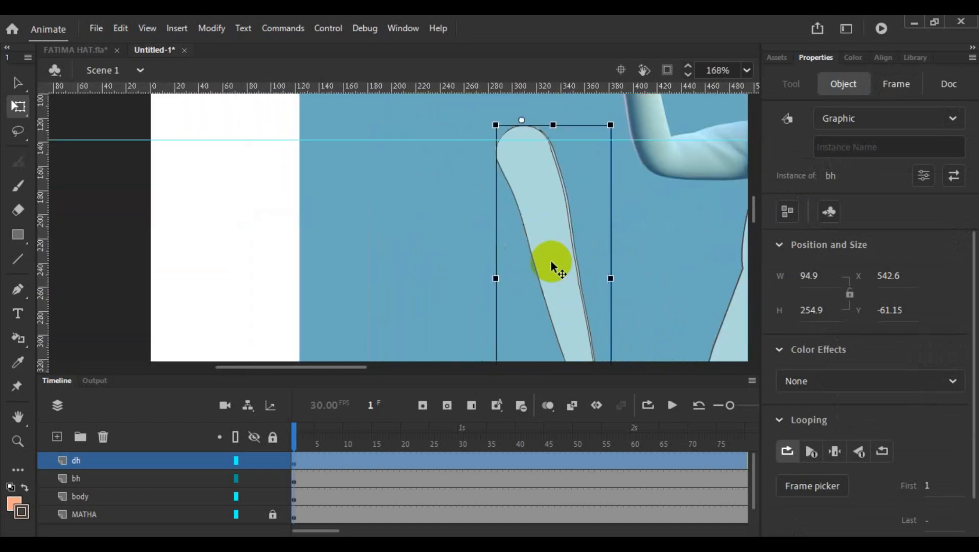
# - Widen the bh arm to about 100.75 so its outer sleeve edge matches the dh arm
pyautogui.scroll(-5, 552, 262)
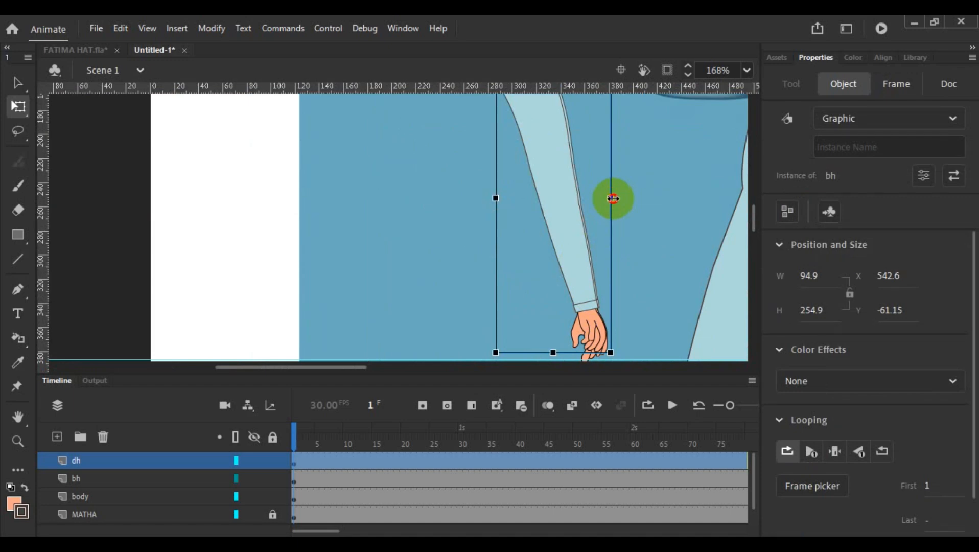
pyautogui.moveTo(613, 199); pyautogui.dragTo(618, 202)
pyautogui.click(604, 305)
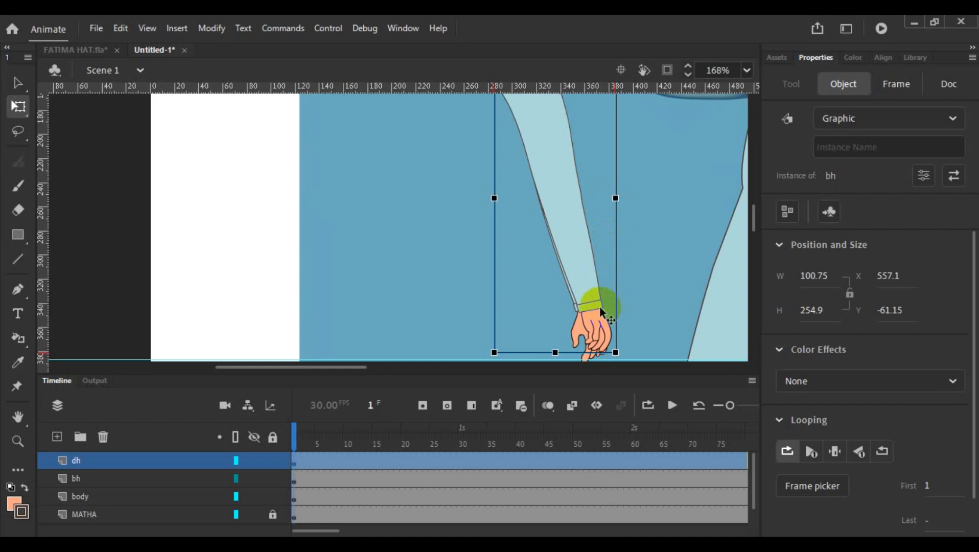
# - Move the bh arm aside, farther from the body, and select the dh arm
pyautogui.scroll(-5, 593, 293)
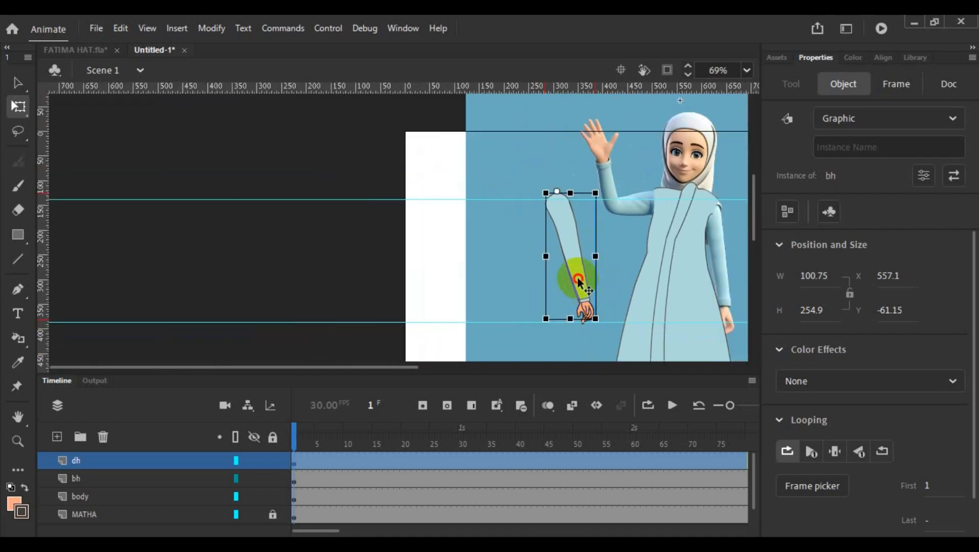
pyautogui.moveTo(579, 281); pyautogui.dragTo(511, 296)
pyautogui.moveTo(416, 366); pyautogui.dragTo(568, 389)
pyautogui.click(273, 248)
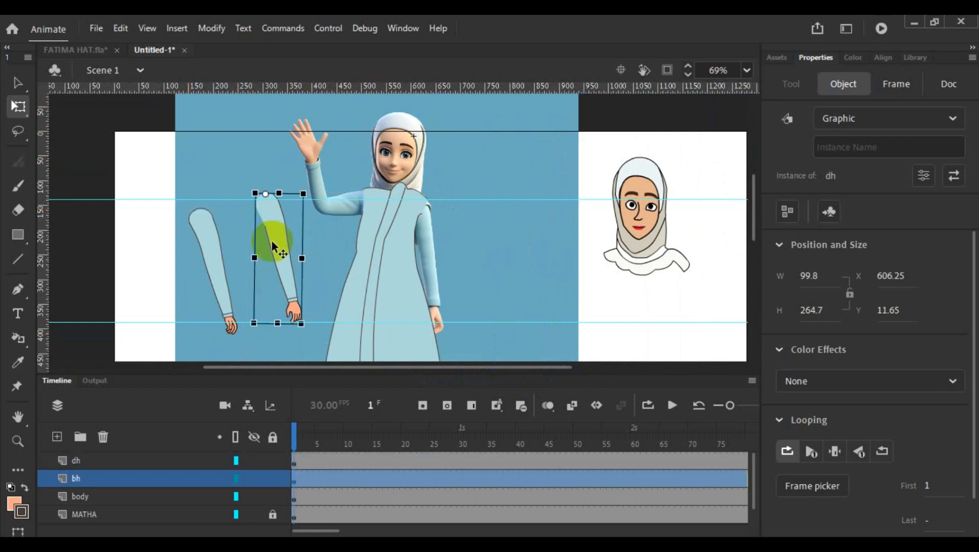
# - Move the dh arm onto the figure's shoulder at X 918.15 and Y 20.95 so its outline meets the body's shoulder
pyautogui.moveTo(272, 242); pyautogui.dragTo(431, 247)
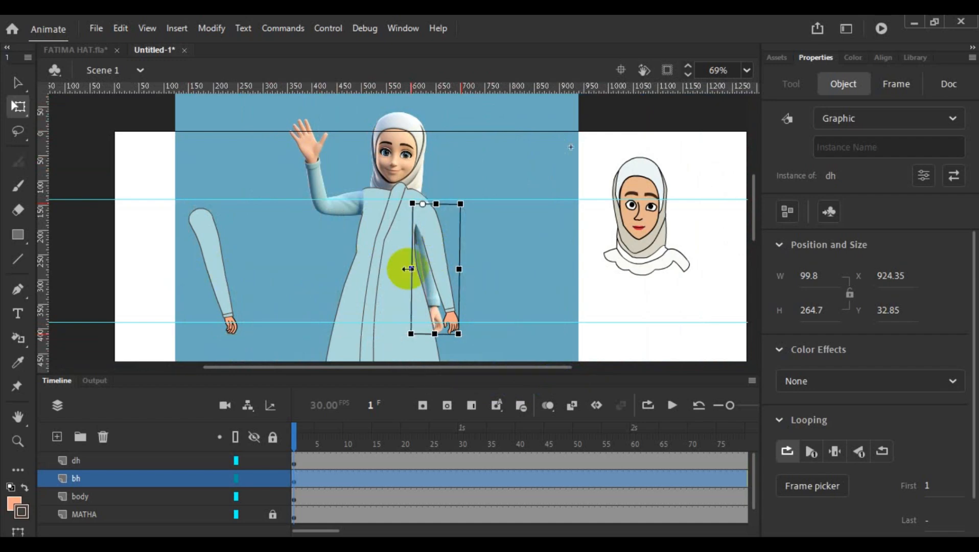
pyautogui.scroll(1, 406, 267)
pyautogui.scroll(4, 431, 270)
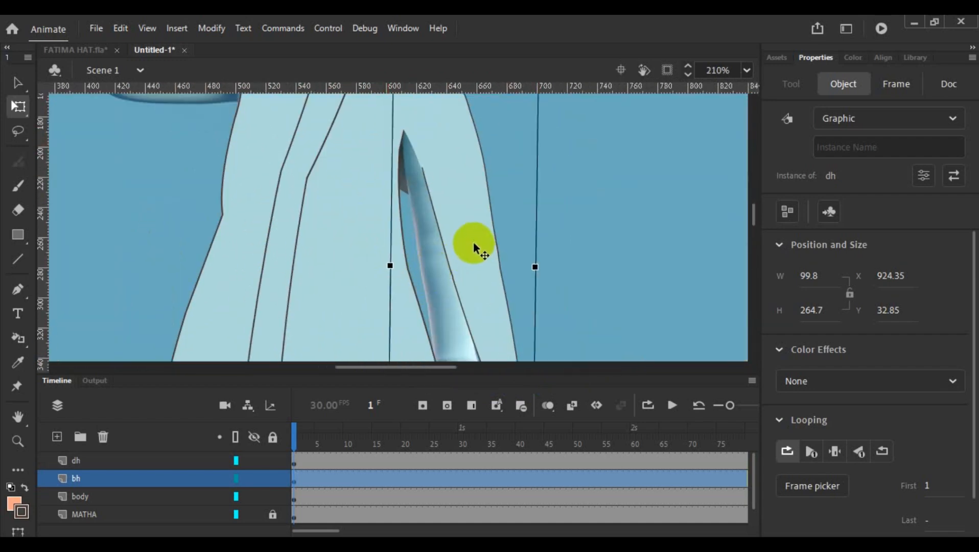
pyautogui.scroll(5, 466, 240)
pyautogui.scroll(-3, 467, 240)
pyautogui.click(459, 245)
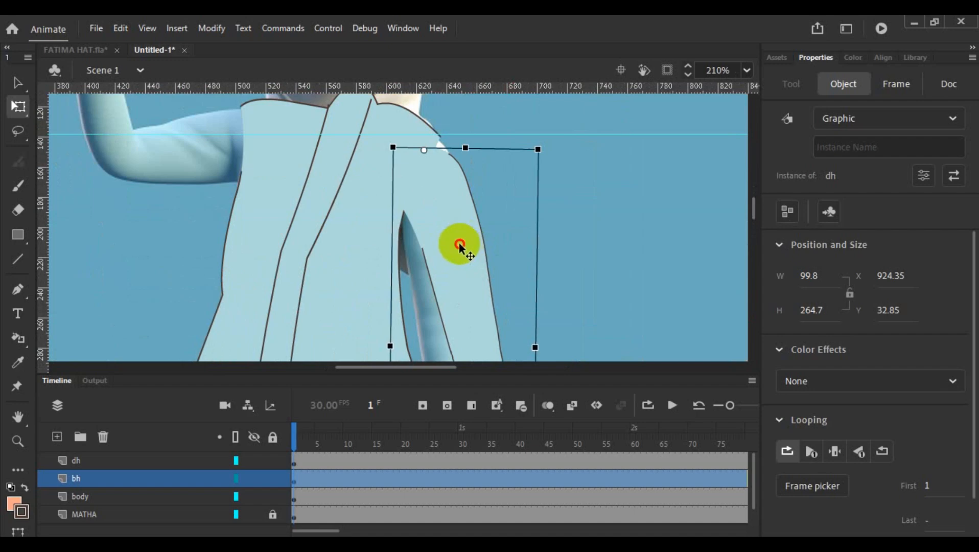
pyautogui.moveTo(460, 245); pyautogui.dragTo(451, 227)
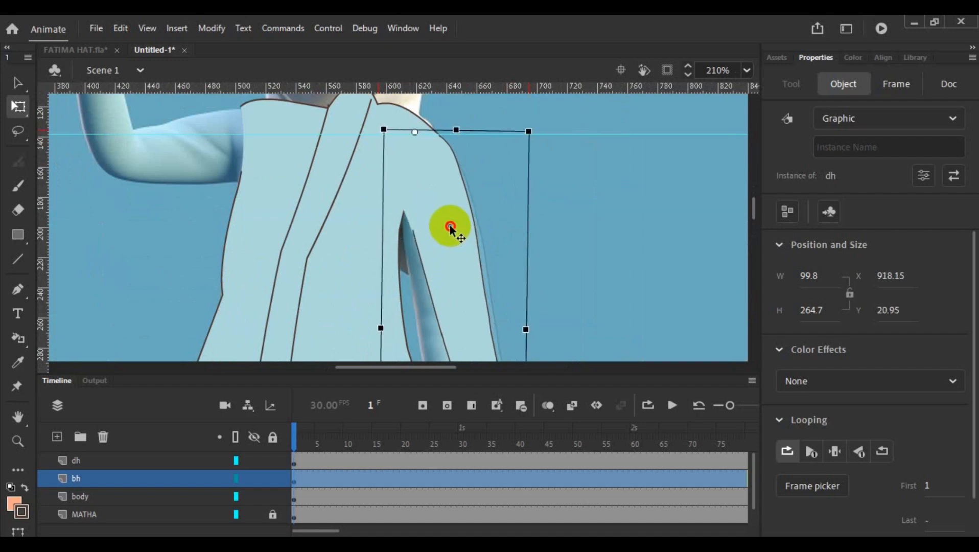
# - Open the h1 symbol inside the dh arm and extend its inner sleeve outline up past the armpit
pyautogui.scroll(5, 421, 234)
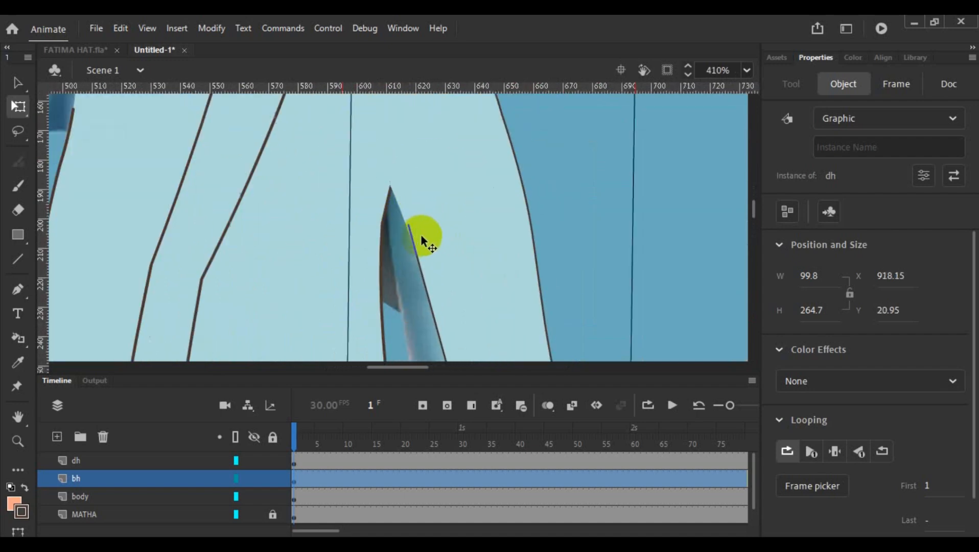
pyautogui.scroll(3, 421, 234)
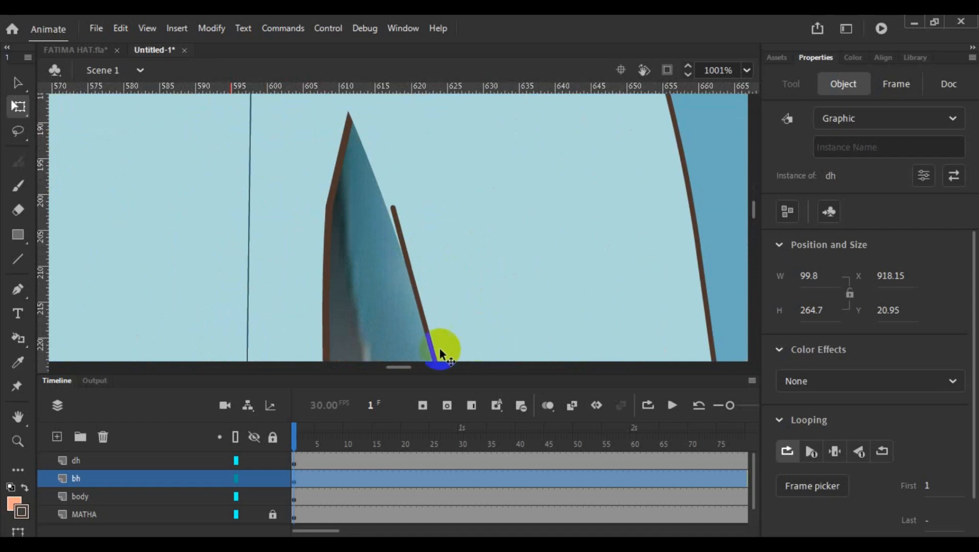
pyautogui.moveTo(409, 366); pyautogui.dragTo(405, 366)
pyautogui.scroll(2, 493, 265)
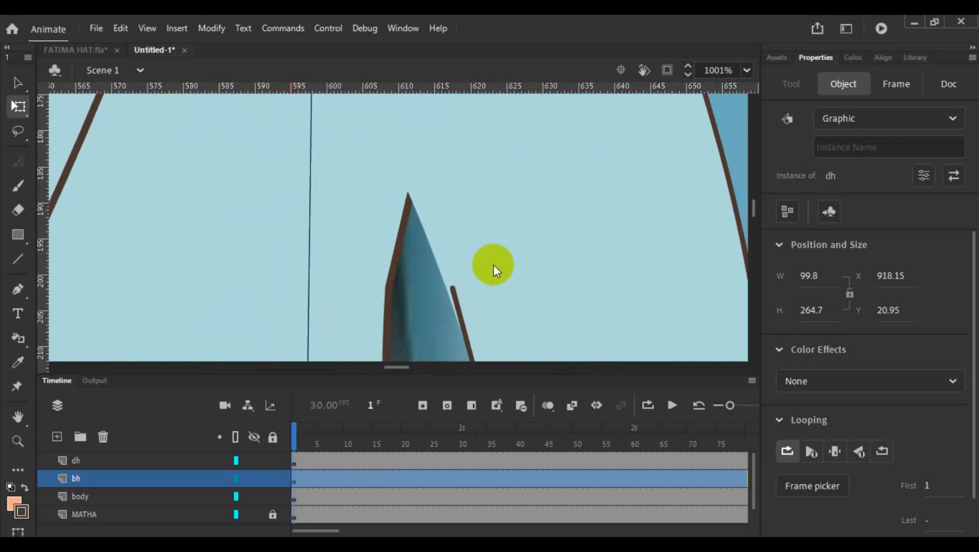
pyautogui.doubleClick(452, 282)
pyautogui.click(472, 286)
pyautogui.doubleClick(455, 287)
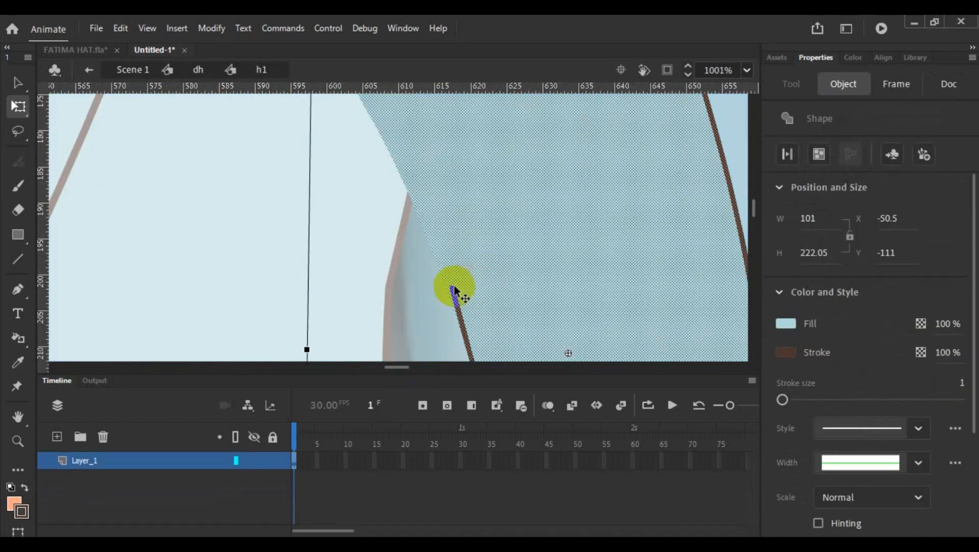
pyautogui.moveTo(451, 287); pyautogui.dragTo(398, 166)
# - Adjust the extended sleeve outline and shift its upper end onto the edge of the sleeve fill
pyautogui.scroll(-3, 473, 168)
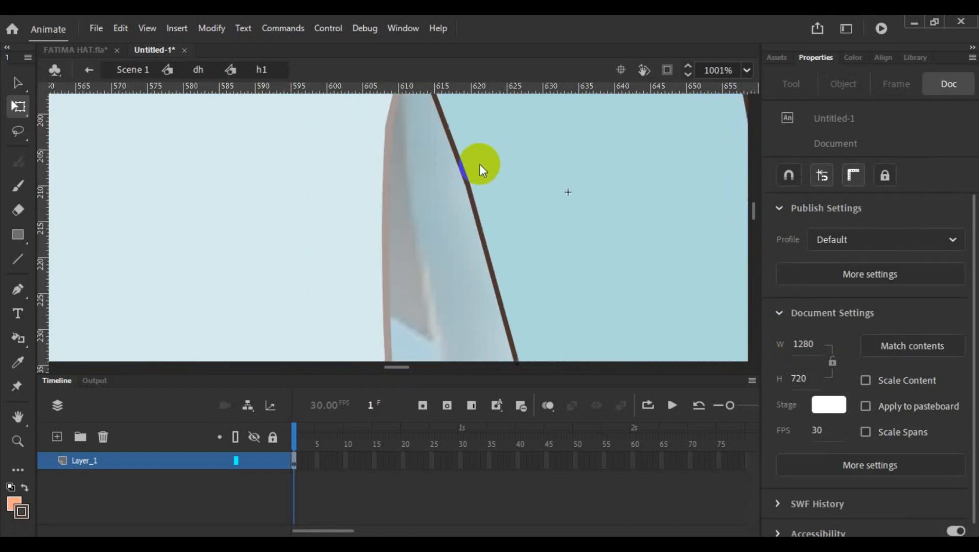
pyautogui.scroll(-3, 467, 179)
pyautogui.scroll(2, 459, 174)
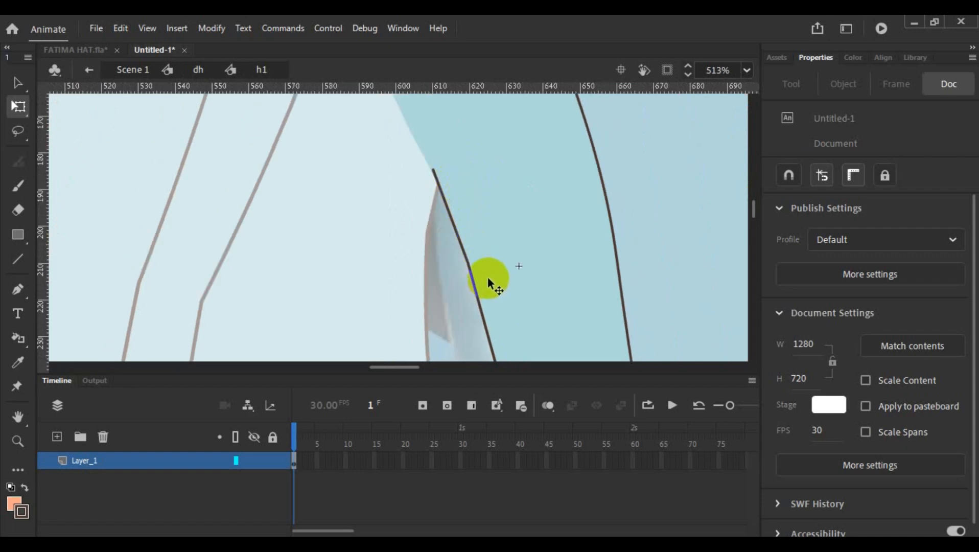
pyautogui.click(455, 213)
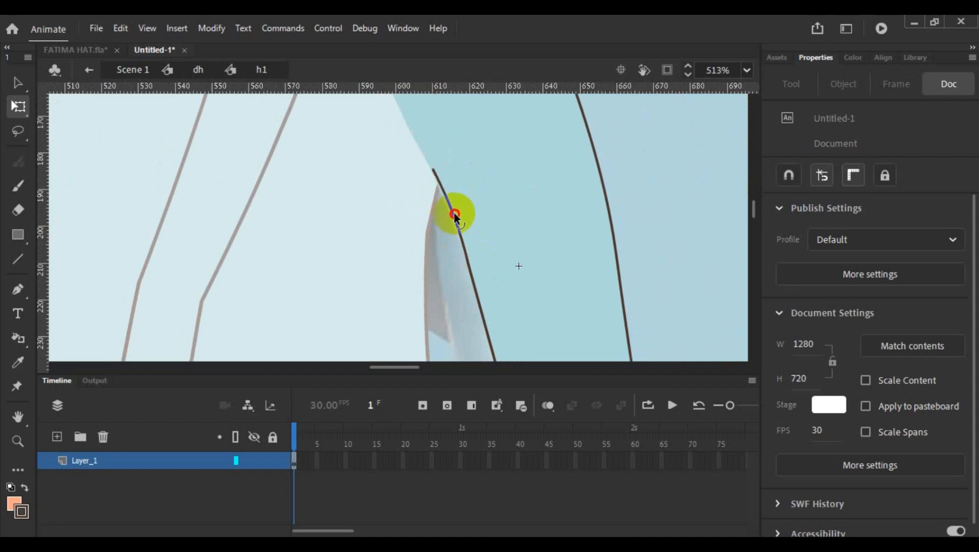
pyautogui.scroll(3, 446, 210)
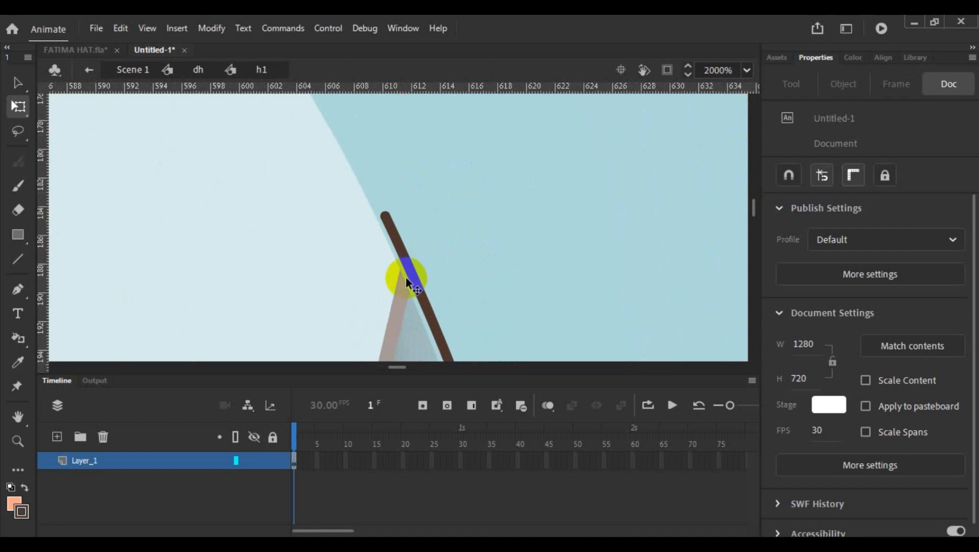
pyautogui.click(406, 278)
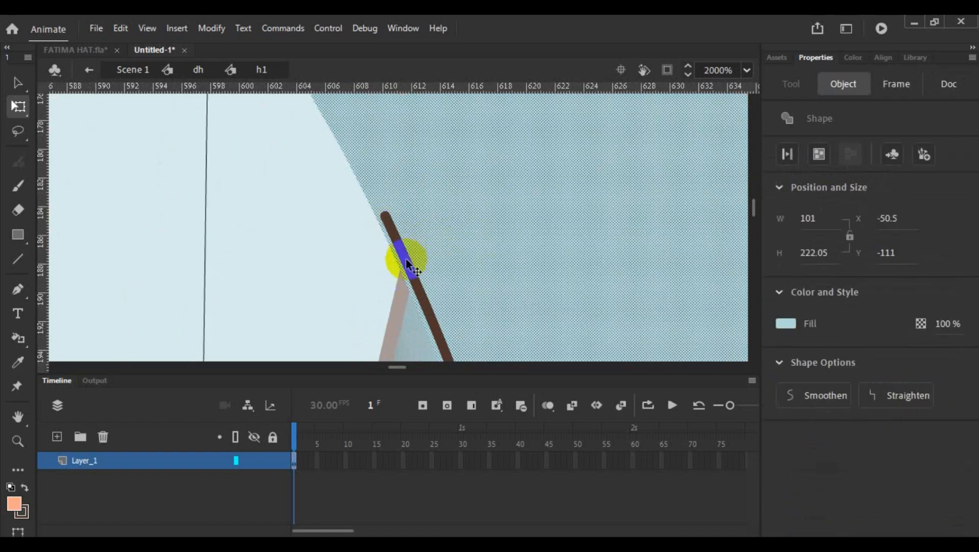
pyautogui.click(388, 276)
pyautogui.moveTo(386, 215); pyautogui.dragTo(380, 222)
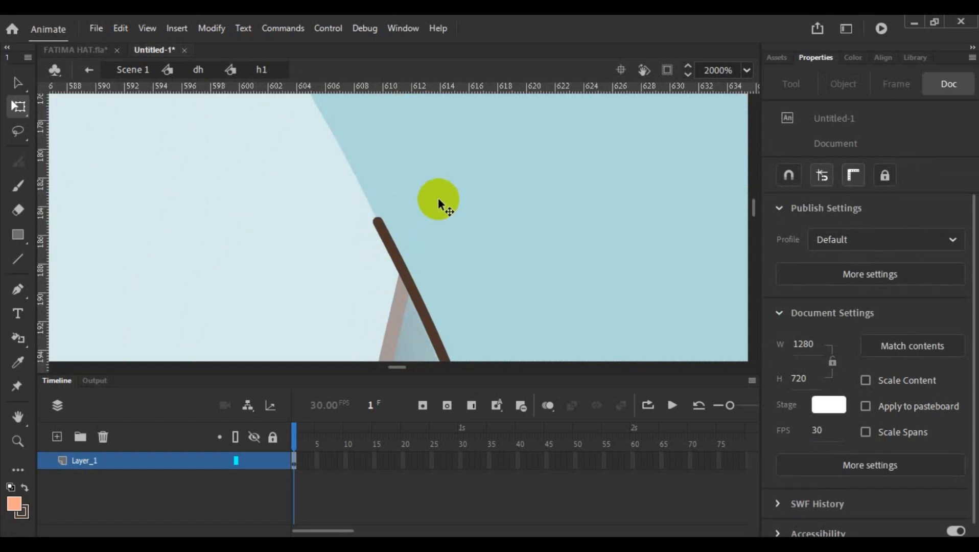
# - Fine-tune the sleeve outline's curve below the armpit and return from the nested symbols to Scene 1
pyautogui.scroll(-2, 439, 197)
pyautogui.moveTo(447, 290); pyautogui.dragTo(444, 293)
pyautogui.scroll(-4, 450, 268)
pyautogui.scroll(-4, 450, 267)
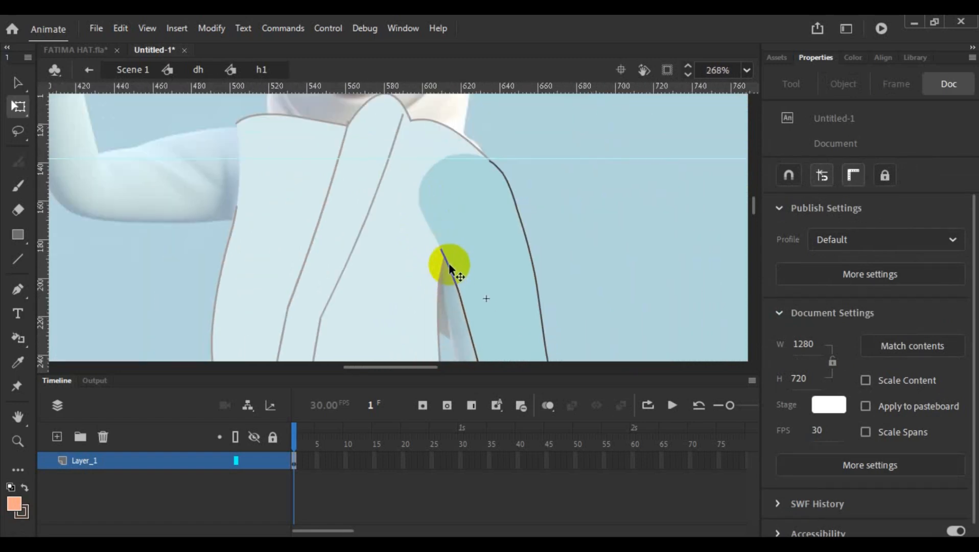
pyautogui.doubleClick(569, 193)
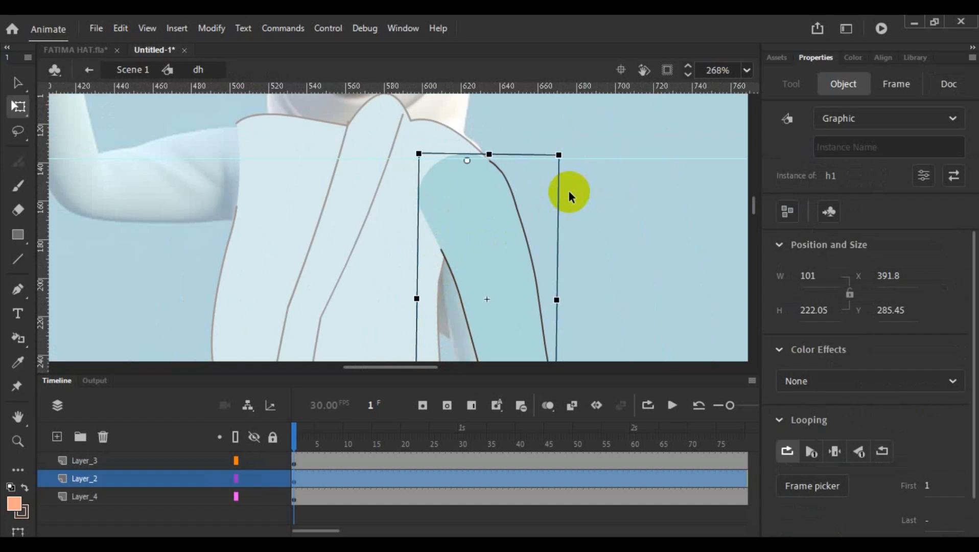
pyautogui.click(207, 172)
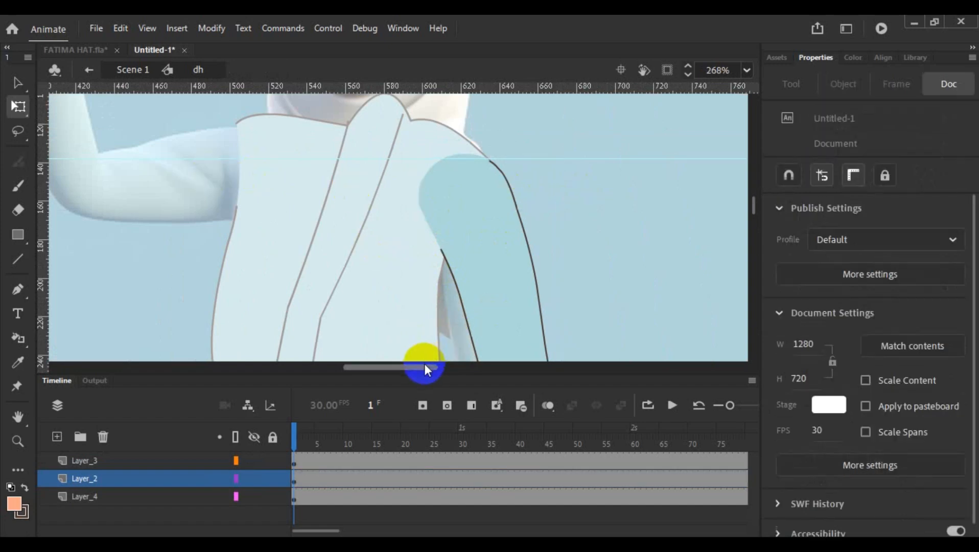
pyautogui.moveTo(423, 363); pyautogui.dragTo(373, 366)
pyautogui.scroll(-4, 354, 228)
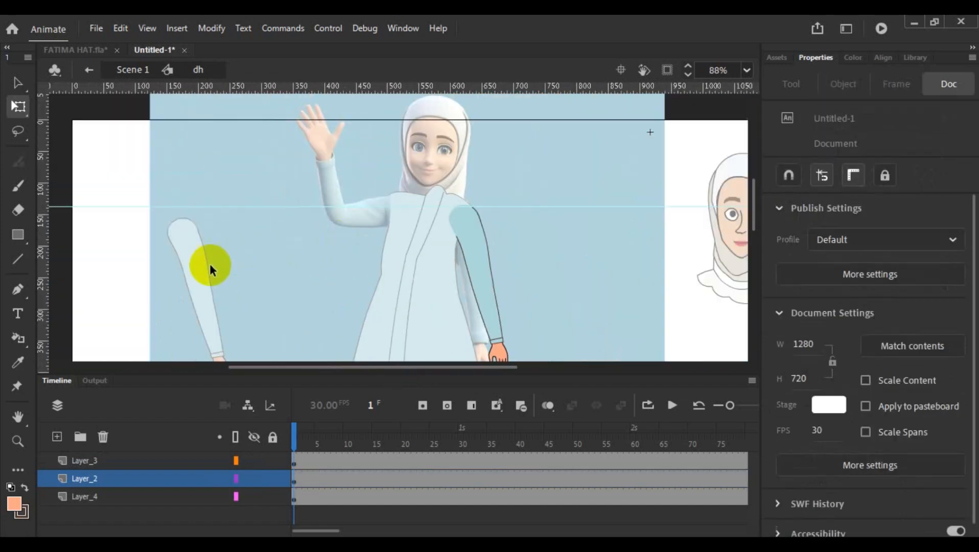
pyautogui.doubleClick(252, 266)
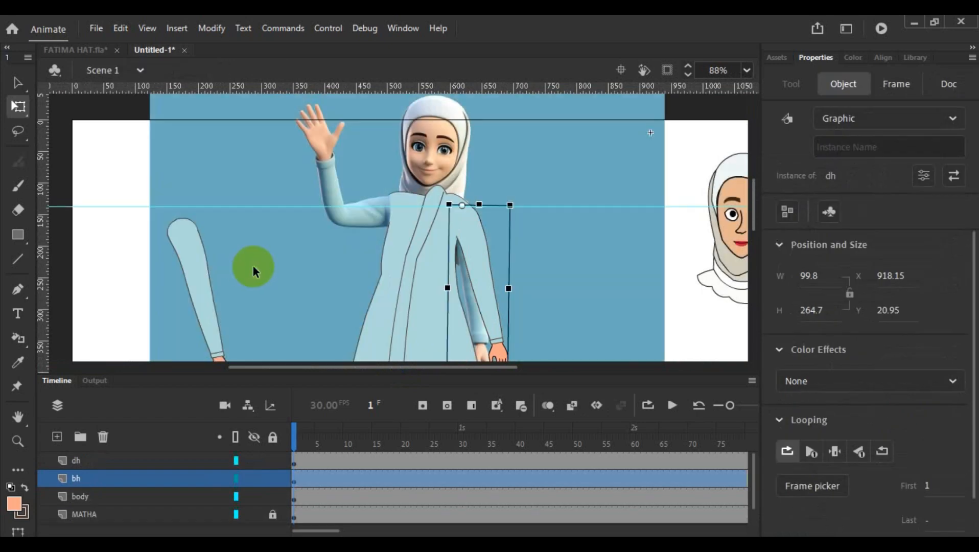
# - Move the bh arm closer to the body and flip it horizontally
pyautogui.moveTo(203, 270); pyautogui.dragTo(300, 245)
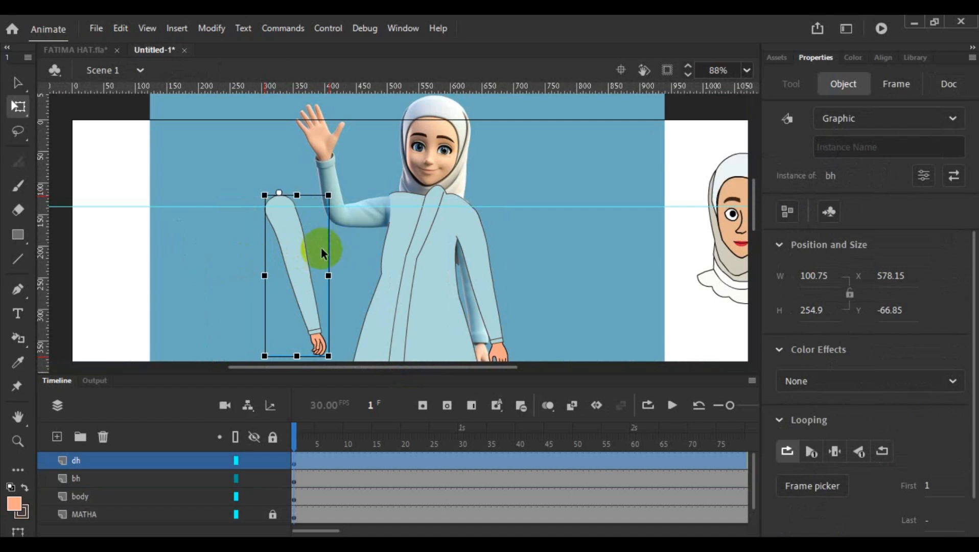
pyautogui.rightClick(299, 274)
pyautogui.moveTo(376, 263)
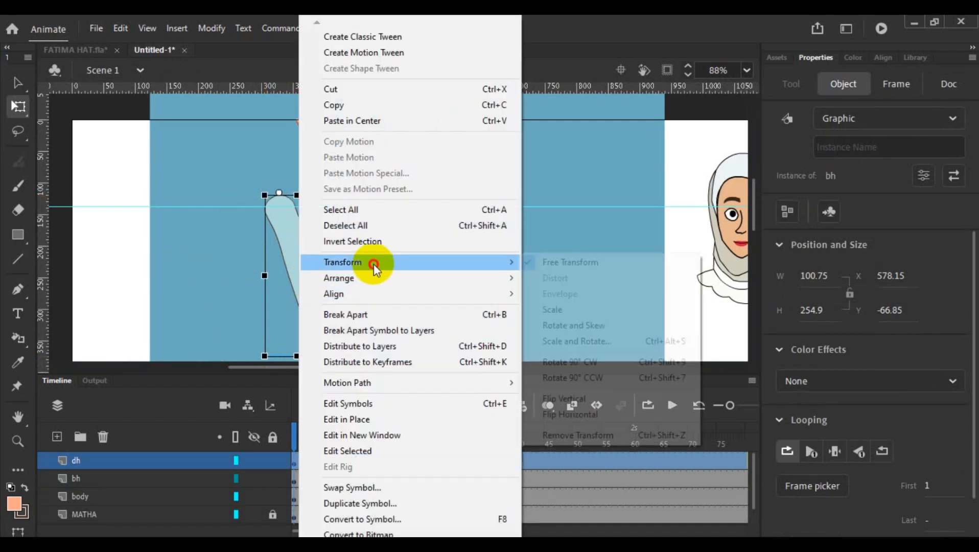
pyautogui.click(557, 410)
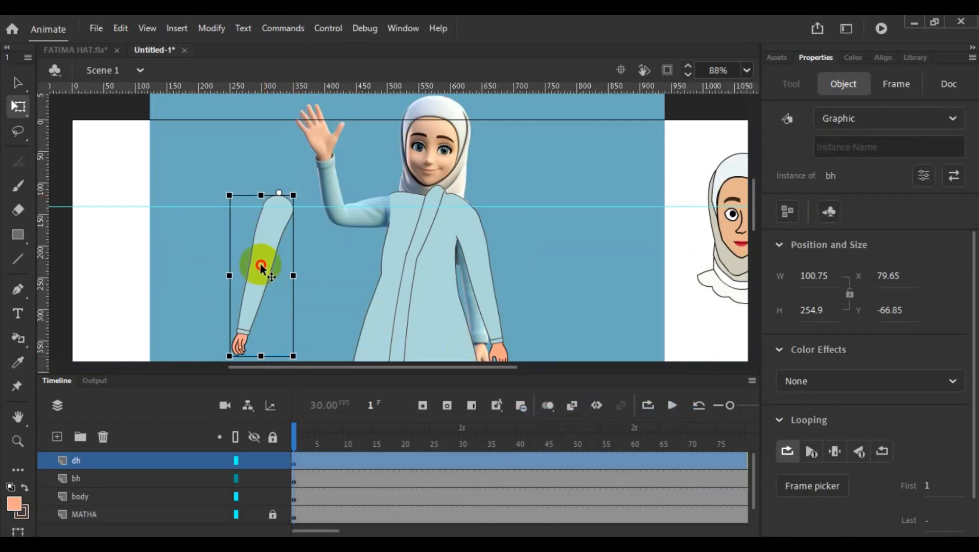
# - Place the flipped bh arm over the body's opposite shoulder at X 268.15 and Y -71.3
pyautogui.moveTo(262, 266); pyautogui.dragTo(376, 269)
pyautogui.scroll(3, 338, 276)
pyautogui.scroll(4, 337, 276)
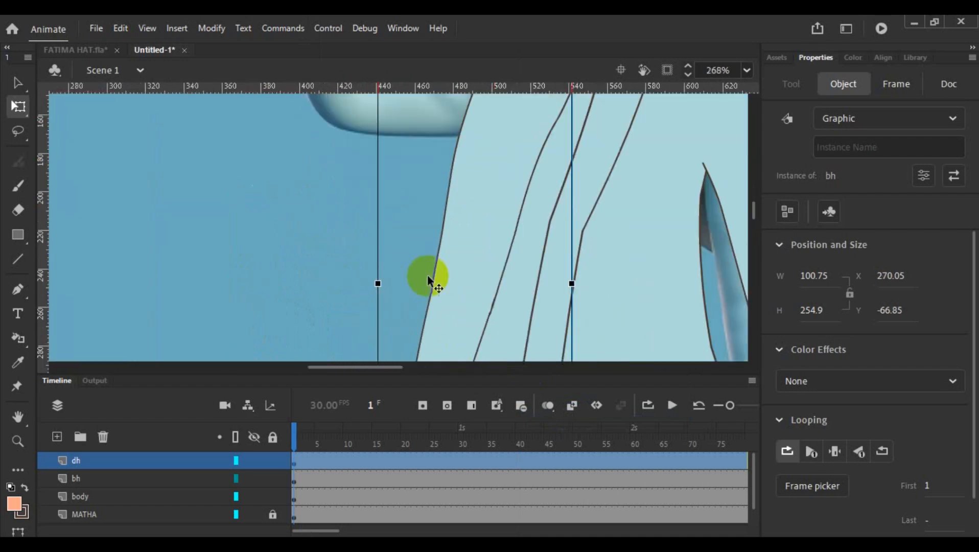
pyautogui.moveTo(476, 266); pyautogui.dragTo(475, 257)
pyautogui.scroll(-5, 501, 261)
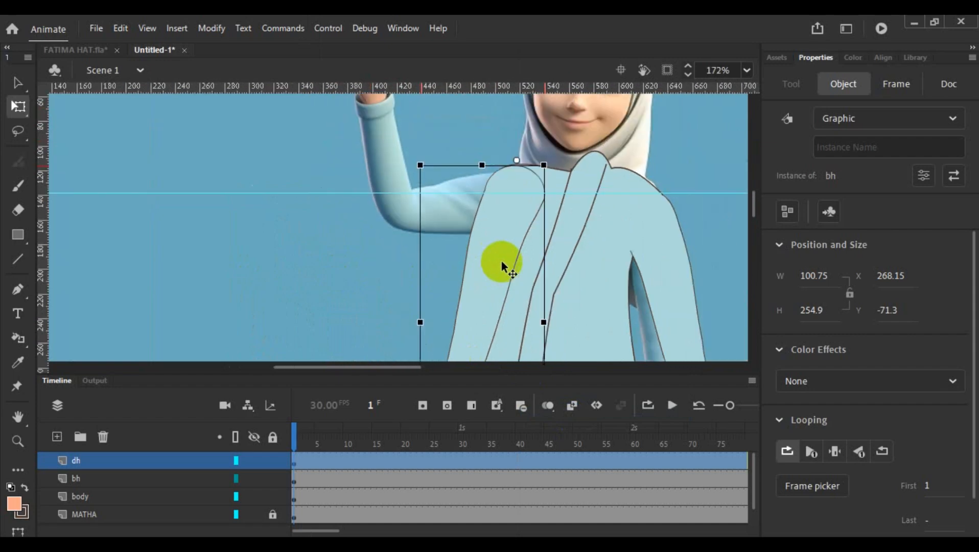
pyautogui.click(337, 261)
pyautogui.scroll(-3, 532, 240)
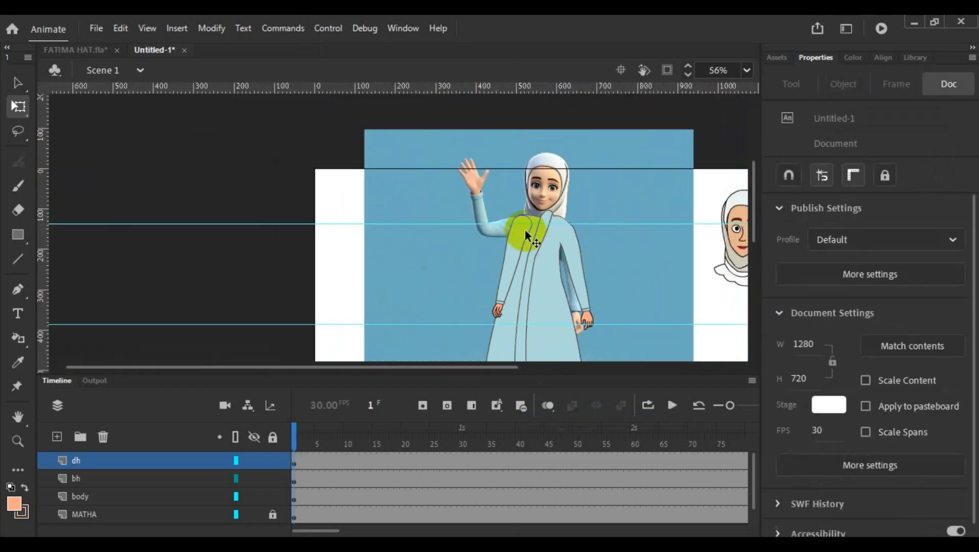
# - Reorder the layers so that dh sits below body and above MATHA
pyautogui.click(520, 237)
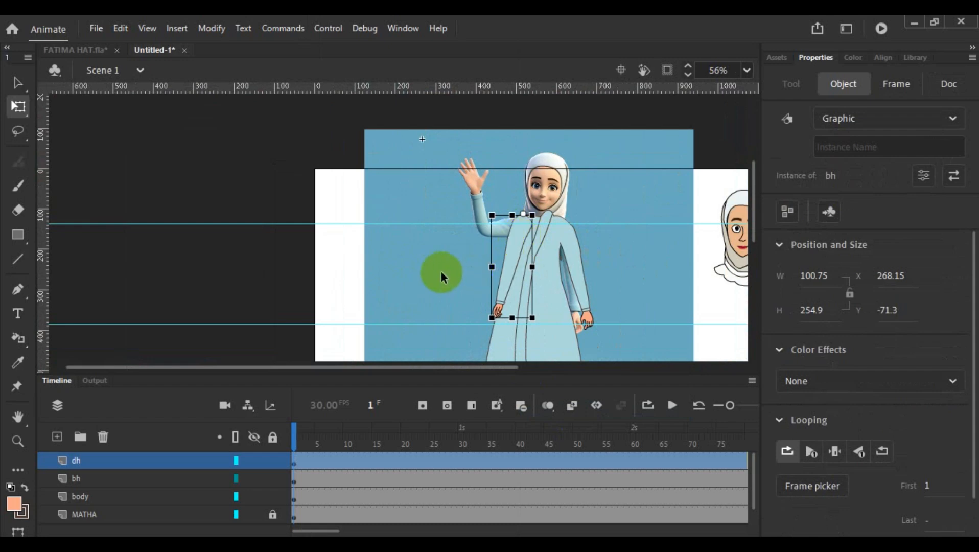
pyautogui.scroll(-3, 441, 266)
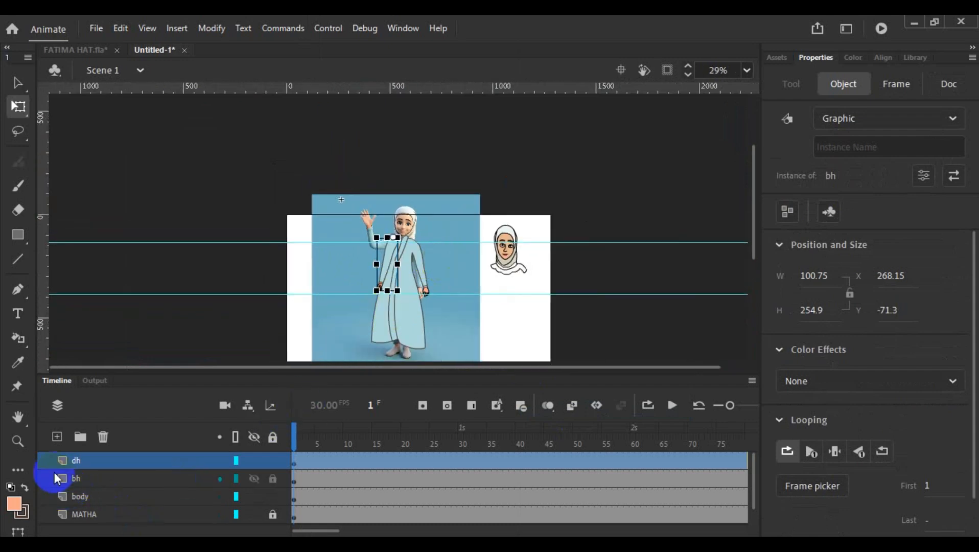
pyautogui.moveTo(51, 458); pyautogui.dragTo(45, 503)
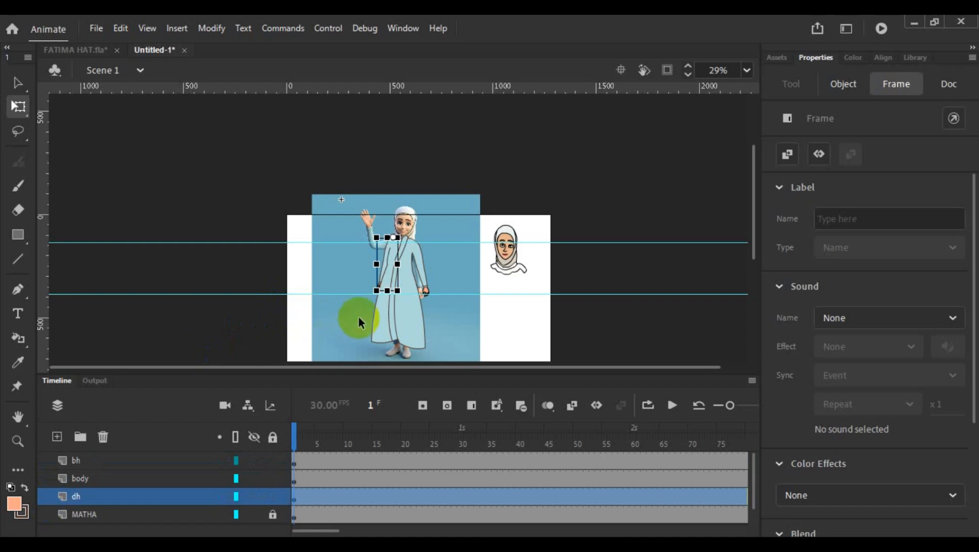
pyautogui.click(446, 316)
pyautogui.scroll(-1, 420, 316)
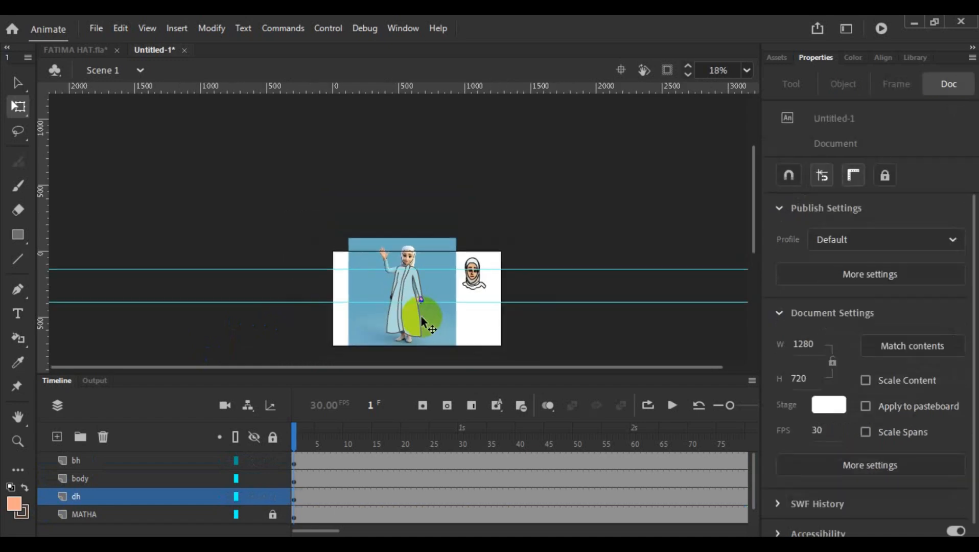
pyautogui.scroll(3, 420, 316)
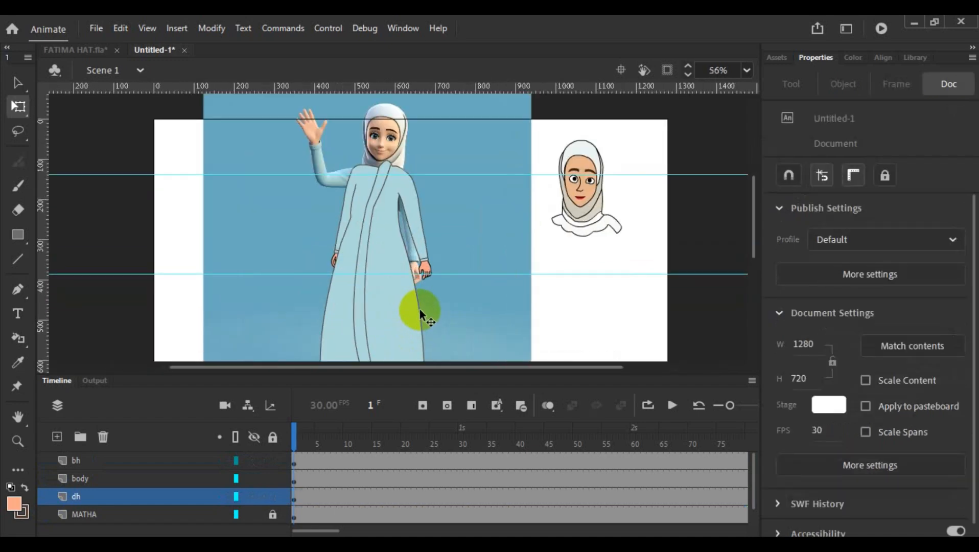
# - Rotate the dh arm inward so it hangs against the body and its hand covers the reference hand
pyautogui.click(408, 214)
pyautogui.moveTo(437, 291)
pyautogui.mouseDown()
pyautogui.moveTo(428, 284)
pyautogui.moveTo(433, 294)
pyautogui.mouseUp()
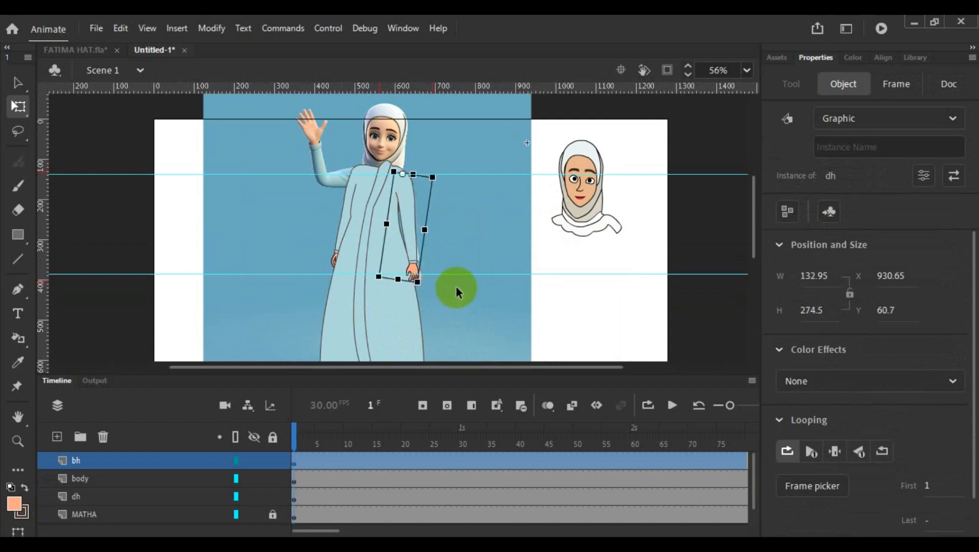
pyautogui.click(466, 243)
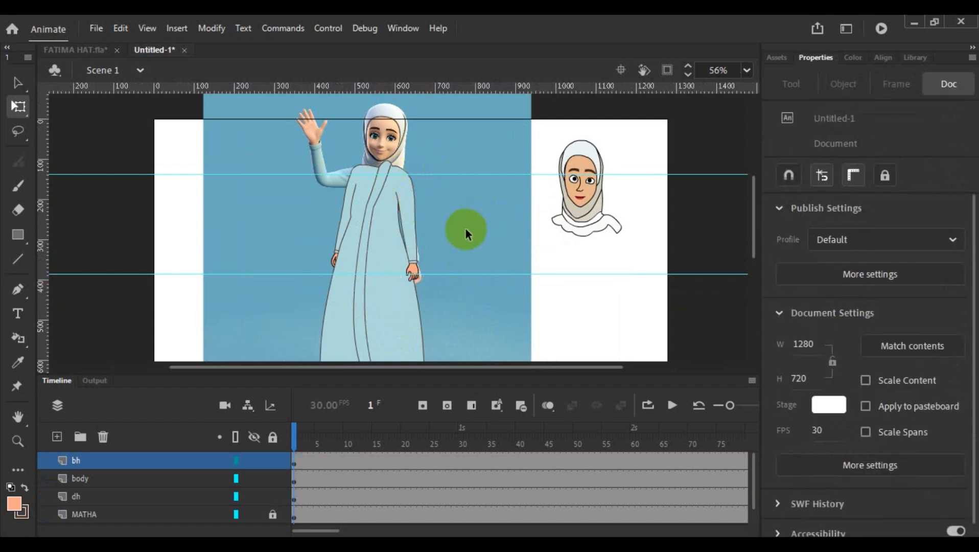
pyautogui.scroll(-1, 448, 236)
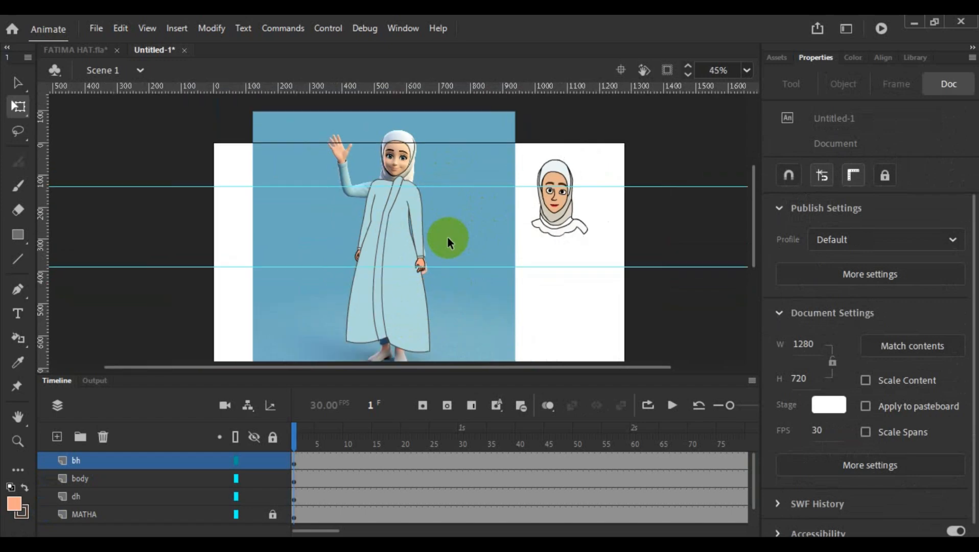
pyautogui.scroll(-3, 472, 271)
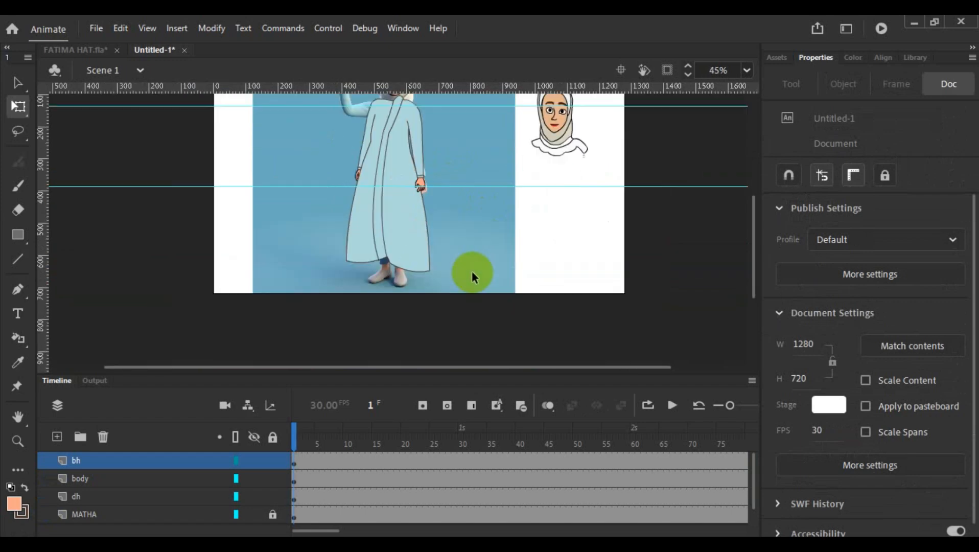
pyautogui.click(363, 150)
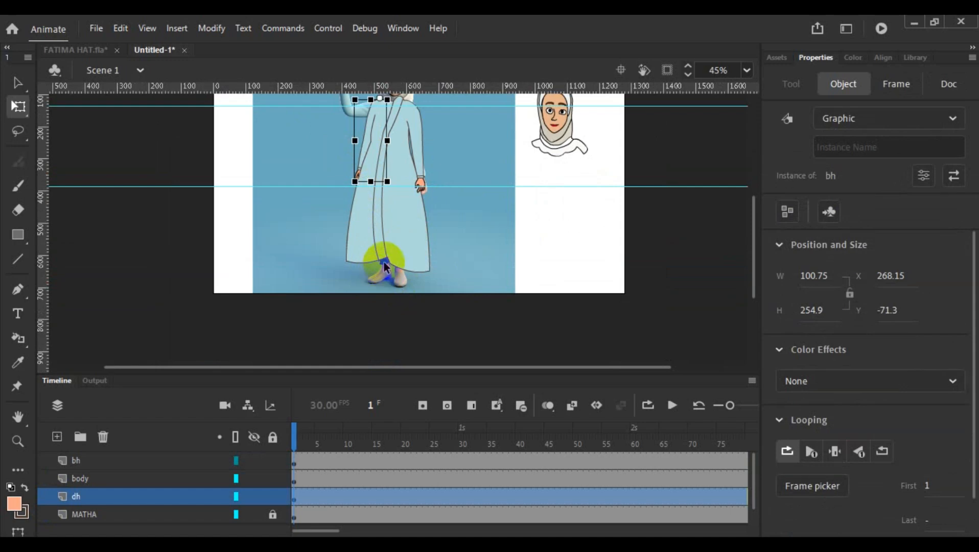
pyautogui.scroll(6, 380, 271)
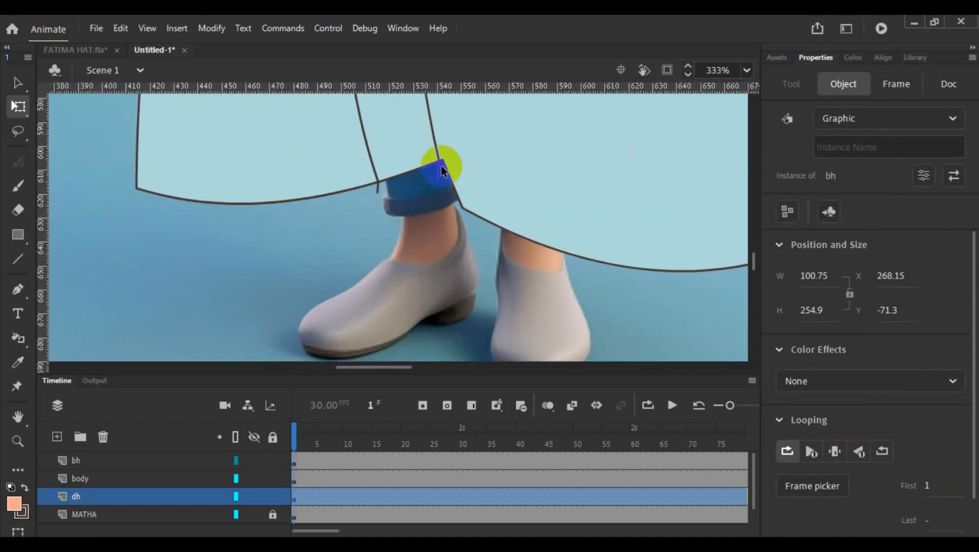
pyautogui.moveTo(443, 160); pyautogui.dragTo(445, 197)
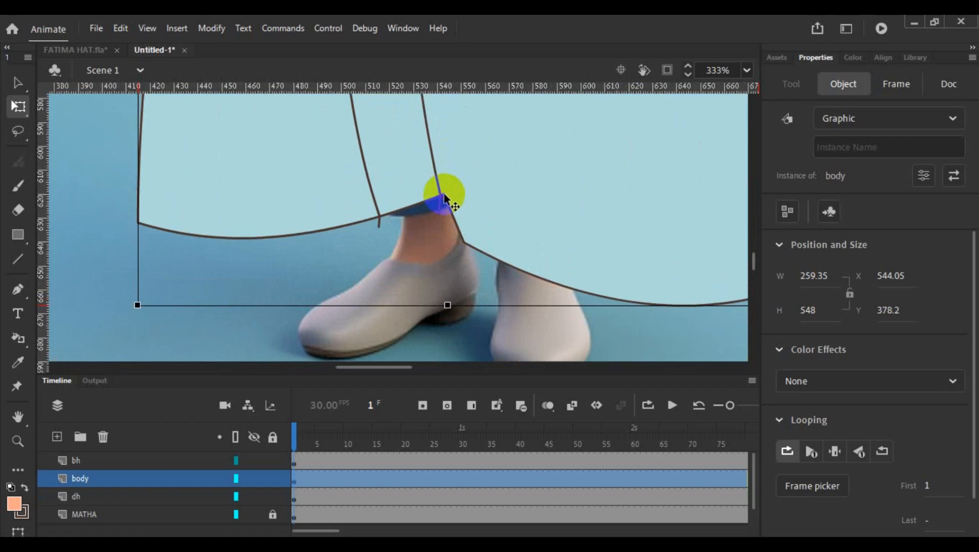
pyautogui.hotkey('ctrl', 'z')
pyautogui.click(413, 210)
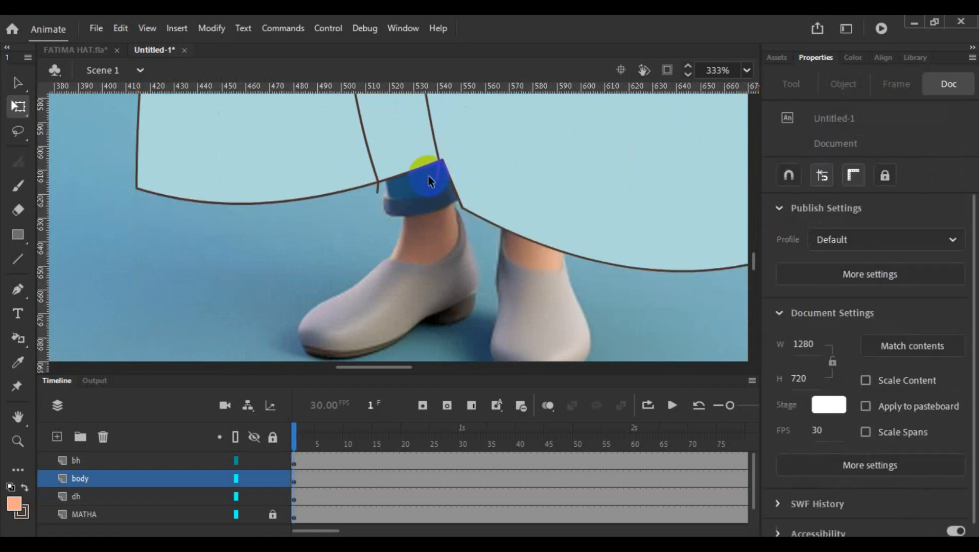
# - Open the body symbol and pull the hem's front notch and both seam ends down over the reference's blue trouser cuff
pyautogui.doubleClick(433, 162)
pyautogui.click(420, 216)
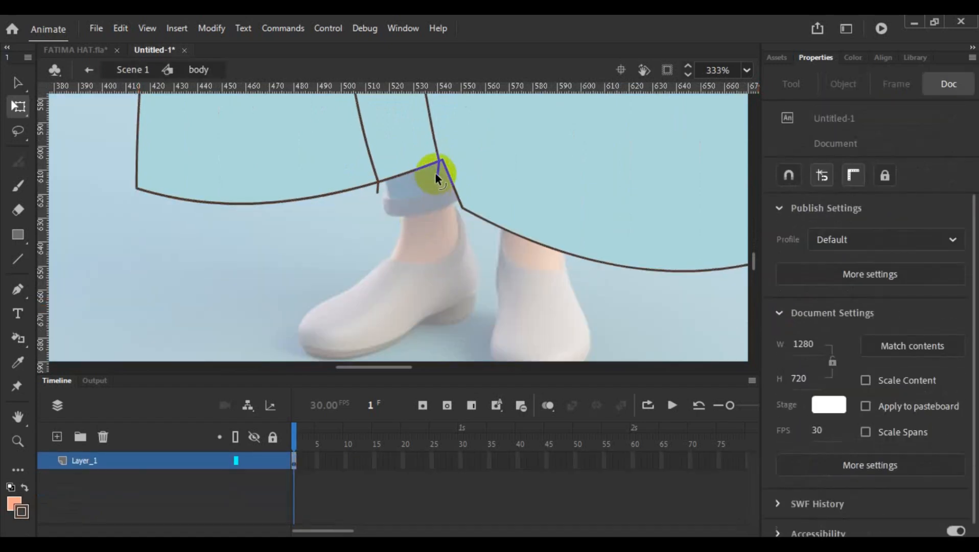
pyautogui.moveTo(442, 161); pyautogui.dragTo(443, 203)
pyautogui.moveTo(438, 162); pyautogui.dragTo(431, 200)
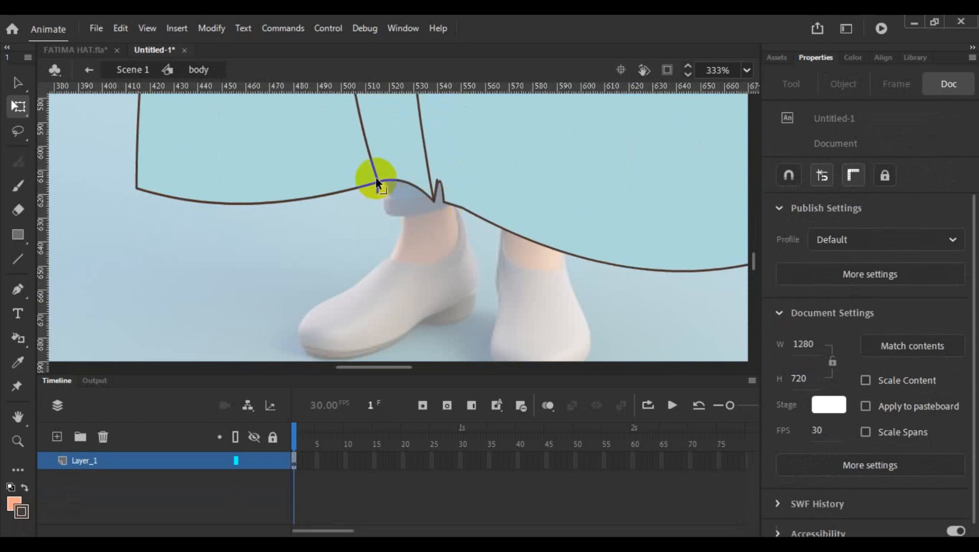
pyautogui.moveTo(377, 179)
pyautogui.mouseDown()
pyautogui.moveTo(376, 208)
pyautogui.moveTo(409, 196)
pyautogui.moveTo(405, 209)
pyautogui.mouseUp()
pyautogui.hotkey('ctrl', 'z')
pyautogui.hotkey('ctrl', 'z')
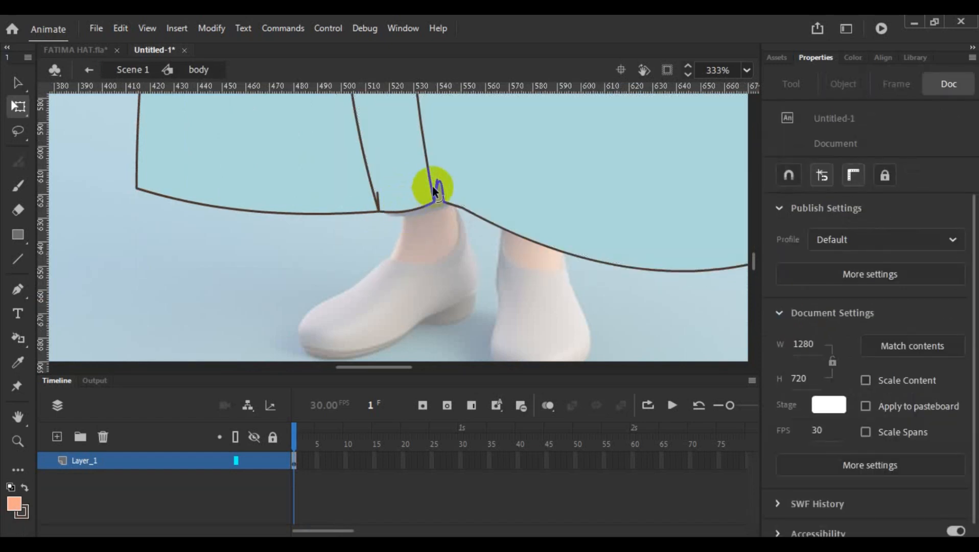
# - Delete the stray stroke bits at both front seam ends and close the hem line where it meets the seam
pyautogui.click(438, 183)
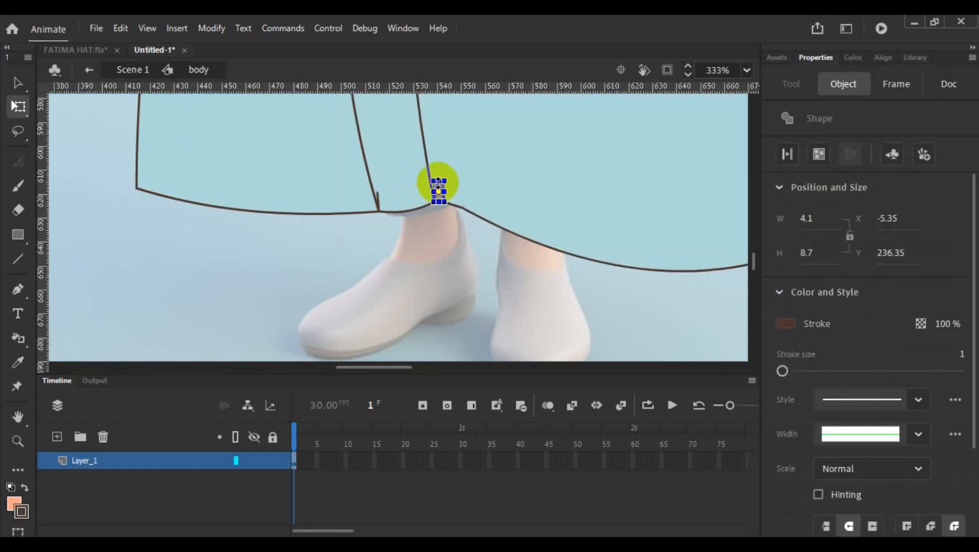
pyautogui.click(438, 251)
pyautogui.click(436, 185)
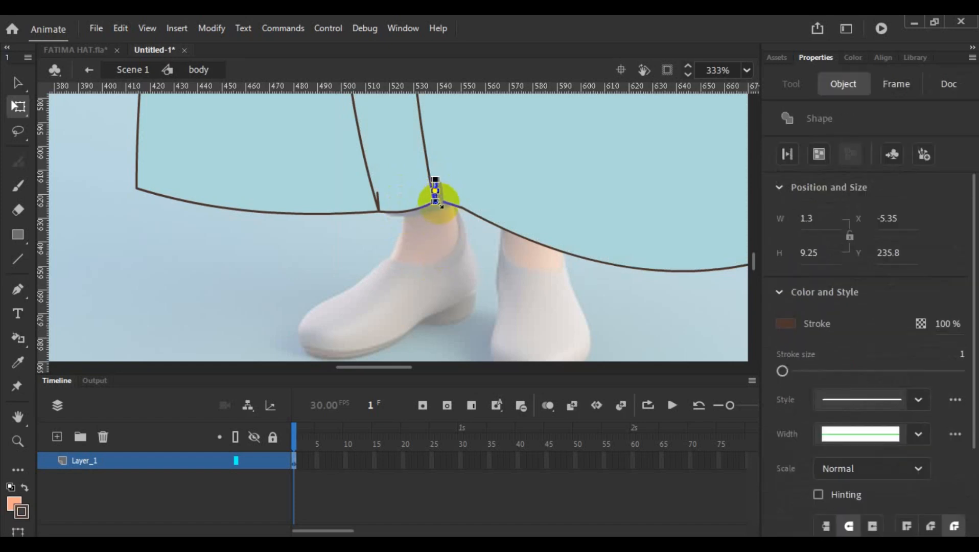
pyautogui.press('Delete')
pyautogui.click(377, 196)
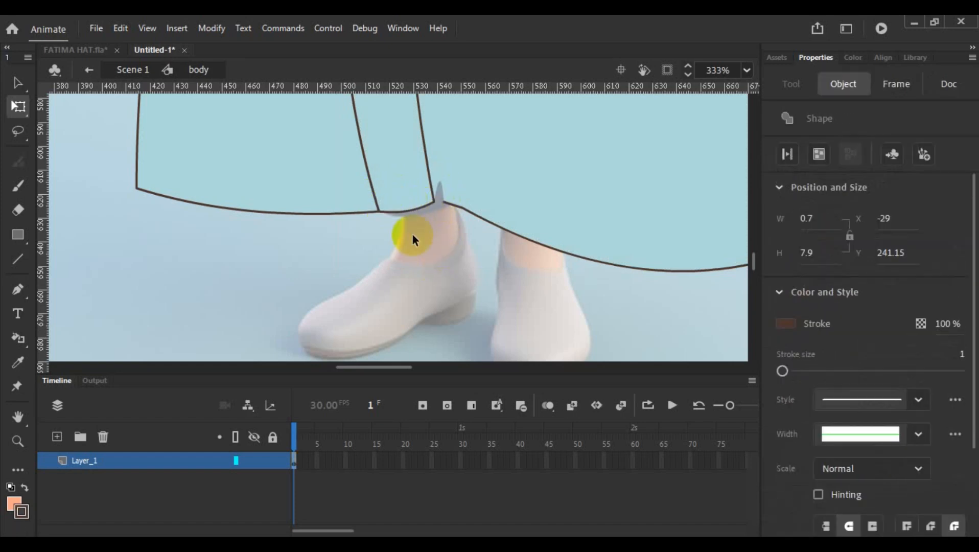
pyautogui.press('Delete')
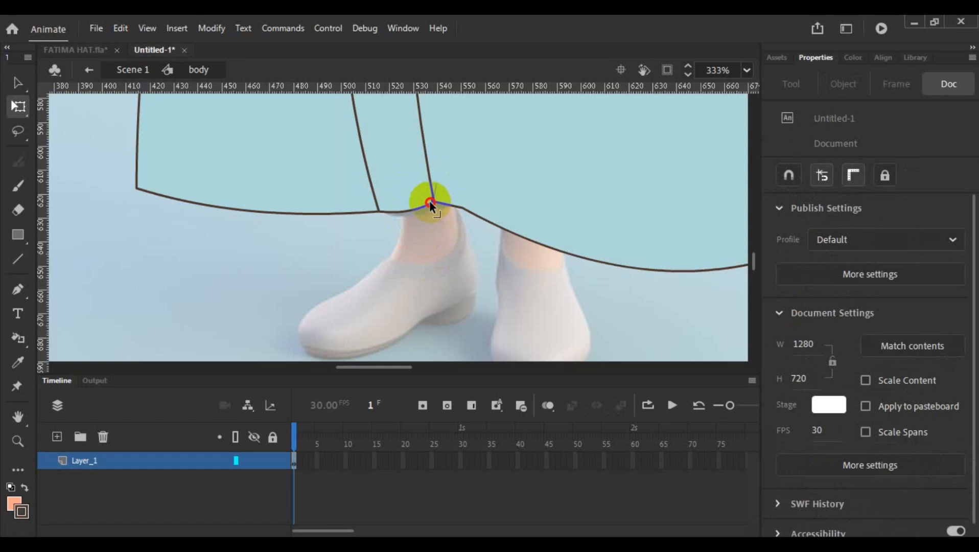
pyautogui.moveTo(427, 201); pyautogui.dragTo(432, 203)
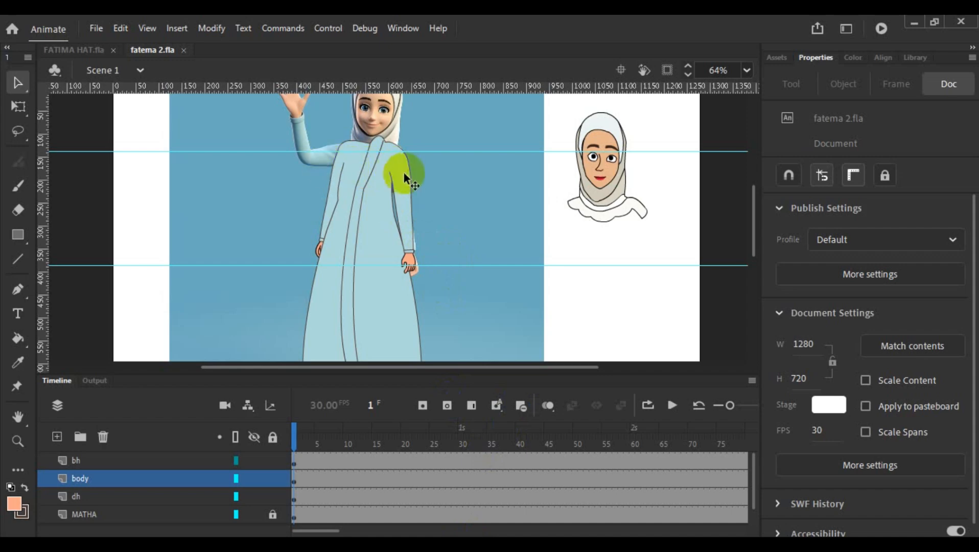
pyautogui.scroll(-3, 408, 223)
pyautogui.scroll(3, 408, 225)
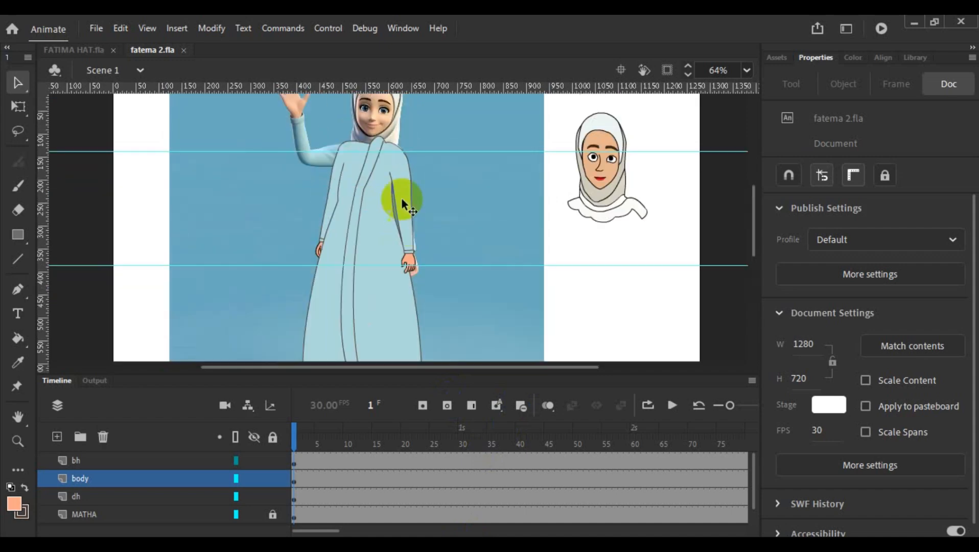
pyautogui.doubleClick(377, 175)
pyautogui.doubleClick(470, 192)
pyautogui.click(405, 166)
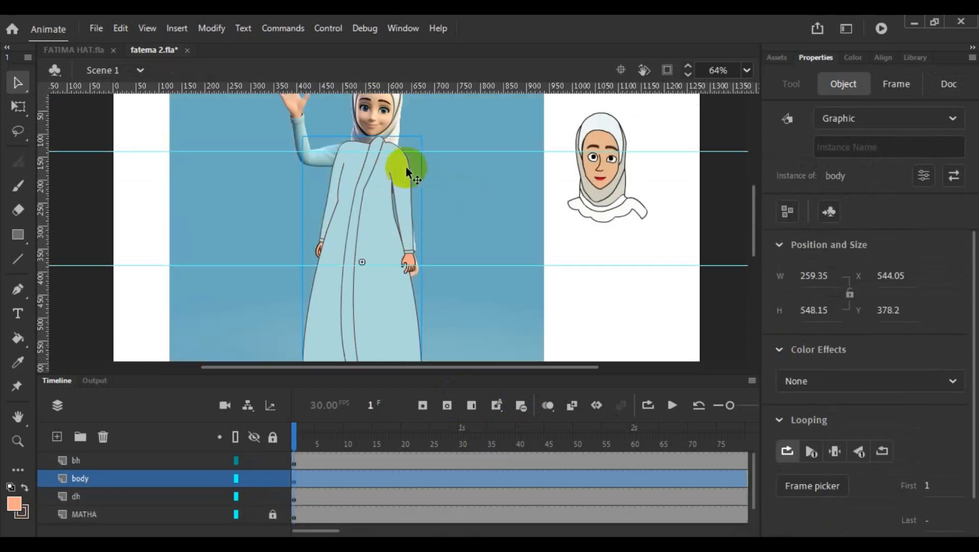
pyautogui.moveTo(390, 145); pyautogui.dragTo(375, 139)
# - Open the body symbol, lower the raised peak of the collar and straighten the shoulder line beside it
pyautogui.scroll(5, 418, 207)
pyautogui.scroll(3, 307, 217)
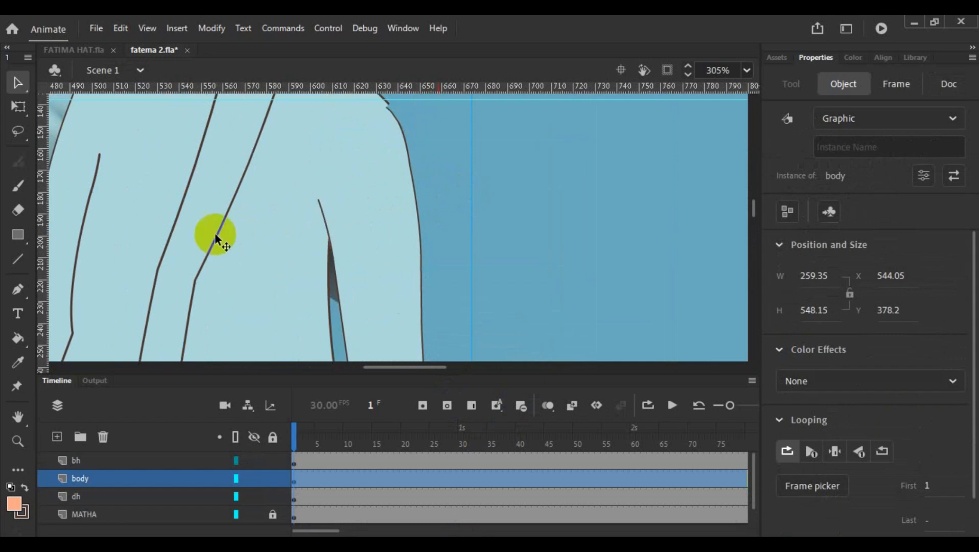
pyautogui.scroll(3, 216, 231)
pyautogui.doubleClick(245, 245)
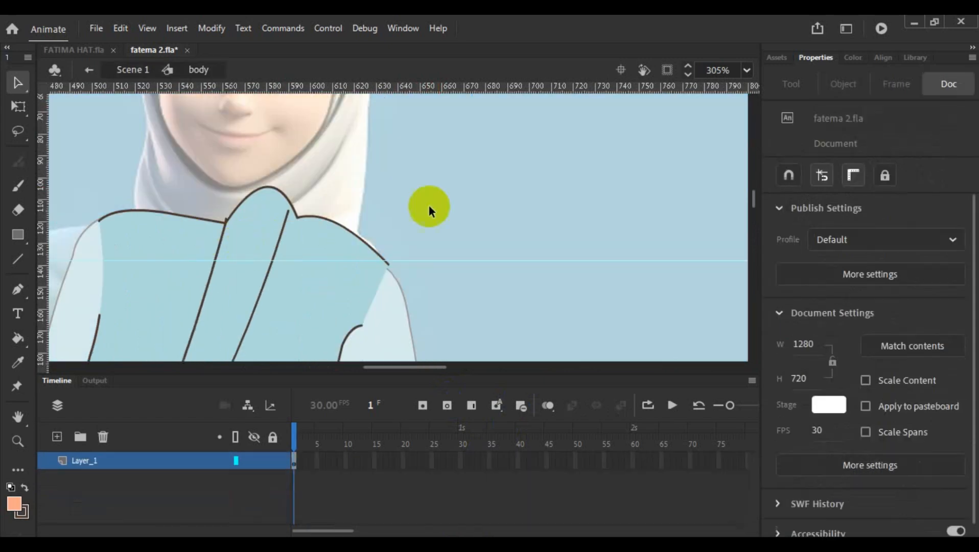
pyautogui.moveTo(279, 195); pyautogui.dragTo(256, 218)
pyautogui.moveTo(329, 220); pyautogui.dragTo(306, 220)
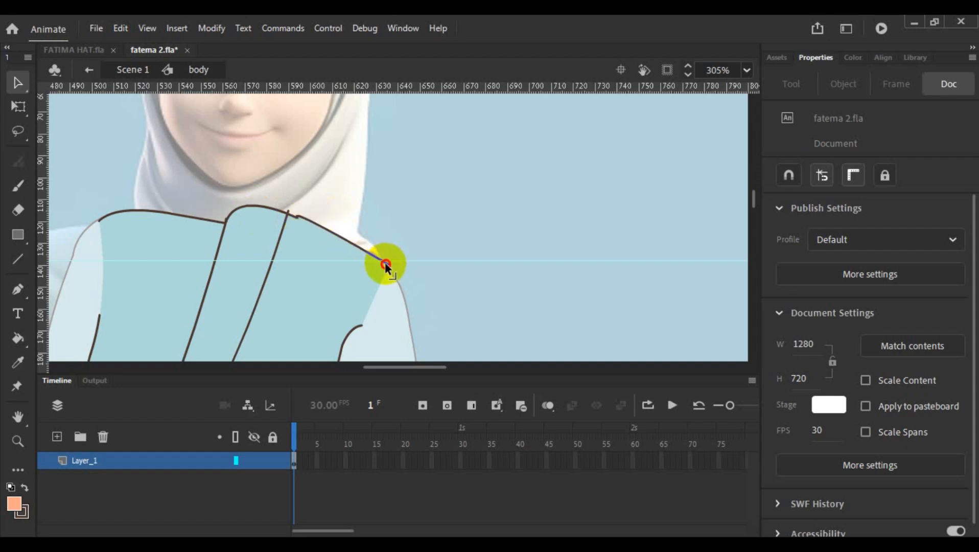
# - Pull the shoulder and armhole line ends inward, tidy the shoulder line's joint with the collar seam, and return to Scene 1
pyautogui.moveTo(387, 264); pyautogui.dragTo(368, 254)
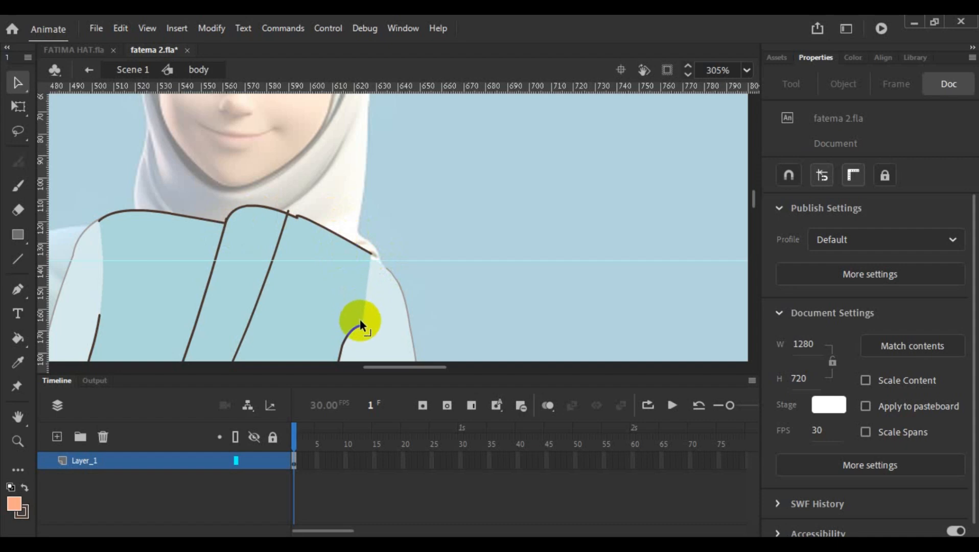
pyautogui.moveTo(359, 324); pyautogui.dragTo(351, 314)
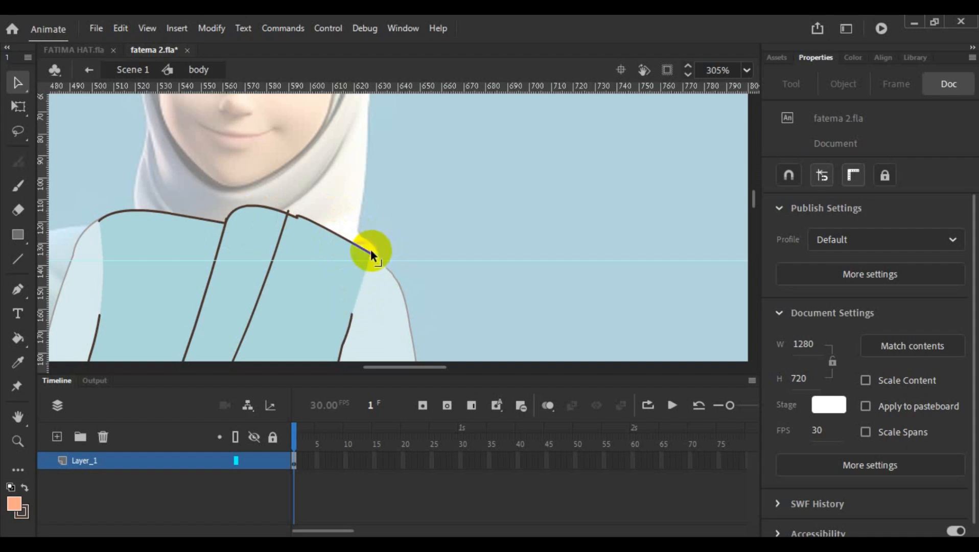
pyautogui.moveTo(371, 254); pyautogui.dragTo(375, 259)
pyautogui.moveTo(301, 218); pyautogui.dragTo(289, 213)
pyautogui.scroll(-5, 293, 209)
pyautogui.scroll(-2, 393, 211)
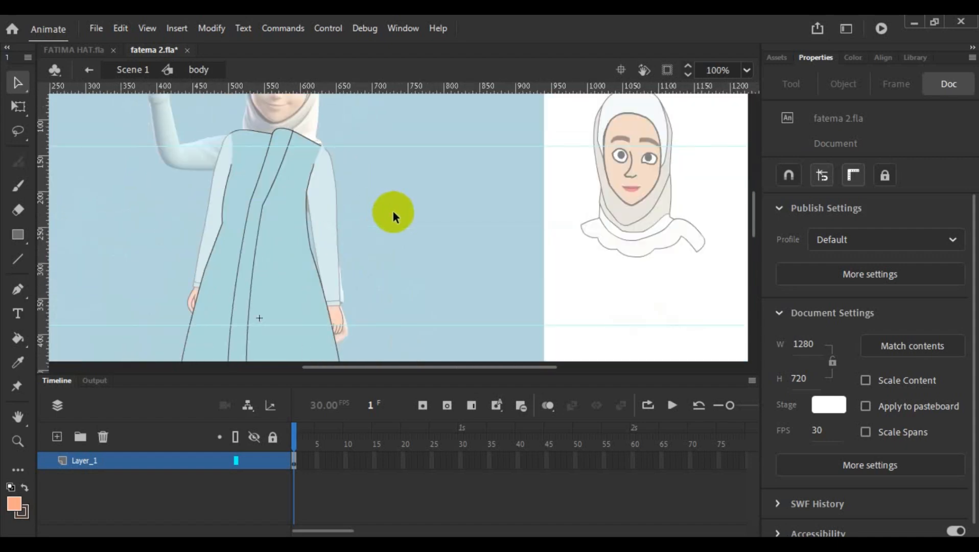
pyautogui.doubleClick(392, 211)
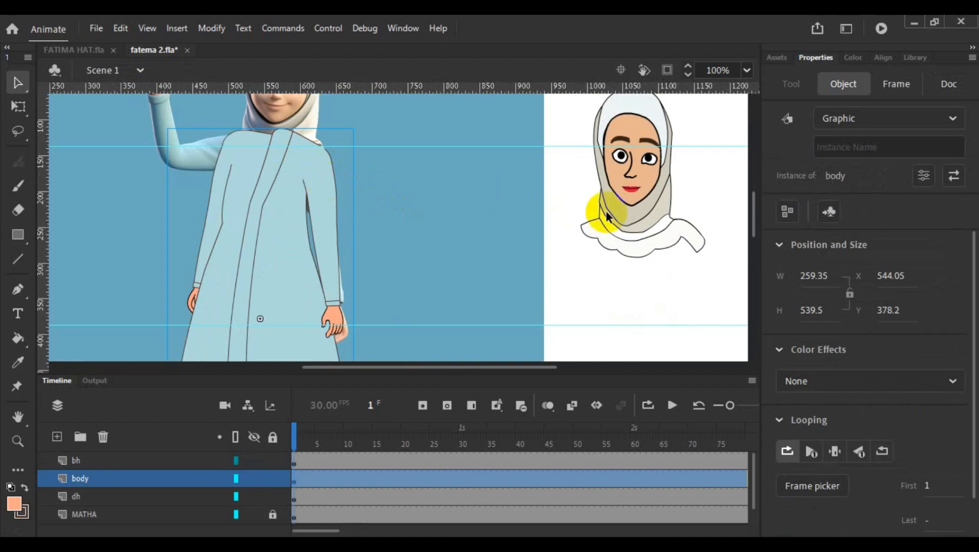
# - Unlock the MATHA layer and move the fatima head onto the body's neck at X -95.75 and Y -98.5
pyautogui.click(645, 226)
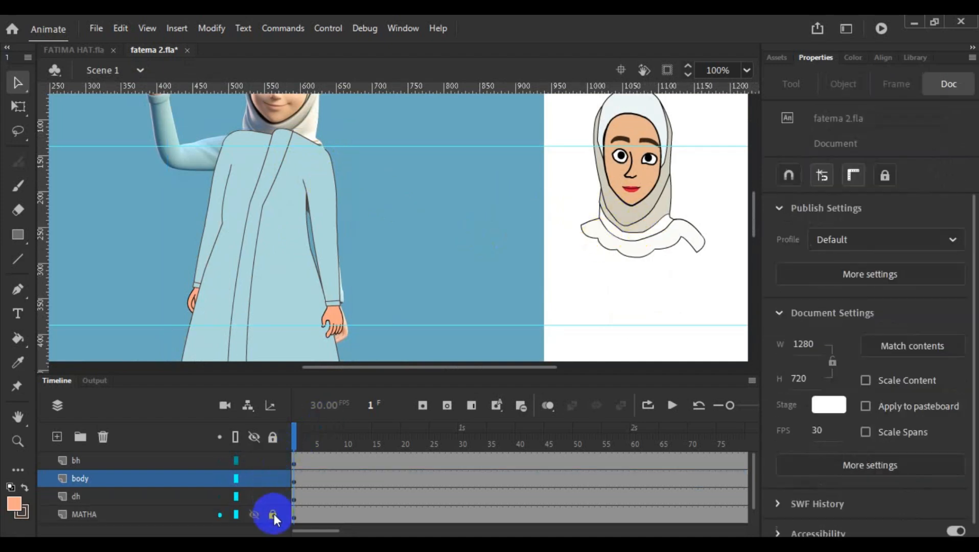
pyautogui.click(273, 513)
pyautogui.click(650, 204)
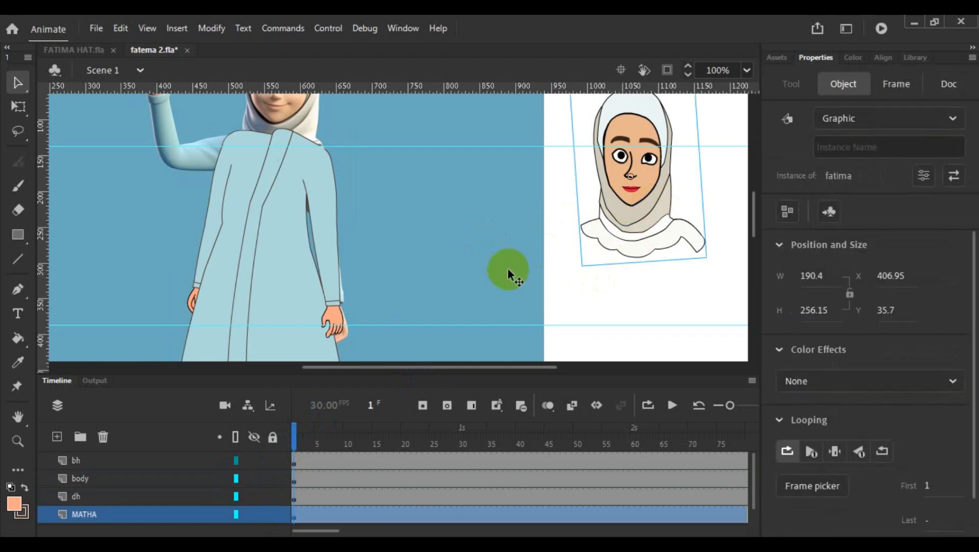
pyautogui.scroll(3, 507, 267)
pyautogui.moveTo(645, 297); pyautogui.dragTo(285, 200)
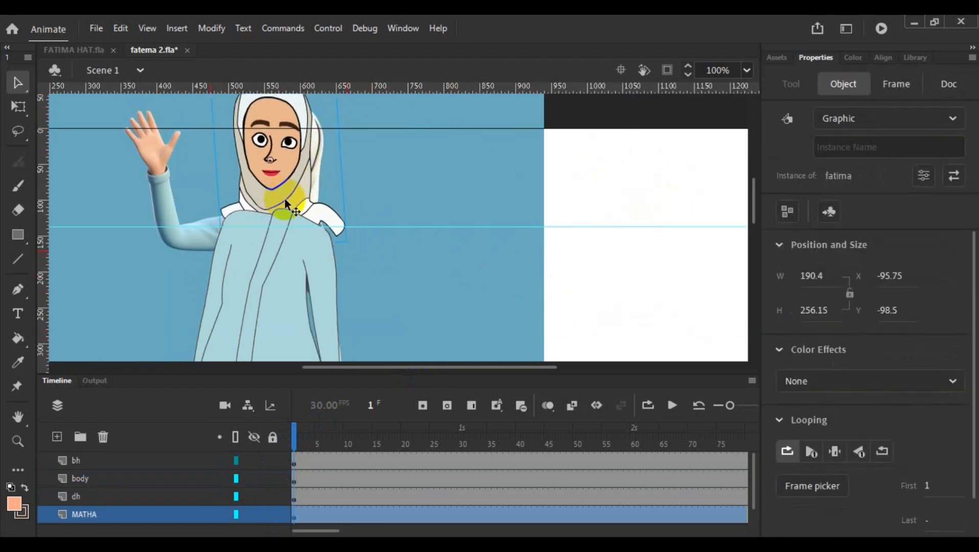
# - Duplicate the MATHA layer that holds the head and the reference image
pyautogui.click(50, 463)
pyautogui.moveTo(50, 462); pyautogui.dragTo(52, 426)
pyautogui.click(370, 299)
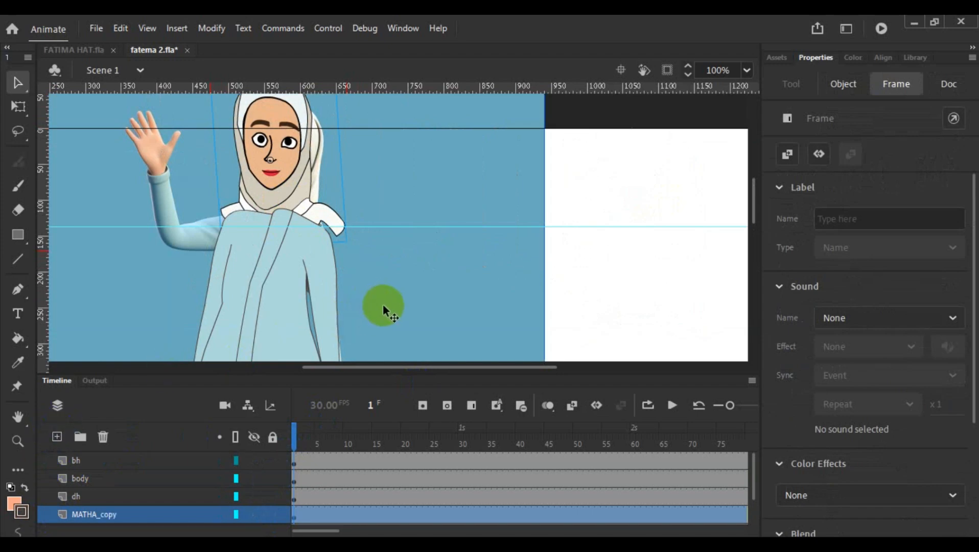
pyautogui.click(382, 303)
# - Check the head's fit on the body and identify the reference image and fatima head held on the MATHA_copy layer
pyautogui.scroll(-5, 384, 304)
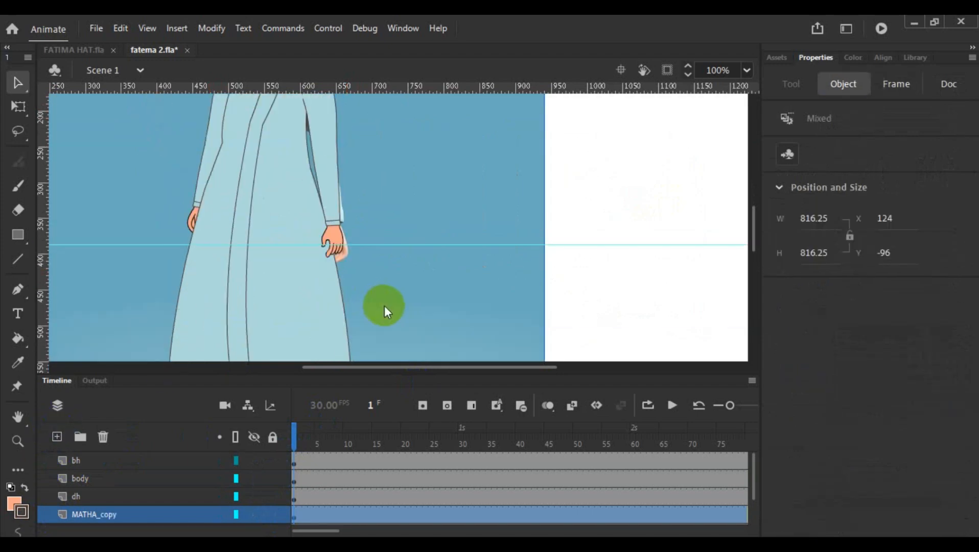
pyautogui.scroll(3, 384, 305)
pyautogui.scroll(2, 404, 273)
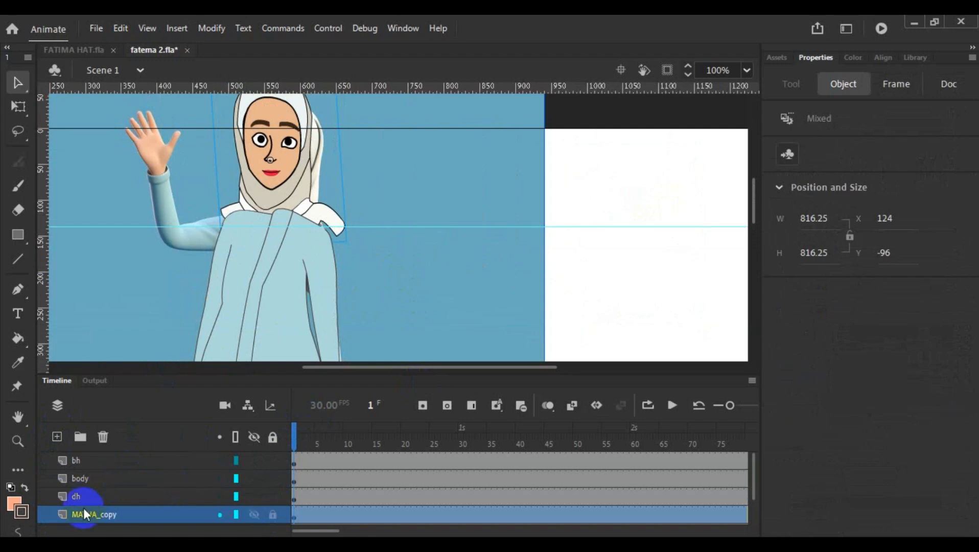
pyautogui.scroll(-2, 379, 293)
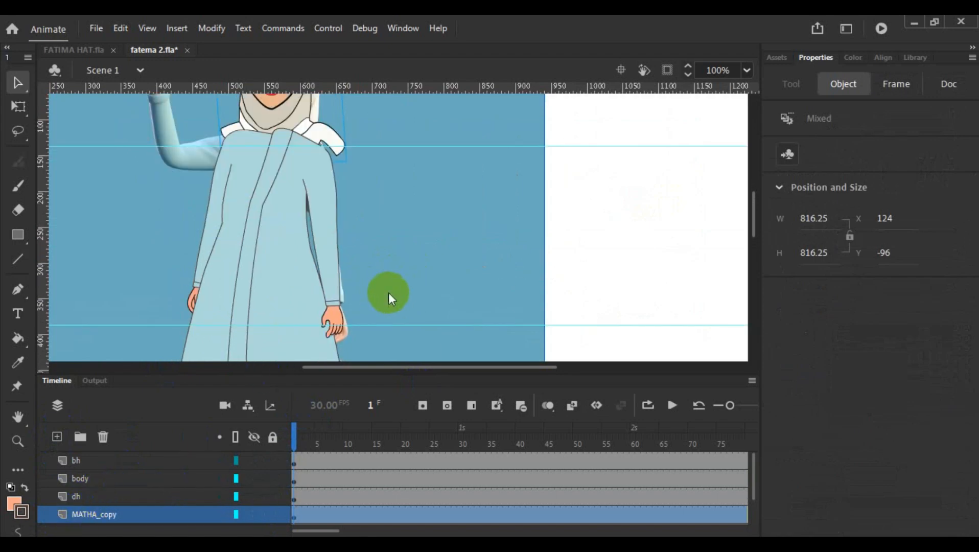
pyautogui.moveTo(537, 368); pyautogui.dragTo(513, 368)
pyautogui.scroll(-3, 466, 269)
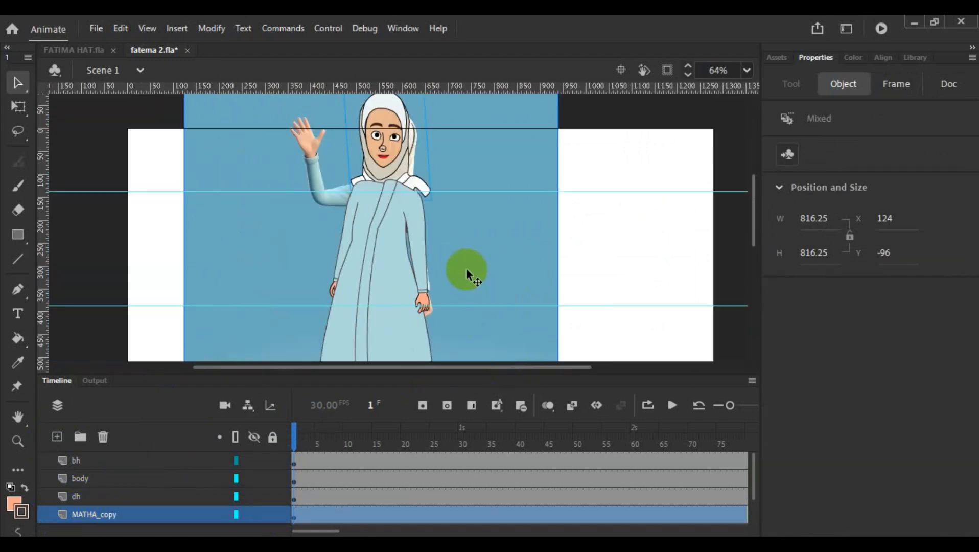
pyautogui.click(484, 251)
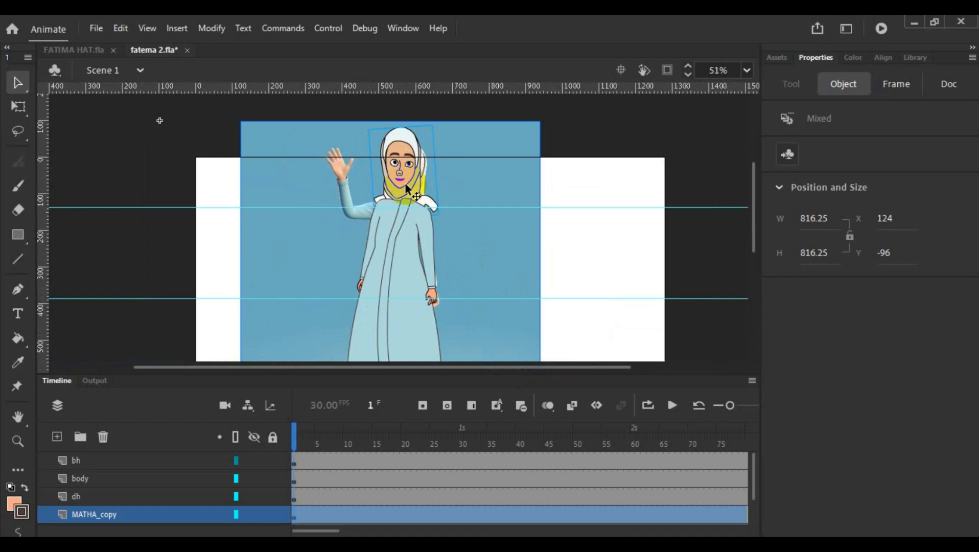
pyautogui.click(200, 237)
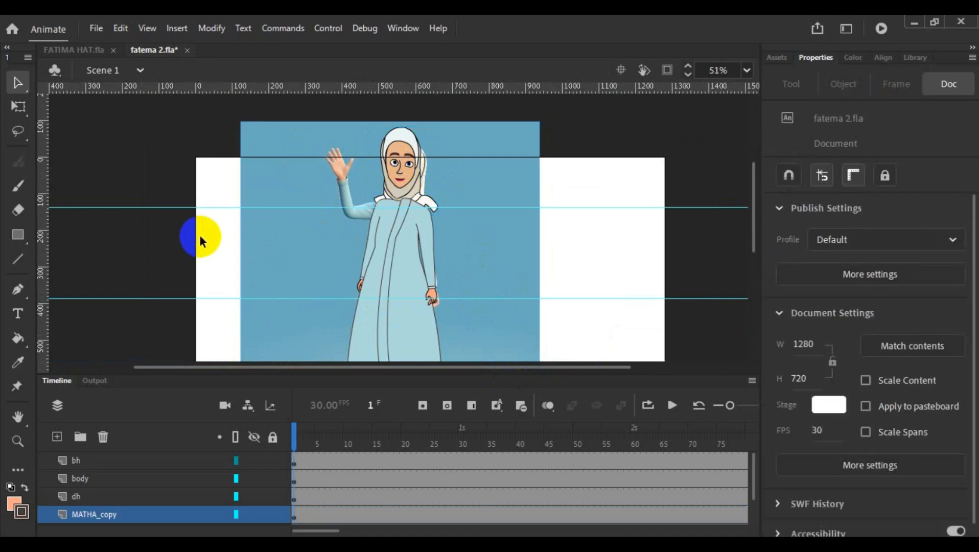
pyautogui.click(320, 235)
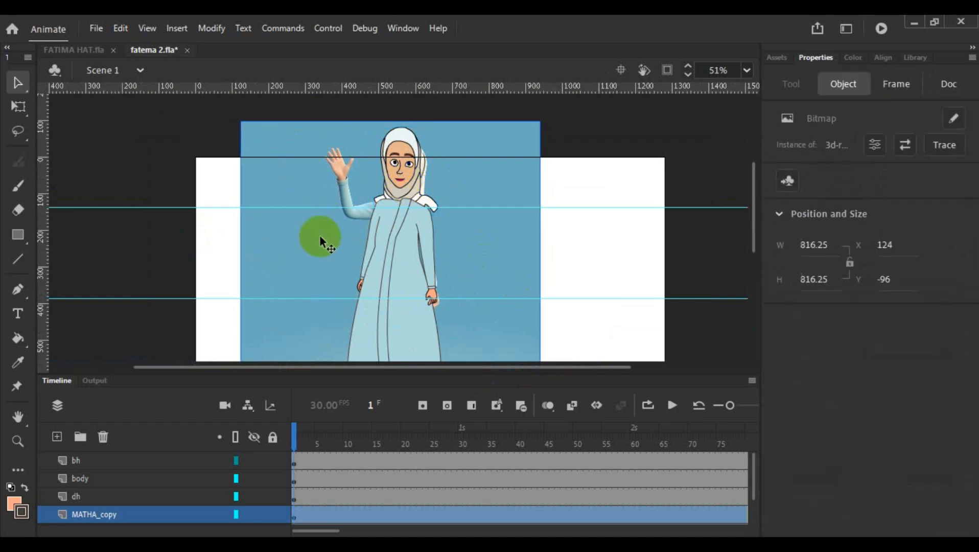
pyautogui.click(434, 215)
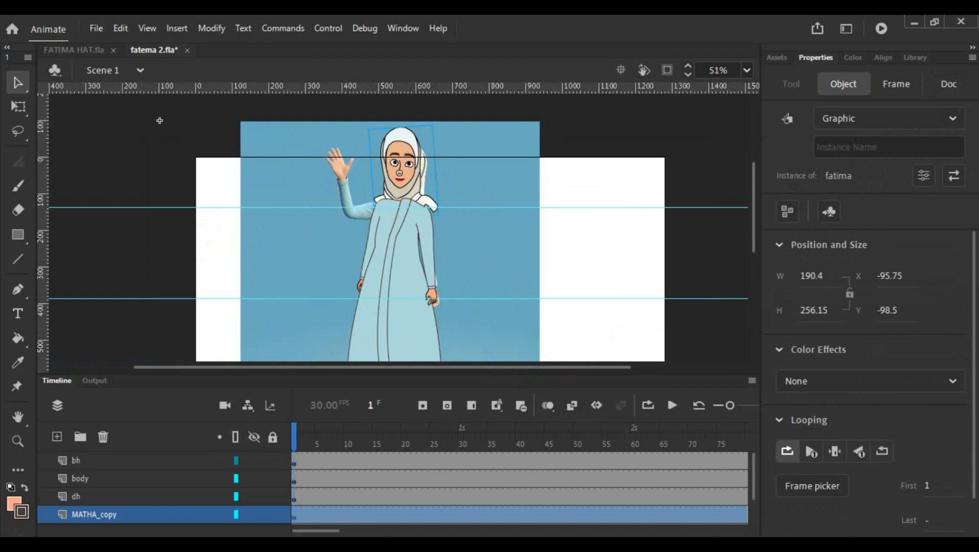
# - Enlarge the timeline to show all layers and delete the MATHA_copy layer
pyautogui.scroll(-1, 149, 516)
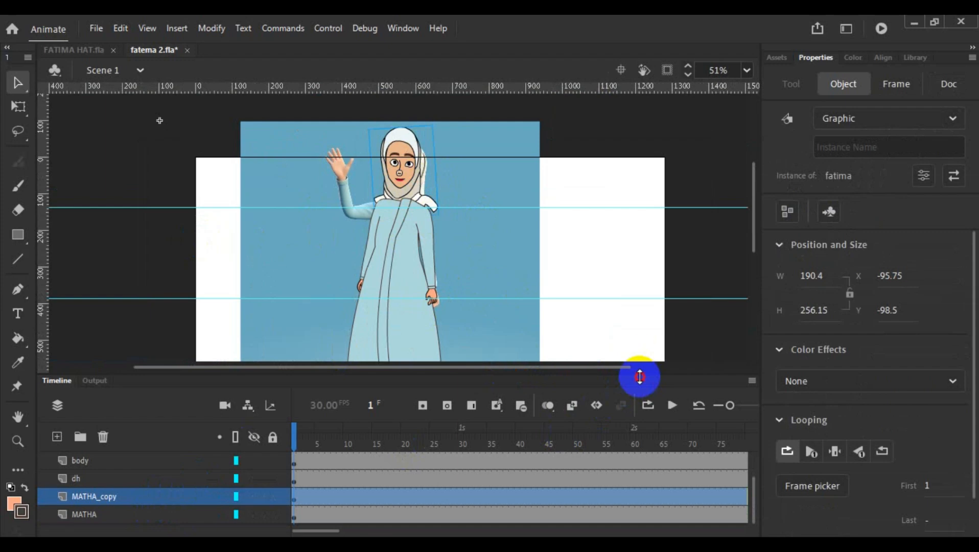
pyautogui.moveTo(640, 377); pyautogui.dragTo(639, 330)
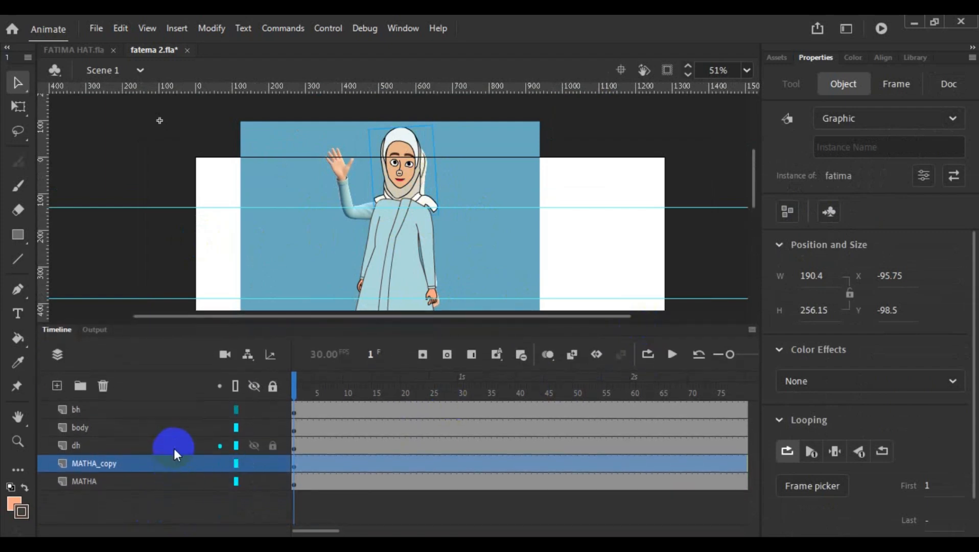
pyautogui.click(105, 466)
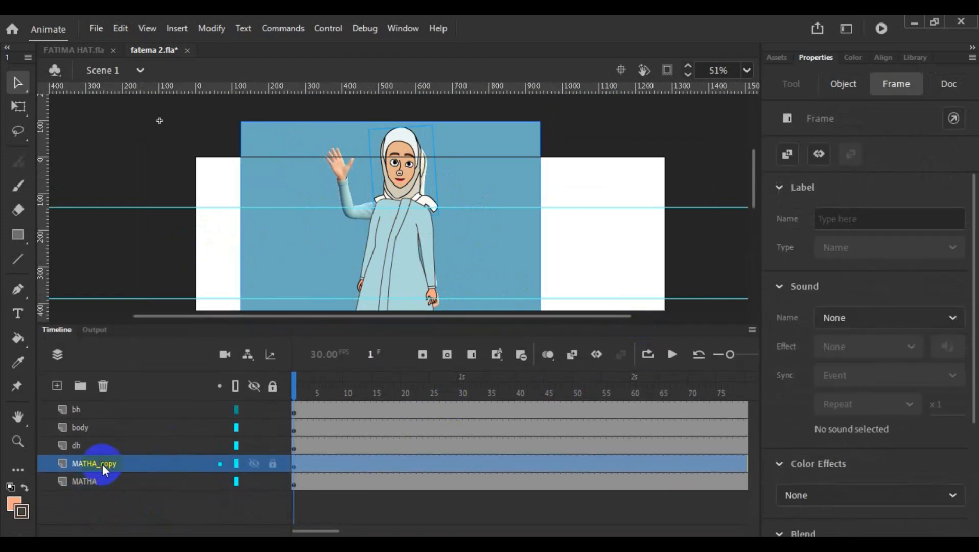
pyautogui.click(103, 386)
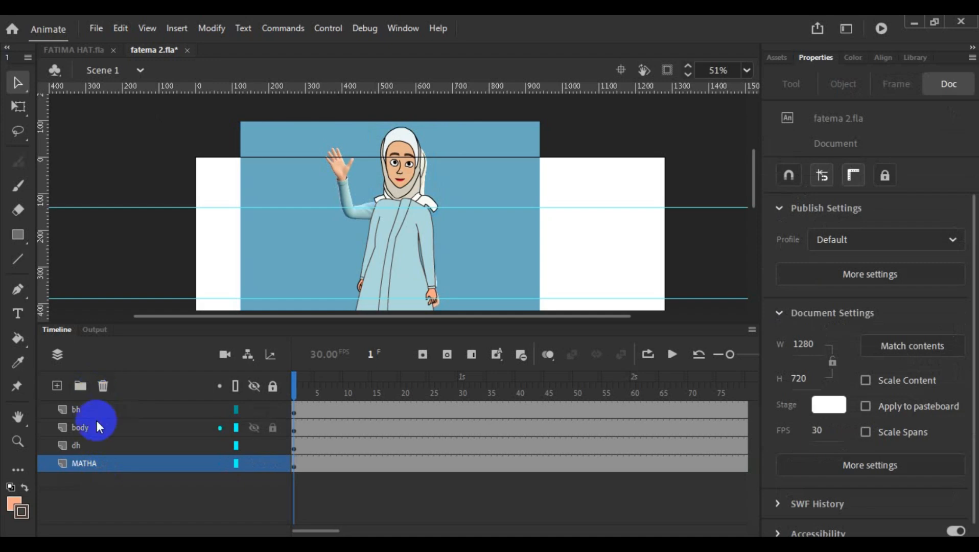
# - Separate the MATHA layer's contents into a matha head layer on top and a hidden, locked reference layer m underneath
pyautogui.click(86, 463)
pyautogui.click(289, 131)
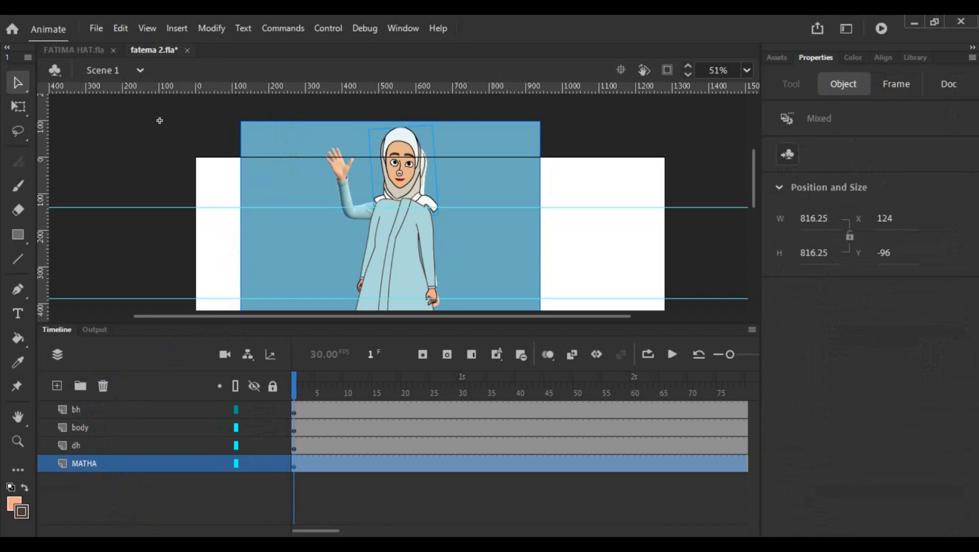
pyautogui.click(440, 263)
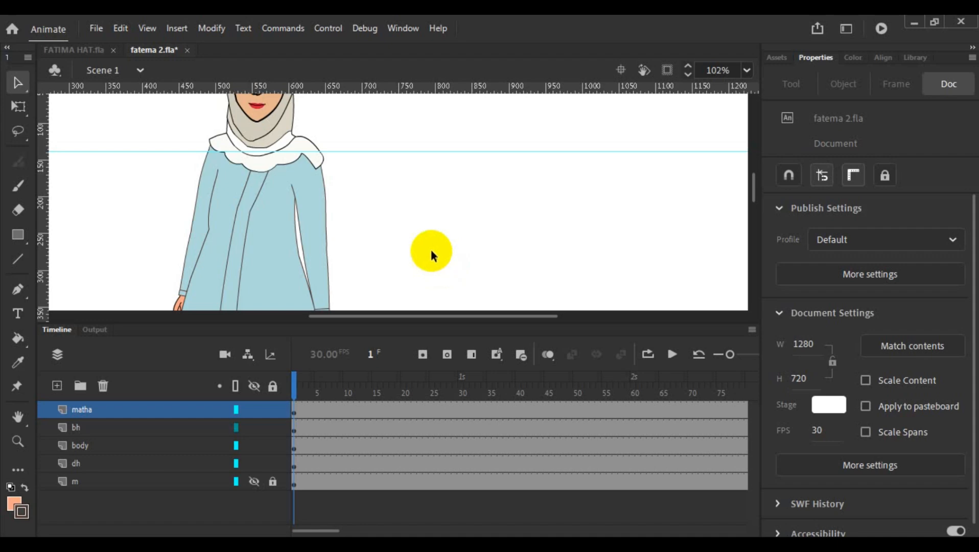
# - Show and unlock the m layer, and move the reference image to X 128 and Y -61 so the legs show below the dress
pyautogui.scroll(-3, 430, 248)
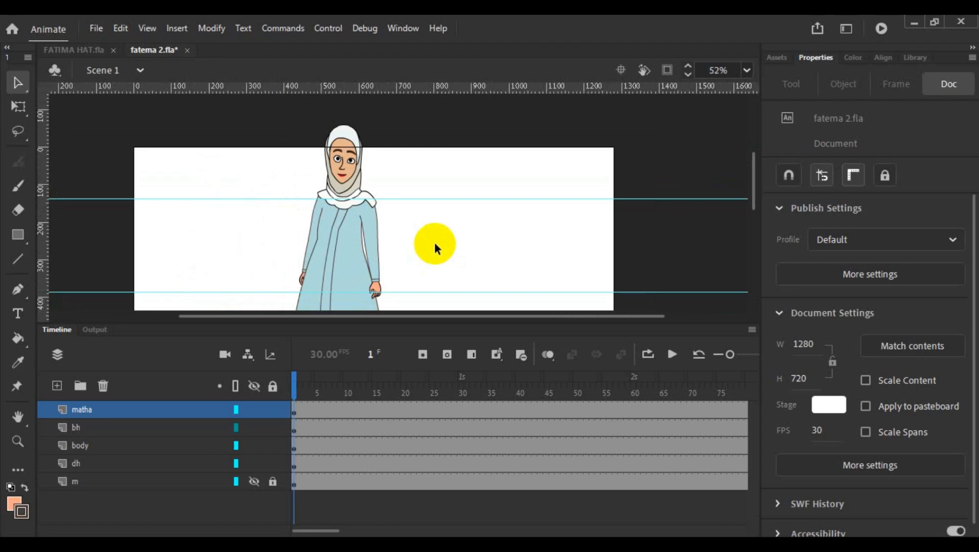
pyautogui.scroll(-2, 455, 219)
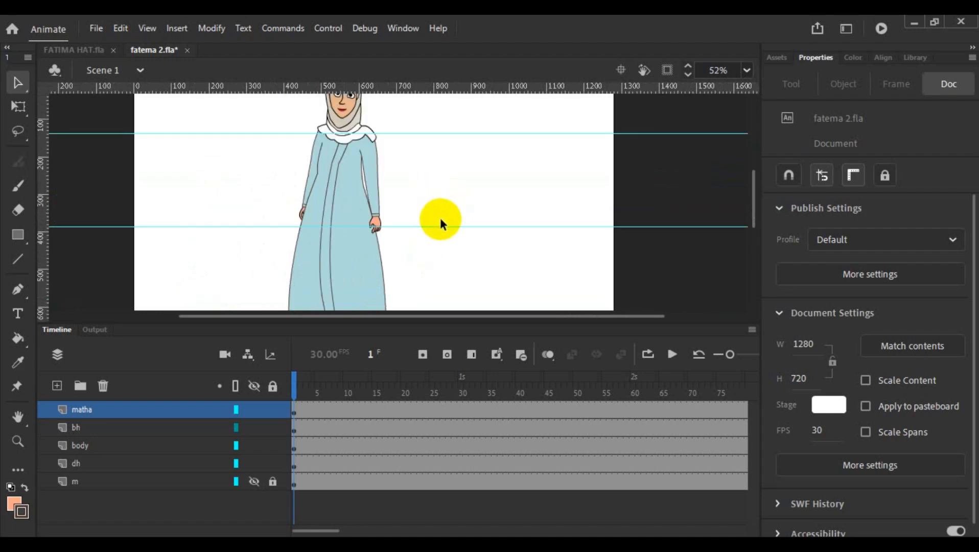
pyautogui.scroll(-4, 441, 218)
pyautogui.scroll(2, 442, 221)
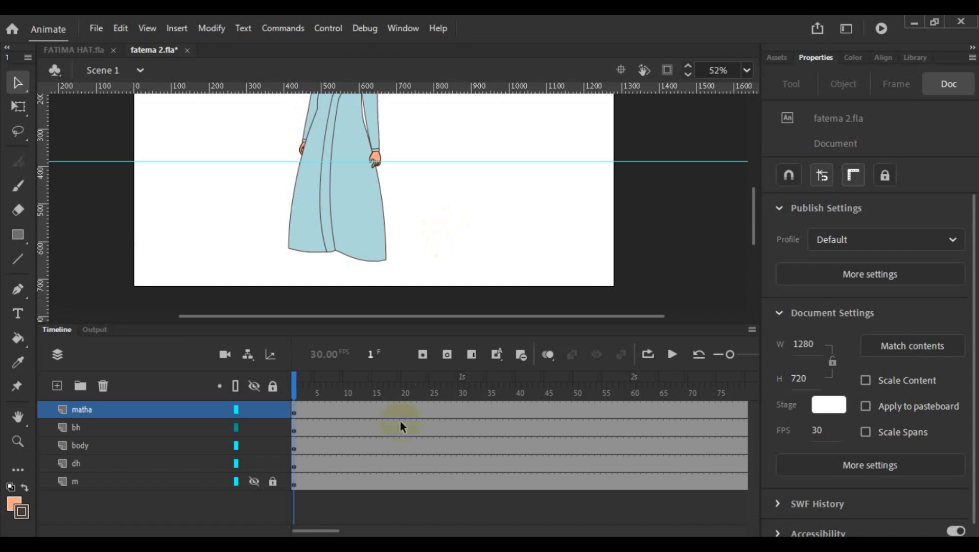
pyautogui.click(254, 483)
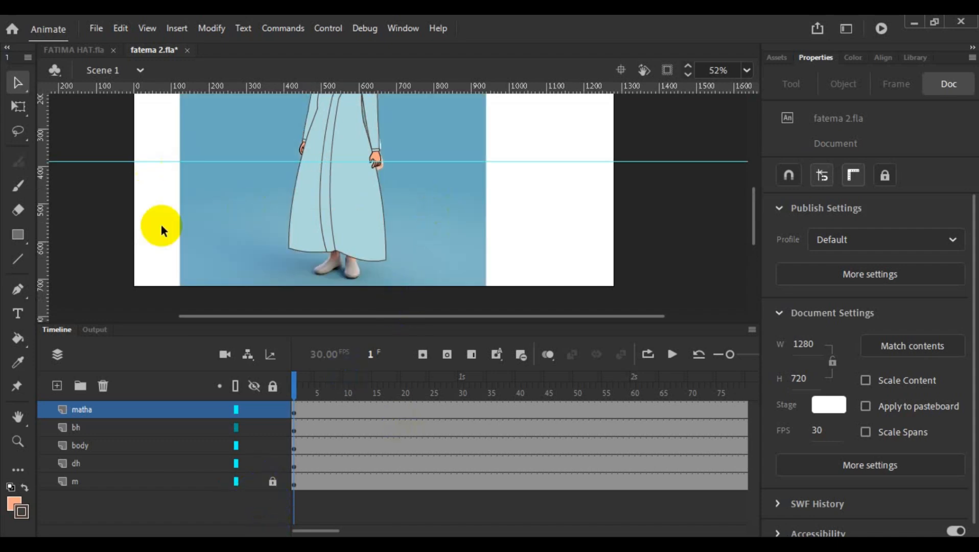
pyautogui.click(273, 481)
pyautogui.moveTo(457, 204); pyautogui.dragTo(460, 218)
pyautogui.scroll(-5, 469, 200)
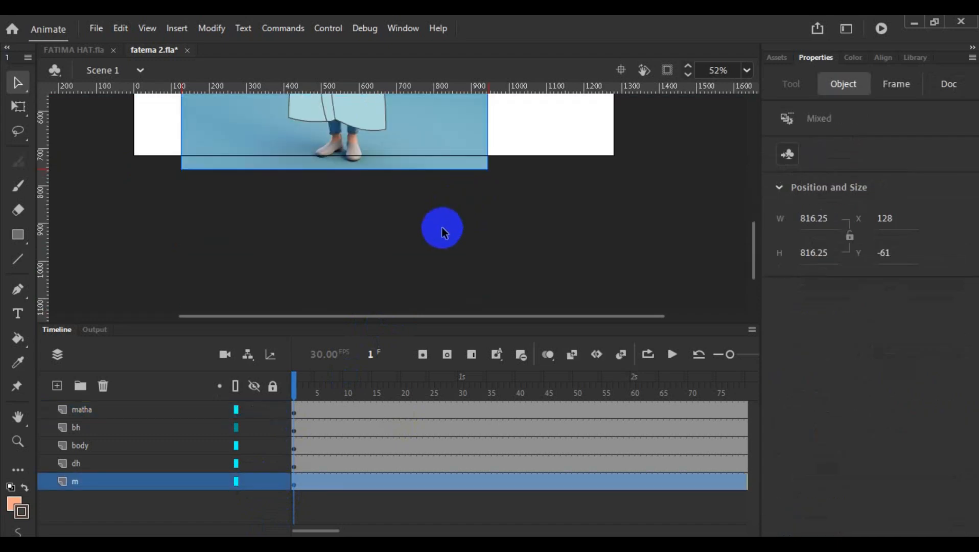
pyautogui.scroll(5, 442, 230)
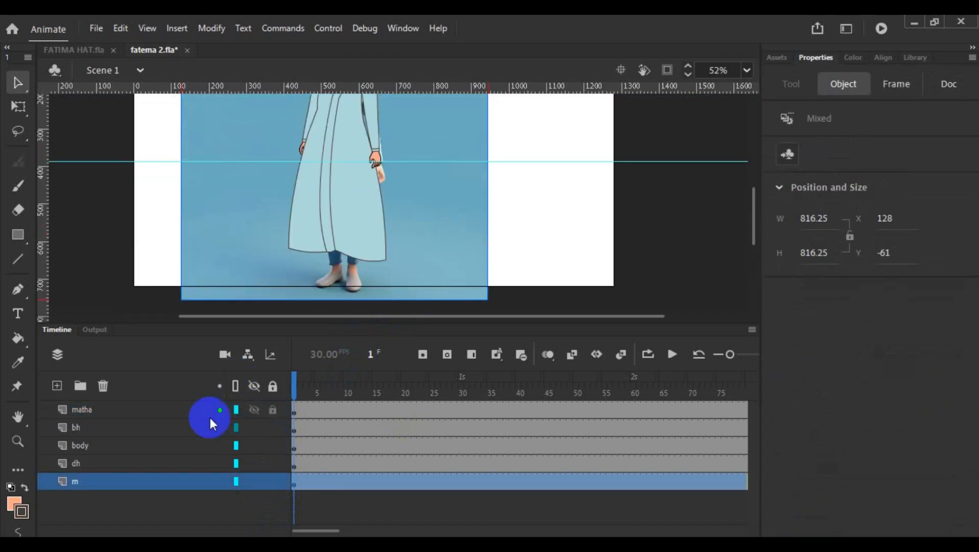
# - Lock the matha, bh, body and dh layers
pyautogui.click(270, 412)
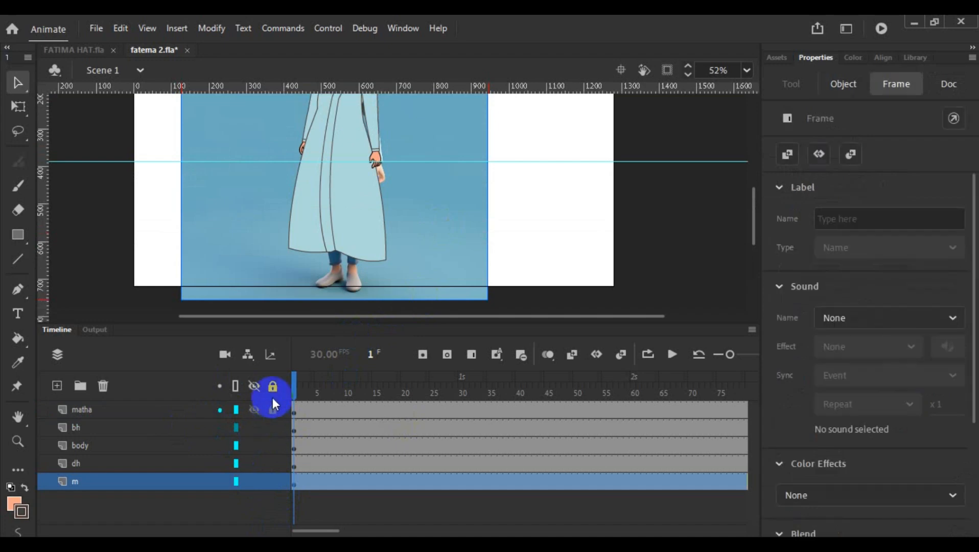
pyautogui.moveTo(272, 404); pyautogui.dragTo(273, 465)
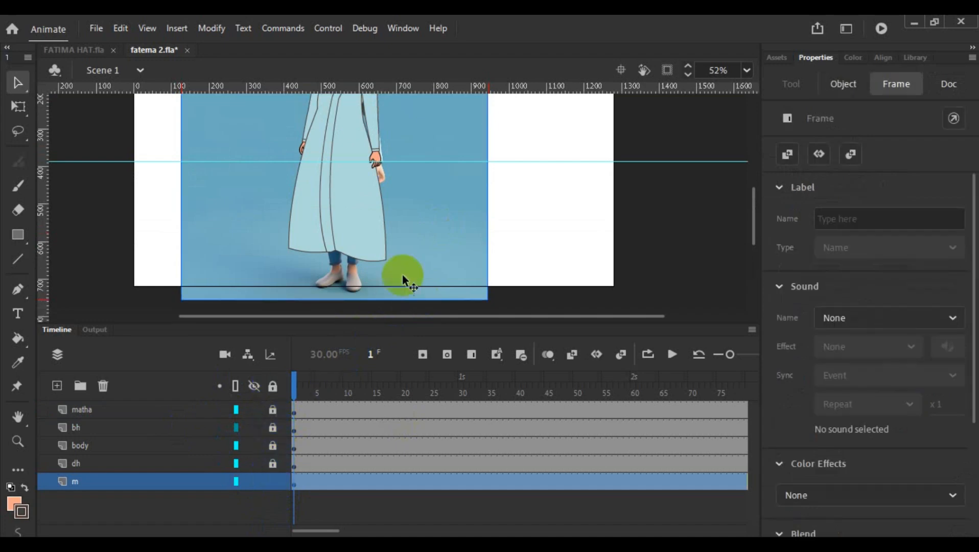
pyautogui.click(117, 408)
pyautogui.scroll(5, 383, 208)
pyautogui.scroll(3, 383, 208)
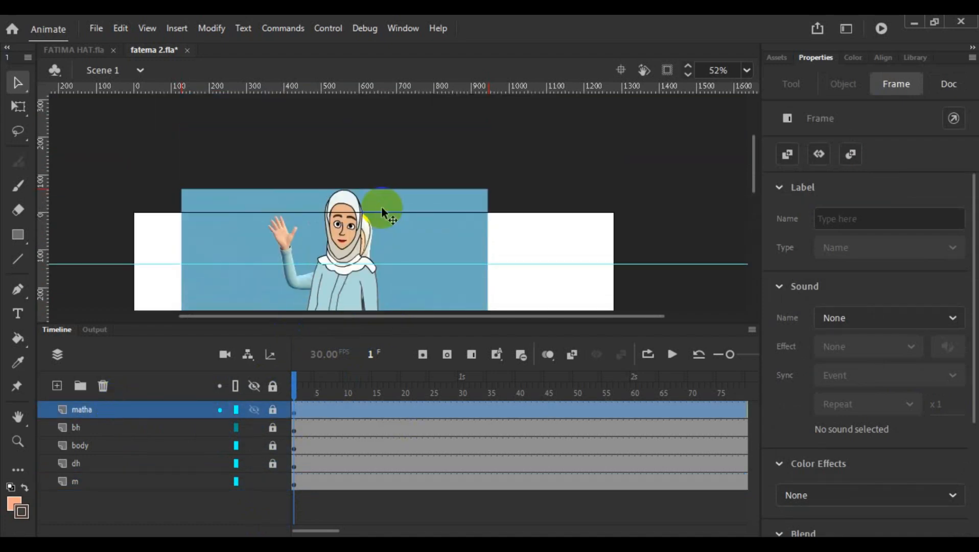
pyautogui.scroll(-3, 381, 206)
# - Add a new empty layer above the matha layer
pyautogui.click(121, 427)
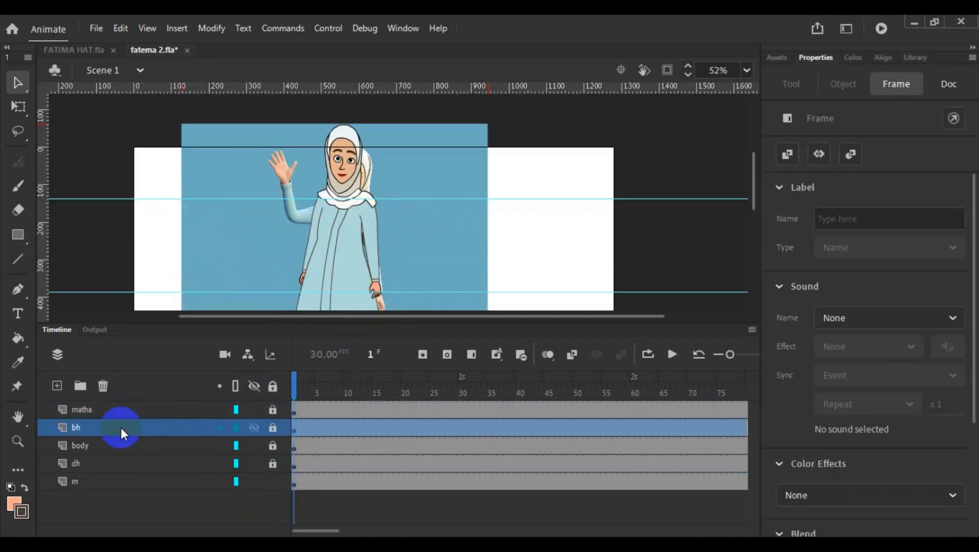
pyautogui.click(109, 464)
pyautogui.click(109, 447)
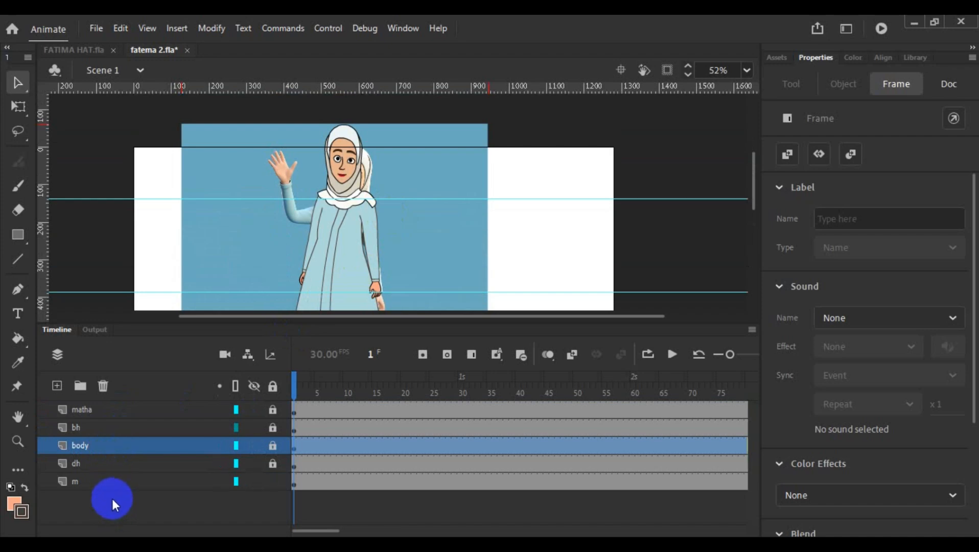
pyautogui.click(80, 409)
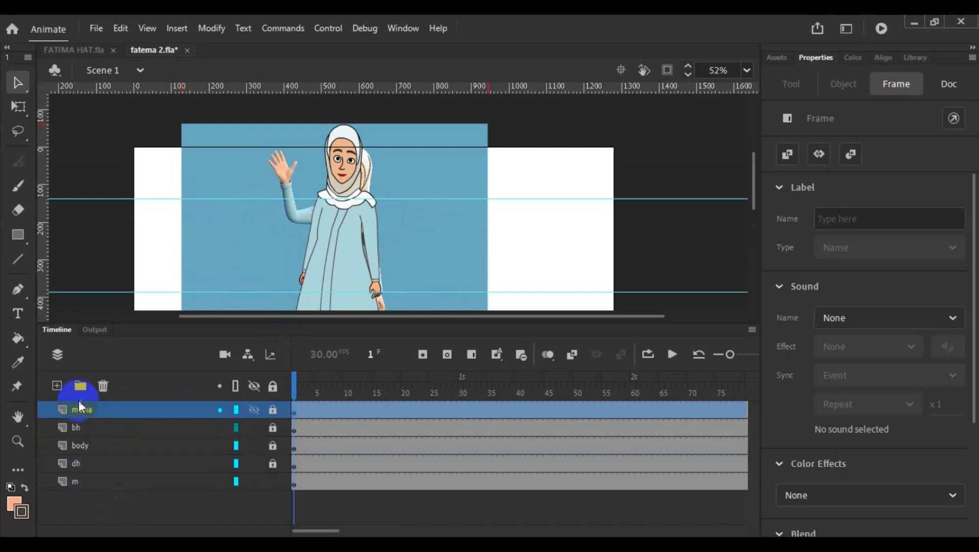
pyautogui.click(57, 385)
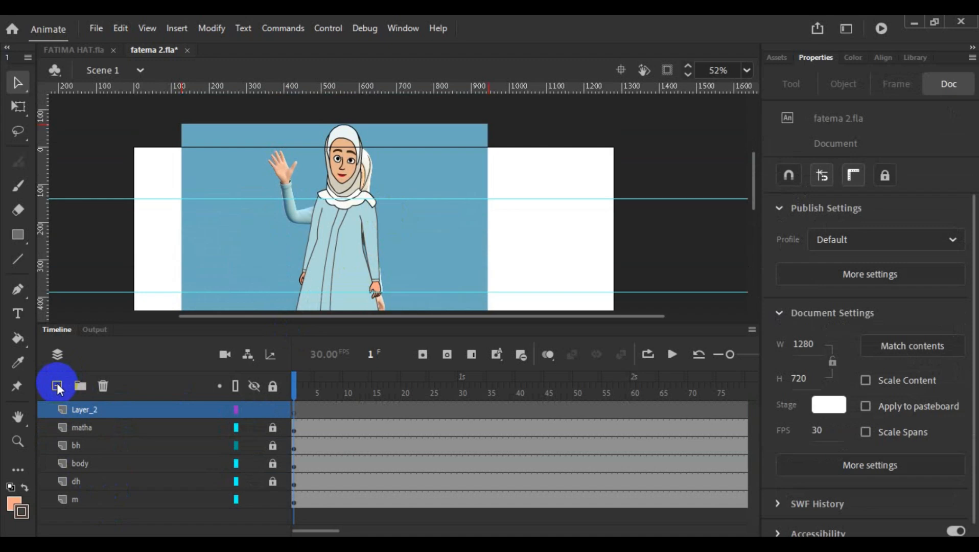
pyautogui.click(134, 415)
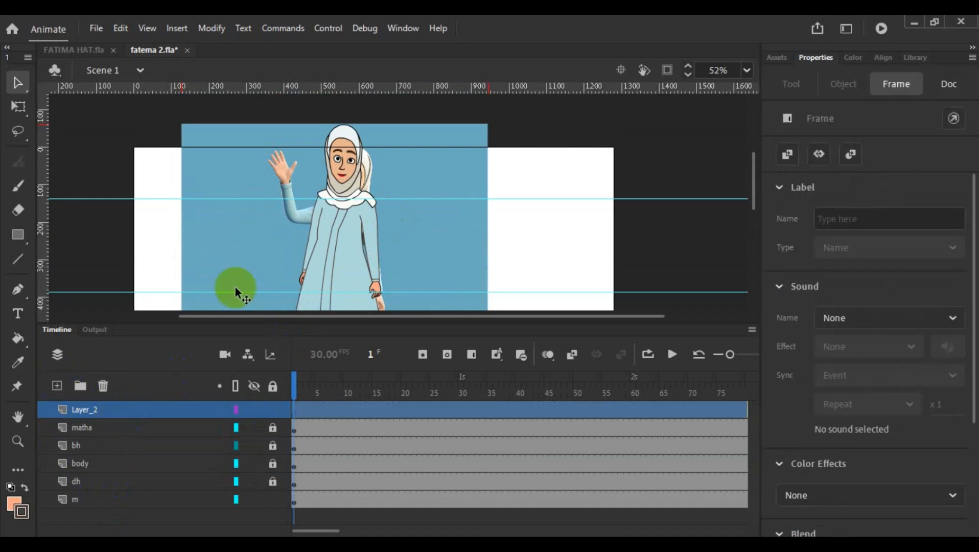
# - Move the reference image on layer m up to Y -78.1 so the shoes stand within the stage, and lock that layer
pyautogui.scroll(-3, 451, 210)
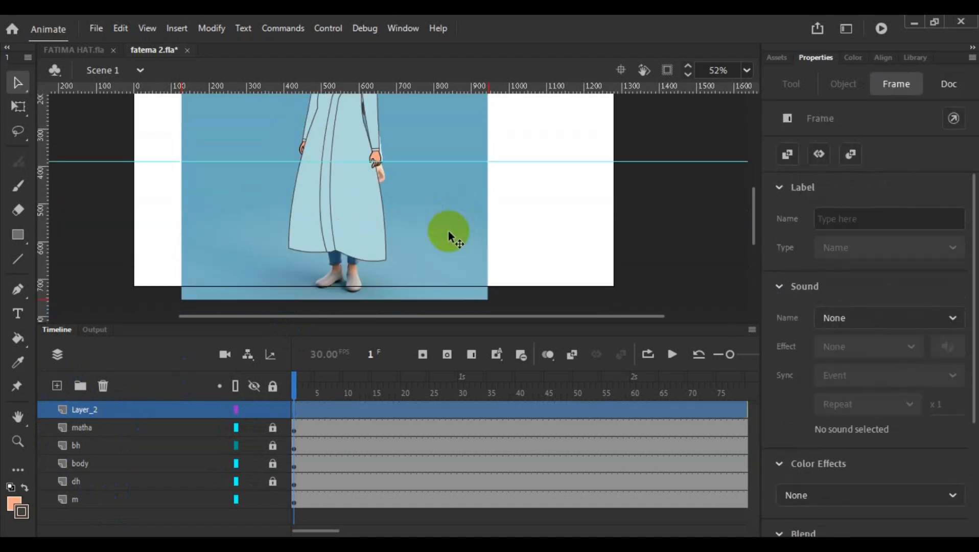
pyautogui.scroll(2, 448, 230)
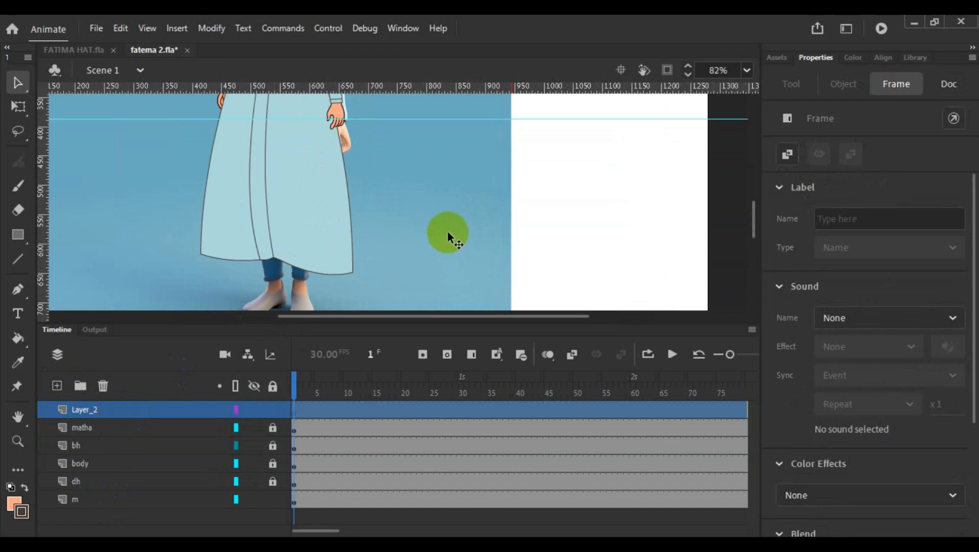
pyautogui.scroll(-2, 448, 230)
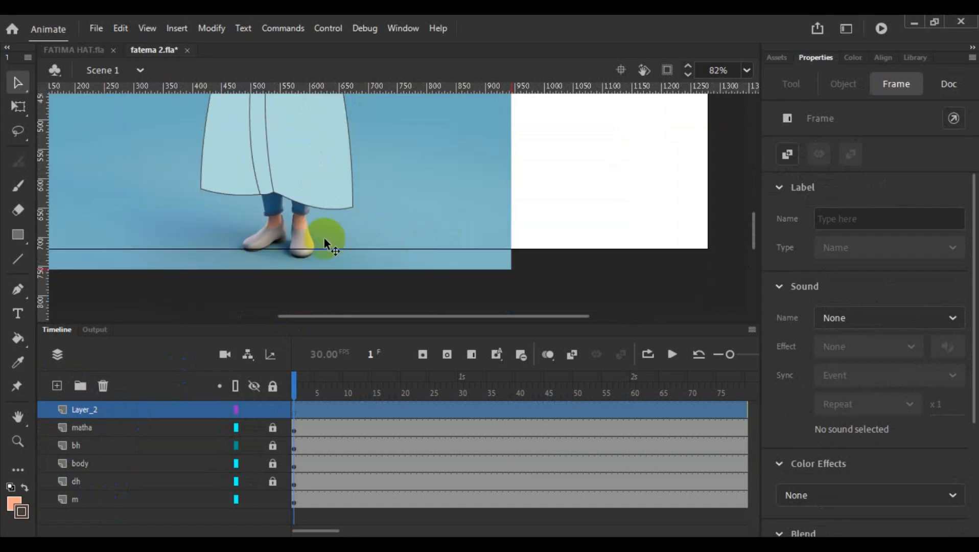
pyautogui.click(94, 502)
pyautogui.click(479, 209)
pyautogui.moveTo(480, 209); pyautogui.dragTo(479, 201)
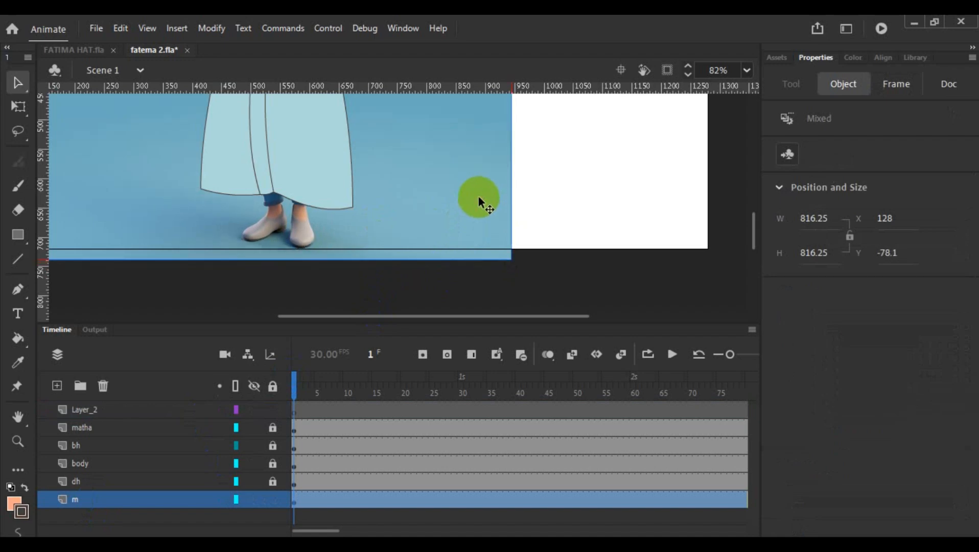
pyautogui.click(107, 505)
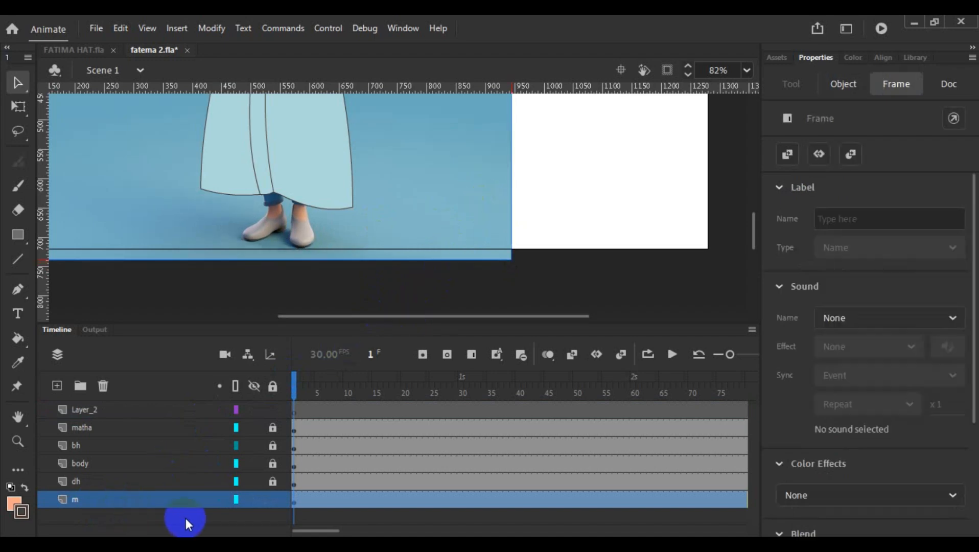
pyautogui.click(272, 500)
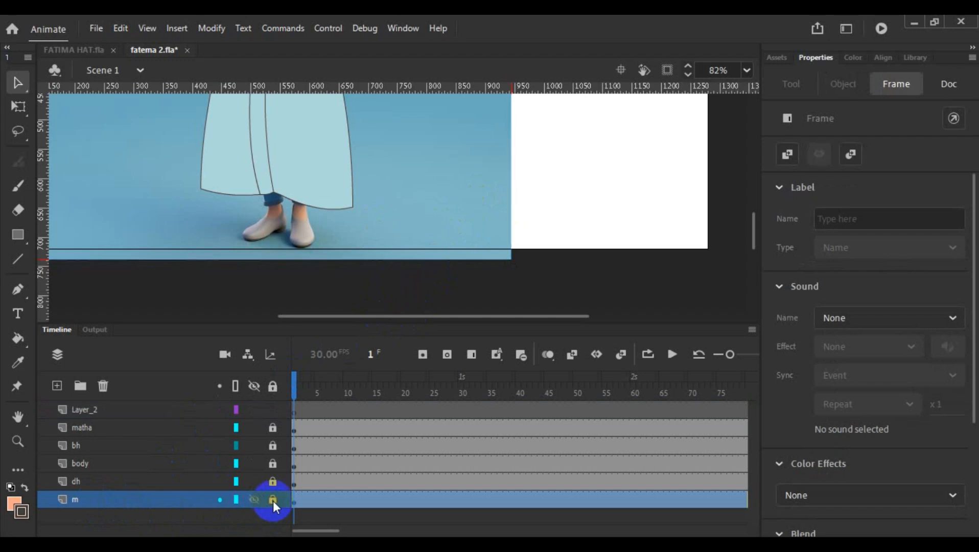
# - Trace the ankle, shoe, sole line and heel of the sideways-turned foot with straight Line tool segments on the new top layer
pyautogui.click(132, 404)
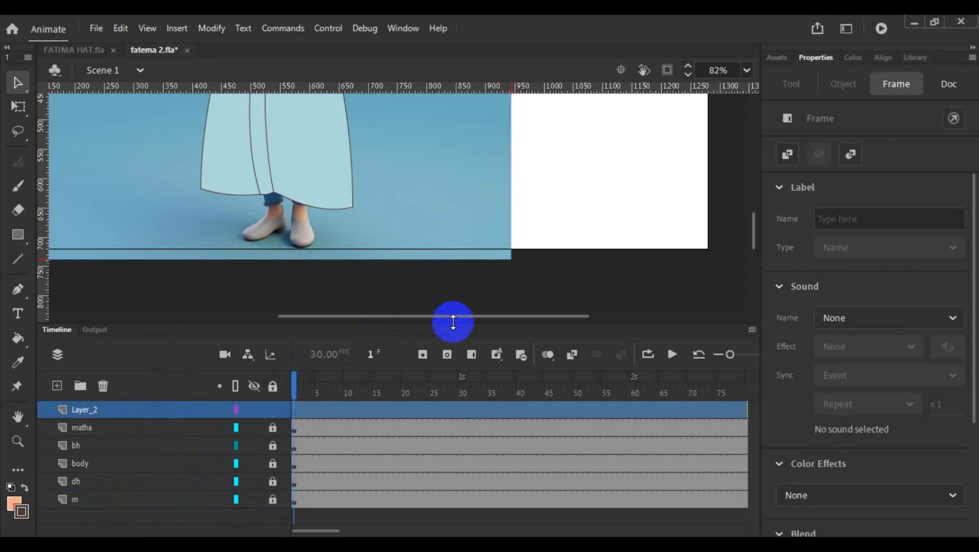
pyautogui.moveTo(451, 326); pyautogui.dragTo(428, 389)
pyautogui.scroll(5, 416, 279)
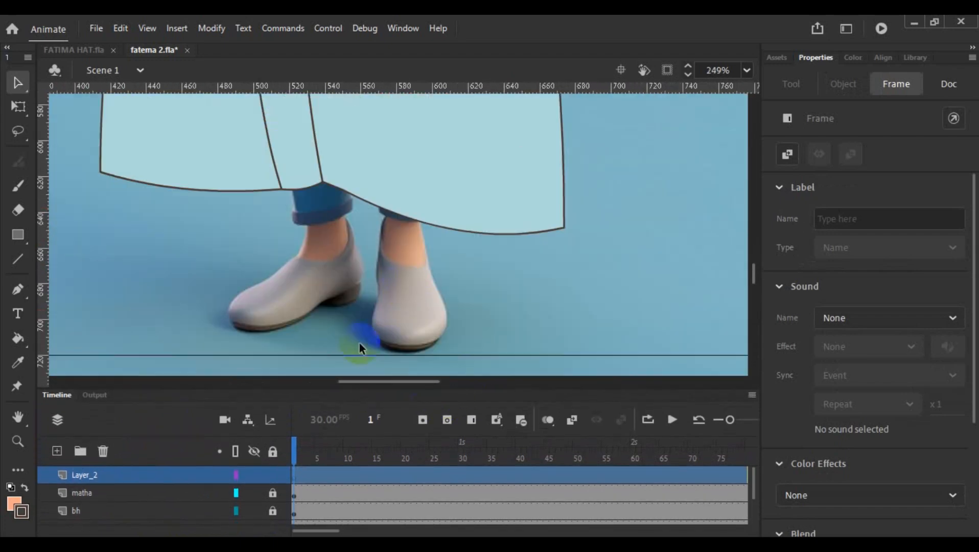
pyautogui.scroll(3, 359, 343)
pyautogui.click(21, 262)
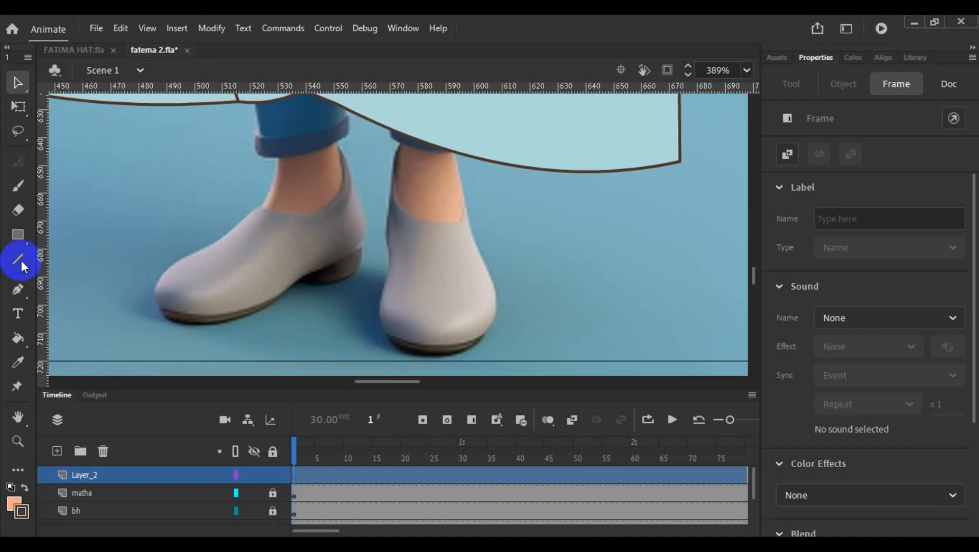
pyautogui.click(20, 260)
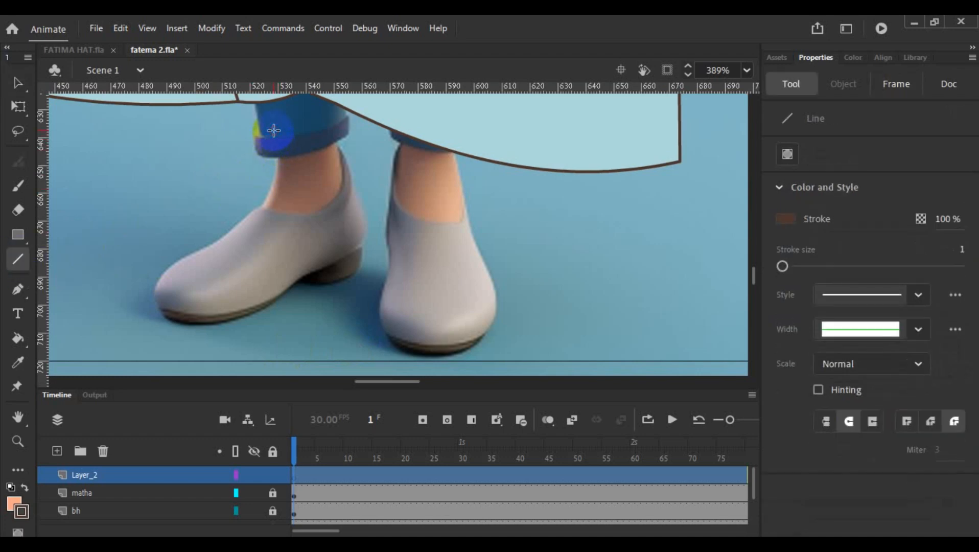
pyautogui.moveTo(274, 131)
pyautogui.mouseDown()
pyautogui.moveTo(278, 174)
pyautogui.moveTo(262, 206)
pyautogui.moveTo(219, 245)
pyautogui.moveTo(170, 256)
pyautogui.moveTo(156, 284)
pyautogui.moveTo(164, 324)
pyautogui.moveTo(263, 310)
pyautogui.moveTo(367, 244)
pyautogui.moveTo(345, 144)
pyautogui.moveTo(348, 152)
pyautogui.mouseUp()
pyautogui.moveTo(347, 152)
pyautogui.mouseDown()
pyautogui.moveTo(326, 105)
pyautogui.moveTo(271, 105)
pyautogui.moveTo(278, 153)
pyautogui.mouseUp()
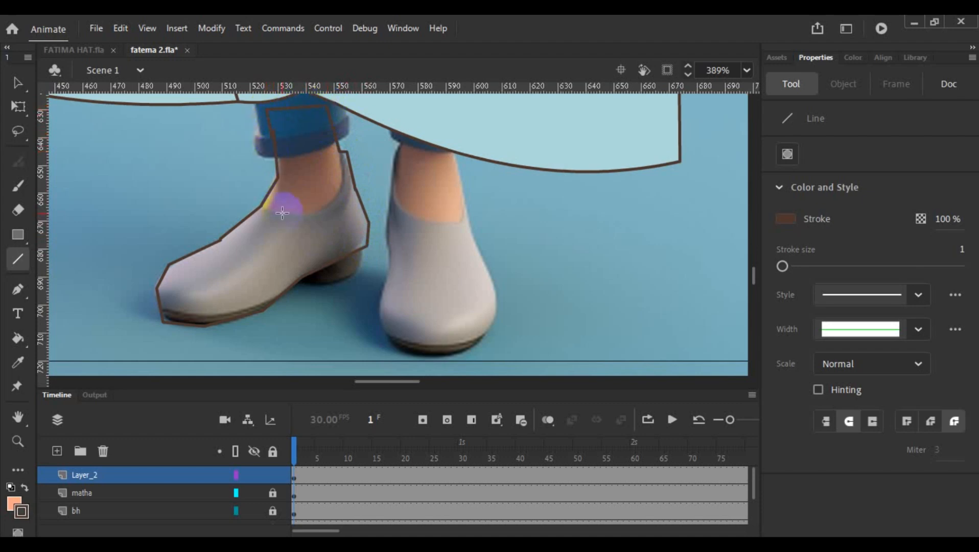
pyautogui.moveTo(159, 308)
pyautogui.mouseDown()
pyautogui.moveTo(197, 319)
pyautogui.moveTo(276, 300)
pyautogui.moveTo(304, 278)
pyautogui.moveTo(320, 285)
pyautogui.moveTo(368, 272)
pyautogui.moveTo(367, 246)
pyautogui.mouseUp()
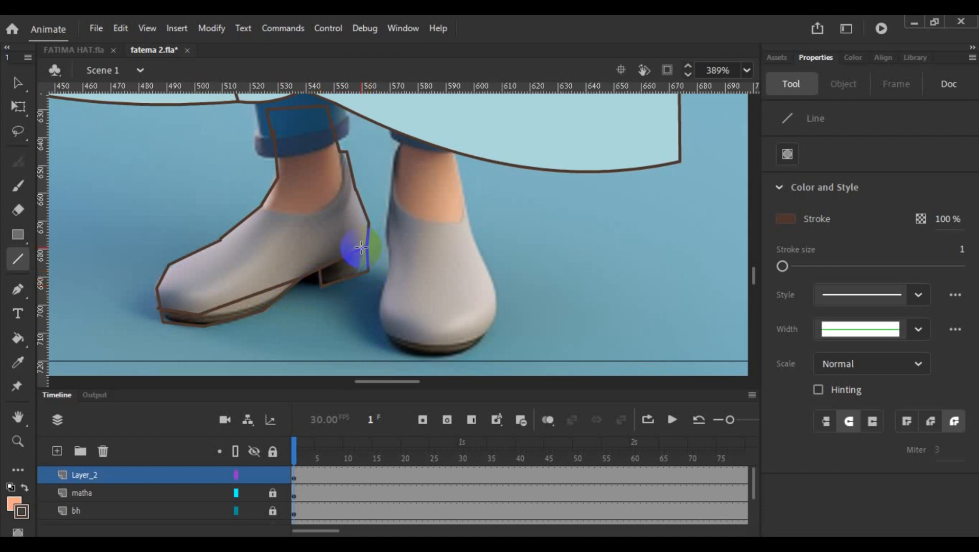
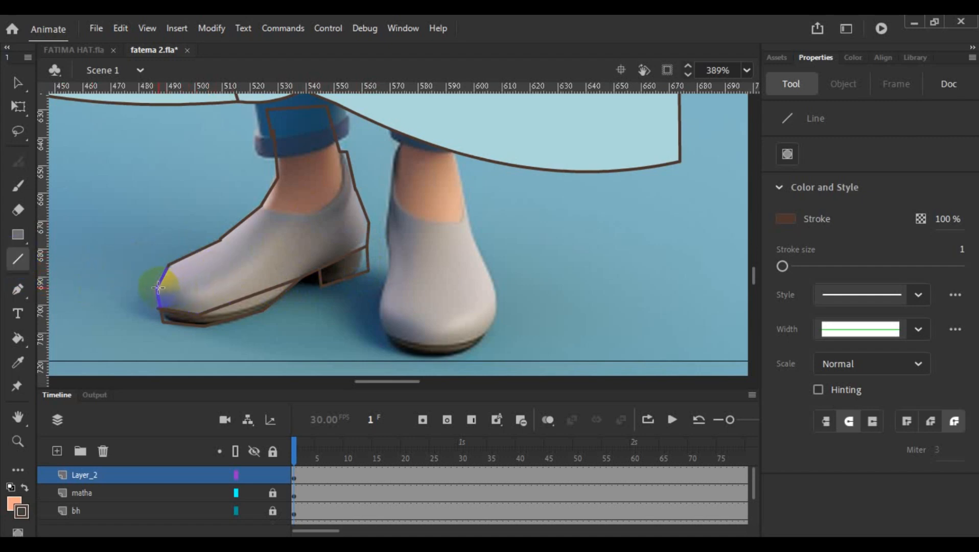
# - Draw the sideways shoe's side seam from the toe to the opening and its collar line around the ankle with straight line segments
pyautogui.moveTo(159, 288)
pyautogui.mouseDown()
pyautogui.moveTo(190, 306)
pyautogui.moveTo(190, 296)
pyautogui.moveTo(261, 264)
pyautogui.mouseUp()
pyautogui.moveTo(262, 264)
pyautogui.mouseDown()
pyautogui.moveTo(306, 217)
pyautogui.moveTo(286, 212)
pyautogui.moveTo(338, 206)
pyautogui.moveTo(346, 151)
pyautogui.mouseUp()
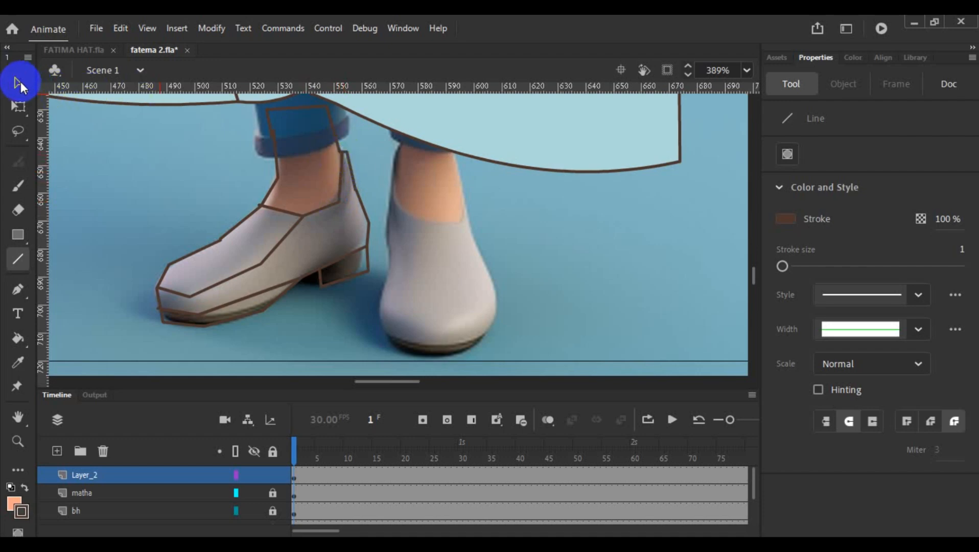
# - Bend the heel block and the back edge of the sideways shoe into curves that follow the reference
pyautogui.click(19, 83)
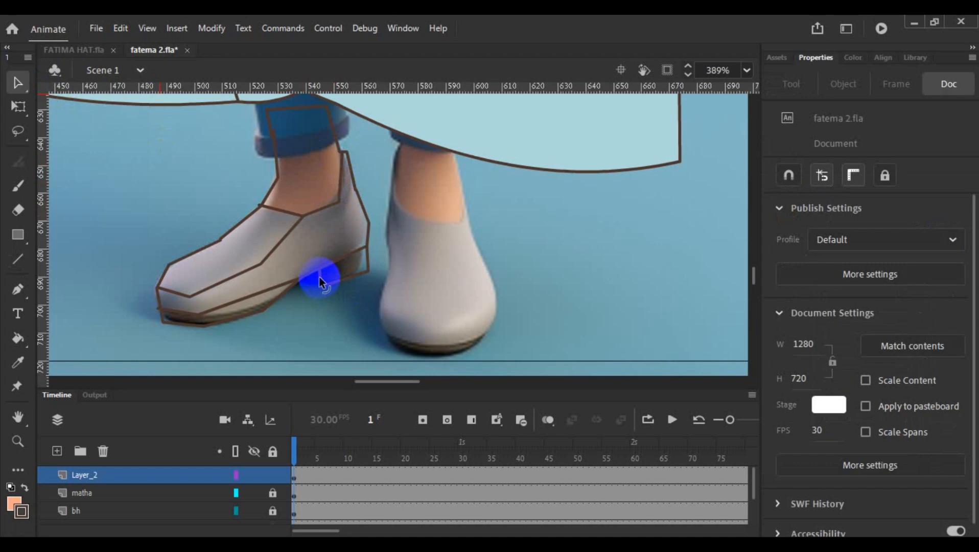
pyautogui.moveTo(320, 277); pyautogui.dragTo(373, 261)
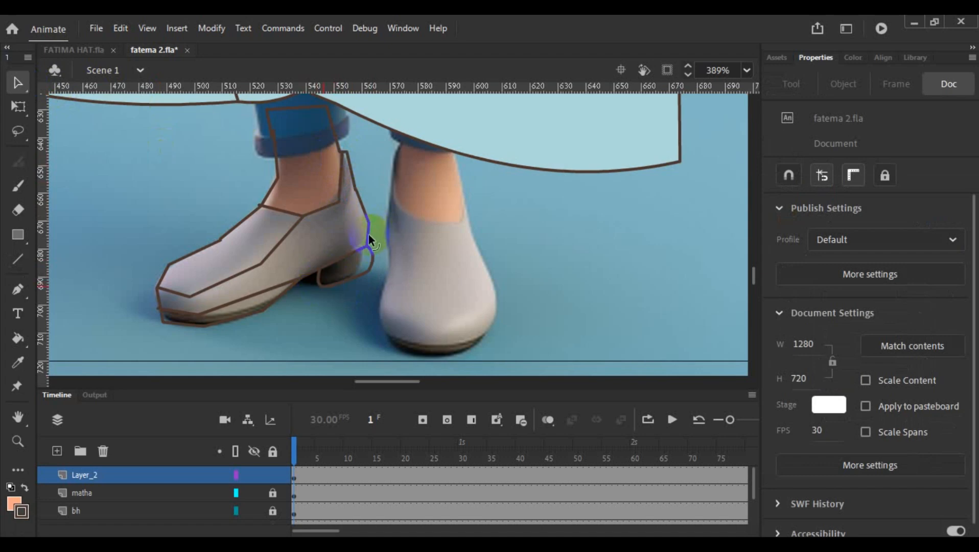
pyautogui.moveTo(369, 234); pyautogui.dragTo(371, 237)
pyautogui.click(363, 206)
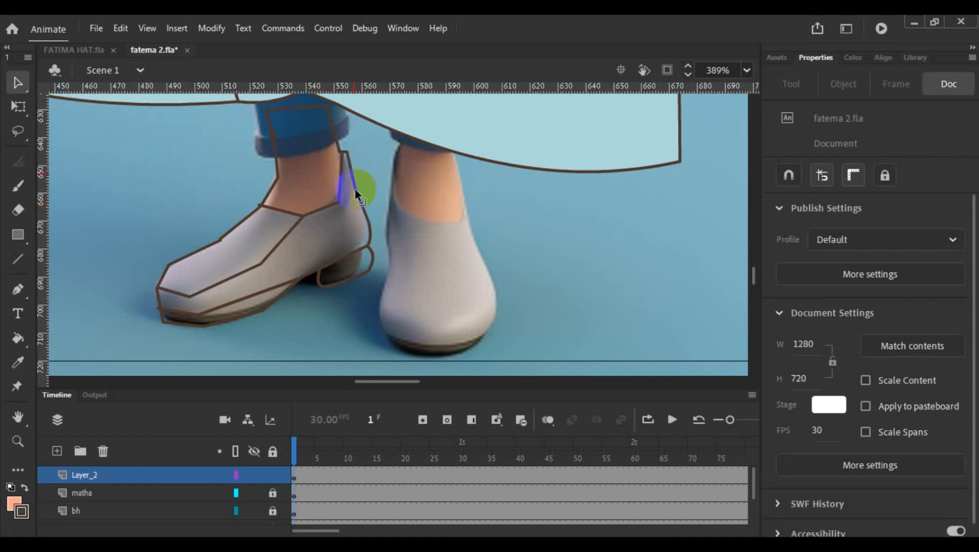
pyautogui.click(360, 189)
pyautogui.moveTo(356, 195); pyautogui.dragTo(362, 203)
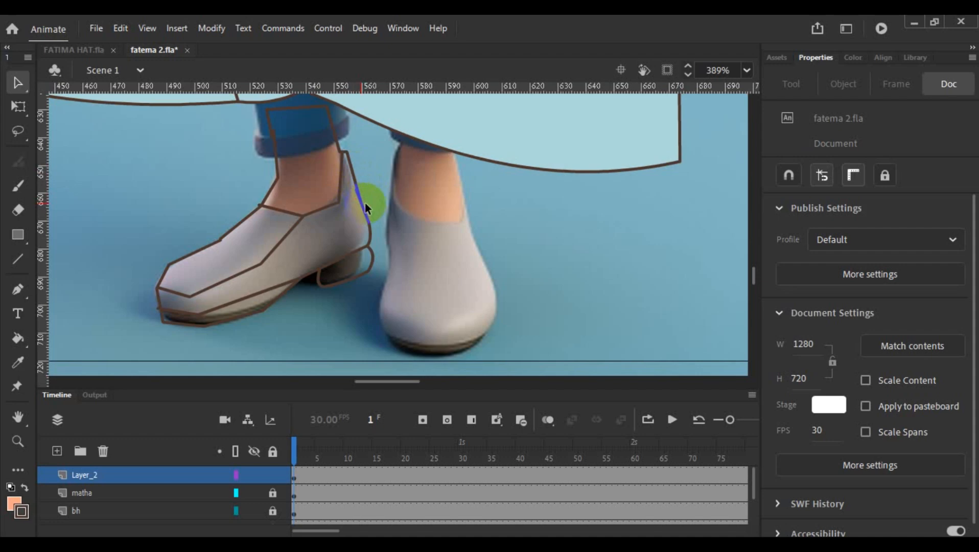
pyautogui.click(357, 191)
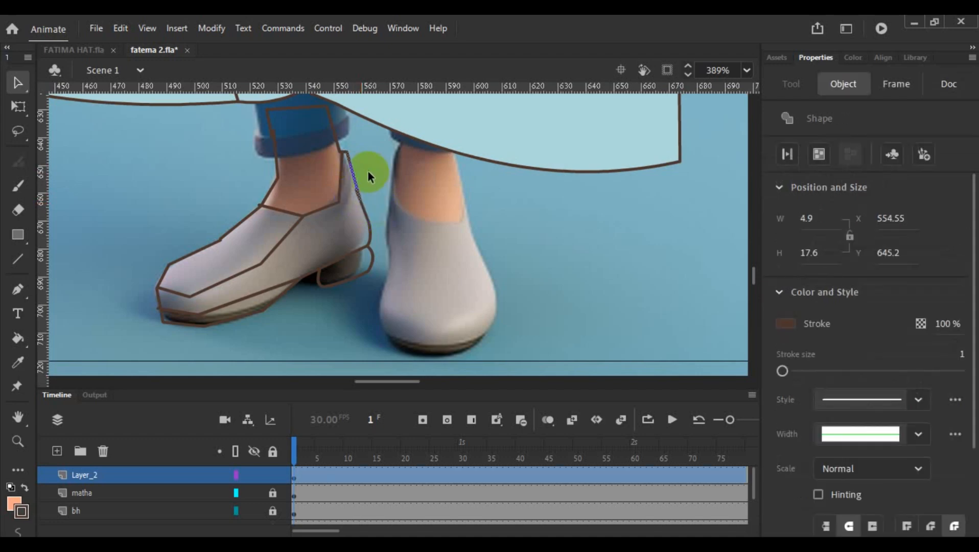
pyautogui.click(366, 190)
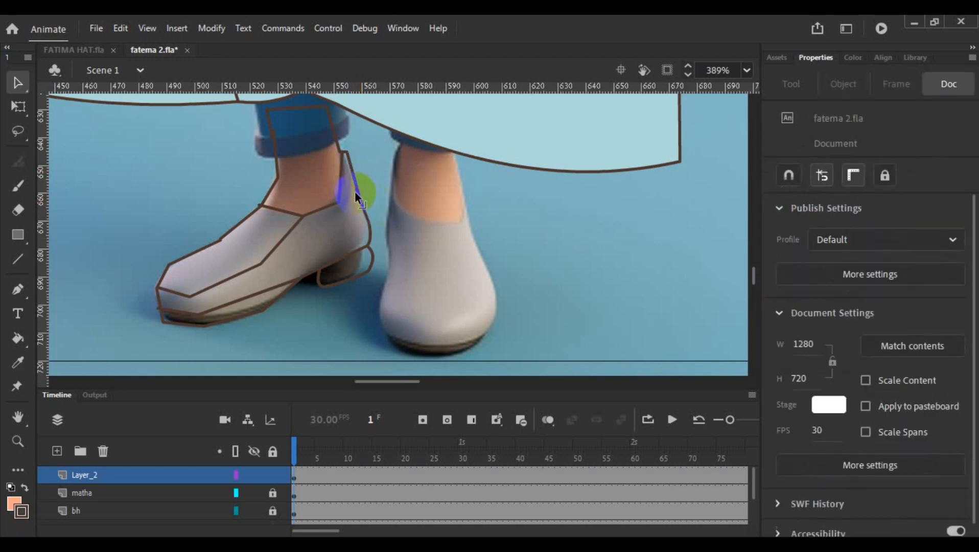
pyautogui.click(355, 191)
pyautogui.click(360, 187)
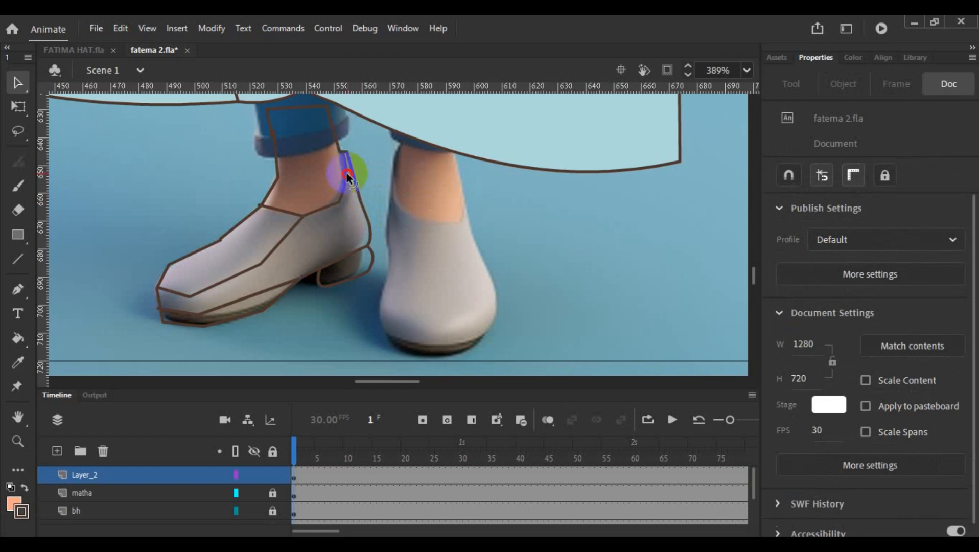
# - Curve the collar line around the ankle opening into one smooth arc from the back of the shoe to the instep
pyautogui.moveTo(348, 178); pyautogui.dragTo(322, 209)
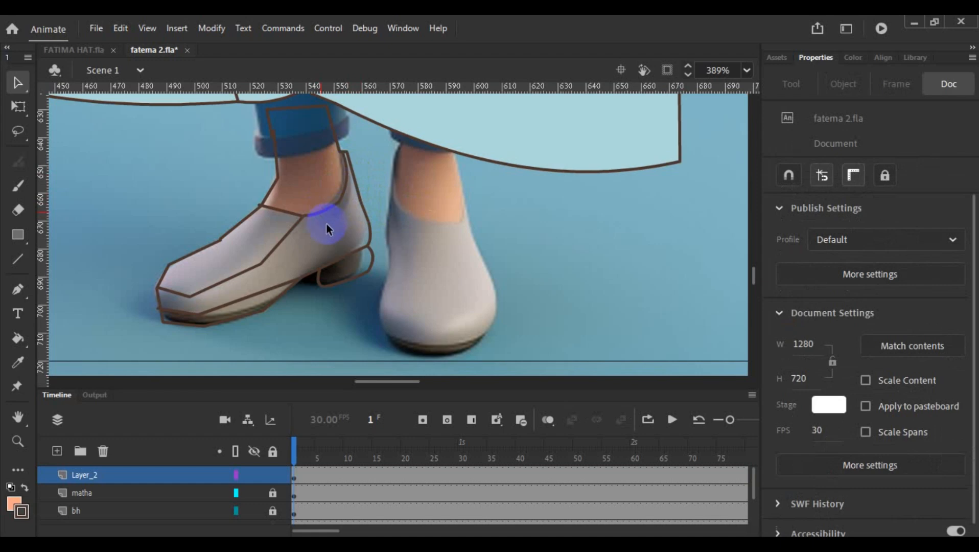
pyautogui.scroll(5, 326, 224)
pyautogui.moveTo(363, 167); pyautogui.dragTo(355, 168)
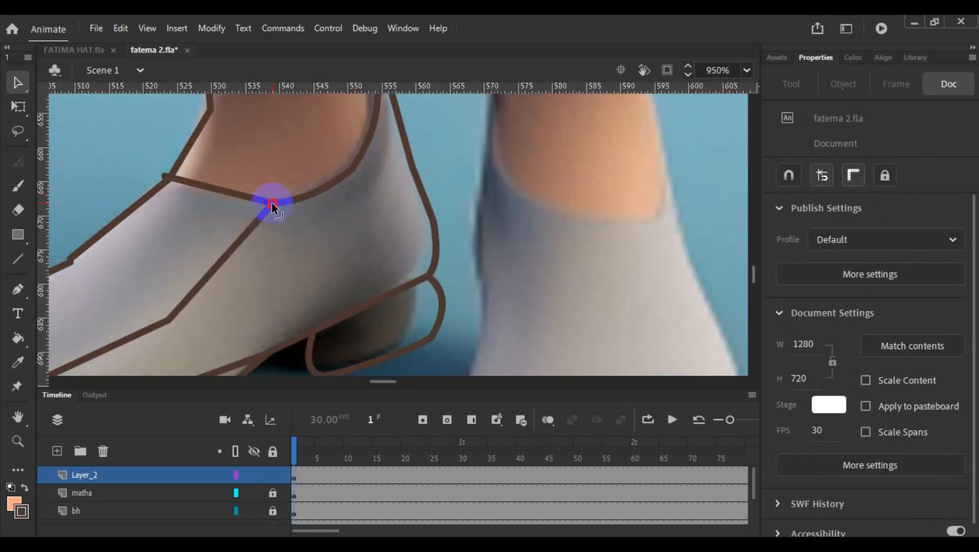
pyautogui.moveTo(220, 189); pyautogui.dragTo(216, 198)
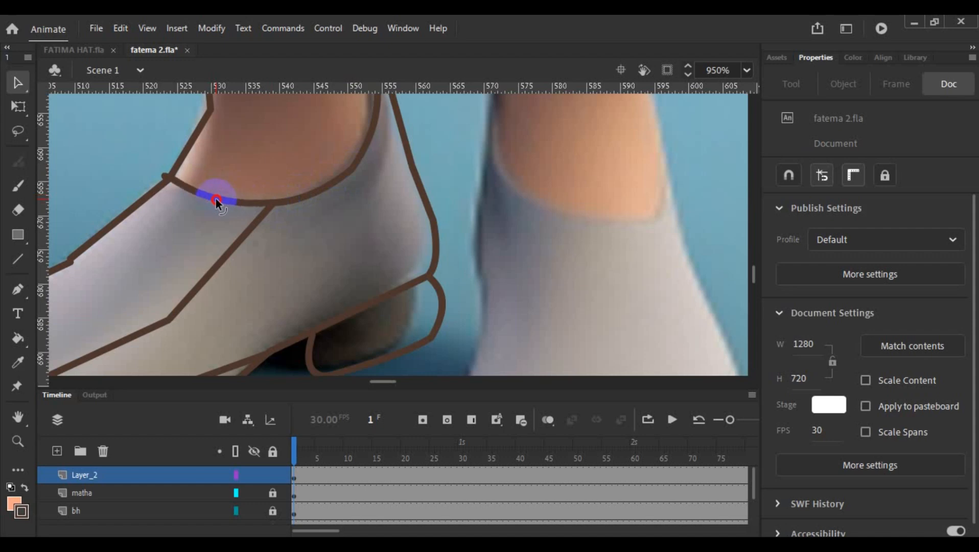
pyautogui.moveTo(230, 250); pyautogui.dragTo(234, 251)
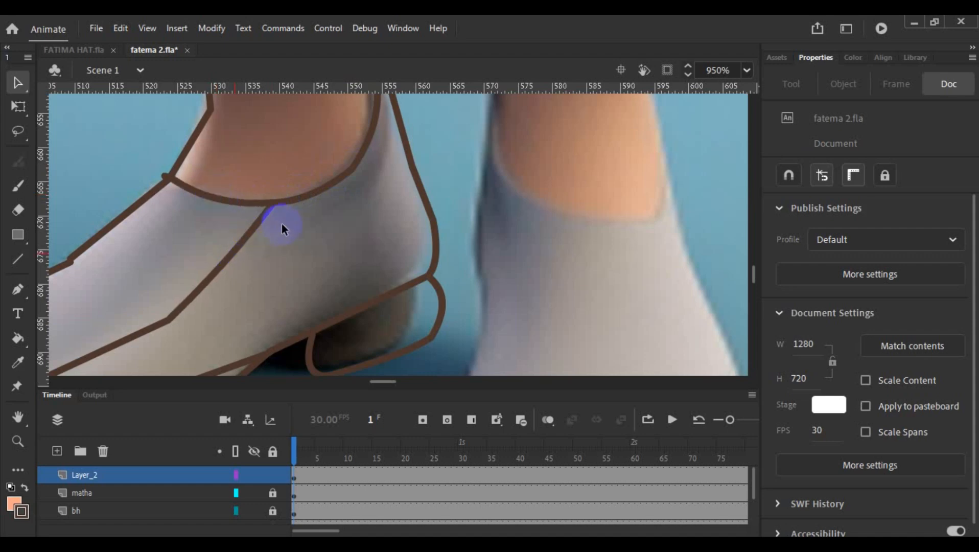
# - Remove the line end overshooting the front of the collar and bend the upper instep edge outward
pyautogui.moveTo(384, 382)
pyautogui.mouseDown()
pyautogui.moveTo(366, 380)
pyautogui.moveTo(379, 380)
pyautogui.mouseUp()
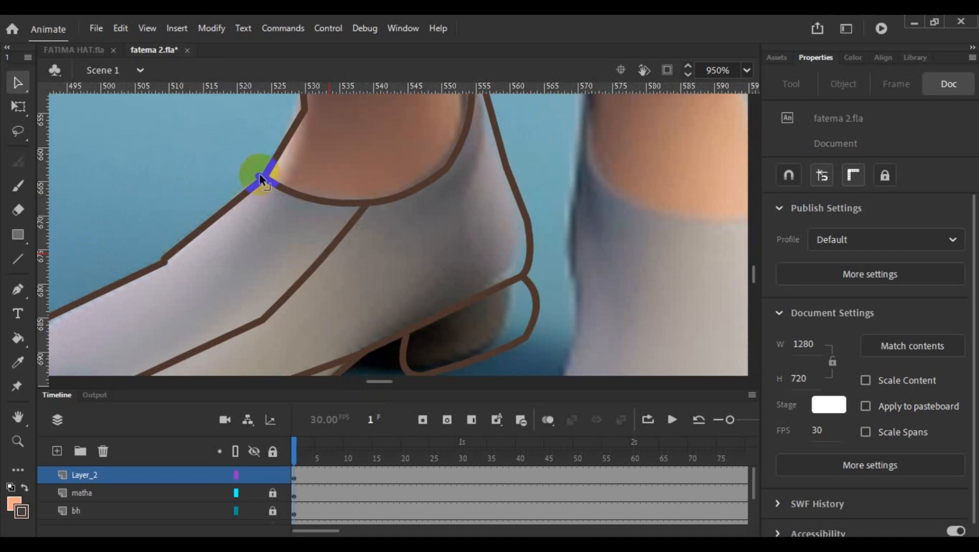
pyautogui.click(260, 174)
pyautogui.click(195, 219)
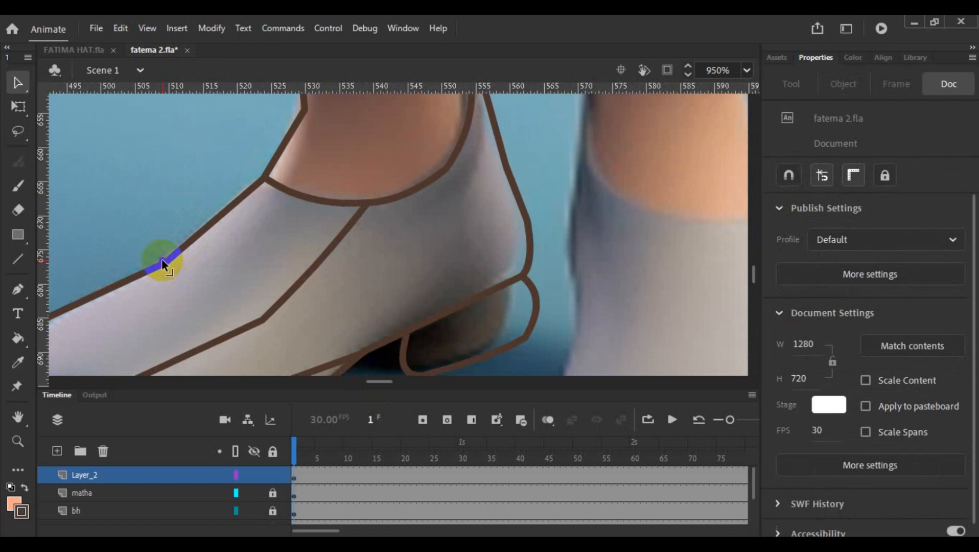
pyautogui.moveTo(145, 268)
pyautogui.mouseDown()
pyautogui.moveTo(189, 233)
pyautogui.moveTo(156, 270)
pyautogui.mouseUp()
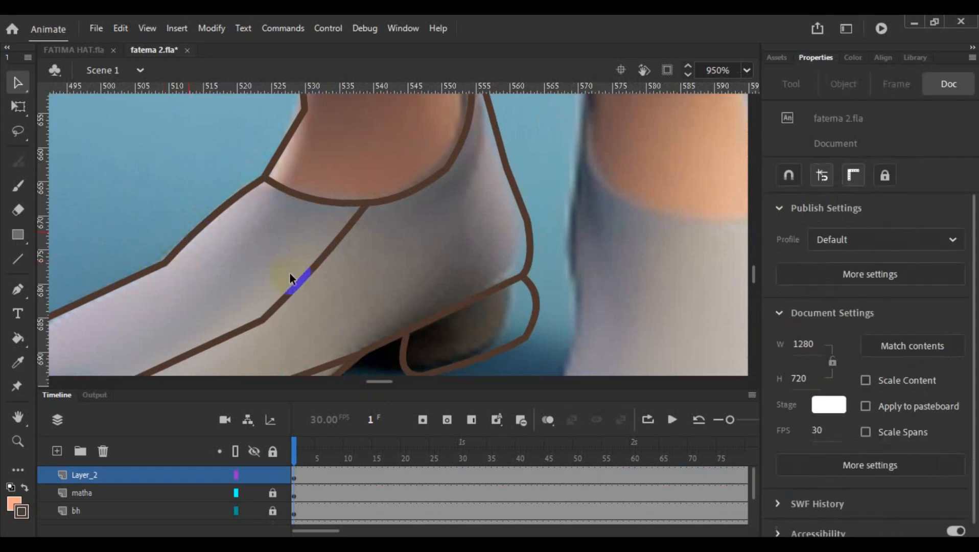
# - Bend the upper part of the side seam, between the collar and the middle of the shoe, to match the reference
pyautogui.click(301, 283)
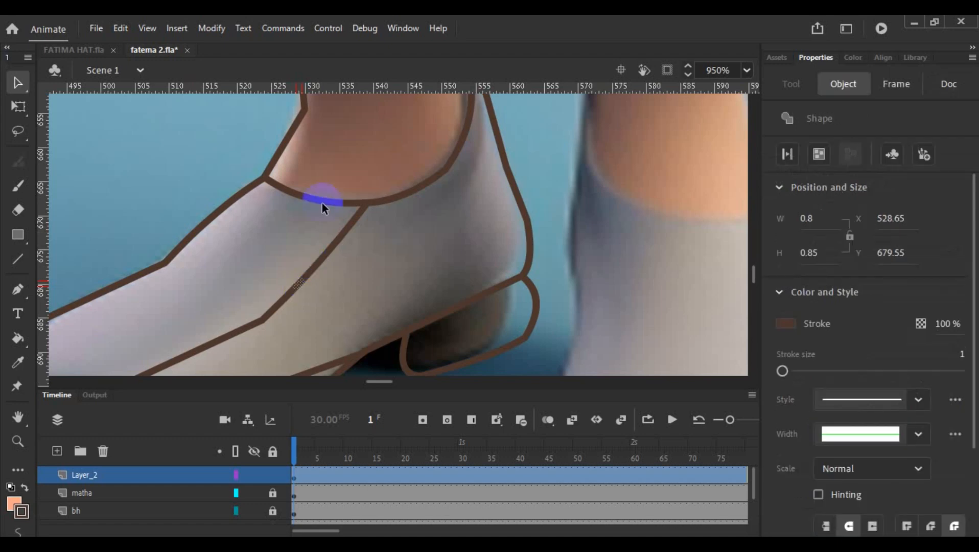
pyautogui.click(203, 160)
pyautogui.click(324, 257)
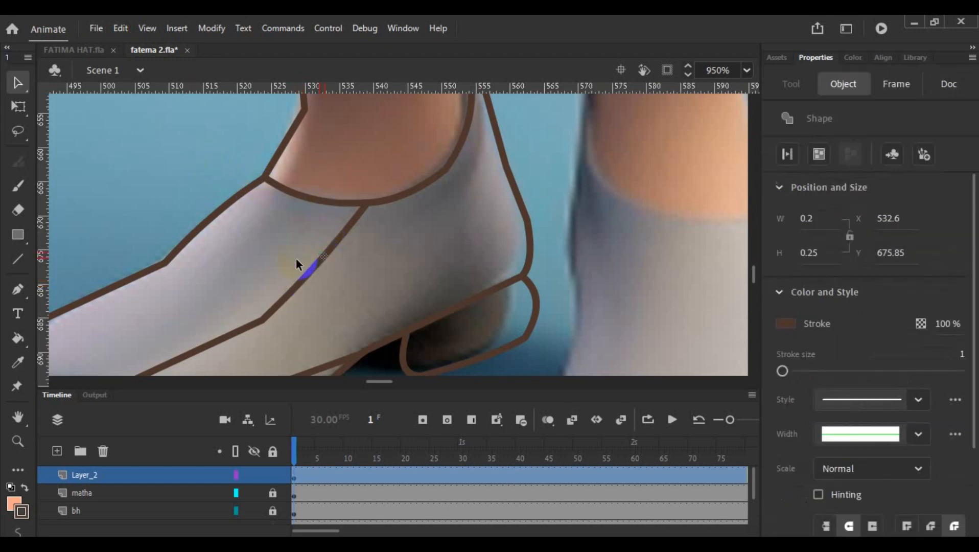
pyautogui.click(184, 154)
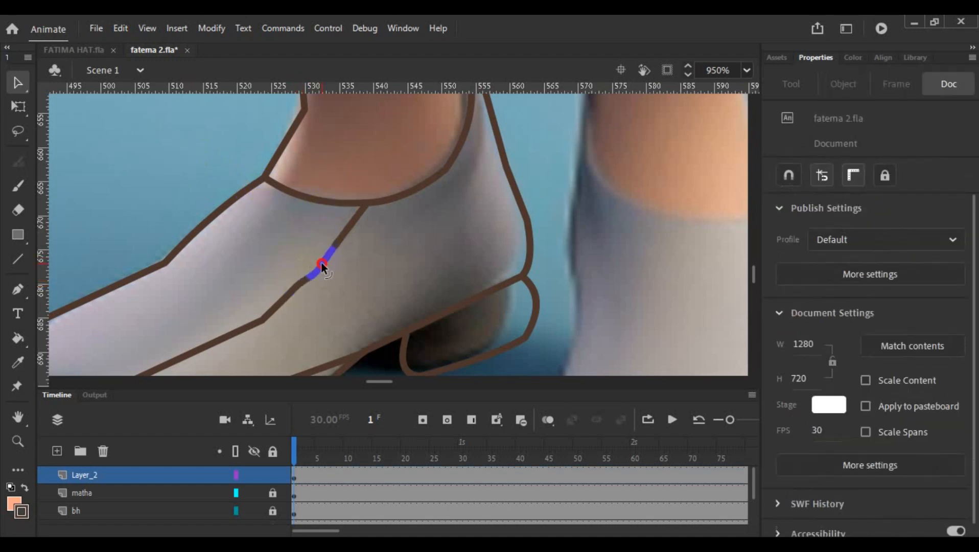
pyautogui.click(193, 165)
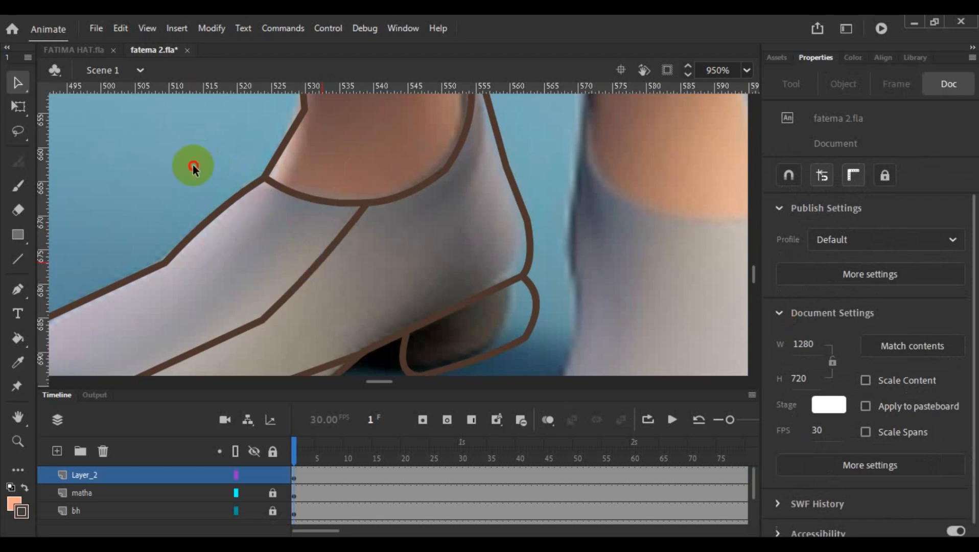
pyautogui.click(319, 263)
pyautogui.click(217, 170)
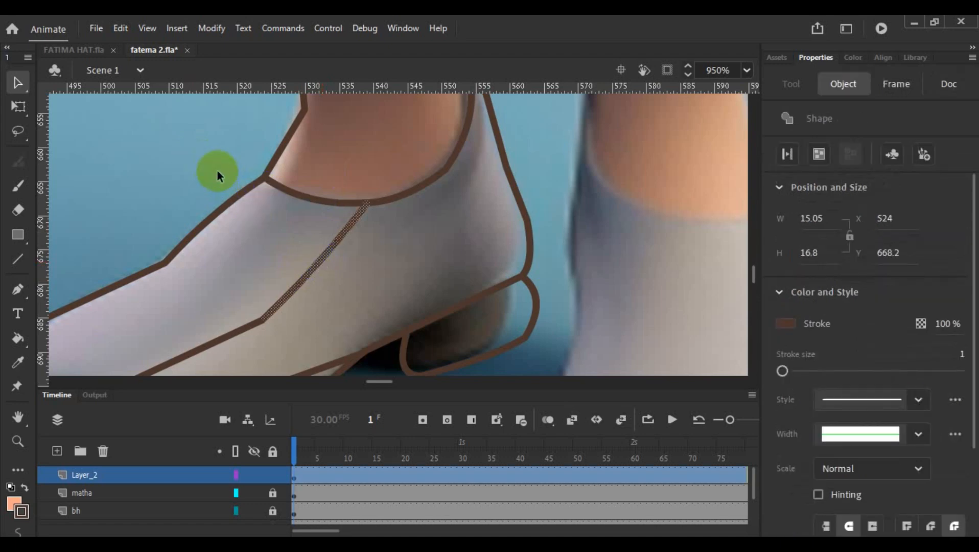
pyautogui.moveTo(319, 263)
pyautogui.mouseDown()
pyautogui.moveTo(302, 289)
pyautogui.moveTo(300, 279)
pyautogui.mouseUp()
# - Curve the lower part of the side seam toward the toe and round the toe's upper outline
pyautogui.scroll(-2, 324, 198)
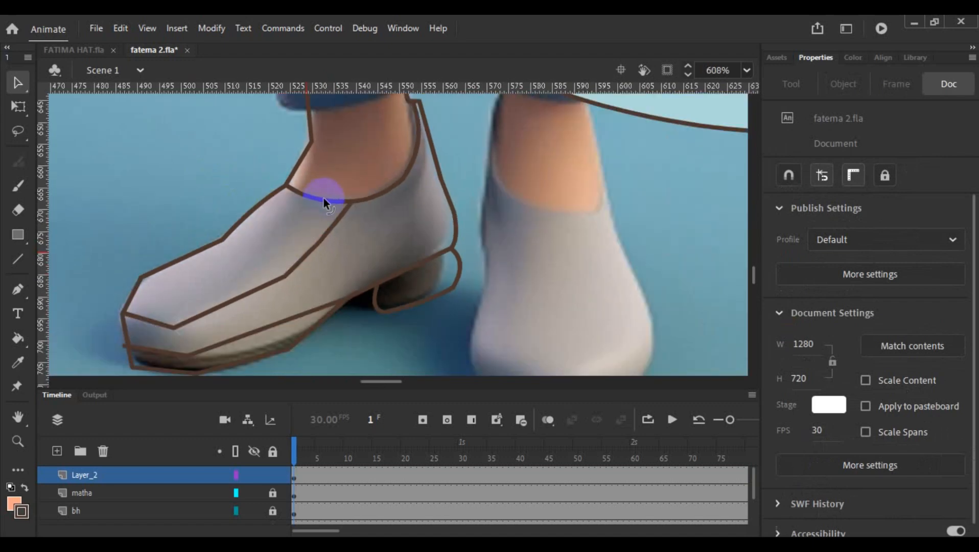
pyautogui.scroll(-1, 324, 198)
pyautogui.moveTo(262, 270); pyautogui.dragTo(263, 276)
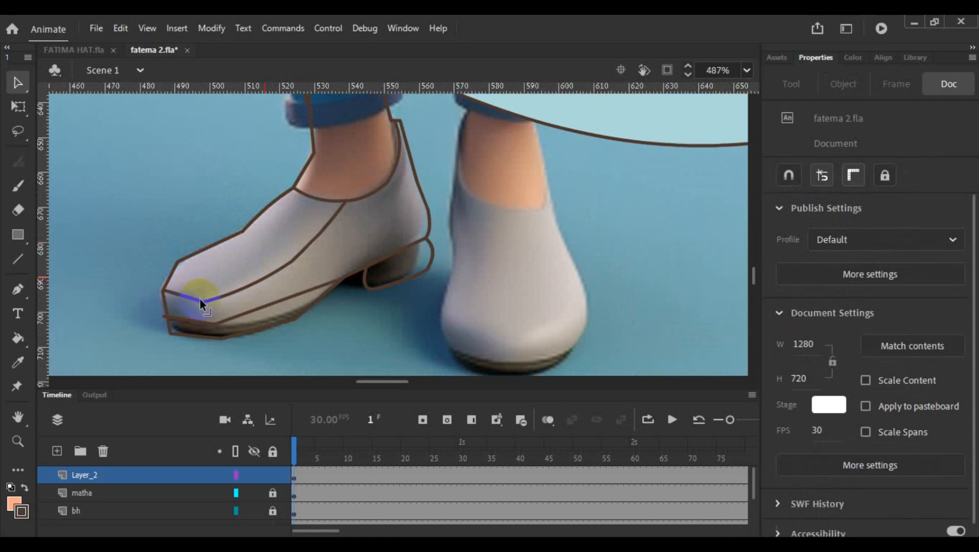
pyautogui.moveTo(200, 299); pyautogui.dragTo(163, 281)
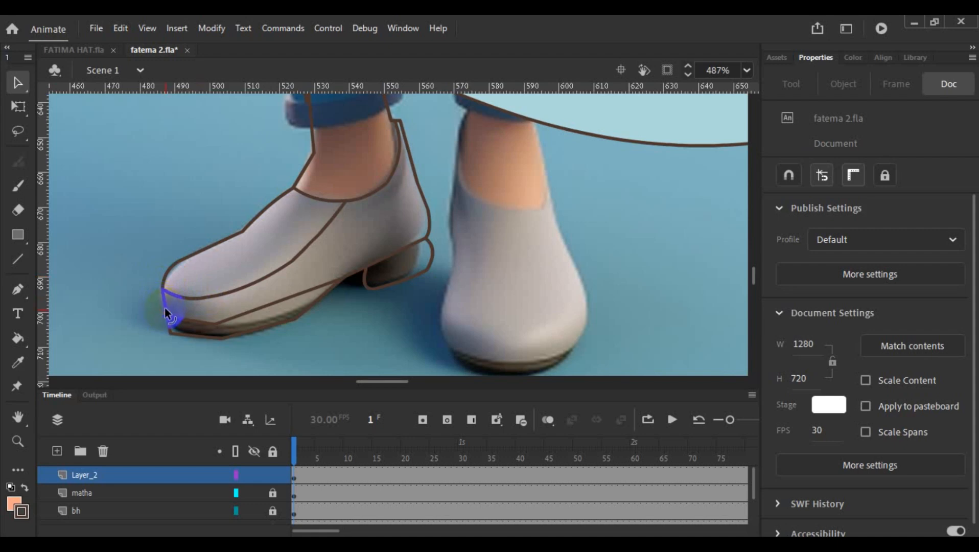
# - Raise the corner of the upper sole line under the toe and bend its segments into a continuous curve
pyautogui.scroll(6, 190, 309)
pyautogui.scroll(-3, 324, 266)
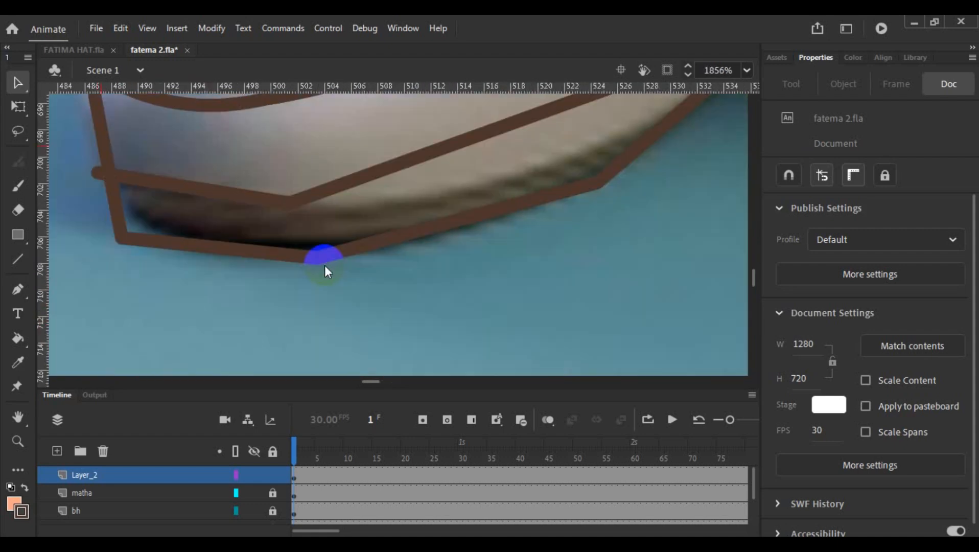
pyautogui.moveTo(285, 205); pyautogui.dragTo(288, 197)
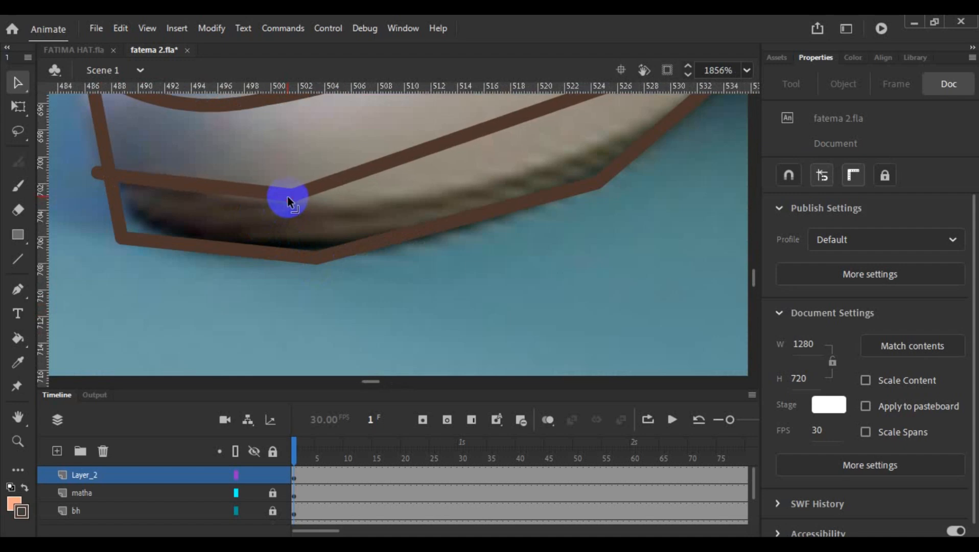
pyautogui.moveTo(219, 185); pyautogui.dragTo(218, 189)
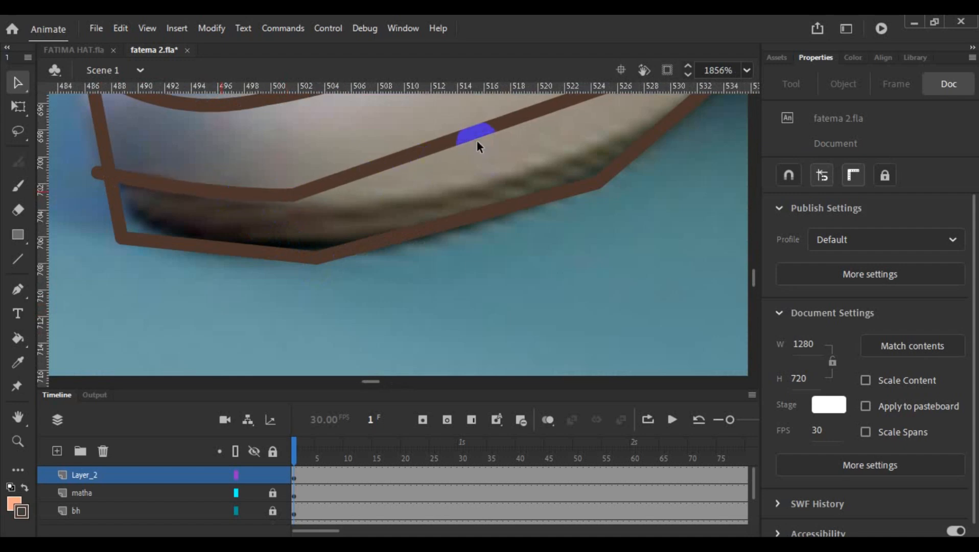
pyautogui.moveTo(477, 140); pyautogui.dragTo(489, 169)
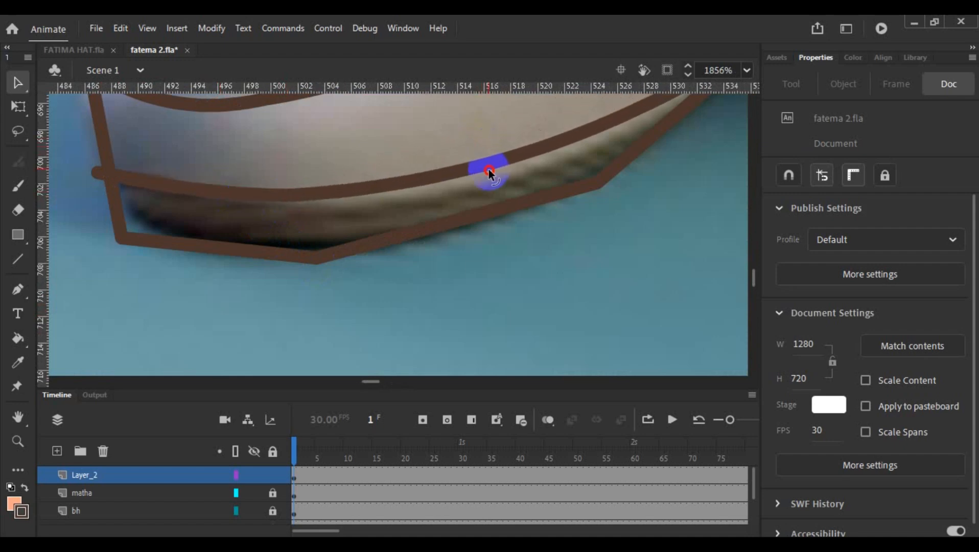
# - Curve the sole's bottom edge, raise its front corner and remove the upper sole line's overshooting end at the toe
pyautogui.moveTo(431, 230); pyautogui.dragTo(438, 241)
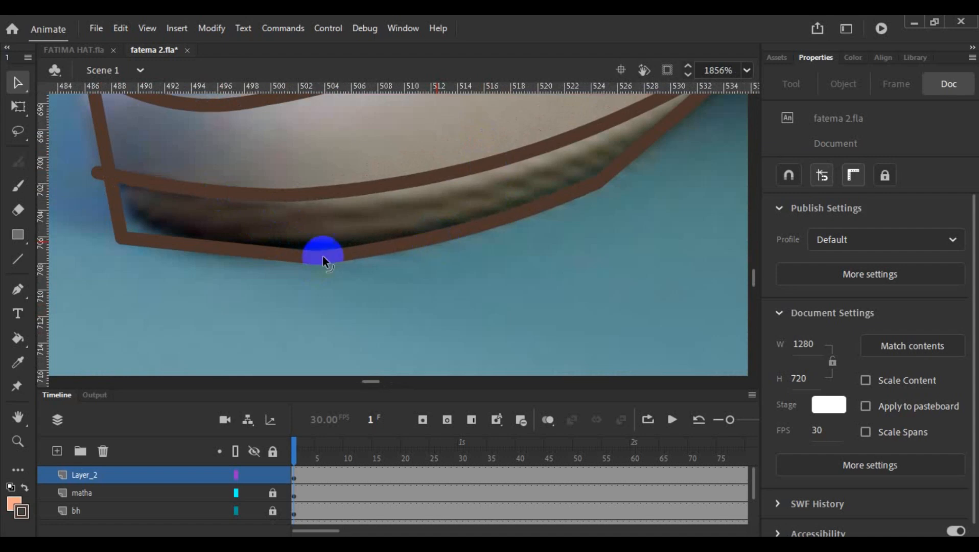
pyautogui.moveTo(122, 232); pyautogui.dragTo(124, 227)
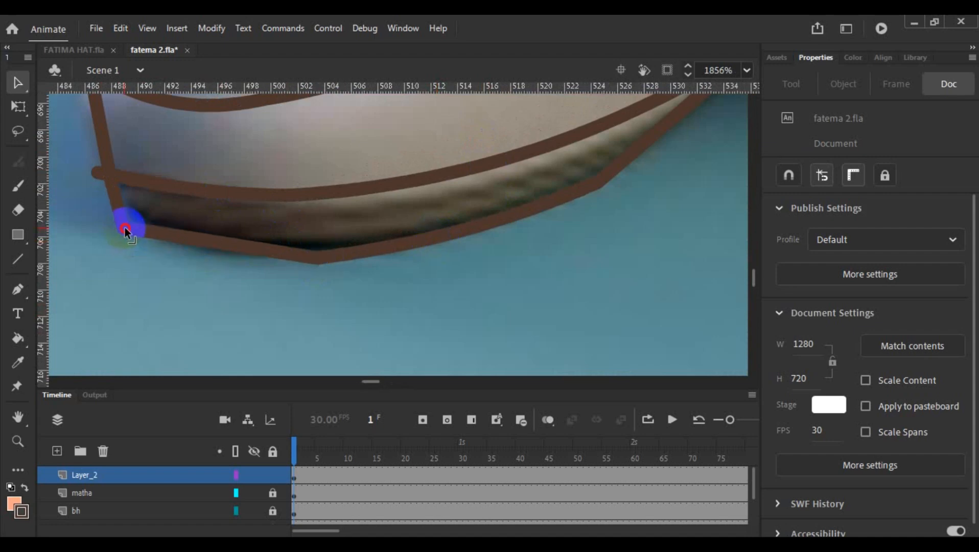
pyautogui.click(103, 178)
pyautogui.click(388, 277)
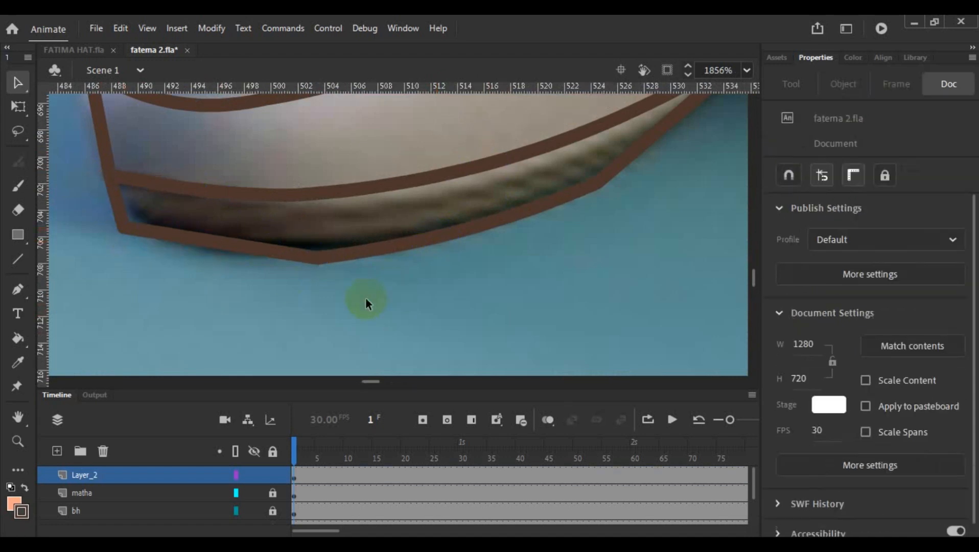
pyautogui.moveTo(260, 247); pyautogui.dragTo(243, 263)
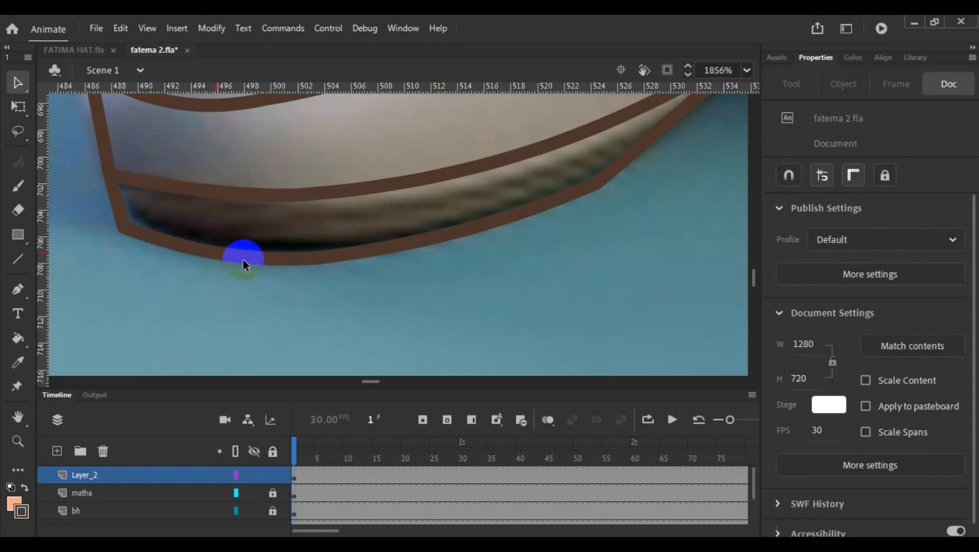
pyautogui.scroll(-1, 491, 264)
pyautogui.scroll(-2, 491, 260)
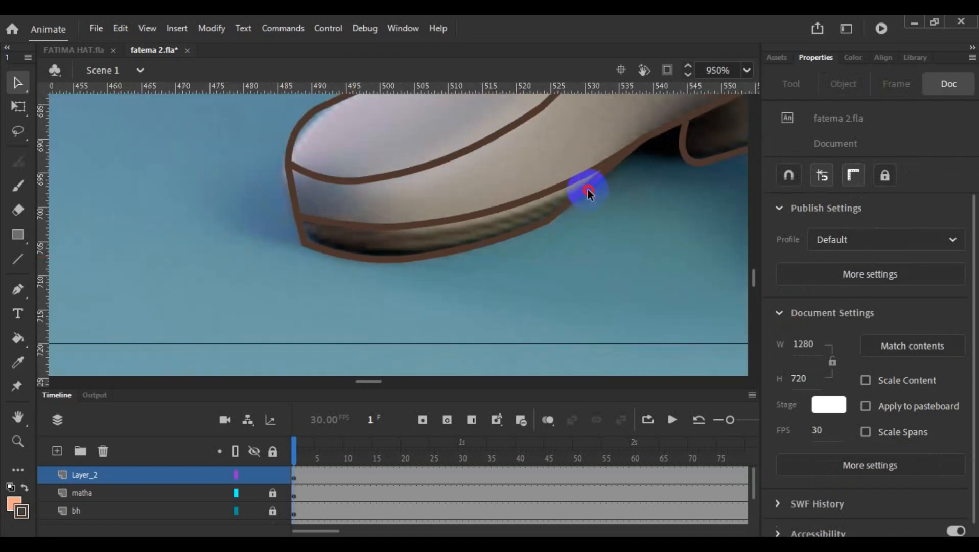
pyautogui.moveTo(587, 190); pyautogui.dragTo(592, 196)
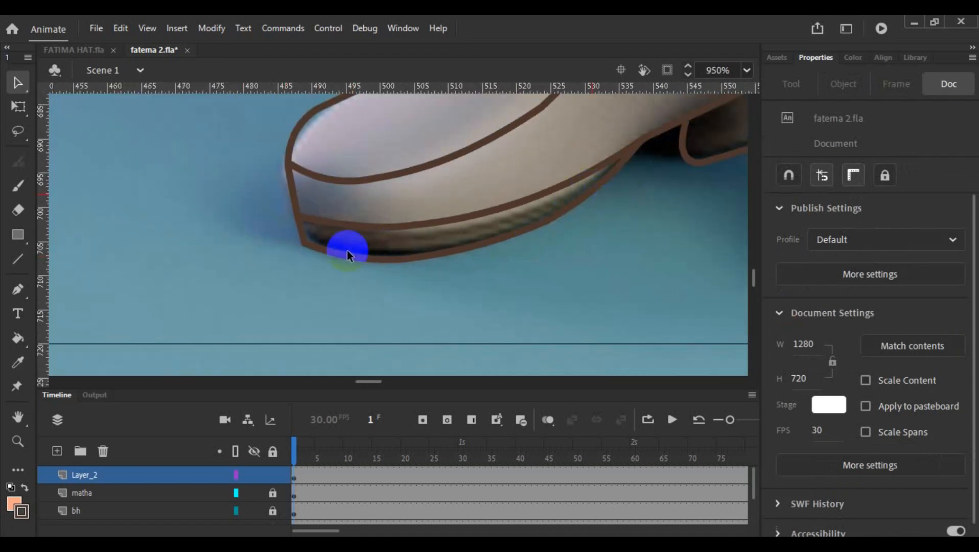
# - Bend the outline between toe and instep inward and adjust the corner point where it meets the upper instep curve
pyautogui.scroll(3, 348, 250)
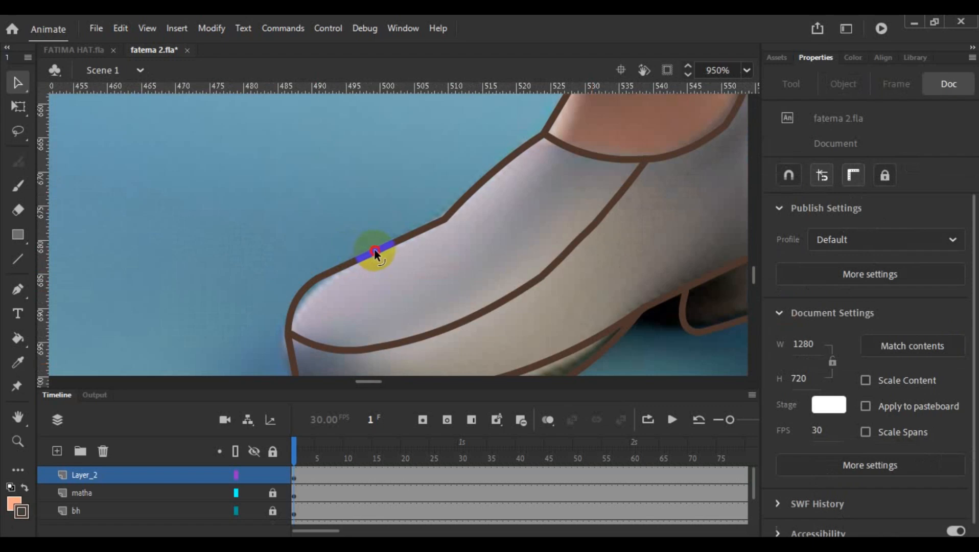
pyautogui.moveTo(375, 248); pyautogui.dragTo(377, 256)
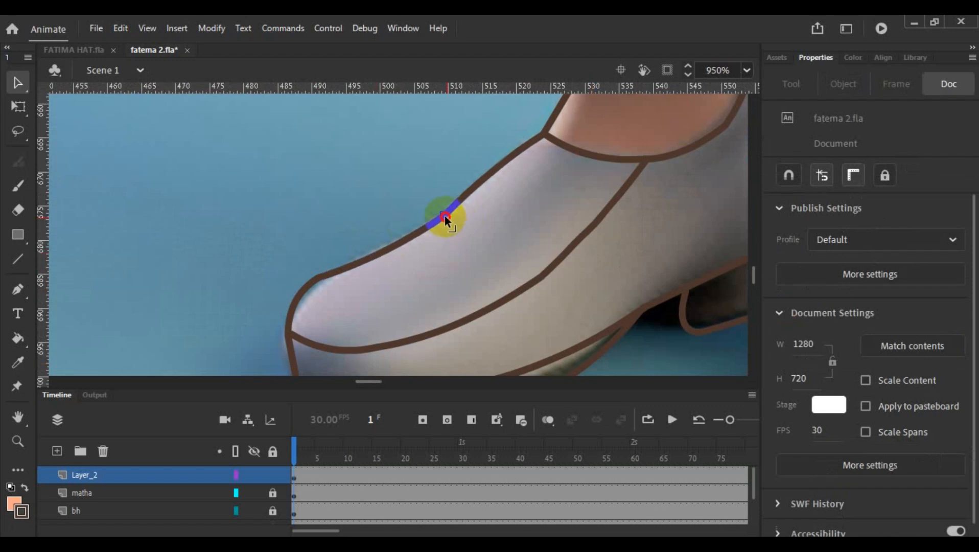
pyautogui.moveTo(445, 216); pyautogui.dragTo(445, 216)
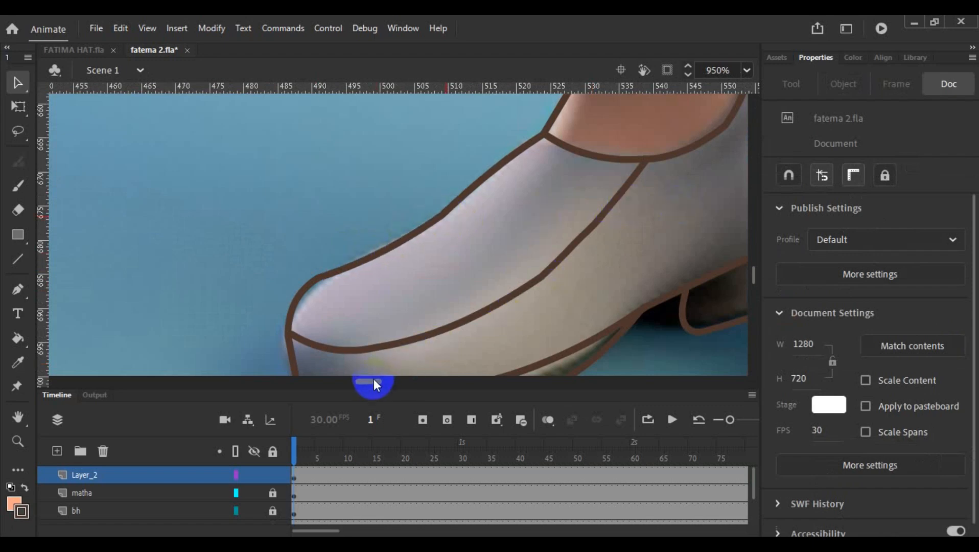
# - Adjust the corner where the ankle's back line meets the top of the shoe's heel collar so the lines join
pyautogui.moveTo(374, 379)
pyautogui.mouseDown()
pyautogui.moveTo(393, 381)
pyautogui.moveTo(375, 381)
pyautogui.mouseUp()
pyautogui.scroll(-1, 462, 248)
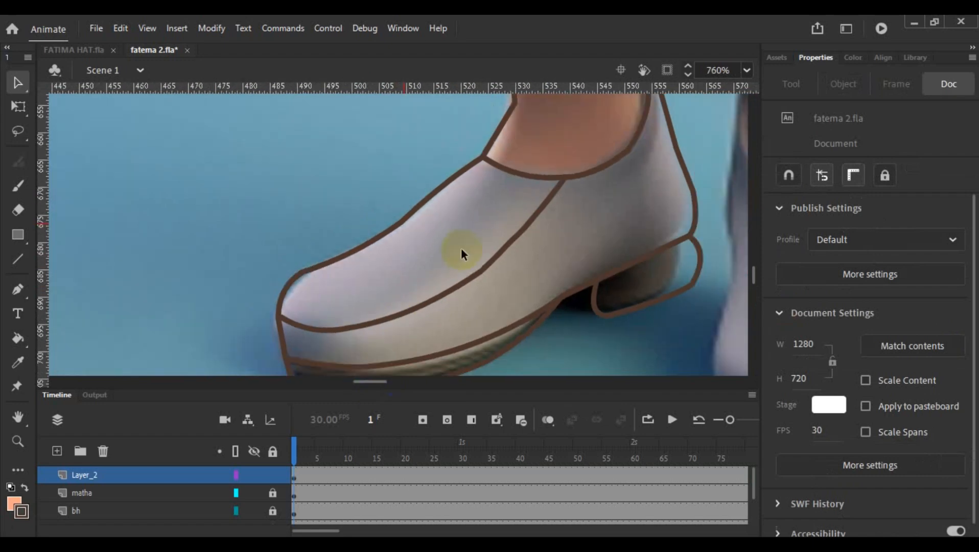
pyautogui.scroll(-2, 461, 249)
pyautogui.scroll(3, 516, 235)
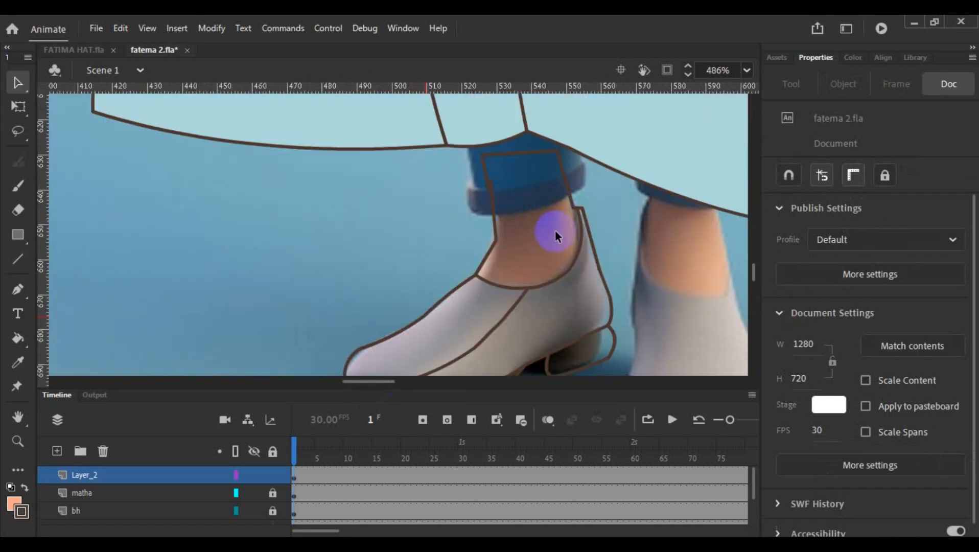
pyautogui.moveTo(572, 210); pyautogui.dragTo(580, 208)
pyautogui.scroll(3, 565, 238)
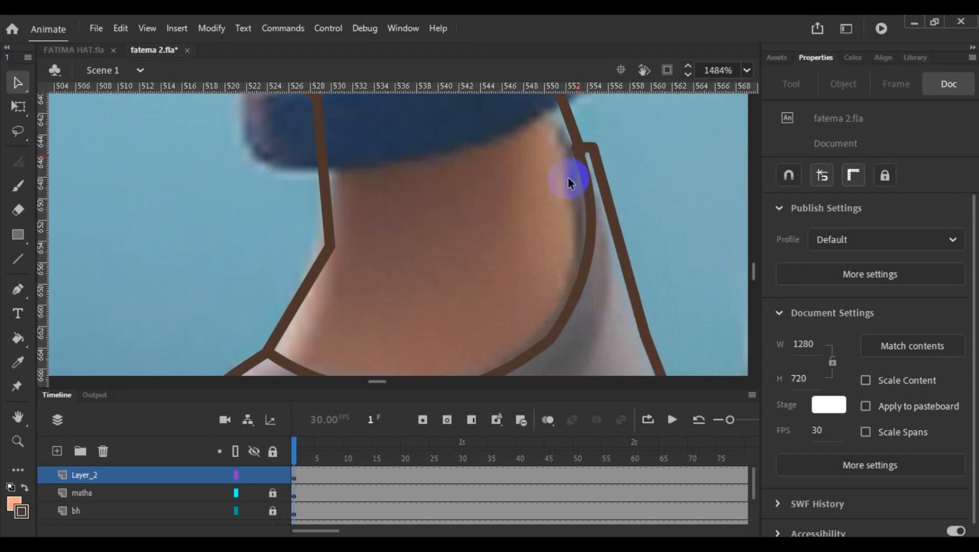
pyautogui.moveTo(583, 145); pyautogui.dragTo(582, 150)
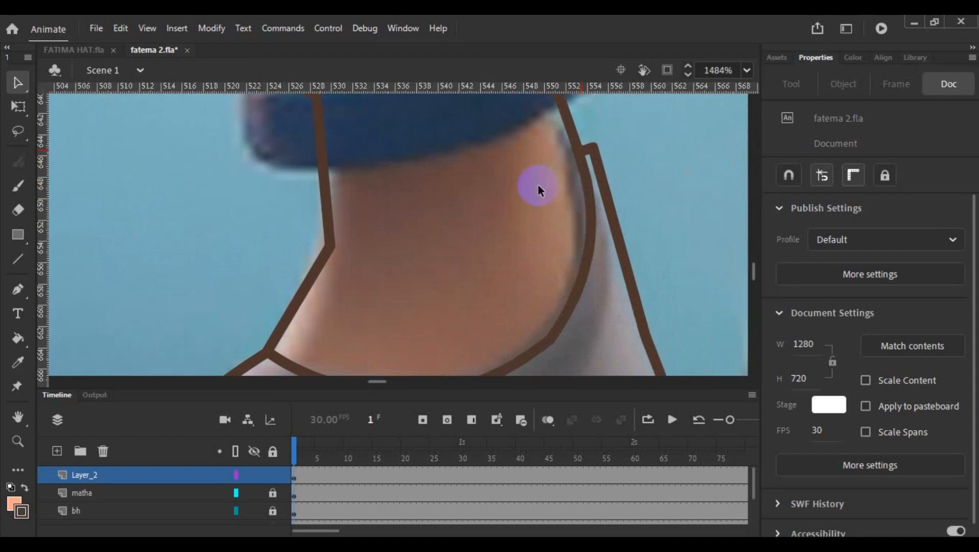
pyautogui.scroll(3, 379, 229)
pyautogui.moveTo(308, 251)
pyautogui.mouseDown()
pyautogui.moveTo(312, 237)
pyautogui.moveTo(303, 240)
pyautogui.mouseUp()
pyautogui.scroll(-1, 455, 203)
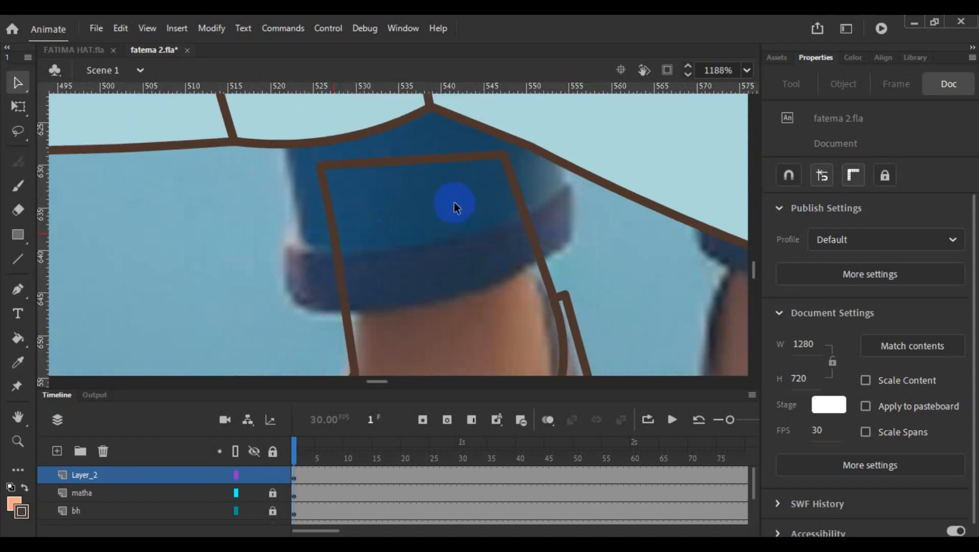
# - Delete the tiny stray stroke overshooting the junction of the ankle's back line and the shoe collar
pyautogui.click(551, 299)
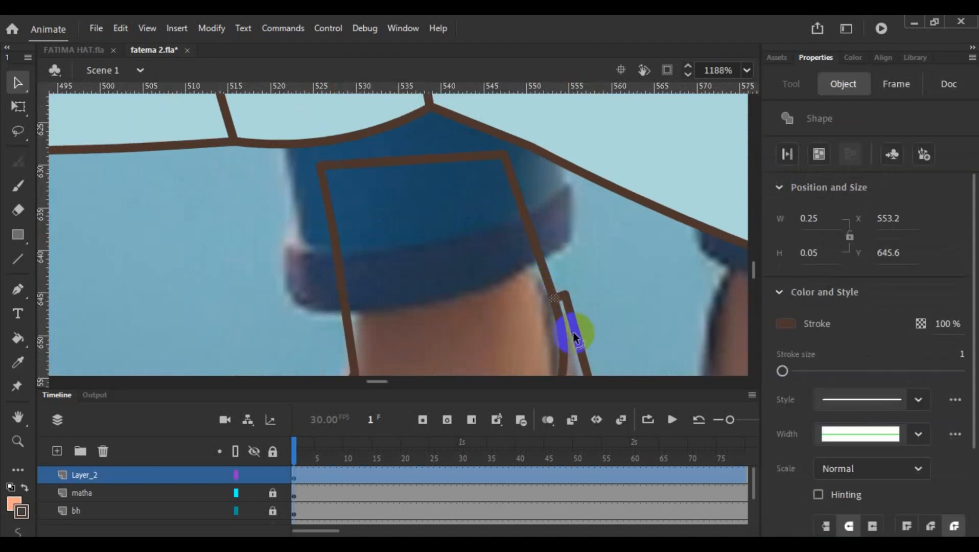
pyautogui.click(571, 325)
pyautogui.click(549, 296)
pyautogui.press('Delete')
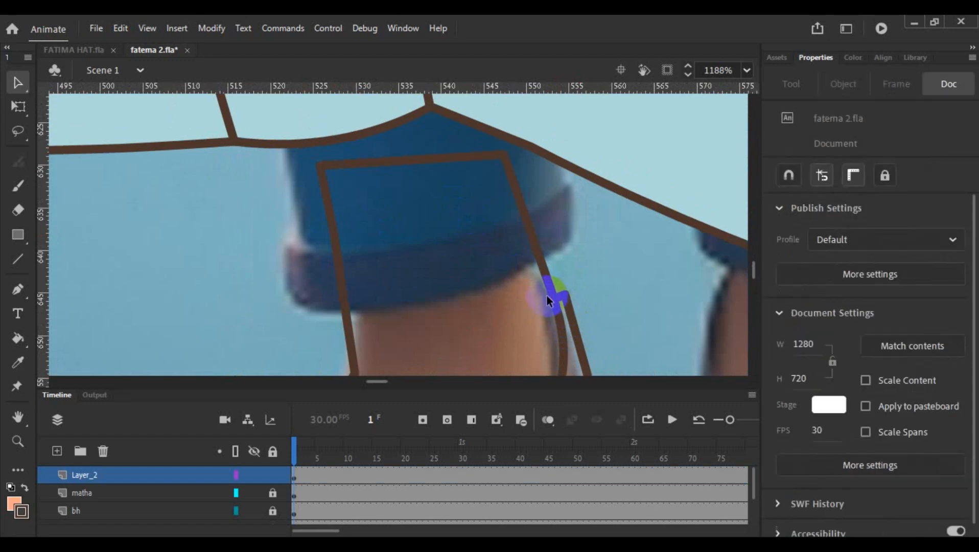
pyautogui.scroll(-5, 459, 290)
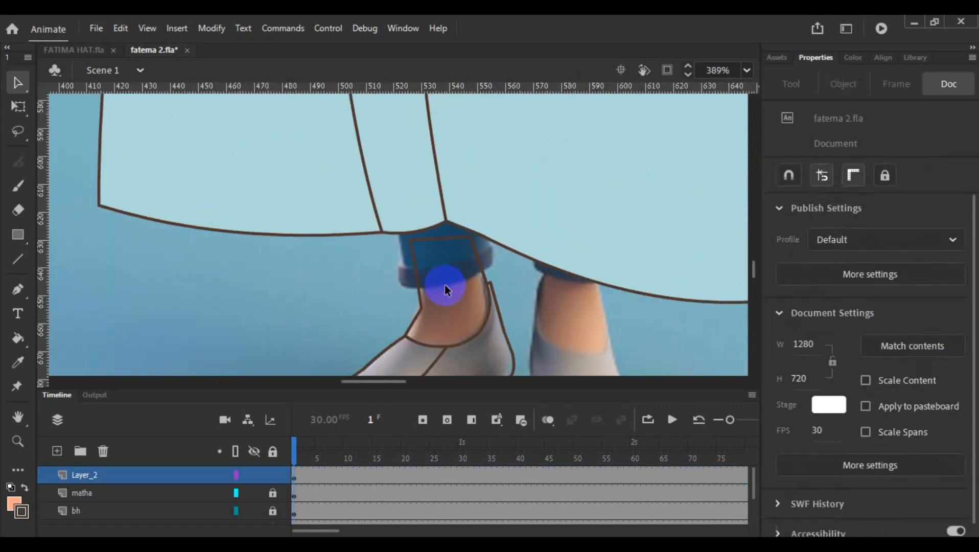
# - Try filling the traced ankle with a dark and then a lighter skin tone sampled from the reference ankles
pyautogui.click(18, 363)
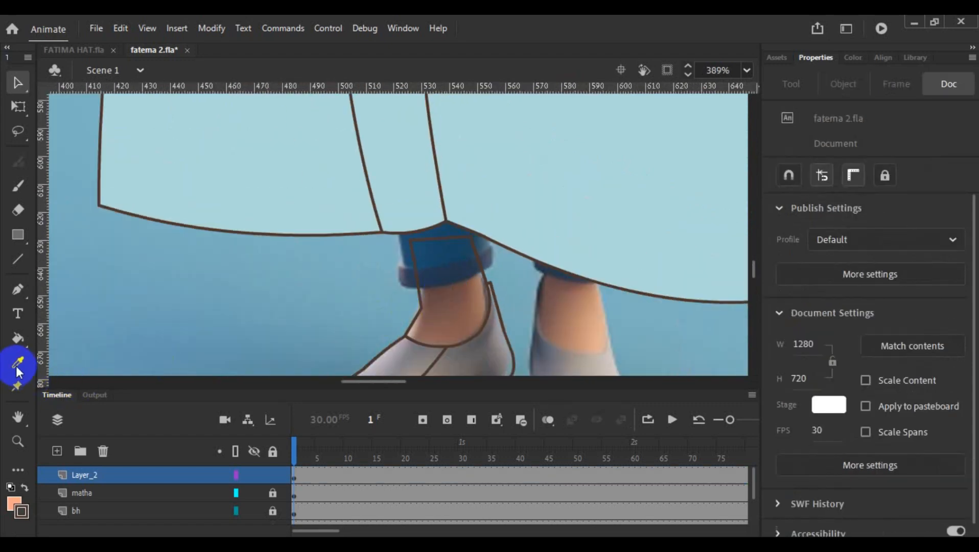
pyautogui.click(456, 319)
pyautogui.click(452, 321)
pyautogui.scroll(-3, 468, 317)
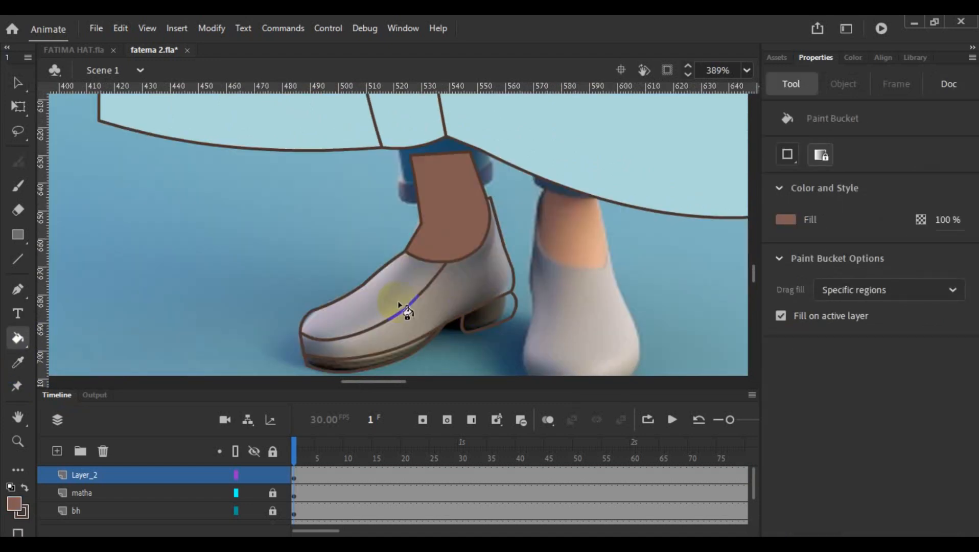
pyautogui.click(18, 362)
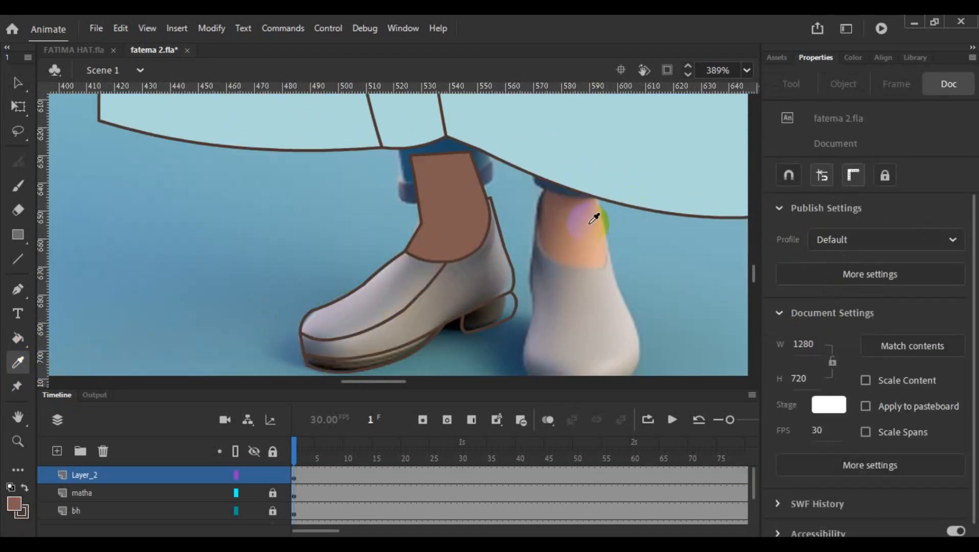
pyautogui.click(601, 243)
pyautogui.click(456, 220)
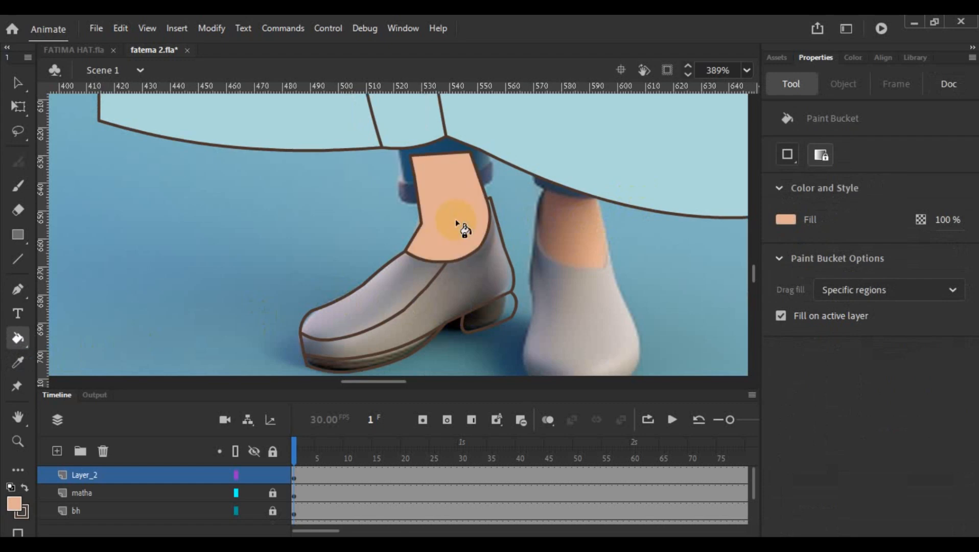
# - Sample the skin colour from the character's hand beside the dress and fill the traced ankle with it
pyautogui.scroll(10, 366, 252)
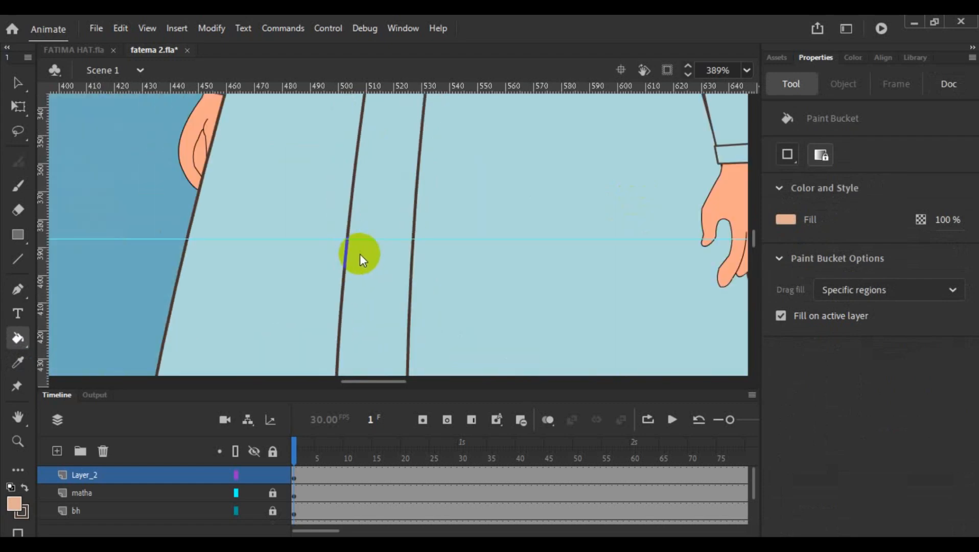
pyautogui.scroll(11, 360, 253)
pyautogui.click(18, 363)
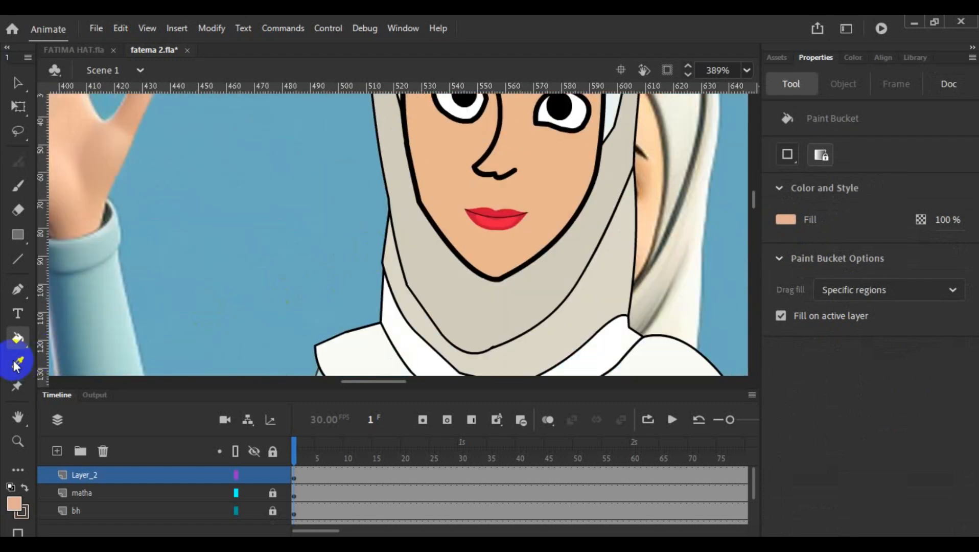
pyautogui.scroll(-9, 498, 184)
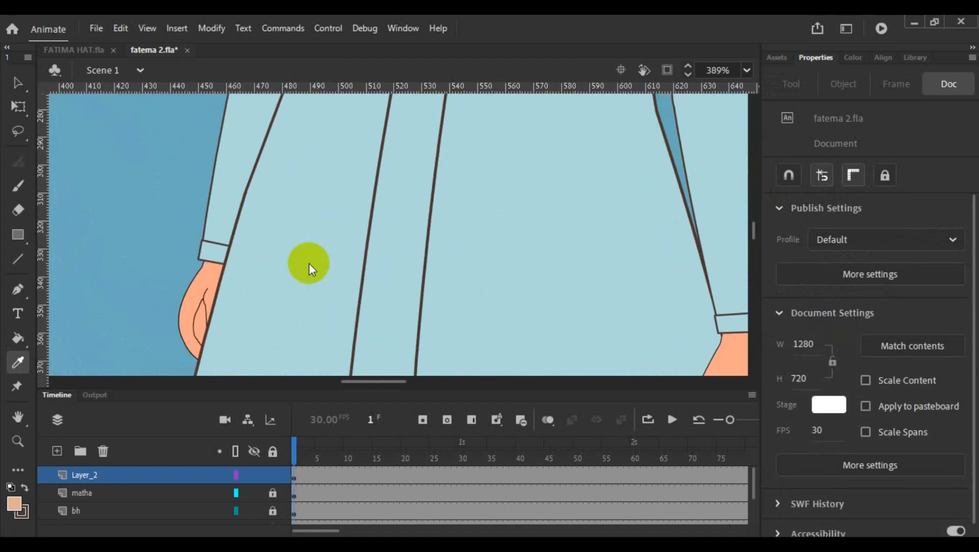
pyautogui.click(214, 280)
pyautogui.scroll(-7, 481, 209)
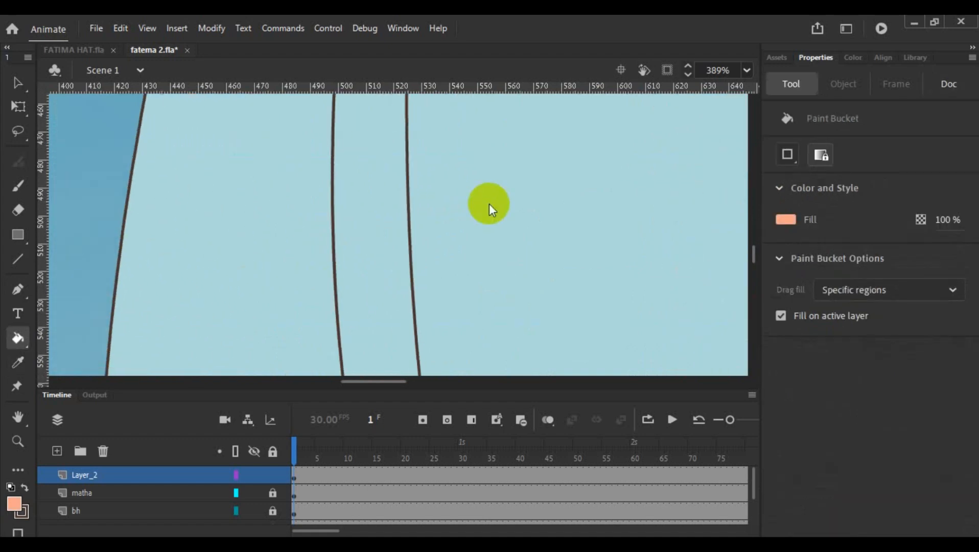
pyautogui.scroll(-8, 488, 204)
pyautogui.click(466, 217)
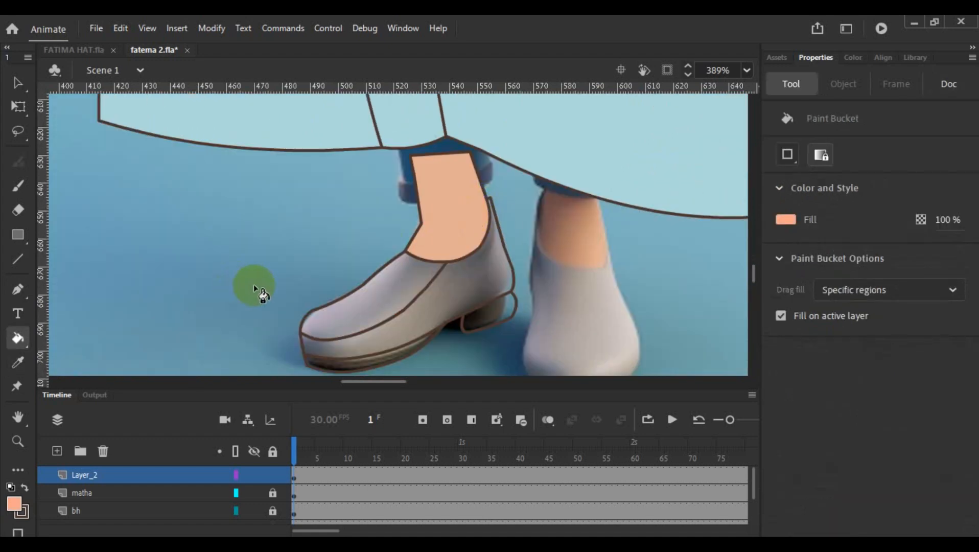
pyautogui.click(449, 228)
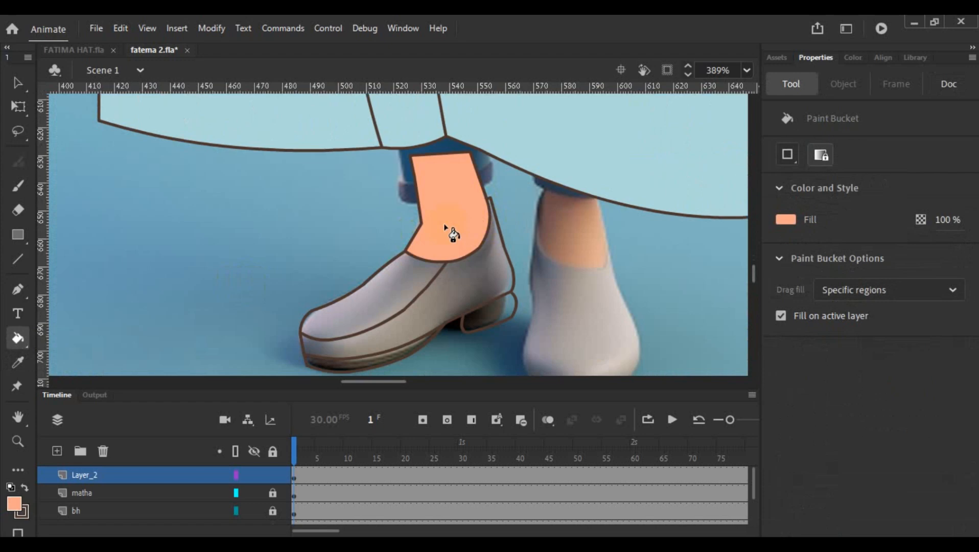
# - Sample the light grey from the reference shoe's toe and fill the traced shoe's upper and side panels
pyautogui.click(382, 286)
pyautogui.click(18, 363)
pyautogui.click(313, 316)
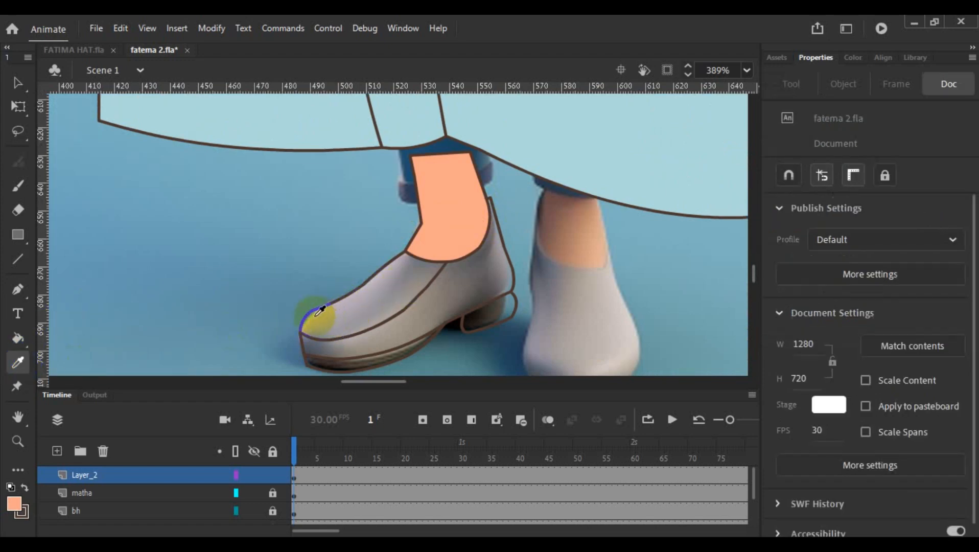
pyautogui.click(316, 317)
pyautogui.click(333, 318)
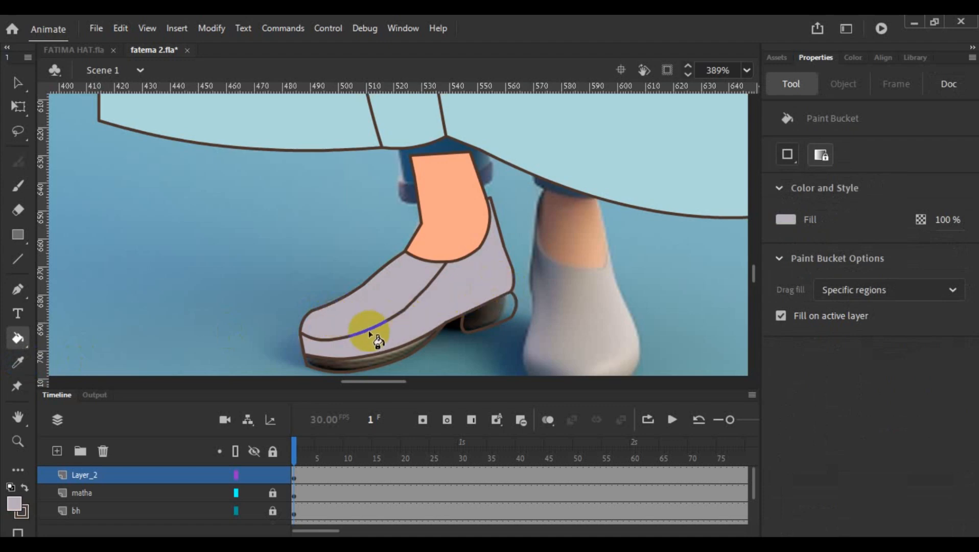
# - Try moving the side seam's upper segment into the shoe opening's edge and undo the move
pyautogui.click(19, 87)
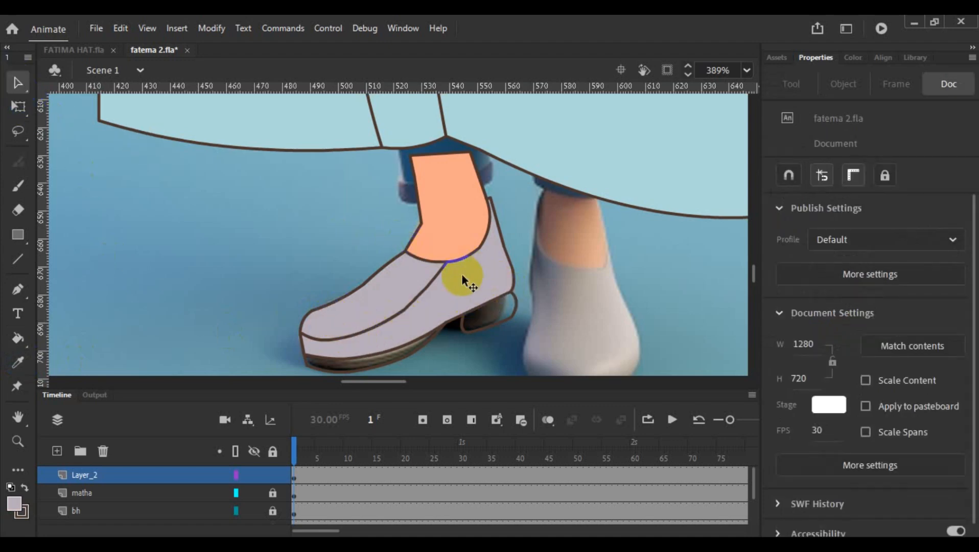
pyautogui.scroll(3, 461, 276)
pyautogui.click(423, 249)
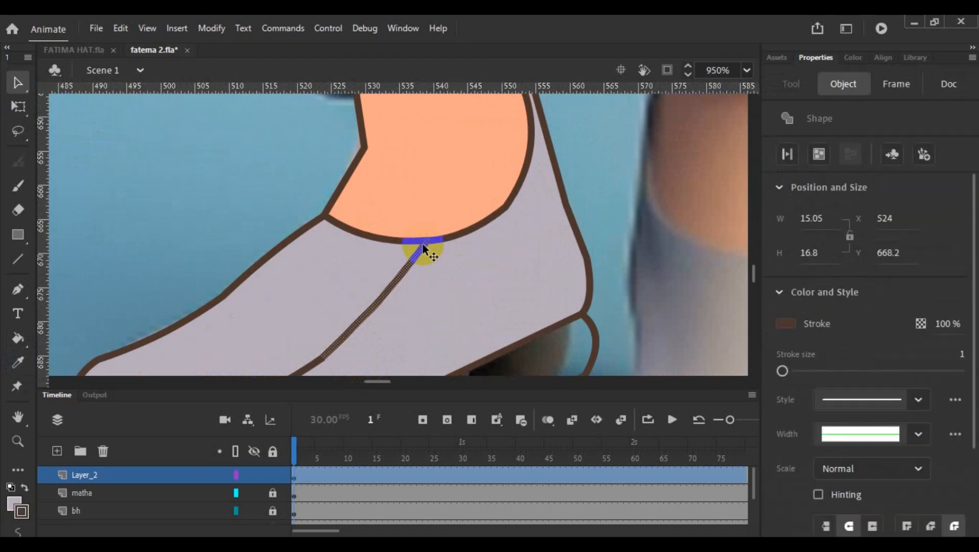
pyautogui.moveTo(431, 243); pyautogui.dragTo(435, 234)
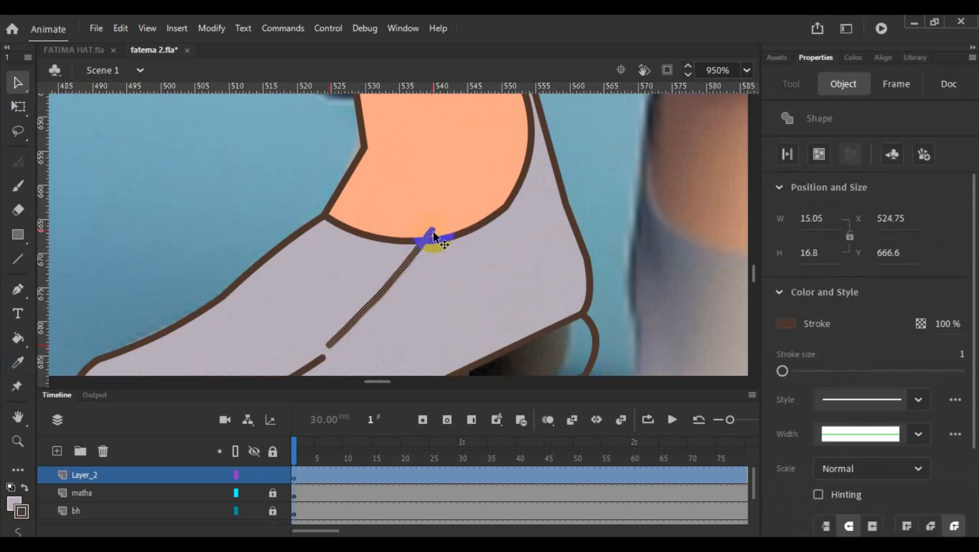
pyautogui.hotkey('ctrl', 'z')
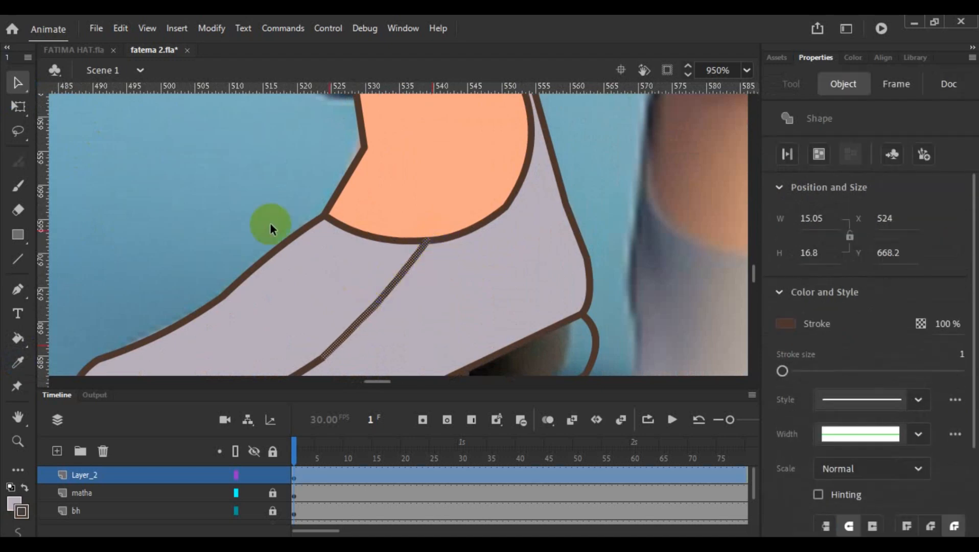
pyautogui.click(247, 183)
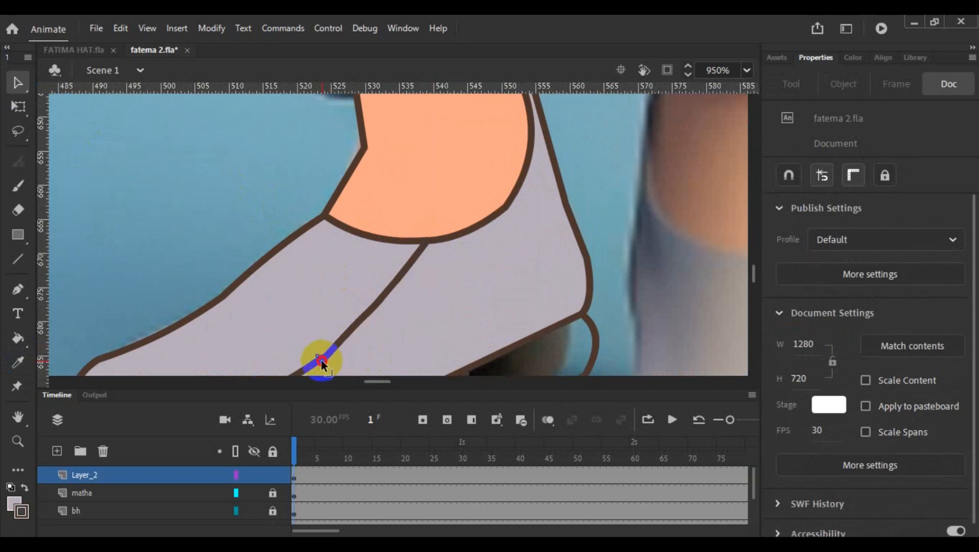
# - Join the side seam's front end to the toe outline and remove the short overshooting stub
pyautogui.scroll(-3, 463, 335)
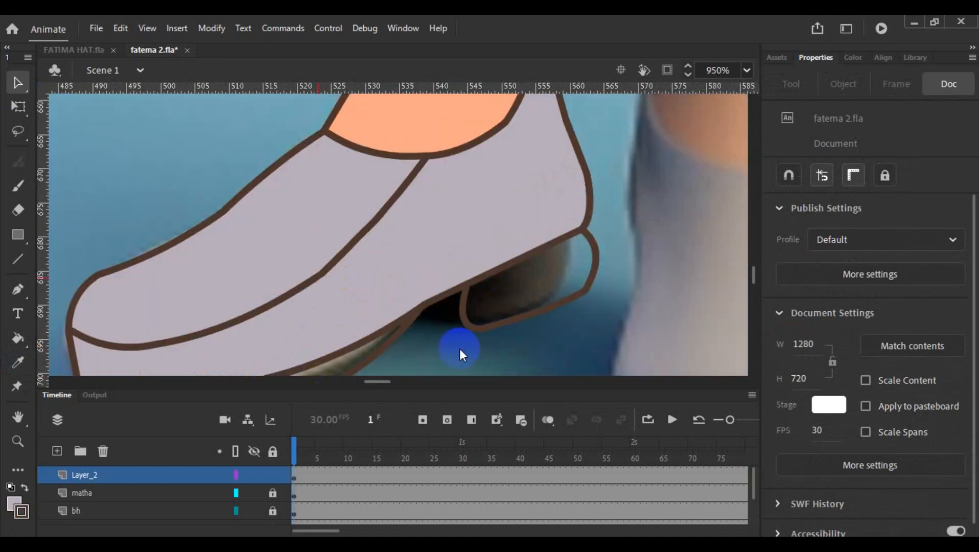
pyautogui.click(74, 338)
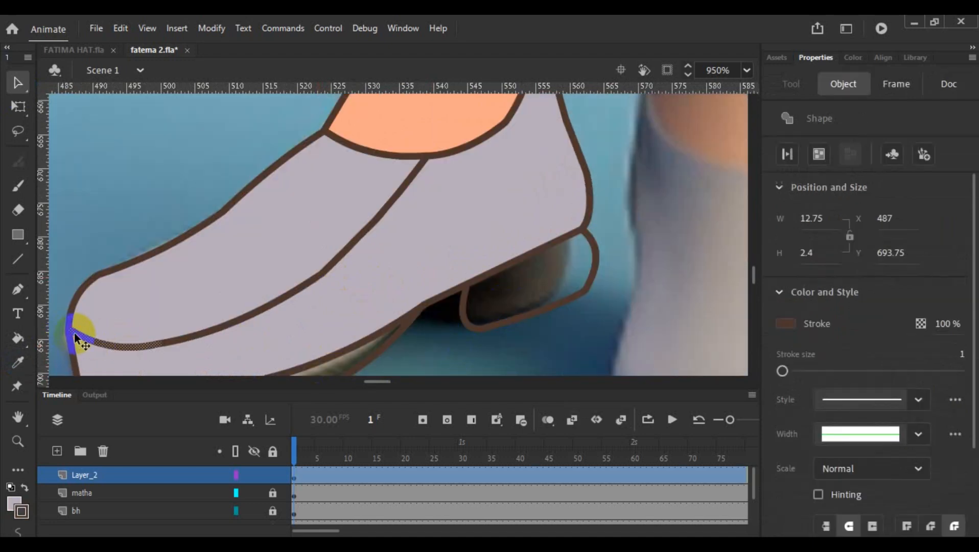
pyautogui.click(71, 332)
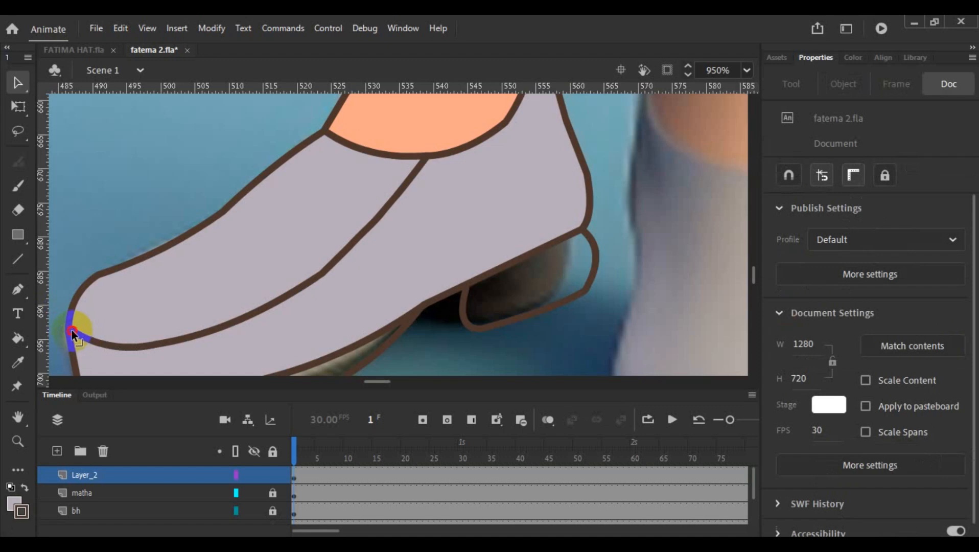
pyautogui.click(65, 328)
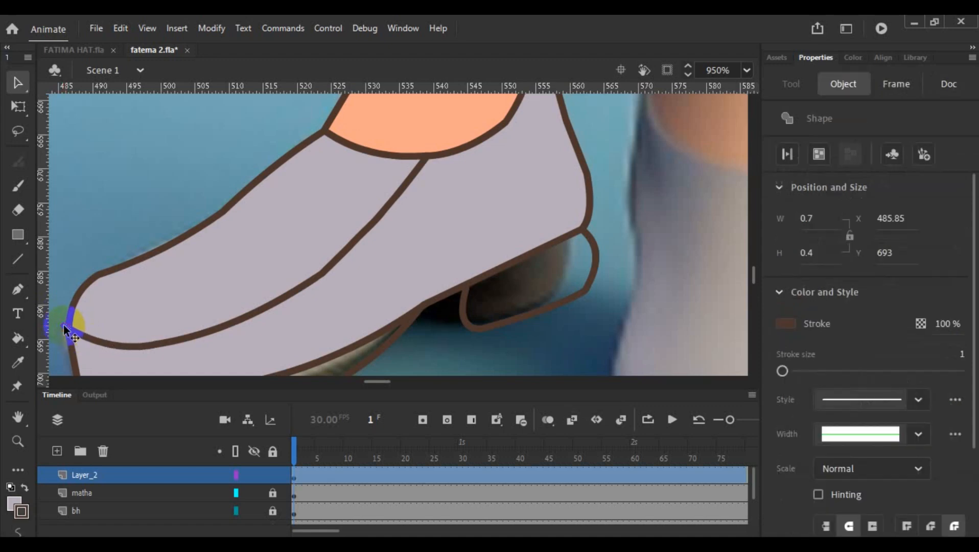
pyautogui.click(261, 445)
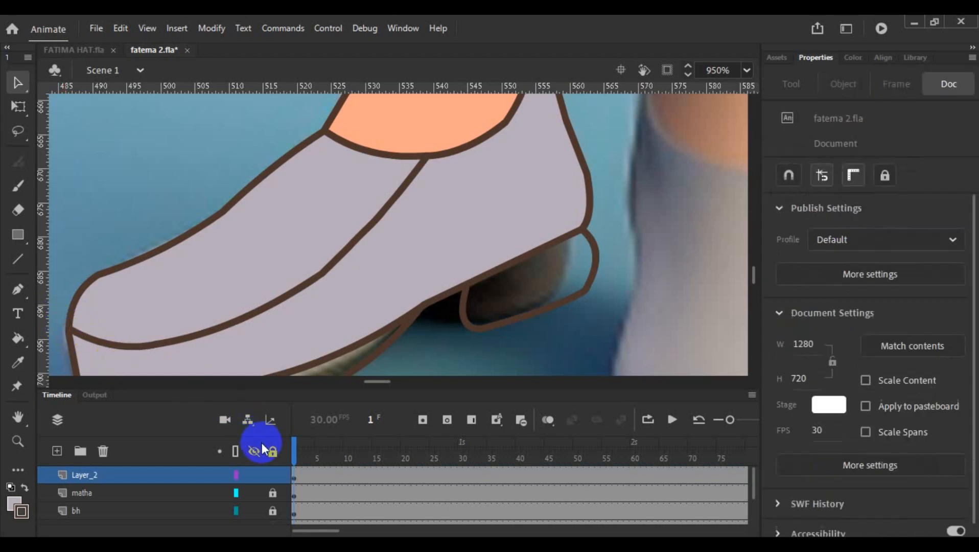
# - Sample a darker grey from the shaded edge of the other reference shoe and fill the traced shoe's side panel
pyautogui.click(21, 363)
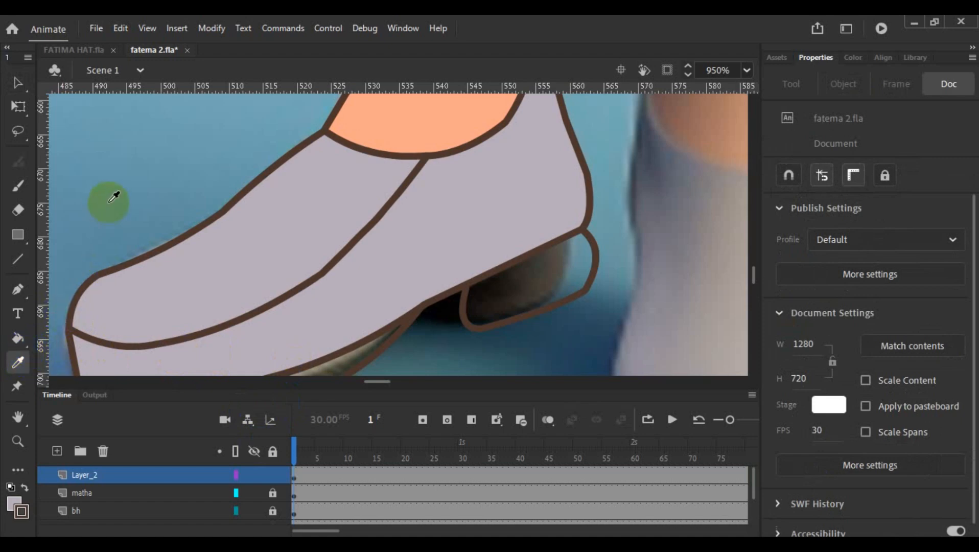
pyautogui.click(17, 85)
pyautogui.scroll(-4, 507, 284)
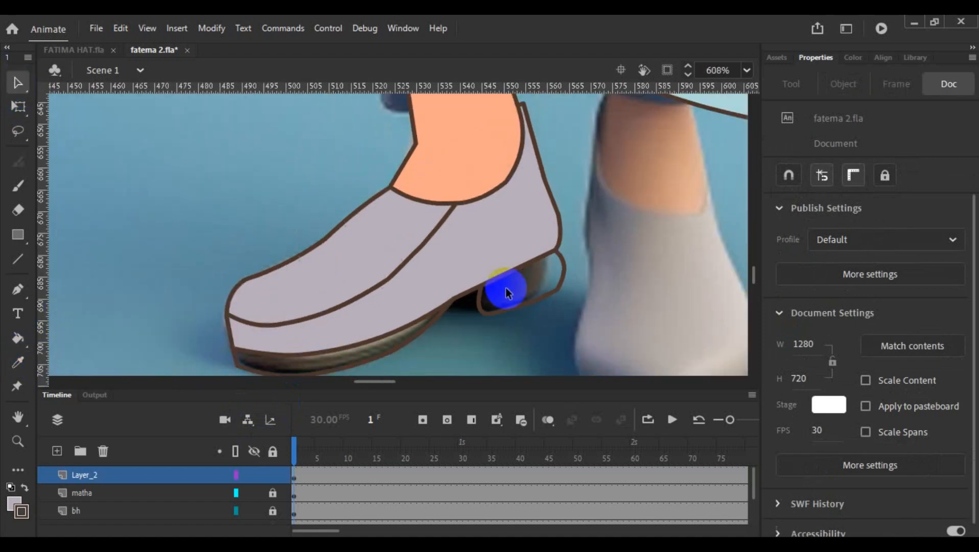
pyautogui.click(18, 362)
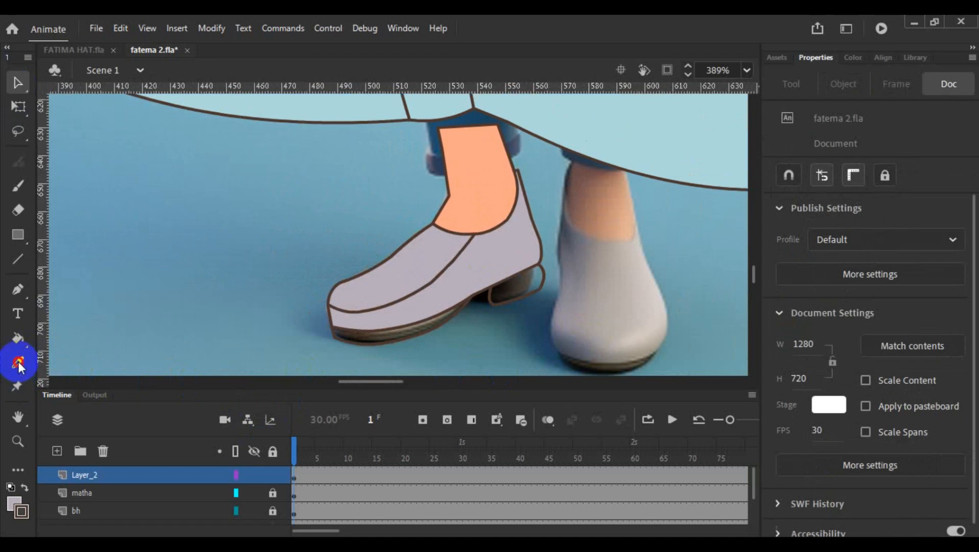
pyautogui.click(569, 312)
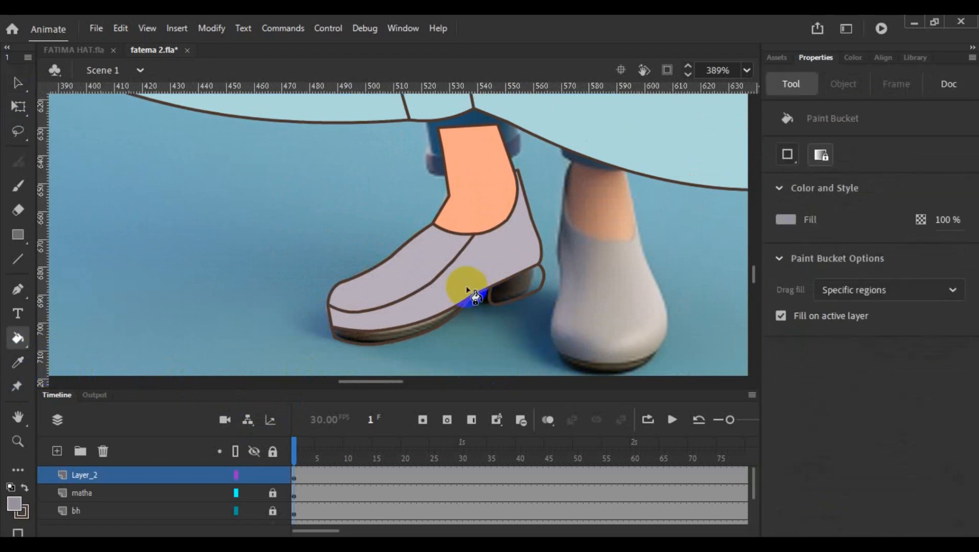
pyautogui.click(474, 296)
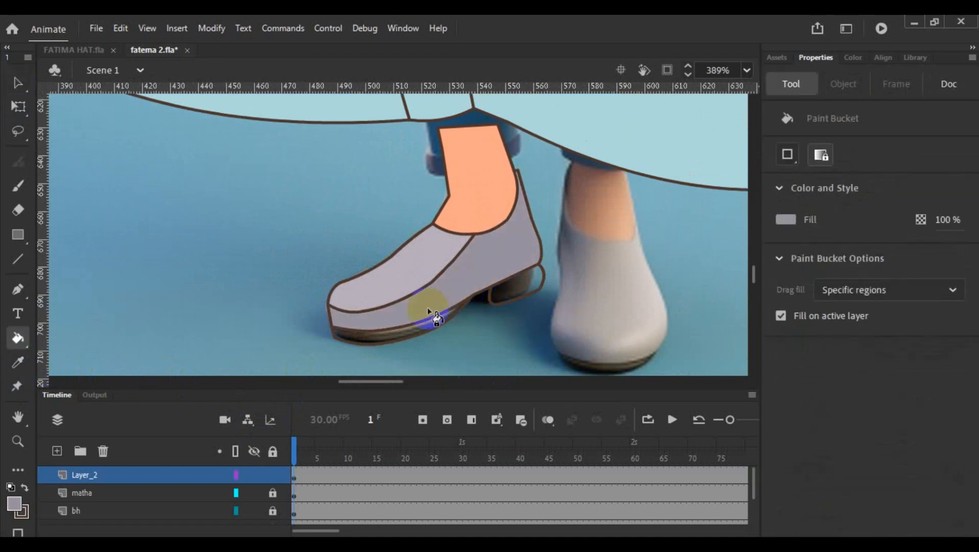
# - Sample the dark brown from the other reference shoe's sole and fill the traced shoe's front sole with it
pyautogui.click(18, 362)
pyautogui.click(613, 363)
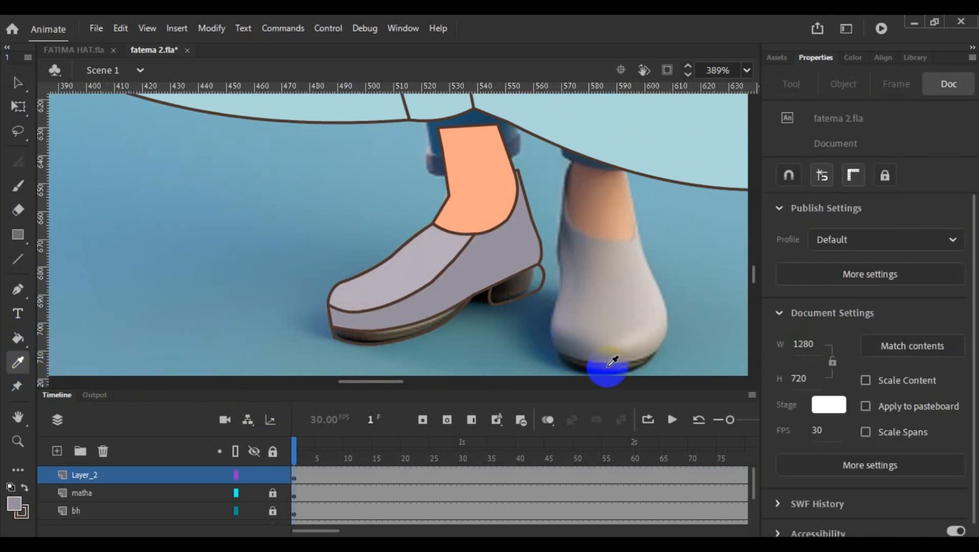
pyautogui.click(422, 336)
pyautogui.click(391, 337)
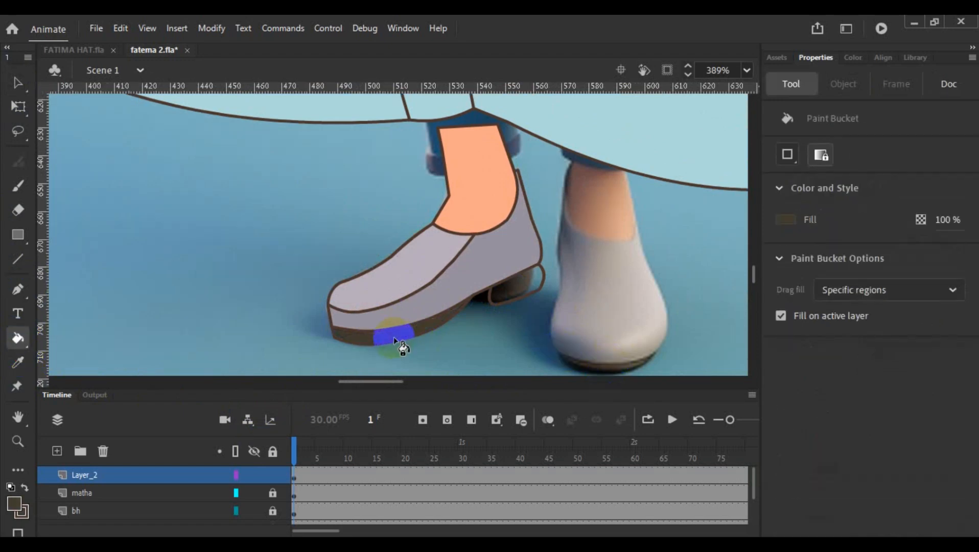
# - Close the gap at the front edge of the heel outline and fill the heel with the same dark brown
pyautogui.scroll(5, 404, 339)
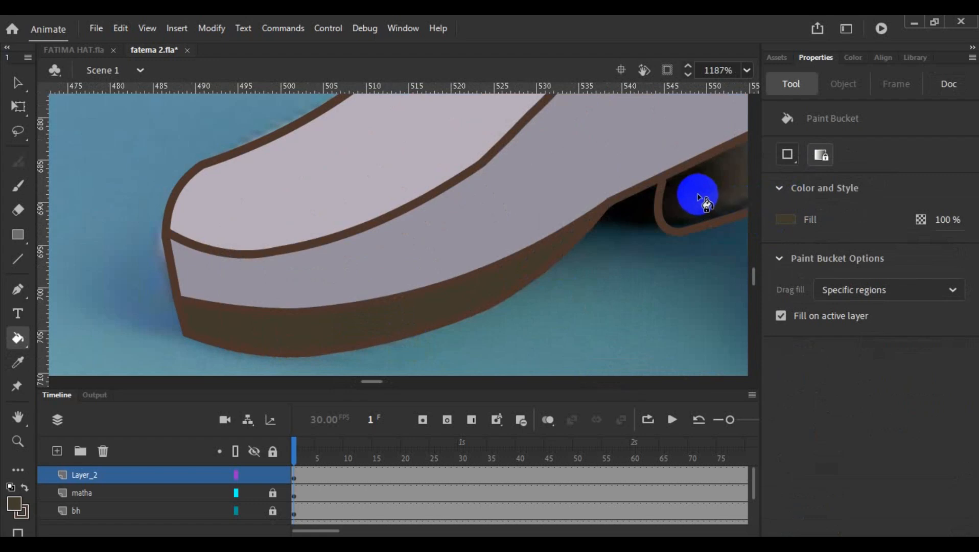
pyautogui.click(682, 201)
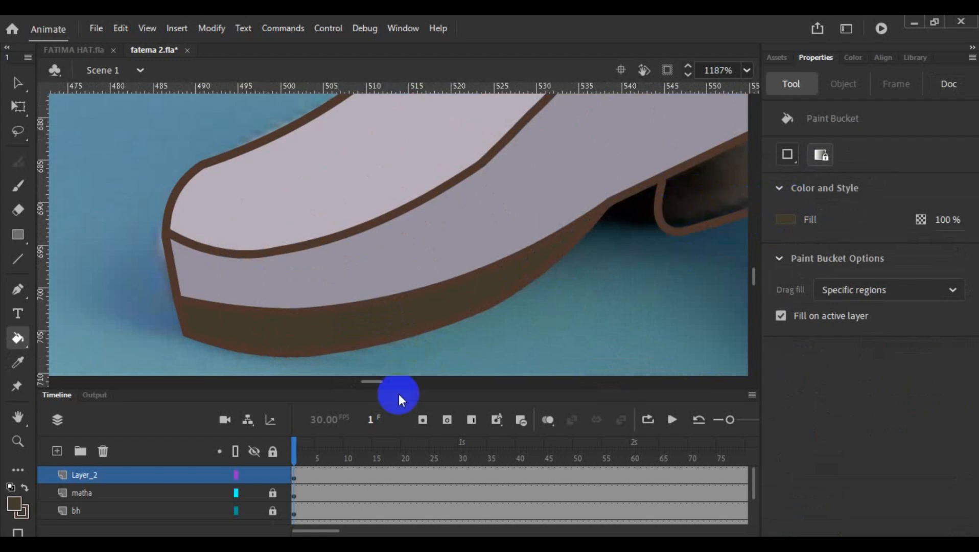
pyautogui.moveTo(375, 382); pyautogui.dragTo(389, 387)
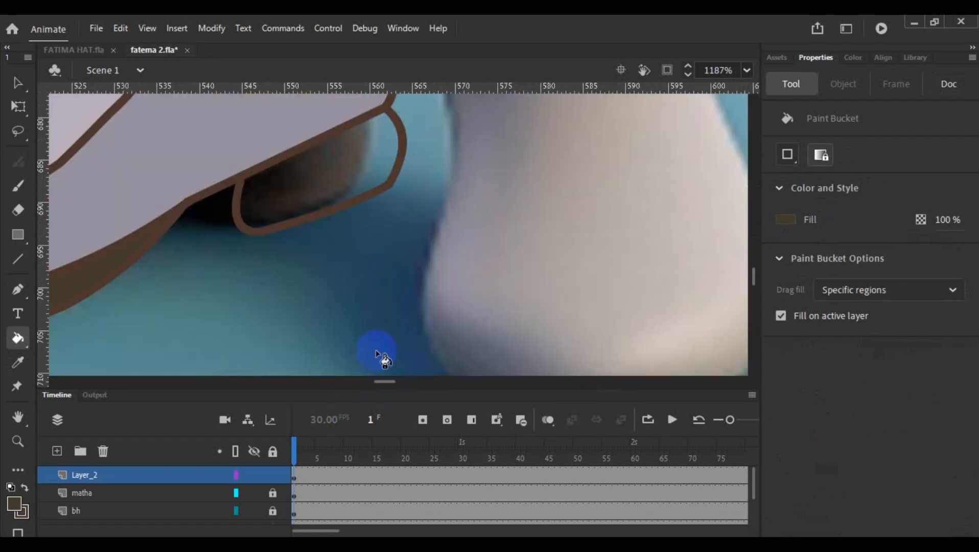
pyautogui.scroll(3, 309, 318)
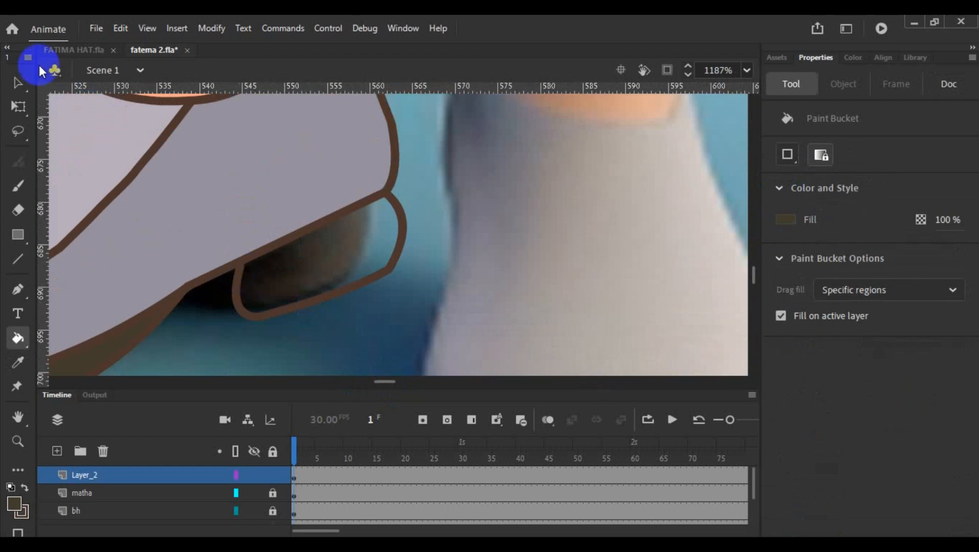
pyautogui.click(18, 83)
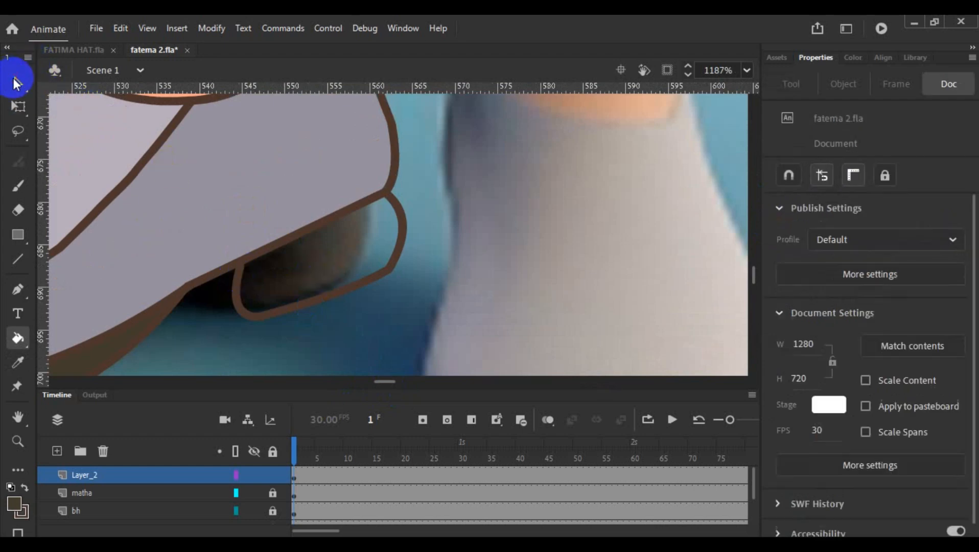
pyautogui.moveTo(238, 270)
pyautogui.mouseDown()
pyautogui.moveTo(242, 258)
pyautogui.moveTo(233, 270)
pyautogui.mouseUp()
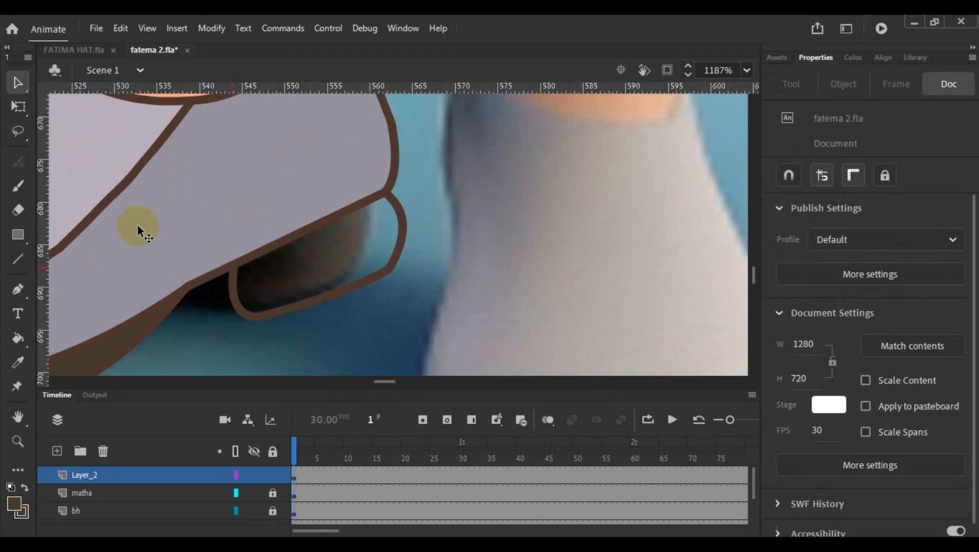
pyautogui.click(18, 338)
pyautogui.click(269, 272)
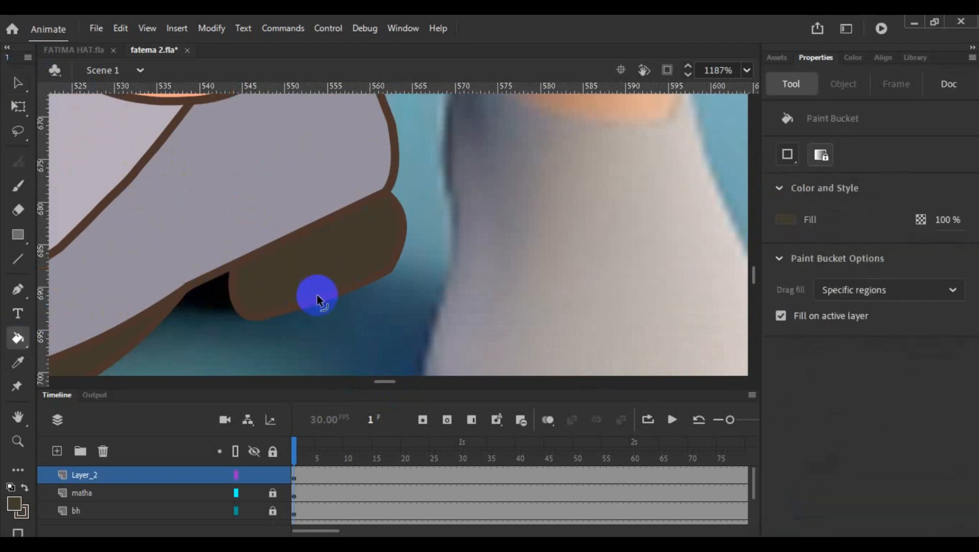
# - Copy the whole traced foot with its shoe and convert the original to a graphic symbol named l1
pyautogui.scroll(-5, 317, 295)
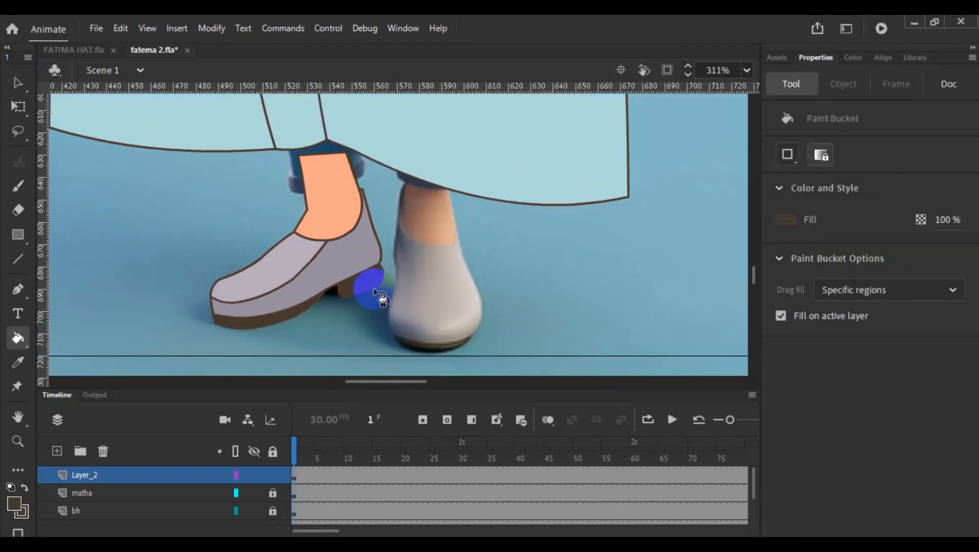
pyautogui.scroll(-1, 375, 288)
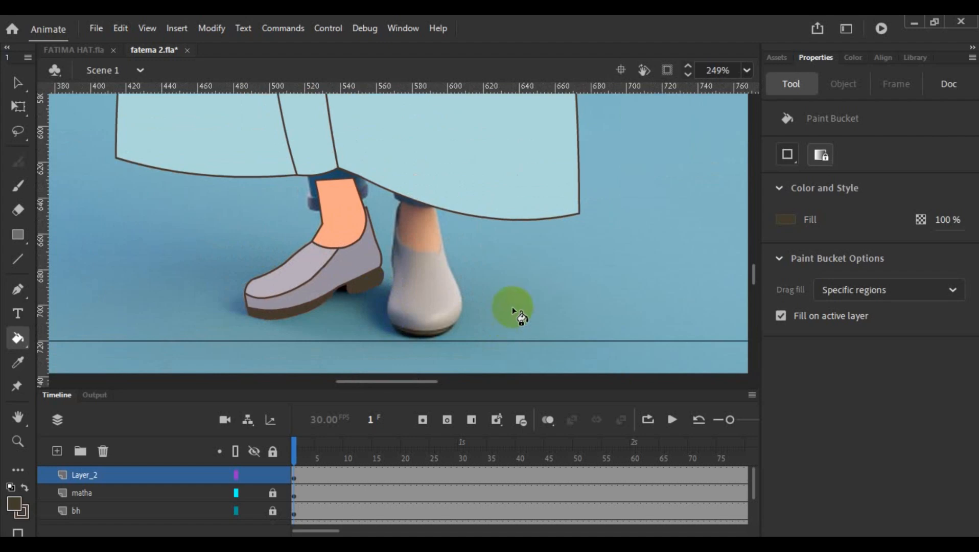
pyautogui.scroll(-3, 469, 242)
pyautogui.click(16, 83)
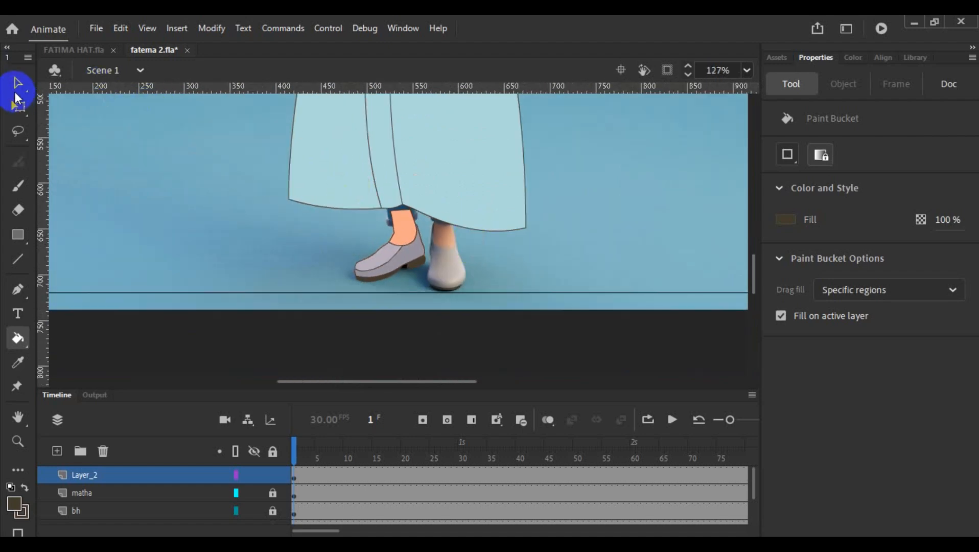
pyautogui.click(372, 252)
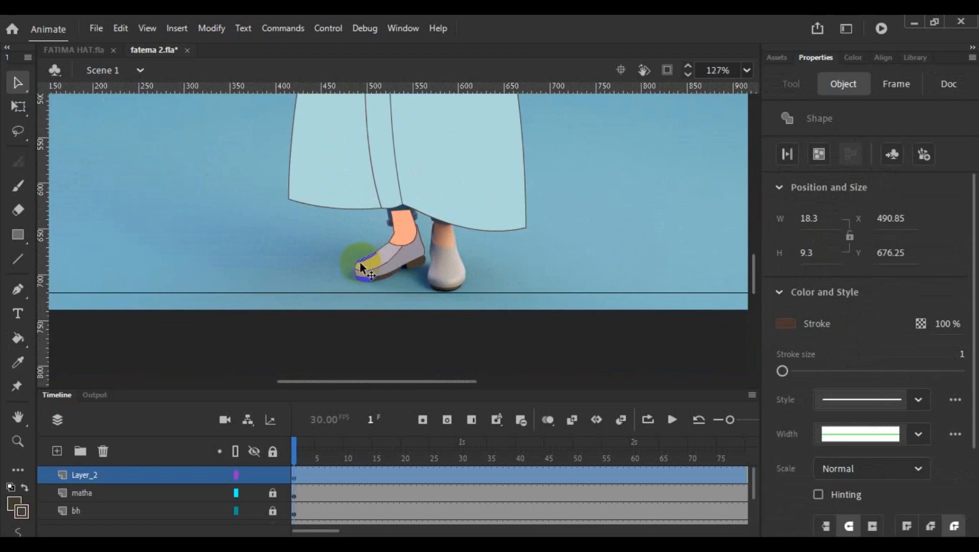
pyautogui.scroll(3, 383, 261)
pyautogui.moveTo(352, 114); pyautogui.dragTo(459, 296)
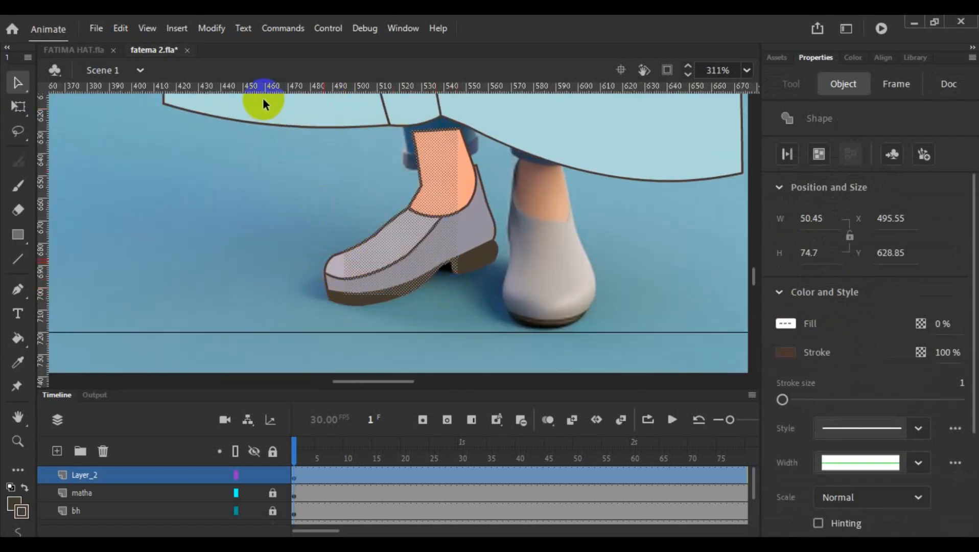
pyautogui.moveTo(250, 98); pyautogui.dragTo(555, 340)
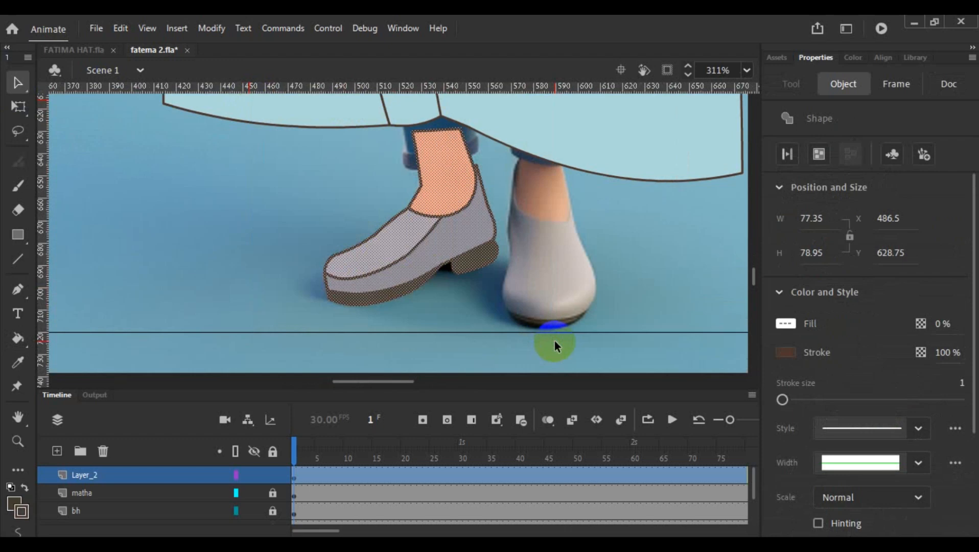
pyautogui.click(220, 297)
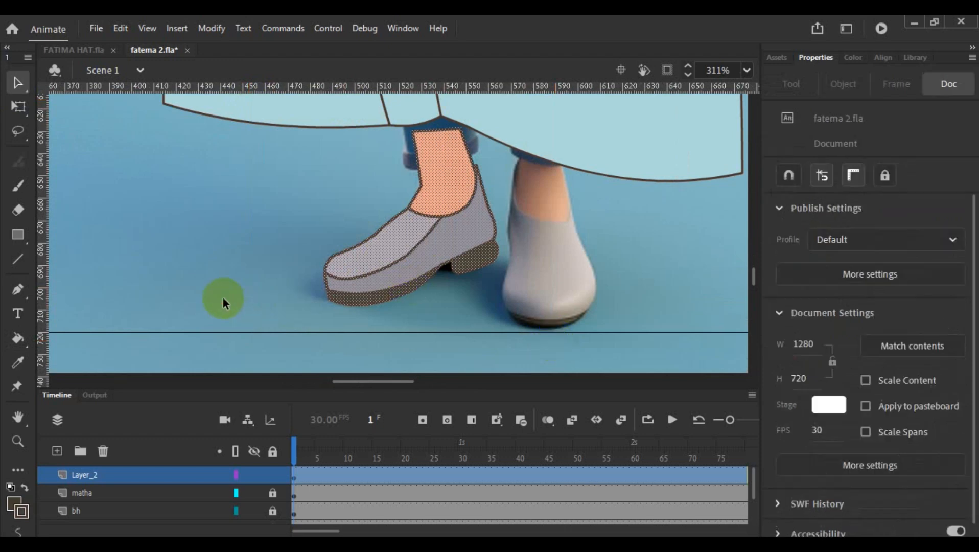
pyautogui.moveTo(234, 105); pyautogui.dragTo(577, 437)
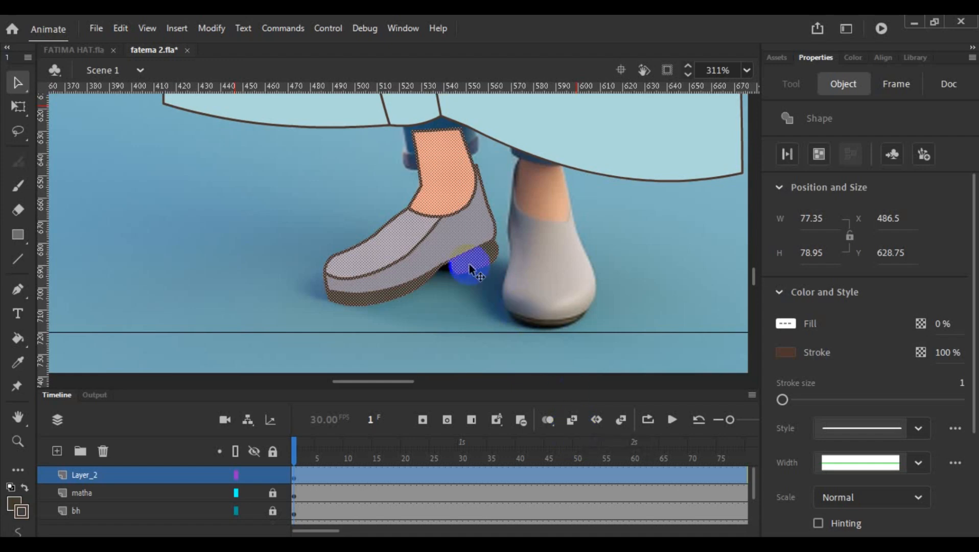
pyautogui.rightClick(445, 237)
pyautogui.click(557, 507)
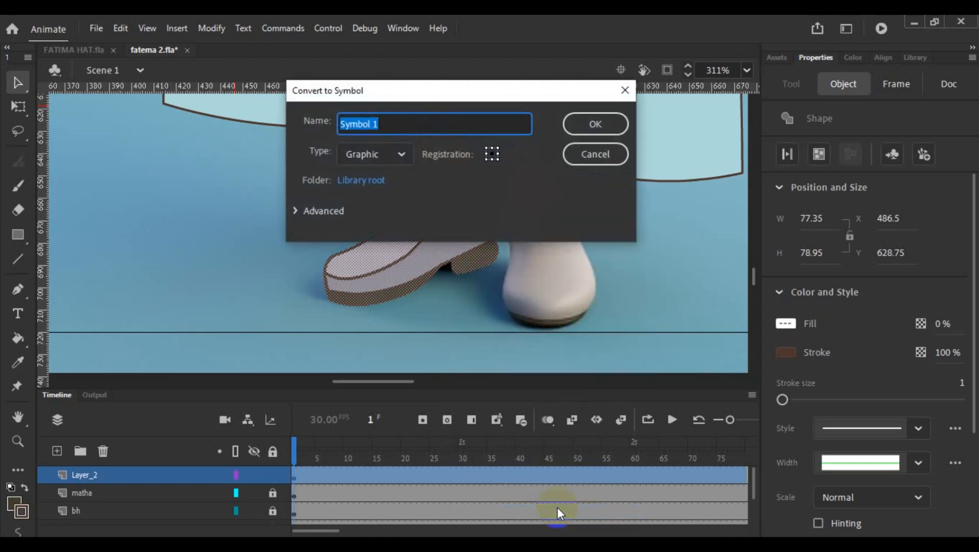
pyautogui.write('l1')
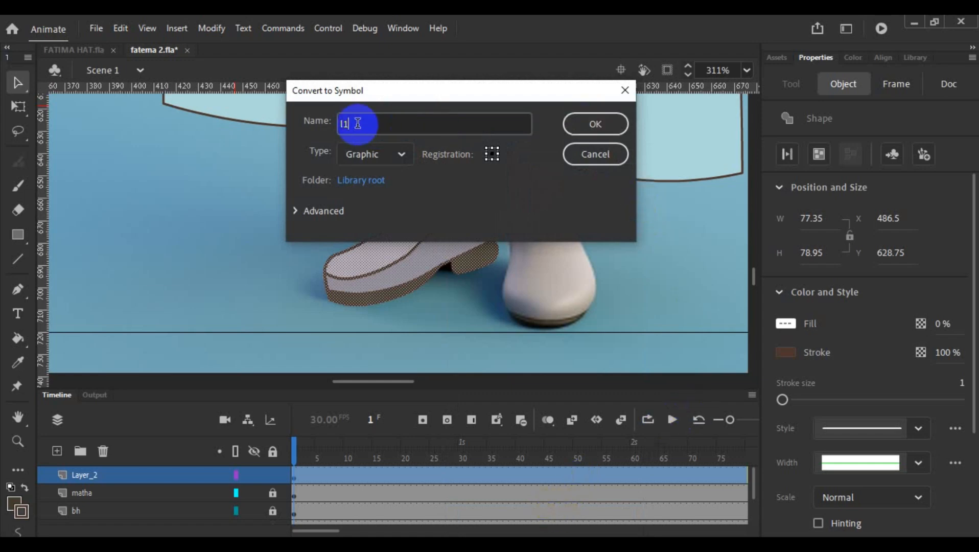
pyautogui.click(571, 128)
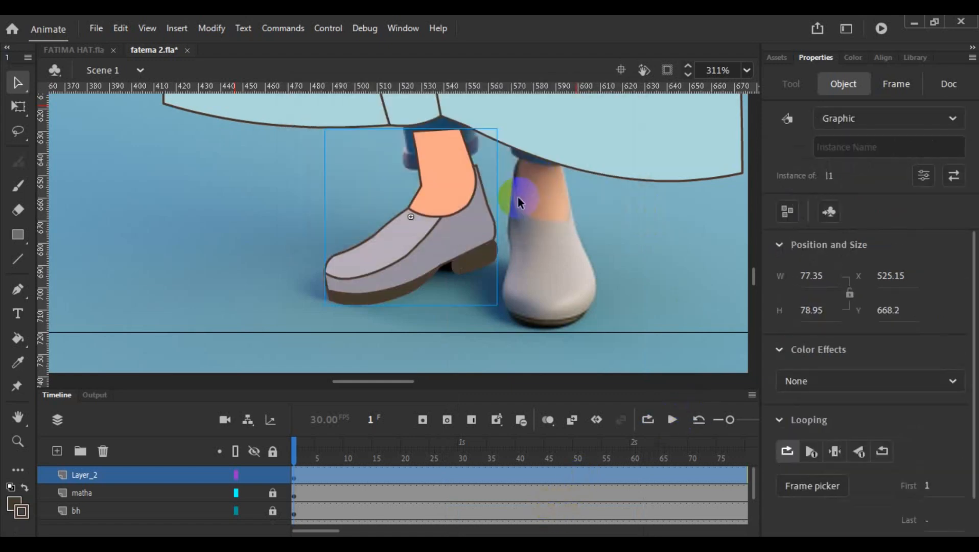
# - Add a new layer above the foot's layer and paste the copied foot into its first frame
pyautogui.scroll(-3, 462, 332)
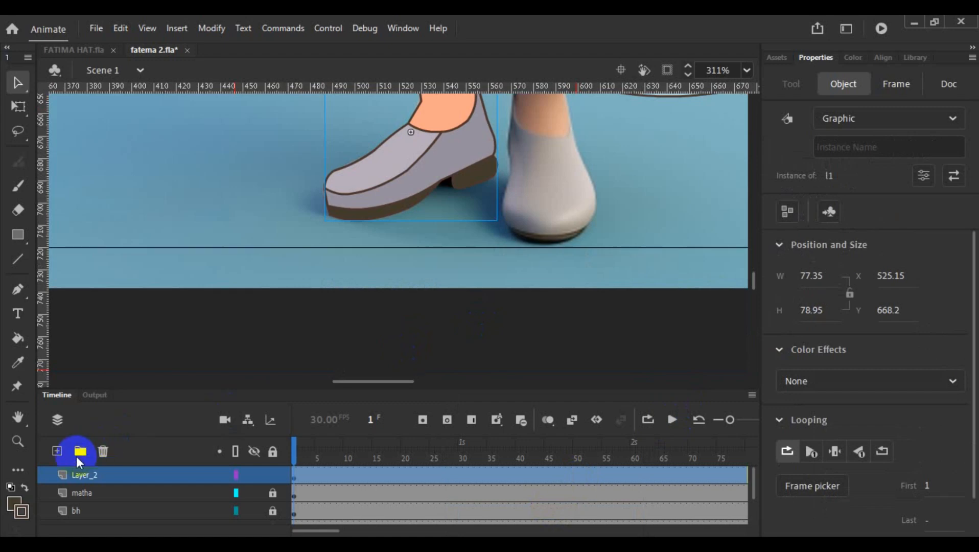
pyautogui.click(56, 451)
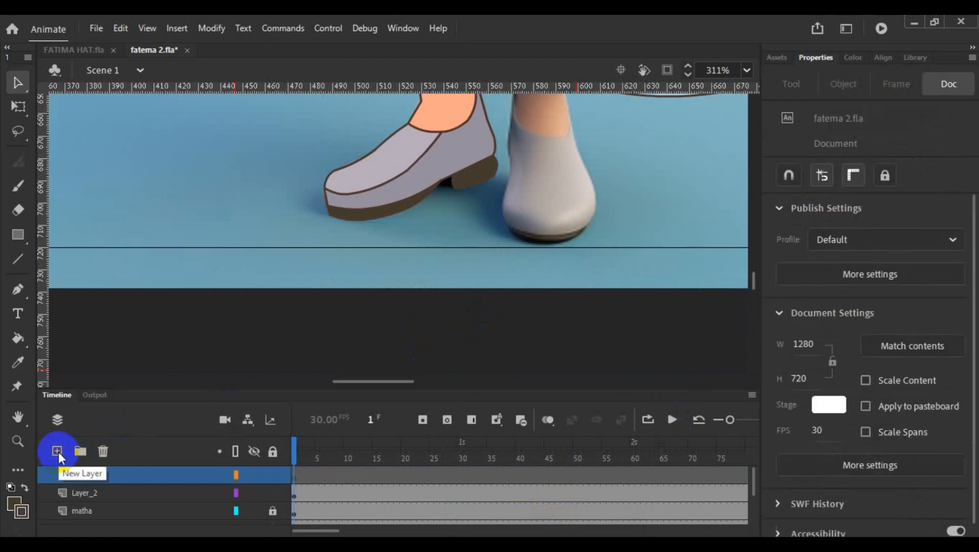
pyautogui.click(295, 479)
pyautogui.hotkey('ctrl', 'v')
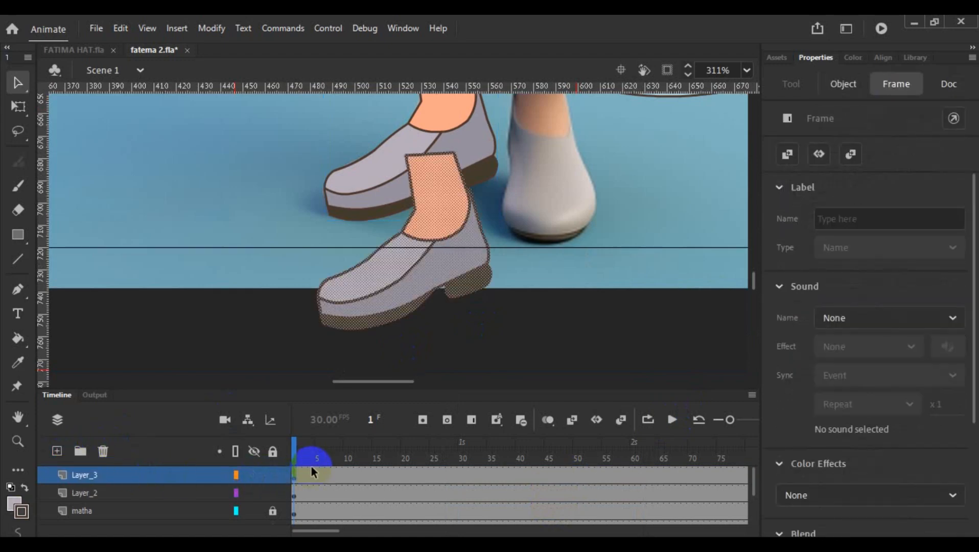
# - Convert the pasted foot to a graphic symbol named l2
pyautogui.rightClick(405, 293)
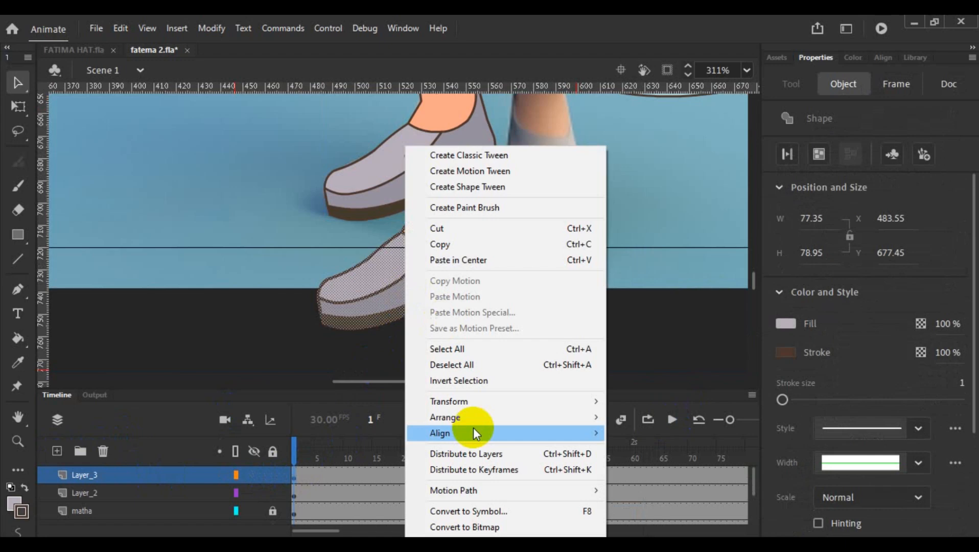
pyautogui.click(474, 510)
pyautogui.press('BackSpace')
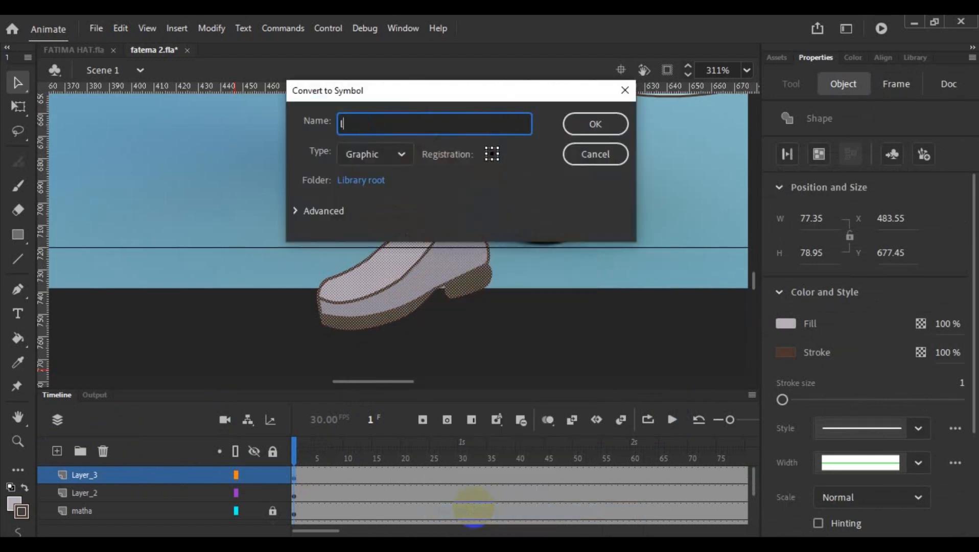
pyautogui.write('l1')
pyautogui.write('2')
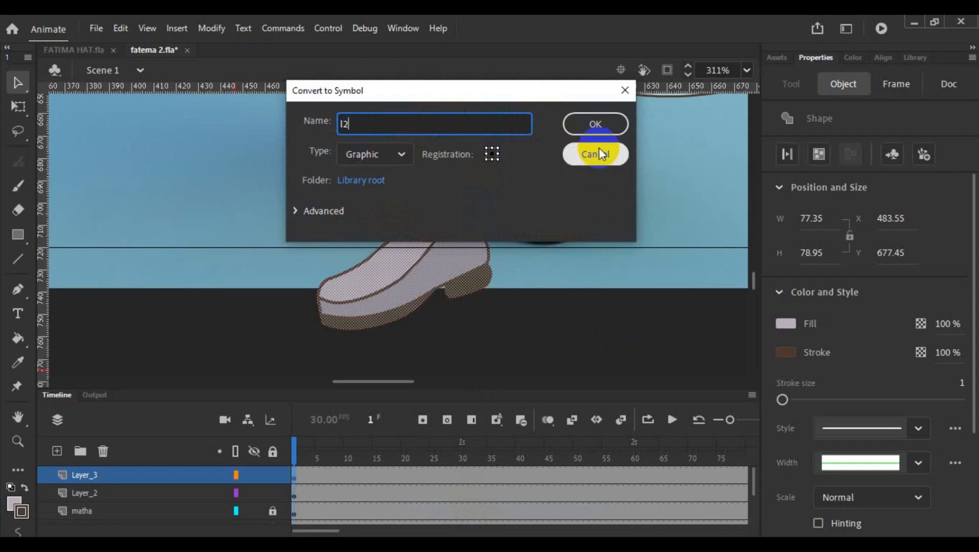
pyautogui.click(597, 127)
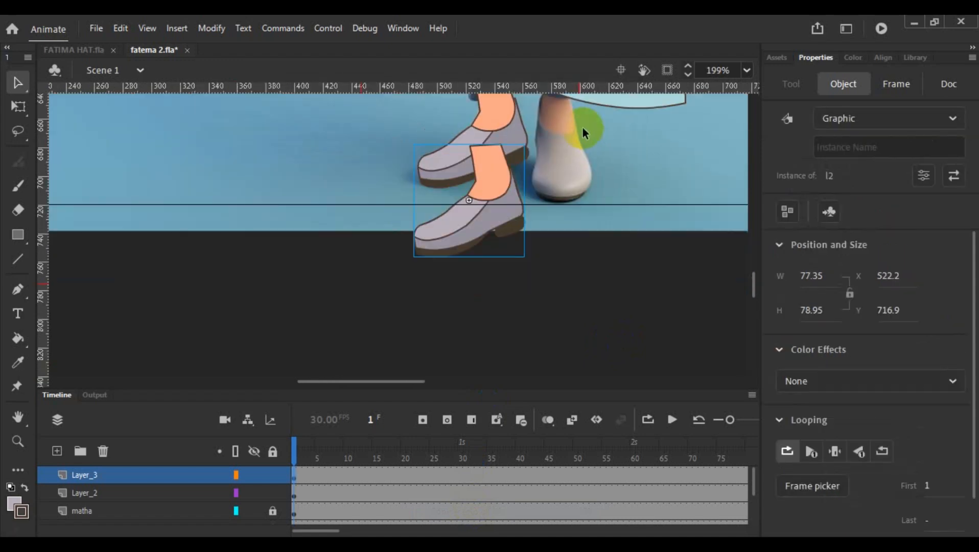
# - Place foot l1 under the left part of the skirt hem and foot l2 over the right reference foot
pyautogui.scroll(-2, 583, 127)
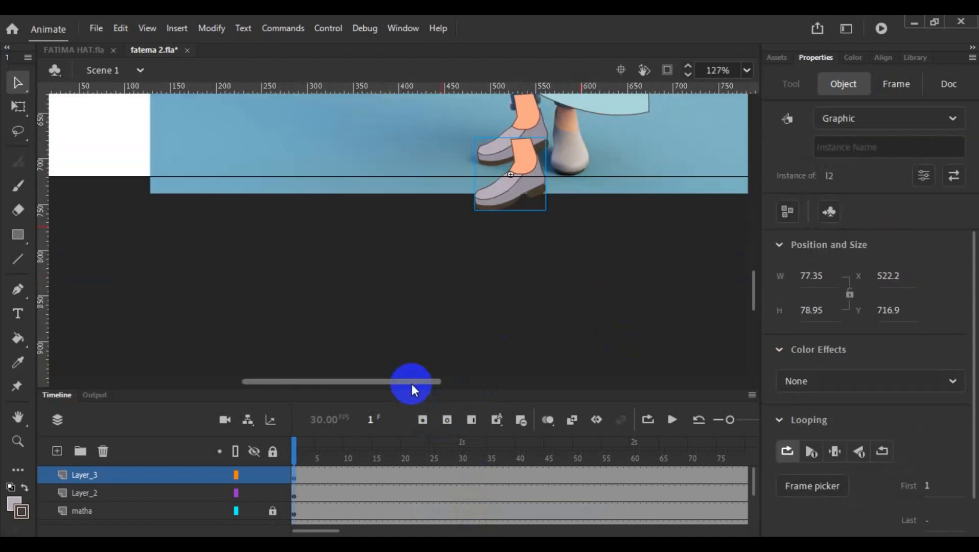
pyautogui.moveTo(414, 383); pyautogui.dragTo(442, 384)
pyautogui.scroll(5, 483, 199)
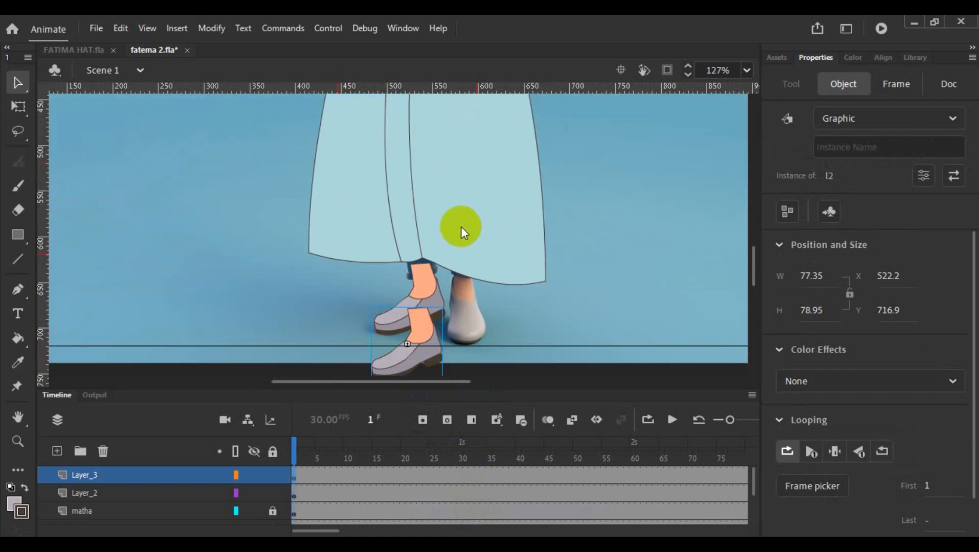
pyautogui.click(424, 288)
pyautogui.moveTo(420, 287); pyautogui.dragTo(366, 265)
pyautogui.moveTo(418, 340); pyautogui.dragTo(476, 292)
pyautogui.moveTo(375, 283); pyautogui.dragTo(383, 284)
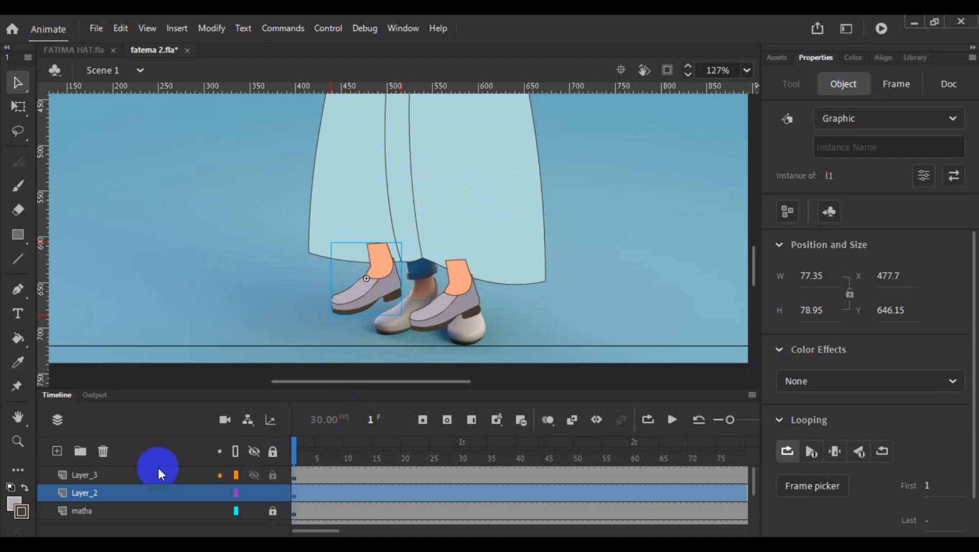
# - Enlarge the timeline until all layers fit and hide the reference image layer m
pyautogui.scroll(-3, 158, 469)
pyautogui.scroll(3, 181, 509)
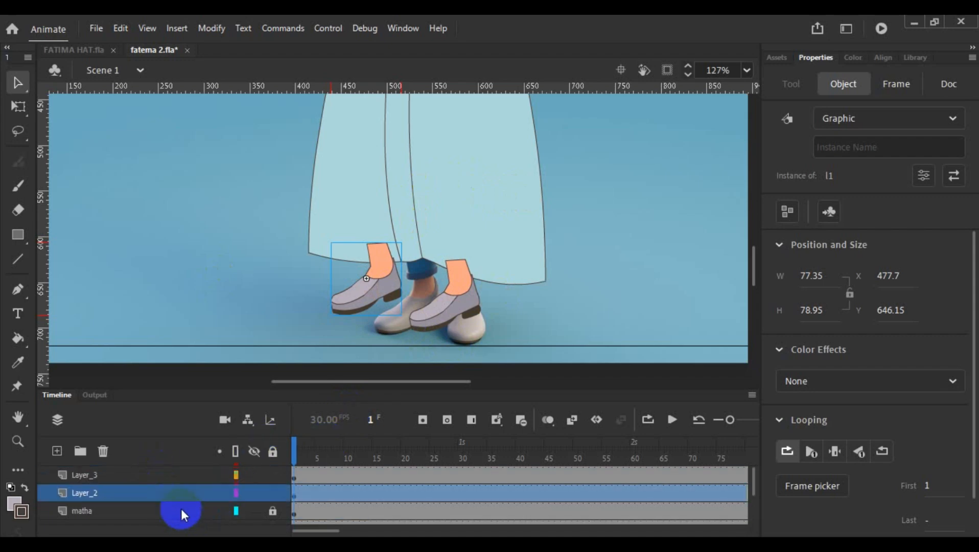
pyautogui.scroll(-3, 178, 509)
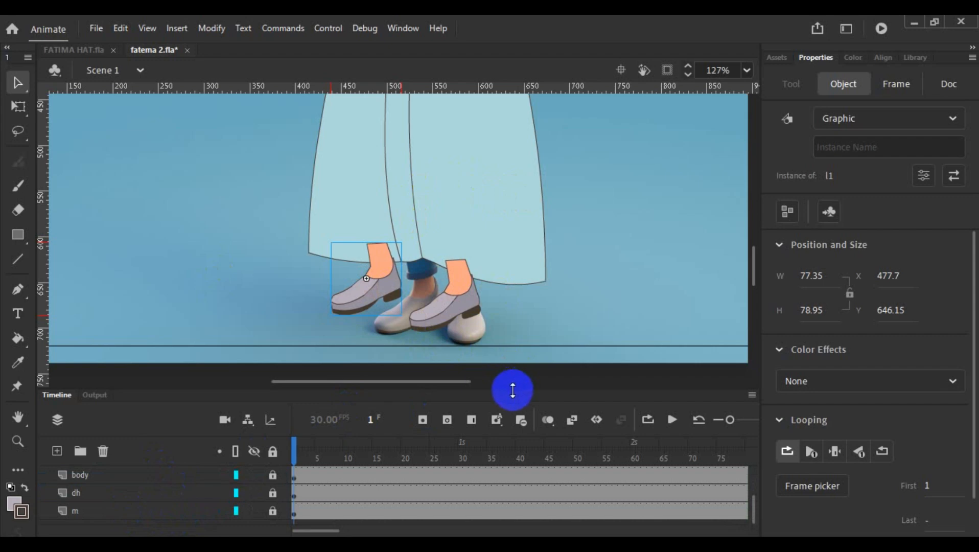
pyautogui.moveTo(512, 389); pyautogui.dragTo(501, 310)
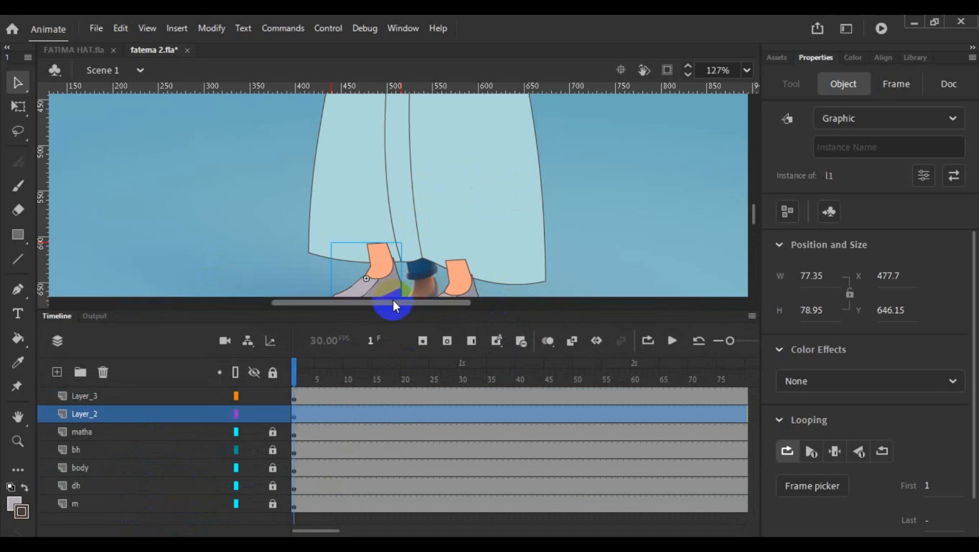
pyautogui.click(254, 503)
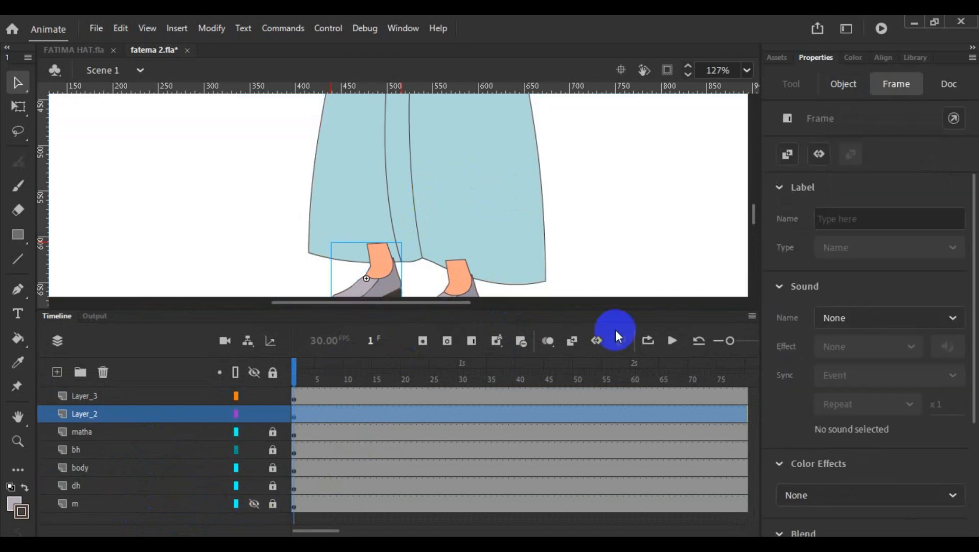
pyautogui.moveTo(536, 305); pyautogui.dragTo(540, 271)
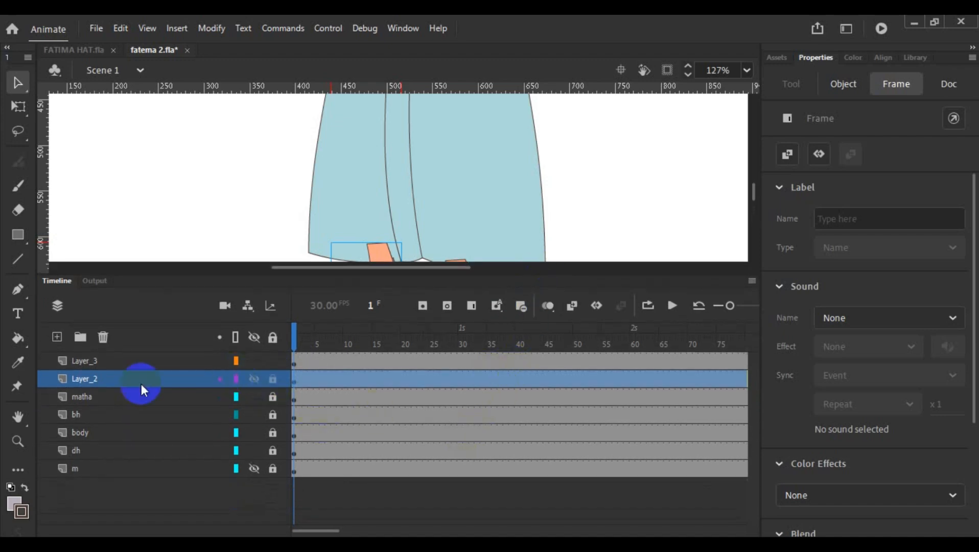
# - Rename Layer_2 to l1 and Layer_3 to l2
pyautogui.click(126, 361)
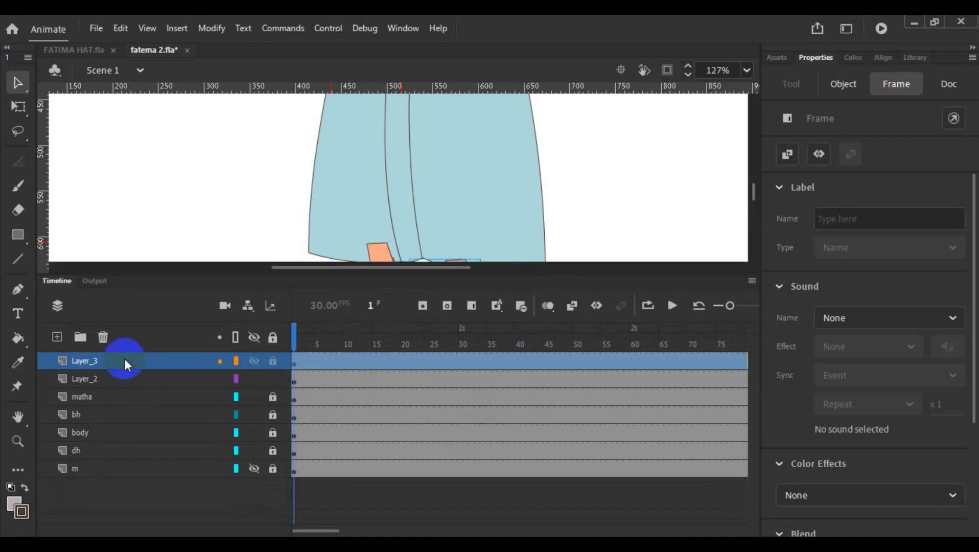
pyautogui.doubleClick(90, 382)
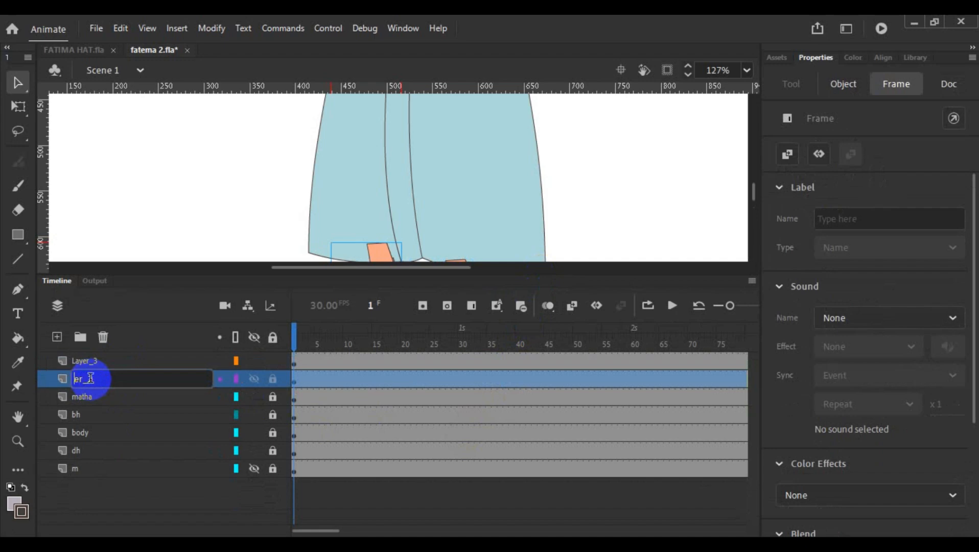
pyautogui.write('er_2')
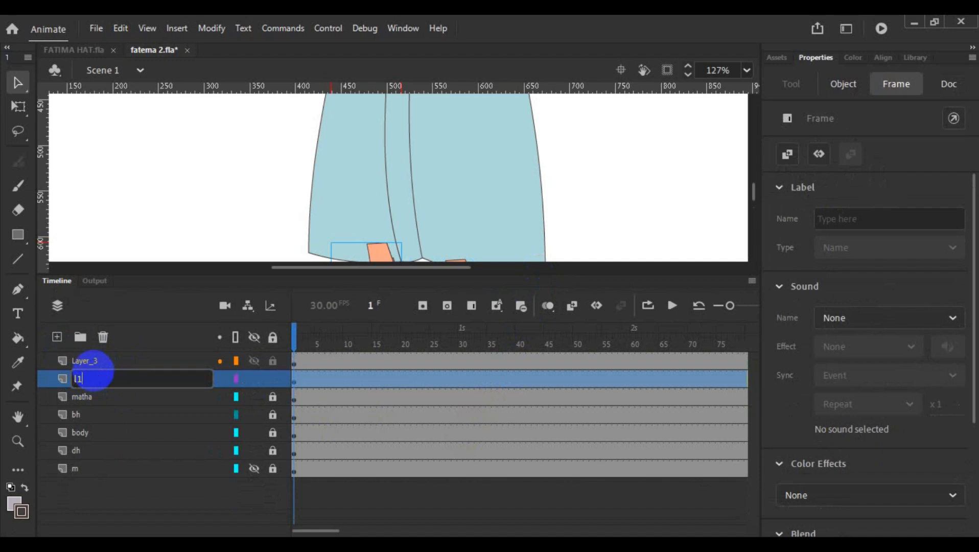
pyautogui.click(116, 357)
pyautogui.doubleClick(116, 357)
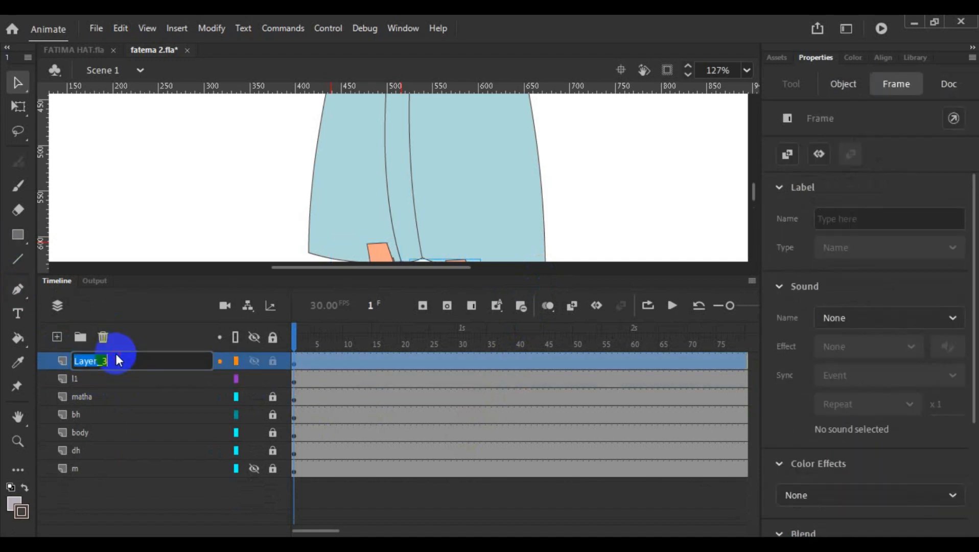
pyautogui.write('l2')
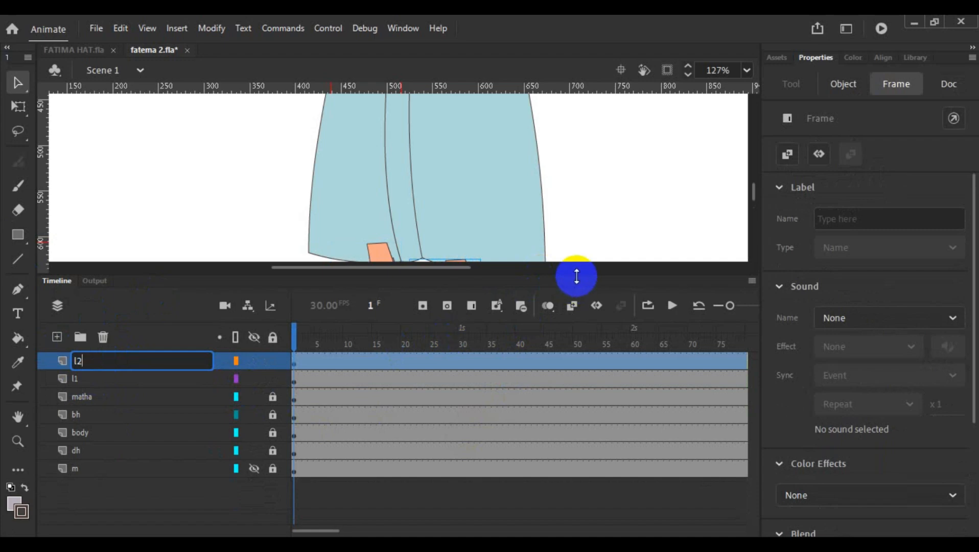
# - Set foot l1's transformation point at the ankle top, rotate the foot slightly clockwise to level the sole, and reposition it under the hem
pyautogui.moveTo(573, 278); pyautogui.dragTo(562, 369)
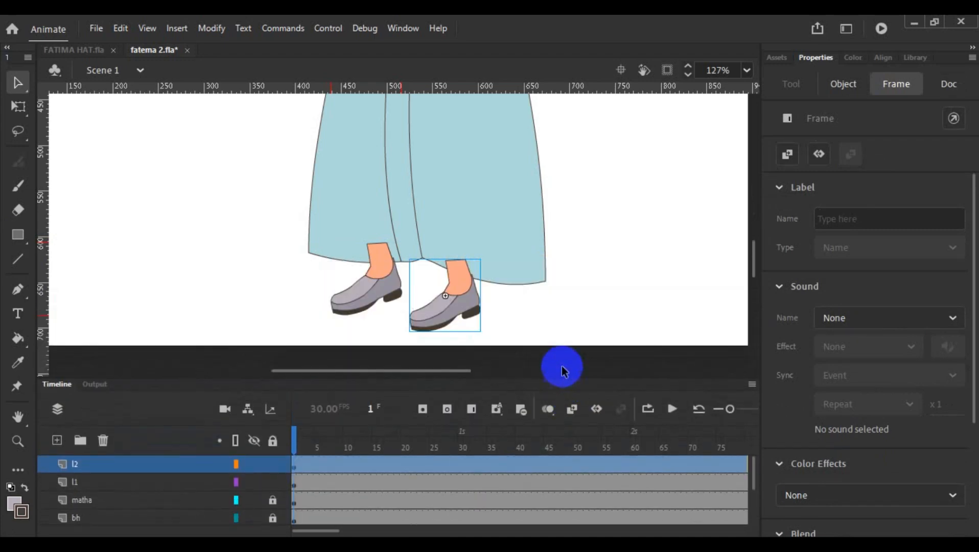
pyautogui.click(381, 306)
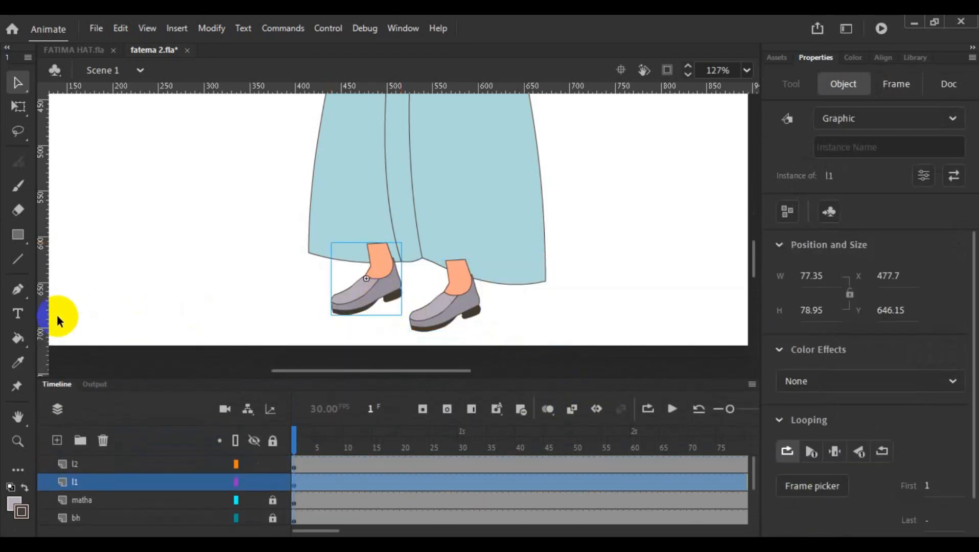
pyautogui.click(17, 106)
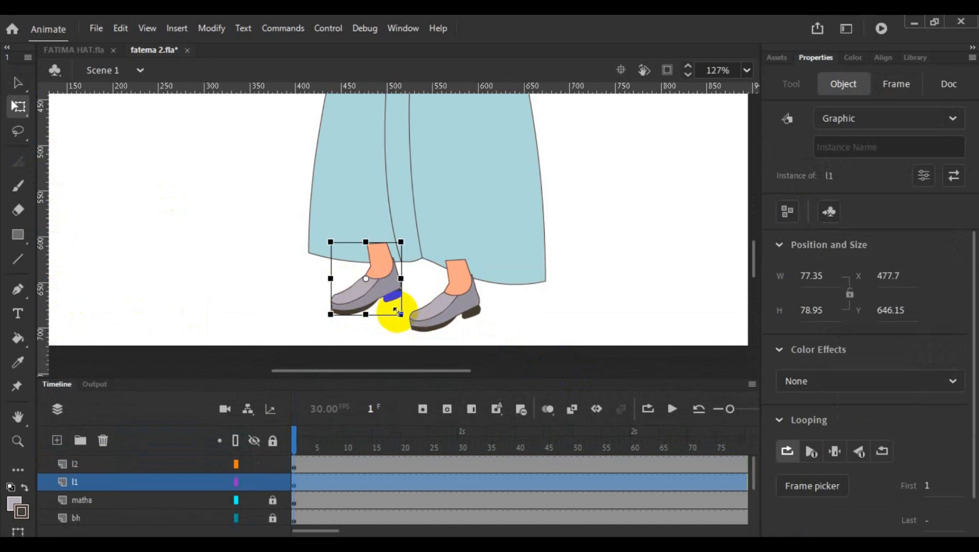
pyautogui.moveTo(376, 287); pyautogui.dragTo(378, 249)
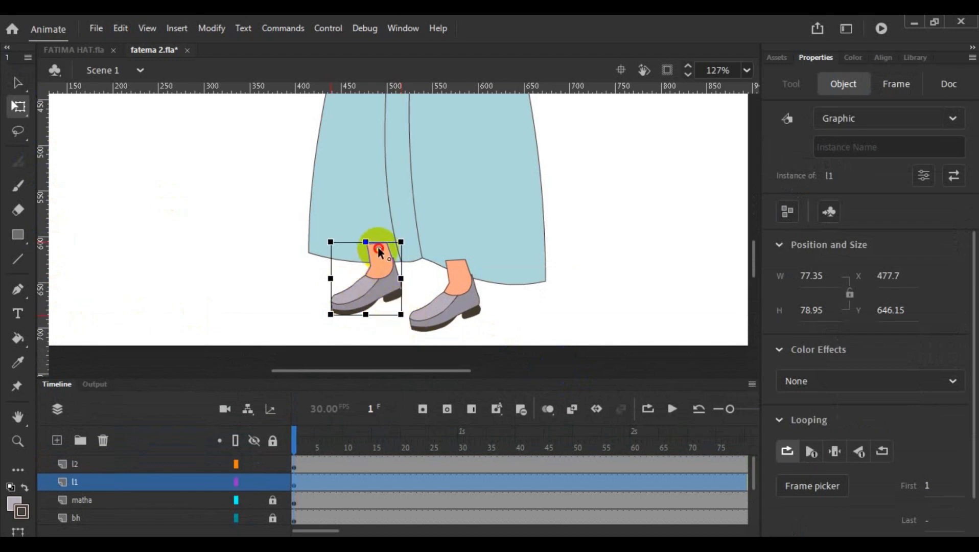
pyautogui.moveTo(405, 322); pyautogui.dragTo(391, 334)
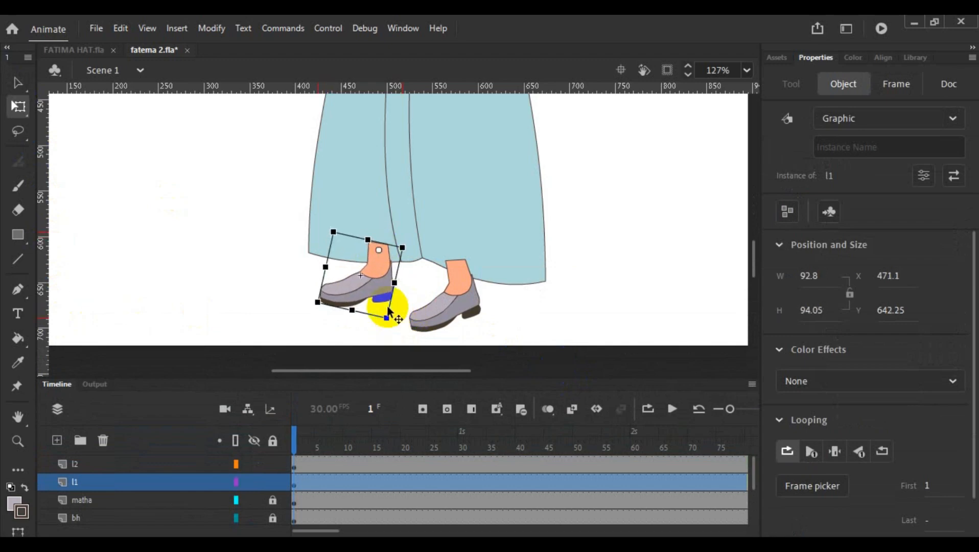
pyautogui.moveTo(374, 271); pyautogui.dragTo(380, 278)
# - Set foot l2's transformation point at the ankle top, rotate it slightly clockwise, and shift it up and right under the hem
pyautogui.click(456, 307)
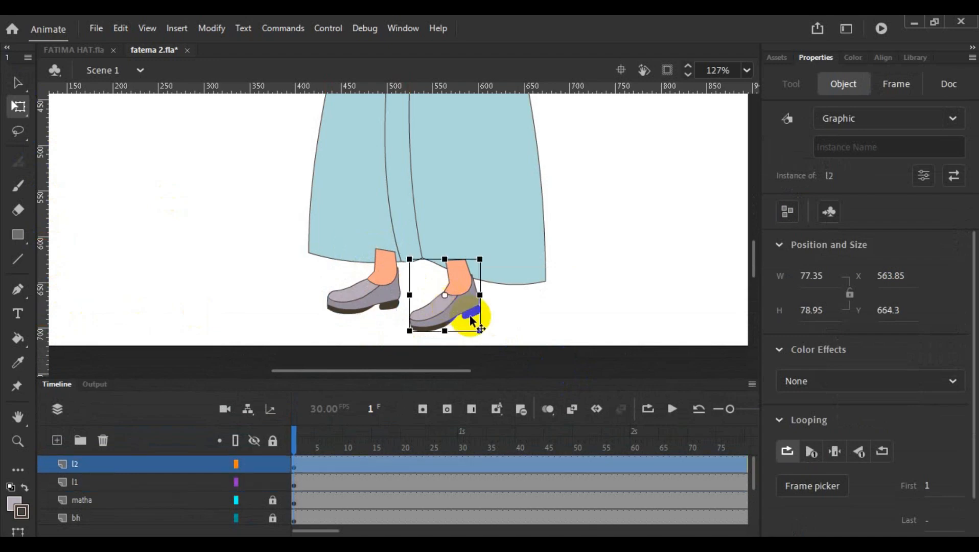
pyautogui.moveTo(445, 295); pyautogui.dragTo(455, 262)
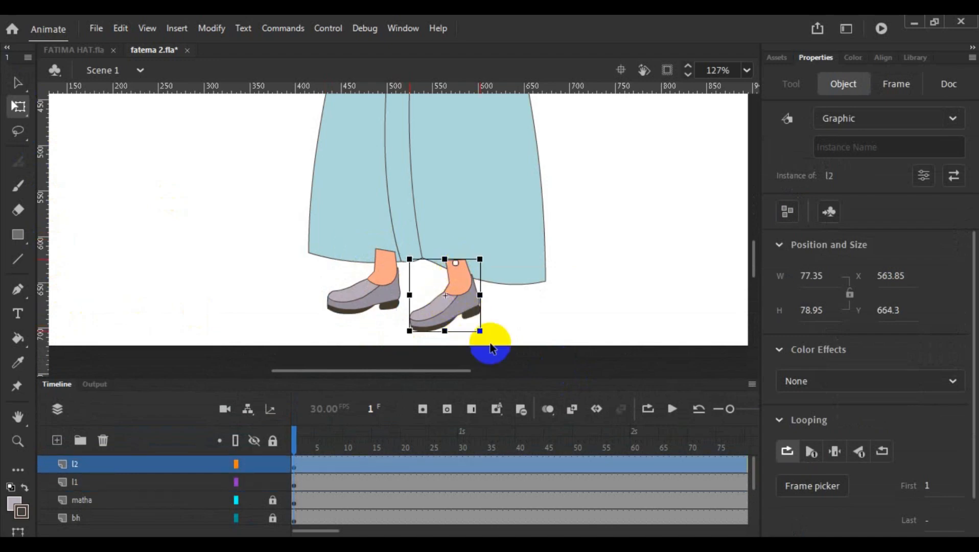
pyautogui.moveTo(481, 334); pyautogui.dragTo(471, 341)
pyautogui.moveTo(446, 301); pyautogui.dragTo(458, 296)
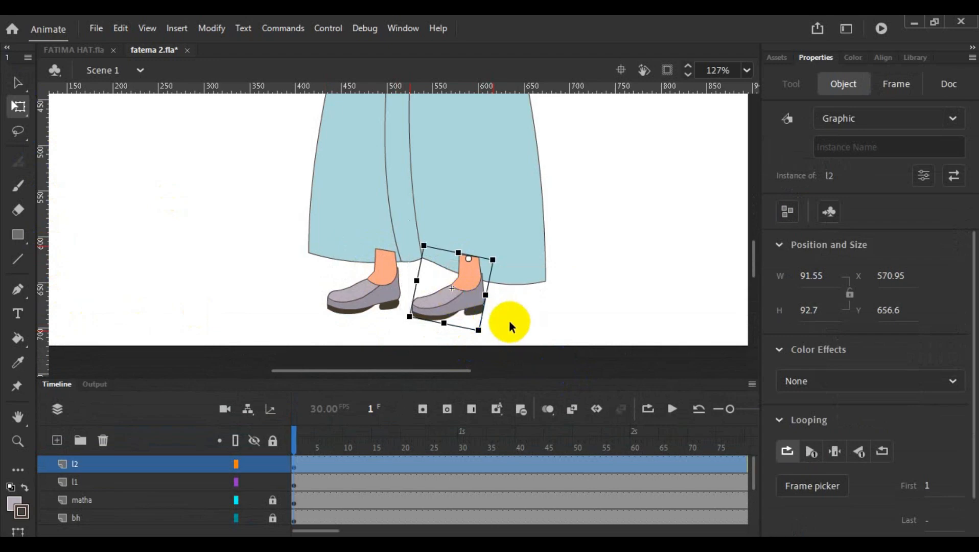
# - Move the foot layers l1 and l2 below layer m at the bottom of the layer stack
pyautogui.doubleClick(18, 417)
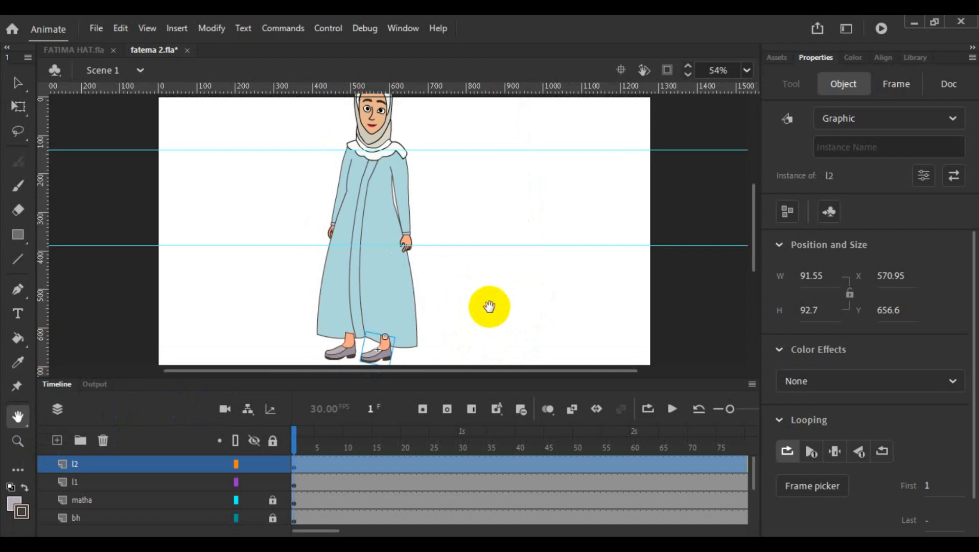
pyautogui.scroll(-2, 494, 299)
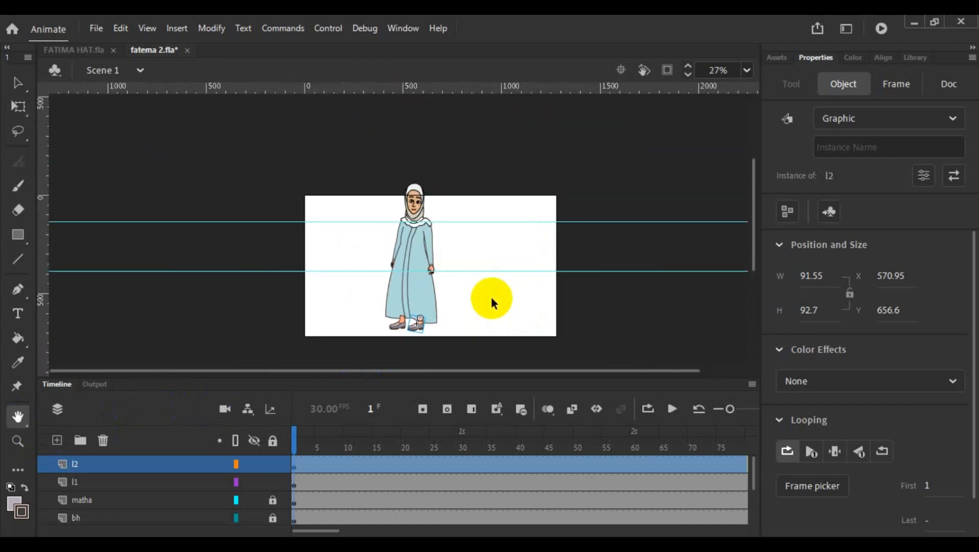
pyautogui.click(371, 408)
pyautogui.moveTo(432, 387); pyautogui.dragTo(443, 297)
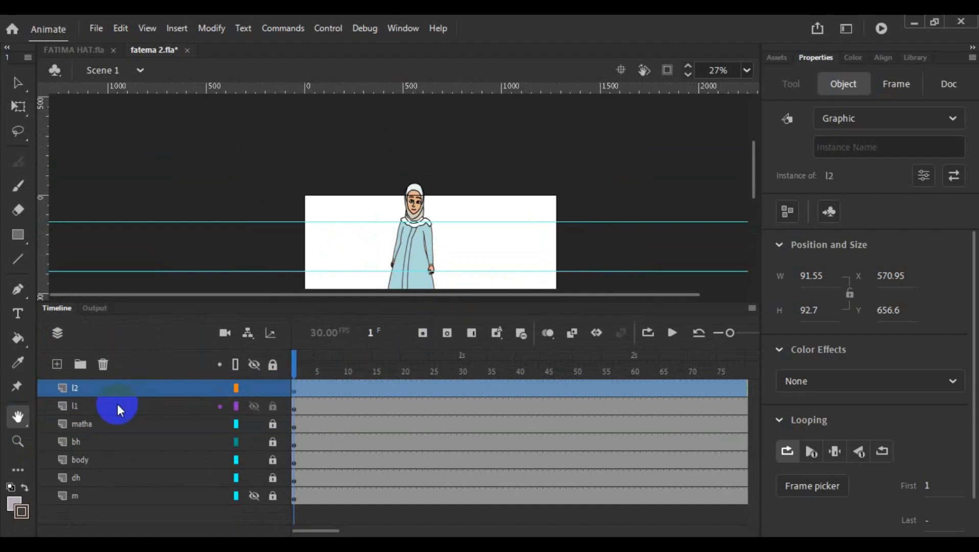
pyautogui.moveTo(111, 407); pyautogui.dragTo(93, 513)
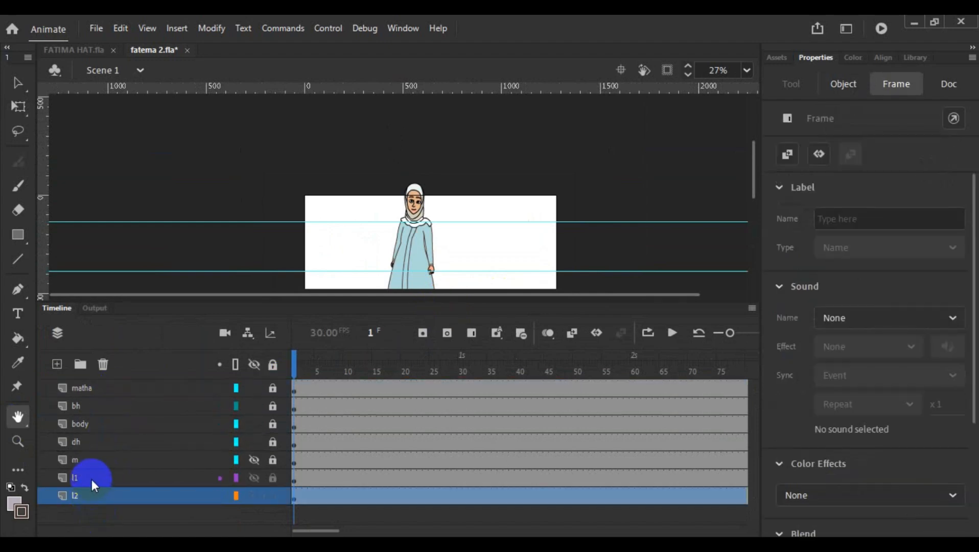
pyautogui.click(93, 457)
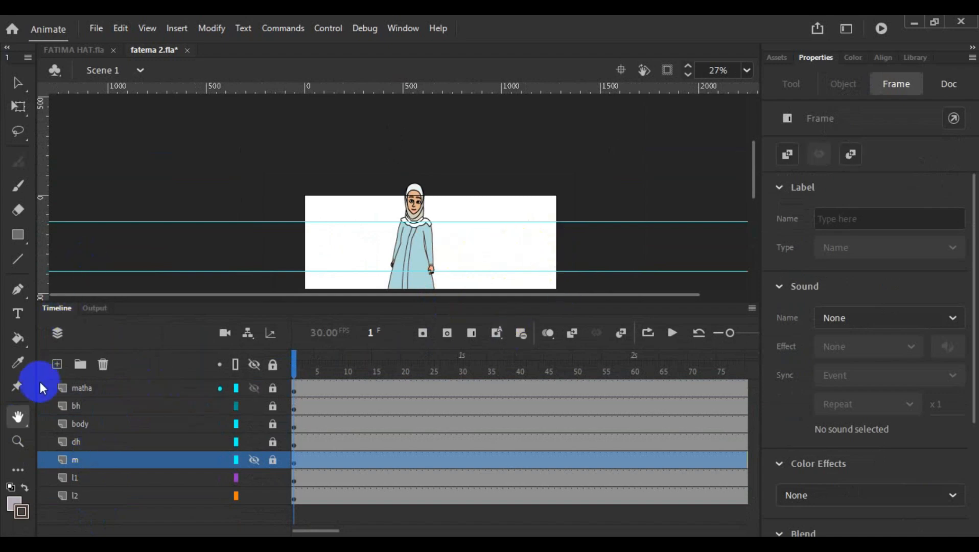
# - Examine how both feet sit behind the skirt hem and how the whole figure looks on the stage
pyautogui.doubleClick(18, 417)
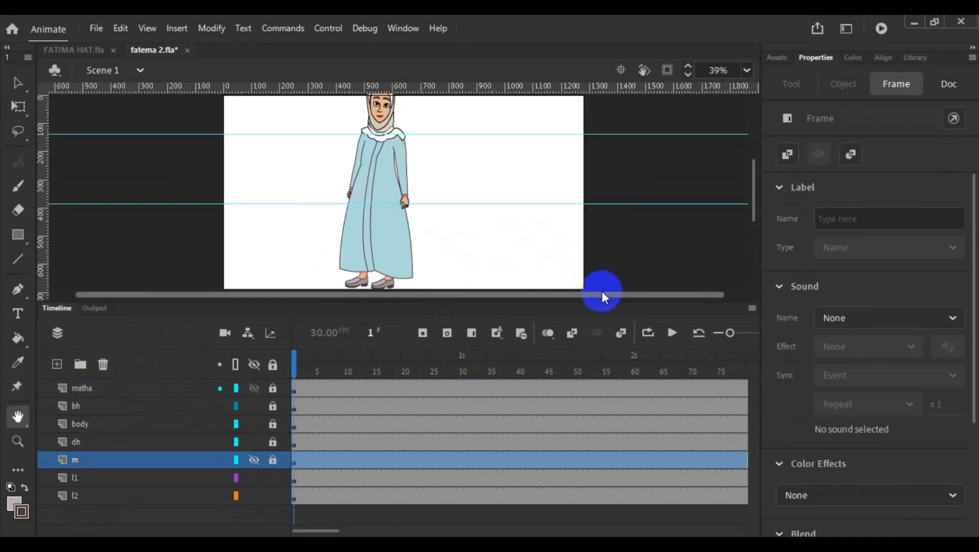
pyautogui.moveTo(597, 302); pyautogui.dragTo(597, 427)
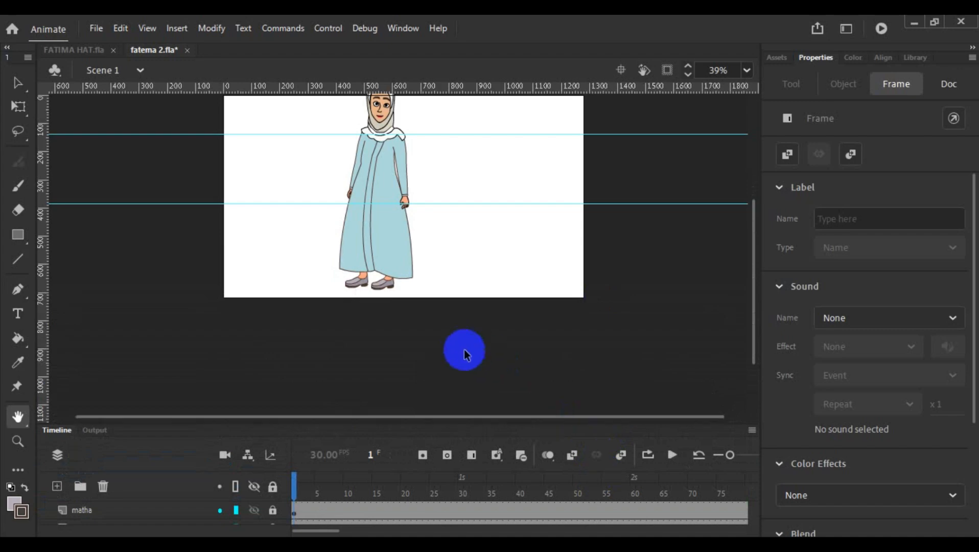
pyautogui.scroll(5, 464, 352)
pyautogui.scroll(3, 409, 332)
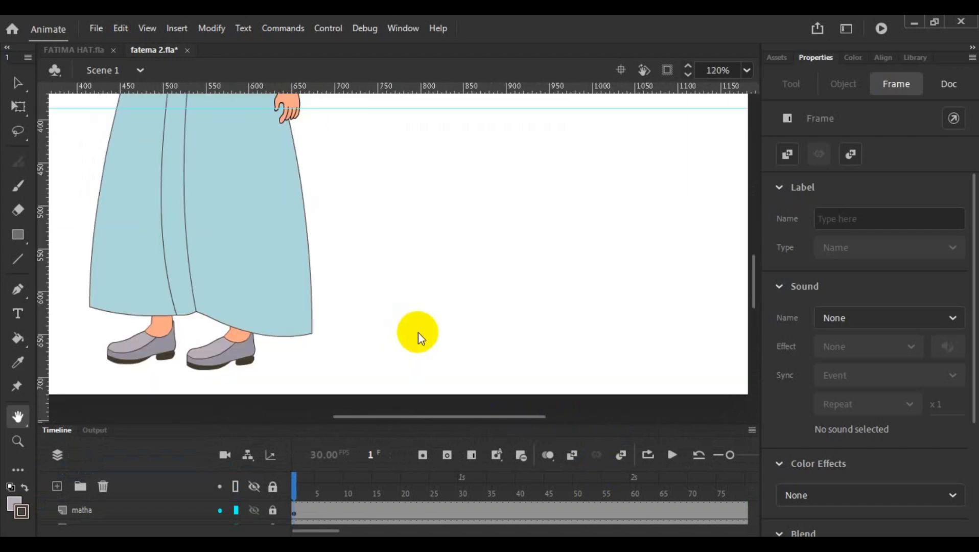
pyautogui.moveTo(460, 417); pyautogui.dragTo(415, 414)
pyautogui.scroll(-3, 419, 266)
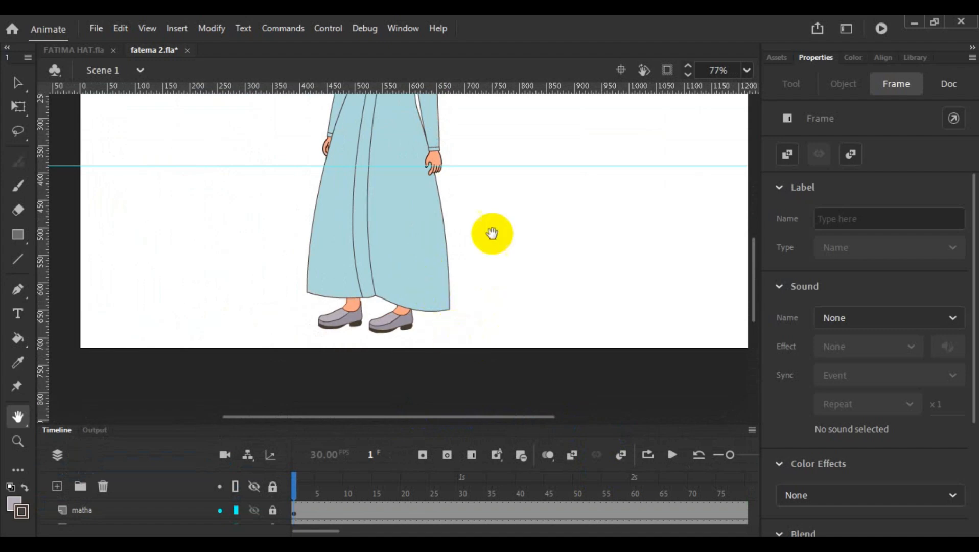
pyautogui.scroll(-3, 495, 227)
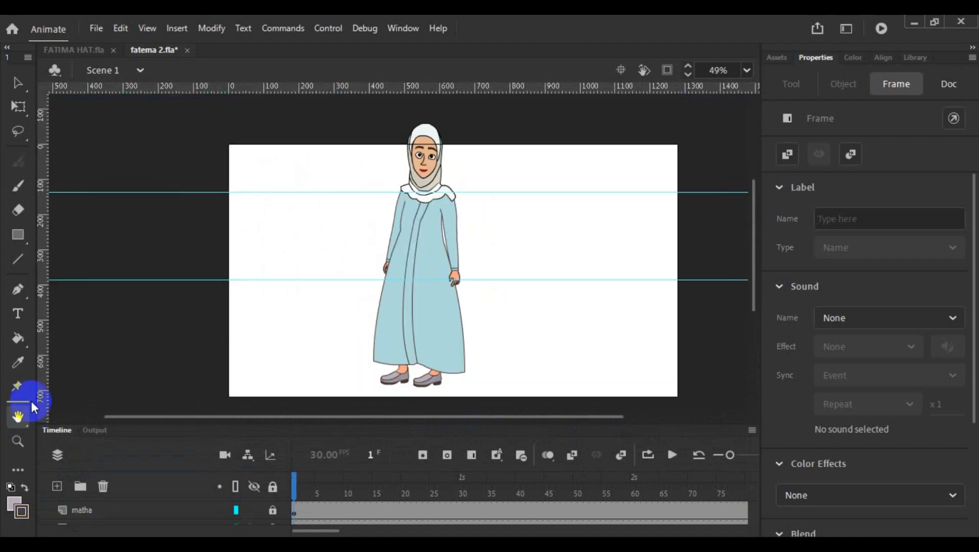
pyautogui.doubleClick(17, 416)
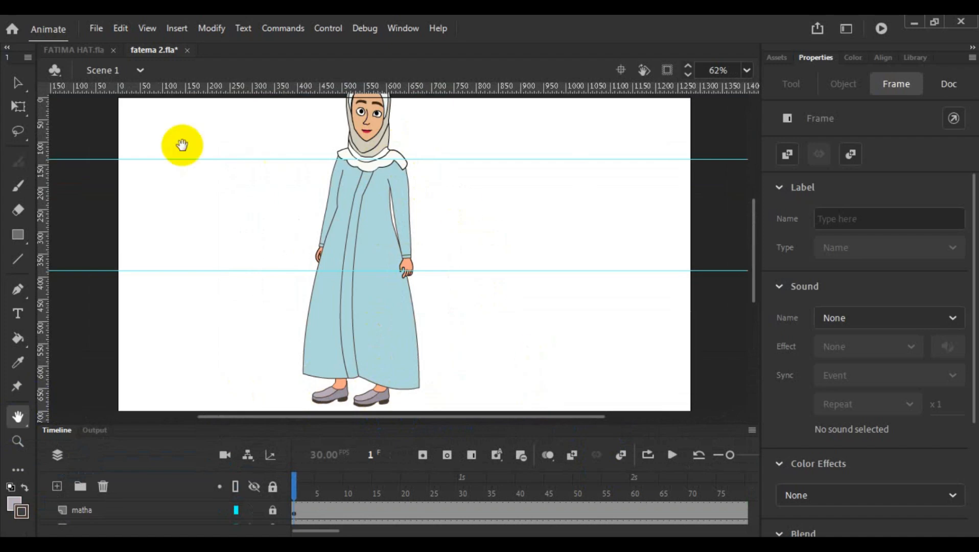
pyautogui.click(24, 90)
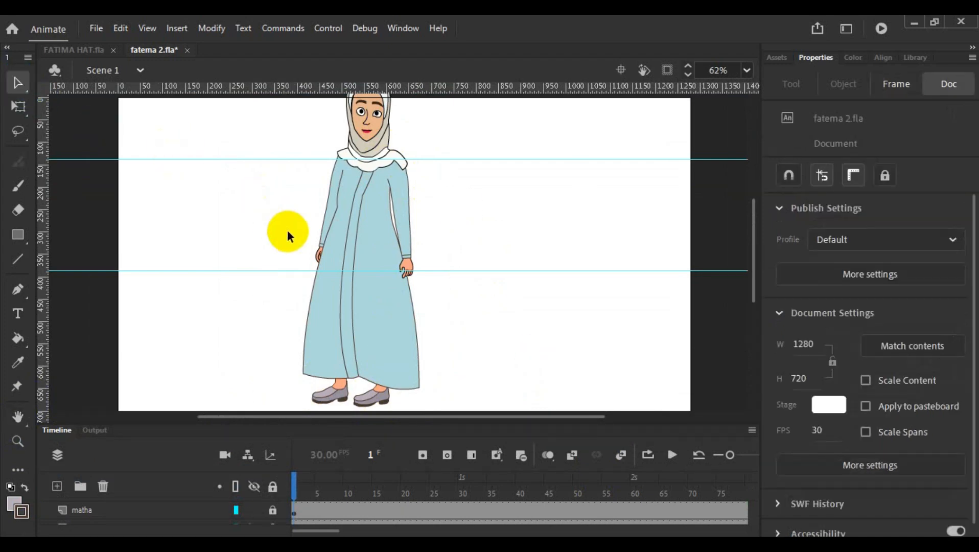
pyautogui.scroll(-2, 286, 227)
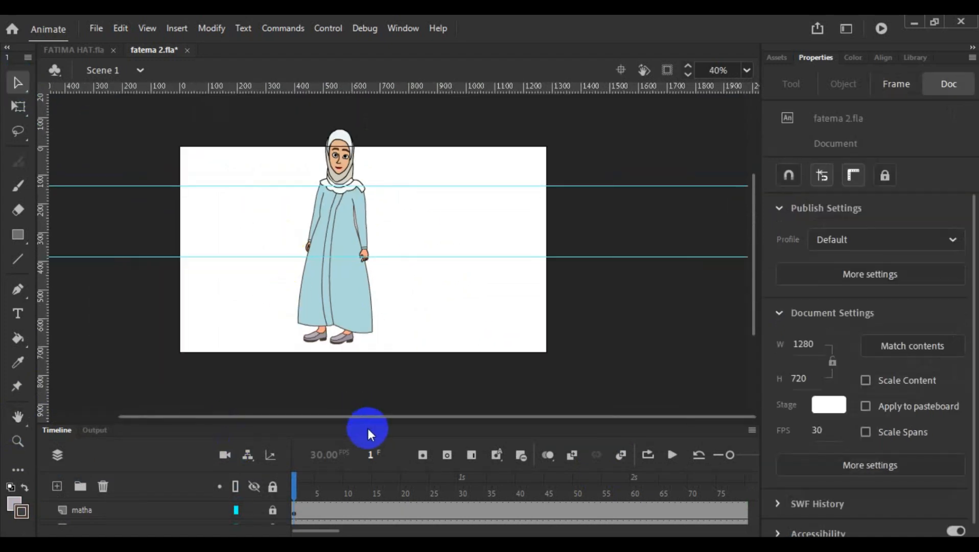
# - Add a new layer above matha and draw a rectangle about 15 by 25 px on the empty stage beside the character
pyautogui.moveTo(367, 425); pyautogui.dragTo(367, 309)
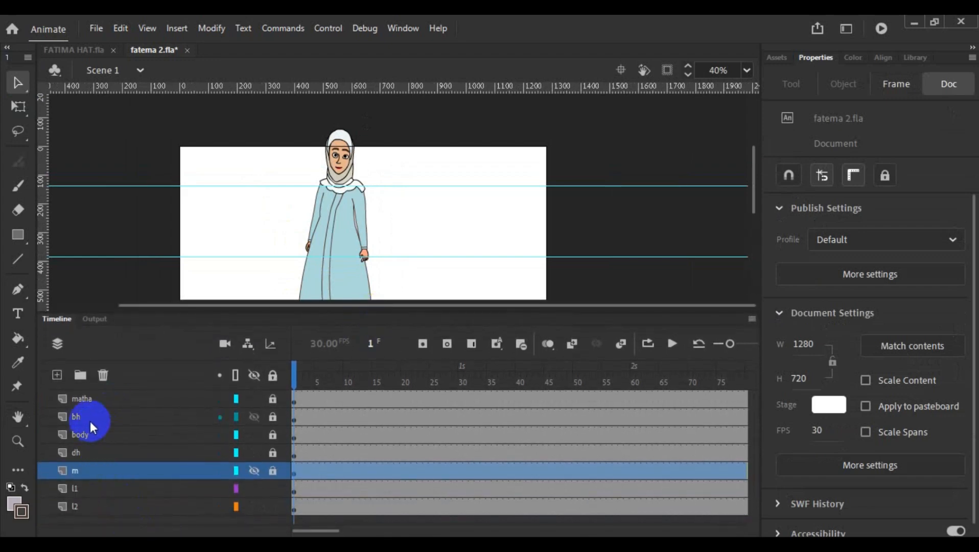
pyautogui.click(91, 399)
pyautogui.click(57, 375)
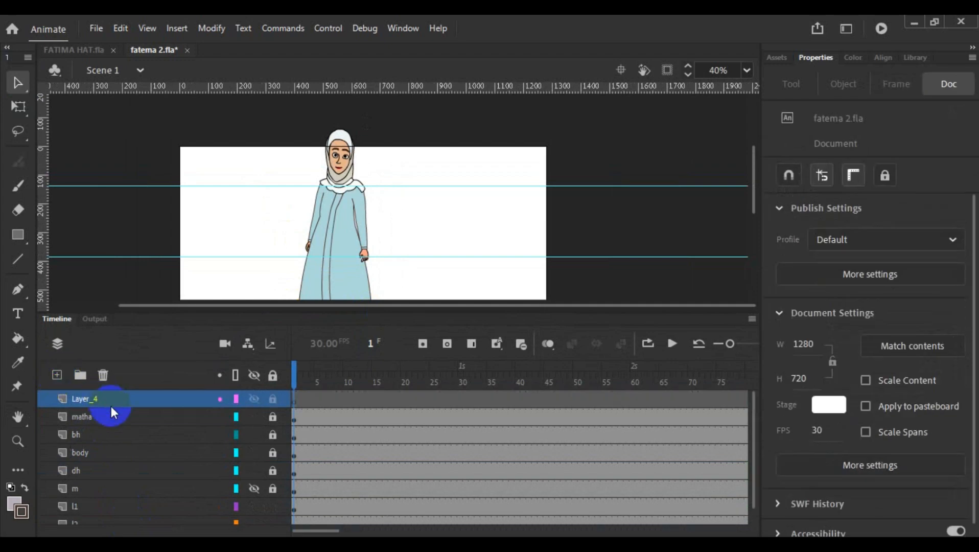
pyautogui.click(106, 401)
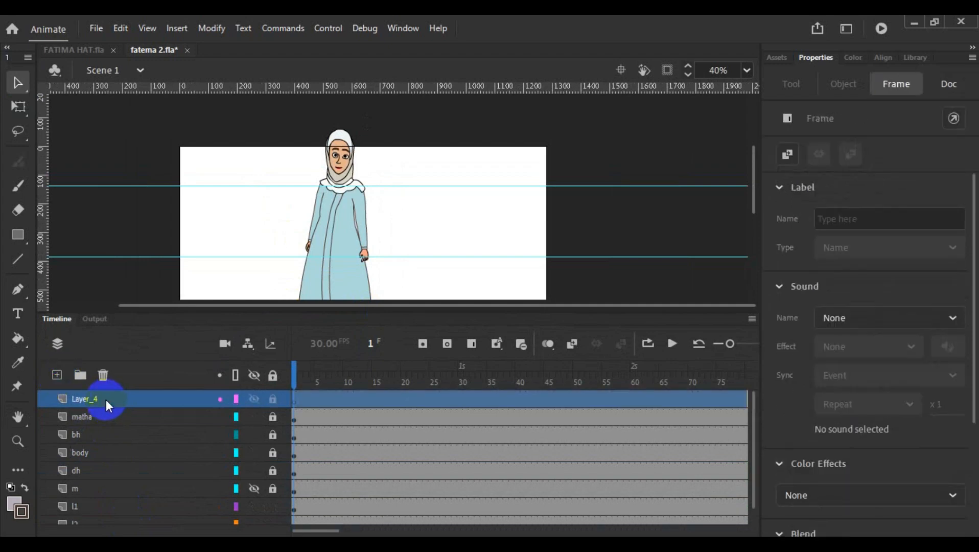
pyautogui.click(18, 235)
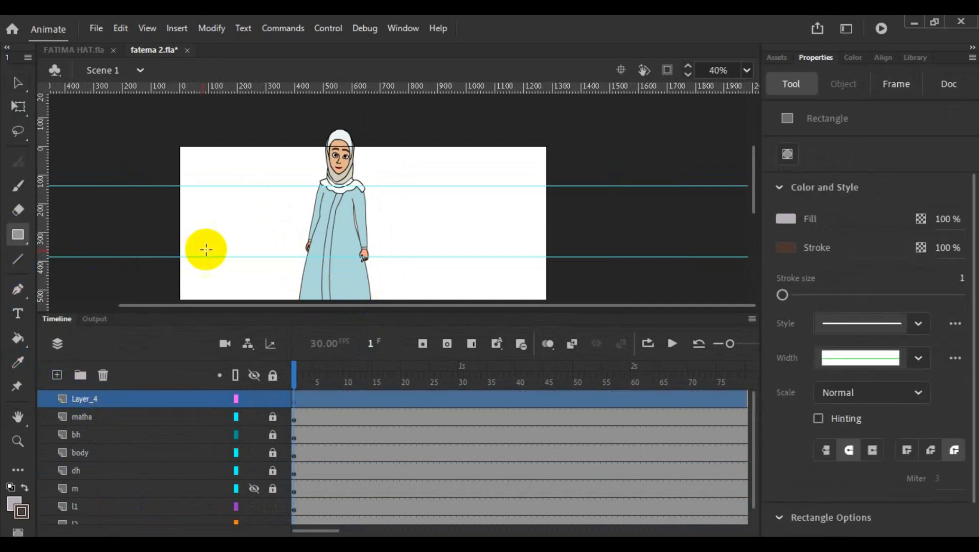
pyautogui.moveTo(240, 225); pyautogui.dragTo(251, 248)
# - Convert the small rectangle to a graphic symbol named l1+2
pyautogui.click(16, 82)
pyautogui.rightClick(239, 227)
pyautogui.click(334, 512)
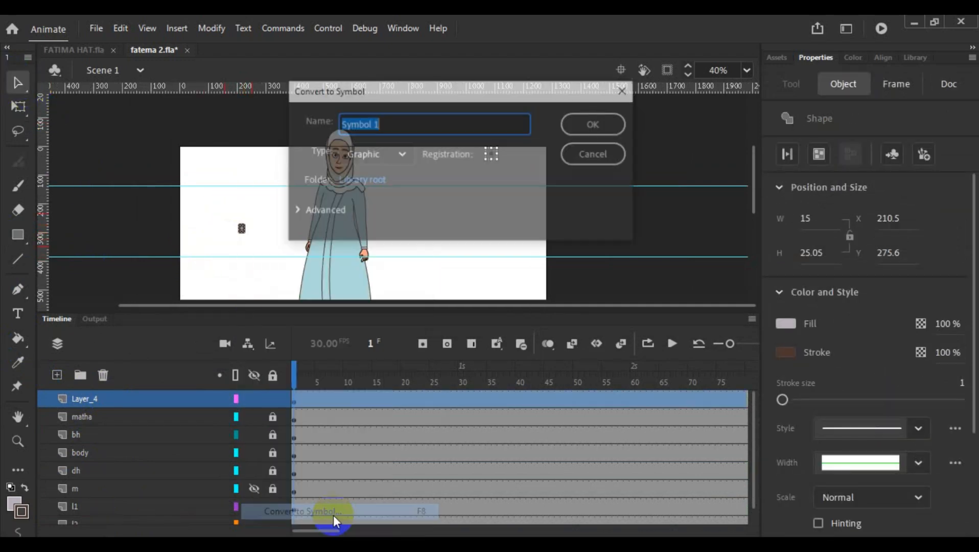
pyautogui.press('BackSpace')
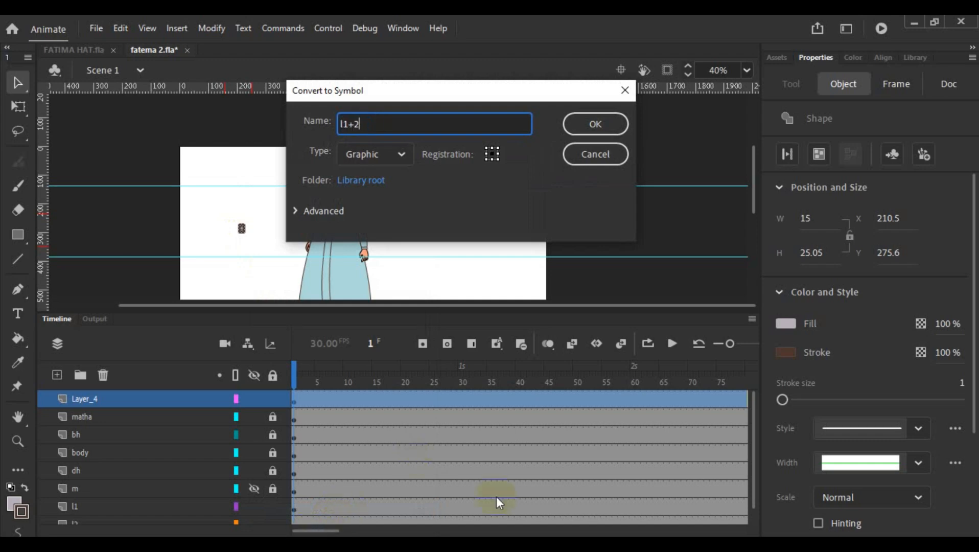
pyautogui.click(595, 124)
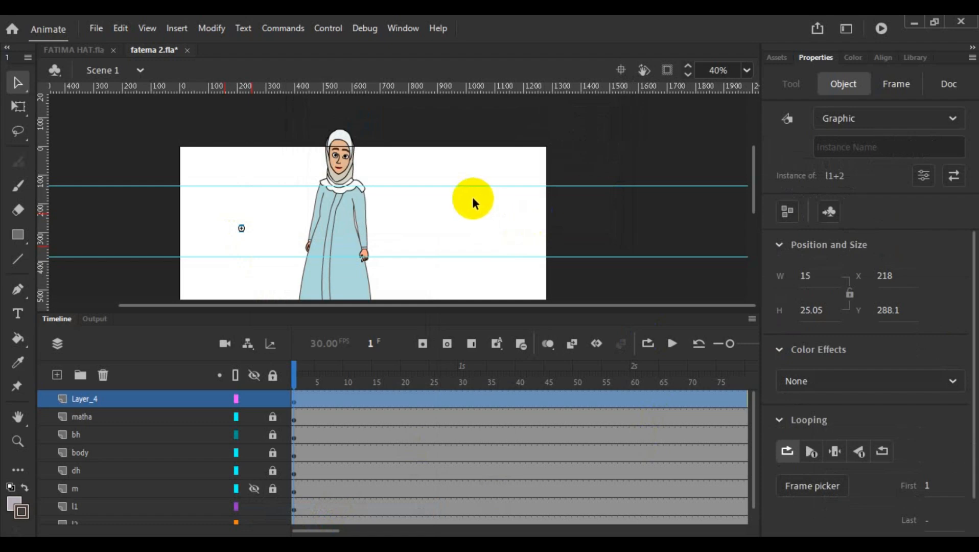
# - Cut the foot layers l1 and l2 out of the main timeline
pyautogui.scroll(-2, 445, 201)
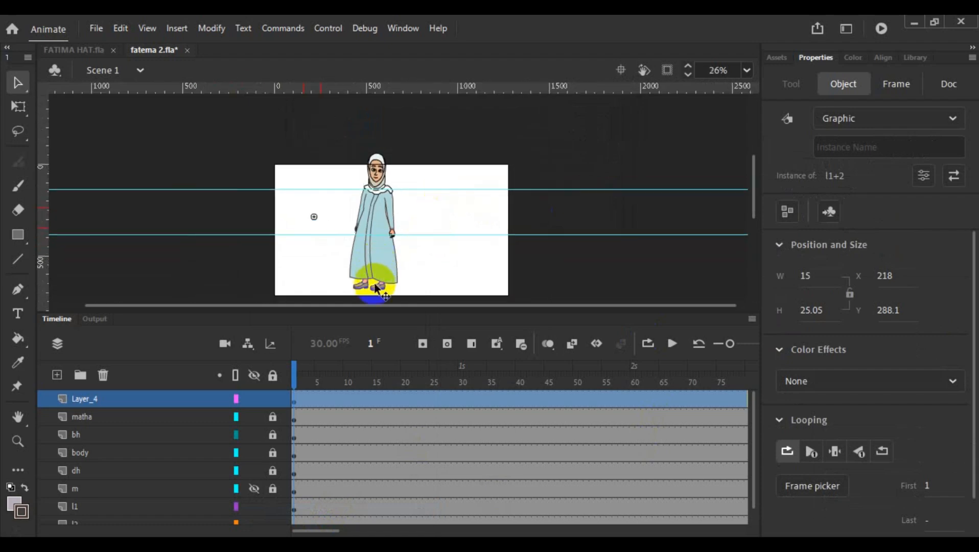
pyautogui.scroll(-1, 185, 429)
pyautogui.click(89, 489)
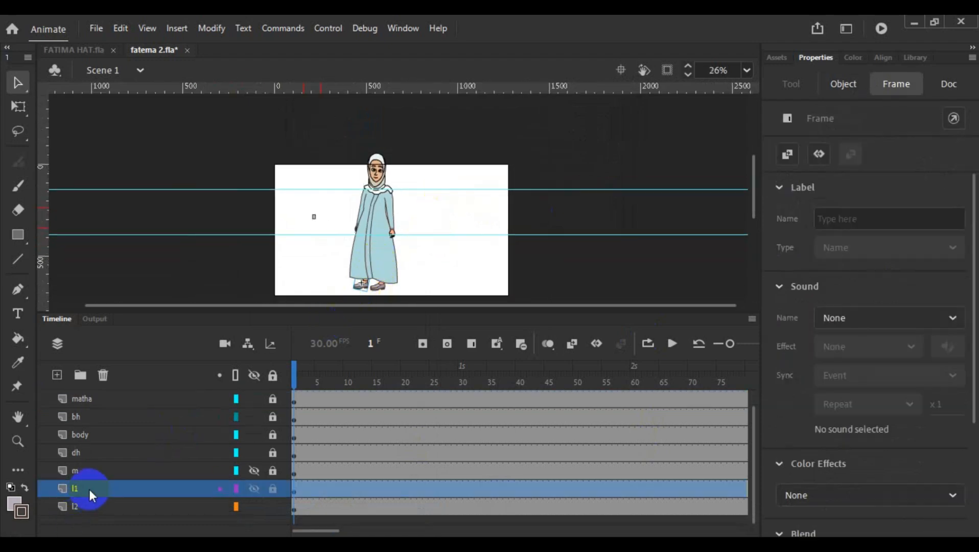
pyautogui.keyDown('shift'); pyautogui.click(90, 505); pyautogui.keyUp('shift')
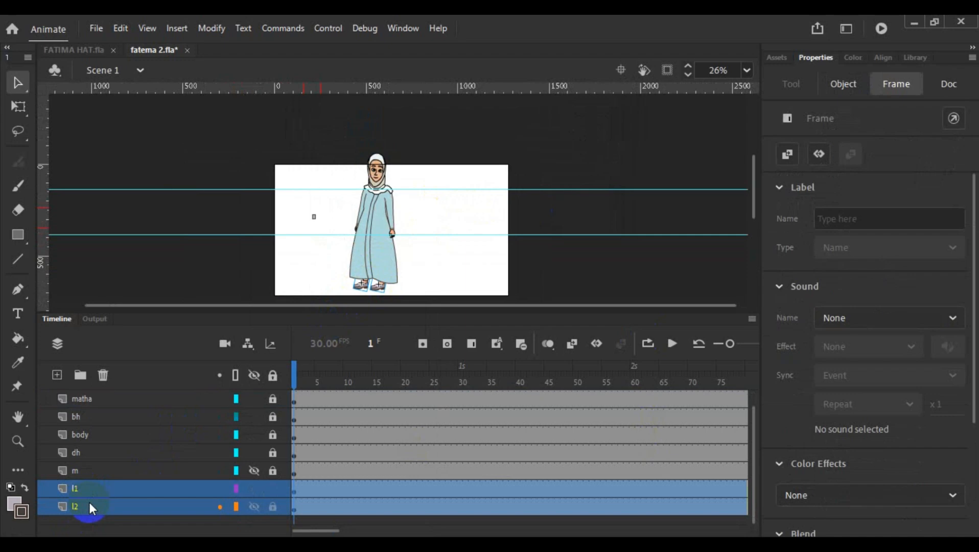
pyautogui.rightClick(90, 505)
pyautogui.click(149, 214)
pyautogui.click(271, 264)
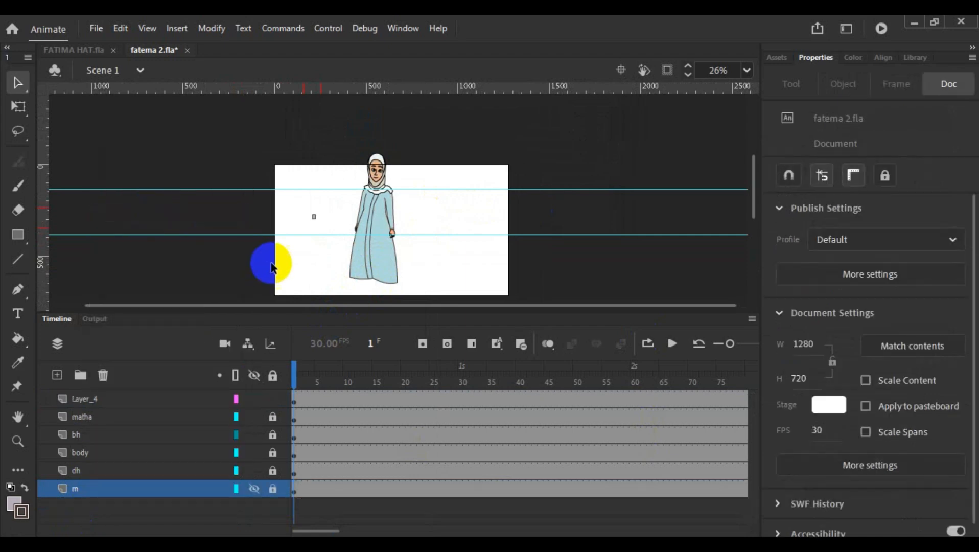
# - Open the small rectangle's l1+2 symbol for editing and paste the cut layers l1 and l2 above Layer_1
pyautogui.scroll(5, 305, 248)
pyautogui.scroll(3, 306, 249)
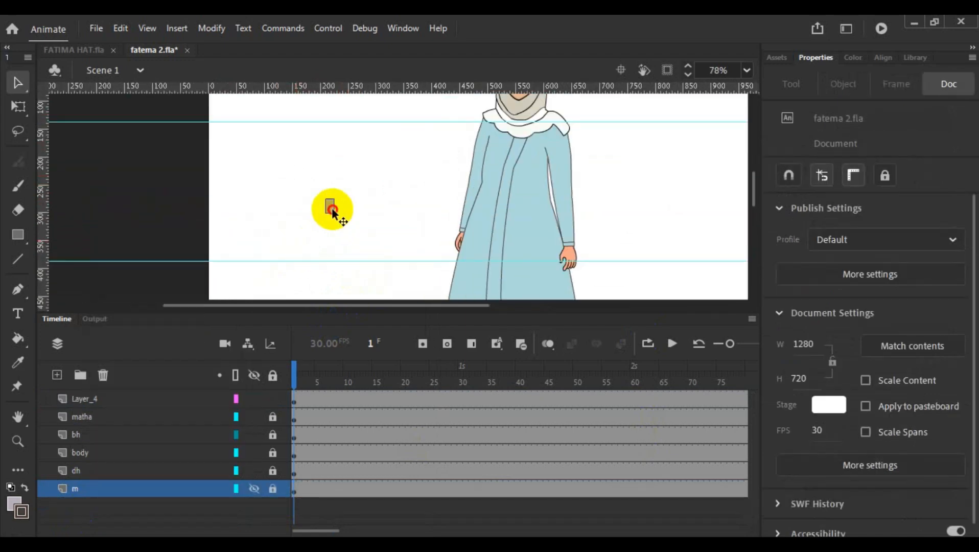
pyautogui.click(330, 206)
pyautogui.click(346, 254)
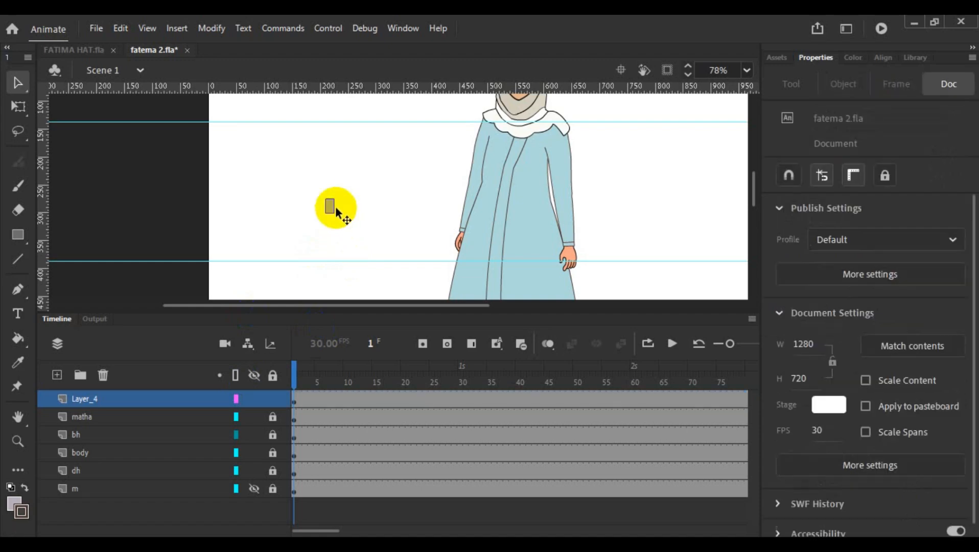
pyautogui.doubleClick(330, 206)
pyautogui.click(312, 254)
pyautogui.click(188, 389)
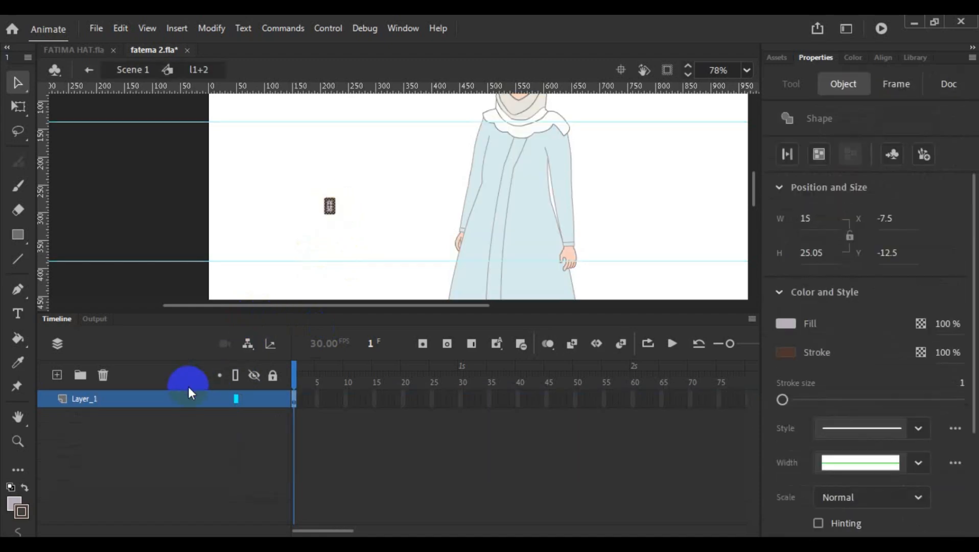
pyautogui.rightClick(165, 401)
pyautogui.click(215, 281)
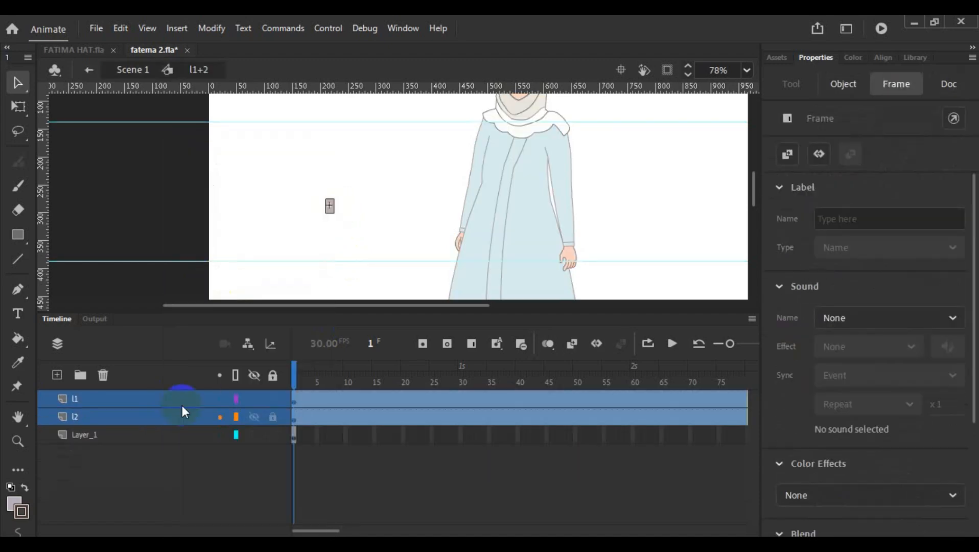
# - Delete the placeholder rectangle's Layer_1 inside the l1+2 symbol and return to Scene 1
pyautogui.click(121, 457)
pyautogui.click(118, 437)
pyautogui.click(105, 375)
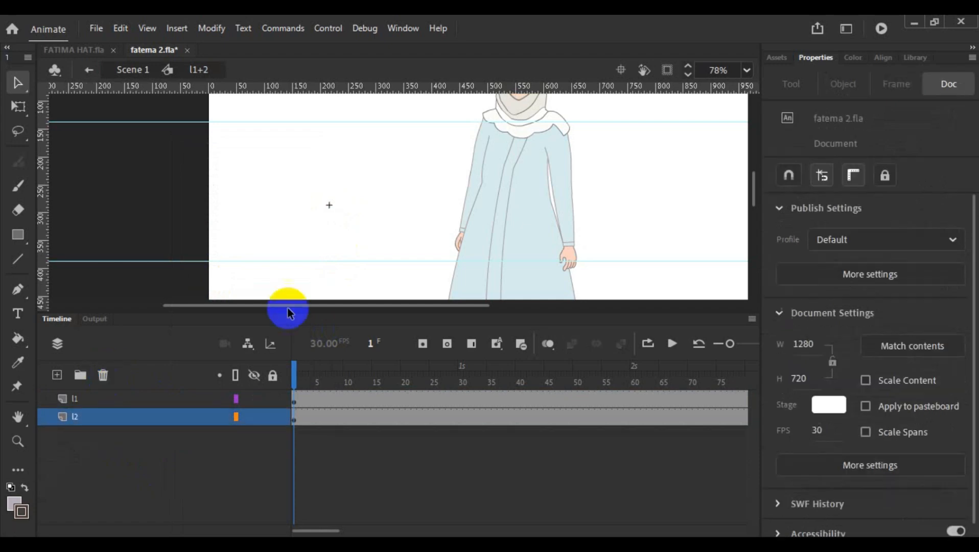
pyautogui.scroll(-5, 388, 199)
pyautogui.scroll(-3, 350, 200)
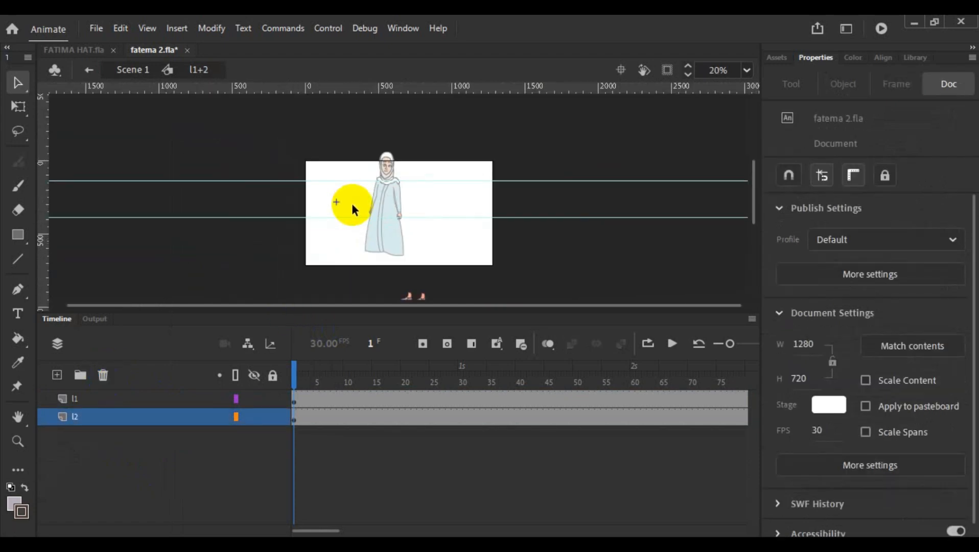
pyautogui.click(421, 301)
pyautogui.click(408, 295)
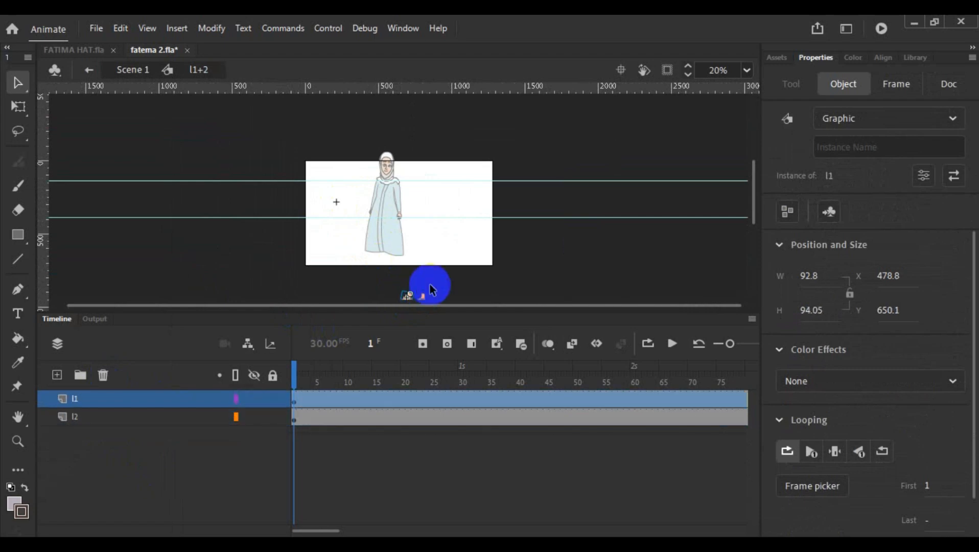
pyautogui.click(455, 266)
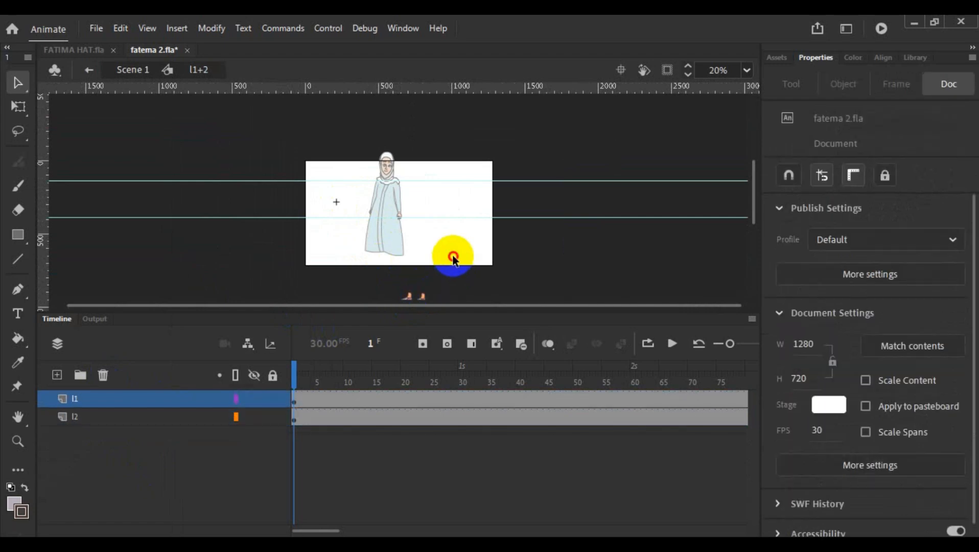
pyautogui.doubleClick(455, 260)
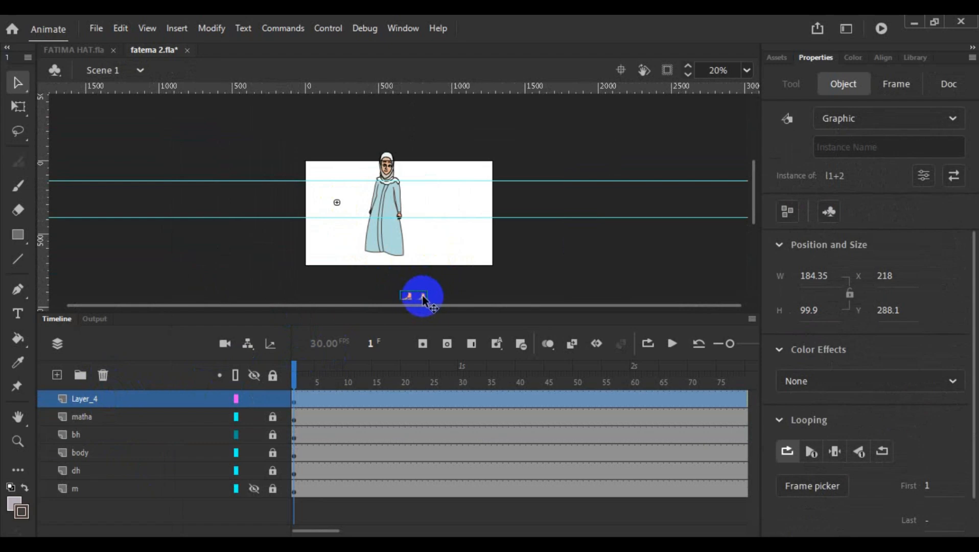
# - Move Layer_4 directly above layer m and position the l1+2 feet under the skirt hem at about X -7.35, Y -6.1
pyautogui.moveTo(424, 299); pyautogui.dragTo(423, 261)
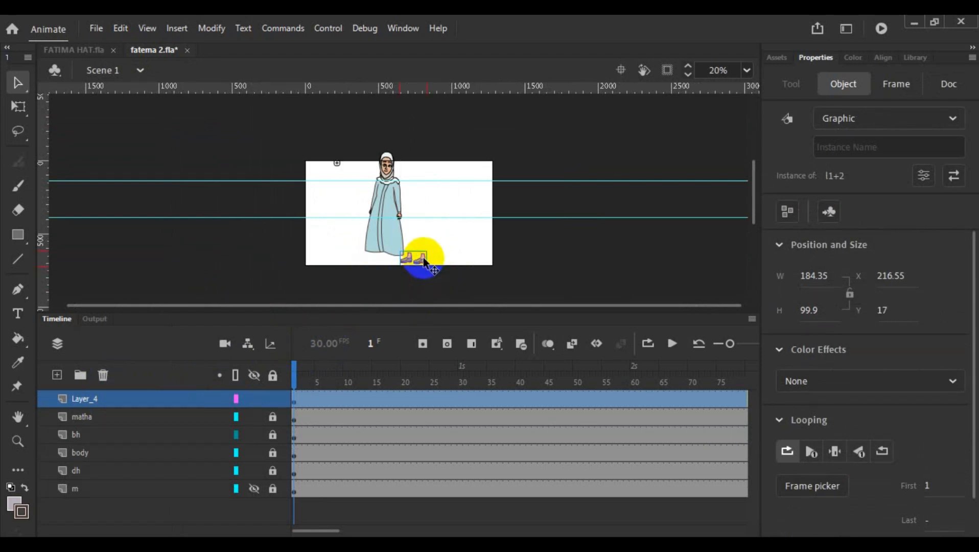
pyautogui.moveTo(127, 404); pyautogui.dragTo(87, 496)
pyautogui.click(412, 261)
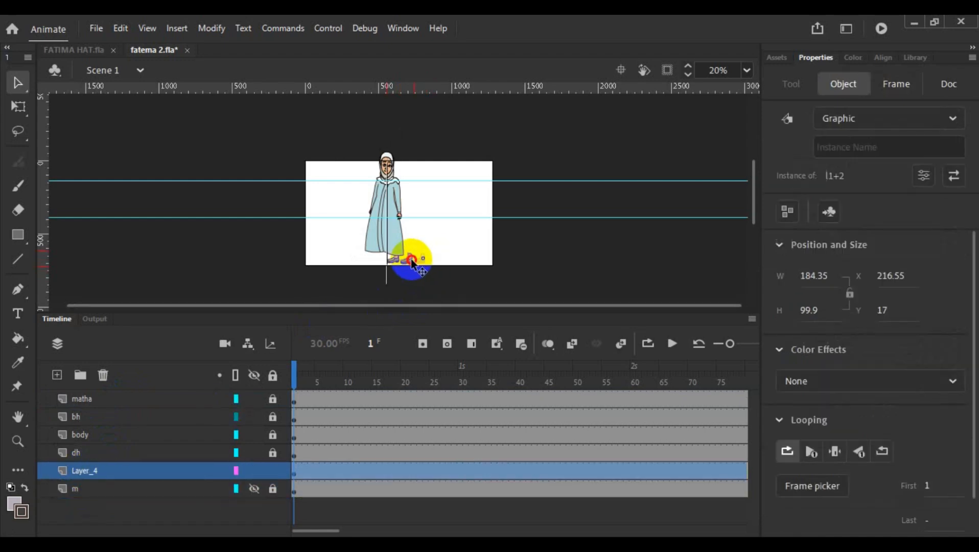
pyautogui.moveTo(396, 263); pyautogui.dragTo(393, 259)
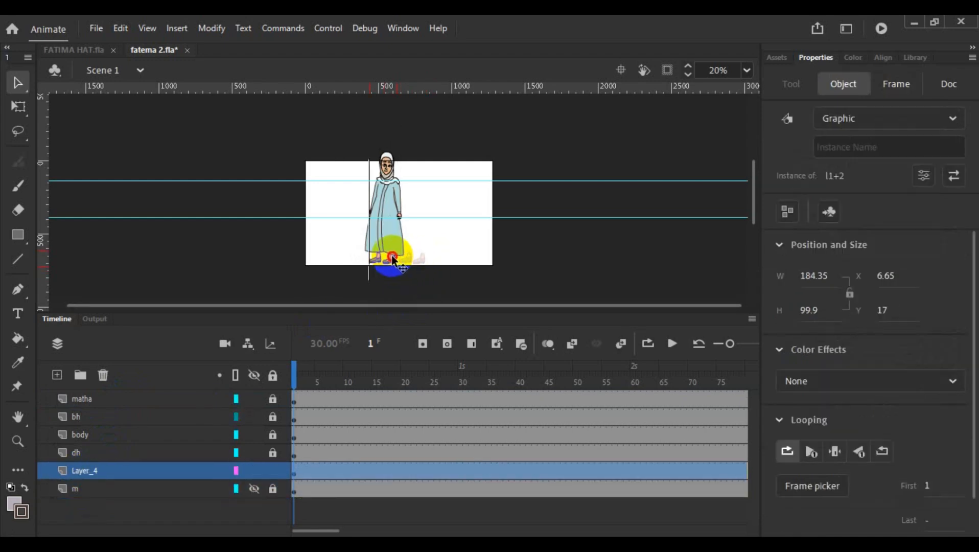
pyautogui.scroll(6, 411, 255)
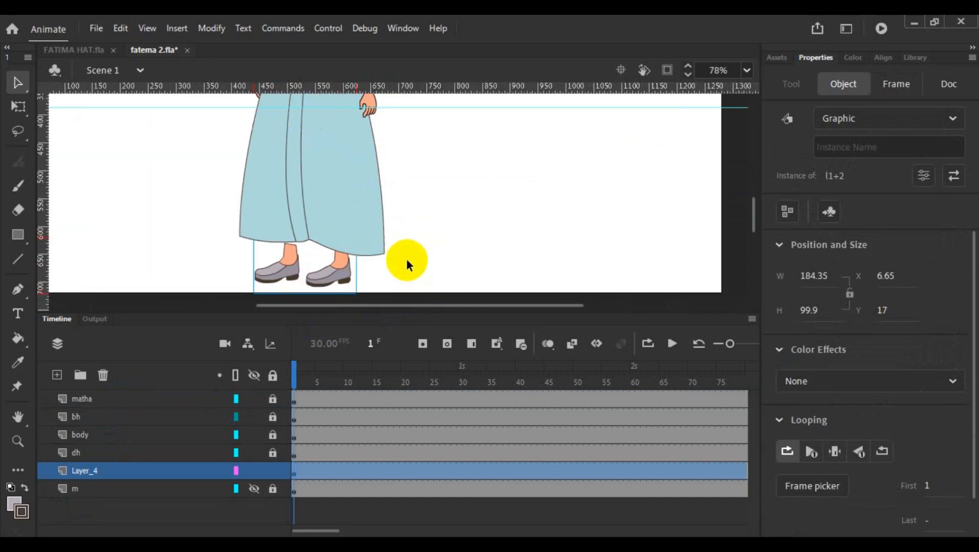
pyautogui.moveTo(312, 276); pyautogui.dragTo(293, 258)
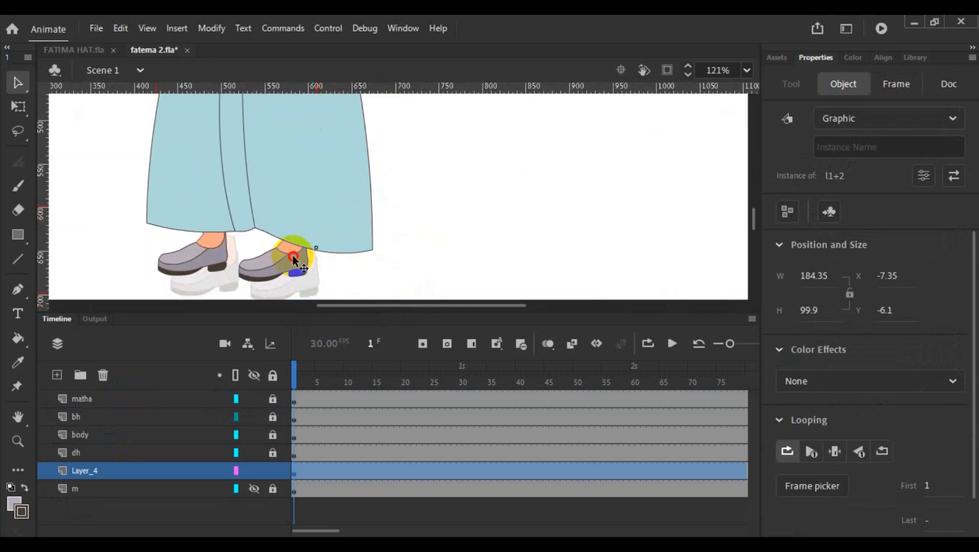
pyautogui.scroll(-5, 443, 274)
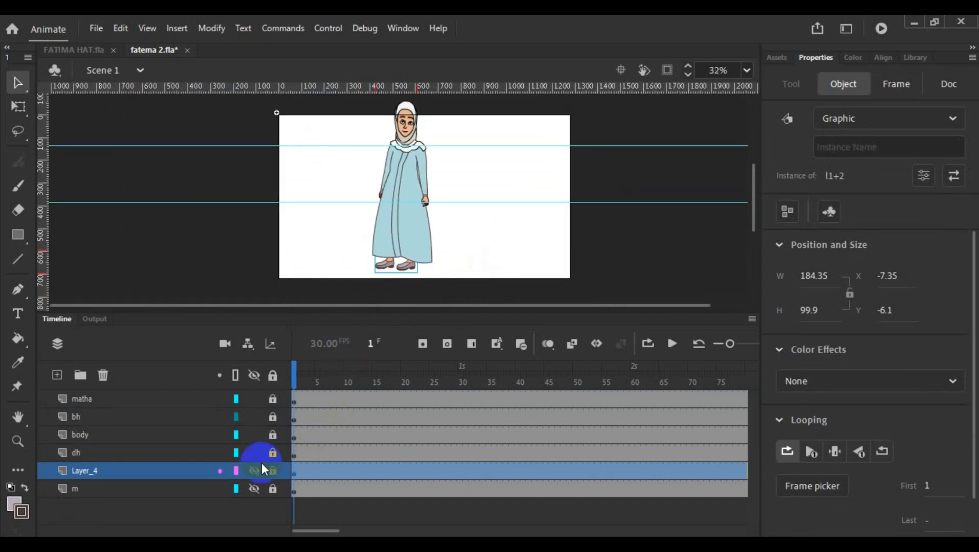
# - Rename Layer_4 as l1+2
pyautogui.doubleClick(90, 471)
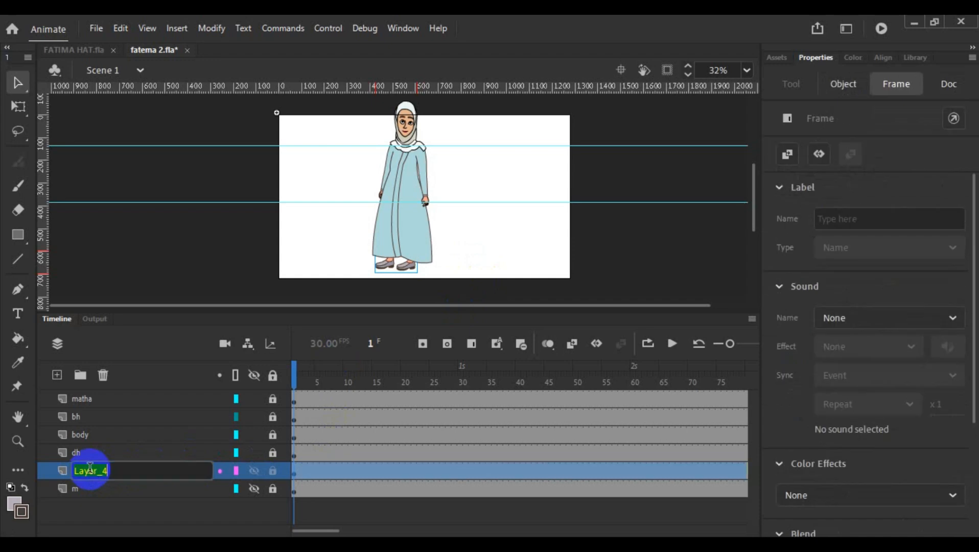
pyautogui.write('l1+2')
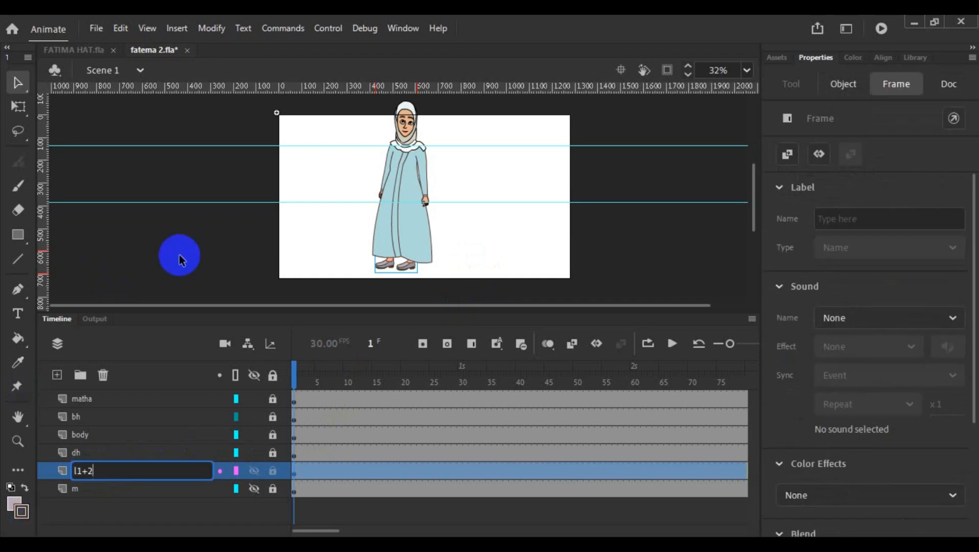
pyautogui.click(182, 255)
pyautogui.click(394, 267)
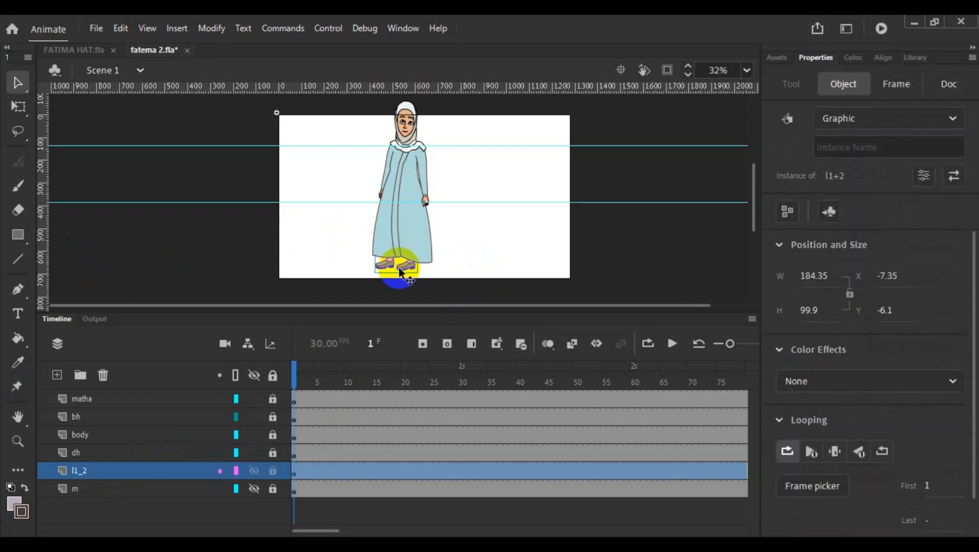
pyautogui.doubleClick(276, 114)
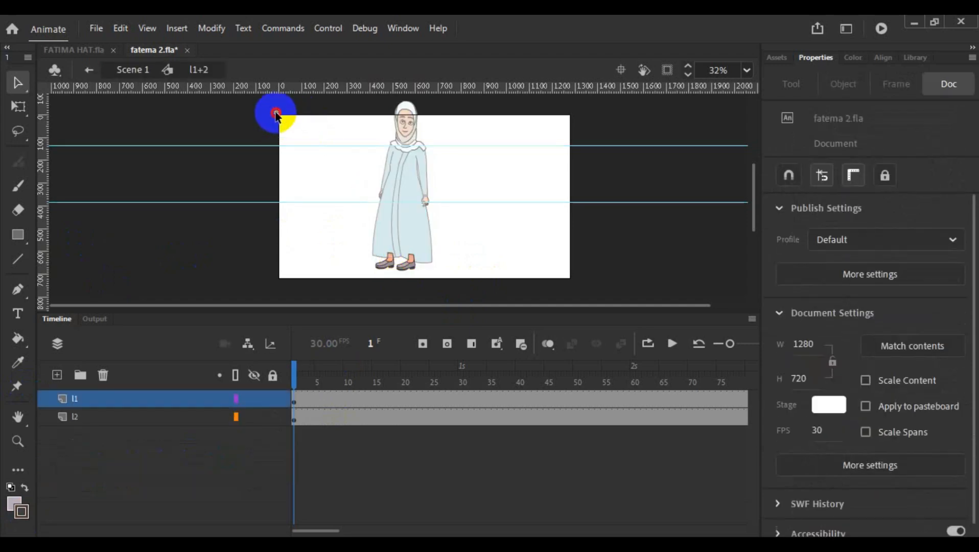
pyautogui.doubleClick(276, 113)
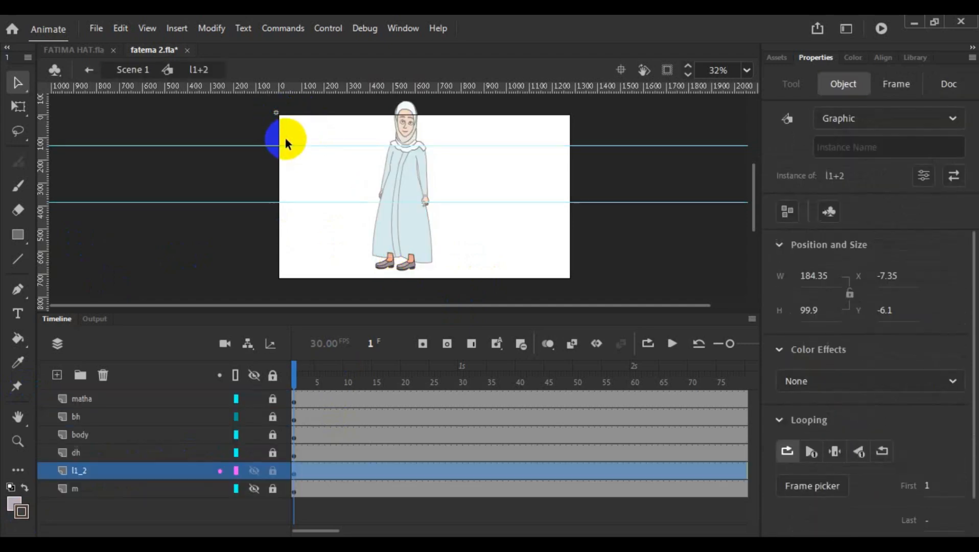
pyautogui.moveTo(277, 113)
pyautogui.mouseDown()
pyautogui.moveTo(293, 153)
pyautogui.moveTo(280, 118)
pyautogui.mouseUp()
pyautogui.hotkey('ctrl', 'z')
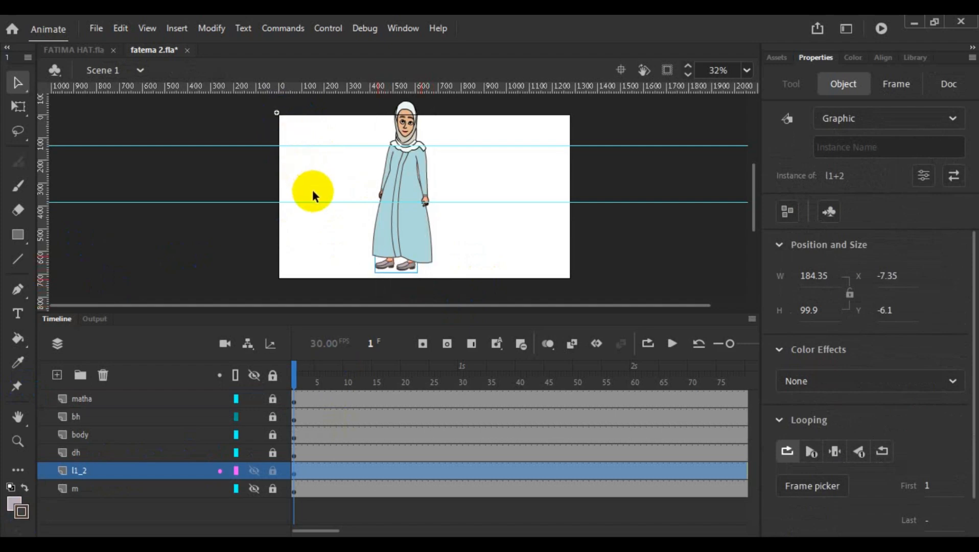
pyautogui.click(460, 225)
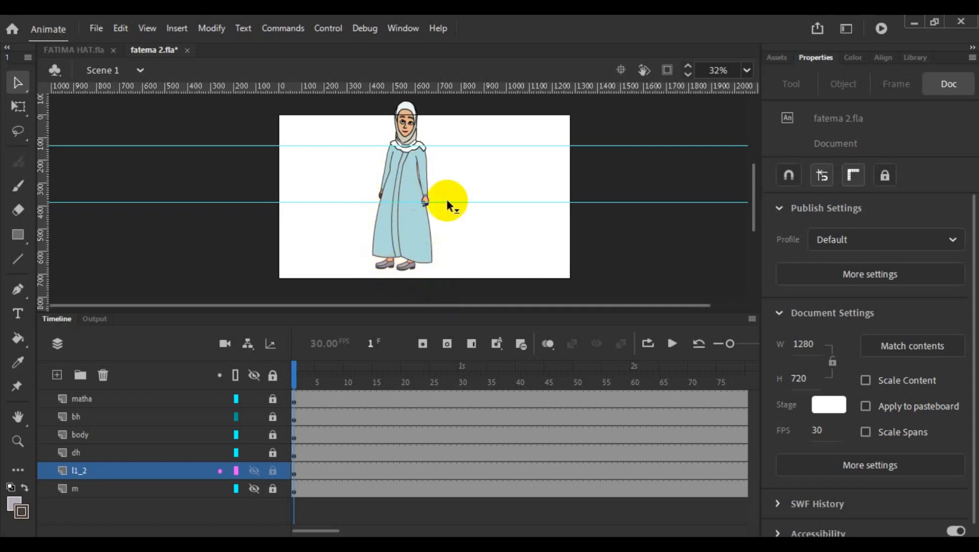
# - Open the l1+2 symbol for editing and try rotating the l1 foot with Free Transform
pyautogui.doubleClick(383, 266)
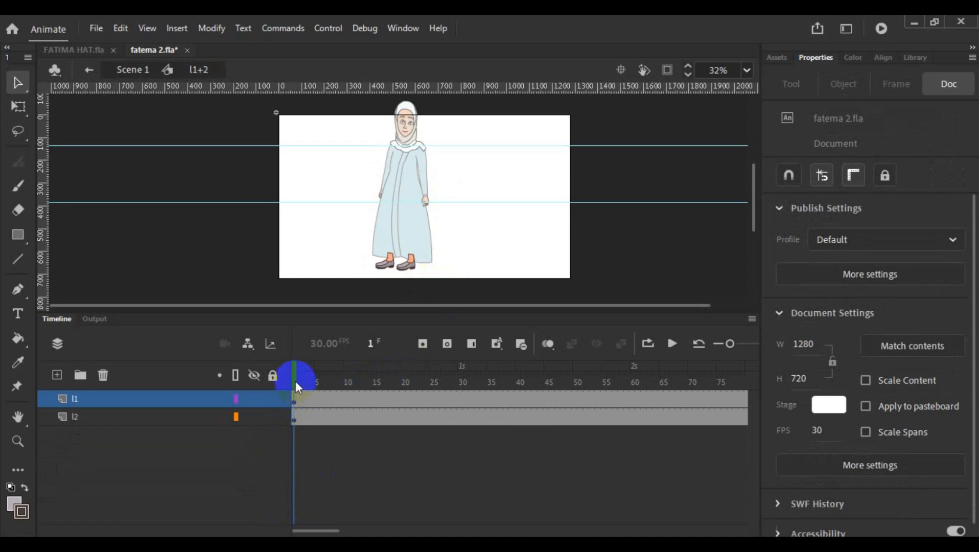
pyautogui.click(294, 401)
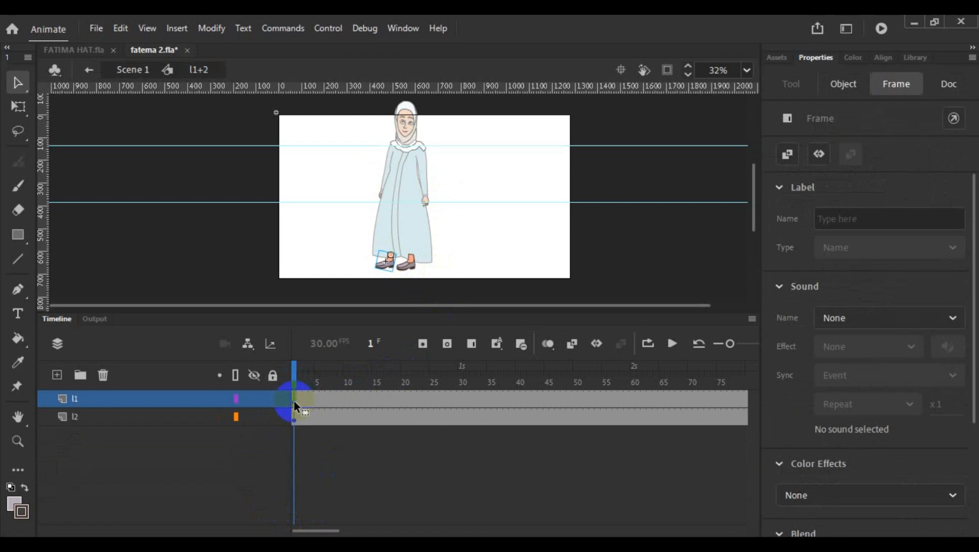
pyautogui.scroll(4, 419, 229)
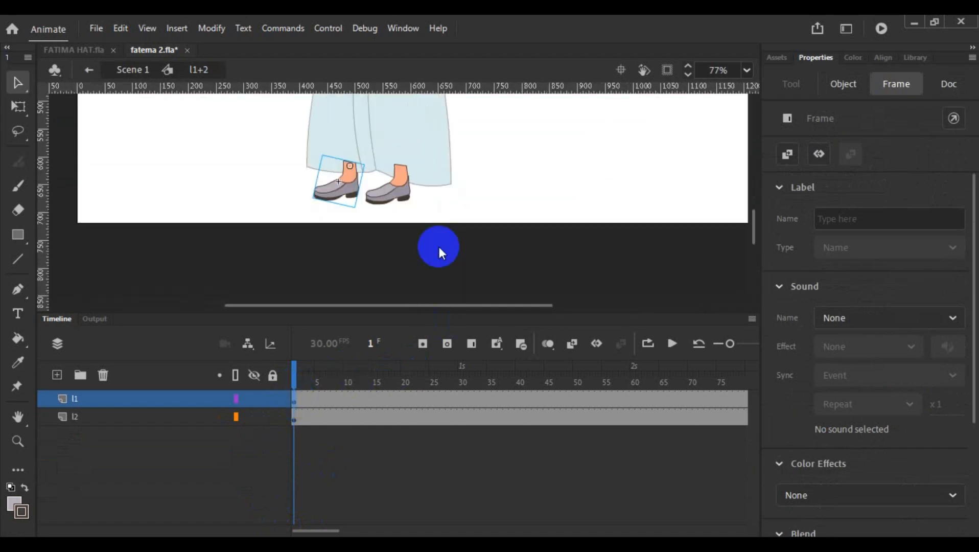
pyautogui.scroll(3, 440, 247)
pyautogui.scroll(1, 396, 238)
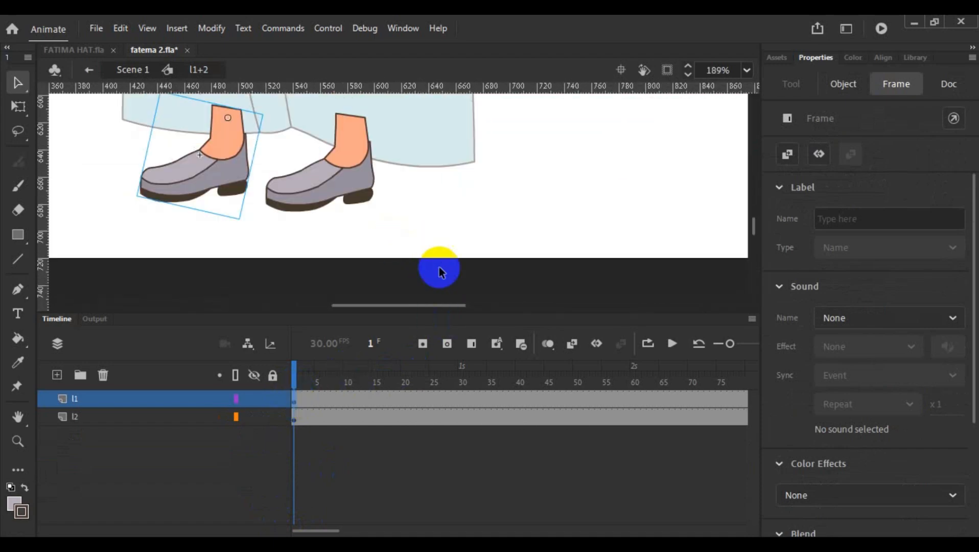
pyautogui.moveTo(445, 304); pyautogui.dragTo(408, 309)
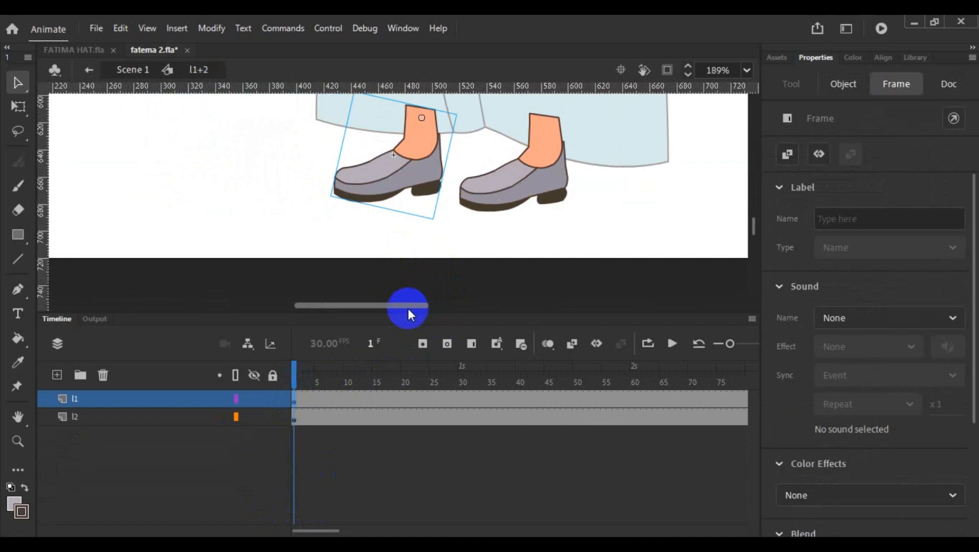
pyautogui.click(25, 107)
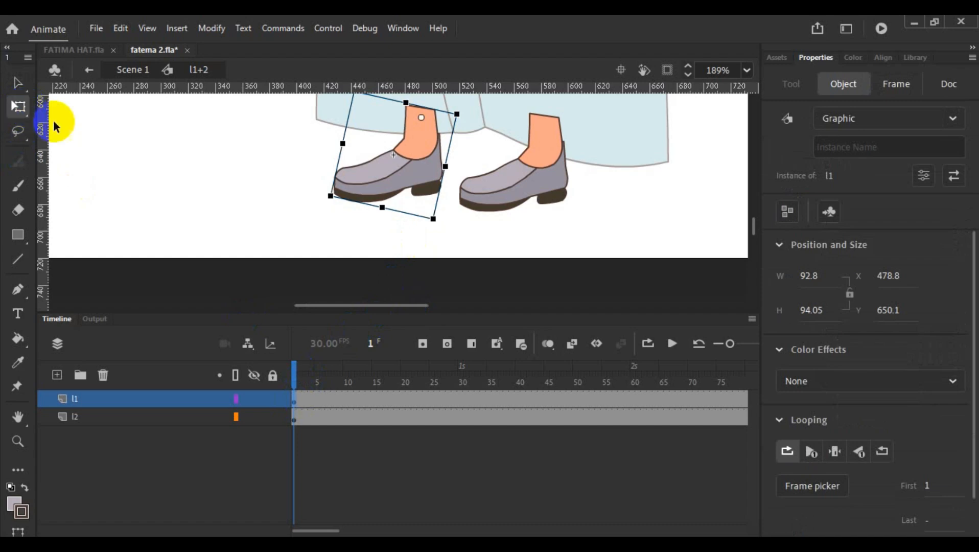
pyautogui.moveTo(435, 226); pyautogui.dragTo(367, 240)
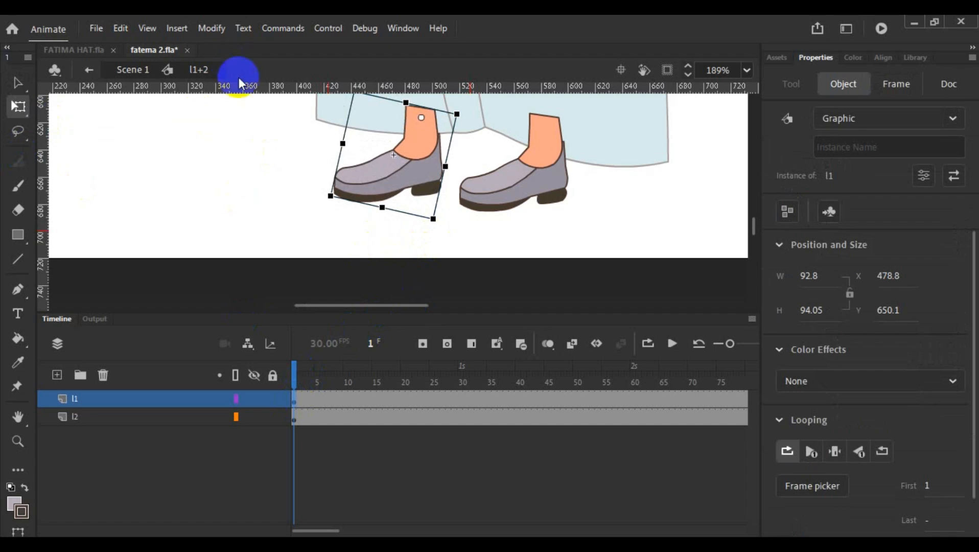
# - Add three closely spaced horizontal guides across the soles of both shoes
pyautogui.moveTo(240, 85); pyautogui.dragTo(254, 213)
pyautogui.moveTo(321, 86); pyautogui.dragTo(335, 205)
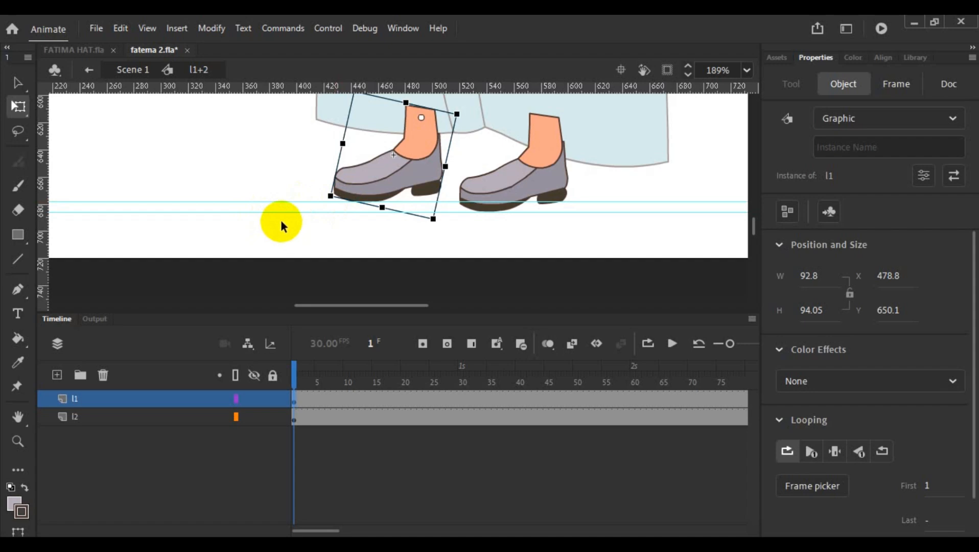
pyautogui.moveTo(302, 95); pyautogui.dragTo(323, 198)
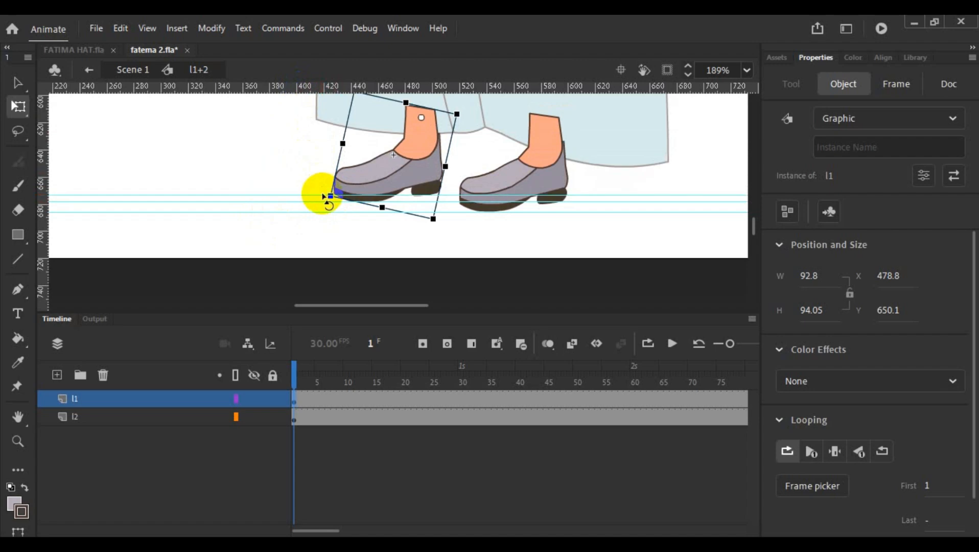
# - Try an extra horizontal guide across the l1 shoe, and remove it together with the uppermost of the sole guides
pyautogui.moveTo(334, 87); pyautogui.dragTo(339, 186)
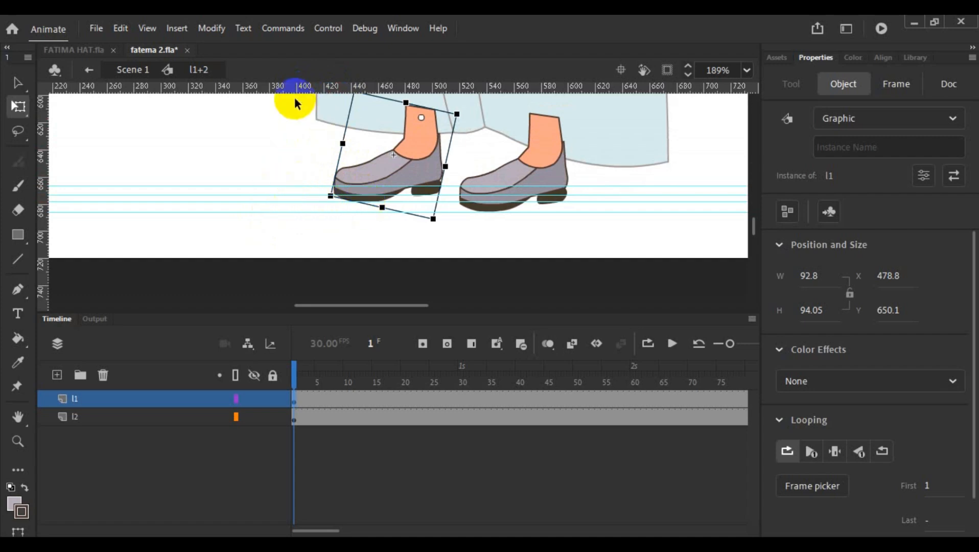
pyautogui.click(303, 184)
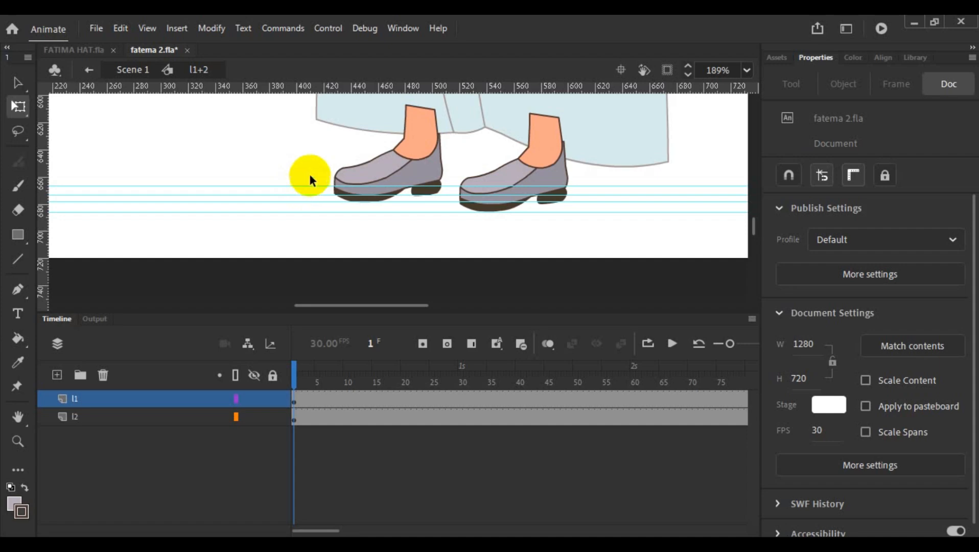
pyautogui.moveTo(313, 185); pyautogui.dragTo(317, 81)
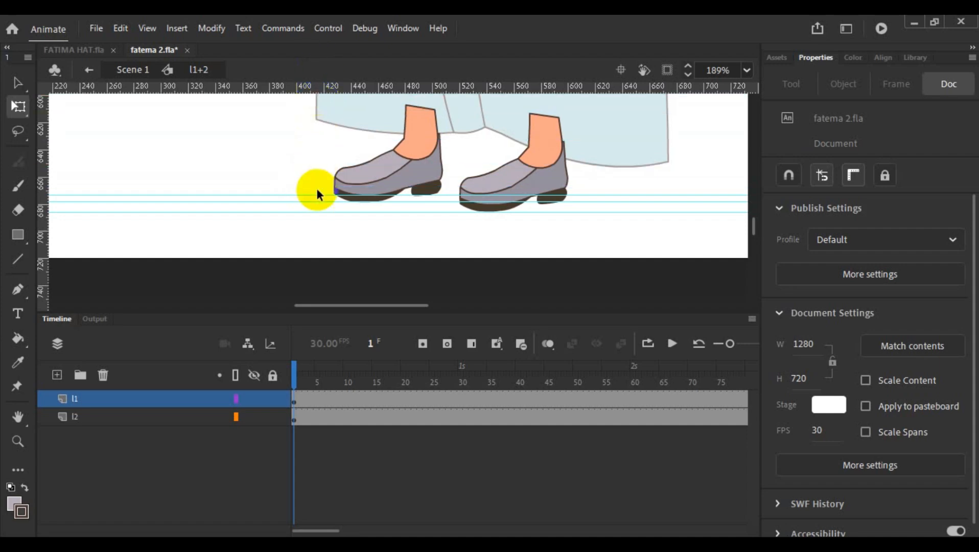
pyautogui.moveTo(317, 193); pyautogui.dragTo(317, 70)
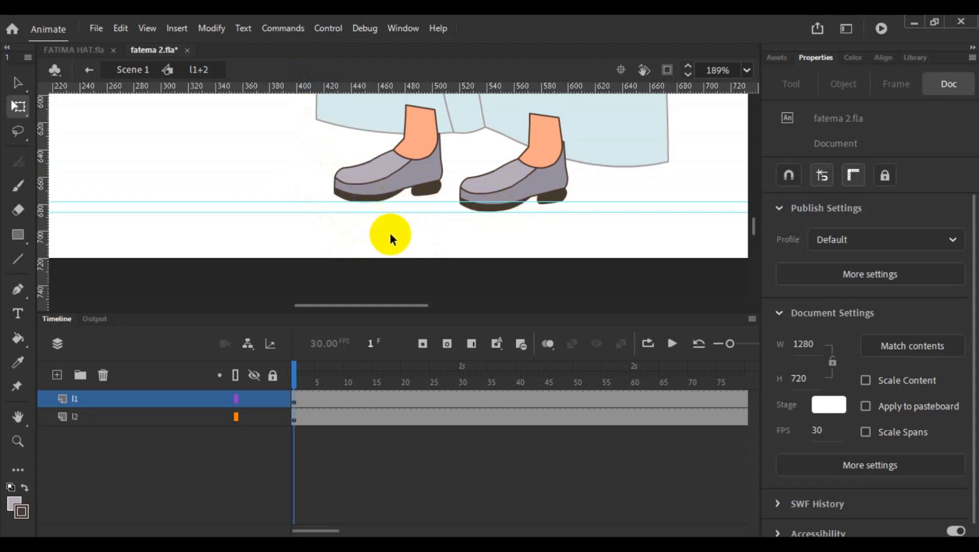
# - Move the l1 foot's pivot to the top of its ankle, rotate the foot clockwise so the toe lifts, and add a horizontal guide under its heel
pyautogui.scroll(1, 390, 234)
pyautogui.scroll(1, 362, 201)
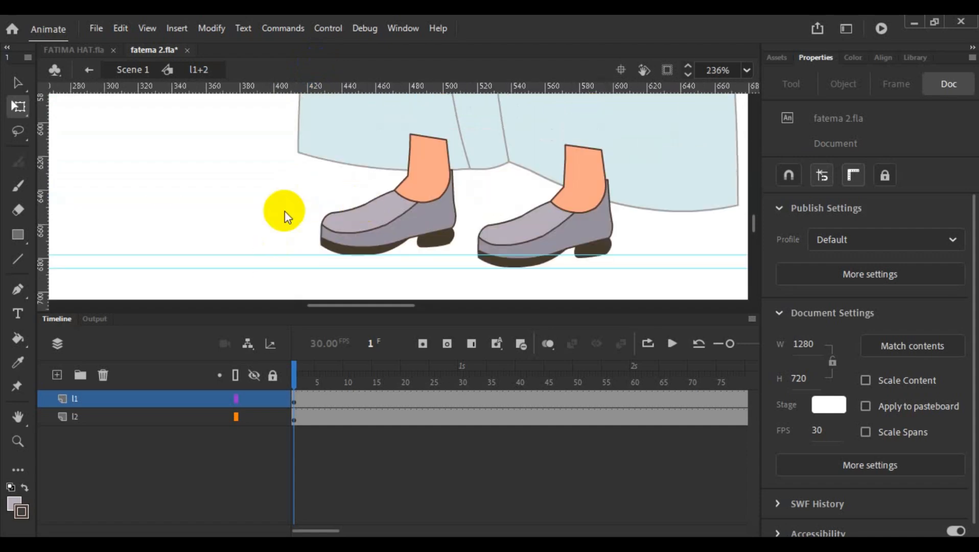
pyautogui.click(420, 195)
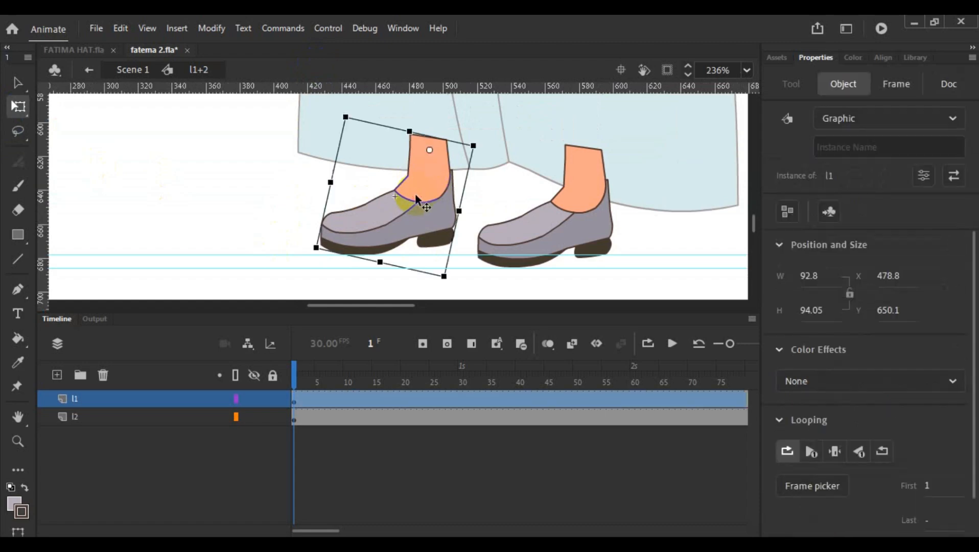
pyautogui.doubleClick(430, 149)
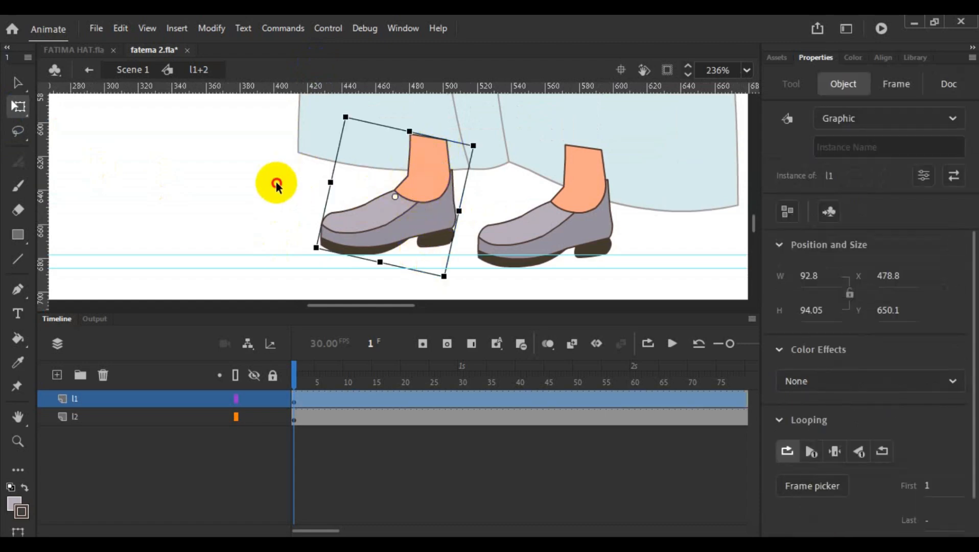
pyautogui.moveTo(396, 197); pyautogui.dragTo(404, 170)
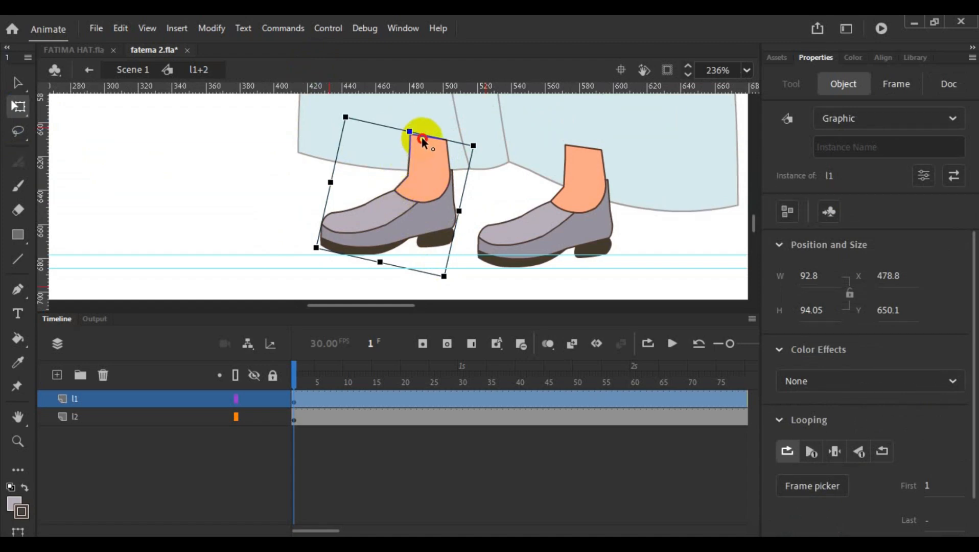
pyautogui.moveTo(447, 281); pyautogui.dragTo(424, 290)
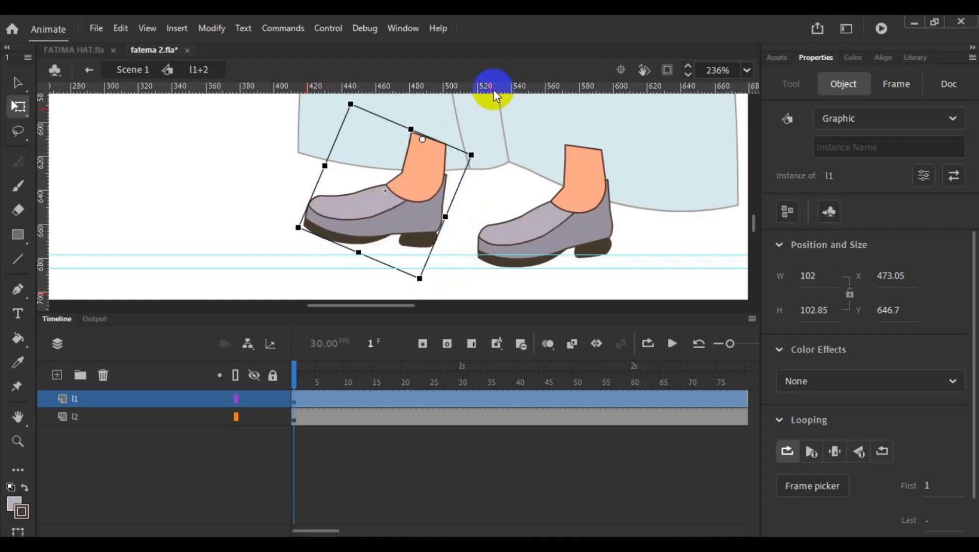
pyautogui.moveTo(496, 90); pyautogui.dragTo(486, 248)
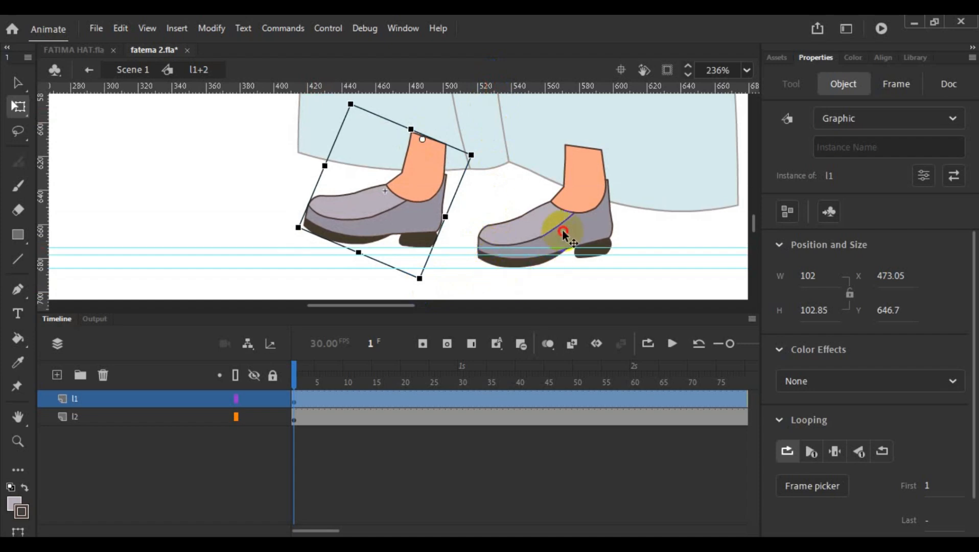
# - Rotate the l2 foot counterclockwise about its ankle so the heel rises, and tilt the l1 toe up slightly more
pyautogui.click(546, 244)
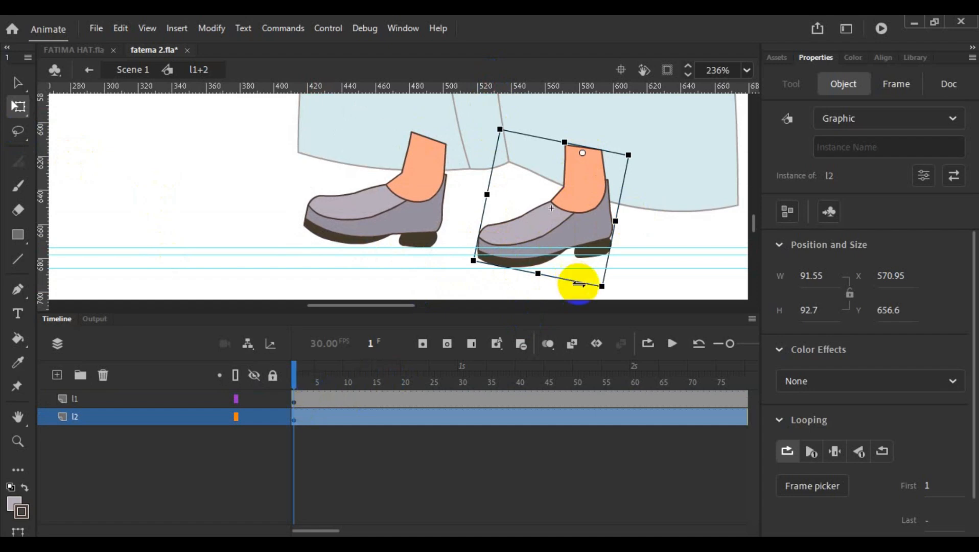
pyautogui.moveTo(602, 295); pyautogui.dragTo(621, 303)
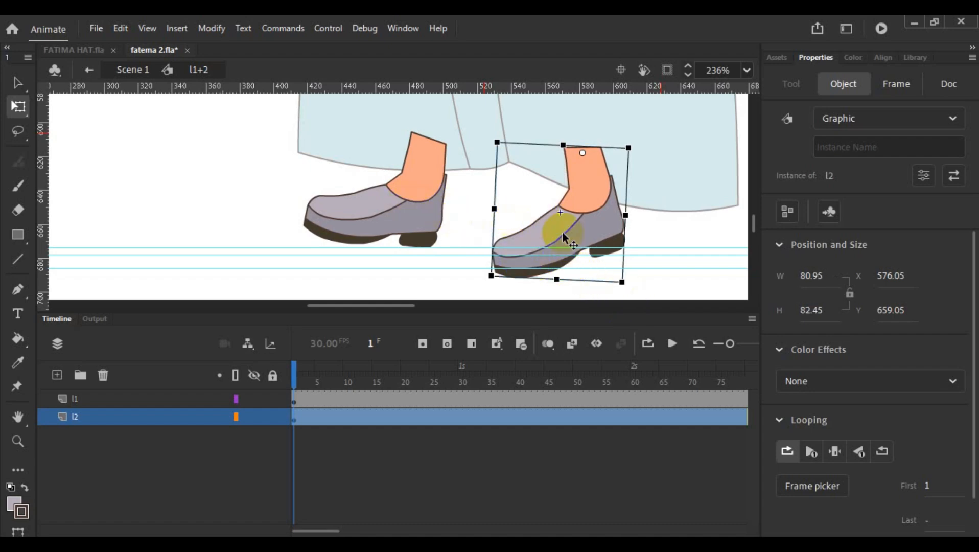
pyautogui.click(421, 236)
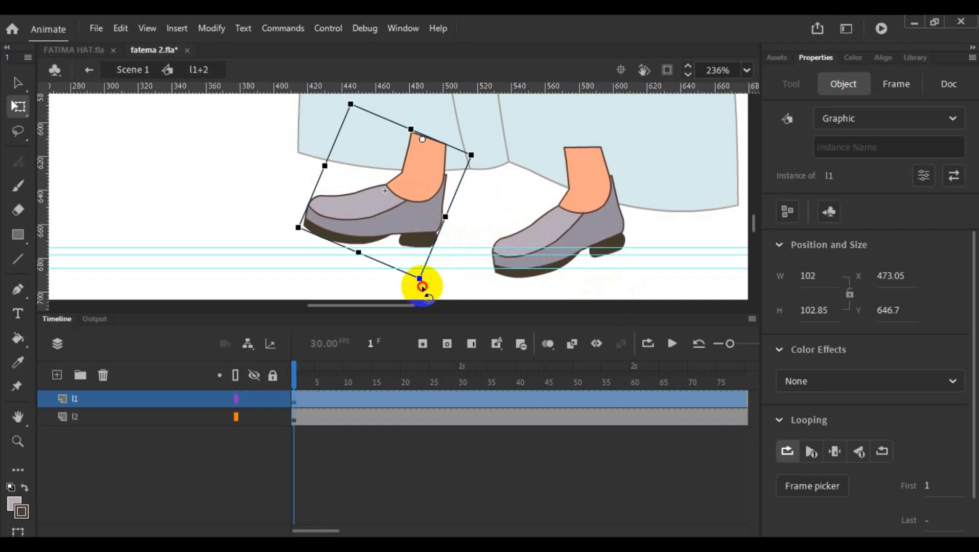
pyautogui.moveTo(422, 288); pyautogui.dragTo(415, 285)
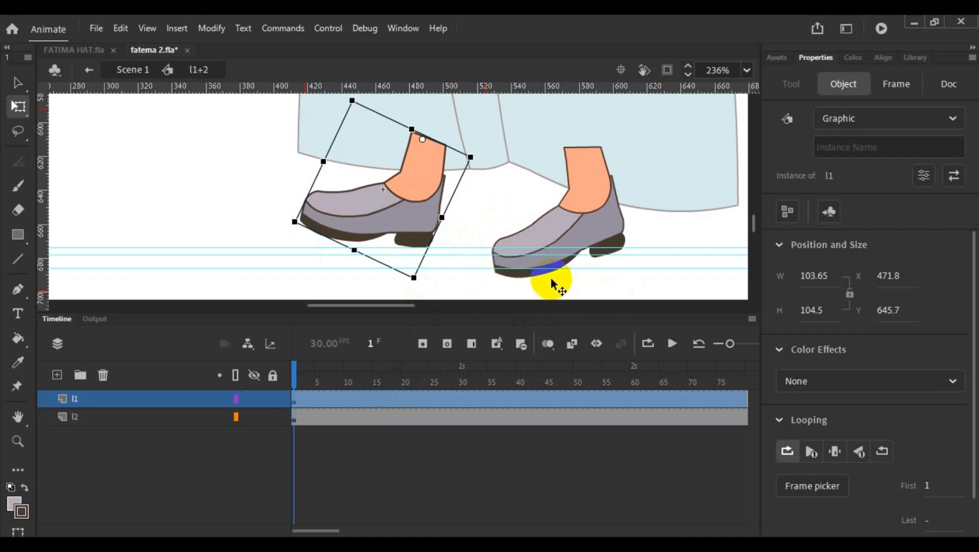
# - Create keyframes at frames 11 and 21 on both the l1 and l2 layers
pyautogui.click(349, 398)
pyautogui.rightClick(349, 416)
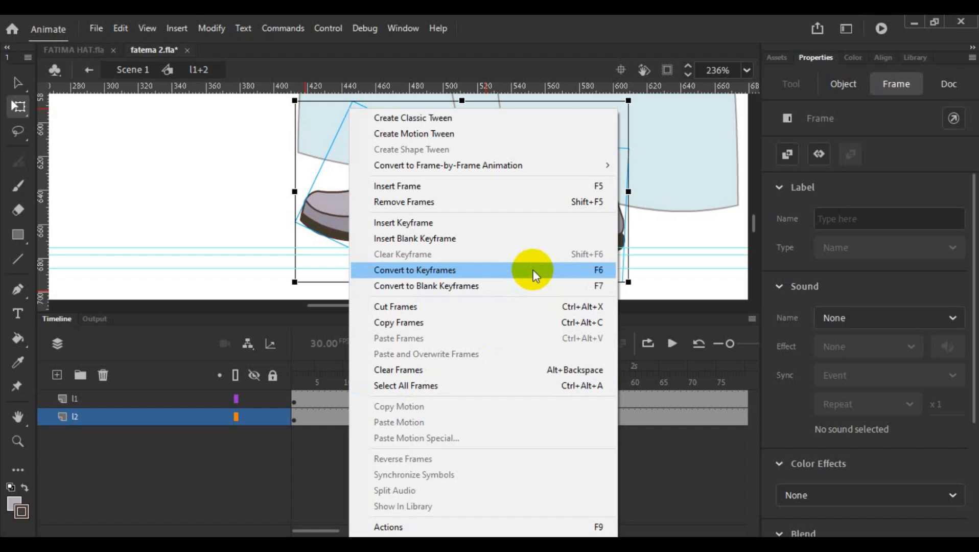
pyautogui.click(533, 271)
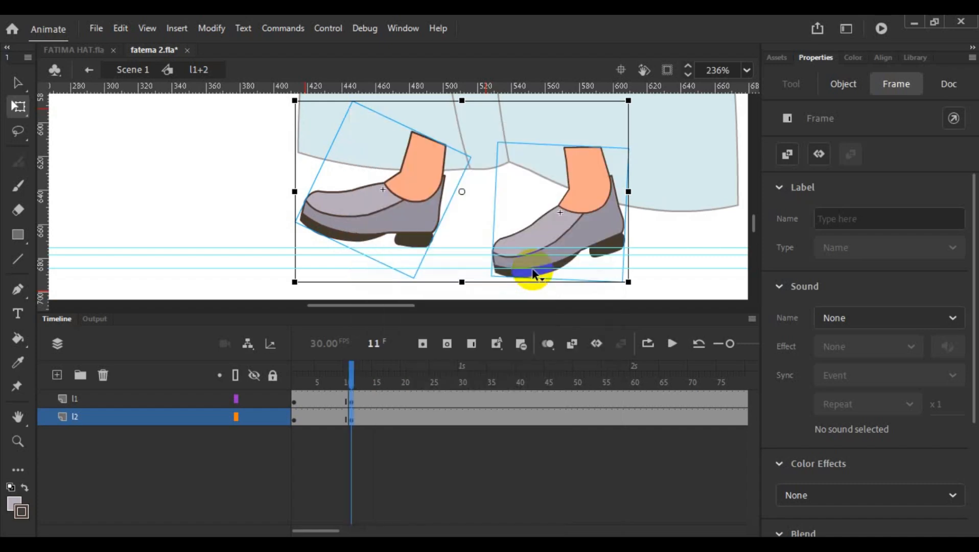
pyautogui.click(407, 399)
pyautogui.rightClick(406, 420)
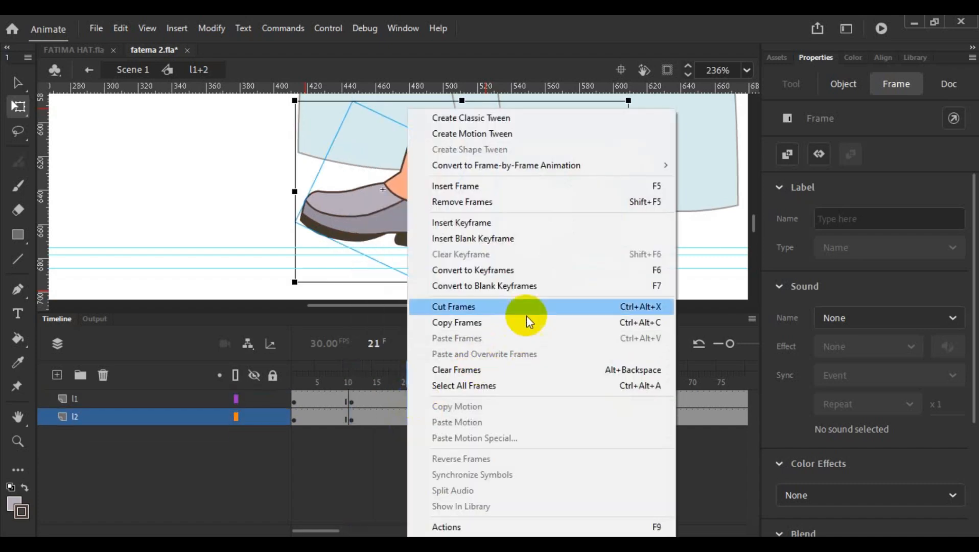
pyautogui.click(527, 271)
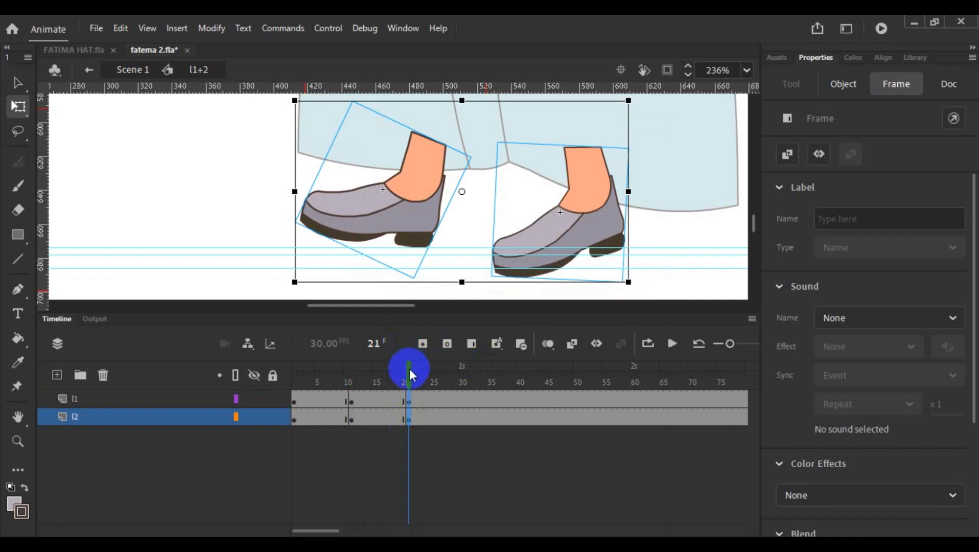
pyautogui.click(318, 400)
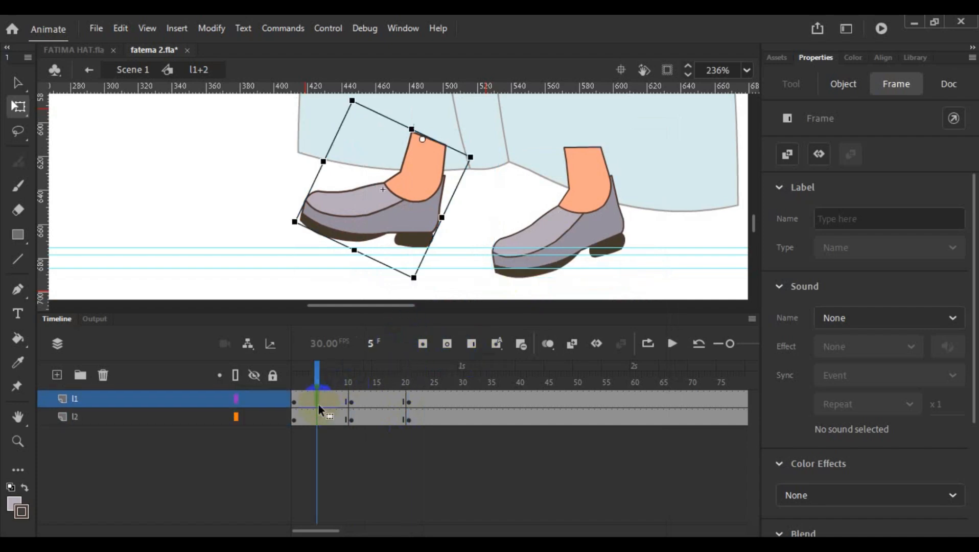
pyautogui.rightClick(319, 421)
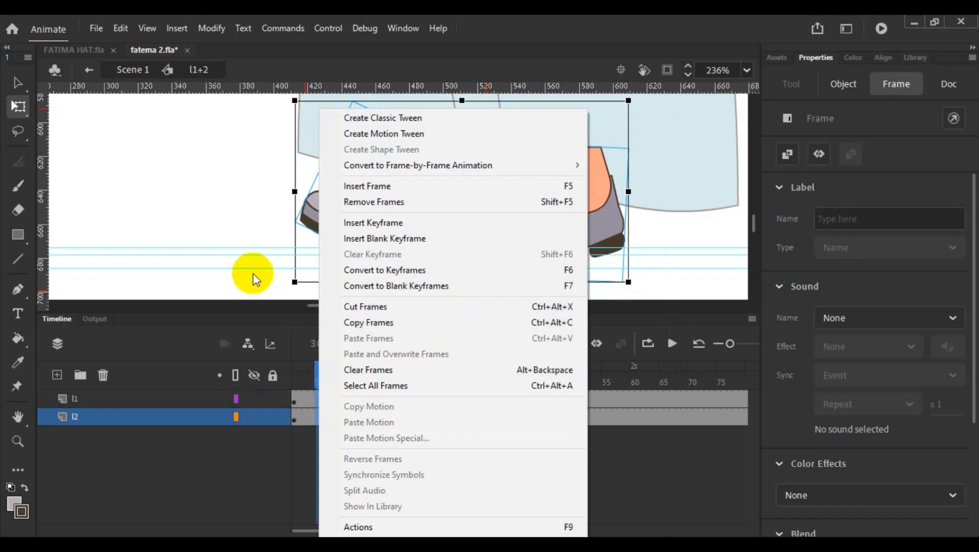
pyautogui.click(331, 360)
# - At frame 11, rotate the l1 foot counterclockwise about its ankle to about X 484, Y 652 so its heel rises
pyautogui.moveTo(319, 383); pyautogui.dragTo(353, 397)
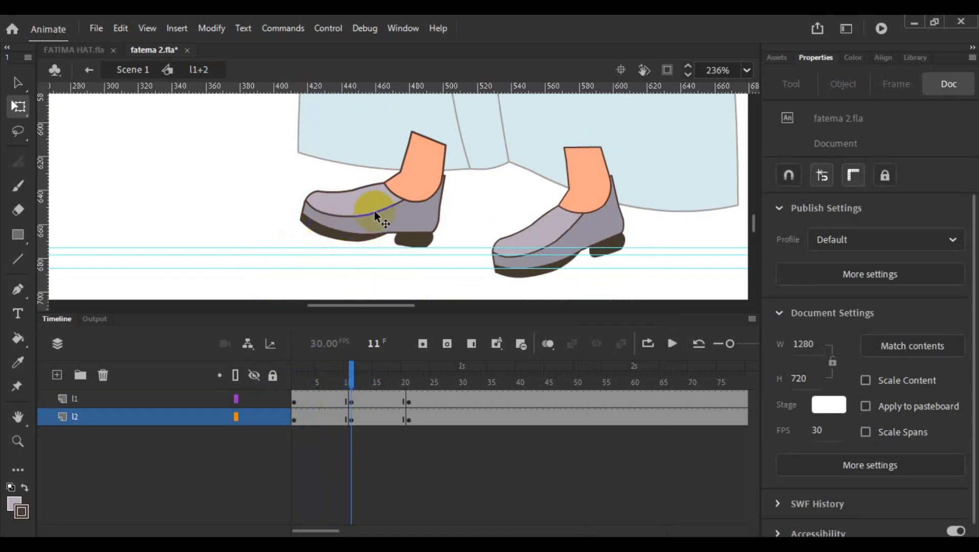
pyautogui.moveTo(351, 383)
pyautogui.mouseDown()
pyautogui.moveTo(295, 389)
pyautogui.moveTo(411, 404)
pyautogui.moveTo(352, 384)
pyautogui.mouseUp()
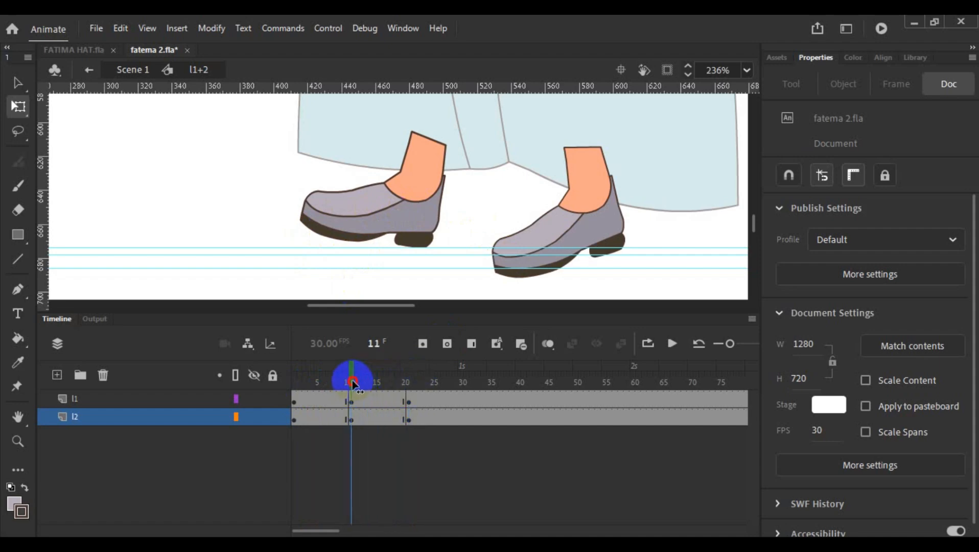
pyautogui.click(409, 237)
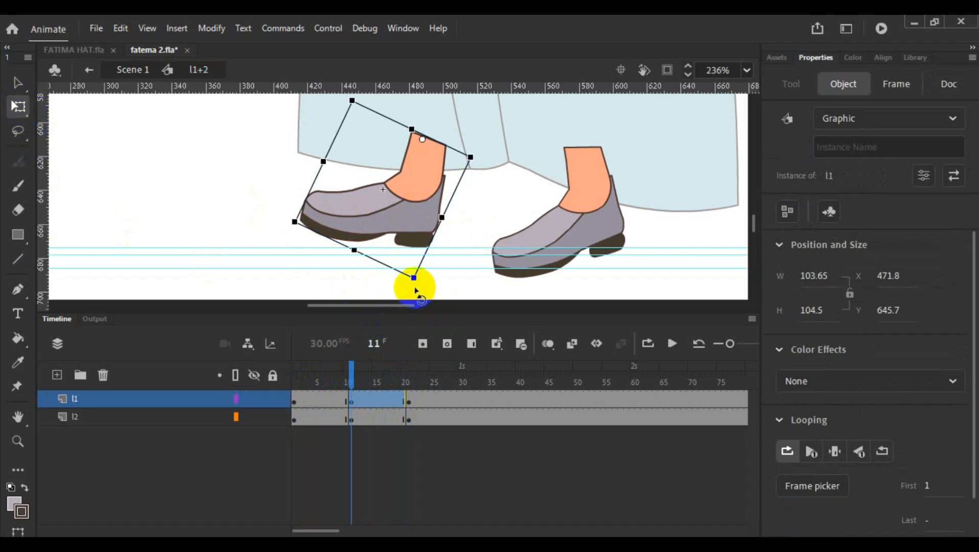
pyautogui.moveTo(352, 381); pyautogui.dragTo(379, 385)
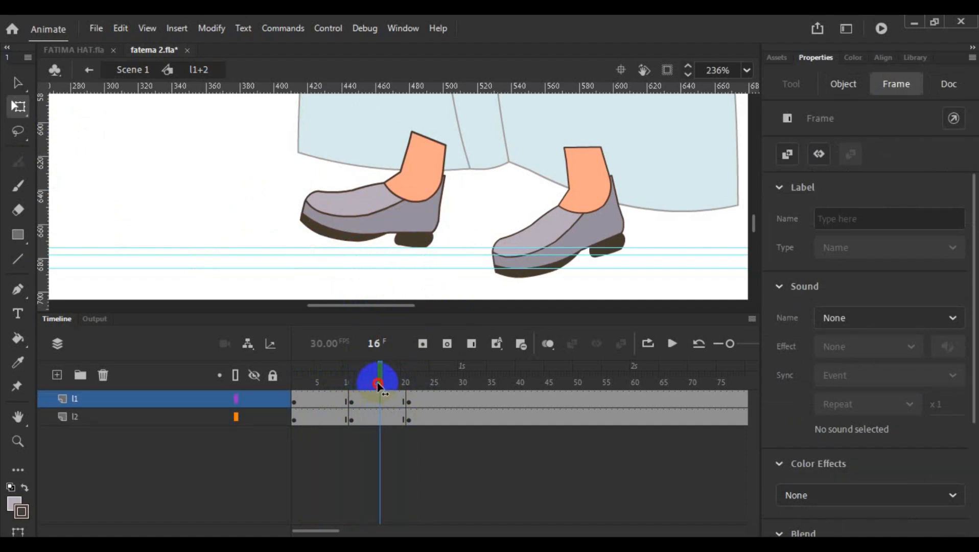
pyautogui.moveTo(378, 385); pyautogui.dragTo(351, 387)
pyautogui.click(373, 345)
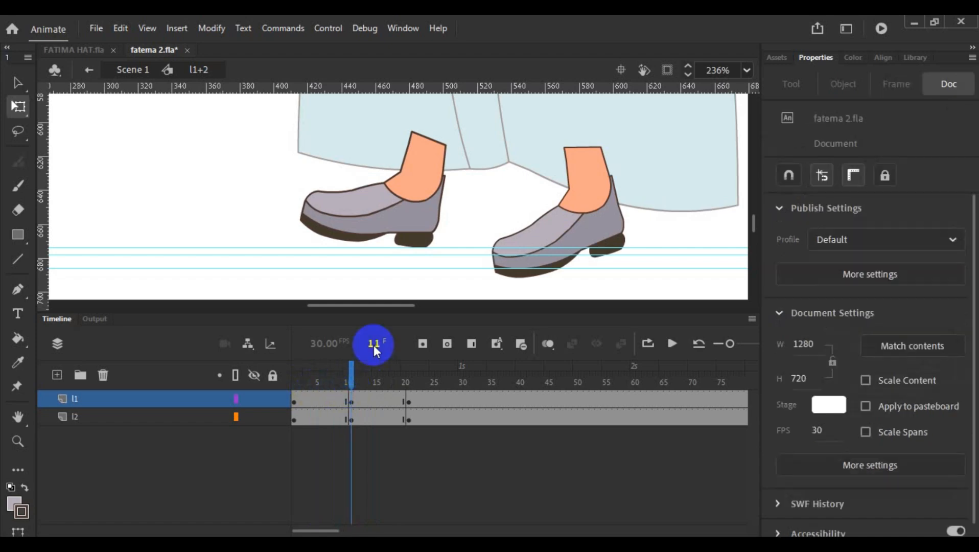
pyautogui.click(401, 234)
pyautogui.moveTo(412, 279); pyautogui.dragTo(471, 299)
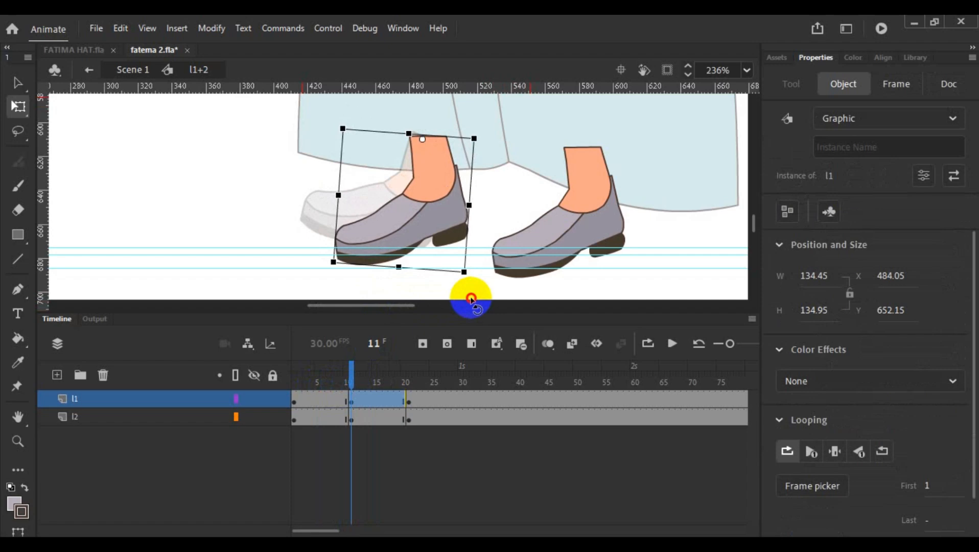
pyautogui.moveTo(471, 299); pyautogui.dragTo(468, 299)
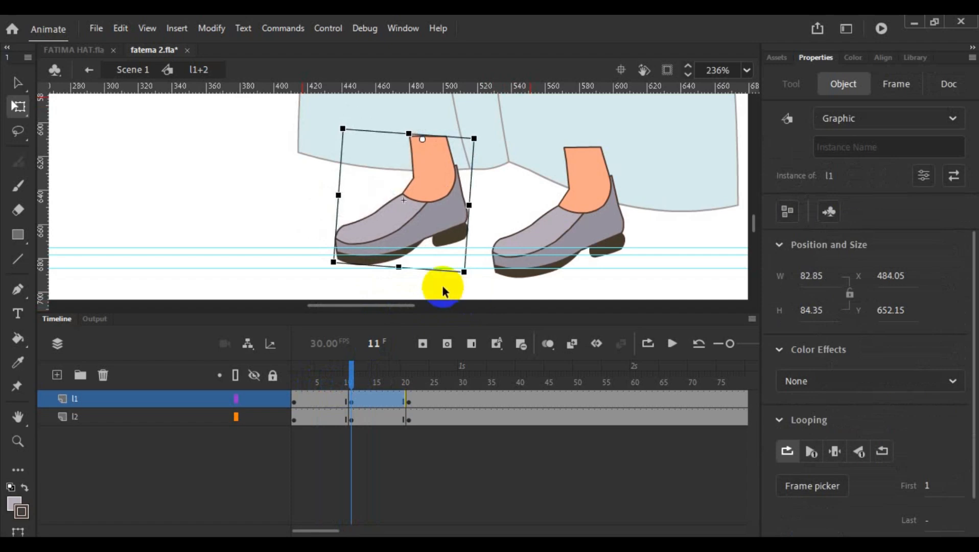
# - Create a keyframe at frame 5 on l1 and rotate the foot counterclockwise to an in-between pose at about X 478, Y 650
pyautogui.click(318, 397)
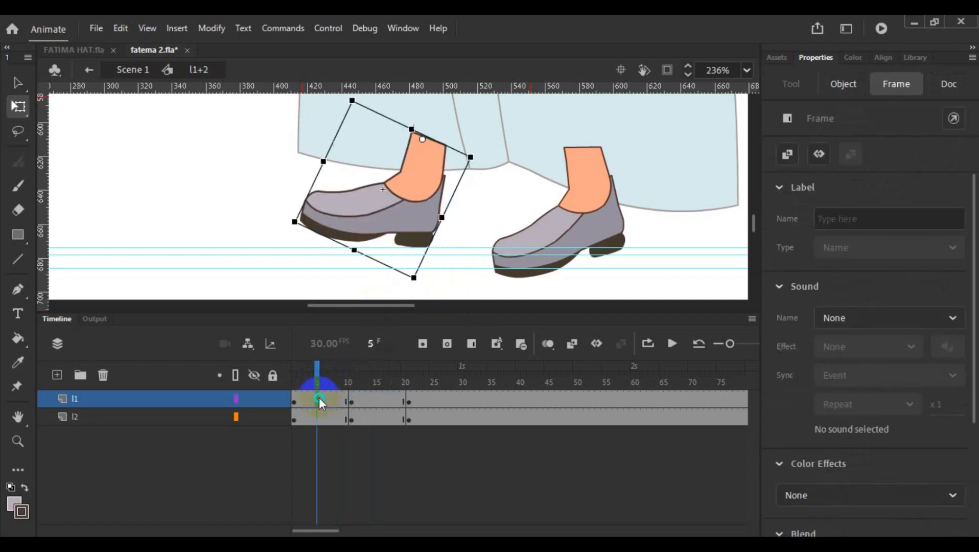
pyautogui.rightClick(319, 398)
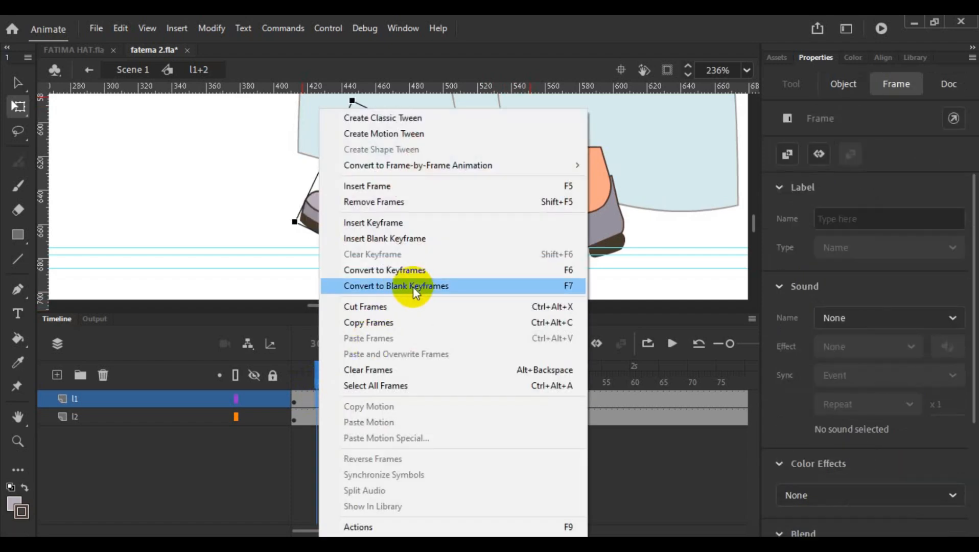
pyautogui.click(454, 270)
pyautogui.moveTo(418, 291); pyautogui.dragTo(447, 301)
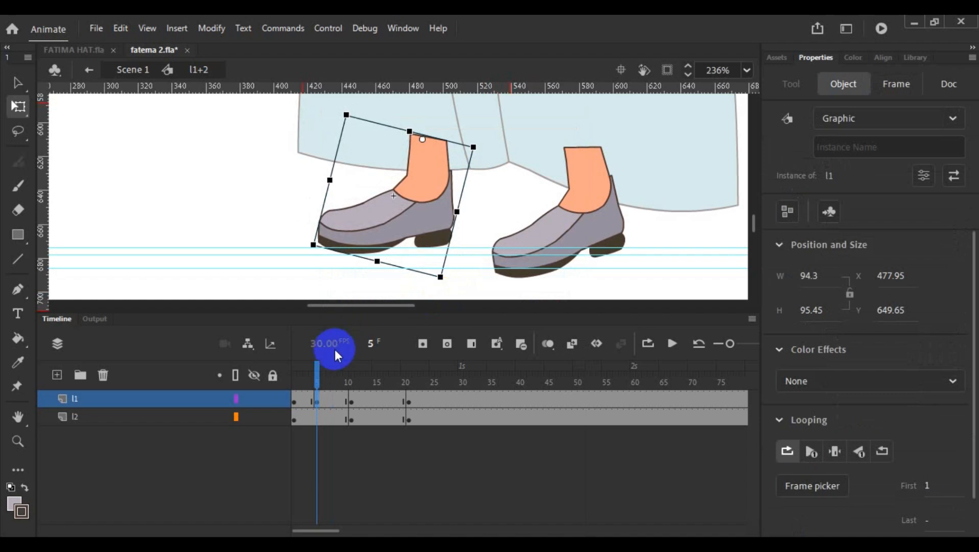
# - Create a keyframe at frame 16 on l1 and rotate the foot further counterclockwise to about X 491, Y 654, lifting the heel higher
pyautogui.moveTo(317, 368); pyautogui.dragTo(382, 388)
pyautogui.click(381, 403)
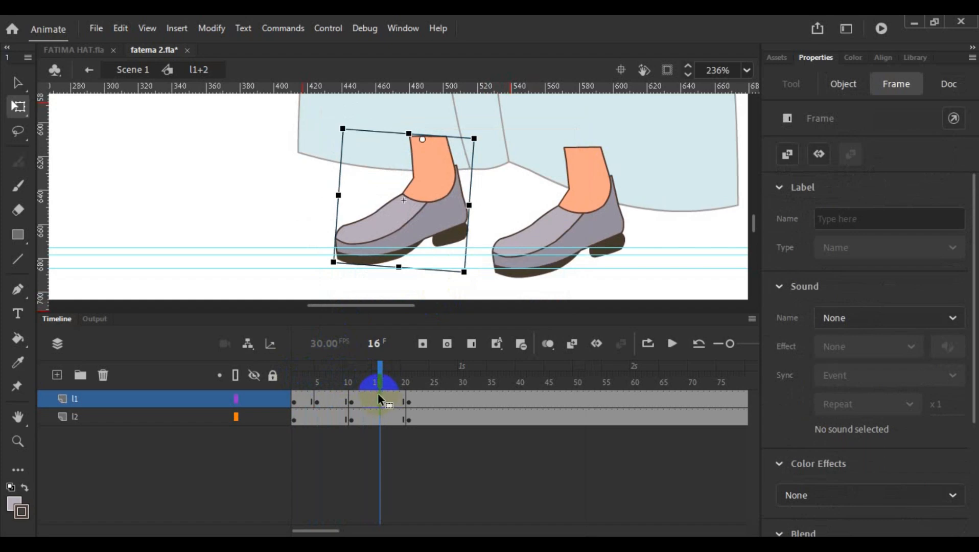
pyautogui.rightClick(379, 399)
pyautogui.click(511, 270)
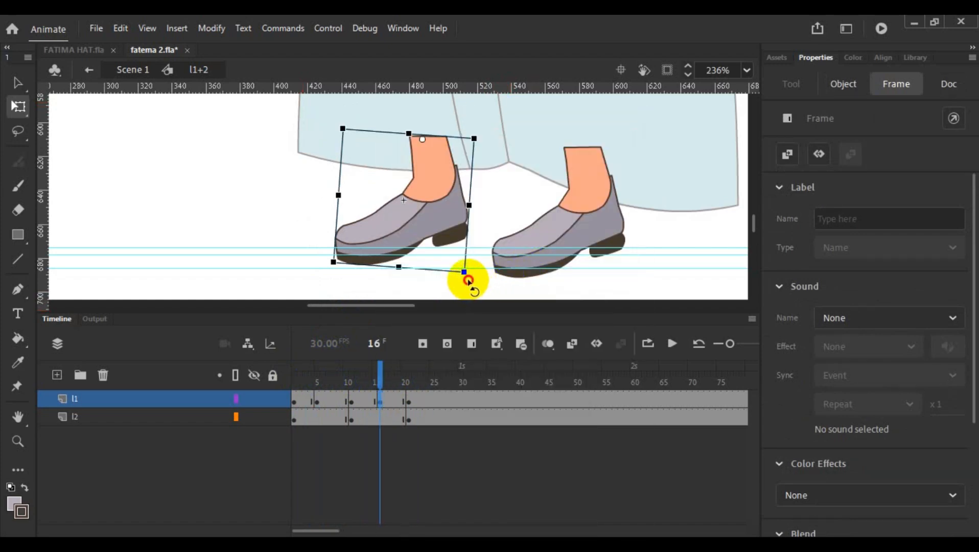
pyautogui.moveTo(468, 280); pyautogui.dragTo(499, 278)
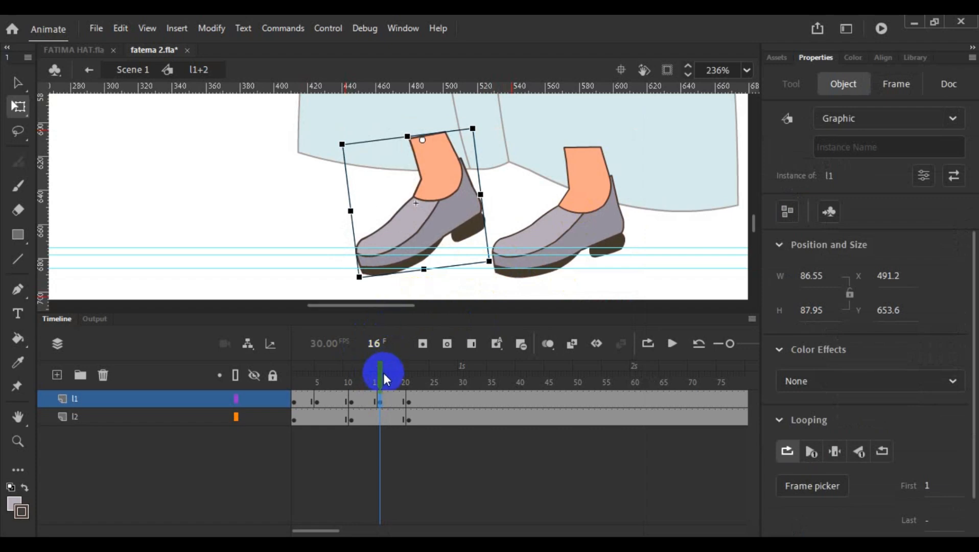
pyautogui.moveTo(384, 379)
pyautogui.mouseDown()
pyautogui.moveTo(293, 373)
pyautogui.moveTo(381, 397)
pyautogui.mouseUp()
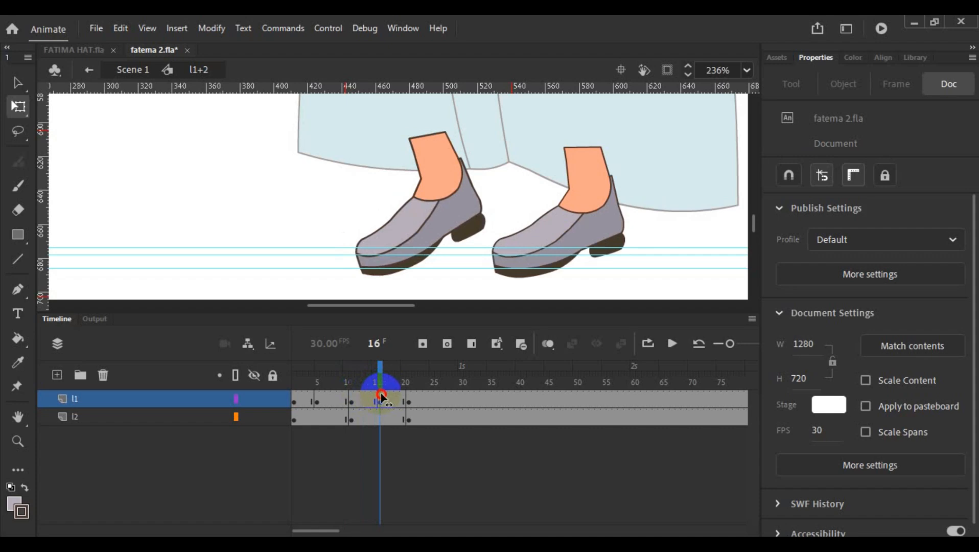
pyautogui.click(456, 238)
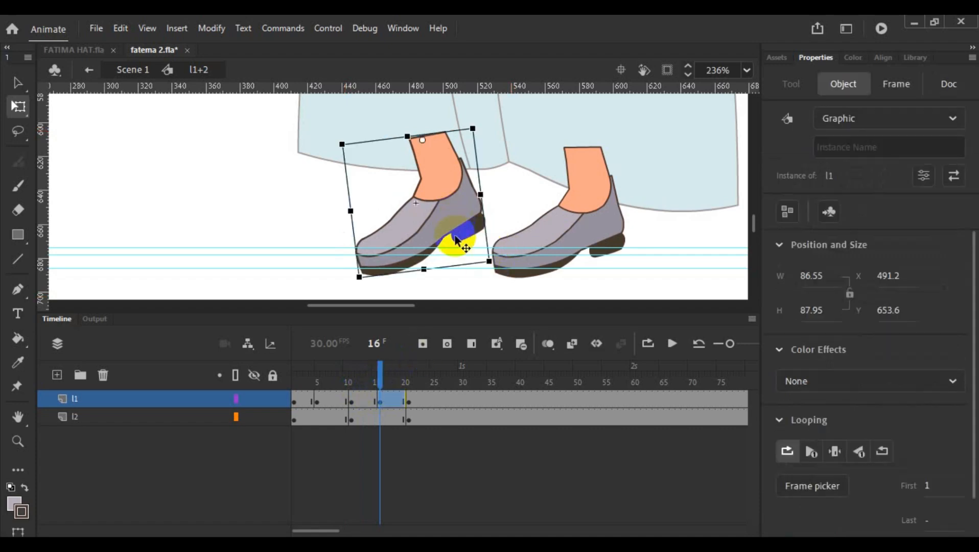
# - At frame 16, nudge the l1 foot up to X 491.2, Y 650.8
pyautogui.press('Right')
pyautogui.press('Right')
pyautogui.press('Right')
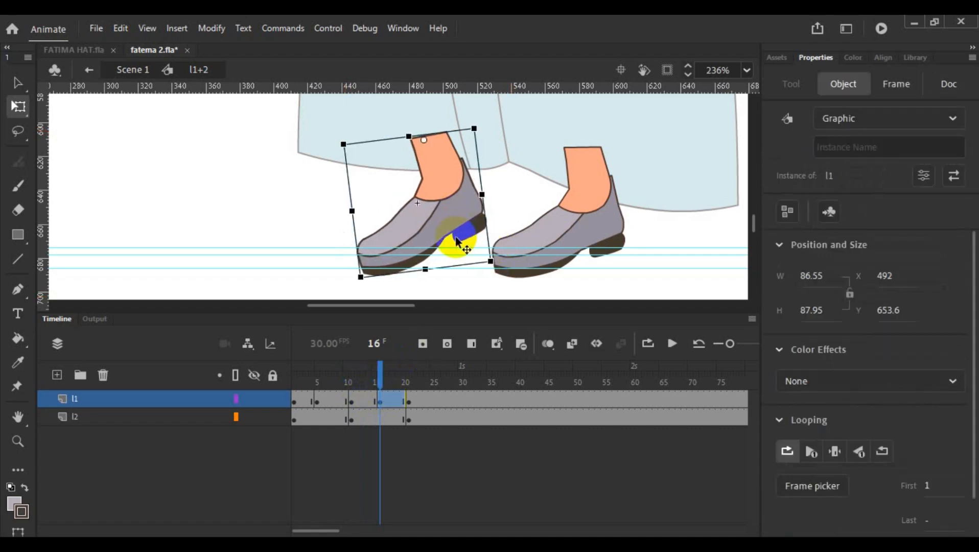
pyautogui.press('Up')
pyautogui.press('Up')
pyautogui.press('Up')
pyautogui.press('Up')
pyautogui.press('Up')
pyautogui.press('Up')
pyautogui.press('Up')
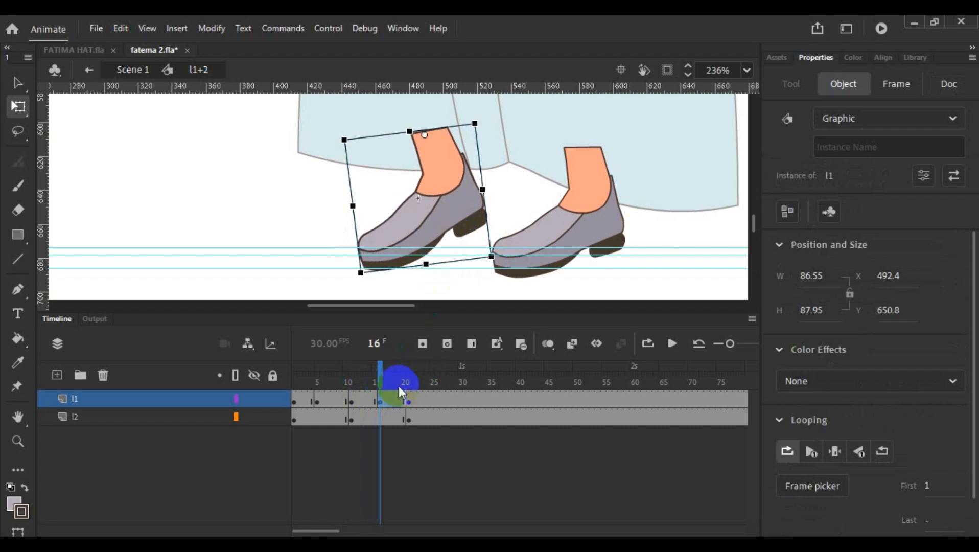
pyautogui.press('Left')
pyautogui.press('Left')
pyautogui.press('Left')
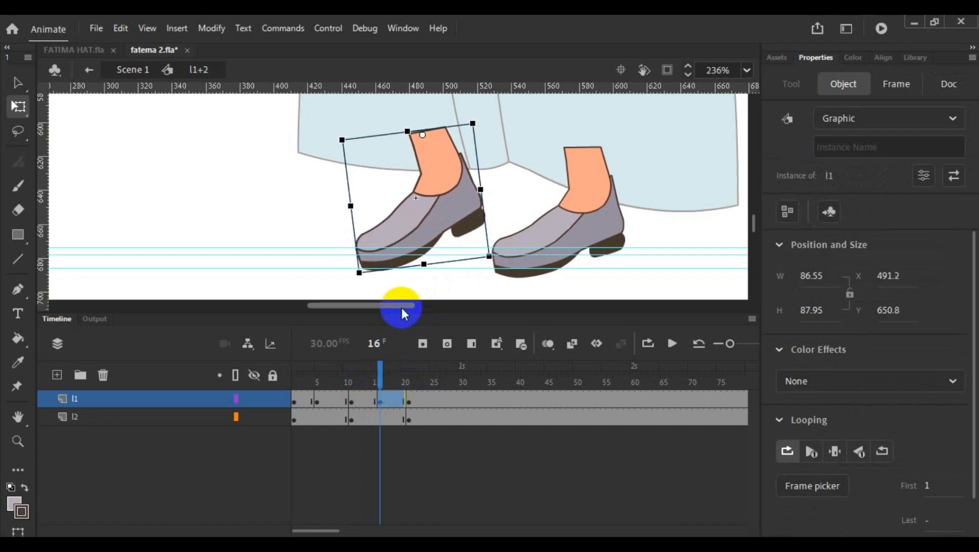
# - At frame 21, move the l1 foot down slightly so its heel sits closer to the ground guides
pyautogui.click(408, 402)
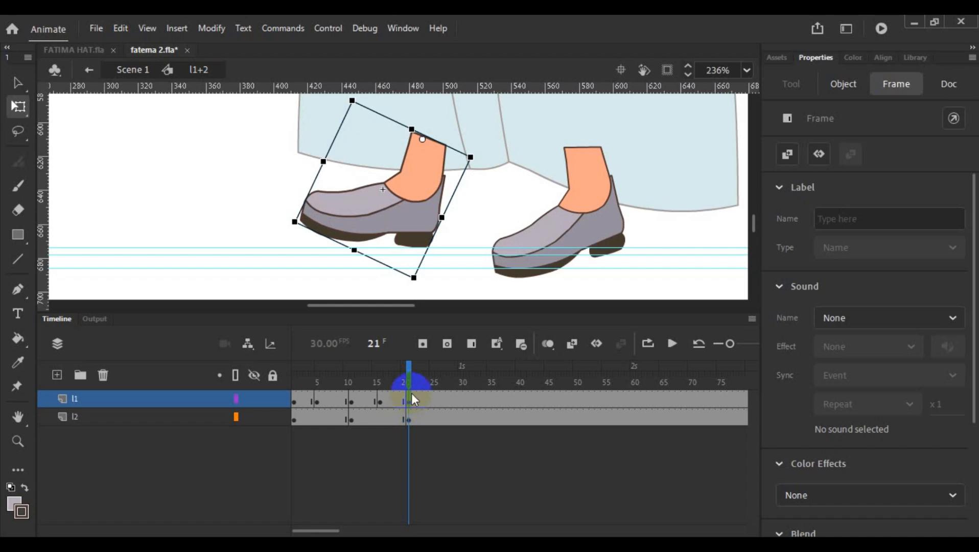
pyautogui.click(412, 374)
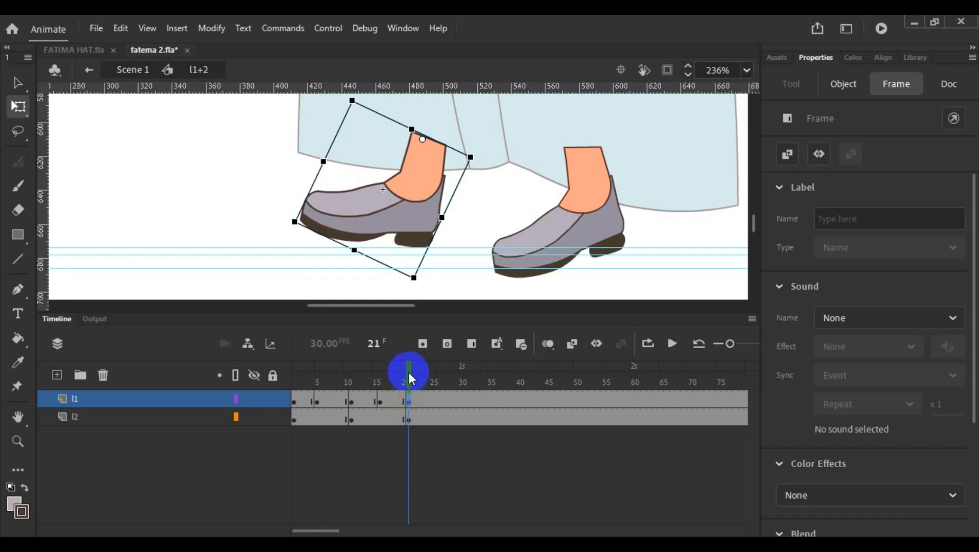
pyautogui.press('Down')
pyautogui.press('Down')
pyautogui.press('Down')
pyautogui.press('Down')
pyautogui.press('Down')
pyautogui.press('Down')
pyautogui.press('Down')
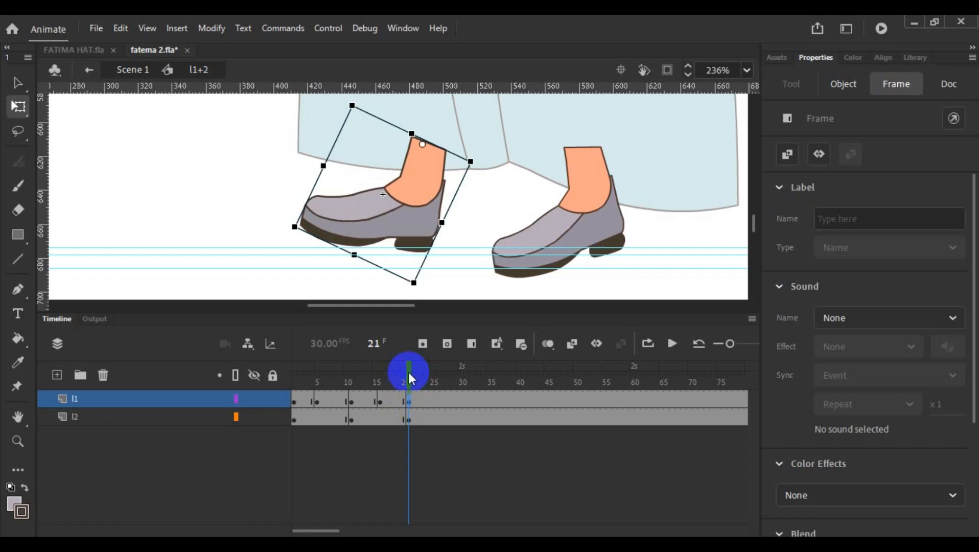
# - Create classic tweens between the l1 keyframes from frame 1 to frame 21 and play back the foot motion
pyautogui.moveTo(409, 373); pyautogui.dragTo(385, 402)
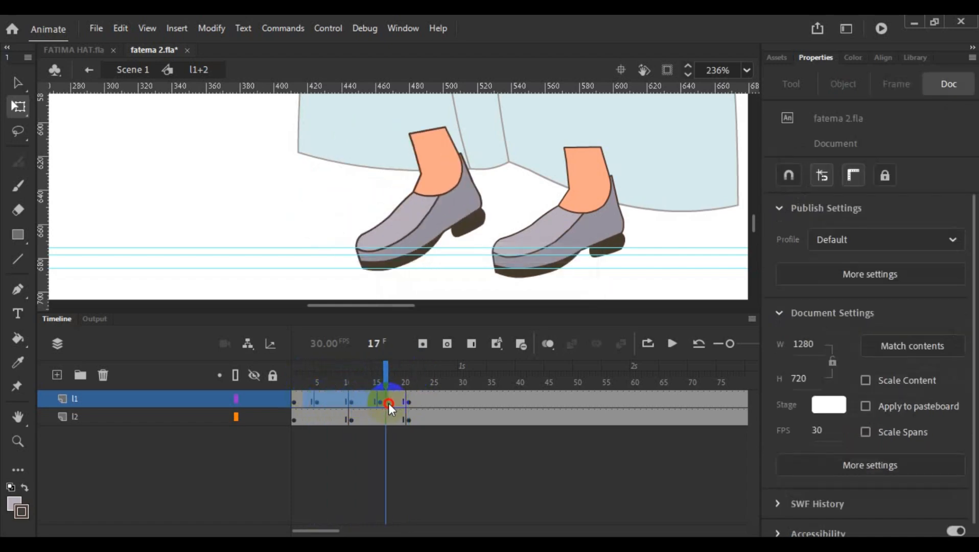
pyautogui.rightClick(359, 401)
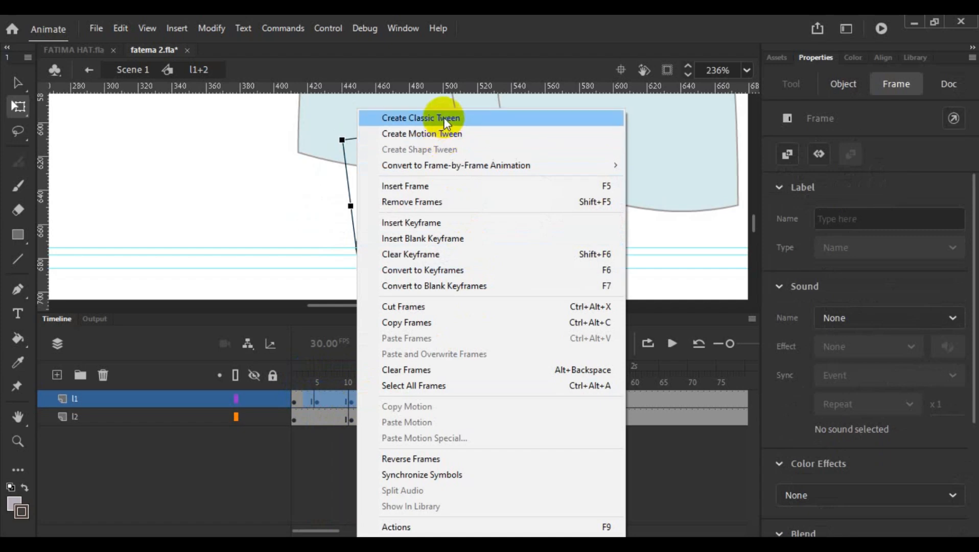
pyautogui.click(408, 119)
pyautogui.click(671, 344)
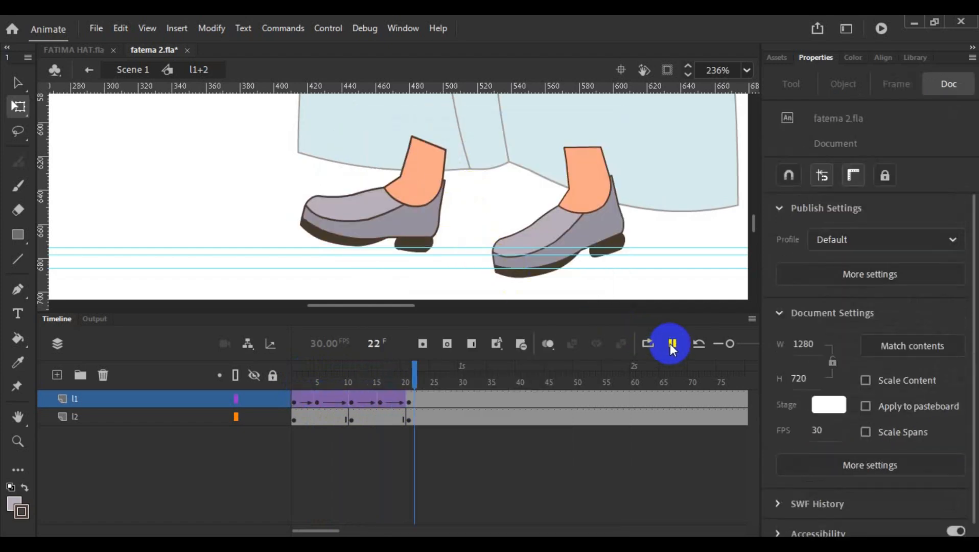
pyautogui.click(671, 343)
pyautogui.click(651, 373)
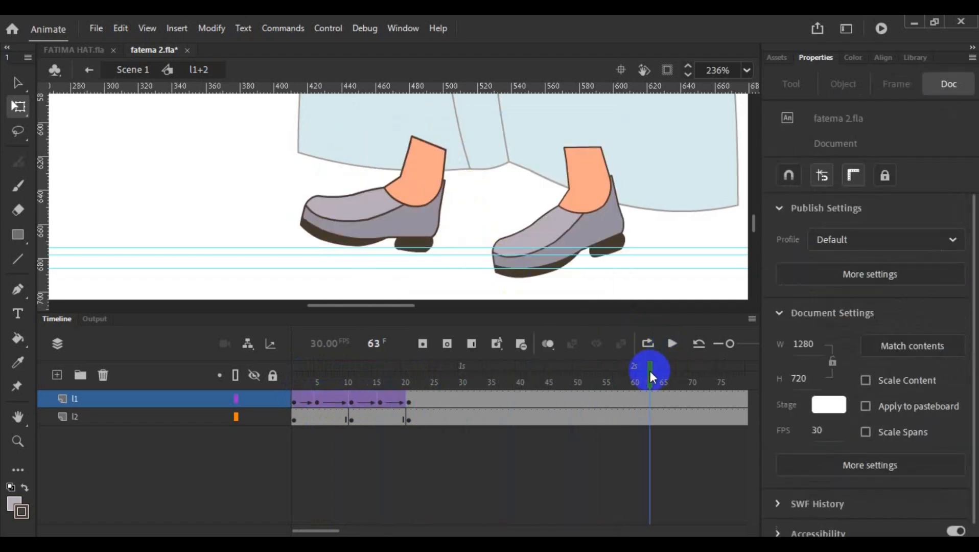
# - Remove all frames after frame 21 on both the l1 and l2 layers and play back the shortened animation
pyautogui.moveTo(416, 399); pyautogui.dragTo(527, 415)
pyautogui.rightClick(526, 414)
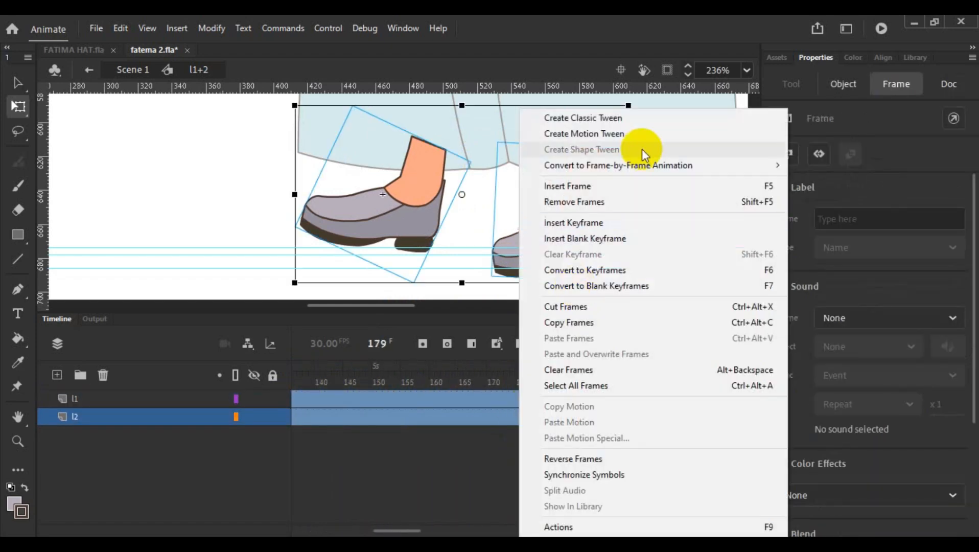
pyautogui.click(612, 201)
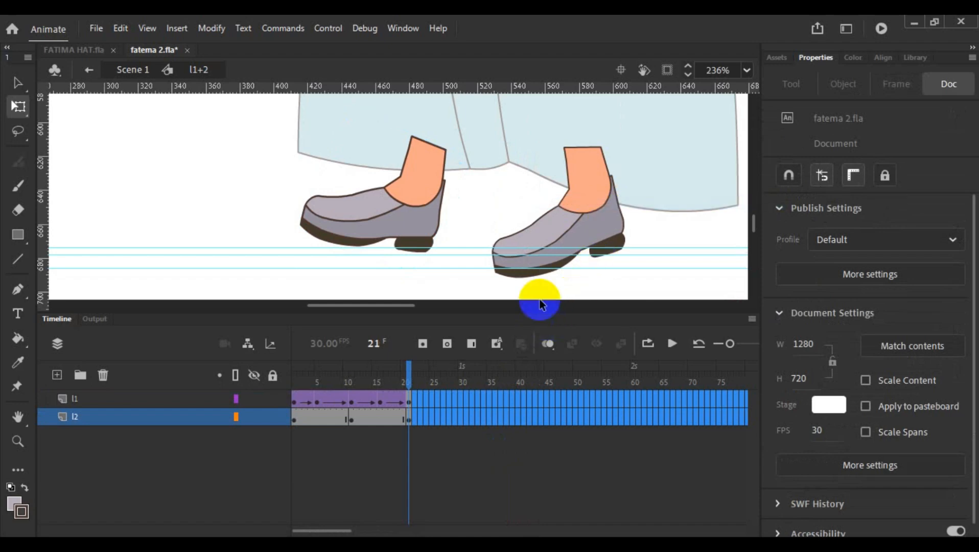
pyautogui.click(591, 285)
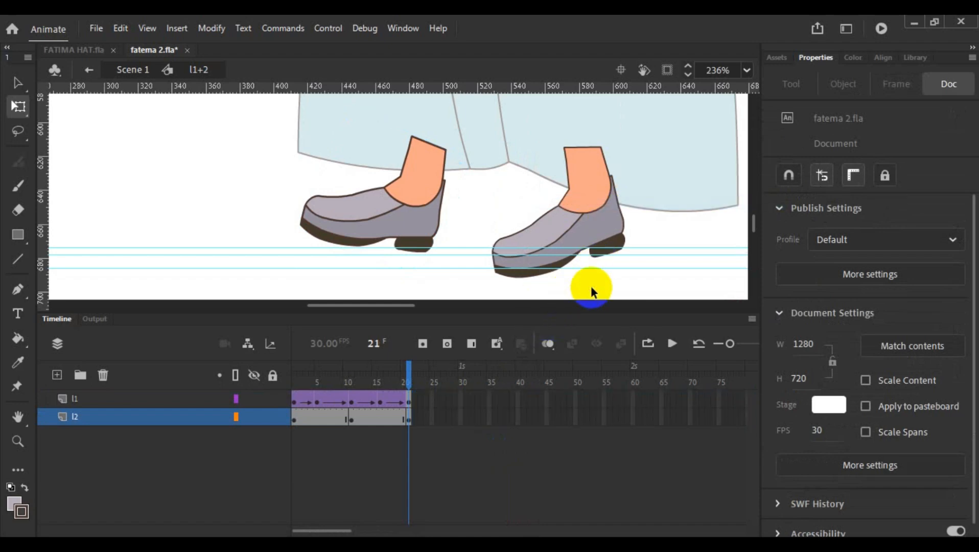
pyautogui.click(672, 345)
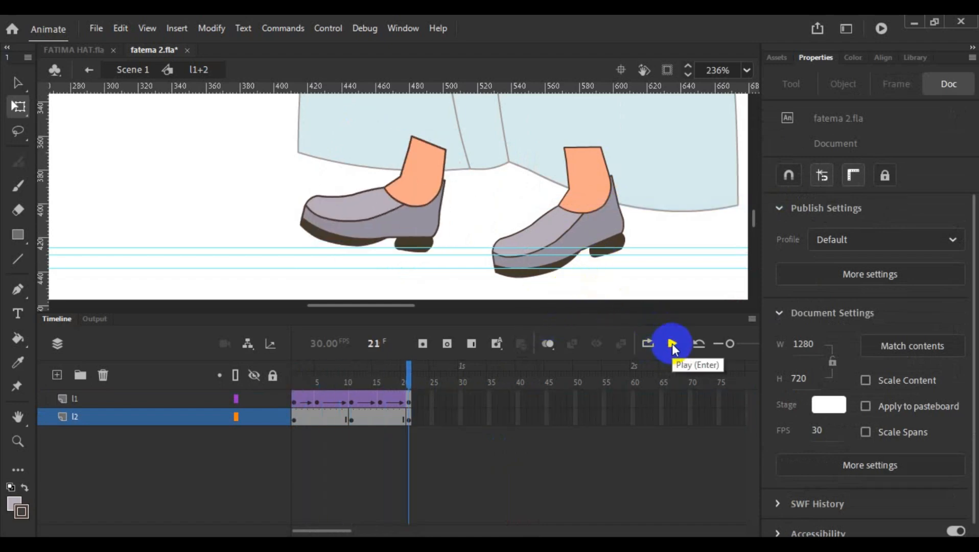
pyautogui.click(672, 345)
pyautogui.click(673, 346)
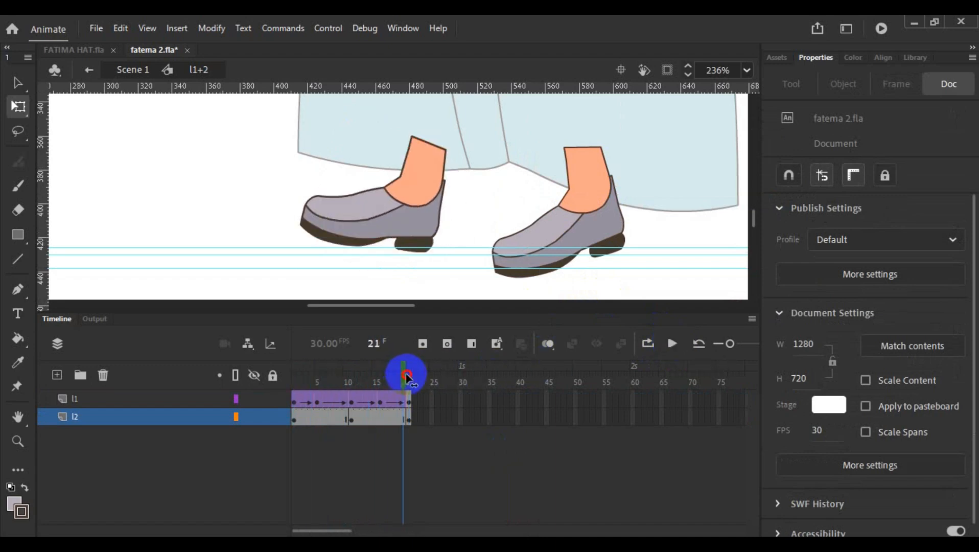
# - At the frame 16 keyframe, nudge the l1 foot up slightly
pyautogui.moveTo(404, 376); pyautogui.dragTo(380, 402)
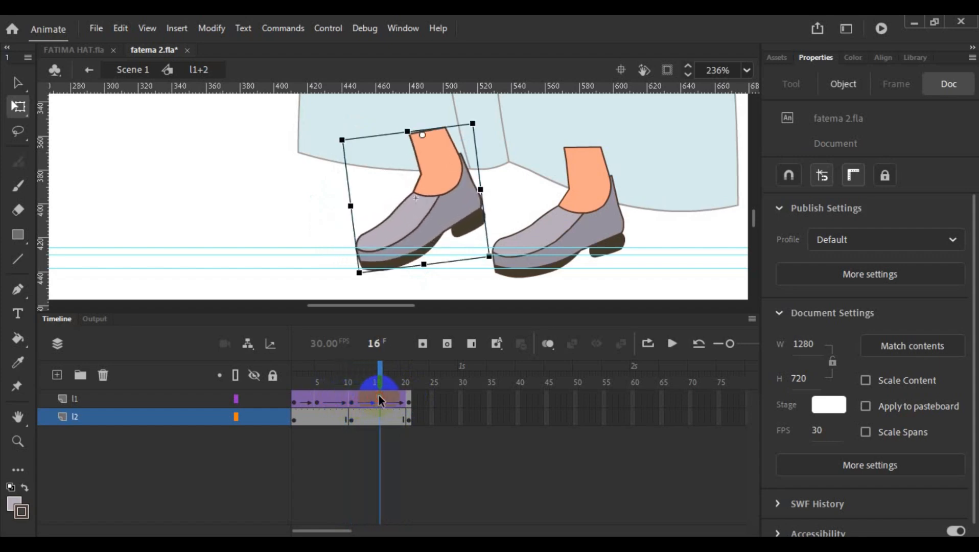
pyautogui.press('Down')
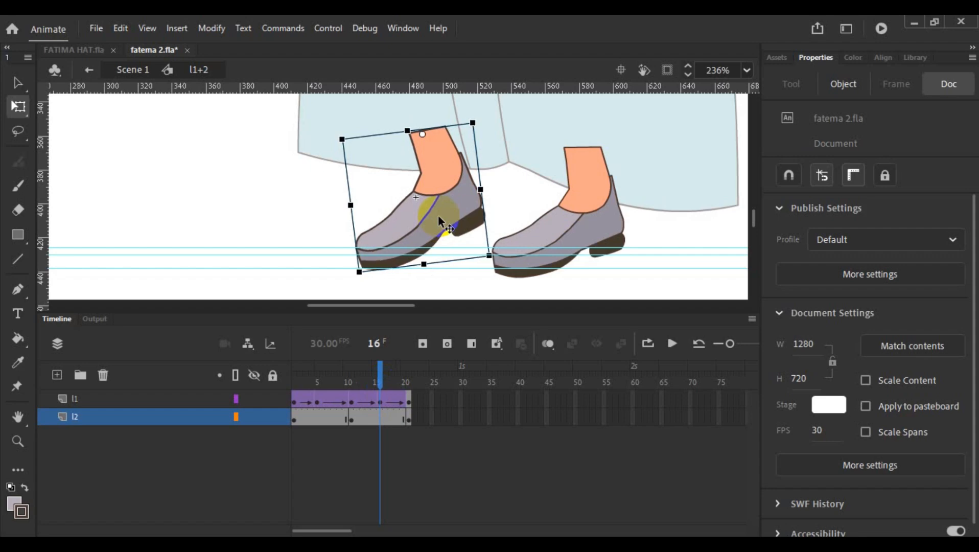
pyautogui.press('Up')
pyautogui.press('Up')
# - At frame 21, lower the l1 foot slightly to Y 649.3 and play back the animation
pyautogui.moveTo(380, 373); pyautogui.dragTo(409, 371)
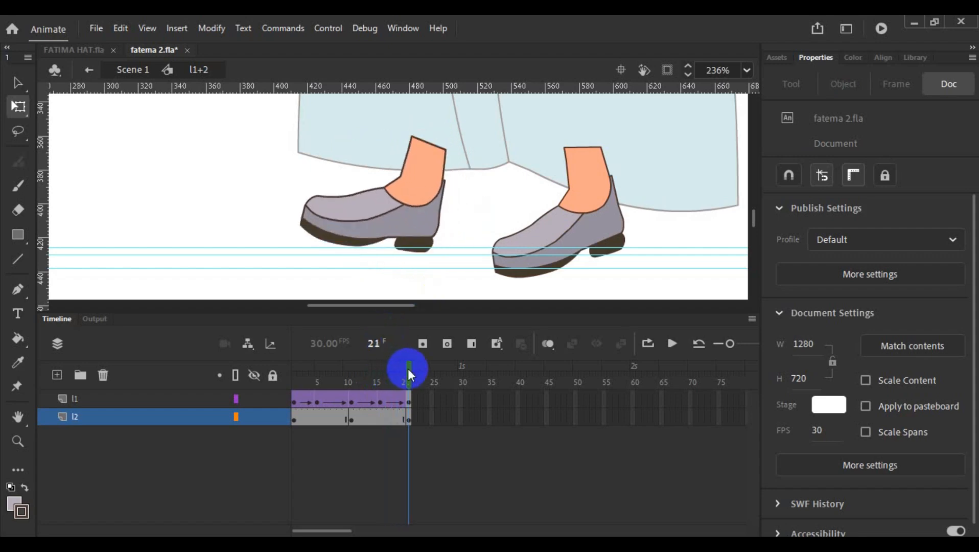
pyautogui.moveTo(411, 391); pyautogui.dragTo(409, 389)
pyautogui.click(409, 215)
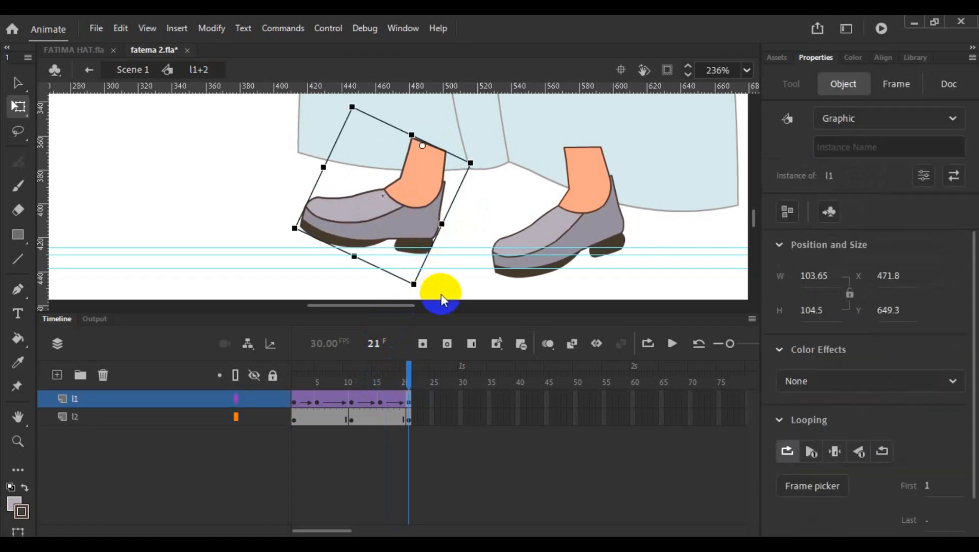
pyautogui.click(671, 345)
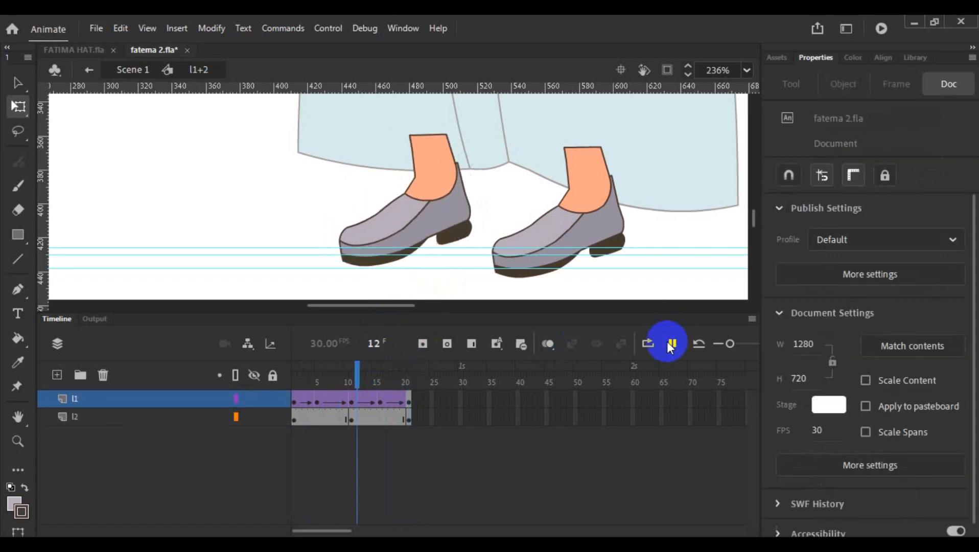
pyautogui.click(671, 345)
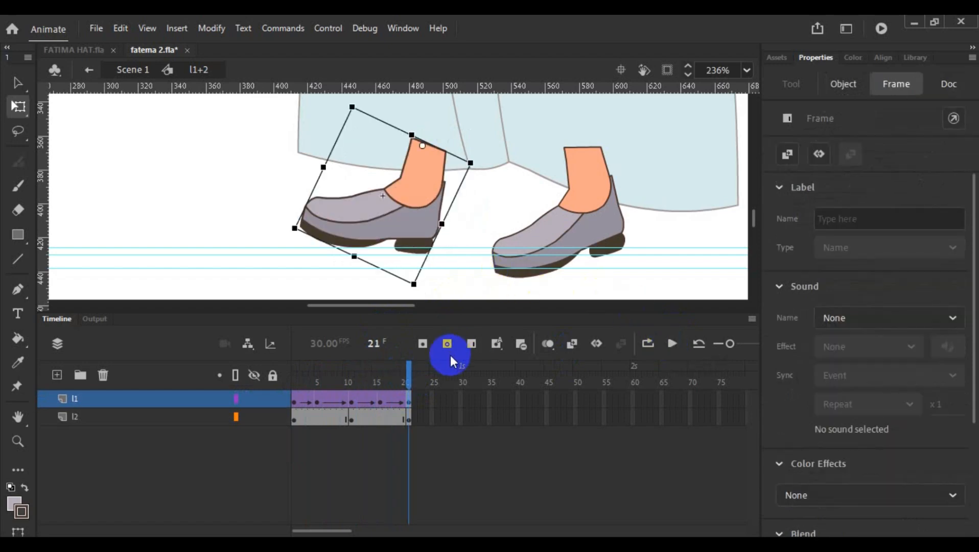
# - At frame 1, rotate the l2 foot counterclockwise about its ankle to about X 579, Y 660
pyautogui.moveTo(411, 380); pyautogui.dragTo(293, 383)
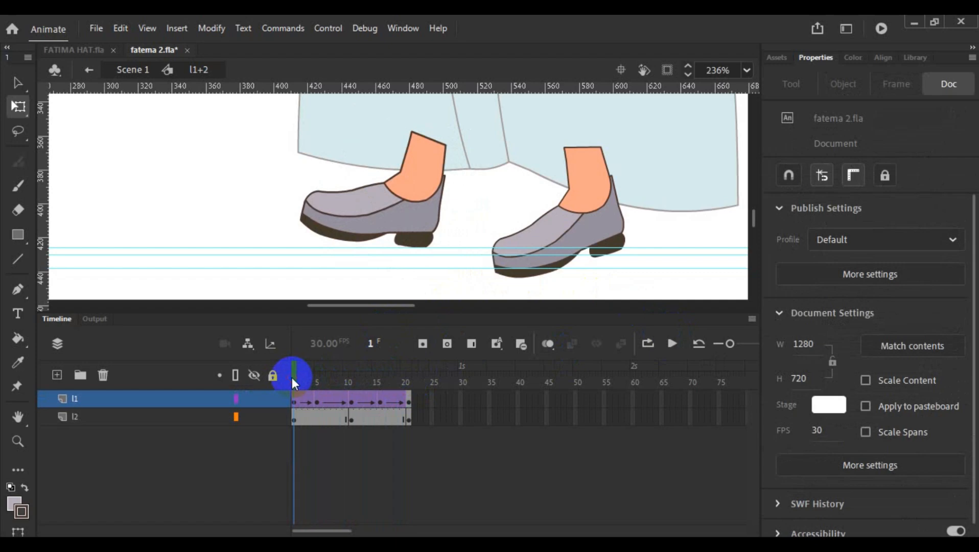
pyautogui.click(556, 236)
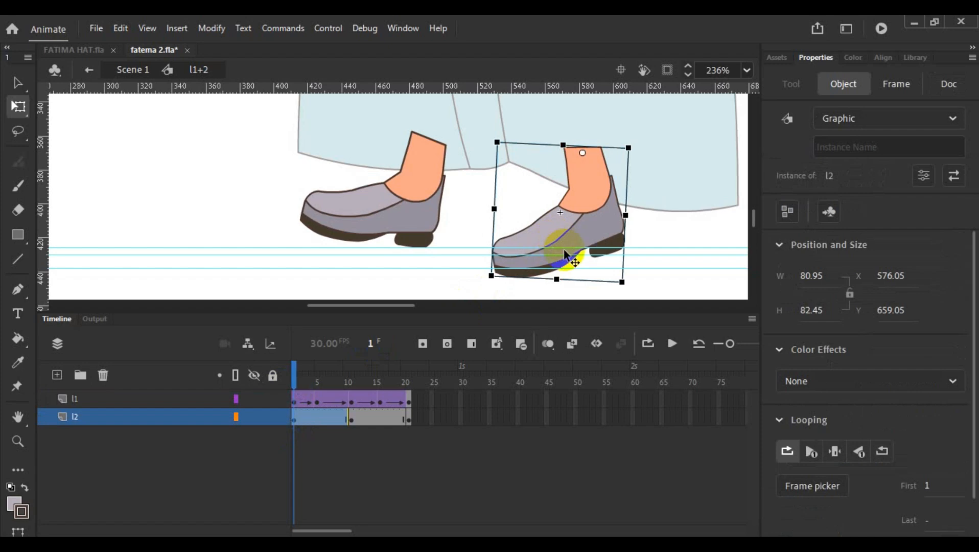
pyautogui.moveTo(621, 291); pyautogui.dragTo(634, 290)
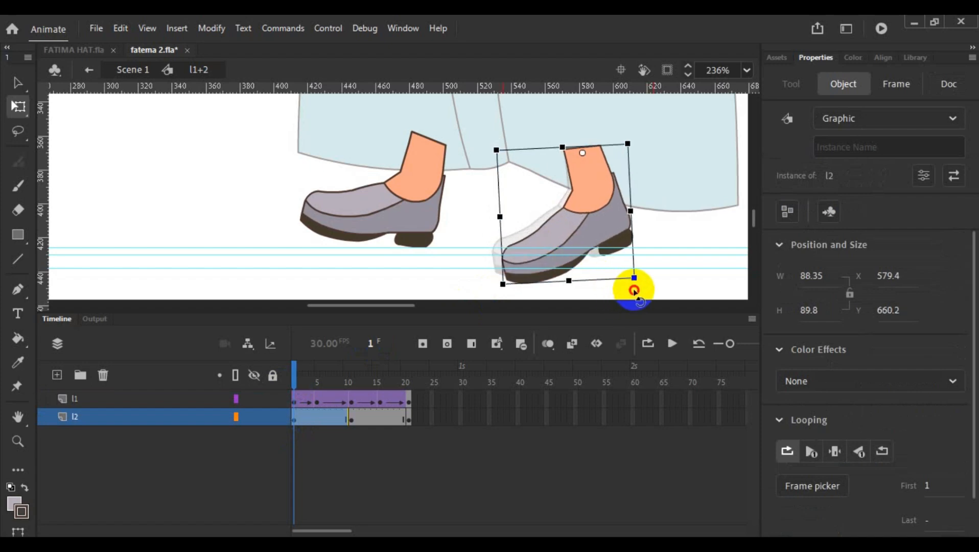
# - Create keyframes at frames 5 and 16 on the l2 layer
pyautogui.click(296, 375)
pyautogui.moveTo(296, 376); pyautogui.dragTo(318, 375)
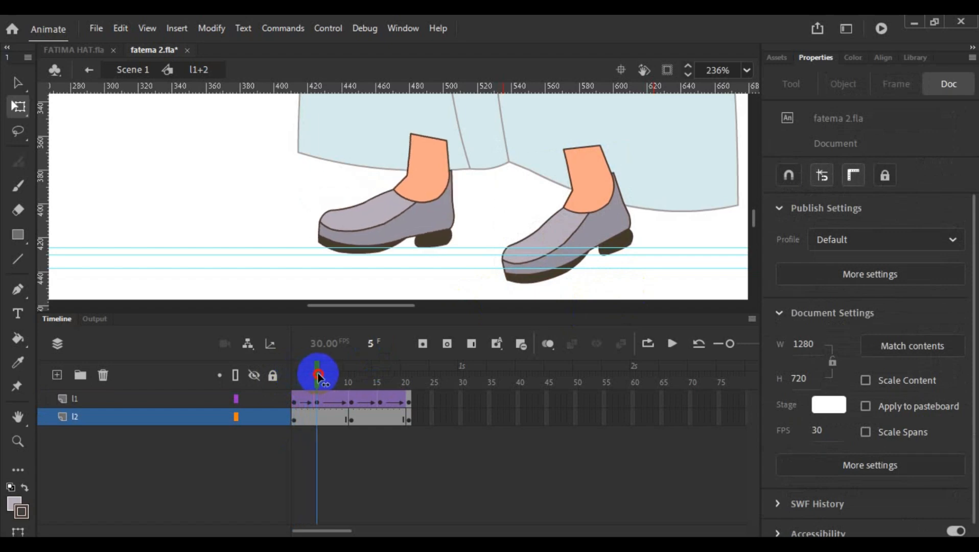
pyautogui.rightClick(319, 416)
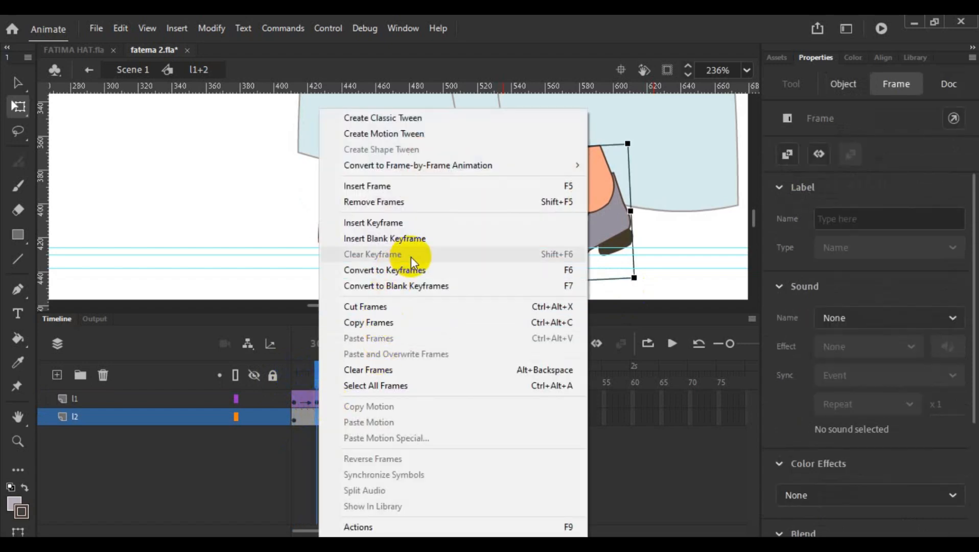
pyautogui.click(411, 268)
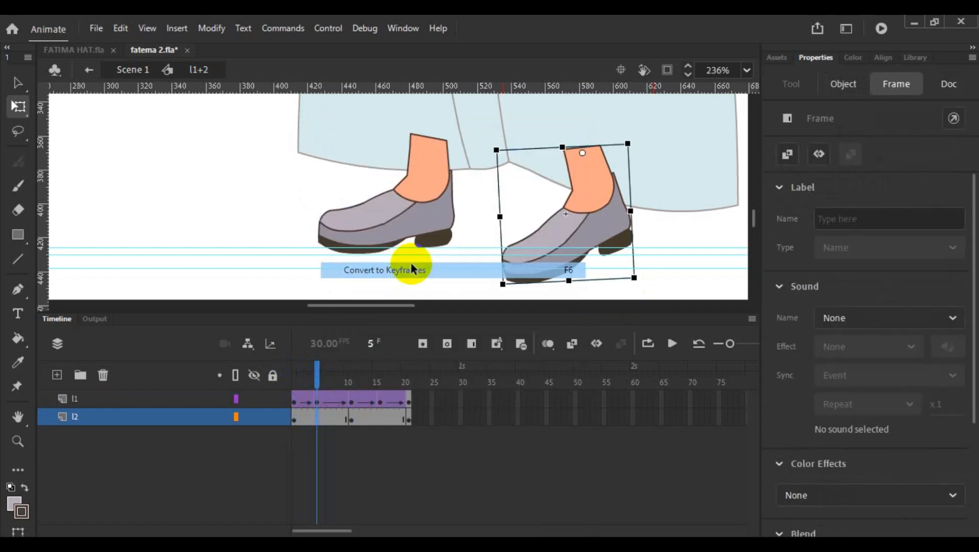
pyautogui.rightClick(381, 420)
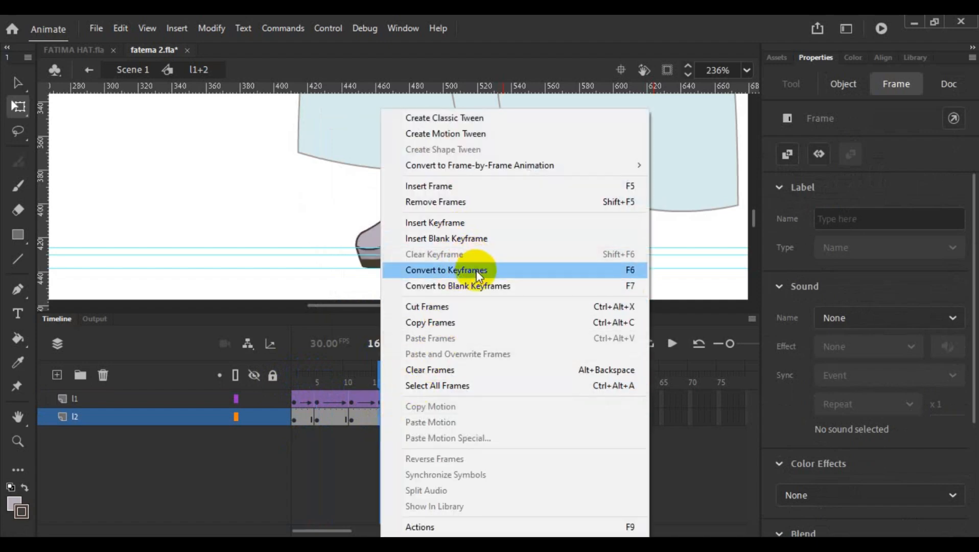
pyautogui.click(478, 272)
# - At frame 5, rotate the l2 foot further counterclockwise and nudge it up to about X 585, Y 660
pyautogui.moveTo(378, 377); pyautogui.dragTo(284, 400)
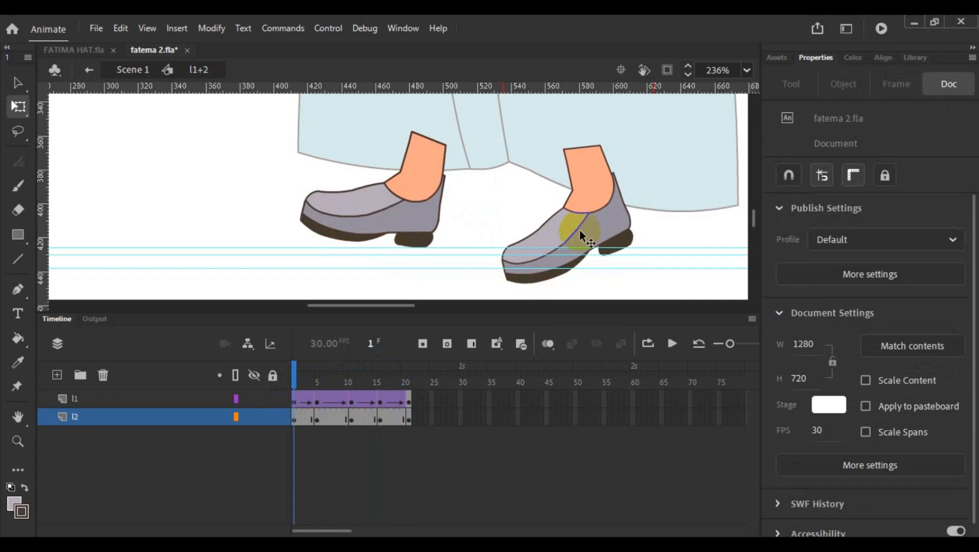
pyautogui.click(316, 419)
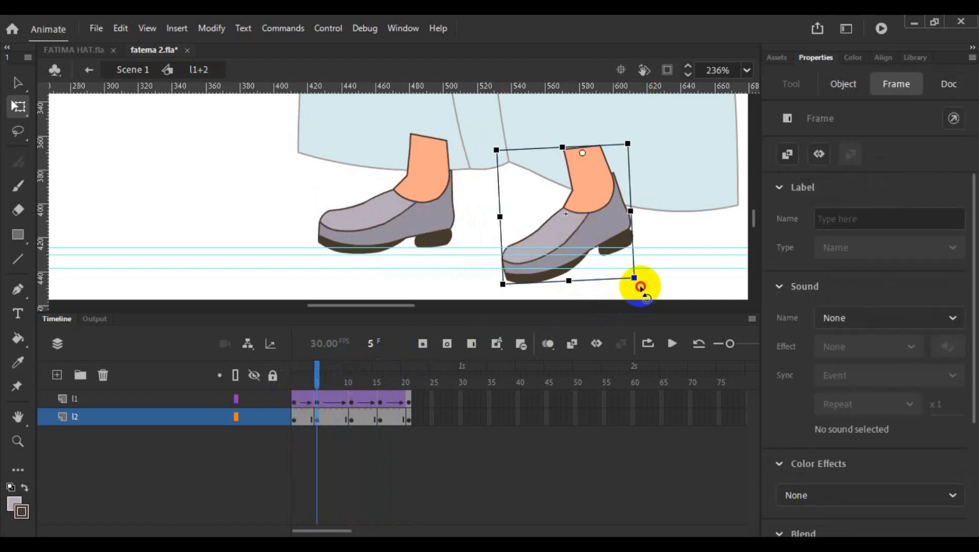
pyautogui.moveTo(636, 284); pyautogui.dragTo(651, 279)
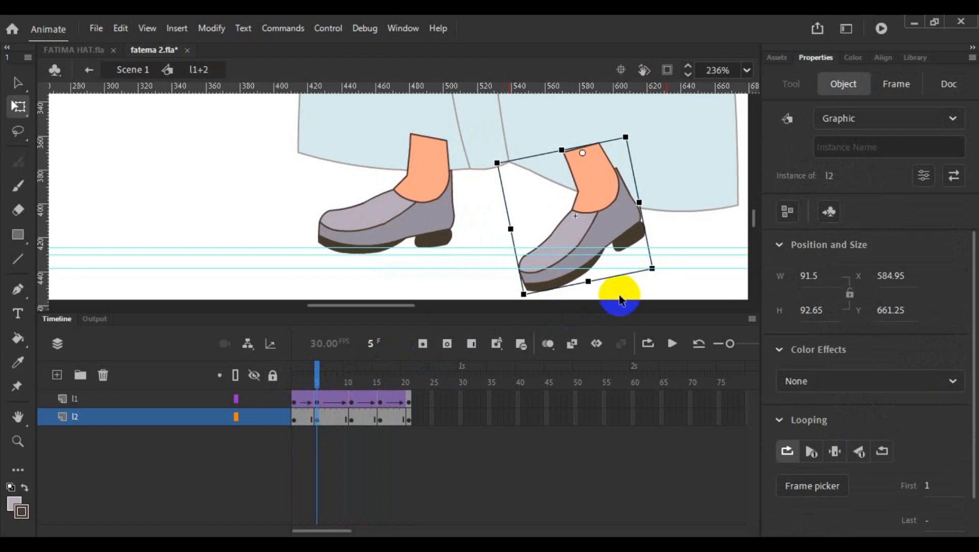
pyautogui.press('Up')
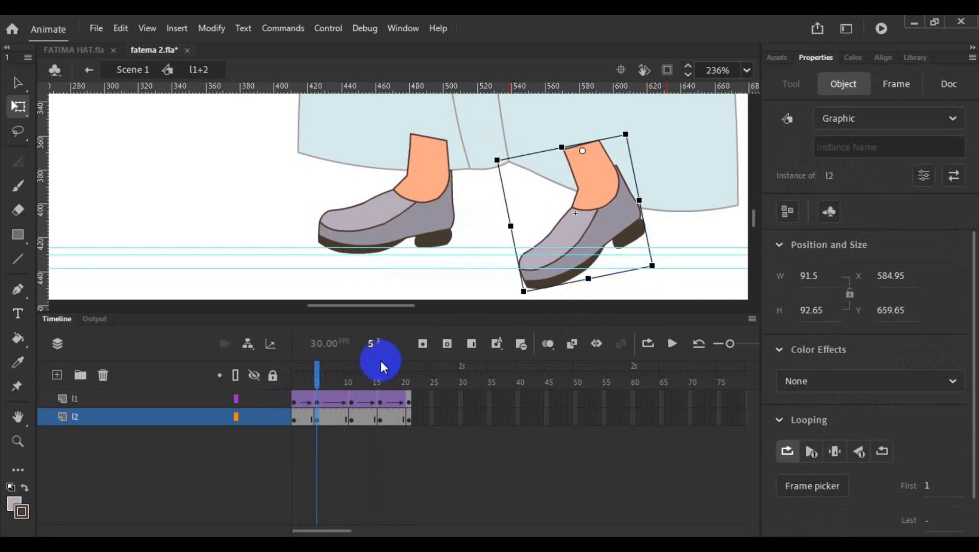
# - At frame 11, rotate the l2 foot clockwise about its ankle to about X 569, Y 656, lowering its heel
pyautogui.moveTo(319, 385); pyautogui.dragTo(352, 386)
pyautogui.click(516, 322)
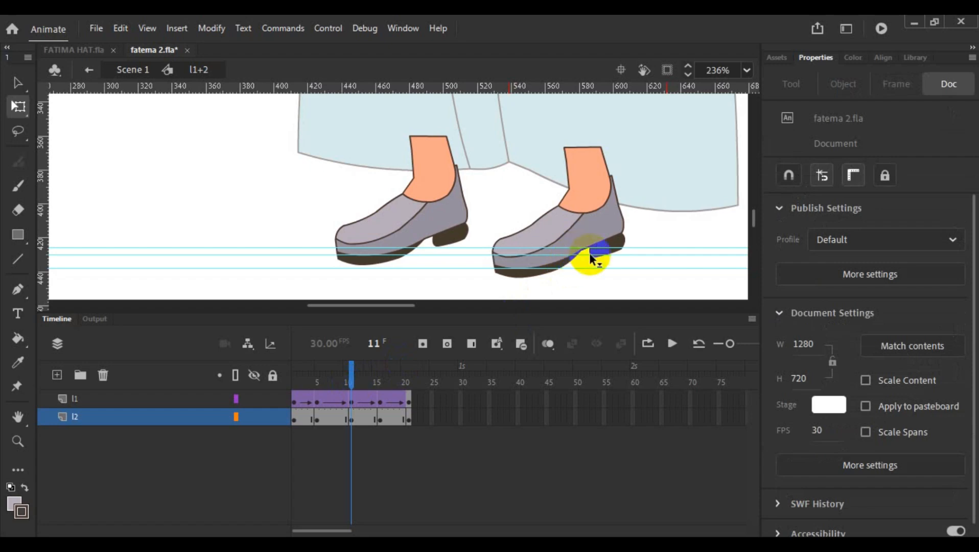
pyautogui.click(618, 246)
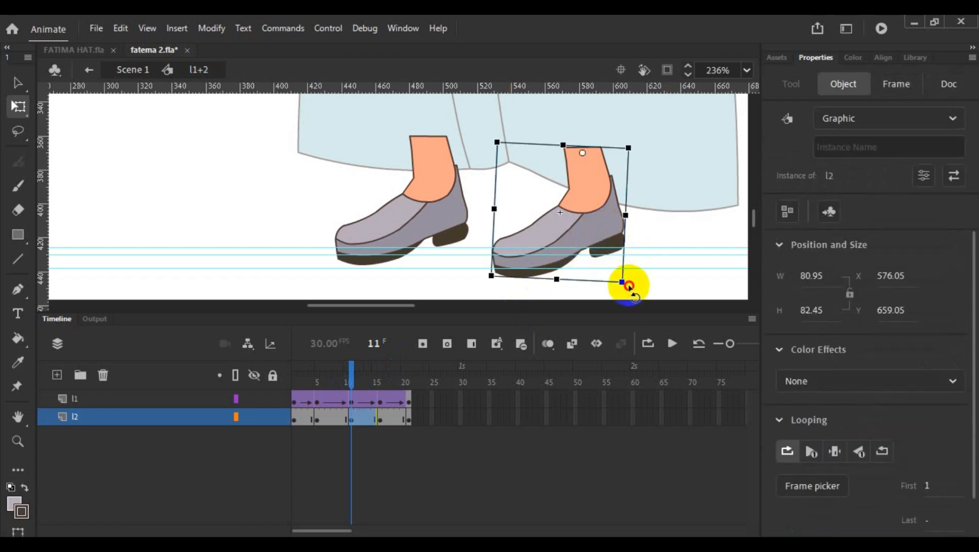
pyautogui.moveTo(625, 285); pyautogui.dragTo(602, 294)
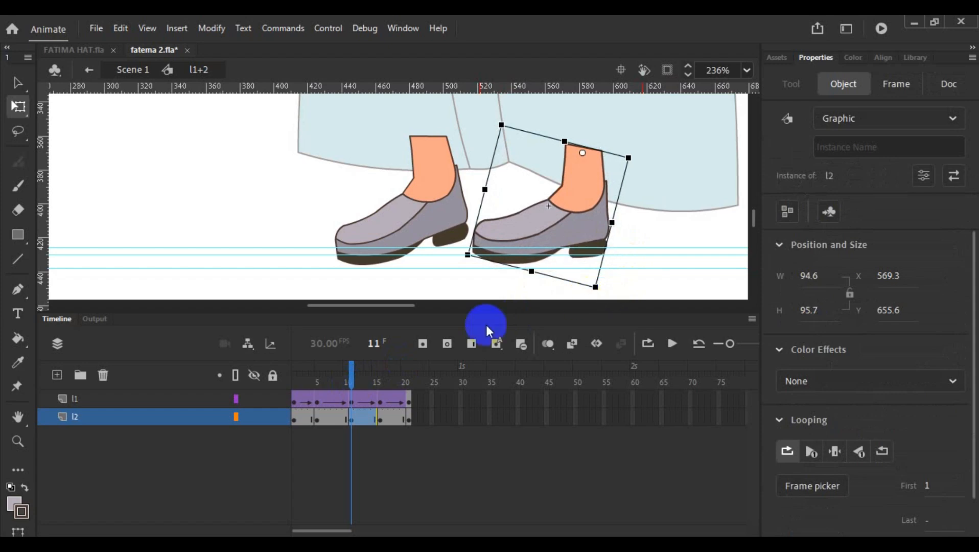
# - At frame 16, rotate the l2 foot slightly clockwise about its ankle to about X 573, Y 658
pyautogui.click(369, 382)
pyautogui.moveTo(369, 382)
pyautogui.mouseDown()
pyautogui.moveTo(380, 385)
pyautogui.moveTo(358, 384)
pyautogui.moveTo(379, 389)
pyautogui.moveTo(350, 387)
pyautogui.moveTo(380, 388)
pyautogui.mouseUp()
pyautogui.click(562, 322)
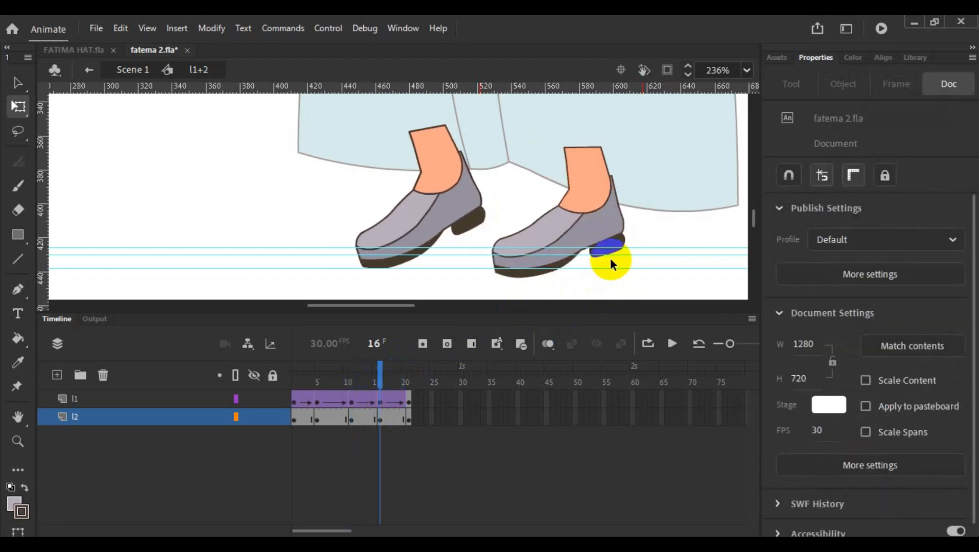
pyautogui.click(623, 250)
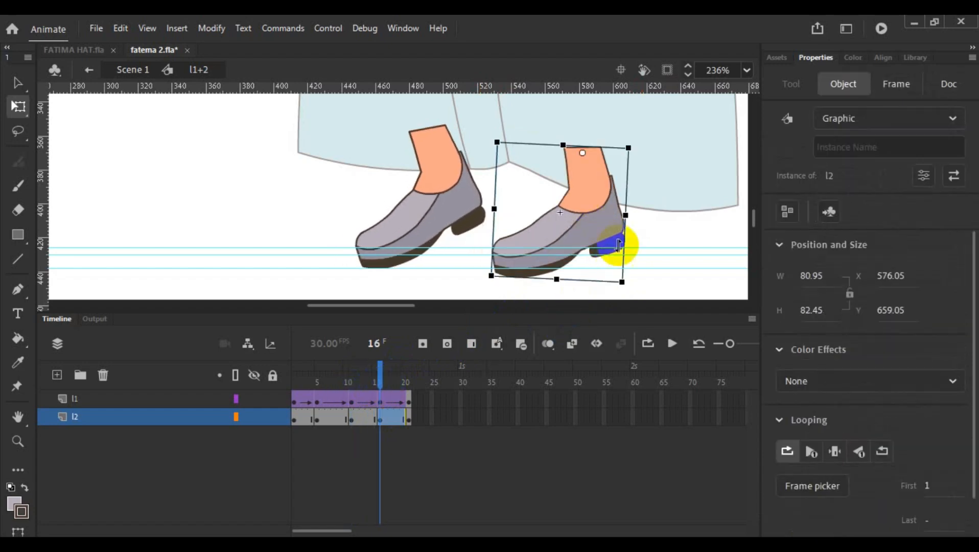
pyautogui.moveTo(626, 290); pyautogui.dragTo(618, 285)
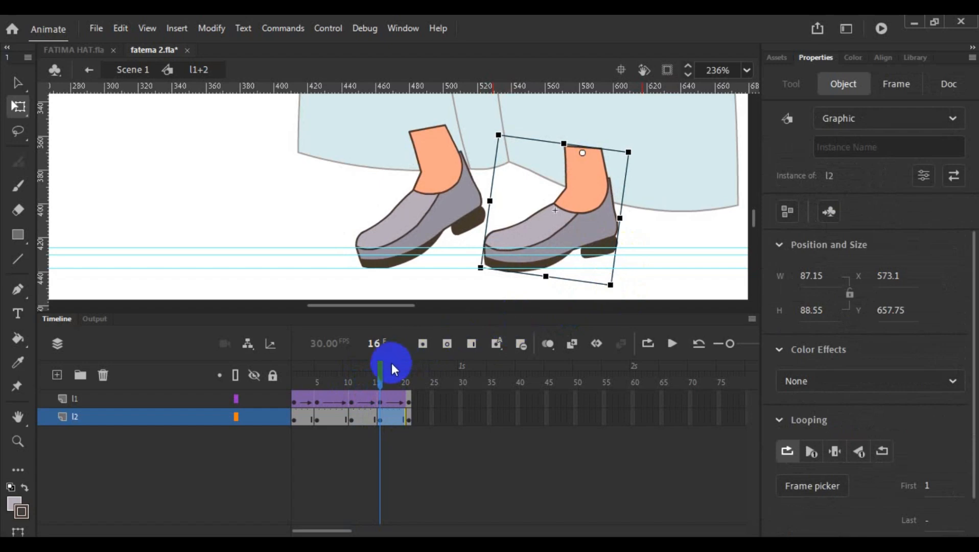
# - Create classic tweens between all the keyframes on the l2 layer
pyautogui.moveTo(381, 372); pyautogui.dragTo(359, 383)
pyautogui.moveTo(367, 380); pyautogui.dragTo(409, 372)
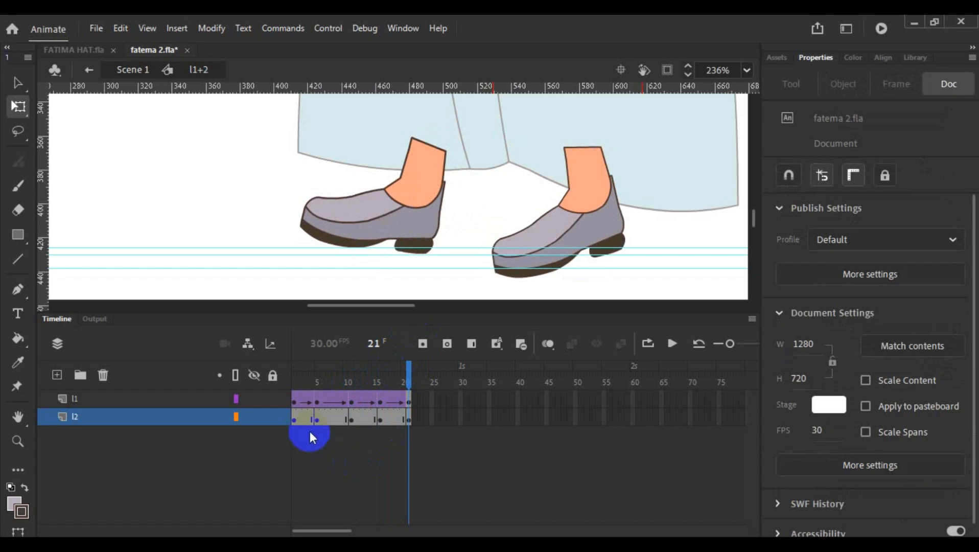
pyautogui.moveTo(310, 431); pyautogui.dragTo(382, 419)
pyautogui.rightClick(383, 419)
pyautogui.click(444, 118)
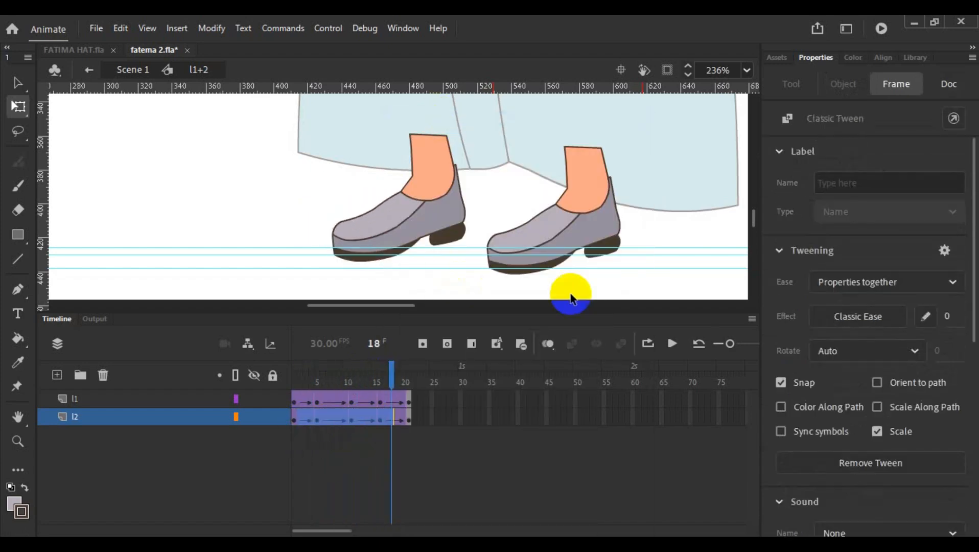
# - At frame 5, nudge the l2 foot straight up to about Y 656
pyautogui.moveTo(390, 370); pyautogui.dragTo(298, 374)
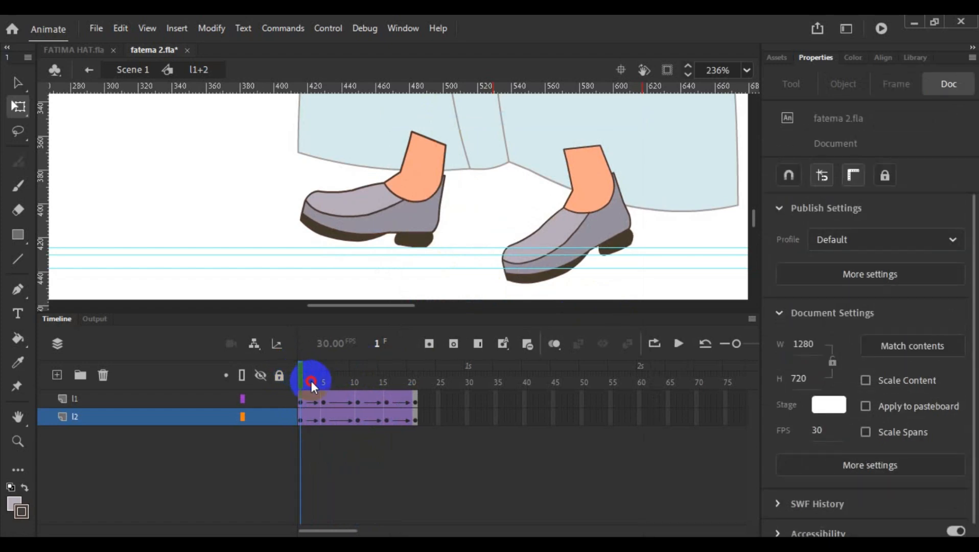
pyautogui.moveTo(299, 374); pyautogui.dragTo(326, 375)
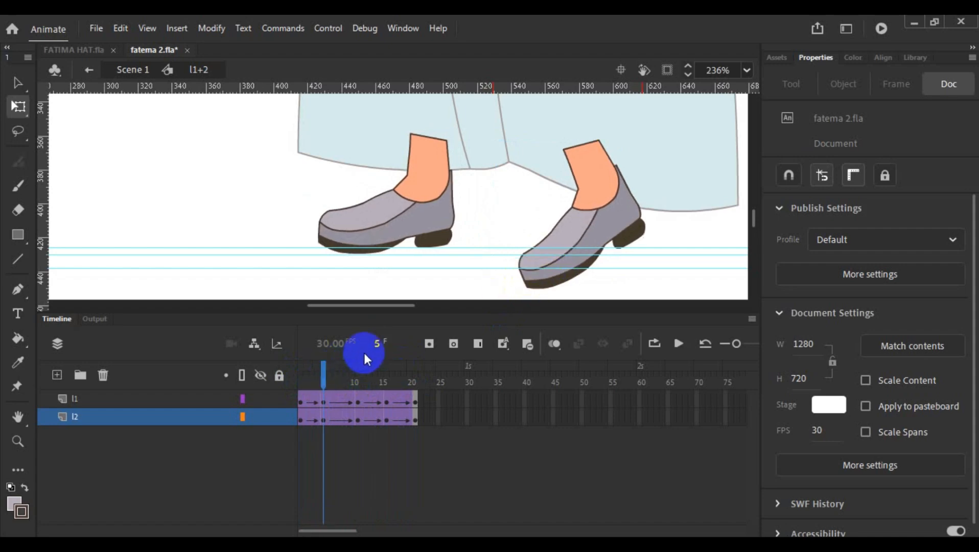
pyautogui.click(565, 242)
pyautogui.press('Up')
pyautogui.press('Up')
pyautogui.press('Up')
pyautogui.press('Up')
pyautogui.press('Up')
pyautogui.press('Up')
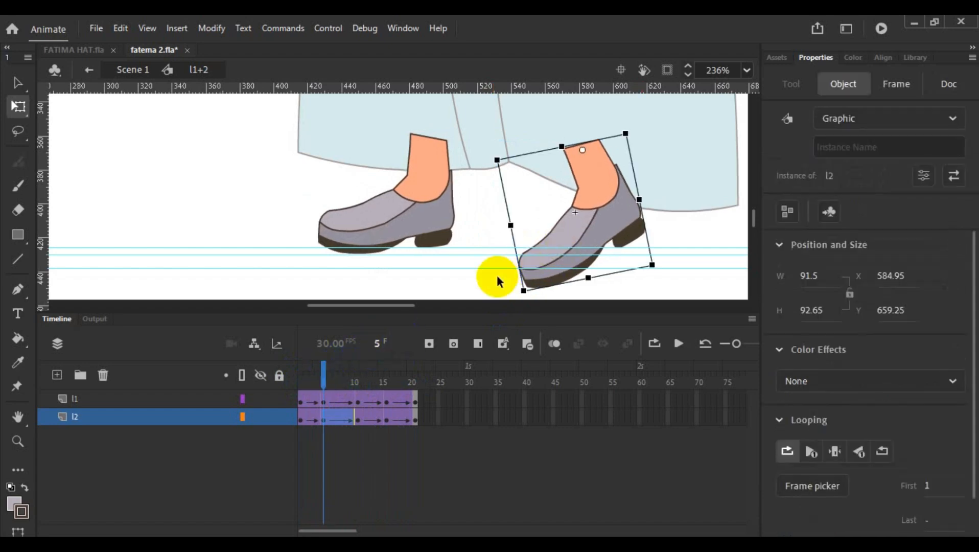
pyautogui.press('Up')
pyautogui.press('Up')
pyautogui.press('Up')
pyautogui.press('Up')
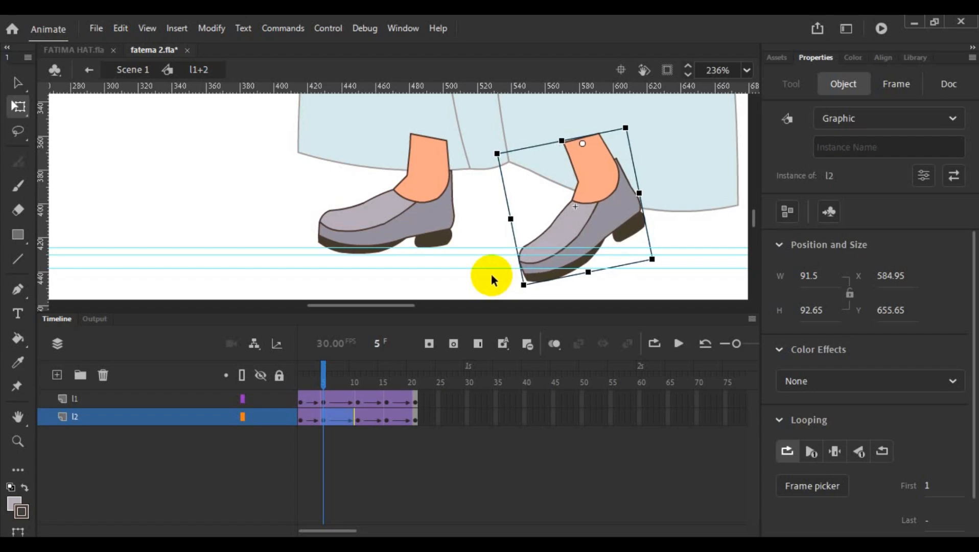
# - At frame 16, move the l2 foot slightly down to about Y 661
pyautogui.moveTo(324, 368); pyautogui.dragTo(385, 372)
pyautogui.click(571, 221)
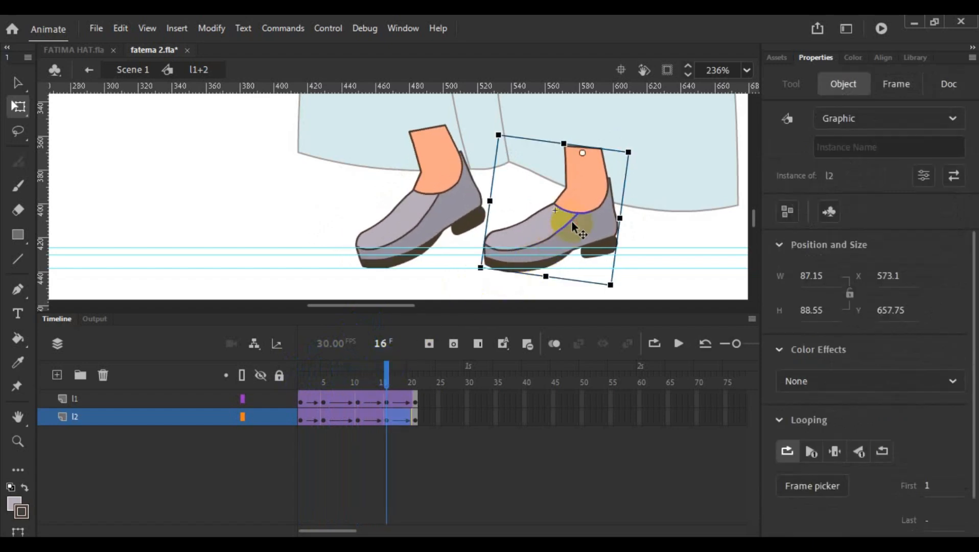
pyautogui.moveTo(573, 223); pyautogui.dragTo(573, 228)
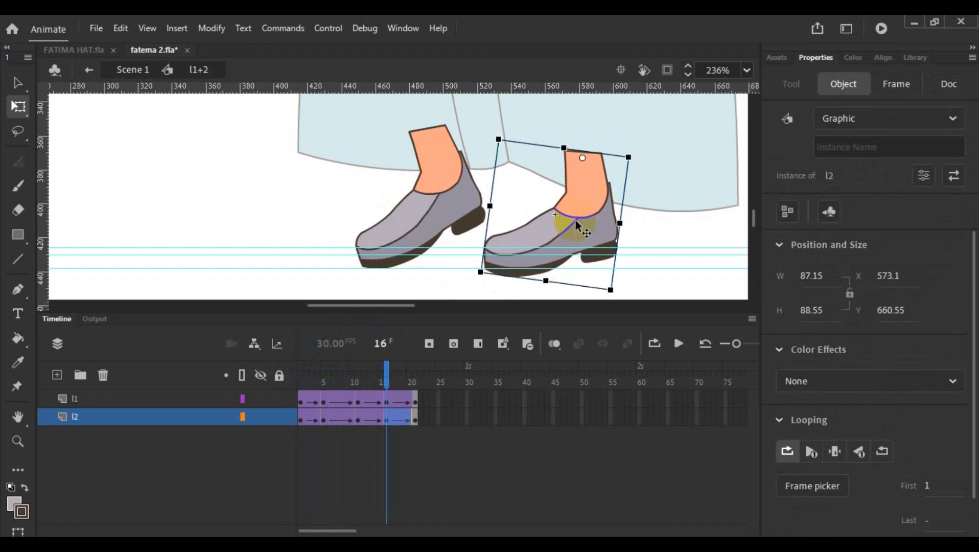
# - Check both feet's poses from frame 16 to frame 21 and test the movie to preview the walk
pyautogui.moveTo(385, 375)
pyautogui.mouseDown()
pyautogui.moveTo(413, 382)
pyautogui.moveTo(306, 382)
pyautogui.moveTo(388, 378)
pyautogui.mouseUp()
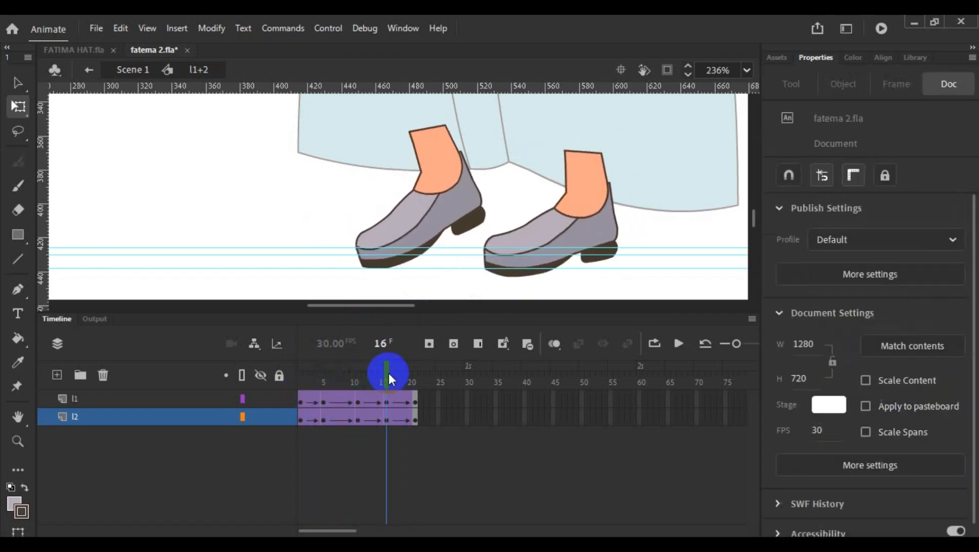
pyautogui.click(388, 404)
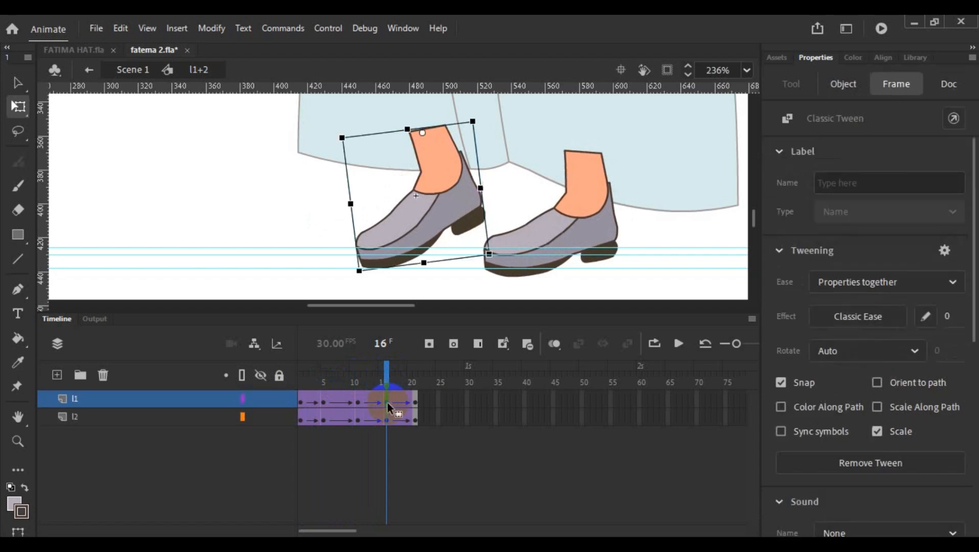
pyautogui.moveTo(388, 377)
pyautogui.mouseDown()
pyautogui.moveTo(416, 378)
pyautogui.moveTo(387, 381)
pyautogui.mouseUp()
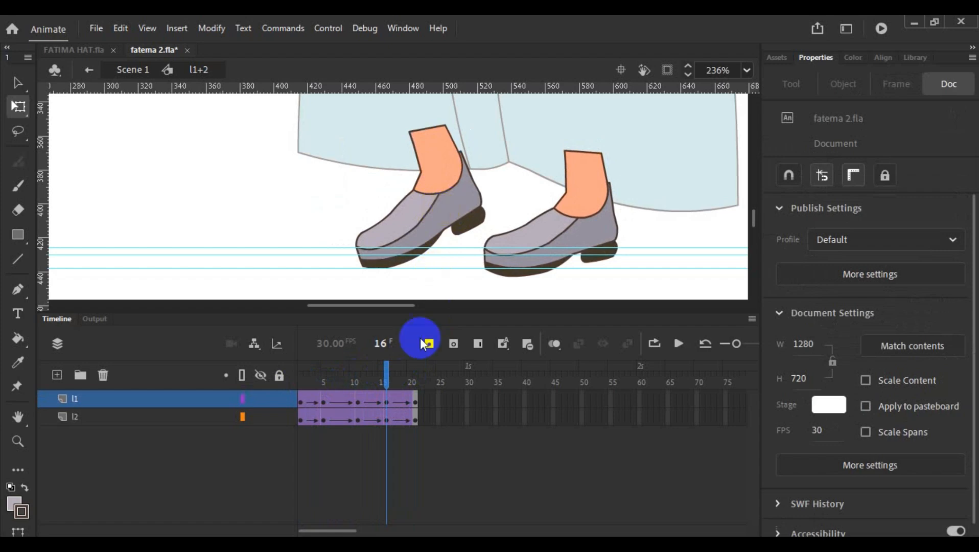
pyautogui.click(387, 375)
pyautogui.moveTo(387, 379); pyautogui.dragTo(415, 382)
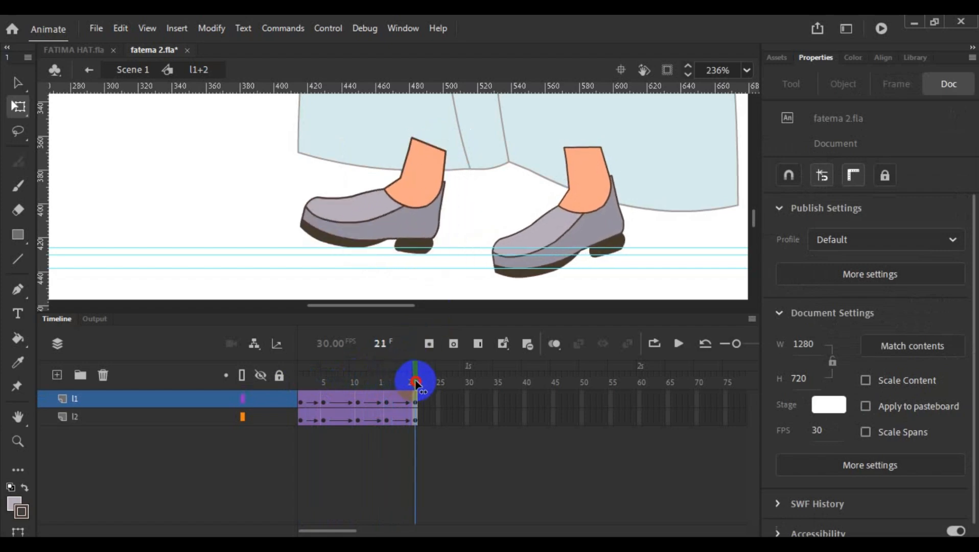
pyautogui.click(881, 29)
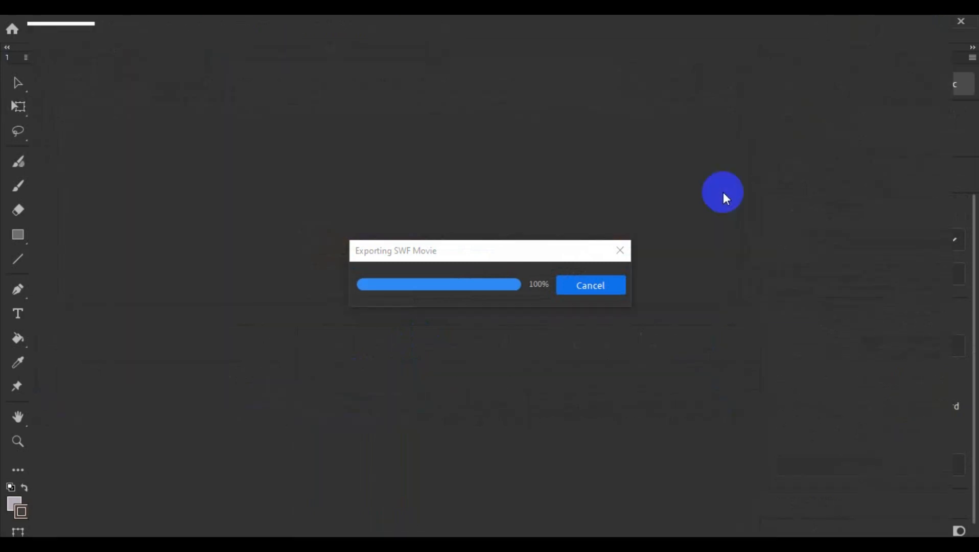
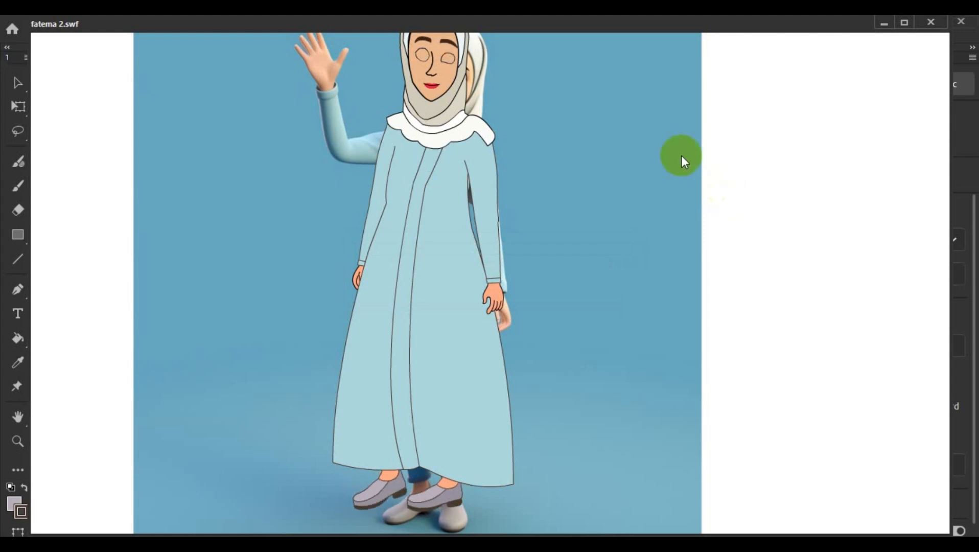
# - Close the movie test preview and leave the l1+2 legs symbol to return to Scene 1
pyautogui.click(935, 26)
pyautogui.press('q')
pyautogui.click(549, 280)
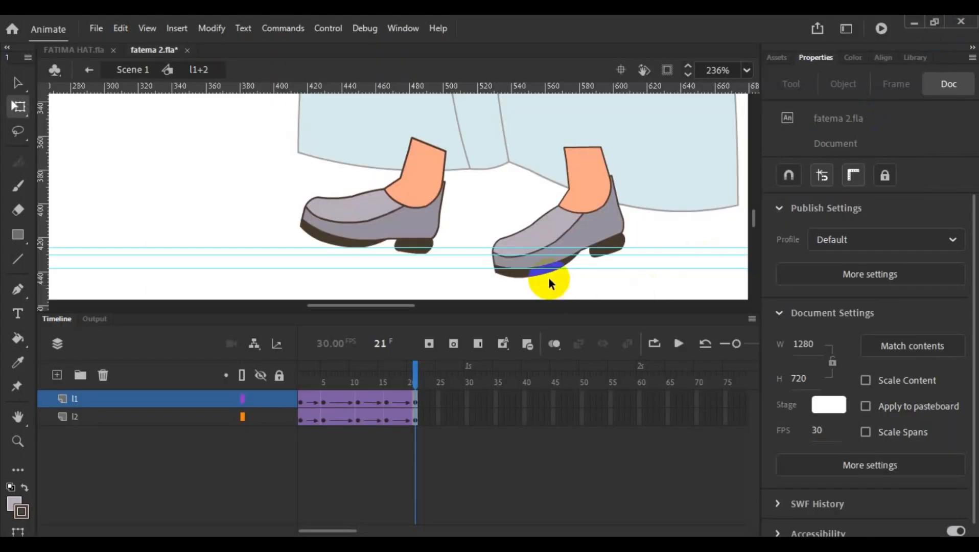
pyautogui.scroll(-6, 494, 251)
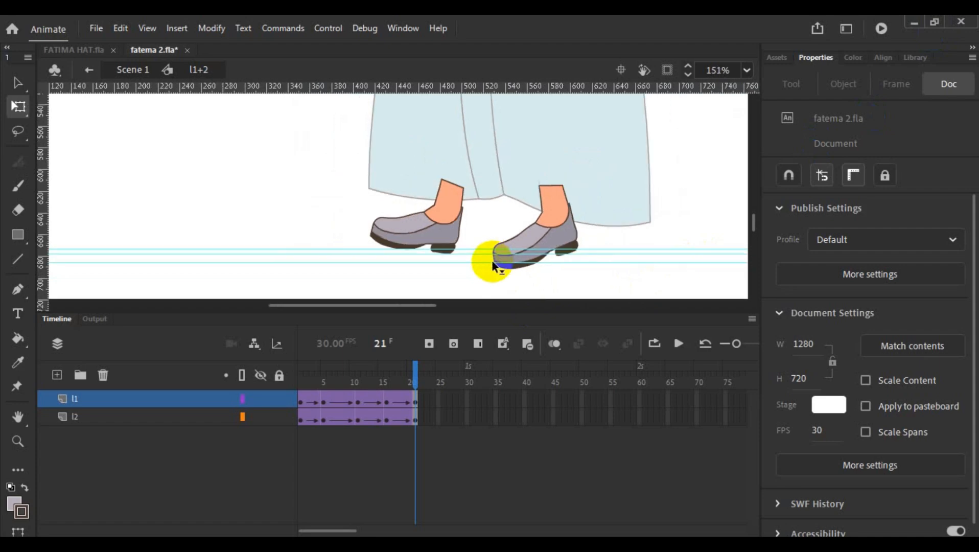
pyautogui.scroll(-5, 492, 263)
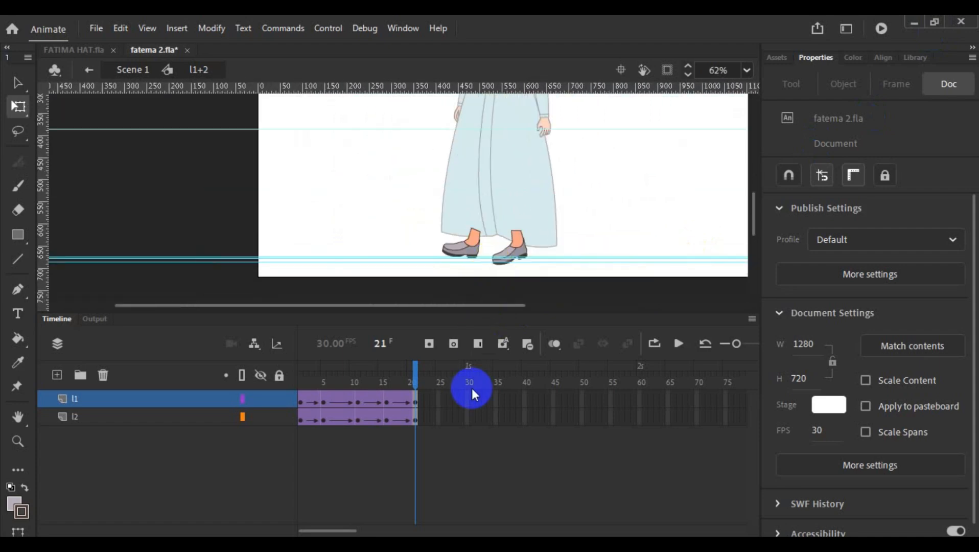
pyautogui.doubleClick(613, 230)
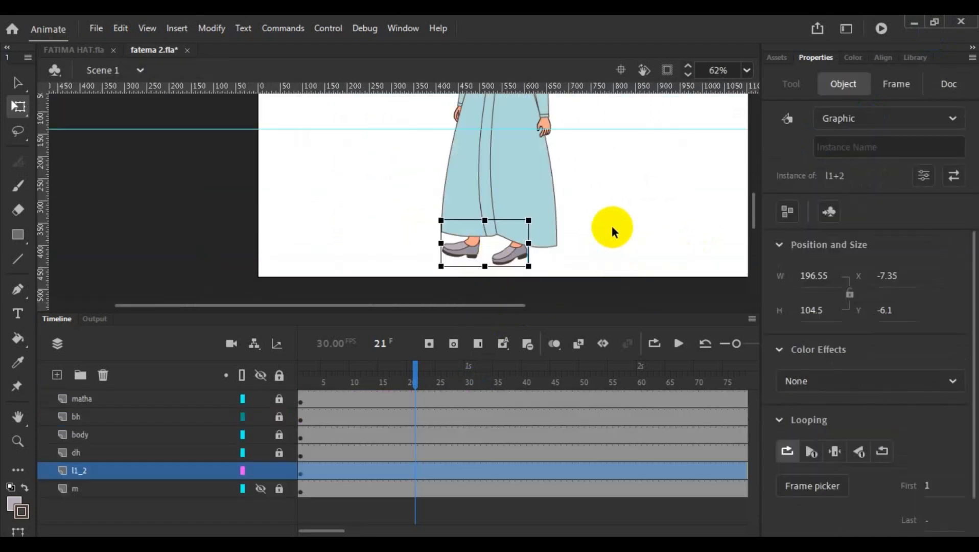
# - Play back the Scene 1 timeline twice to check the motion of the legs
pyautogui.click(679, 343)
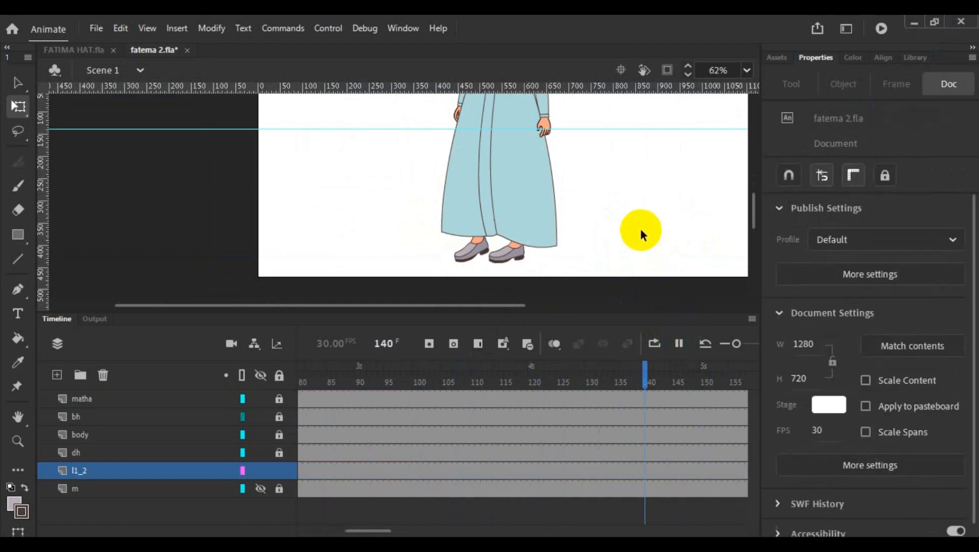
pyautogui.click(679, 343)
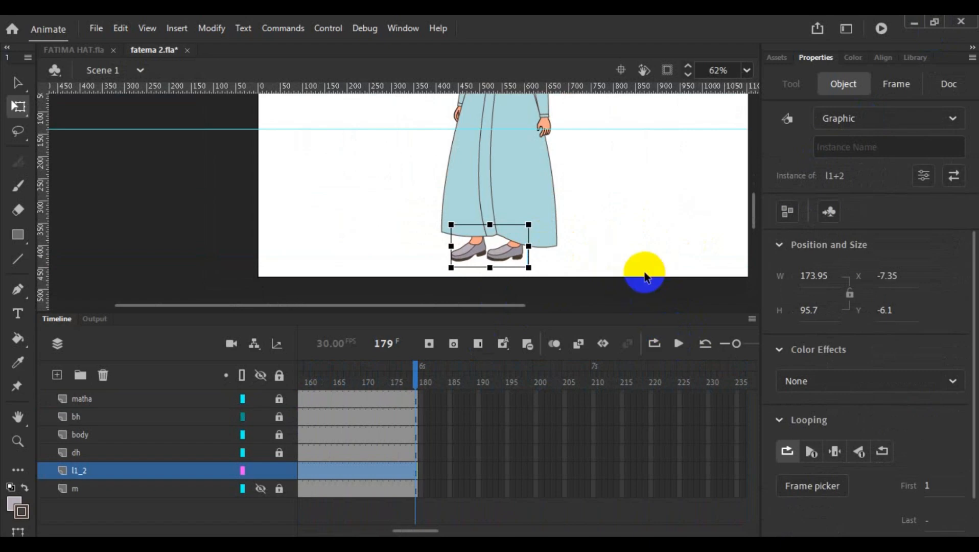
pyautogui.click(680, 346)
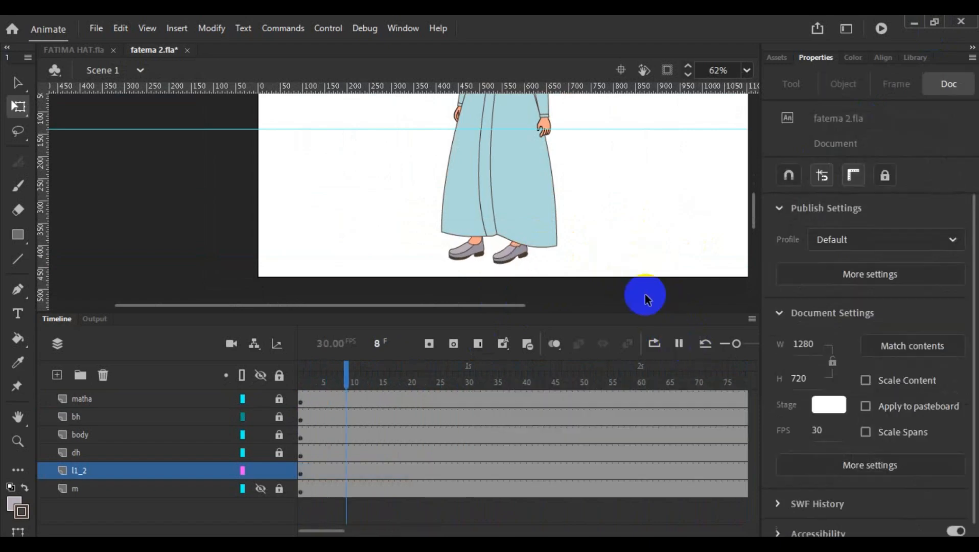
pyautogui.click(674, 350)
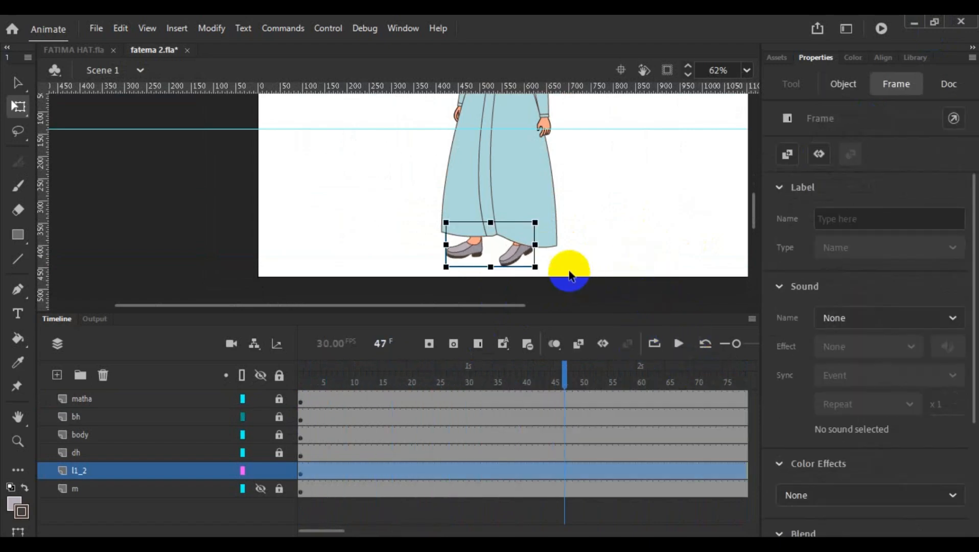
# - Open the l1+2 legs symbol for editing and add keyframes at frame 22 on layers l1 and l2
pyautogui.doubleClick(508, 255)
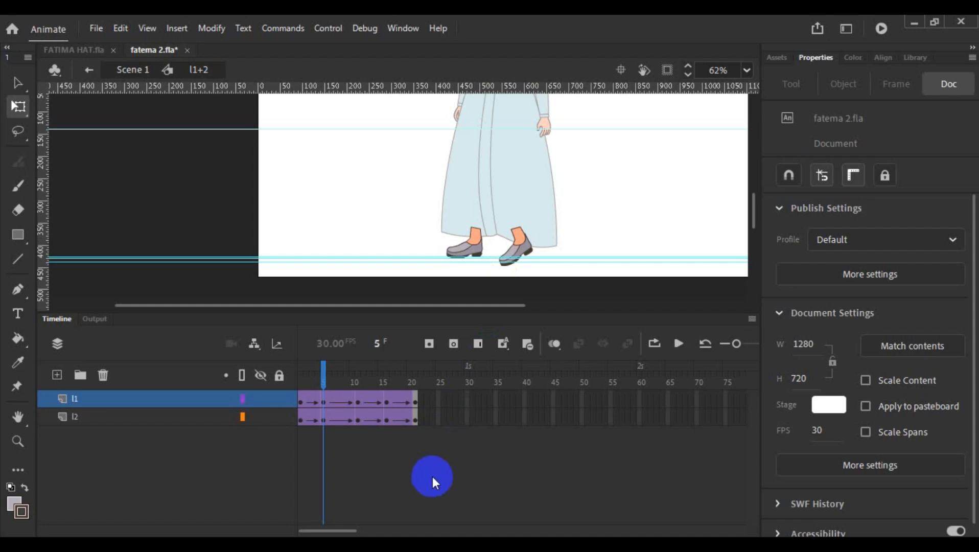
pyautogui.click(424, 397)
pyautogui.rightClick(422, 407)
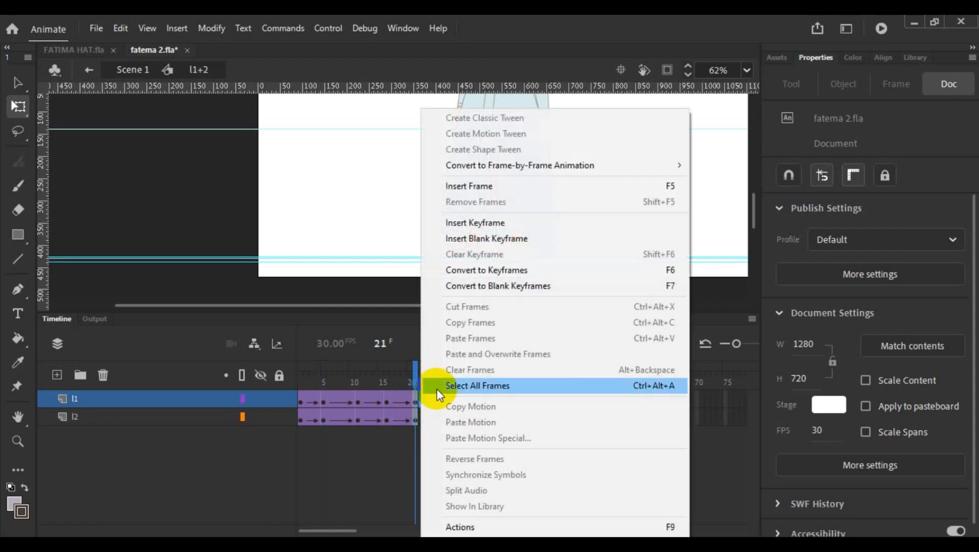
pyautogui.click(540, 269)
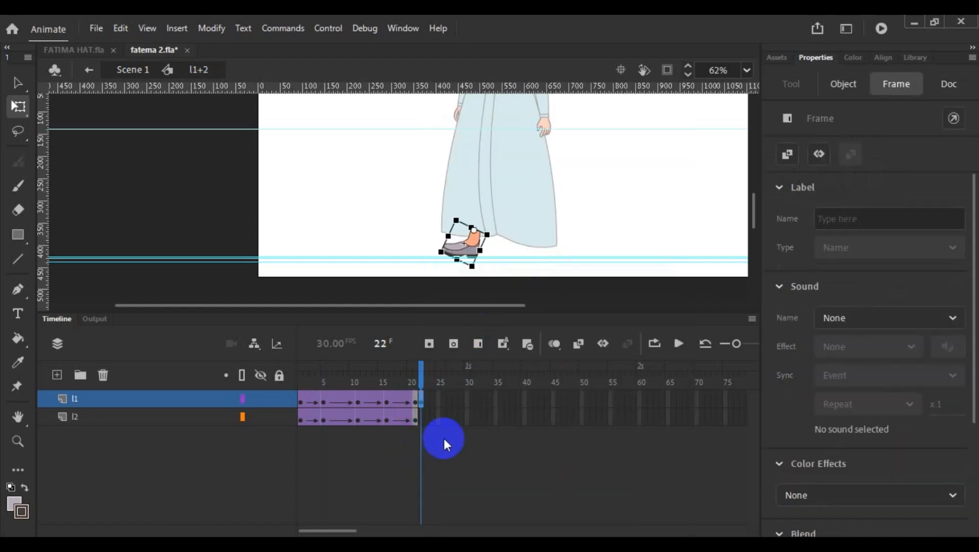
pyautogui.rightClick(422, 417)
pyautogui.click(569, 276)
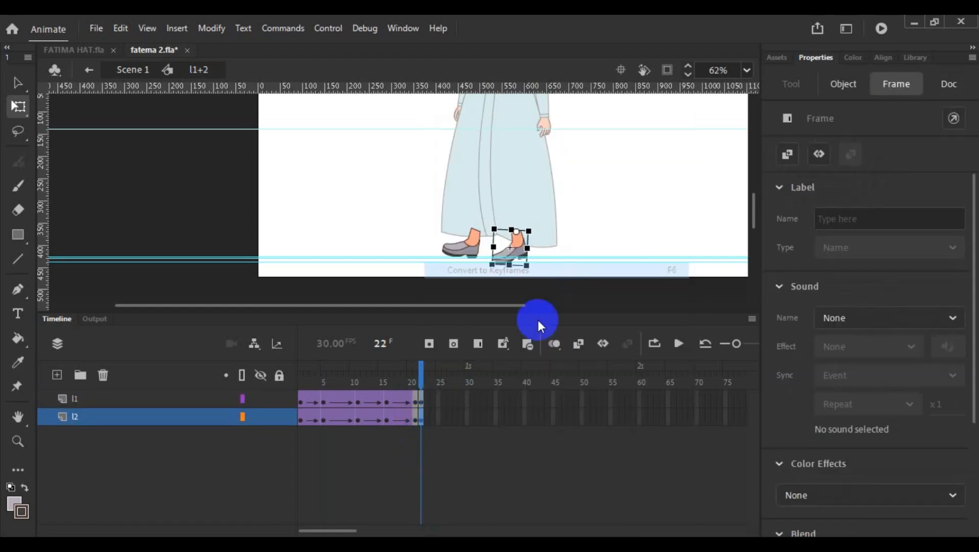
# - Rotate the l2 foot slightly clockwise at frame 22 so its toe lifts
pyautogui.scroll(3, 559, 236)
pyautogui.scroll(3, 559, 237)
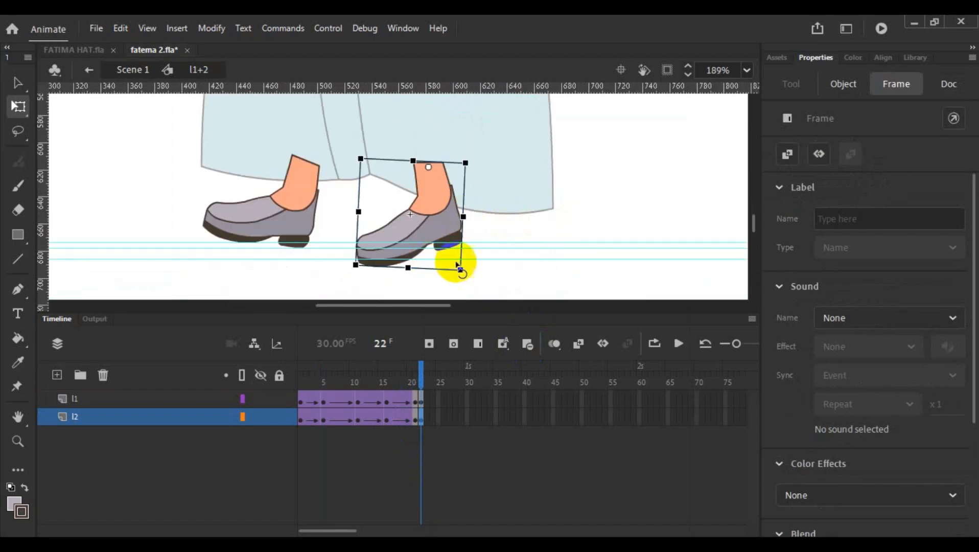
pyautogui.moveTo(465, 276); pyautogui.dragTo(448, 282)
# - Rotate the l1 foot counterclockwise at frame 22 to flatten it, and nudge it up three steps
pyautogui.click(291, 224)
pyautogui.moveTo(294, 272); pyautogui.dragTo(317, 282)
pyautogui.press('Up')
pyautogui.press('Up')
pyautogui.press('Up')
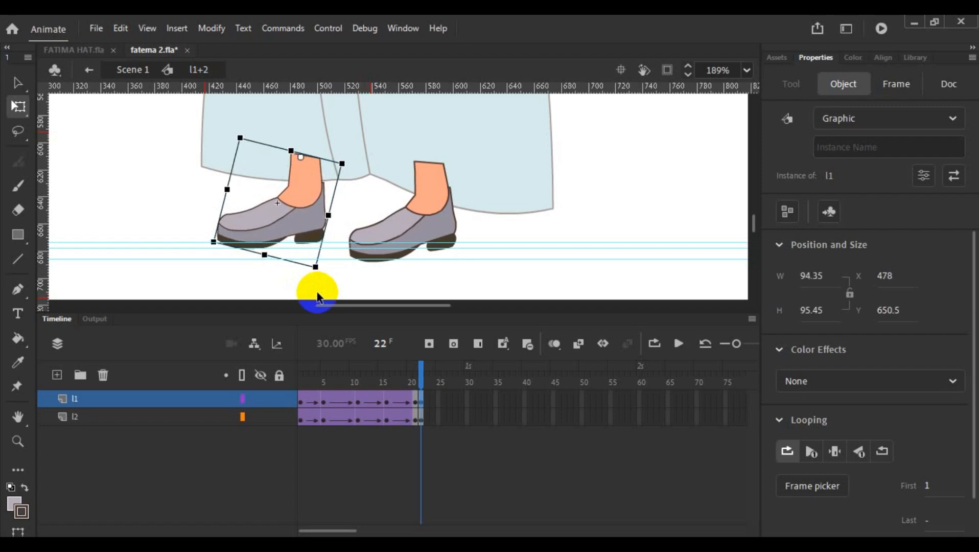
# - Rotate the l2 foot a little further clockwise at frame 22 and compare the pose with the preceding frame
pyautogui.click(439, 233)
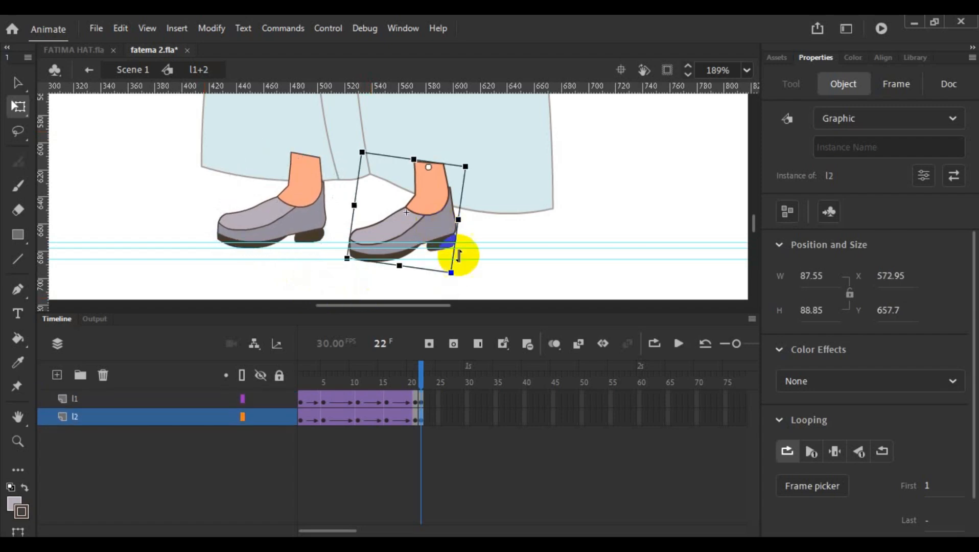
pyautogui.moveTo(452, 285); pyautogui.dragTo(445, 285)
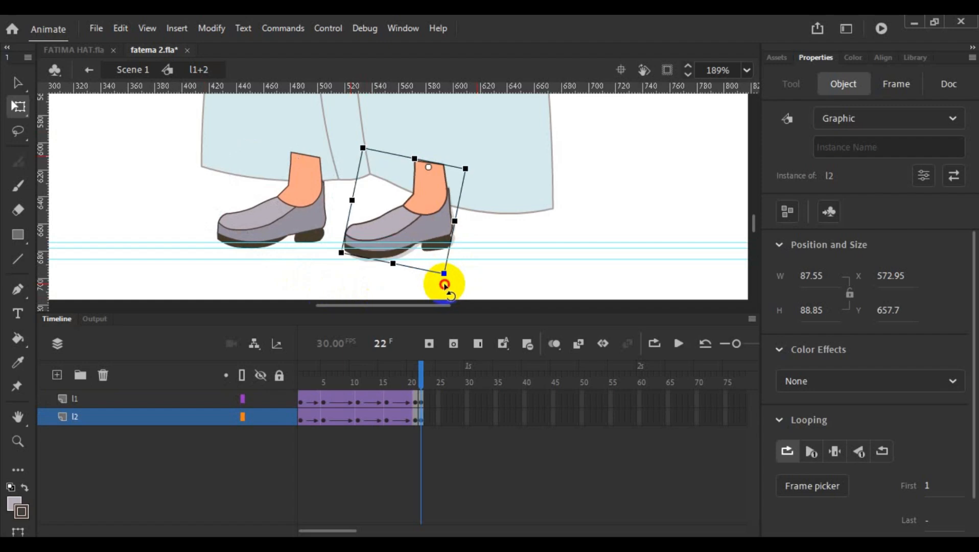
pyautogui.click(497, 255)
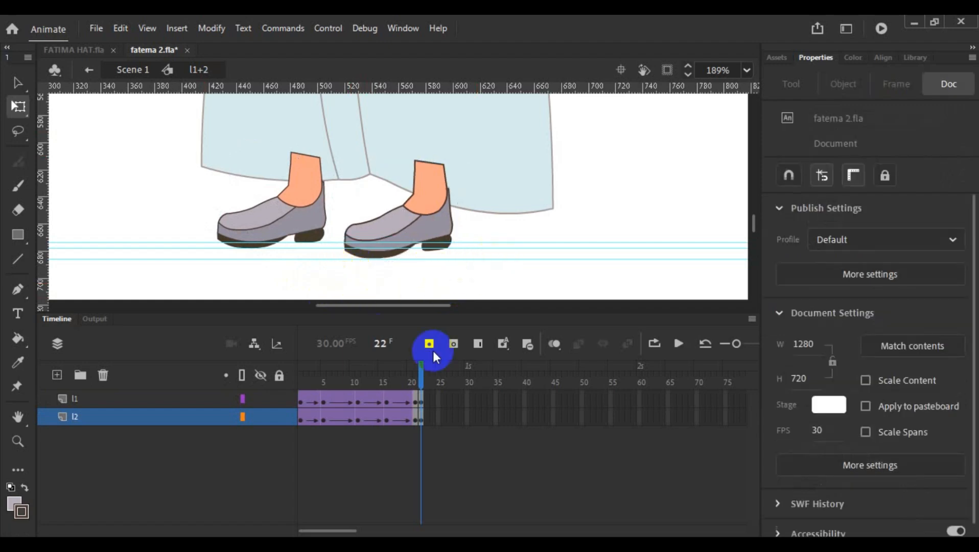
pyautogui.moveTo(417, 372)
pyautogui.mouseDown()
pyautogui.moveTo(303, 381)
pyautogui.moveTo(419, 388)
pyautogui.mouseUp()
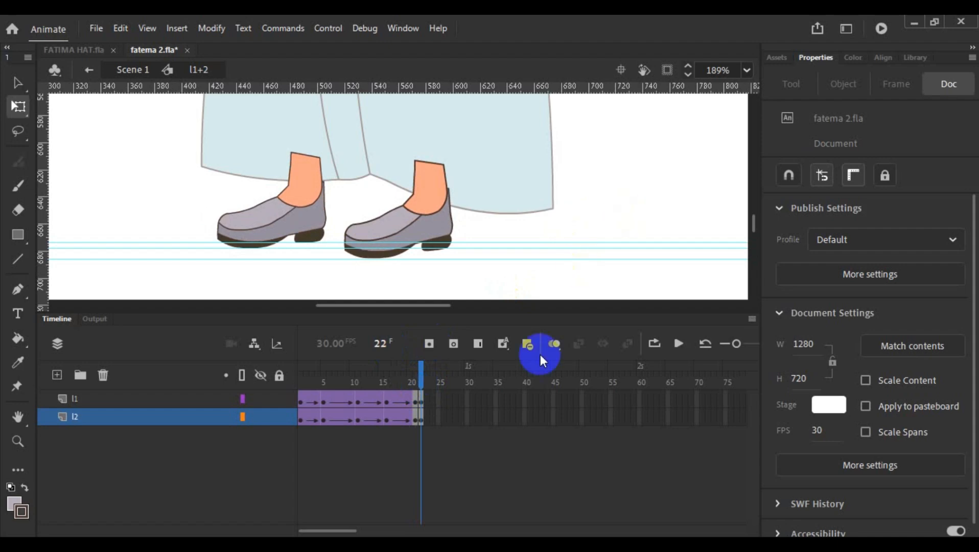
# - Return to Scene 1 and remove the frames after frame 59 from all layers
pyautogui.doubleClick(536, 245)
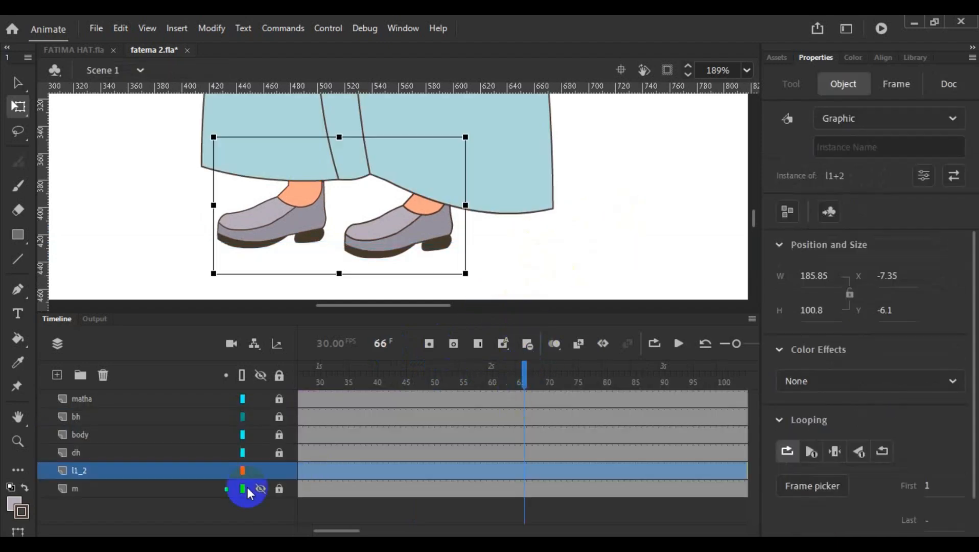
pyautogui.click(145, 471)
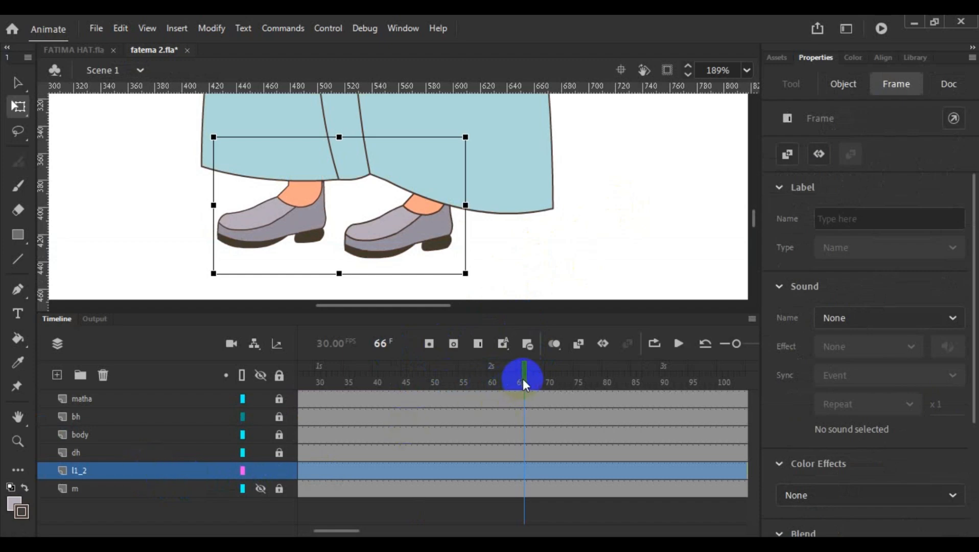
pyautogui.moveTo(522, 379); pyautogui.dragTo(619, 495)
pyautogui.rightClick(524, 460)
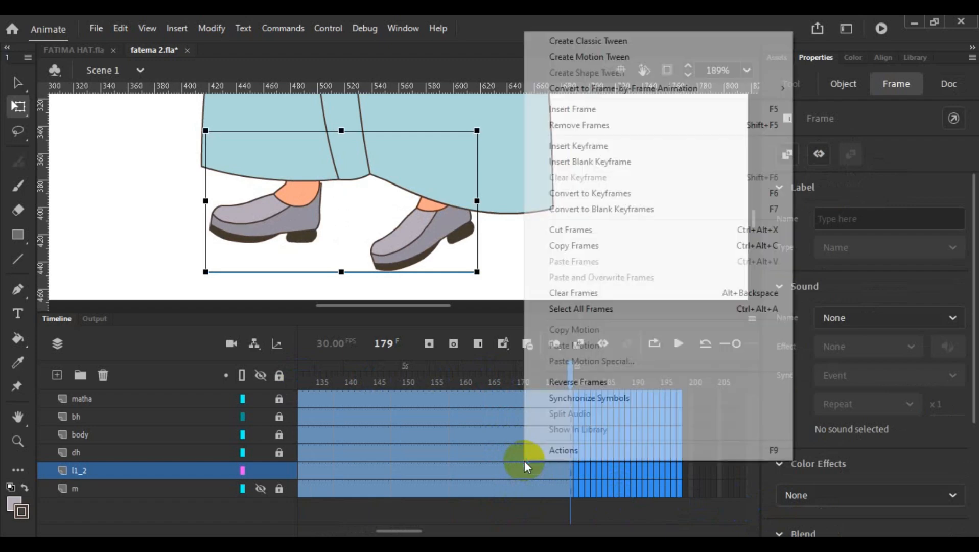
pyautogui.click(690, 125)
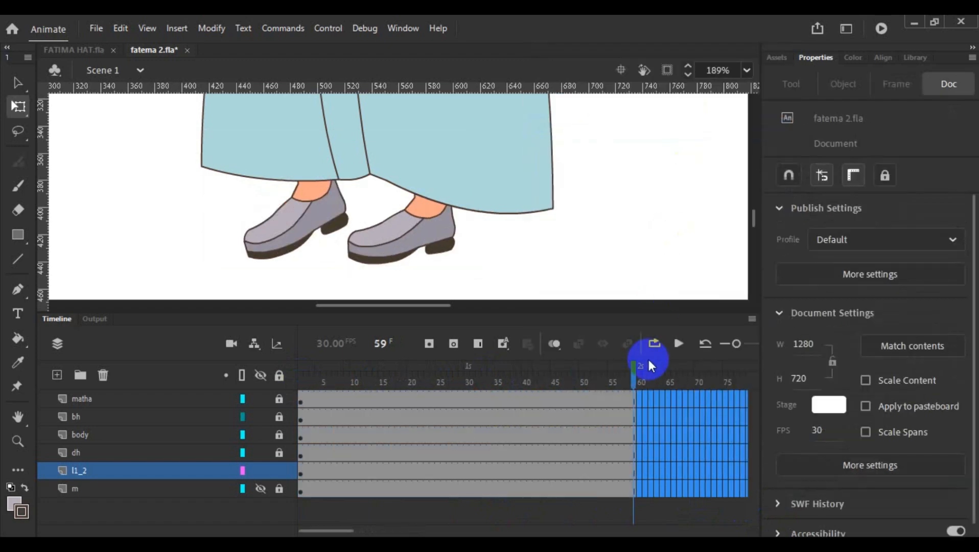
# - Scrub from frame 1 to the end of the leg cycle and convert frame 22 on layer l1_2 to a keyframe
pyautogui.click(624, 405)
pyautogui.moveTo(304, 422); pyautogui.dragTo(310, 451)
pyautogui.click(302, 473)
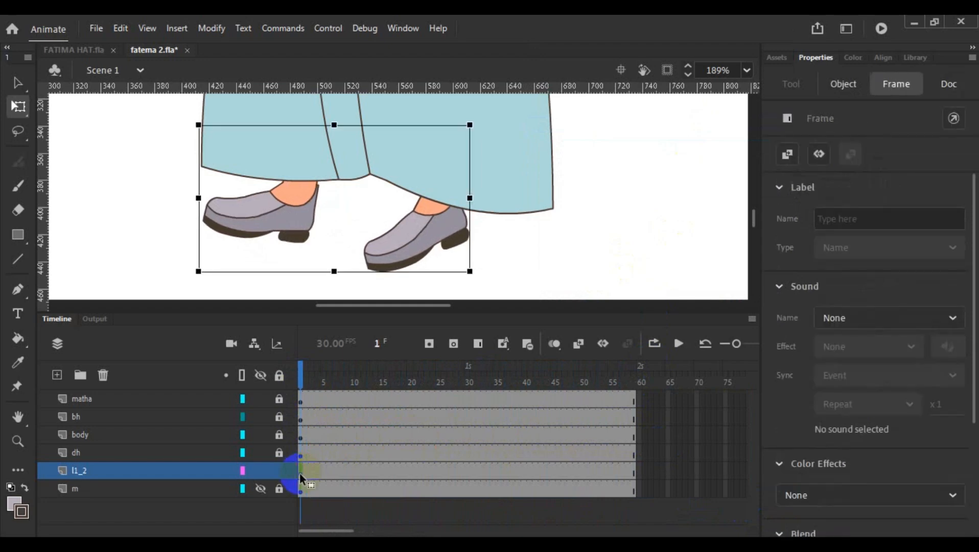
pyautogui.click(306, 389)
pyautogui.moveTo(305, 391); pyautogui.dragTo(408, 401)
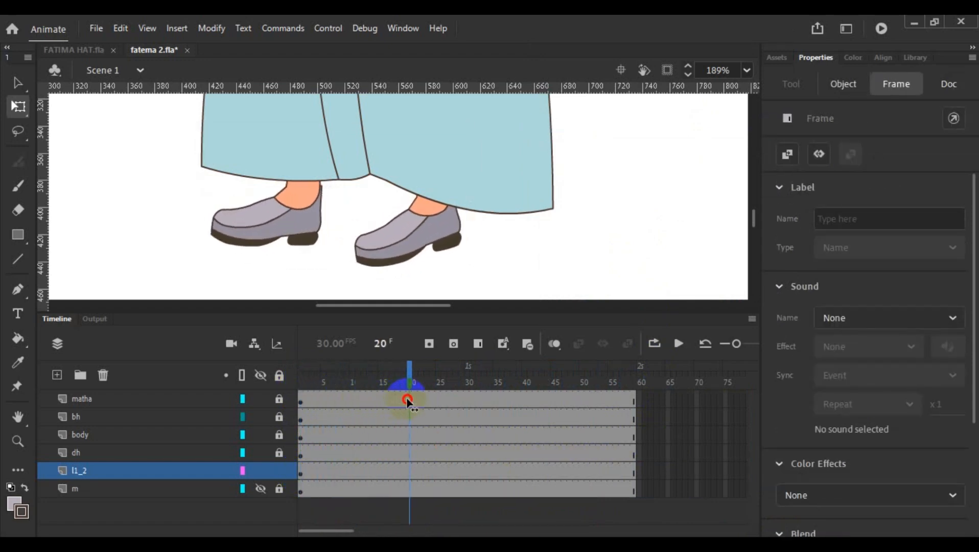
pyautogui.click(409, 387)
pyautogui.moveTo(410, 382); pyautogui.dragTo(415, 390)
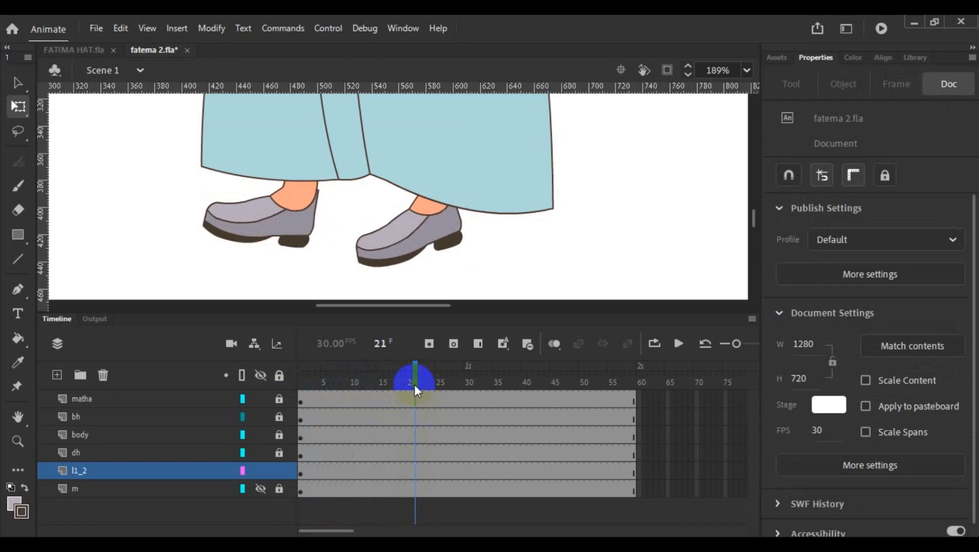
pyautogui.moveTo(415, 387); pyautogui.dragTo(420, 389)
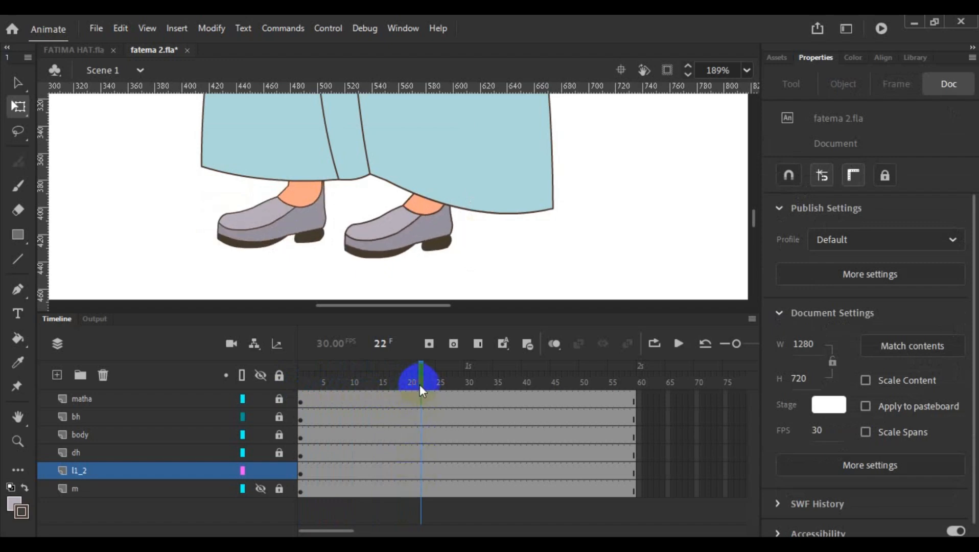
pyautogui.click(421, 471)
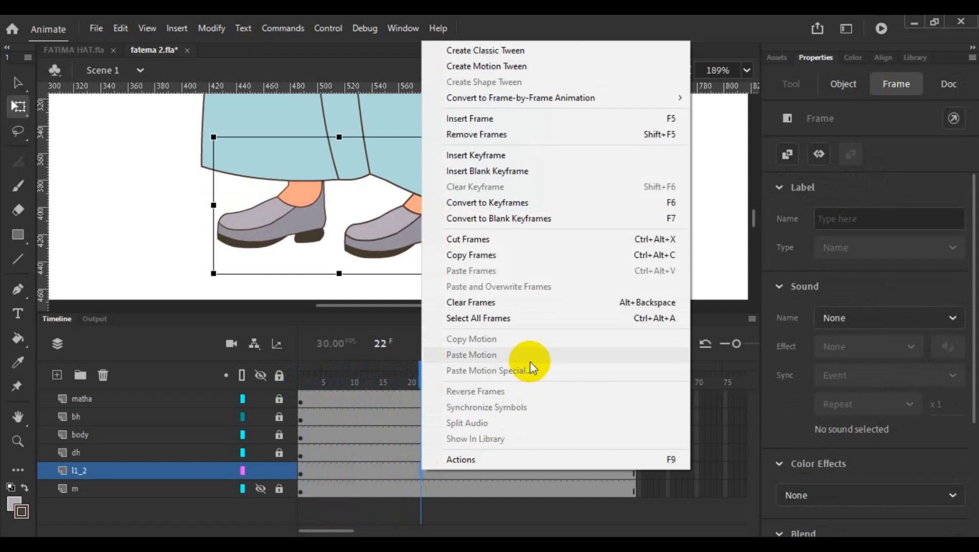
pyautogui.click(561, 203)
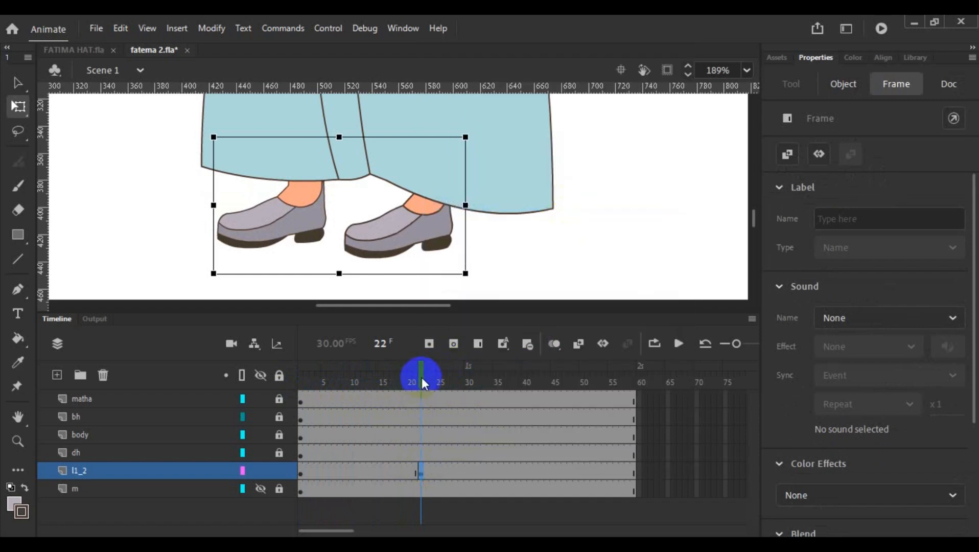
# - Convert frame 44 on layer l1_2 to a keyframe
pyautogui.moveTo(422, 383); pyautogui.dragTo(547, 397)
pyautogui.rightClick(548, 473)
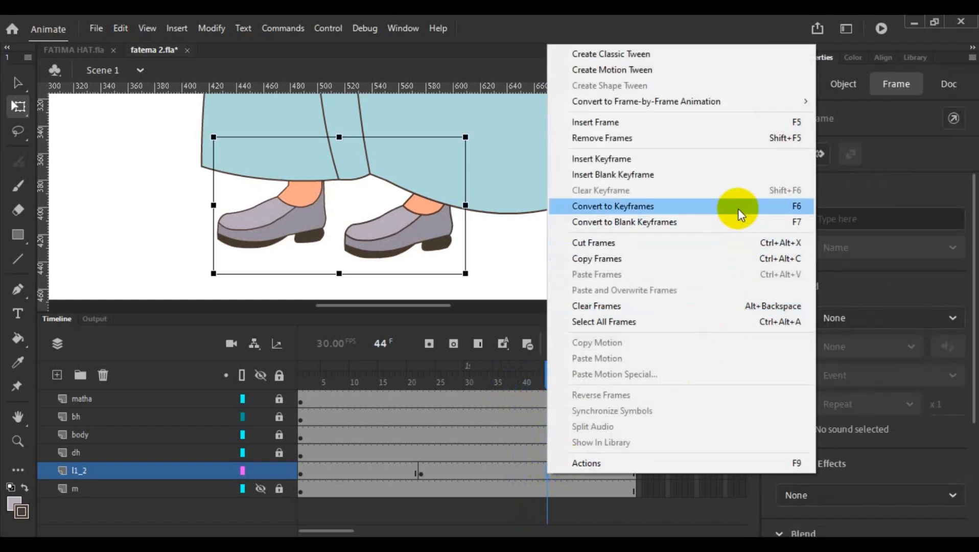
pyautogui.click(738, 207)
# - Set the looping first frame of the legs instance at the frame 22 keyframe to 1
pyautogui.moveTo(548, 389); pyautogui.dragTo(423, 428)
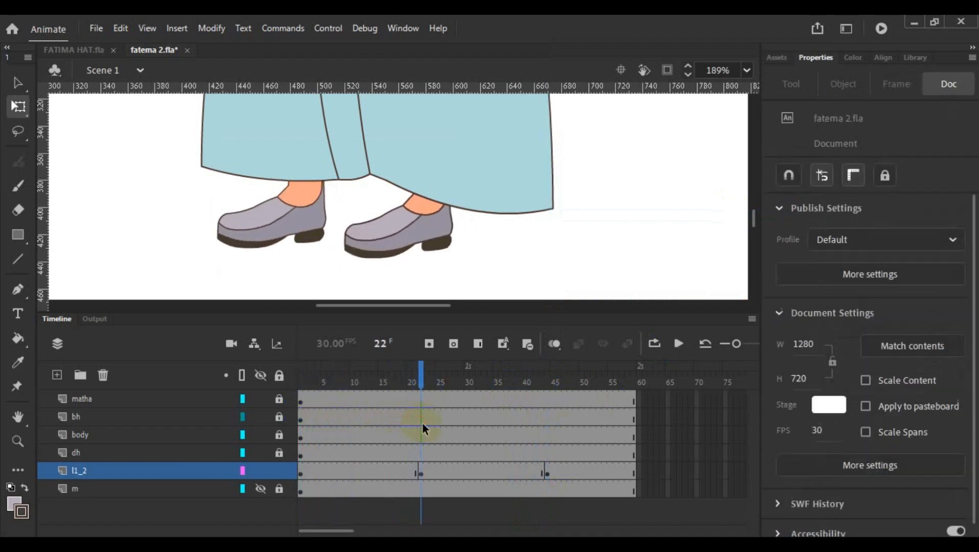
pyautogui.click(420, 475)
pyautogui.click(390, 269)
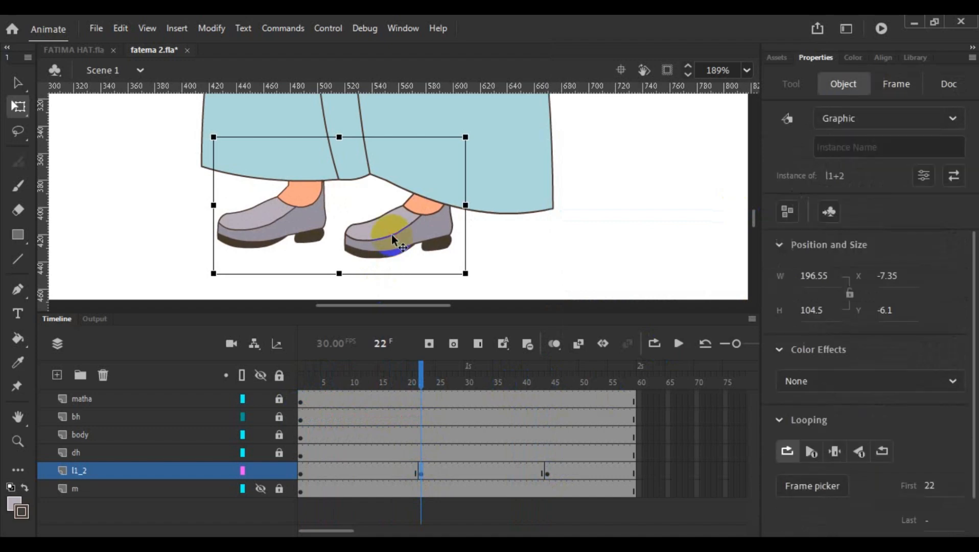
pyautogui.click(934, 485)
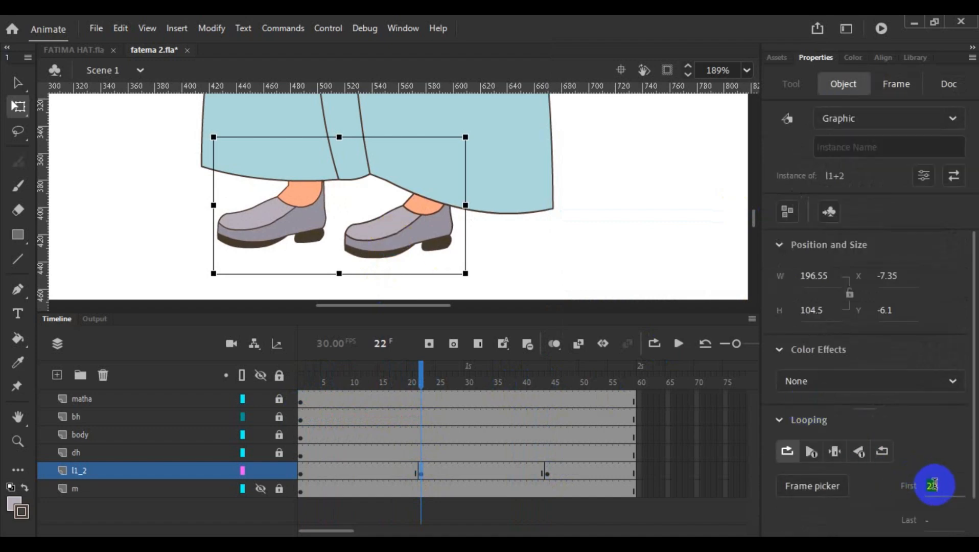
pyautogui.write('1')
pyautogui.press('Return')
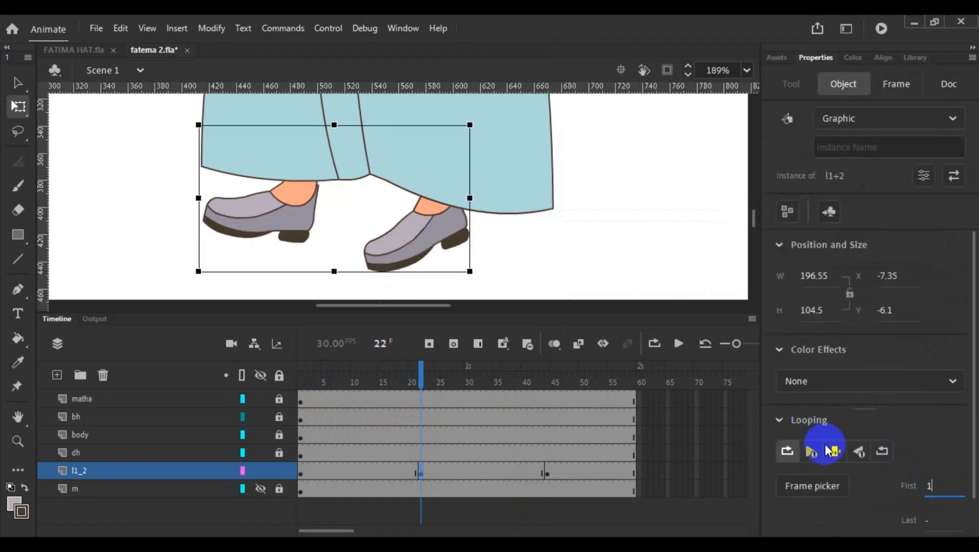
pyautogui.click(601, 242)
# - Set the legs instance at the frame 44 keyframe on layer l1_2 to single-frame looping
pyautogui.moveTo(422, 378); pyautogui.dragTo(547, 434)
pyautogui.click(548, 474)
pyautogui.click(548, 475)
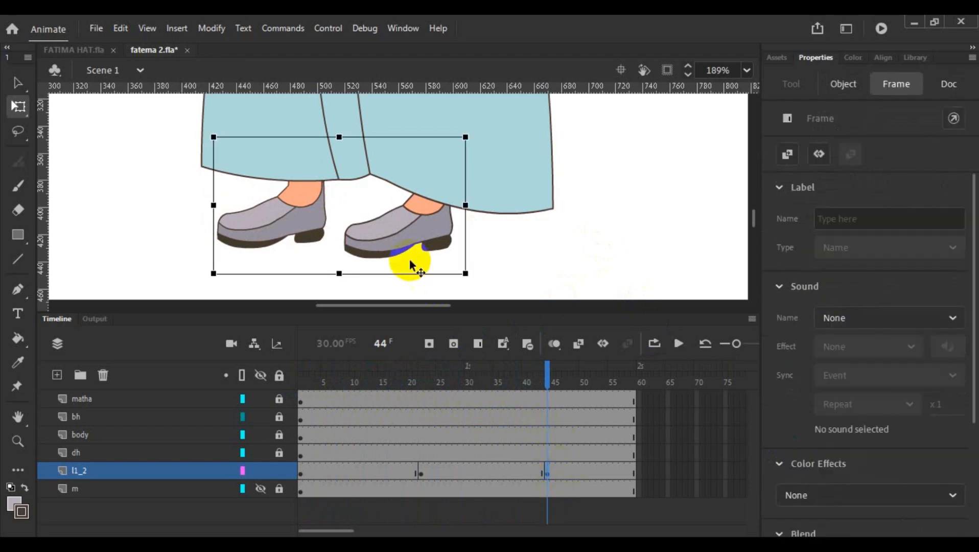
pyautogui.click(409, 258)
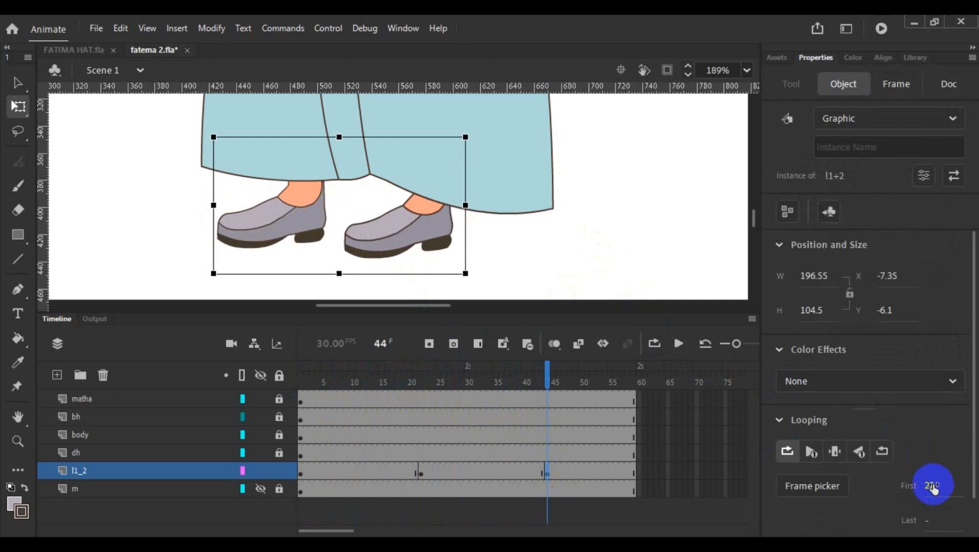
pyautogui.click(934, 488)
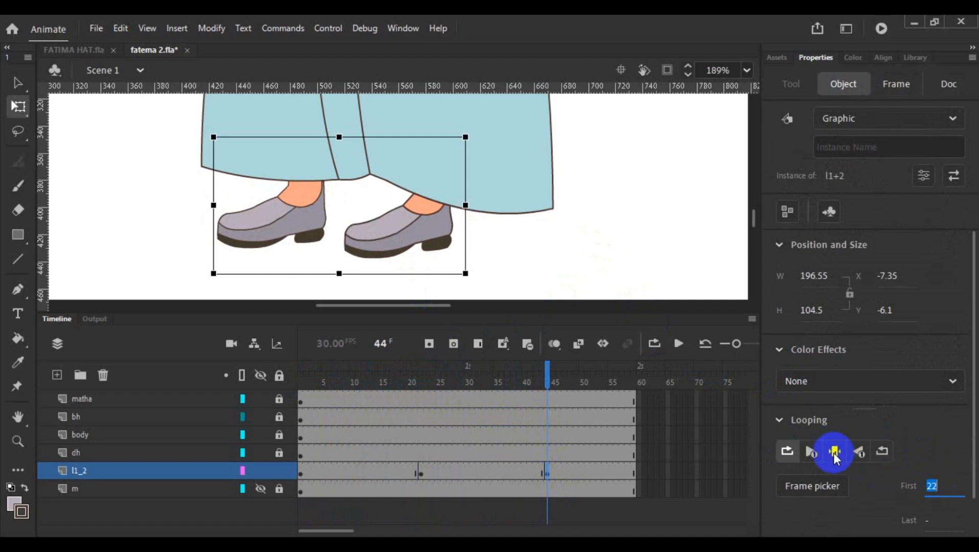
pyautogui.click(834, 451)
# - Preview the leg animation from frame 44 to frame 59, then return to frame 1
pyautogui.click(550, 240)
pyautogui.moveTo(547, 371); pyautogui.dragTo(617, 371)
pyautogui.click(680, 343)
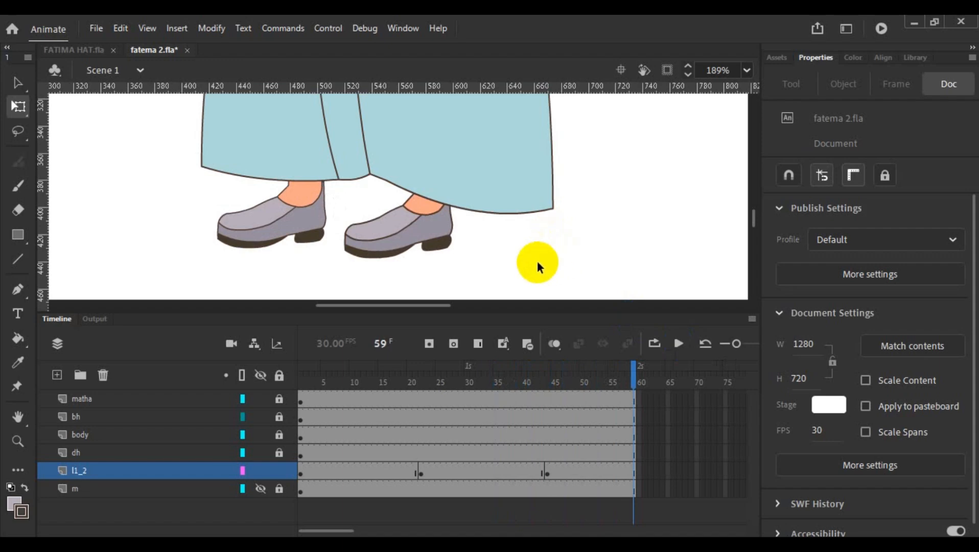
pyautogui.scroll(-5, 492, 258)
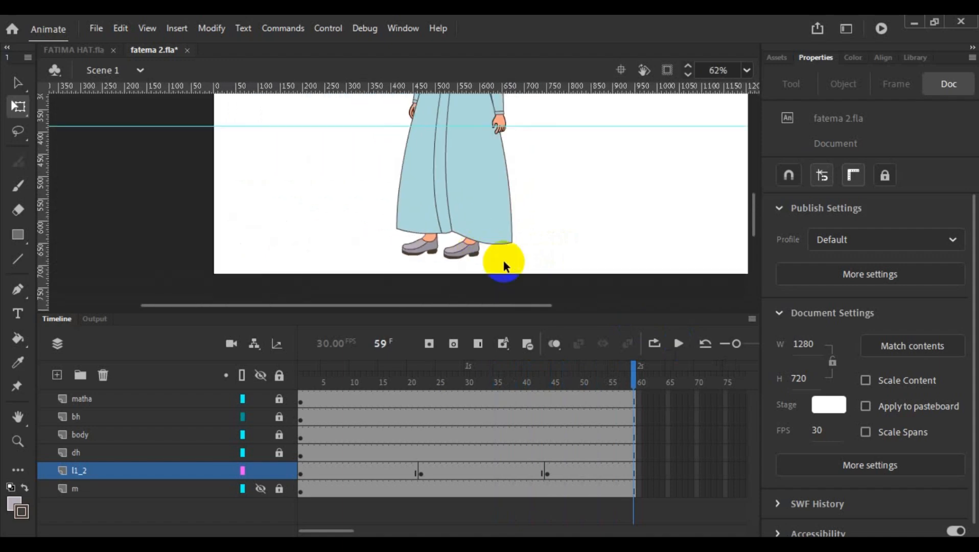
pyautogui.moveTo(633, 370); pyautogui.dragTo(303, 366)
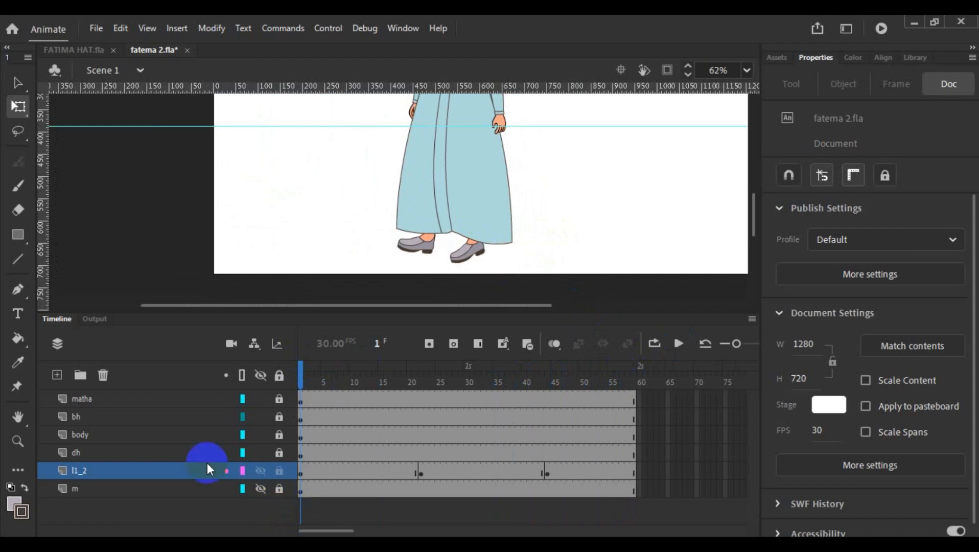
# - Add a new layer above matha and draw a square about 40 px wide on the empty stage beside the woman
pyautogui.click(110, 413)
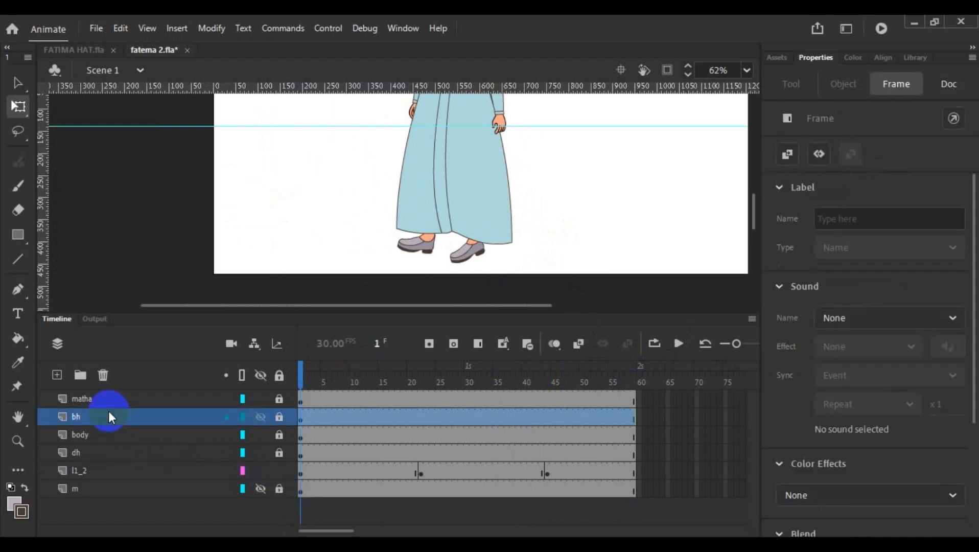
pyautogui.click(101, 449)
pyautogui.click(103, 437)
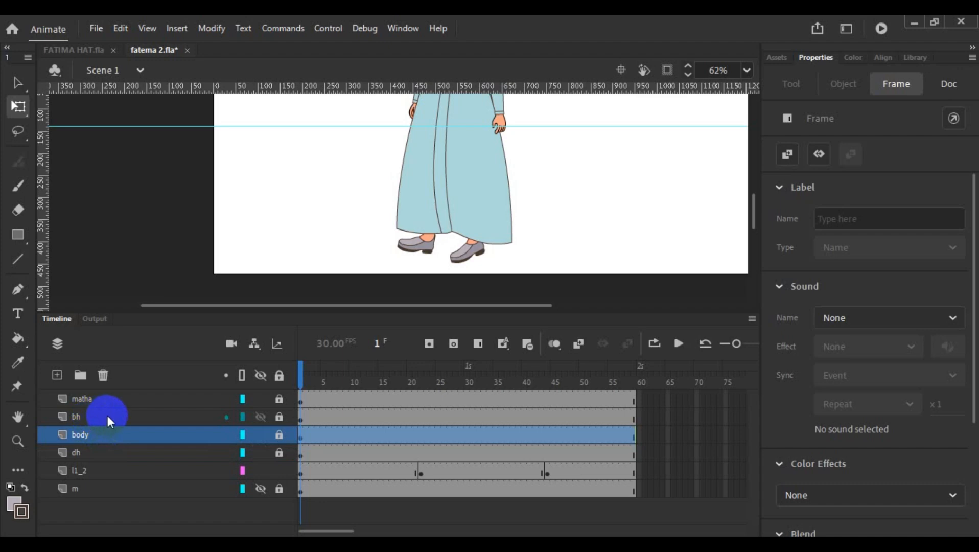
pyautogui.click(70, 400)
pyautogui.click(56, 376)
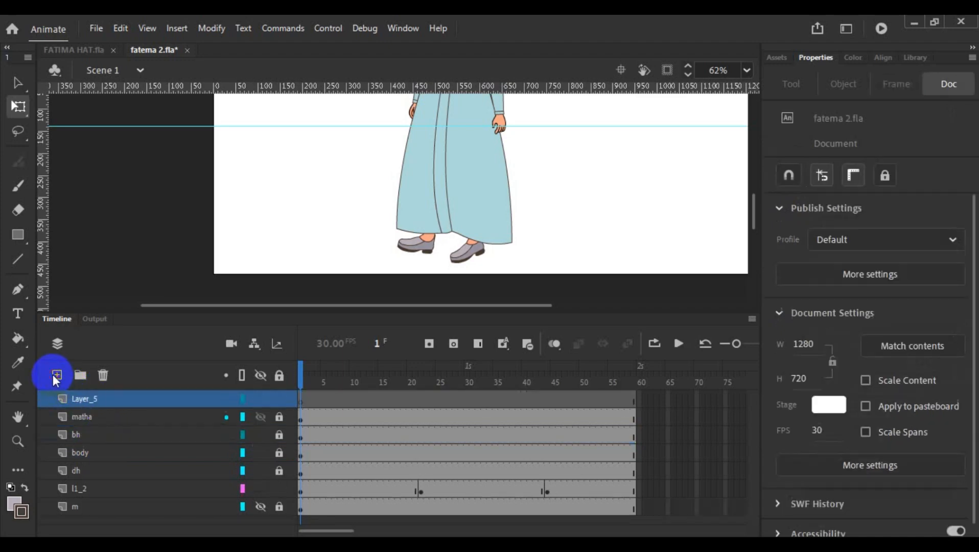
pyautogui.click(123, 396)
pyautogui.click(18, 234)
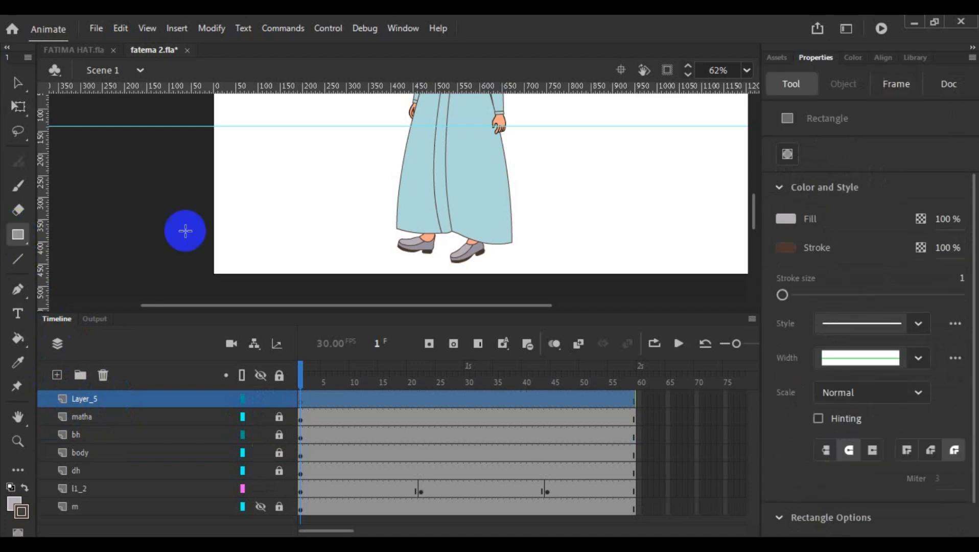
pyautogui.moveTo(286, 154); pyautogui.dragTo(313, 176)
pyautogui.click(17, 83)
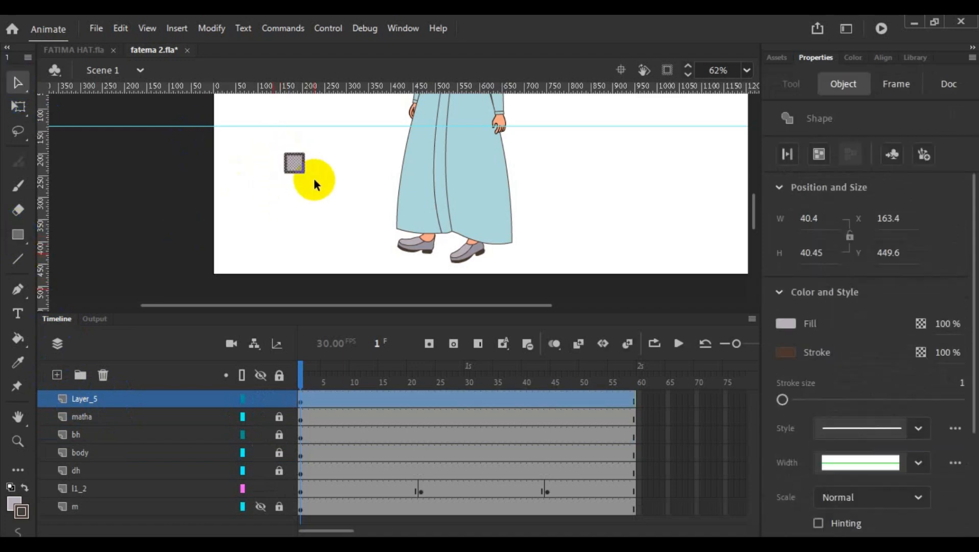
# - Convert the small square to a graphic symbol named mane
pyautogui.rightClick(299, 168)
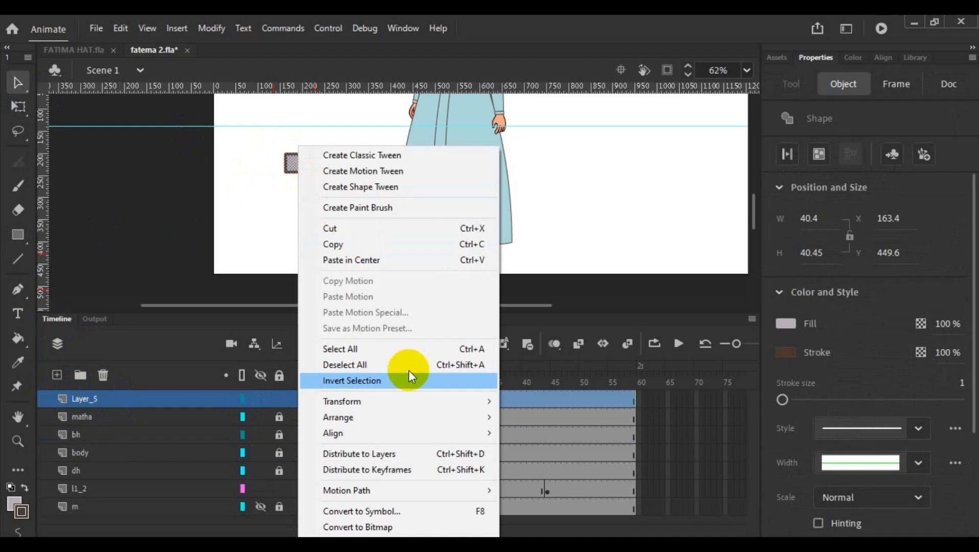
pyautogui.click(404, 512)
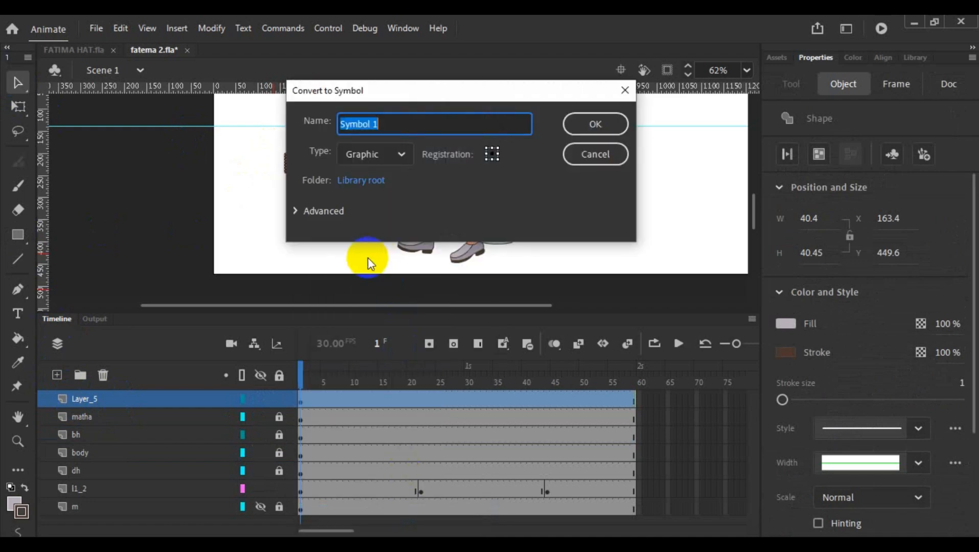
pyautogui.write('mane')
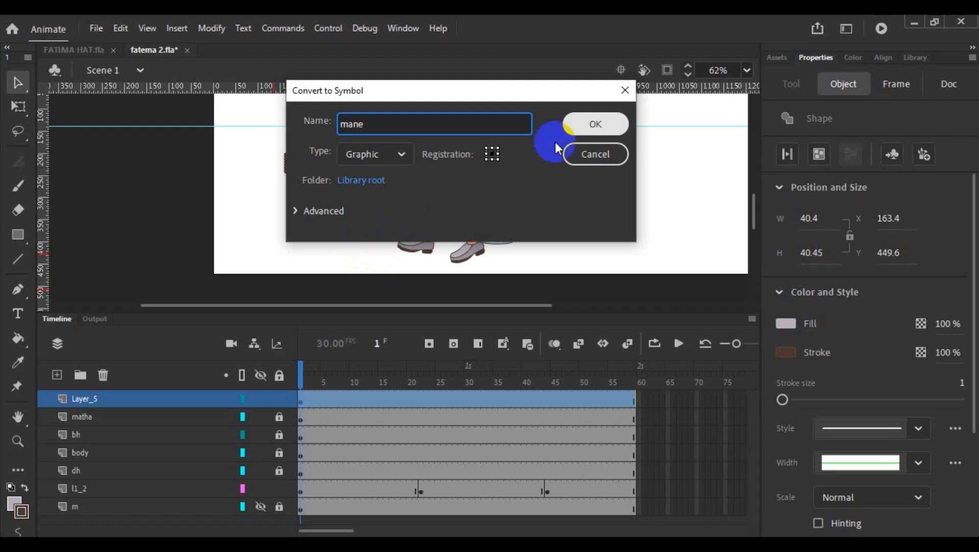
pyautogui.click(595, 127)
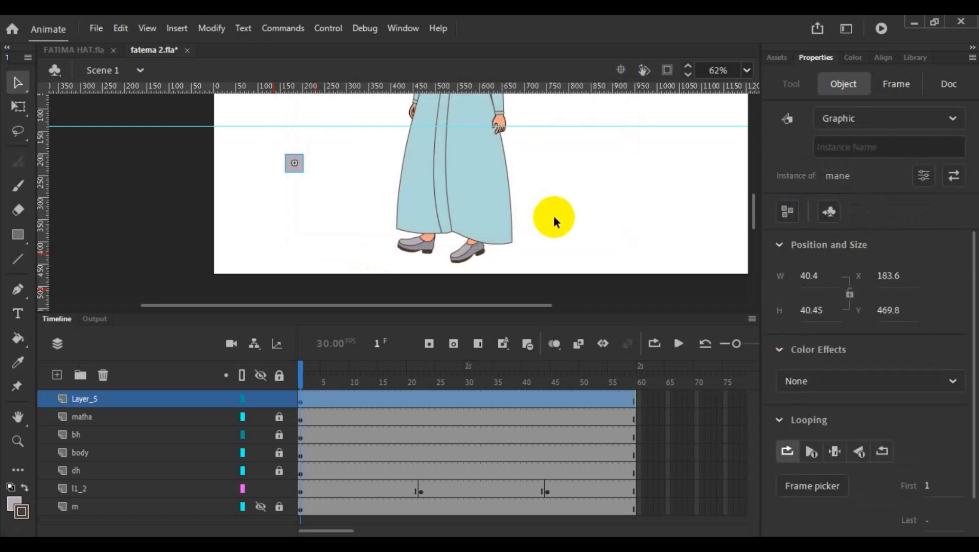
pyautogui.click(554, 215)
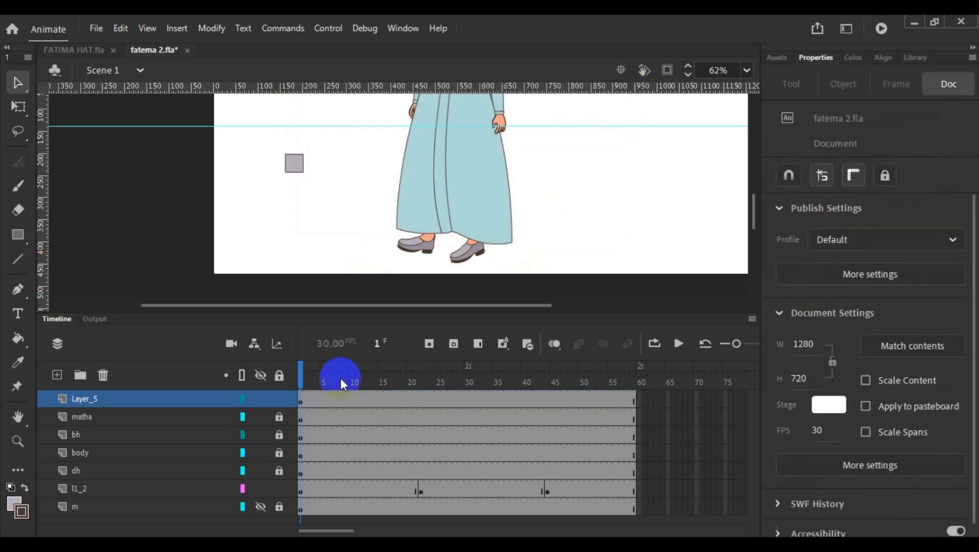
pyautogui.click(94, 439)
pyautogui.click(94, 452)
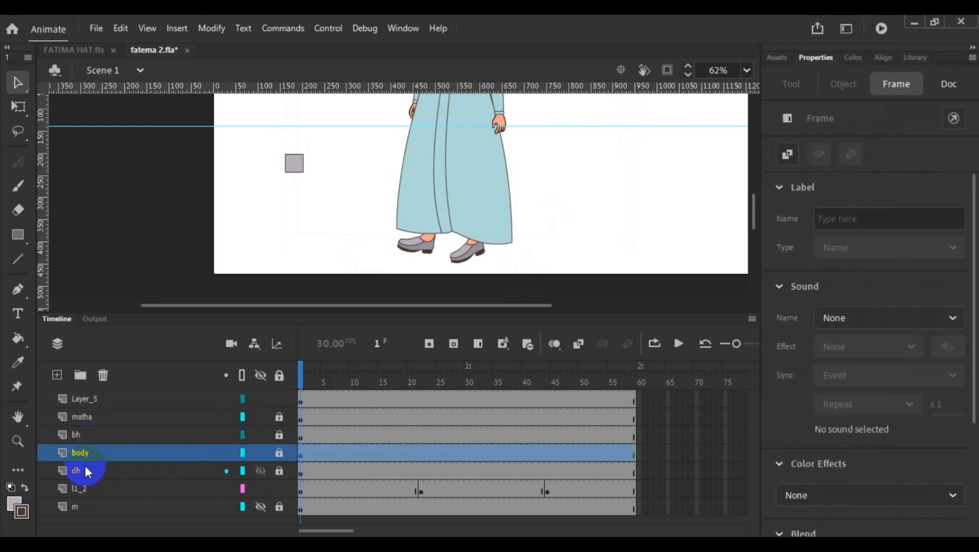
pyautogui.click(85, 467)
pyautogui.click(94, 434)
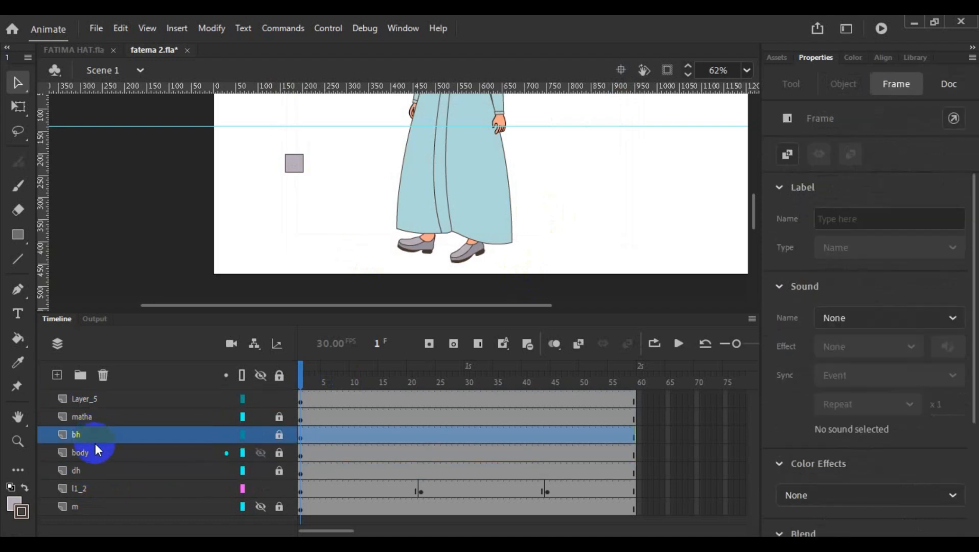
pyautogui.keyDown('shift'); pyautogui.click(94, 453); pyautogui.keyUp('shift')
pyautogui.keyDown('shift'); pyautogui.click(89, 465); pyautogui.keyUp('shift')
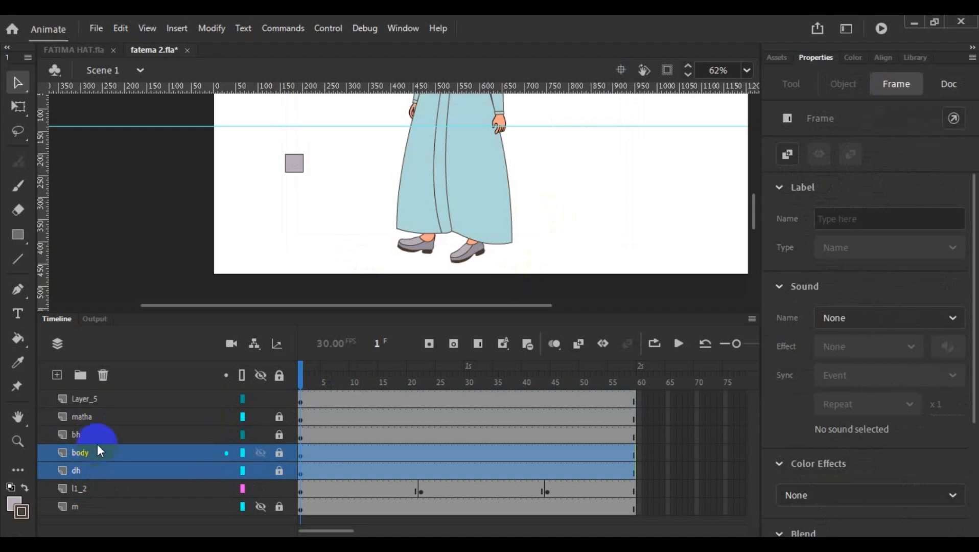
pyautogui.keyDown('shift'); pyautogui.click(100, 438); pyautogui.keyUp('shift')
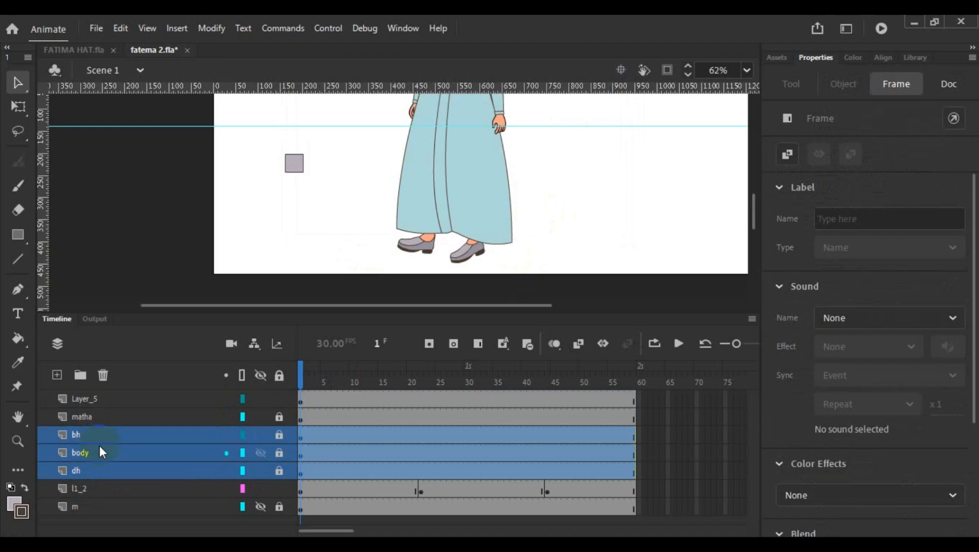
pyautogui.rightClick(99, 446)
pyautogui.click(81, 280)
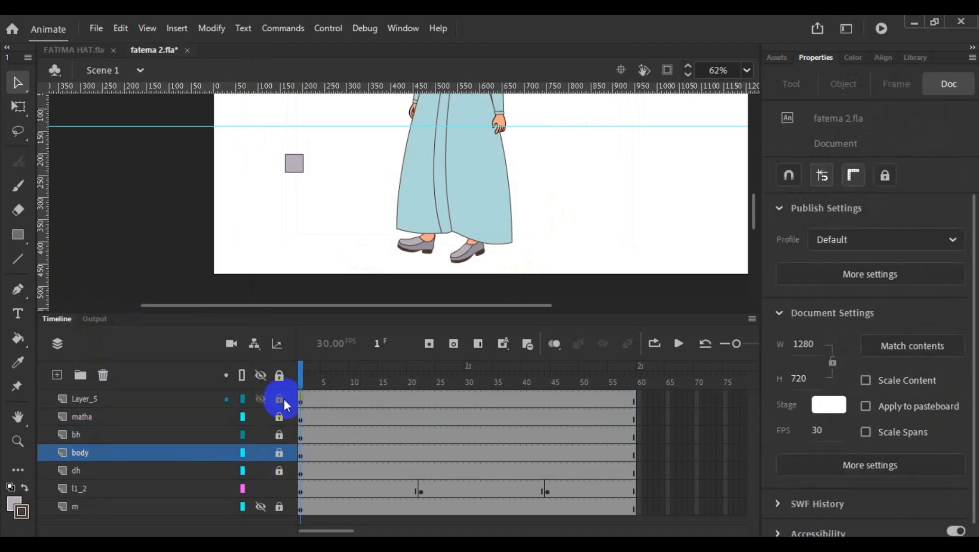
# - Unlock the bh, body and dh layers
pyautogui.click(280, 454)
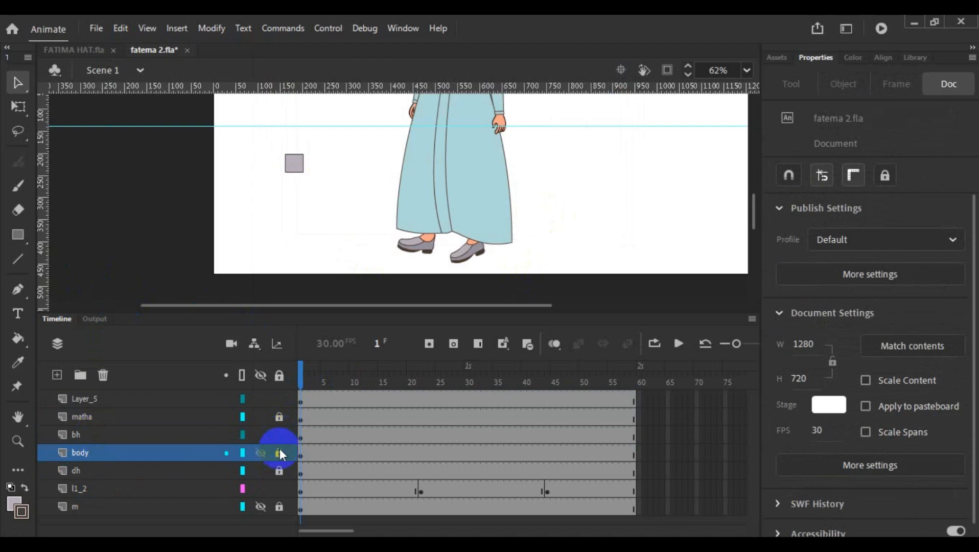
pyautogui.click(93, 437)
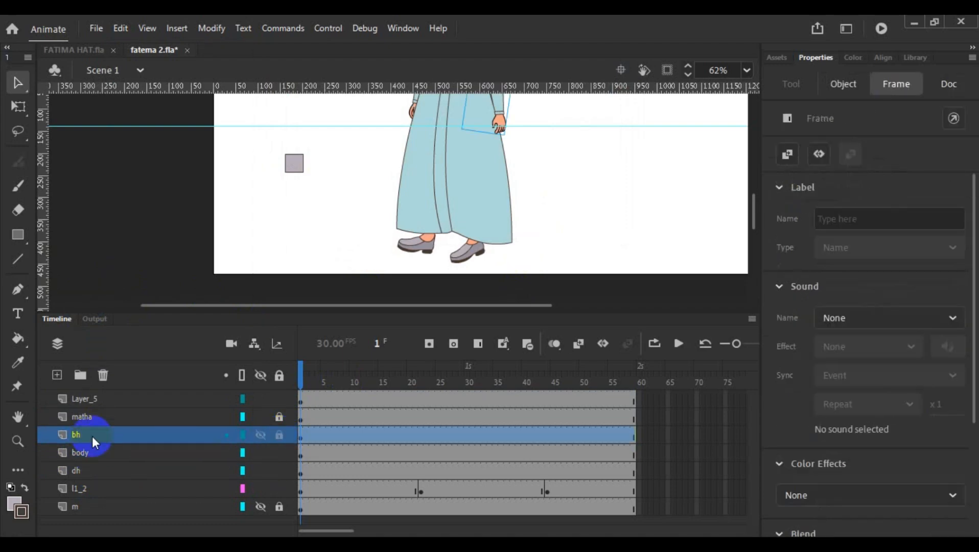
pyautogui.click(90, 454)
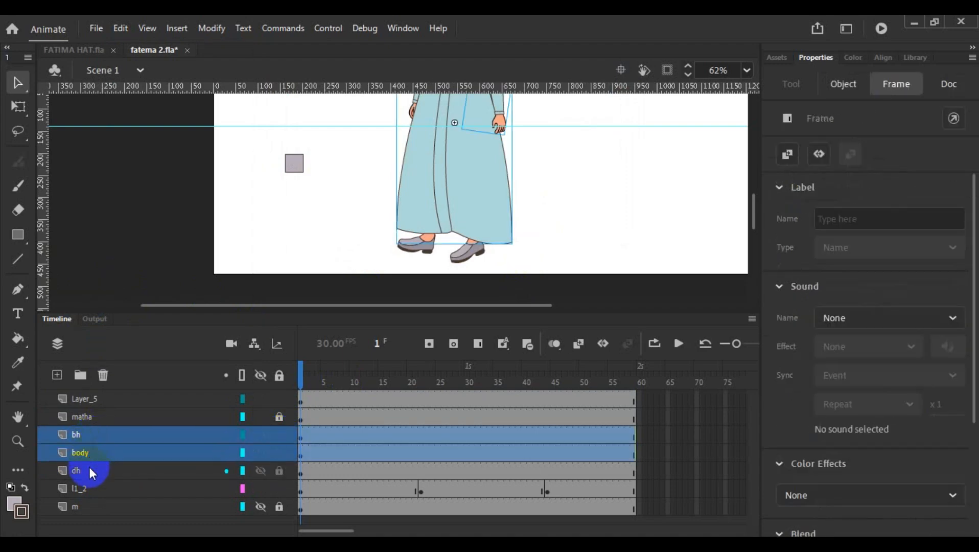
pyautogui.click(89, 468)
pyautogui.keyDown('shift'); pyautogui.click(92, 436); pyautogui.keyUp('shift')
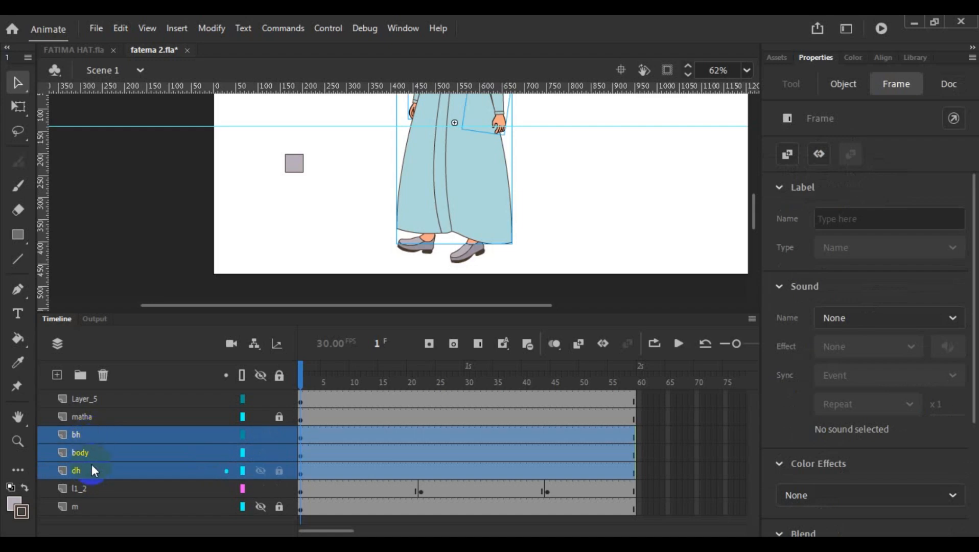
pyautogui.click(90, 469)
pyautogui.doubleClick(90, 469)
pyautogui.click(147, 266)
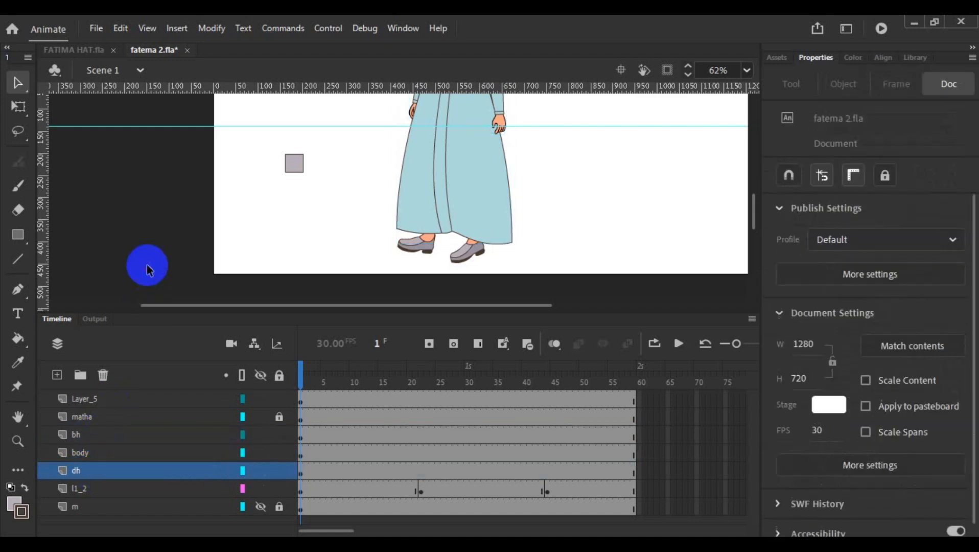
# - Cut the dh, body and bh layers together from the Scene 1 timeline
pyautogui.click(93, 471)
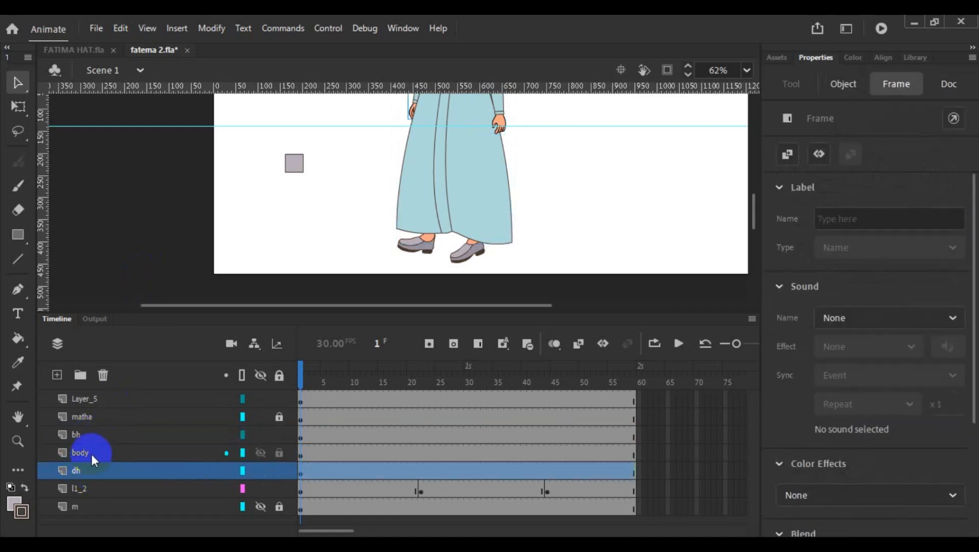
pyautogui.keyDown('shift'); pyautogui.click(92, 452); pyautogui.keyUp('shift')
pyautogui.keyDown('shift'); pyautogui.click(94, 436); pyautogui.keyUp('shift')
pyautogui.rightClick(94, 435)
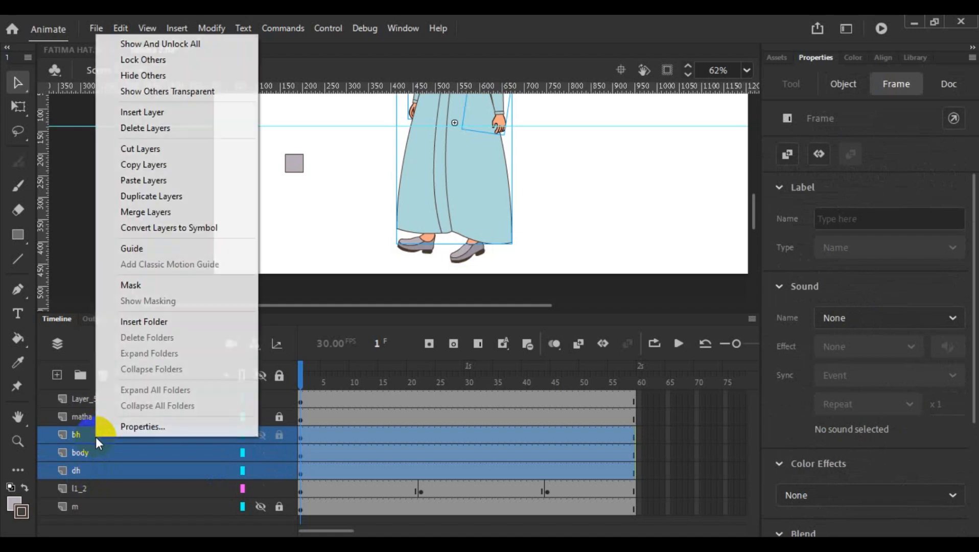
pyautogui.click(155, 150)
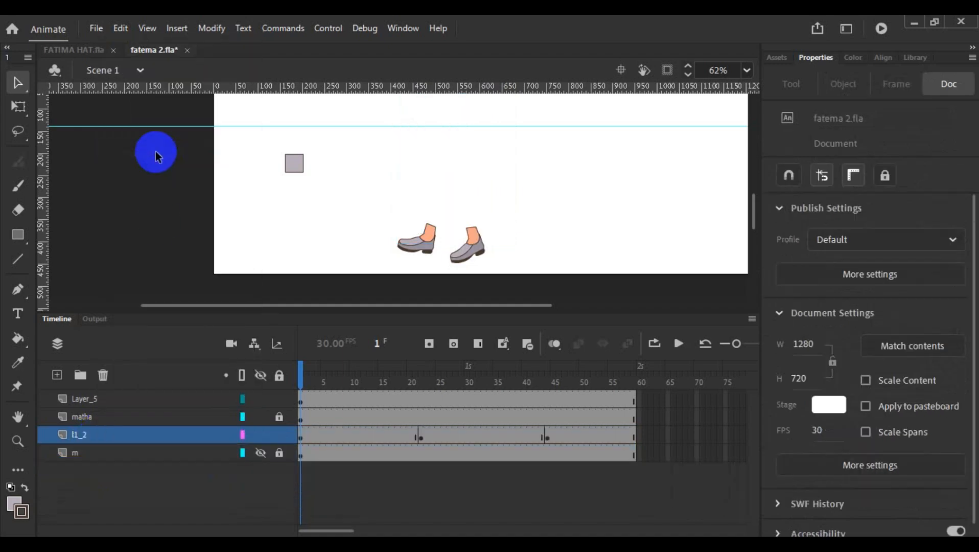
# - Open the mane symbol for editing and paste the cut bh, body and dh layers into it
pyautogui.click(102, 398)
pyautogui.doubleClick(296, 167)
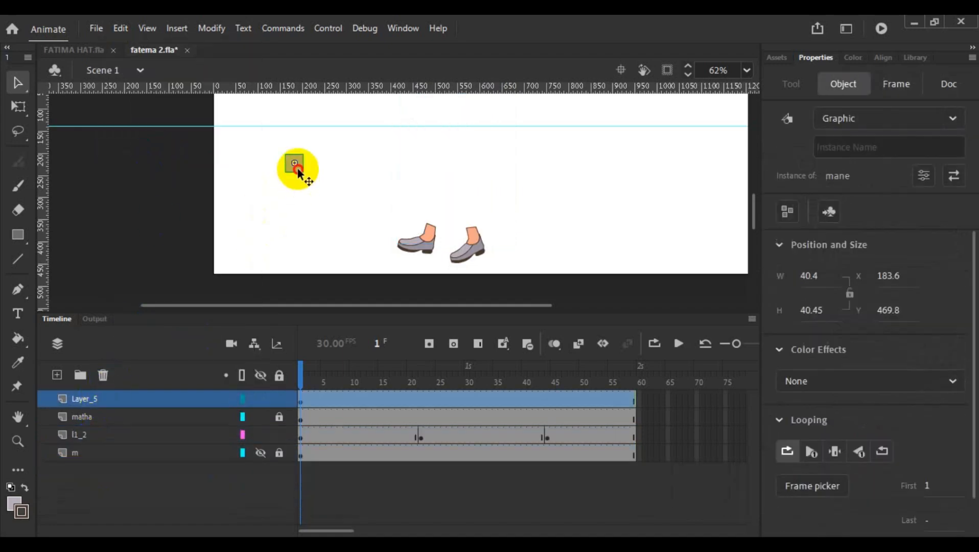
pyautogui.click(125, 398)
pyautogui.rightClick(124, 398)
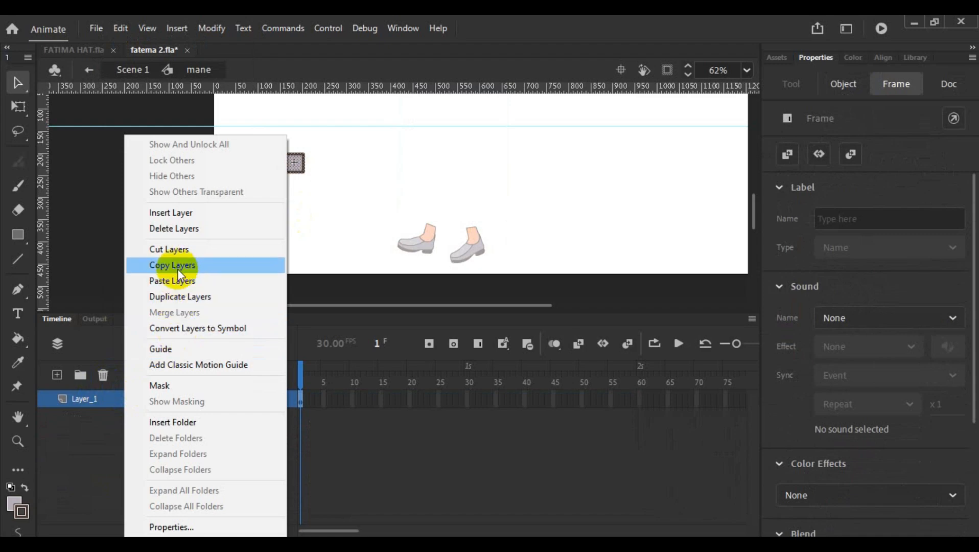
pyautogui.click(181, 288)
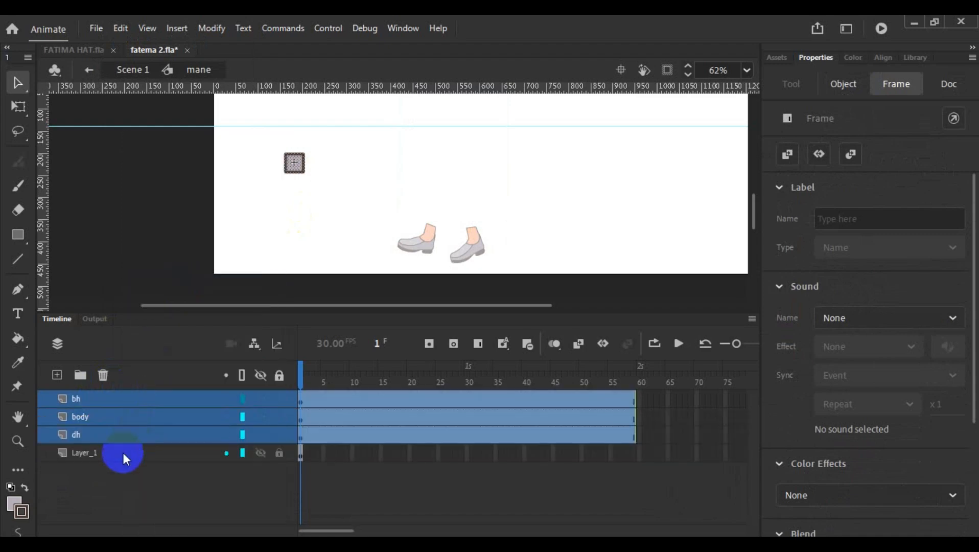
# - Delete the square's Layer_1 from the mane symbol and return to Scene 1
pyautogui.click(109, 457)
pyautogui.click(103, 379)
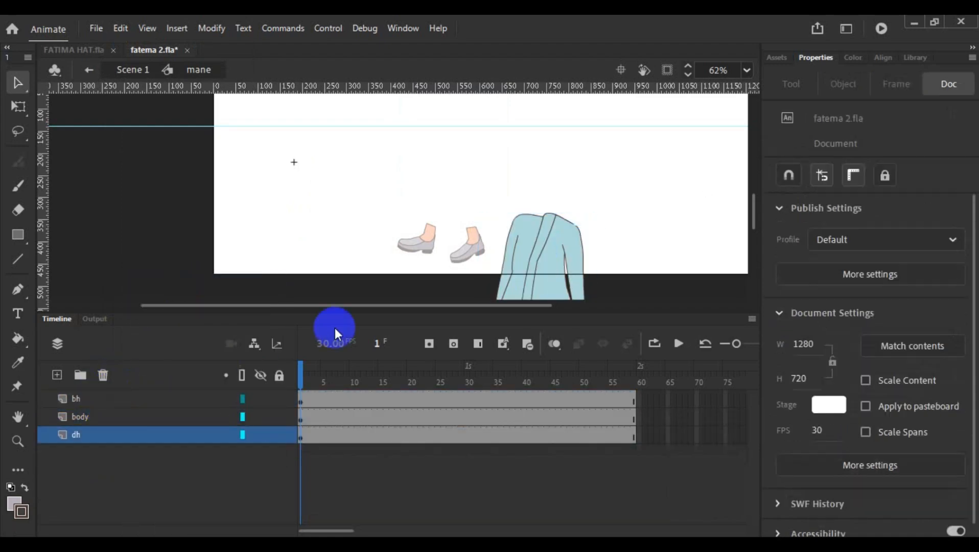
pyautogui.doubleClick(299, 247)
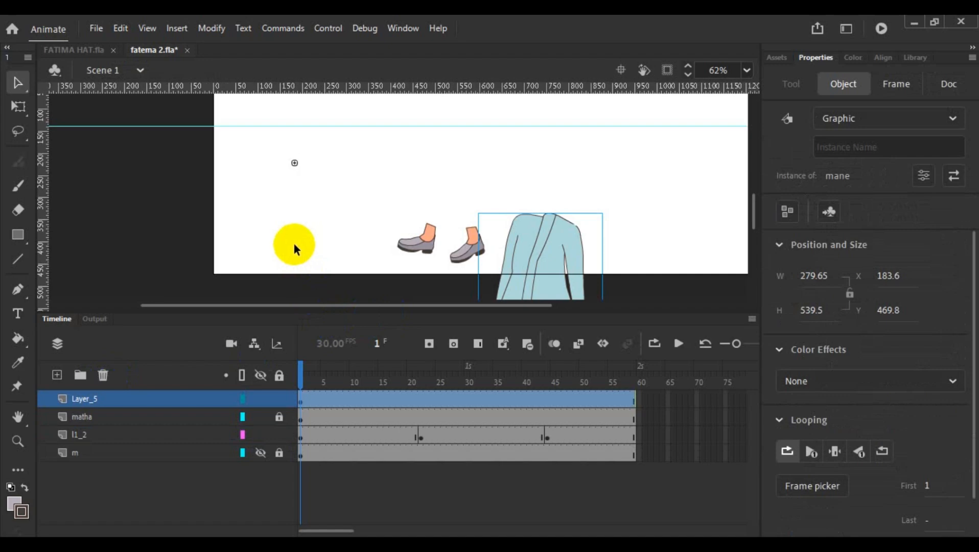
pyautogui.scroll(-2, 316, 230)
pyautogui.scroll(-1, 317, 235)
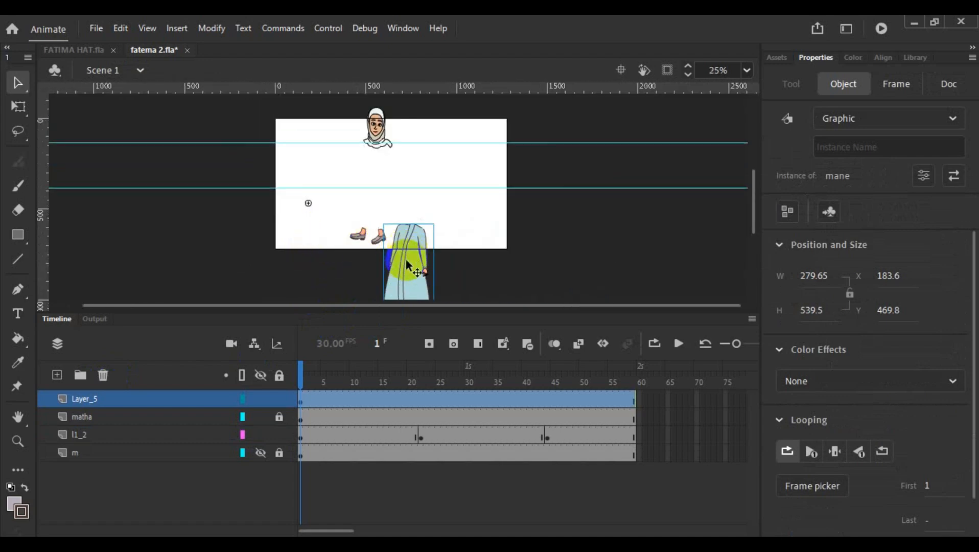
# - Move the mane symbol instance up between the head and shoes to X -1.75, Y 2.35, and play the animation
pyautogui.moveTo(405, 263); pyautogui.dragTo(373, 192)
pyautogui.scroll(2, 406, 212)
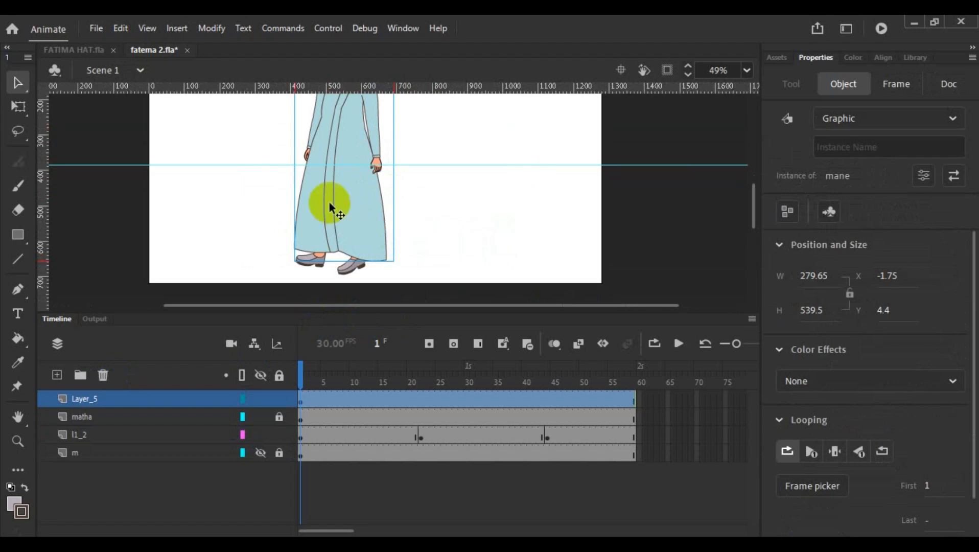
pyautogui.scroll(3, 335, 204)
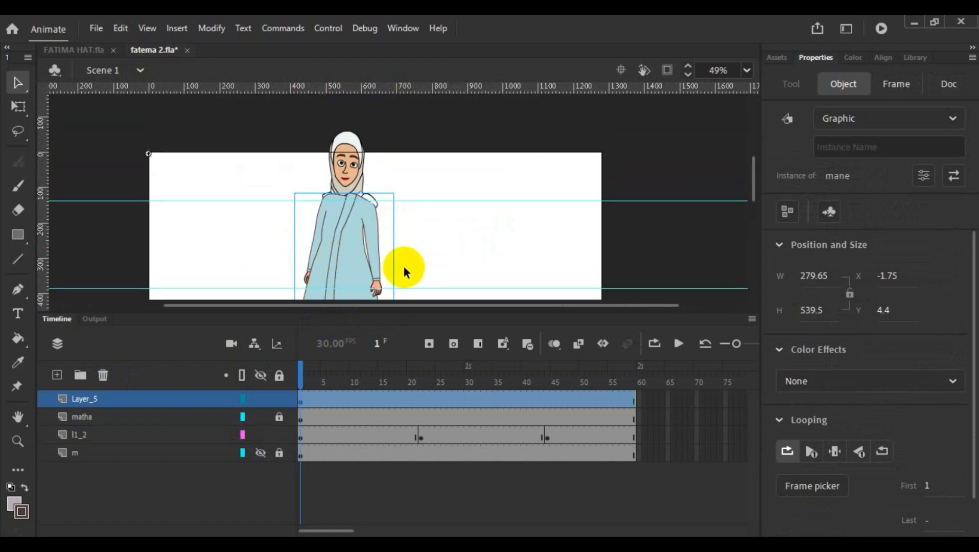
pyautogui.press('Up')
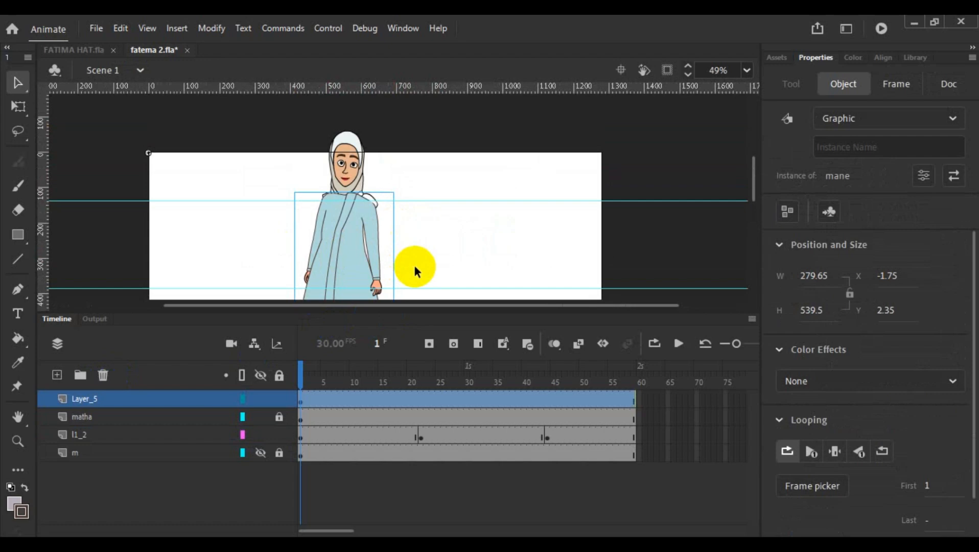
pyautogui.scroll(-3, 421, 248)
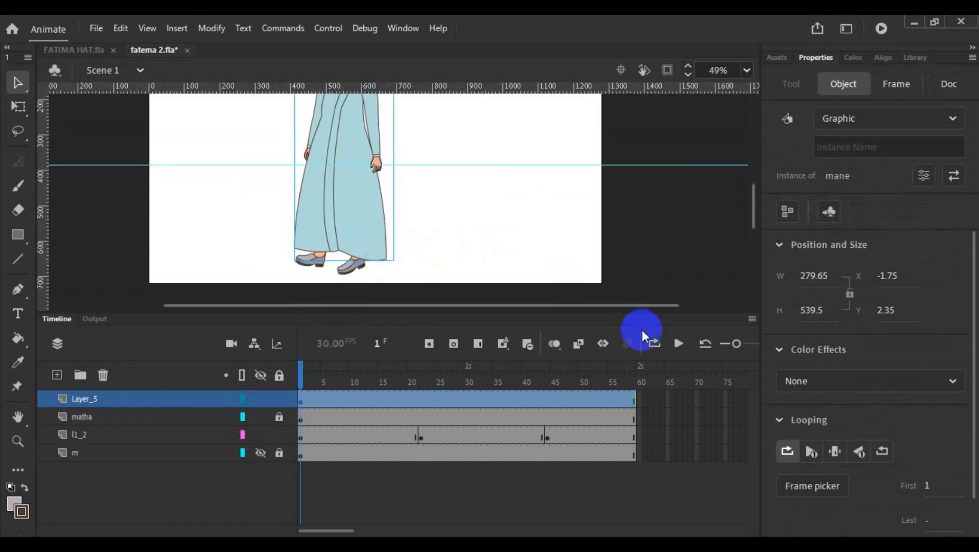
pyautogui.click(678, 344)
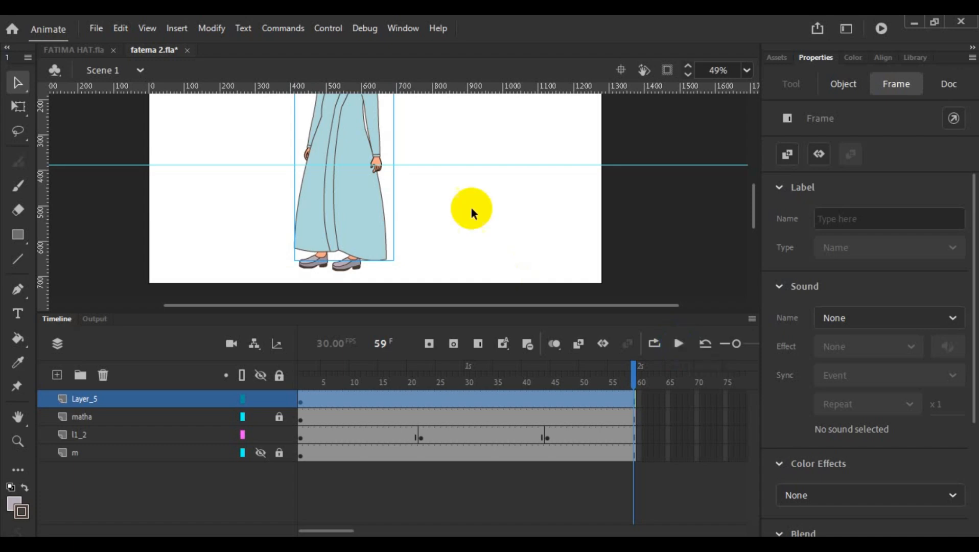
# - Move the matha layer above Layer_5 so the head scarf overlaps the top of the dress
pyautogui.scroll(2, 441, 213)
pyautogui.scroll(2, 436, 211)
pyautogui.scroll(2, 426, 211)
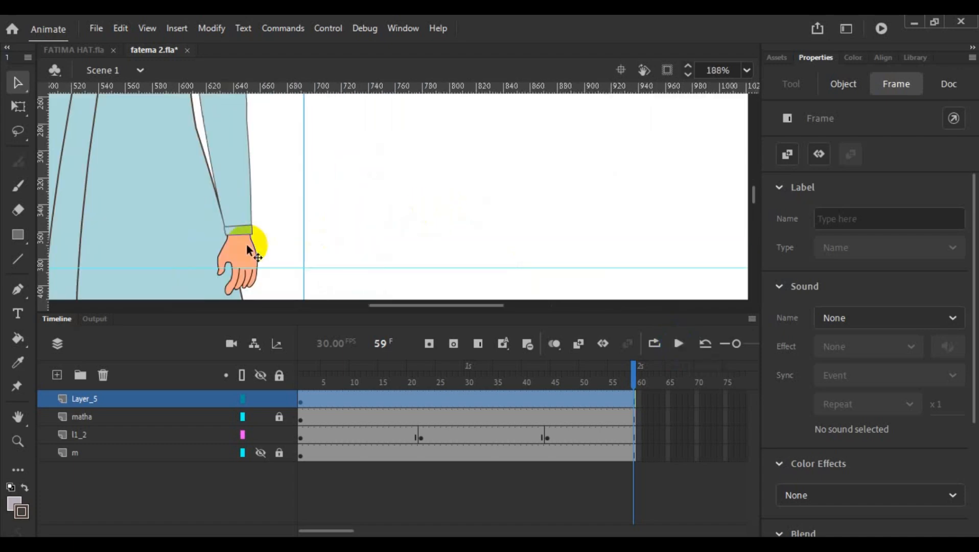
pyautogui.scroll(3, 251, 240)
pyautogui.moveTo(470, 304); pyautogui.dragTo(434, 306)
pyautogui.scroll(3, 334, 242)
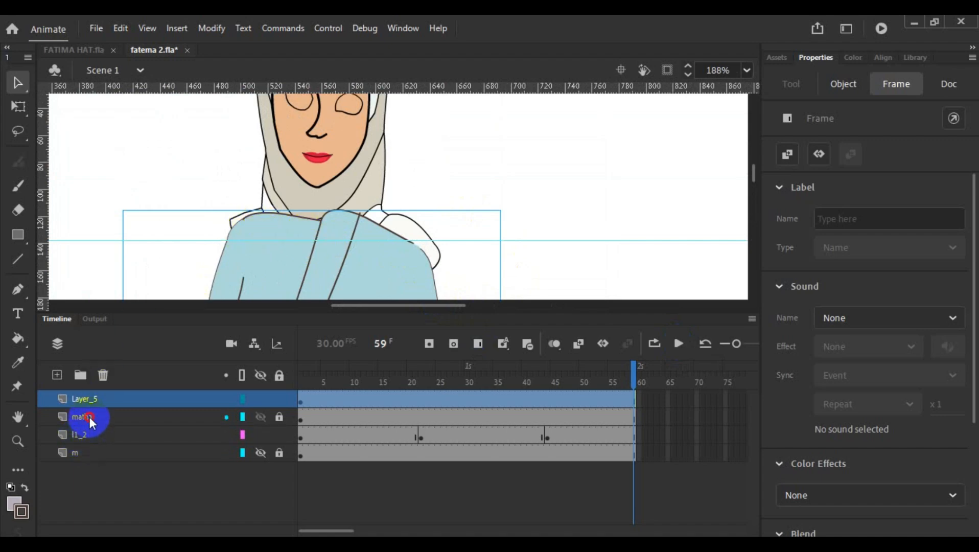
pyautogui.moveTo(89, 416); pyautogui.dragTo(89, 395)
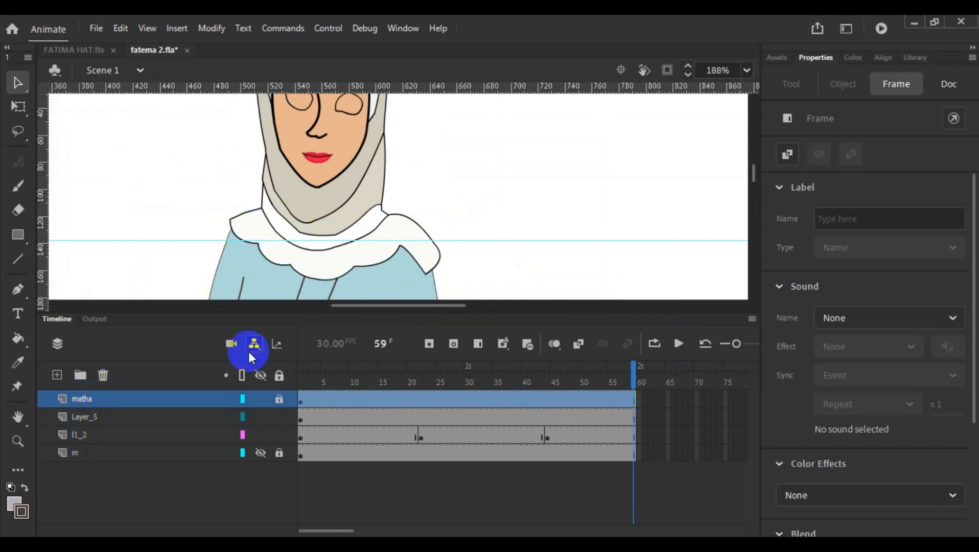
pyautogui.click(550, 214)
# - Rename Layer_5 as body
pyautogui.doubleClick(96, 416)
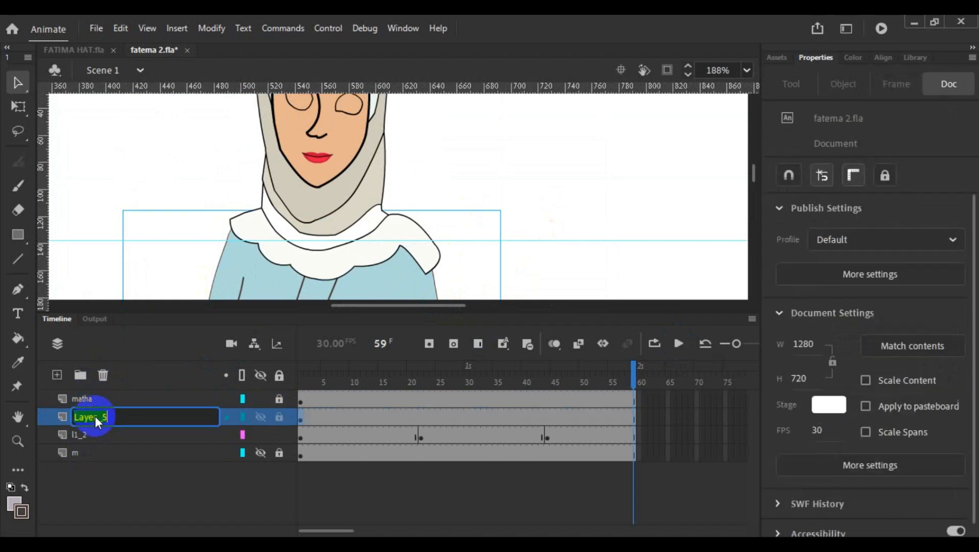
pyautogui.write('bo')
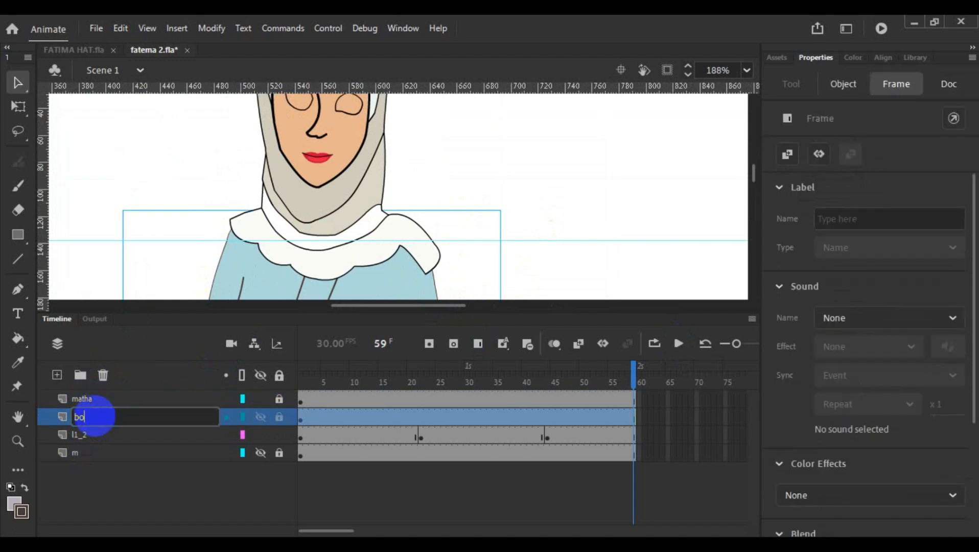
pyautogui.write('dy')
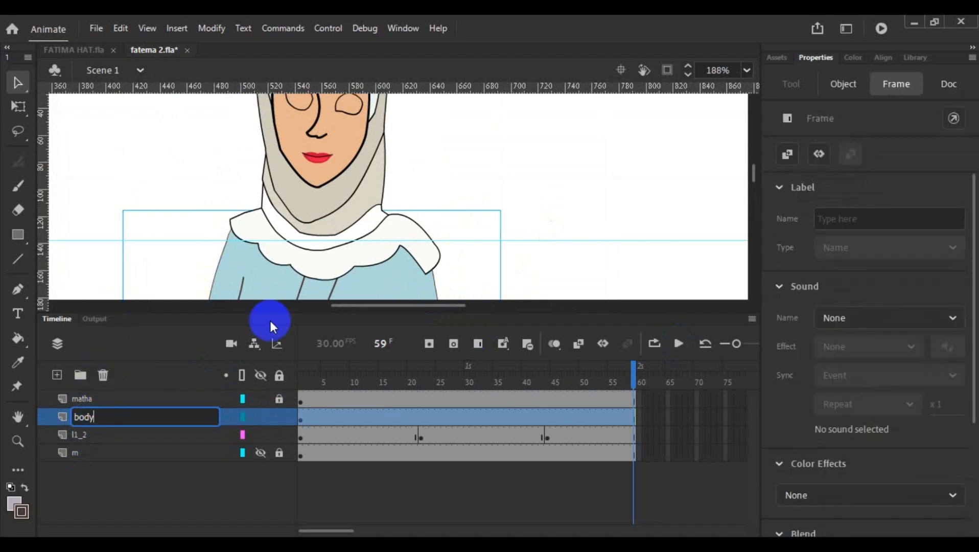
pyautogui.click(530, 182)
# - Nudge the mane symbol instance under the scarf collar to X 1.65, Y -0.2
pyautogui.scroll(-3, 527, 176)
pyautogui.scroll(-2, 483, 177)
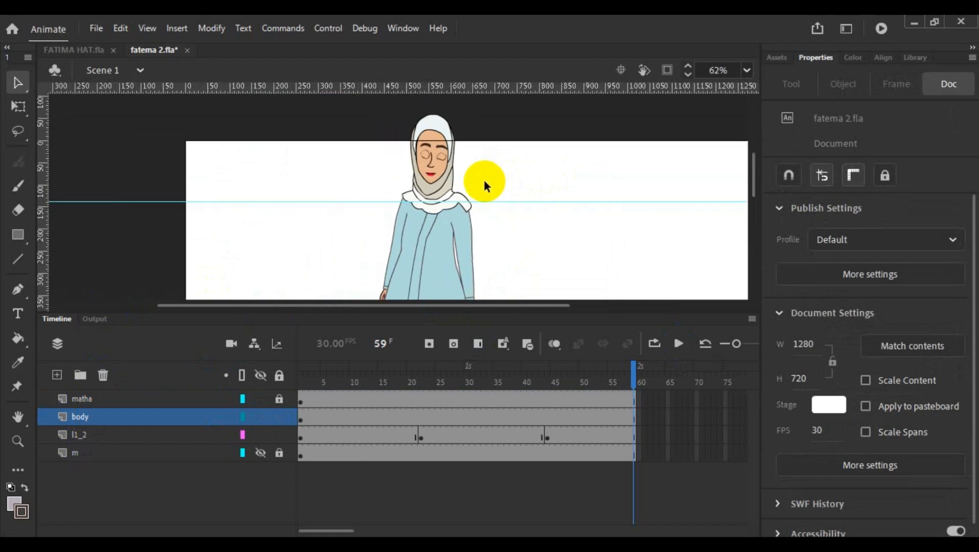
pyautogui.scroll(2, 511, 202)
pyautogui.click(358, 249)
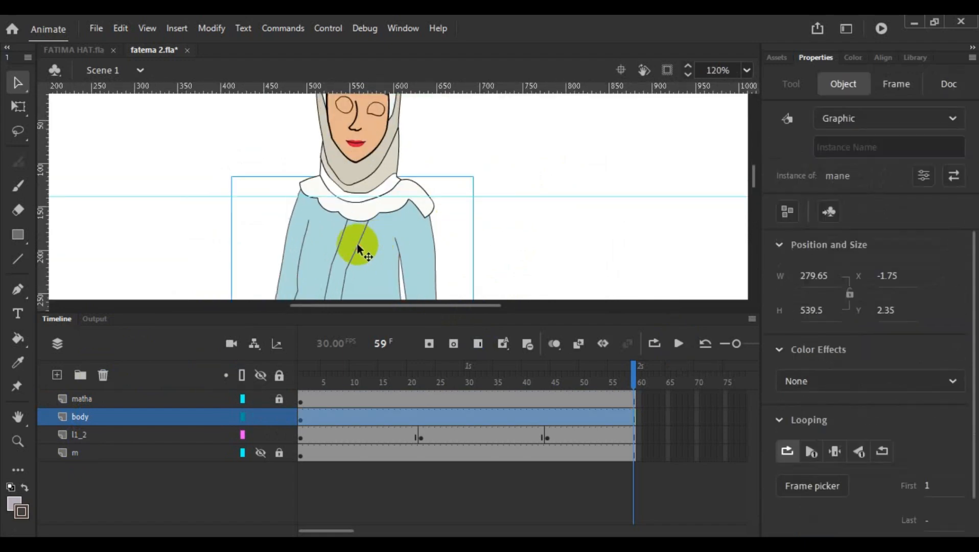
pyautogui.press('Up')
pyautogui.press('Up')
pyautogui.press('Up')
pyautogui.press('Up')
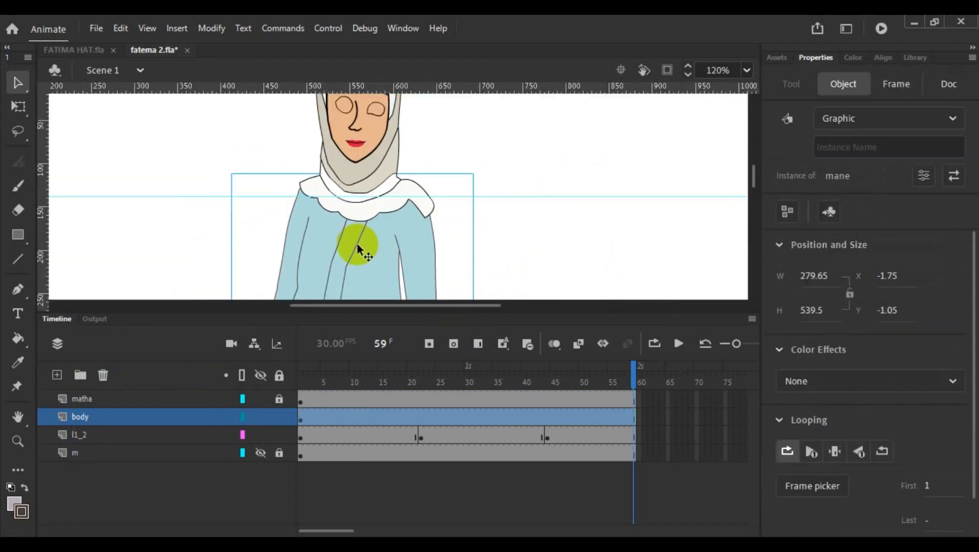
pyautogui.press('Right')
pyautogui.press('Right')
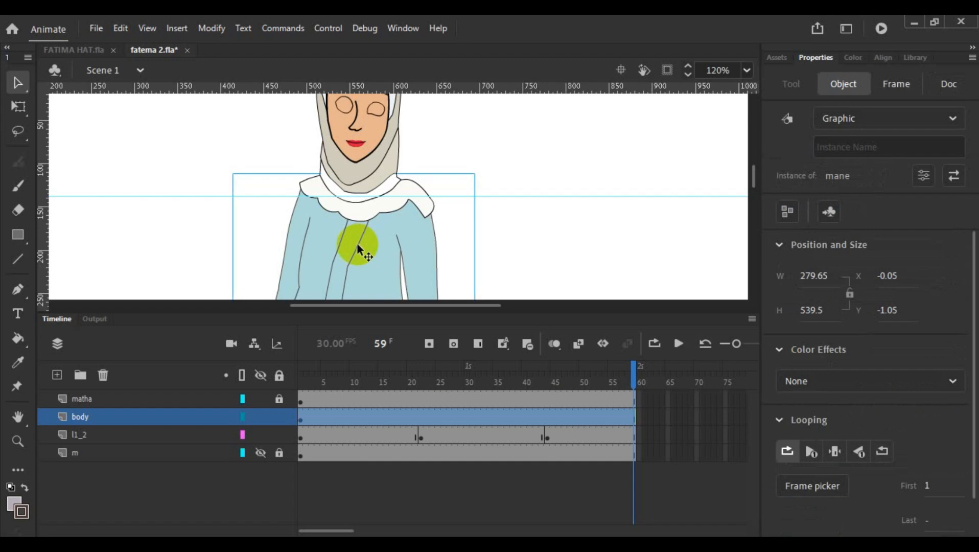
pyautogui.press('Up')
pyautogui.press('Up')
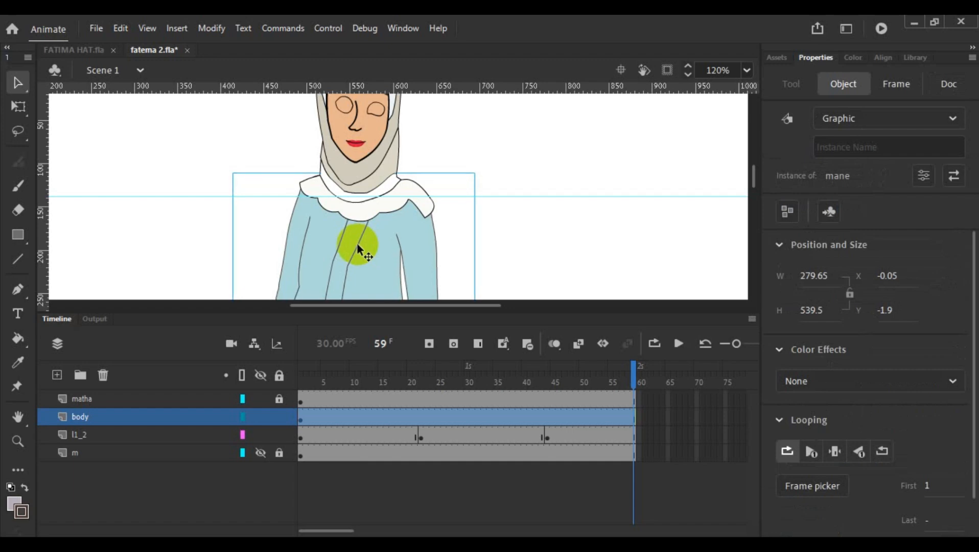
pyautogui.press('Down')
pyautogui.press('Down')
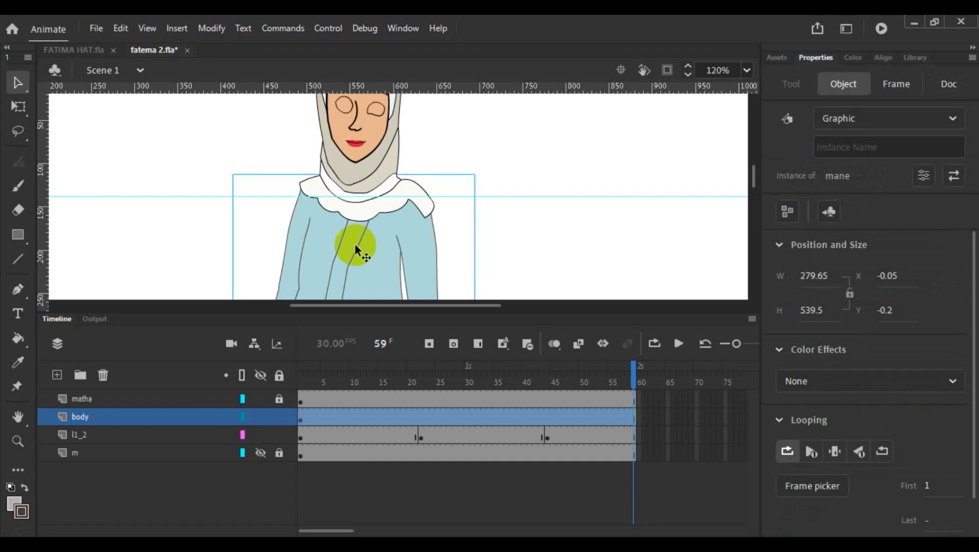
pyautogui.press('Right')
pyautogui.press('Right')
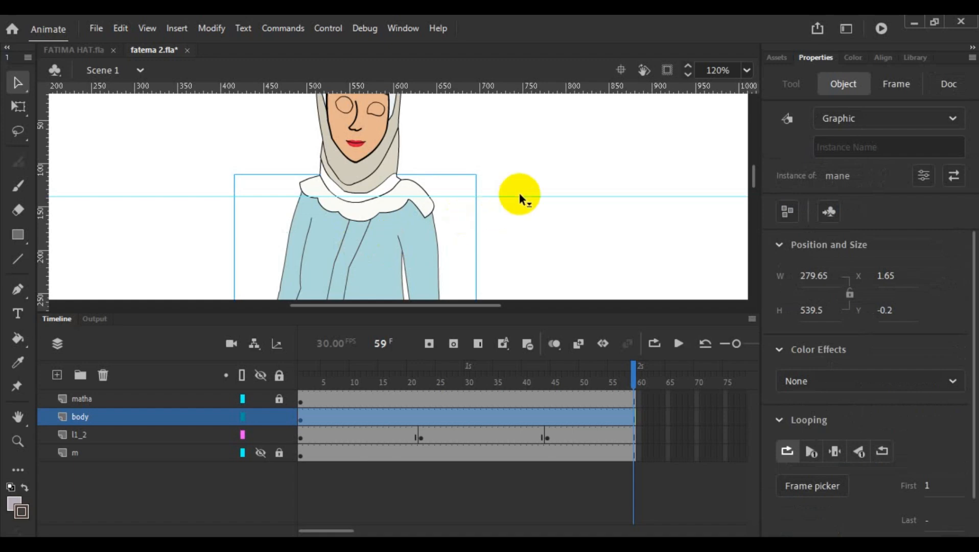
# - Play the animation and check the body's fit and the shoes' movement beneath the dress hem
pyautogui.scroll(-3, 519, 193)
pyautogui.scroll(-3, 563, 238)
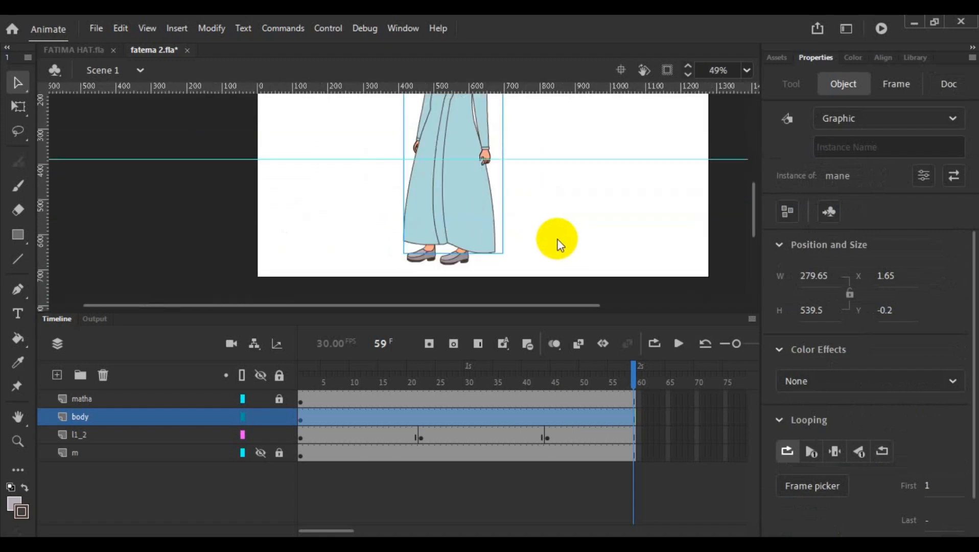
pyautogui.click(679, 344)
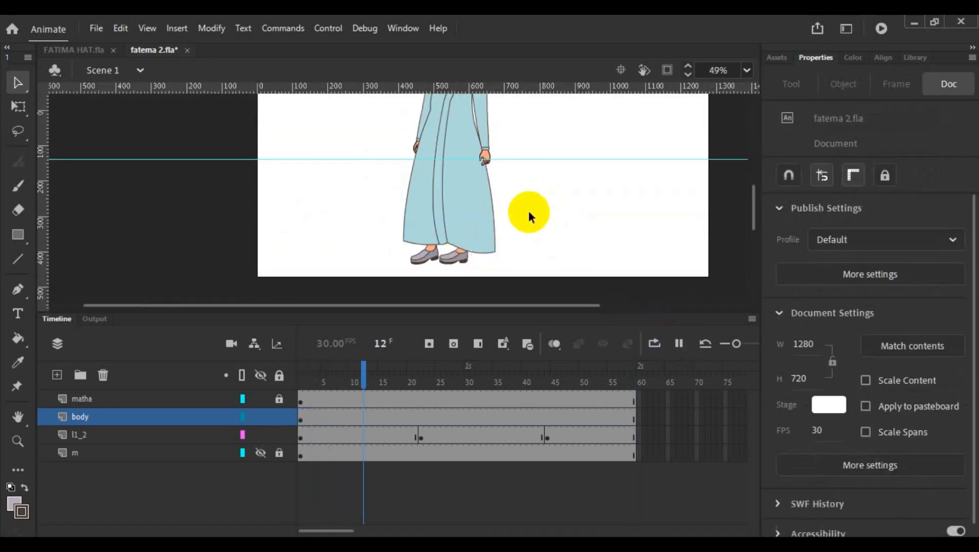
pyautogui.scroll(5, 528, 210)
pyautogui.scroll(2, 522, 216)
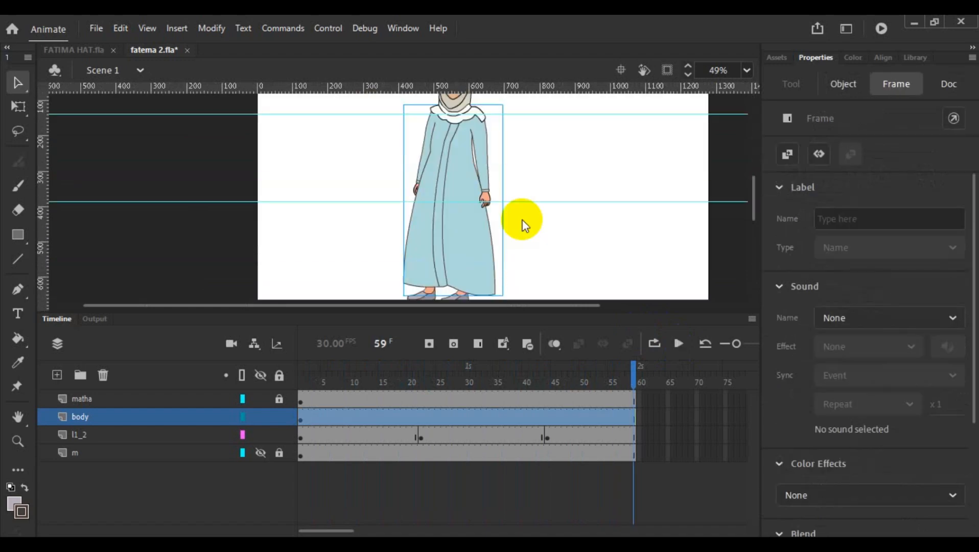
pyautogui.scroll(3, 520, 215)
pyautogui.scroll(-5, 511, 216)
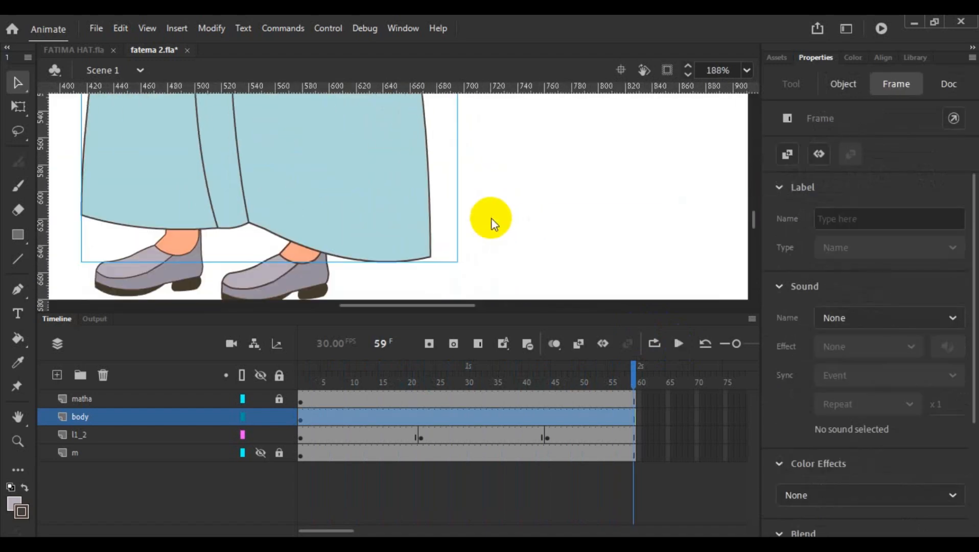
pyautogui.click(678, 344)
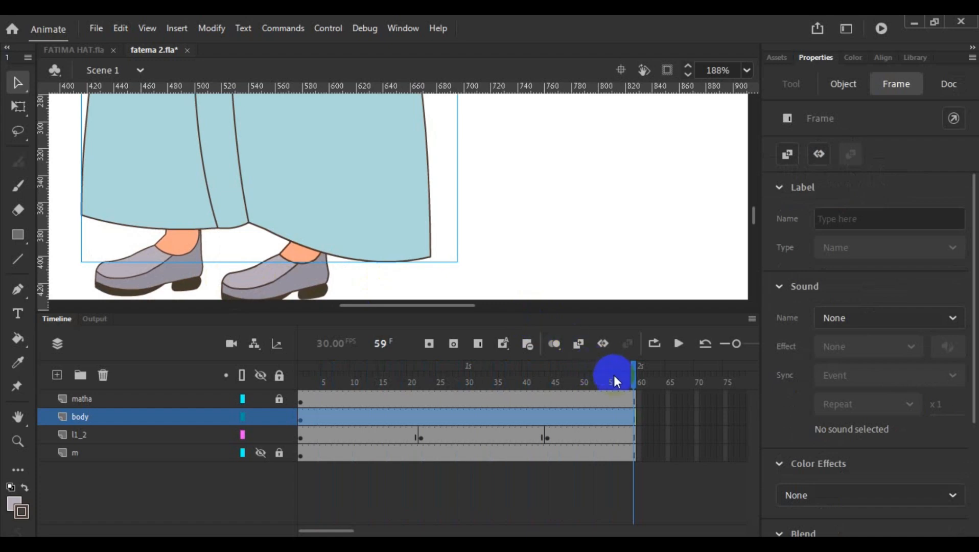
# - Return to frame 1 on the body layer and enlarge the stage area, fitting the whole figure in view
pyautogui.moveTo(632, 378); pyautogui.dragTo(289, 373)
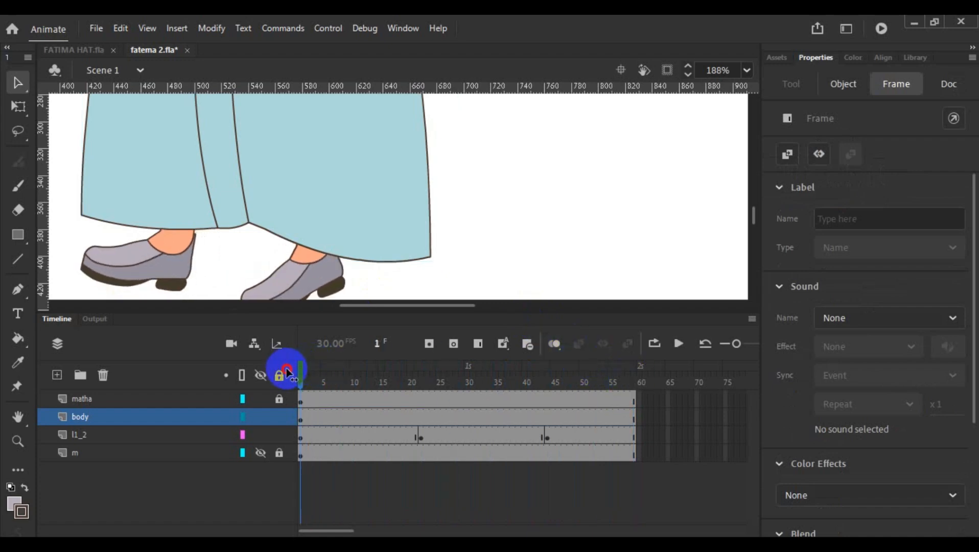
pyautogui.click(112, 415)
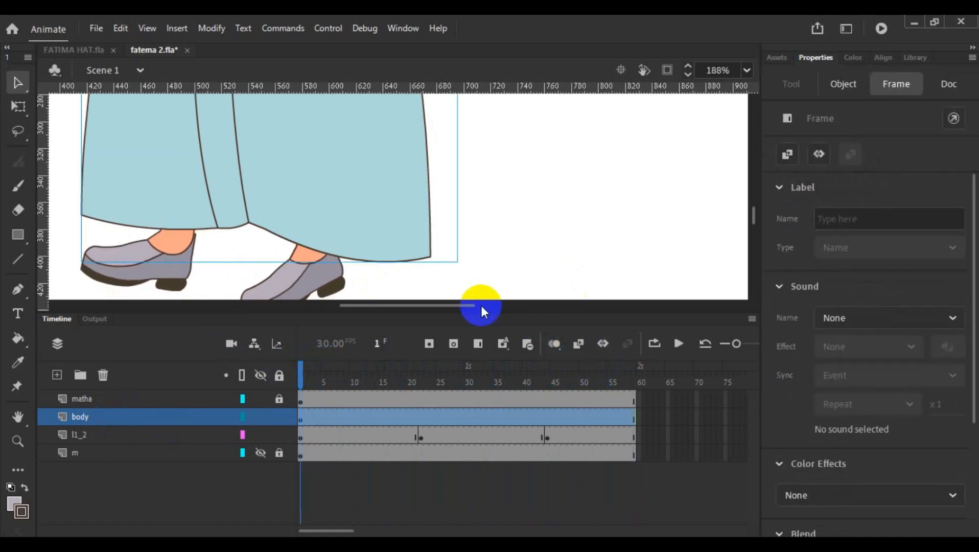
pyautogui.moveTo(467, 307); pyautogui.dragTo(431, 306)
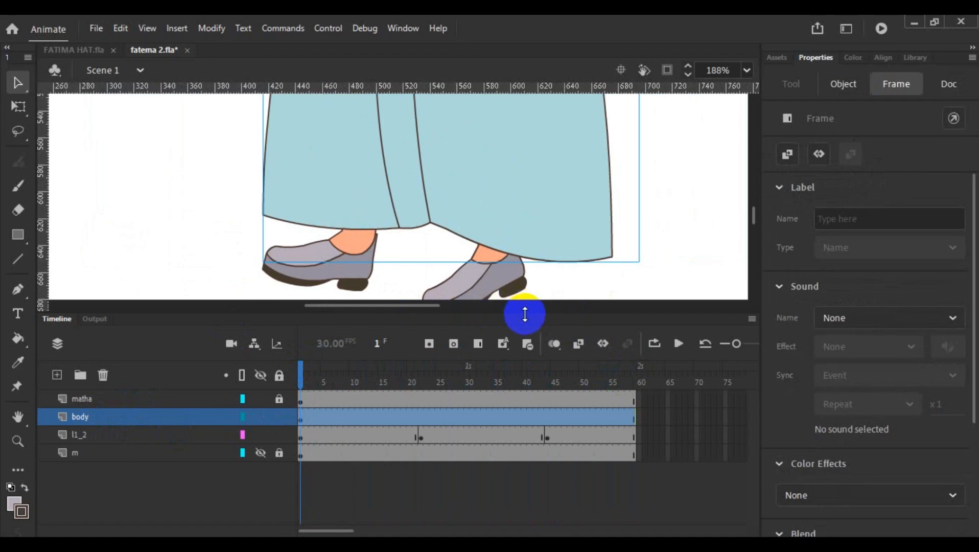
pyautogui.moveTo(524, 314); pyautogui.dragTo(543, 486)
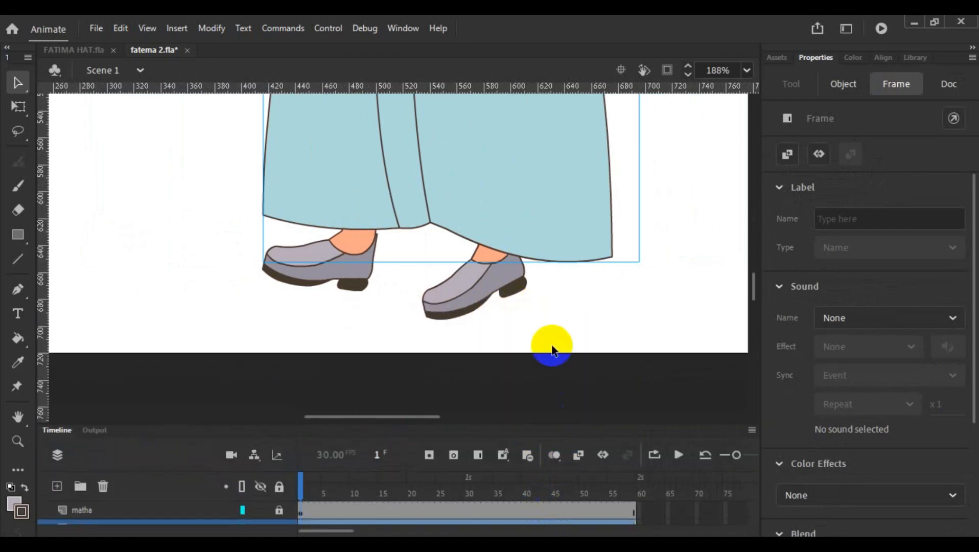
pyautogui.scroll(5, 511, 327)
pyautogui.click(18, 417)
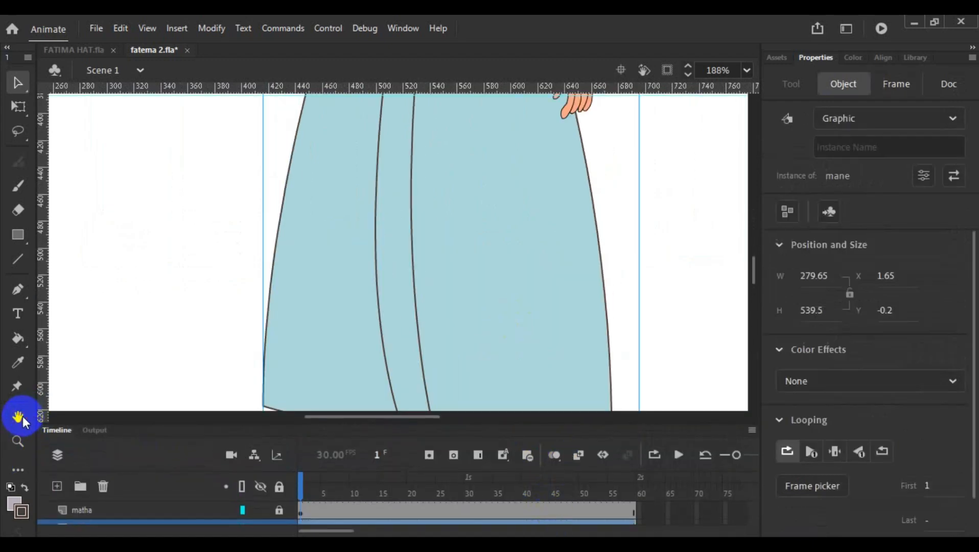
pyautogui.doubleClick(17, 417)
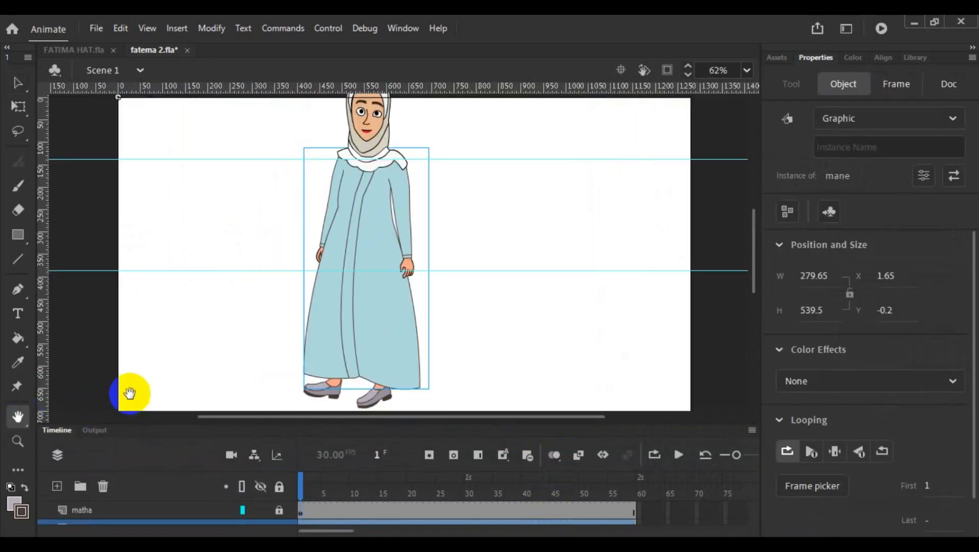
pyautogui.click(16, 82)
pyautogui.click(135, 170)
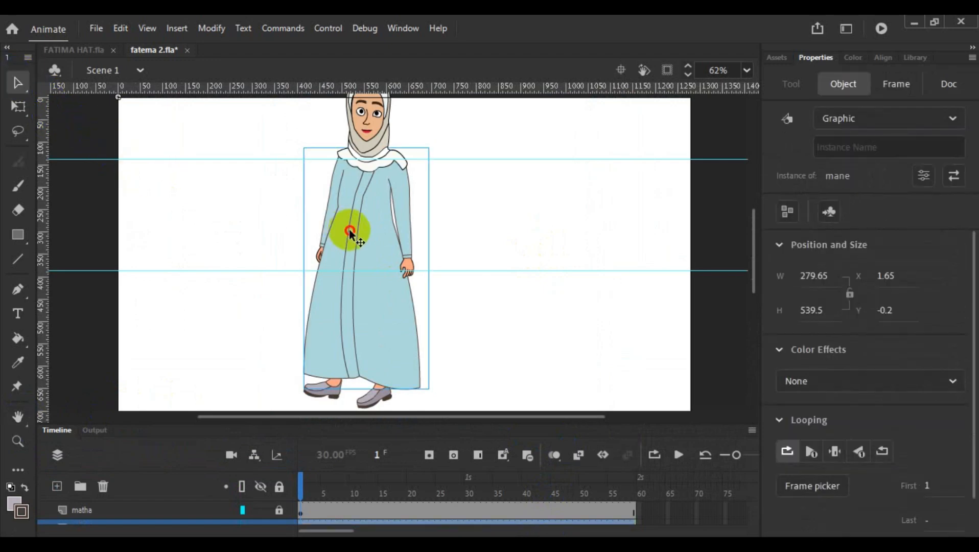
# - Open the mane symbol for editing and select the bh arm, followed by the dh arm
pyautogui.doubleClick(350, 234)
pyautogui.click(257, 241)
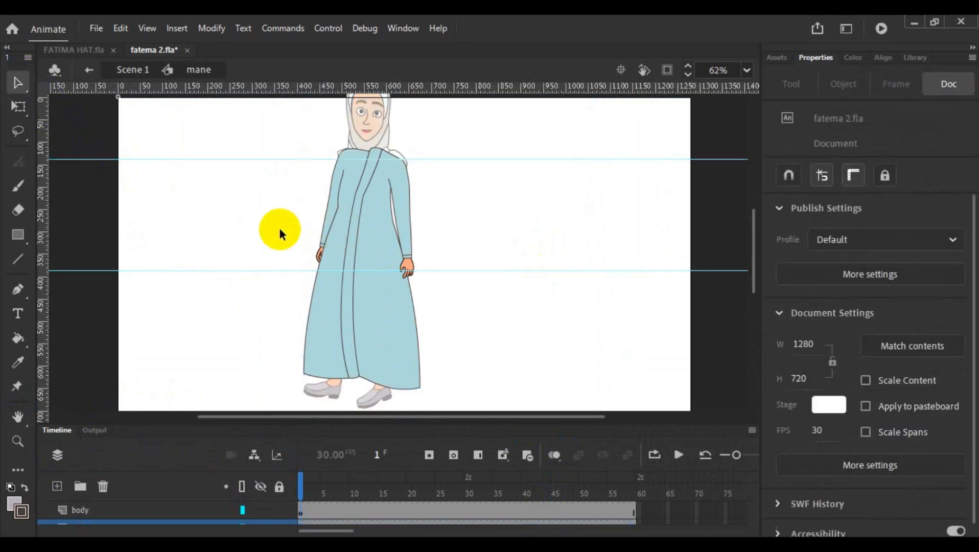
pyautogui.click(325, 230)
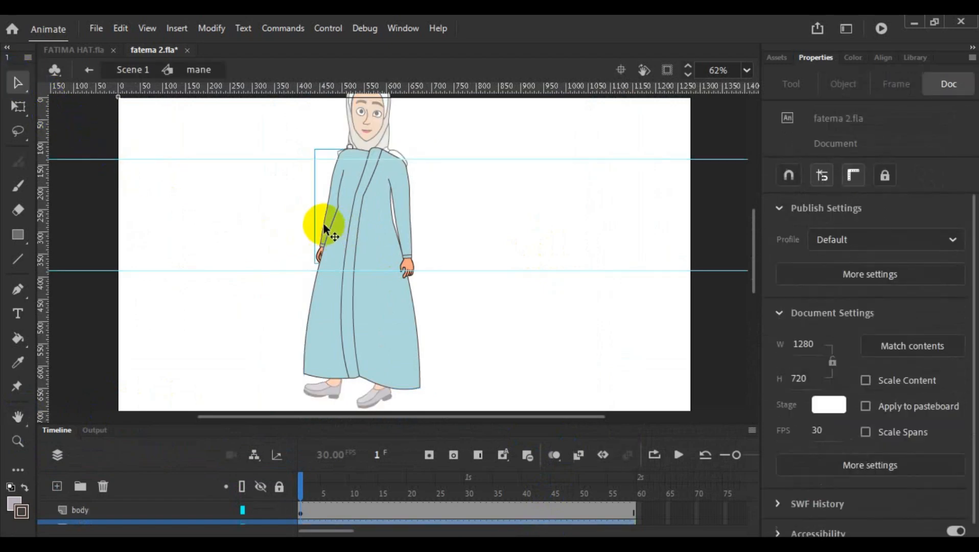
pyautogui.click(409, 222)
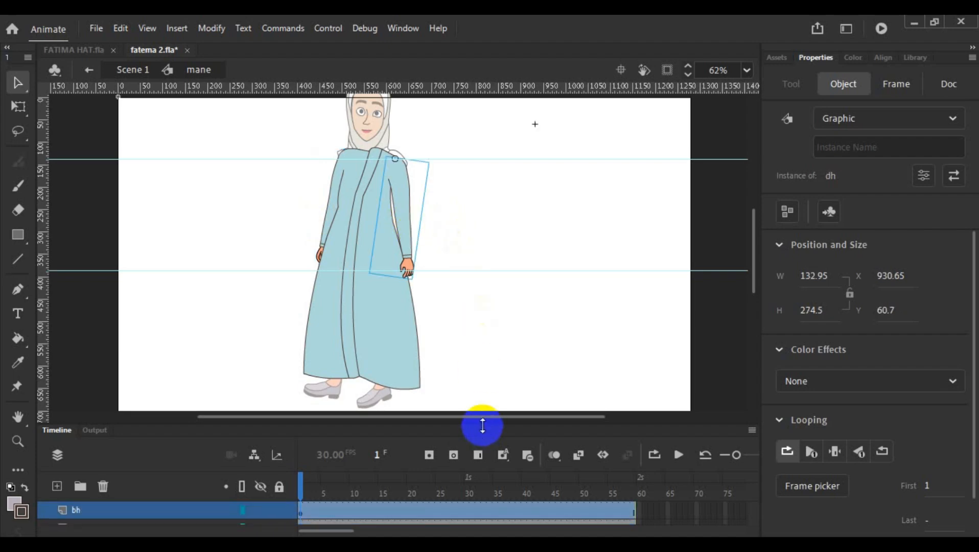
# - Remove all frames from 22 onward on the bh, body and dh layers of the mane symbol and return to frame 1
pyautogui.moveTo(484, 425); pyautogui.dragTo(467, 340)
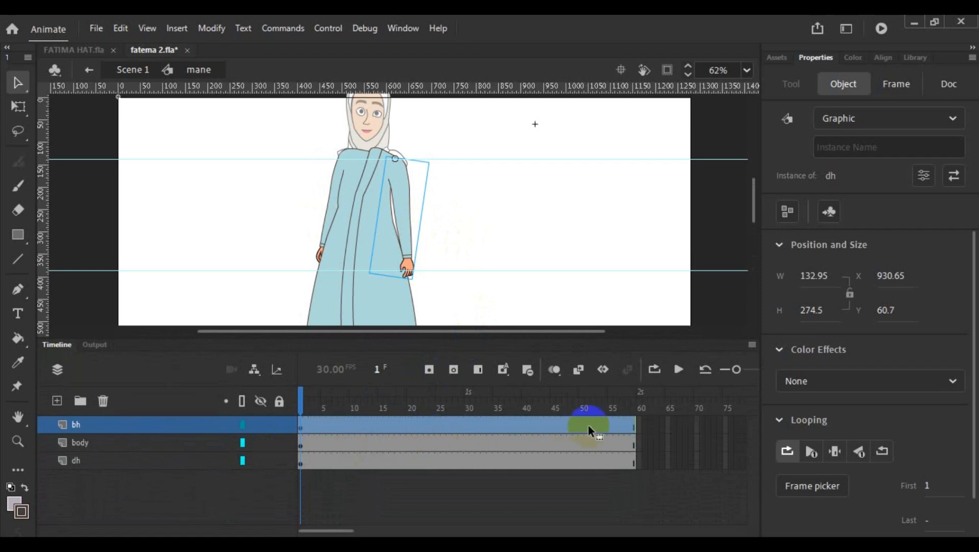
pyautogui.moveTo(650, 425); pyautogui.dragTo(427, 457)
pyautogui.rightClick(427, 457)
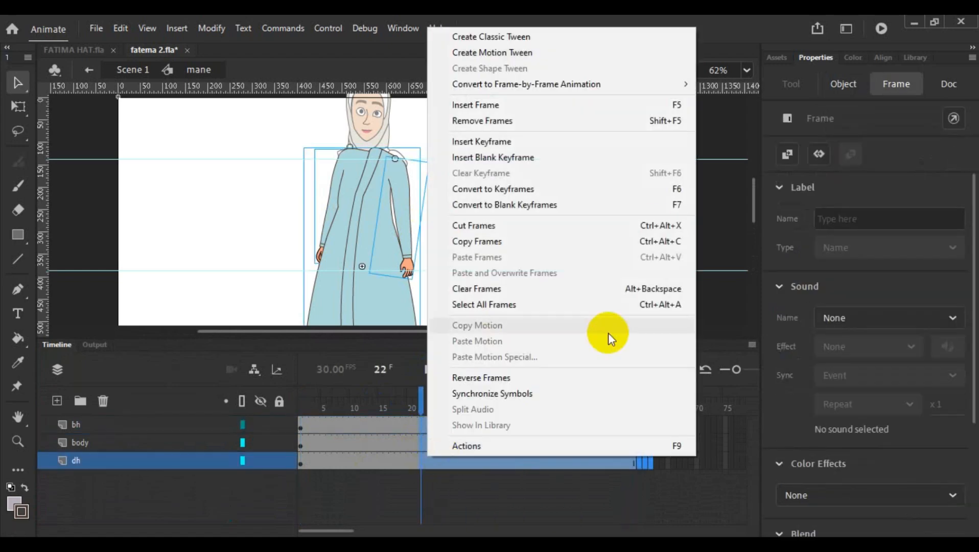
pyautogui.click(571, 124)
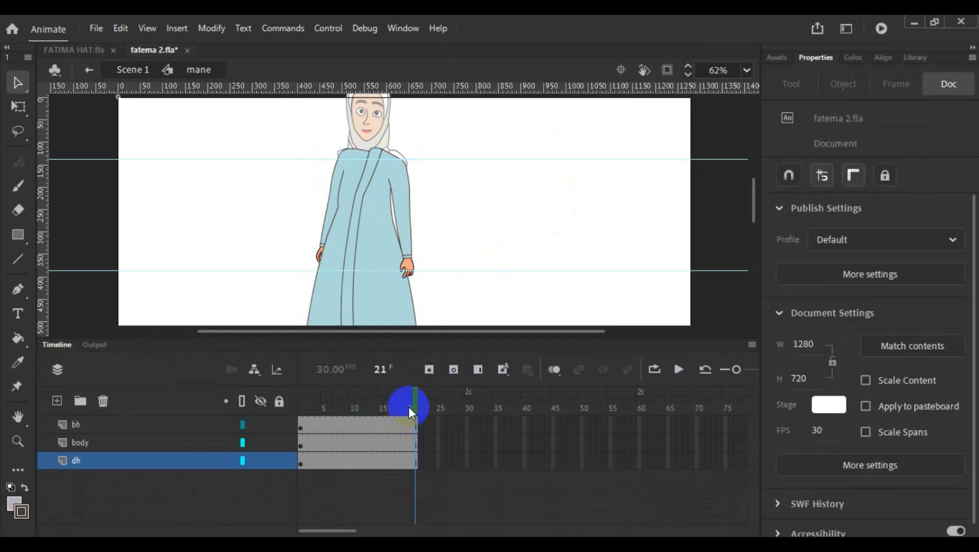
pyautogui.moveTo(412, 406); pyautogui.dragTo(301, 422)
# - Open the dh arm symbol inside mane for editing
pyautogui.scroll(-5, 488, 262)
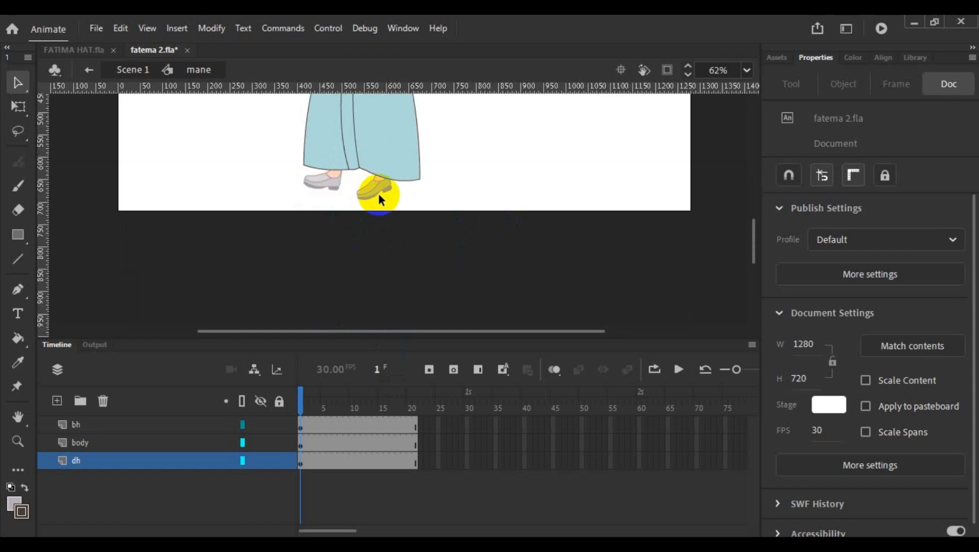
pyautogui.scroll(3, 452, 301)
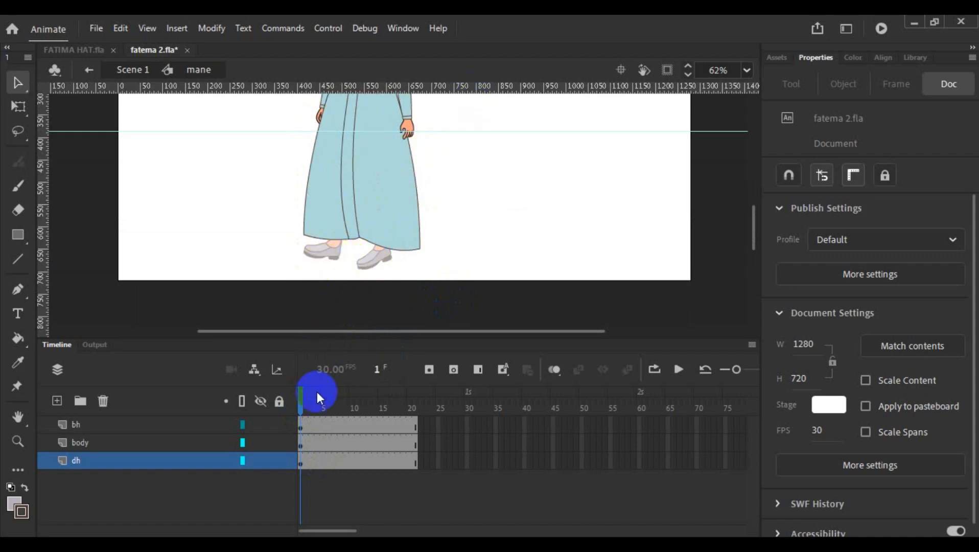
pyautogui.click(101, 425)
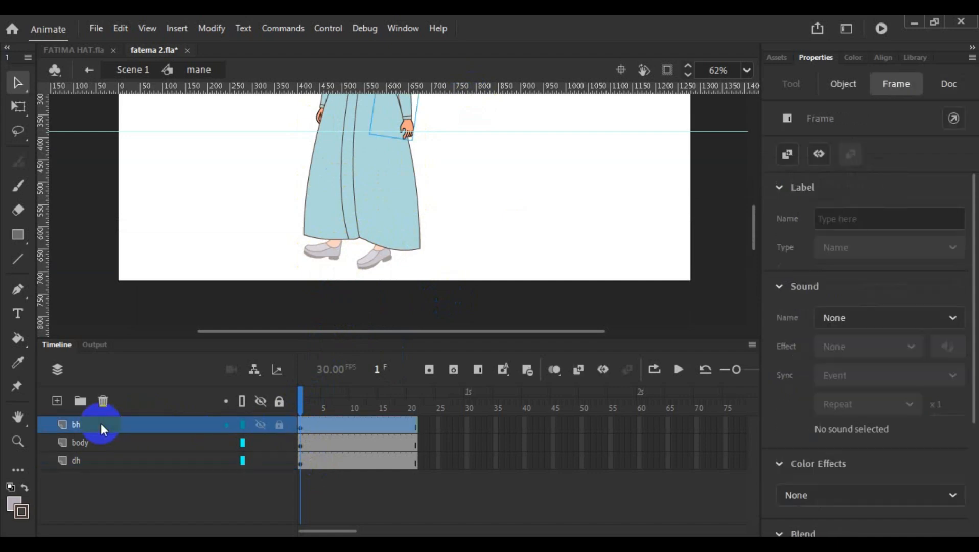
pyautogui.scroll(3, 372, 236)
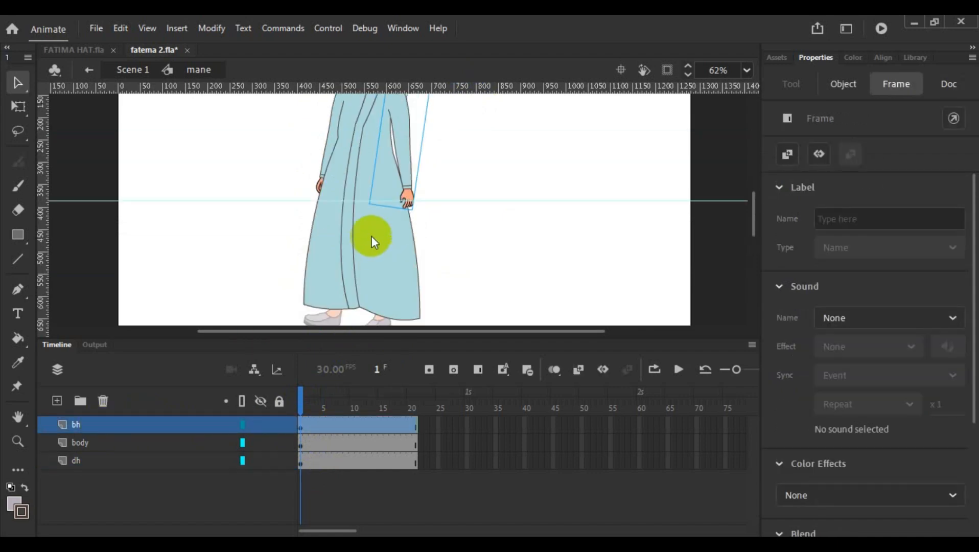
pyautogui.click(404, 172)
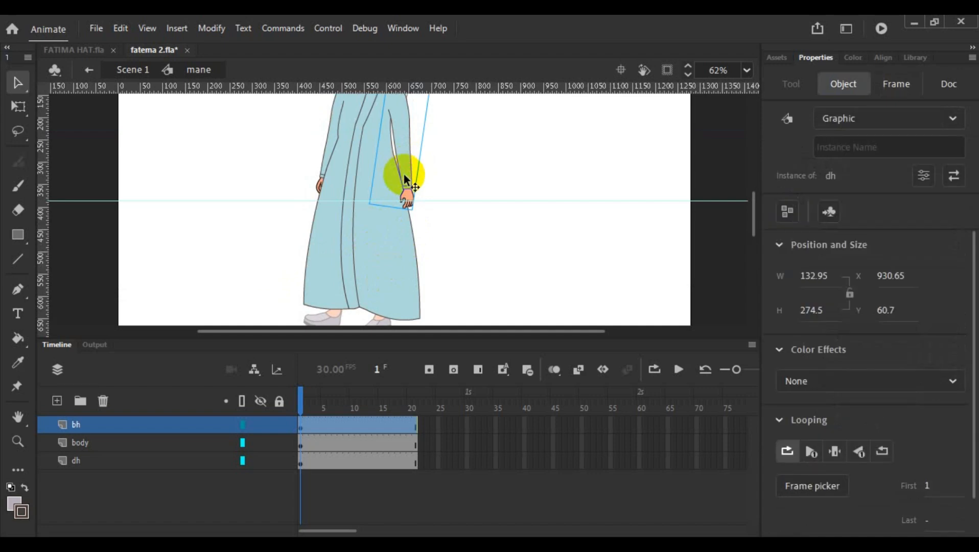
pyautogui.scroll(2, 457, 207)
pyautogui.scroll(3, 459, 216)
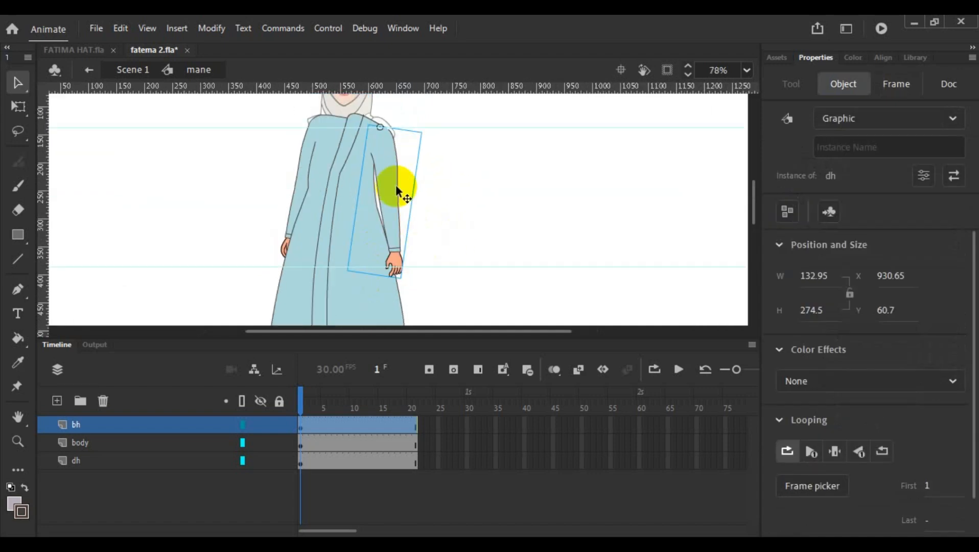
pyautogui.doubleClick(384, 195)
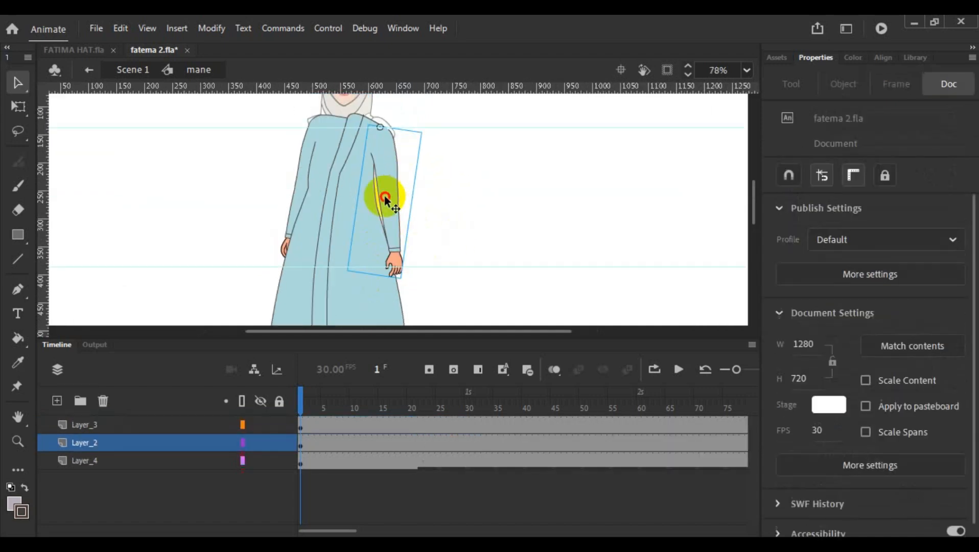
pyautogui.click(420, 426)
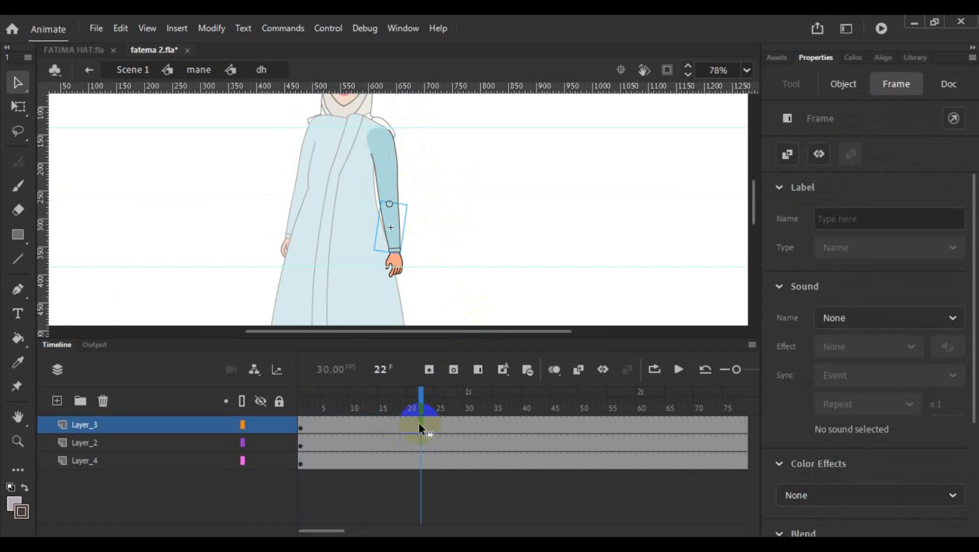
pyautogui.click(428, 450)
pyautogui.press('F7')
pyautogui.hotkey('ctrl', 'z')
pyautogui.click(478, 285)
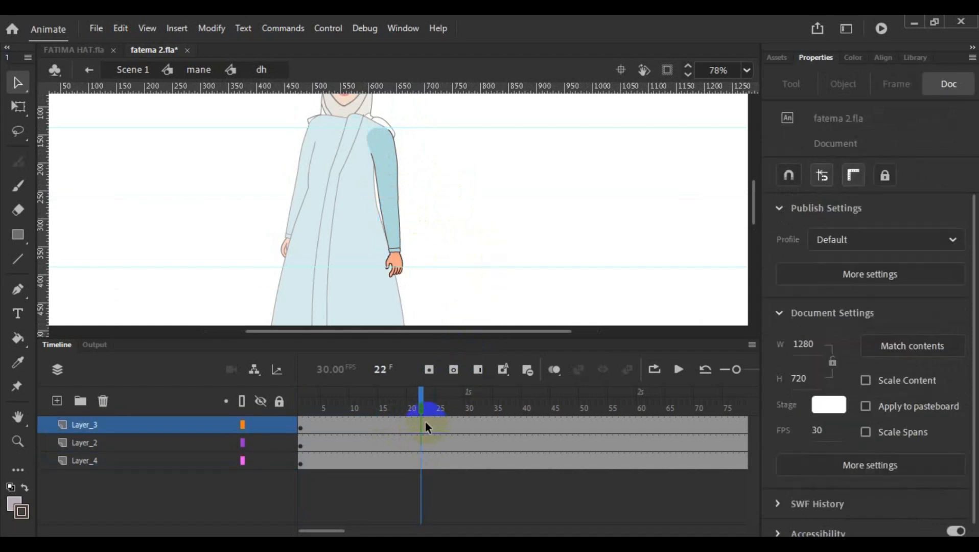
# - Remove all frames from 22 onward on Layer_3, Layer_2 and Layer_4 of the dh arm symbol
pyautogui.moveTo(423, 466); pyautogui.dragTo(681, 490)
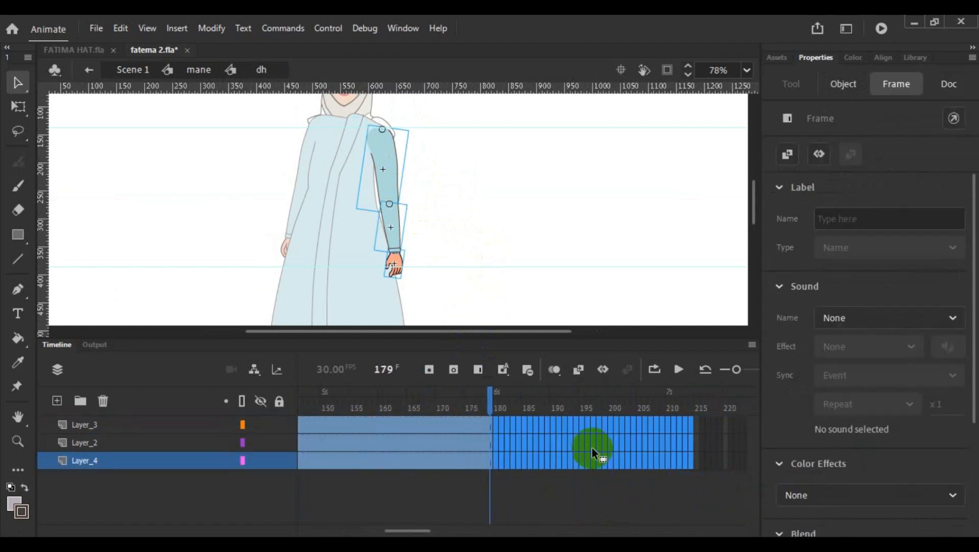
pyautogui.rightClick(493, 421)
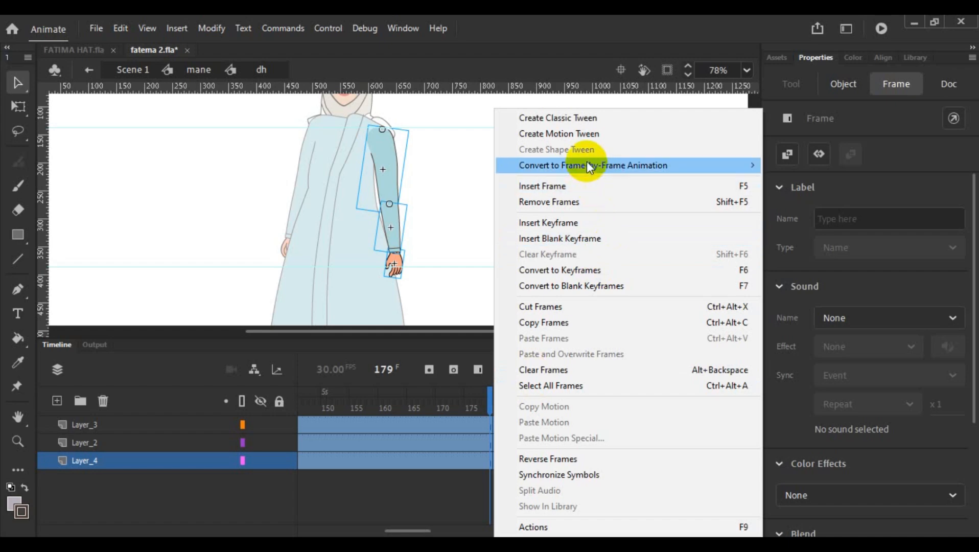
pyautogui.click(588, 201)
pyautogui.click(537, 250)
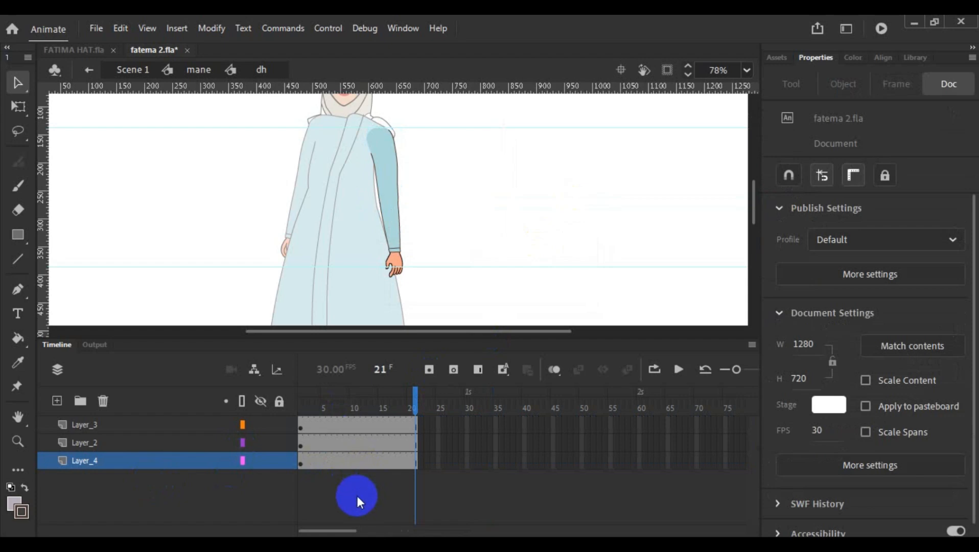
# - Check which arm part each layer holds and rename the forearm layer, Layer_3, as h2
pyautogui.click(101, 427)
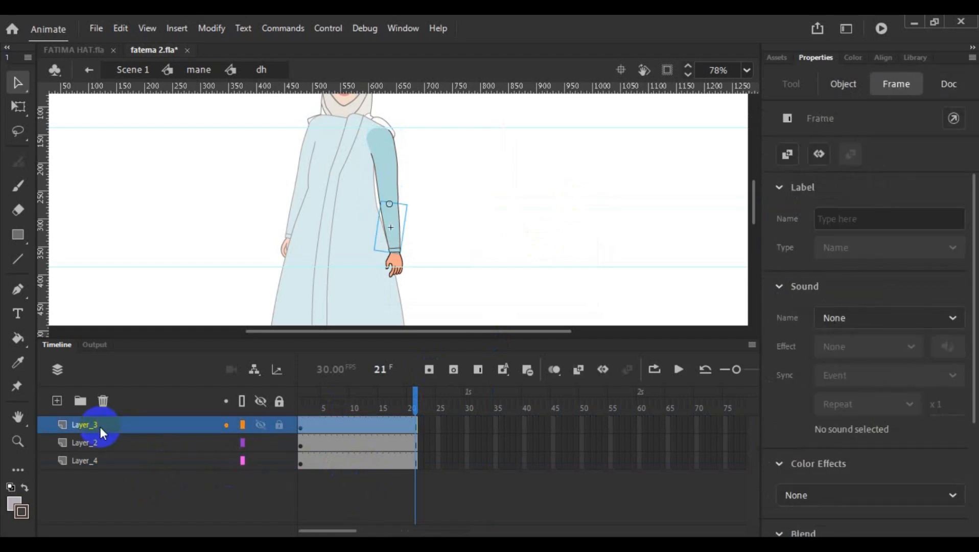
pyautogui.click(95, 443)
pyautogui.click(98, 460)
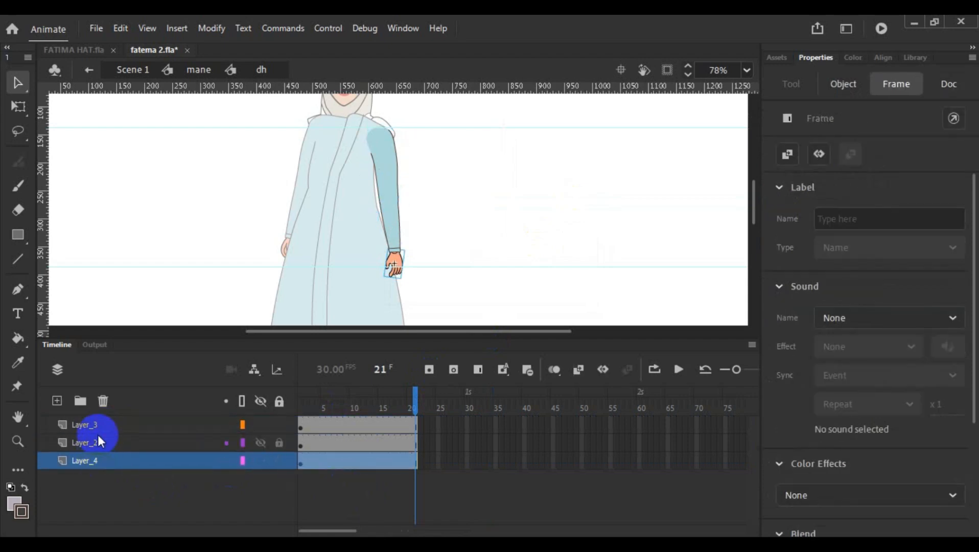
pyautogui.click(85, 425)
pyautogui.doubleClick(85, 425)
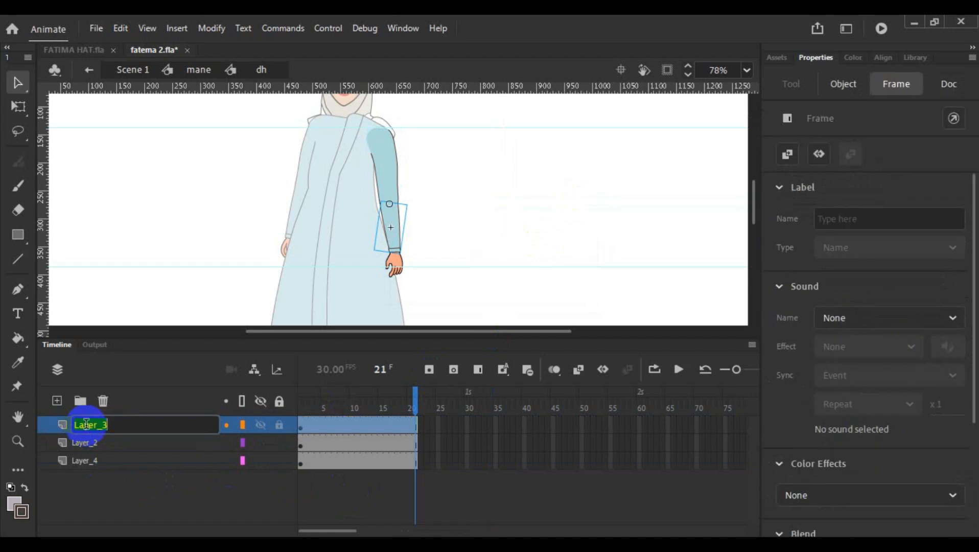
pyautogui.write('h')
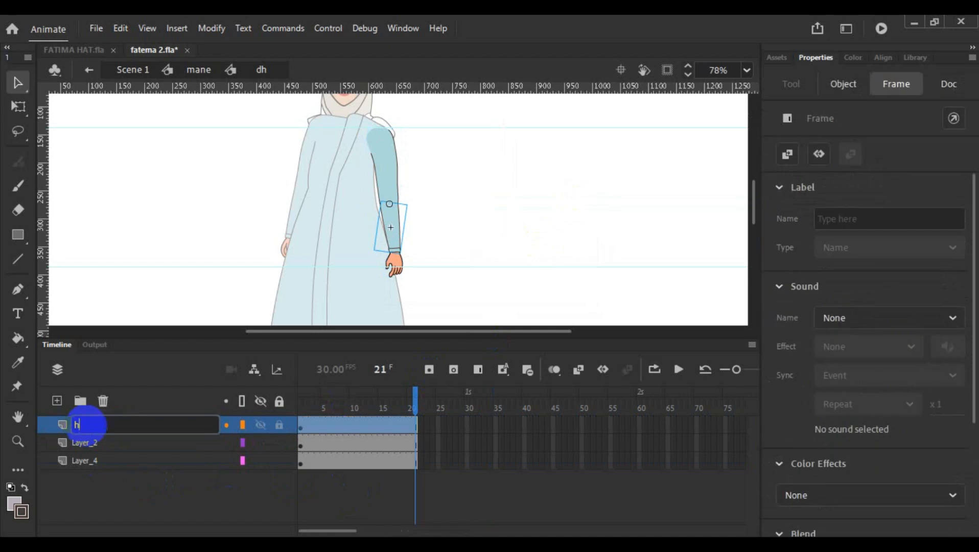
pyautogui.click(89, 443)
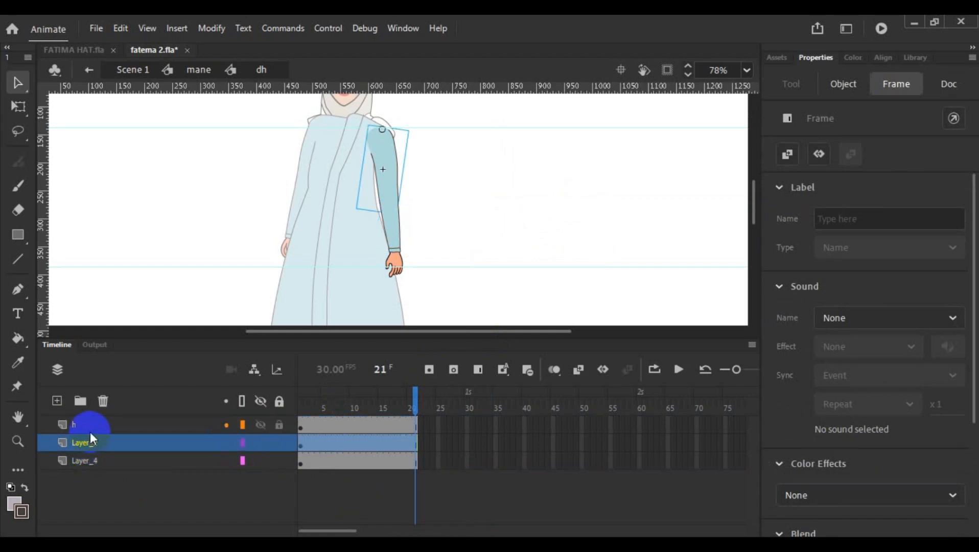
pyautogui.click(91, 430)
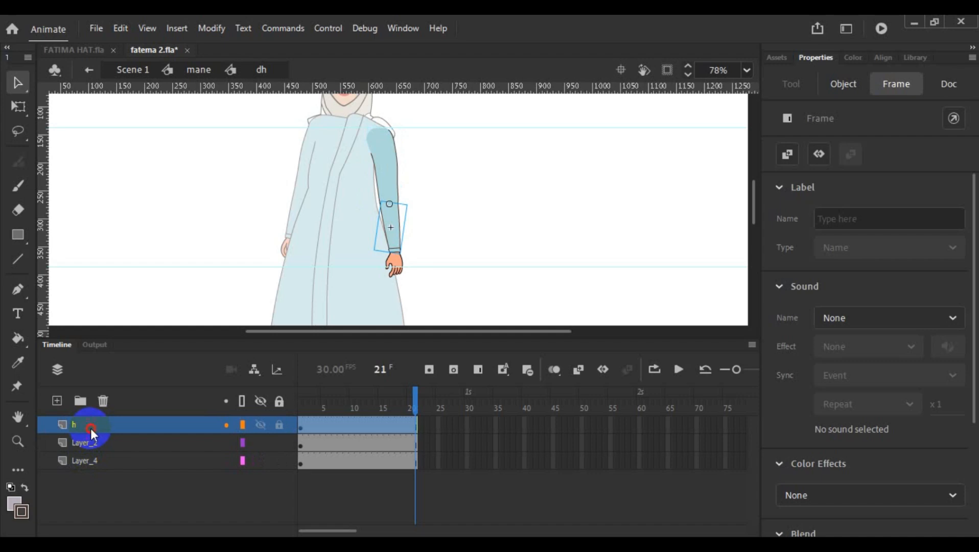
pyautogui.doubleClick(90, 429)
pyautogui.write('2')
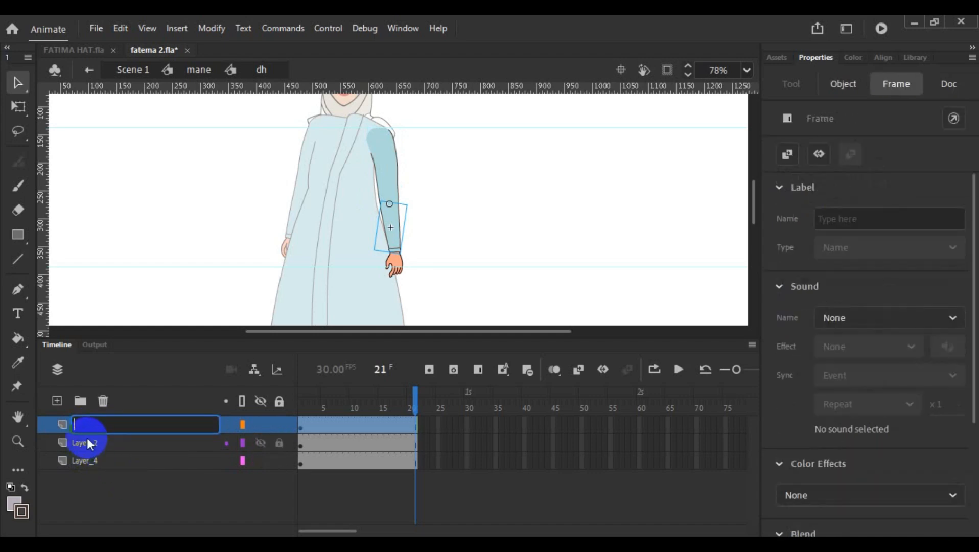
pyautogui.write('h2')
# - Rename the upper arm layer, Layer_2, as h1 and the hand layer, Layer_4, as h3
pyautogui.doubleClick(87, 441)
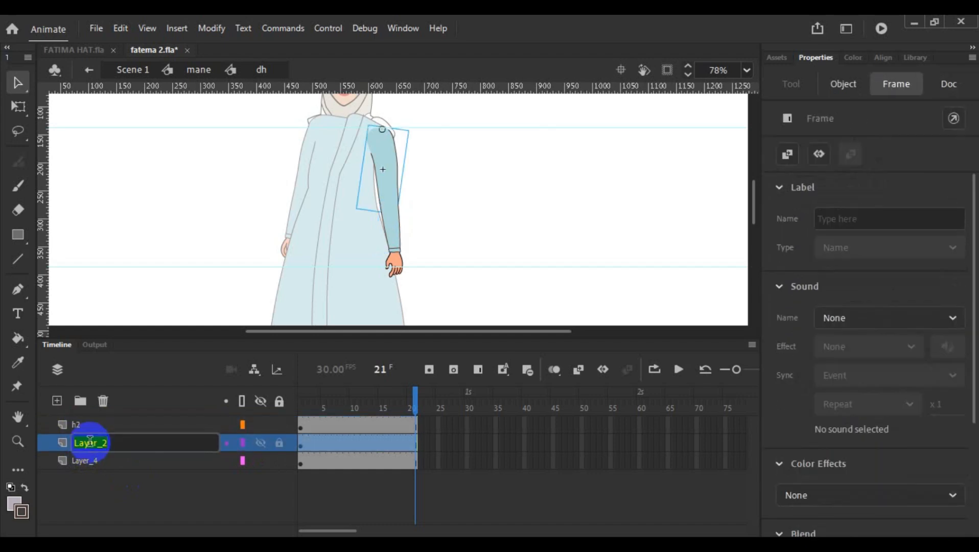
pyautogui.write('h1')
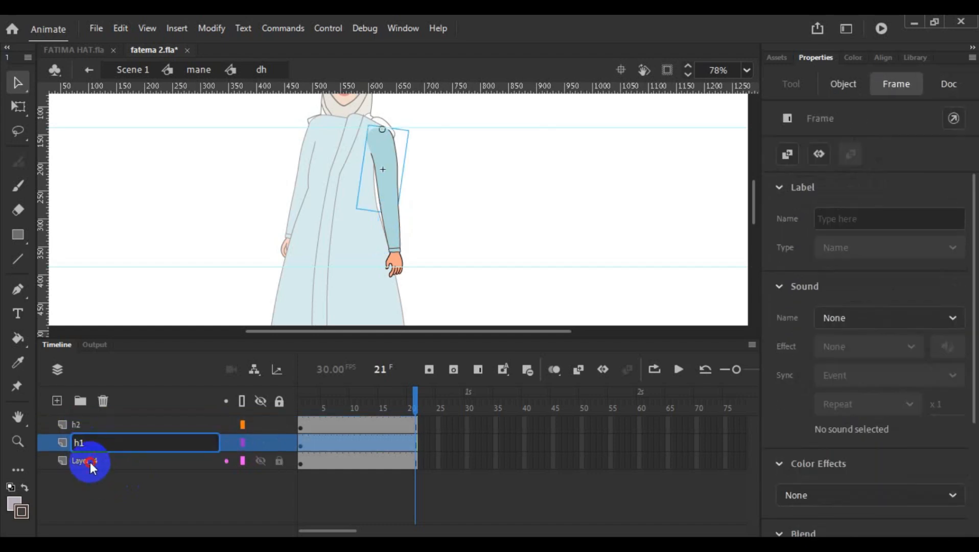
pyautogui.doubleClick(91, 463)
pyautogui.write('h')
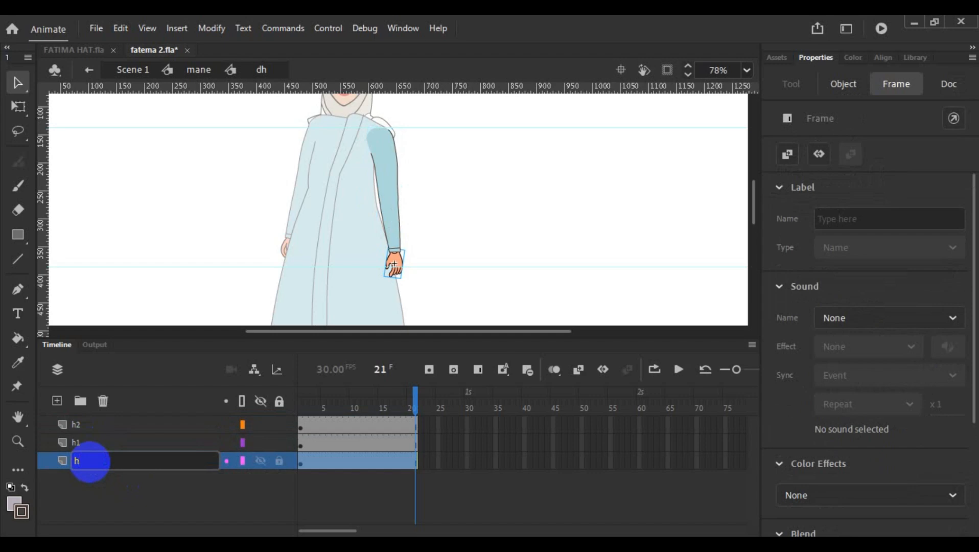
pyautogui.write('3')
pyautogui.click(90, 480)
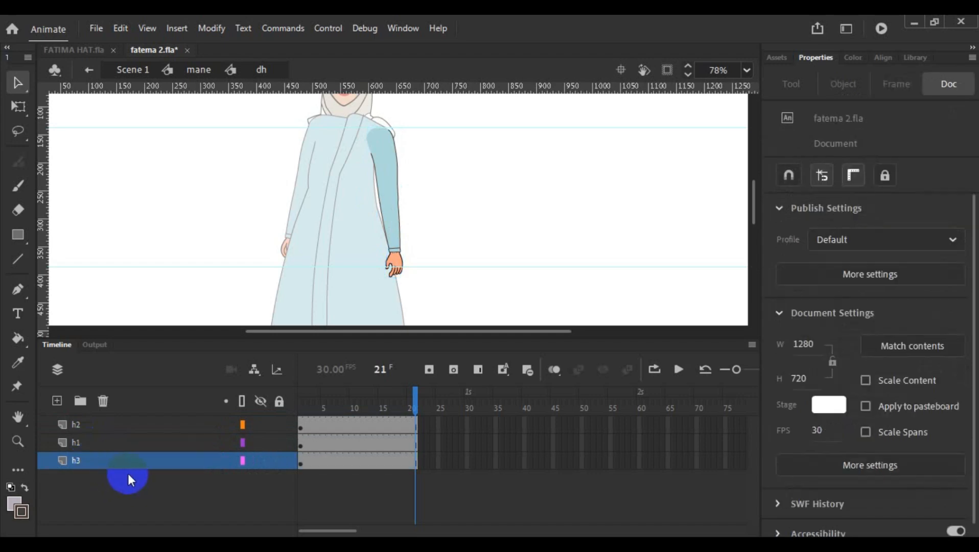
# - Return to frame 1 and select the upper arm, forearm and hand together on the stage
pyautogui.moveTo(418, 402); pyautogui.dragTo(301, 419)
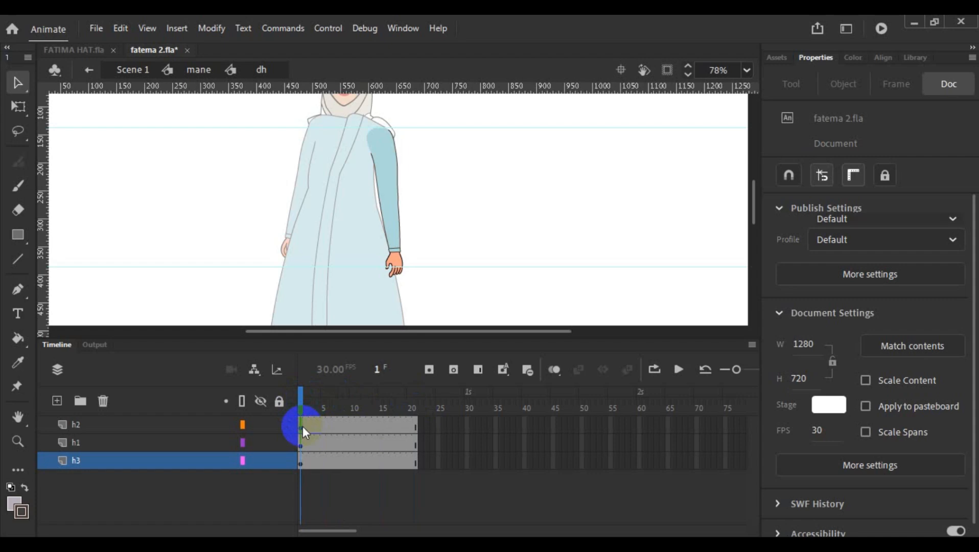
pyautogui.click(302, 427)
pyautogui.click(299, 444)
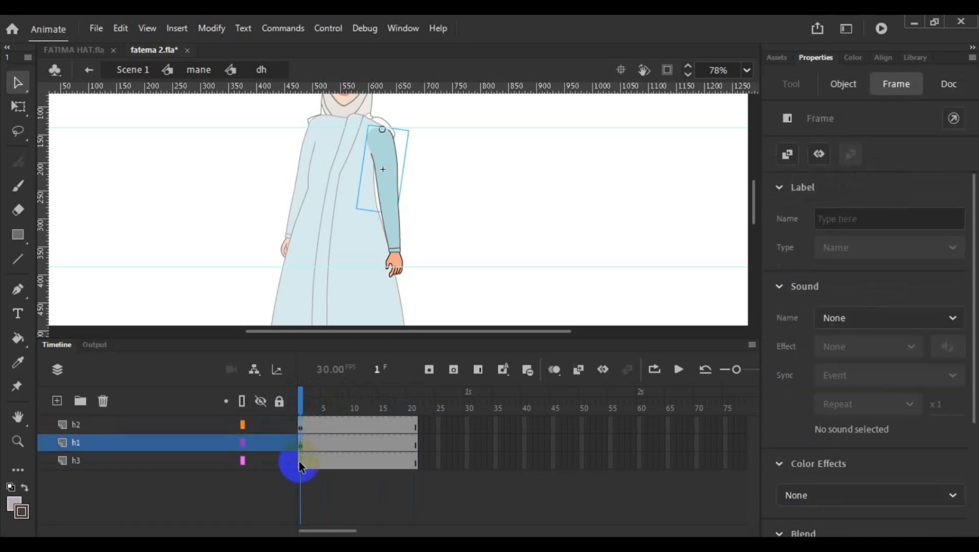
pyautogui.click(299, 462)
pyautogui.click(440, 273)
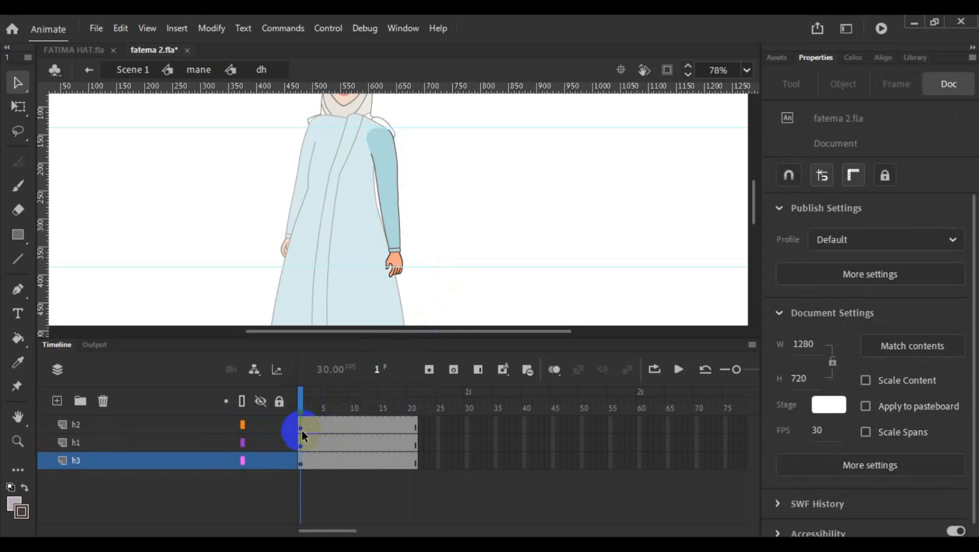
pyautogui.click(386, 161)
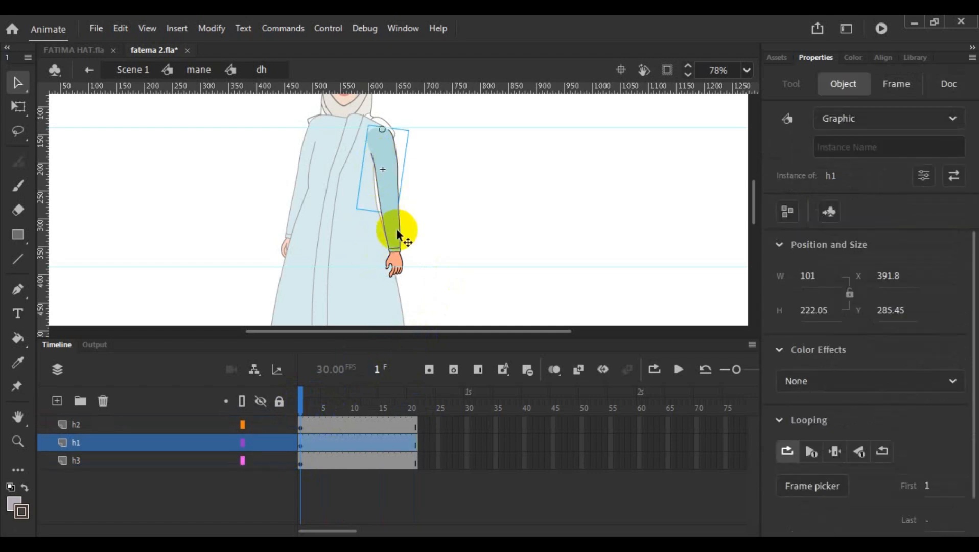
pyautogui.keyDown('shift'); pyautogui.click(393, 227); pyautogui.keyUp('shift')
pyautogui.keyDown('shift'); pyautogui.click(399, 265); pyautogui.keyUp('shift')
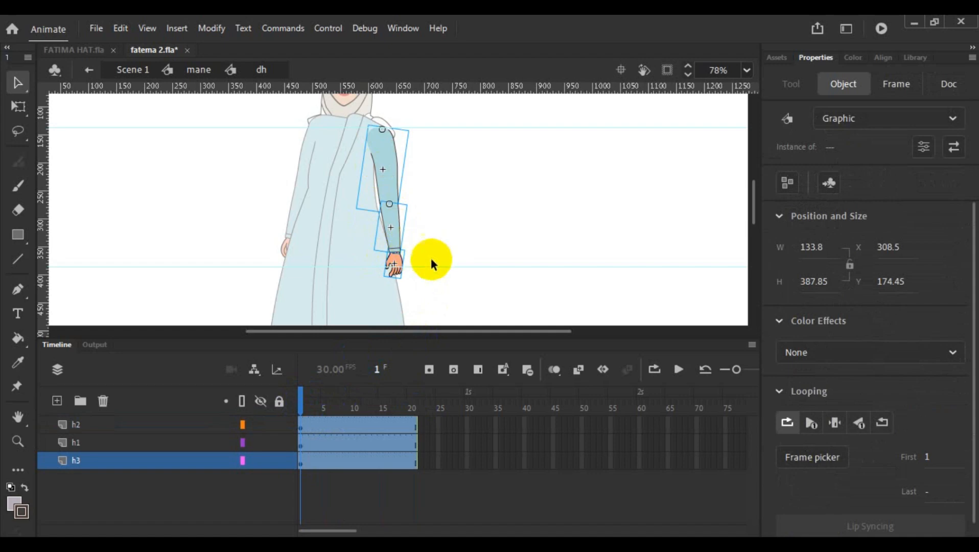
# - Move the transform pivot of the whole selected arm to the shoulder and rotate the arm outward from the dress
pyautogui.click(18, 106)
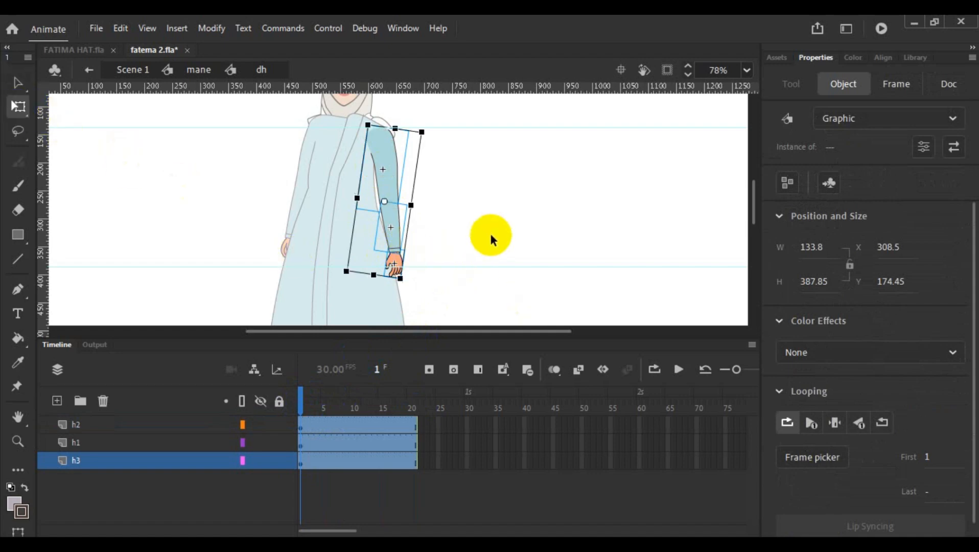
pyautogui.scroll(3, 489, 232)
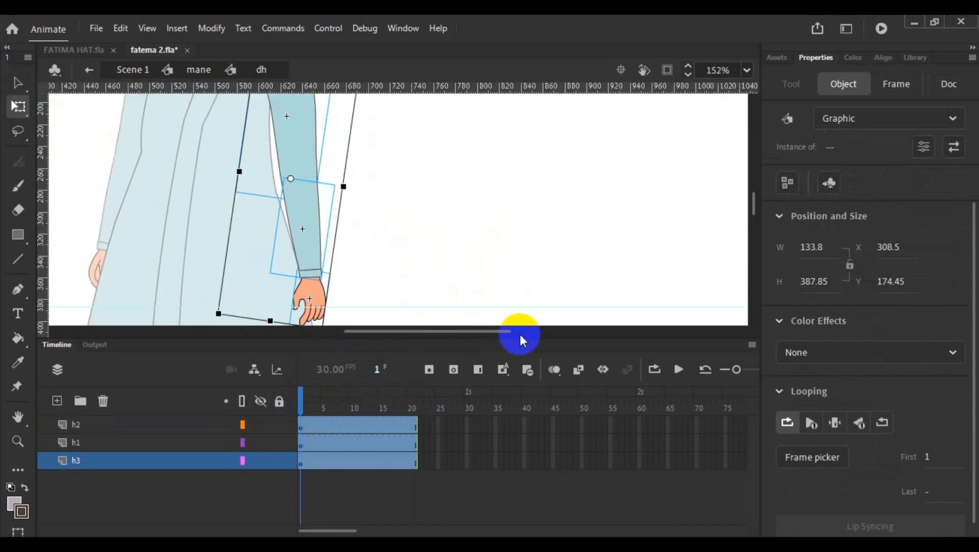
pyautogui.moveTo(520, 338); pyautogui.dragTo(525, 399)
pyautogui.scroll(3, 360, 308)
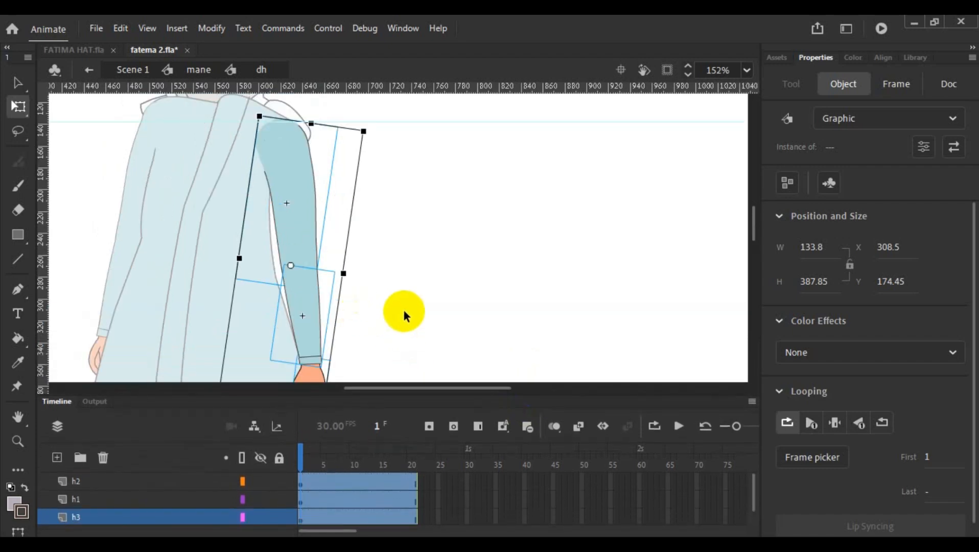
pyautogui.moveTo(754, 219); pyautogui.dragTo(755, 225)
pyautogui.scroll(-2, 519, 236)
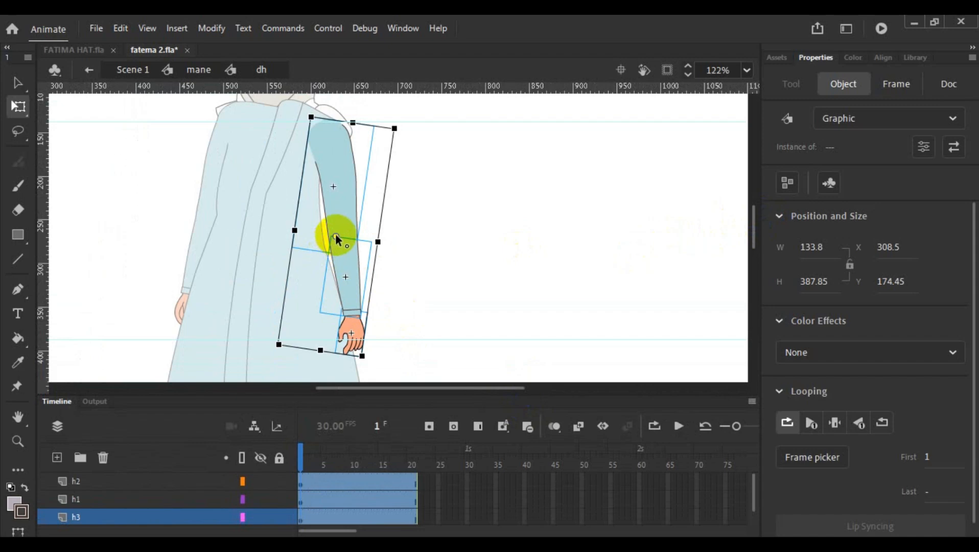
pyautogui.moveTo(335, 235); pyautogui.dragTo(329, 123)
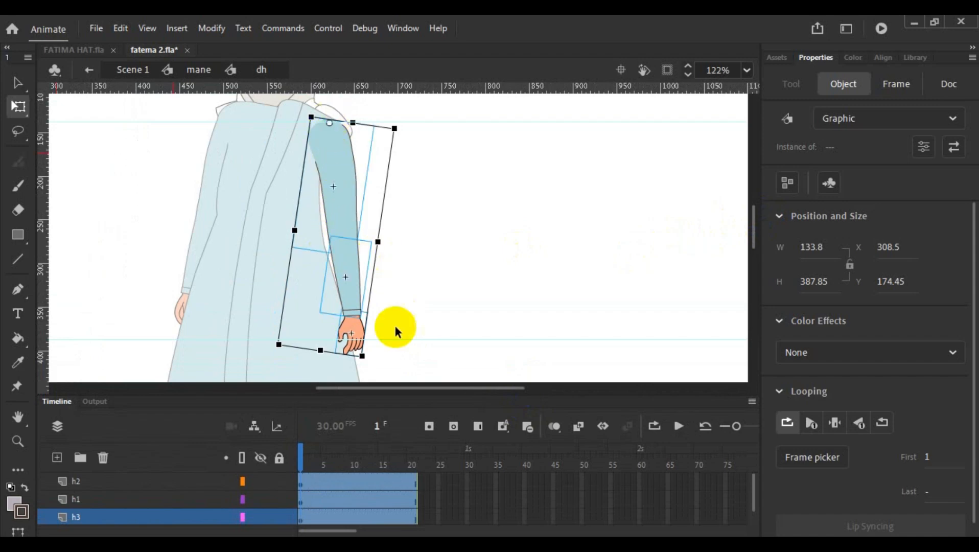
pyautogui.moveTo(367, 367); pyautogui.dragTo(400, 329)
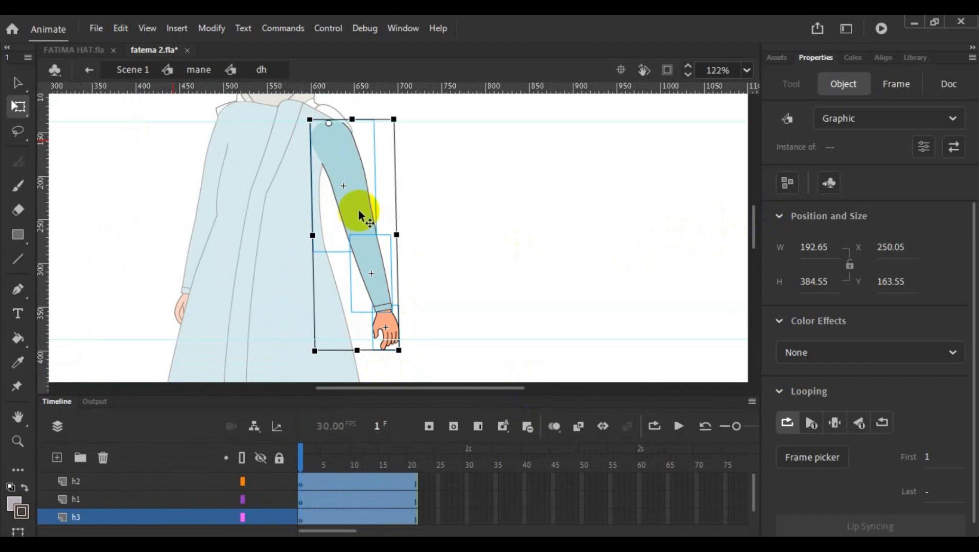
# - Select the forearm and hand together, move their pivot to the elbow, and rotate them slightly toward the body
pyautogui.click(436, 234)
pyautogui.click(369, 259)
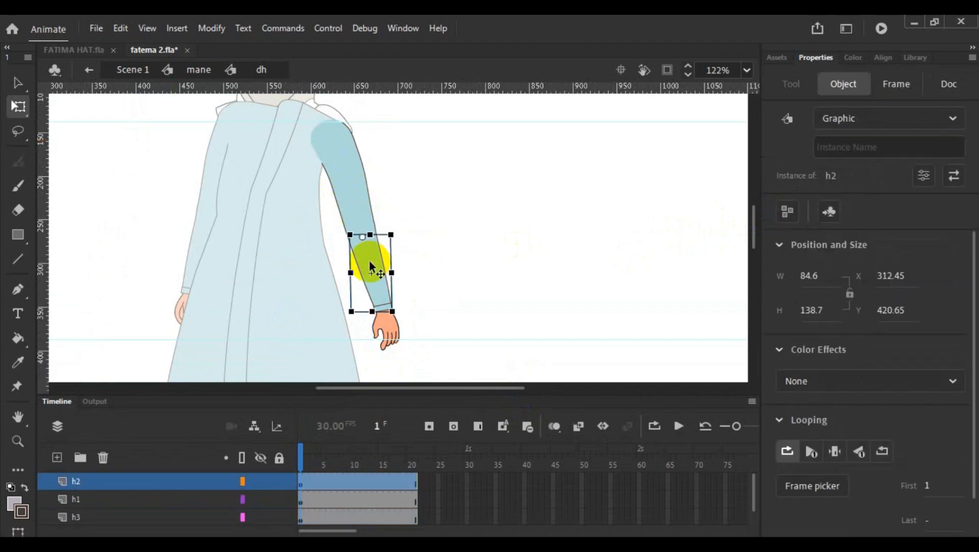
pyautogui.keyDown('shift'); pyautogui.click(385, 332); pyautogui.keyUp('shift')
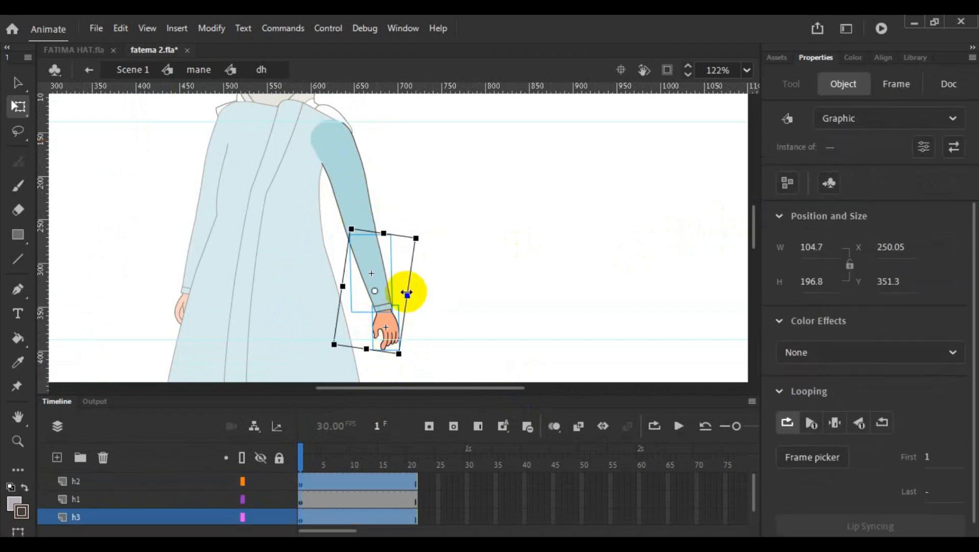
pyautogui.scroll(3, 407, 293)
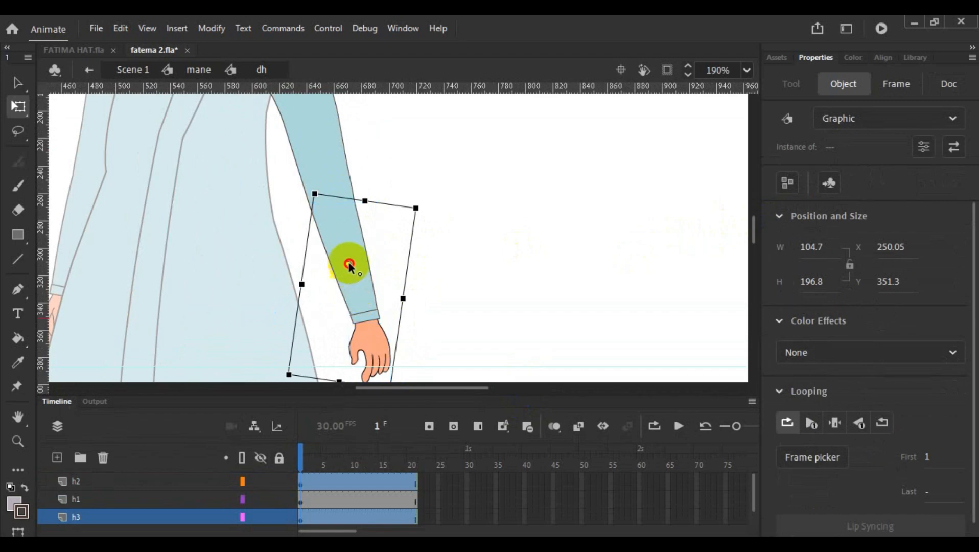
pyautogui.moveTo(339, 218); pyautogui.dragTo(335, 203)
pyautogui.scroll(-3, 453, 210)
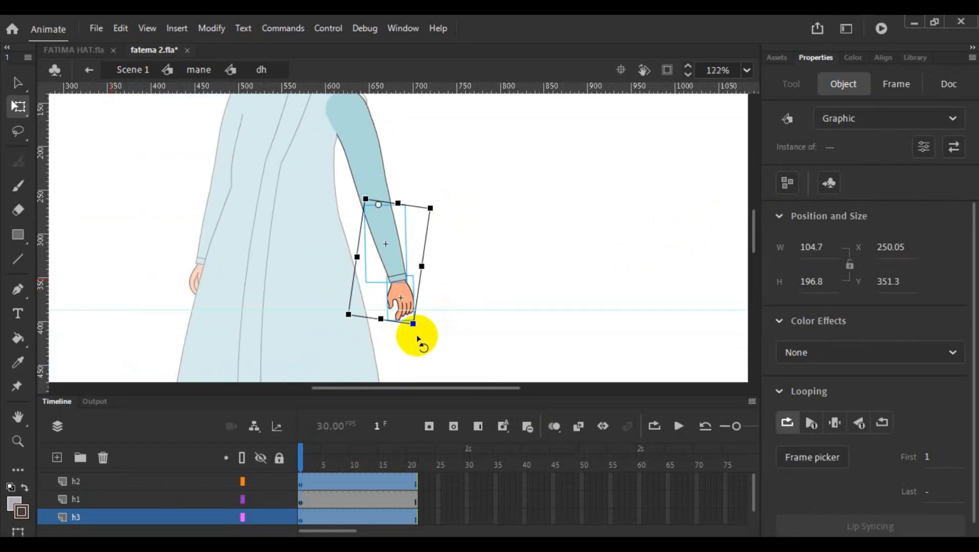
pyautogui.moveTo(415, 334); pyautogui.dragTo(412, 355)
# - Display the upper arm layer h1 and the forearm layer h2 as outlines to expose the elbow joint
pyautogui.scroll(3, 378, 256)
pyautogui.scroll(1, 378, 230)
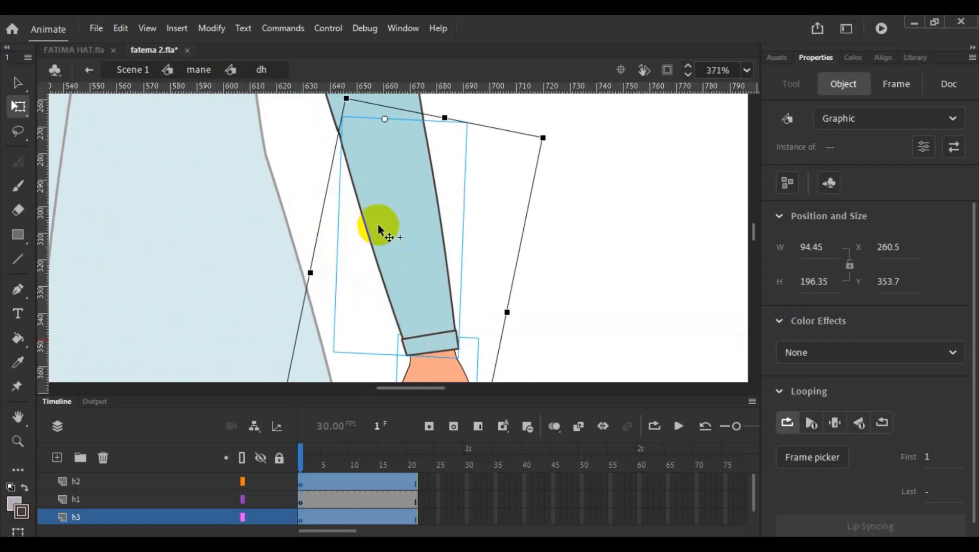
pyautogui.click(244, 498)
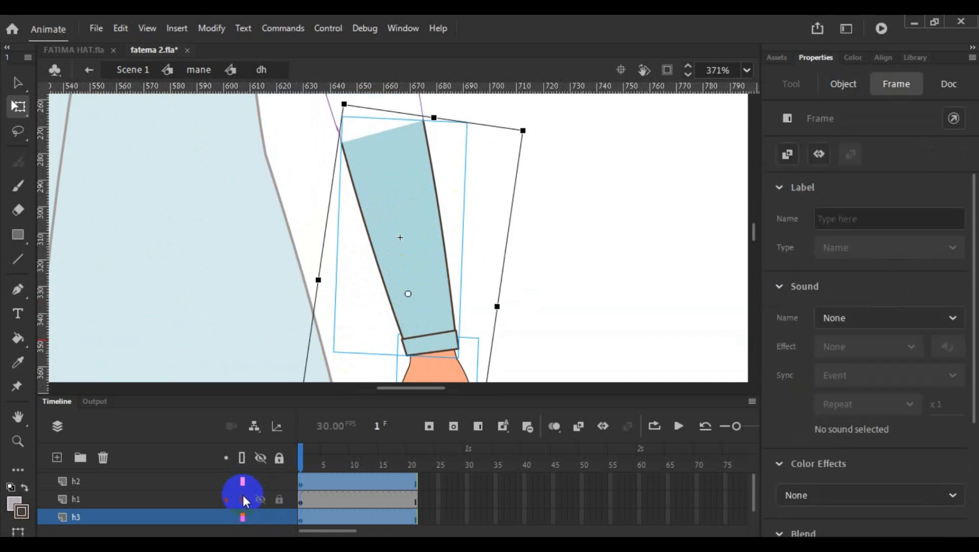
pyautogui.click(243, 481)
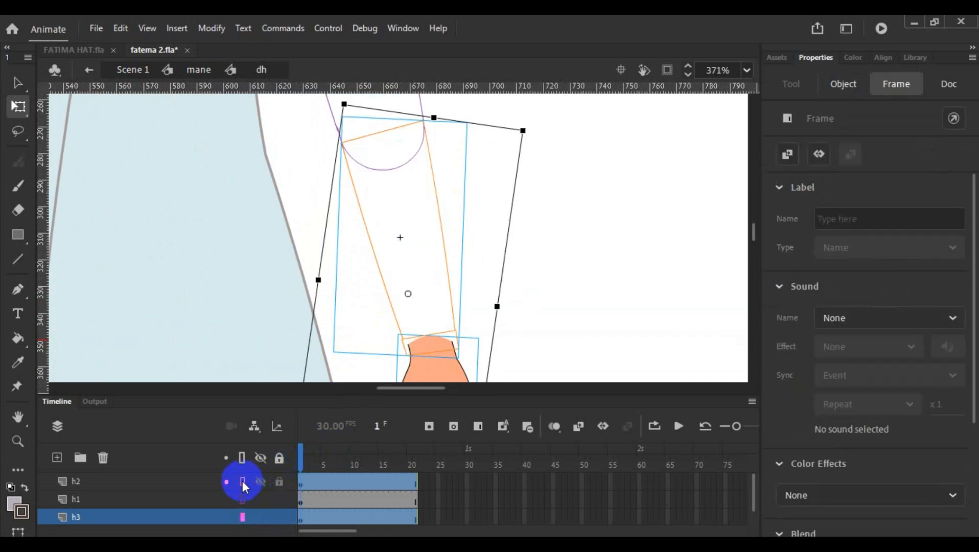
# - Try to rotate the forearm and hand about a pivot placed at the centre of the elbow circle
pyautogui.scroll(3, 406, 295)
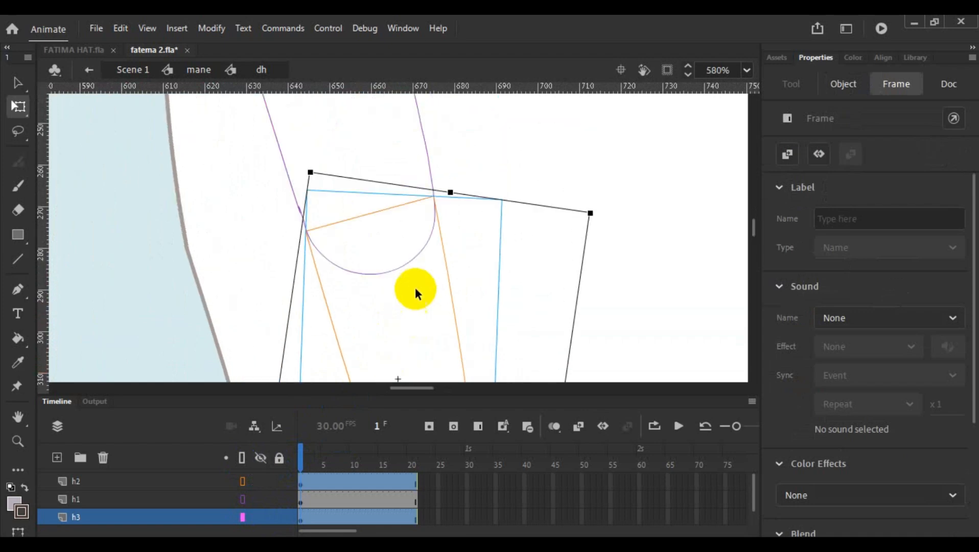
pyautogui.scroll(-3, 414, 288)
pyautogui.scroll(-2, 510, 193)
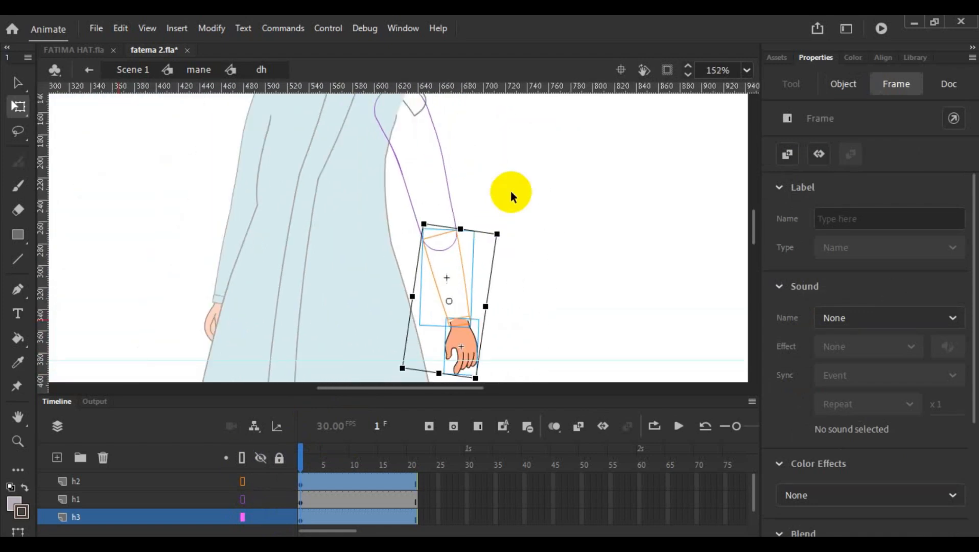
pyautogui.scroll(2, 531, 195)
pyautogui.scroll(-3, 516, 204)
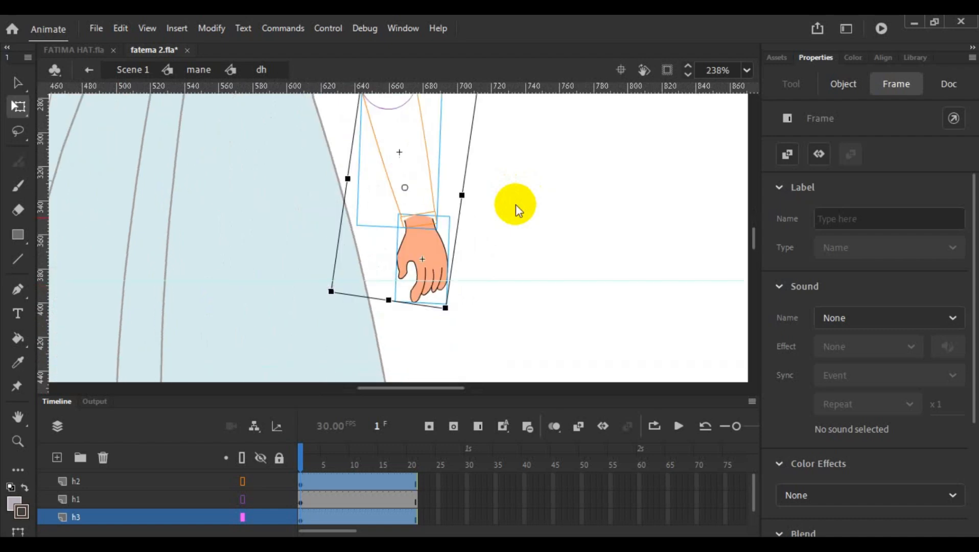
pyautogui.moveTo(752, 239); pyautogui.dragTo(752, 231)
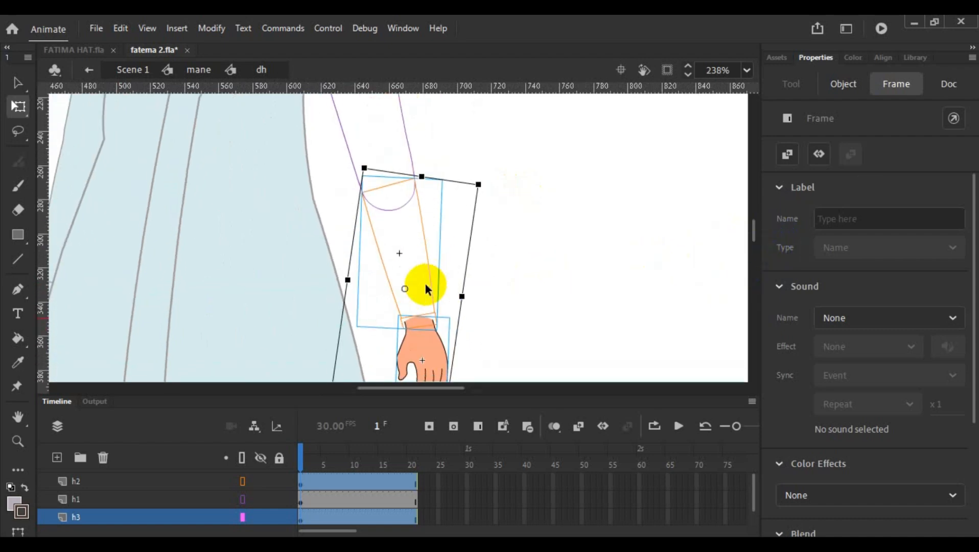
pyautogui.moveTo(404, 289); pyautogui.dragTo(389, 187)
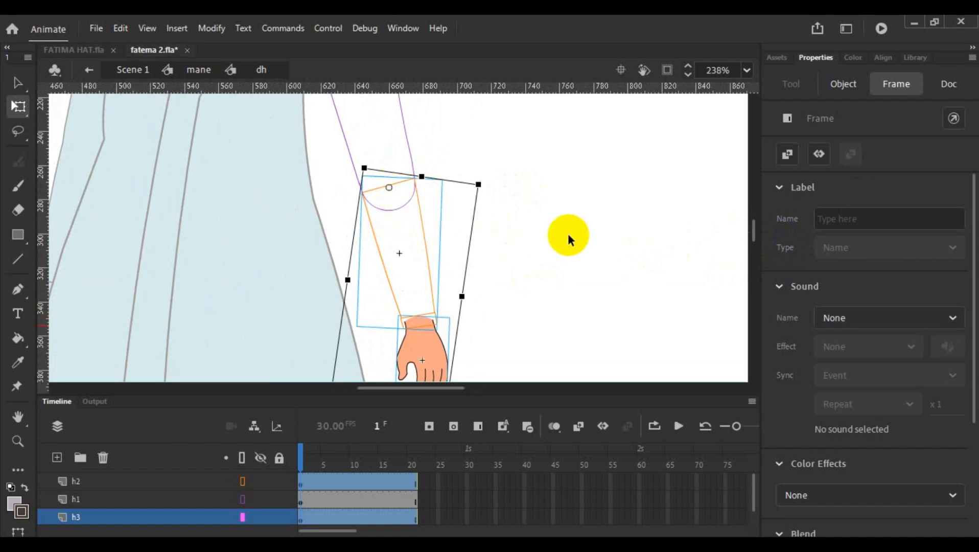
pyautogui.scroll(-2, 567, 236)
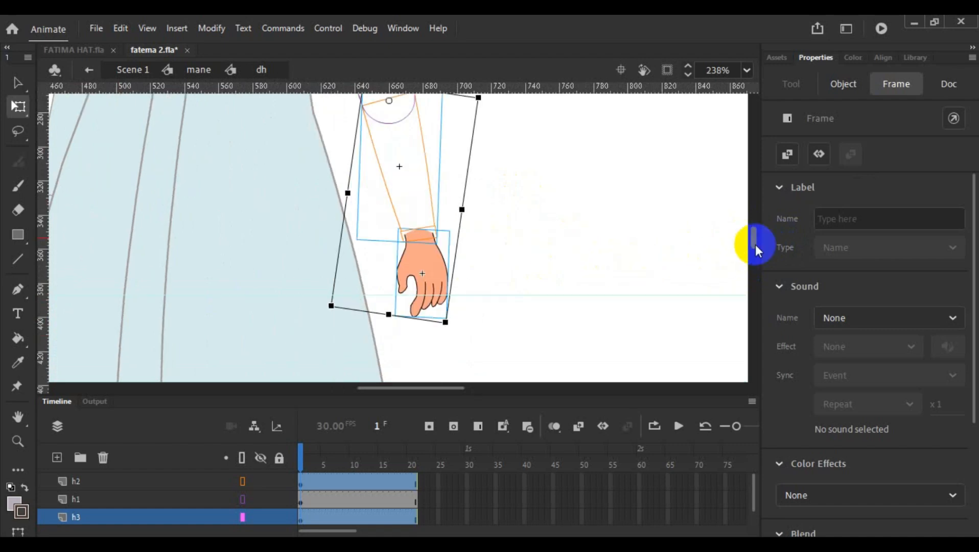
pyautogui.moveTo(755, 245); pyautogui.dragTo(756, 245)
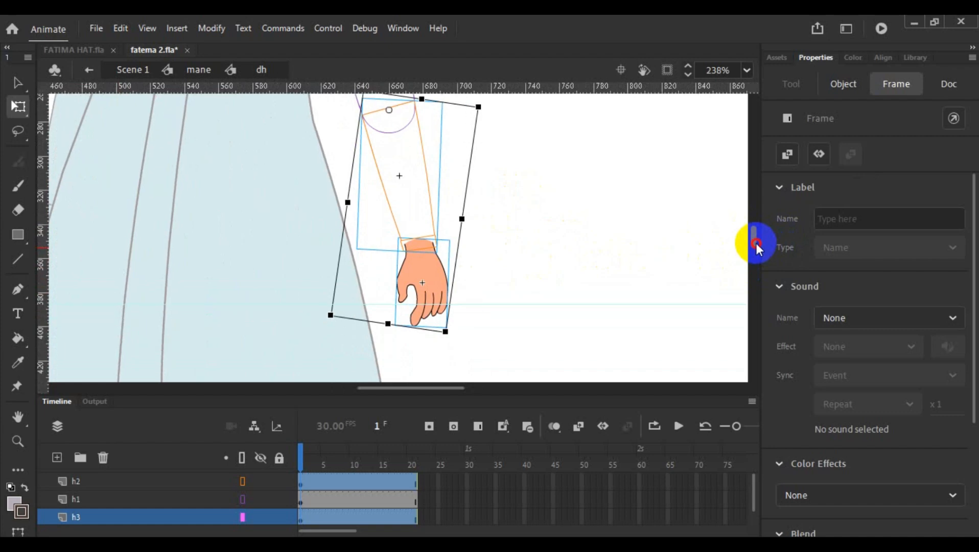
pyautogui.moveTo(453, 346); pyautogui.dragTo(401, 354)
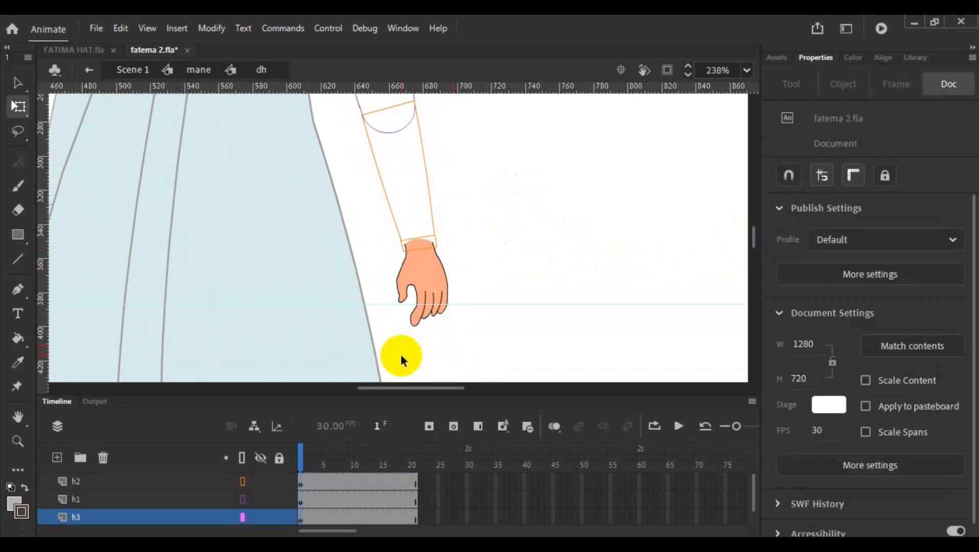
# - Select the hand and forearm, set their pivot at the elbow circle's centre, and swing them across the dress to bend the arm
pyautogui.click(432, 262)
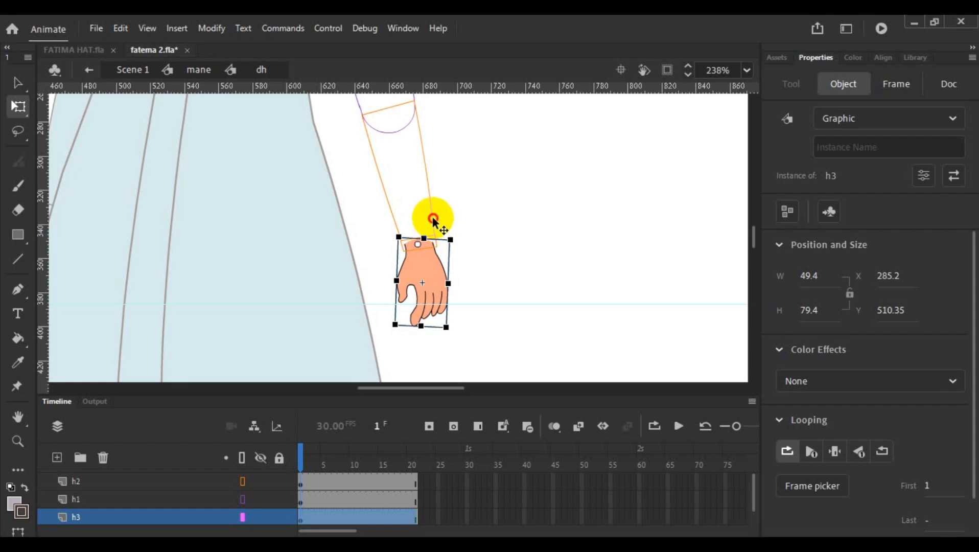
pyautogui.keyDown('shift'); pyautogui.click(433, 219); pyautogui.keyUp('shift')
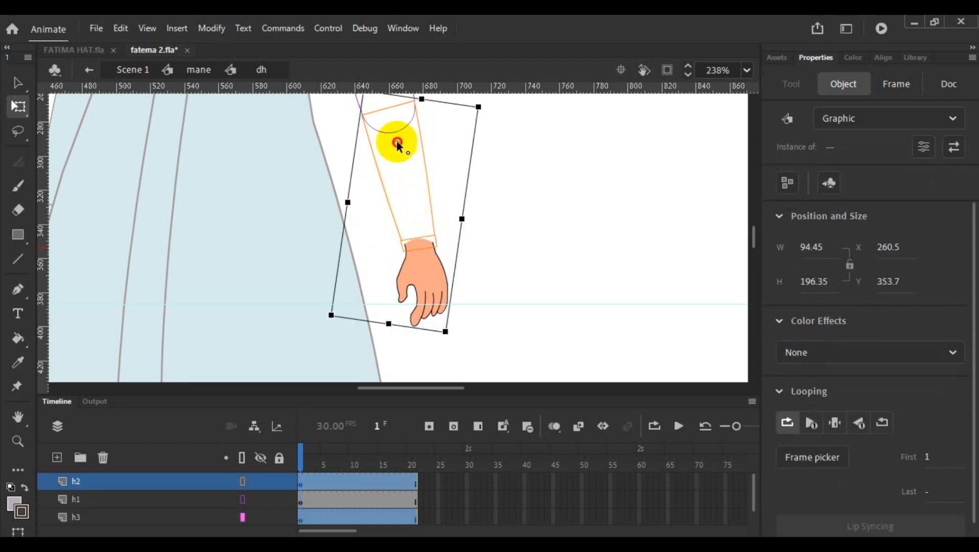
pyautogui.moveTo(397, 144); pyautogui.dragTo(391, 111)
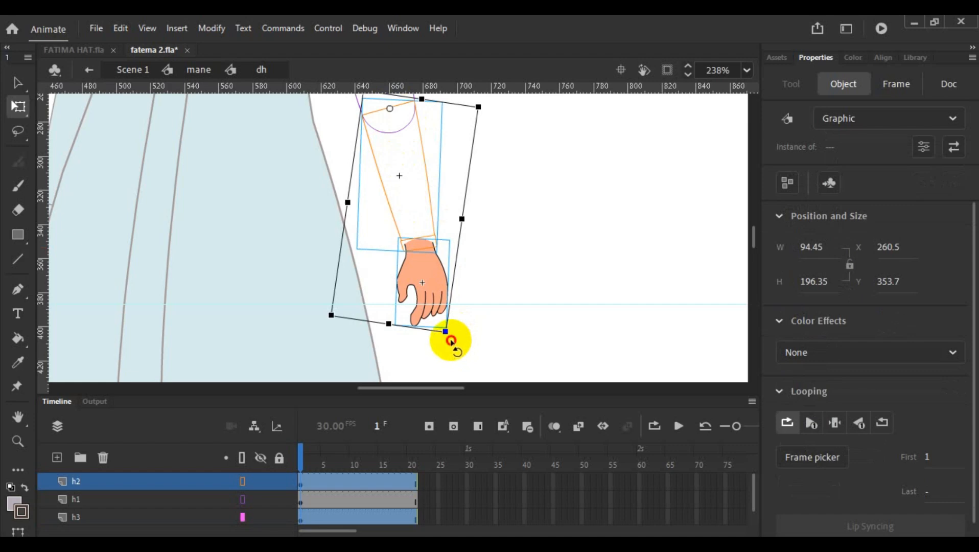
pyautogui.moveTo(450, 341); pyautogui.dragTo(243, 356)
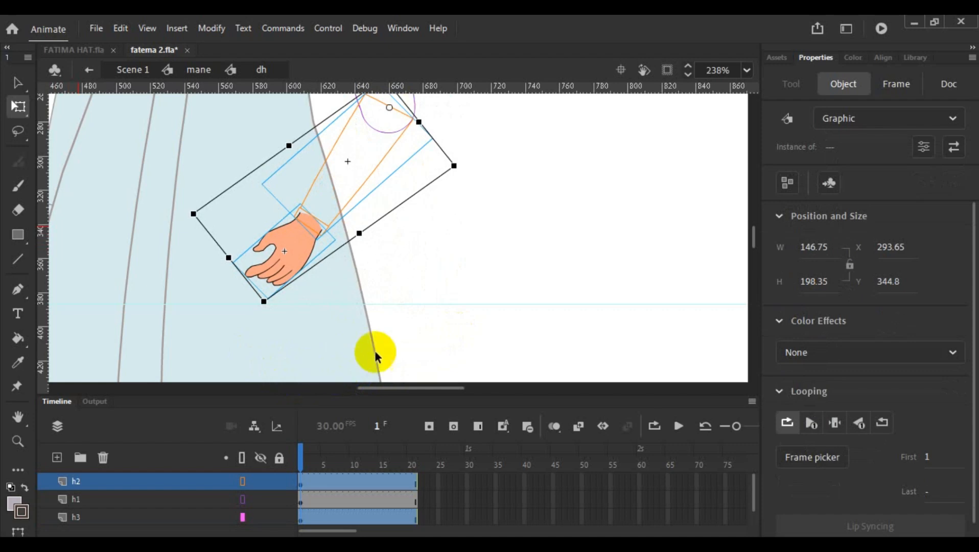
# - Select the upper arm, forearm and hand, set their pivot at the shoulder, and rotate the bent arm slightly outward
pyautogui.scroll(-3, 389, 327)
pyautogui.scroll(3, 408, 322)
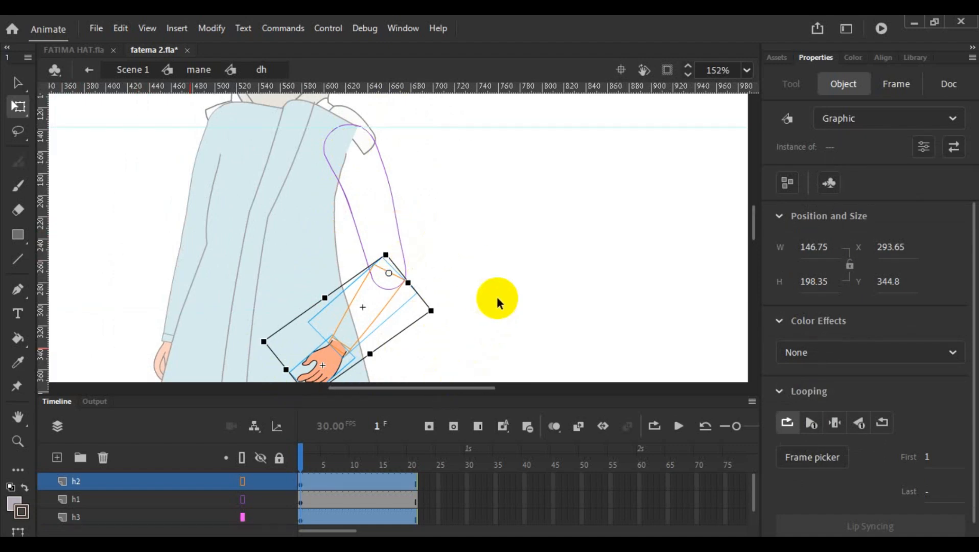
pyautogui.scroll(-3, 496, 296)
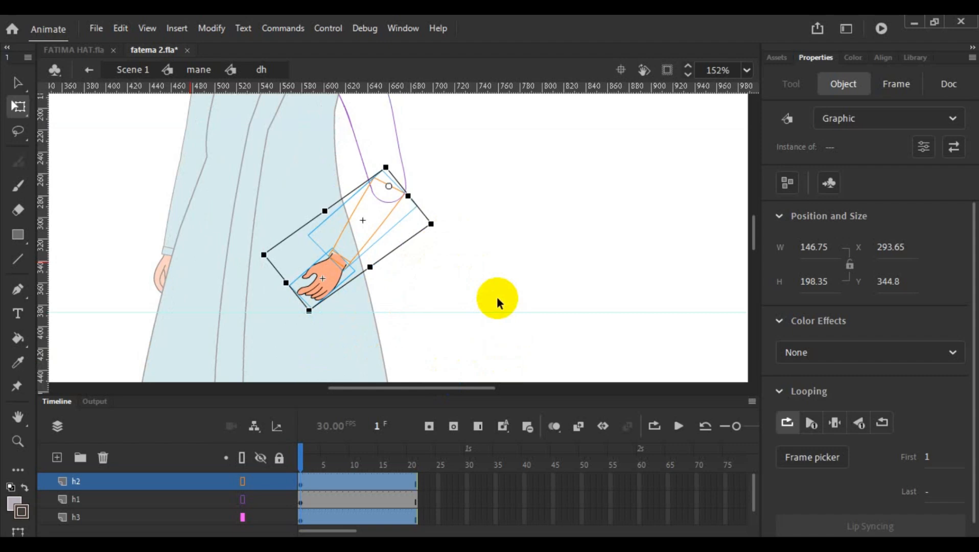
pyautogui.click(385, 139)
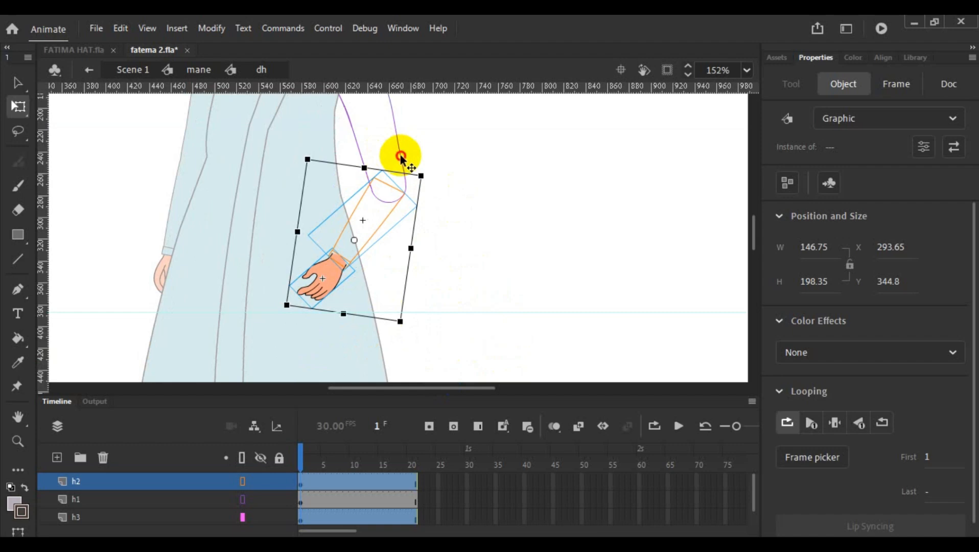
pyautogui.click(400, 155)
pyautogui.scroll(3, 453, 229)
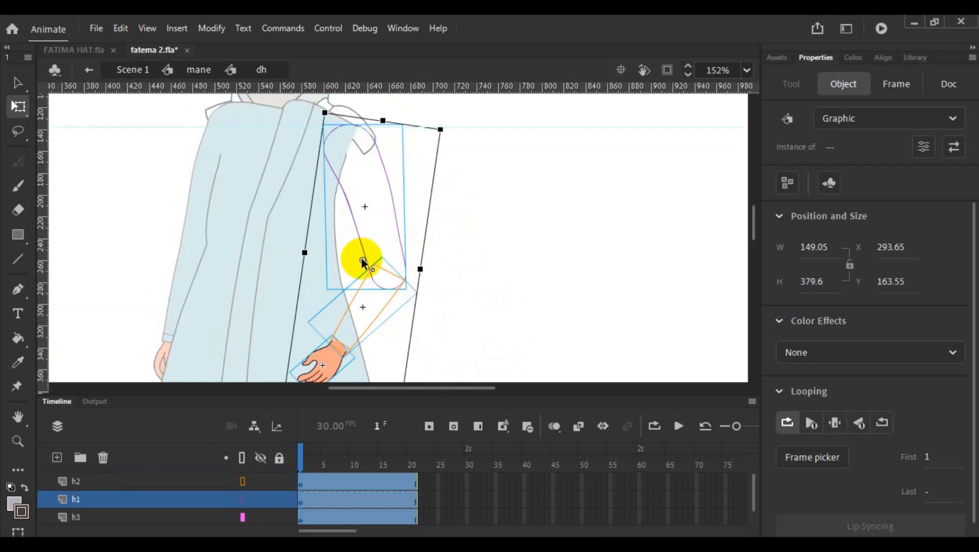
pyautogui.moveTo(362, 260); pyautogui.dragTo(354, 129)
pyautogui.scroll(-3, 505, 248)
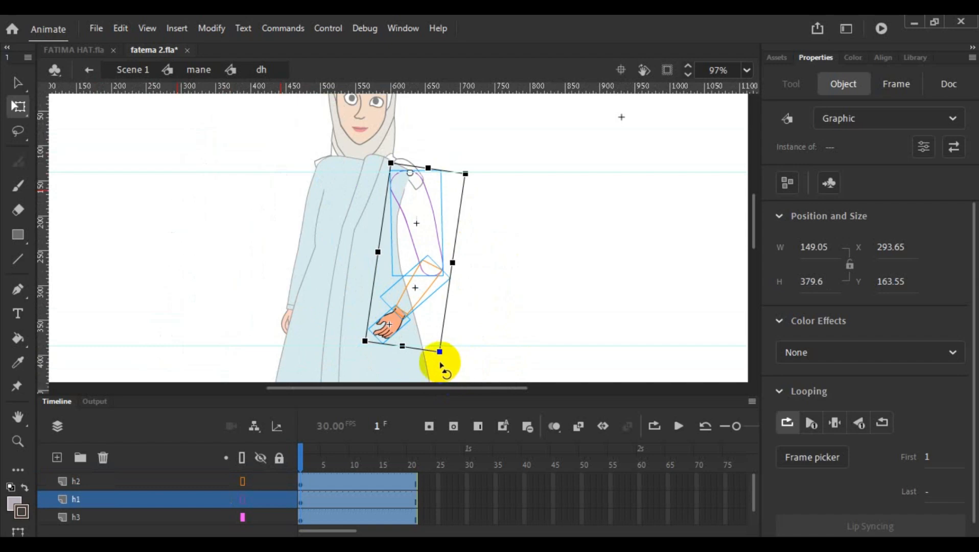
pyautogui.moveTo(442, 366); pyautogui.dragTo(448, 357)
pyautogui.click(498, 309)
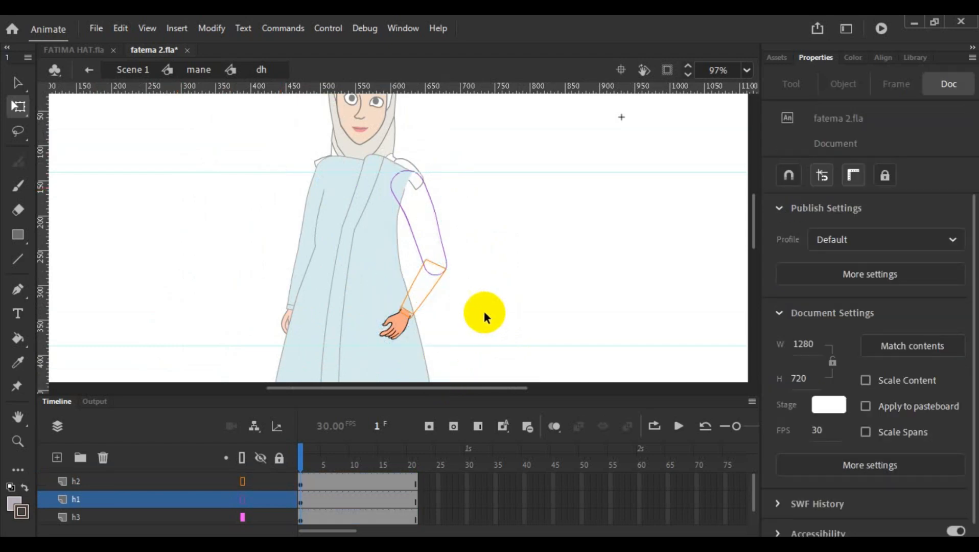
# - Convert frame 20 to keyframes on layers h2, h1 and h3
pyautogui.click(413, 481)
pyautogui.moveTo(412, 483); pyautogui.dragTo(410, 479)
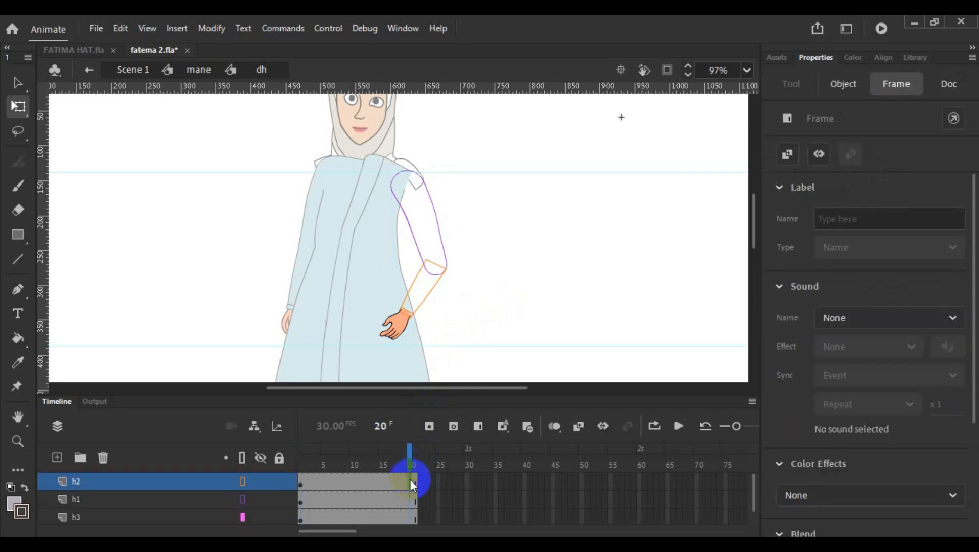
pyautogui.click(411, 501)
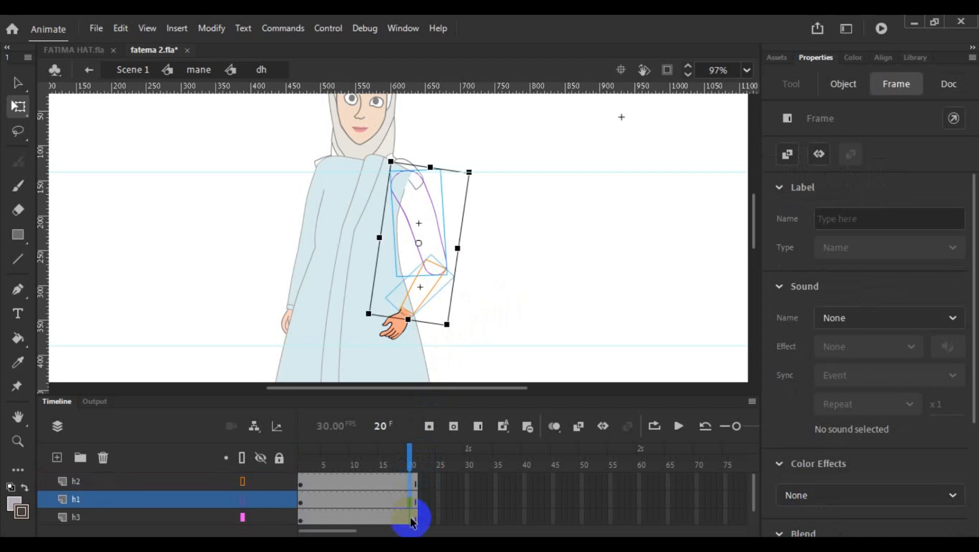
pyautogui.click(412, 517)
pyautogui.rightClick(412, 517)
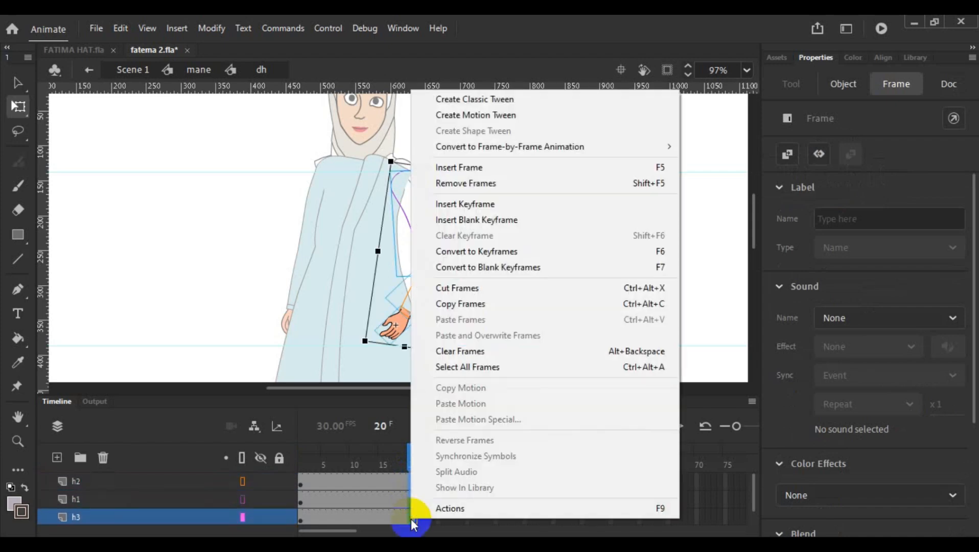
pyautogui.click(567, 253)
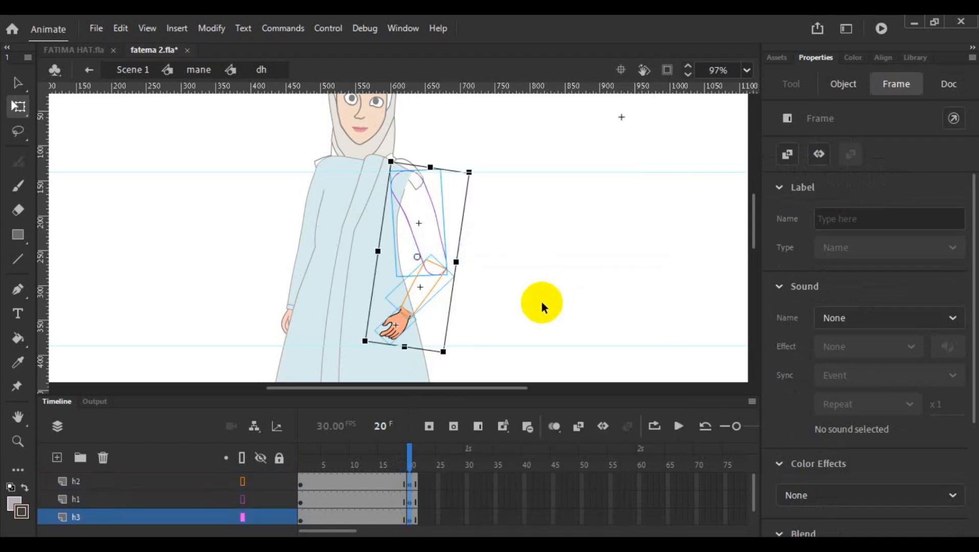
# - Convert frame 10 to keyframes on layers h2, h1 and h3
pyautogui.click(354, 480)
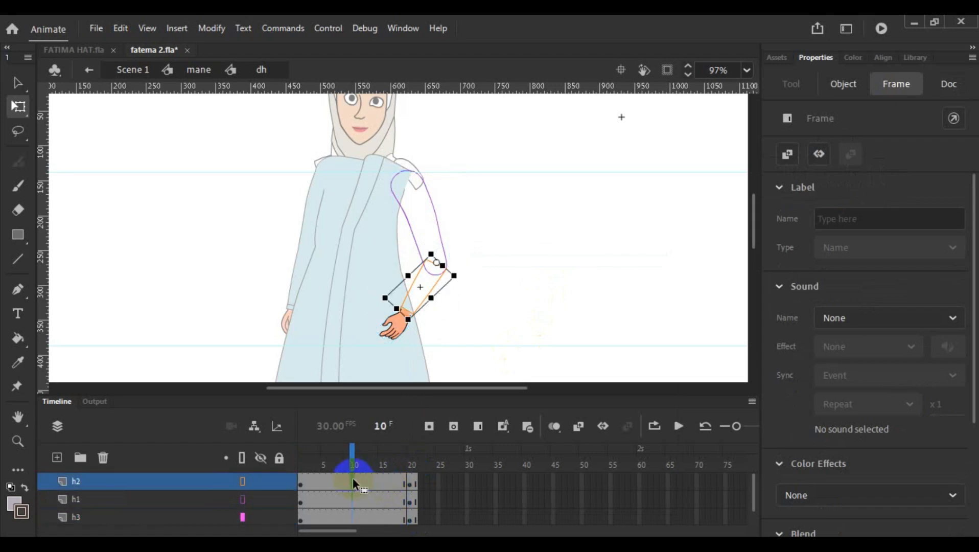
pyautogui.rightClick(352, 519)
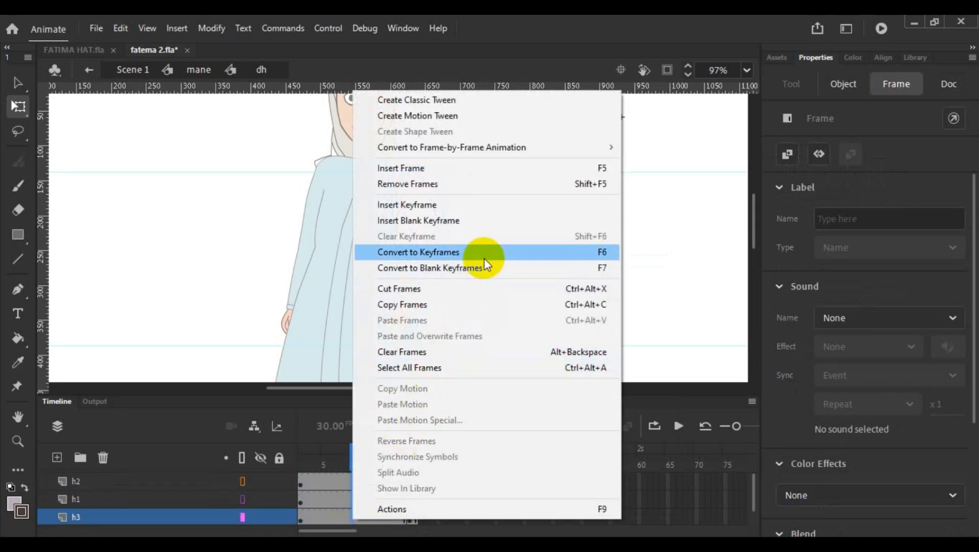
pyautogui.click(484, 256)
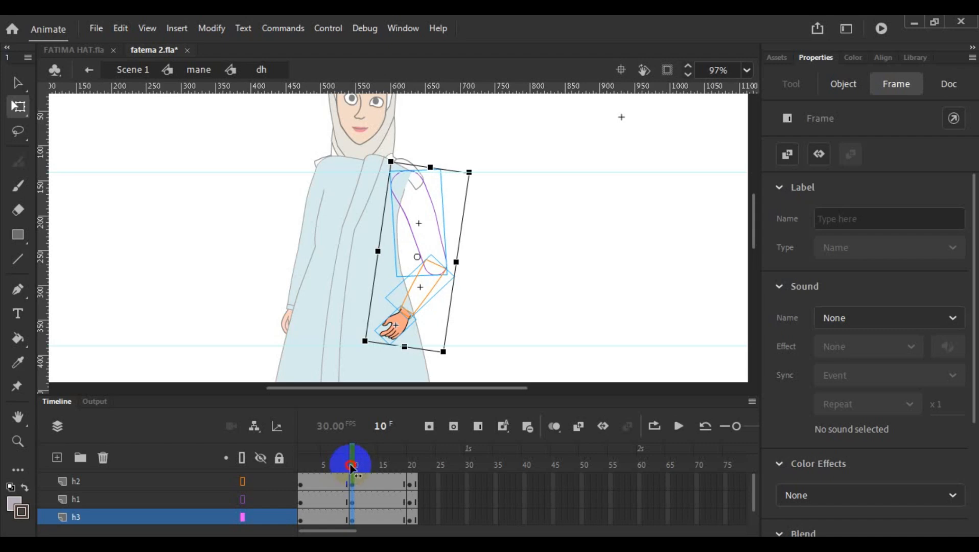
pyautogui.moveTo(352, 468); pyautogui.dragTo(355, 488)
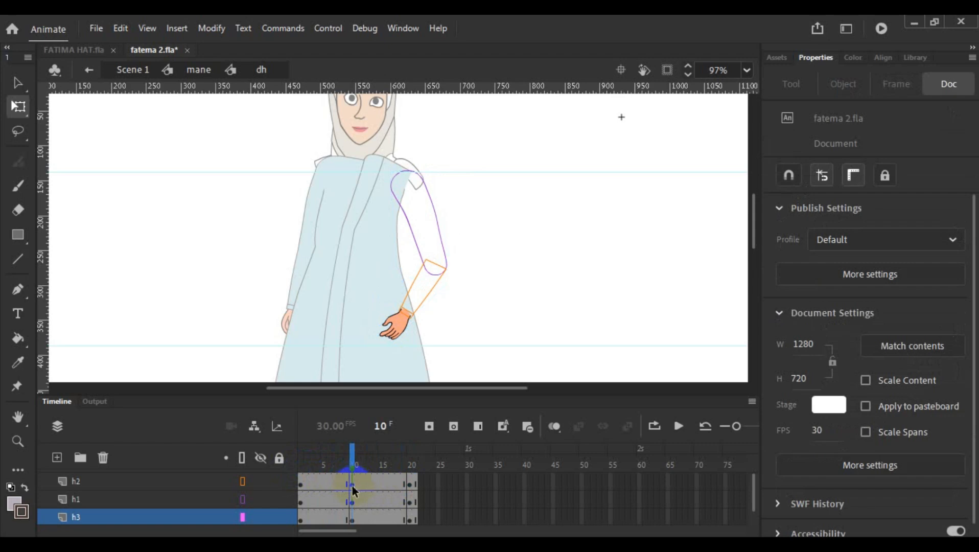
# - At frame 10, select the whole arm, set its pivot at the shoulder, and rotate it forward across the dress
pyautogui.click(352, 485)
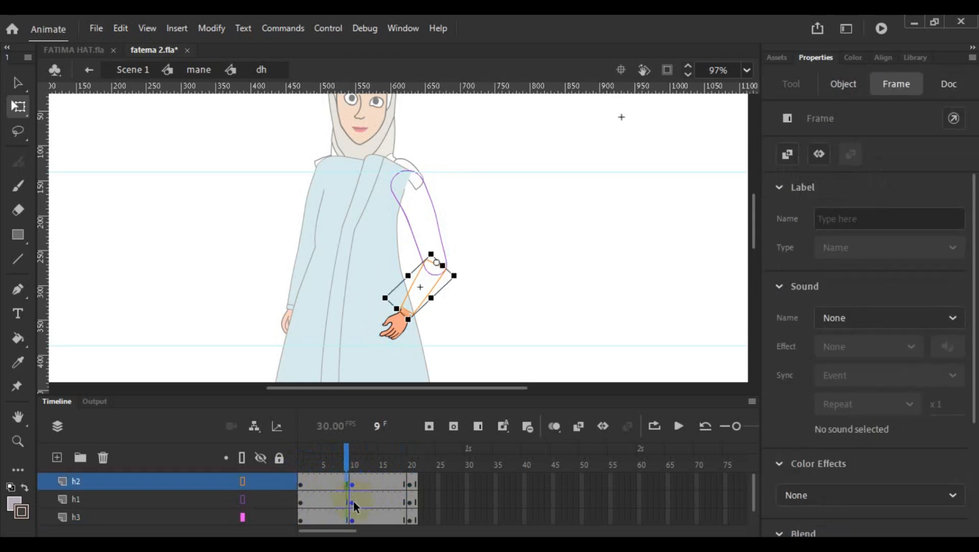
pyautogui.click(353, 500)
pyautogui.click(350, 515)
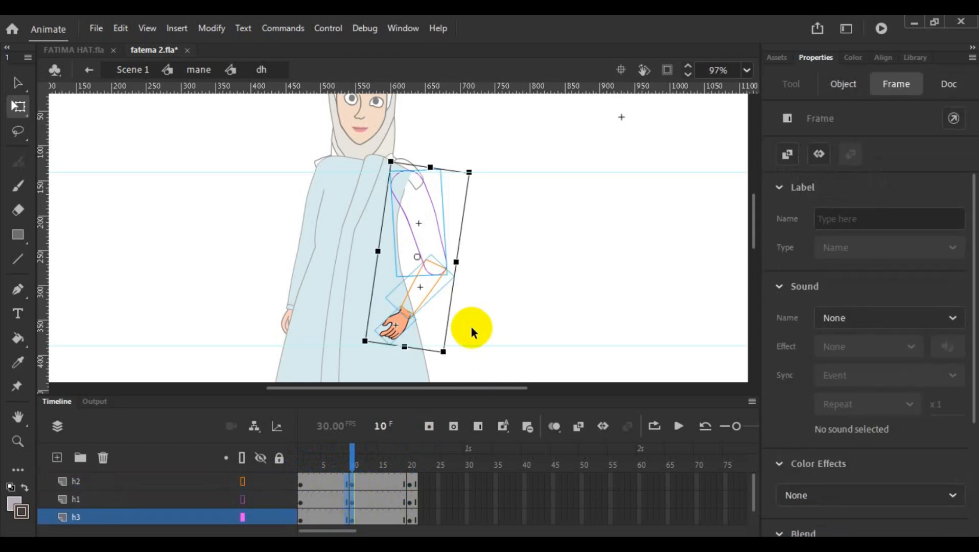
pyautogui.moveTo(415, 256); pyautogui.dragTo(409, 174)
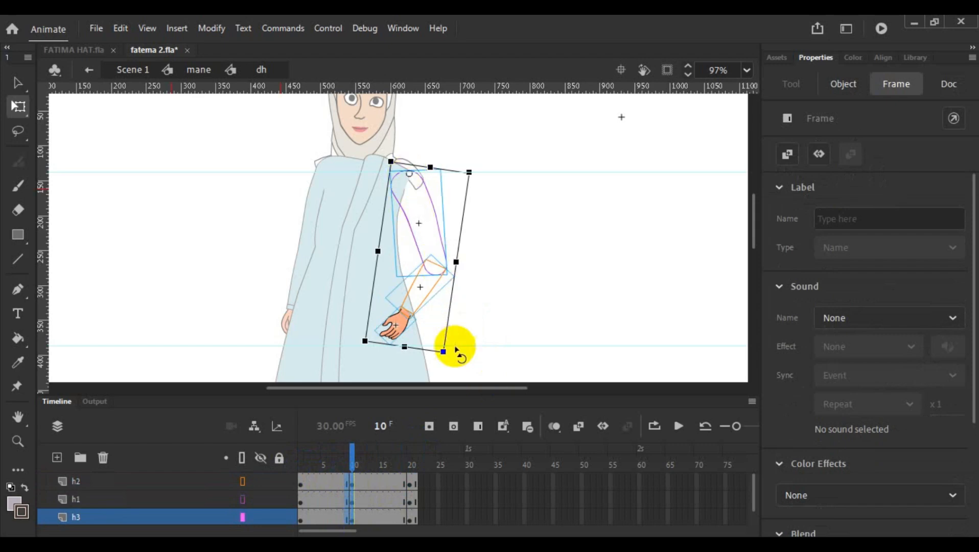
pyautogui.moveTo(456, 349); pyautogui.dragTo(345, 374)
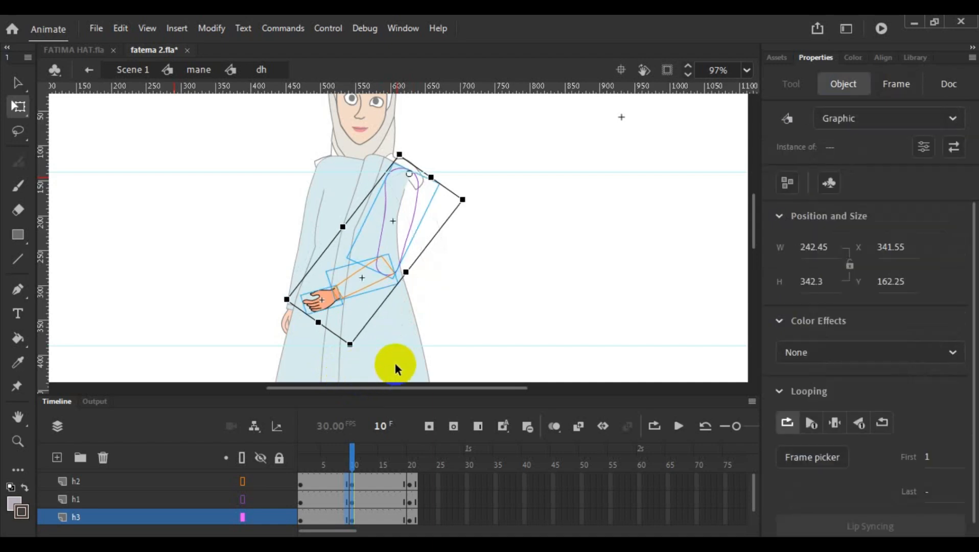
pyautogui.click(479, 271)
# - At frame 10, select the forearm and hand, set their pivot at the elbow, and rotate them slightly downward
pyautogui.click(362, 409)
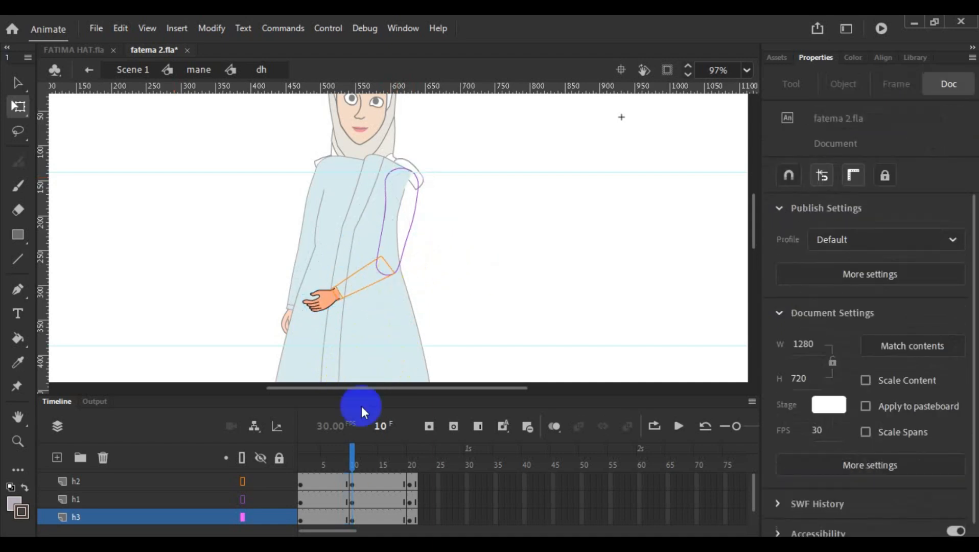
pyautogui.click(353, 483)
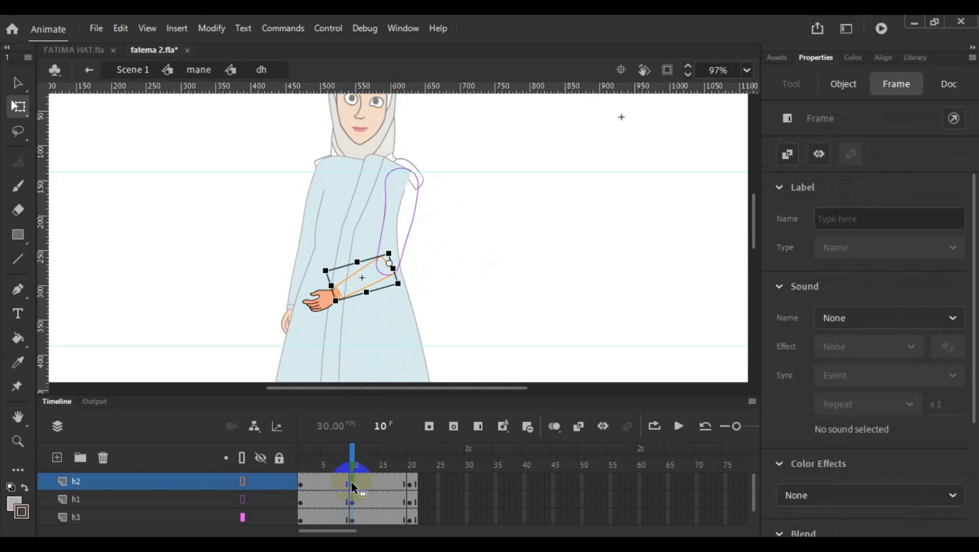
pyautogui.click(351, 520)
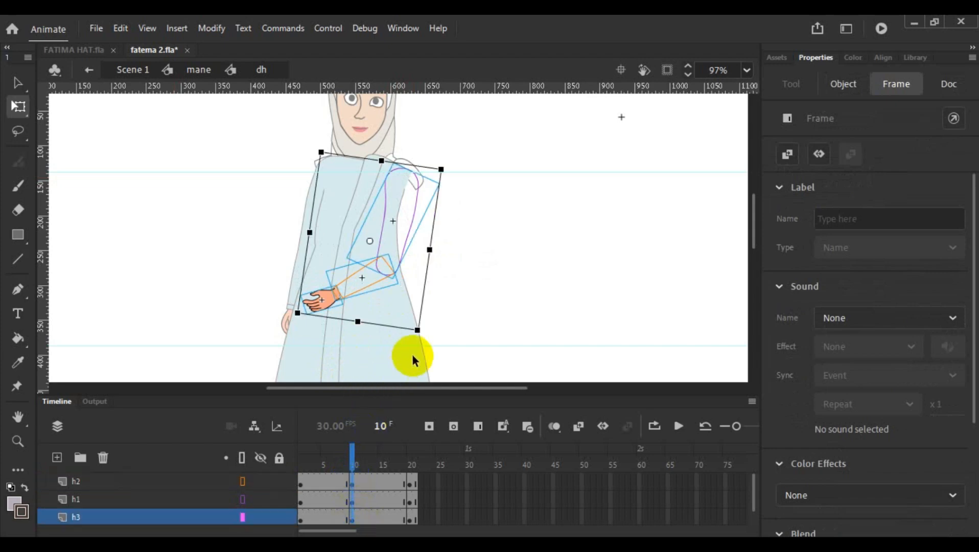
pyautogui.click(485, 275)
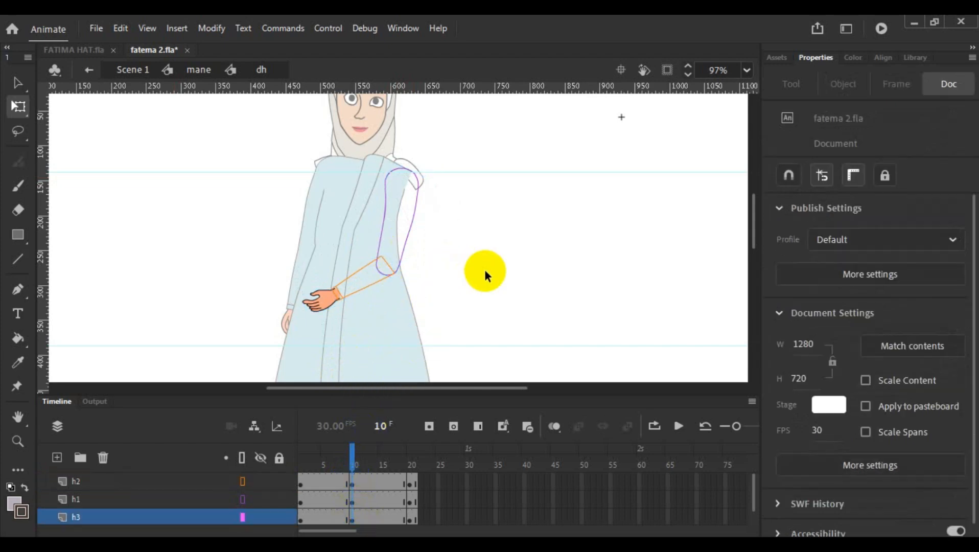
pyautogui.click(359, 289)
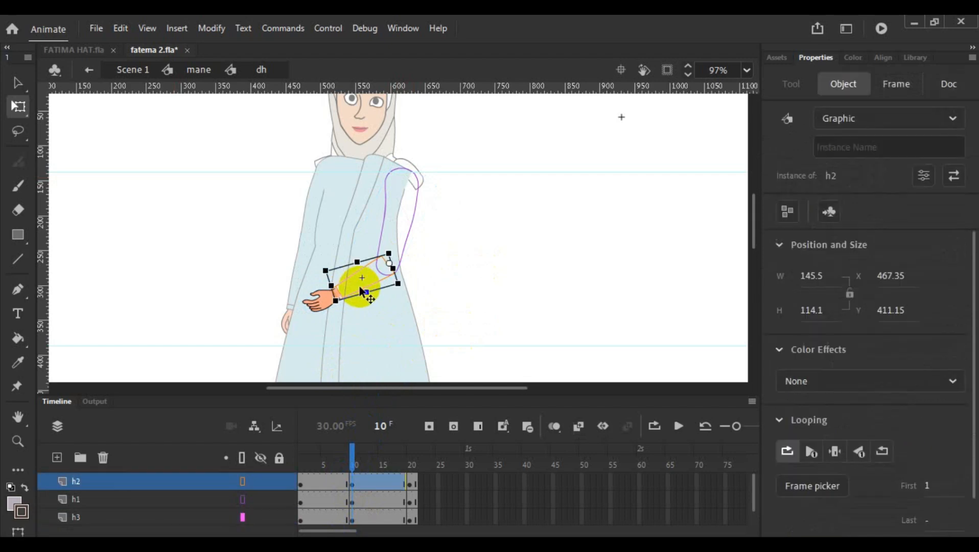
pyautogui.keyDown('shift'); pyautogui.click(318, 305); pyautogui.keyUp('shift')
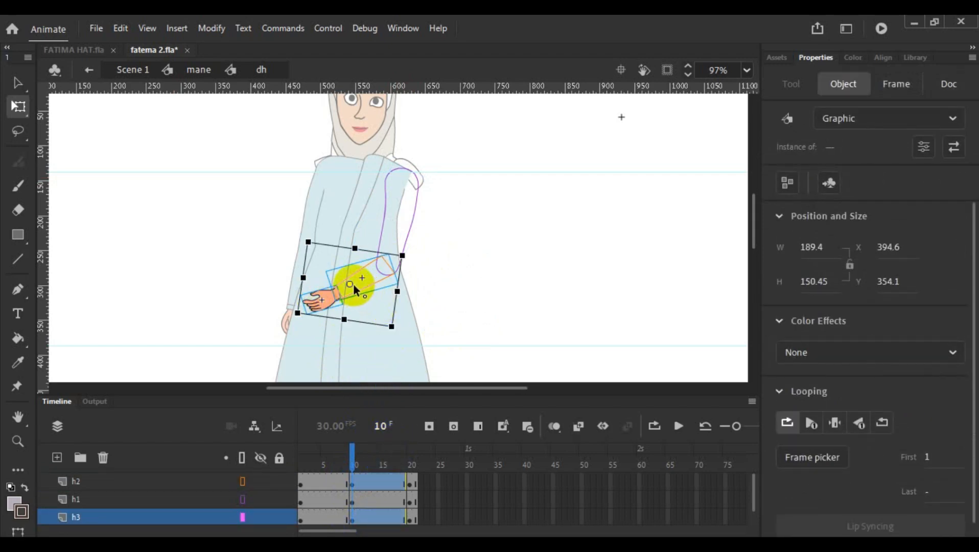
pyautogui.moveTo(350, 284); pyautogui.dragTo(387, 264)
pyautogui.moveTo(394, 342); pyautogui.dragTo(402, 341)
# - Convert frame 5 to keyframes on layers h2, h1 and h3
pyautogui.moveTo(352, 463); pyautogui.dragTo(328, 477)
pyautogui.click(325, 481)
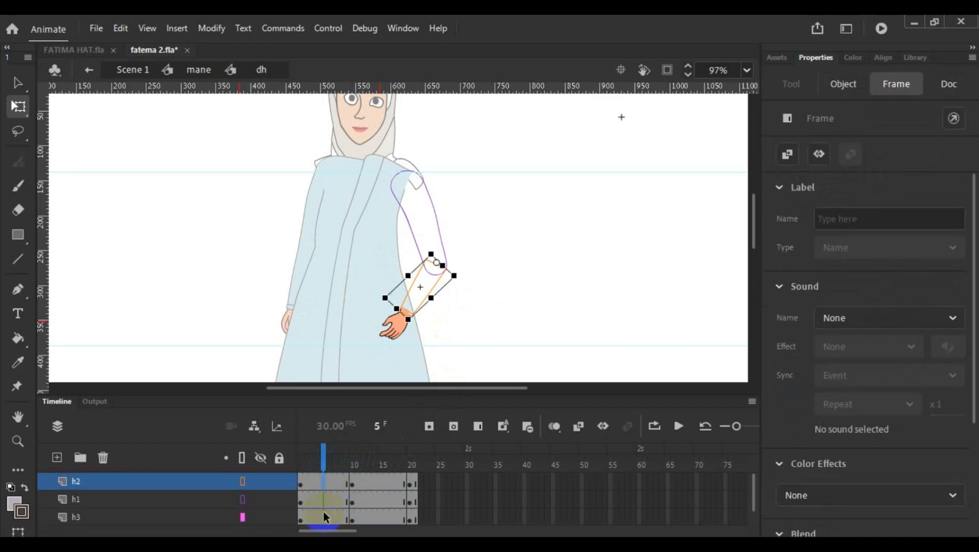
pyautogui.rightClick(324, 515)
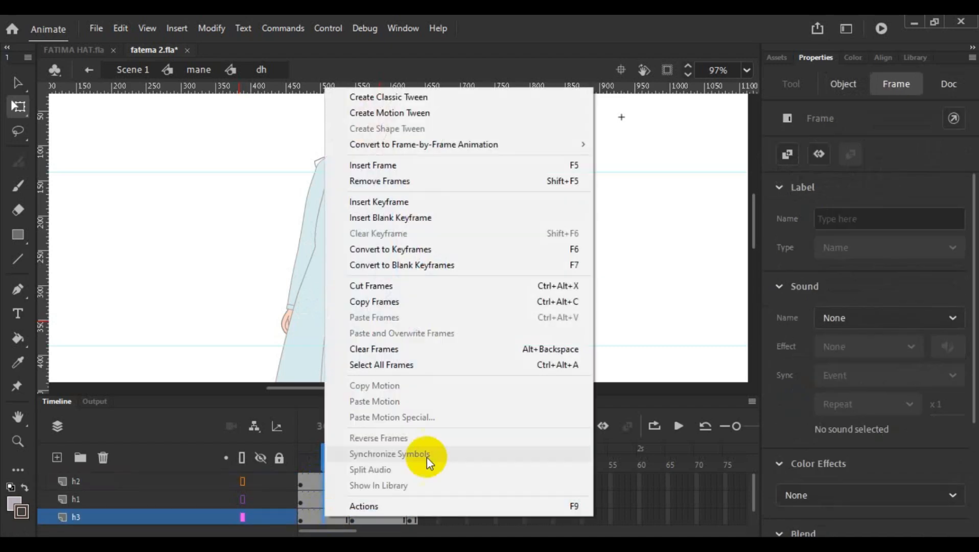
pyautogui.click(542, 254)
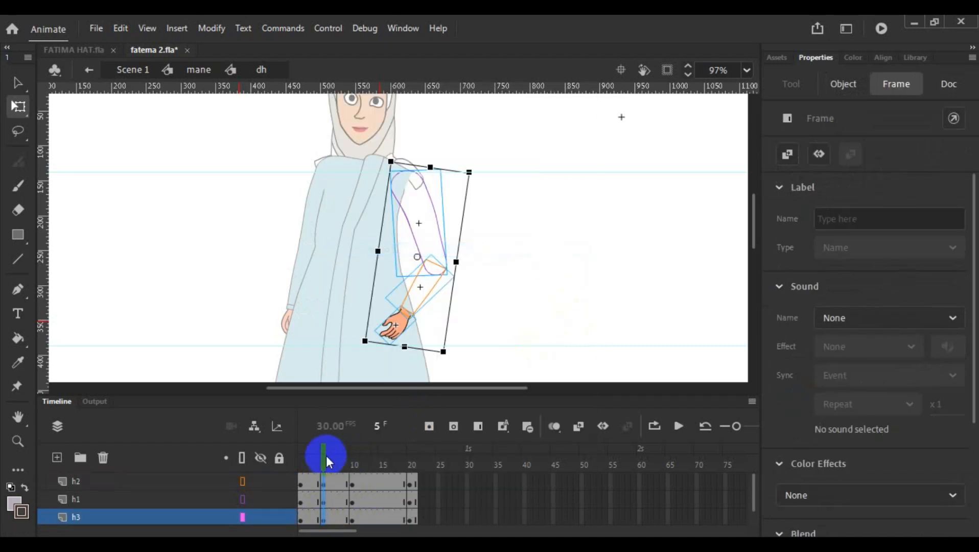
# - Place vertical guides at the hand's fingertips in frames 10 and 1, plus a third guide midway between them
pyautogui.moveTo(326, 456); pyautogui.dragTo(352, 465)
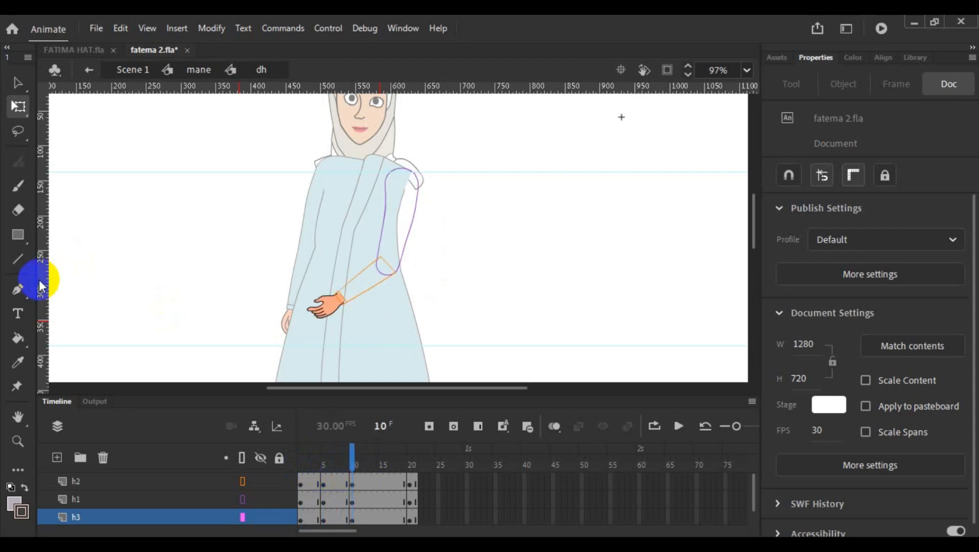
pyautogui.moveTo(41, 279); pyautogui.dragTo(307, 330)
pyautogui.moveTo(351, 448); pyautogui.dragTo(295, 464)
pyautogui.moveTo(45, 317); pyautogui.dragTo(378, 373)
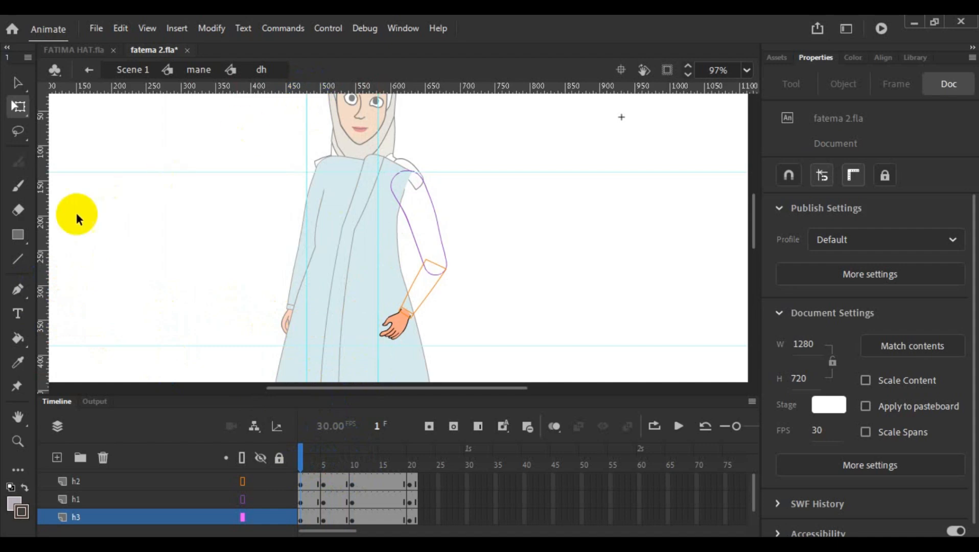
pyautogui.moveTo(43, 233); pyautogui.dragTo(344, 215)
# - At frame 5, rotate the whole arm about a shoulder pivot until the fingertips reach the middle guide
pyautogui.click(323, 484)
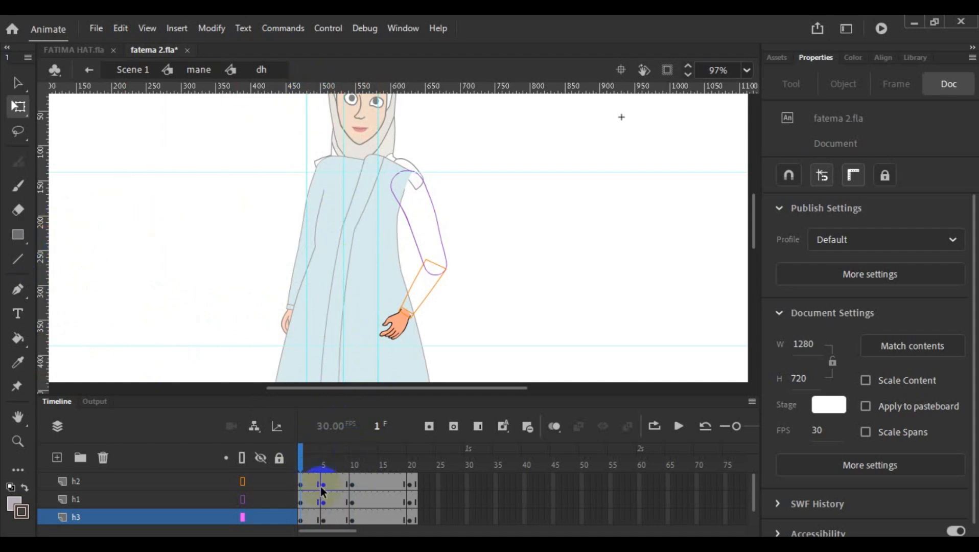
pyautogui.click(325, 519)
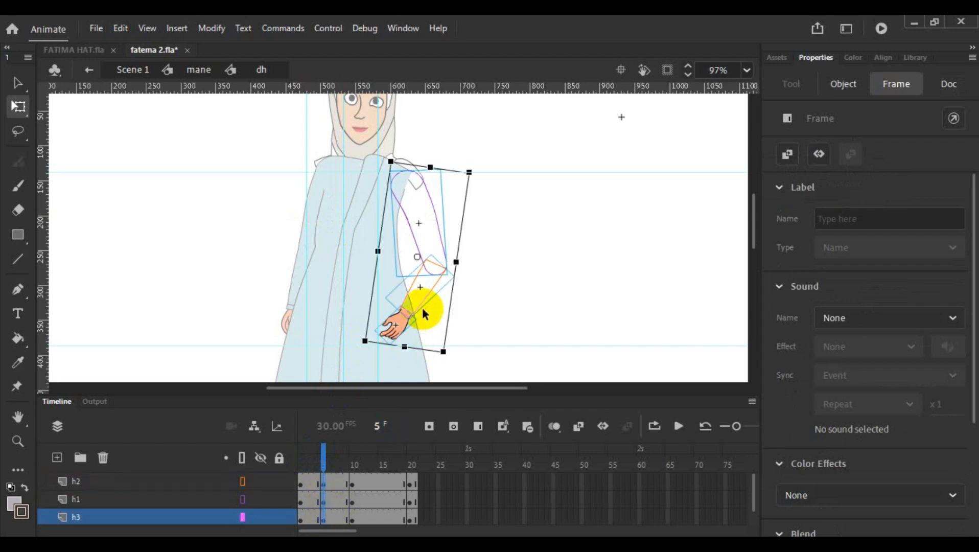
pyautogui.scroll(4, 418, 260)
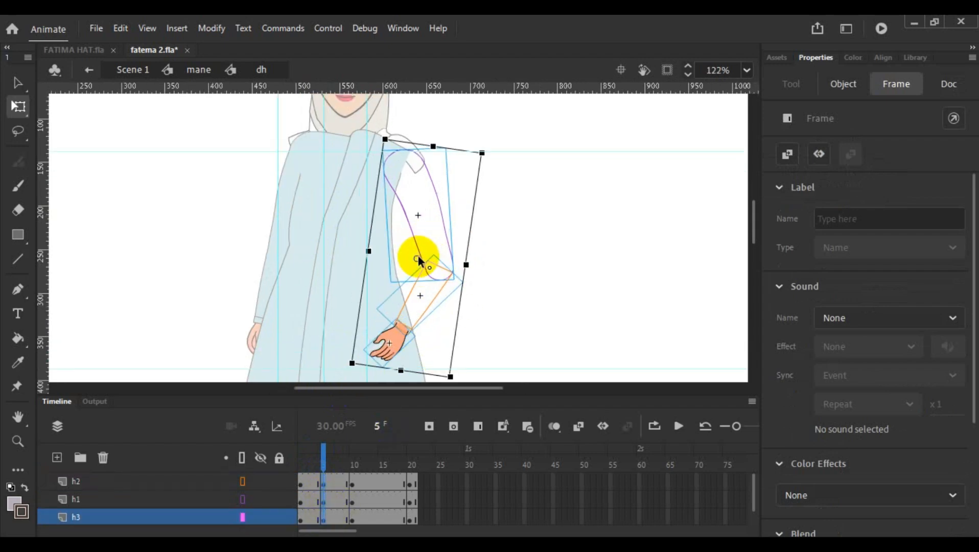
pyautogui.moveTo(413, 256); pyautogui.dragTo(401, 128)
pyautogui.scroll(-3, 532, 220)
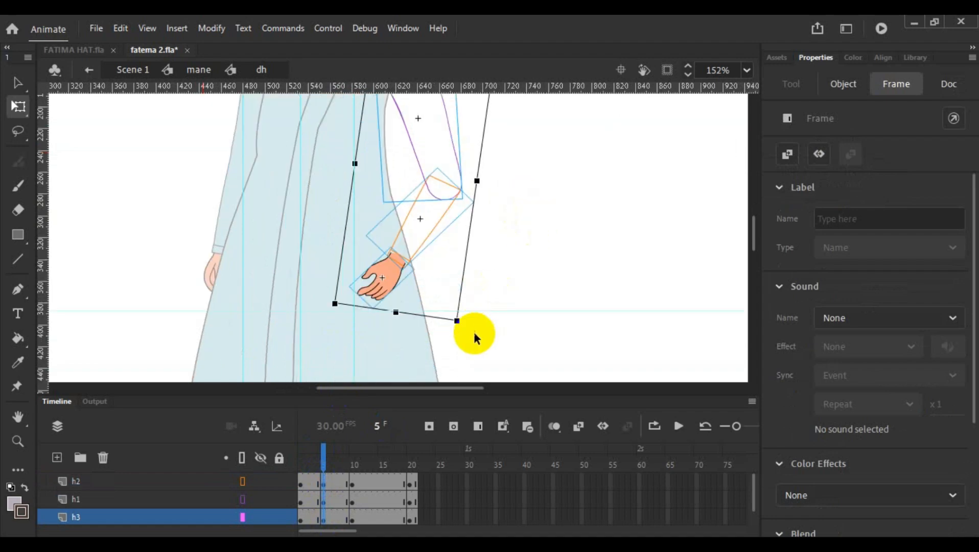
pyautogui.moveTo(457, 326); pyautogui.dragTo(397, 349)
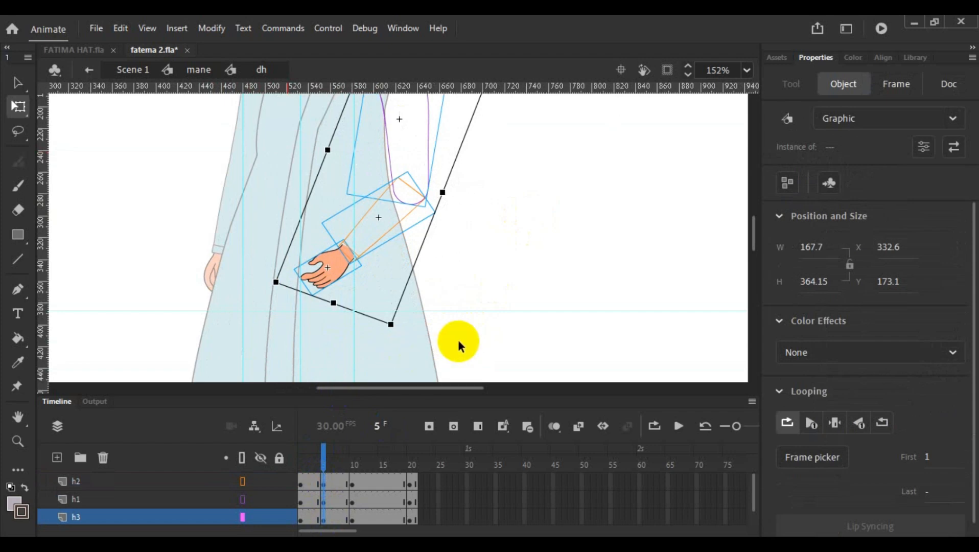
pyautogui.scroll(-2, 476, 344)
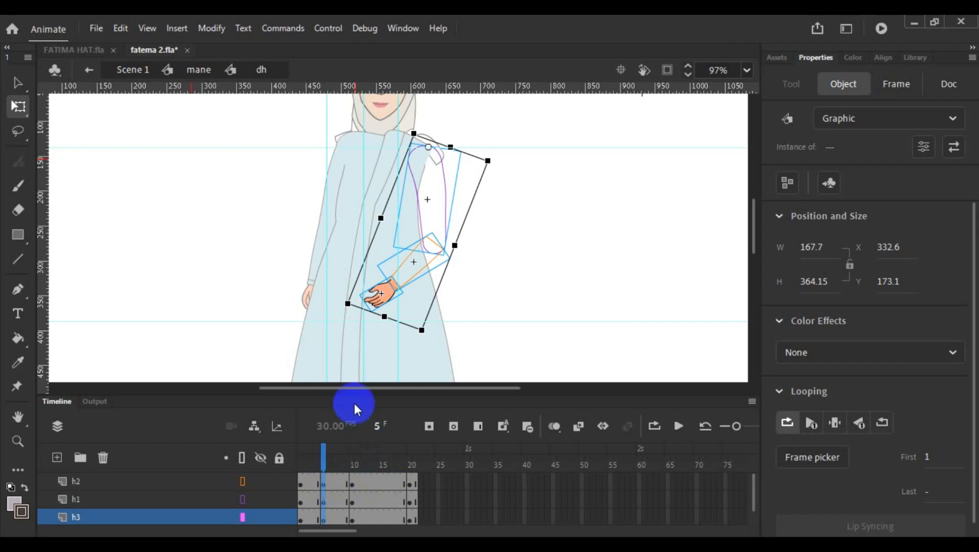
# - Check the arm's motion around frame 5 and copy the frame 5 keyframe of layer h2
pyautogui.click(323, 461)
pyautogui.click(327, 471)
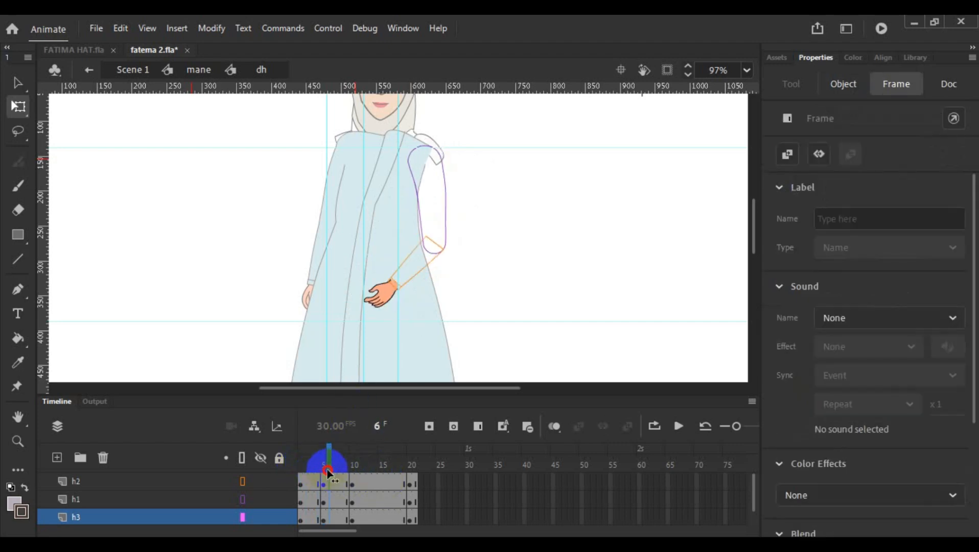
pyautogui.moveTo(328, 470)
pyautogui.mouseDown()
pyautogui.moveTo(413, 478)
pyautogui.moveTo(338, 479)
pyautogui.mouseUp()
pyautogui.click(324, 485)
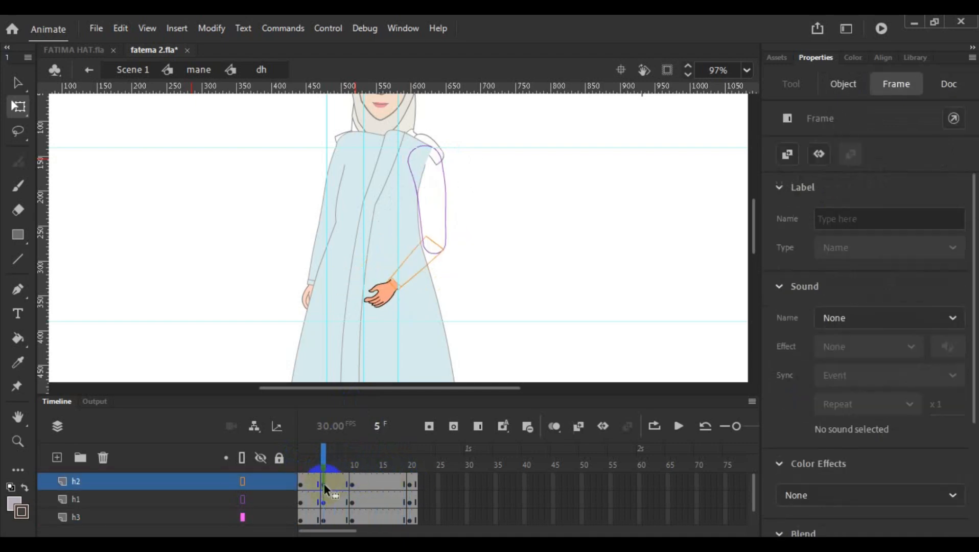
pyautogui.rightClick(325, 484)
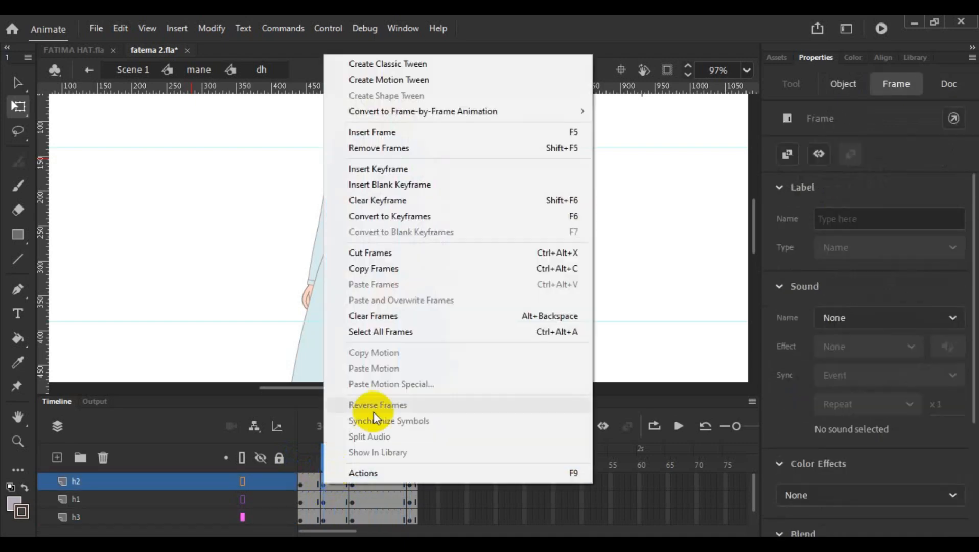
pyautogui.click(430, 269)
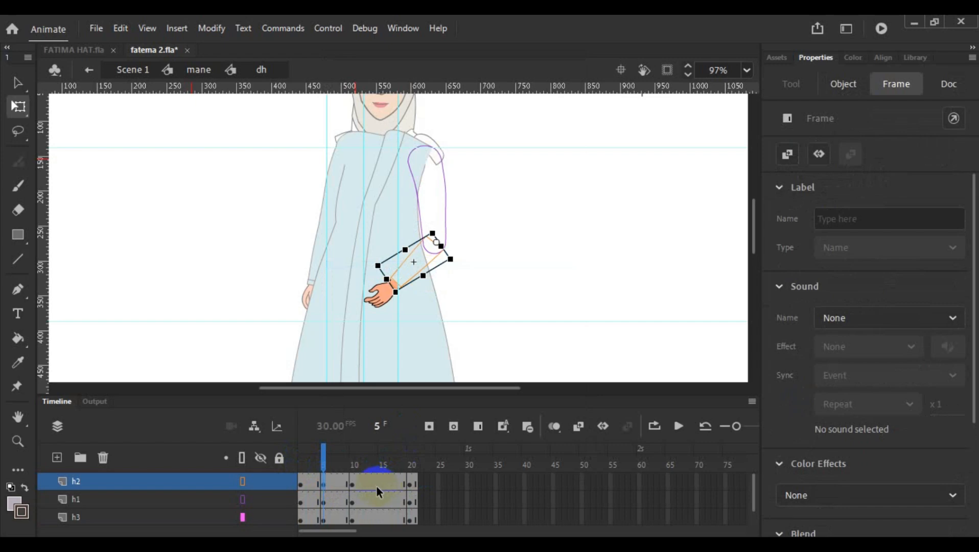
# - Convert frame 15 of layer h2 to a keyframe and paste the copied forearm frame into it
pyautogui.click(381, 484)
pyautogui.rightClick(381, 484)
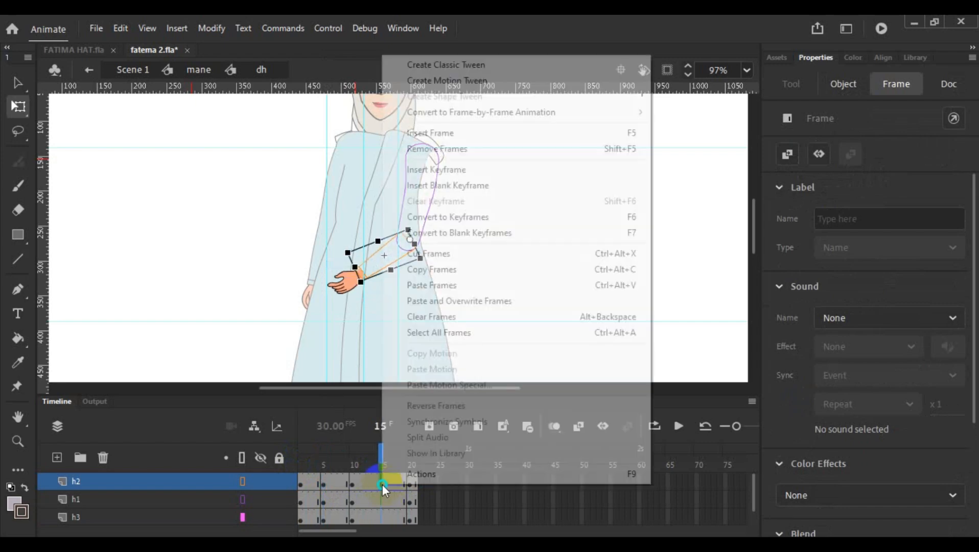
pyautogui.click(564, 222)
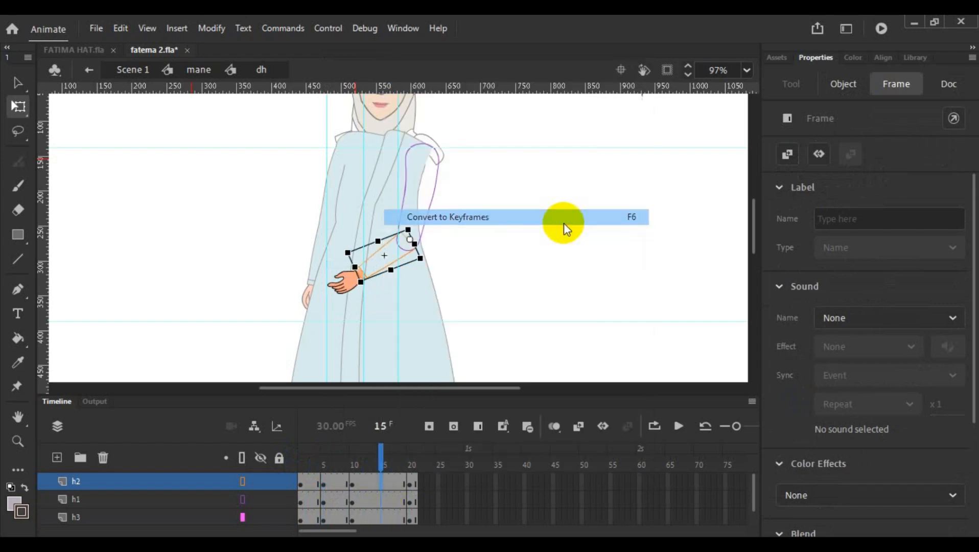
pyautogui.rightClick(382, 488)
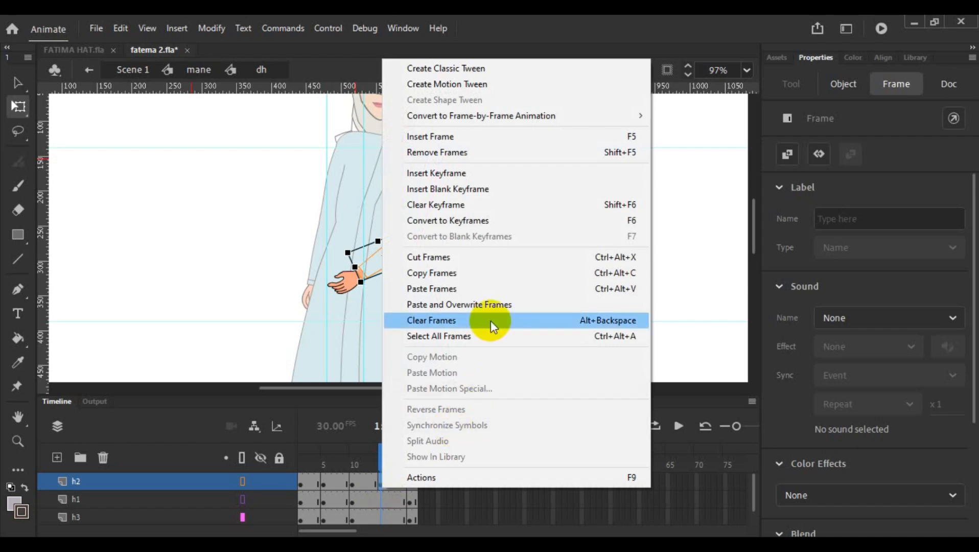
pyautogui.click(485, 288)
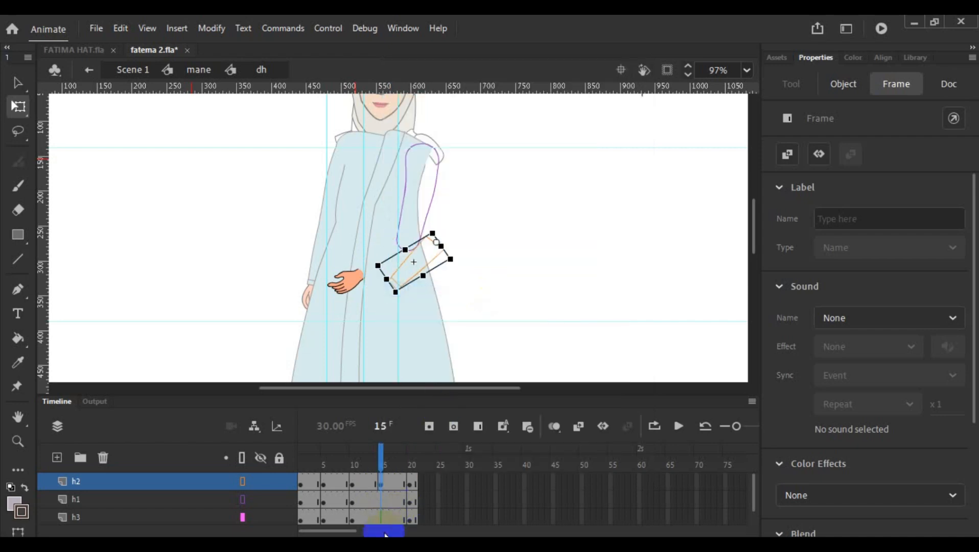
# - Convert frame 15 to keyframes on layers h1 and h3
pyautogui.click(381, 499)
pyautogui.rightClick(381, 522)
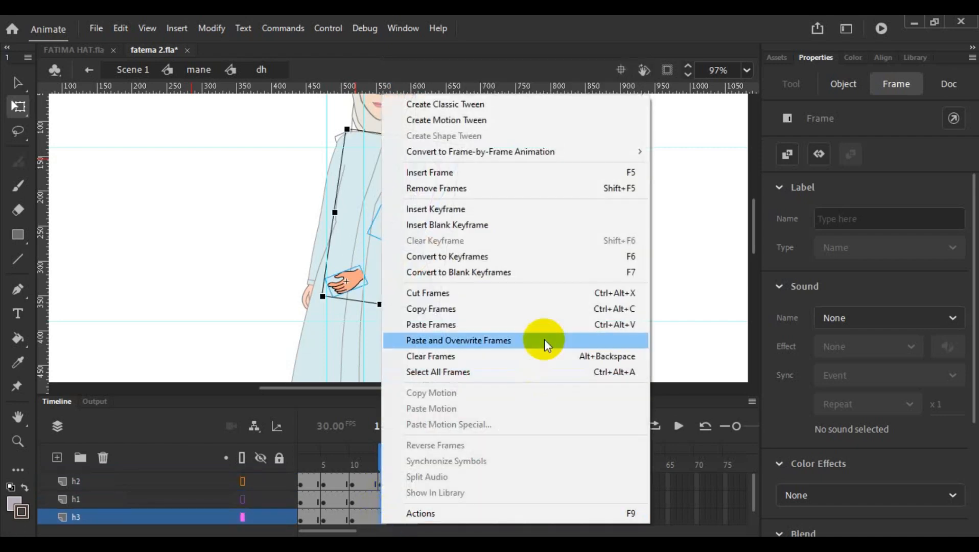
pyautogui.click(563, 254)
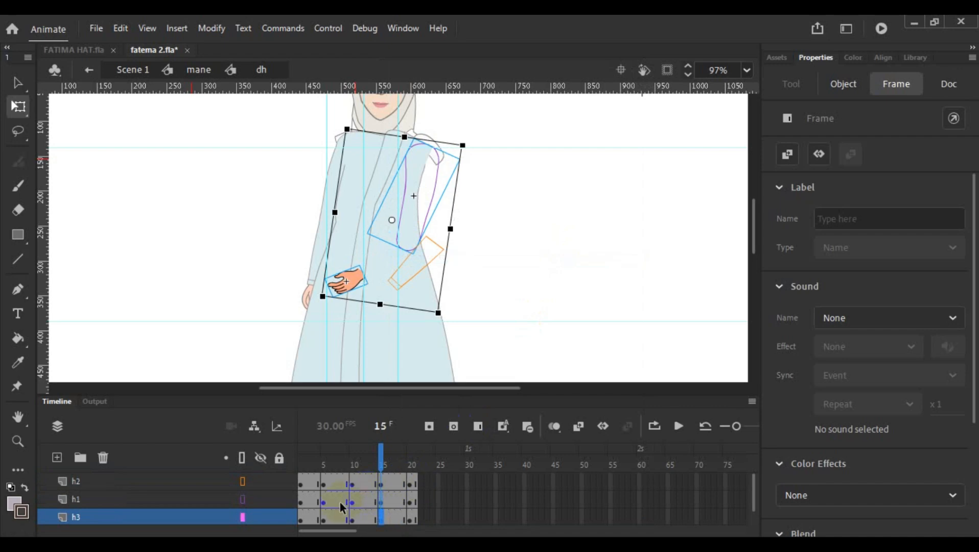
# - Copy the frame 5 keyframe of layer h1 and paste it into frame 15 of the same layer
pyautogui.click(325, 504)
pyautogui.rightClick(325, 504)
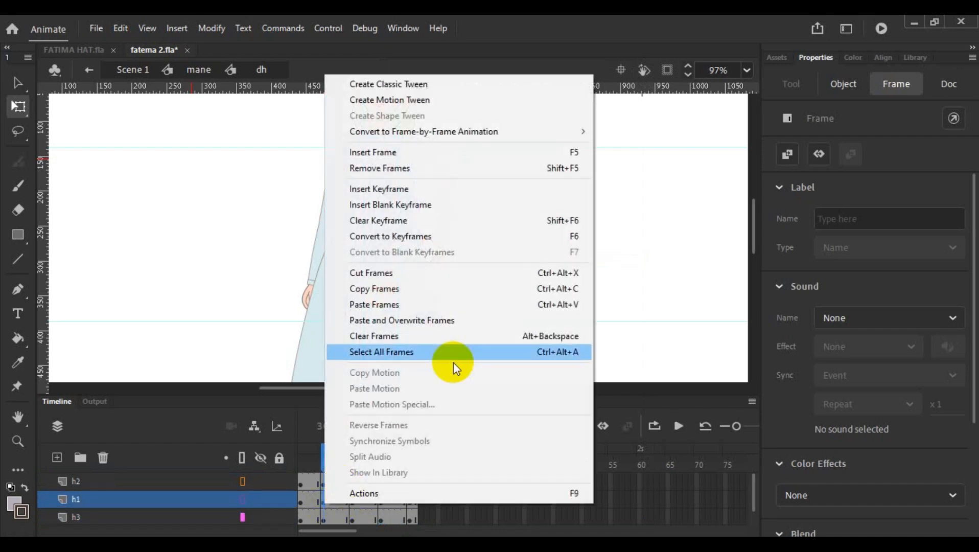
pyautogui.click(460, 291)
pyautogui.click(415, 488)
pyautogui.click(382, 502)
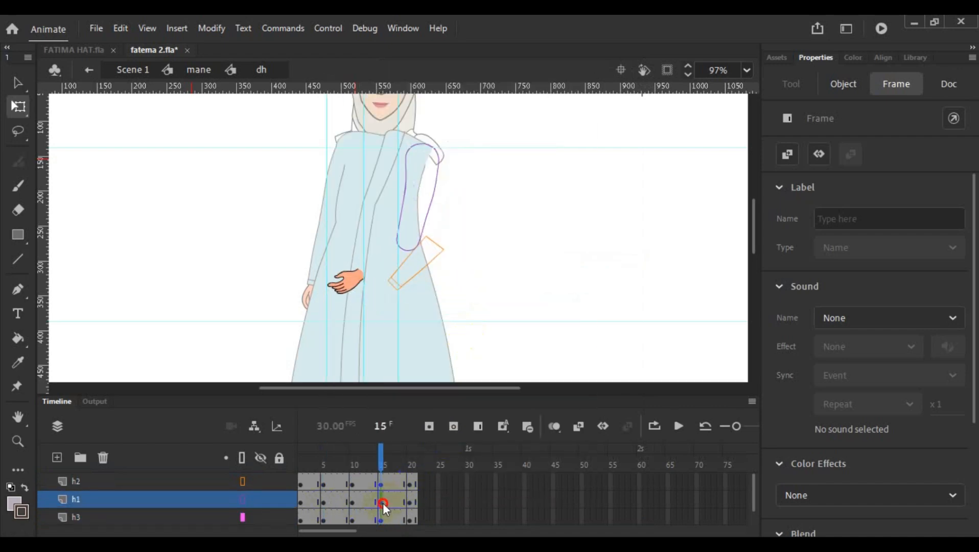
pyautogui.rightClick(382, 502)
pyautogui.click(471, 303)
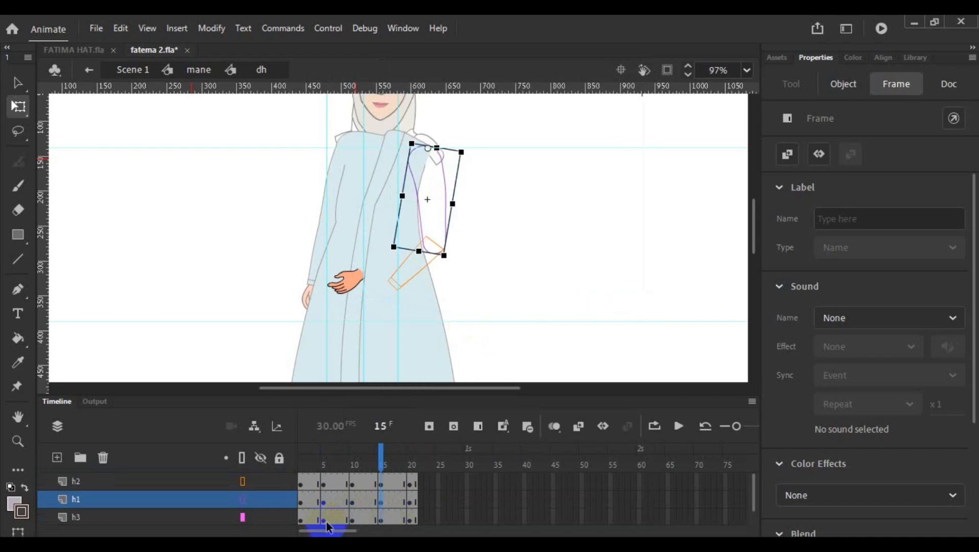
# - Paste the copied upper-arm frame into frames 5 and 15 of layer h3
pyautogui.rightClick(325, 521)
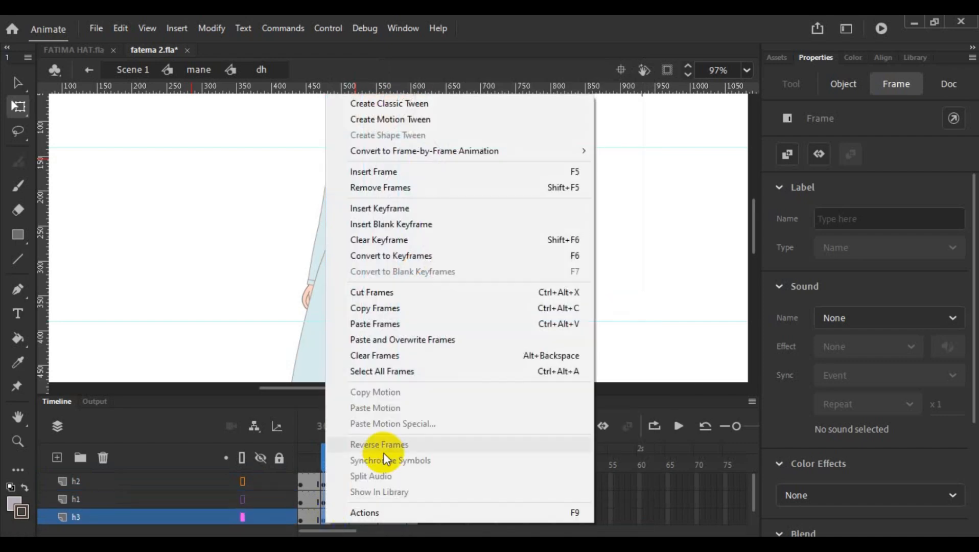
pyautogui.click(424, 325)
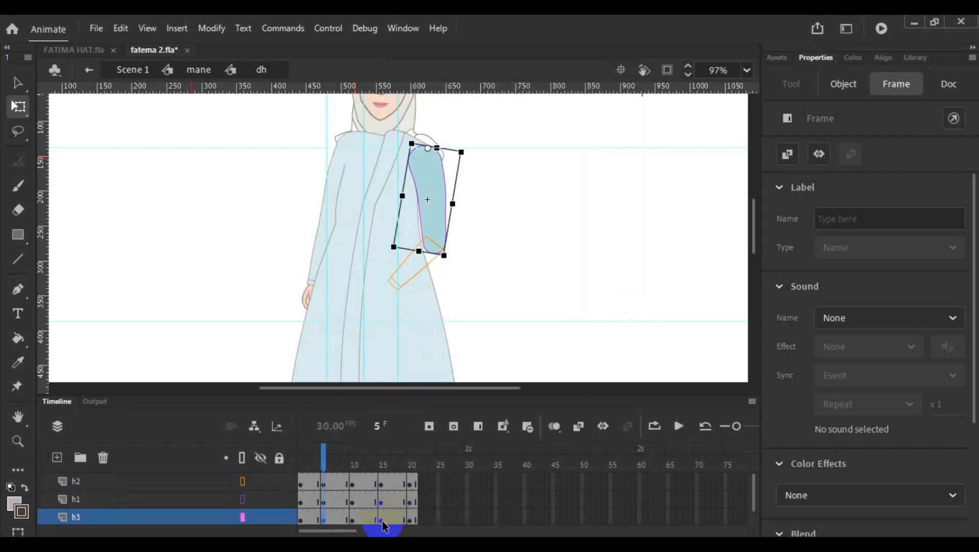
pyautogui.rightClick(382, 521)
pyautogui.click(483, 323)
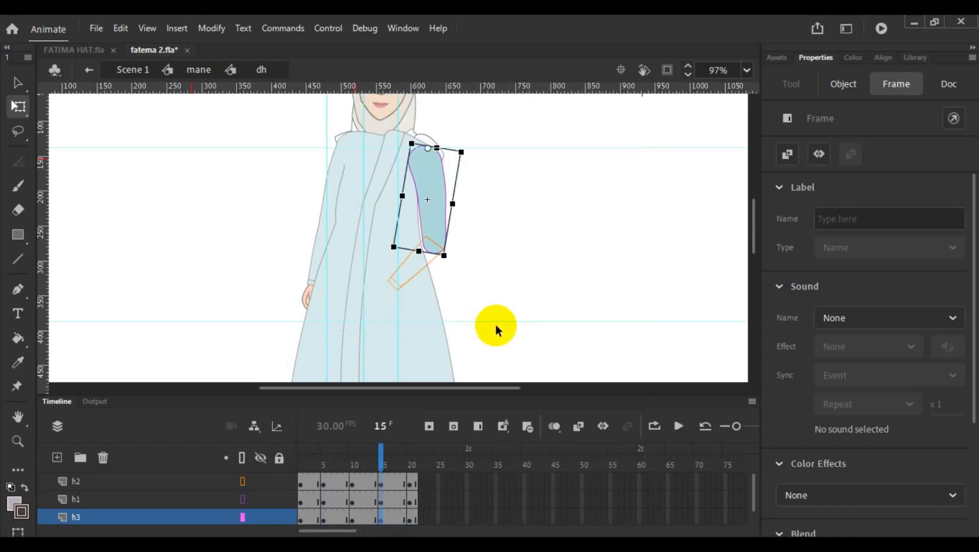
# - View the whole figure at frame 15 in the mane symbol, and reopen the dh arm symbol
pyautogui.click(495, 324)
pyautogui.hotkey('ctrl', '-')
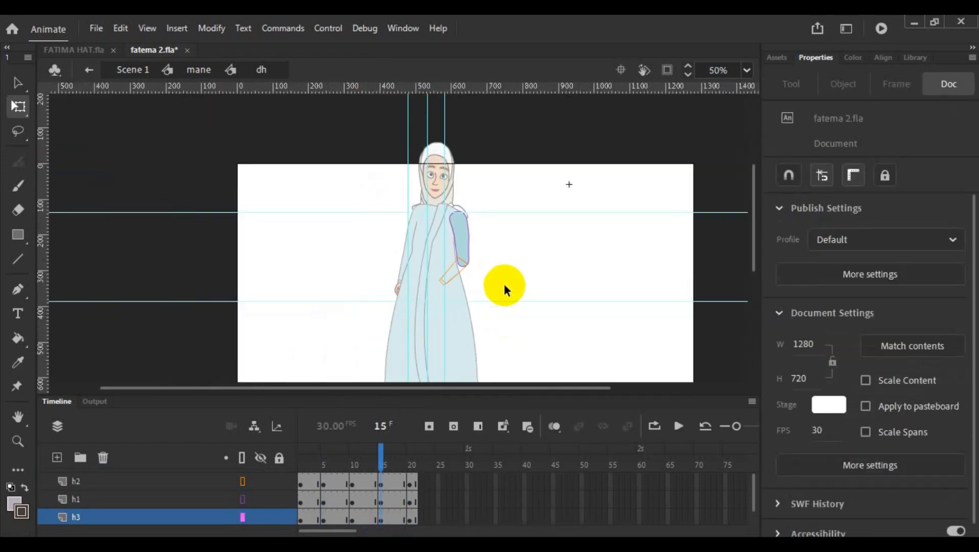
pyautogui.scroll(-3, 504, 286)
pyautogui.doubleClick(467, 328)
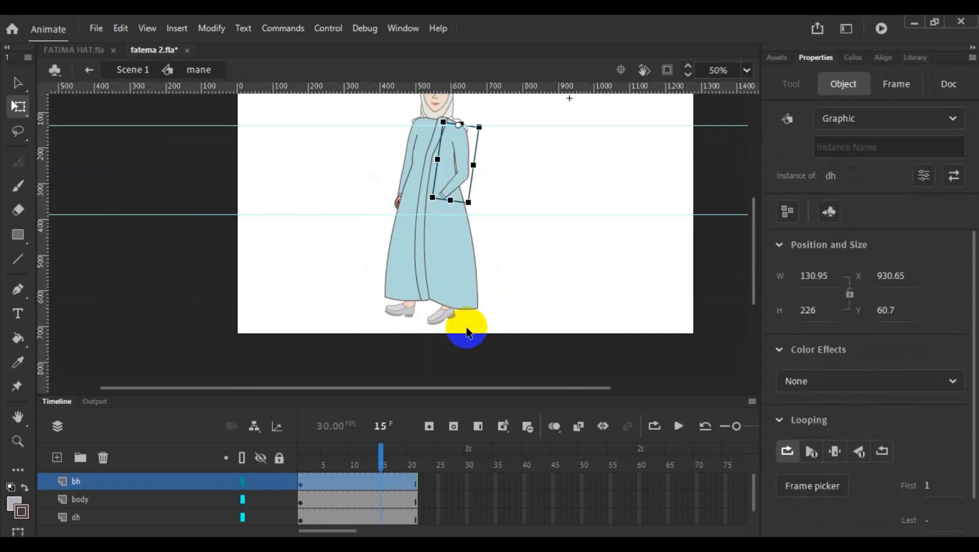
pyautogui.click(386, 484)
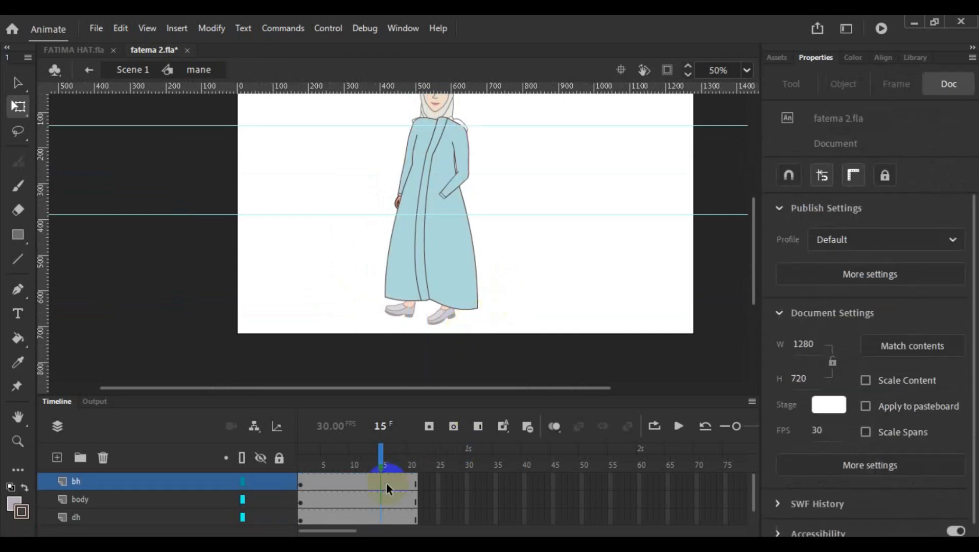
pyautogui.doubleClick(448, 179)
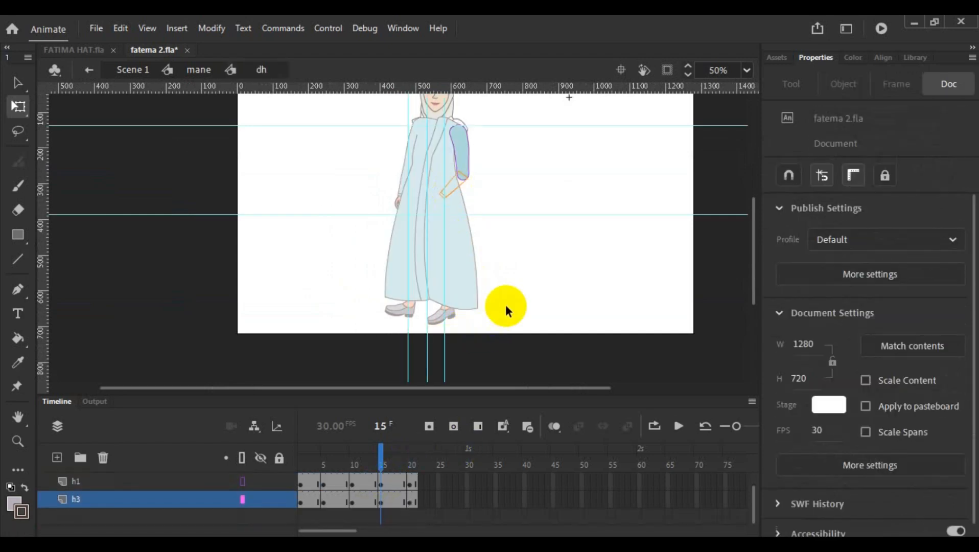
# - Turn off the outline display of layers h2 and h1 so the arm parts show in full colour
pyautogui.scroll(-3, 505, 299)
pyautogui.scroll(1, 340, 487)
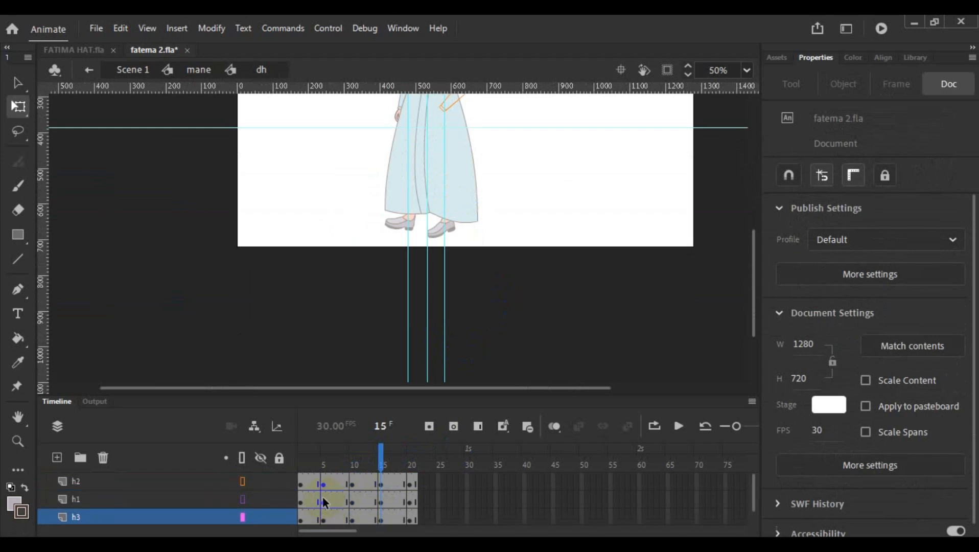
pyautogui.click(243, 484)
pyautogui.click(241, 519)
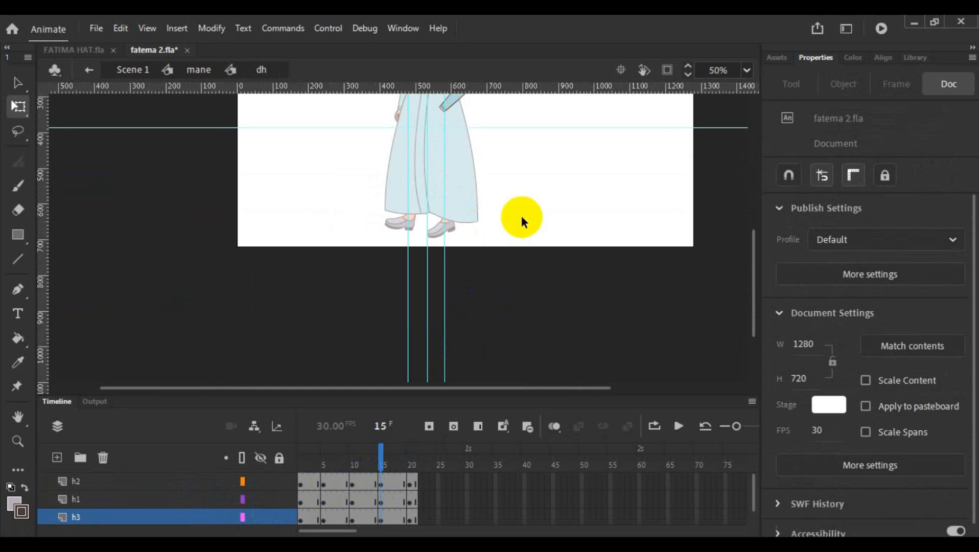
pyautogui.scroll(10, 516, 225)
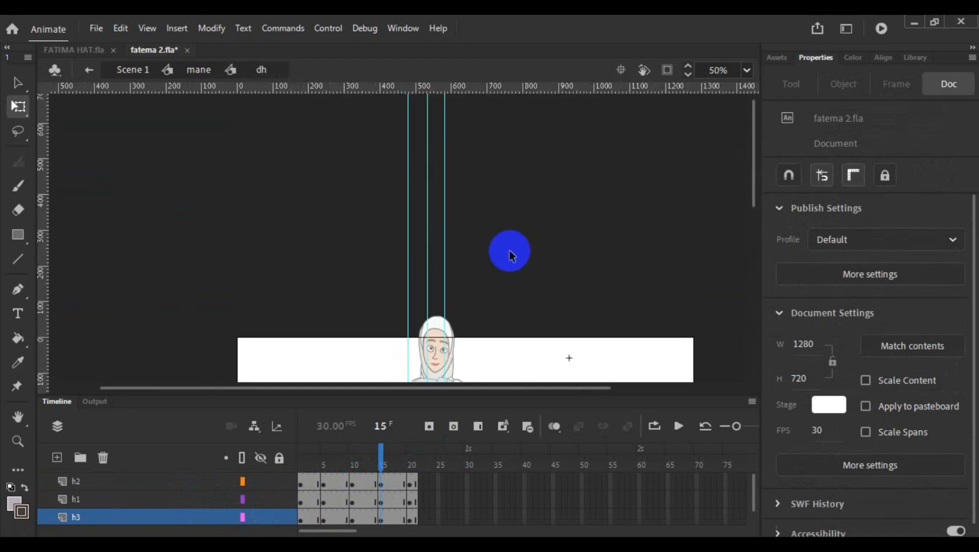
pyautogui.scroll(-3, 507, 266)
# - Reset the Basic workspace to its original layout
pyautogui.click(414, 30)
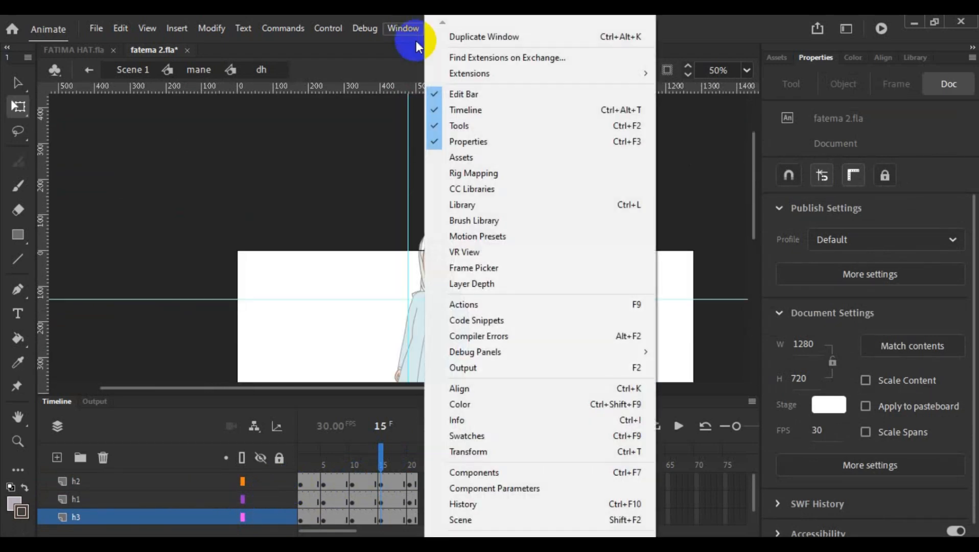
pyautogui.moveTo(531, 537)
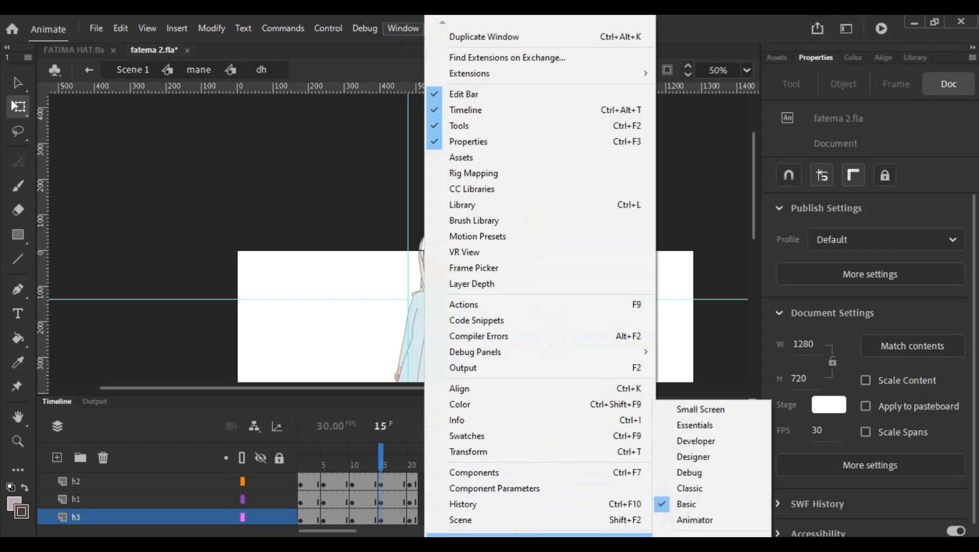
pyautogui.click(690, 546)
pyautogui.click(526, 303)
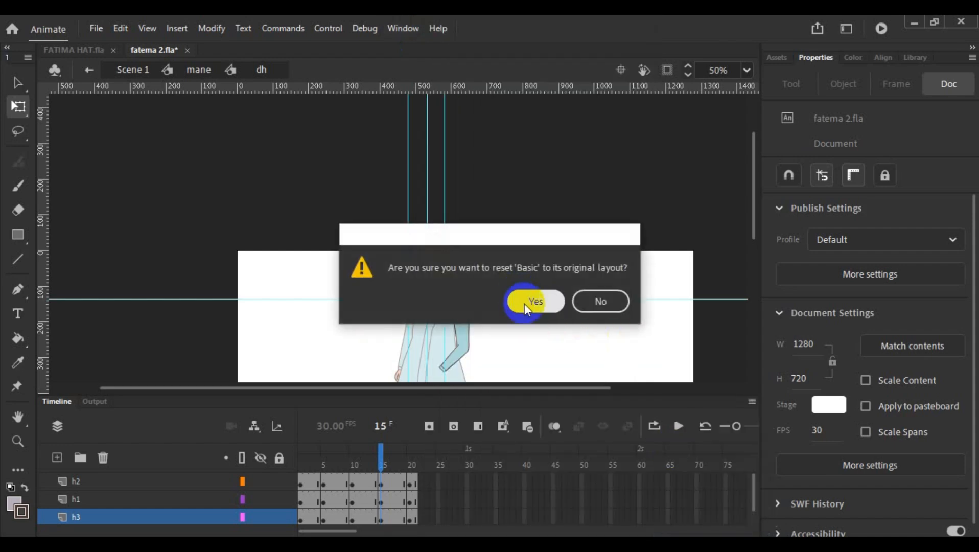
# - Compare the arm at frames 1 and 15, and paste the copied frame into frame 15 of layer h3
pyautogui.scroll(-5, 536, 311)
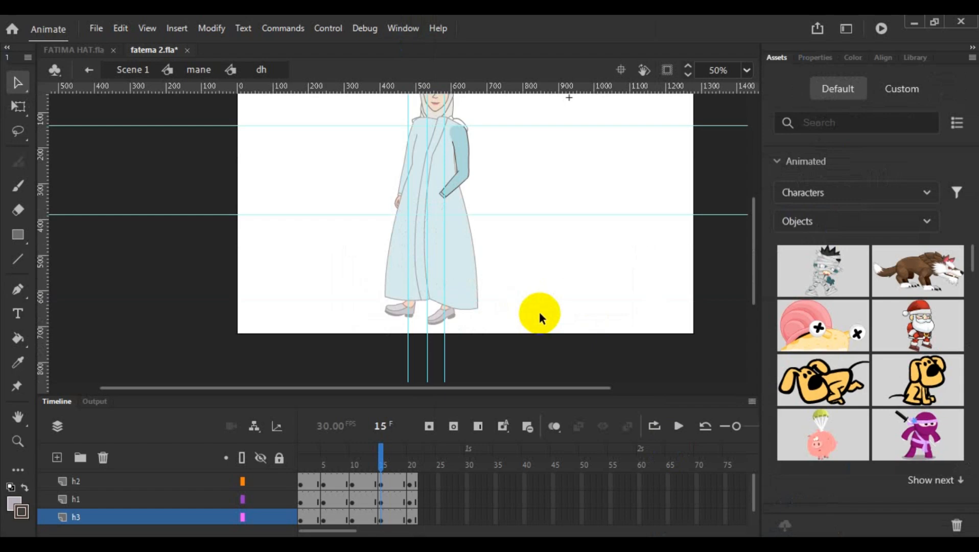
pyautogui.scroll(-1, 538, 310)
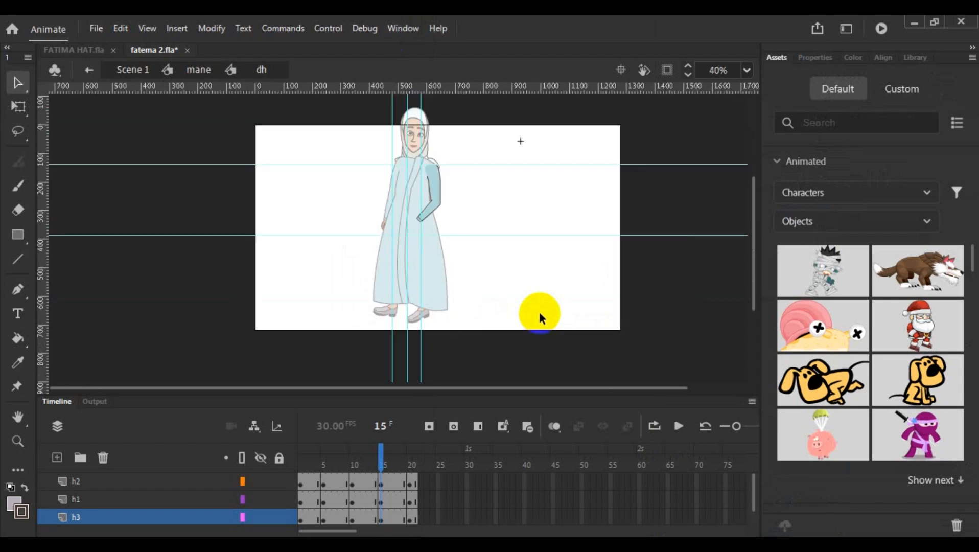
pyautogui.click(302, 521)
pyautogui.click(381, 521)
pyautogui.click(380, 522)
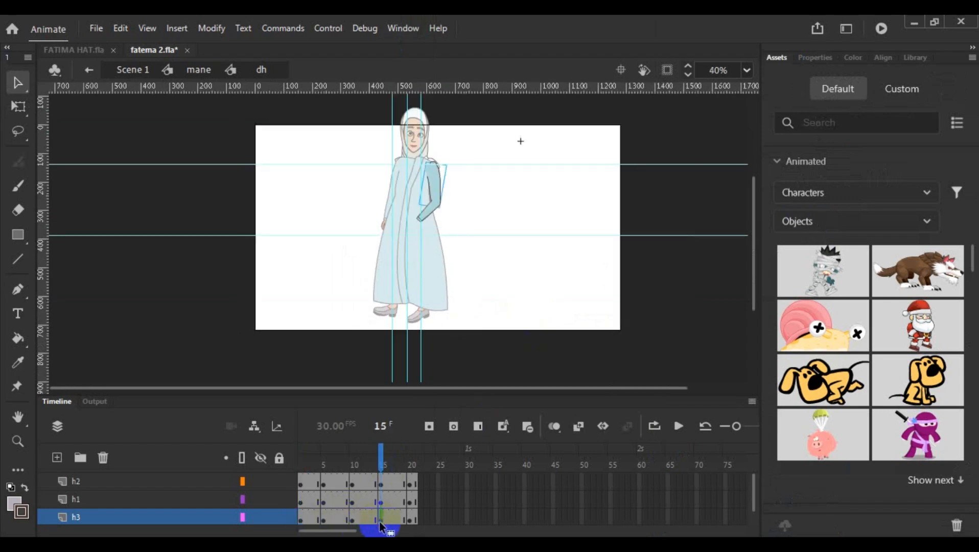
pyautogui.rightClick(381, 522)
pyautogui.click(448, 323)
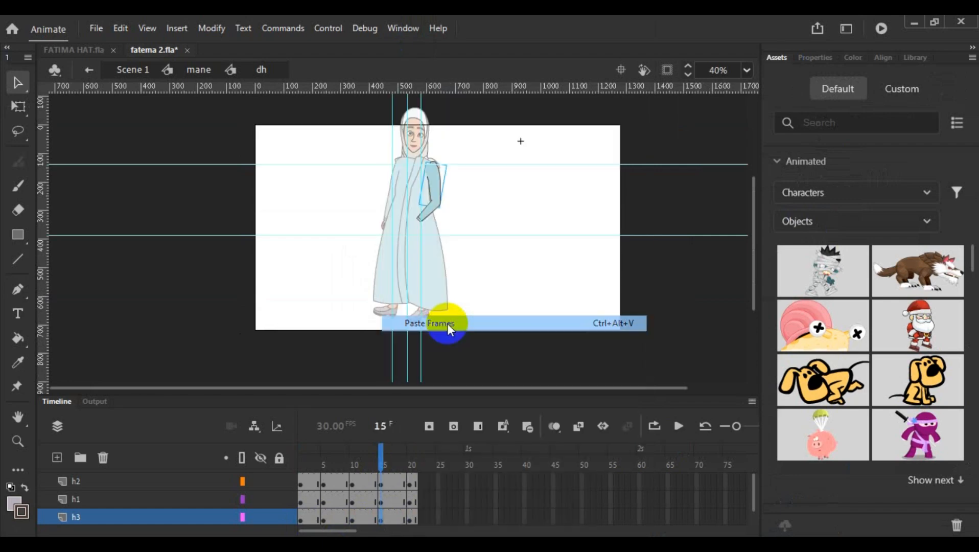
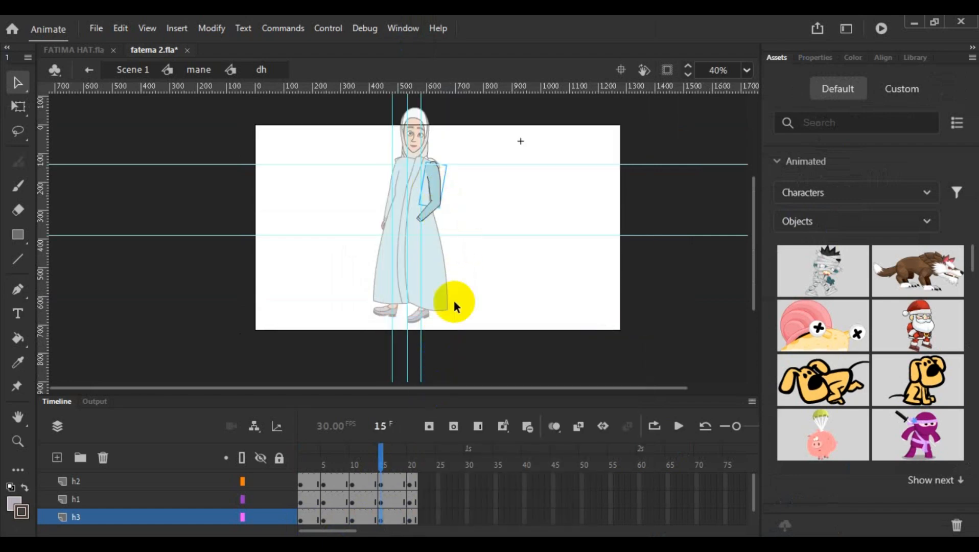
# - Move the stray upper arm off the body at frame 15 of layer h3 and delete it
pyautogui.hotkey('shift', 'Right')
pyautogui.hotkey('shift', 'Right')
pyautogui.hotkey('shift', 'Right')
pyautogui.hotkey('shift', 'Right')
pyautogui.hotkey('shift', 'Right')
pyautogui.hotkey('shift', 'Right')
pyautogui.hotkey('shift', 'Right')
pyautogui.hotkey('shift', 'Right')
pyautogui.hotkey('shift', 'Right')
pyautogui.hotkey('shift', 'Right')
pyautogui.hotkey('shift', 'Right')
pyautogui.hotkey('shift', 'Right')
pyautogui.hotkey('shift', 'Right')
pyautogui.hotkey('shift', 'Right')
pyautogui.hotkey('shift', 'Right')
pyautogui.hotkey('shift', 'Right')
pyautogui.hotkey('shift', 'Right')
pyautogui.hotkey('shift', 'Right')
pyautogui.hotkey('shift', 'Right')
pyautogui.hotkey('shift', 'Right')
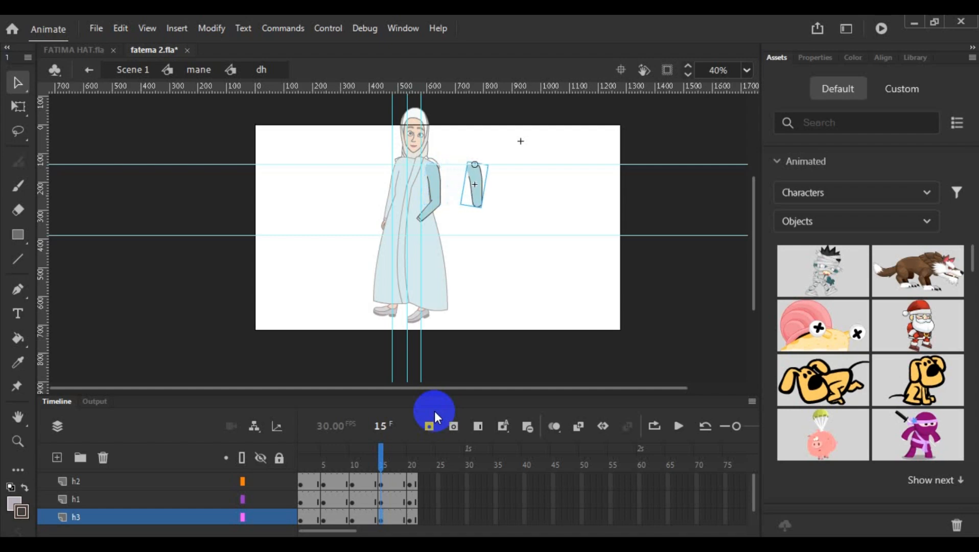
pyautogui.press('Delete')
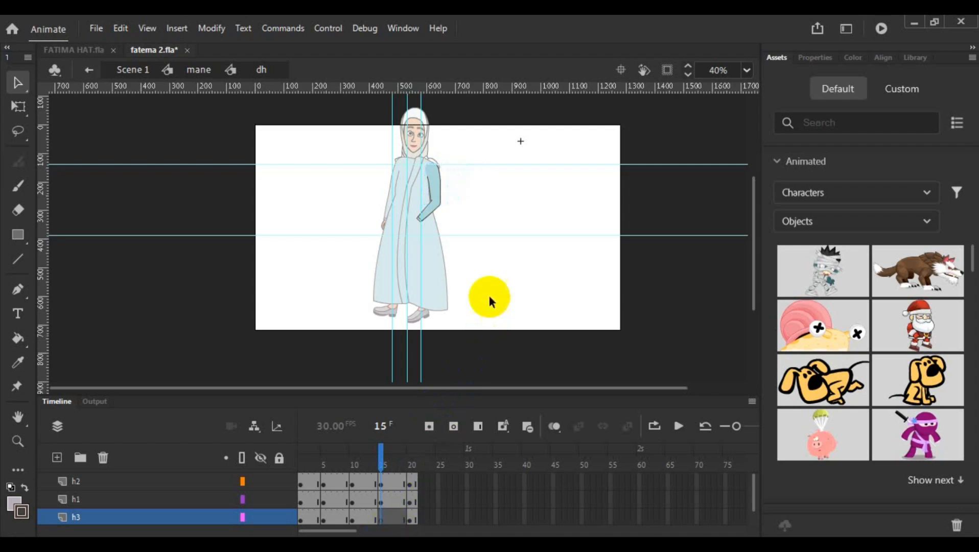
# - Compare frames 1 and 5 of layer h3, and delete the duplicate upper arm from frame 5
pyautogui.click(299, 520)
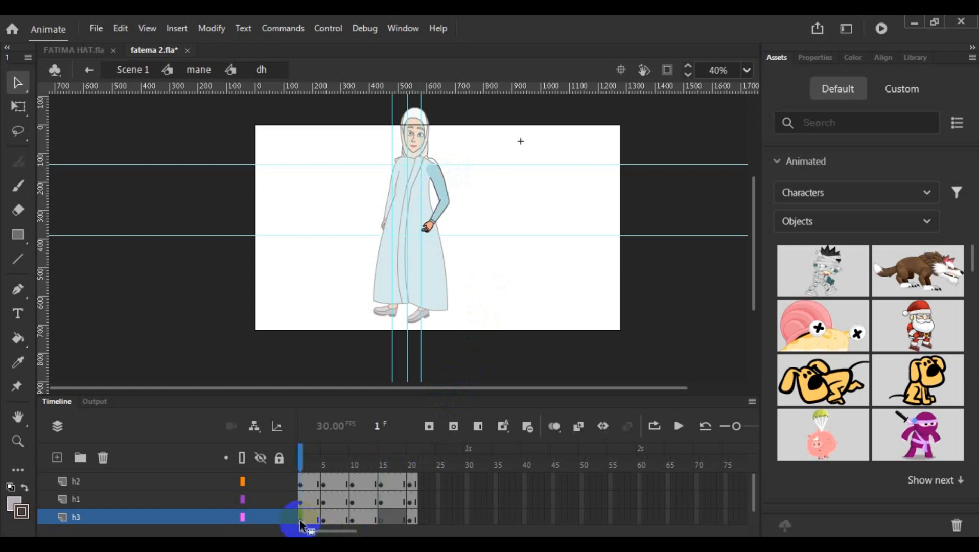
pyautogui.click(324, 520)
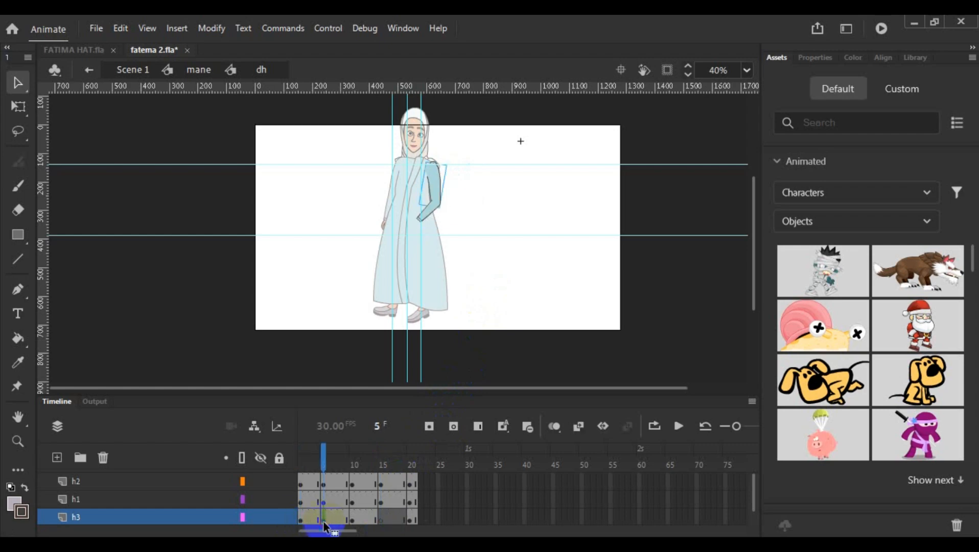
pyautogui.click(299, 520)
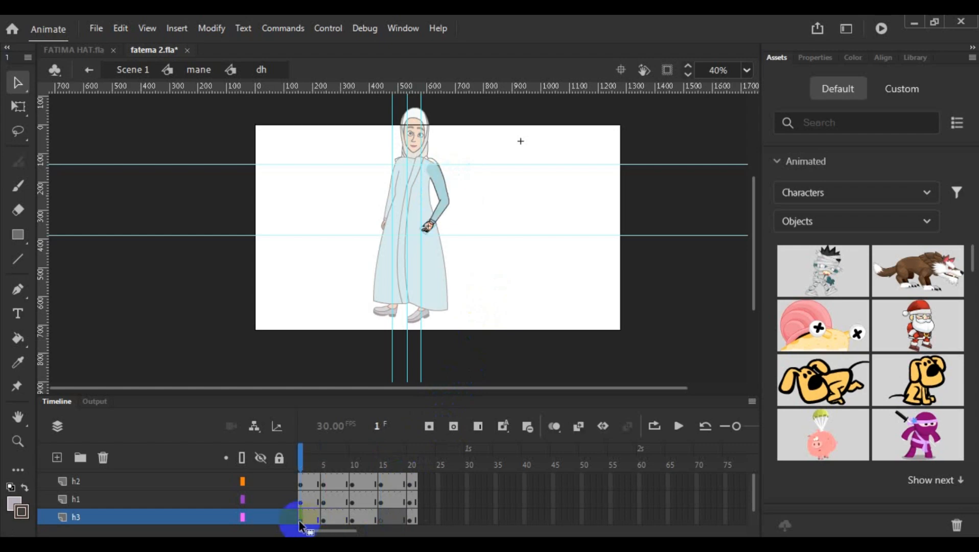
pyautogui.click(323, 521)
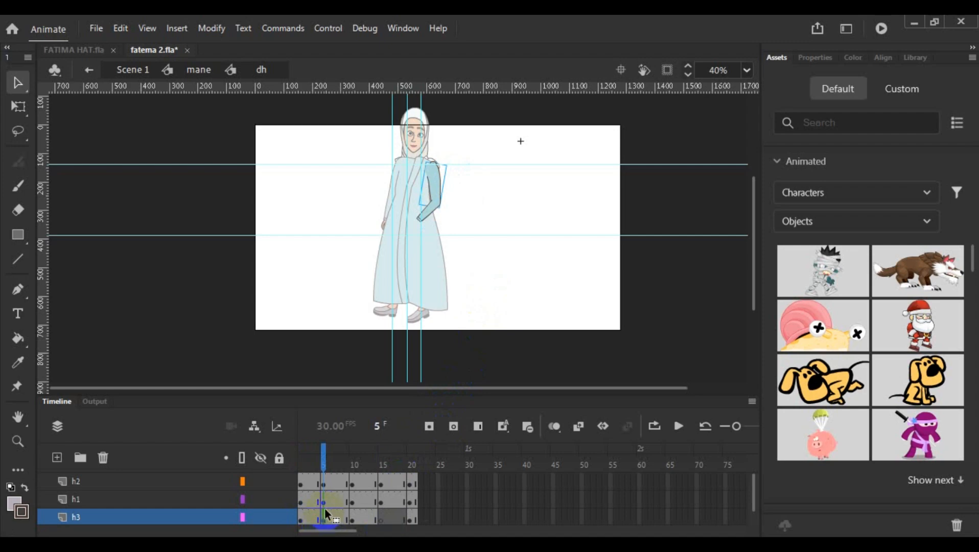
pyautogui.press('Right')
pyautogui.press('Right')
pyautogui.press('Right')
pyautogui.press('Right')
pyautogui.press('Right')
pyautogui.press('Right')
pyautogui.press('Right')
pyautogui.press('Right')
pyautogui.press('Right')
pyautogui.press('Right')
pyautogui.press('Right')
pyautogui.press('Right')
pyautogui.press('Right')
pyautogui.press('Right')
pyautogui.press('Right')
pyautogui.press('Right')
pyautogui.press('Right')
pyautogui.press('Right')
pyautogui.press('Right')
pyautogui.press('Right')
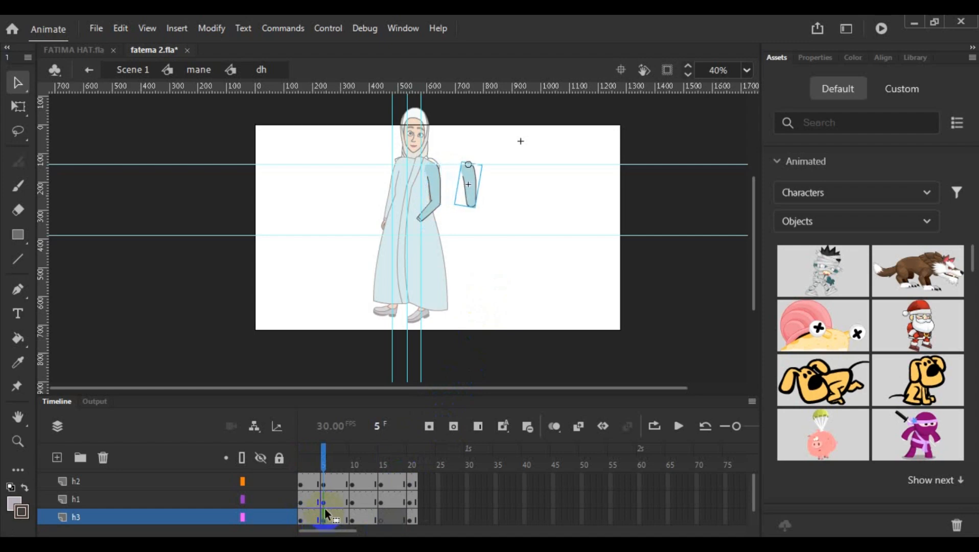
pyautogui.press('Right')
pyautogui.press('Right')
pyautogui.press('Right')
pyautogui.press('Right')
pyautogui.press('Right')
pyautogui.press('Right')
pyautogui.press('Delete')
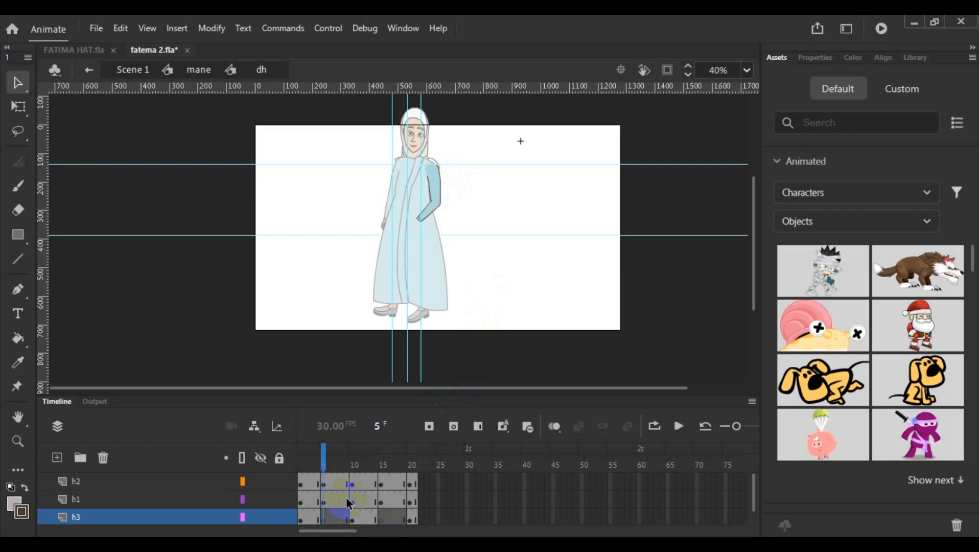
# - Put the deleted upper arm pieces back into frames 5 and 15 of layer h3
pyautogui.click(301, 520)
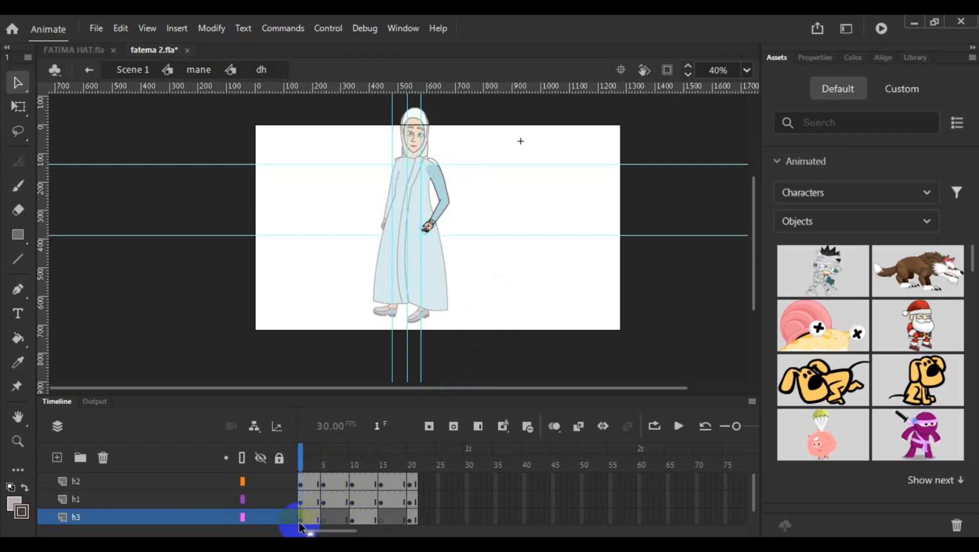
pyautogui.scroll(5, 460, 267)
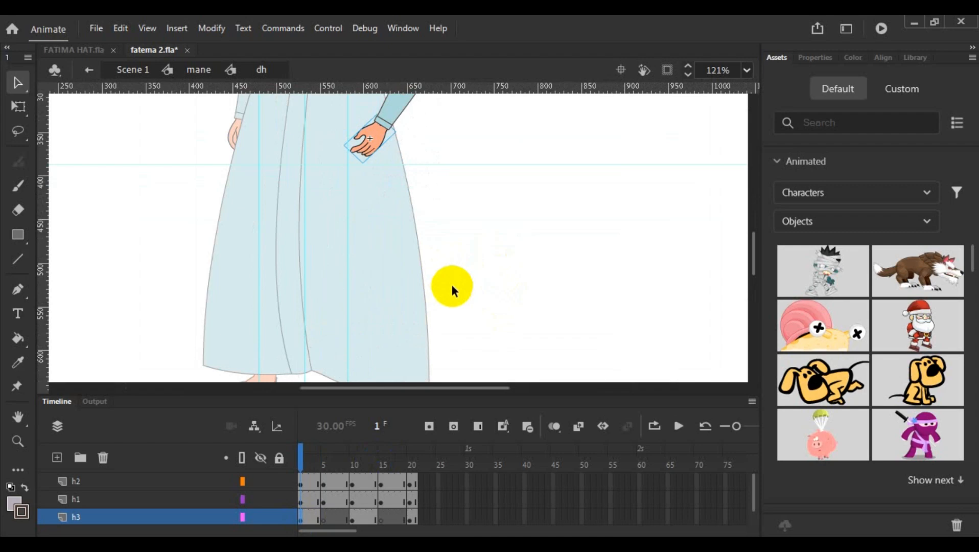
pyautogui.hotkey('alt', '.')
pyautogui.hotkey('ctrl', 'shift', 'v')
pyautogui.press('alt+')
pyautogui.hotkey('alt', '.')
pyautogui.hotkey('alt', '.')
pyautogui.hotkey('alt', '.')
pyautogui.hotkey('ctrl', 'shift', 'v')
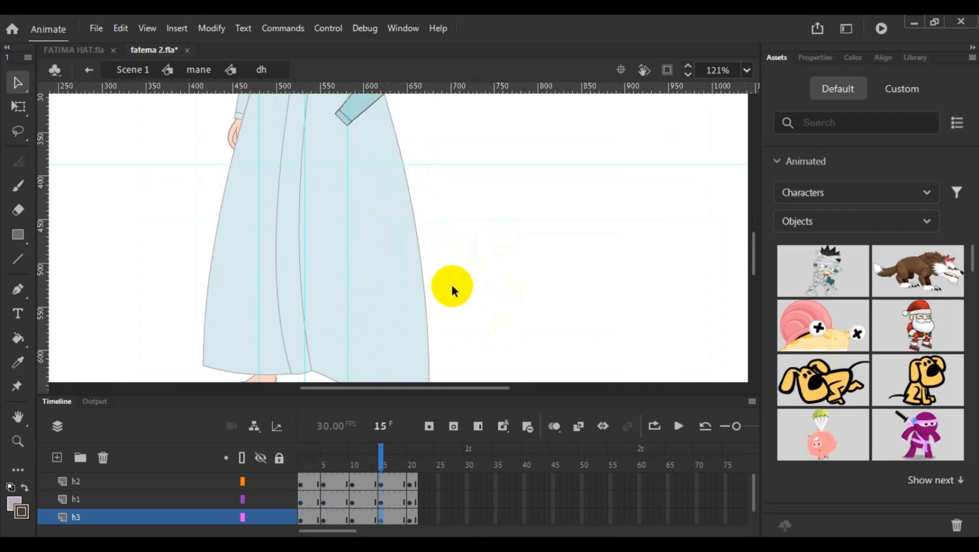
# - Review the arm pose at frames 1, 5 and 15 by moving through the timeline
pyautogui.press('shift+')
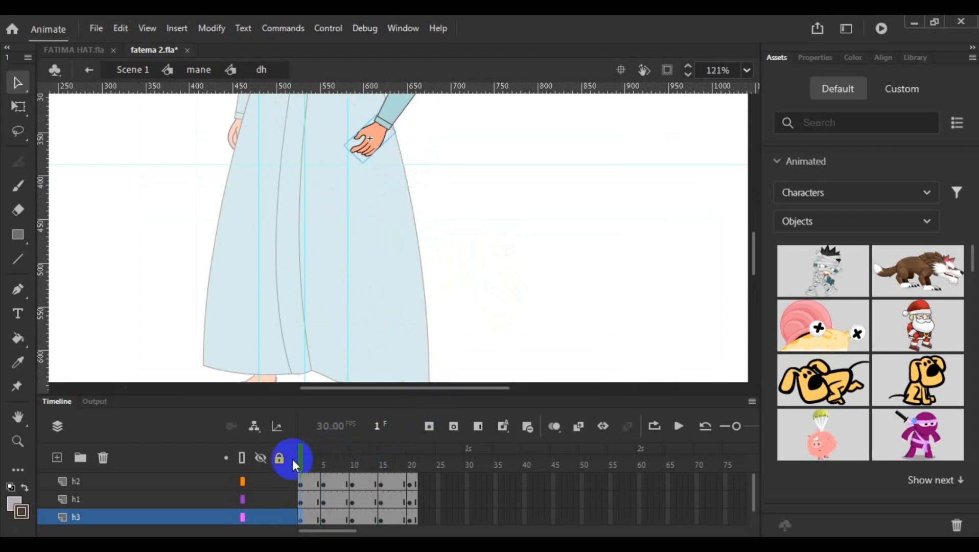
pyautogui.scroll(2, 412, 294)
pyautogui.scroll(2, 411, 294)
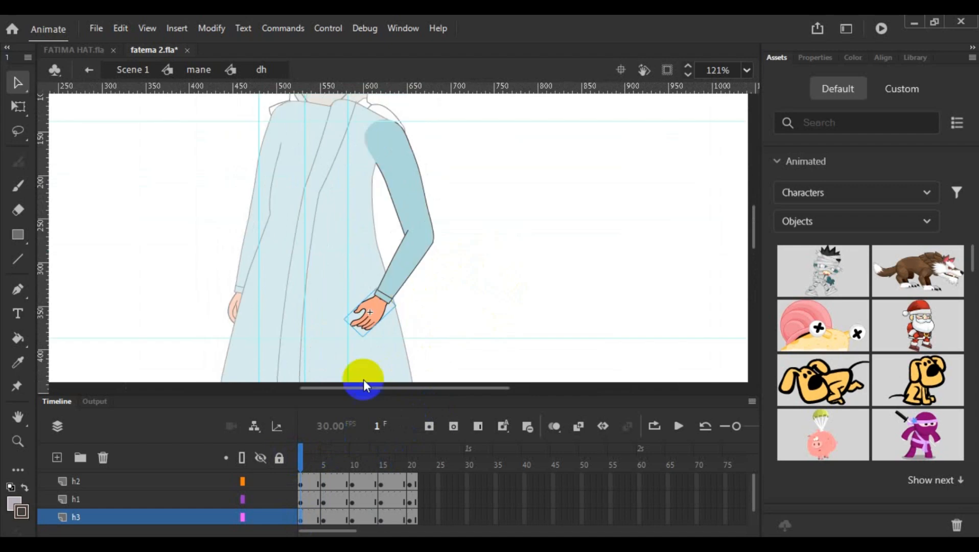
pyautogui.moveTo(300, 459); pyautogui.dragTo(324, 471)
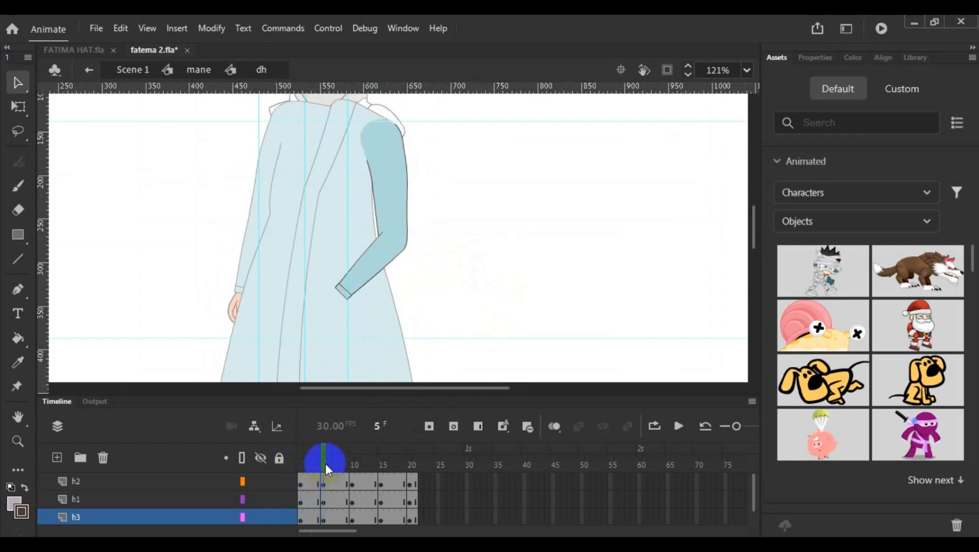
pyautogui.press('Return')
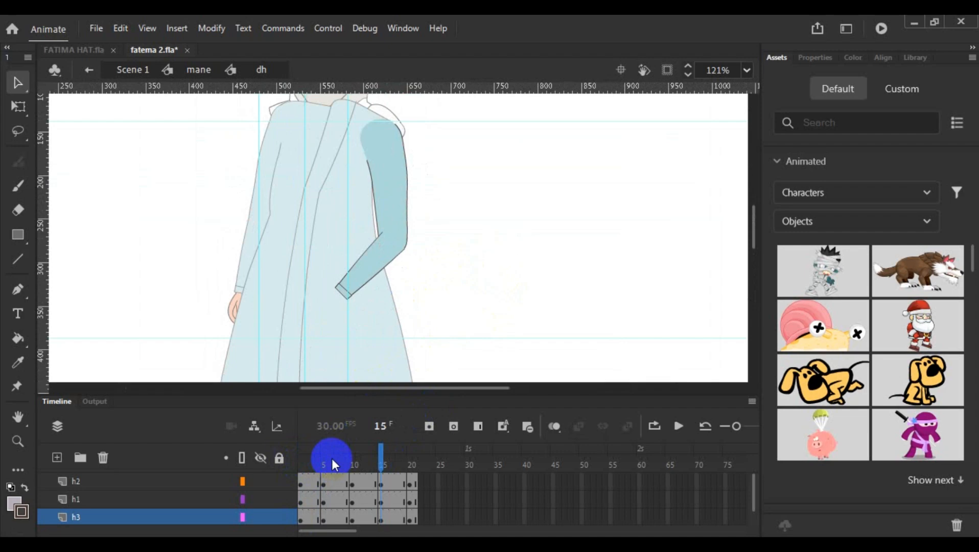
pyautogui.moveTo(379, 455); pyautogui.dragTo(326, 489)
# - Display layers h2 and h1 as outlines at frame 15, keeping layer h3 in full colour
pyautogui.click(381, 465)
pyautogui.click(242, 517)
pyautogui.click(243, 481)
pyautogui.click(243, 500)
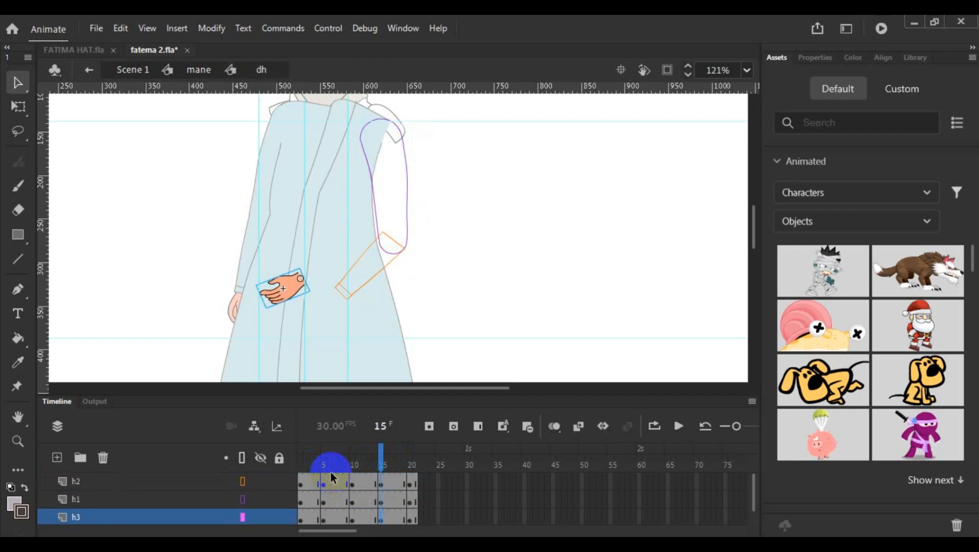
# - Examine which arm piece each of the layers h1, h2 and h3 holds at frames 5, 10, 15 and 20
pyautogui.moveTo(380, 465); pyautogui.dragTo(380, 491)
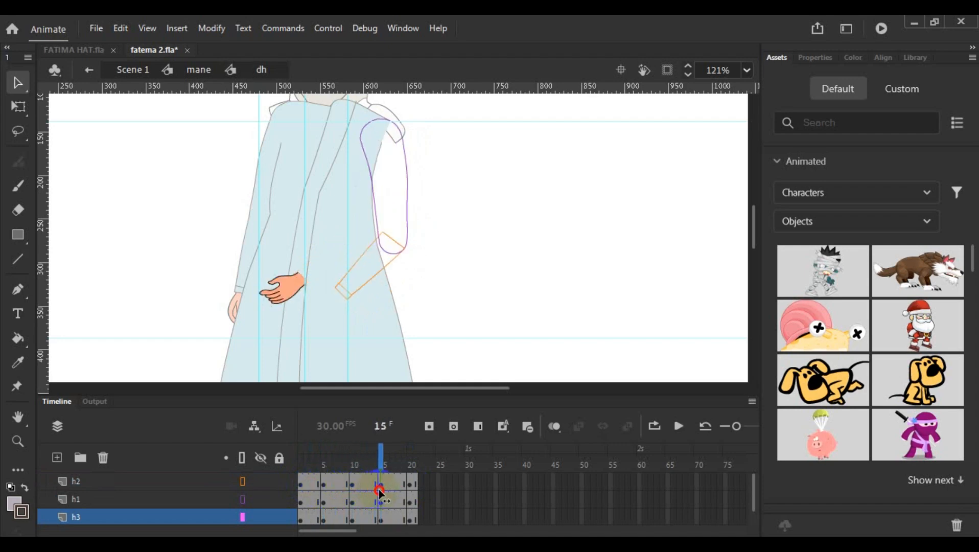
pyautogui.click(380, 519)
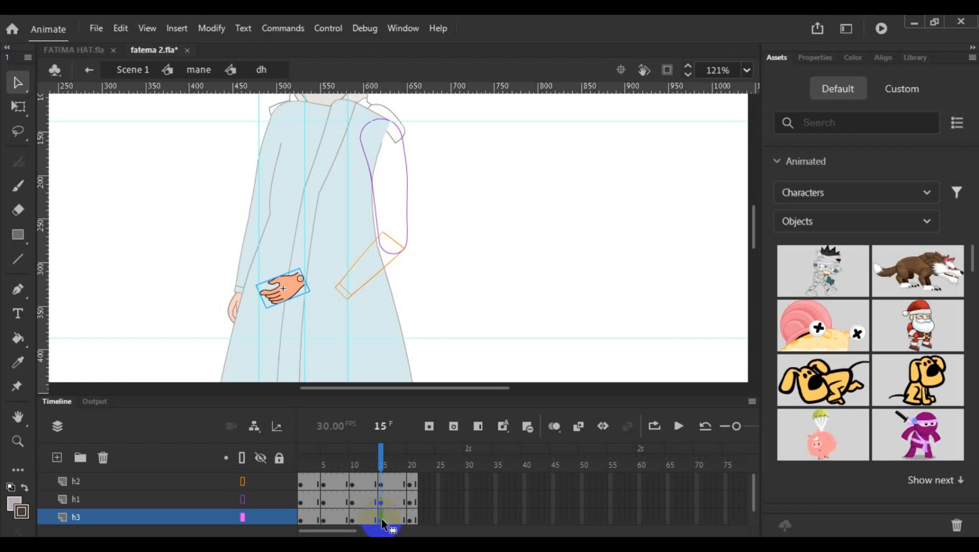
pyautogui.click(379, 501)
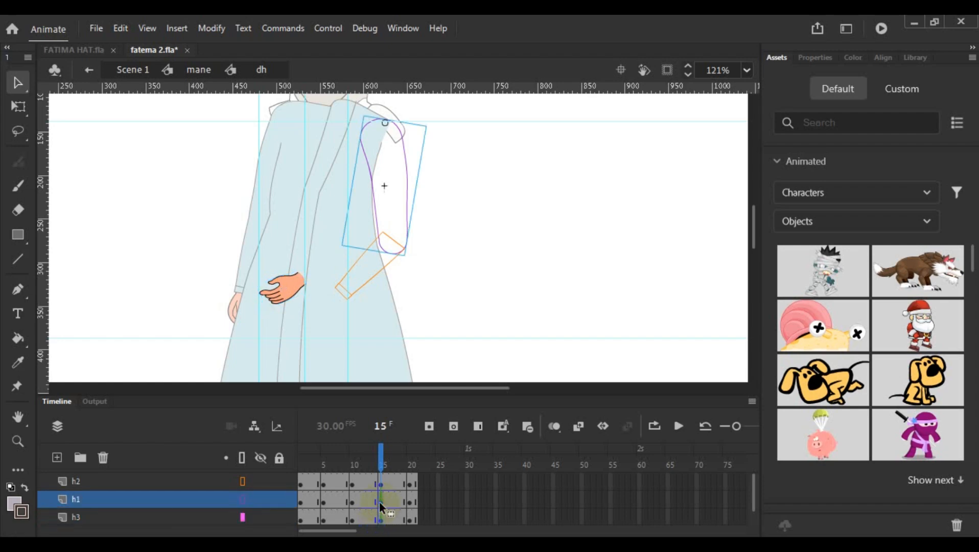
pyautogui.click(381, 484)
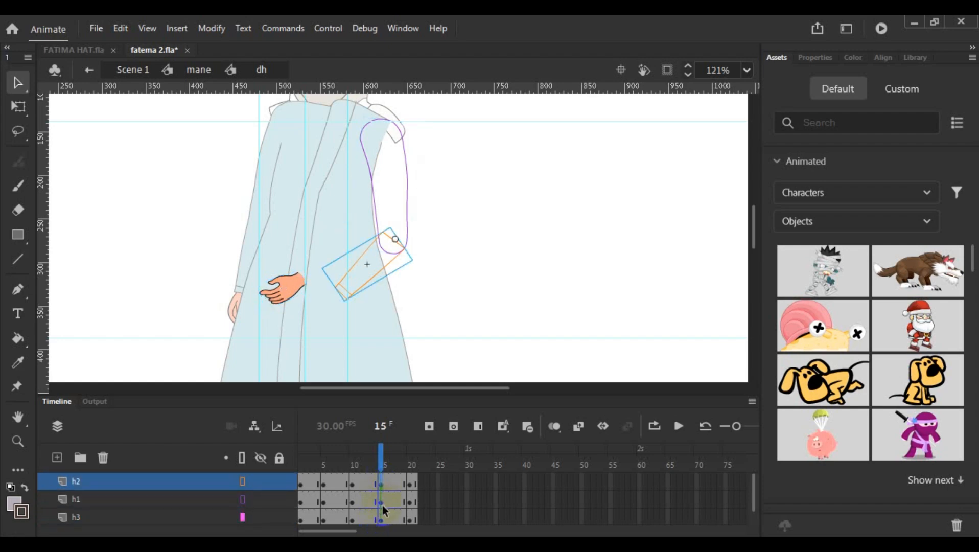
pyautogui.click(382, 504)
pyautogui.click(380, 519)
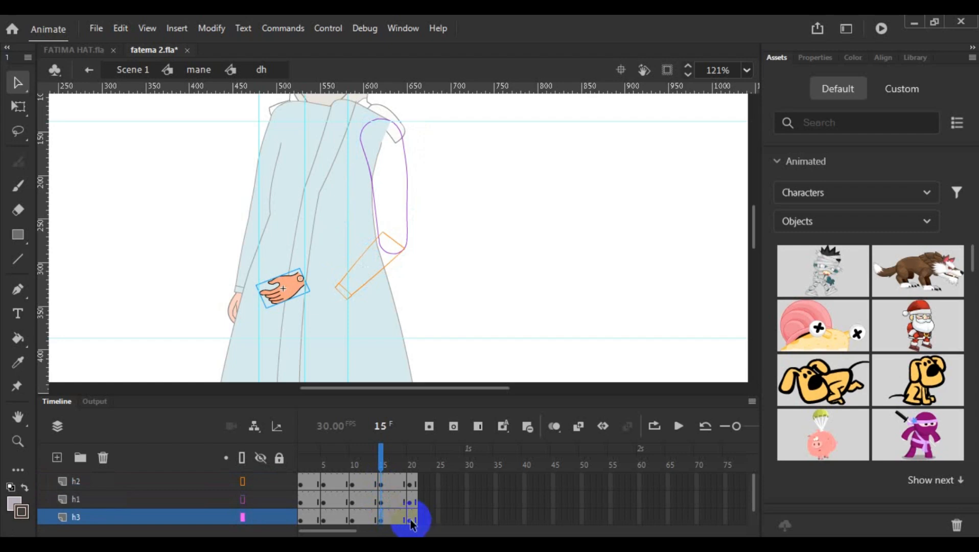
pyautogui.click(410, 519)
pyautogui.moveTo(409, 466); pyautogui.dragTo(380, 476)
pyautogui.click(351, 522)
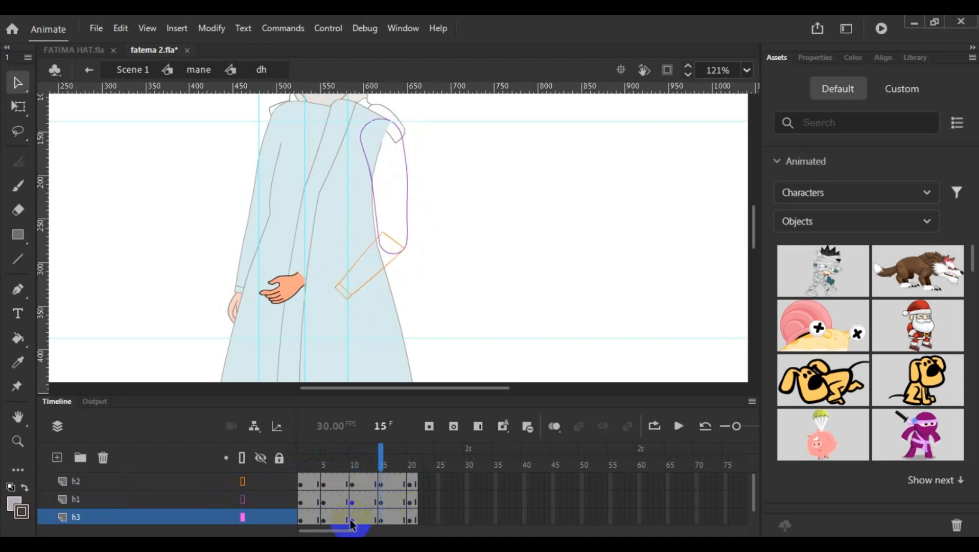
pyautogui.click(321, 522)
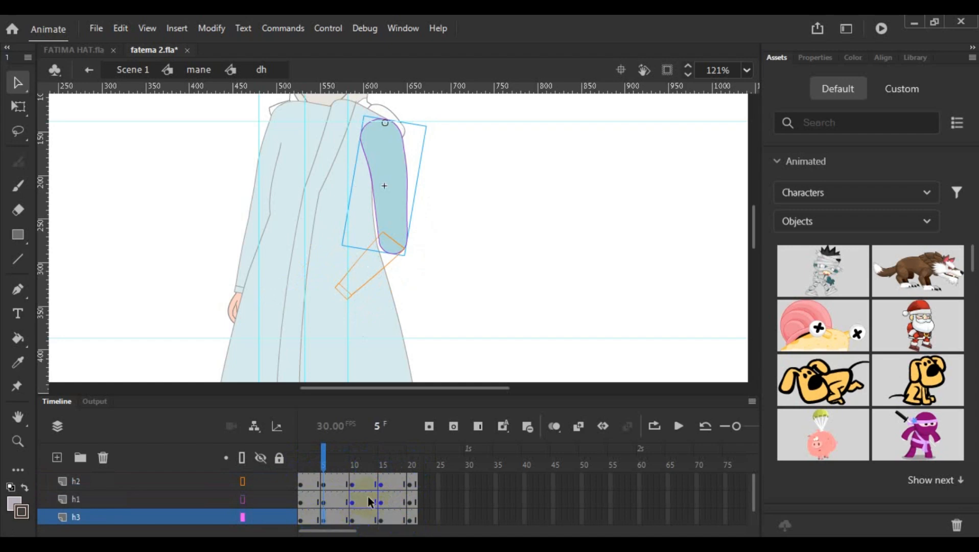
pyautogui.click(323, 503)
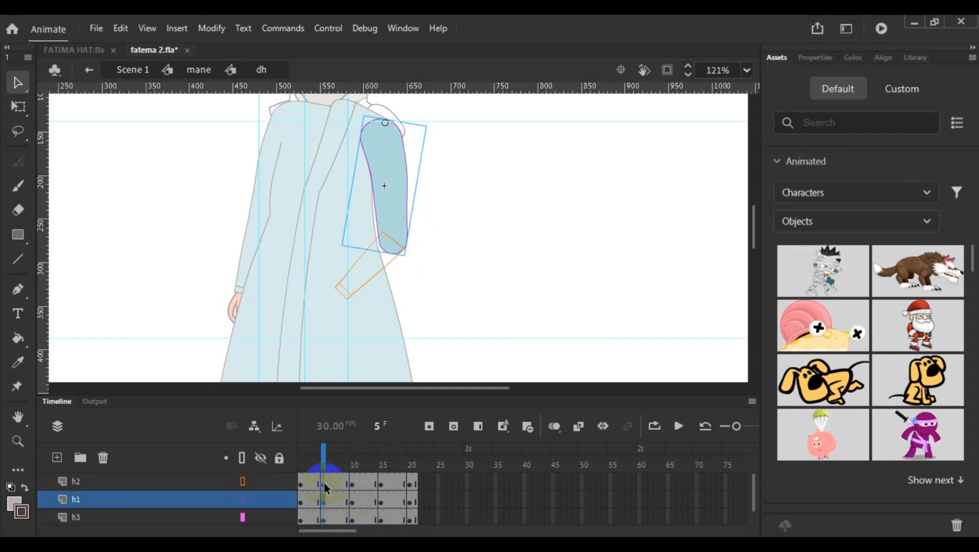
pyautogui.click(325, 483)
pyautogui.click(323, 522)
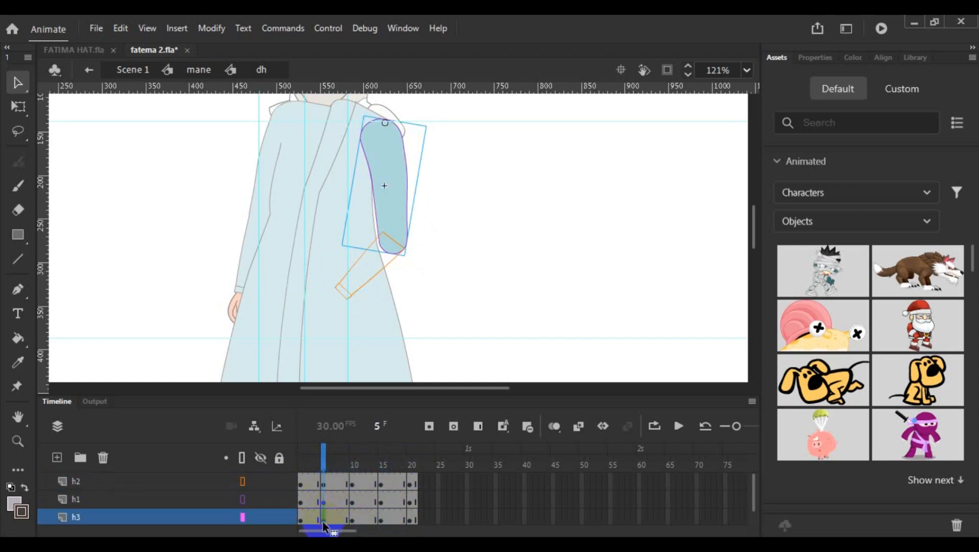
# - Copy the hand from frame 10 of layer h3
pyautogui.click(352, 521)
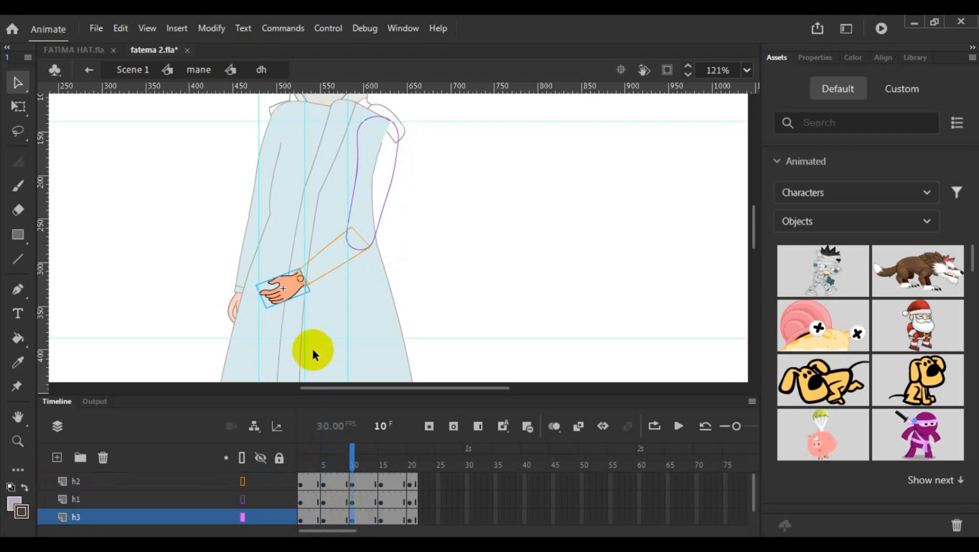
pyautogui.rightClick(283, 295)
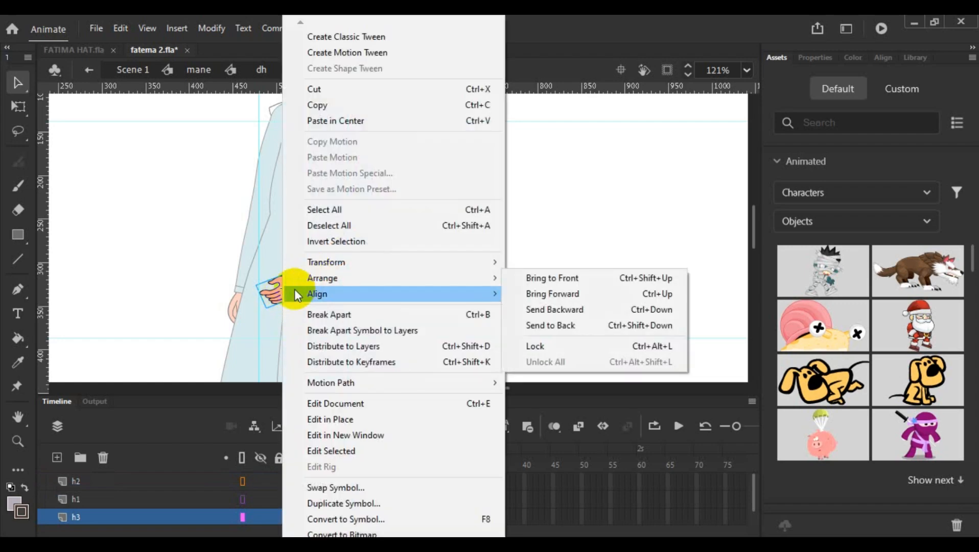
pyautogui.click(324, 108)
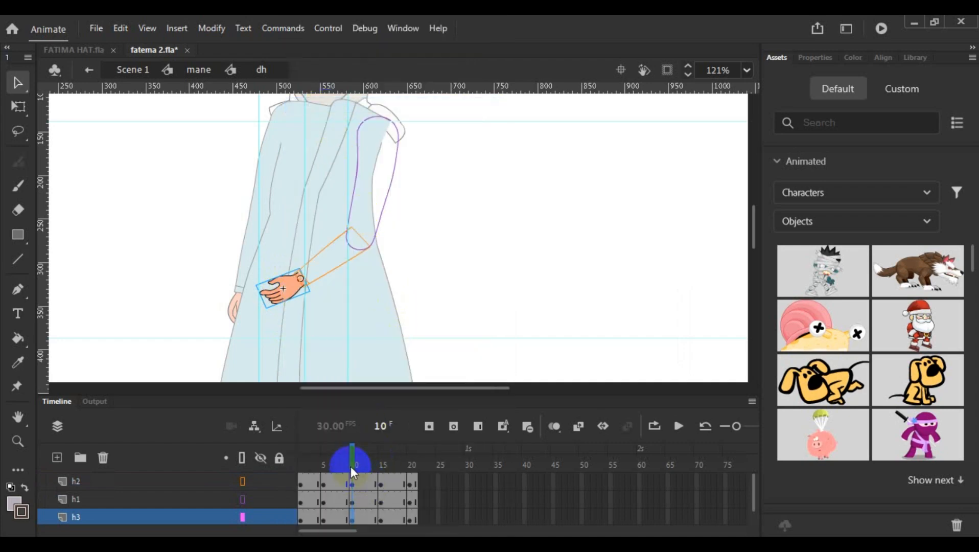
# - Move the stray upper arm off the body at frame 5 of layer h3 and delete it
pyautogui.moveTo(351, 467); pyautogui.dragTo(323, 463)
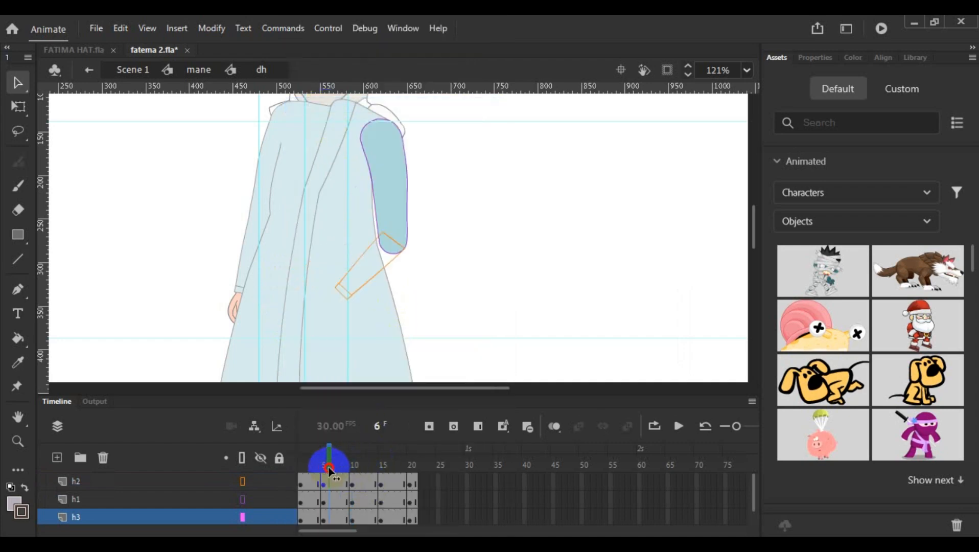
pyautogui.click(323, 518)
pyautogui.hotkey('shift', 'Right')
pyautogui.hotkey('shift', 'Right')
pyautogui.hotkey('shift', 'Right')
pyautogui.hotkey('shift', 'Right')
pyautogui.hotkey('shift', 'Right')
pyautogui.hotkey('shift', 'Right')
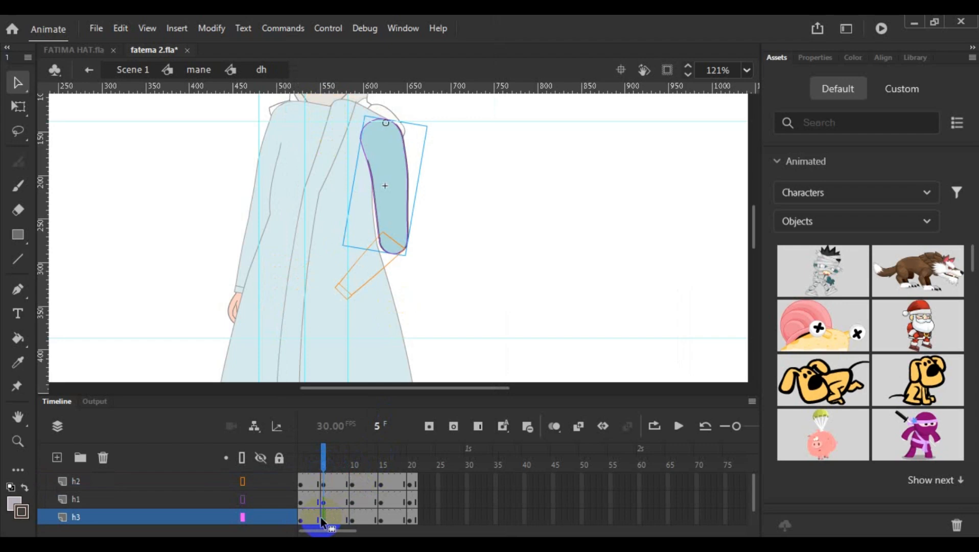
pyautogui.hotkey('shift', 'Right')
pyautogui.hotkey('shift', 'Right')
pyautogui.hotkey('shift', 'Right')
pyautogui.hotkey('shift', 'Right')
pyautogui.hotkey('shift', 'Right')
pyautogui.hotkey('shift', 'Right')
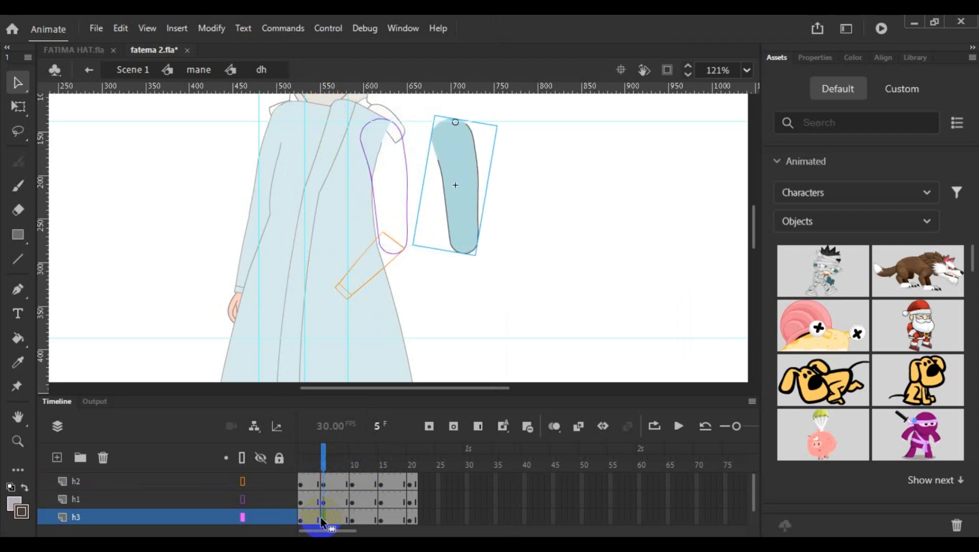
pyautogui.press('Delete')
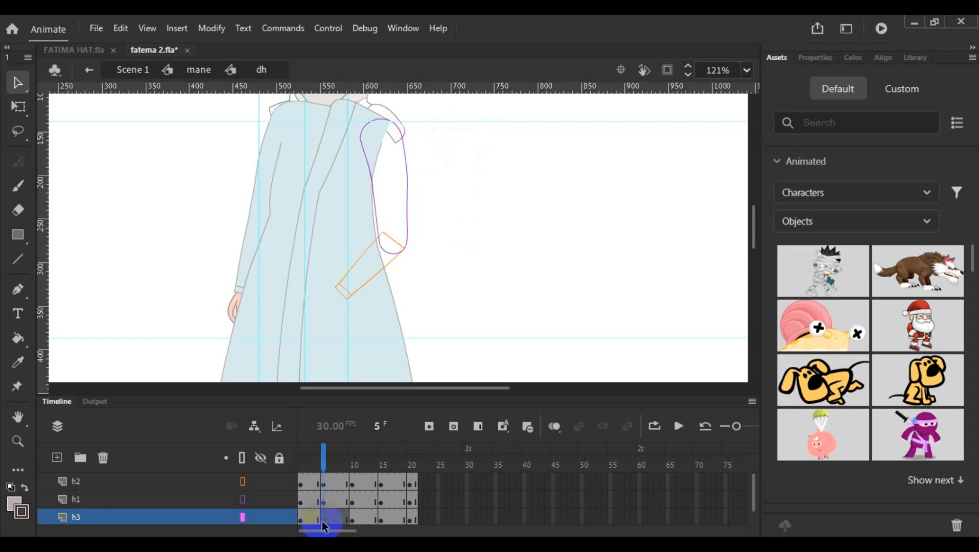
# - Convert frame 5 of layer h3 to a keyframe and paste the copied hand into it
pyautogui.rightClick(322, 521)
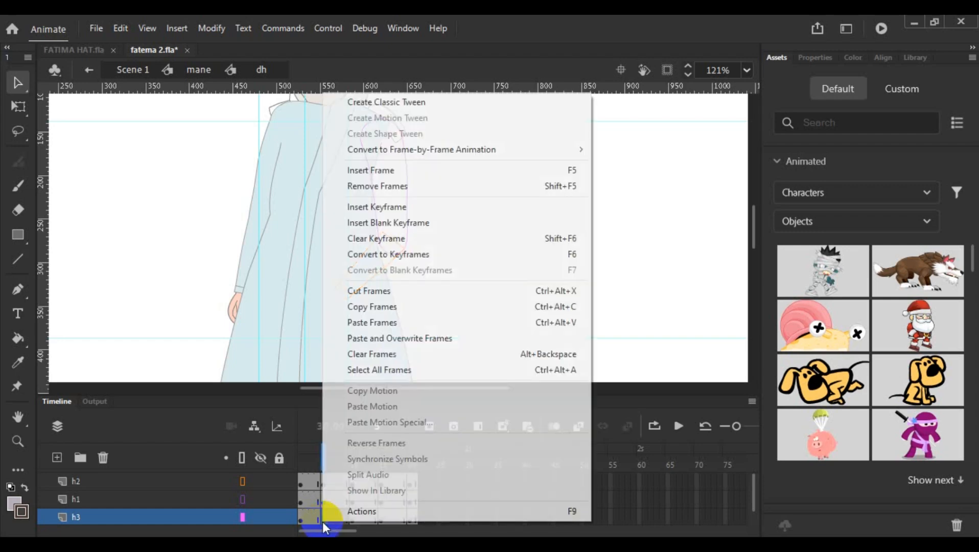
pyautogui.click(378, 255)
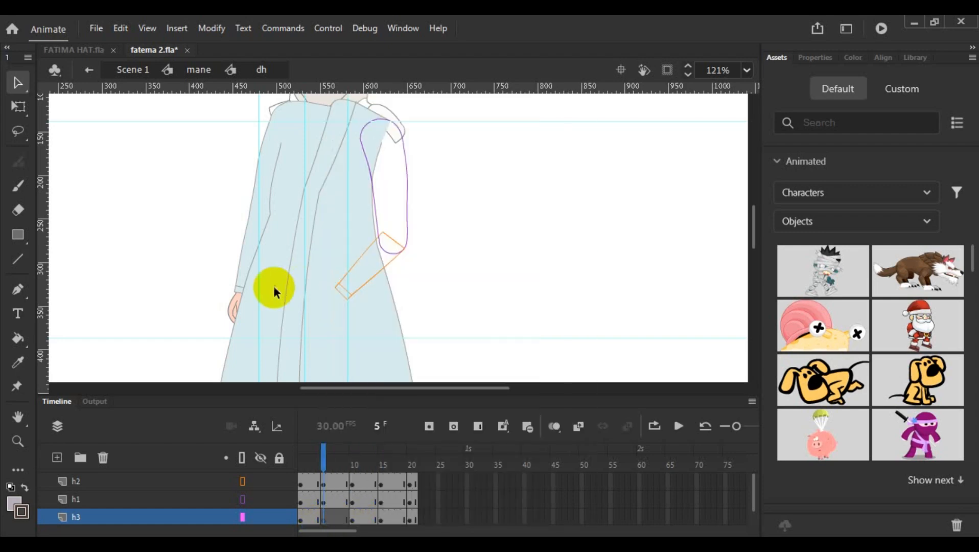
pyautogui.click(324, 521)
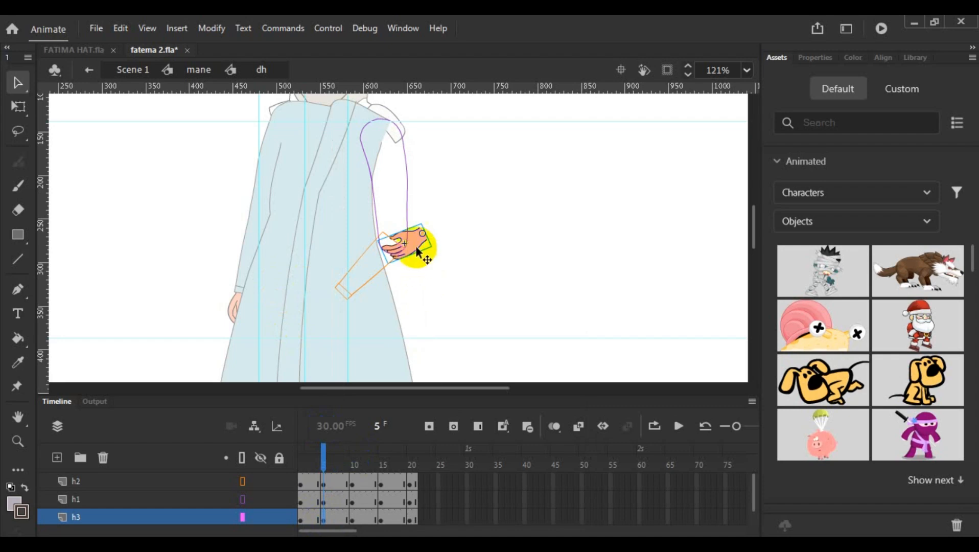
# - Move the hand onto the forearm's cuff at frame 5 of layer h3 and rotate it to line up with the forearm
pyautogui.moveTo(412, 241); pyautogui.dragTo(294, 308)
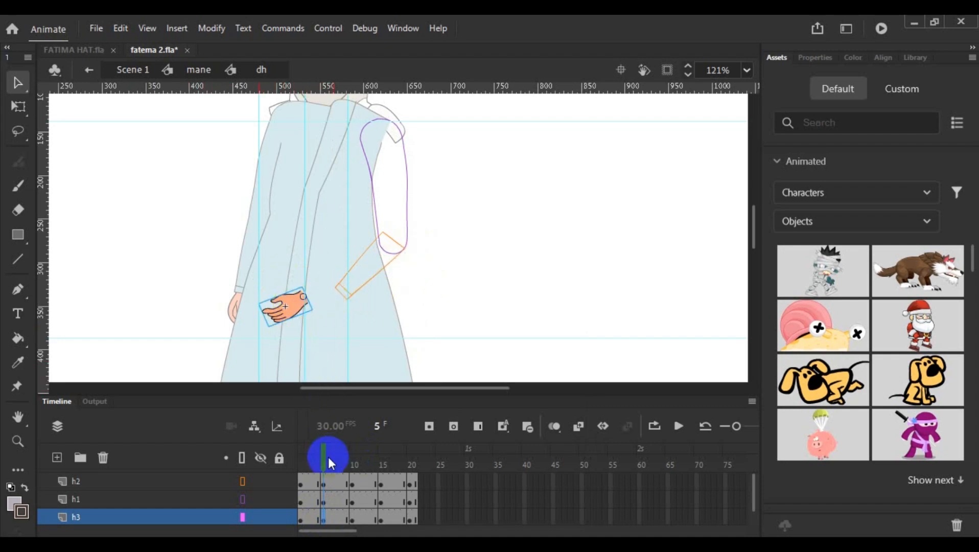
pyautogui.moveTo(322, 457)
pyautogui.mouseDown()
pyautogui.moveTo(297, 464)
pyautogui.moveTo(324, 467)
pyautogui.mouseUp()
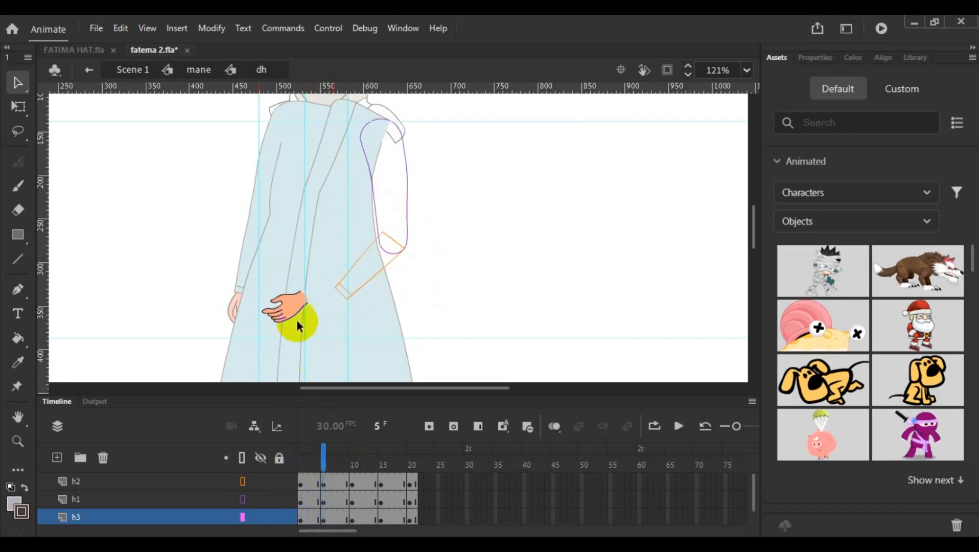
pyautogui.moveTo(291, 306); pyautogui.dragTo(326, 304)
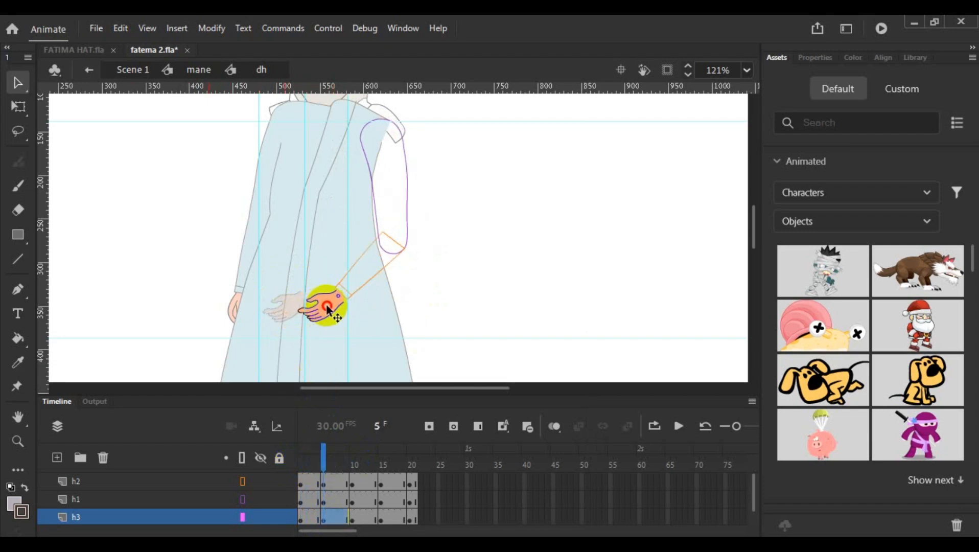
pyautogui.scroll(5, 339, 314)
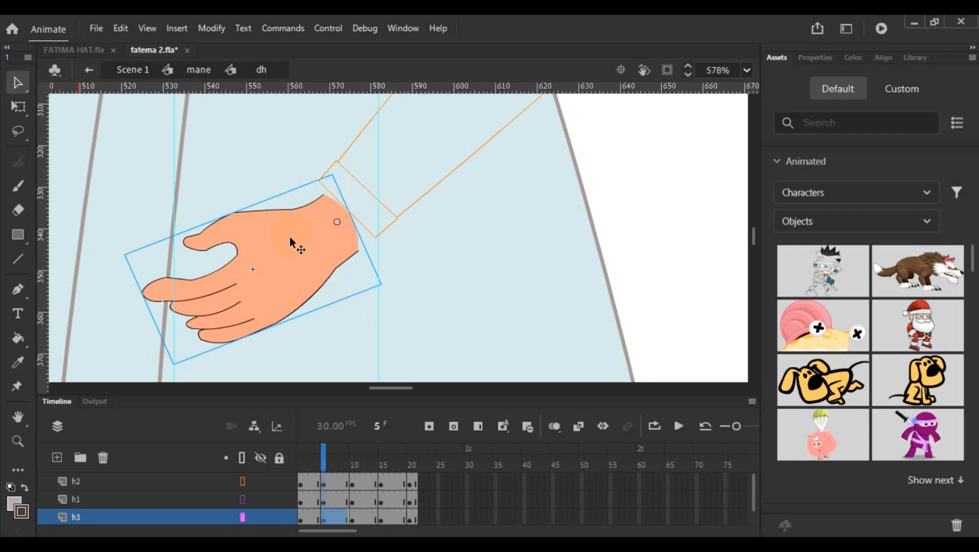
pyautogui.moveTo(289, 236); pyautogui.dragTo(310, 222)
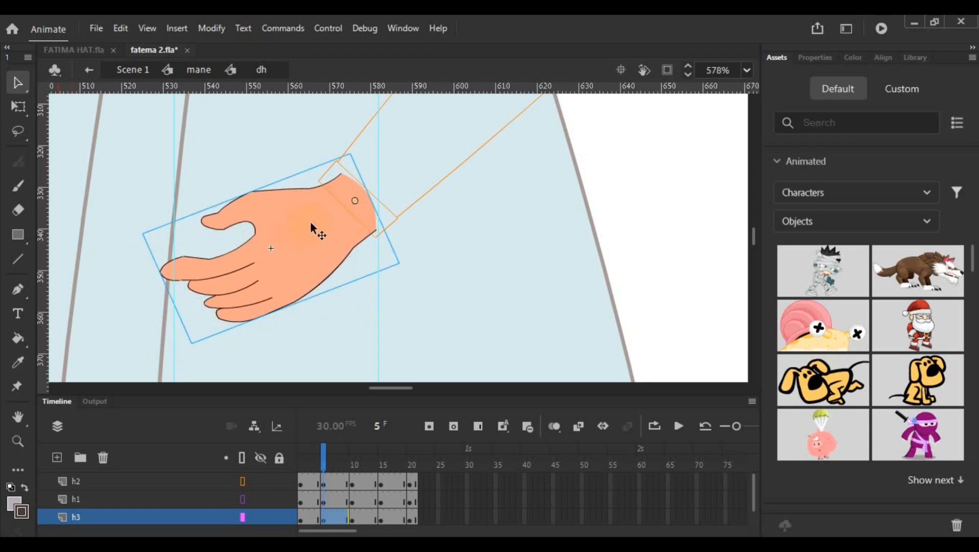
pyautogui.click(18, 107)
pyautogui.moveTo(190, 353); pyautogui.dragTo(214, 375)
# - Copy frame 5 of layer h3 and paste it onto frame 15 of the same layer
pyautogui.moveTo(325, 460); pyautogui.dragTo(380, 476)
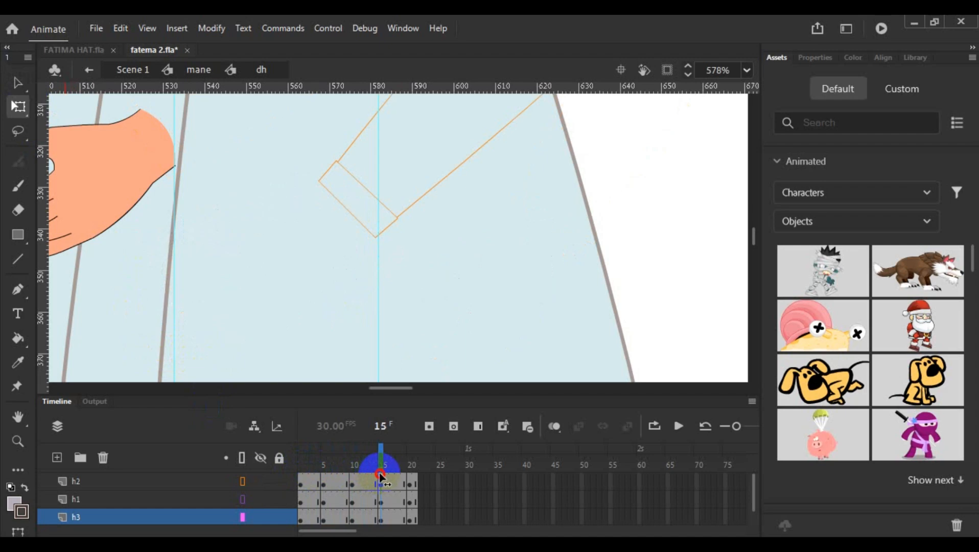
pyautogui.click(325, 522)
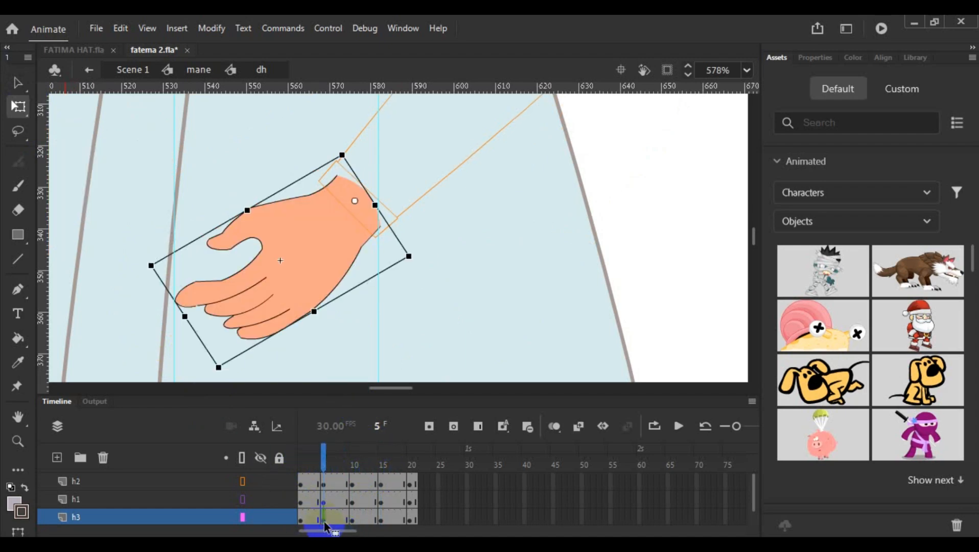
pyautogui.rightClick(324, 522)
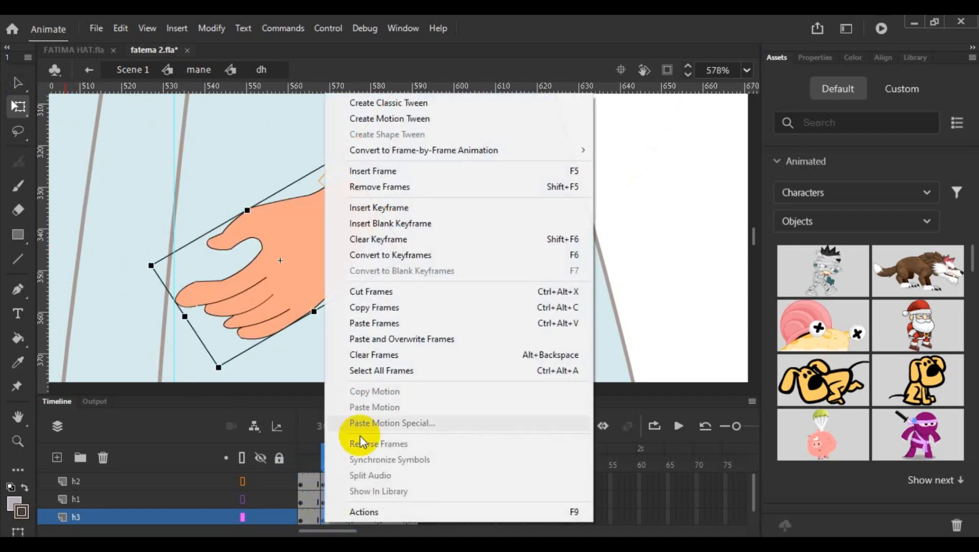
pyautogui.click(401, 305)
pyautogui.click(382, 519)
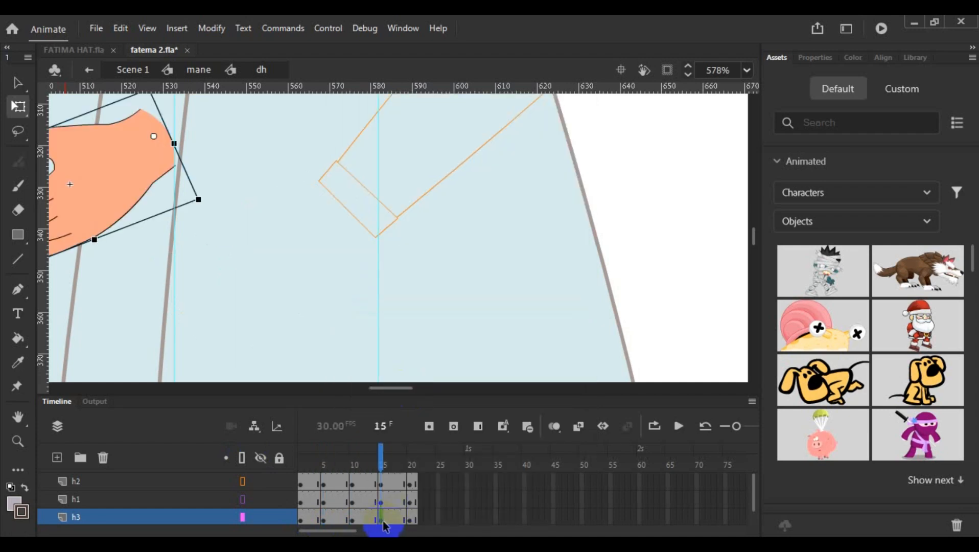
pyautogui.rightClick(382, 518)
pyautogui.click(459, 331)
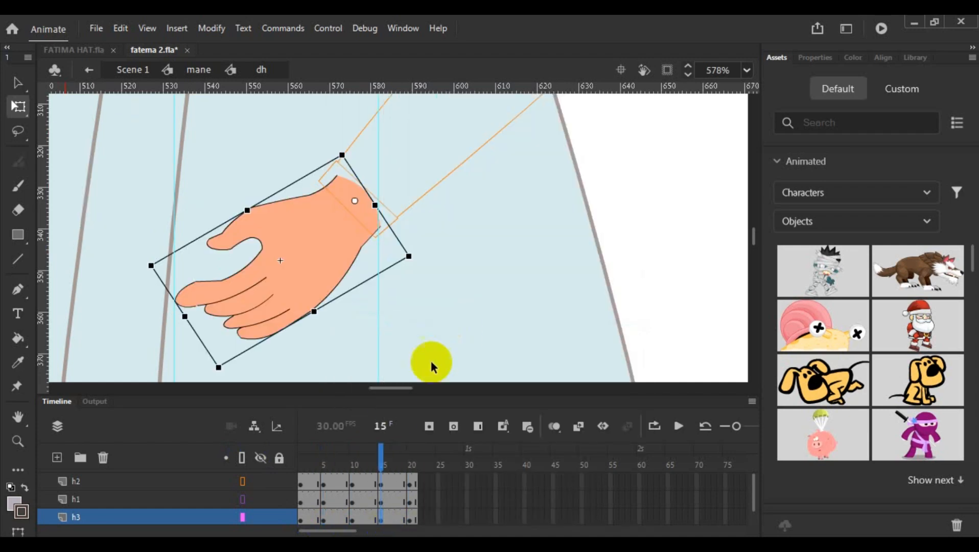
# - Create classic tweens between the keyframes of layers h2, h1 and h3, up to frame 20
pyautogui.scroll(-2, 513, 233)
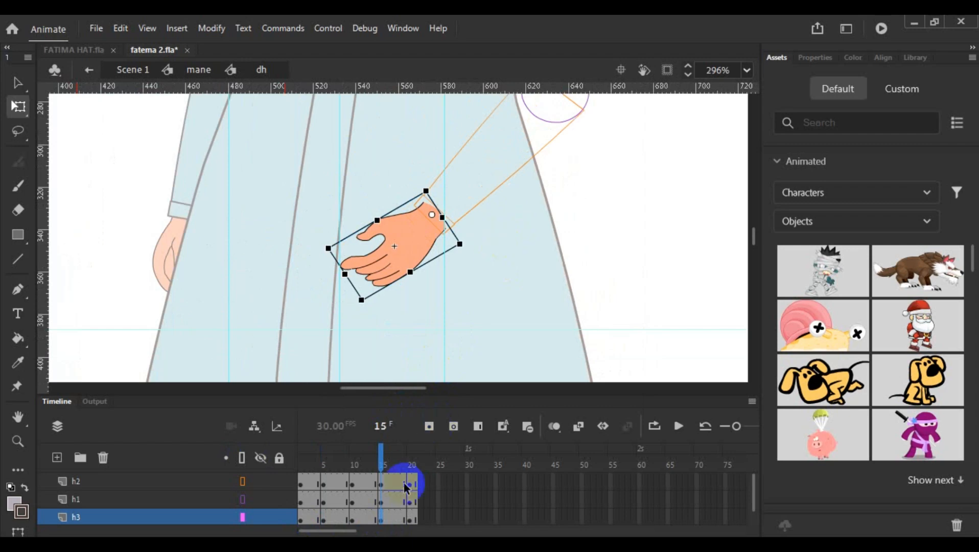
pyautogui.moveTo(380, 460); pyautogui.dragTo(413, 473)
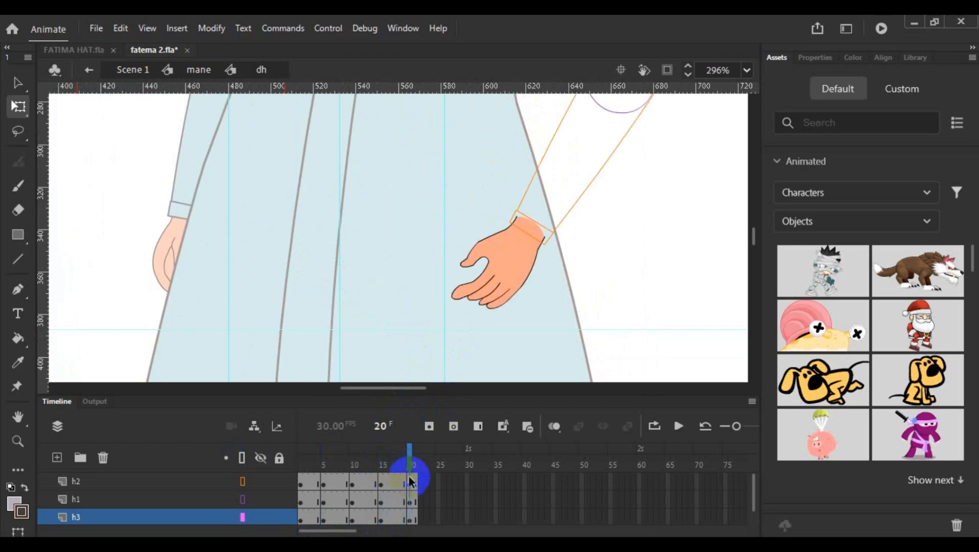
pyautogui.moveTo(313, 483); pyautogui.dragTo(391, 514)
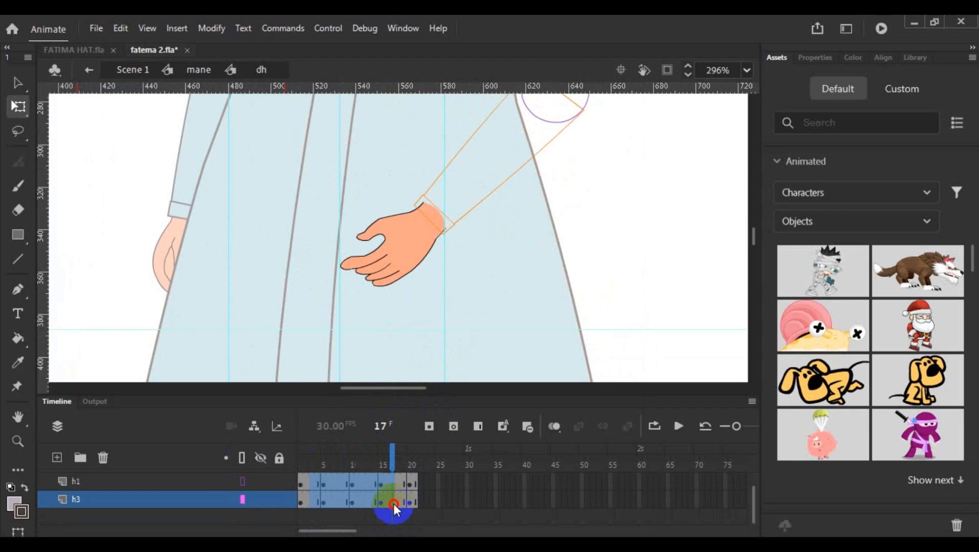
pyautogui.click(398, 503)
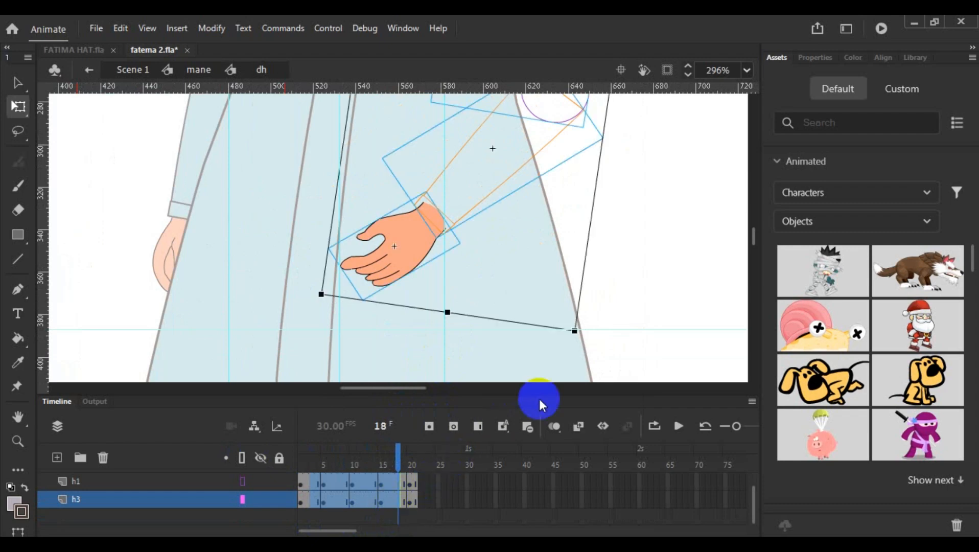
pyautogui.moveTo(541, 399); pyautogui.dragTo(544, 357)
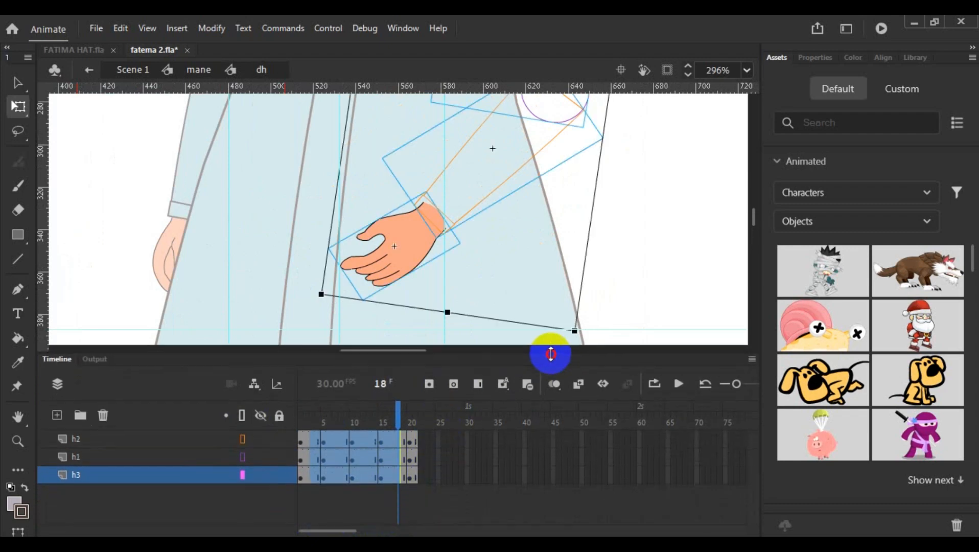
pyautogui.rightClick(384, 470)
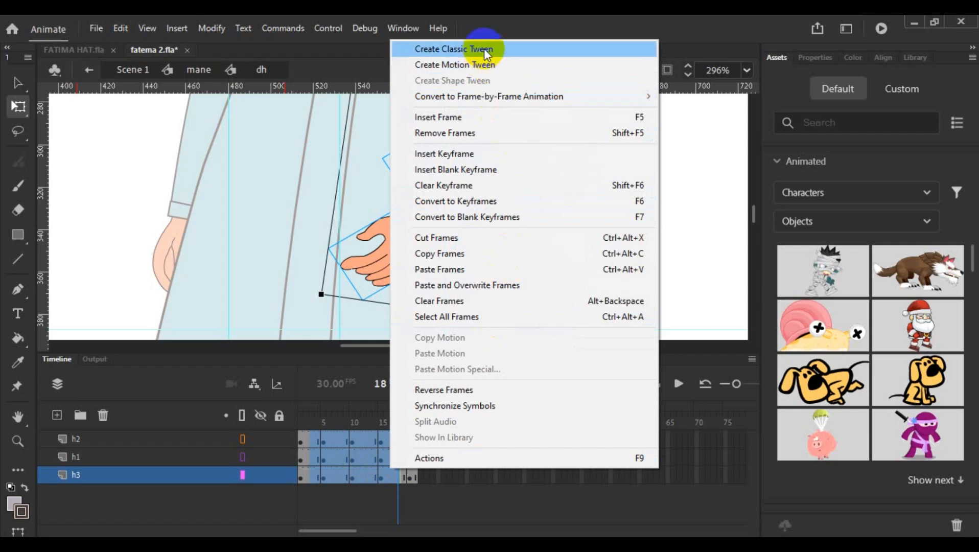
pyautogui.click(484, 48)
# - Display layers h1 and h2 in full colour instead of outlines and play the arm swing animation
pyautogui.scroll(-5, 519, 276)
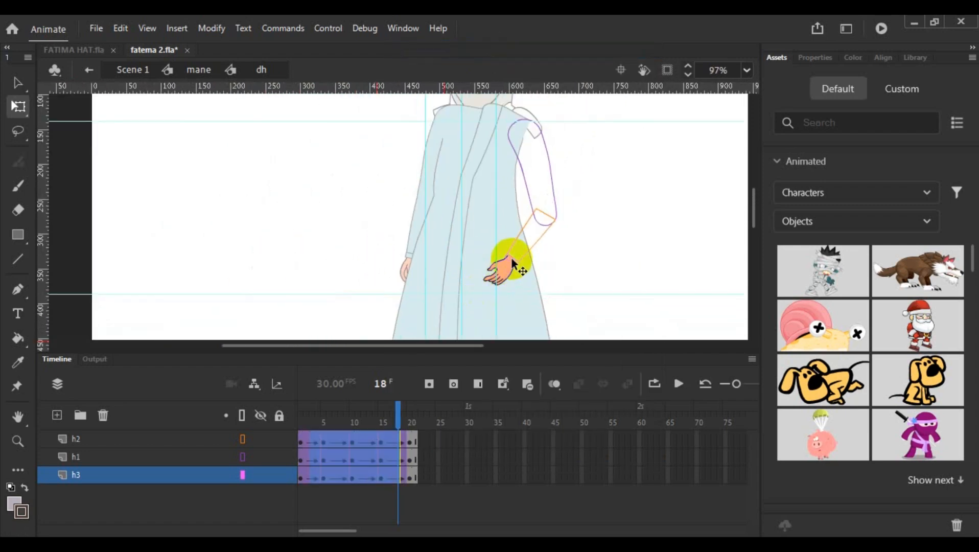
pyautogui.click(243, 457)
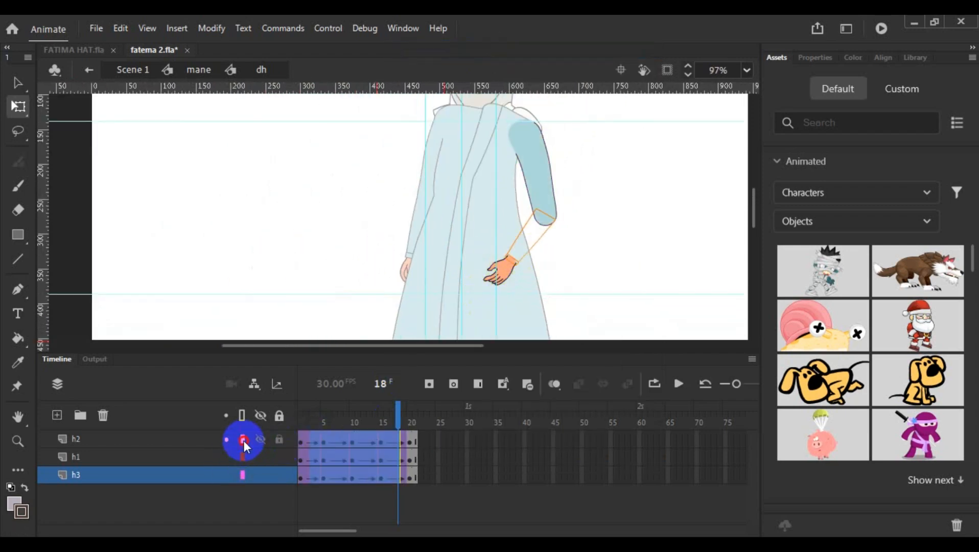
pyautogui.click(244, 440)
pyautogui.click(670, 385)
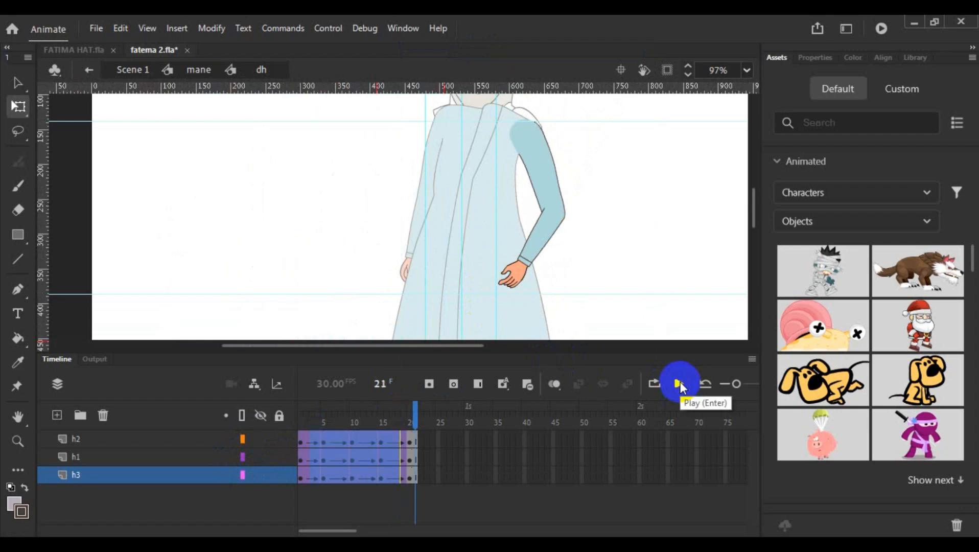
pyautogui.click(679, 384)
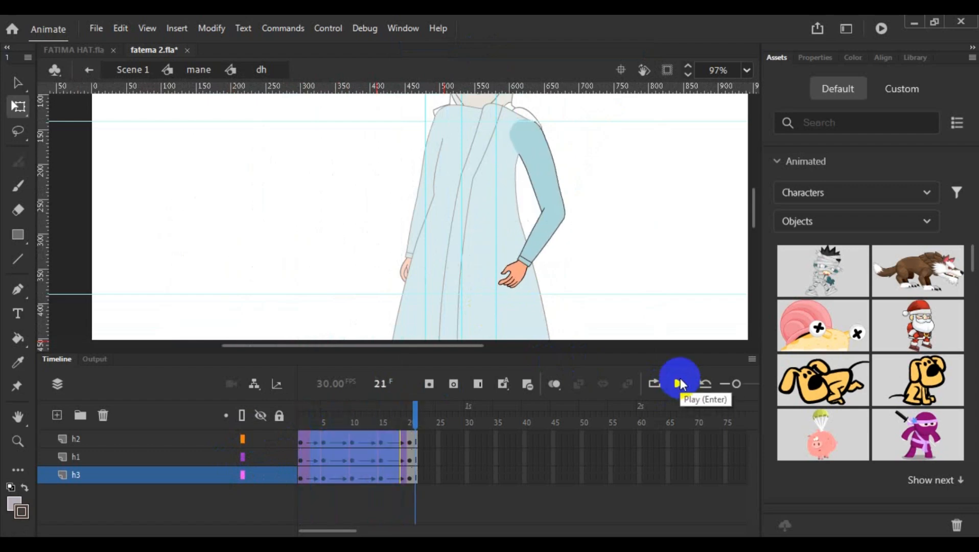
pyautogui.click(681, 386)
pyautogui.click(679, 388)
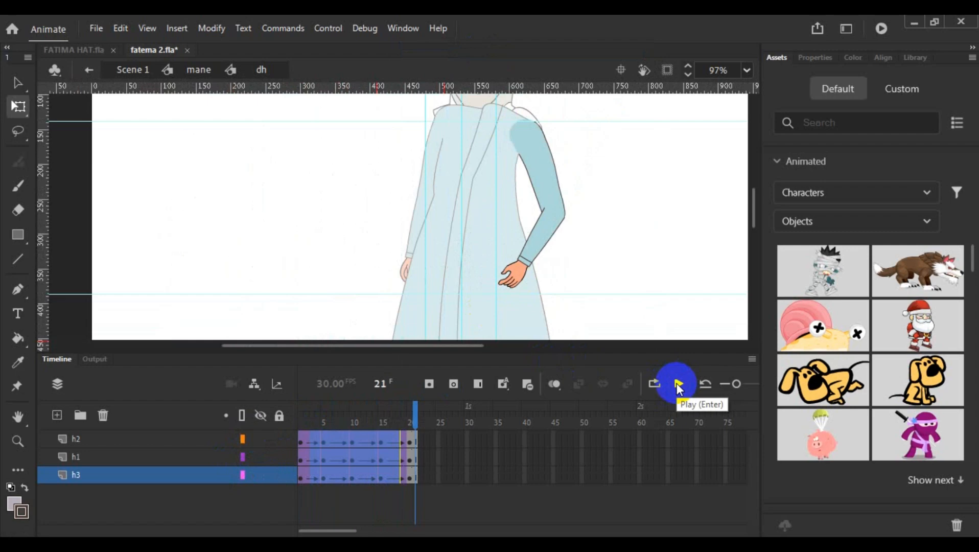
# - Return to Scene 1 and review the walk with the swinging arm through frame 44
pyautogui.scroll(-4, 643, 231)
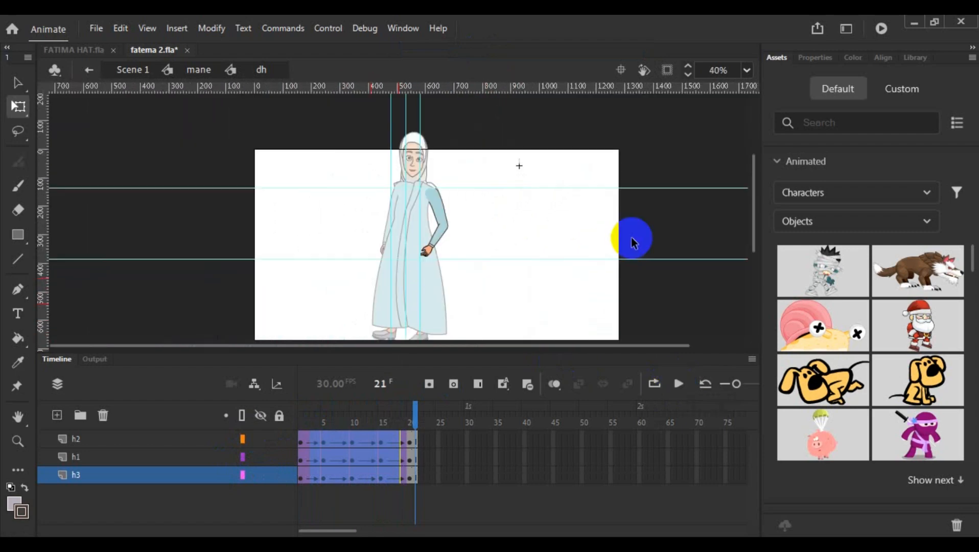
pyautogui.doubleClick(542, 273)
pyautogui.click(515, 302)
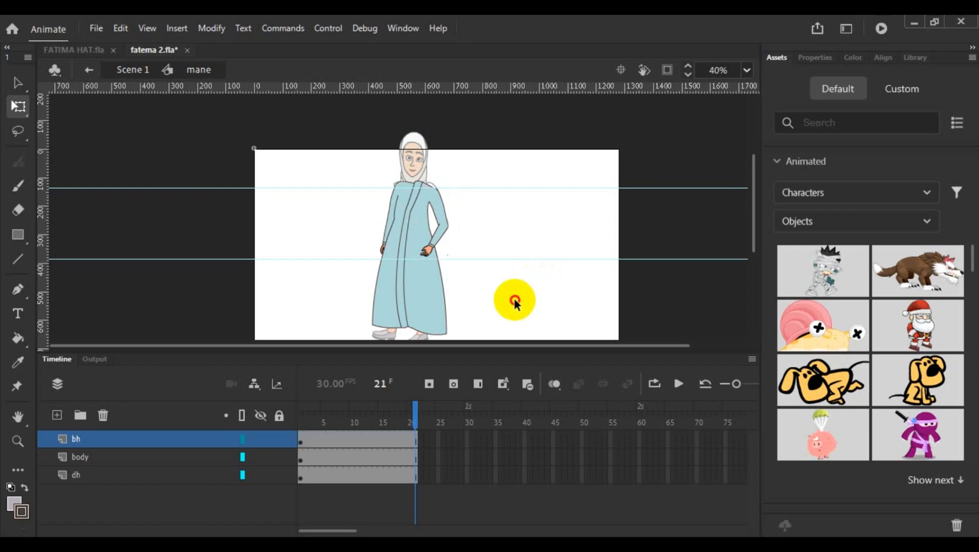
pyautogui.doubleClick(515, 303)
pyautogui.scroll(-1, 513, 286)
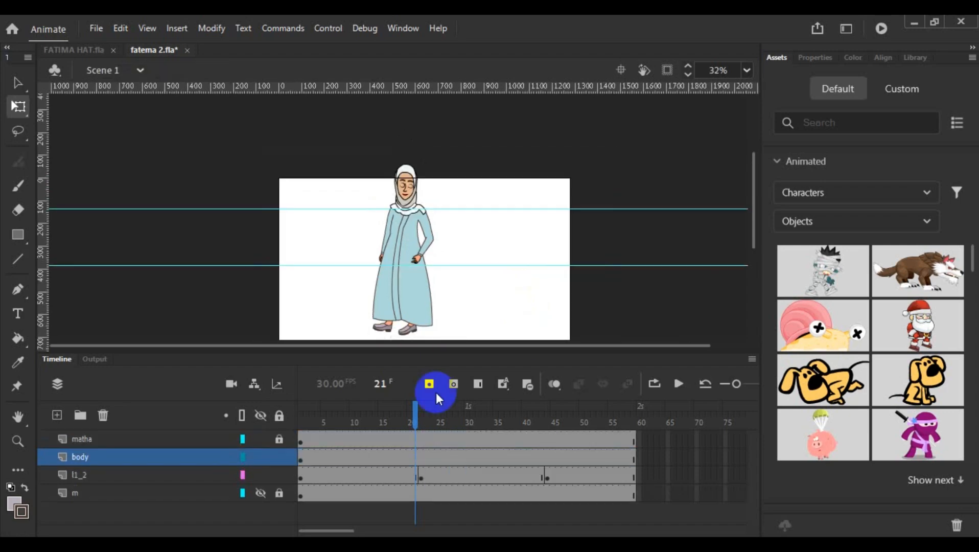
pyautogui.moveTo(413, 418); pyautogui.dragTo(549, 478)
pyautogui.click(300, 419)
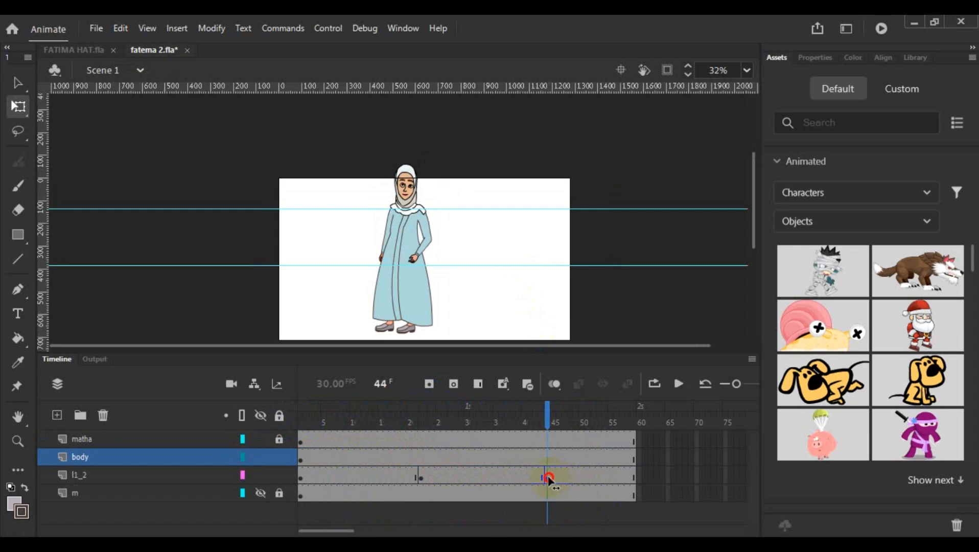
pyautogui.click(546, 439)
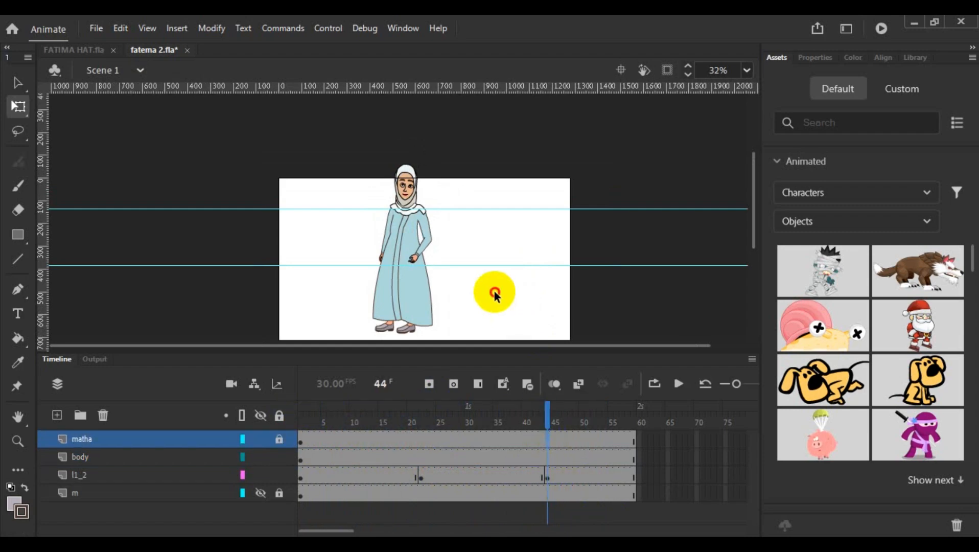
# - Open the mane symbol and check which layers hold the body and each of the two arms
pyautogui.doubleClick(418, 252)
pyautogui.click(455, 290)
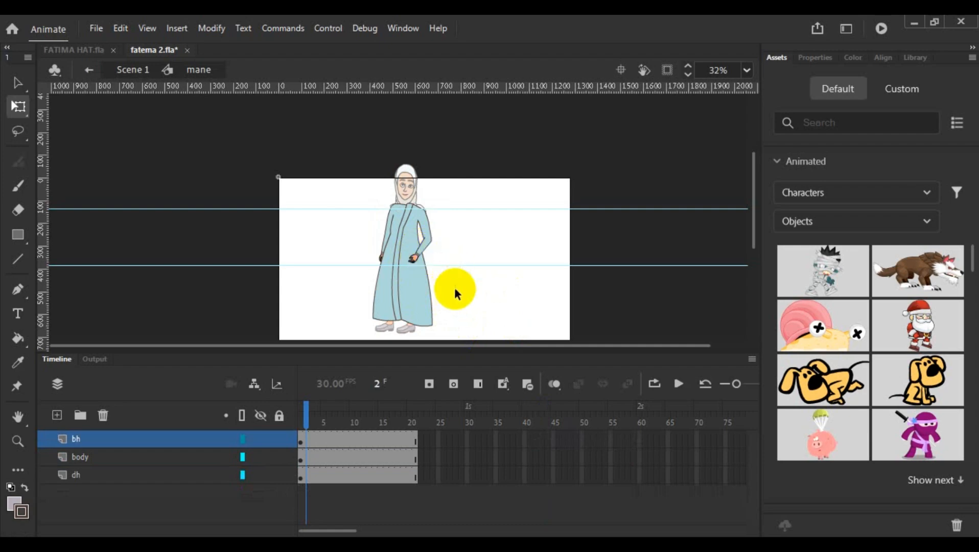
pyautogui.scroll(5, 433, 300)
pyautogui.click(364, 312)
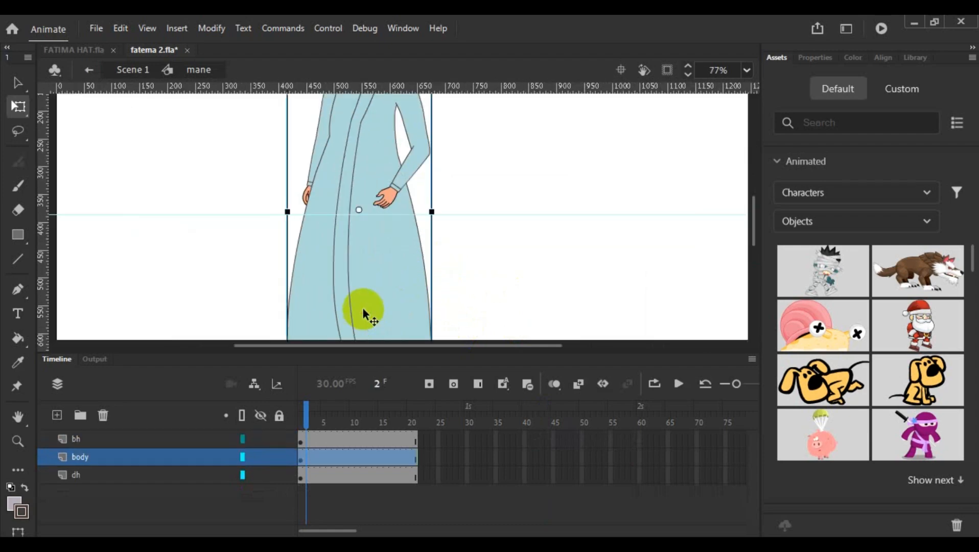
pyautogui.click(302, 192)
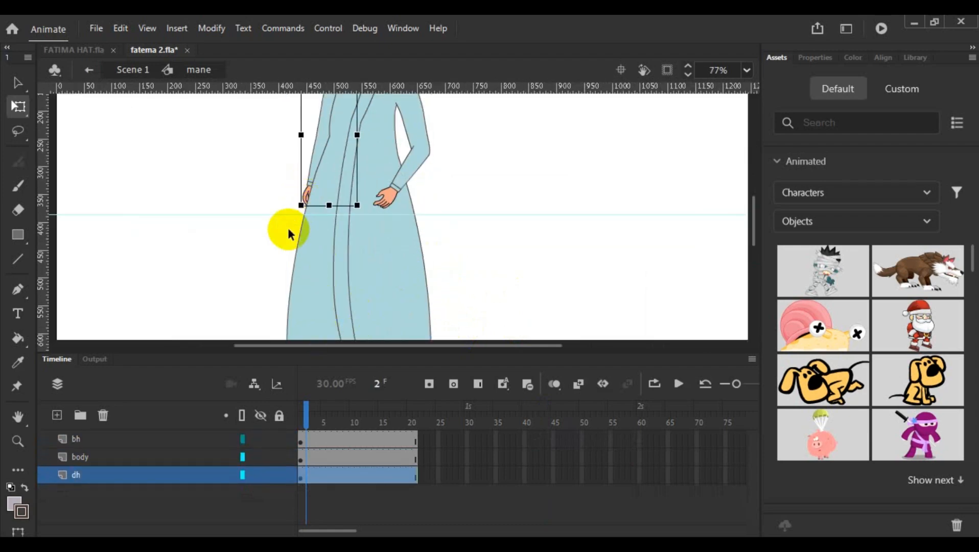
pyautogui.click(109, 438)
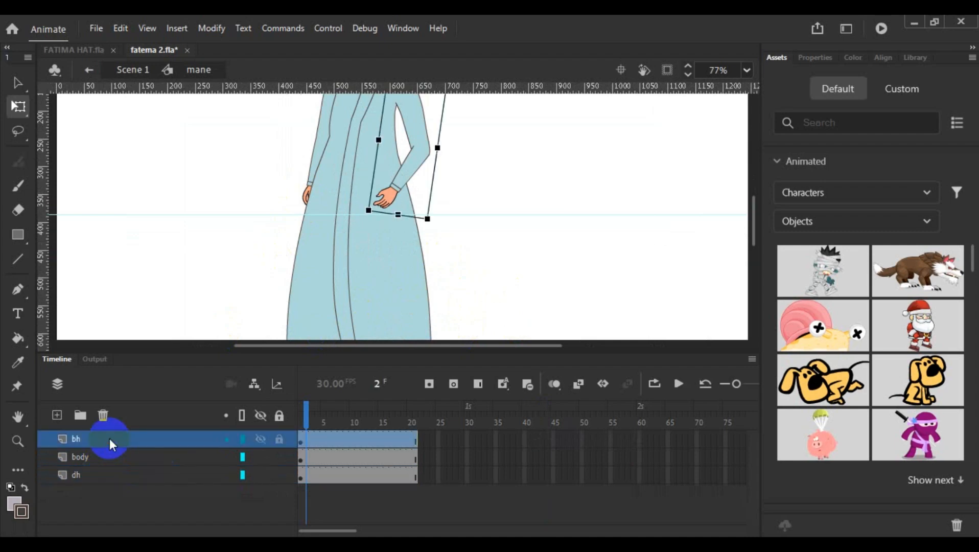
pyautogui.click(107, 473)
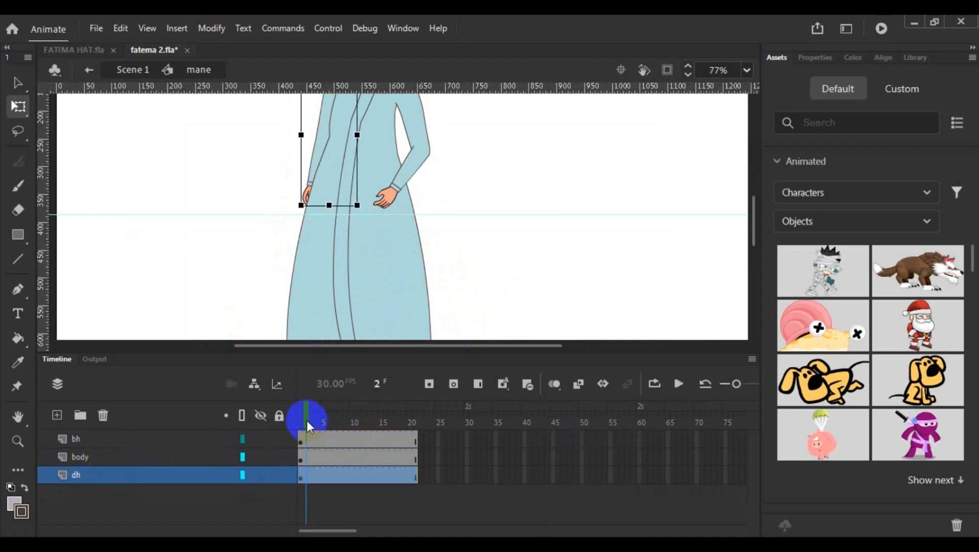
# - Open the arm symbol bh on layer dh for editing at frame 1
pyautogui.moveTo(307, 420); pyautogui.dragTo(294, 421)
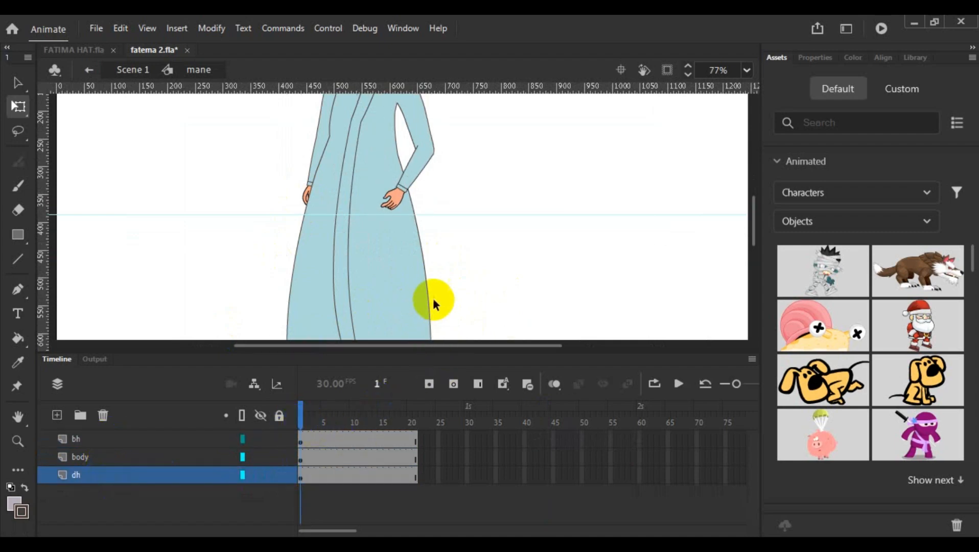
pyautogui.click(300, 475)
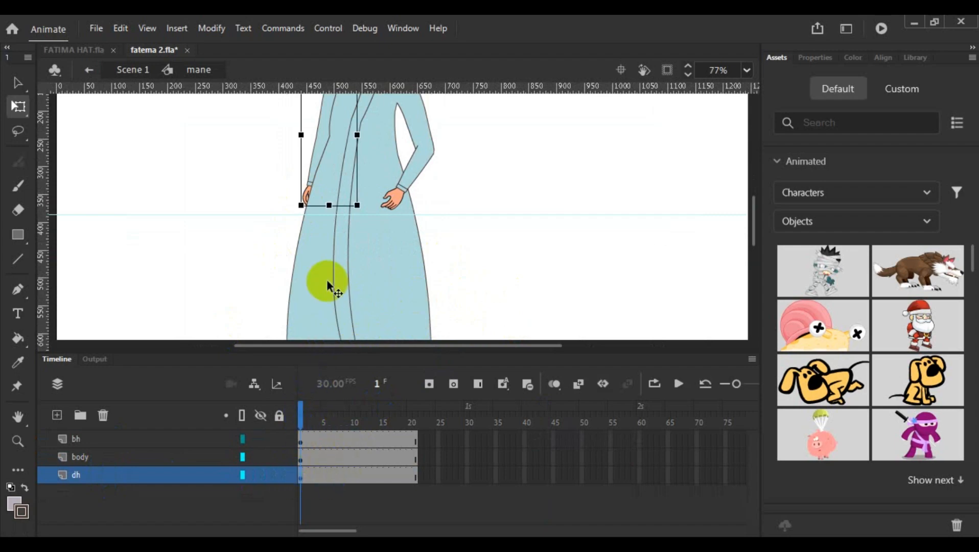
pyautogui.scroll(3, 332, 260)
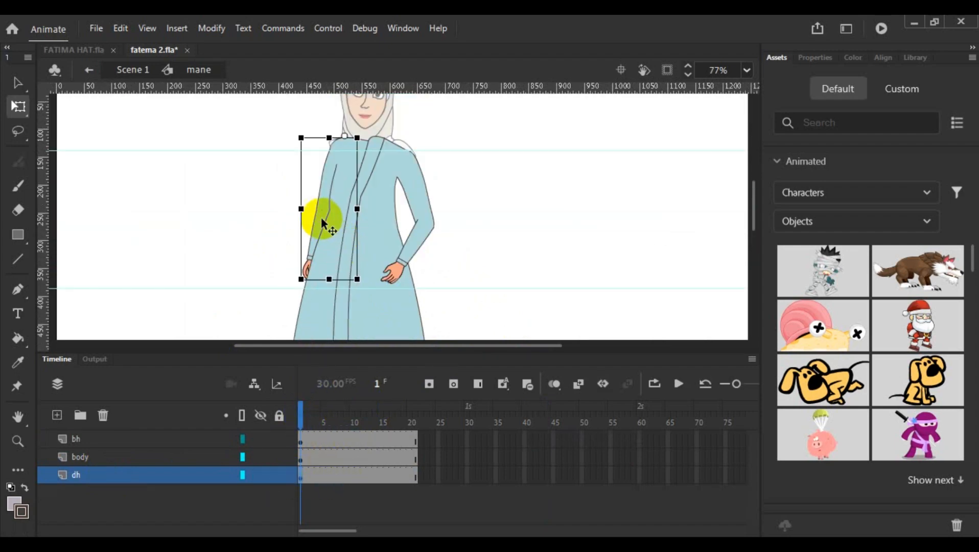
pyautogui.doubleClick(330, 225)
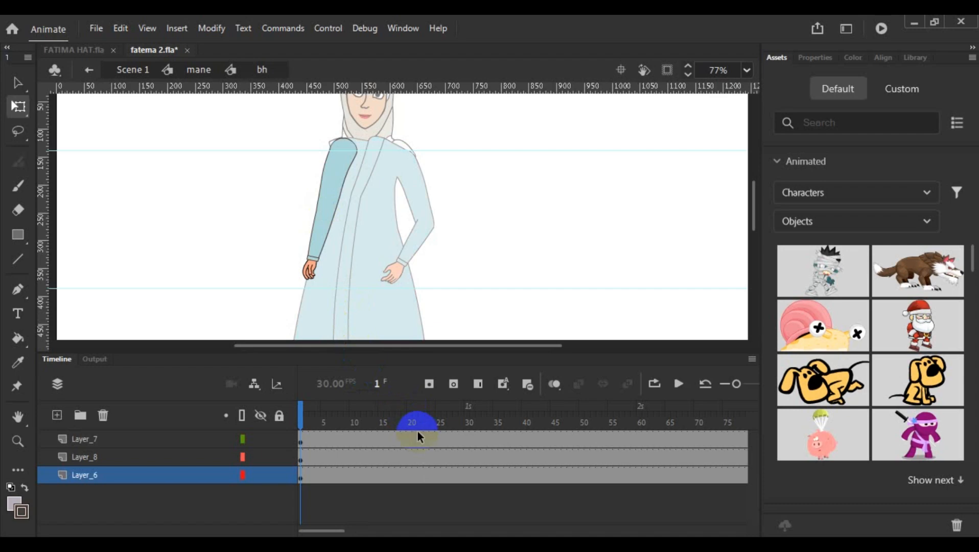
# - Remove all frames after frame 21 from Layer_7, Layer_8 and Layer_6 of the bh arm and return to frame 1
pyautogui.moveTo(418, 435); pyautogui.dragTo(605, 475)
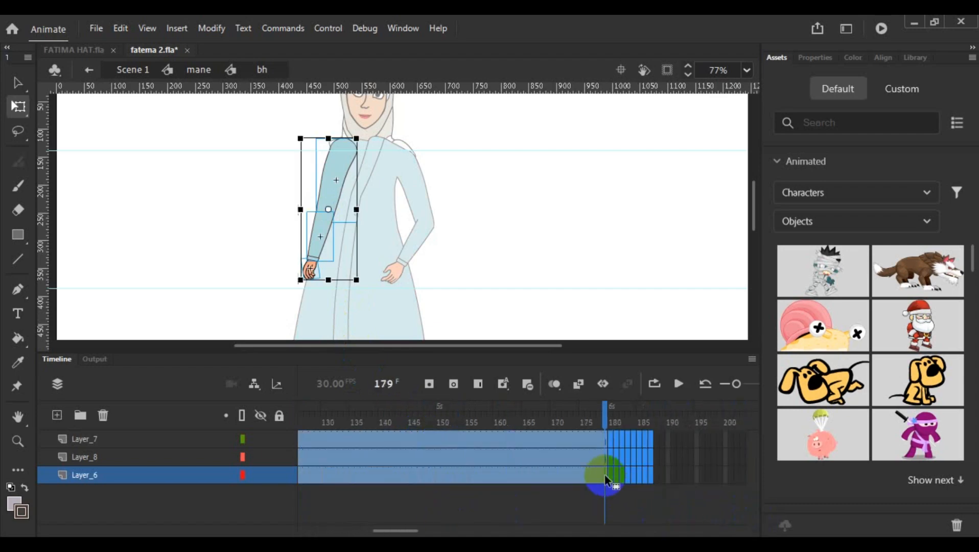
pyautogui.rightClick(604, 476)
pyautogui.click(663, 131)
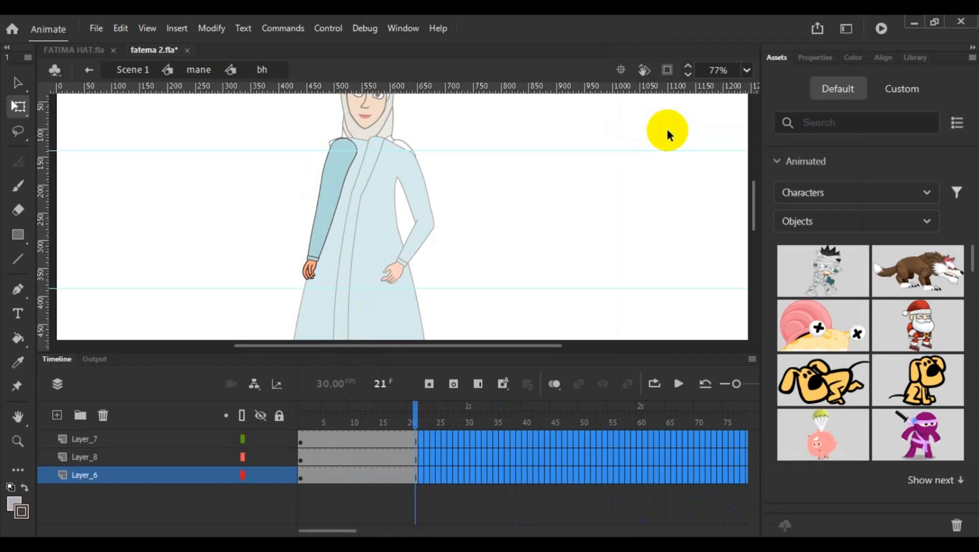
pyautogui.moveTo(408, 418); pyautogui.dragTo(303, 427)
# - Check which layers of the arm symbol hold the upper arm and the forearm
pyautogui.click(302, 442)
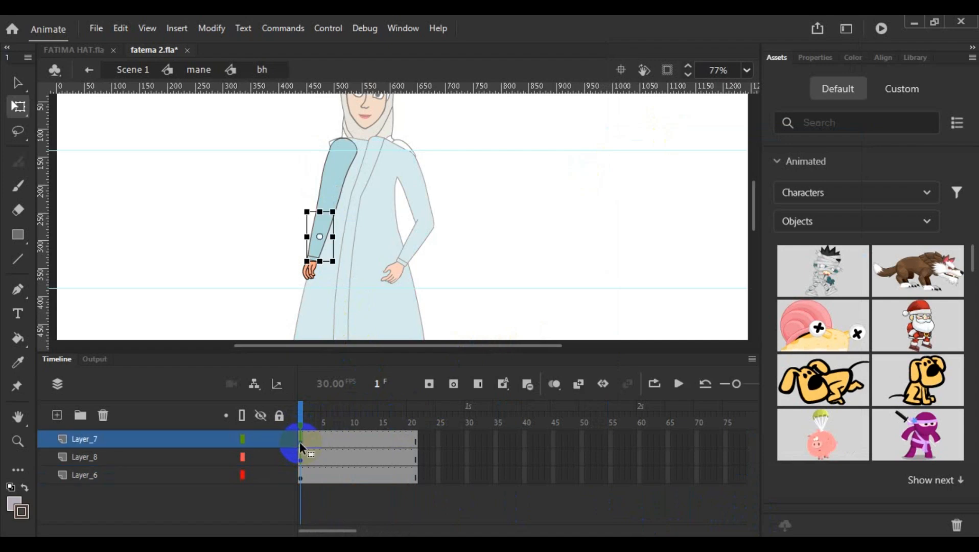
pyautogui.click(455, 304)
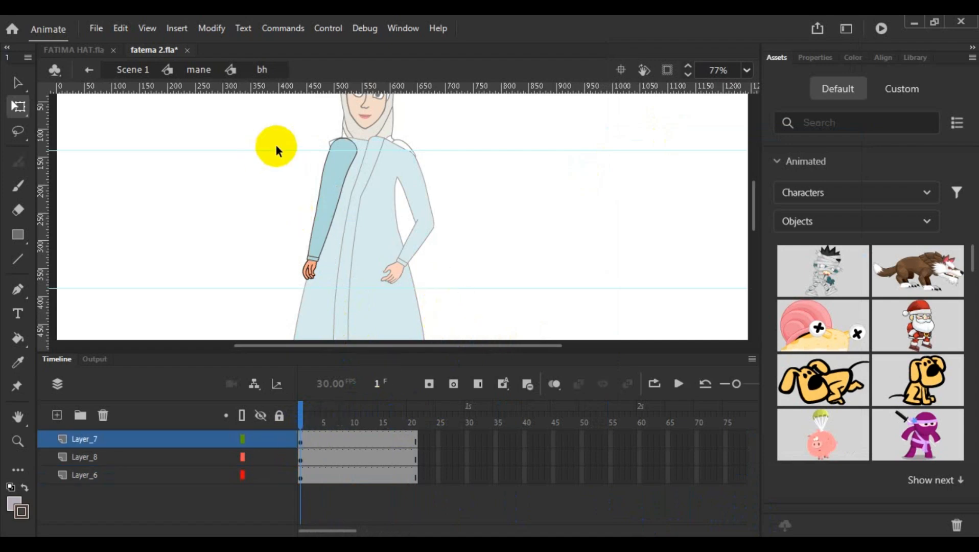
pyautogui.click(330, 169)
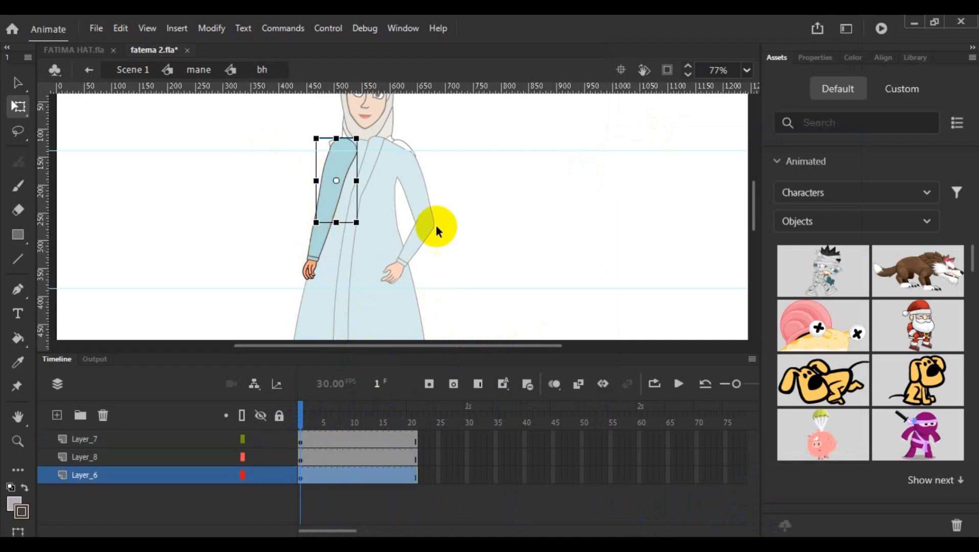
pyautogui.click(320, 225)
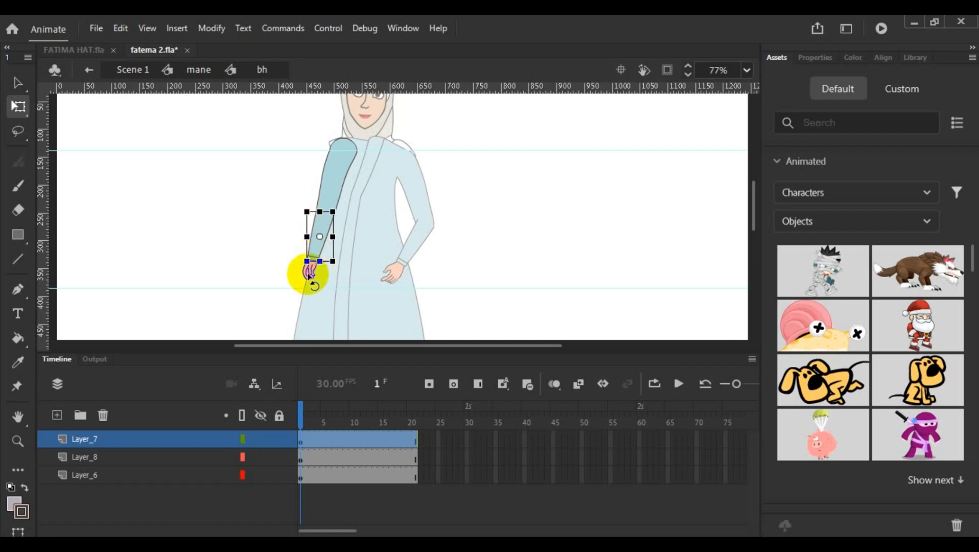
# - Leave the arm symbol for Scene 1, then reopen bh on layer dh through the mane symbol
pyautogui.doubleClick(511, 266)
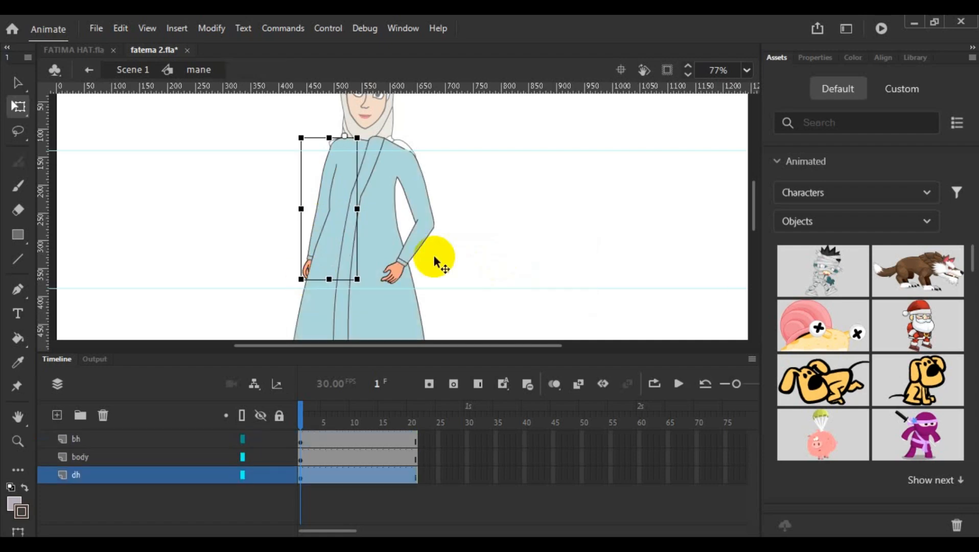
pyautogui.click(324, 220)
pyautogui.doubleClick(590, 237)
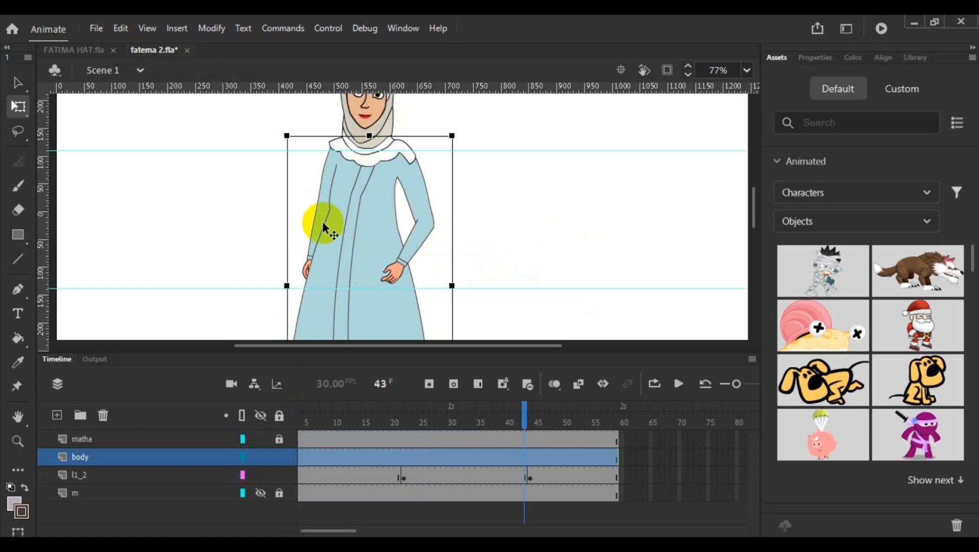
pyautogui.click(247, 245)
pyautogui.click(307, 254)
pyautogui.doubleClick(305, 251)
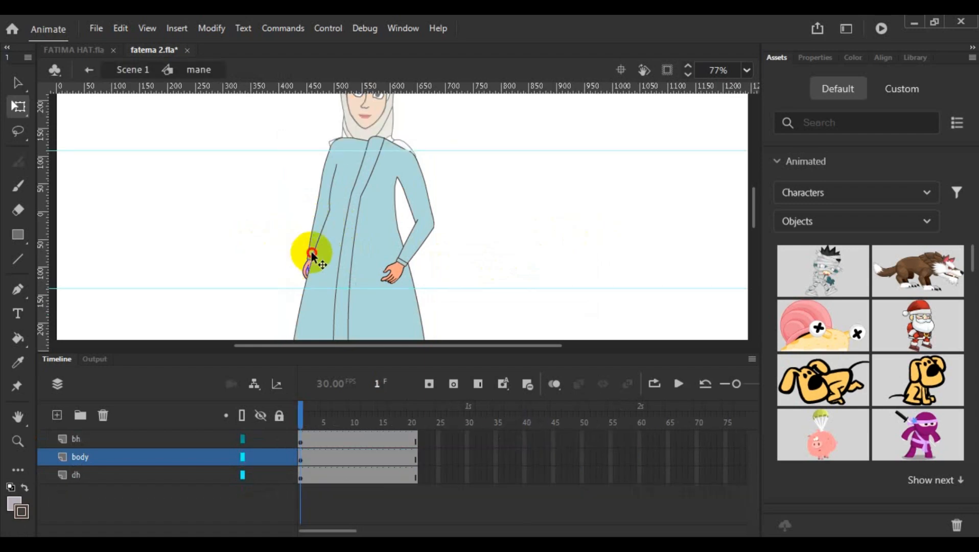
pyautogui.click(307, 254)
pyautogui.click(230, 257)
pyautogui.click(315, 236)
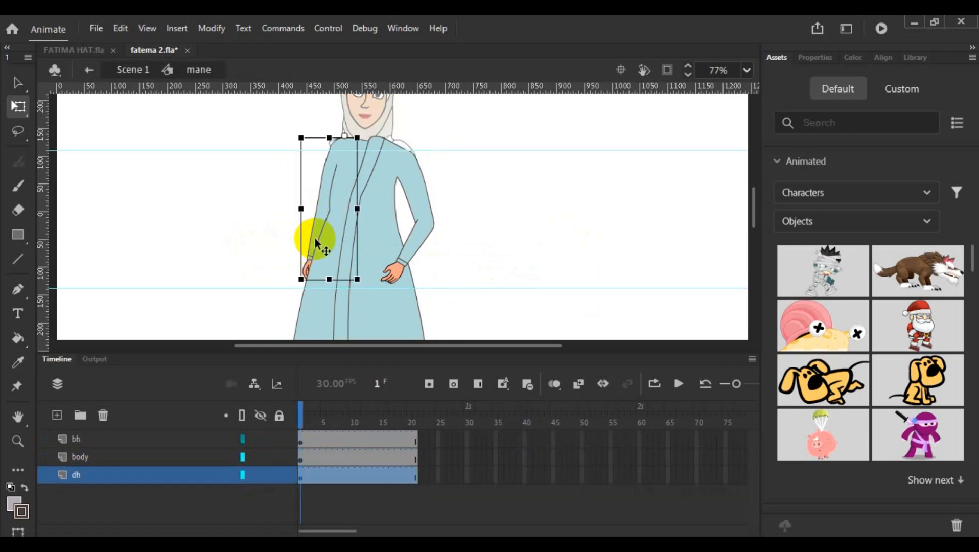
pyautogui.doubleClick(316, 238)
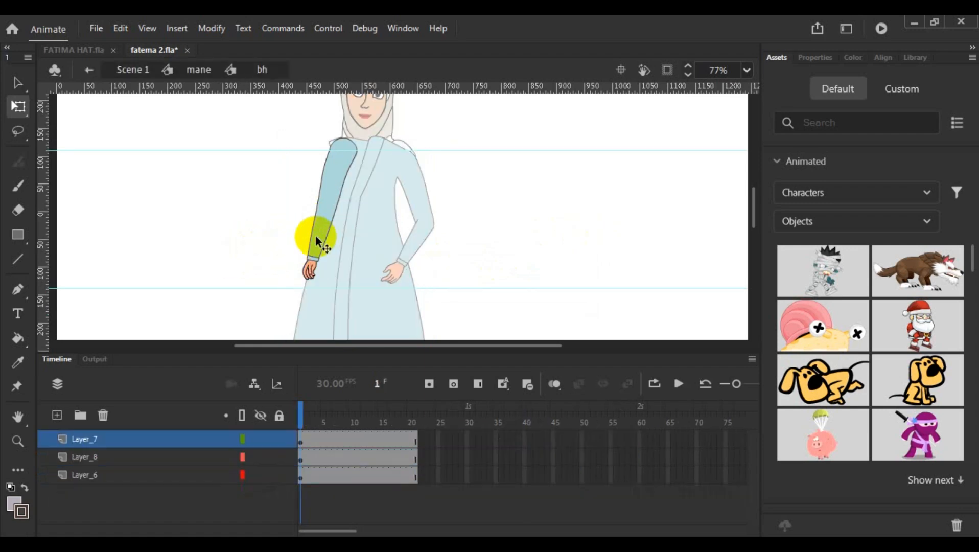
# - Select the forearm and hand together at frame 1 and display Layer_7 and Layer_6 as outlines, keeping Layer_8 in full colour
pyautogui.click(301, 443)
pyautogui.click(260, 295)
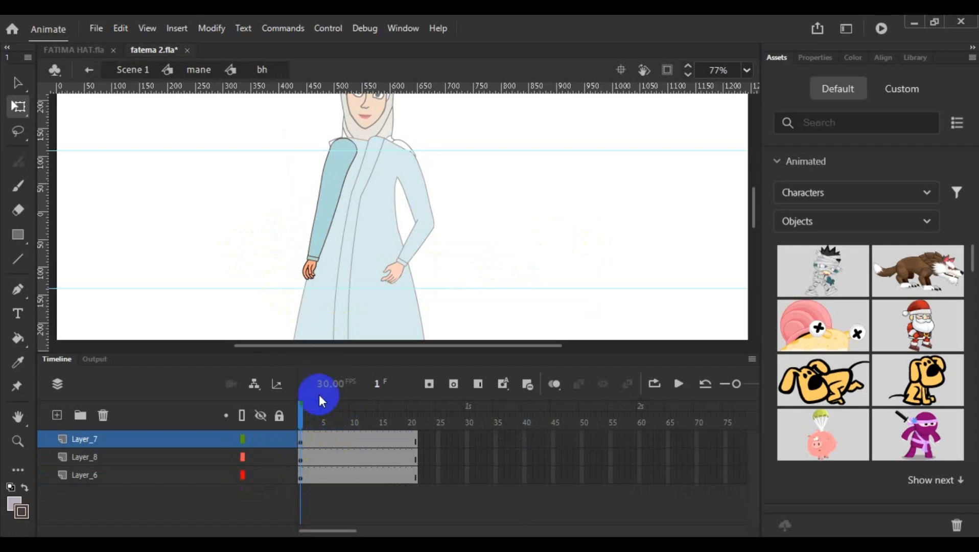
pyautogui.scroll(5, 287, 269)
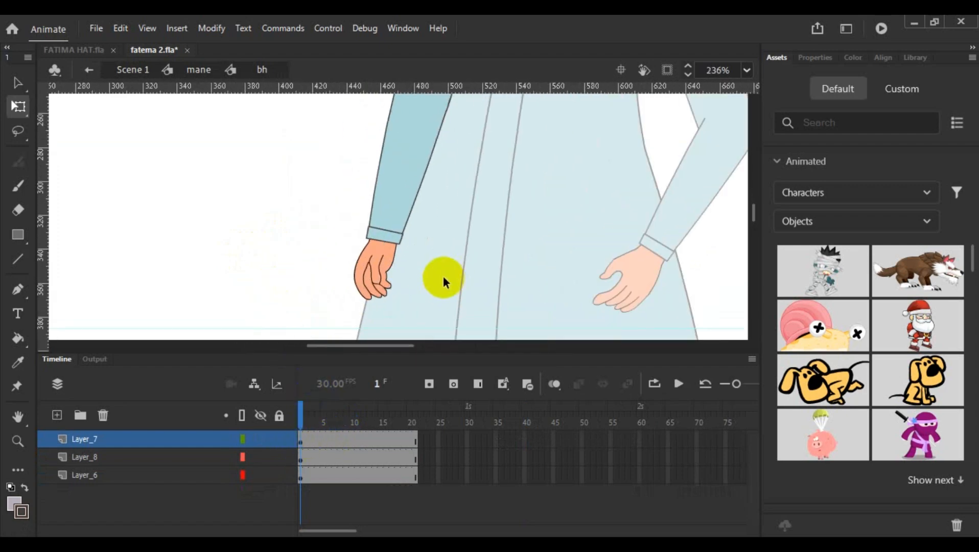
pyautogui.click(403, 179)
pyautogui.keyDown('shift'); pyautogui.click(392, 271); pyautogui.keyUp('shift')
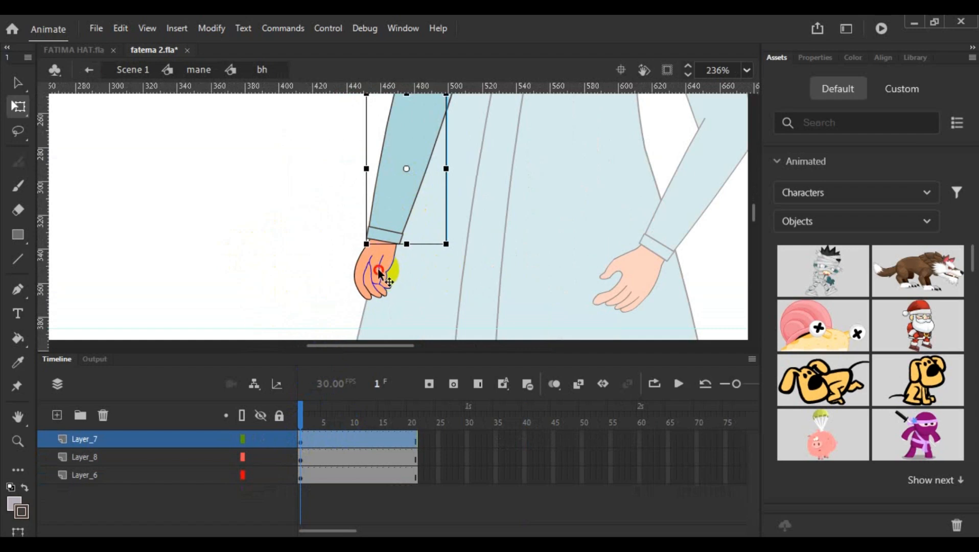
pyautogui.scroll(-3, 443, 234)
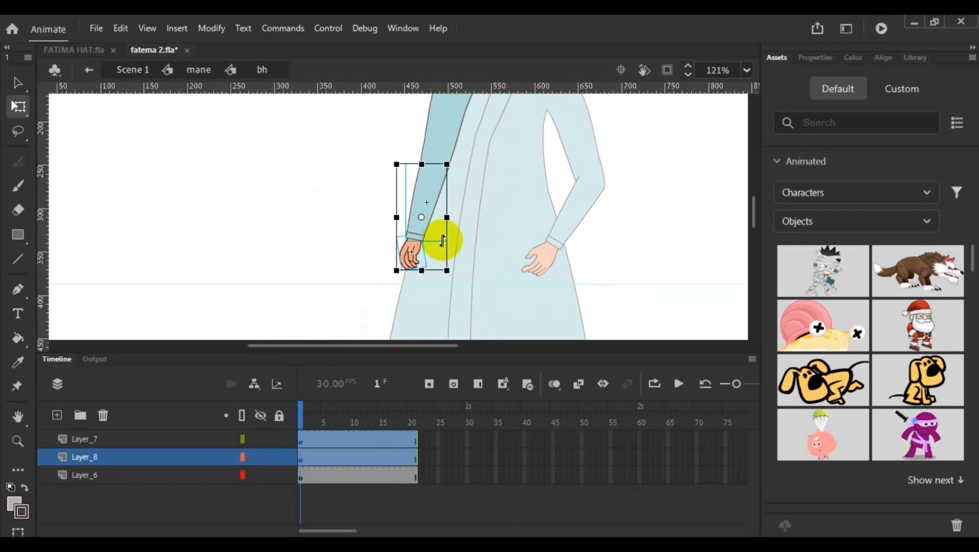
pyautogui.scroll(4, 439, 240)
pyautogui.click(243, 439)
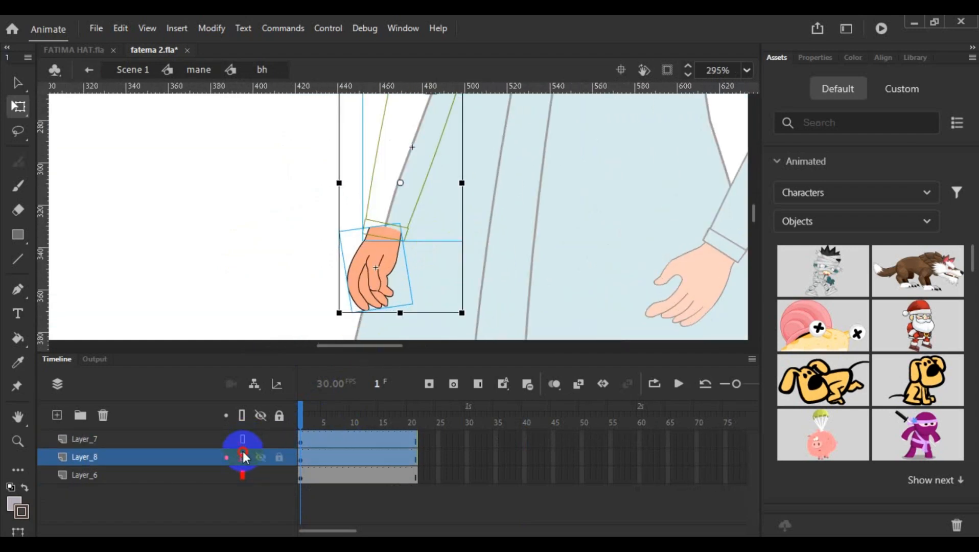
pyautogui.click(242, 455)
pyautogui.click(280, 457)
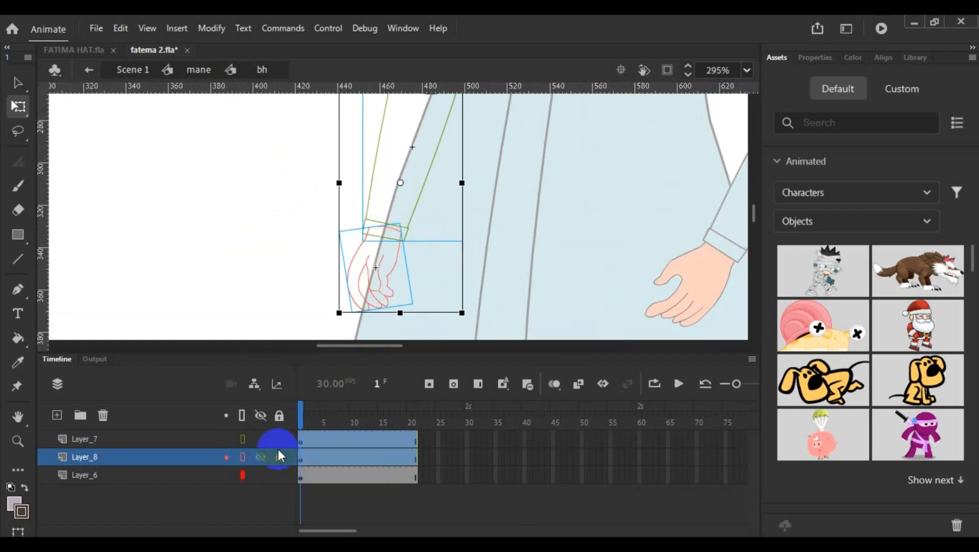
pyautogui.click(242, 456)
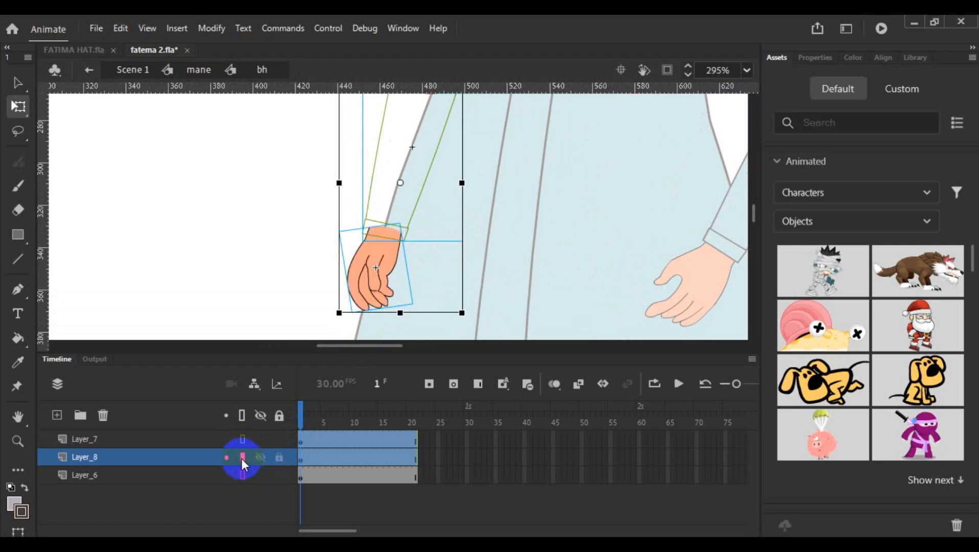
# - Move the transformation point of the selected forearm and hand to the centre of the elbow joint
pyautogui.scroll(3, 448, 266)
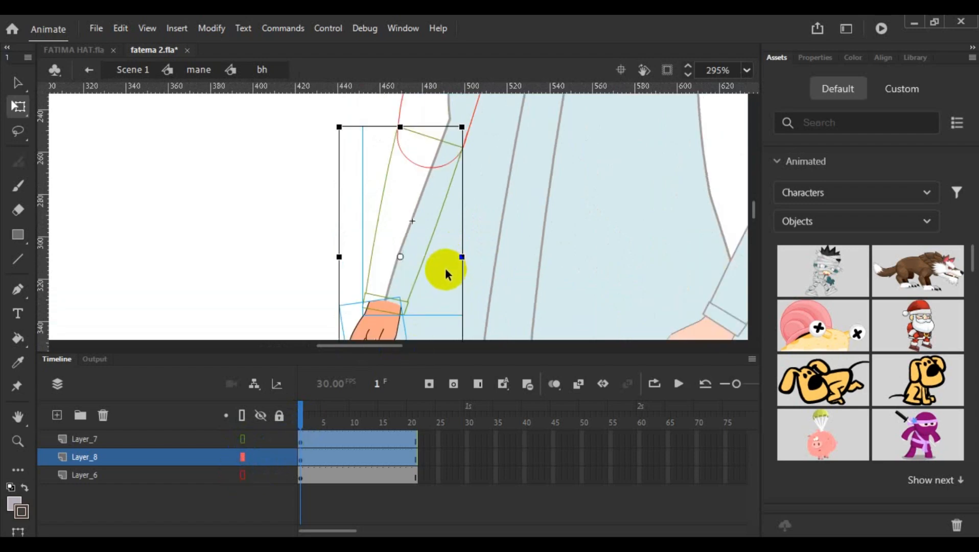
pyautogui.scroll(-2, 404, 228)
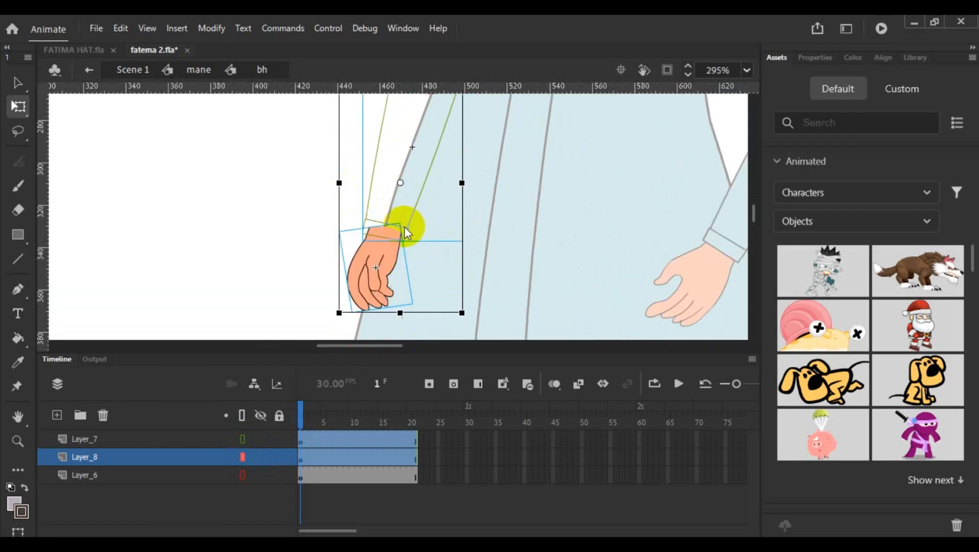
pyautogui.scroll(2, 368, 279)
pyautogui.scroll(-2, 363, 280)
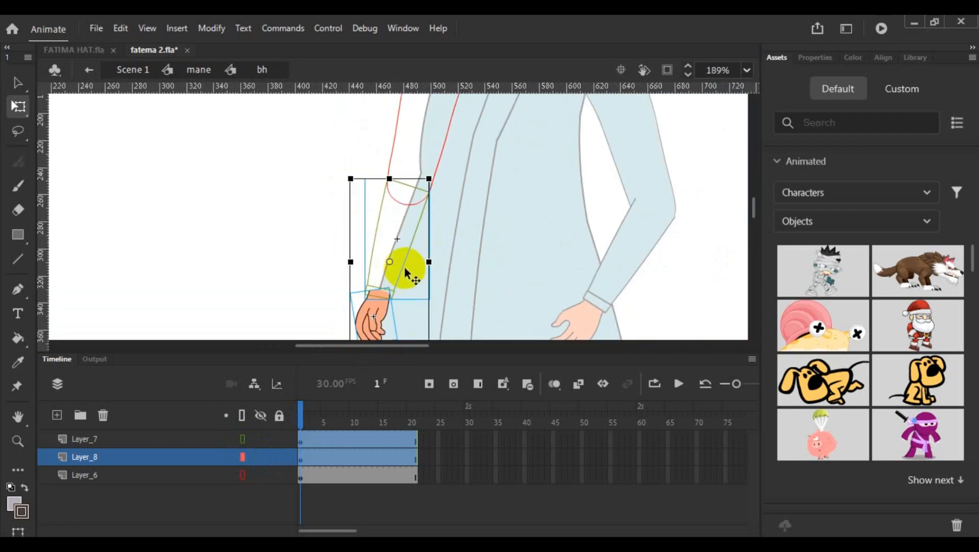
pyautogui.scroll(2, 383, 278)
pyautogui.scroll(1, 381, 276)
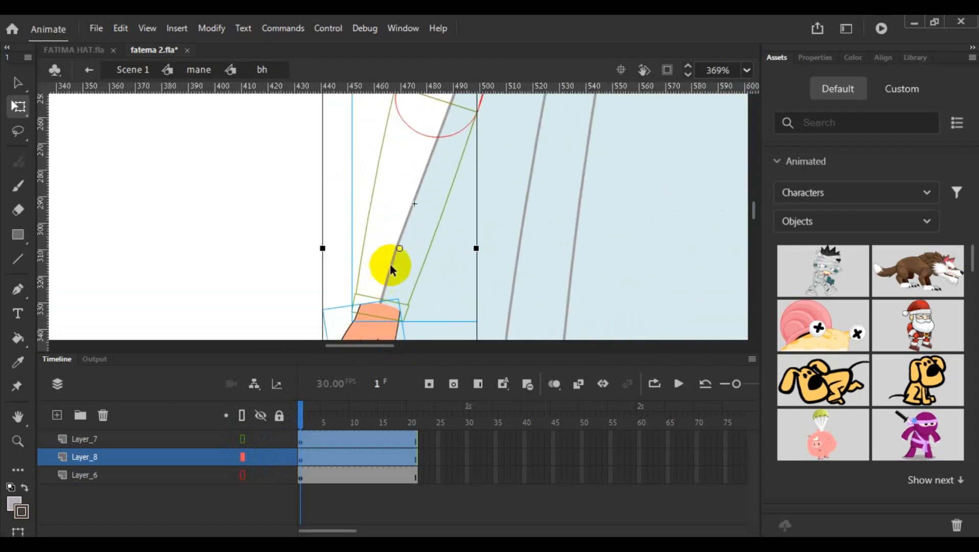
pyautogui.scroll(3, 399, 248)
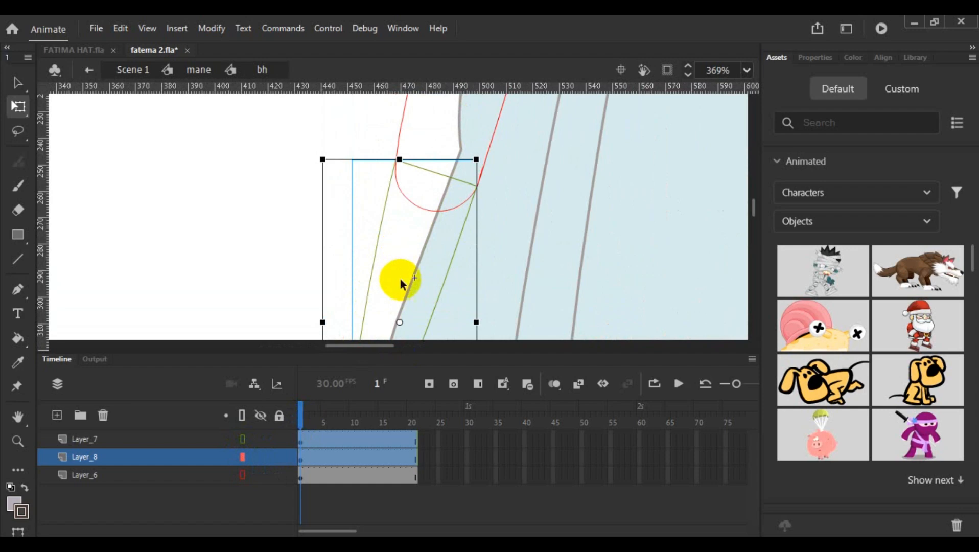
pyautogui.moveTo(399, 320)
pyautogui.mouseDown()
pyautogui.moveTo(415, 207)
pyautogui.moveTo(436, 176)
pyautogui.mouseUp()
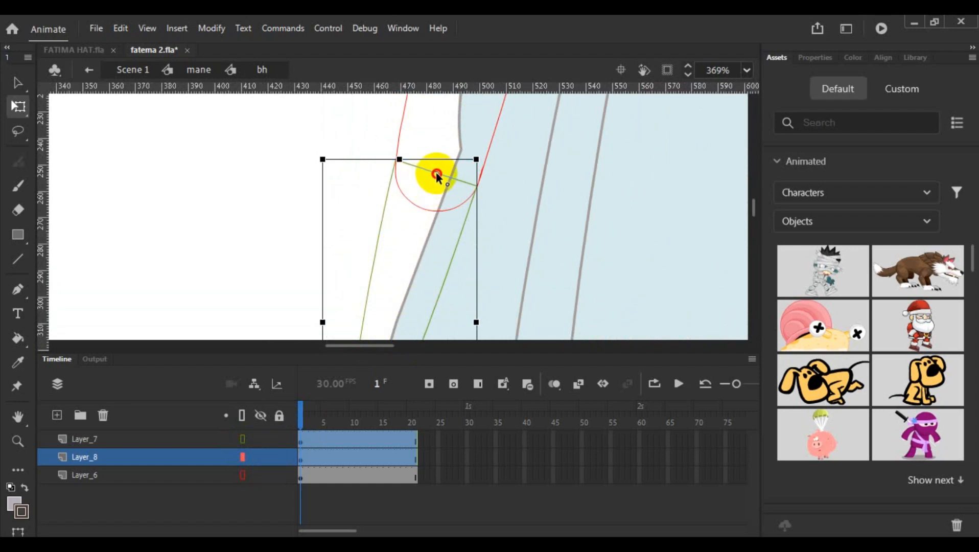
# - Rotate the forearm and hand about the elbow so the hand swings outward, away from the body
pyautogui.scroll(-4, 506, 190)
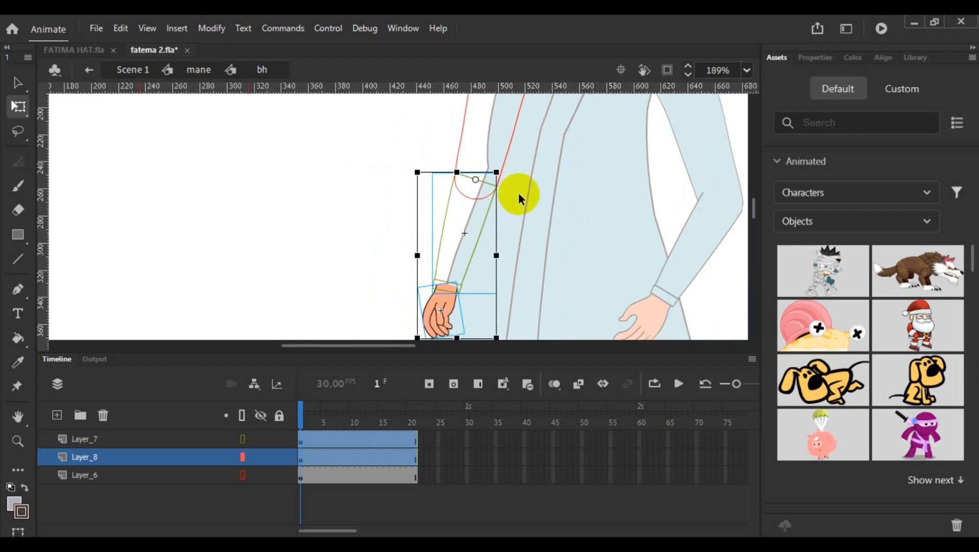
pyautogui.moveTo(756, 206); pyautogui.dragTo(760, 221)
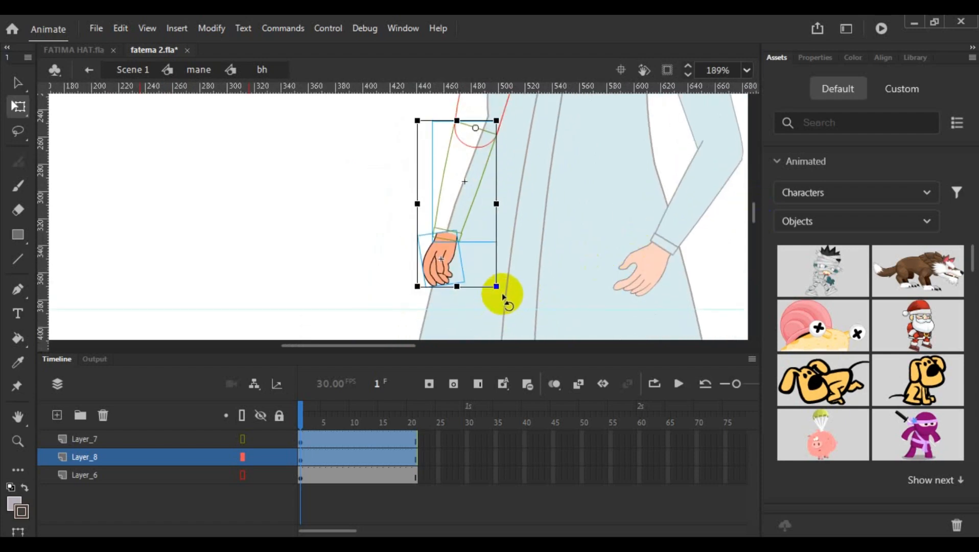
pyautogui.moveTo(501, 295); pyautogui.dragTo(443, 310)
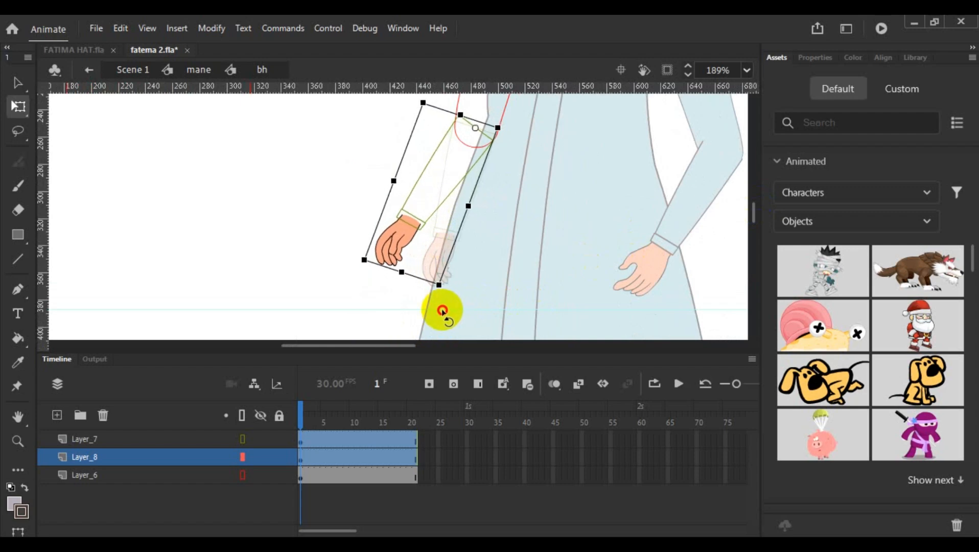
pyautogui.moveTo(443, 311); pyautogui.dragTo(443, 311)
pyautogui.scroll(-3, 510, 262)
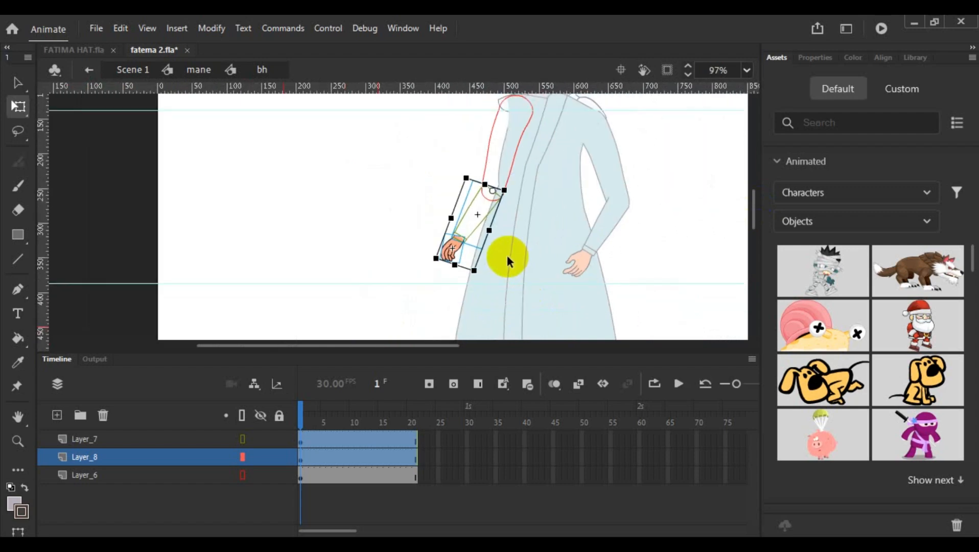
# - Add the upper arm to the selection, move its pivot to the shoulder and rotate the whole arm slightly toward the body
pyautogui.click(510, 170)
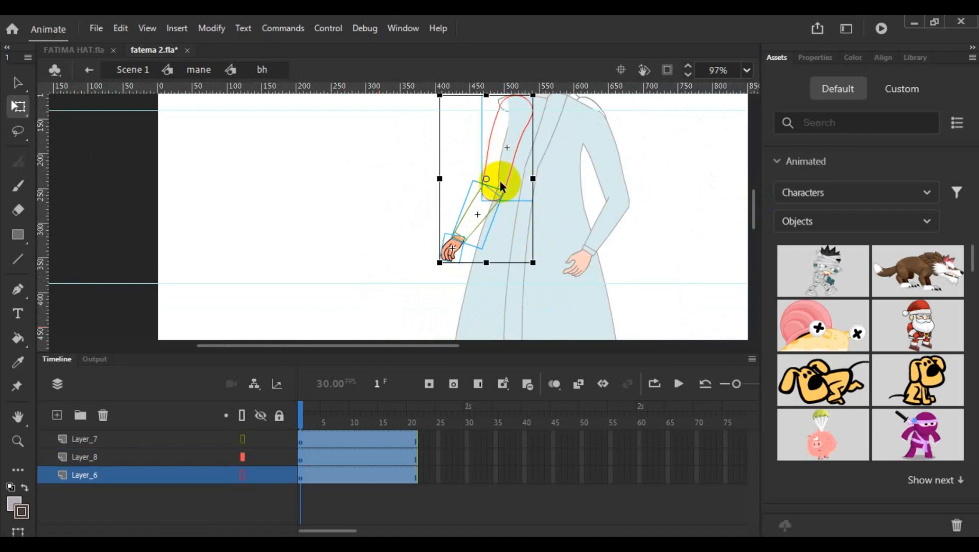
pyautogui.moveTo(486, 176); pyautogui.dragTo(516, 100)
pyautogui.scroll(2, 634, 170)
pyautogui.scroll(-2, 590, 212)
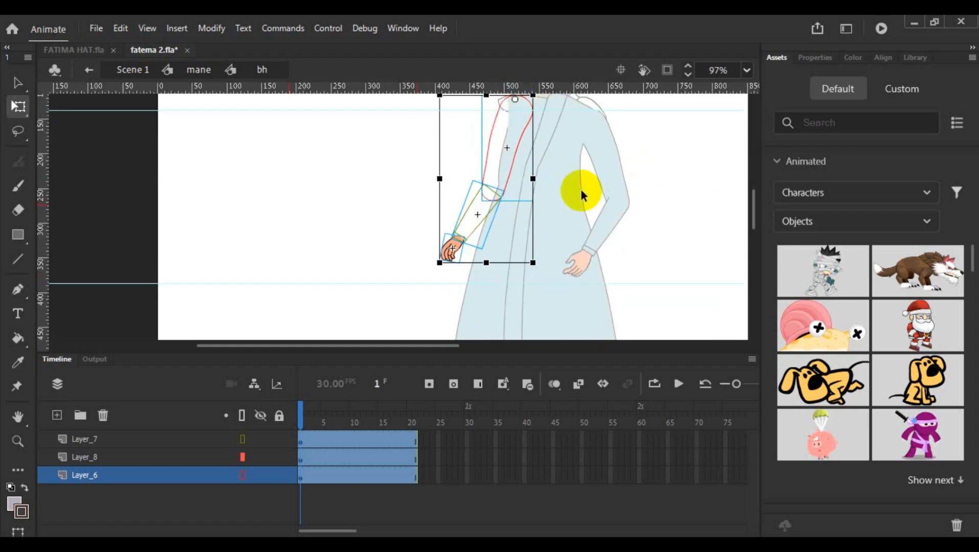
pyautogui.moveTo(535, 266); pyautogui.dragTo(550, 266)
pyautogui.scroll(-4, 573, 212)
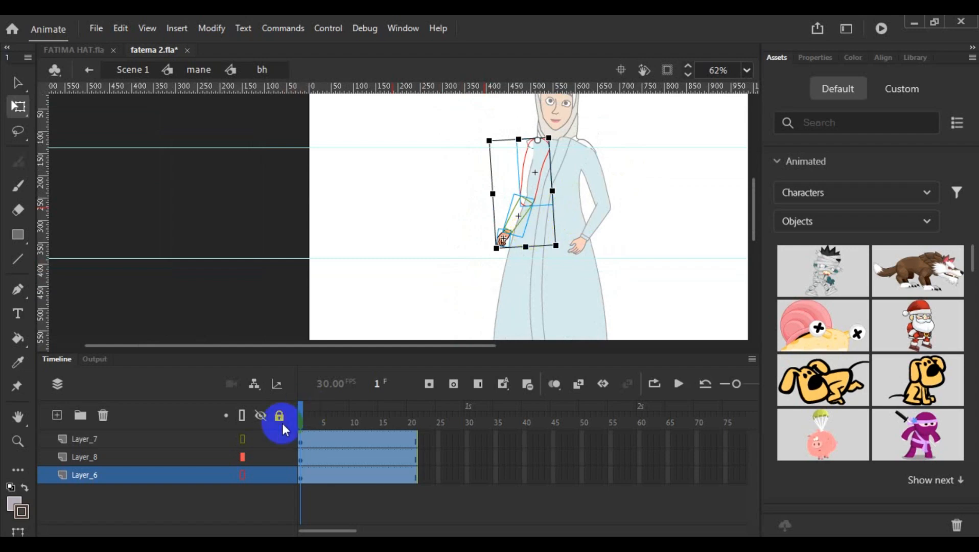
# - Display Layer_7 and Layer_6 in full colour again and return to the mane symbol to view the posed arm
pyautogui.click(245, 443)
pyautogui.click(243, 475)
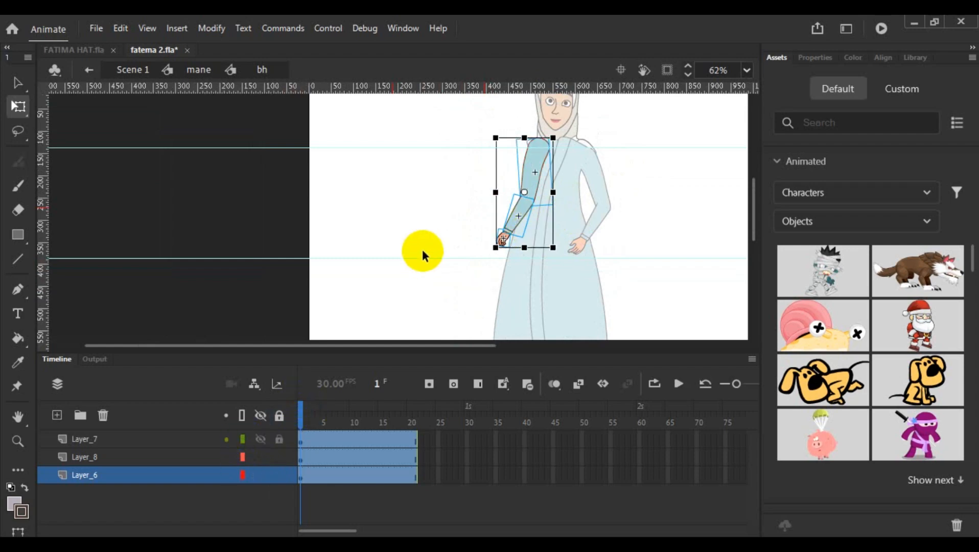
pyautogui.click(422, 250)
pyautogui.doubleClick(423, 250)
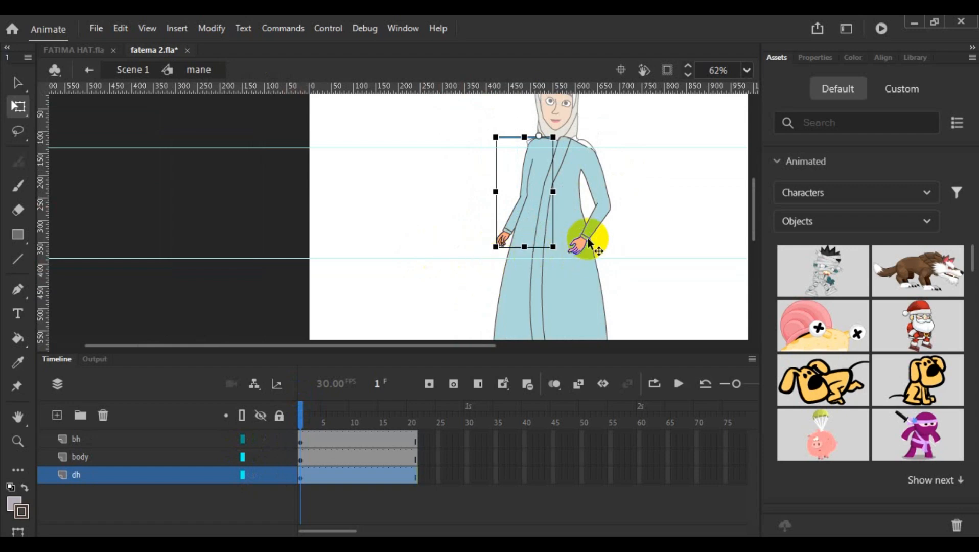
pyautogui.scroll(-3, 589, 244)
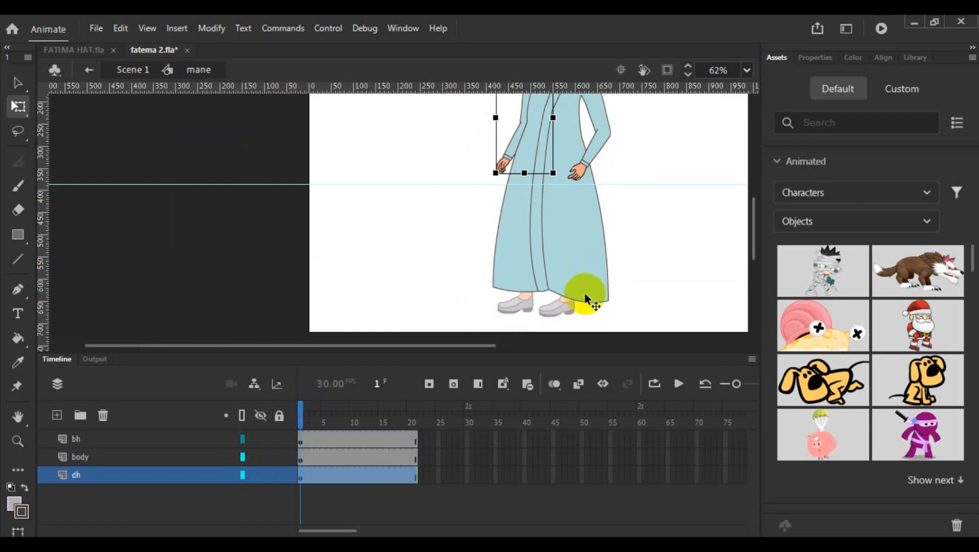
pyautogui.moveTo(298, 418); pyautogui.dragTo(315, 441)
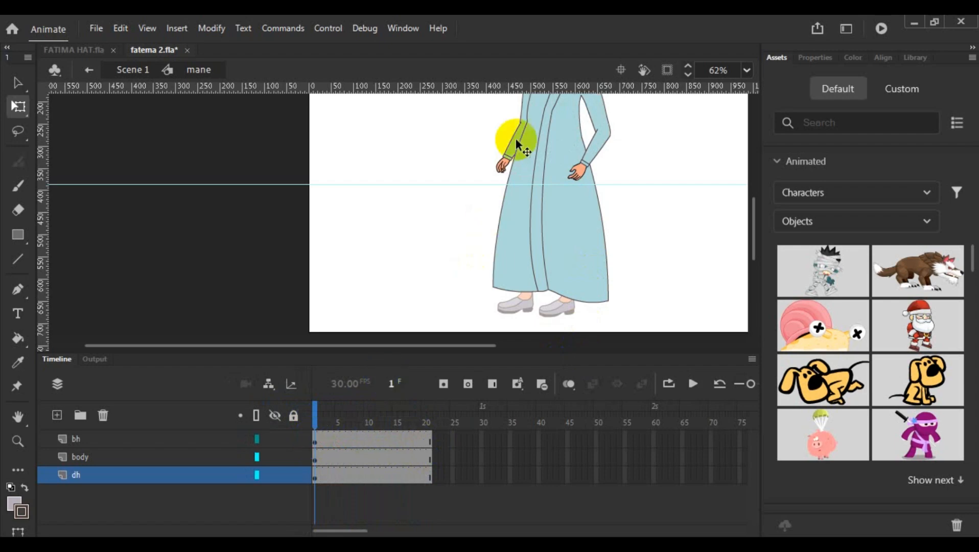
# - Open the bh arm symbol for editing and select its upper arm, forearm and hand together at frame 1
pyautogui.click(511, 154)
pyautogui.scroll(3, 542, 212)
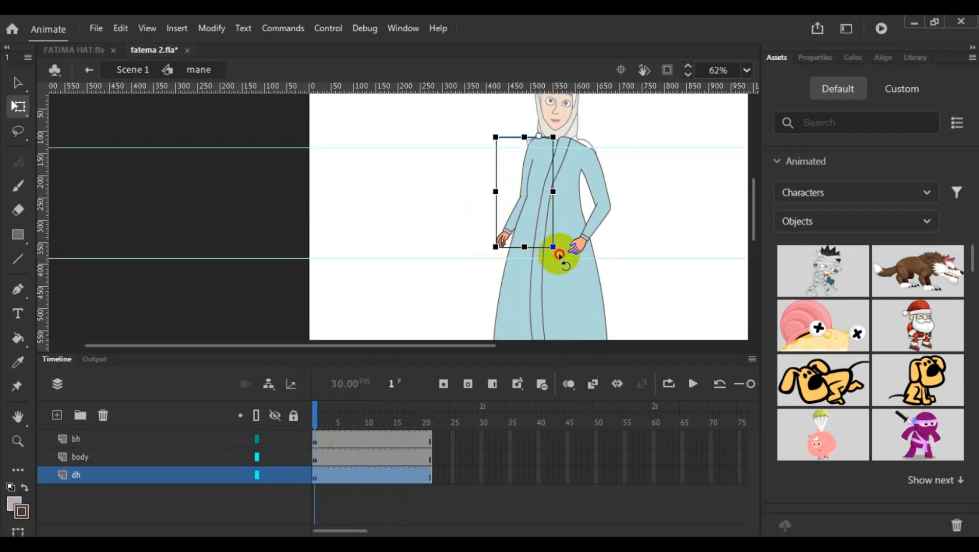
pyautogui.doubleClick(514, 223)
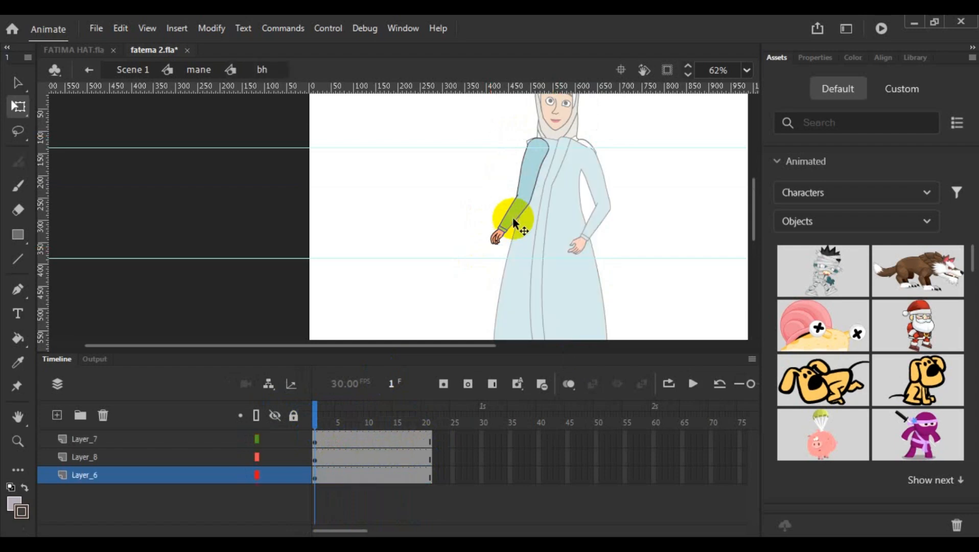
pyautogui.click(508, 220)
pyautogui.click(530, 171)
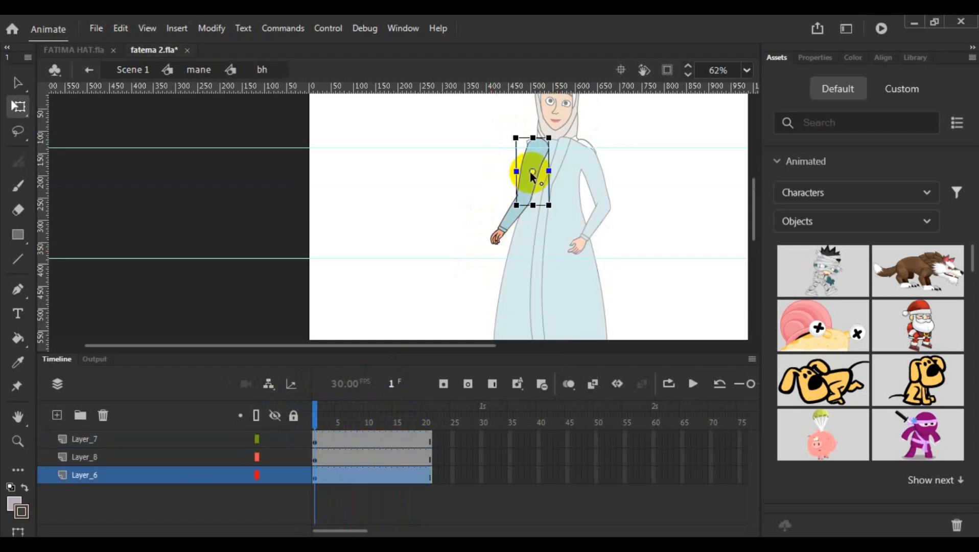
pyautogui.keyDown('shift'); pyautogui.click(501, 219); pyautogui.keyUp('shift')
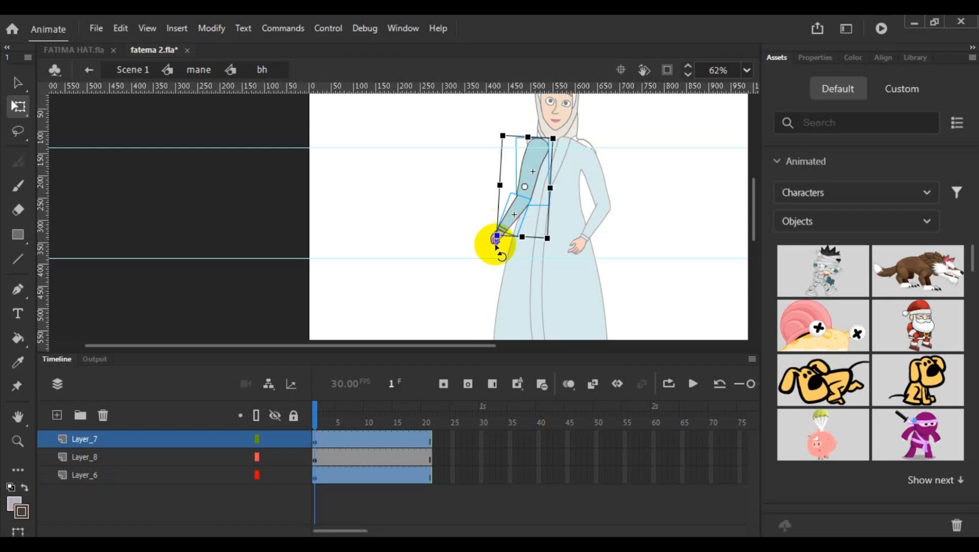
pyautogui.scroll(5, 496, 245)
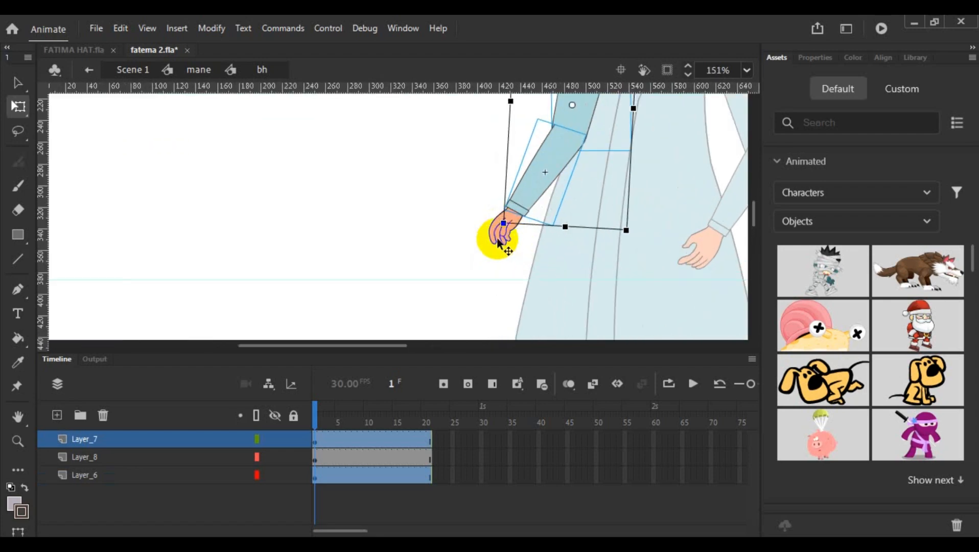
pyautogui.keyDown('shift'); pyautogui.click(500, 238); pyautogui.keyUp('shift')
pyautogui.scroll(3, 573, 247)
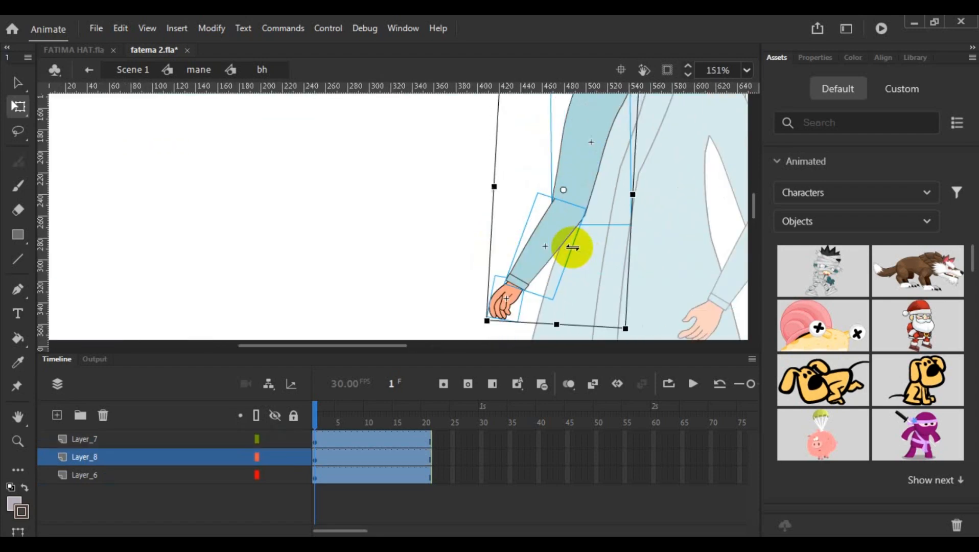
# - Move the selected arm's transformation point to the shoulder and rotate the whole arm outward, away from the body
pyautogui.moveTo(403, 345); pyautogui.dragTo(462, 424)
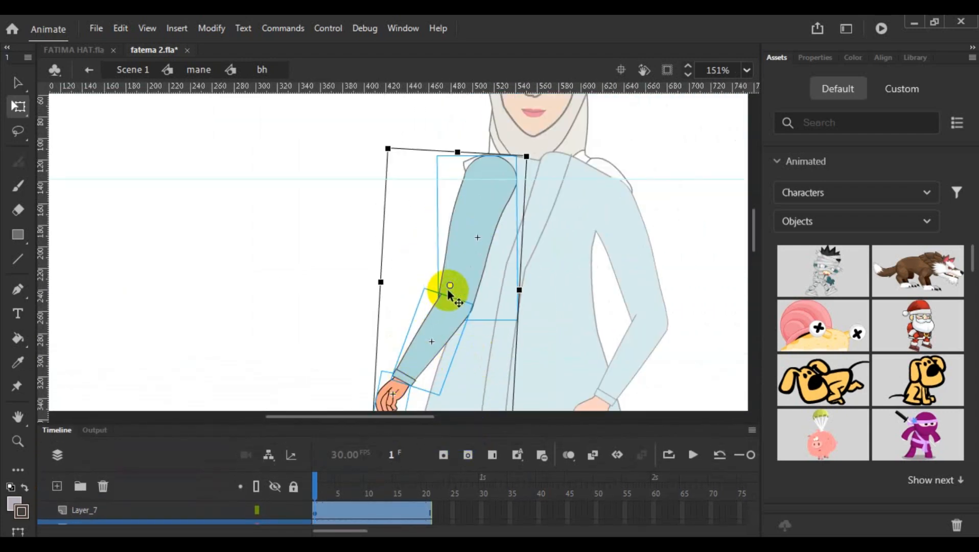
pyautogui.moveTo(449, 287); pyautogui.dragTo(469, 226)
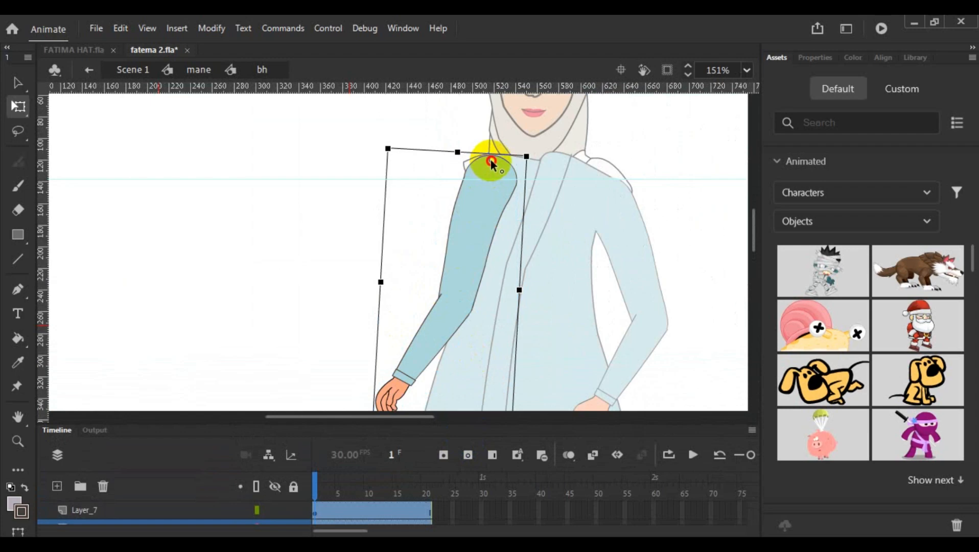
pyautogui.moveTo(492, 163); pyautogui.dragTo(492, 163)
pyautogui.scroll(-3, 573, 208)
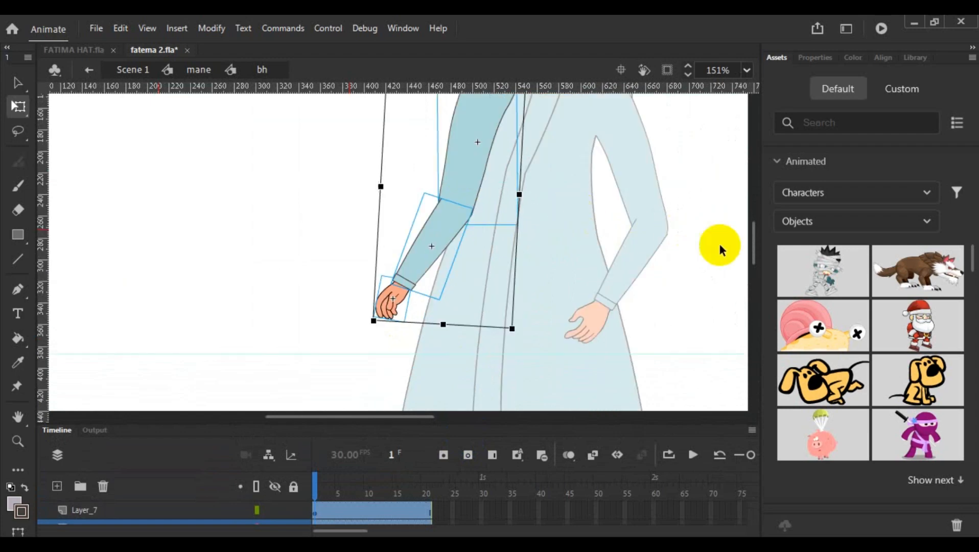
pyautogui.moveTo(752, 251); pyautogui.dragTo(751, 240)
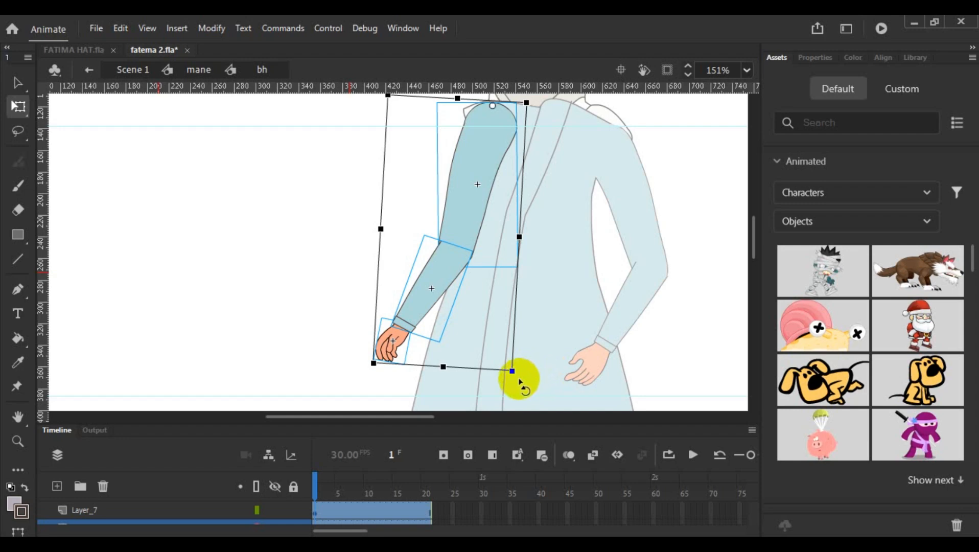
pyautogui.moveTo(518, 382); pyautogui.dragTo(475, 396)
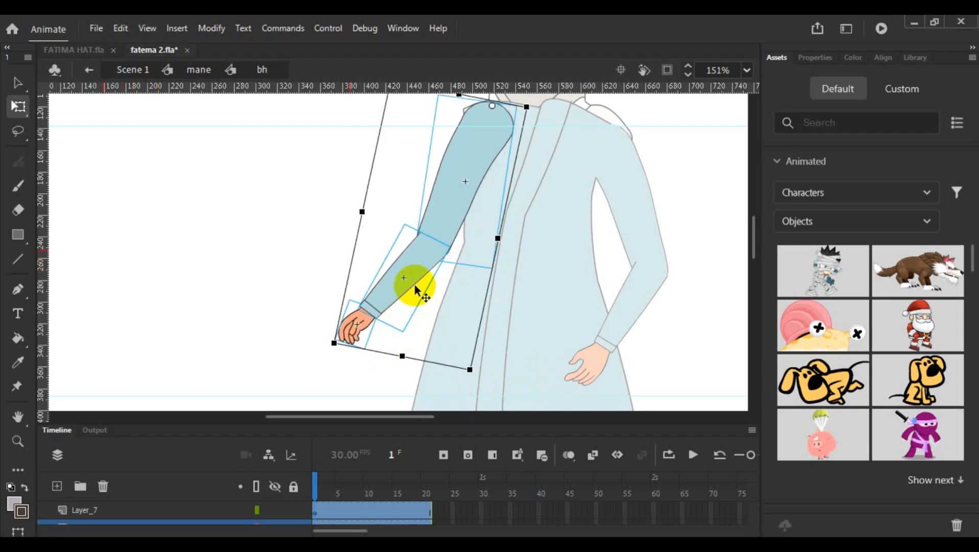
# - Select the forearm and hand, move their pivot to the elbow and rotate them farther outward from the body
pyautogui.click(402, 260)
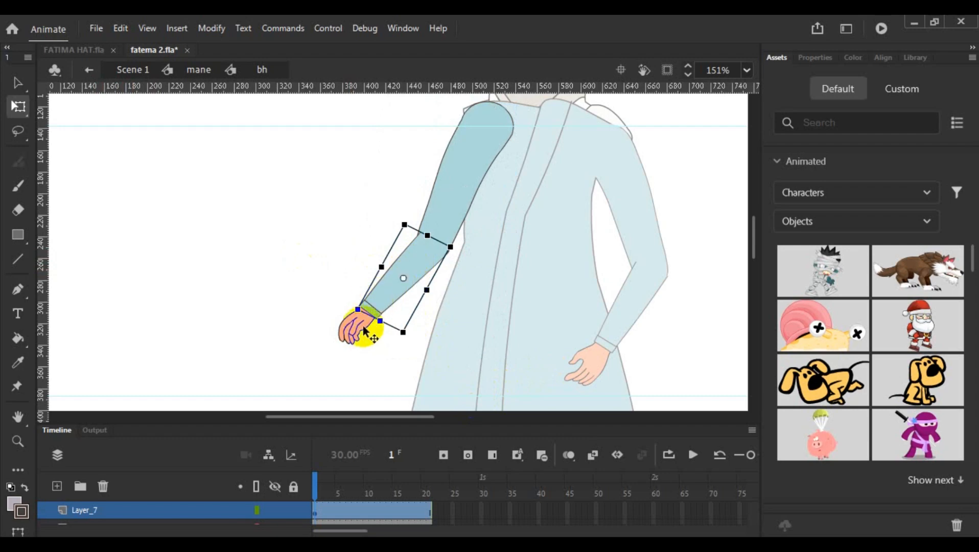
pyautogui.keyDown('shift'); pyautogui.click(352, 340); pyautogui.keyUp('shift')
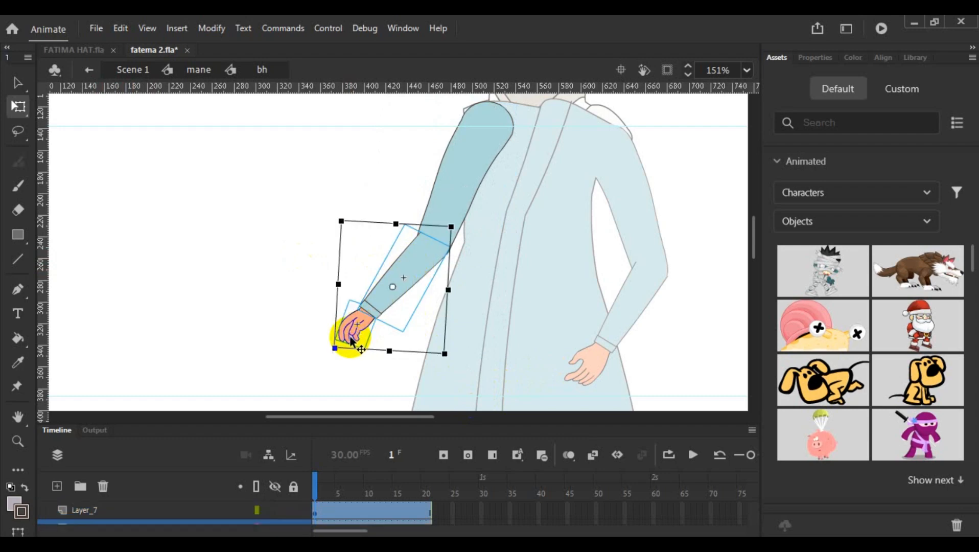
pyautogui.moveTo(392, 287); pyautogui.dragTo(433, 238)
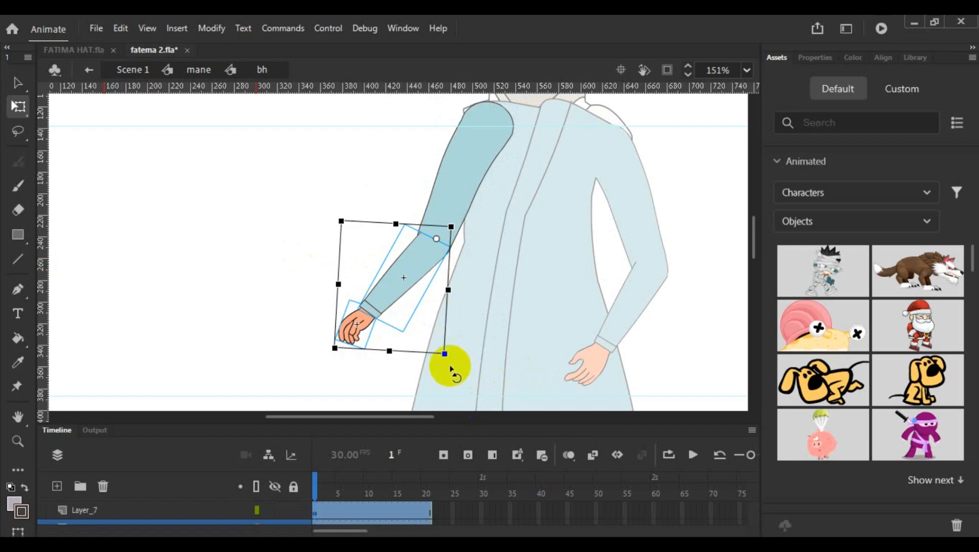
pyautogui.moveTo(443, 356); pyautogui.dragTo(420, 376)
pyautogui.moveTo(420, 376); pyautogui.dragTo(421, 376)
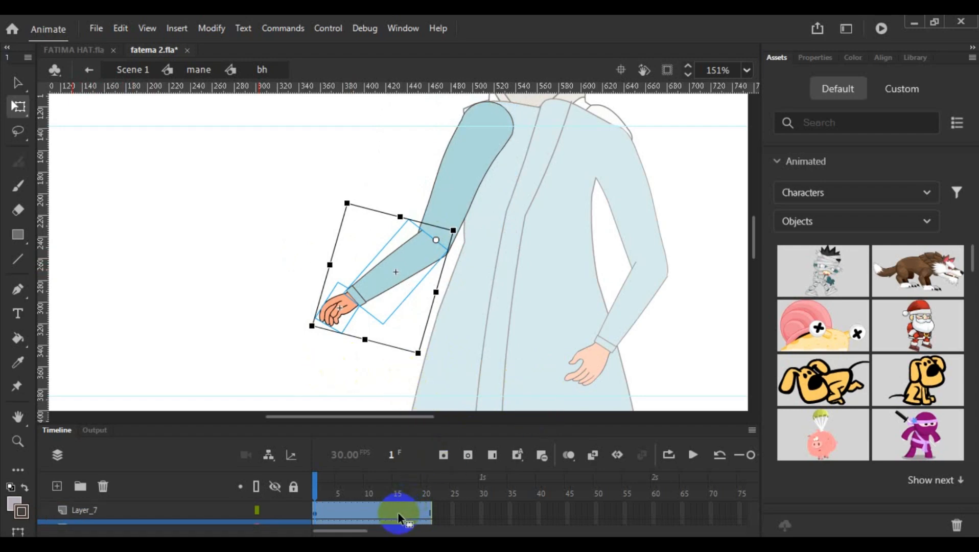
pyautogui.click(294, 378)
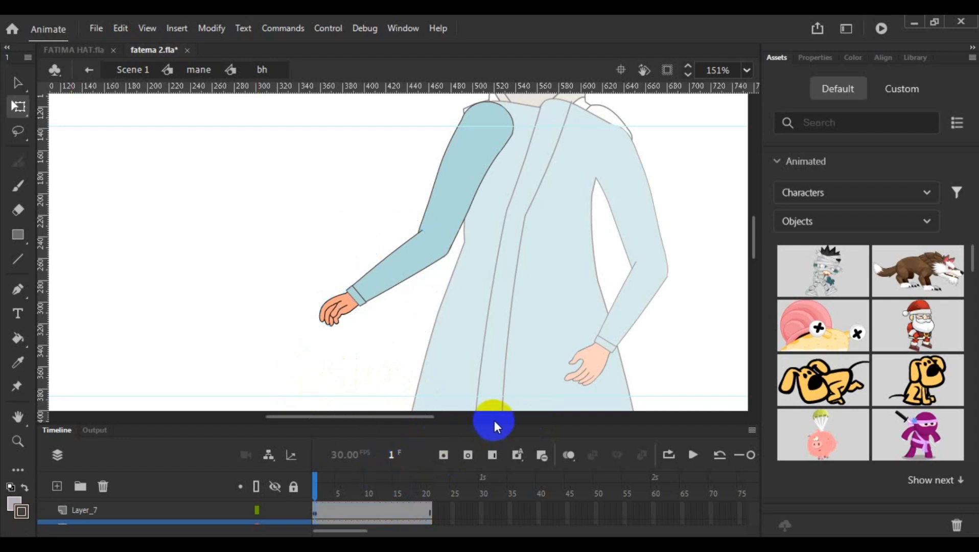
# - Convert frame 20 of Layer_7, Layer_8 and Layer_6 to keyframes
pyautogui.moveTo(498, 425); pyautogui.dragTo(498, 367)
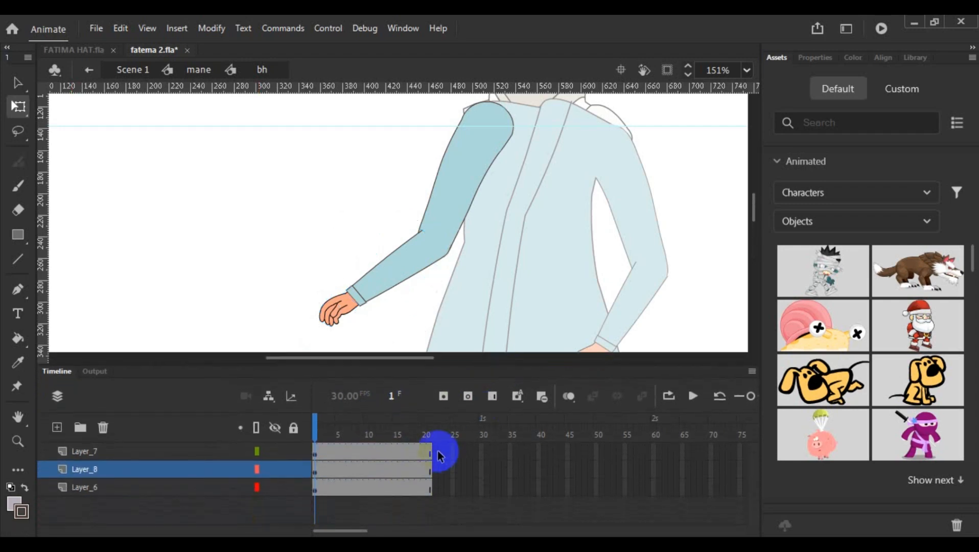
pyautogui.click(423, 454)
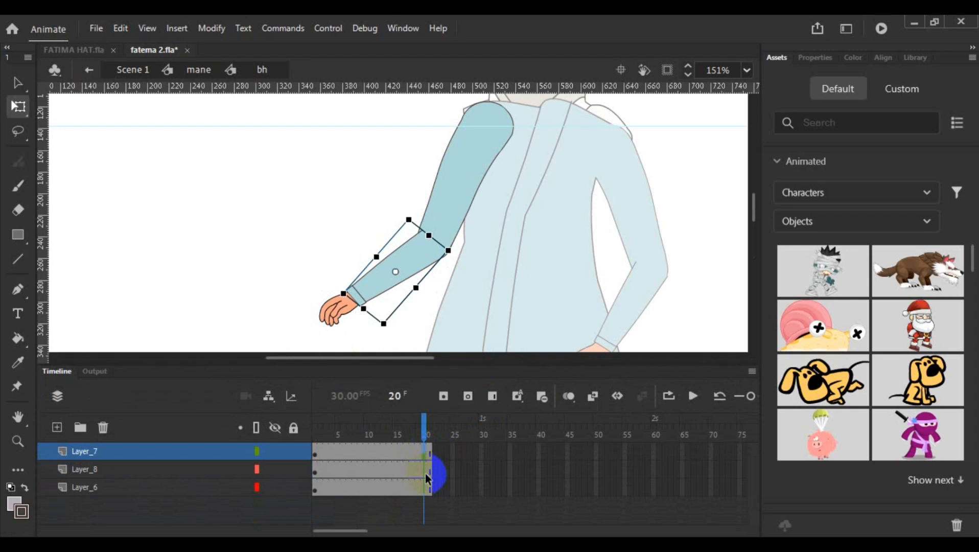
pyautogui.click(426, 471)
pyautogui.click(426, 452)
pyautogui.rightClick(425, 489)
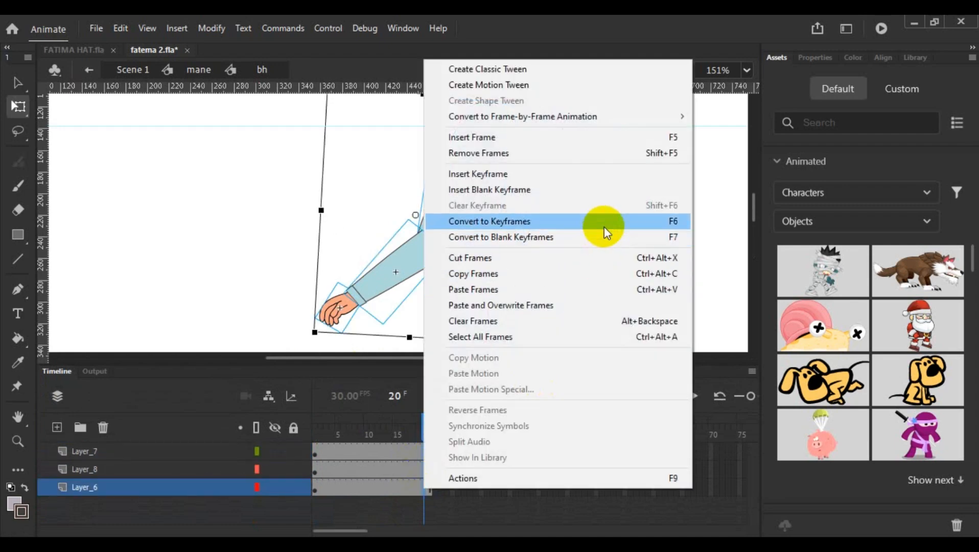
pyautogui.click(605, 227)
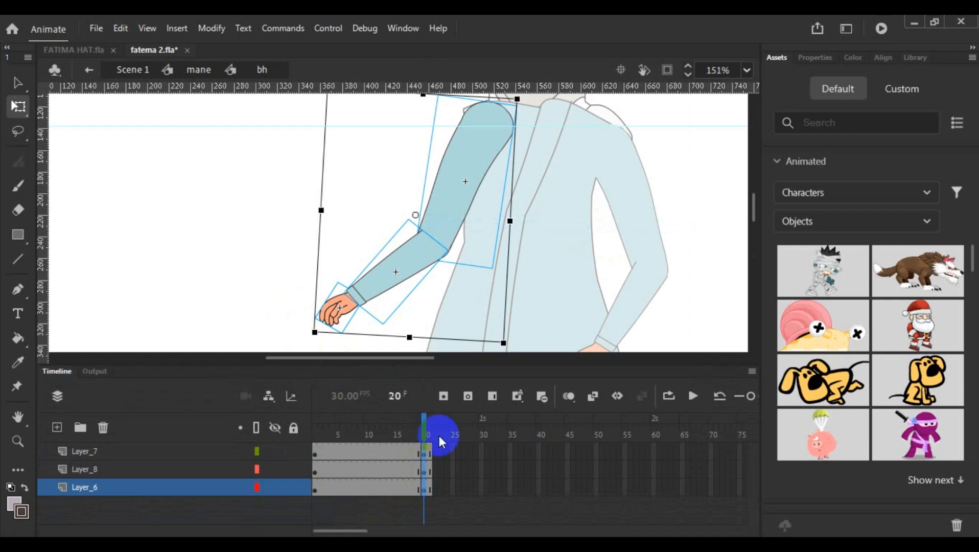
# - Convert frame 10 of Layer_7, Layer_8 and Layer_6 to keyframes
pyautogui.click(366, 451)
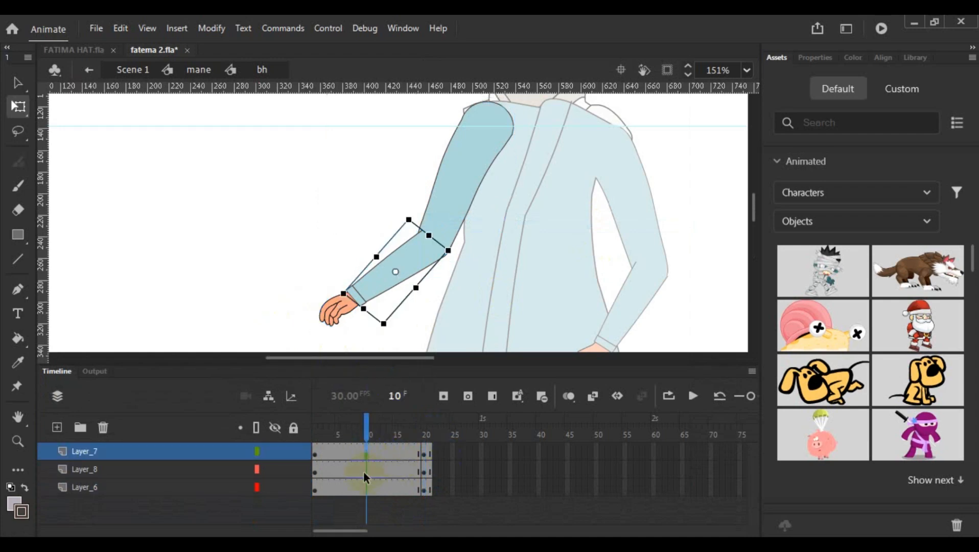
pyautogui.click(367, 488)
pyautogui.rightClick(367, 487)
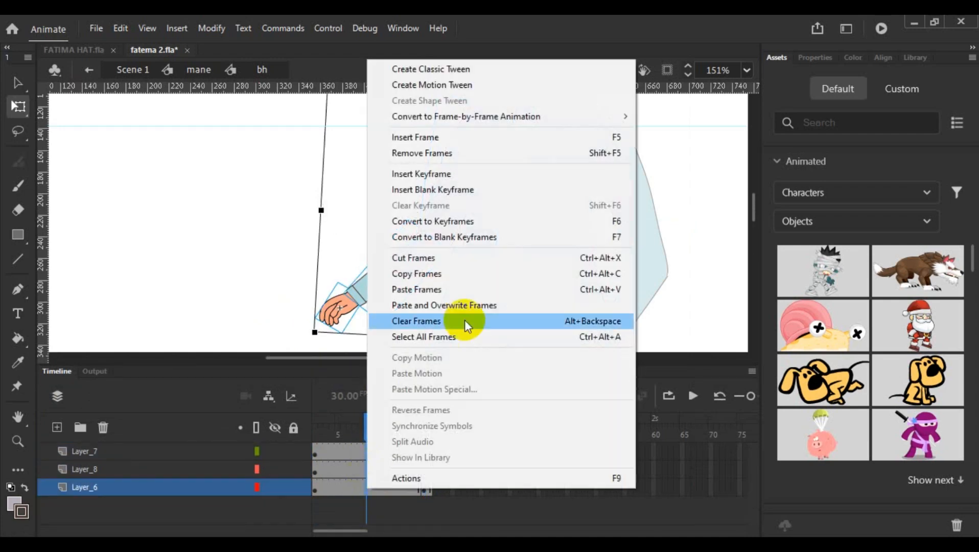
pyautogui.click(539, 217)
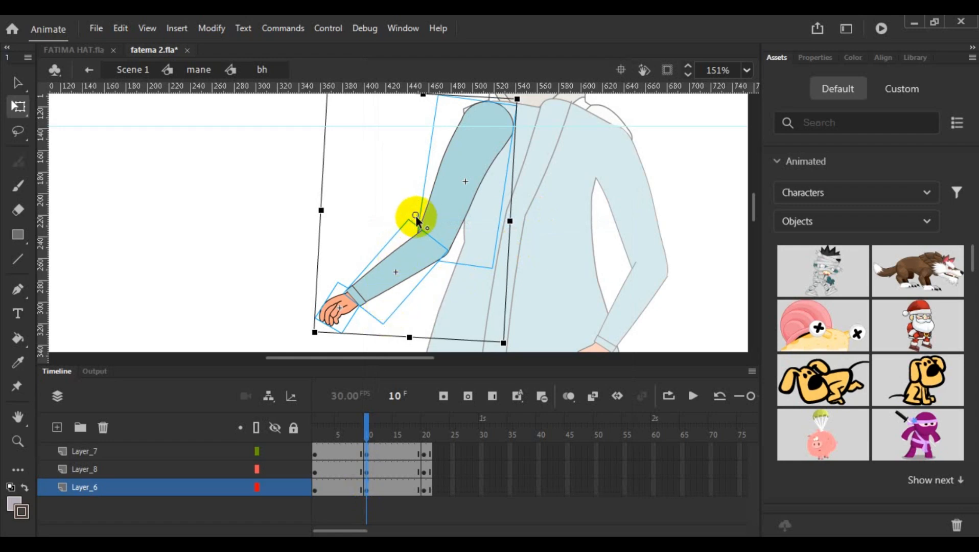
# - At frame 10, move the whole arm's pivot to the shoulder and rotate the arm in toward the body
pyautogui.moveTo(416, 216); pyautogui.dragTo(491, 105)
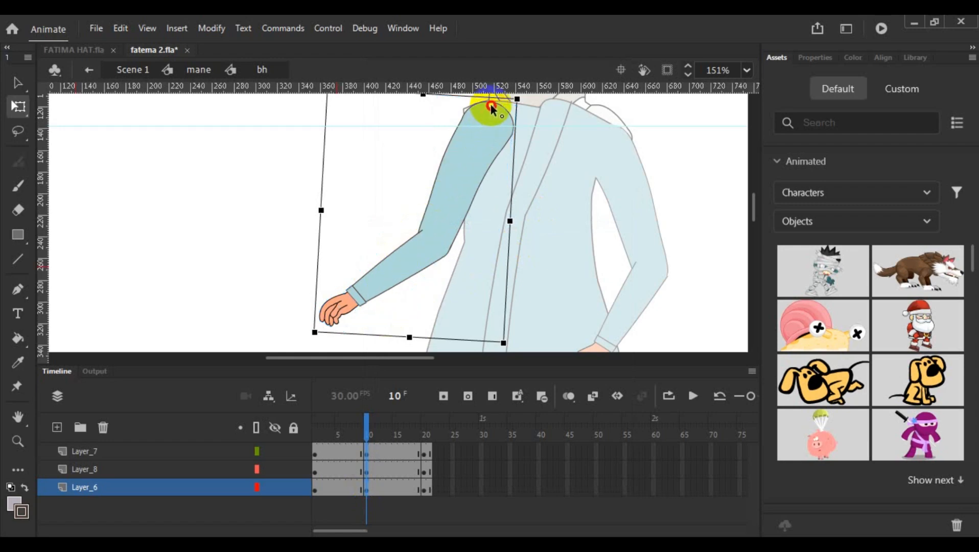
pyautogui.moveTo(317, 338); pyautogui.dragTo(389, 375)
pyautogui.click(333, 328)
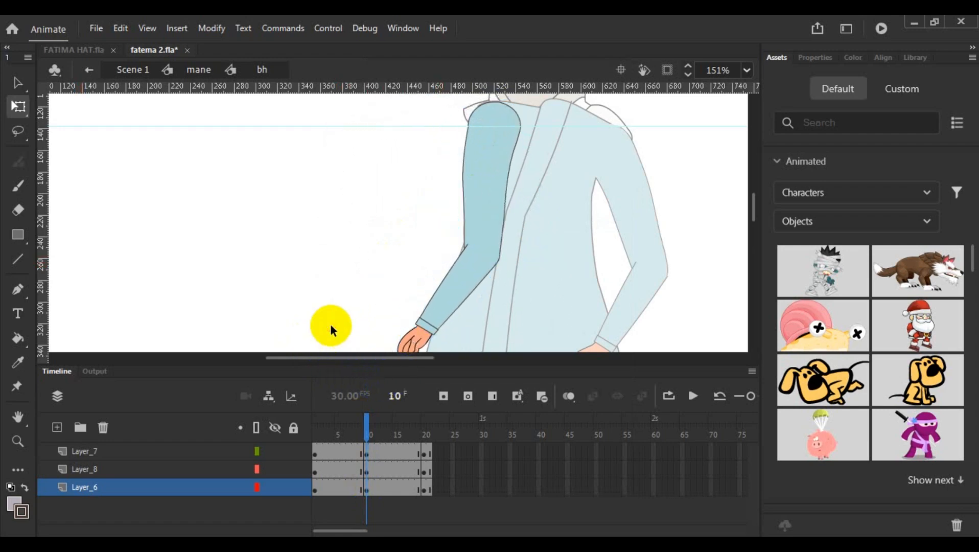
# - At frame 10, select the forearm and hand, set their pivot at the elbow and rotate them slightly outward
pyautogui.click(448, 310)
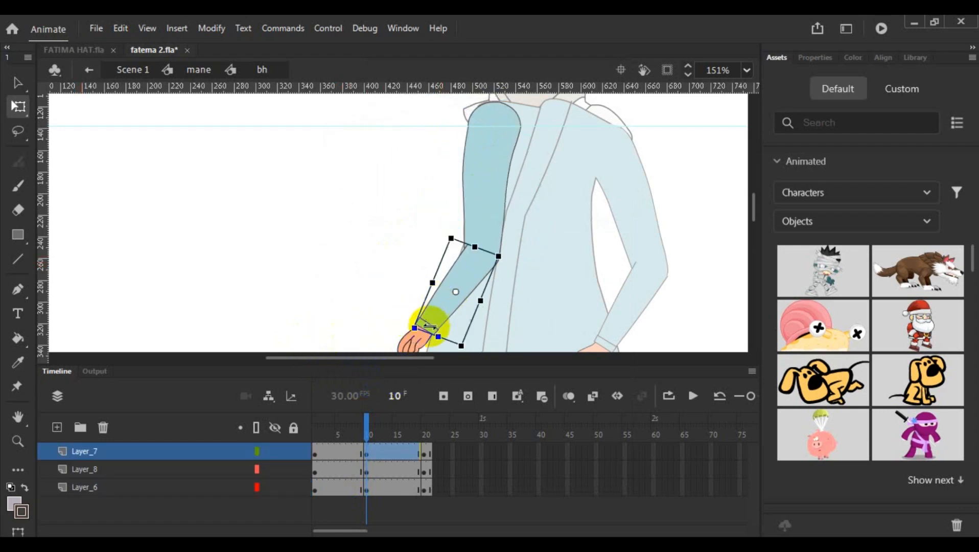
pyautogui.click(413, 350)
pyautogui.scroll(-3, 545, 252)
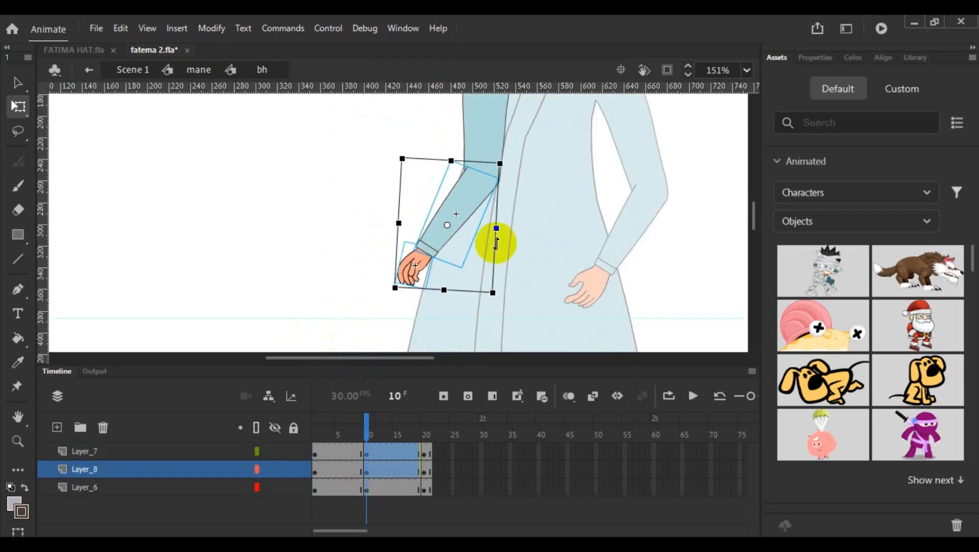
pyautogui.moveTo(446, 225); pyautogui.dragTo(482, 172)
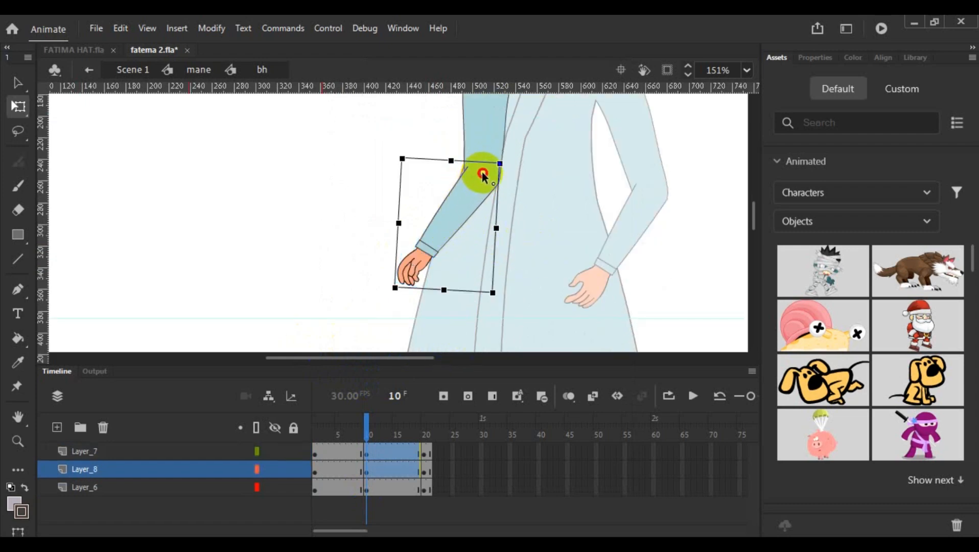
pyautogui.moveTo(498, 291); pyautogui.dragTo(471, 306)
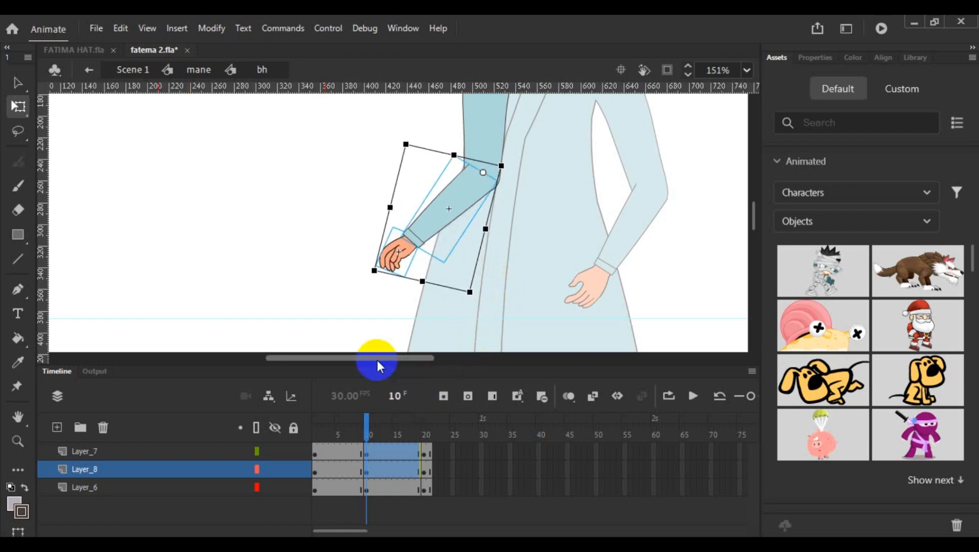
pyautogui.click(338, 315)
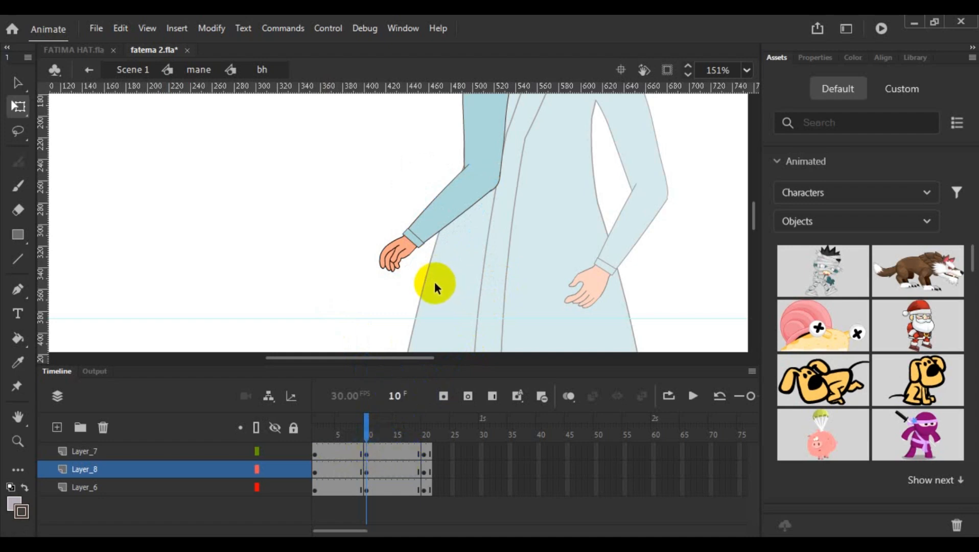
pyautogui.scroll(3, 434, 284)
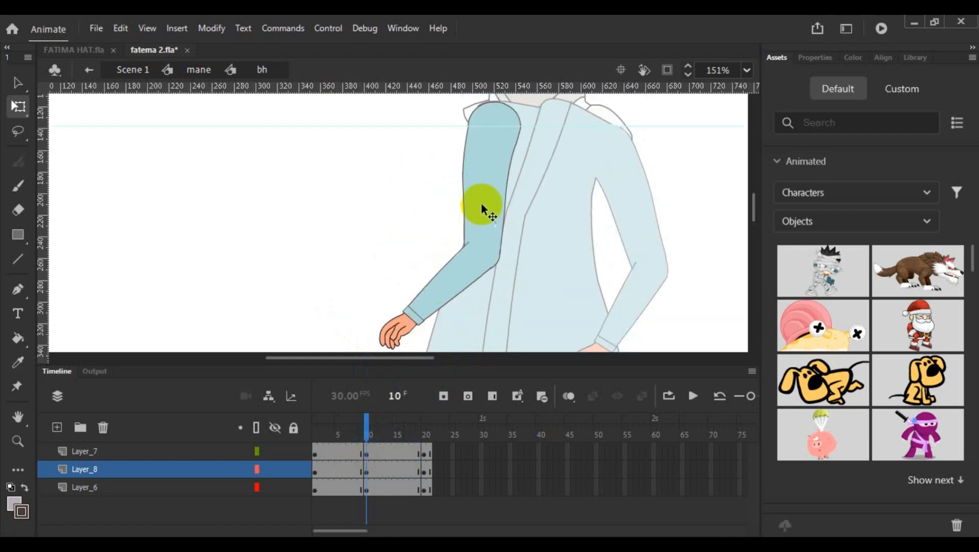
pyautogui.click(482, 204)
pyautogui.keyDown('shift'); pyautogui.click(449, 279); pyautogui.keyUp('shift')
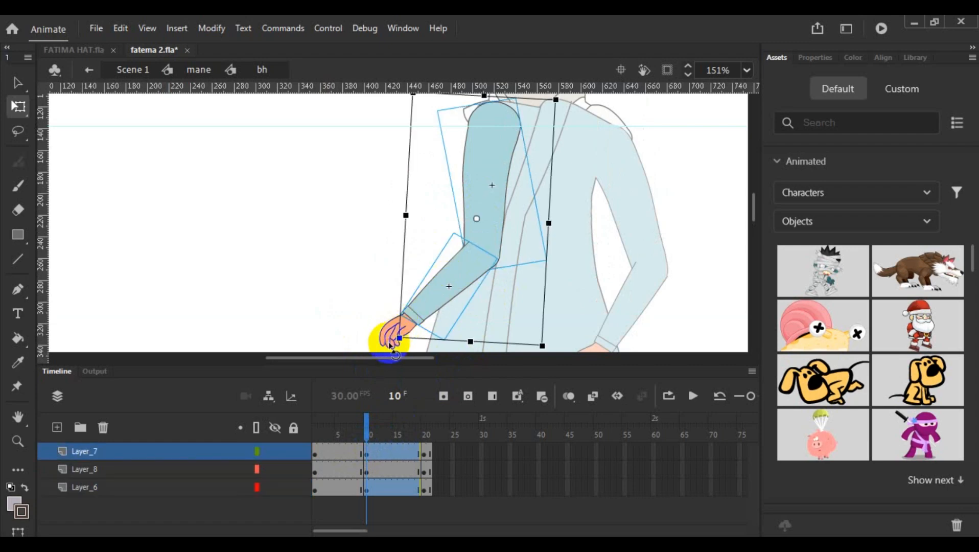
pyautogui.click(319, 275)
# - At frame 10, select the upper arm, forearm and hand, set their pivot at the shoulder and rotate the arm slightly inward
pyautogui.scroll(-3, 437, 248)
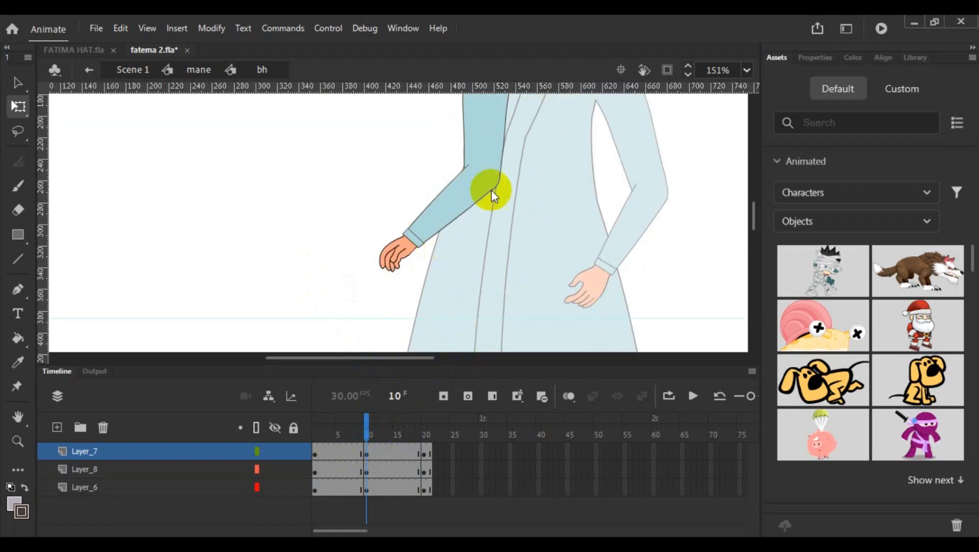
pyautogui.click(476, 138)
pyautogui.click(429, 224)
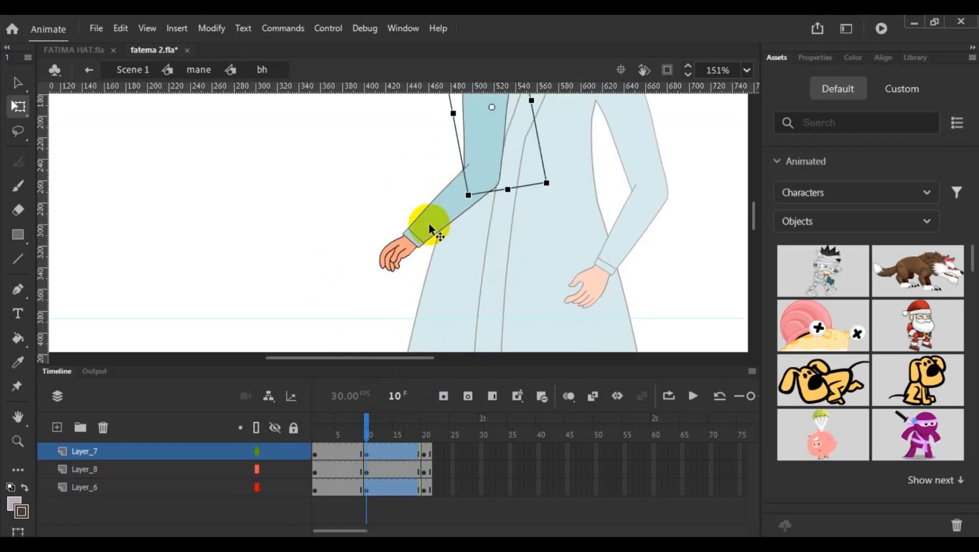
pyautogui.click(384, 264)
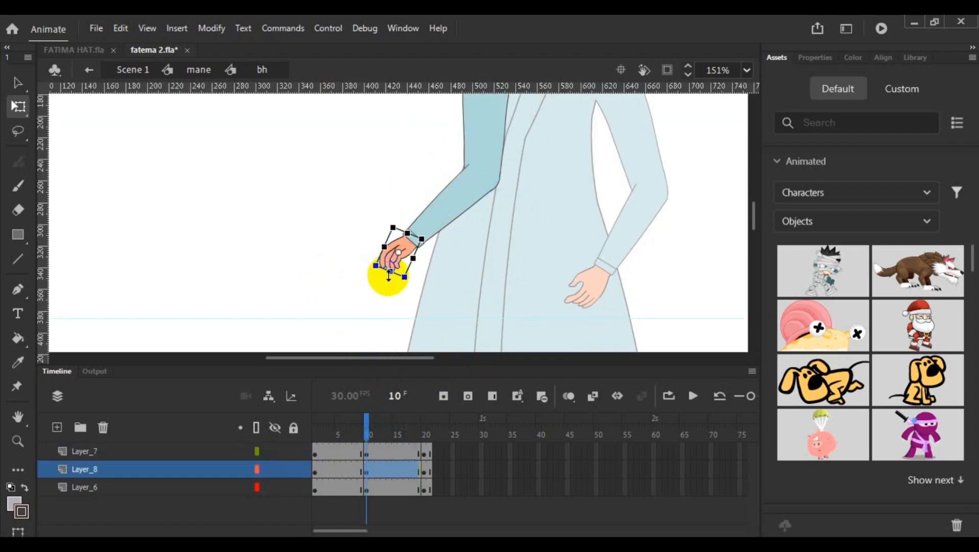
pyautogui.click(458, 193)
pyautogui.click(482, 127)
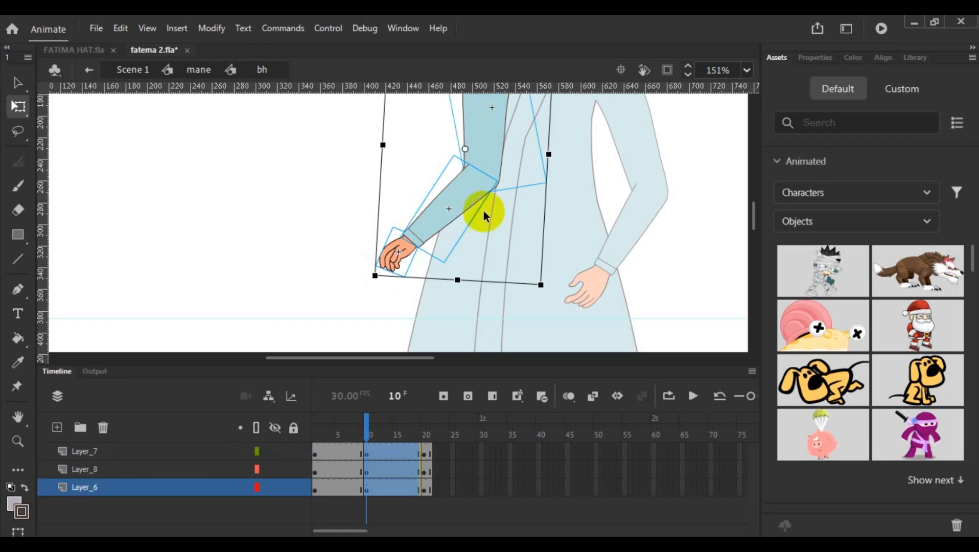
pyautogui.scroll(3, 481, 212)
pyautogui.click(471, 181)
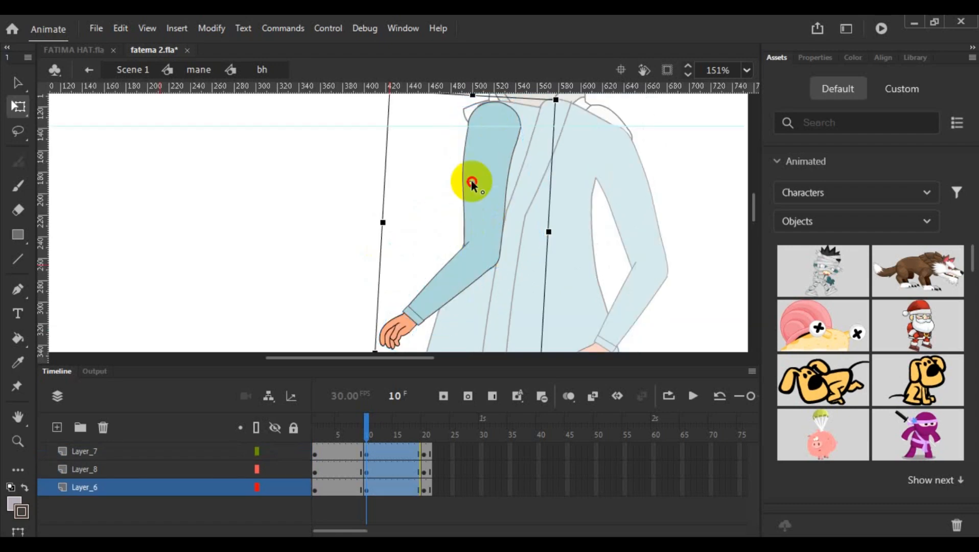
pyautogui.click(493, 108)
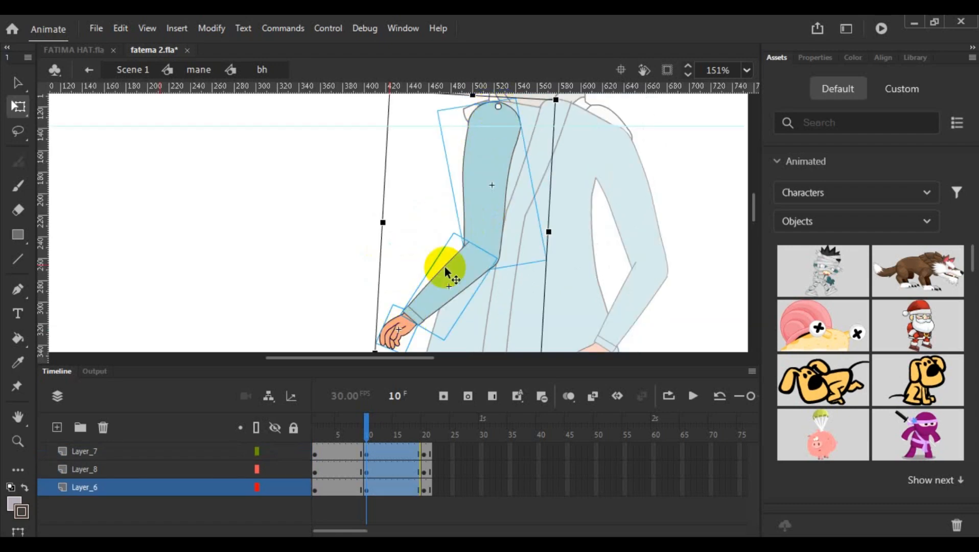
pyautogui.scroll(-1, 629, 212)
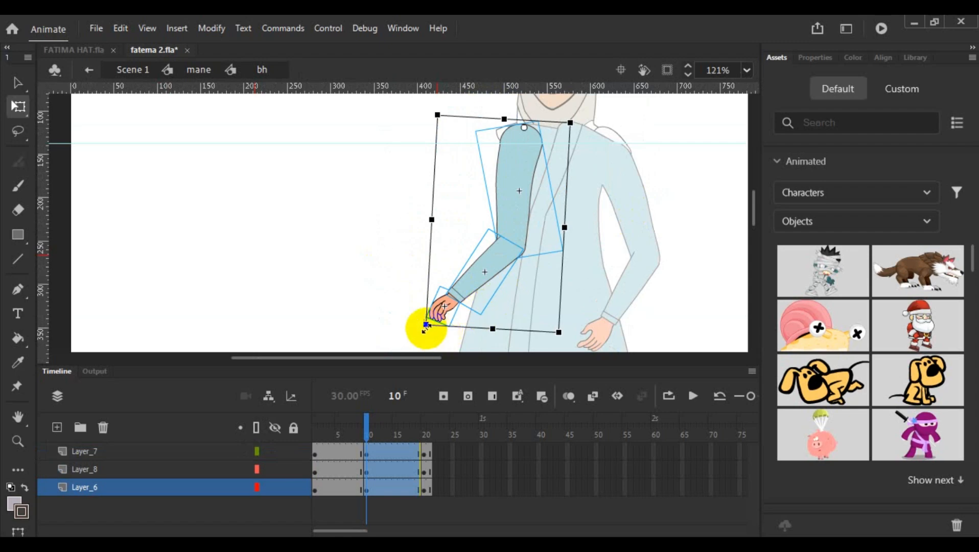
pyautogui.moveTo(423, 336); pyautogui.dragTo(431, 339)
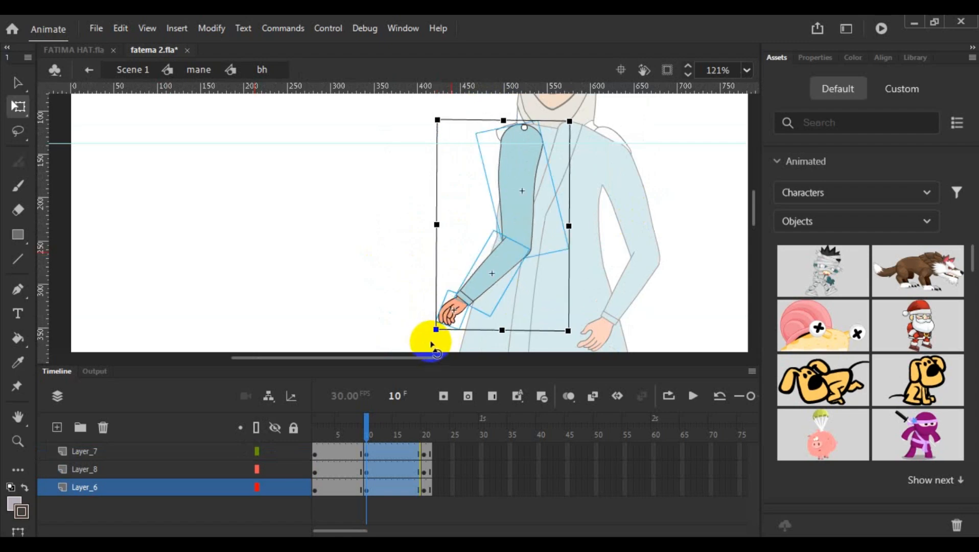
pyautogui.click(413, 302)
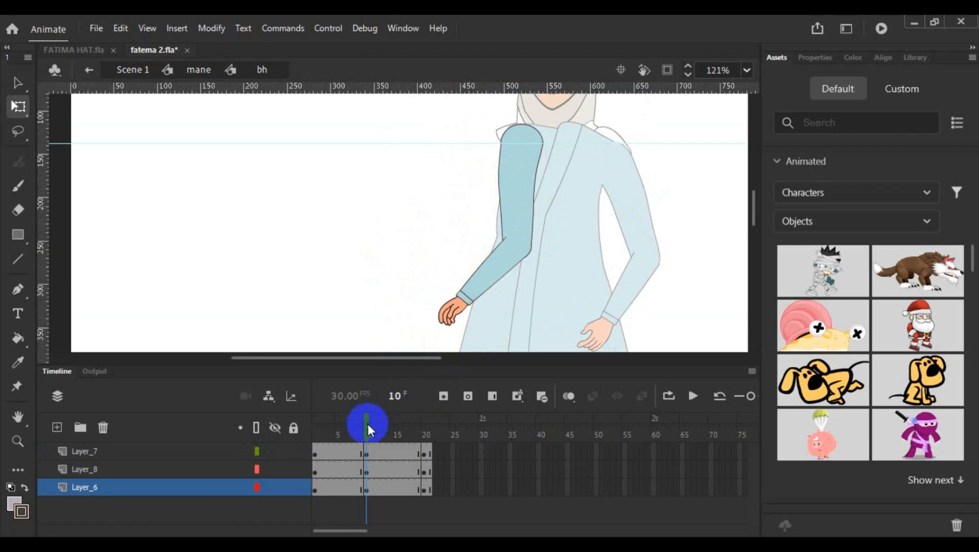
# - Convert frame 5 of Layer_7, Layer_8 and Layer_6 to keyframes
pyautogui.moveTo(367, 424); pyautogui.dragTo(345, 460)
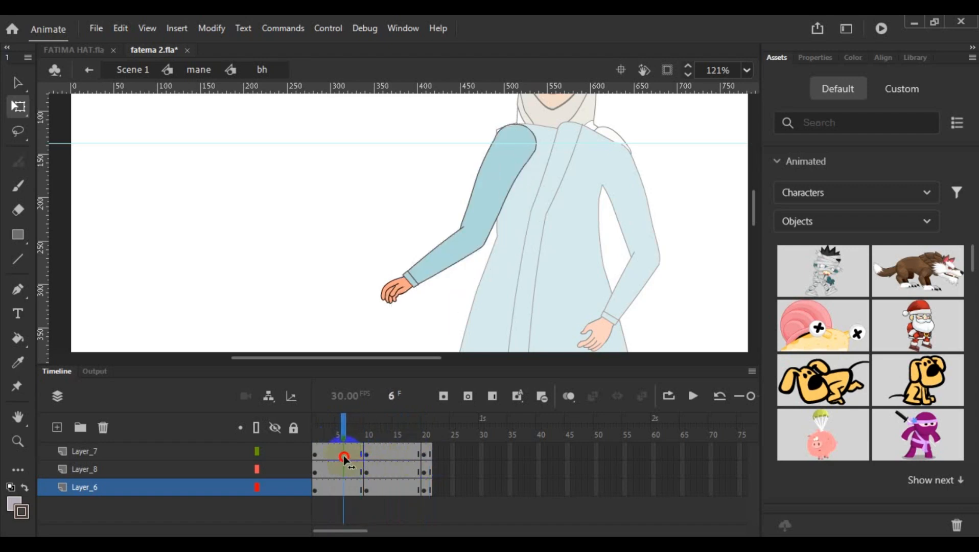
pyautogui.click(342, 451)
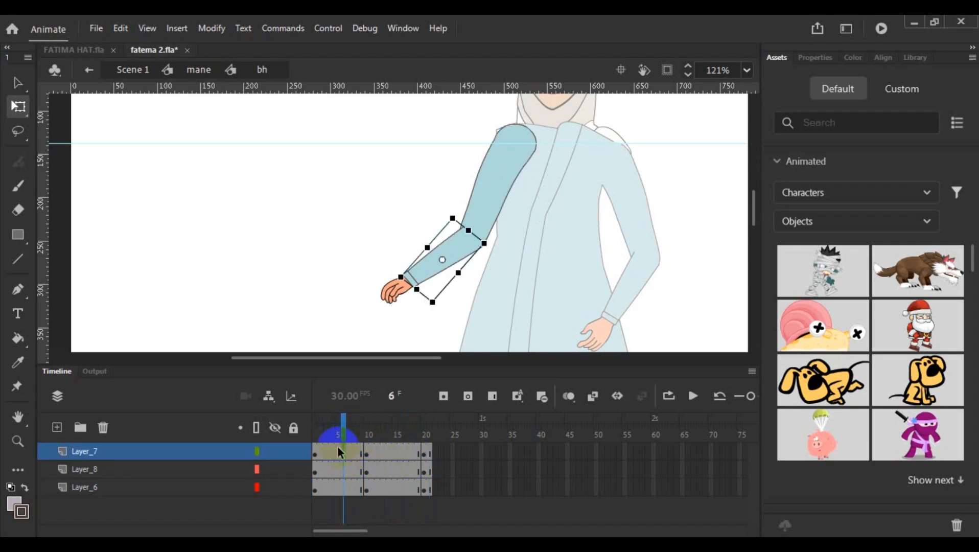
pyautogui.click(339, 450)
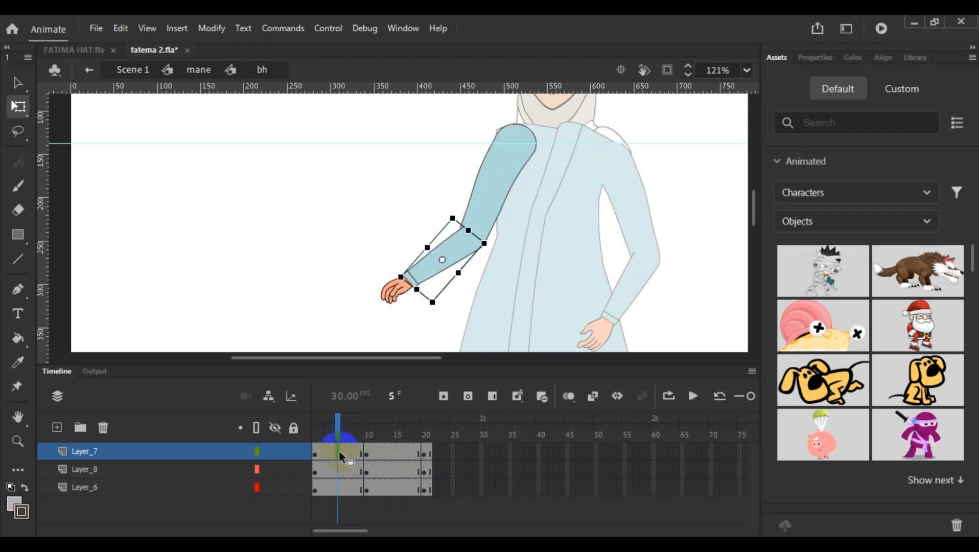
pyautogui.rightClick(339, 489)
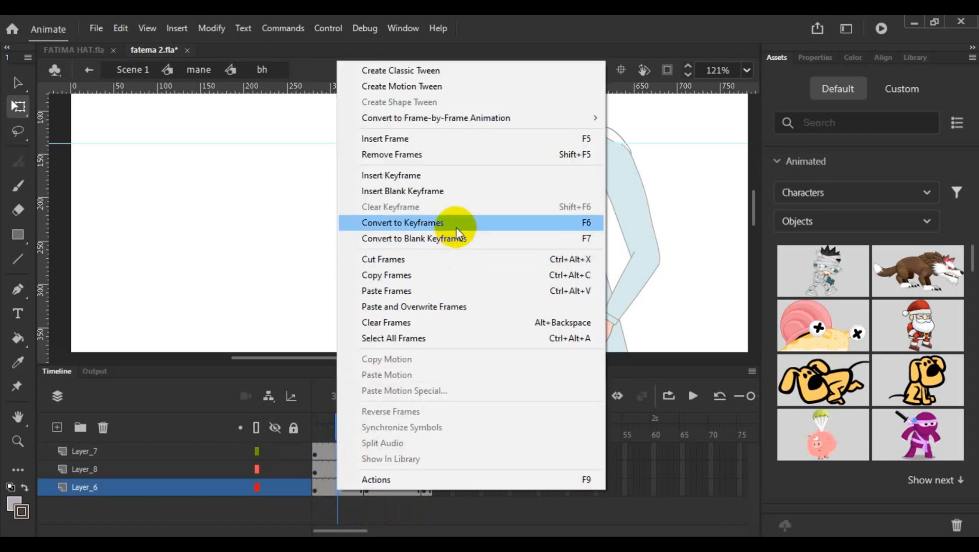
pyautogui.click(455, 224)
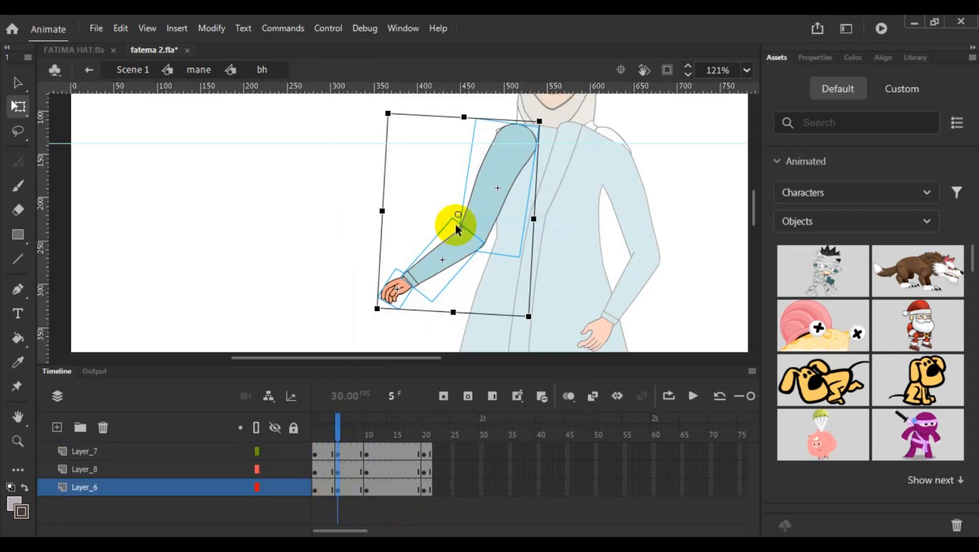
# - Convert frame 15 of Layer_7, Layer_8 and Layer_6 to keyframes
pyautogui.click(395, 454)
pyautogui.click(394, 453)
pyautogui.rightClick(395, 490)
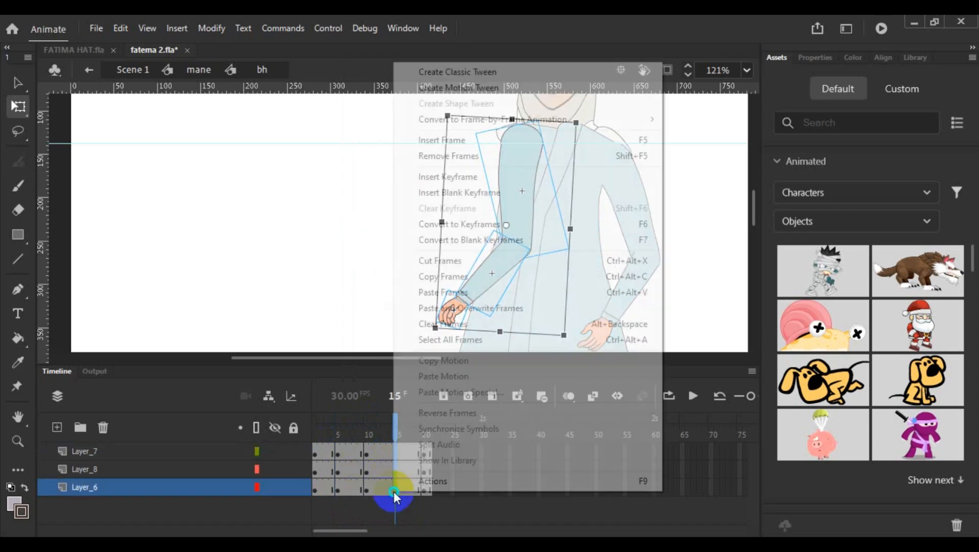
pyautogui.click(498, 224)
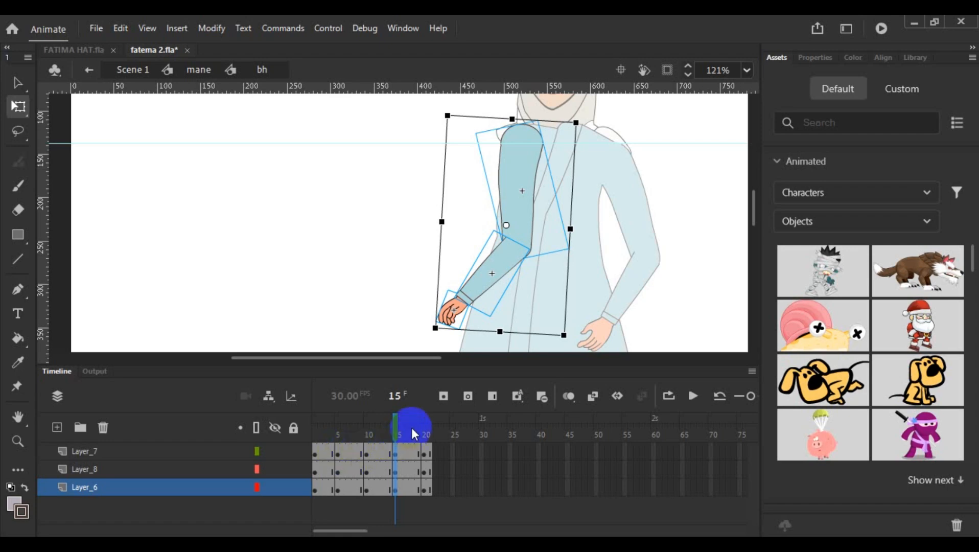
pyautogui.click(354, 281)
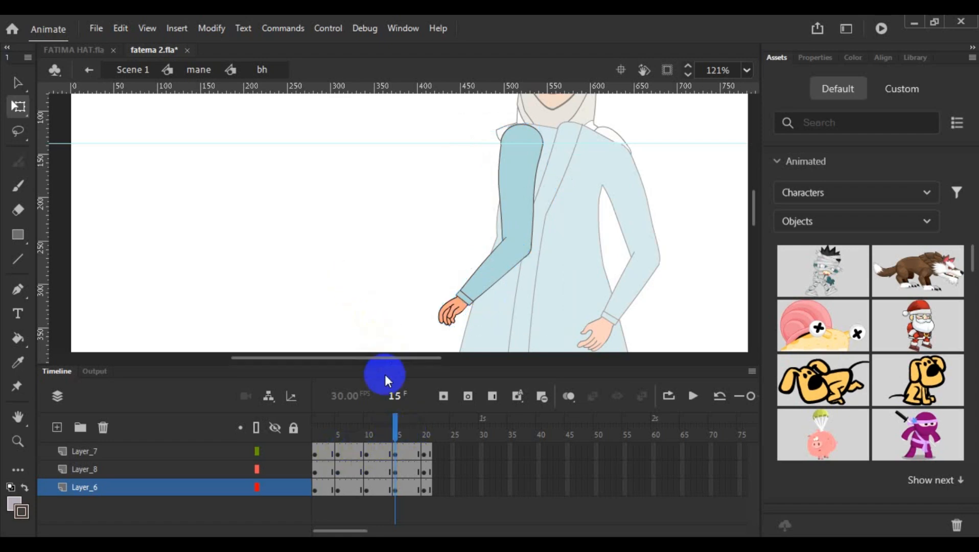
# - Place vertical guides at the hand's outer edge in frames 10 and 1, plus a third guide about midway between them
pyautogui.click(367, 452)
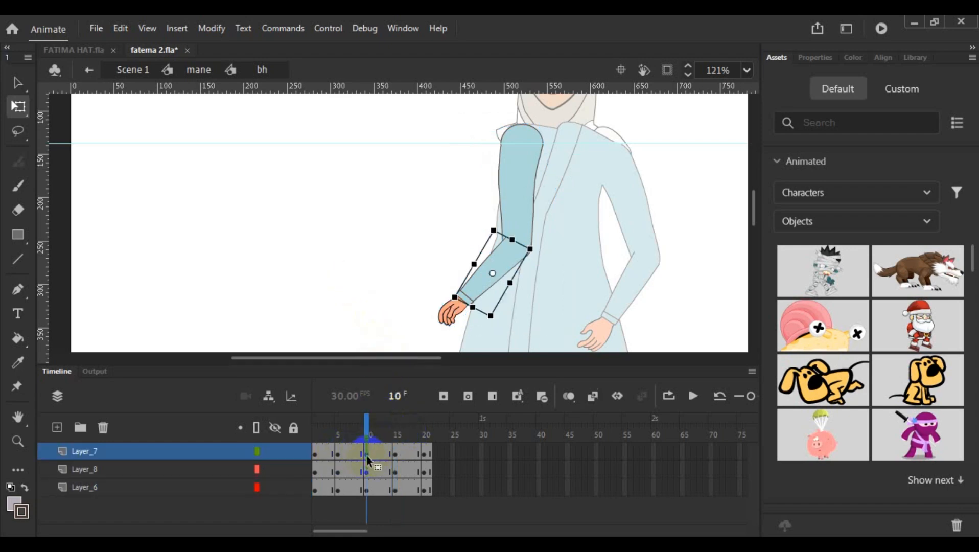
pyautogui.click(428, 309)
pyautogui.moveTo(45, 284); pyautogui.dragTo(438, 338)
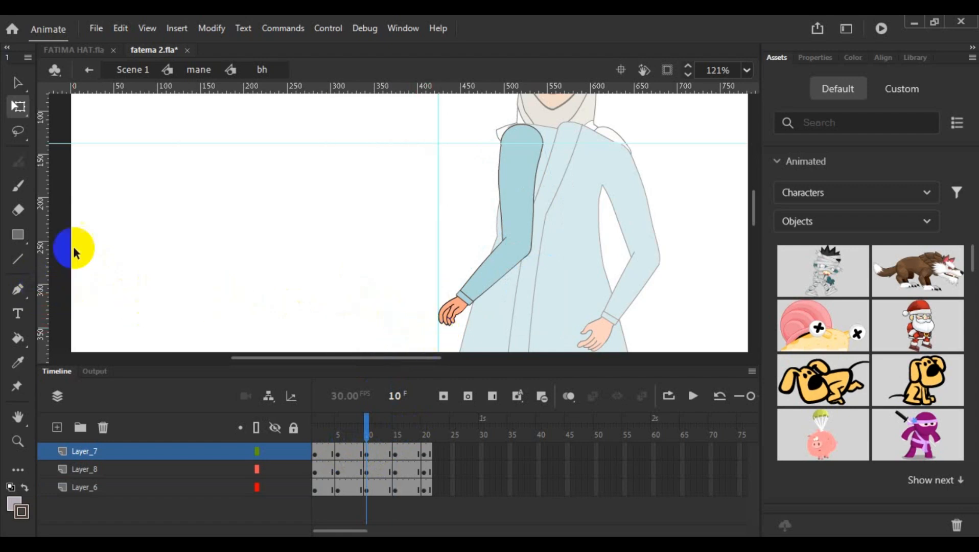
pyautogui.click(316, 452)
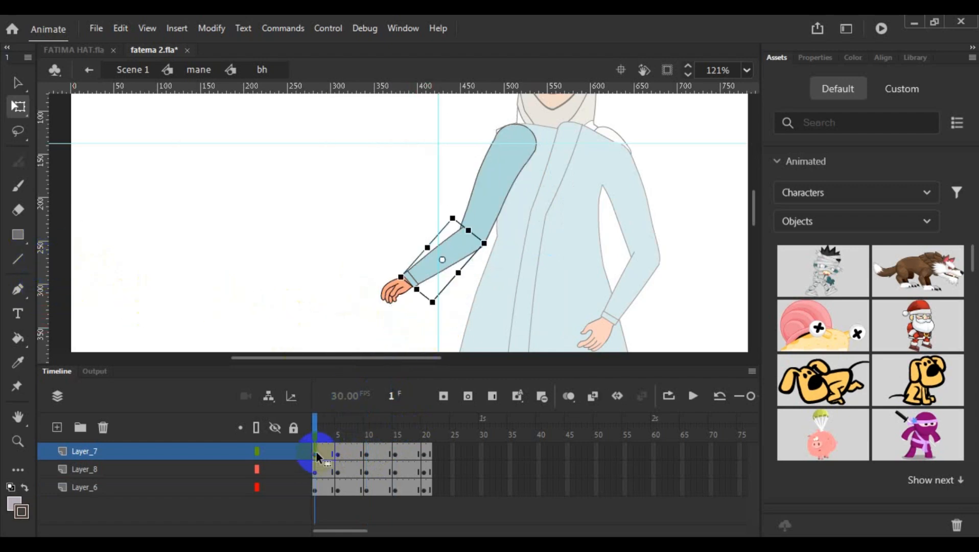
pyautogui.moveTo(48, 302); pyautogui.dragTo(382, 352)
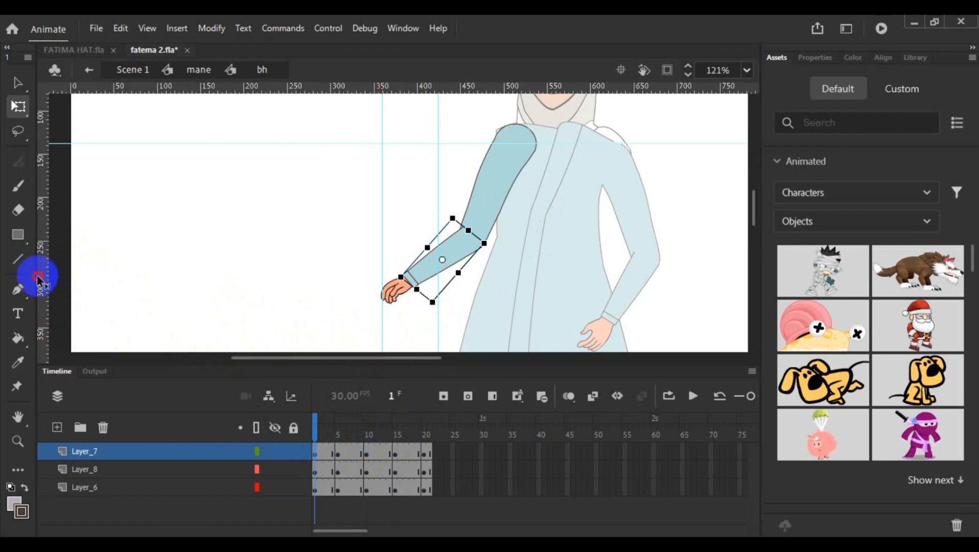
pyautogui.moveTo(37, 279); pyautogui.dragTo(413, 330)
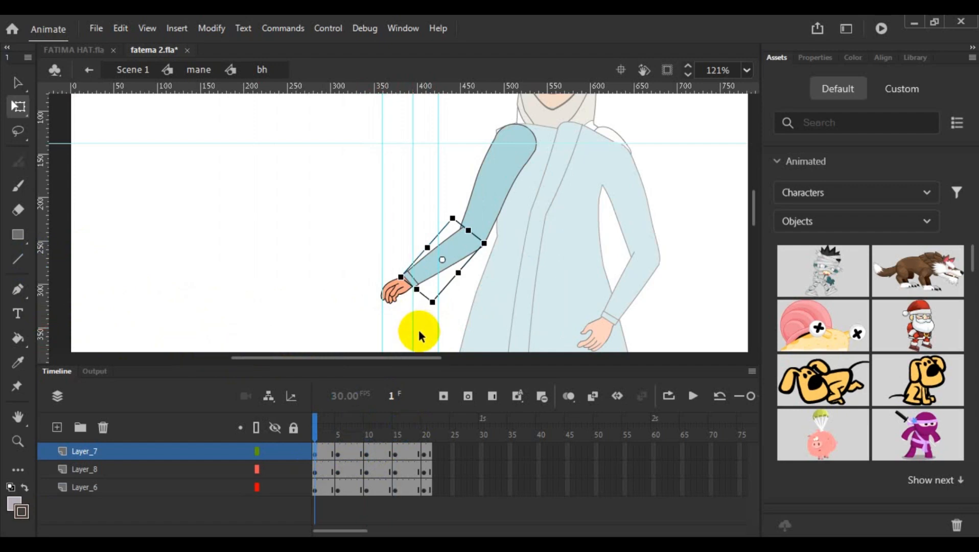
pyautogui.click(243, 277)
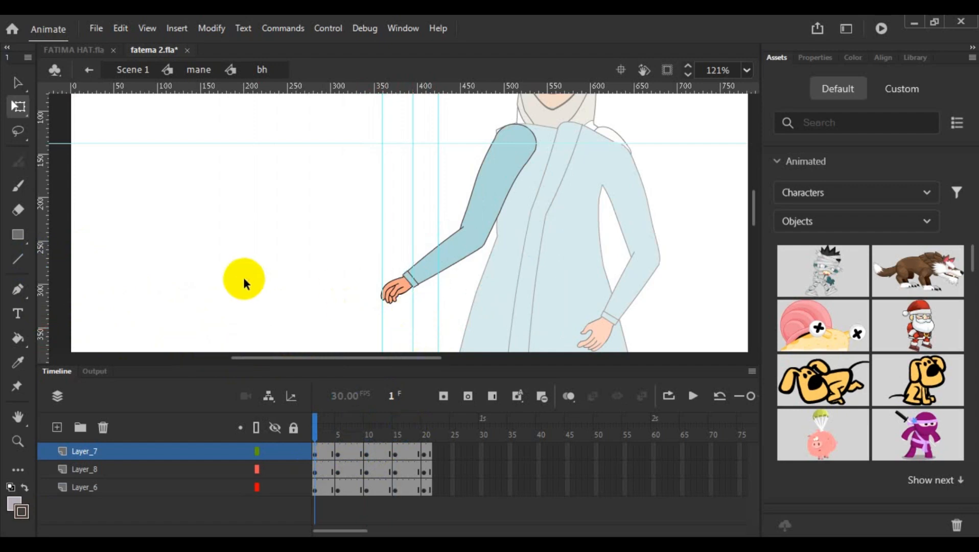
# - At frame 5, select the whole arm, move its pivot to the shoulder and rotate it inward toward the middle guide
pyautogui.click(338, 455)
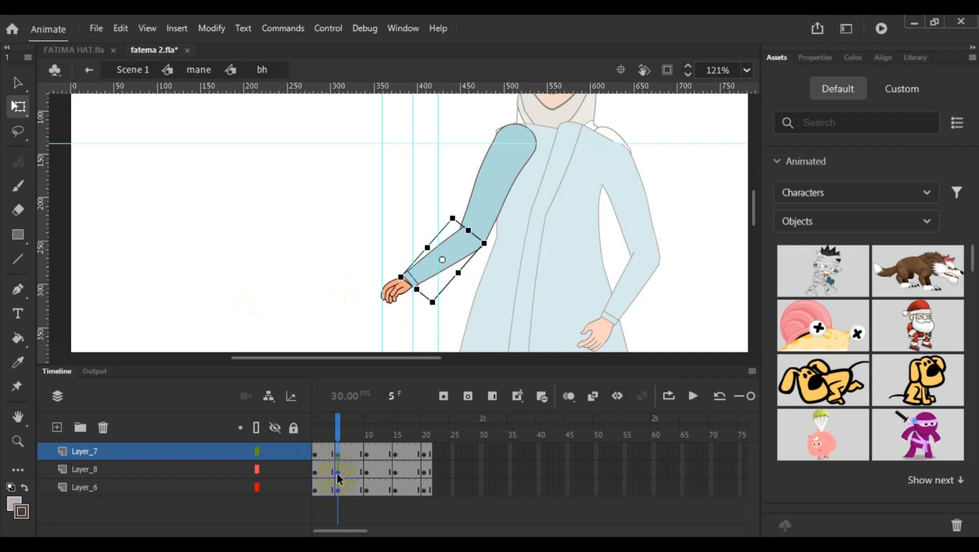
pyautogui.click(338, 474)
pyautogui.click(340, 492)
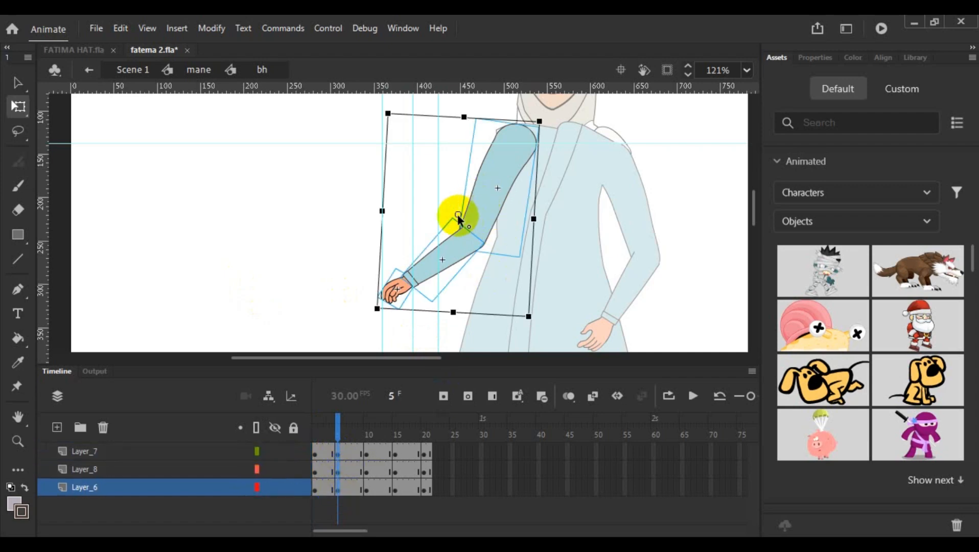
pyautogui.moveTo(457, 215); pyautogui.dragTo(520, 127)
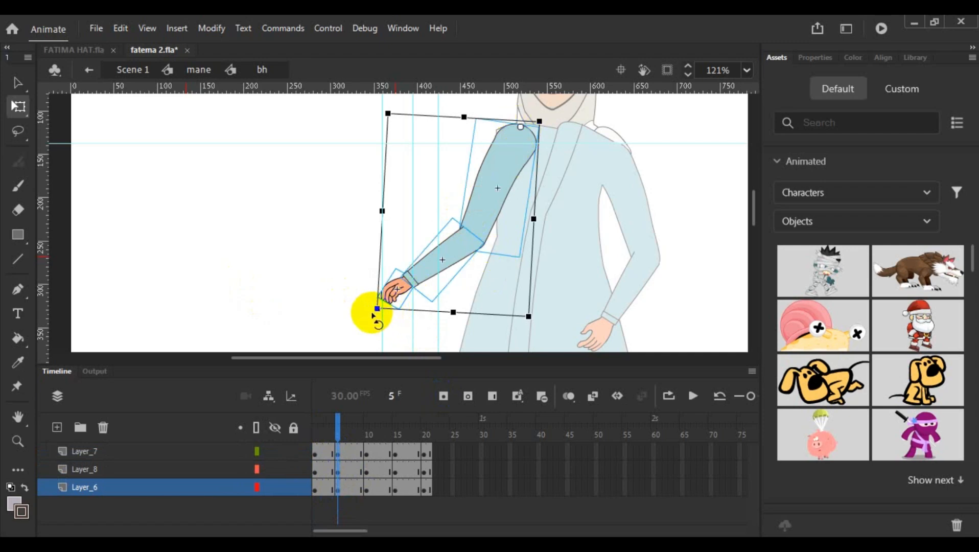
pyautogui.moveTo(375, 316); pyautogui.dragTo(406, 333)
pyautogui.click(306, 283)
# - At frame 5, select the forearm and hand, set their pivot at the elbow and rotate them slightly outward
pyautogui.click(446, 291)
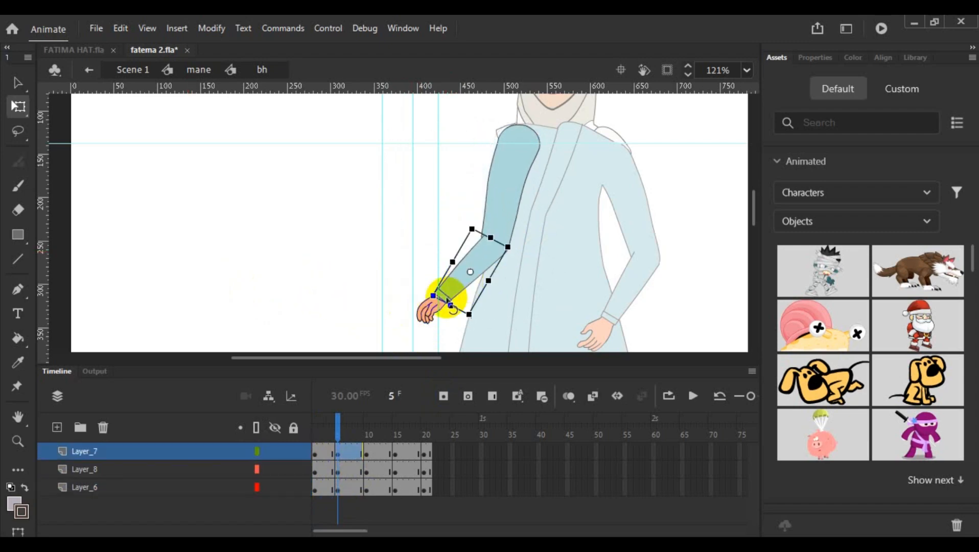
pyautogui.click(426, 317)
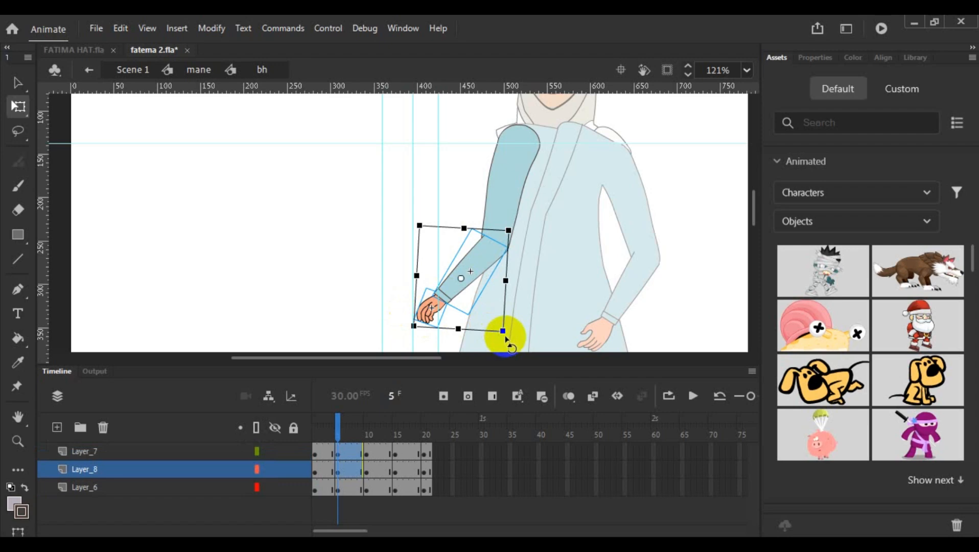
pyautogui.moveTo(503, 334); pyautogui.dragTo(494, 343)
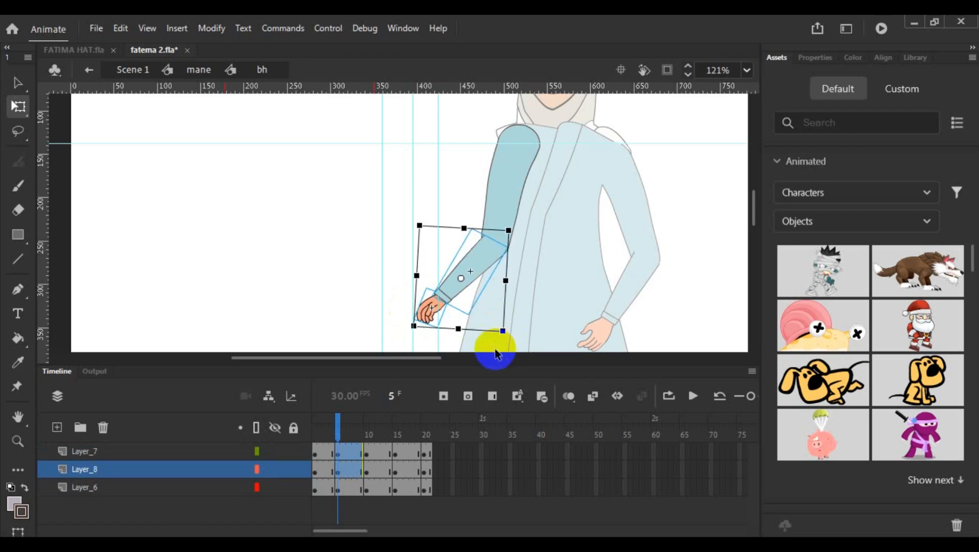
pyautogui.moveTo(462, 278); pyautogui.dragTo(493, 245)
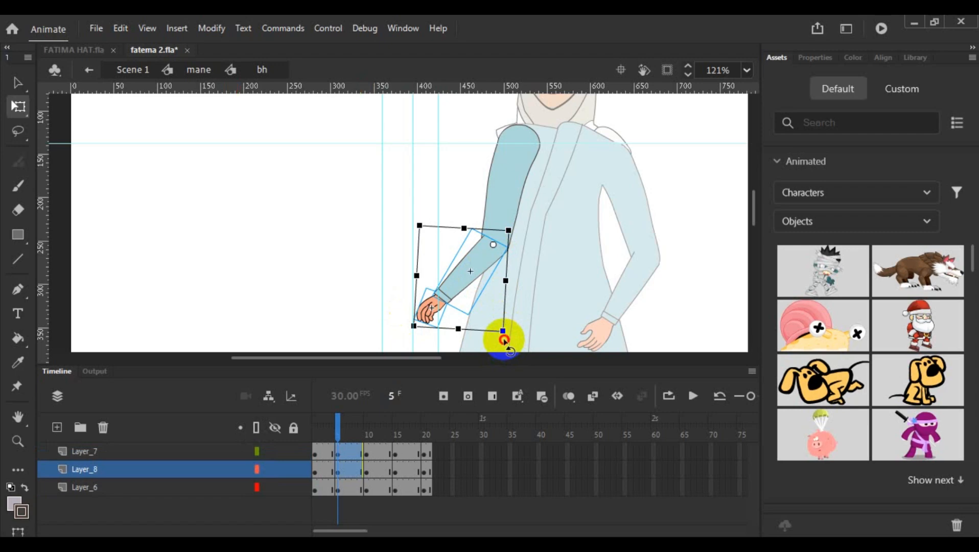
pyautogui.moveTo(503, 340)
pyautogui.mouseDown()
pyautogui.moveTo(408, 330)
pyautogui.moveTo(393, 361)
pyautogui.mouseUp()
pyautogui.click(345, 321)
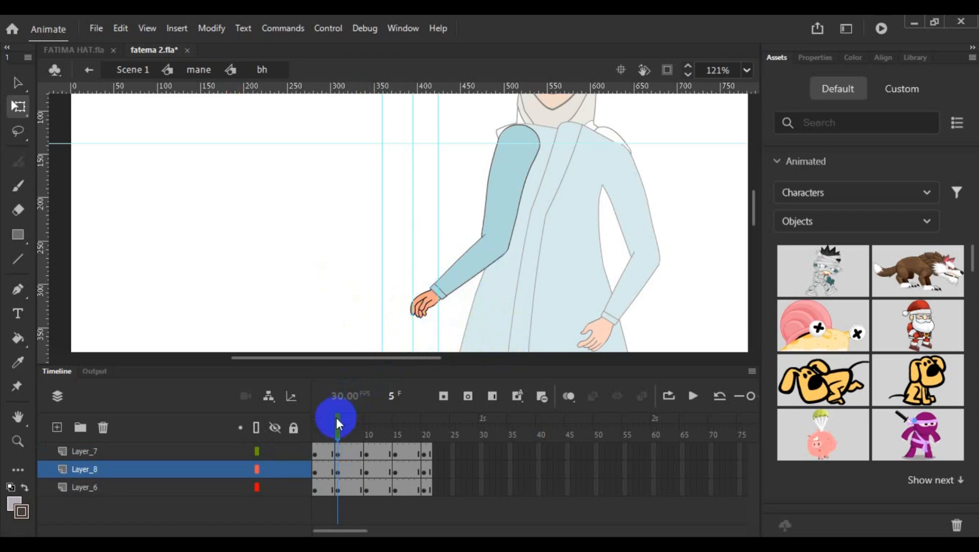
# - Copy the forearm's frame 5 keyframe on Layer_7 and paste it onto frame 15 of the same layer
pyautogui.moveTo(332, 414); pyautogui.dragTo(339, 460)
pyautogui.click(340, 455)
pyautogui.click(338, 471)
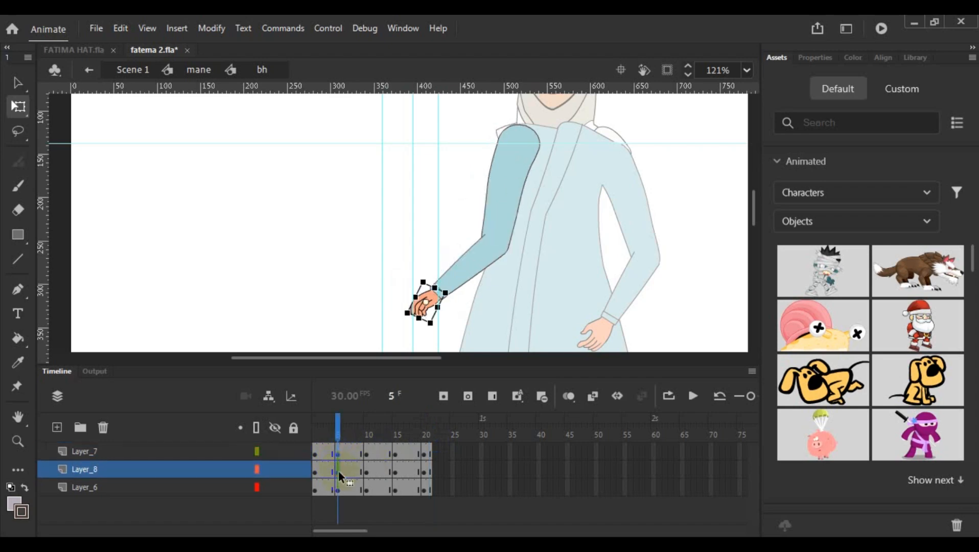
pyautogui.click(338, 488)
pyautogui.click(339, 457)
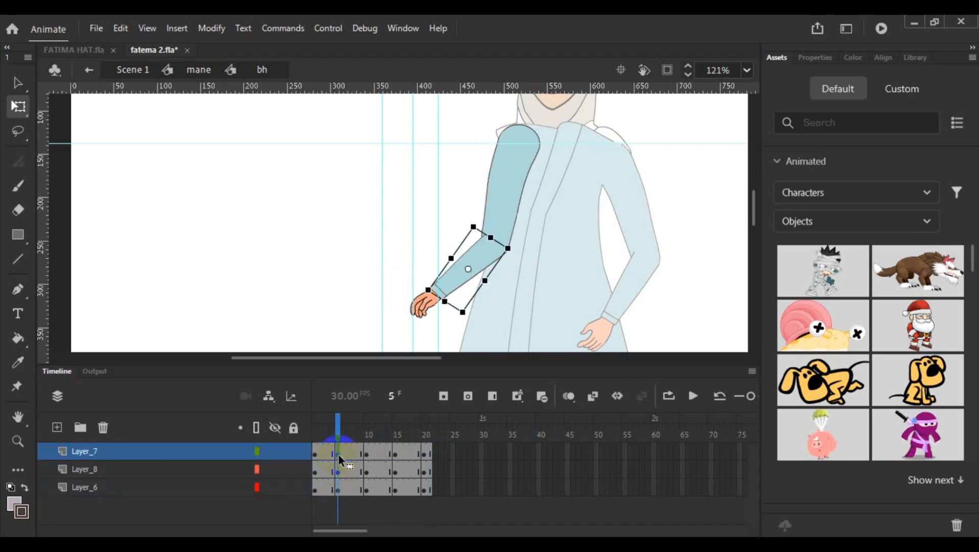
pyautogui.rightClick(339, 456)
pyautogui.click(432, 245)
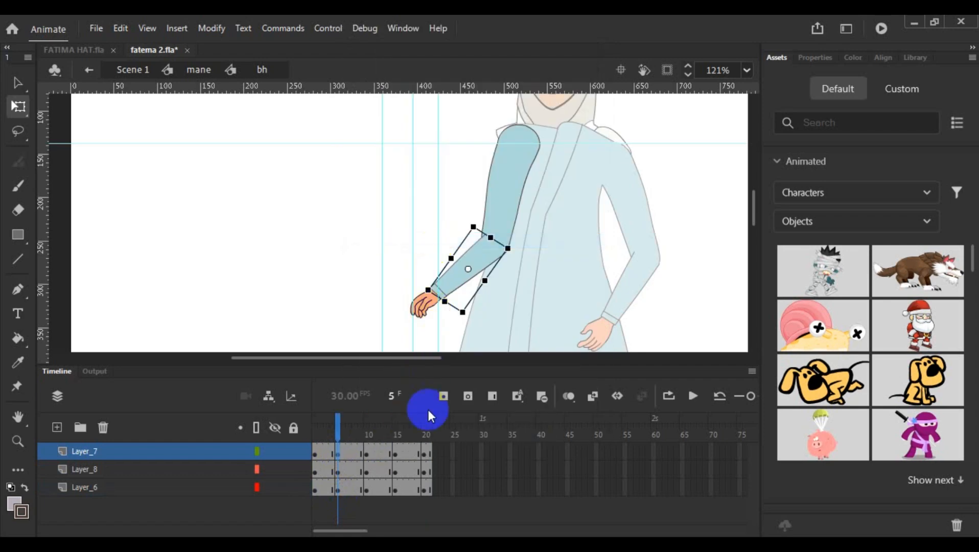
pyautogui.rightClick(397, 452)
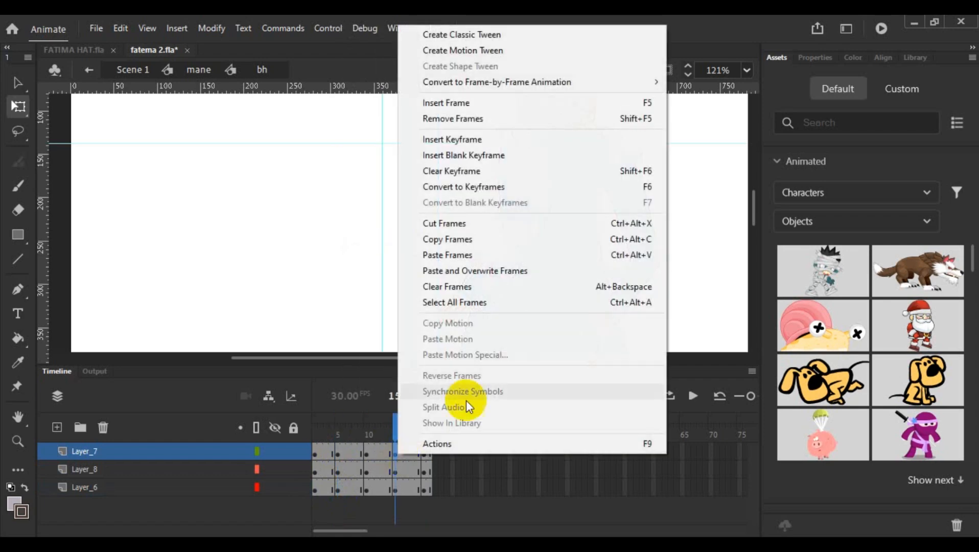
pyautogui.click(500, 255)
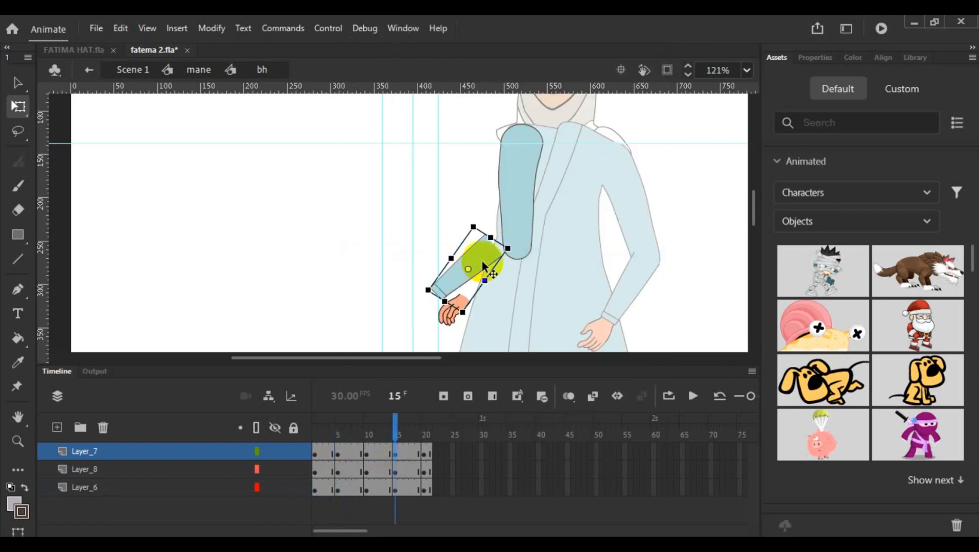
pyautogui.click(338, 455)
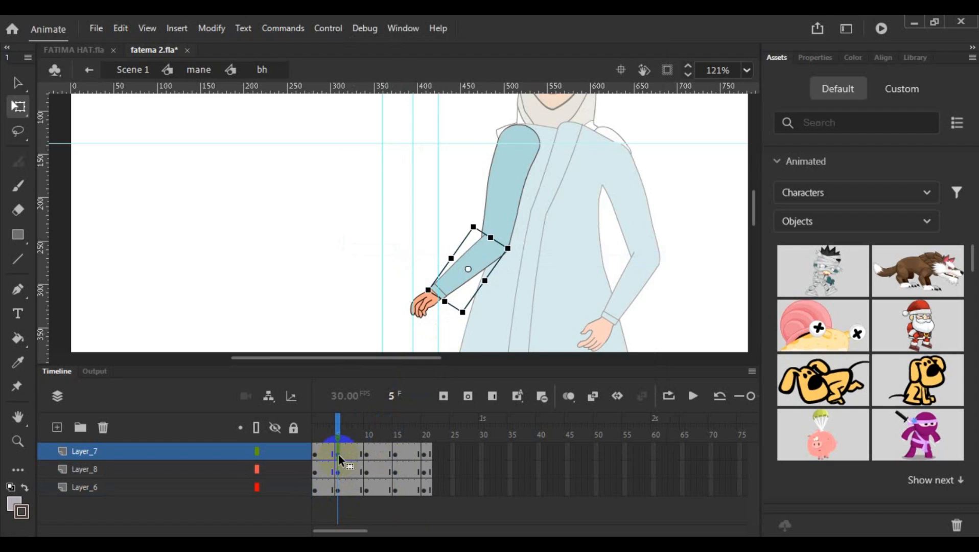
pyautogui.click(396, 452)
pyautogui.click(457, 273)
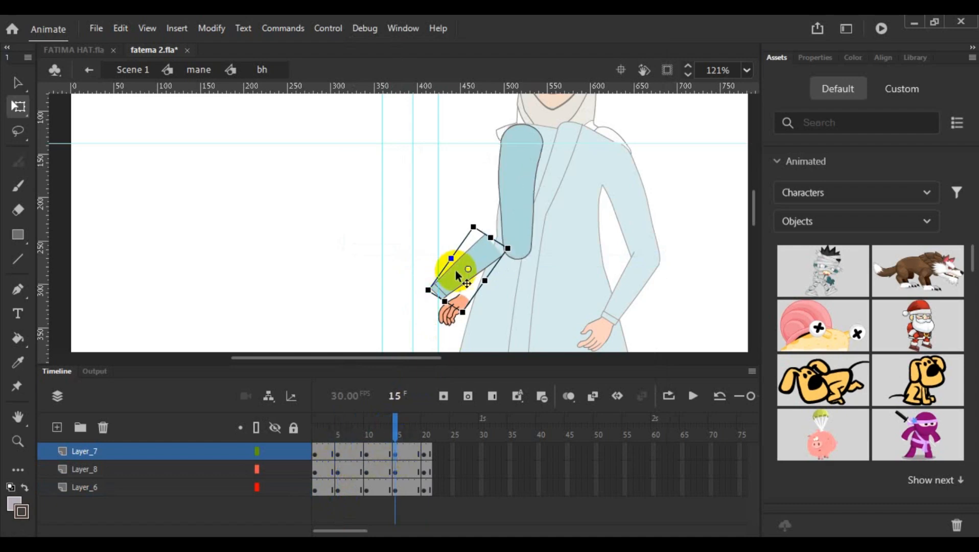
# - Copy the hand's frame 5 keyframe on Layer_8 and paste it onto frame 15 of that layer
pyautogui.click(339, 471)
pyautogui.rightClick(340, 473)
pyautogui.click(417, 258)
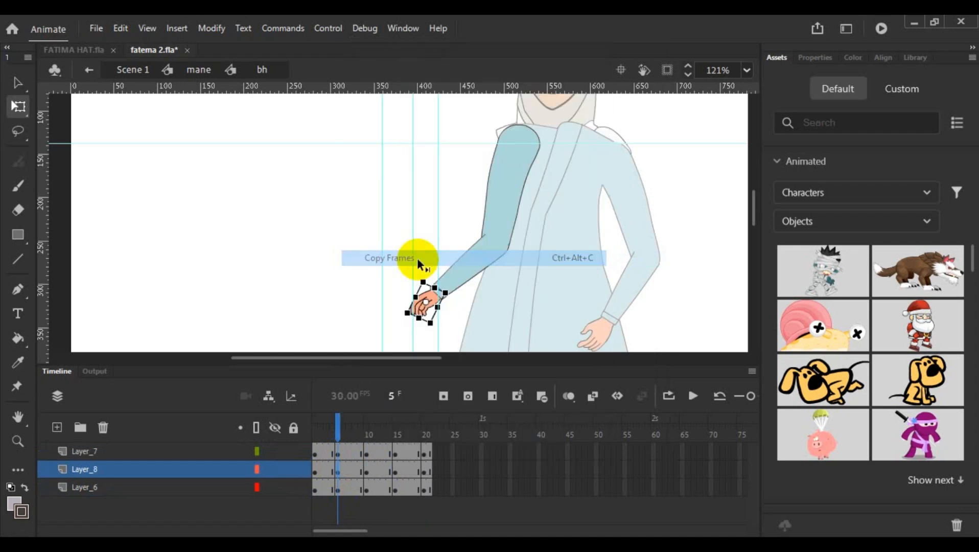
pyautogui.rightClick(394, 474)
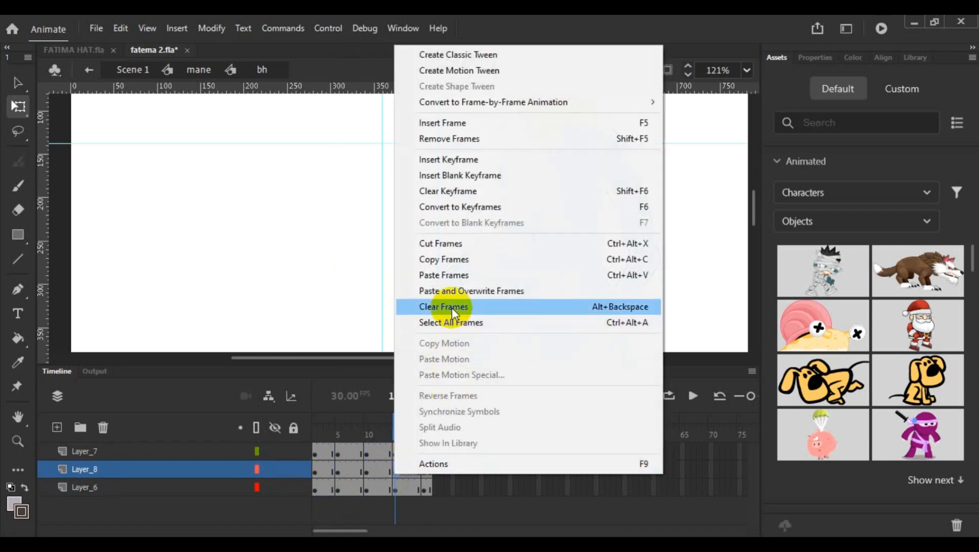
pyautogui.click(448, 276)
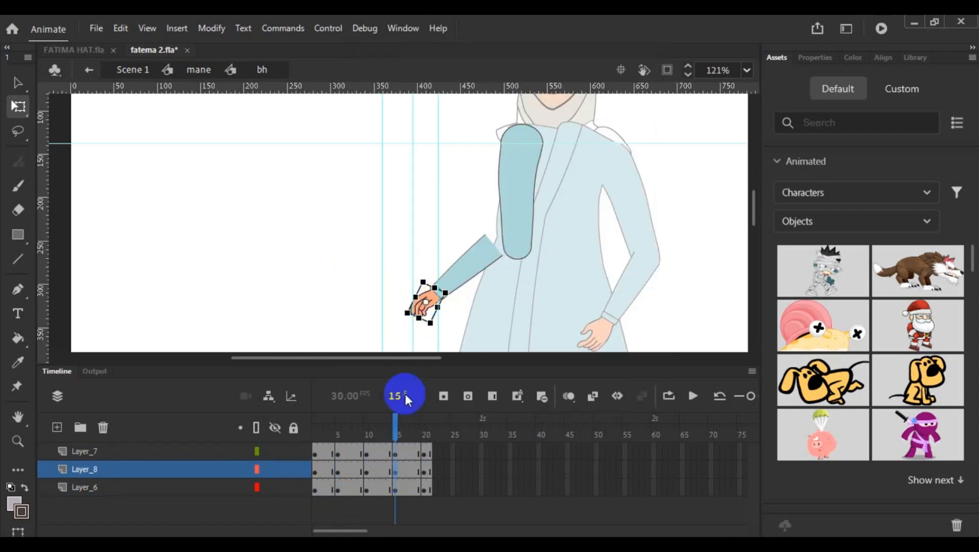
# - Copy the upper arm's frame 5 keyframe on Layer_6 and paste it onto frame 15 of that layer
pyautogui.click(337, 492)
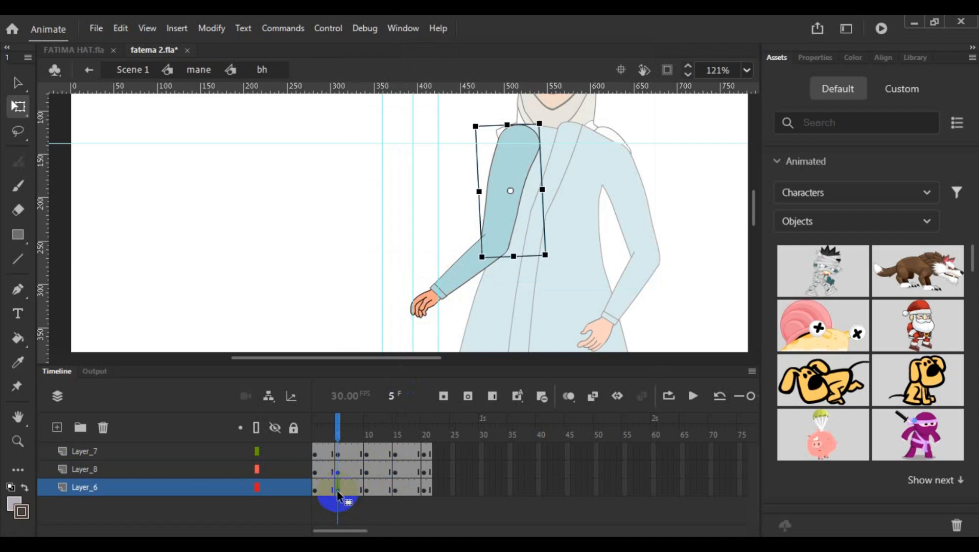
pyautogui.rightClick(337, 490)
pyautogui.click(426, 276)
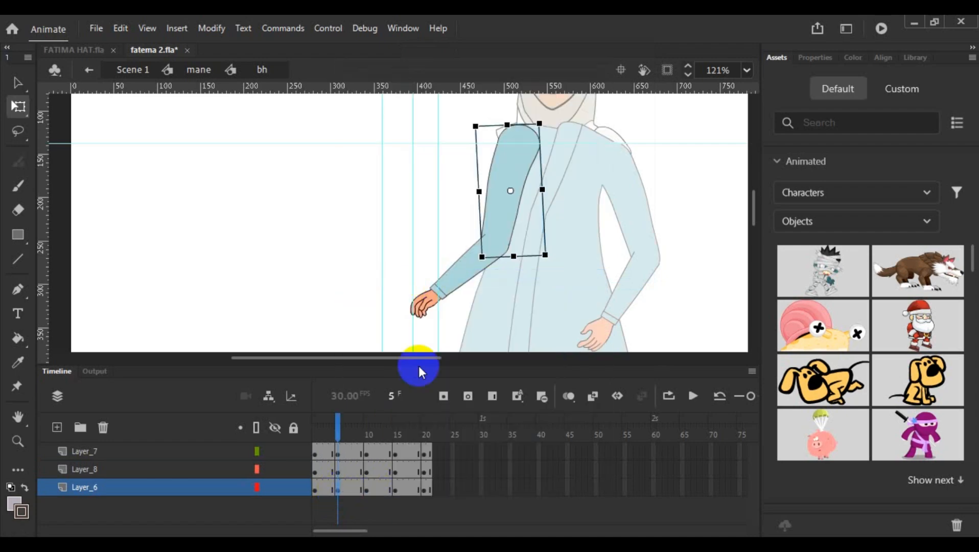
pyautogui.rightClick(396, 490)
pyautogui.rightClick(396, 492)
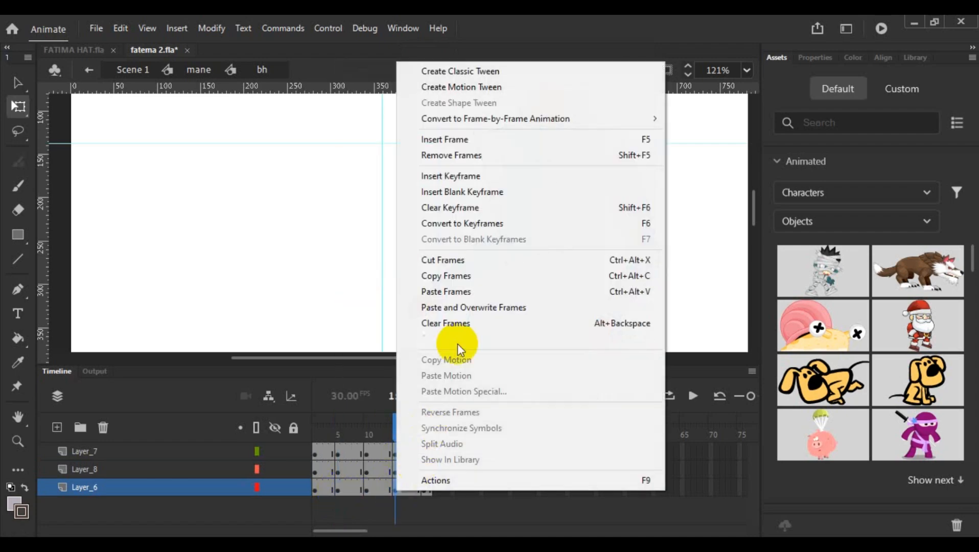
pyautogui.click(469, 291)
pyautogui.click(411, 399)
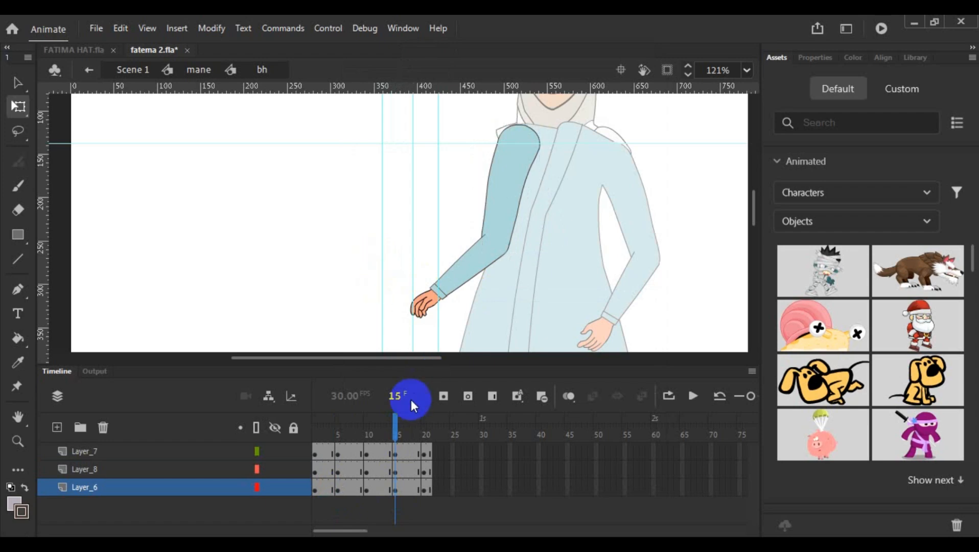
# - Create classic tweens between the keyframes from frame 1 to 20 on Layer_7, Layer_8 and Layer_6, and scrub through the swing
pyautogui.moveTo(398, 435); pyautogui.dragTo(409, 492)
pyautogui.rightClick(409, 492)
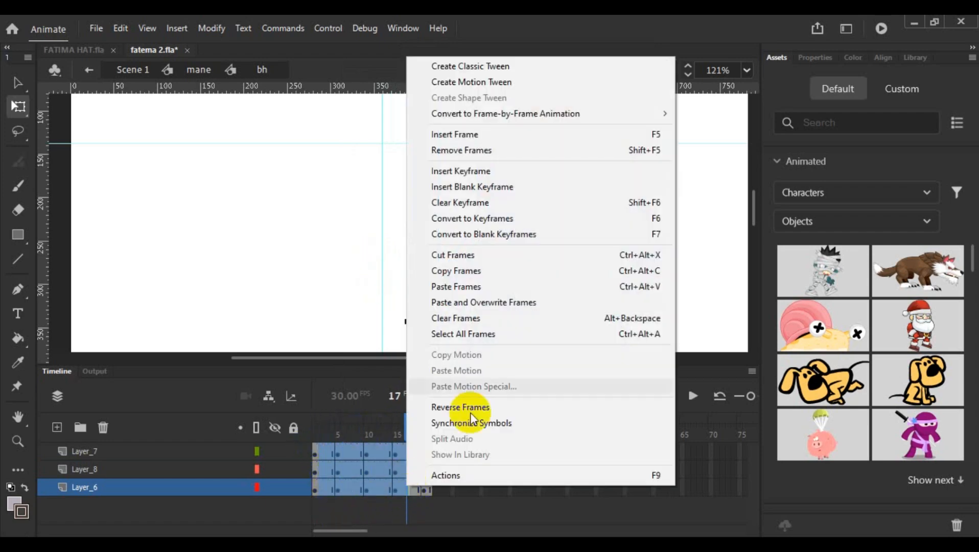
pyautogui.click(514, 64)
pyautogui.moveTo(398, 422); pyautogui.dragTo(324, 430)
pyautogui.click(414, 450)
# - Convert frame 21 of Layer_7, Layer_8 and Layer_6 to keyframes and deselect the arm
pyautogui.click(427, 453)
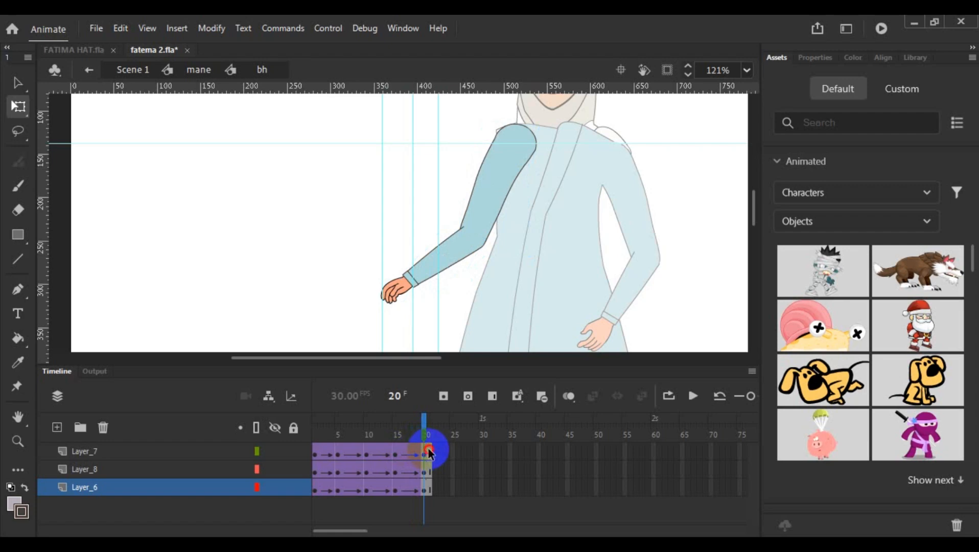
pyautogui.click(430, 452)
pyautogui.click(430, 491)
pyautogui.rightClick(430, 492)
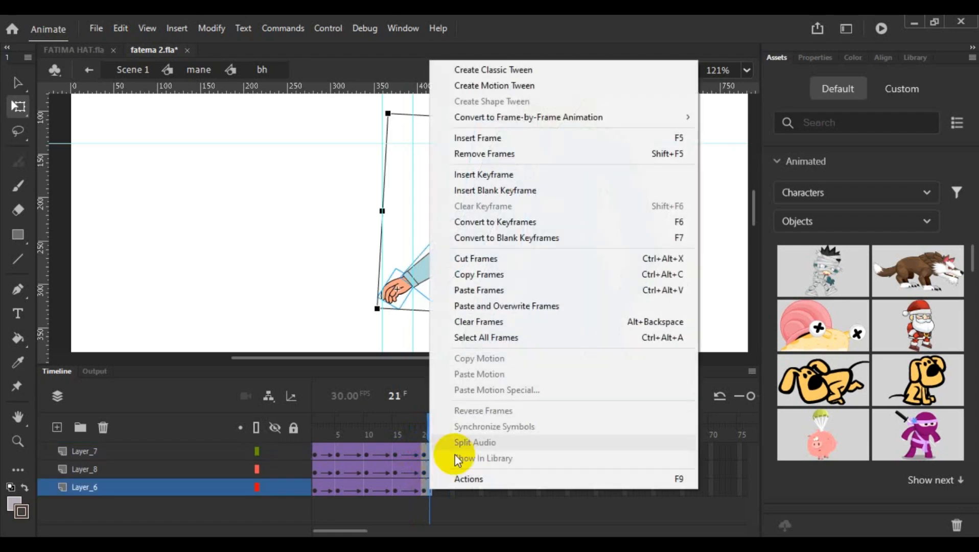
pyautogui.click(575, 222)
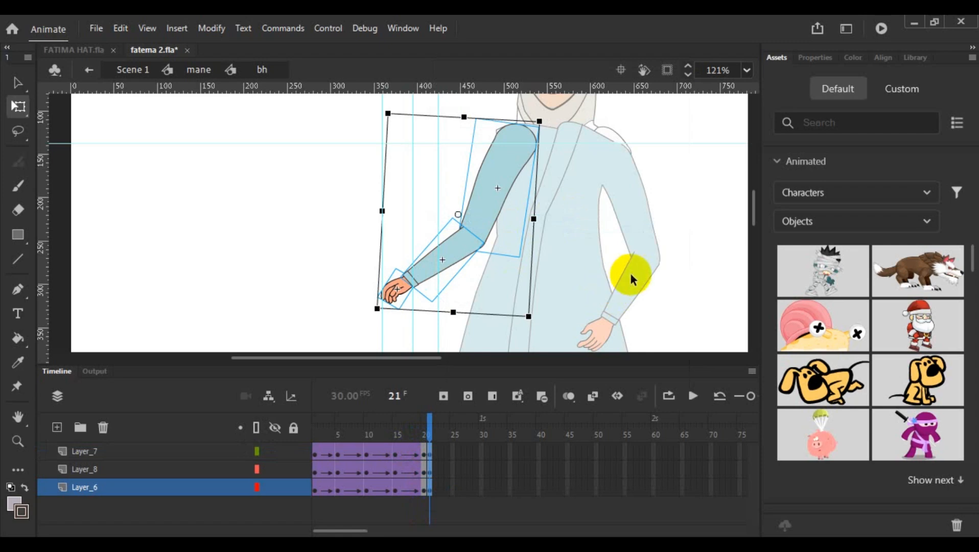
pyautogui.click(595, 272)
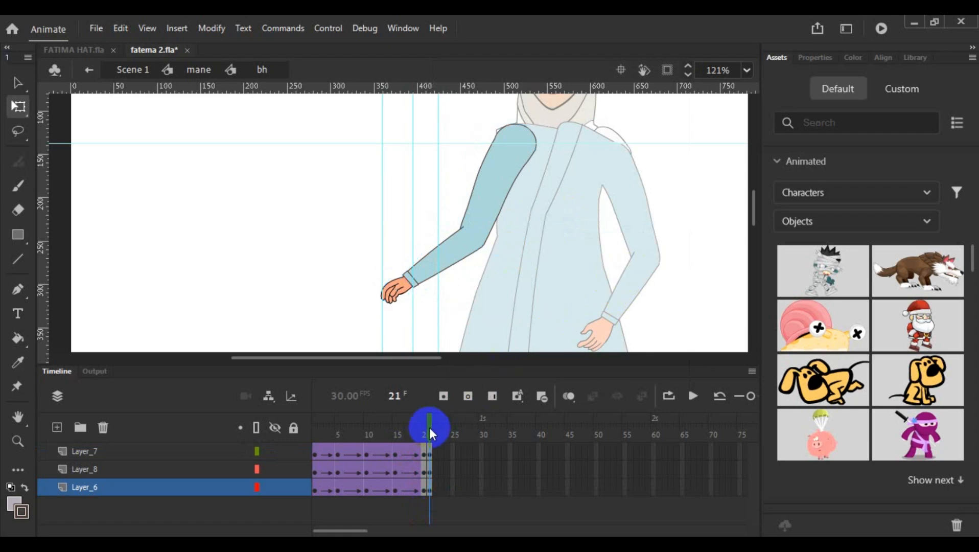
pyautogui.moveTo(429, 427); pyautogui.dragTo(429, 460)
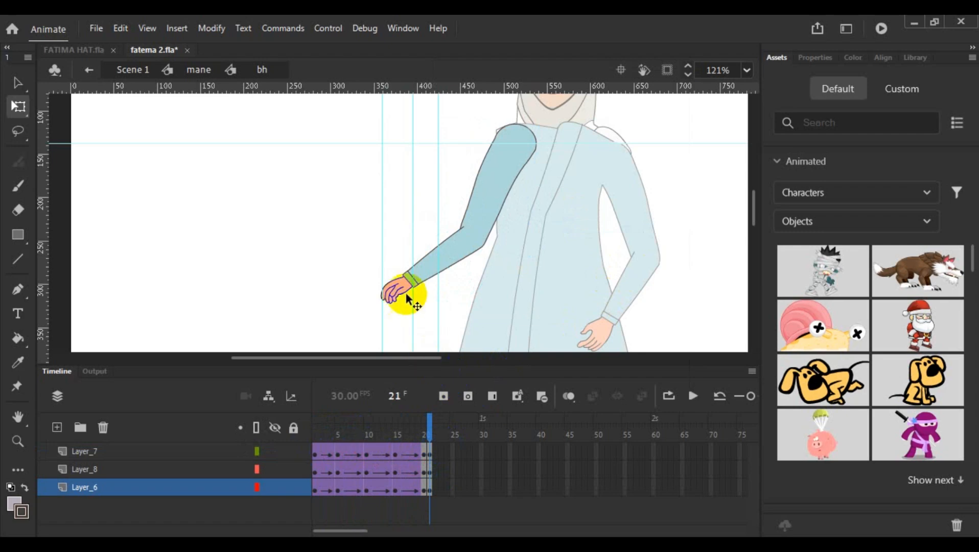
pyautogui.click(437, 440)
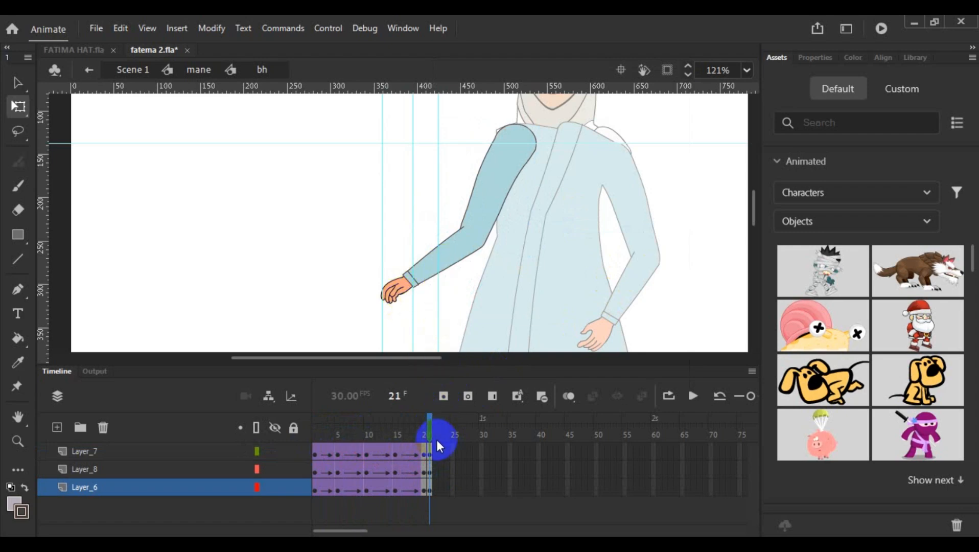
pyautogui.click(486, 207)
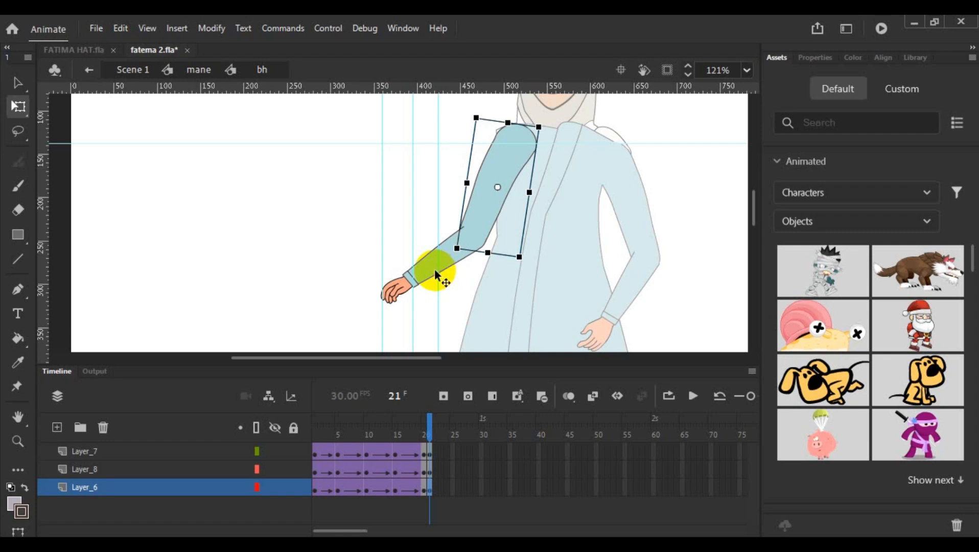
pyautogui.click(322, 295)
pyautogui.click(485, 193)
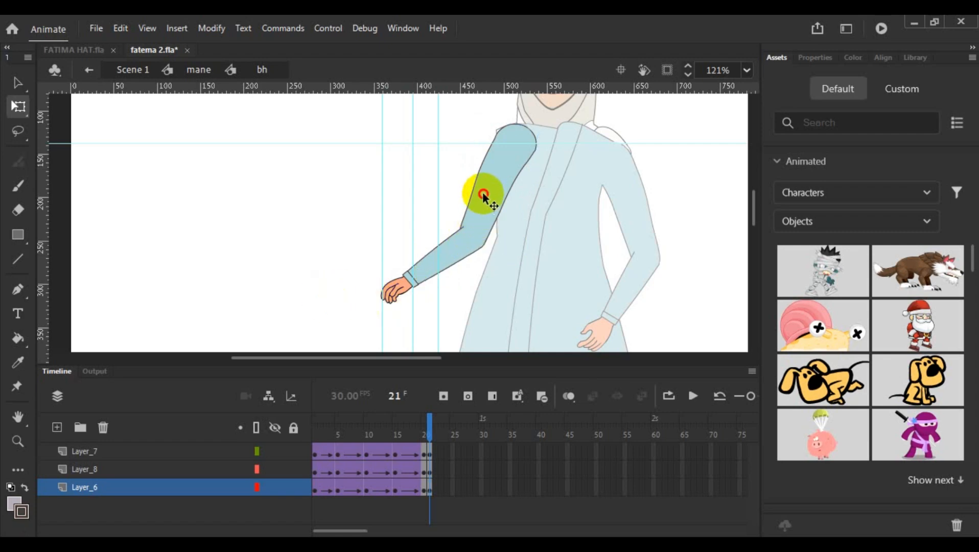
pyautogui.keyDown('shift'); pyautogui.click(447, 264); pyautogui.keyUp('shift')
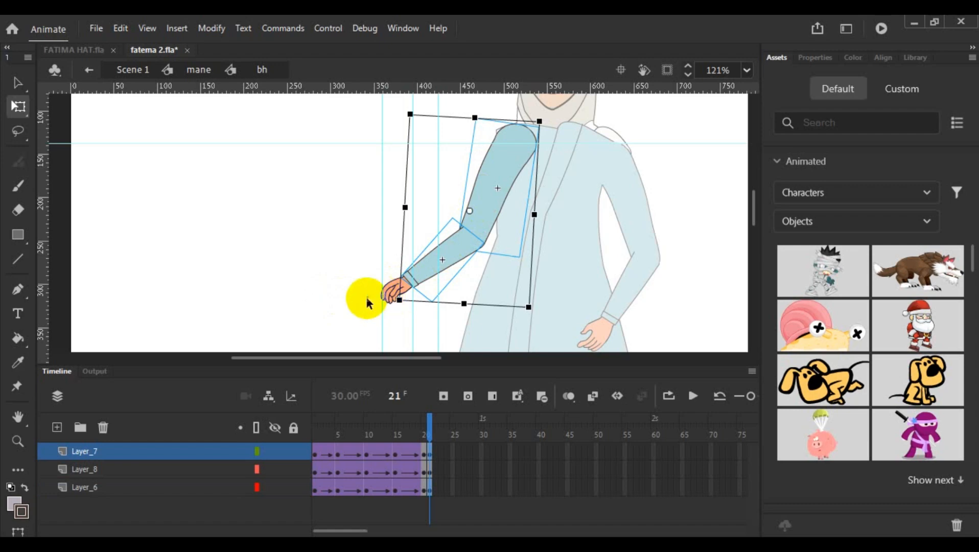
pyautogui.click(398, 310)
# - At frame 21, select the hand, forearm and upper arm, move their pivot to the shoulder and rotate the arm inward toward the body
pyautogui.scroll(3, 417, 305)
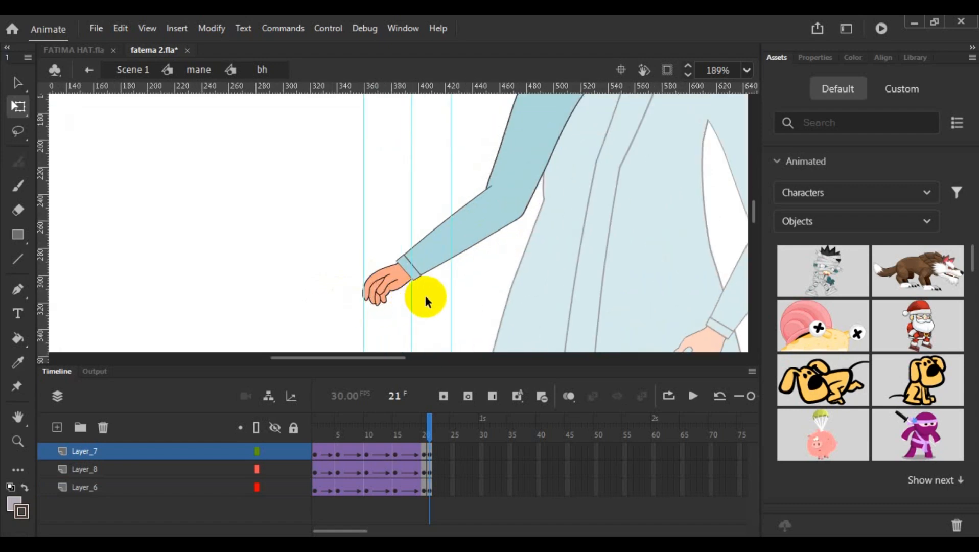
pyautogui.click(378, 285)
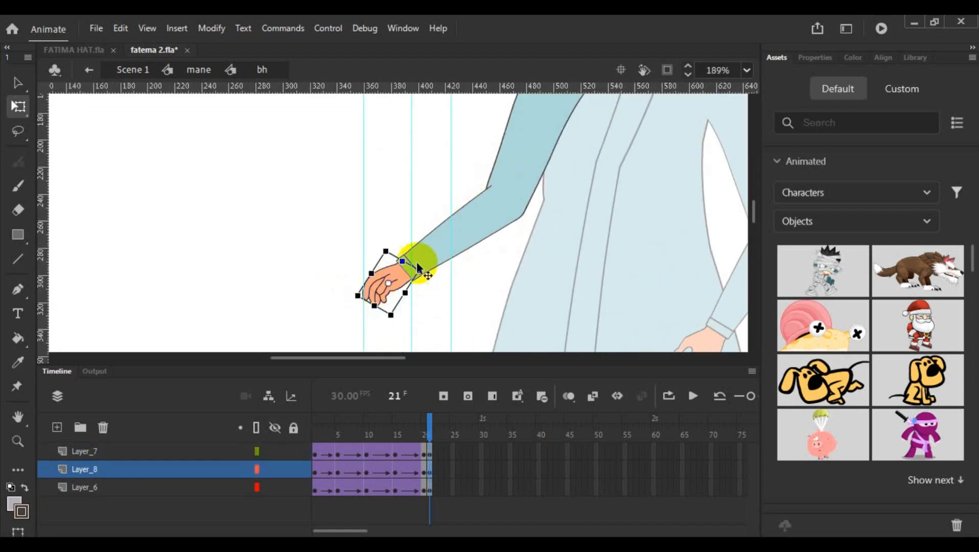
pyautogui.keyDown('shift'); pyautogui.click(442, 240); pyautogui.keyUp('shift')
pyautogui.keyDown('shift'); pyautogui.click(541, 164); pyautogui.keyUp('shift')
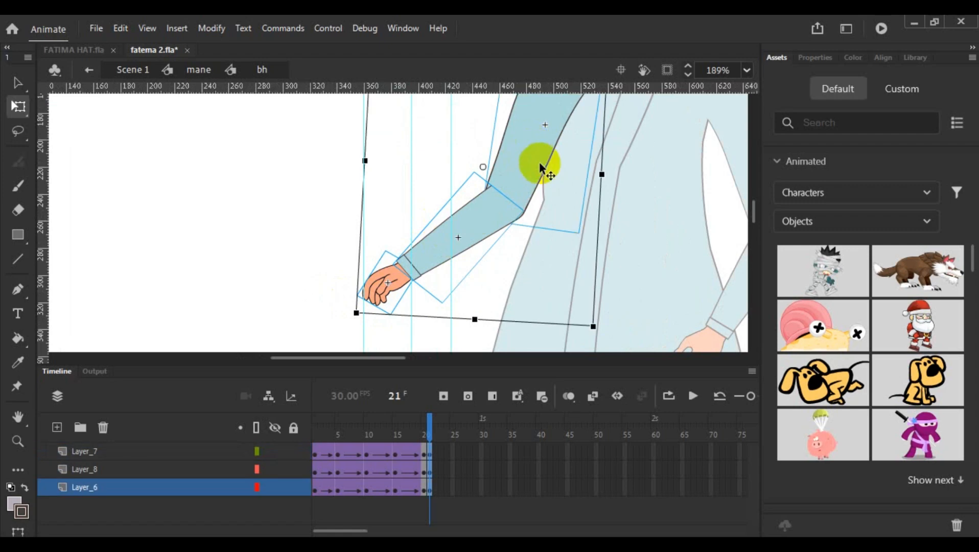
pyautogui.scroll(-3, 540, 164)
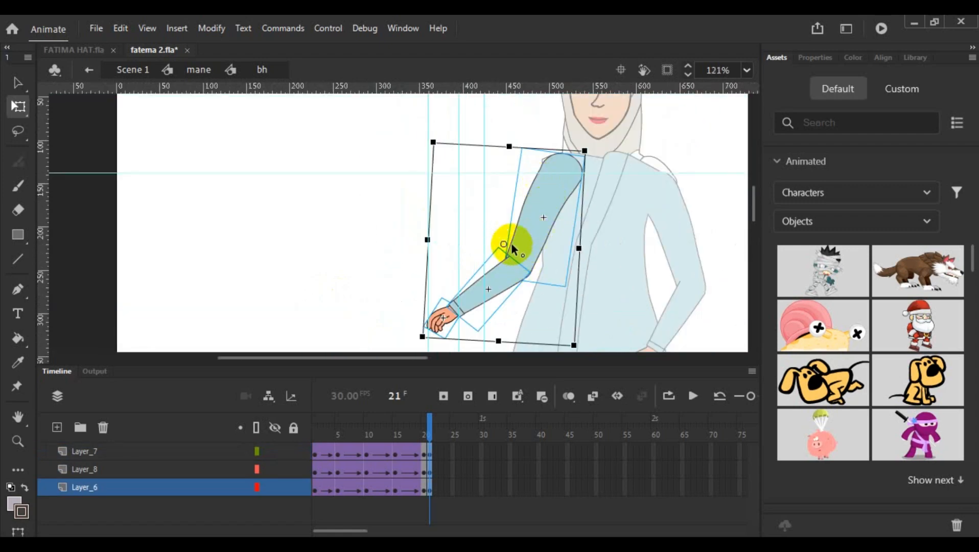
pyautogui.moveTo(502, 241); pyautogui.dragTo(530, 219)
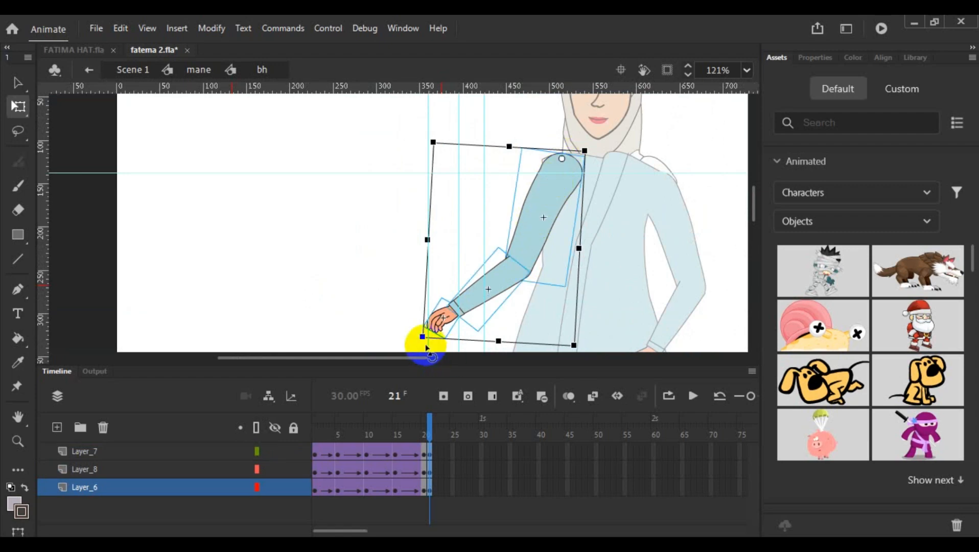
pyautogui.moveTo(419, 338); pyautogui.dragTo(460, 344)
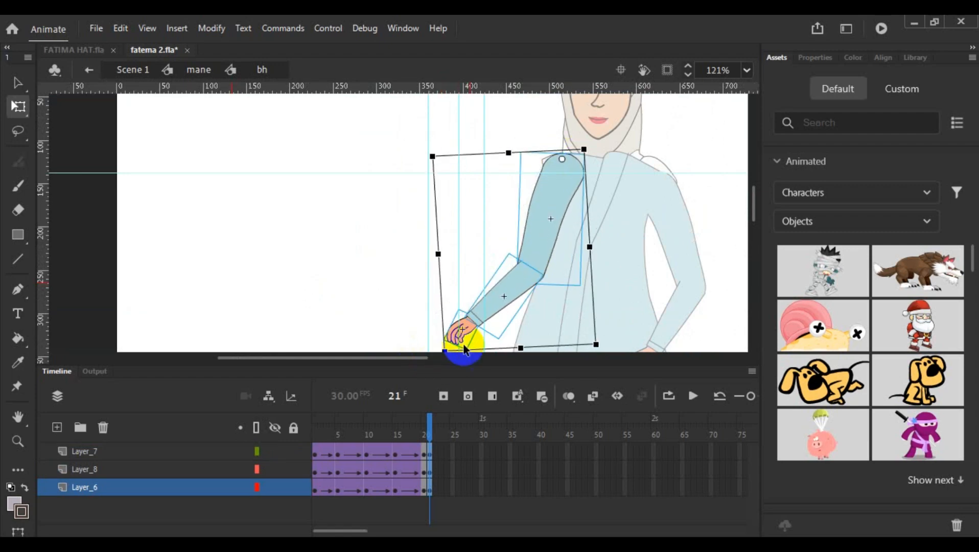
# - At frame 21, set the forearm and hand's pivot at the elbow, rotate them down to the innermost vertical guide and return to the mane symbol
pyautogui.scroll(-3, 685, 225)
pyautogui.click(354, 275)
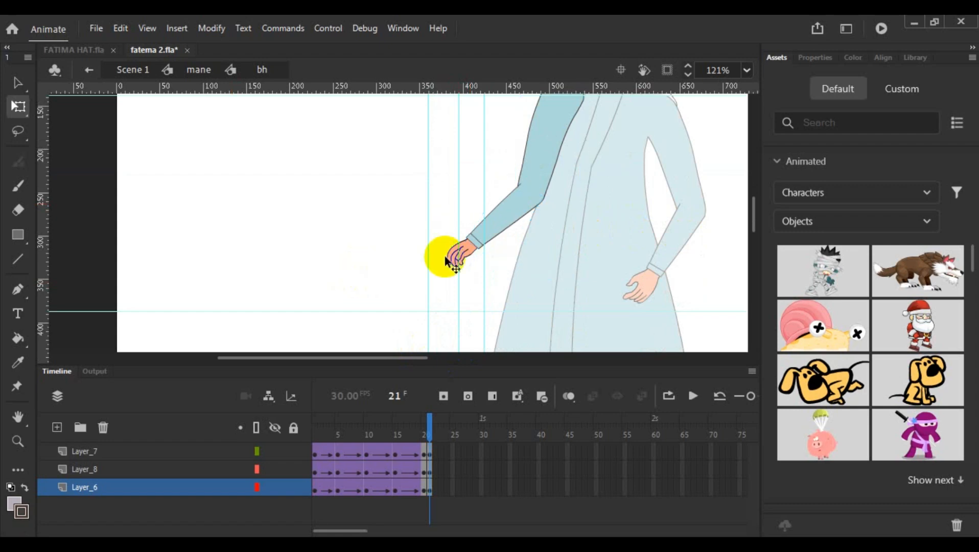
pyautogui.click(507, 220)
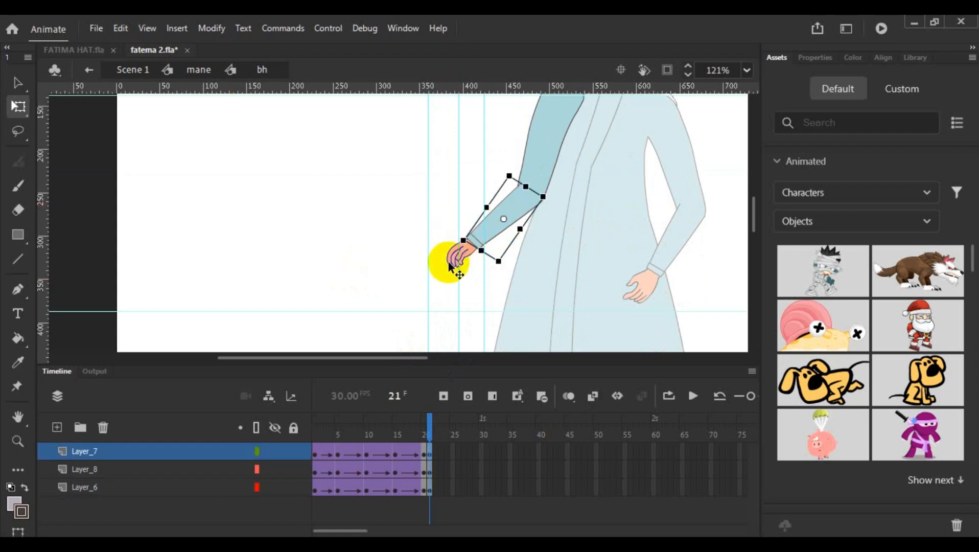
pyautogui.click(448, 262)
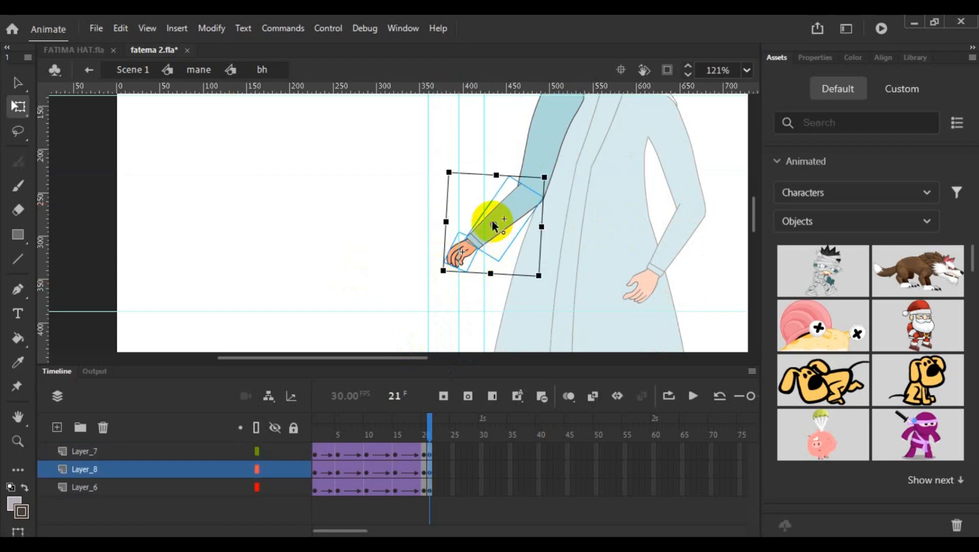
pyautogui.moveTo(493, 224); pyautogui.dragTo(531, 194)
pyautogui.moveTo(439, 284); pyautogui.dragTo(485, 321)
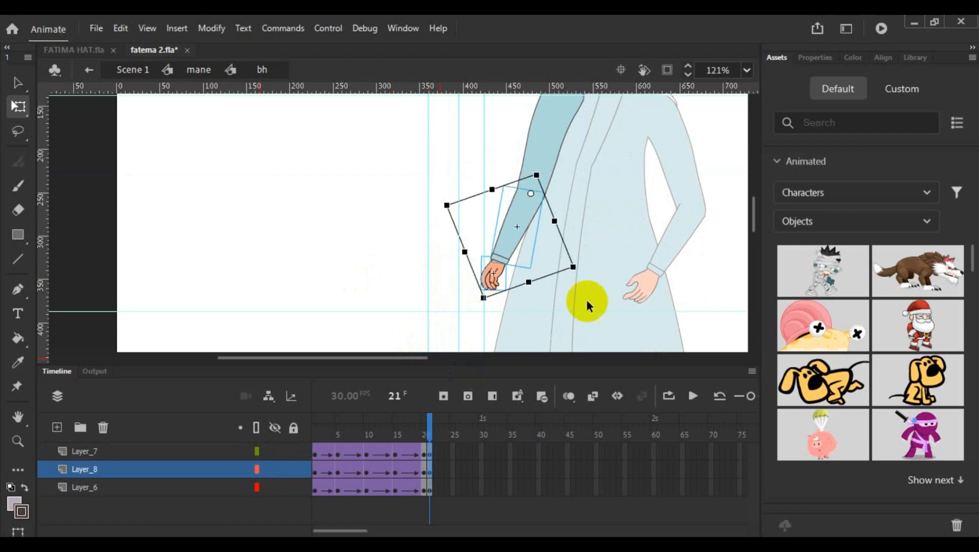
pyautogui.click(646, 262)
pyautogui.doubleClick(658, 261)
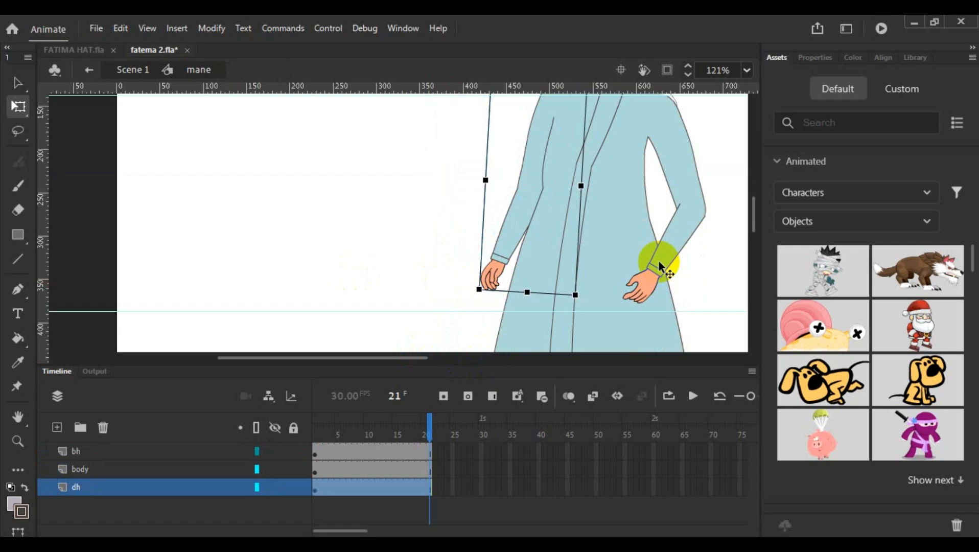
# - Open the dh arm symbol, convert frame 21 of h2, h1 and h3 to keyframes and deselect the arm
pyautogui.doubleClick(662, 265)
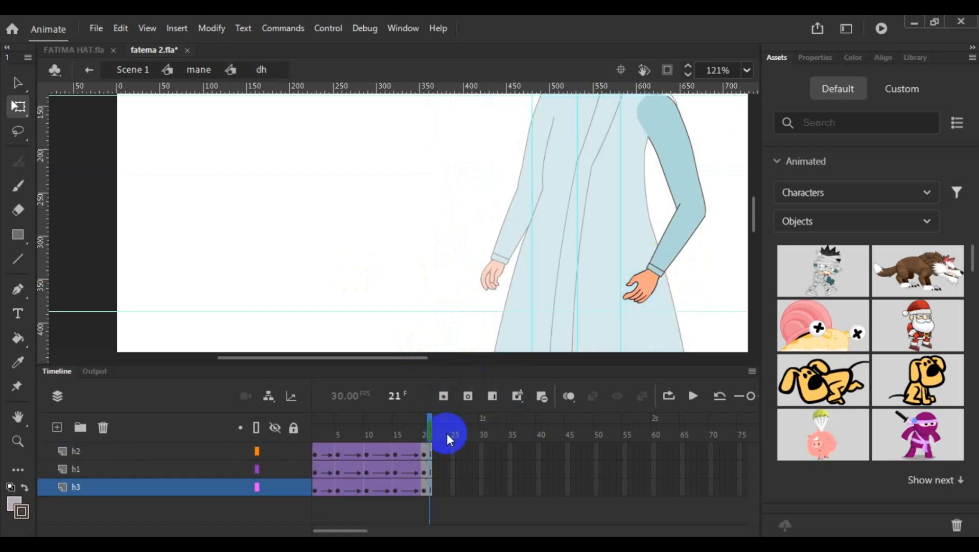
pyautogui.click(431, 453)
pyautogui.click(432, 488)
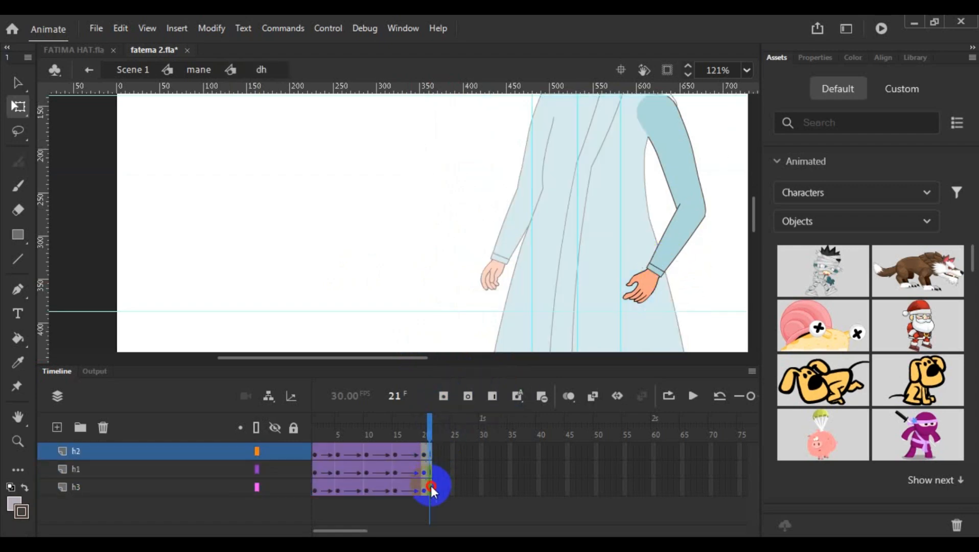
pyautogui.rightClick(432, 490)
pyautogui.click(642, 221)
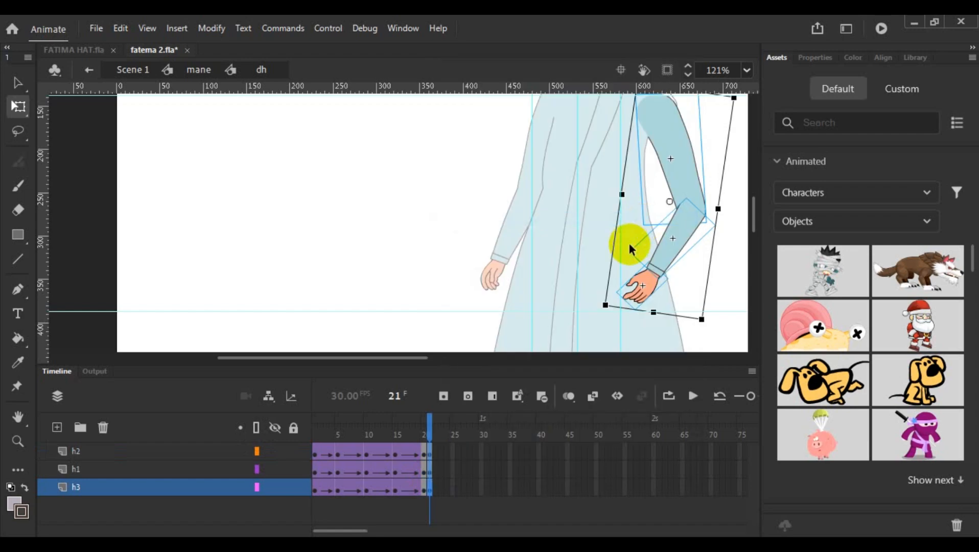
pyautogui.moveTo(408, 360); pyautogui.dragTo(442, 381)
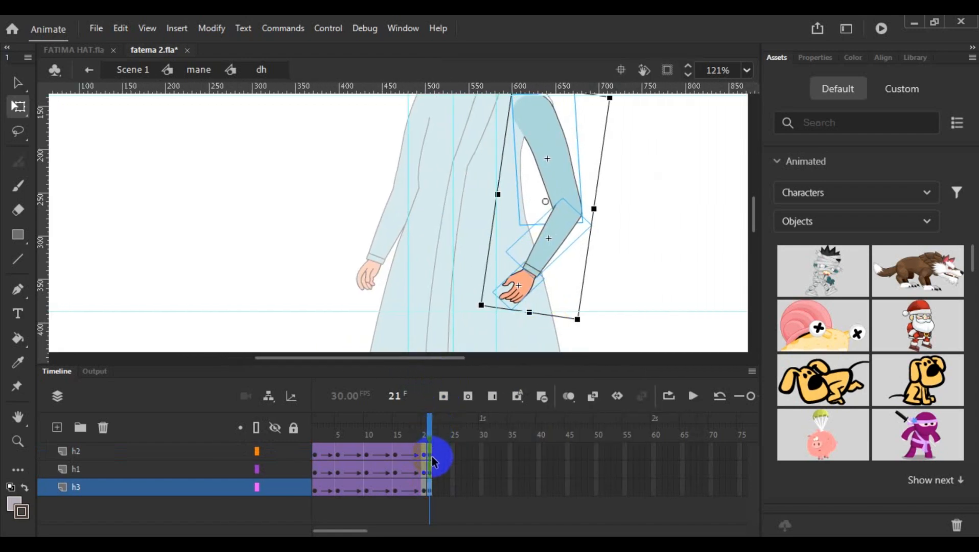
pyautogui.click(430, 457)
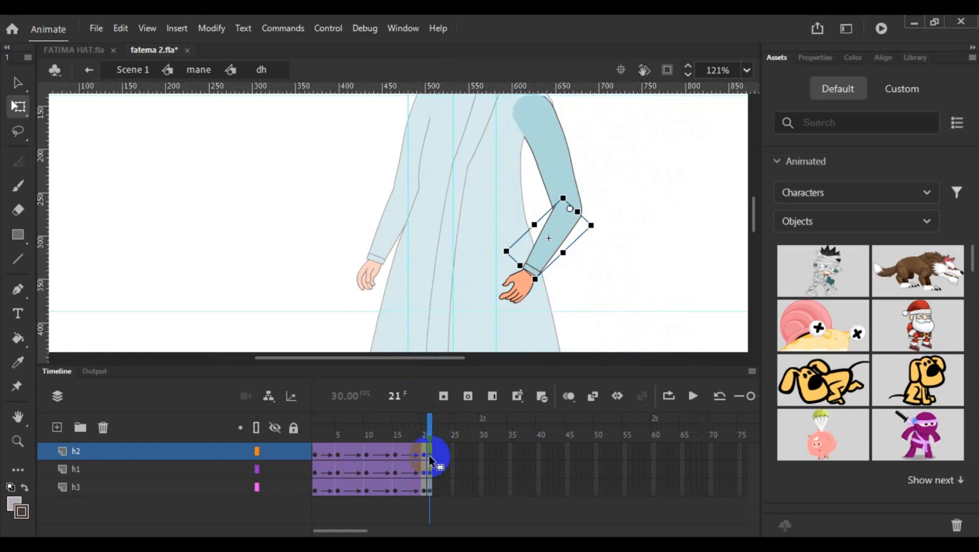
pyautogui.click(525, 179)
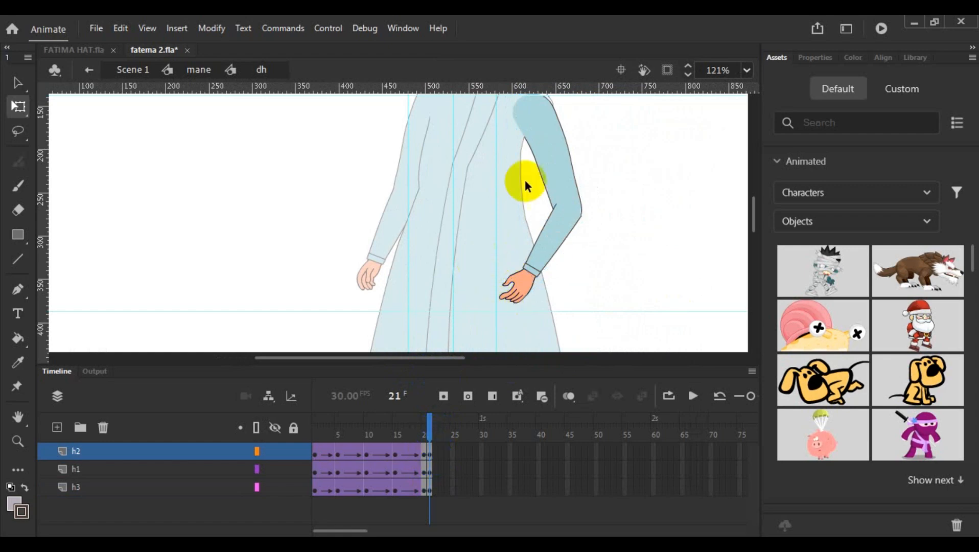
# - At frame 21, select the hand, forearm and upper arm, move their pivot to the shoulder and rotate the arm inward toward the body
pyautogui.click(524, 296)
pyautogui.click(551, 238)
pyautogui.click(557, 153)
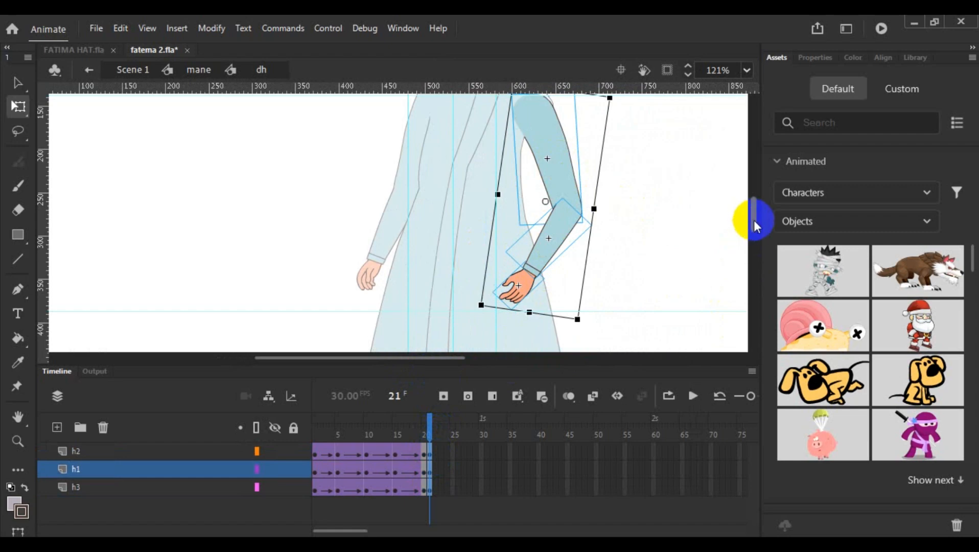
pyautogui.scroll(3, 754, 219)
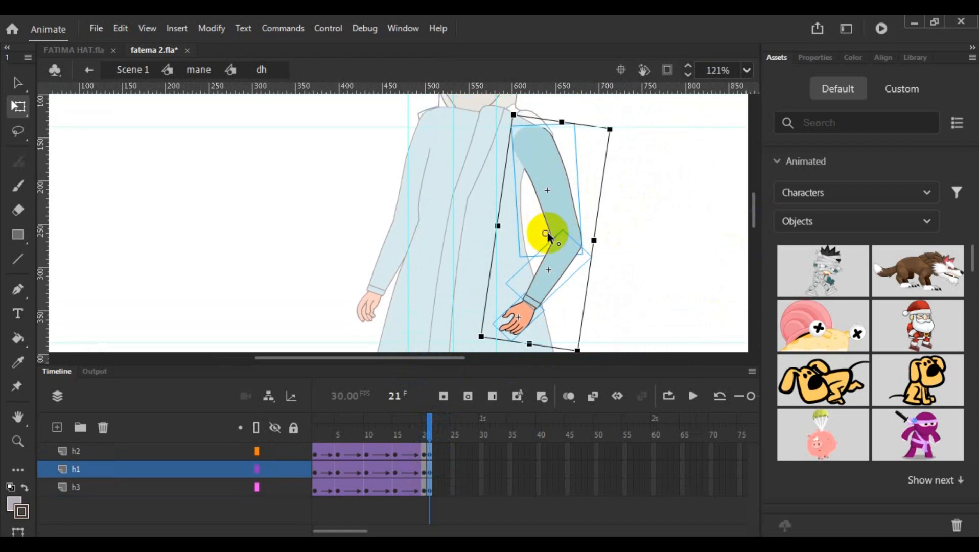
pyautogui.click(546, 214)
pyautogui.click(537, 130)
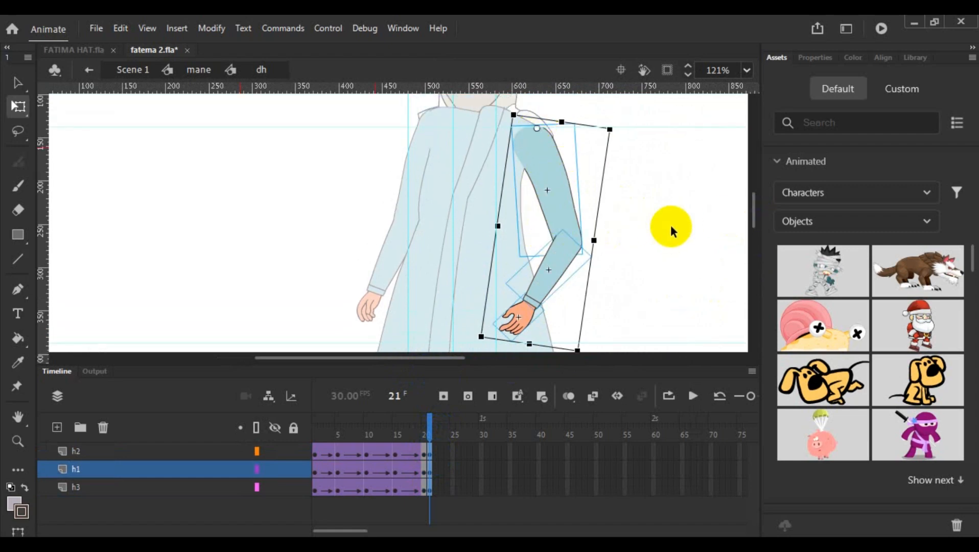
pyautogui.moveTo(754, 214); pyautogui.dragTo(755, 216)
pyautogui.moveTo(580, 345); pyautogui.dragTo(537, 359)
pyautogui.click(629, 302)
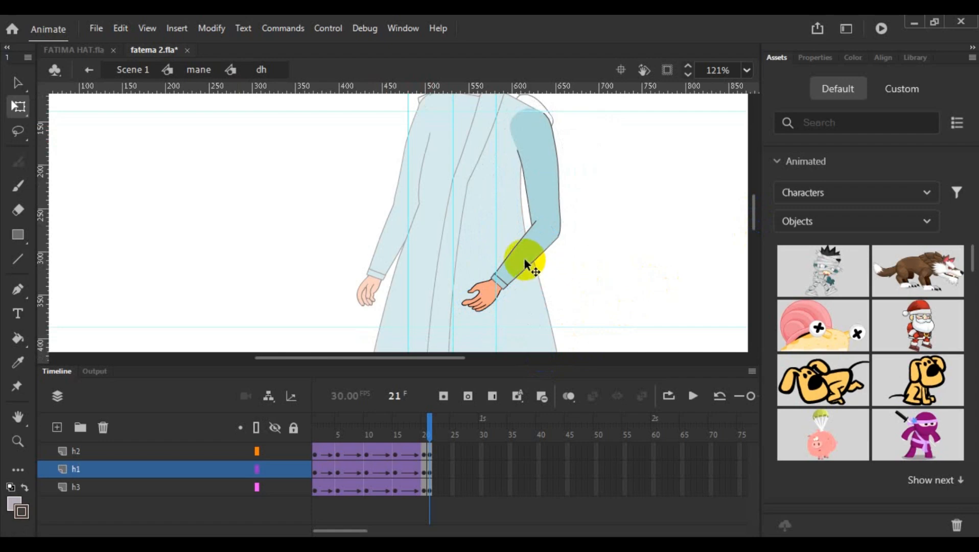
# - At frame 21, select the forearm and hand and rotate them about the elbow so they hang down beside the coat
pyautogui.click(478, 305)
pyautogui.click(480, 302)
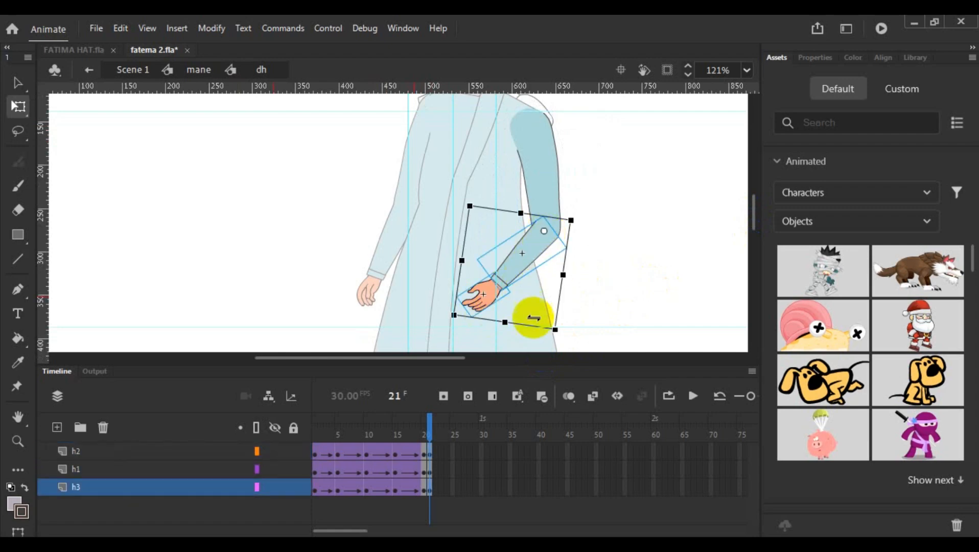
pyautogui.moveTo(564, 337); pyautogui.dragTo(601, 338)
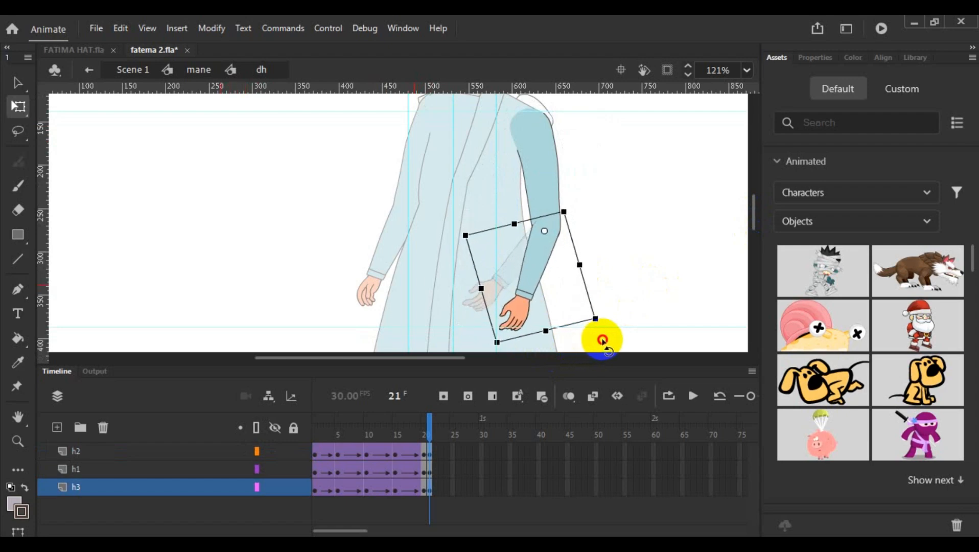
pyautogui.click(659, 266)
pyautogui.scroll(-3, 685, 258)
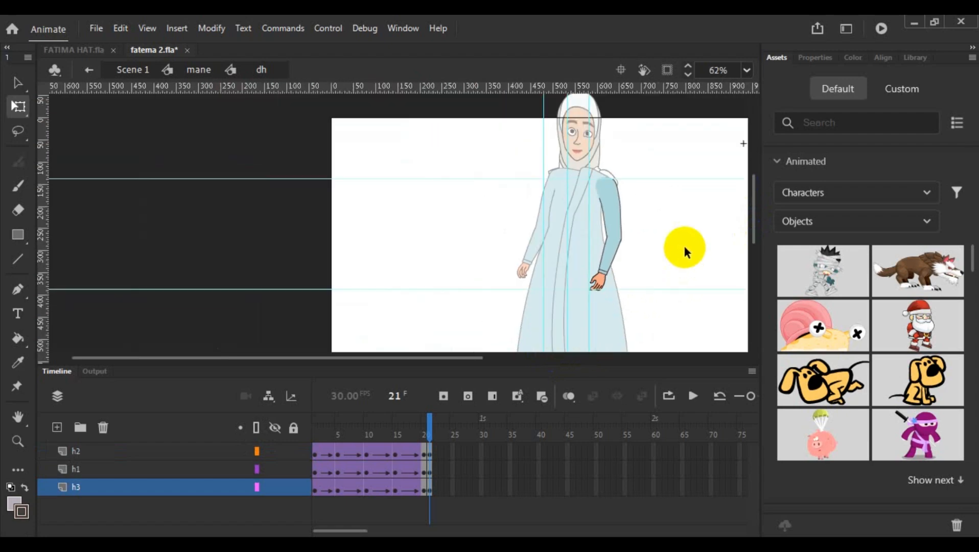
# - Return to the mane symbol, play back both arm swings and go back to Scene 1
pyautogui.click(692, 396)
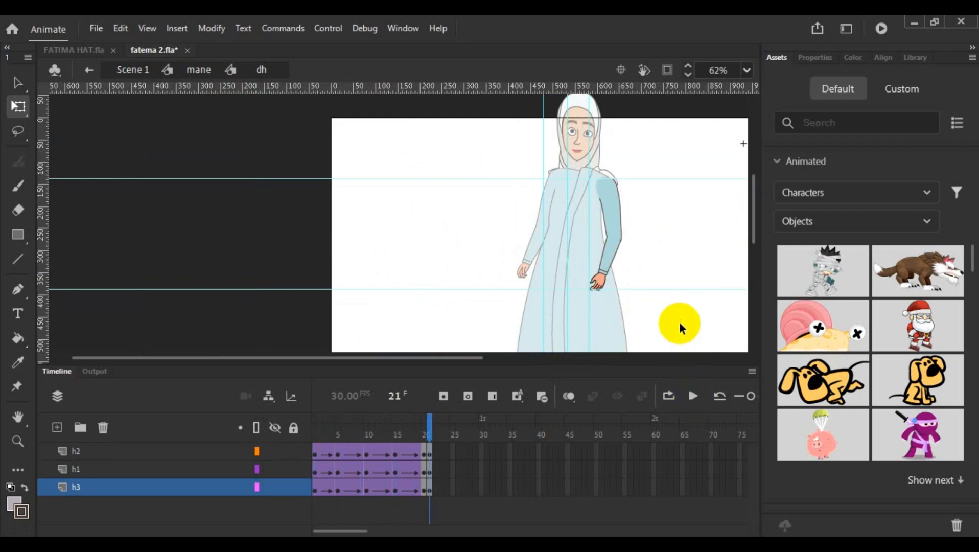
pyautogui.doubleClick(680, 327)
pyautogui.click(692, 396)
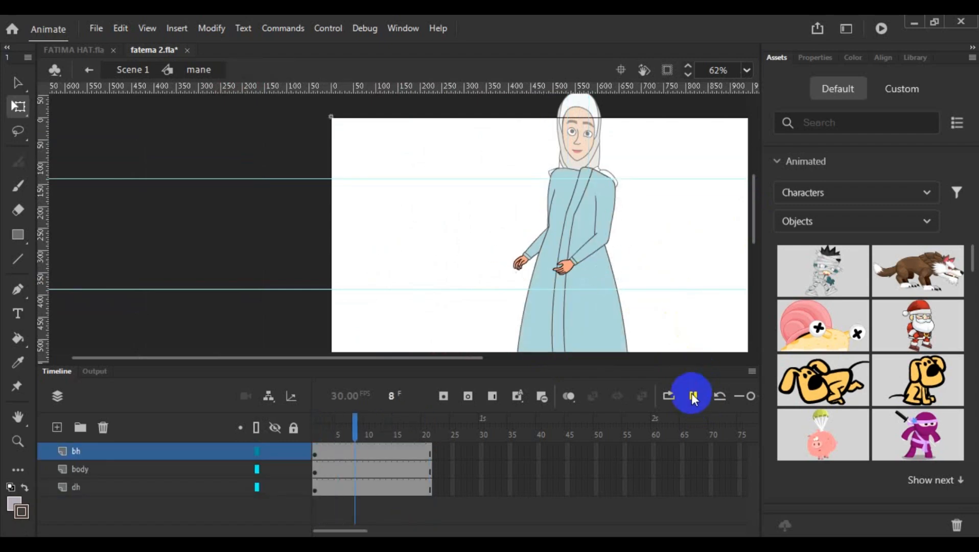
pyautogui.click(694, 396)
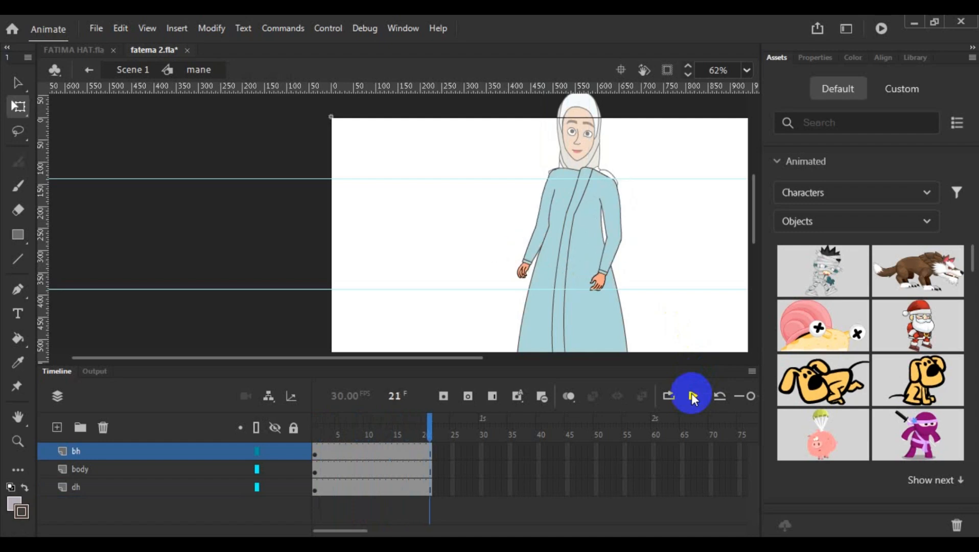
pyautogui.click(693, 397)
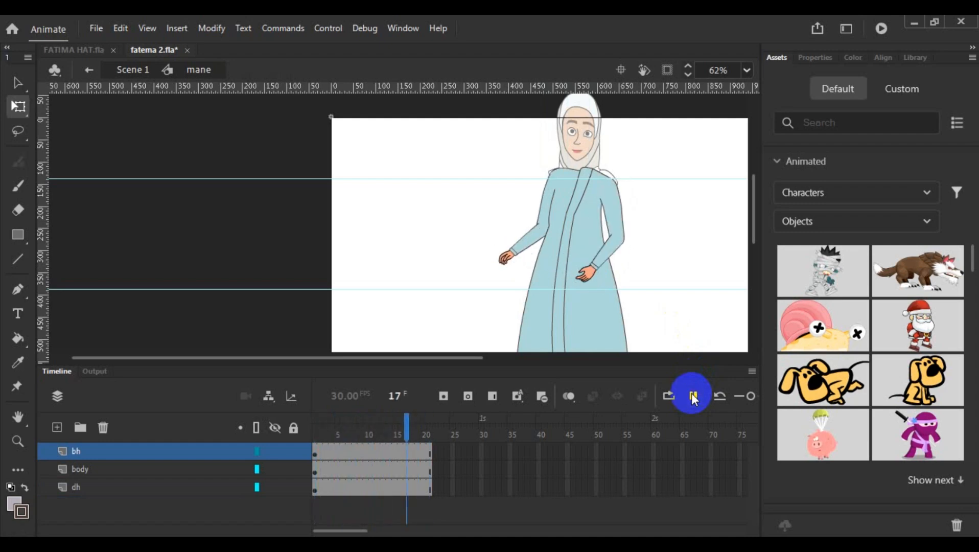
pyautogui.scroll(-3, 662, 286)
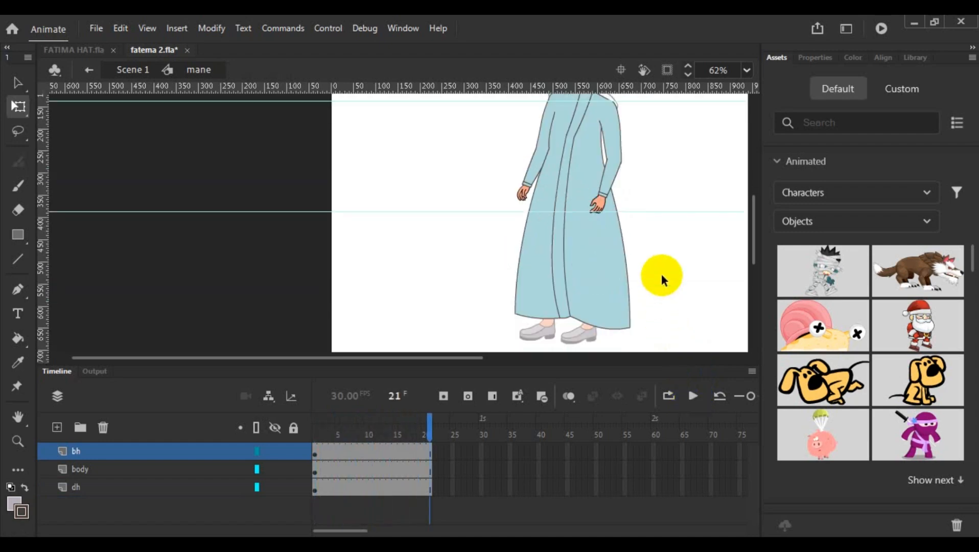
pyautogui.scroll(-2, 661, 273)
pyautogui.doubleClick(659, 282)
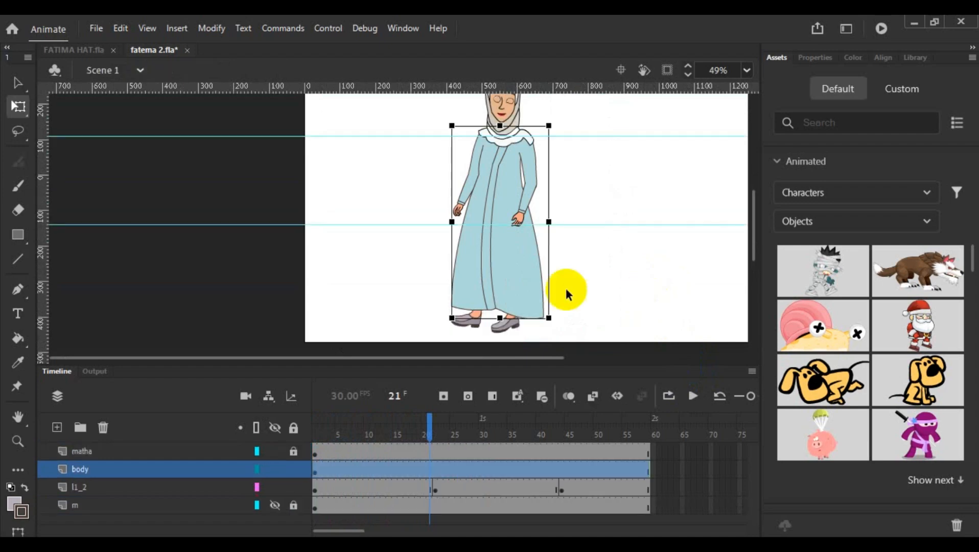
pyautogui.click(105, 487)
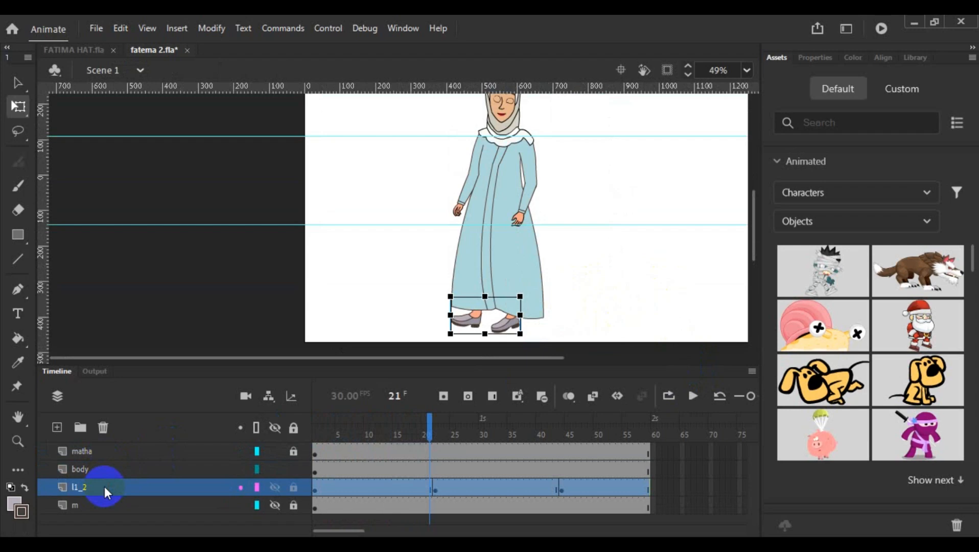
pyautogui.rightClick(104, 486)
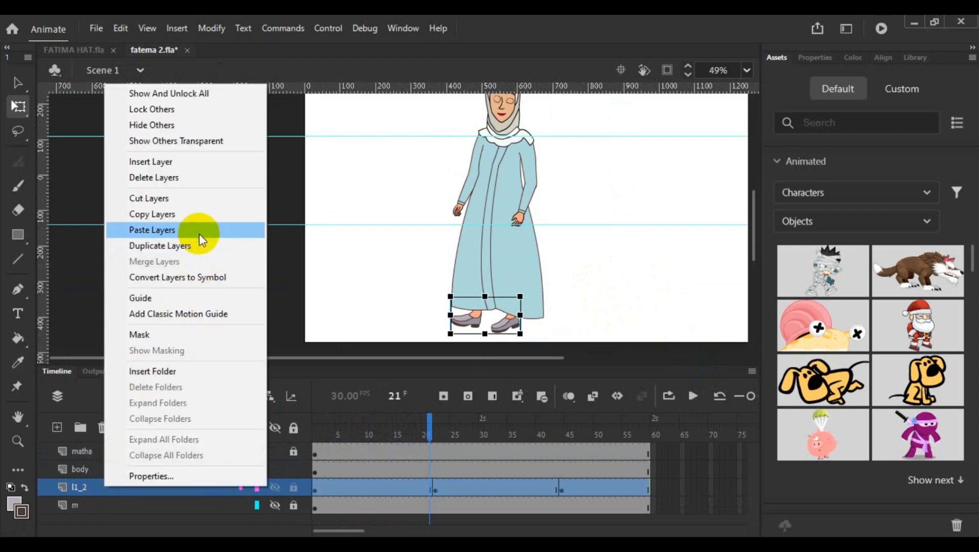
pyautogui.click(307, 296)
pyautogui.click(118, 468)
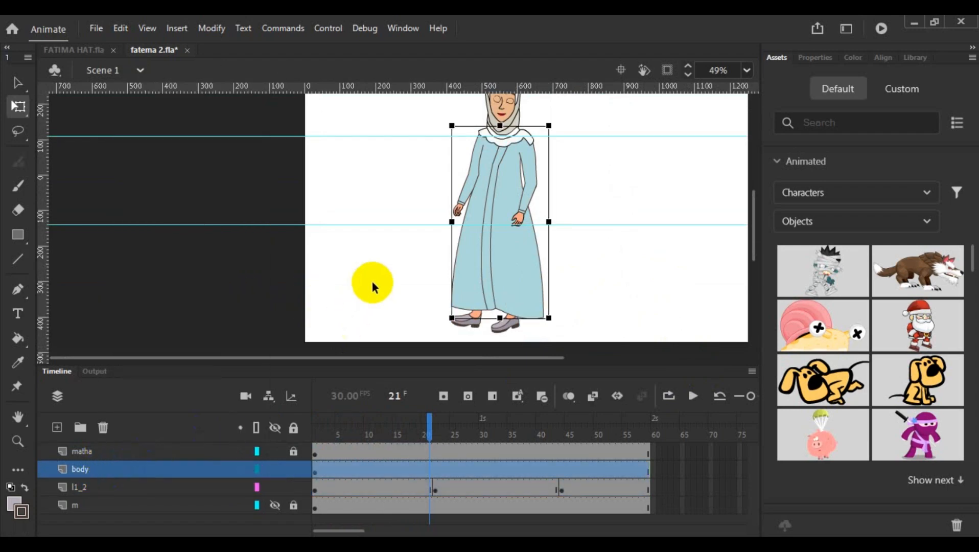
pyautogui.click(372, 285)
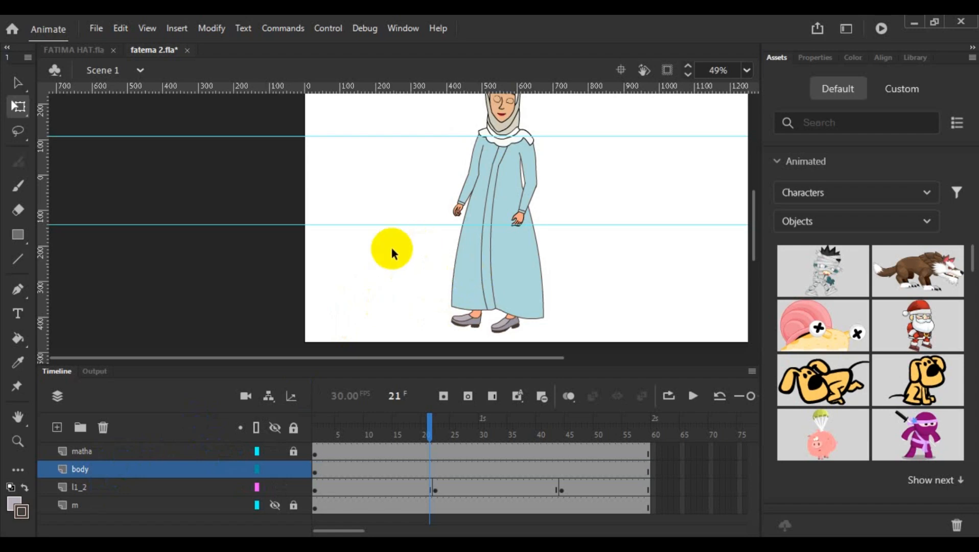
# - Go to frame 8 of the body layer, open the mane symbol and add a new layer above bh
pyautogui.click(354, 470)
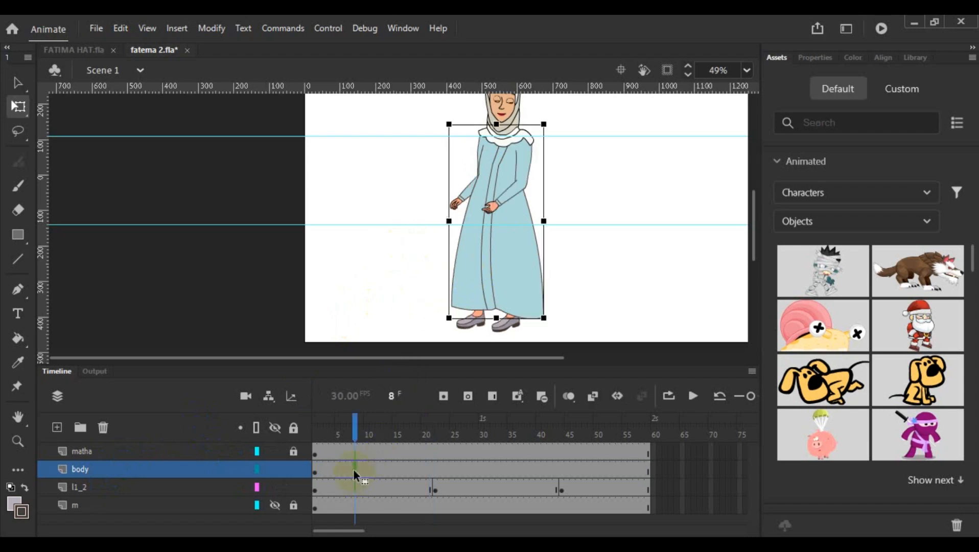
pyautogui.doubleClick(495, 277)
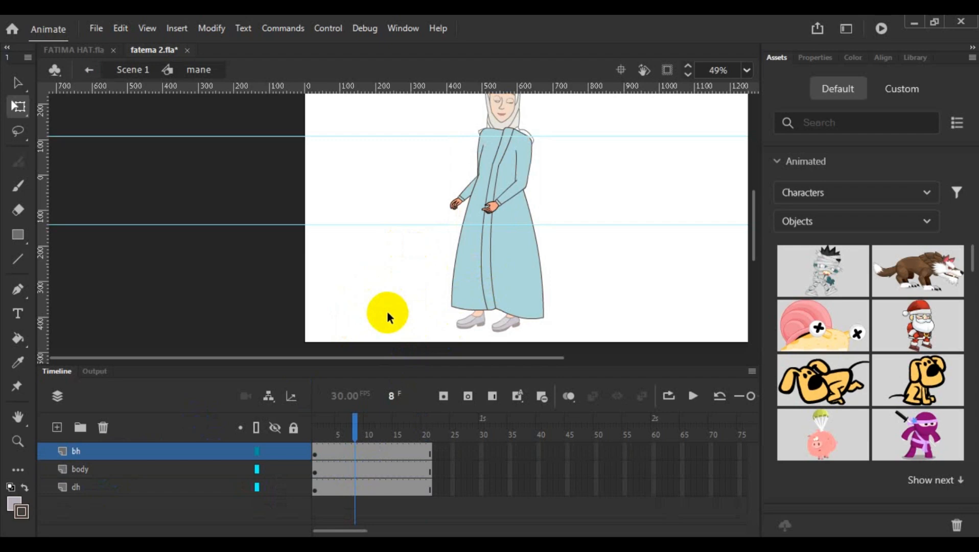
pyautogui.click(57, 427)
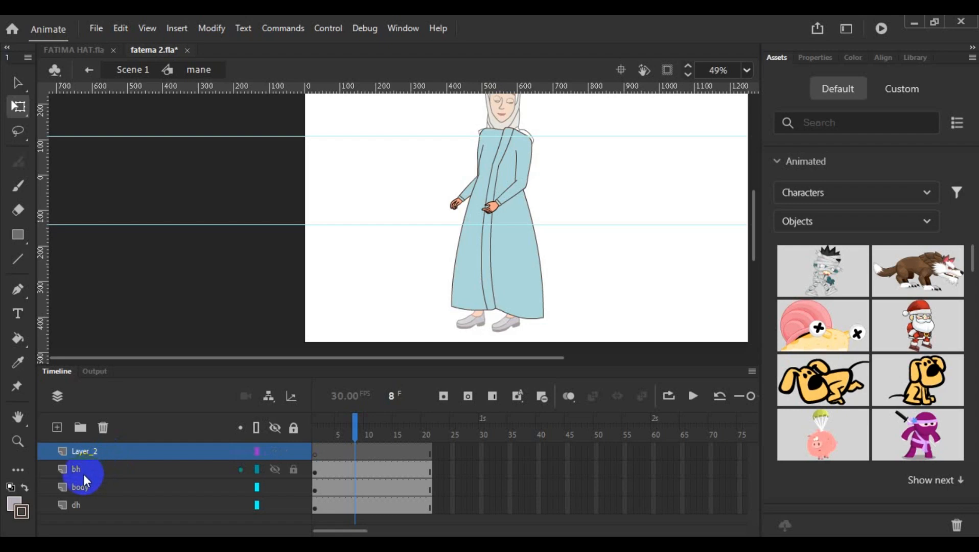
pyautogui.click(115, 452)
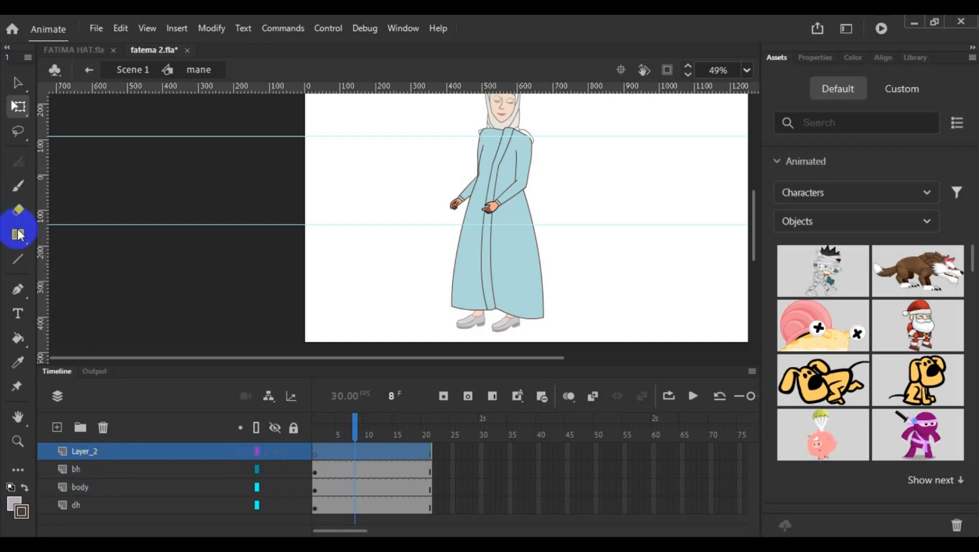
# - Draw a small rectangle beside the figure on the new layer and convert it to a graphic symbol named "body anim"
pyautogui.moveTo(374, 240); pyautogui.dragTo(392, 263)
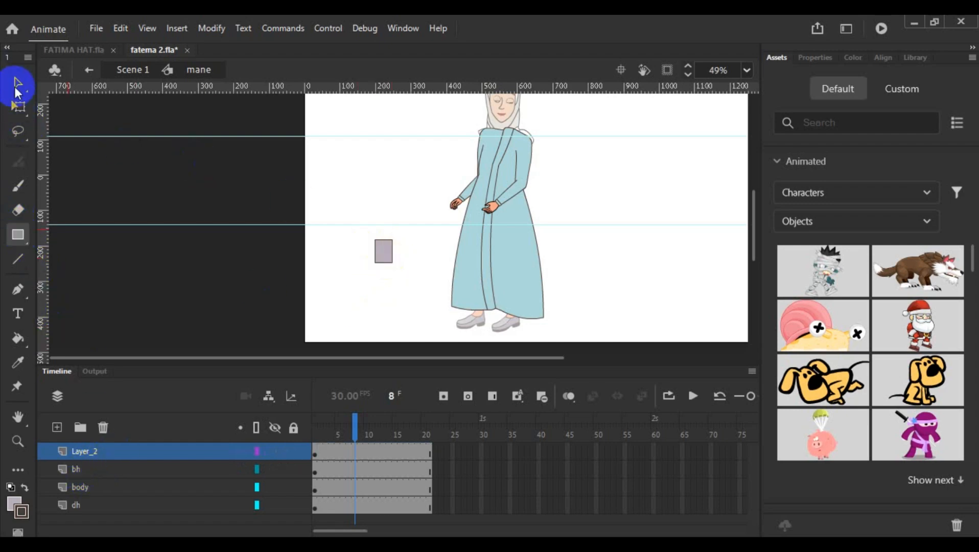
pyautogui.click(16, 88)
pyautogui.moveTo(349, 229); pyautogui.dragTo(409, 295)
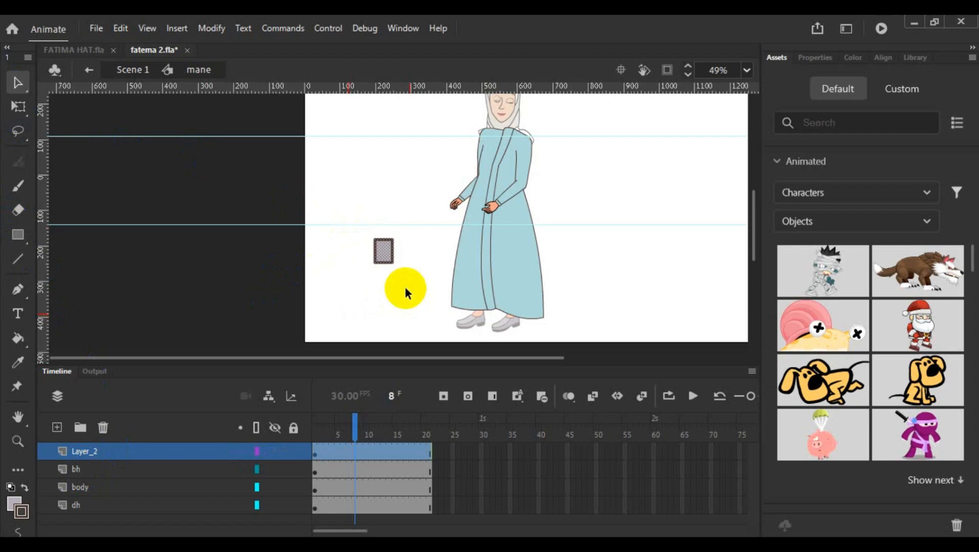
pyautogui.rightClick(379, 256)
pyautogui.click(495, 510)
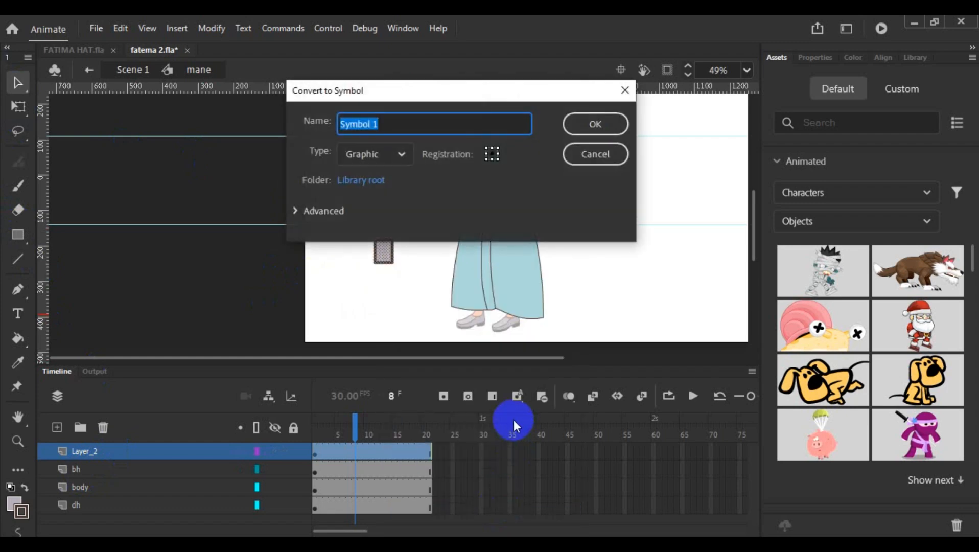
pyautogui.write('body anim')
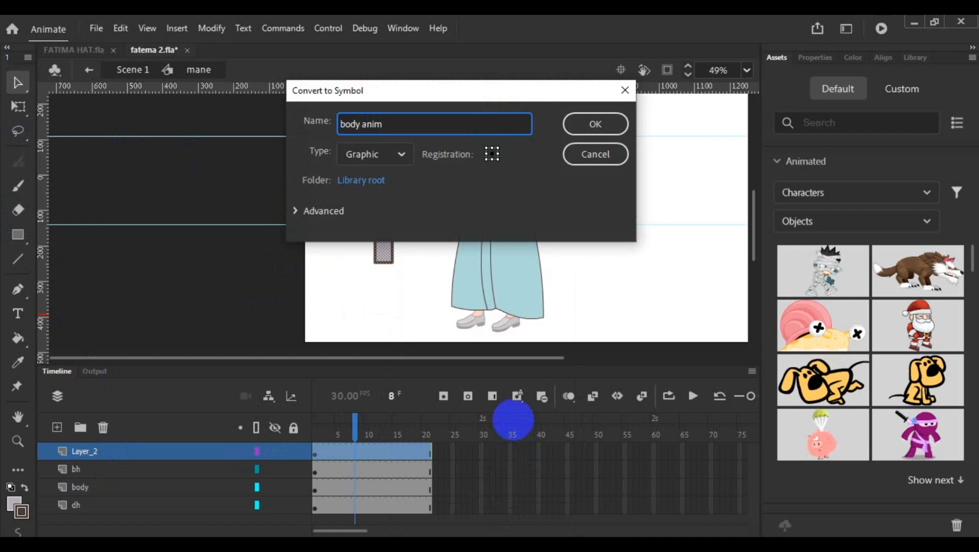
pyautogui.click(607, 124)
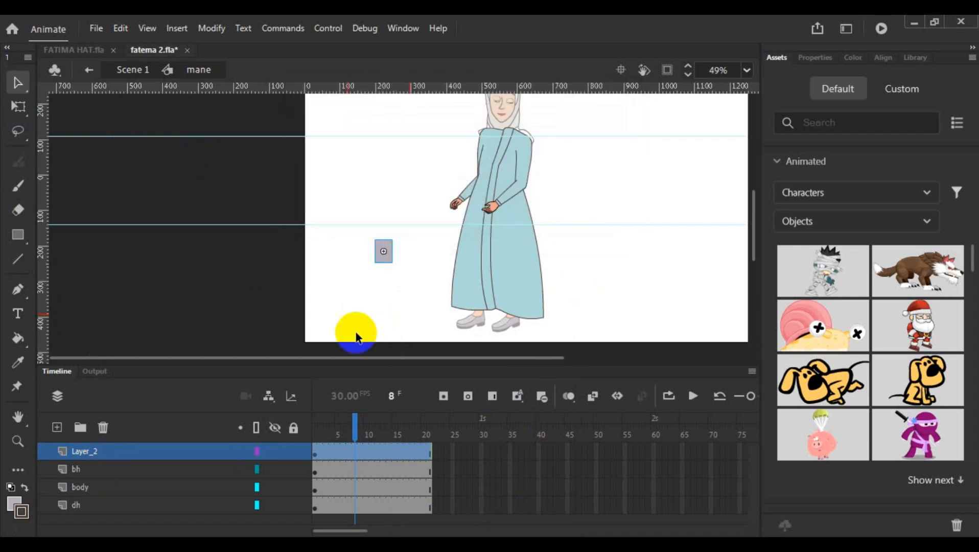
# - Cut the bh, body and dh layers out of the mane symbol, leaving only Layer_2
pyautogui.click(114, 469)
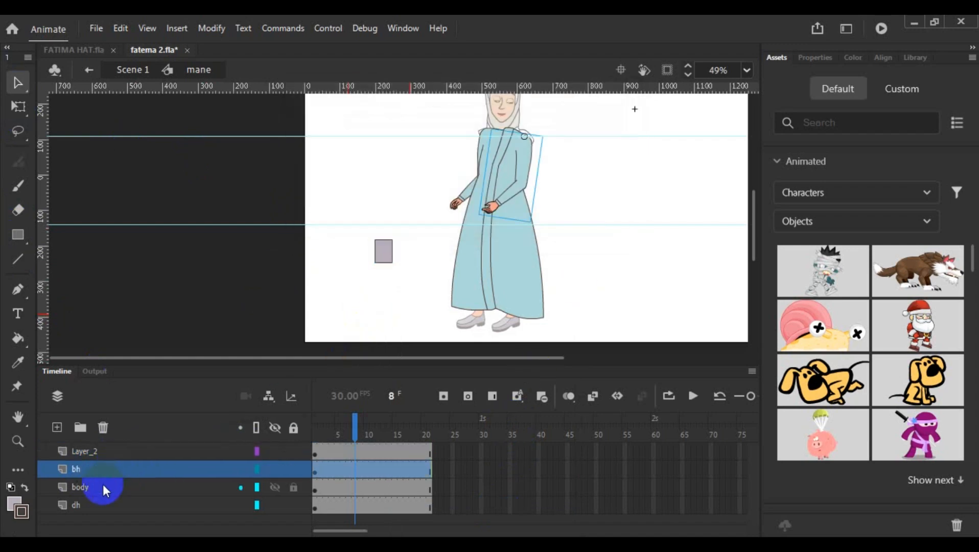
pyautogui.keyDown('ctrl'); pyautogui.click(103, 487); pyautogui.keyUp('ctrl')
pyautogui.keyDown('shift'); pyautogui.click(100, 503); pyautogui.keyUp('shift')
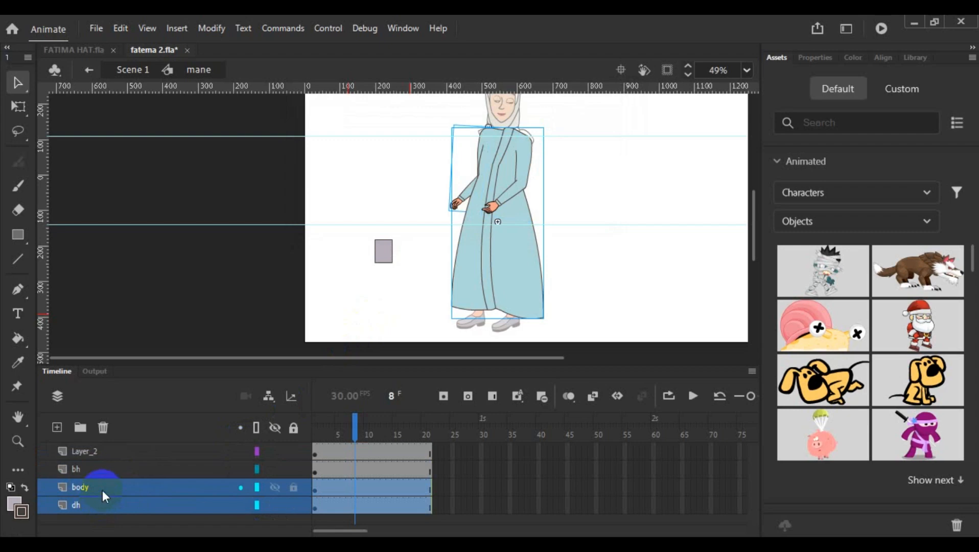
pyautogui.keyDown('ctrl'); pyautogui.click(105, 475); pyautogui.keyUp('ctrl')
pyautogui.rightClick(104, 482)
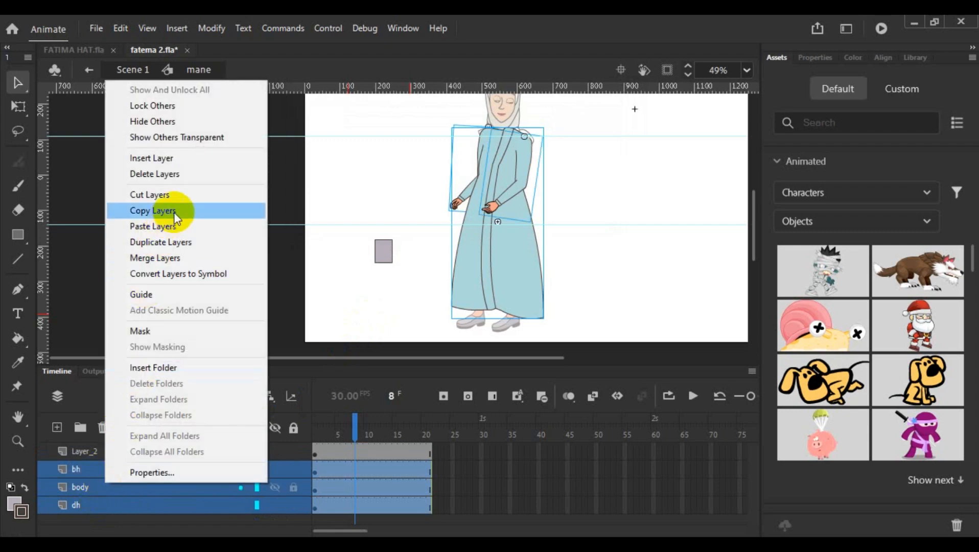
pyautogui.click(175, 198)
pyautogui.click(121, 445)
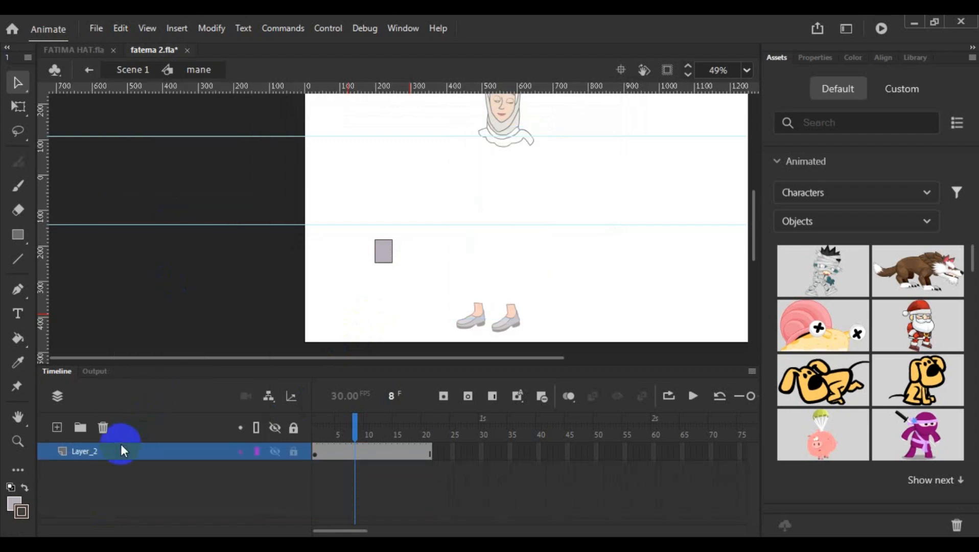
# - Open the body anim symbol, paste the cut layers there and delete Layer_1 with its placeholder rectangle
pyautogui.doubleClick(384, 251)
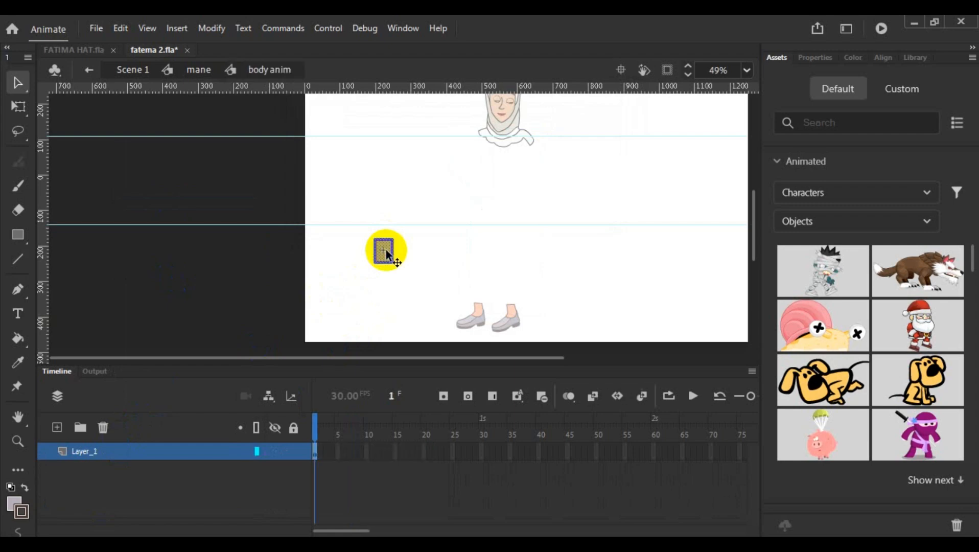
pyautogui.rightClick(156, 450)
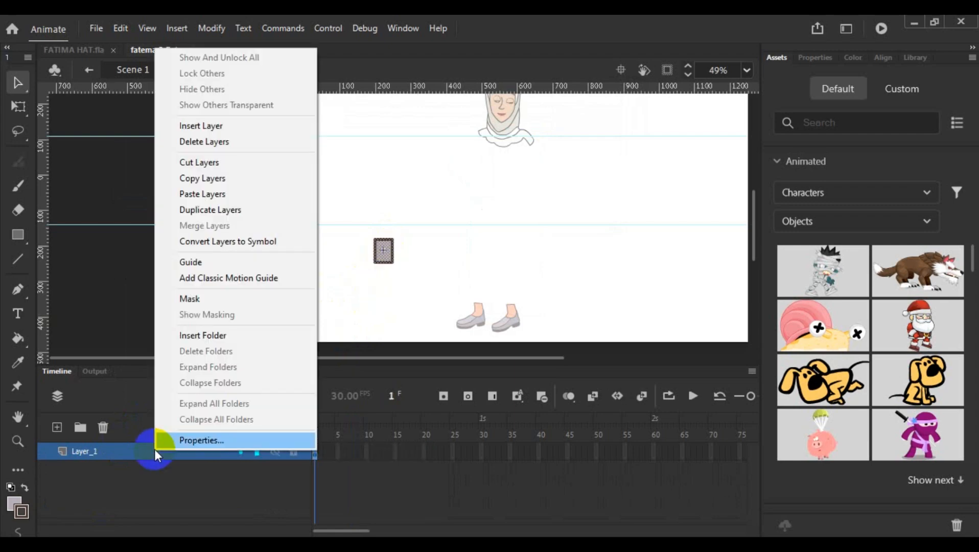
pyautogui.click(220, 198)
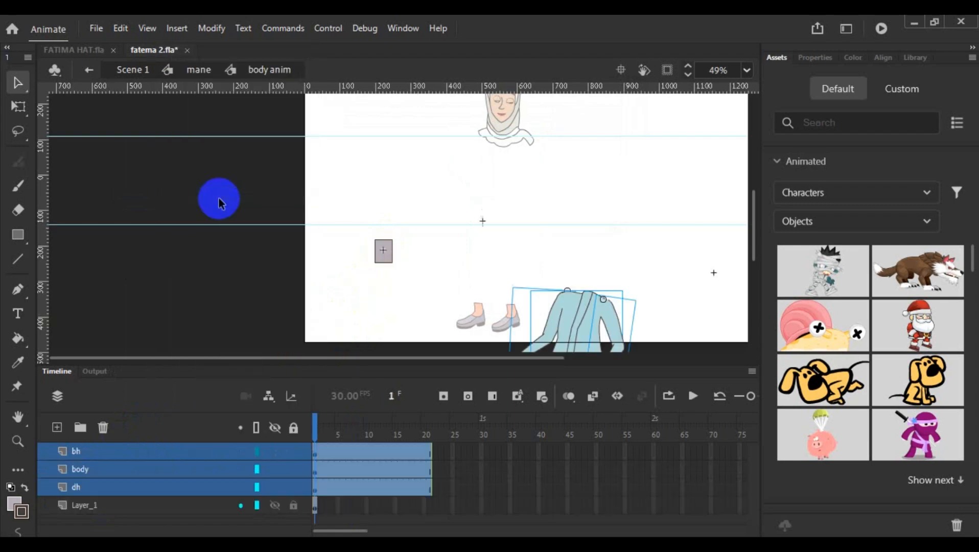
pyautogui.click(109, 505)
pyautogui.click(102, 427)
pyautogui.scroll(-2, 409, 323)
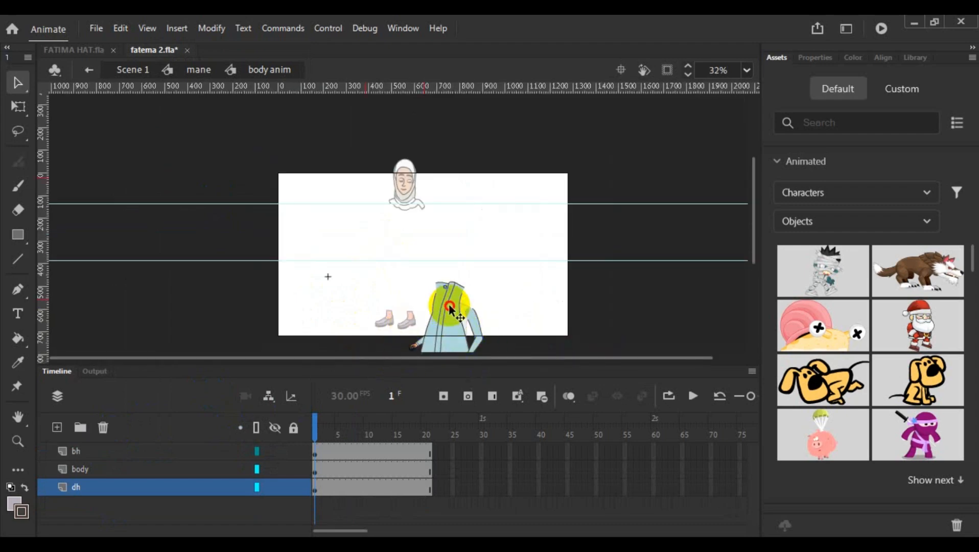
# - Return to the mane symbol and rename Layer_2 as body_anim
pyautogui.click(457, 330)
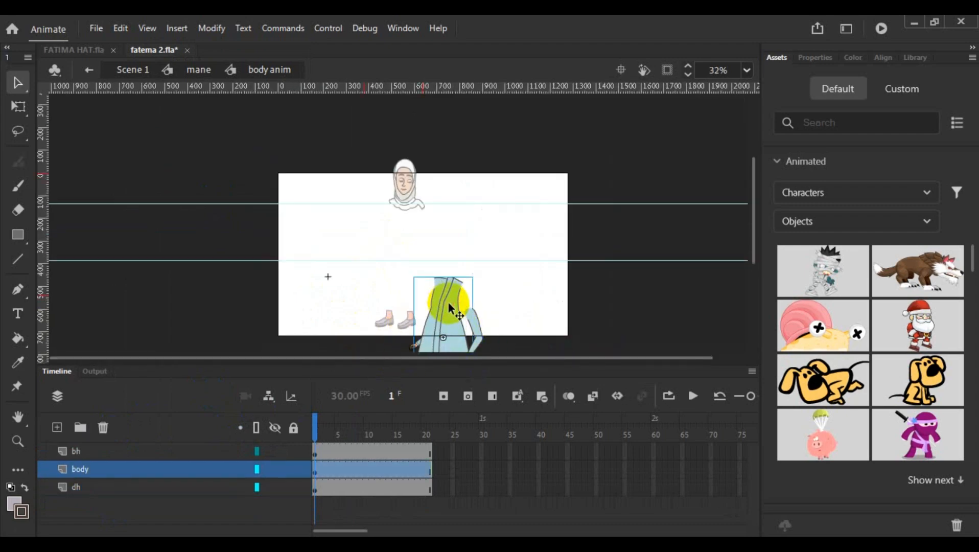
pyautogui.doubleClick(338, 314)
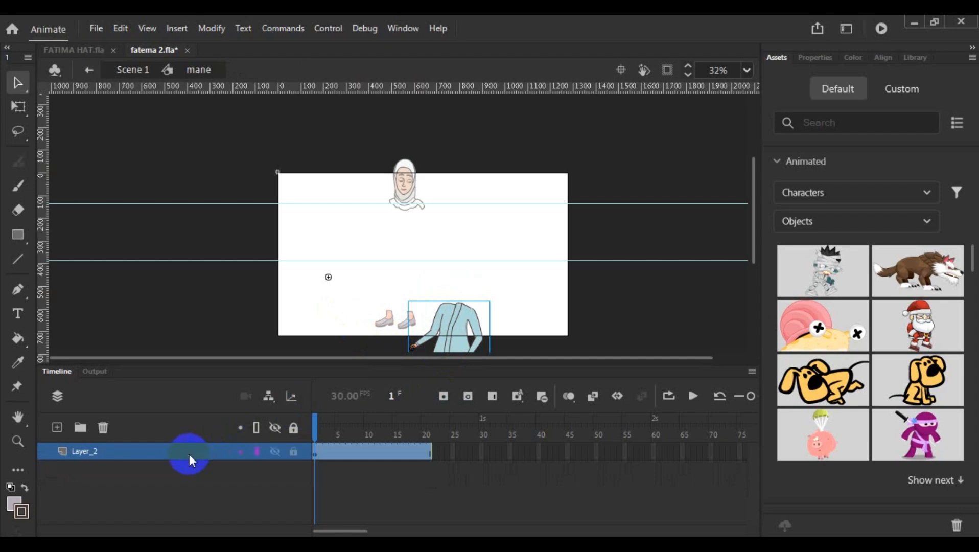
pyautogui.doubleClick(86, 450)
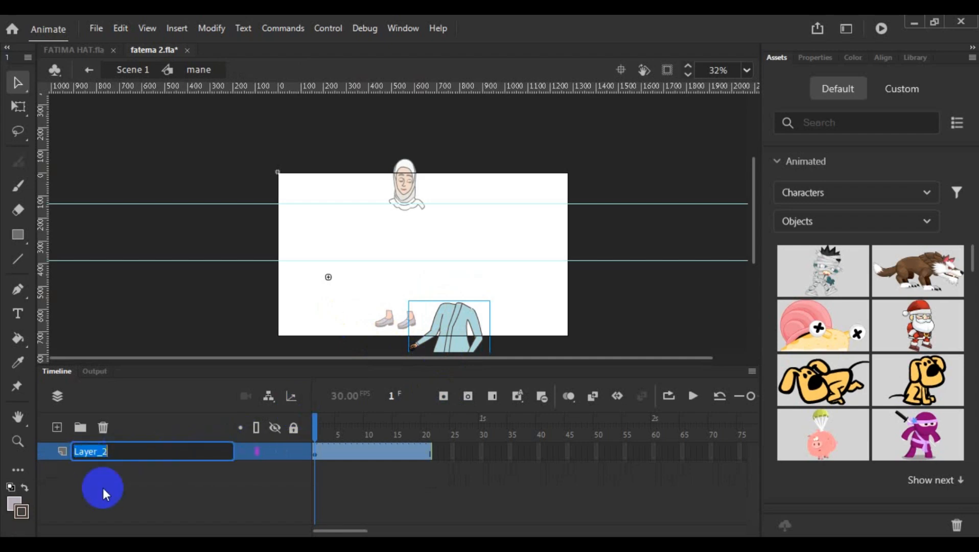
pyautogui.write('bo')
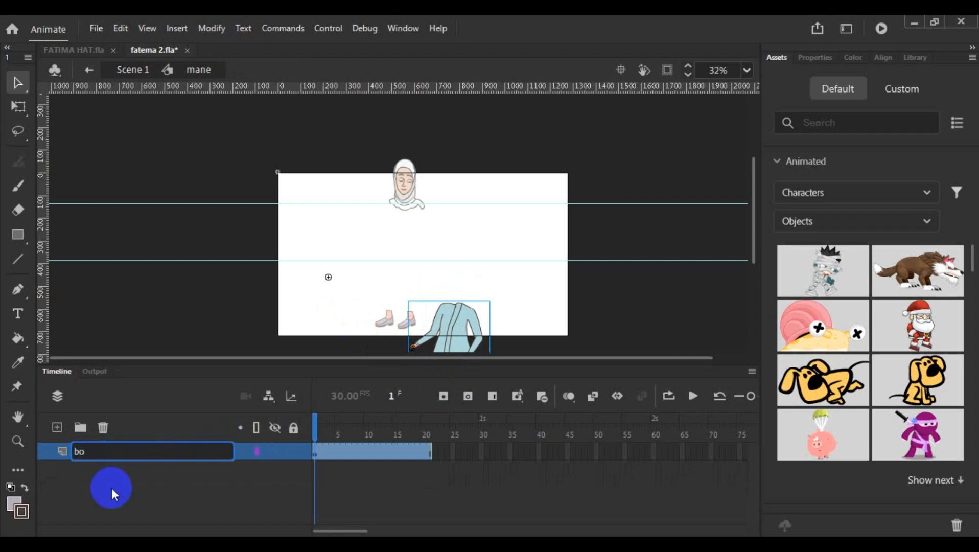
pyautogui.write('dy anim')
pyautogui.press('Return')
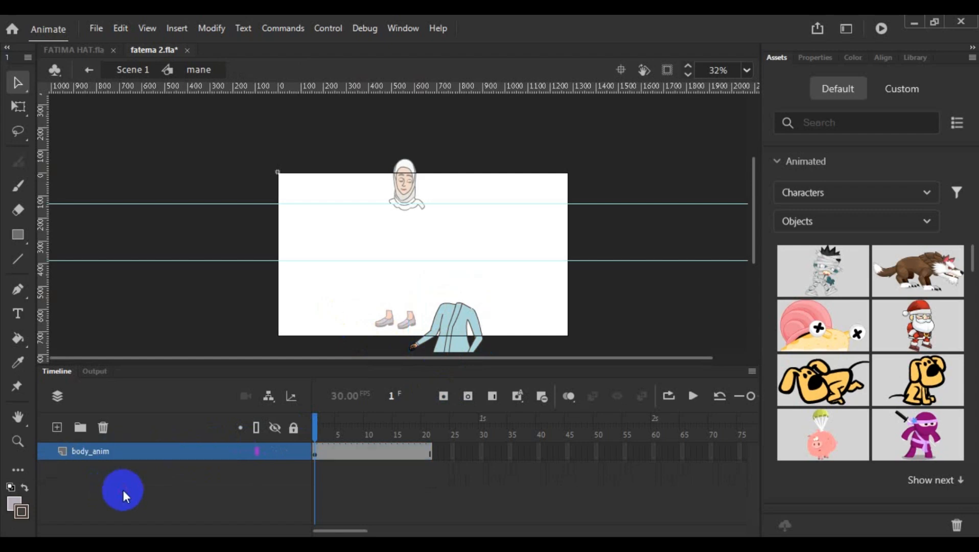
# - Move the body anim instance up so the coat fits between the woman's head and her shoes
pyautogui.click(454, 319)
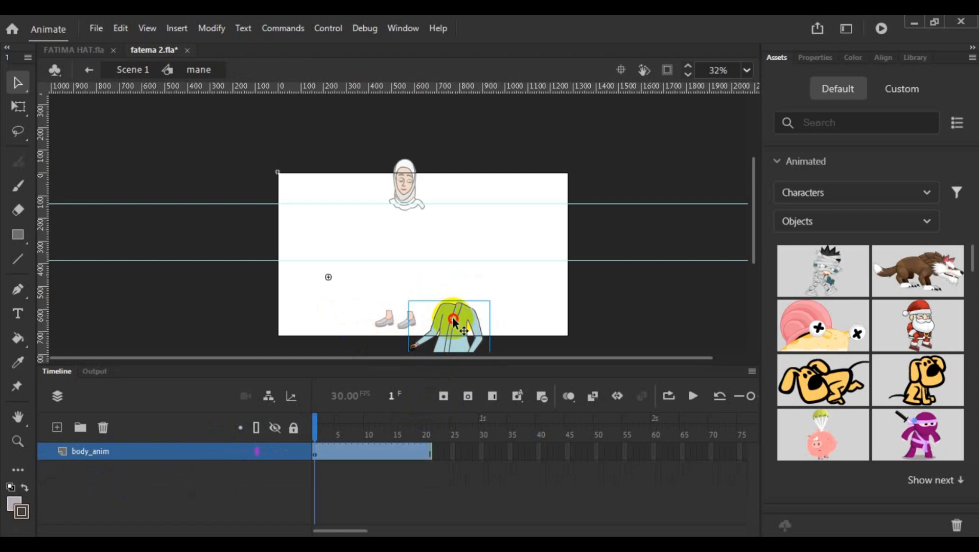
pyautogui.moveTo(454, 320); pyautogui.dragTo(402, 215)
pyautogui.scroll(4, 431, 240)
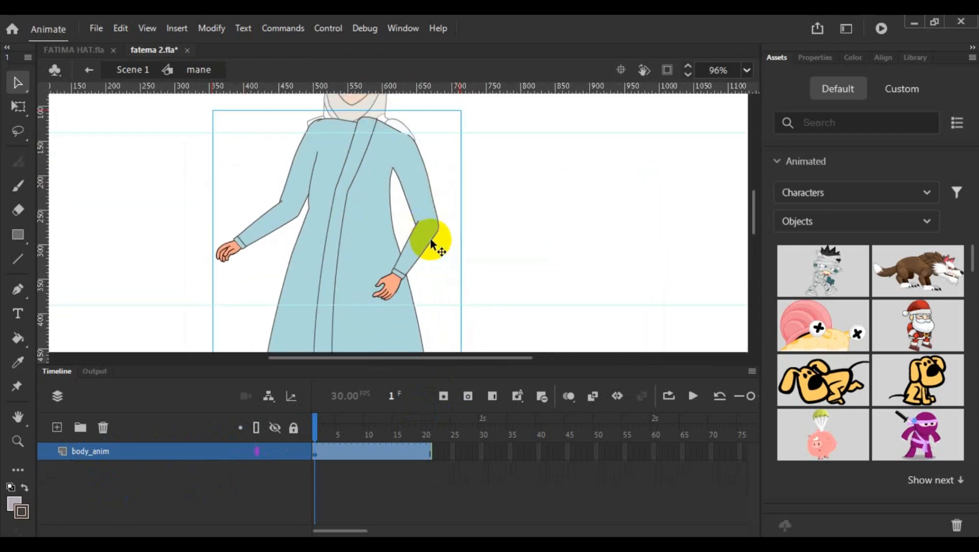
pyautogui.scroll(2, 370, 257)
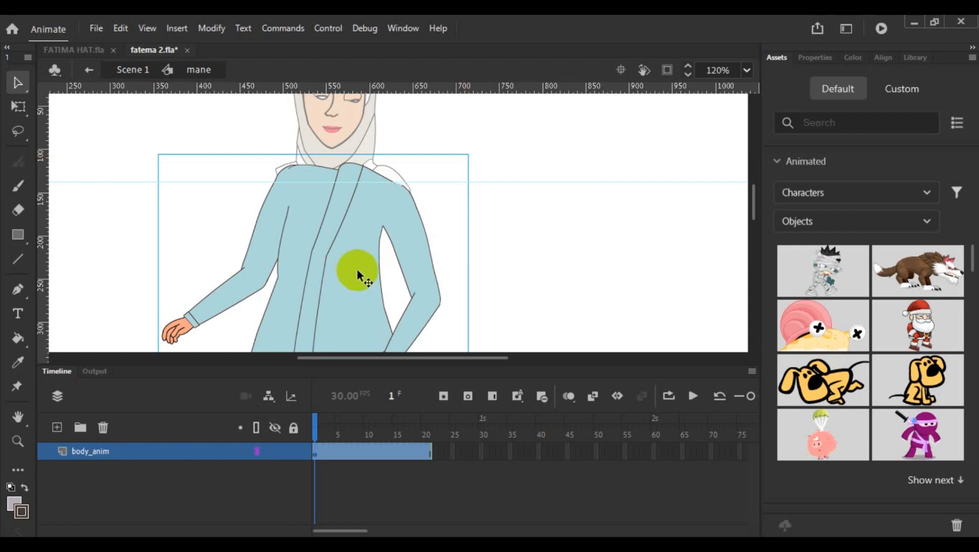
# - Go back to Scene 1 and cut the l1_2 layer that holds the legs
pyautogui.doubleClick(491, 234)
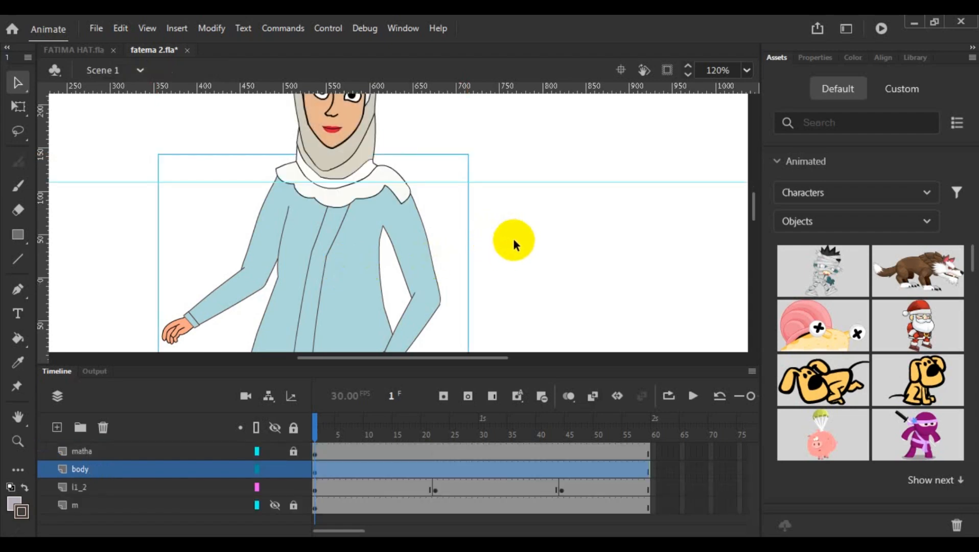
pyautogui.scroll(-5, 513, 239)
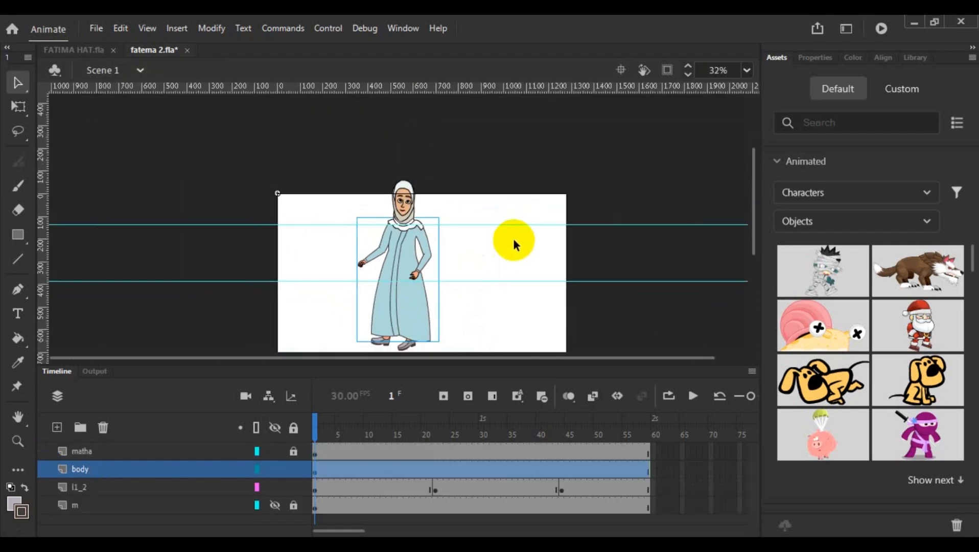
pyautogui.click(100, 492)
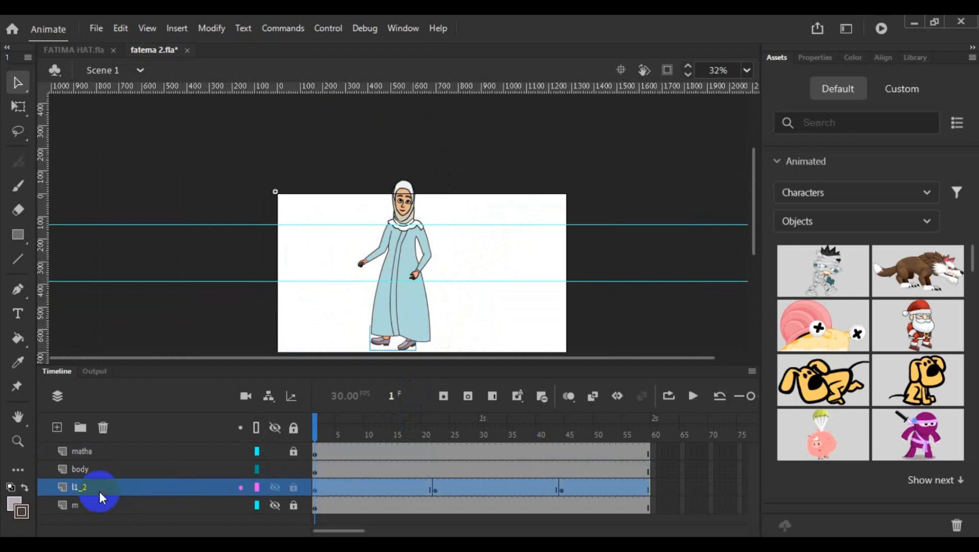
pyautogui.click(101, 471)
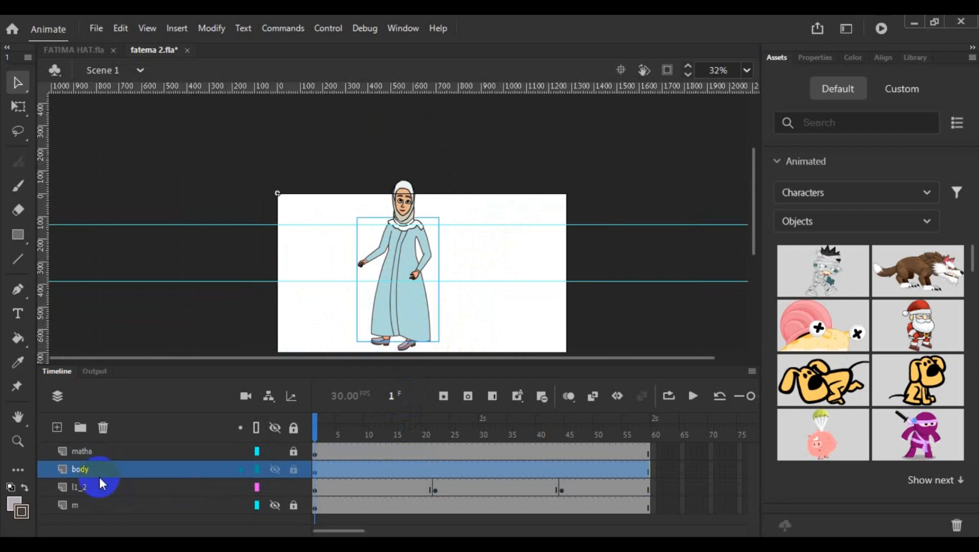
pyautogui.click(100, 484)
pyautogui.click(102, 474)
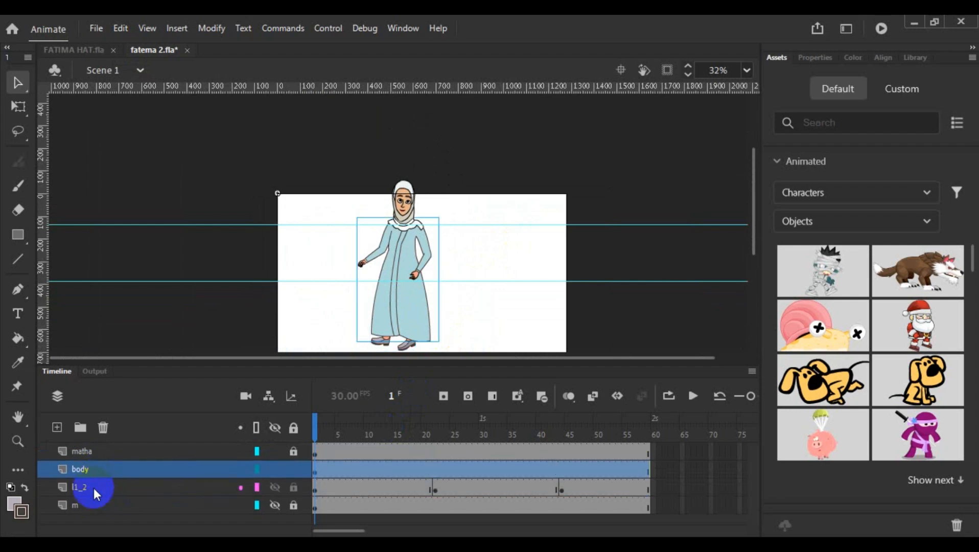
pyautogui.click(93, 488)
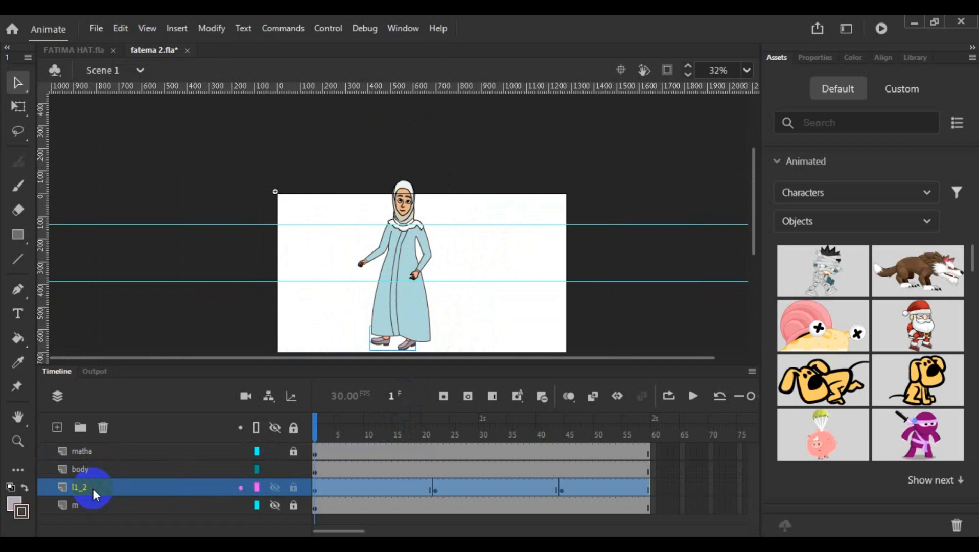
pyautogui.rightClick(93, 489)
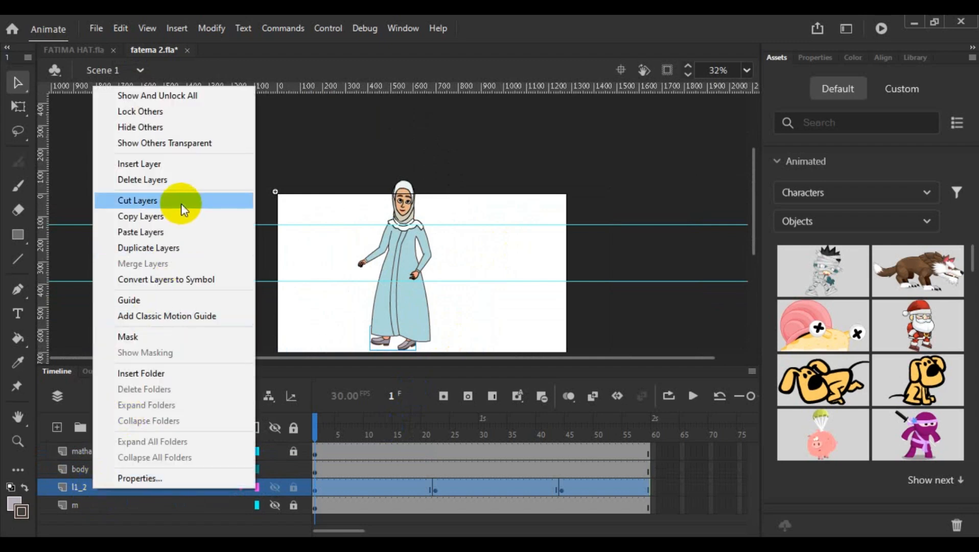
pyautogui.click(181, 200)
# - Open the mane symbol from the body layer, paste the l1_2 layer and place it below body_anim
pyautogui.click(103, 469)
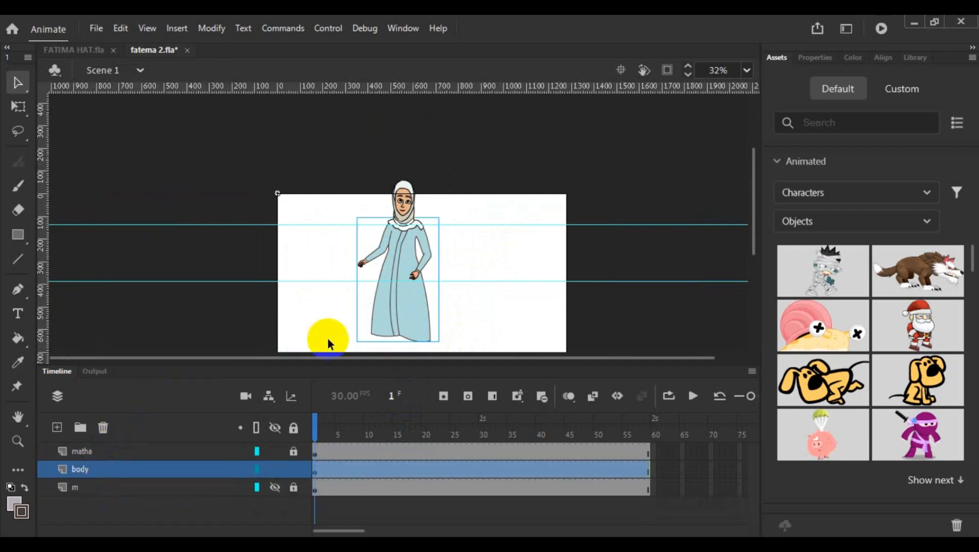
pyautogui.doubleClick(381, 311)
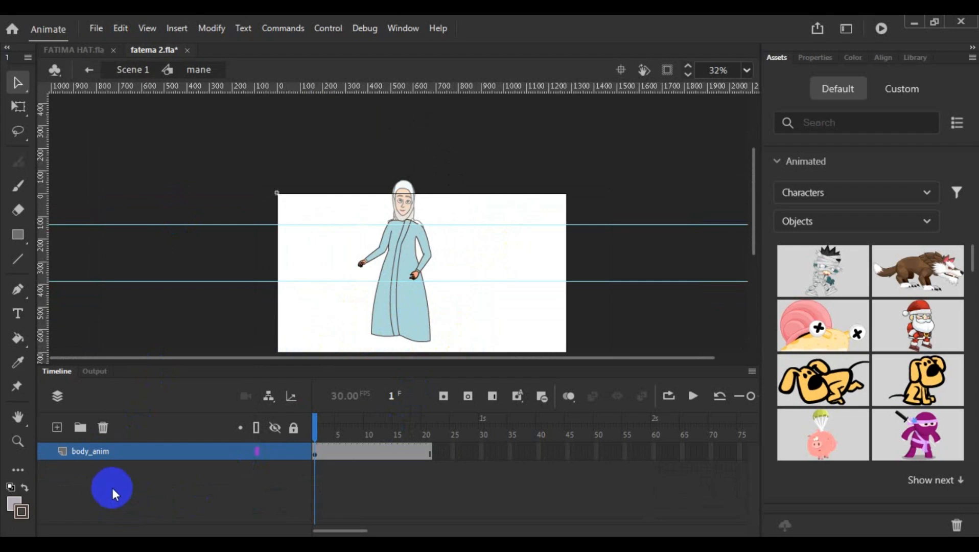
pyautogui.click(104, 451)
pyautogui.rightClick(93, 456)
pyautogui.click(157, 197)
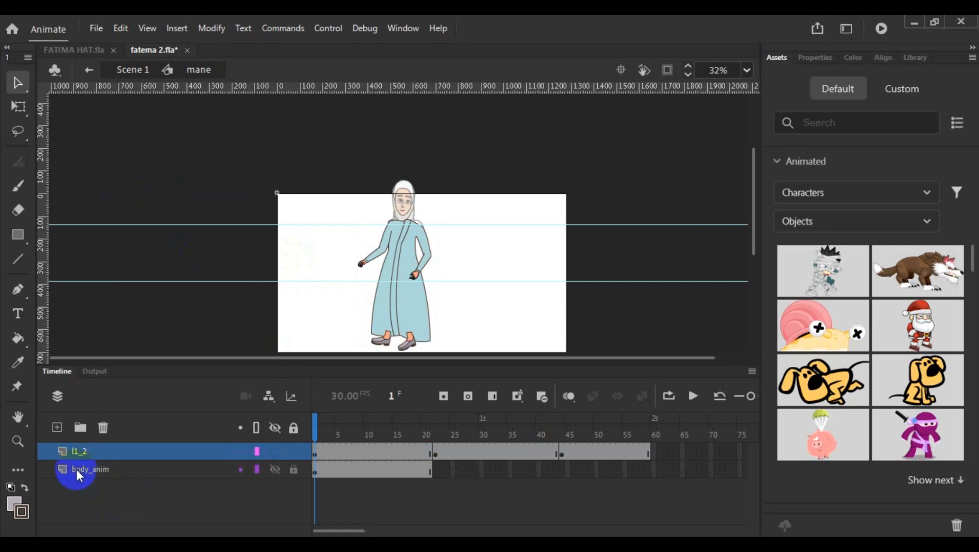
pyautogui.moveTo(93, 450); pyautogui.dragTo(101, 499)
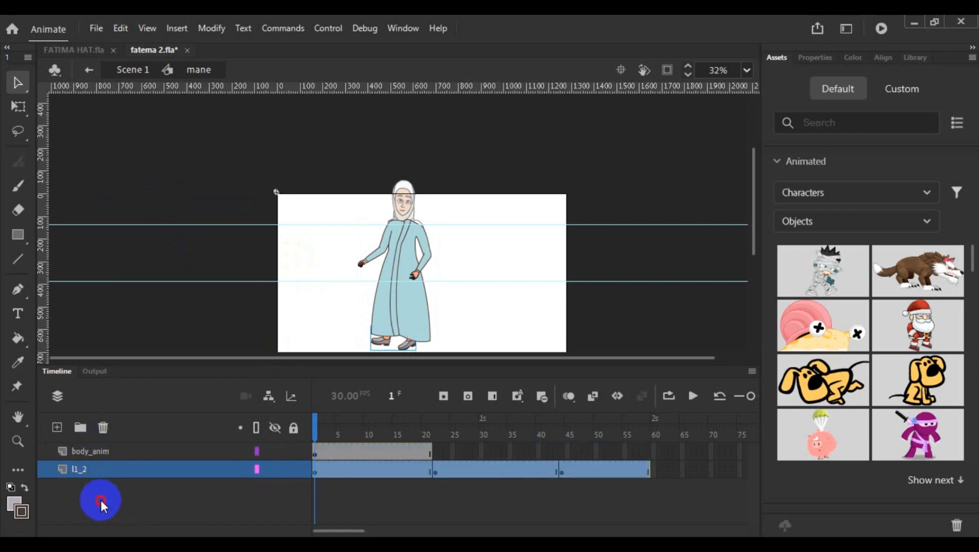
pyautogui.click(488, 325)
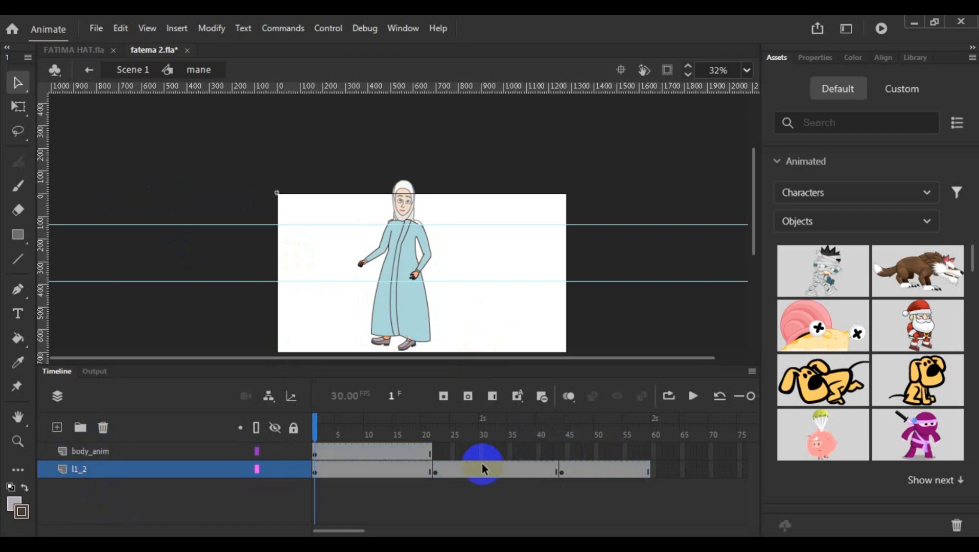
# - Add keyframes at frames 22 and 44 of the body_anim layer and extend the layer to frame 59
pyautogui.rightClick(438, 454)
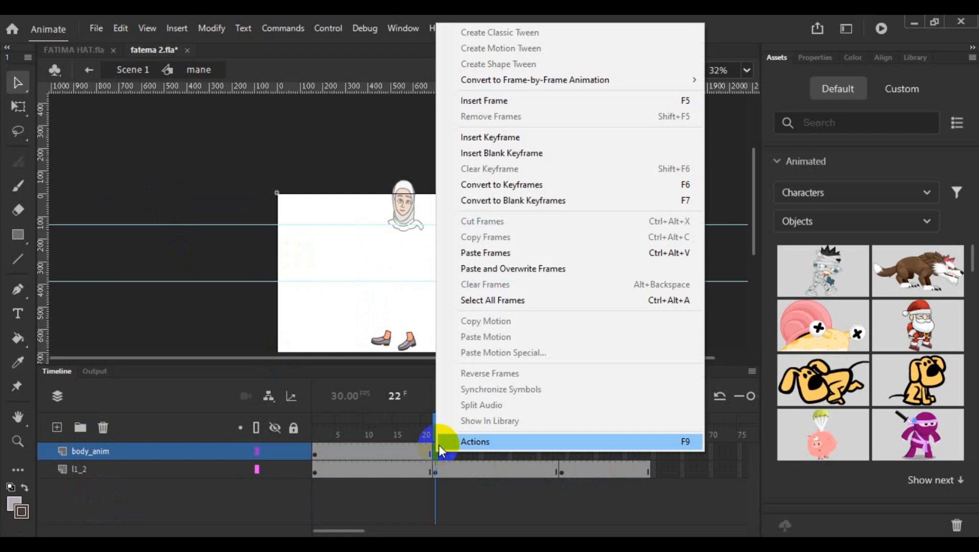
pyautogui.click(645, 189)
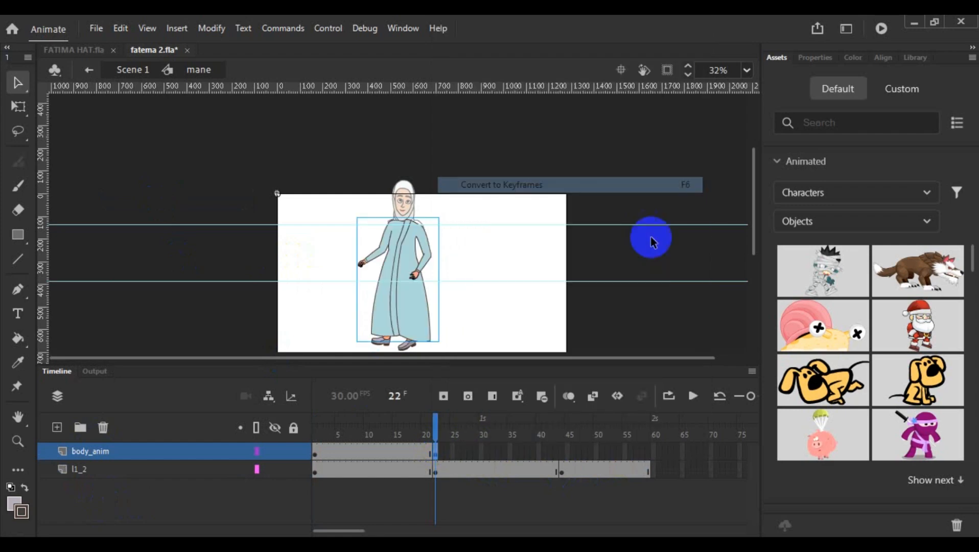
pyautogui.rightClick(563, 451)
pyautogui.click(771, 183)
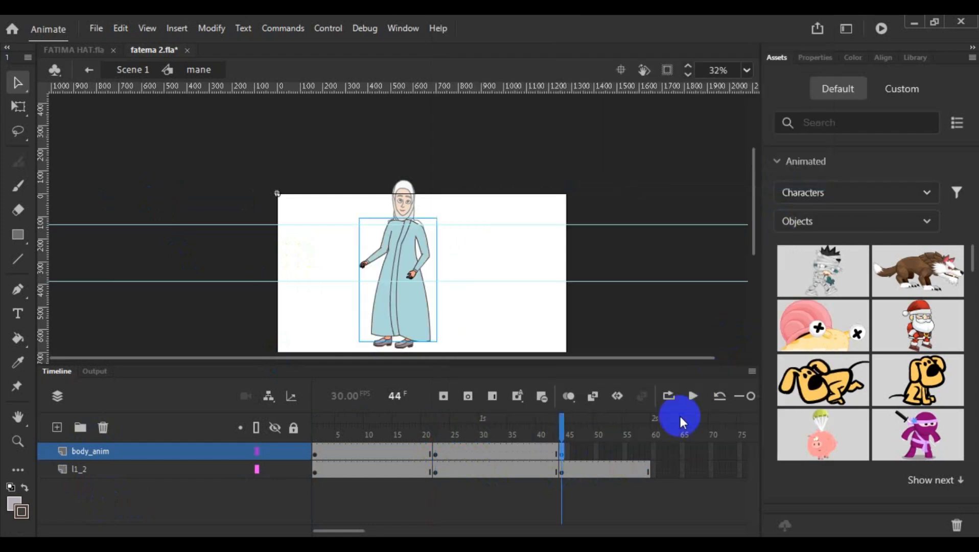
pyautogui.rightClick(649, 451)
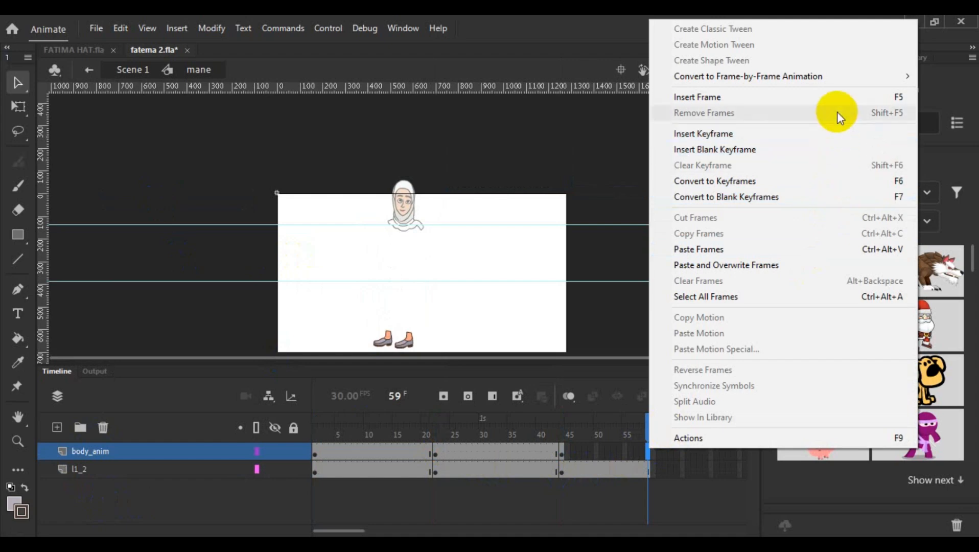
pyautogui.click(837, 97)
pyautogui.click(488, 327)
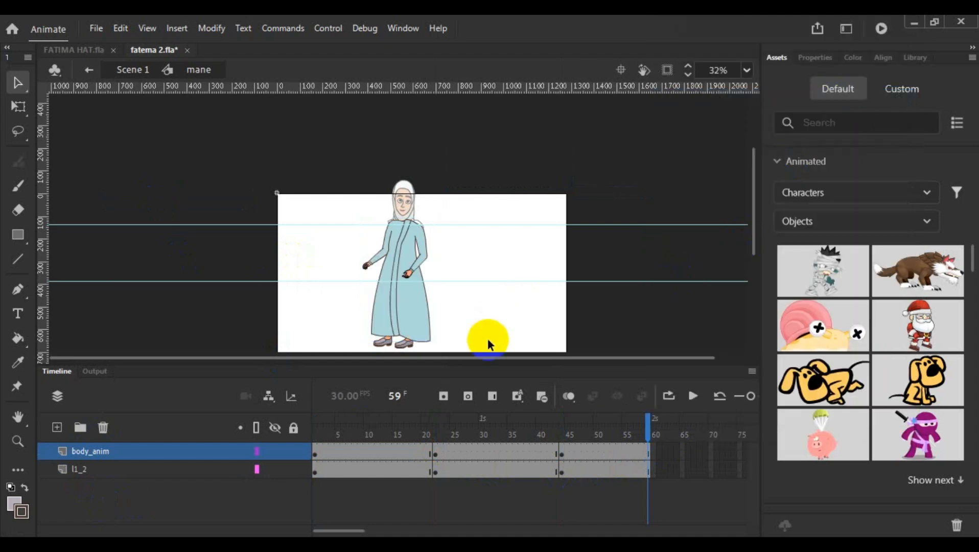
# - Scrub back to frame 50 and test the movie to check the arms and legs moving together
pyautogui.moveTo(647, 432); pyautogui.dragTo(596, 524)
pyautogui.click(881, 28)
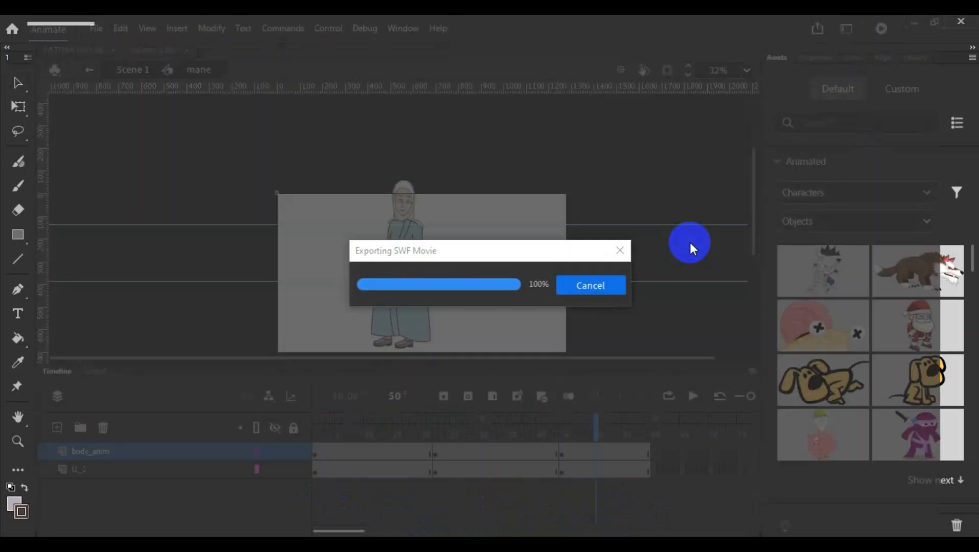
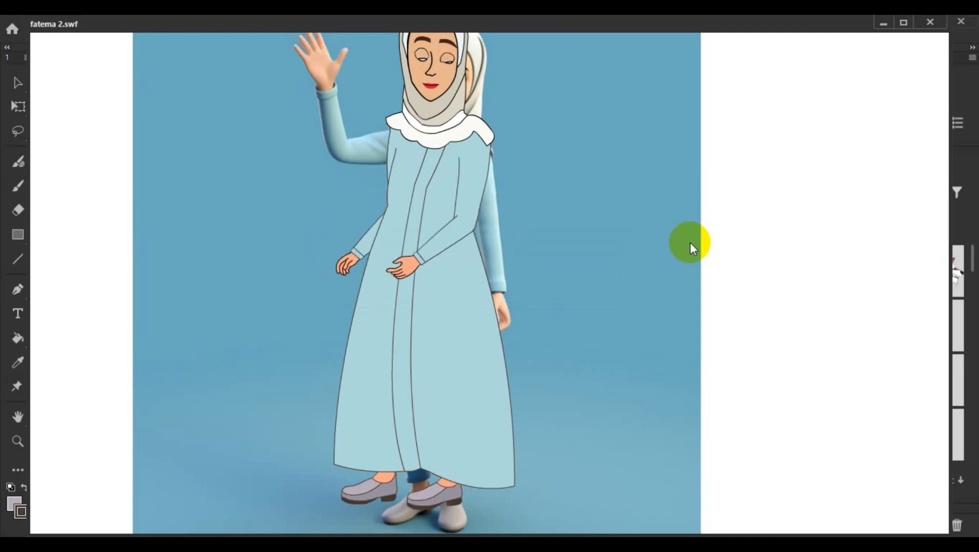
# - Close the test movie, return to the start of the timeline and examine the dh arm animation inside body anim near its end
pyautogui.click(931, 23)
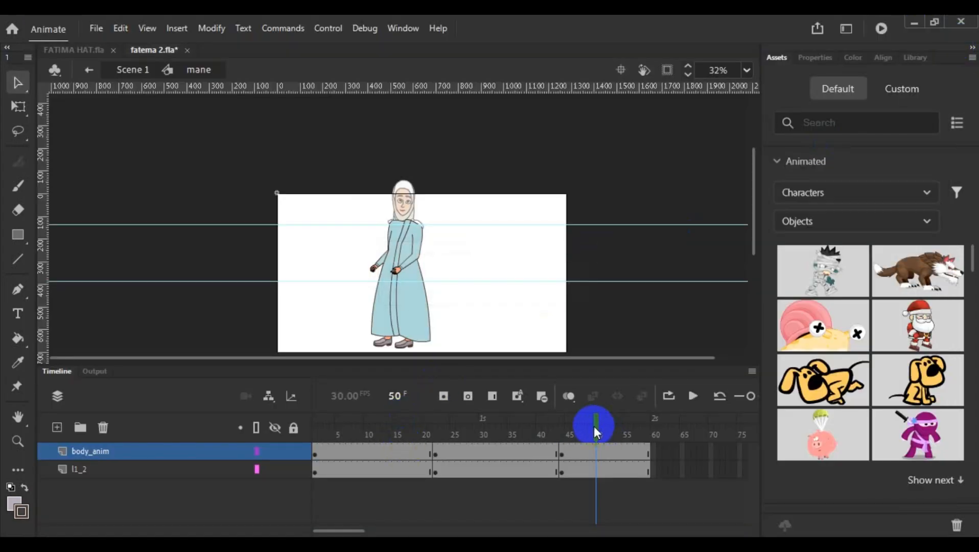
pyautogui.moveTo(594, 430); pyautogui.dragTo(316, 438)
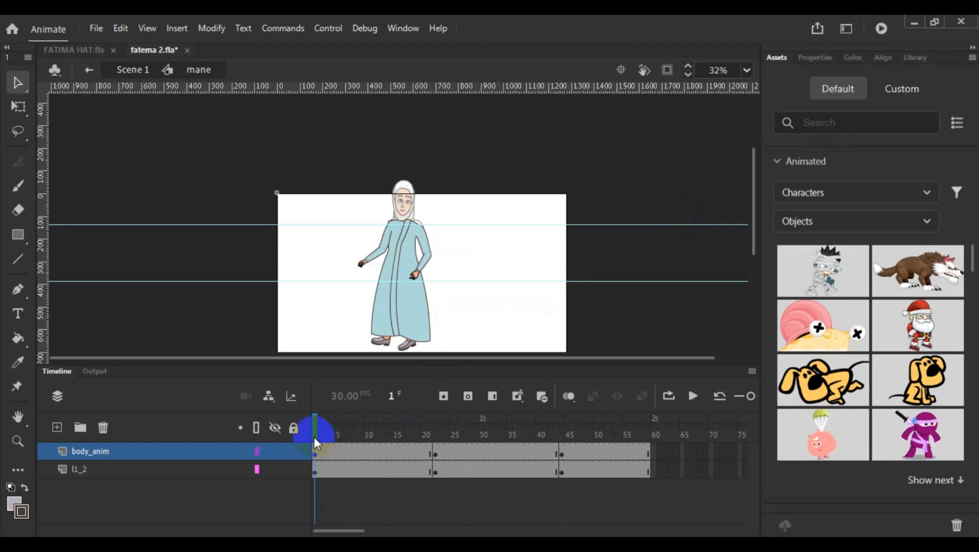
pyautogui.click(319, 452)
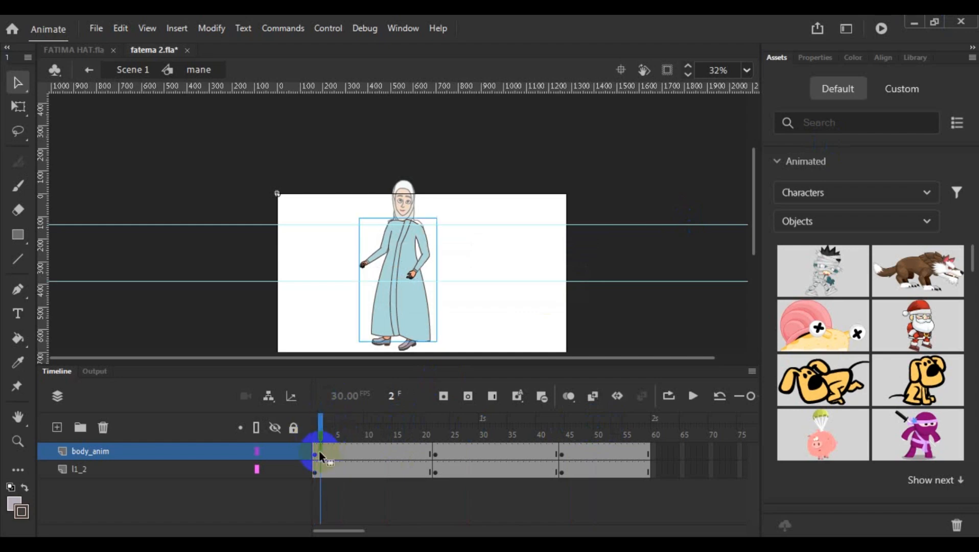
pyautogui.doubleClick(418, 305)
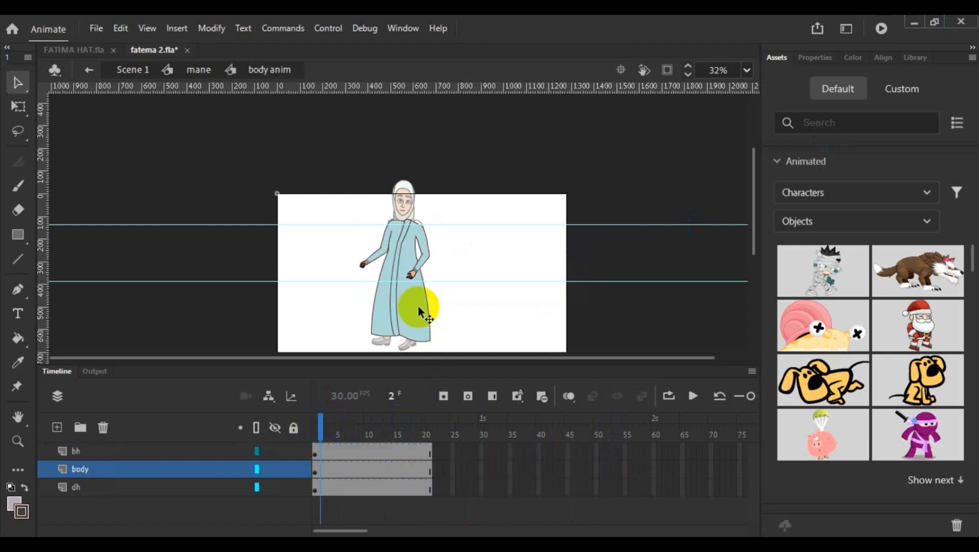
pyautogui.click(414, 267)
pyautogui.click(470, 287)
pyautogui.doubleClick(419, 275)
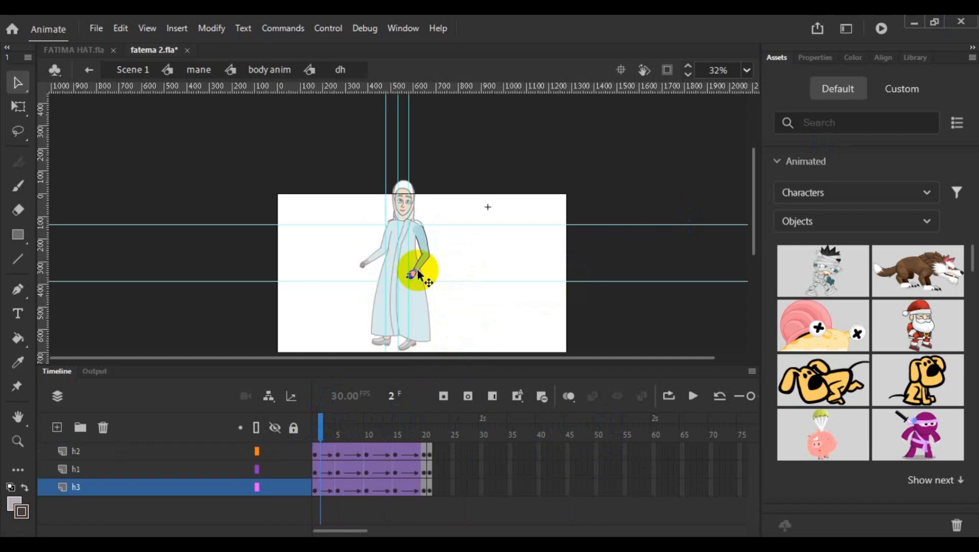
pyautogui.moveTo(342, 434); pyautogui.dragTo(444, 411)
pyautogui.doubleClick(471, 308)
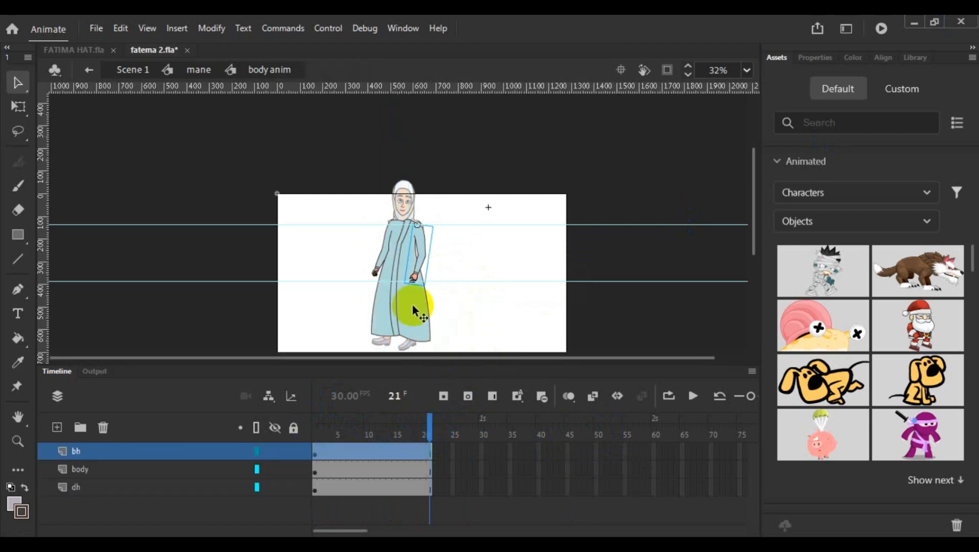
pyautogui.doubleClick(414, 279)
pyautogui.moveTo(431, 431); pyautogui.dragTo(417, 435)
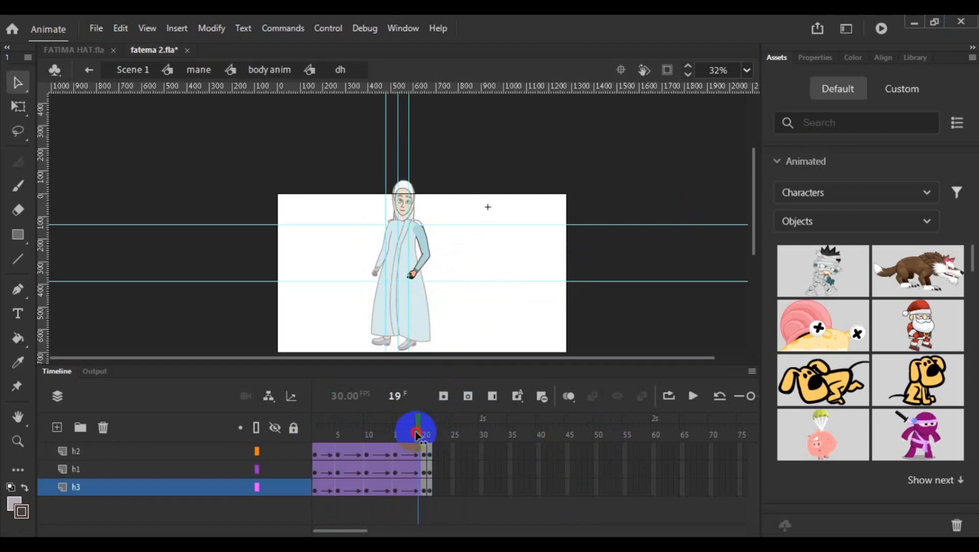
pyautogui.click(414, 451)
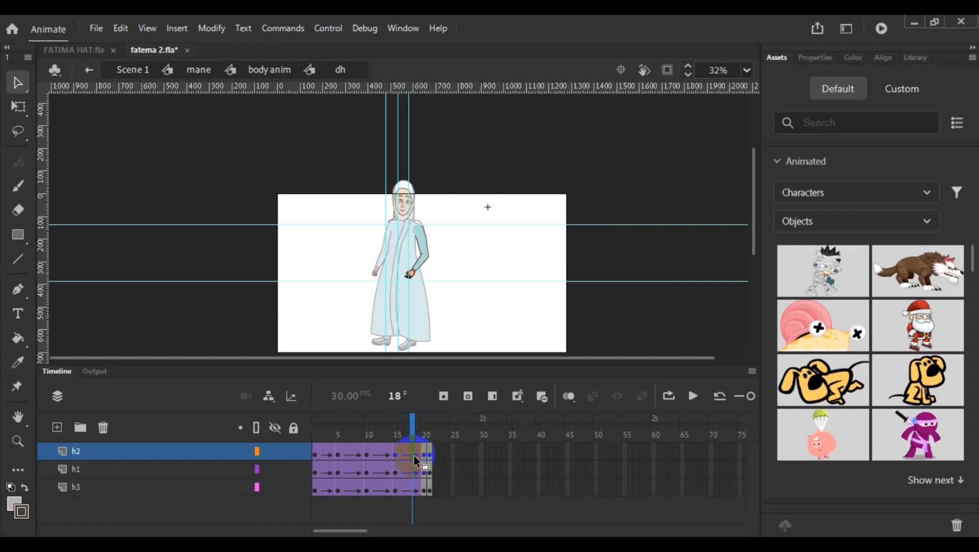
pyautogui.click(415, 490)
pyautogui.rightClick(415, 491)
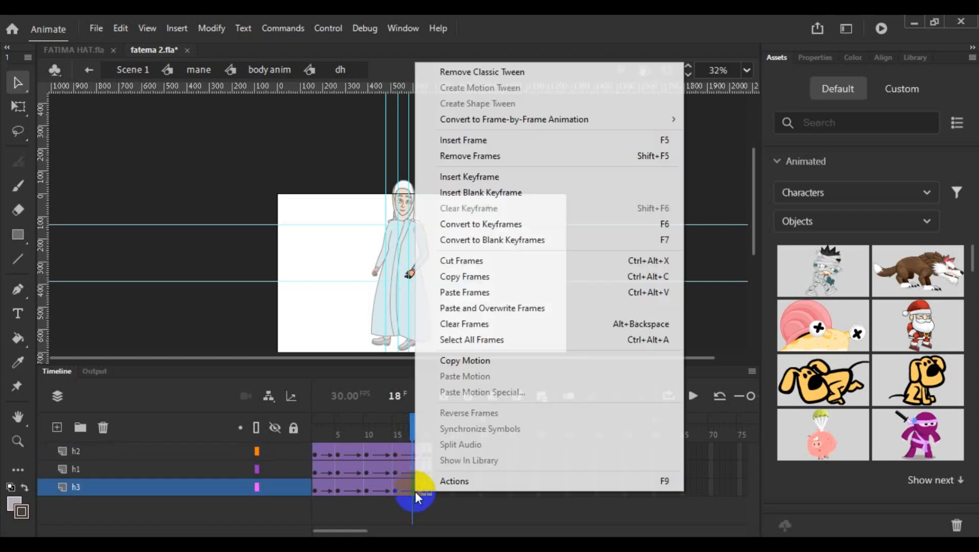
pyautogui.click(564, 155)
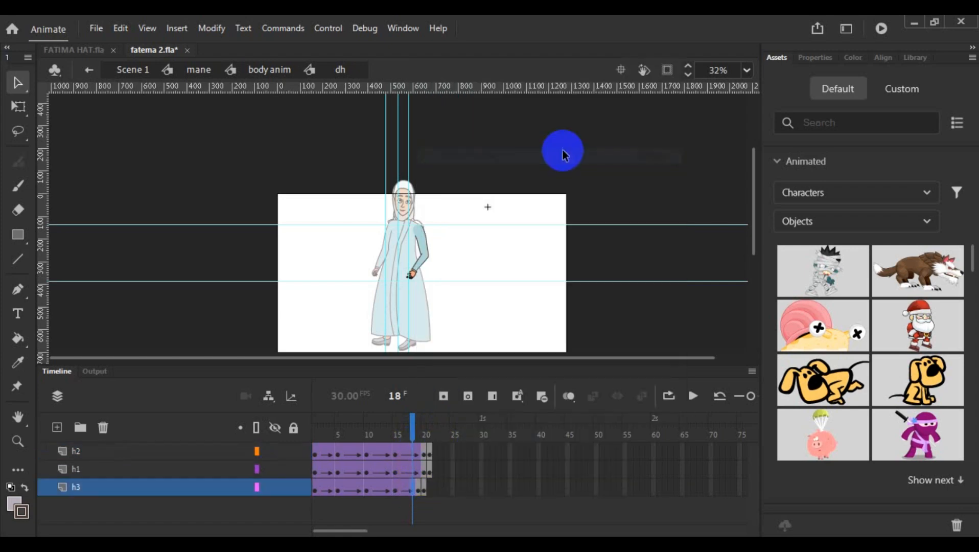
pyautogui.click(405, 491)
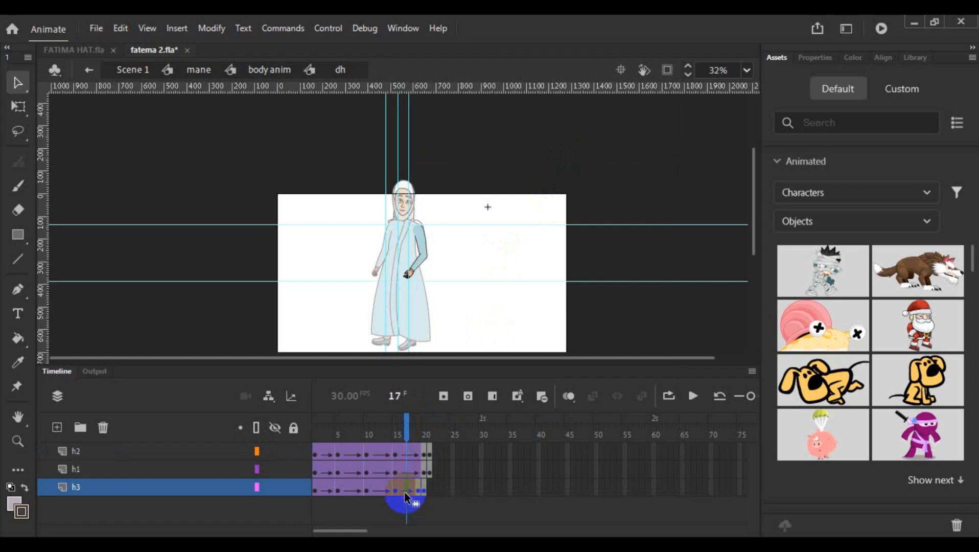
pyautogui.rightClick(404, 491)
pyautogui.click(536, 143)
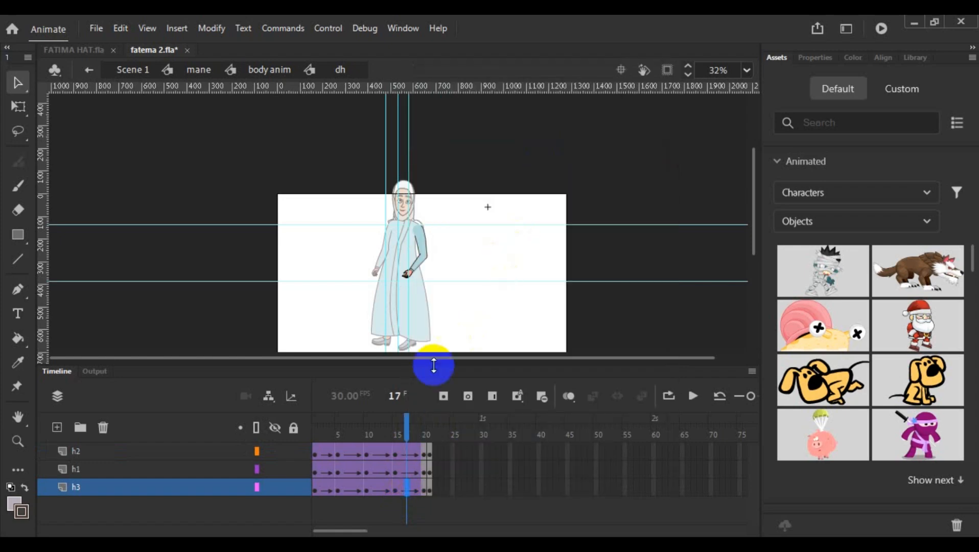
# - Check the last frame of the dh and bh arm animations, and return to the mane symbol
pyautogui.moveTo(409, 431); pyautogui.dragTo(431, 437)
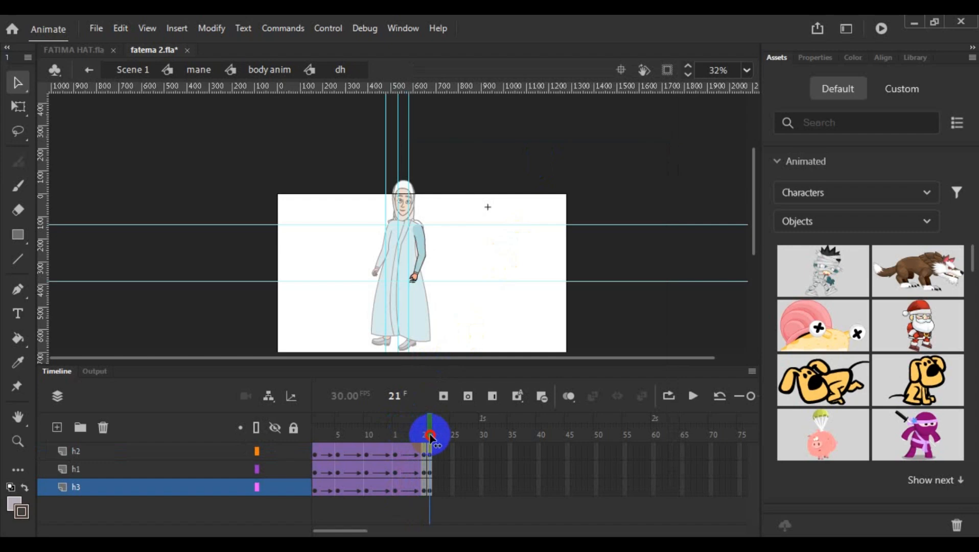
pyautogui.doubleClick(467, 299)
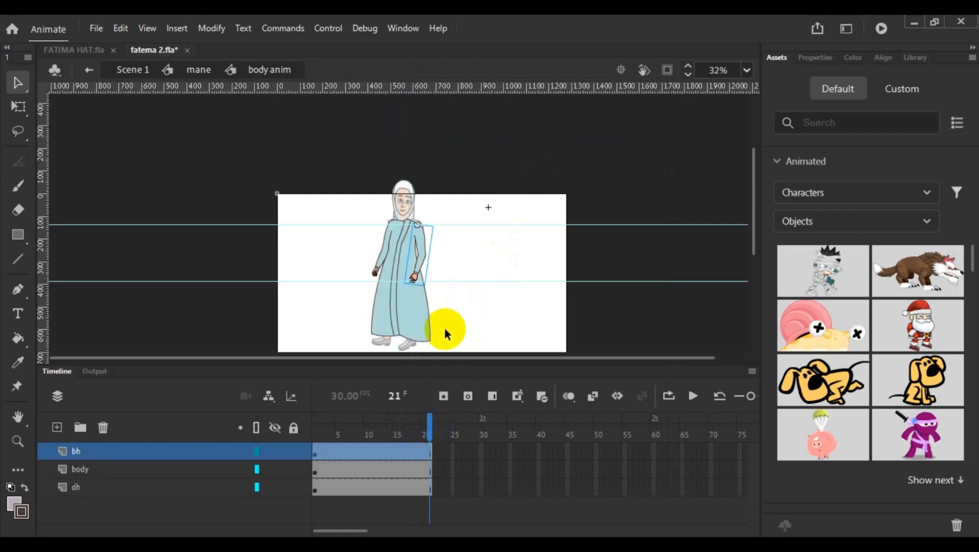
pyautogui.click(372, 267)
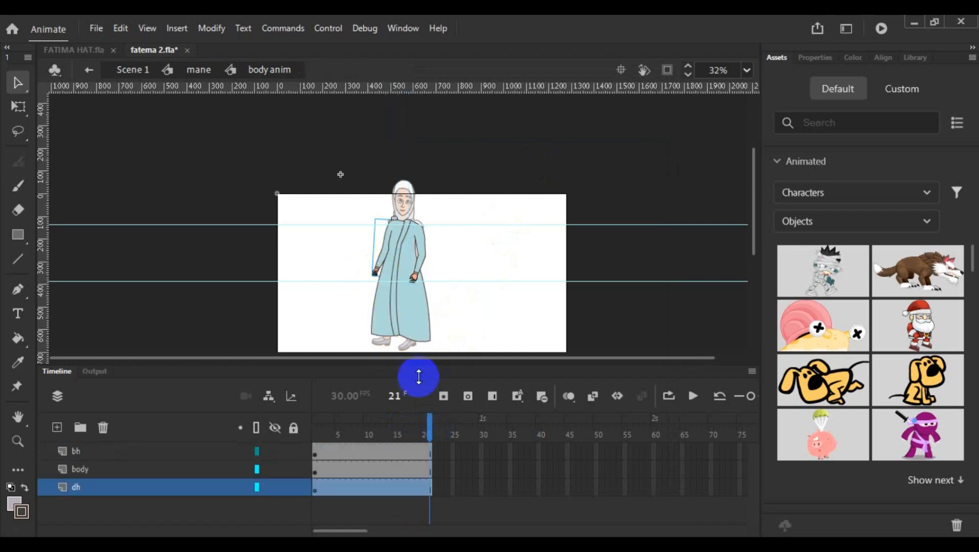
pyautogui.doubleClick(379, 250)
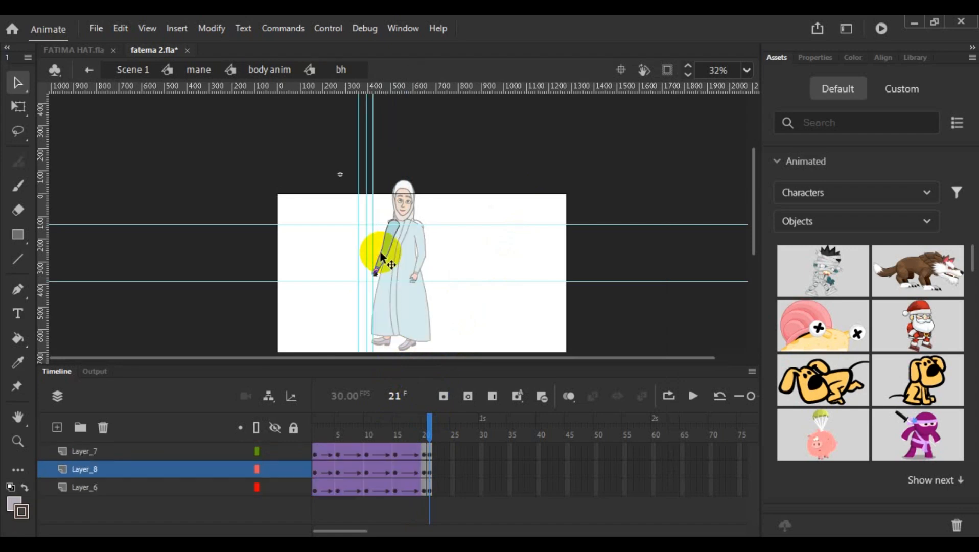
pyautogui.moveTo(430, 433); pyautogui.dragTo(430, 437)
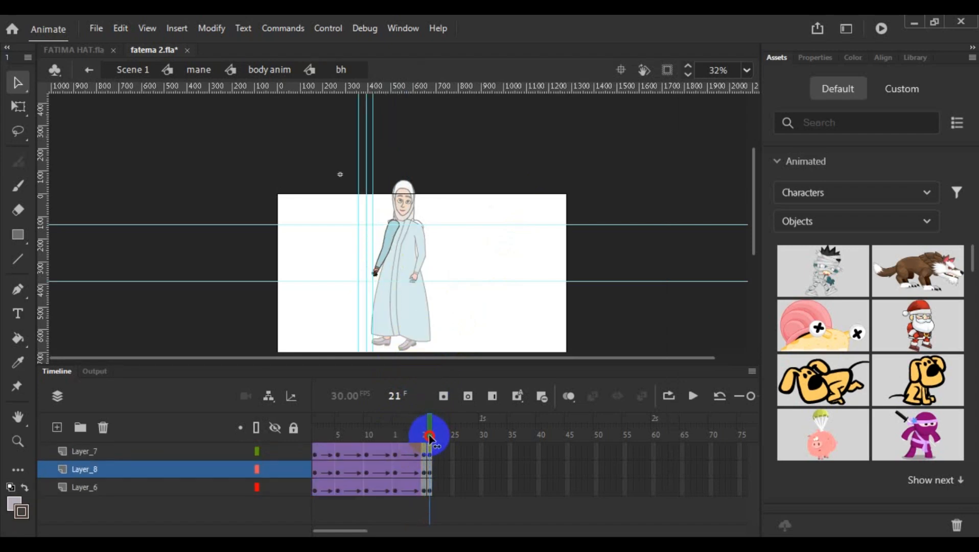
pyautogui.doubleClick(471, 327)
pyautogui.click(443, 337)
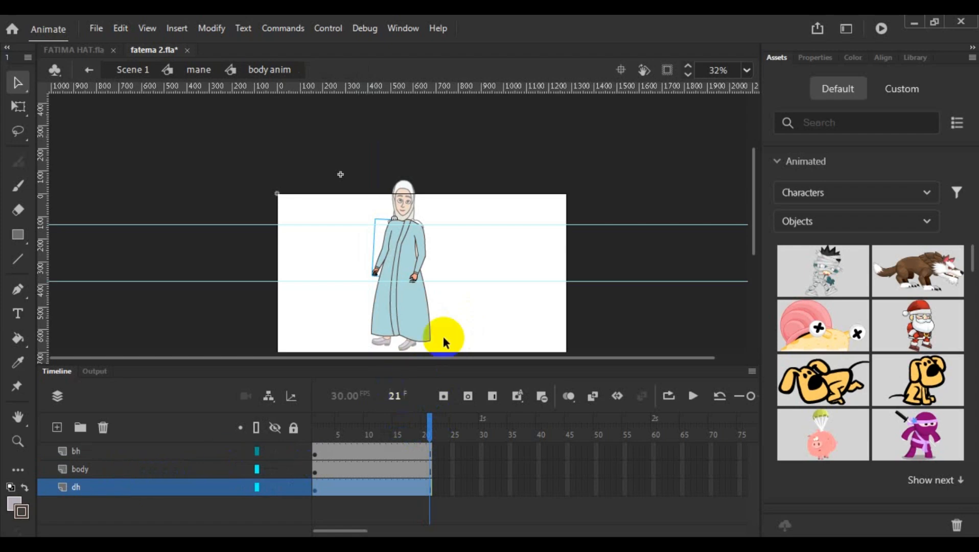
pyautogui.doubleClick(477, 326)
# - Remove frame 21 from both the body_anim and l1_2 layers in the mane symbol
pyautogui.moveTo(437, 440)
pyautogui.mouseDown()
pyautogui.moveTo(400, 432)
pyautogui.moveTo(317, 434)
pyautogui.moveTo(316, 442)
pyautogui.moveTo(427, 441)
pyautogui.mouseUp()
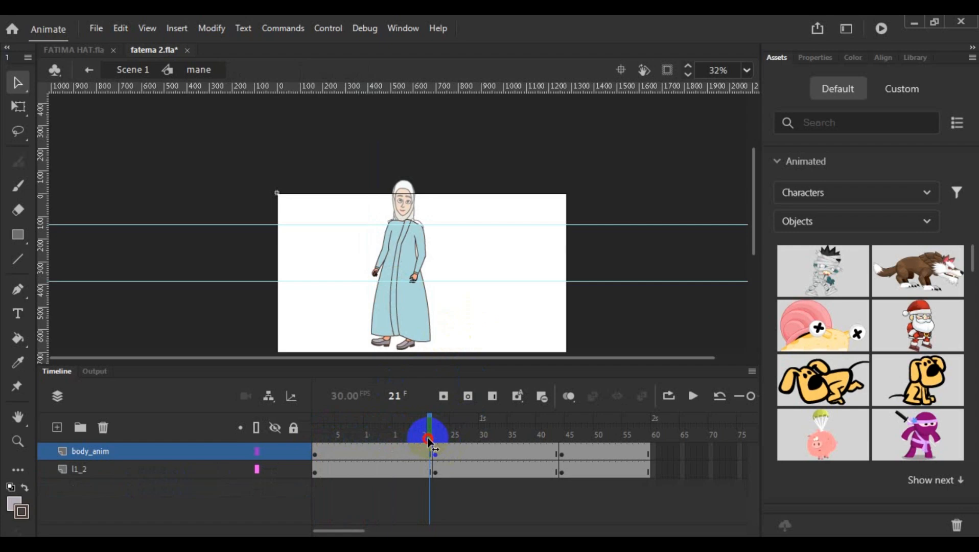
pyautogui.moveTo(428, 441); pyautogui.dragTo(431, 446)
pyautogui.click(431, 456)
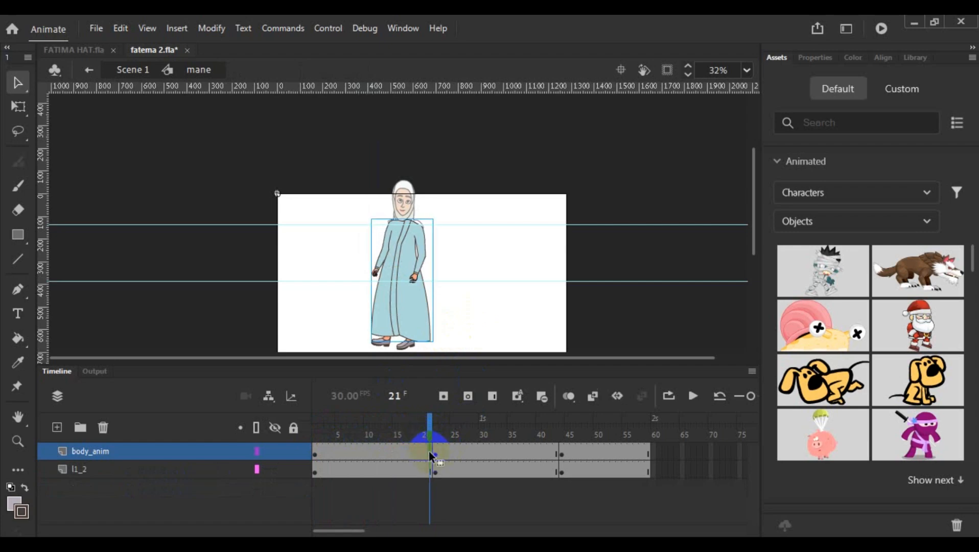
pyautogui.rightClick(428, 471)
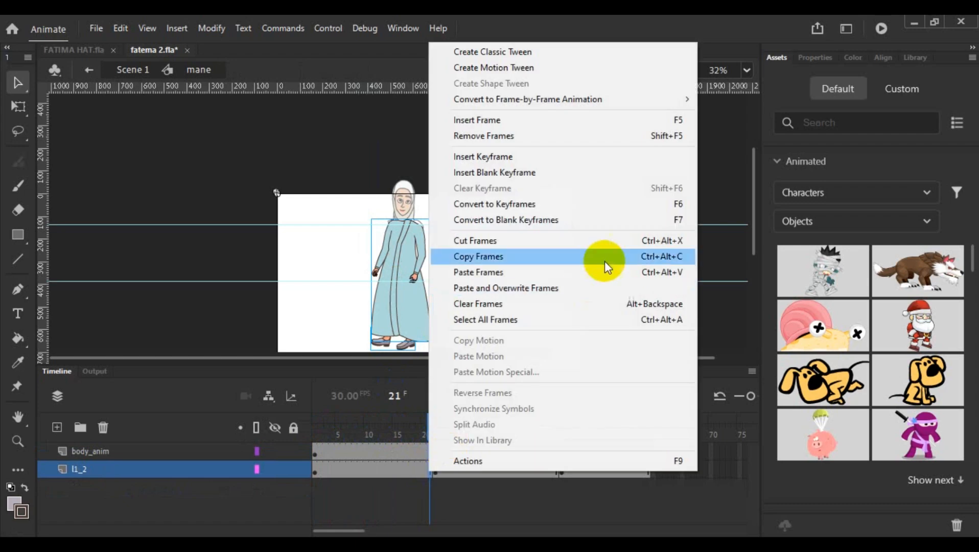
pyautogui.click(606, 141)
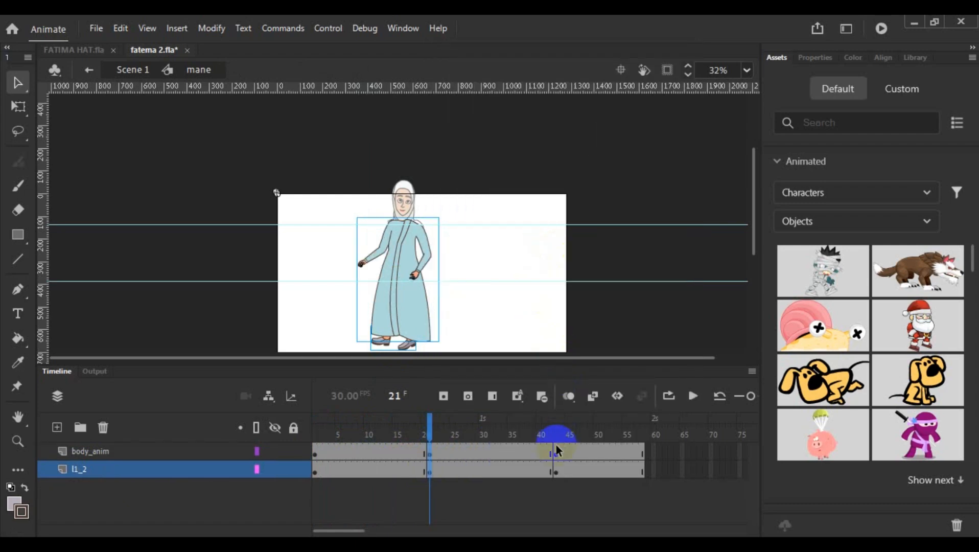
# - Open the dh arm inside body anim, scrub from frame 19 back to frame 12, and return to mane
pyautogui.moveTo(430, 434)
pyautogui.mouseDown()
pyautogui.moveTo(547, 434)
pyautogui.moveTo(420, 435)
pyautogui.mouseUp()
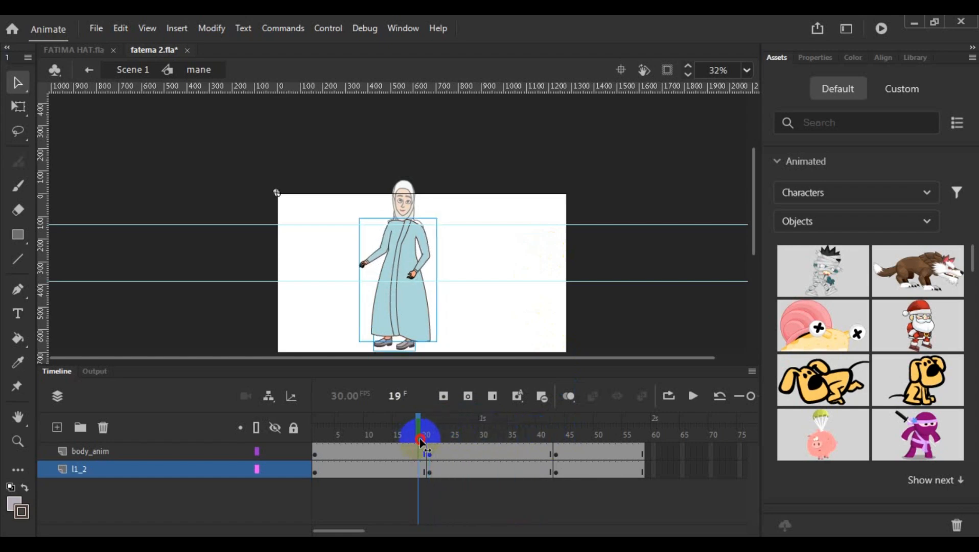
pyautogui.click(438, 248)
pyautogui.doubleClick(427, 255)
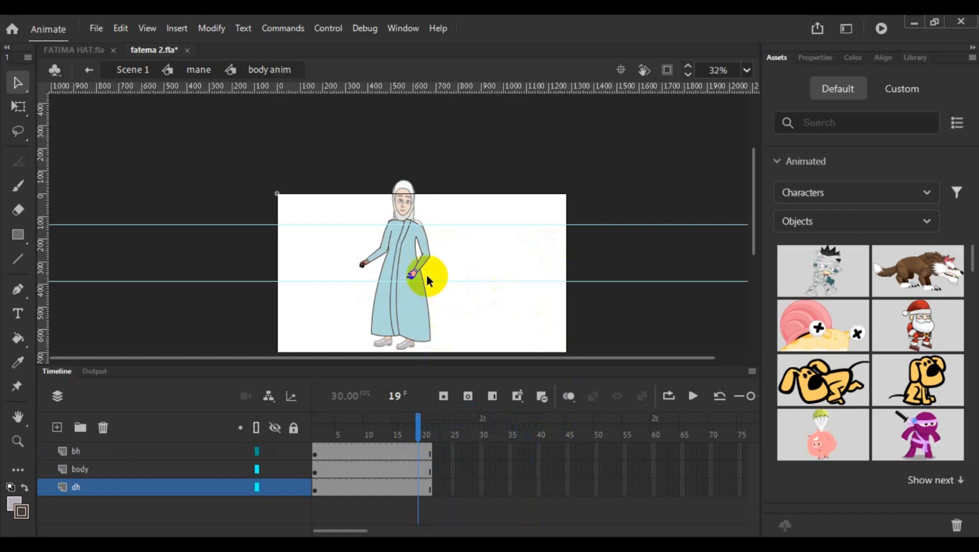
pyautogui.doubleClick(426, 276)
pyautogui.moveTo(420, 433); pyautogui.dragTo(380, 436)
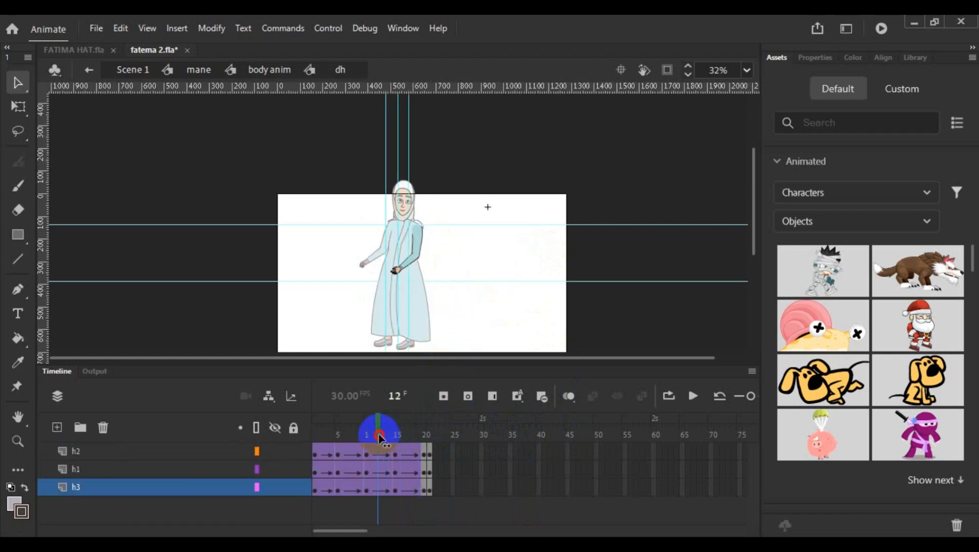
pyautogui.doubleClick(485, 324)
pyautogui.doubleClick(488, 326)
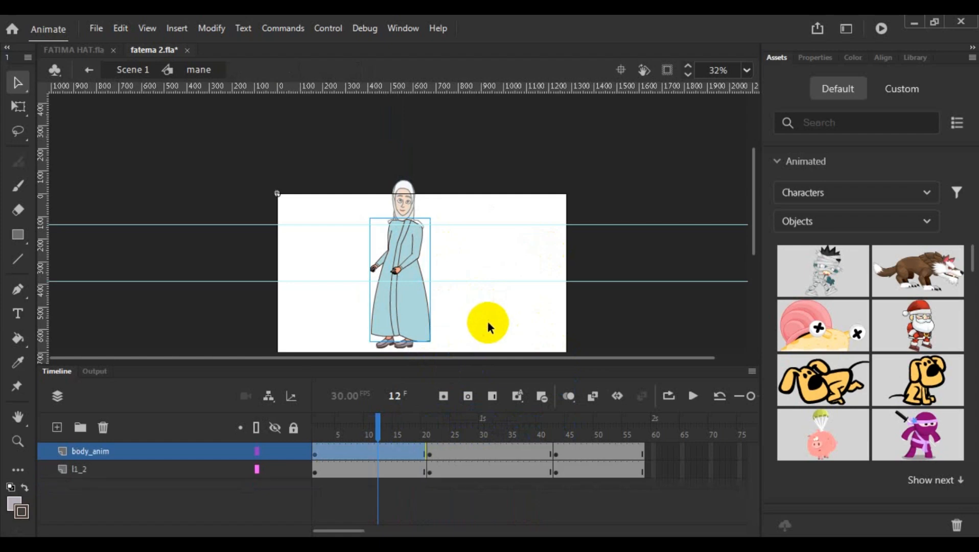
# - Open the l1+2 leg symbol, examine its motion from frame 12 to frame 21, and return to mane
pyautogui.click(177, 470)
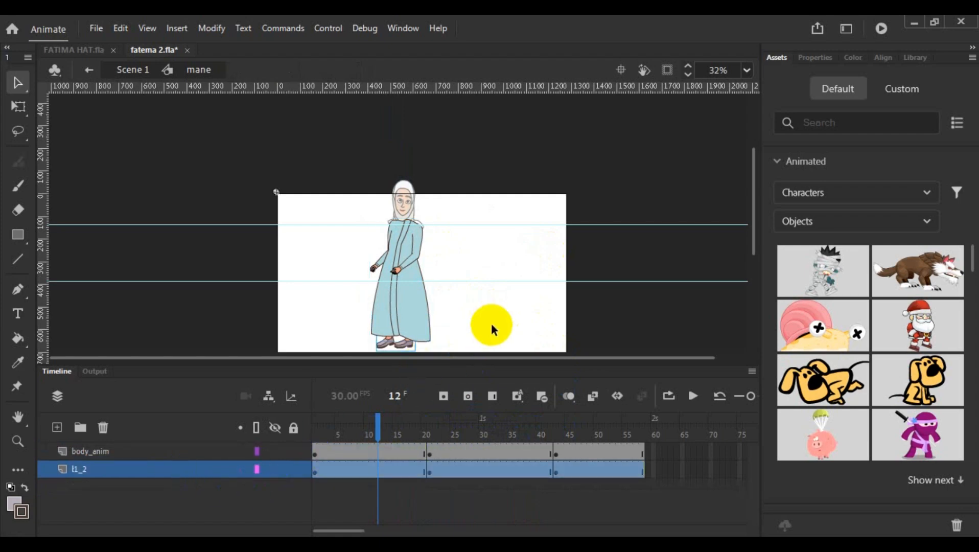
pyautogui.scroll(-3, 497, 305)
pyautogui.doubleClick(398, 266)
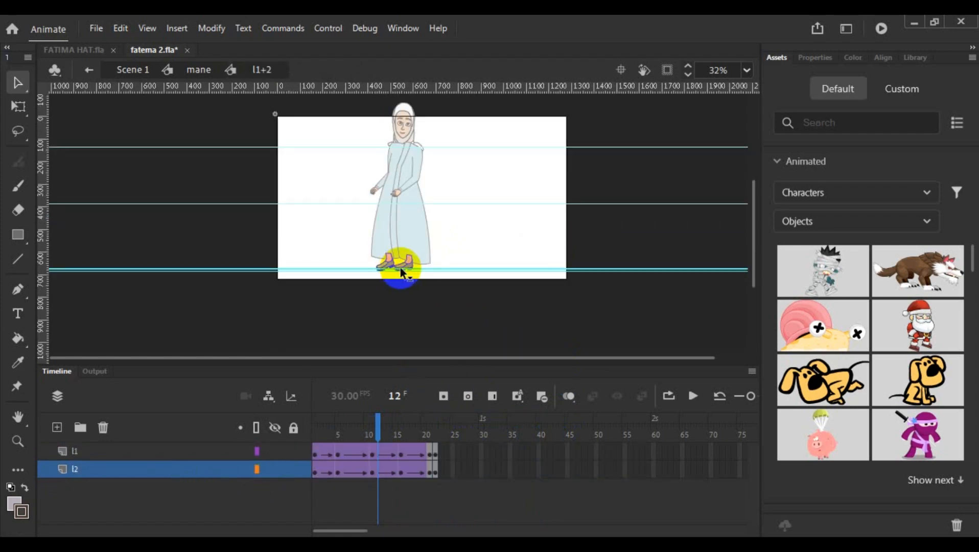
pyautogui.moveTo(383, 428); pyautogui.dragTo(402, 451)
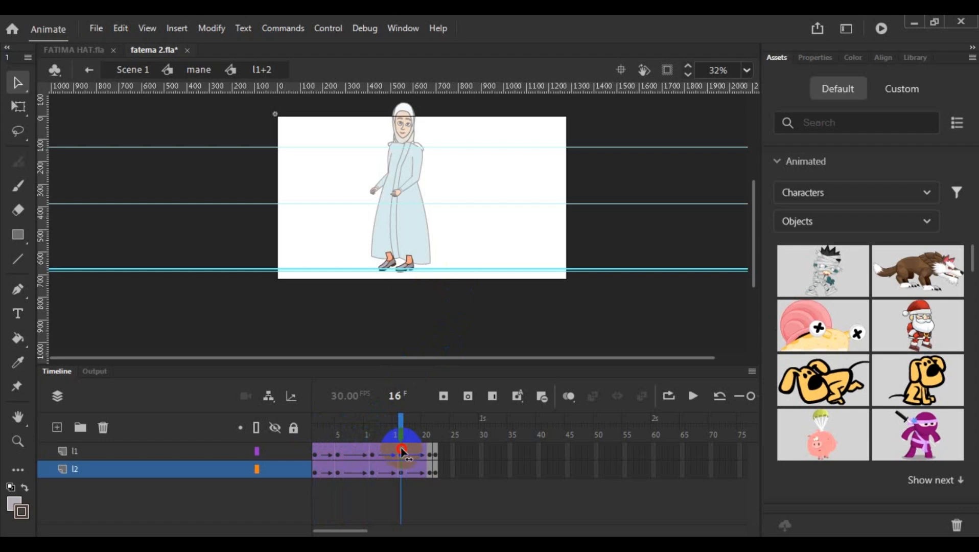
pyautogui.moveTo(402, 451); pyautogui.dragTo(431, 452)
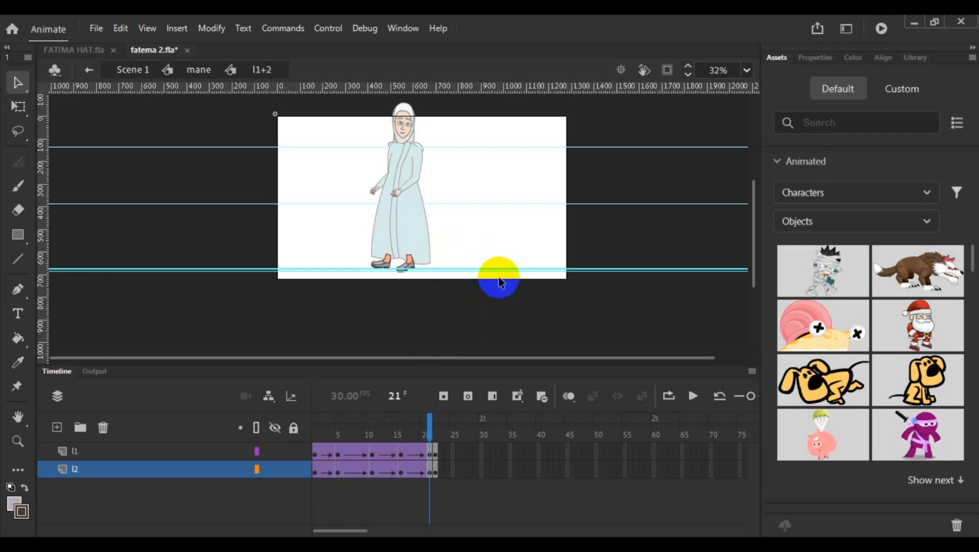
pyautogui.doubleClick(505, 241)
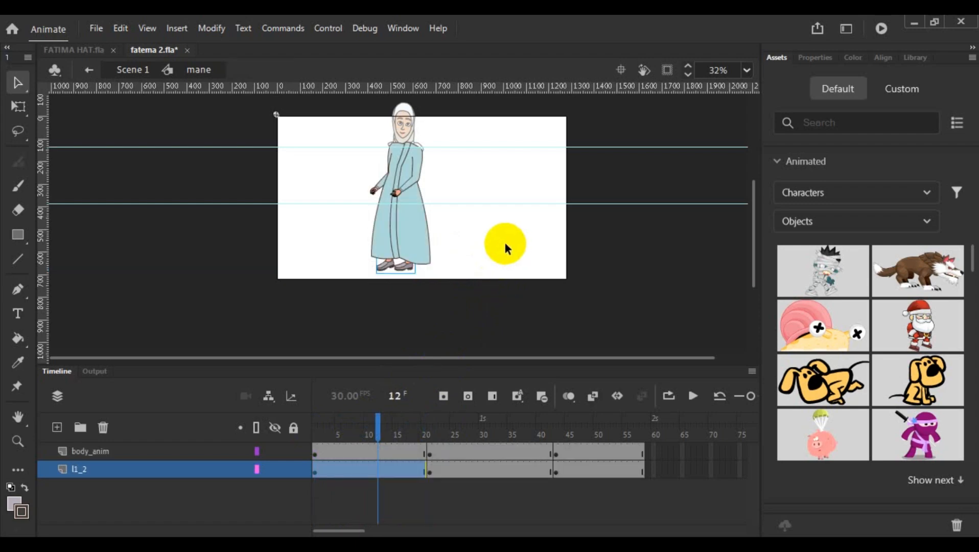
# - Open the dh arm inside body anim and insert two frames at frames 7–8 across the h2, h1 and h3 layers
pyautogui.click(422, 288)
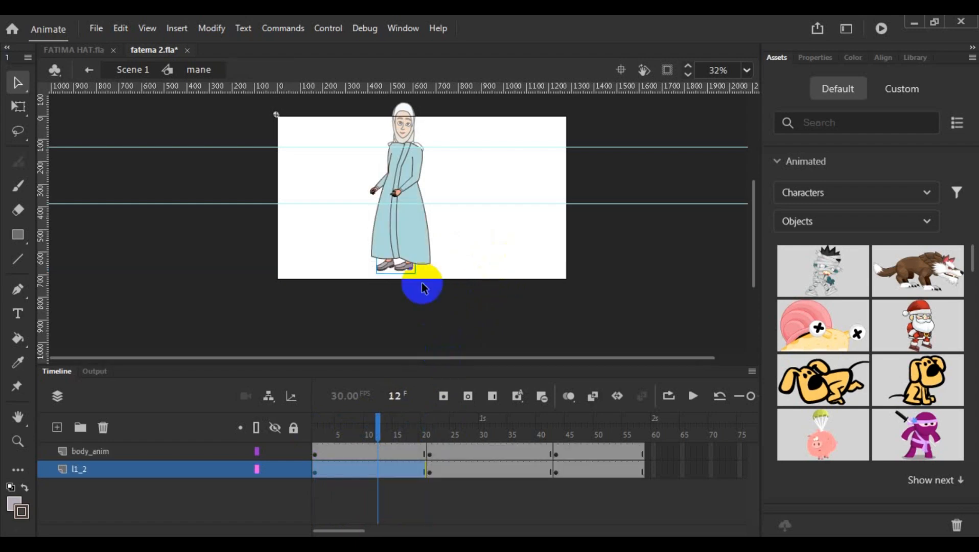
pyautogui.doubleClick(389, 195)
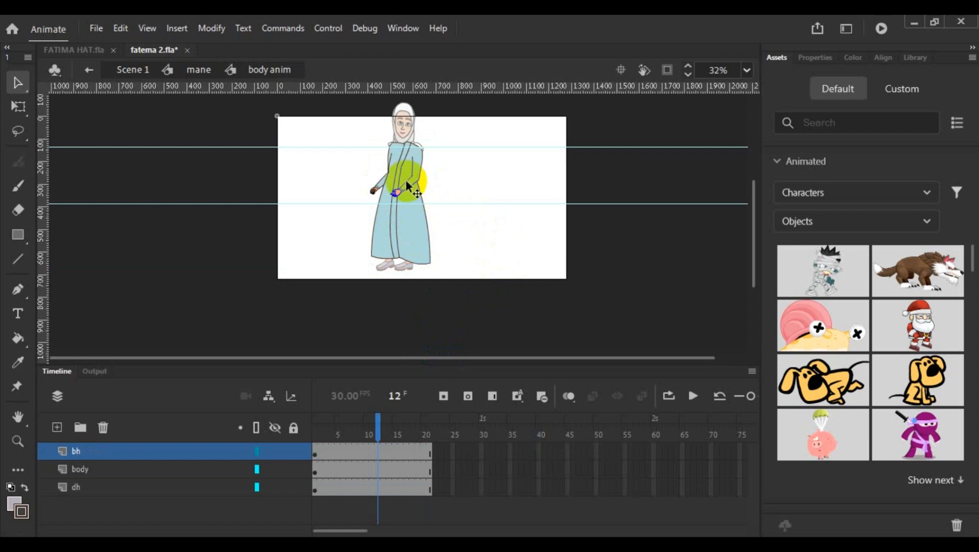
pyautogui.doubleClick(406, 182)
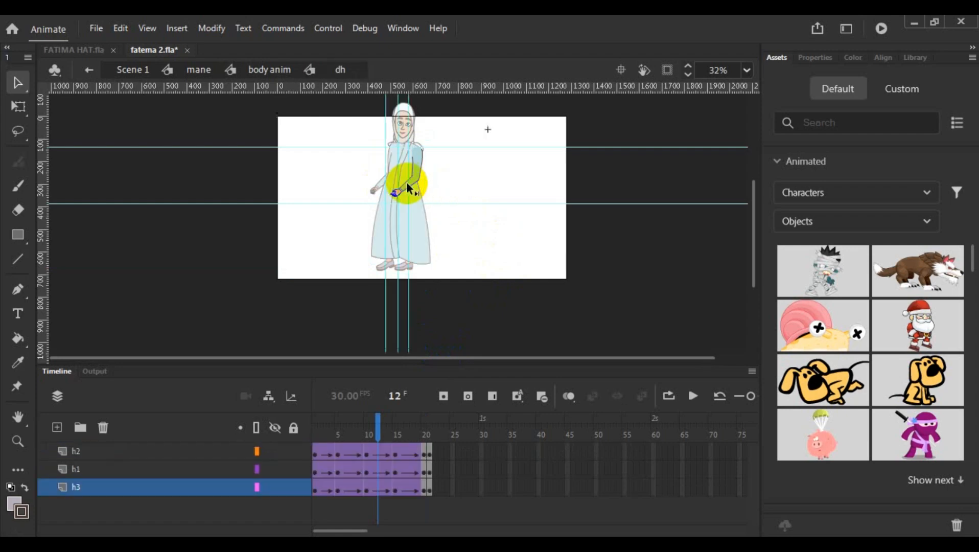
pyautogui.click(366, 431)
pyautogui.moveTo(366, 432); pyautogui.dragTo(352, 437)
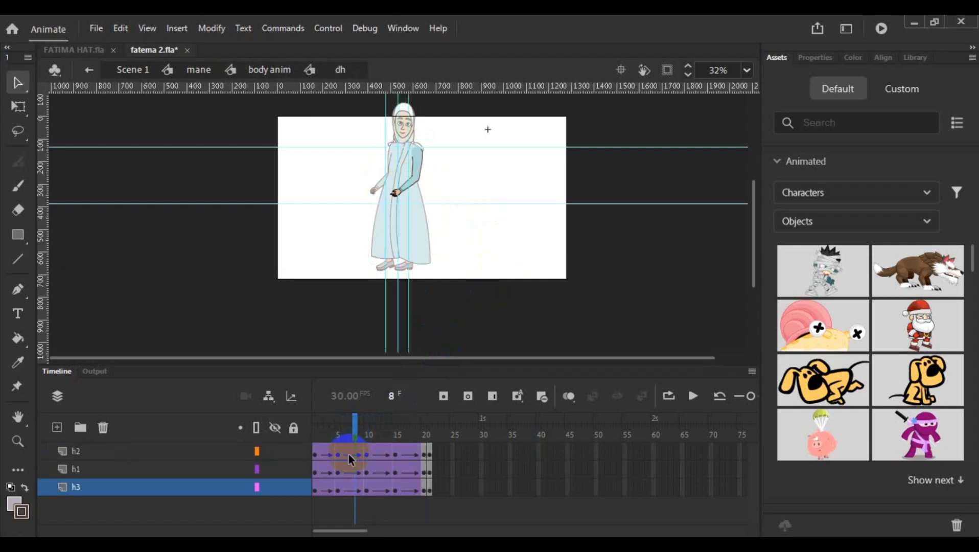
pyautogui.click(352, 454)
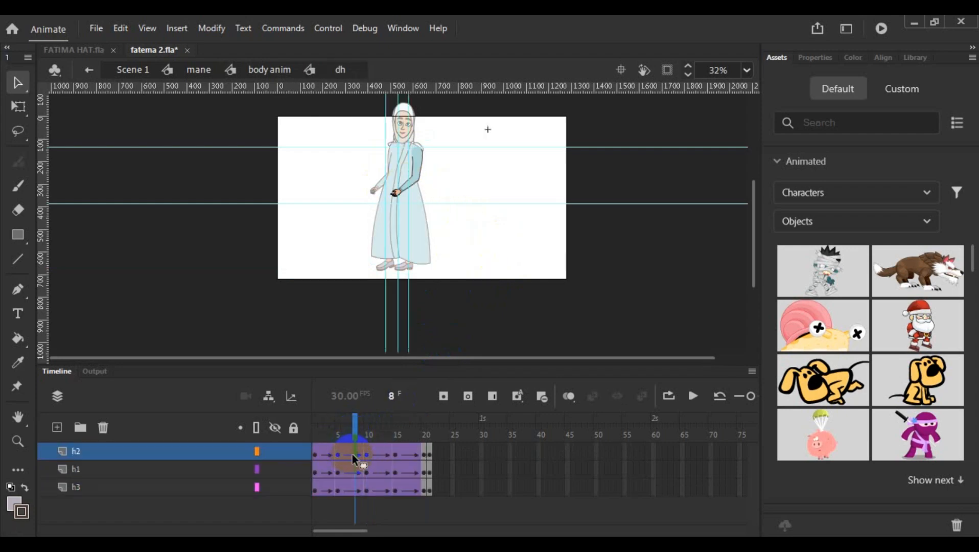
pyautogui.click(349, 488)
pyautogui.rightClick(350, 483)
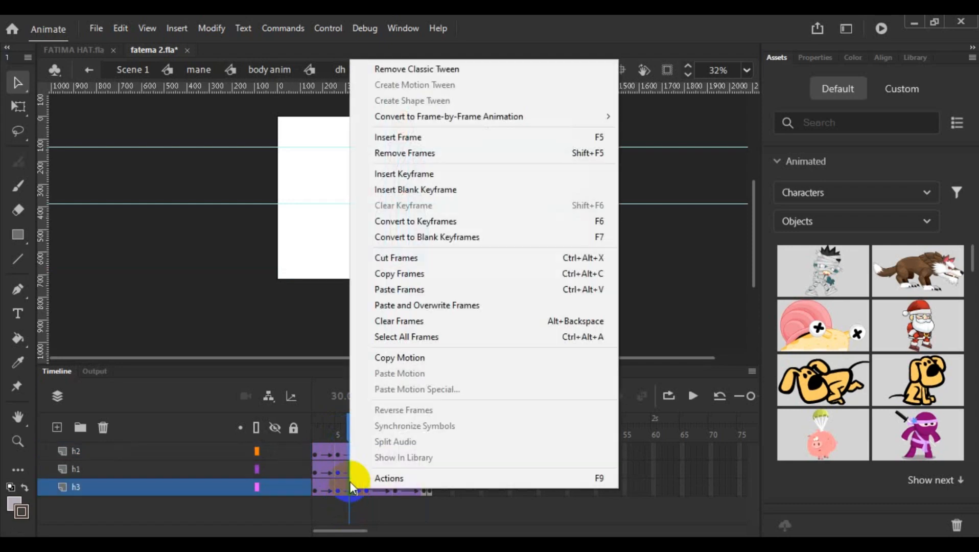
pyautogui.click(571, 151)
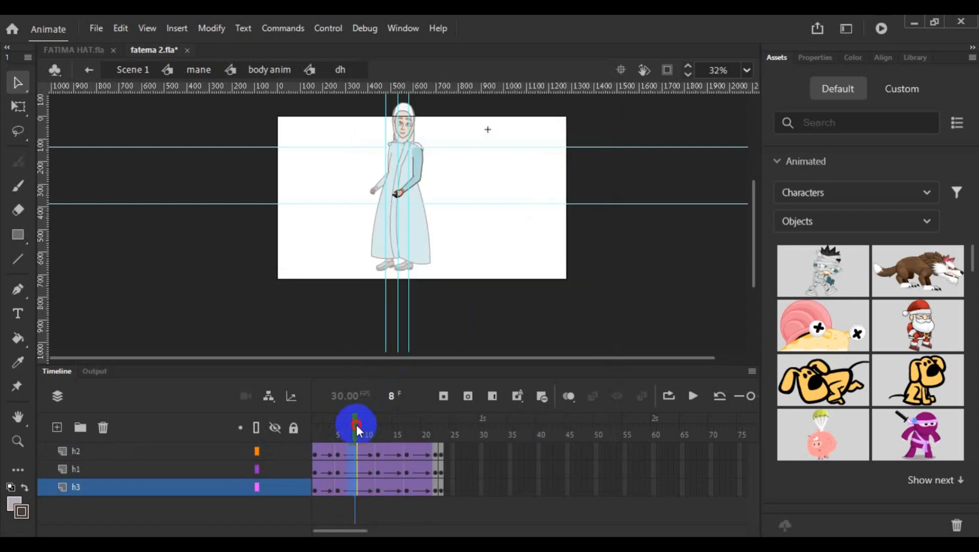
# - Remove frame 9 from all three dh arm layers, check the motion up to frame 22, and return to body anim
pyautogui.moveTo(357, 425)
pyautogui.mouseDown()
pyautogui.moveTo(377, 425)
pyautogui.moveTo(363, 434)
pyautogui.mouseUp()
pyautogui.click(361, 450)
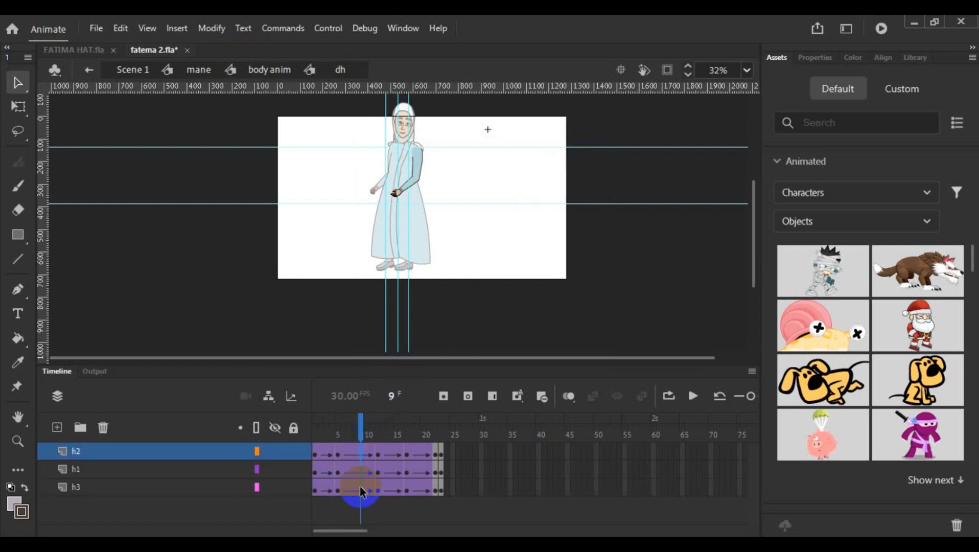
pyautogui.rightClick(360, 486)
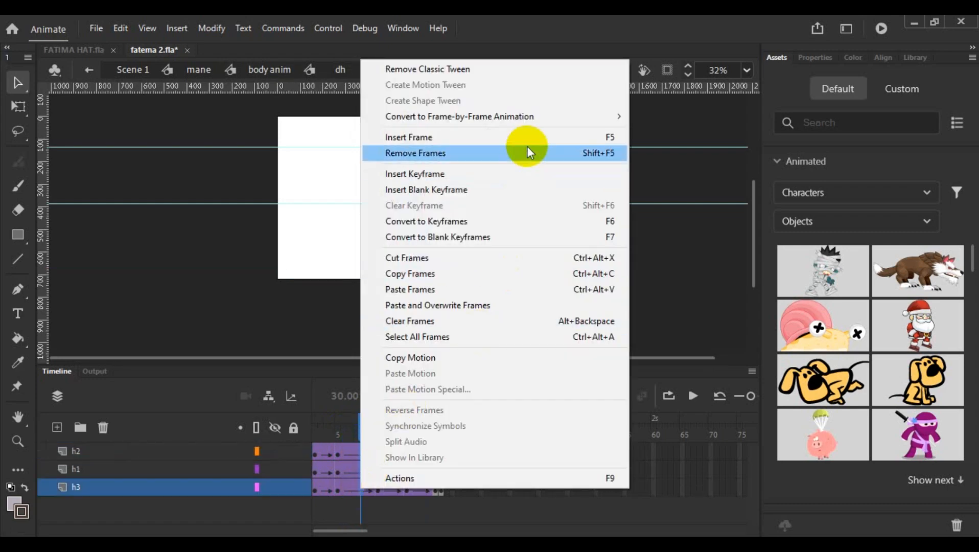
pyautogui.click(528, 149)
pyautogui.moveTo(362, 429); pyautogui.dragTo(435, 446)
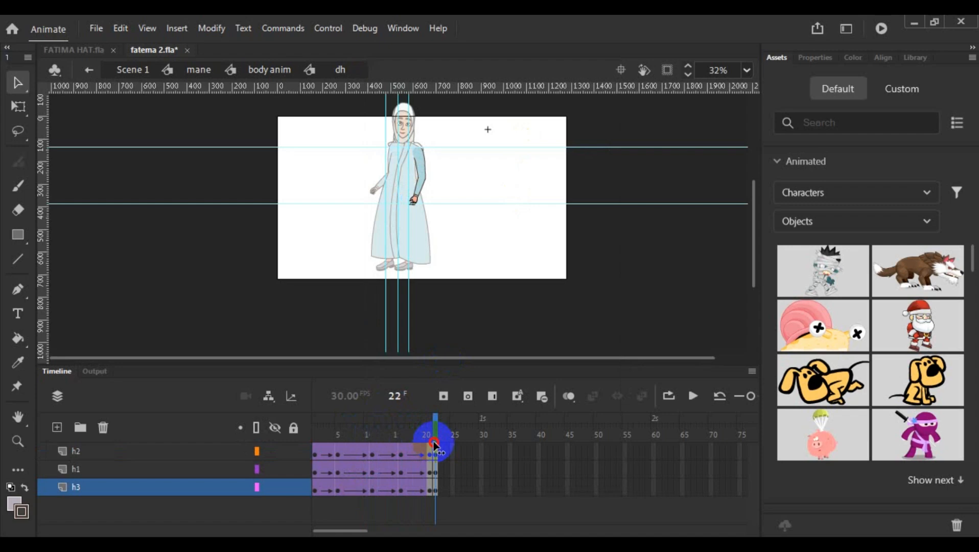
pyautogui.doubleClick(453, 211)
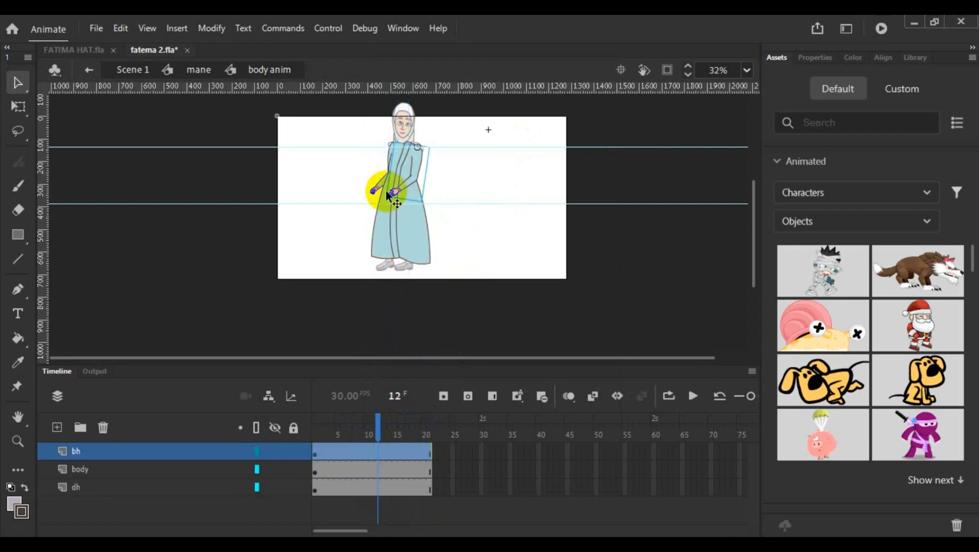
# - Open the bh arm, insert one frame at frame 8 on all three layers, check up to frame 22, and return to mane
pyautogui.doubleClick(375, 191)
pyautogui.moveTo(377, 420); pyautogui.dragTo(356, 436)
pyautogui.click(352, 451)
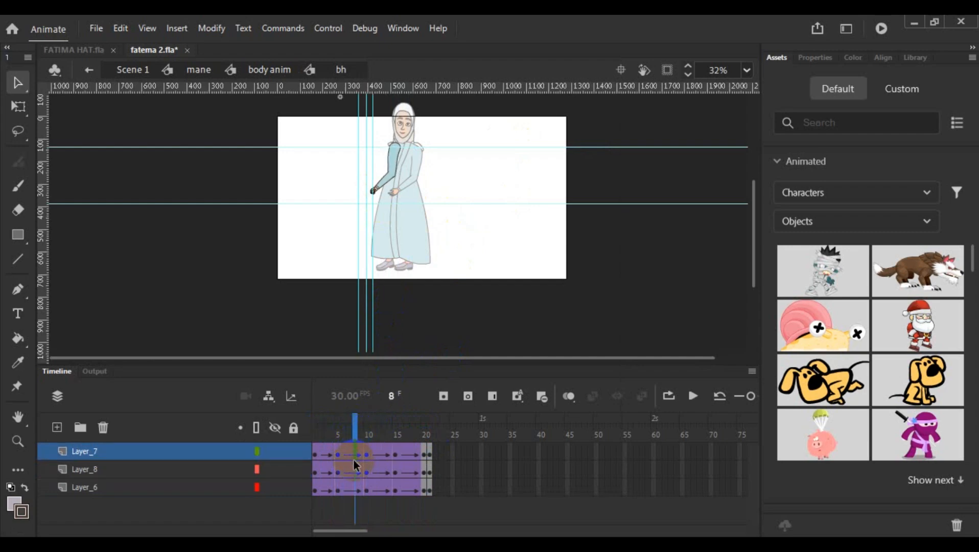
pyautogui.click(355, 488)
pyautogui.rightClick(355, 488)
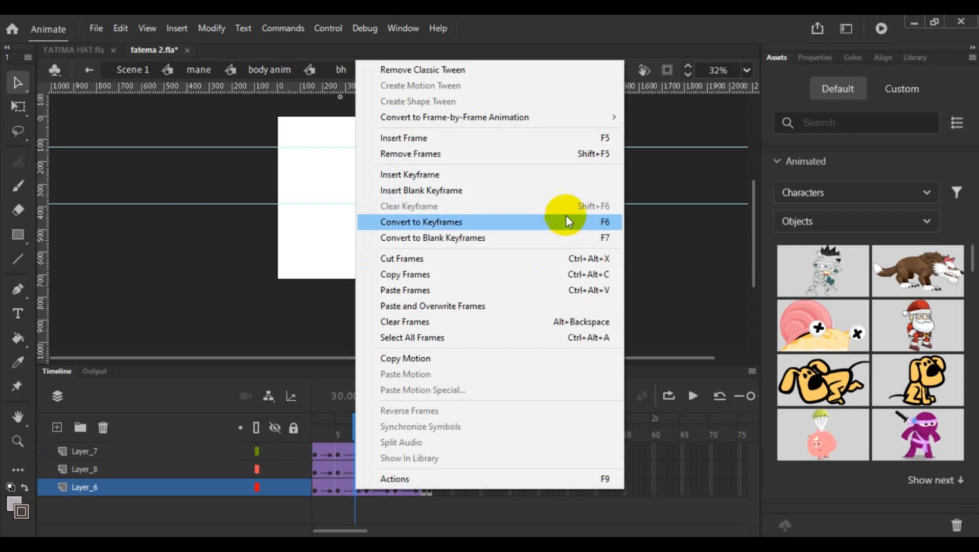
pyautogui.click(567, 141)
pyautogui.moveTo(367, 430); pyautogui.dragTo(430, 439)
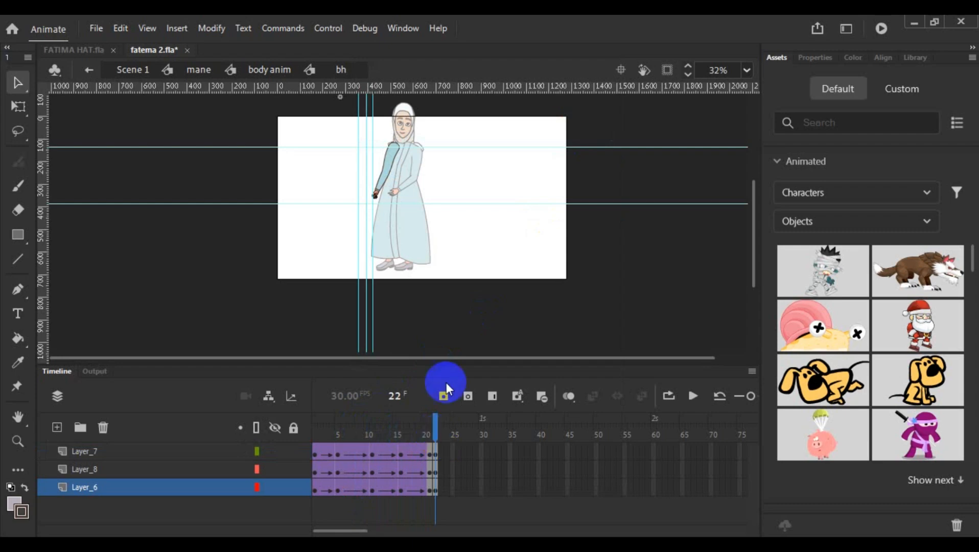
pyautogui.doubleClick(468, 274)
pyautogui.doubleClick(440, 262)
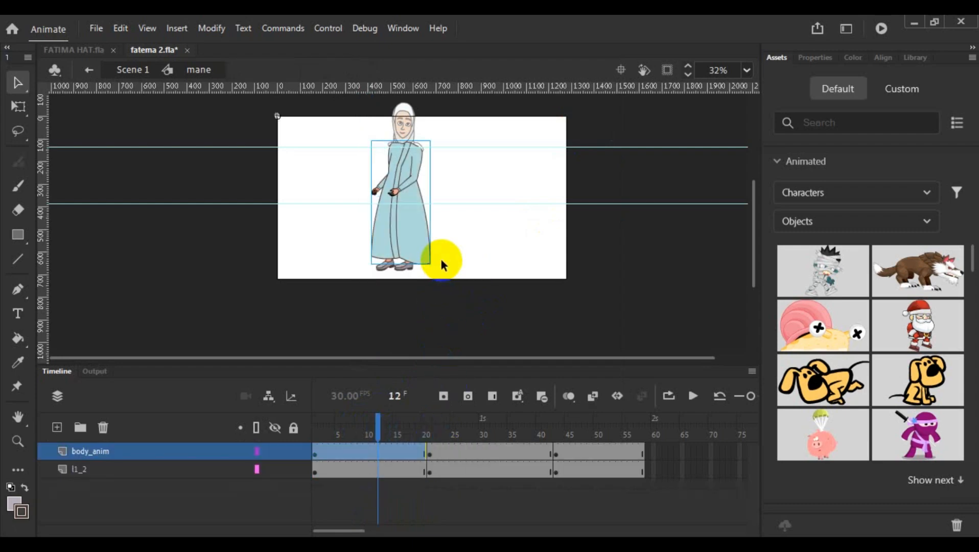
# - Check the body_anim and l1_2 keyframes at frame 21 and the body anim instance's looping settings
pyautogui.moveTo(376, 418); pyautogui.dragTo(431, 462)
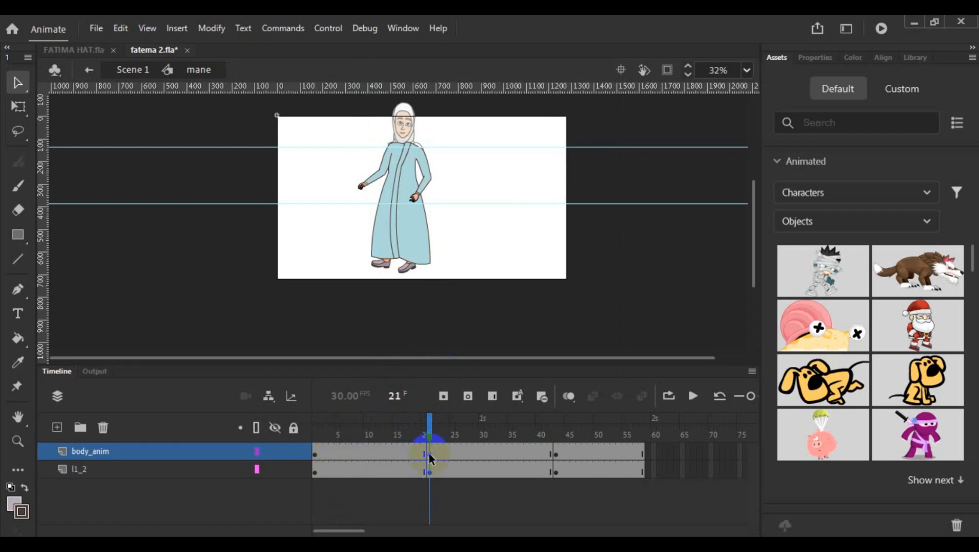
pyautogui.click(427, 474)
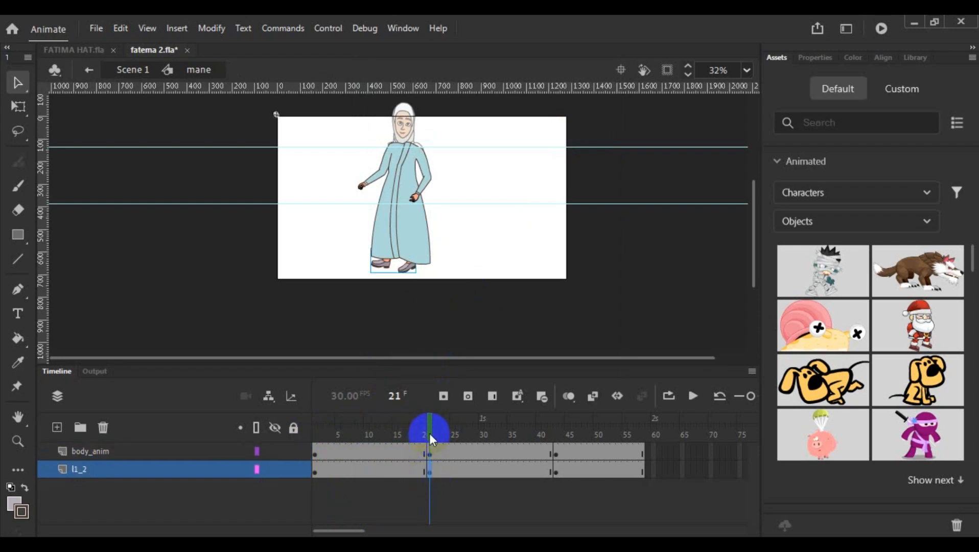
pyautogui.click(430, 454)
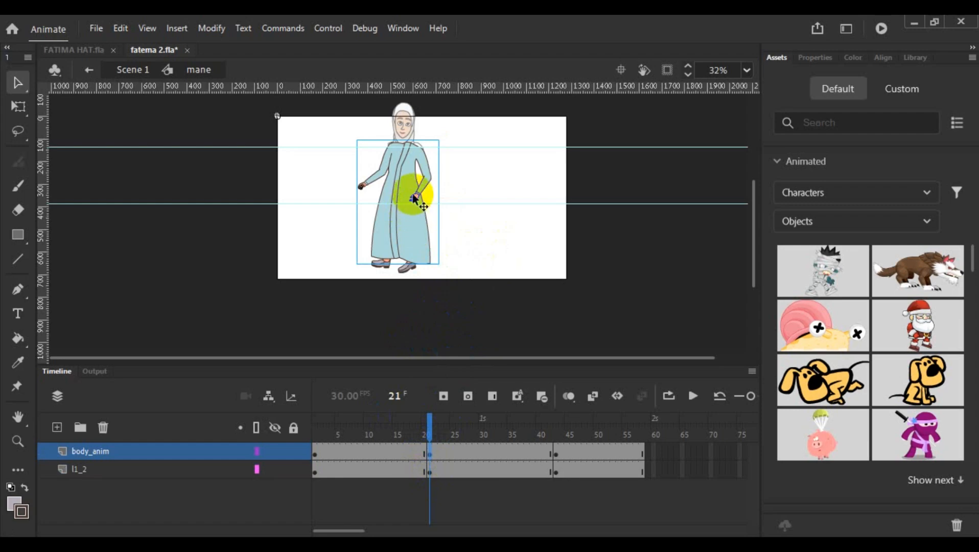
pyautogui.click(821, 57)
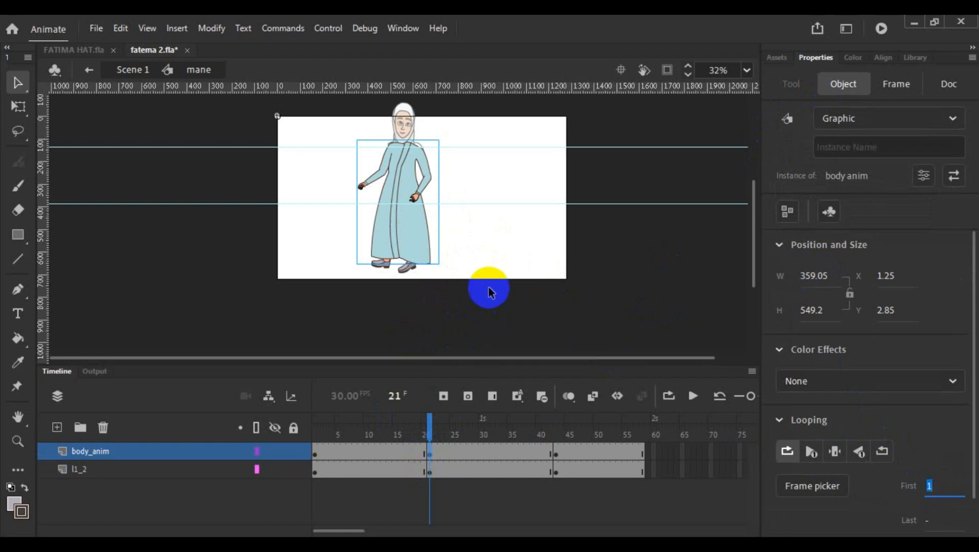
pyautogui.click(486, 266)
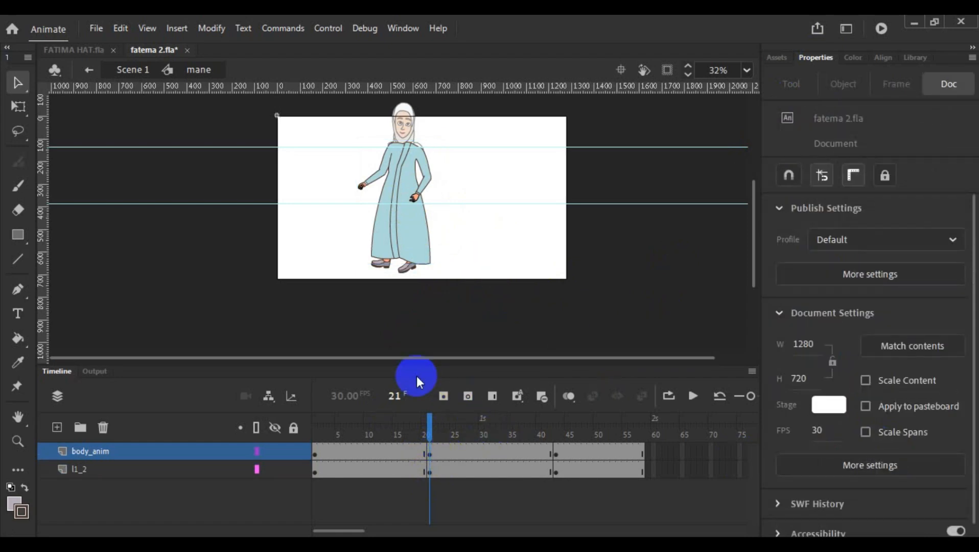
# - Set the first loop frame of the body anim instance to 21 at the frame 43 keyframe
pyautogui.moveTo(429, 440); pyautogui.dragTo(557, 442)
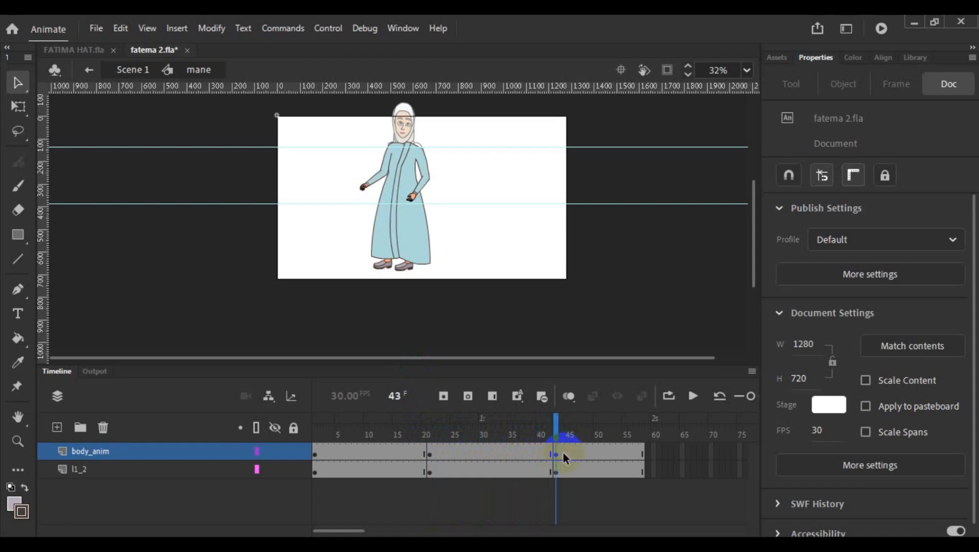
pyautogui.click(556, 455)
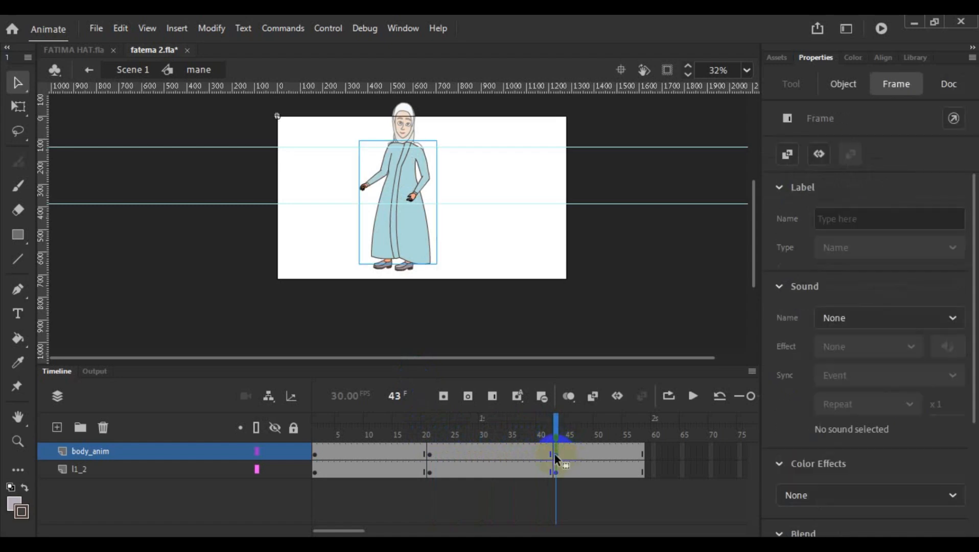
pyautogui.click(411, 227)
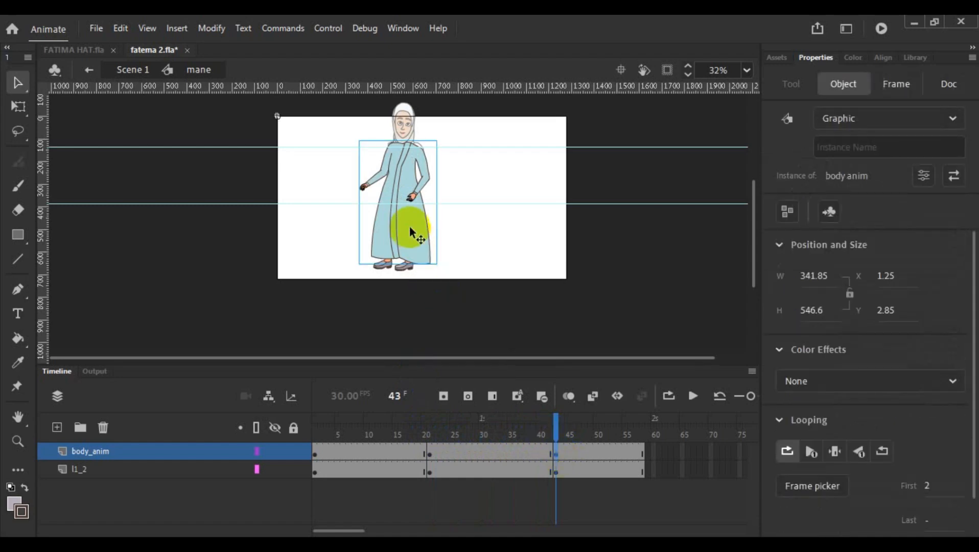
pyautogui.click(928, 486)
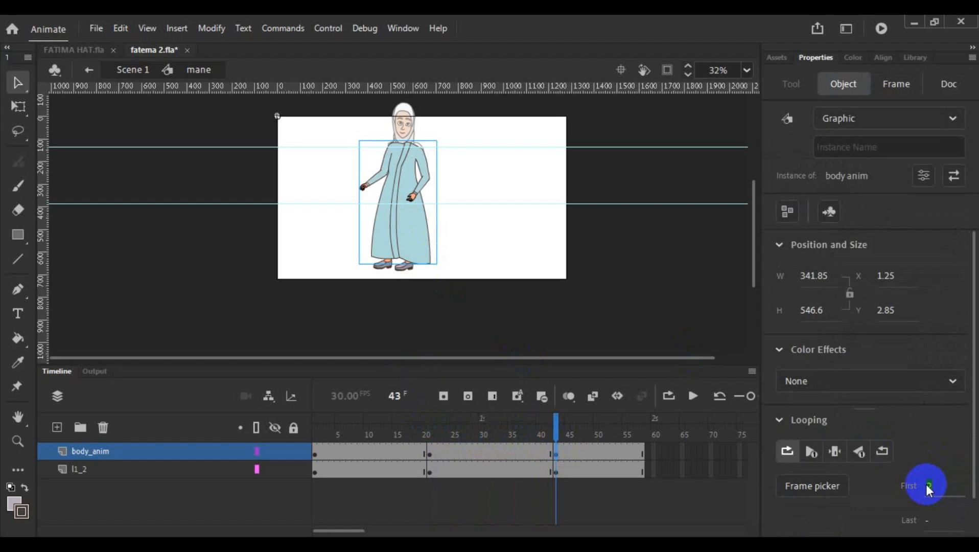
pyautogui.write('21')
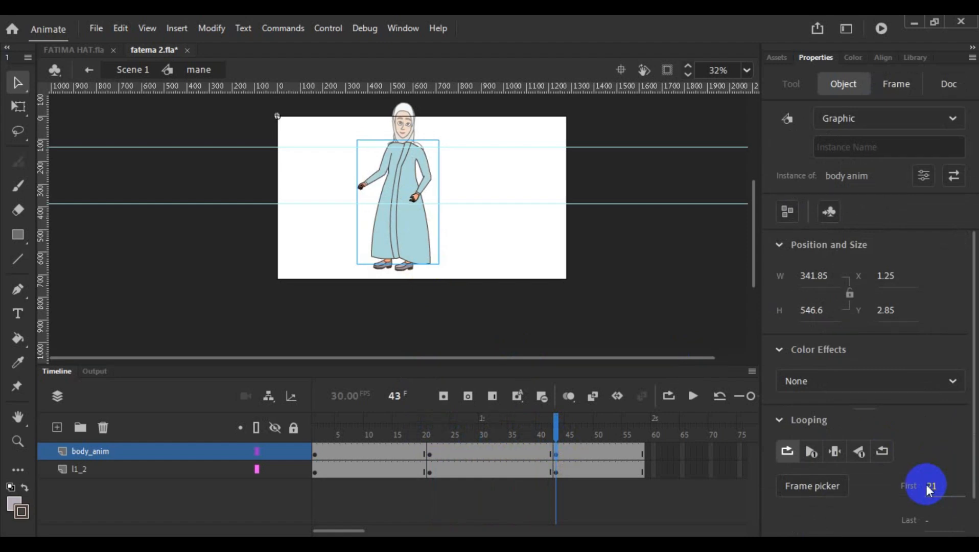
pyautogui.press('BackSpace')
pyautogui.write('1')
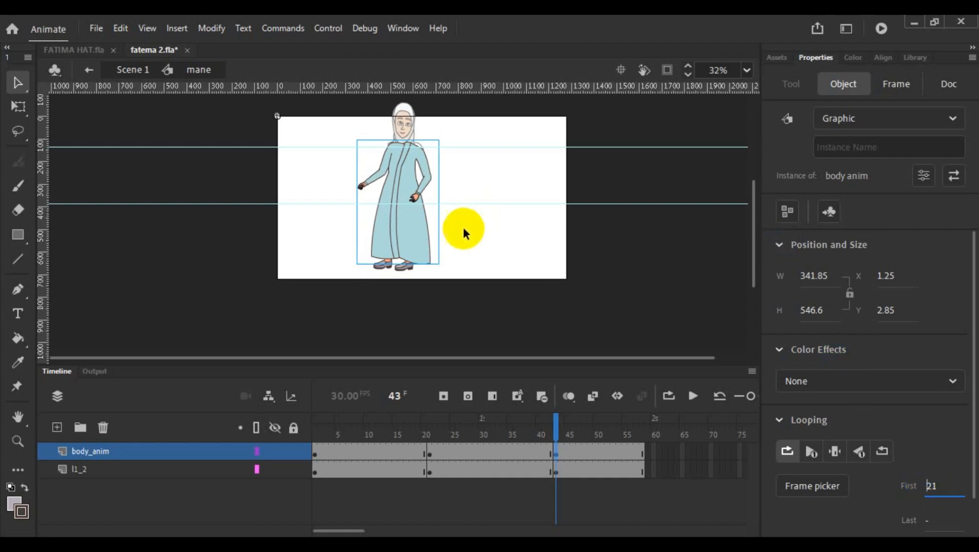
pyautogui.click(486, 281)
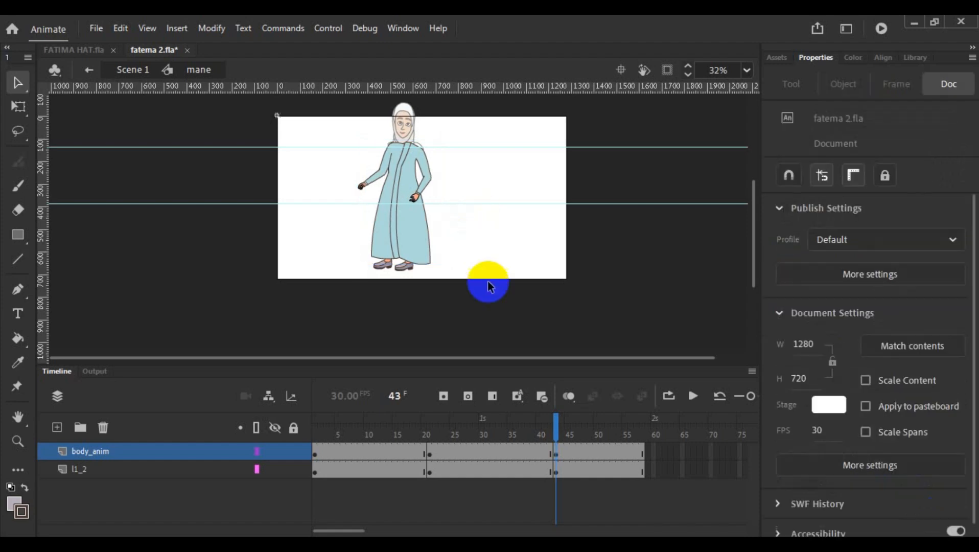
# - Extend body anim with keyframes at frame 22 on the bh, body and dh layers, and return to mane
pyautogui.doubleClick(422, 240)
pyautogui.click(450, 320)
pyautogui.click(431, 426)
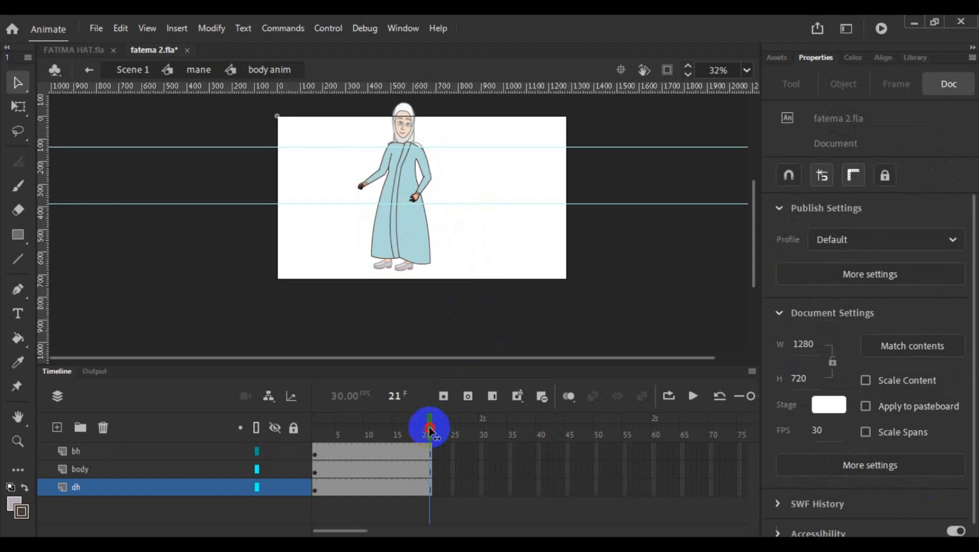
pyautogui.moveTo(430, 428)
pyautogui.mouseDown()
pyautogui.moveTo(422, 428)
pyautogui.moveTo(436, 432)
pyautogui.mouseUp()
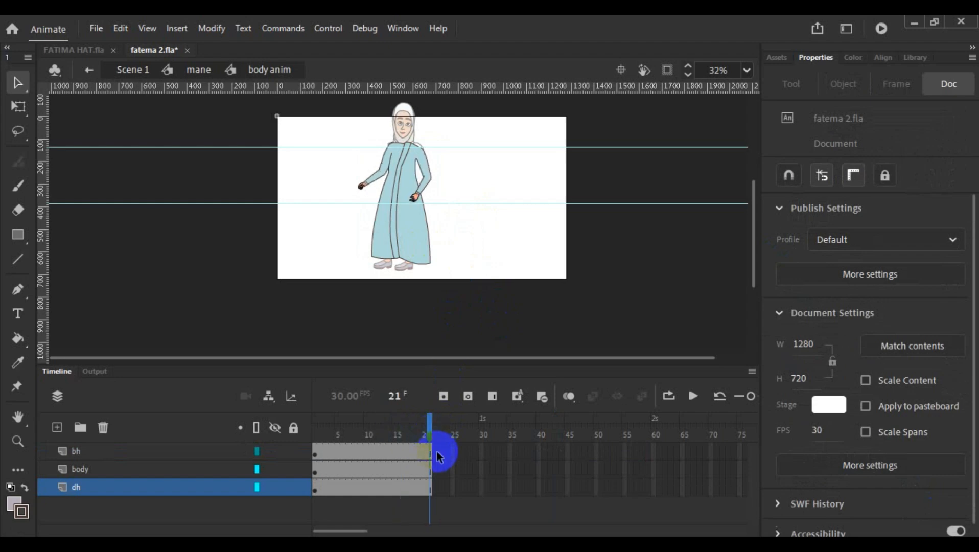
pyautogui.click(436, 450)
pyautogui.rightClick(435, 492)
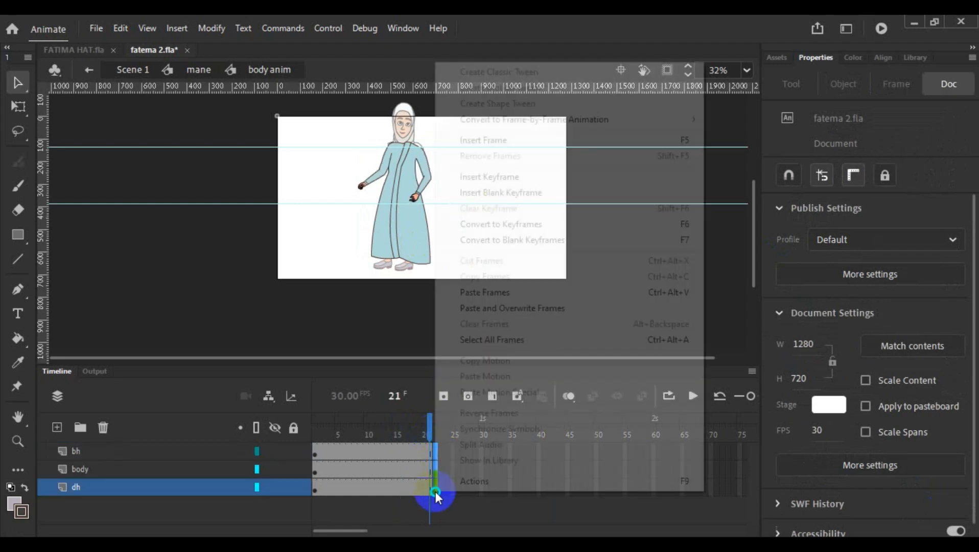
pyautogui.click(639, 227)
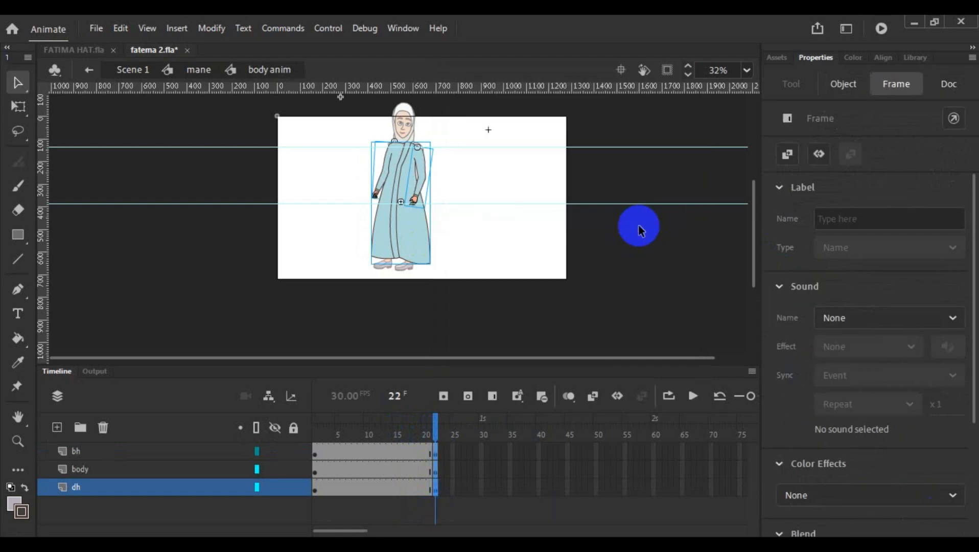
pyautogui.click(477, 267)
pyautogui.doubleClick(477, 265)
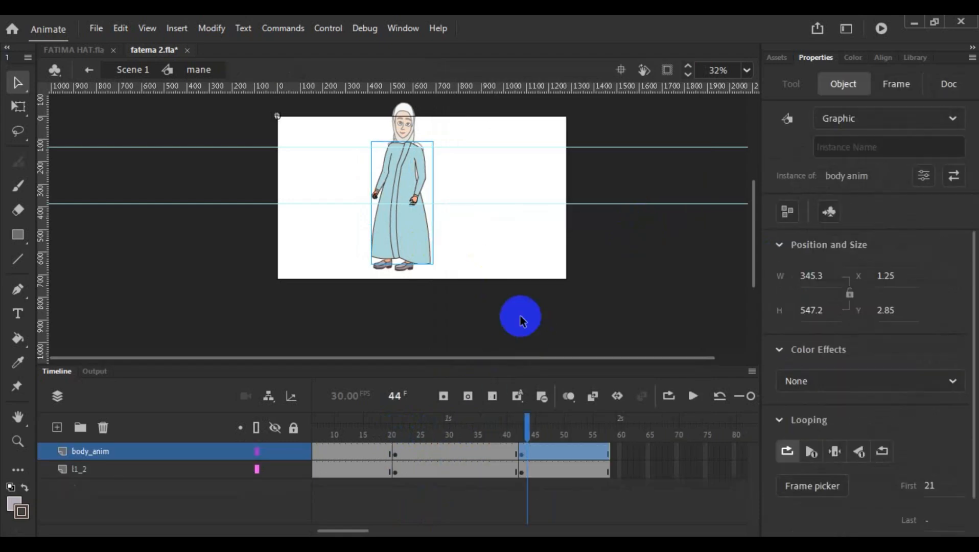
# - Compare the body_anim pose and looping settings at the keyframes on frames 21 and 43
pyautogui.click(532, 452)
pyautogui.moveTo(530, 436)
pyautogui.mouseDown()
pyautogui.moveTo(313, 456)
pyautogui.moveTo(395, 457)
pyautogui.mouseUp()
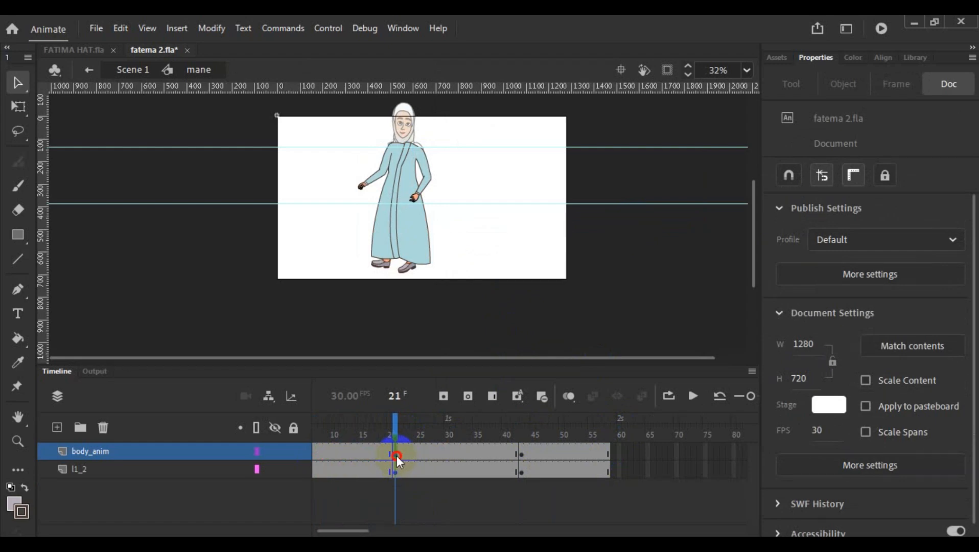
pyautogui.click(396, 455)
pyautogui.click(407, 266)
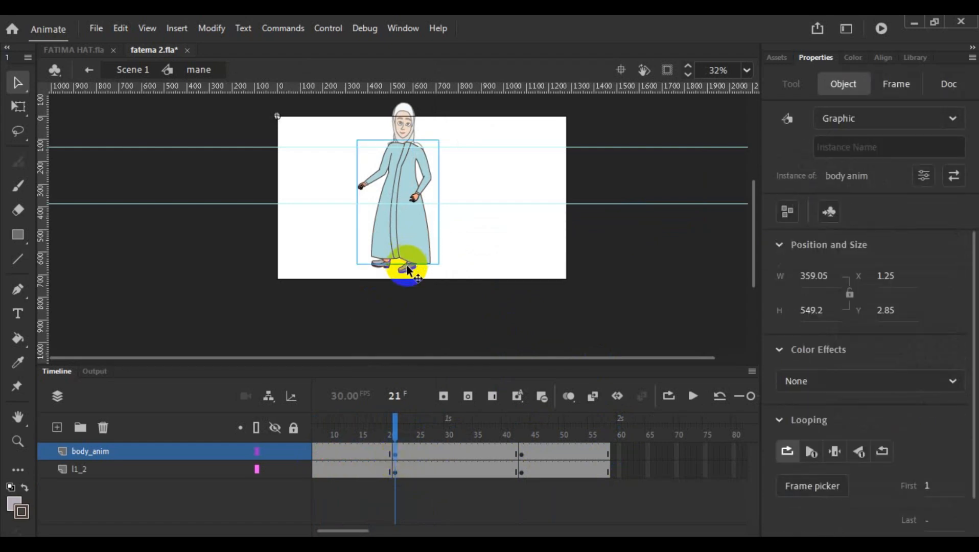
pyautogui.moveTo(391, 419); pyautogui.dragTo(519, 457)
pyautogui.click(522, 456)
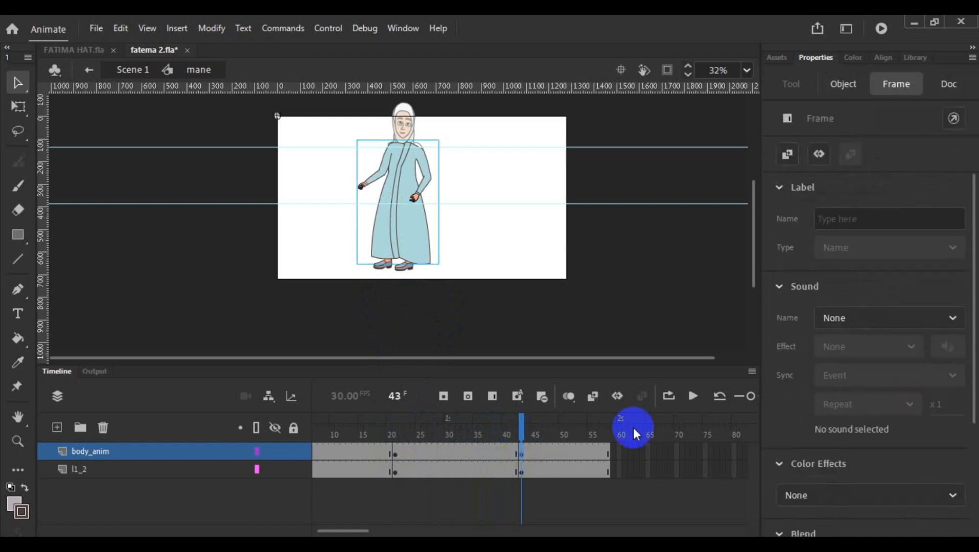
# - Set the body anim instance's first frame to 22 at the frame 43 keyframe and its looping to play a single frame
pyautogui.click(395, 200)
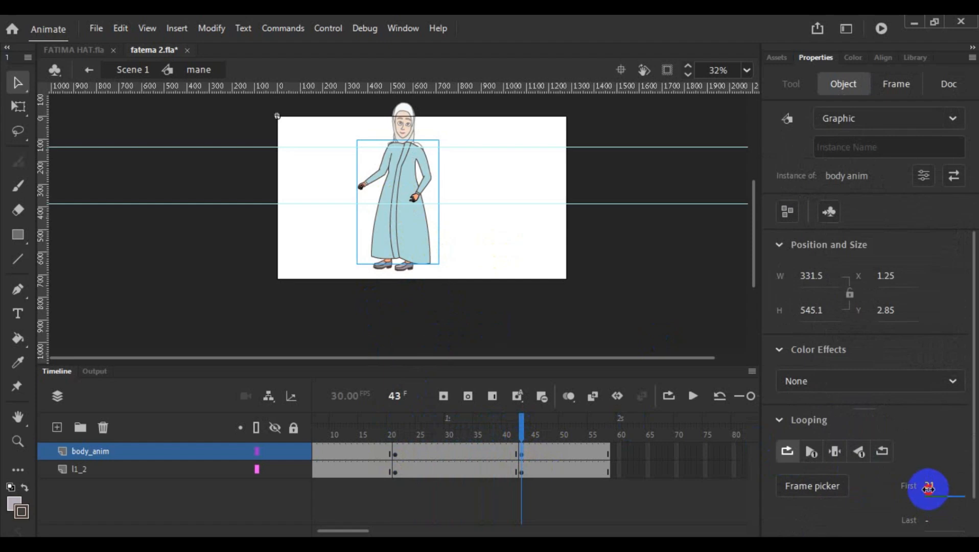
pyautogui.write('2')
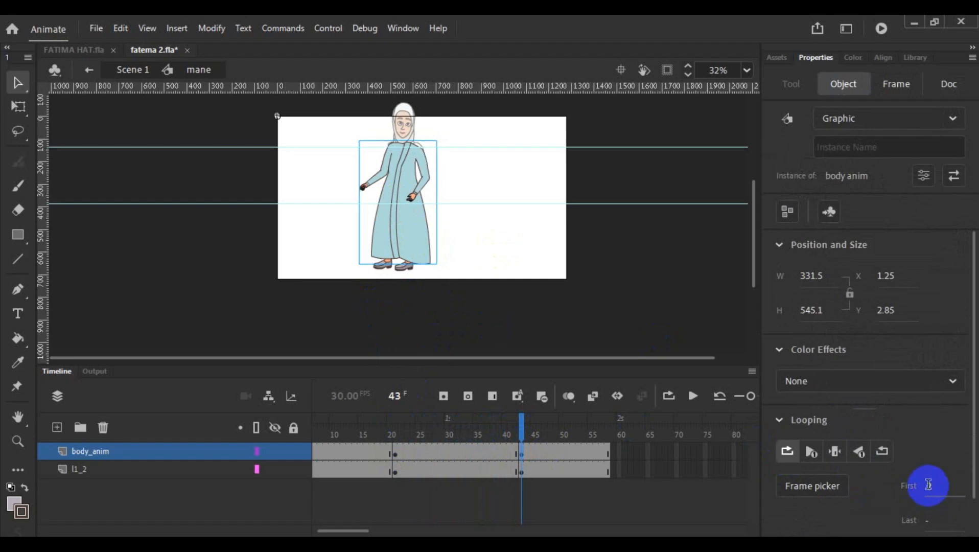
pyautogui.write('2')
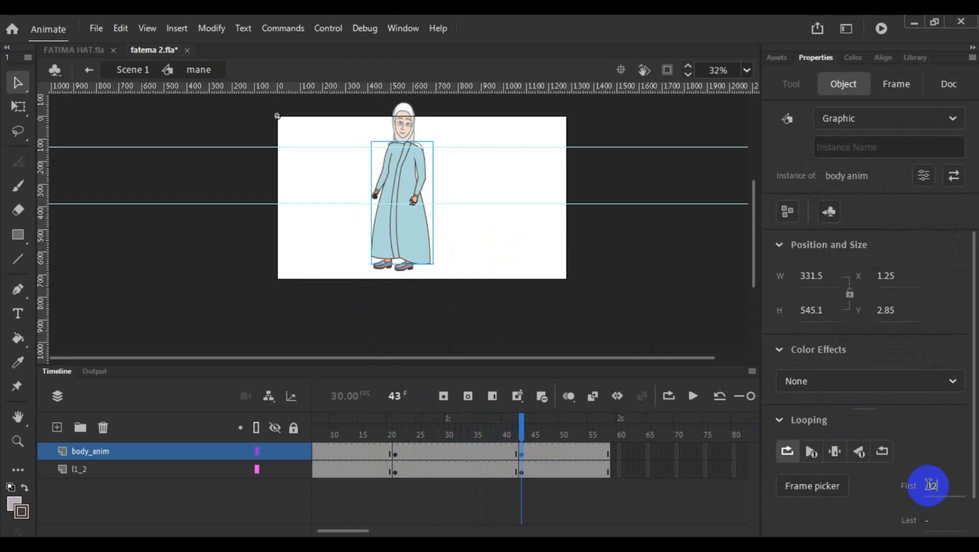
pyautogui.click(835, 455)
# - Compare the poses at the frame 21 and frame 1 keyframes and scrub the mane timeline through to frame 58
pyautogui.moveTo(521, 425); pyautogui.dragTo(398, 459)
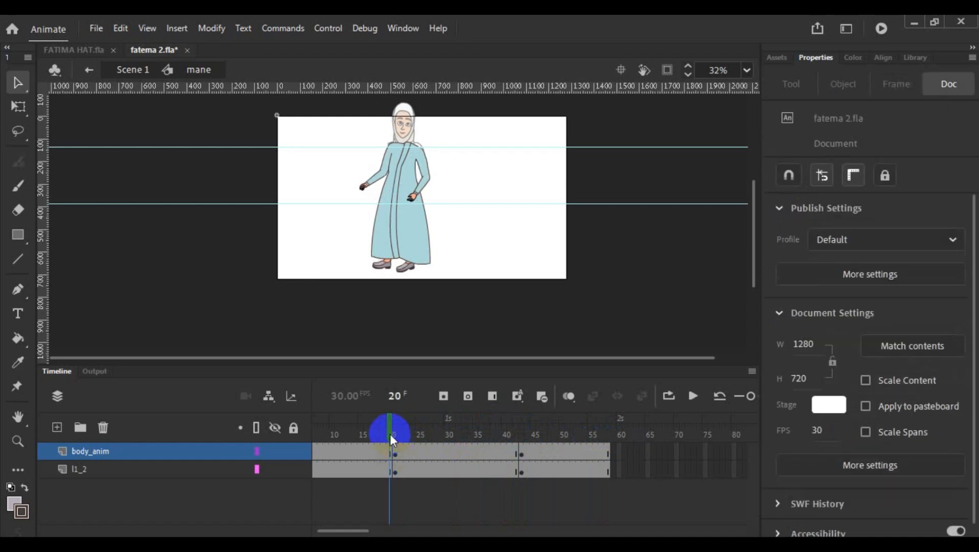
pyautogui.moveTo(390, 436); pyautogui.dragTo(394, 436)
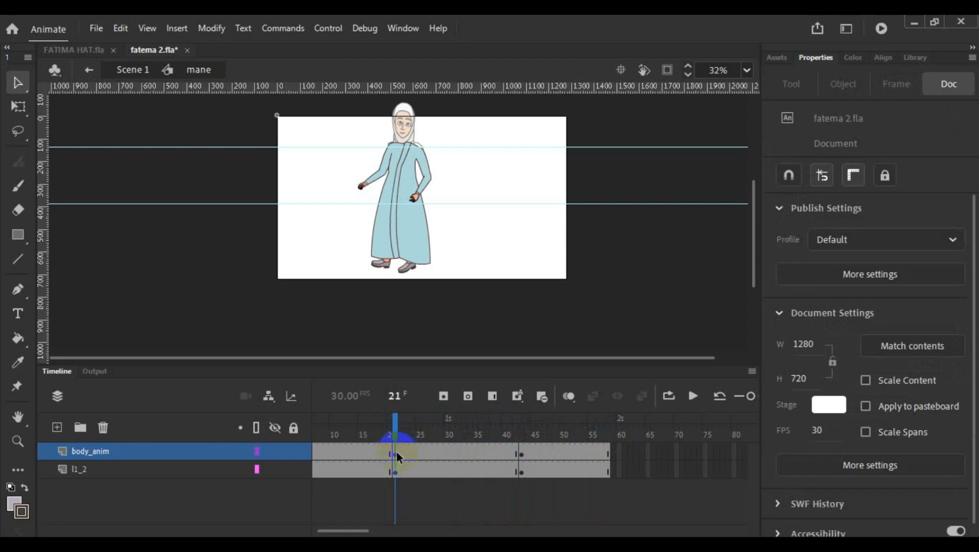
pyautogui.moveTo(397, 435); pyautogui.dragTo(313, 435)
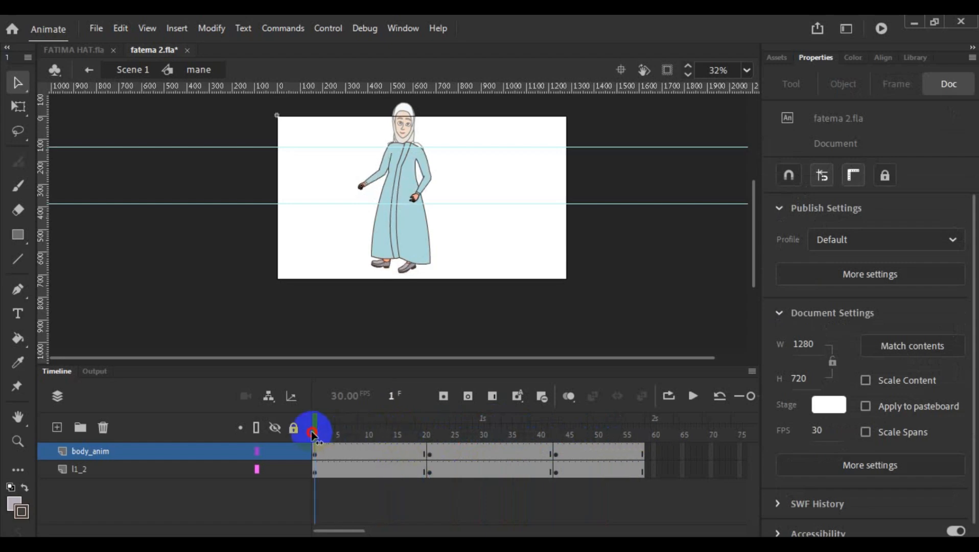
pyautogui.click(206, 470)
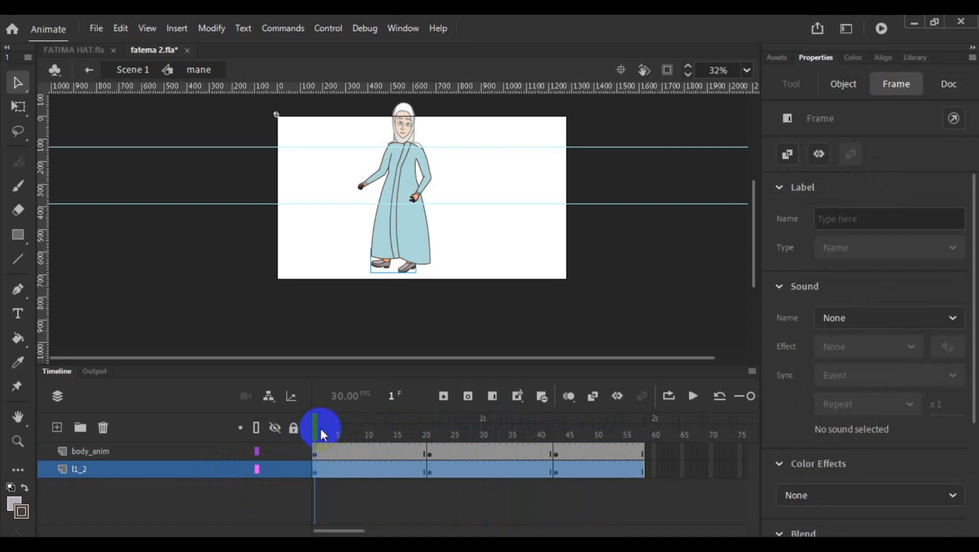
pyautogui.moveTo(319, 428); pyautogui.dragTo(663, 432)
# - Test the movie to watch the walk and close the preview
pyautogui.click(796, 43)
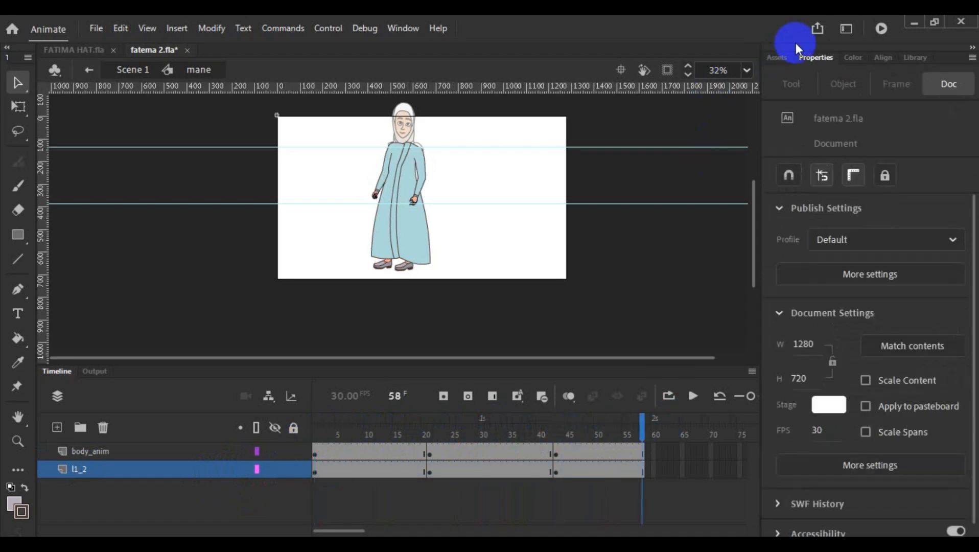
pyautogui.click(881, 28)
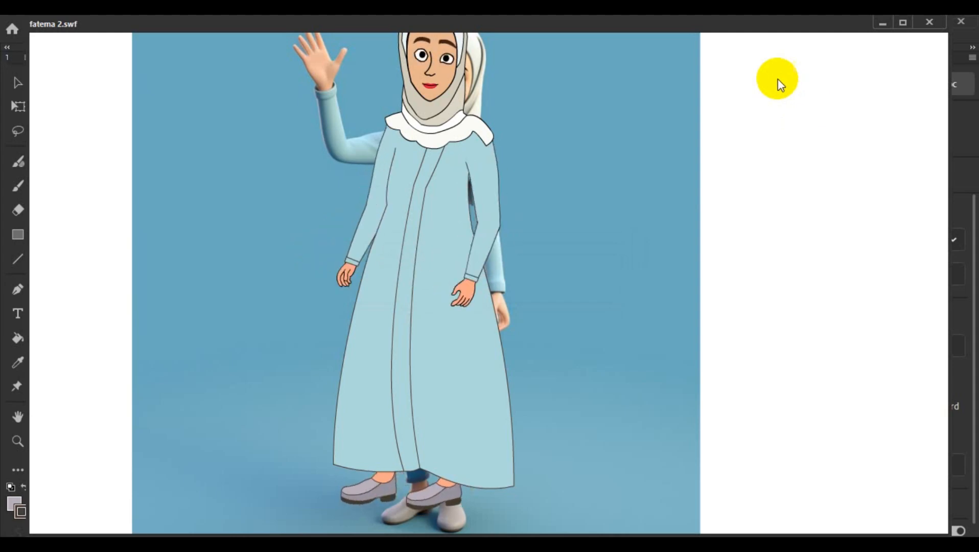
pyautogui.click(928, 23)
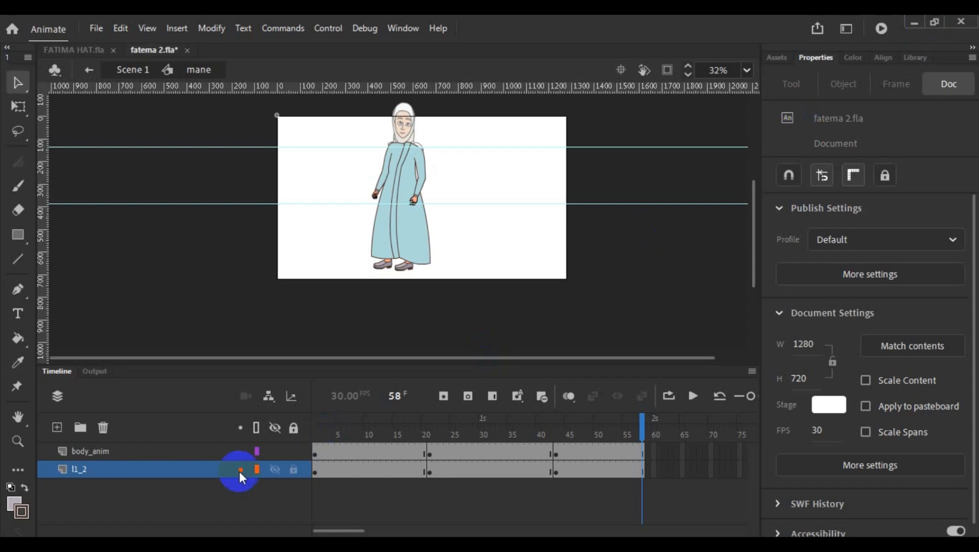
# - Return to Scene 1 and delete the m layer
pyautogui.doubleClick(332, 240)
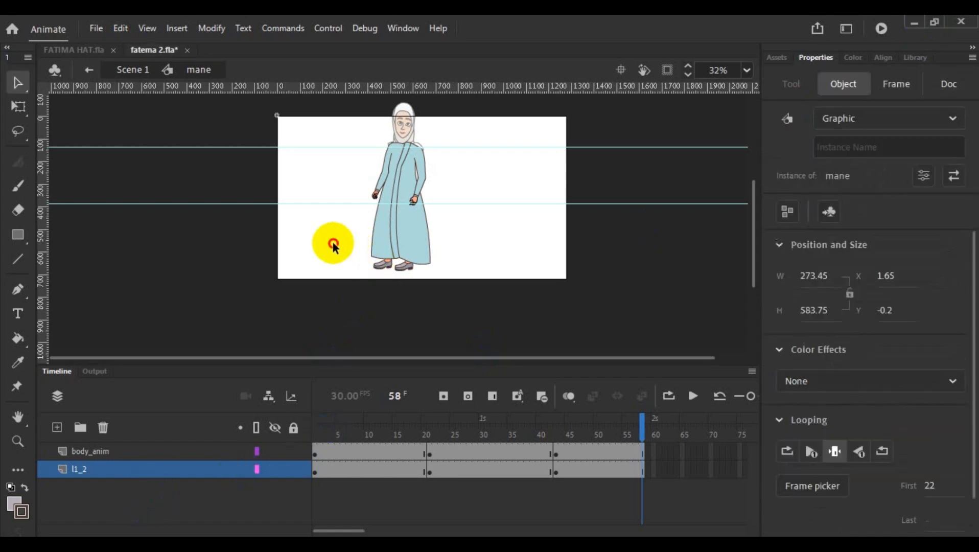
pyautogui.click(78, 488)
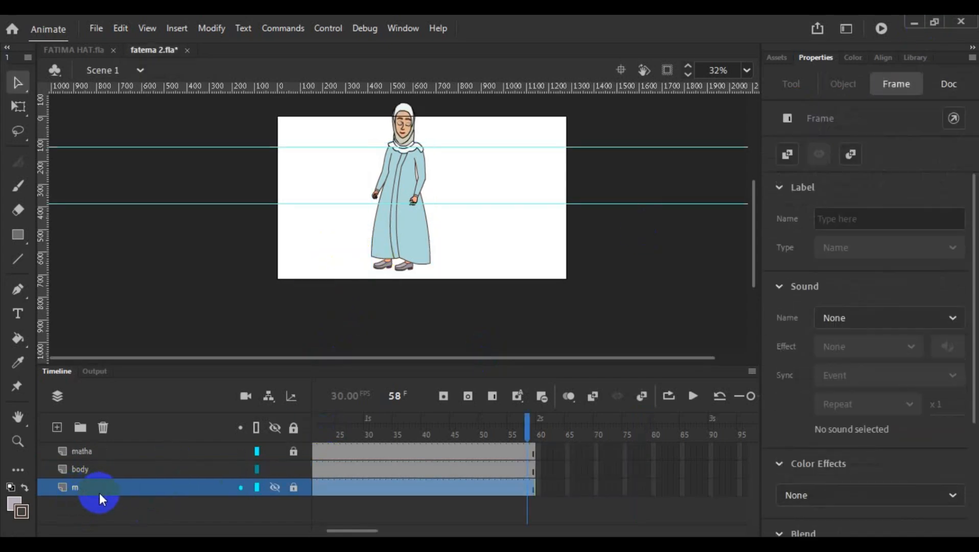
pyautogui.click(104, 428)
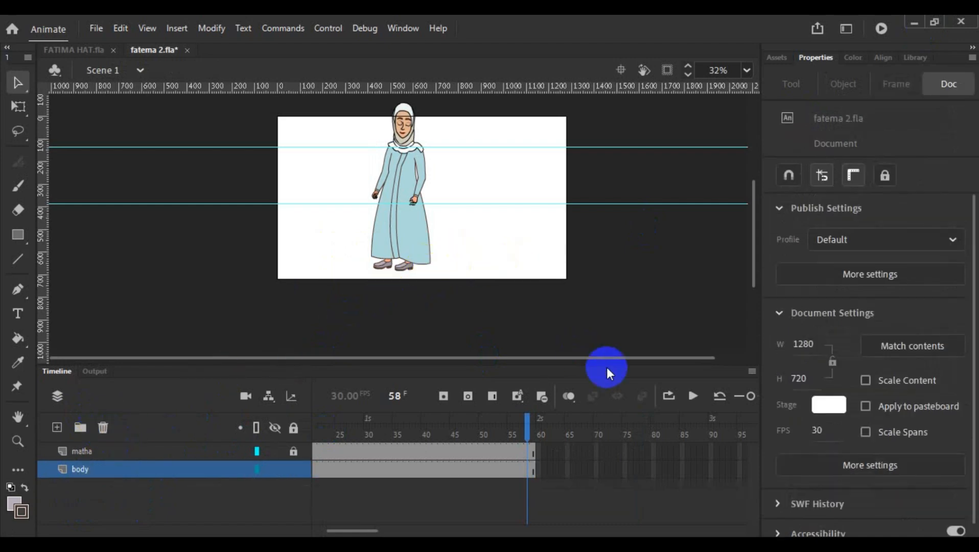
# - Play back and scrub the Scene 1 animation, and check the mane symbol's final frame, 58
pyautogui.click(693, 397)
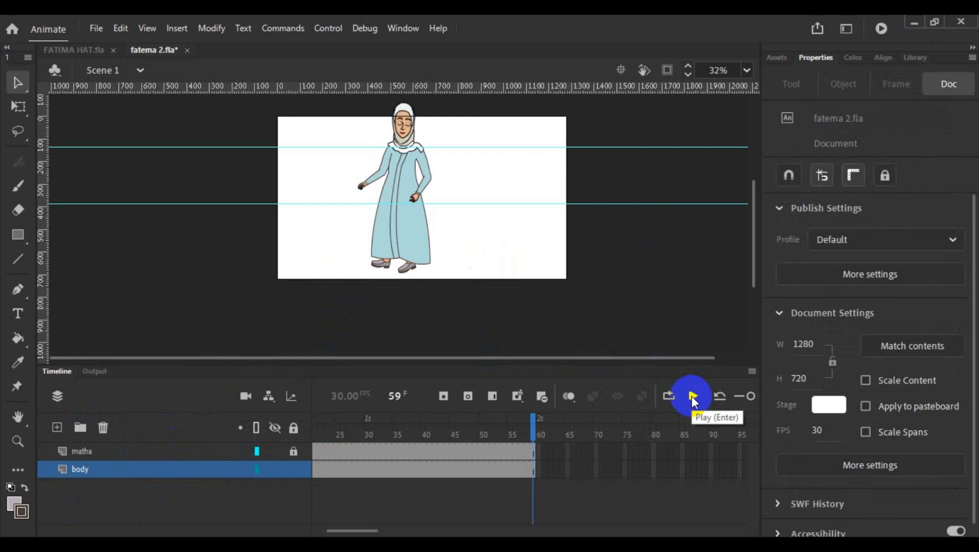
pyautogui.click(693, 396)
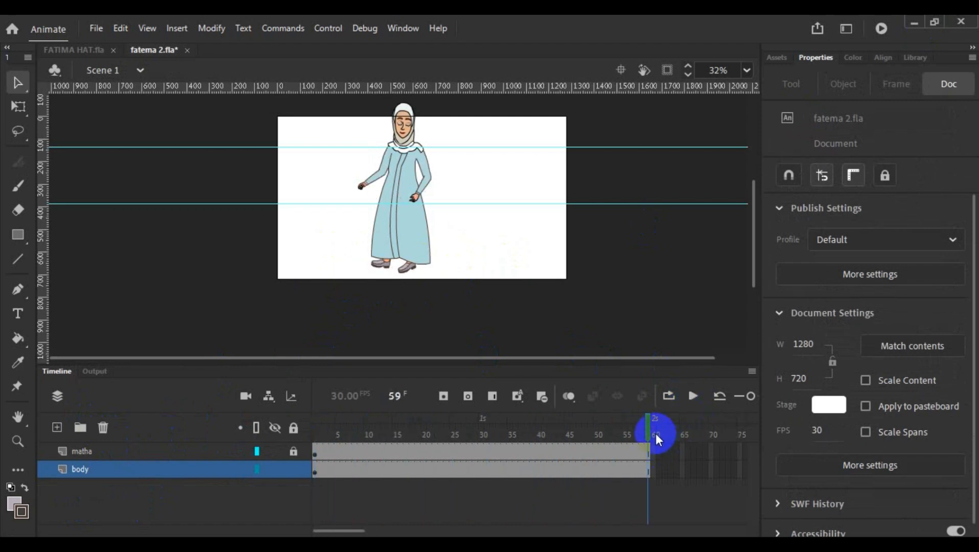
pyautogui.moveTo(652, 429); pyautogui.dragTo(302, 429)
pyautogui.doubleClick(399, 229)
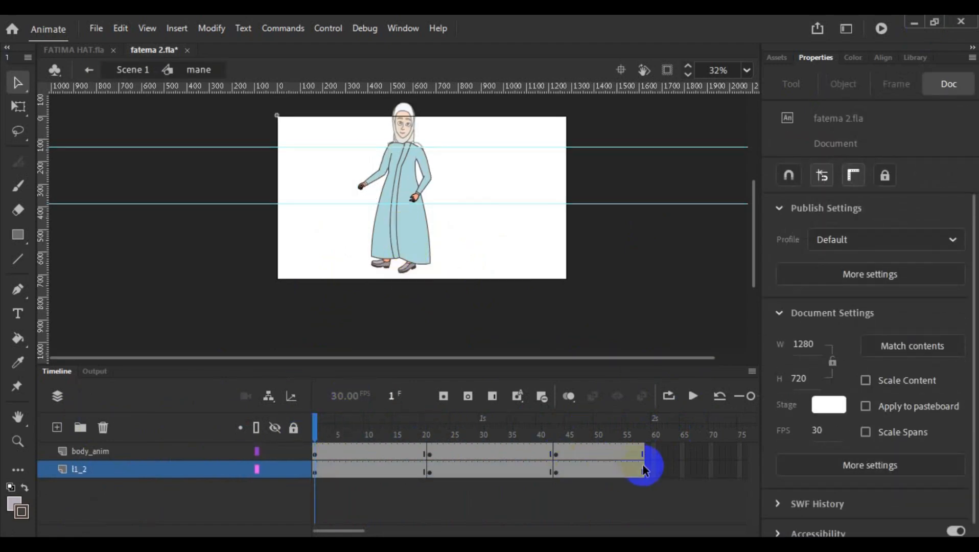
pyautogui.click(642, 438)
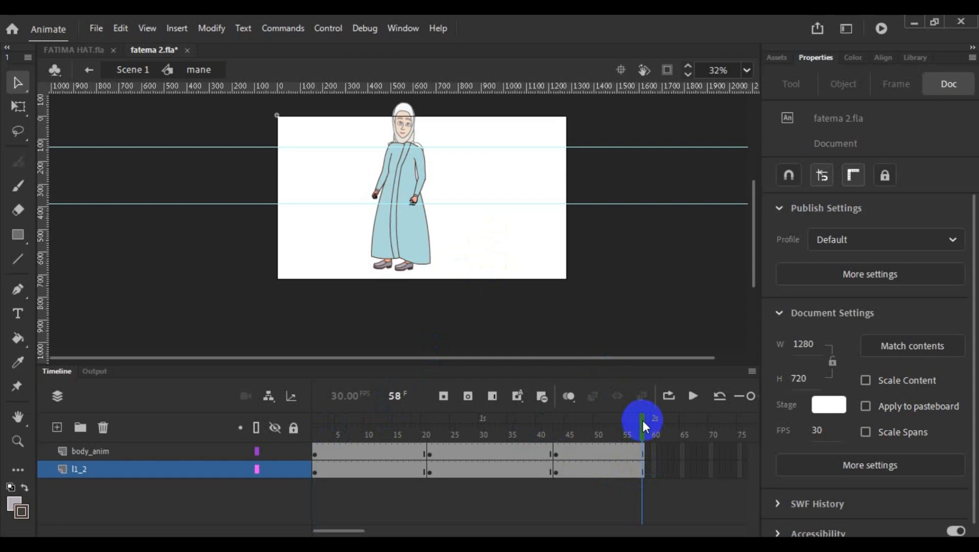
# - Remove the frames past frame 58 from the matha and body layers in Scene 1 and replay the animation
pyautogui.doubleClick(541, 261)
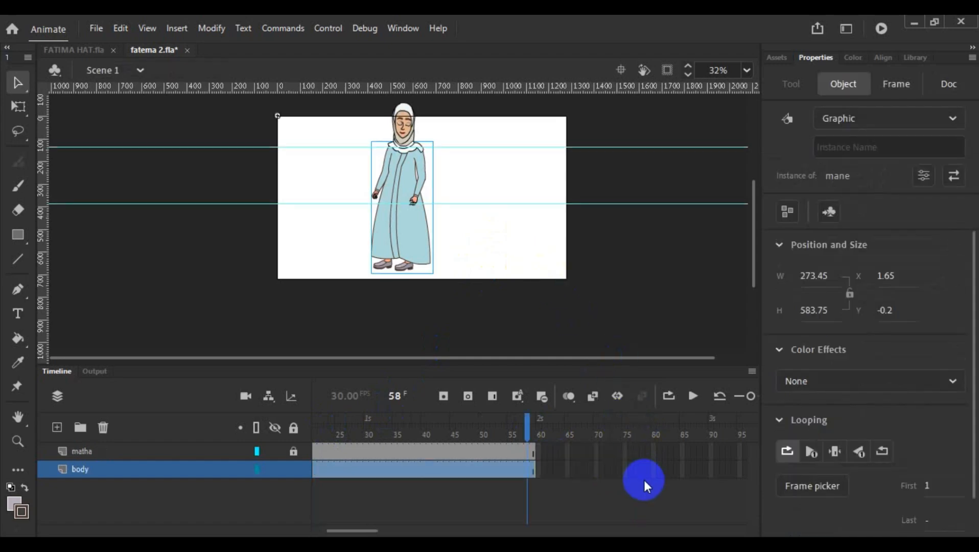
pyautogui.click(521, 450)
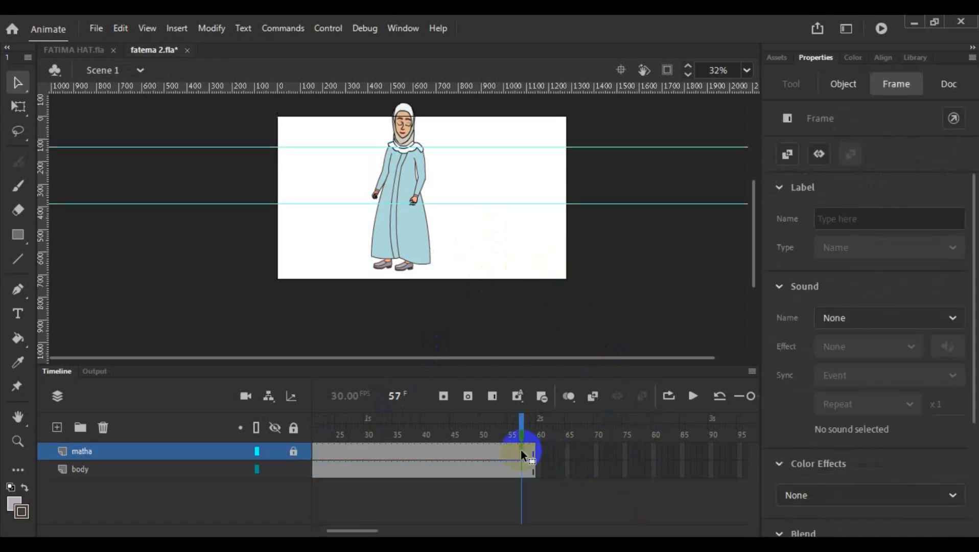
pyautogui.click(527, 450)
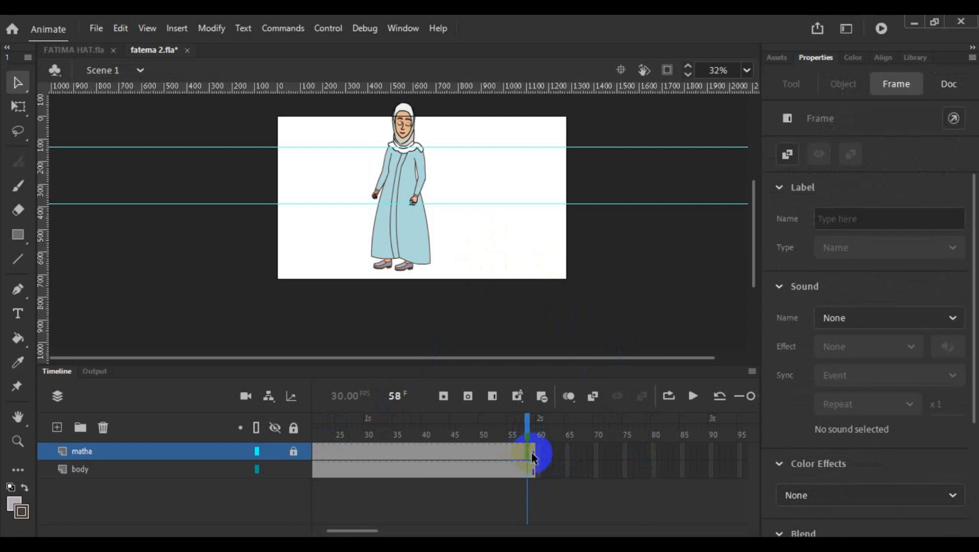
pyautogui.click(532, 451)
pyautogui.moveTo(530, 451); pyautogui.dragTo(579, 466)
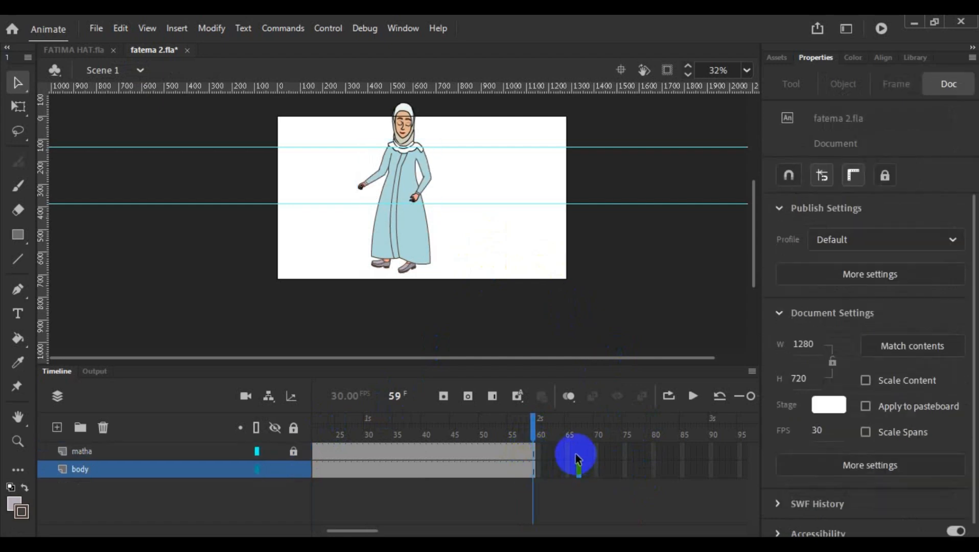
pyautogui.click(524, 451)
pyautogui.moveTo(524, 452); pyautogui.dragTo(532, 469)
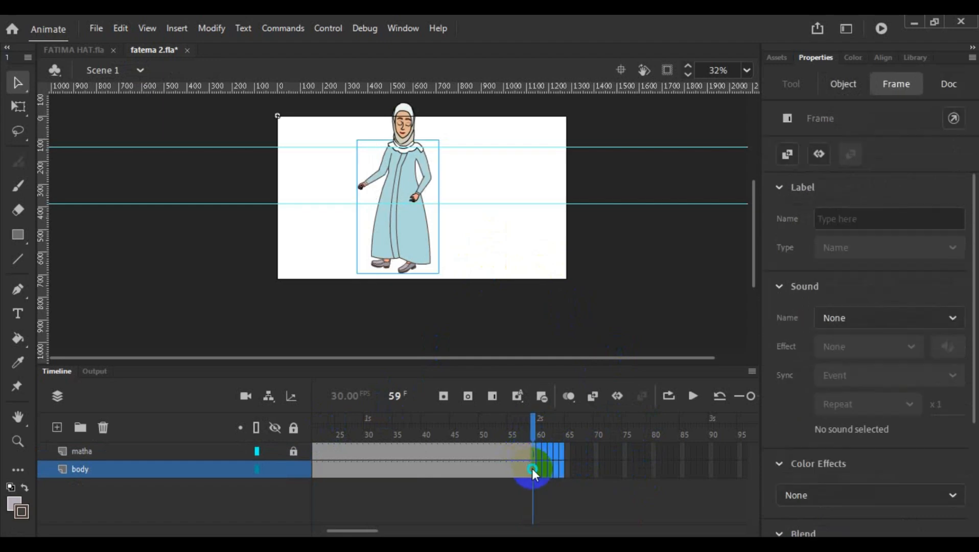
pyautogui.rightClick(531, 468)
pyautogui.click(667, 135)
pyautogui.click(580, 270)
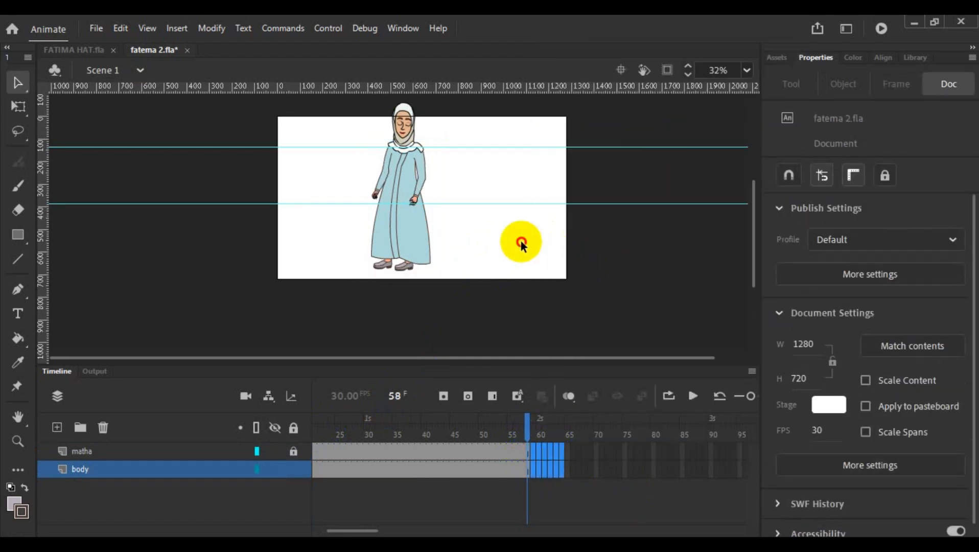
pyautogui.click(518, 240)
pyautogui.click(694, 398)
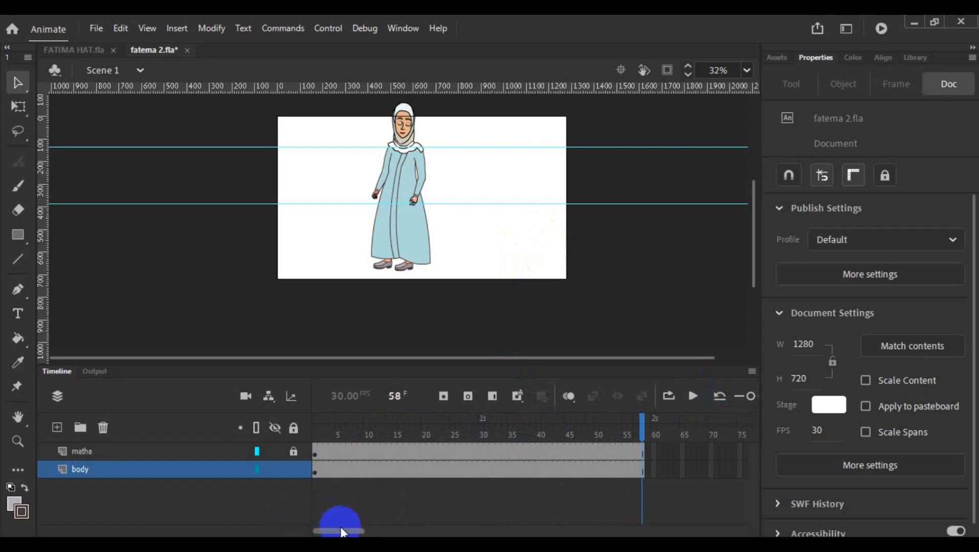
# - Extend the matha and body layers to frame 115 by inserting frames
pyautogui.moveTo(341, 530); pyautogui.dragTo(408, 530)
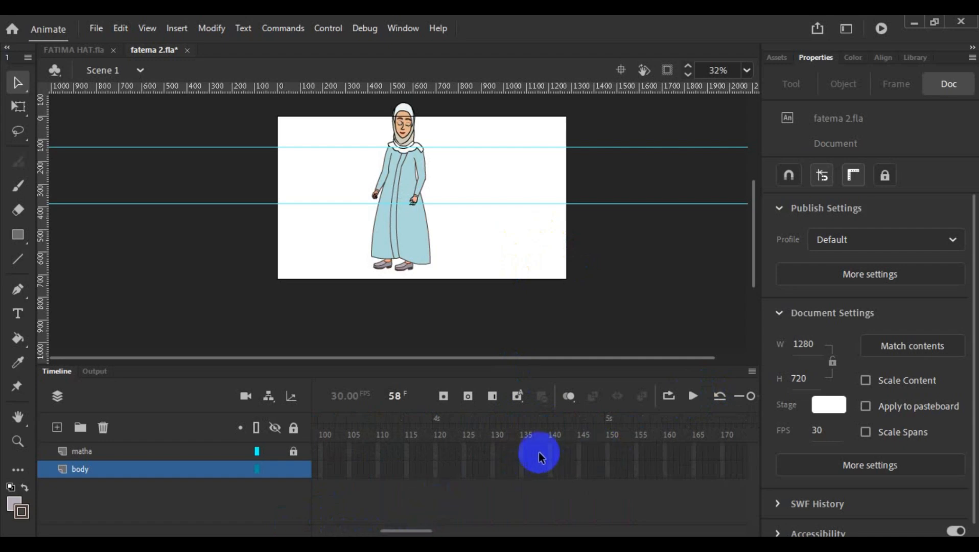
pyautogui.click(411, 447)
pyautogui.rightClick(412, 466)
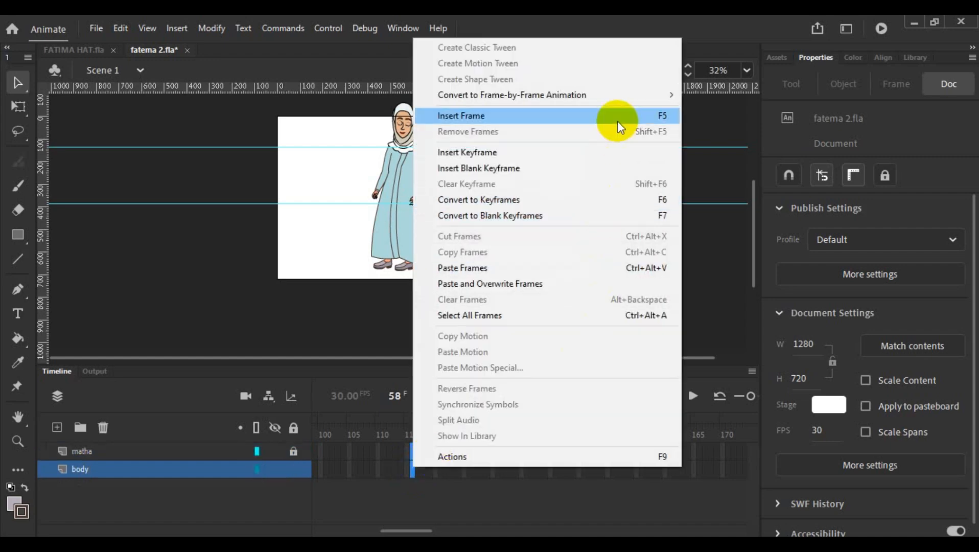
pyautogui.click(616, 116)
# - Scrub the extended Scene 1 timeline from its start and examine the poses at frames 55 and 40
pyautogui.moveTo(407, 419); pyautogui.dragTo(299, 430)
pyautogui.moveTo(299, 432); pyautogui.dragTo(628, 443)
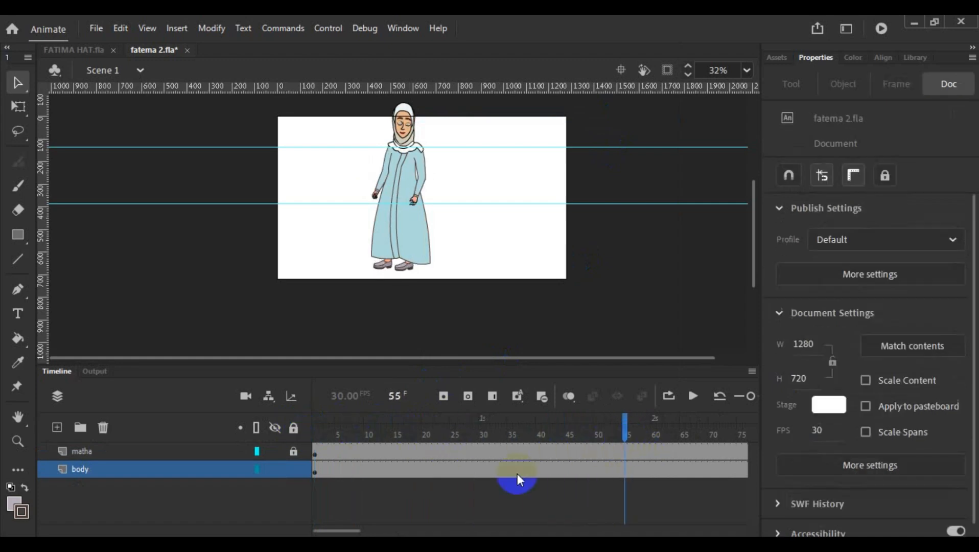
pyautogui.moveTo(347, 532); pyautogui.dragTo(361, 530)
pyautogui.click(459, 429)
pyautogui.moveTo(460, 431); pyautogui.dragTo(458, 433)
pyautogui.click(393, 496)
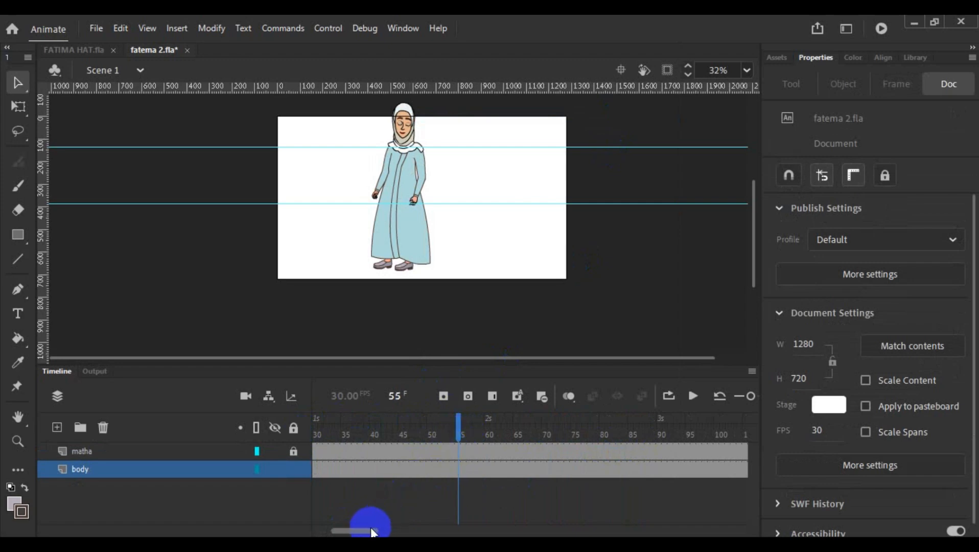
pyautogui.moveTo(371, 532); pyautogui.dragTo(368, 530)
pyautogui.click(407, 452)
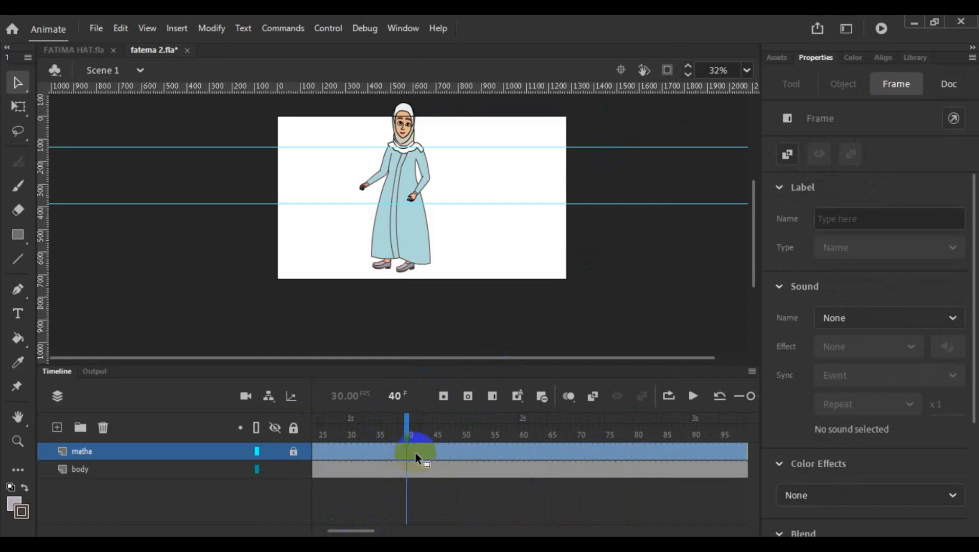
# - Check the body_anim and l1_2 keyframes at frame 43 inside mane and return to Scene 1
pyautogui.doubleClick(402, 245)
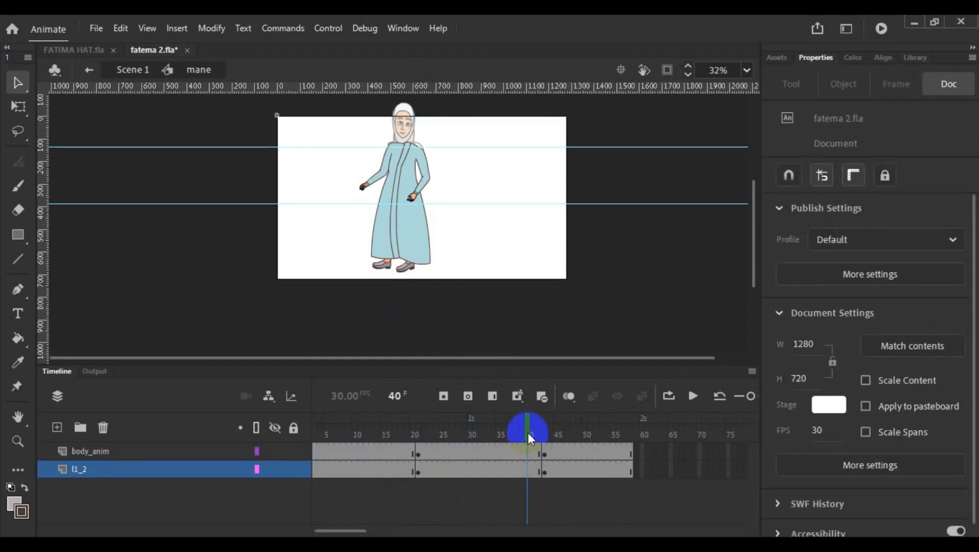
pyautogui.moveTo(528, 433); pyautogui.dragTo(543, 440)
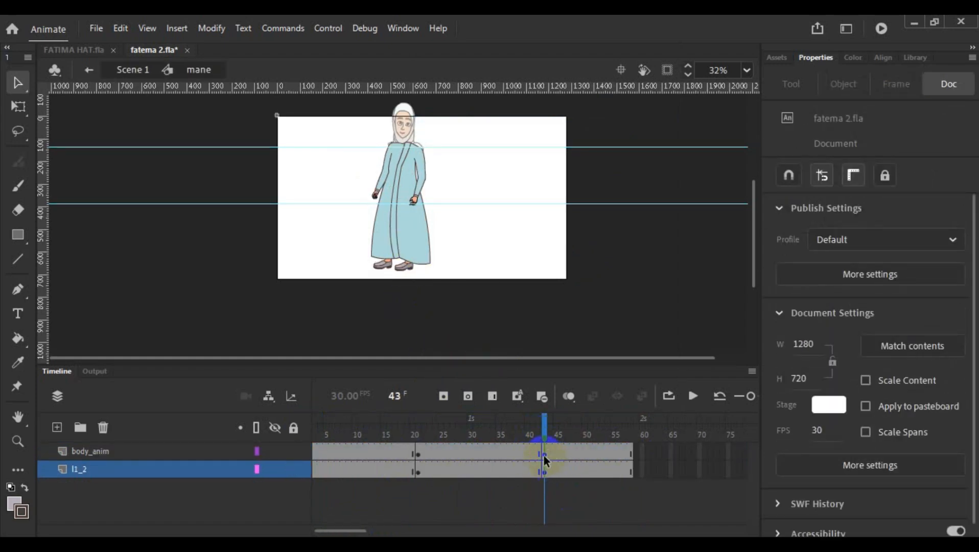
pyautogui.click(542, 454)
pyautogui.moveTo(544, 434)
pyautogui.mouseDown()
pyautogui.moveTo(529, 436)
pyautogui.moveTo(537, 446)
pyautogui.mouseUp()
pyautogui.doubleClick(486, 247)
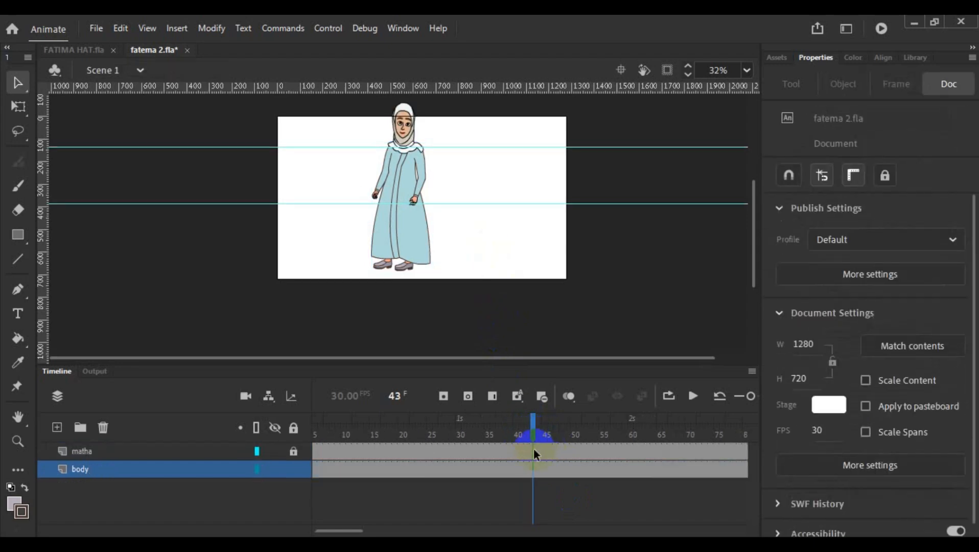
# - Convert frame 43 to keyframes on the matha and body layers
pyautogui.click(533, 450)
pyautogui.rightClick(534, 468)
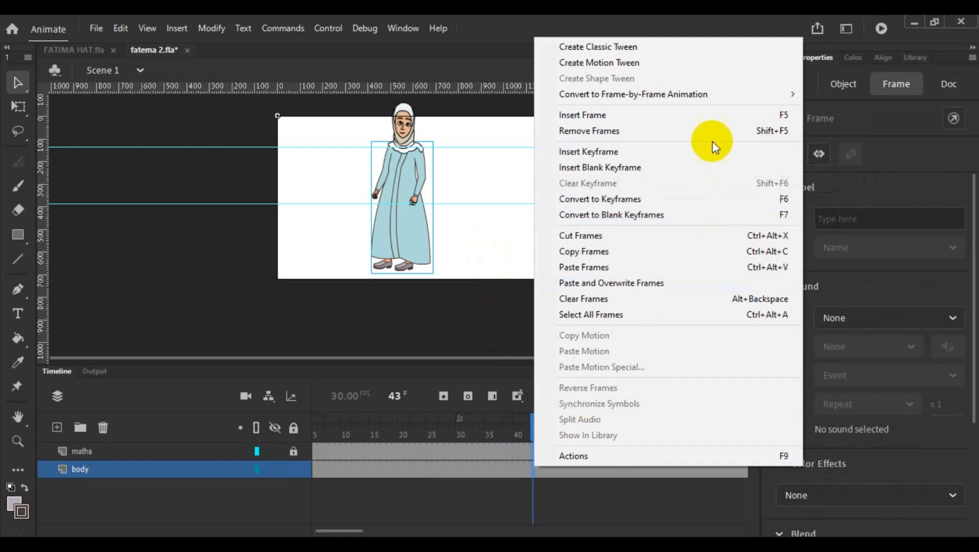
pyautogui.click(739, 198)
# - Set the first loop frame of the mane instance to 1 at the frame 43 keyframe
pyautogui.click(412, 242)
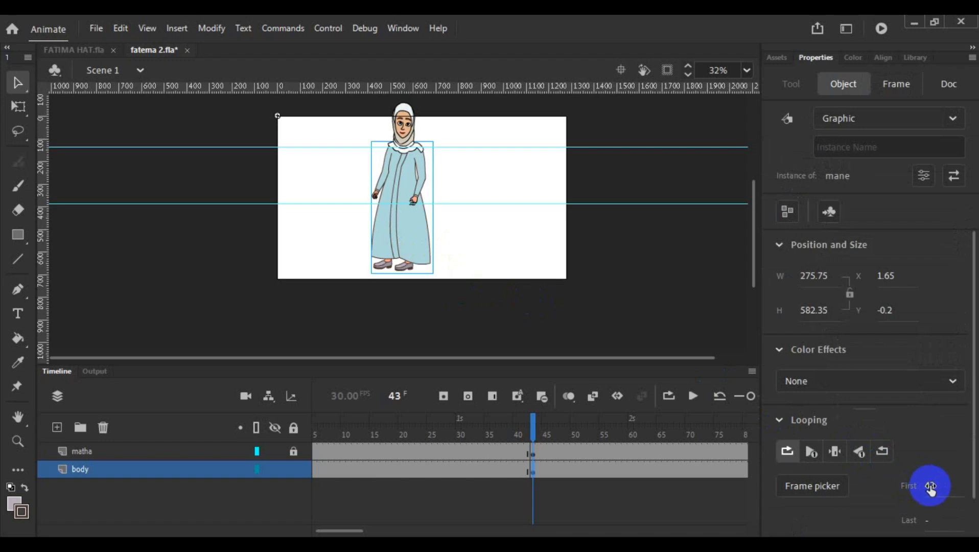
pyautogui.click(931, 484)
pyautogui.write('1')
pyautogui.press('Return')
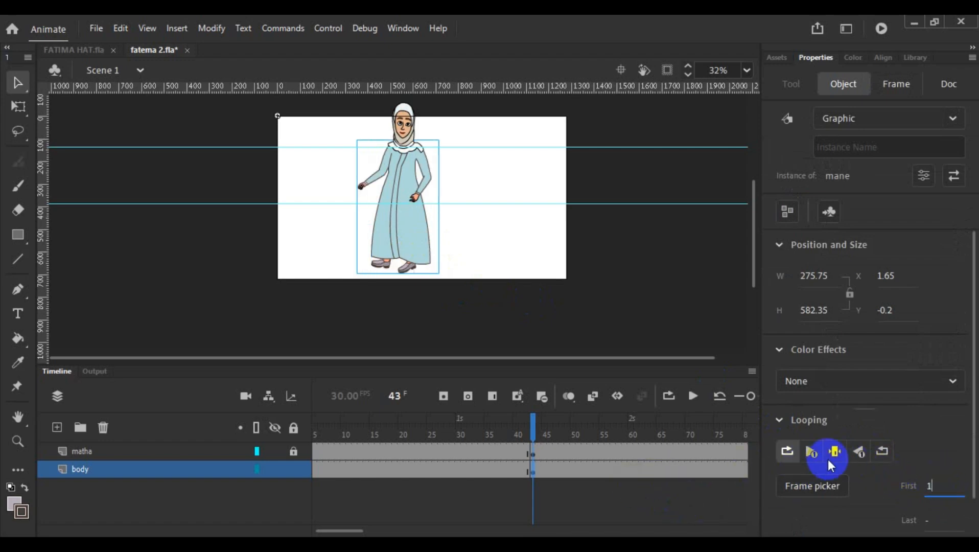
# - Check the matha and body keyframes at frame 43 against the mane instance's looping settings
pyautogui.click(533, 454)
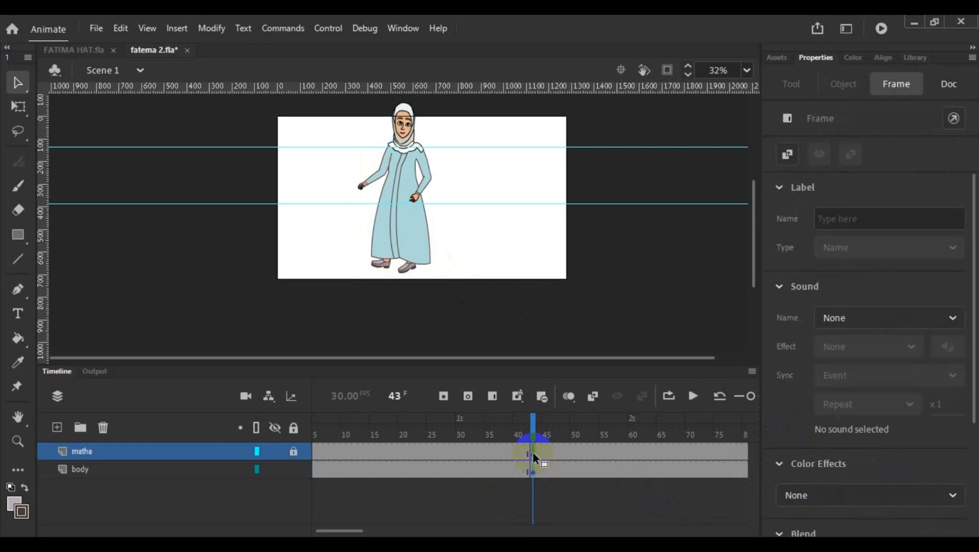
pyautogui.click(409, 272)
pyautogui.click(464, 259)
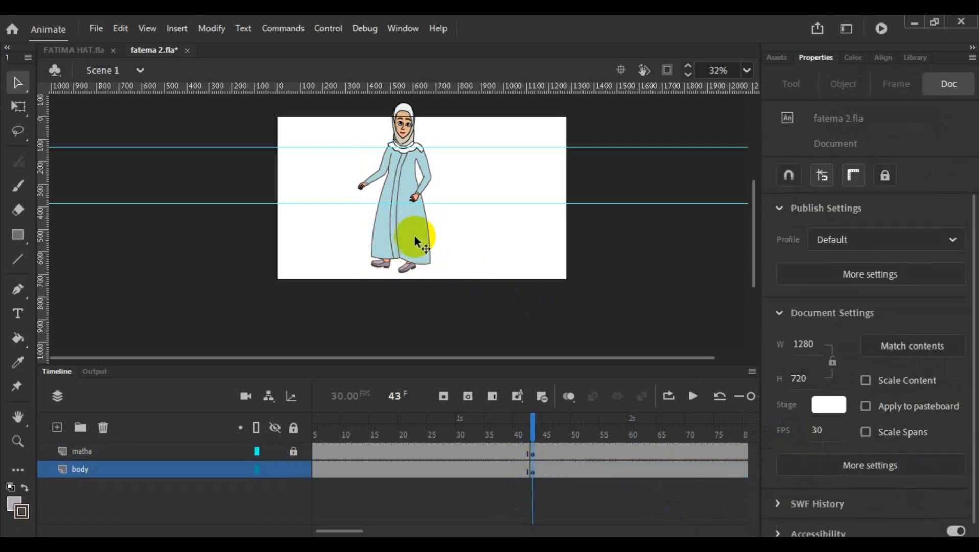
pyautogui.click(414, 235)
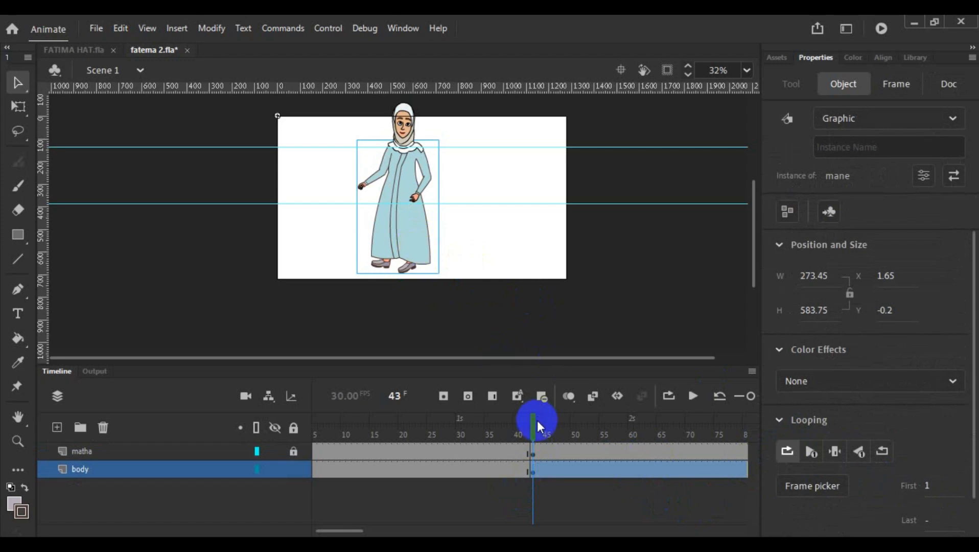
pyautogui.click(532, 454)
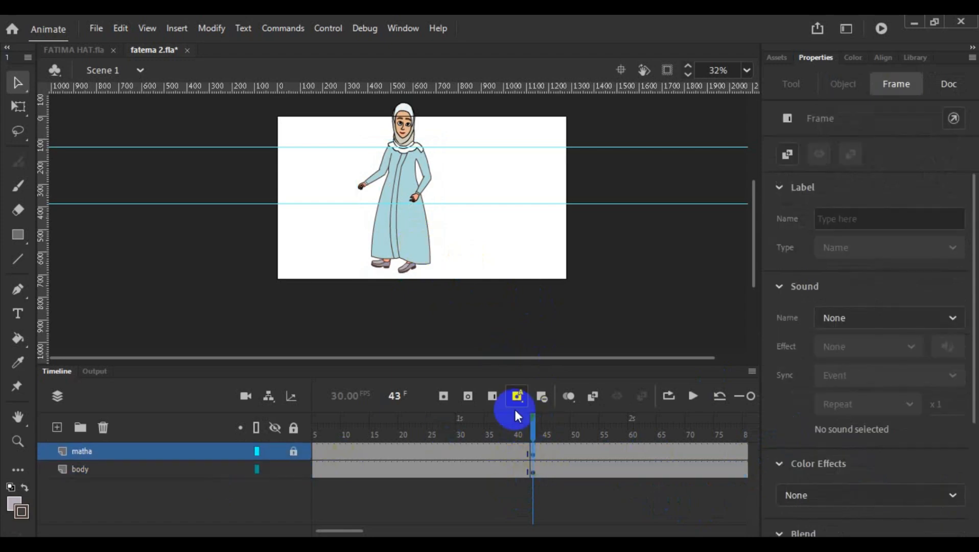
pyautogui.click(466, 264)
pyautogui.click(406, 272)
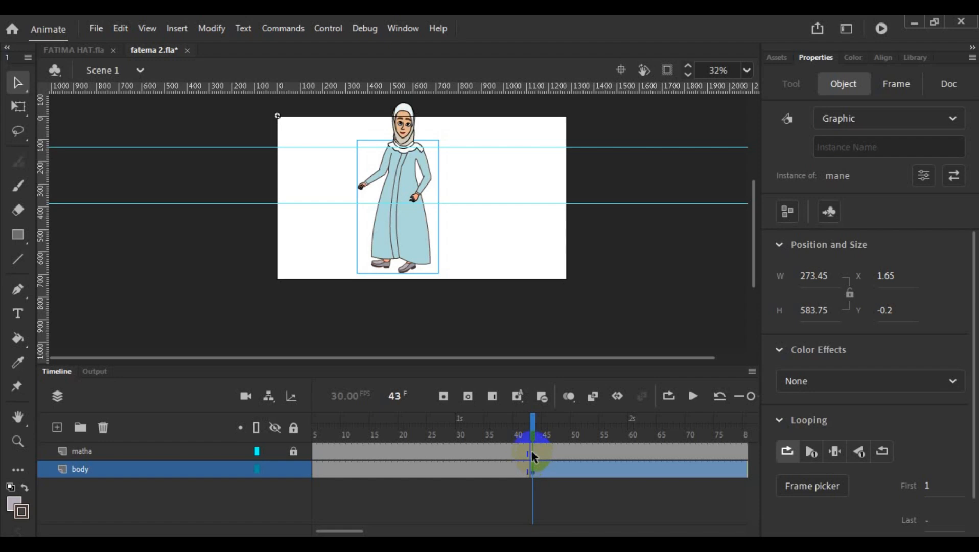
# - Inspect the character's body, feet and head at frame 43 on the body and matha layers
pyautogui.scroll(-2, 462, 238)
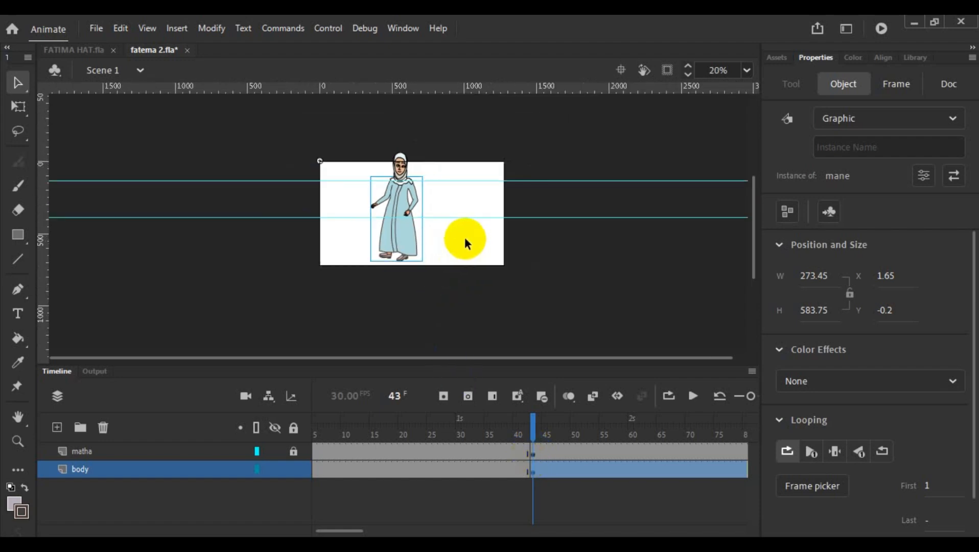
pyautogui.scroll(4, 463, 240)
pyautogui.click(424, 264)
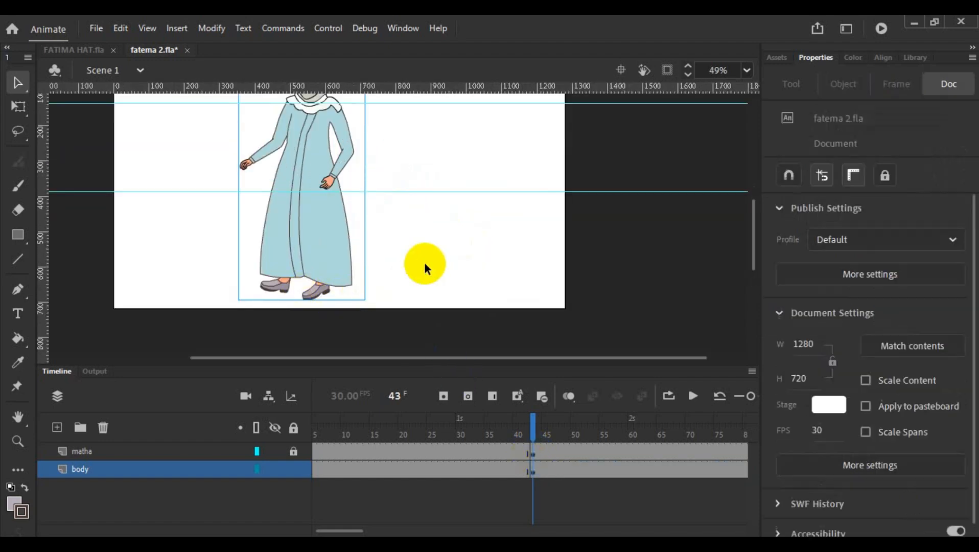
pyautogui.click(314, 294)
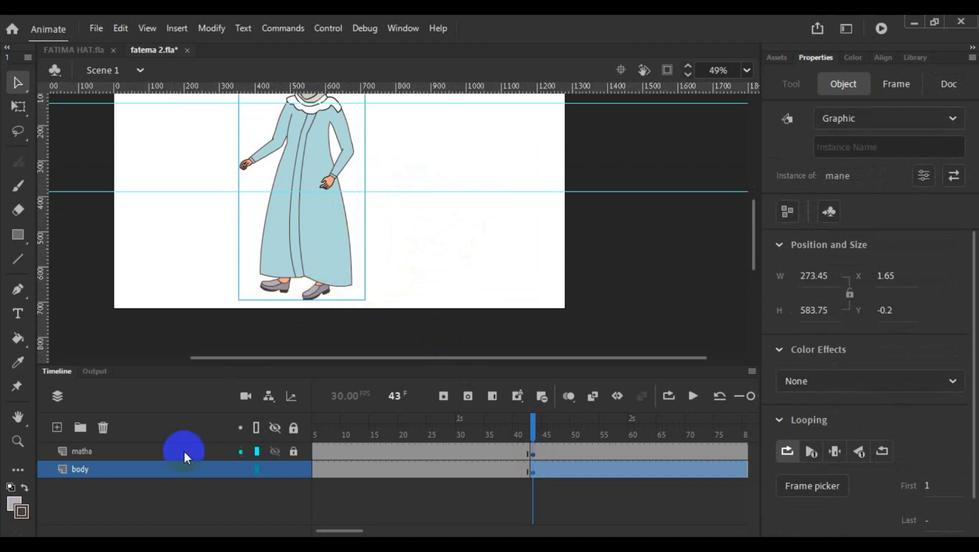
pyautogui.click(136, 451)
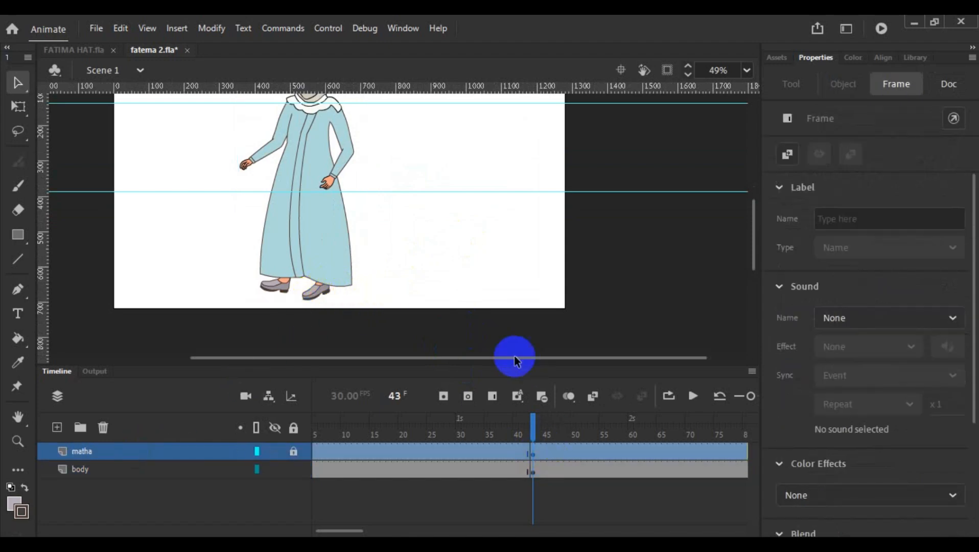
pyautogui.scroll(6, 439, 300)
pyautogui.scroll(-4, 440, 300)
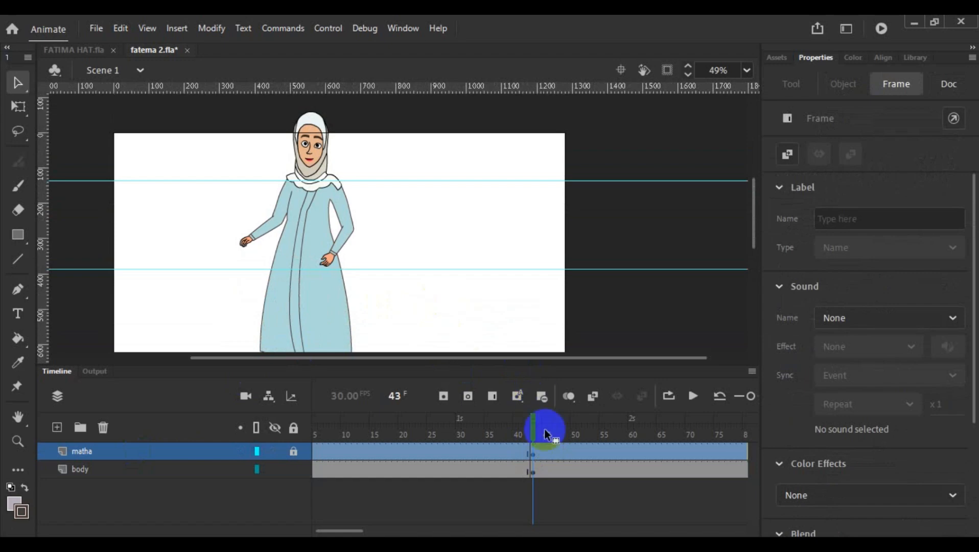
pyautogui.scroll(-2, 468, 277)
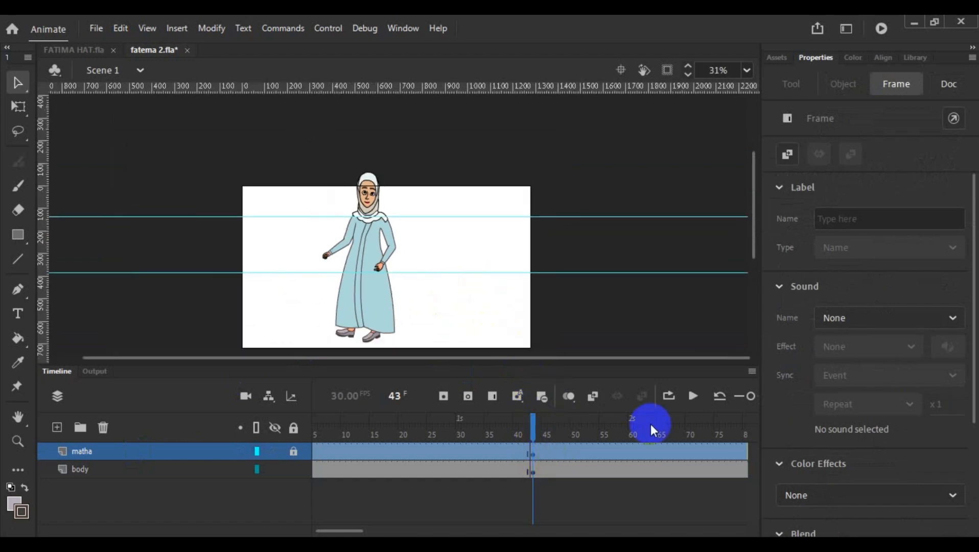
# - Play the Scene 1 timeline to its end, test the movie in the preview and close it
pyautogui.click(693, 397)
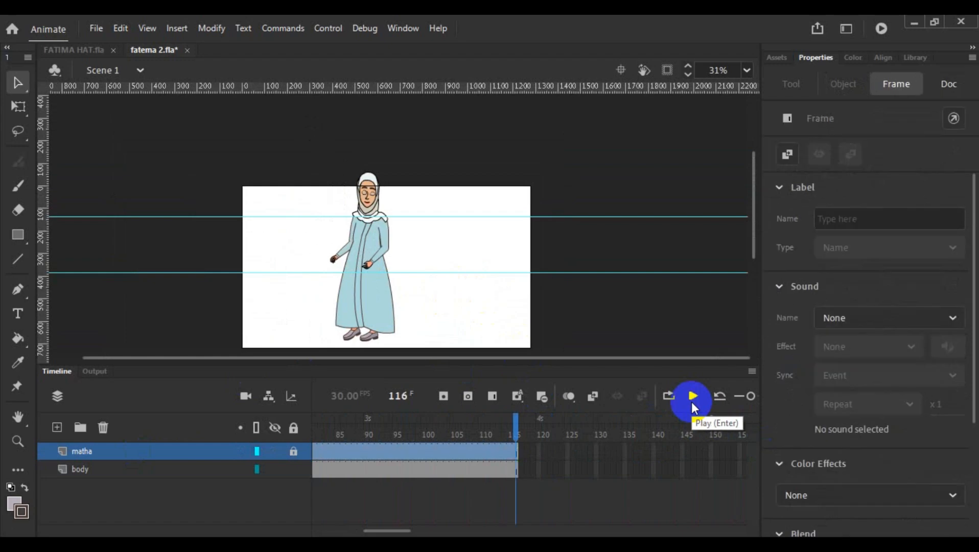
pyautogui.click(693, 397)
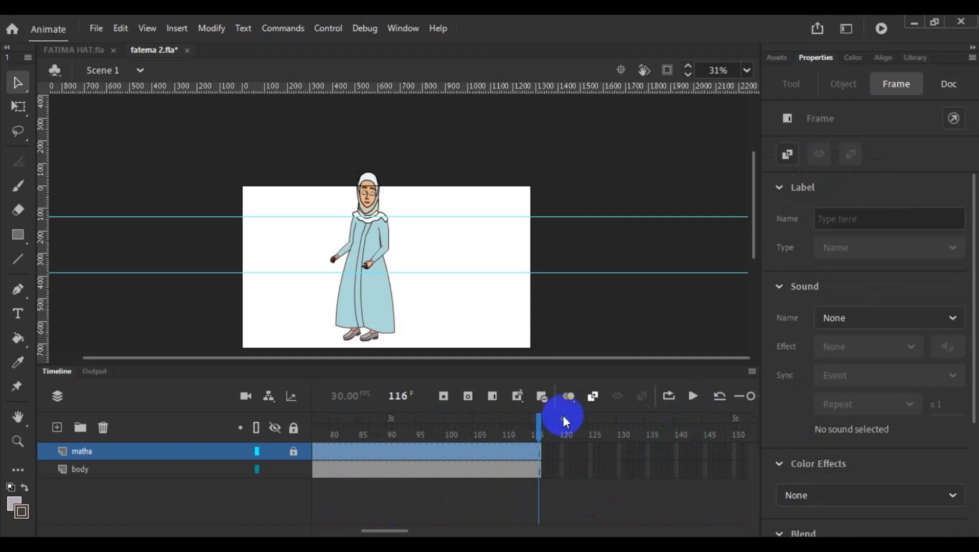
pyautogui.click(881, 28)
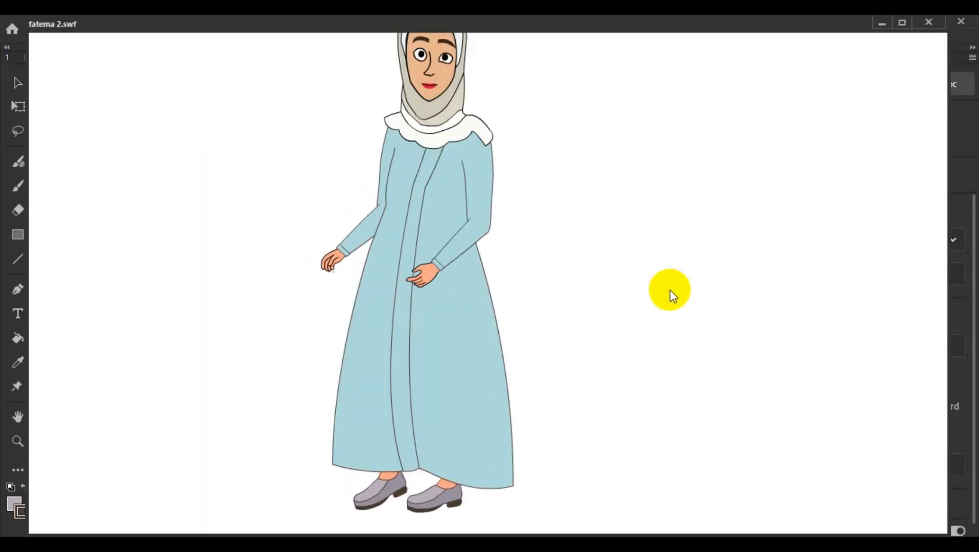
pyautogui.click(929, 22)
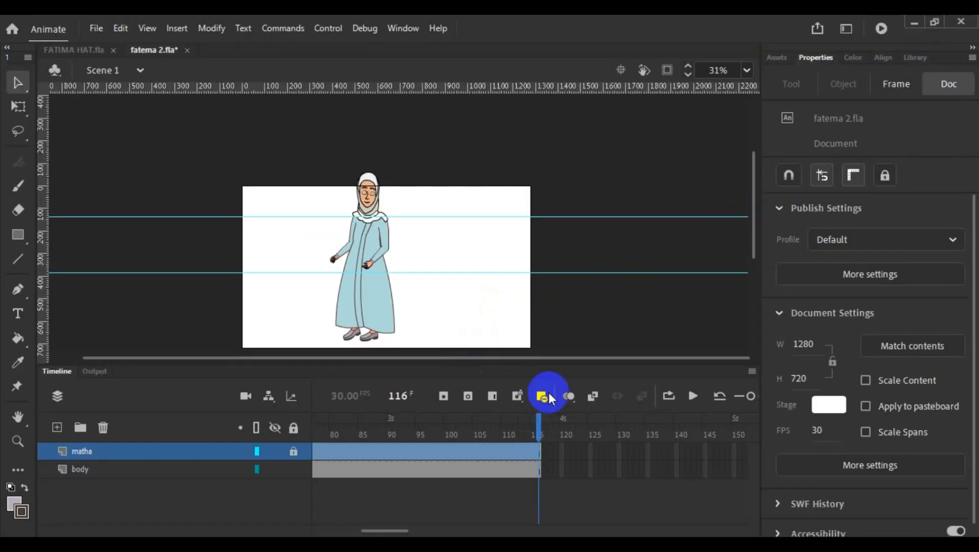
# - Show the layer parenting view in Scene 1 and parent the body layer to matha
pyautogui.click(493, 312)
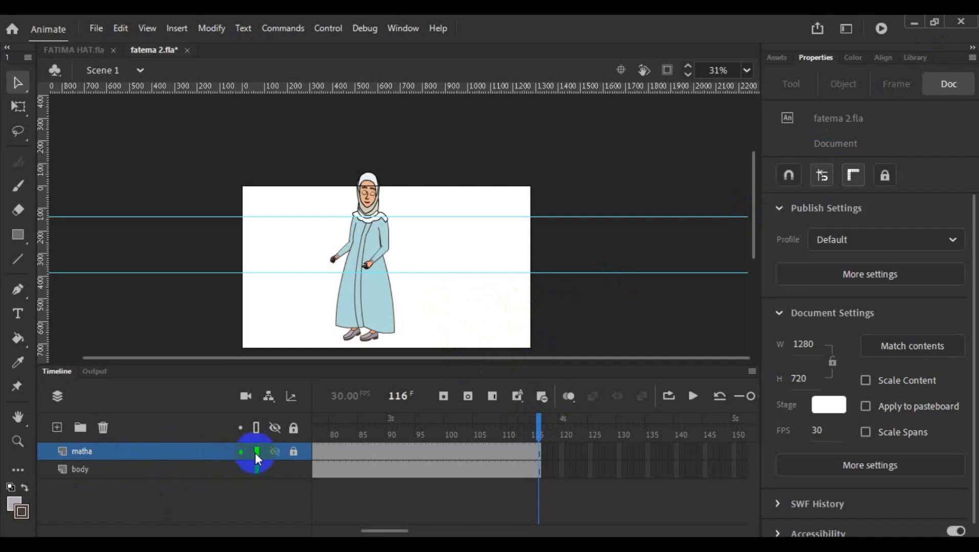
pyautogui.click(272, 400)
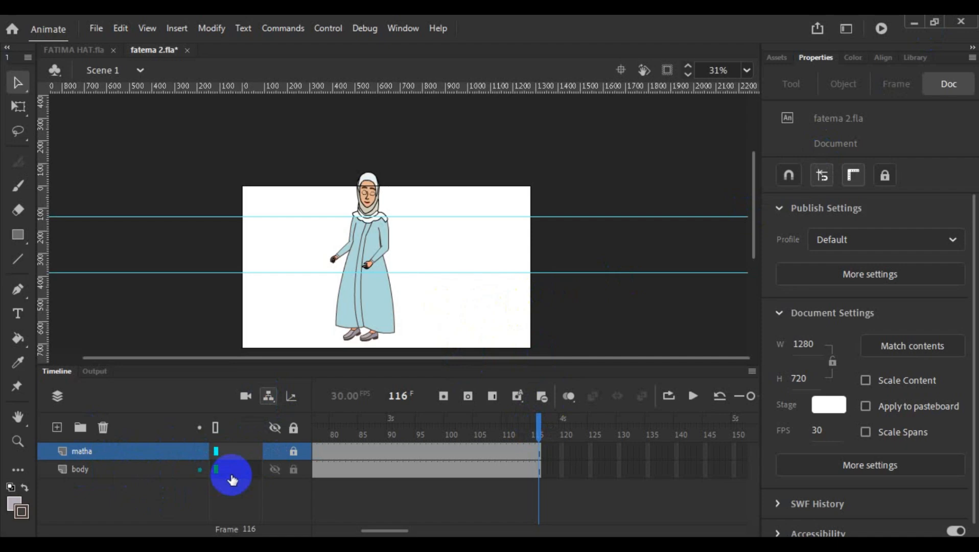
pyautogui.moveTo(232, 479); pyautogui.dragTo(237, 459)
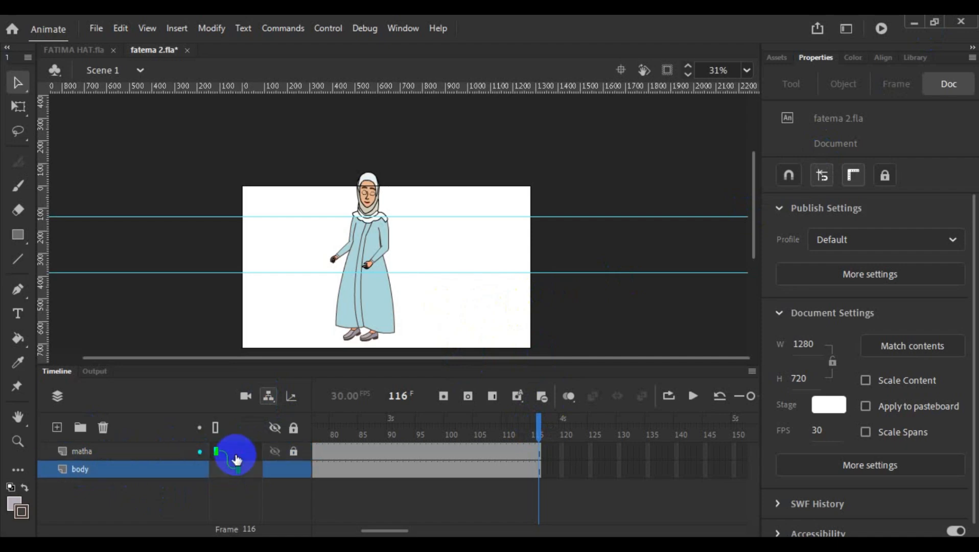
# - Inside the mane symbol, parent the l1_2 layer to the body_anim layer
pyautogui.doubleClick(355, 299)
pyautogui.click(408, 292)
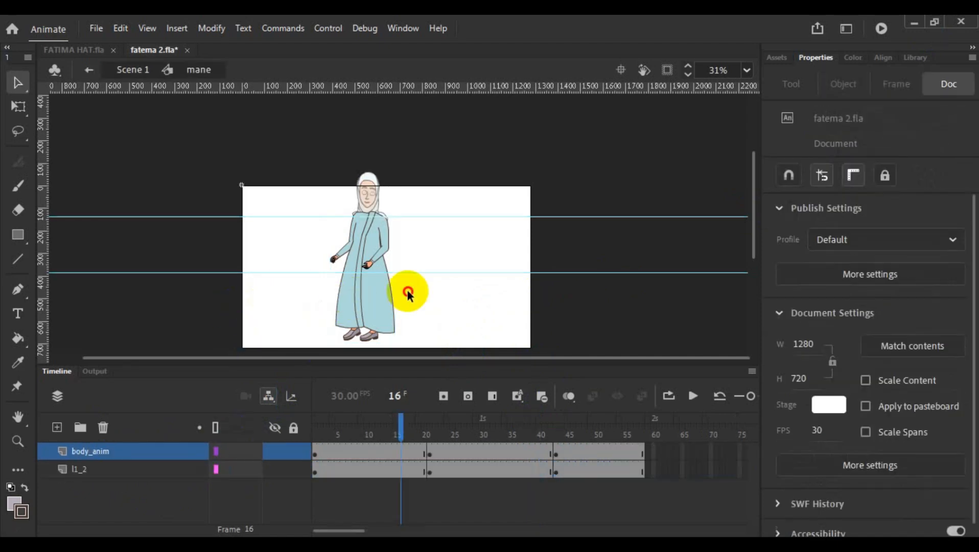
pyautogui.doubleClick(294, 325)
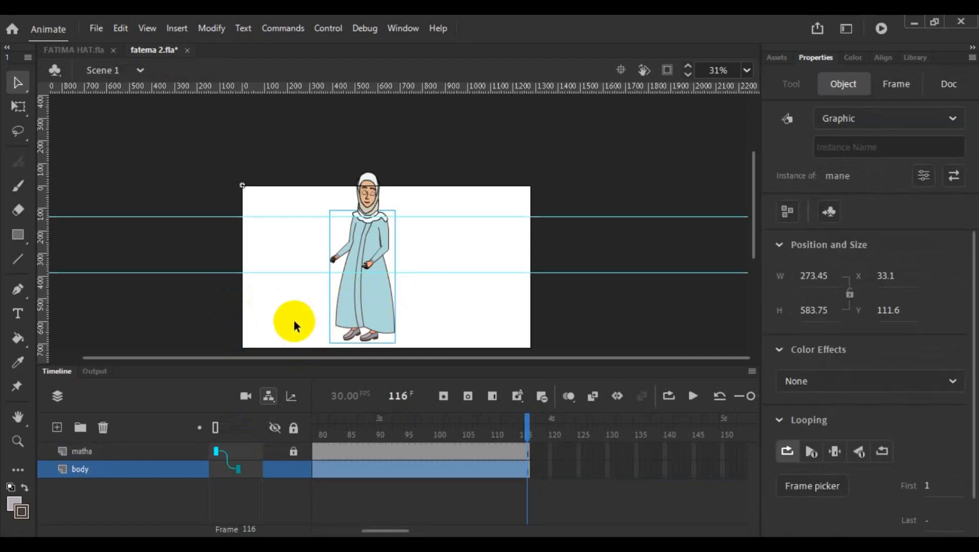
pyautogui.doubleClick(361, 304)
pyautogui.click(317, 352)
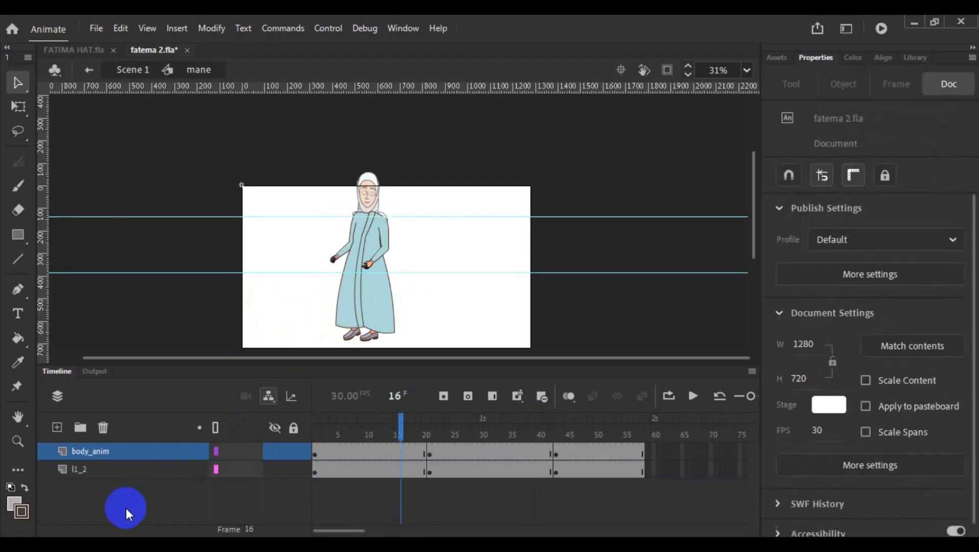
pyautogui.click(135, 448)
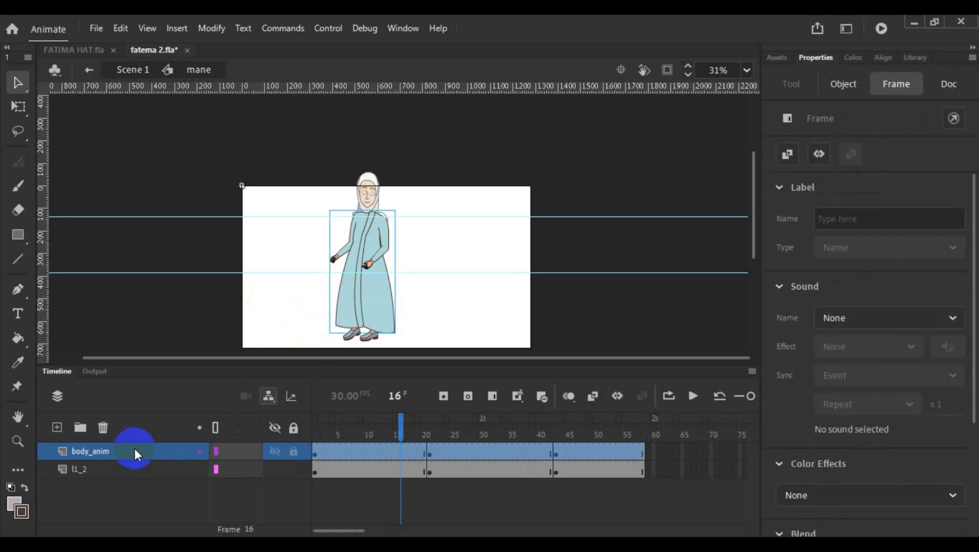
pyautogui.click(115, 472)
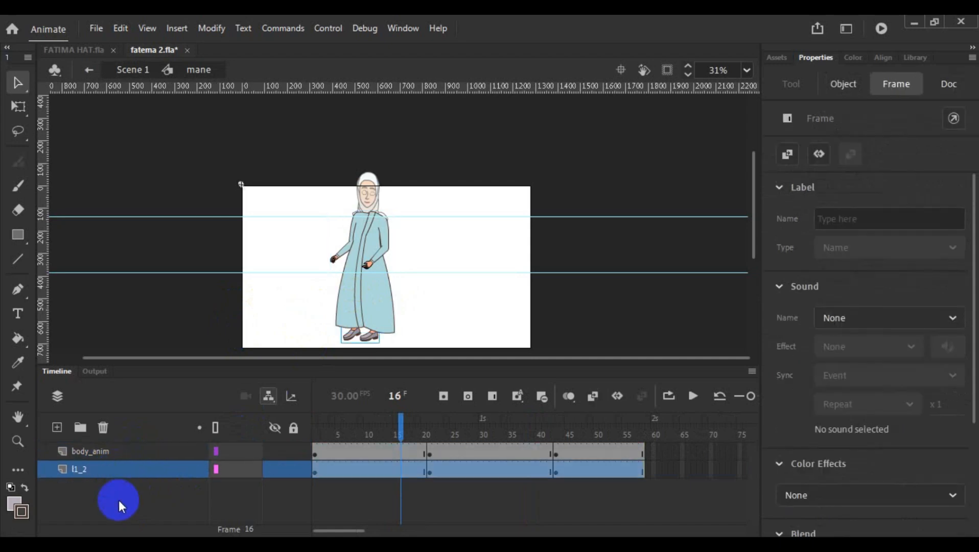
pyautogui.click(122, 496)
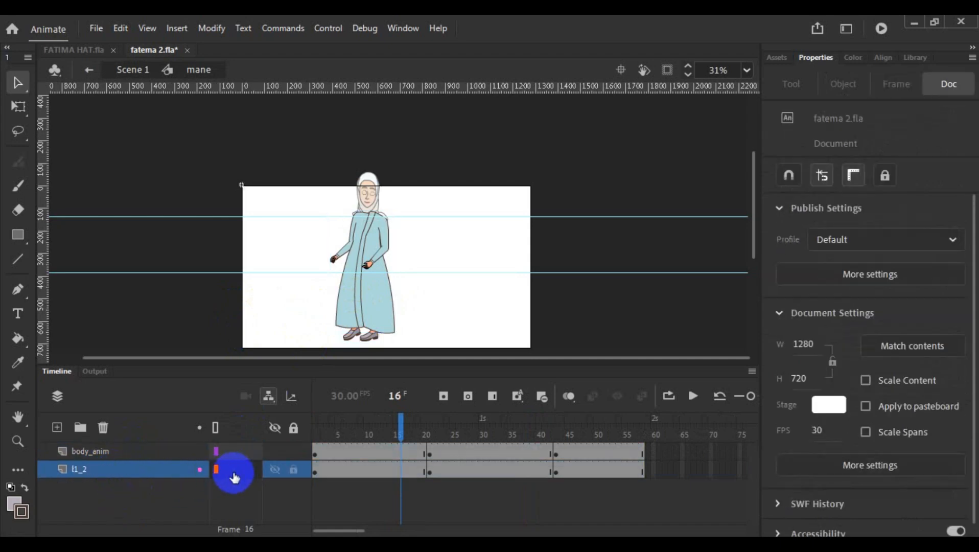
pyautogui.moveTo(234, 477); pyautogui.dragTo(236, 452)
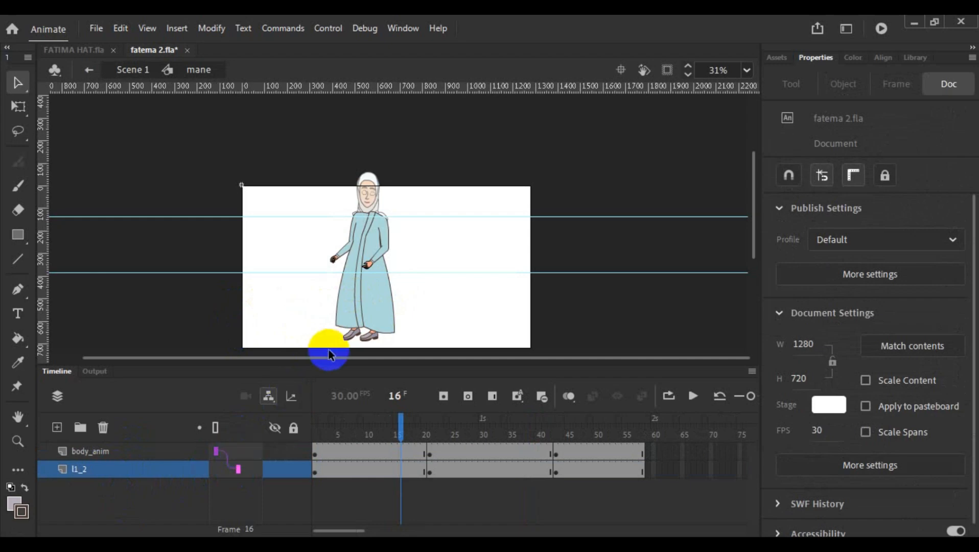
# - Inside body anim, parent the bh and dh layers to the body layer and return to mane
pyautogui.doubleClick(366, 313)
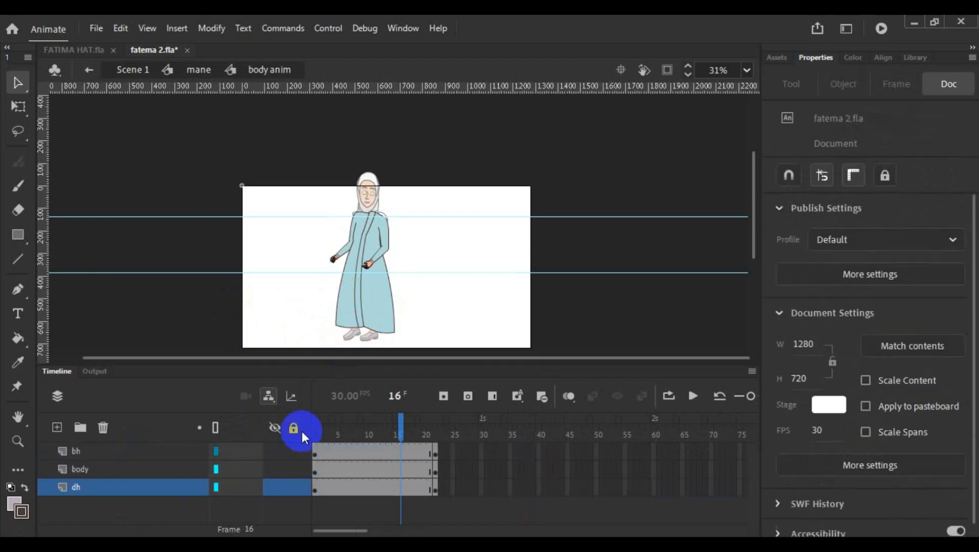
pyautogui.moveTo(234, 489)
pyautogui.mouseDown()
pyautogui.moveTo(234, 448)
pyautogui.moveTo(234, 464)
pyautogui.mouseUp()
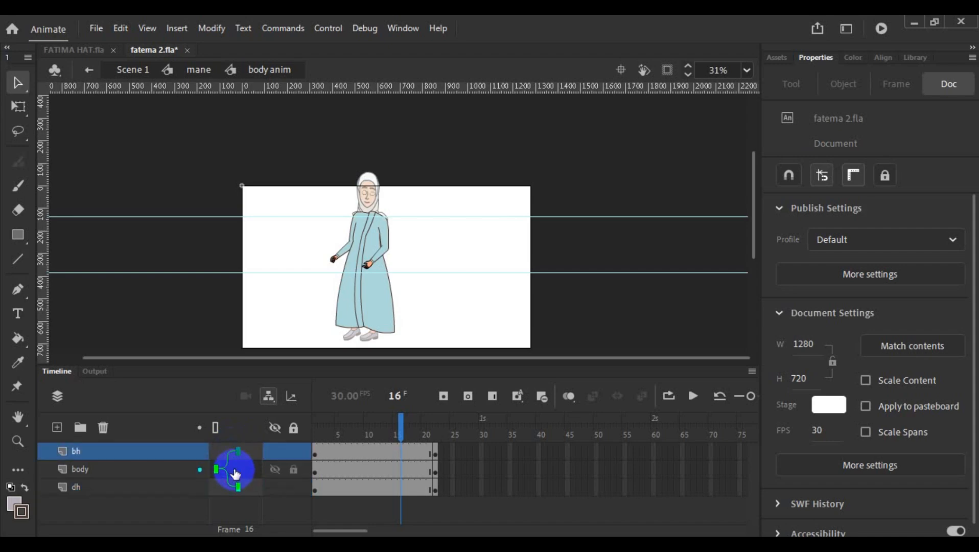
pyautogui.doubleClick(419, 312)
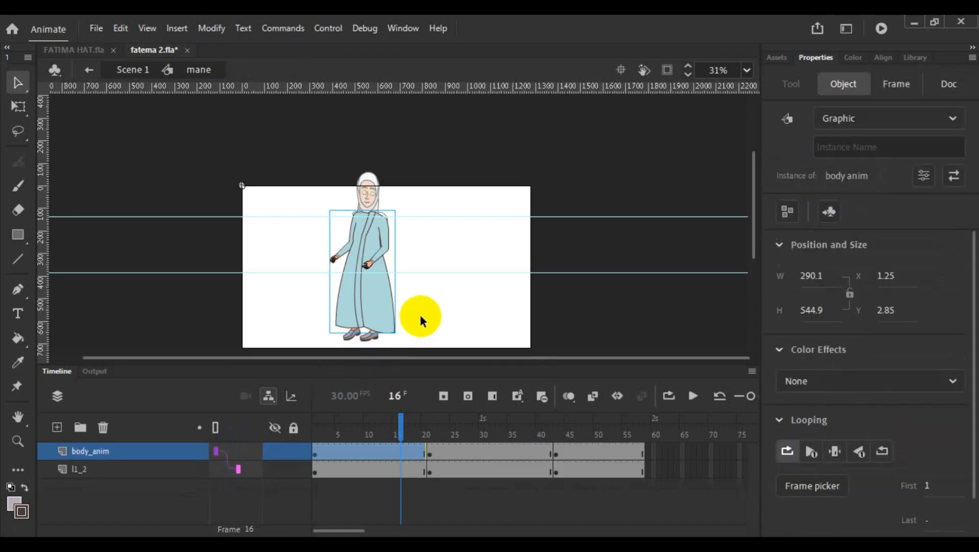
# - Examine the layer structure of the nested body symbol and return to Scene 1
pyautogui.click(382, 302)
pyautogui.doubleClick(382, 302)
pyautogui.doubleClick(382, 302)
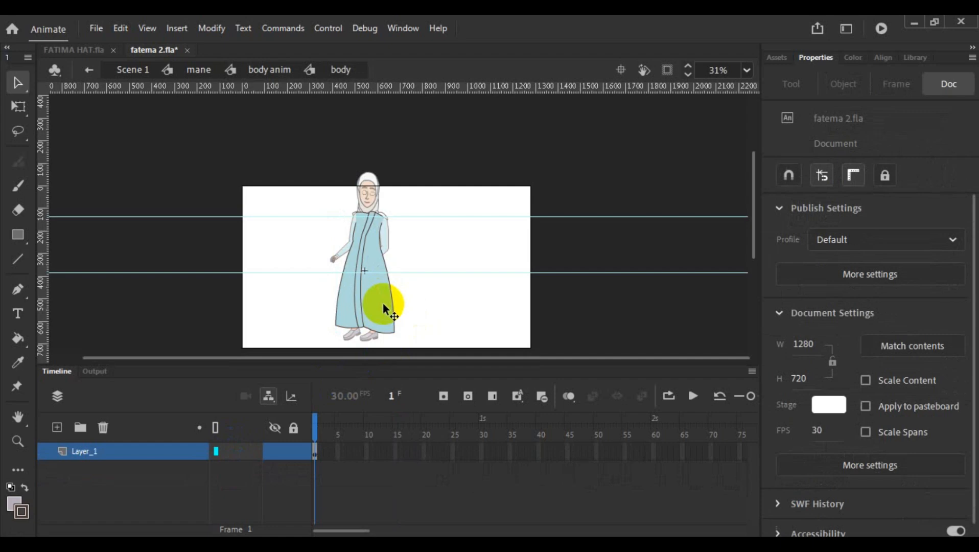
pyautogui.doubleClick(418, 300)
pyautogui.doubleClick(421, 303)
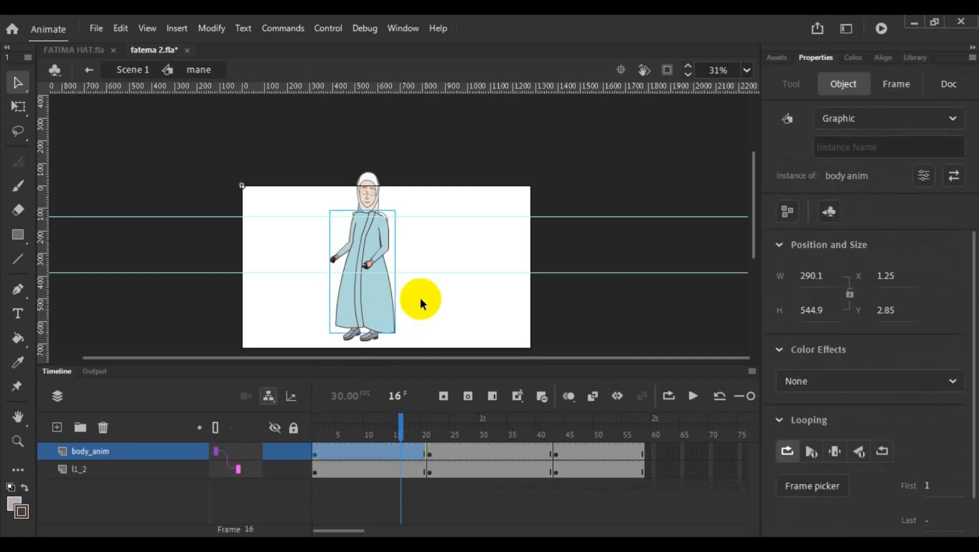
pyautogui.doubleClick(420, 303)
pyautogui.click(420, 303)
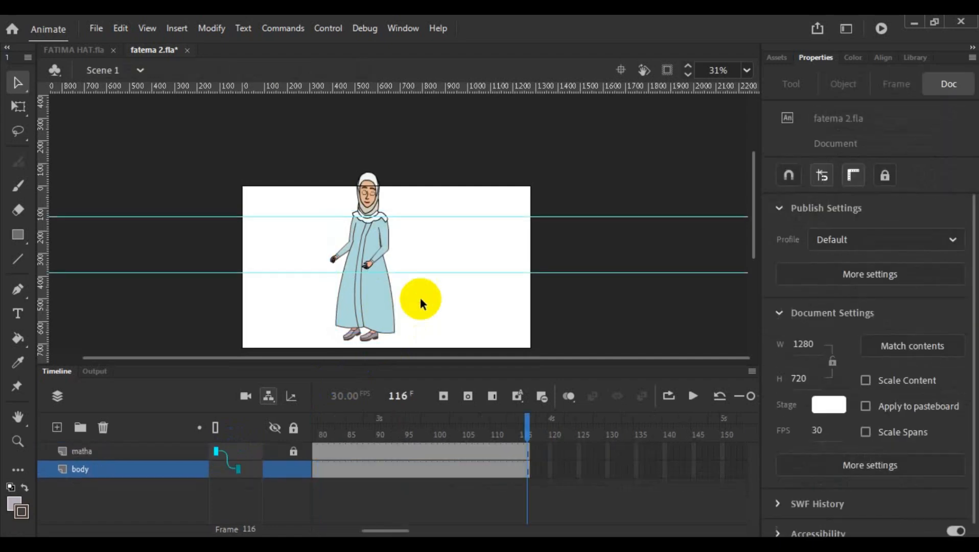
# - Recheck the mane layers, test the Scene 1 parenting by moving the mane instance away from the head, and undo the move
pyautogui.click(219, 431)
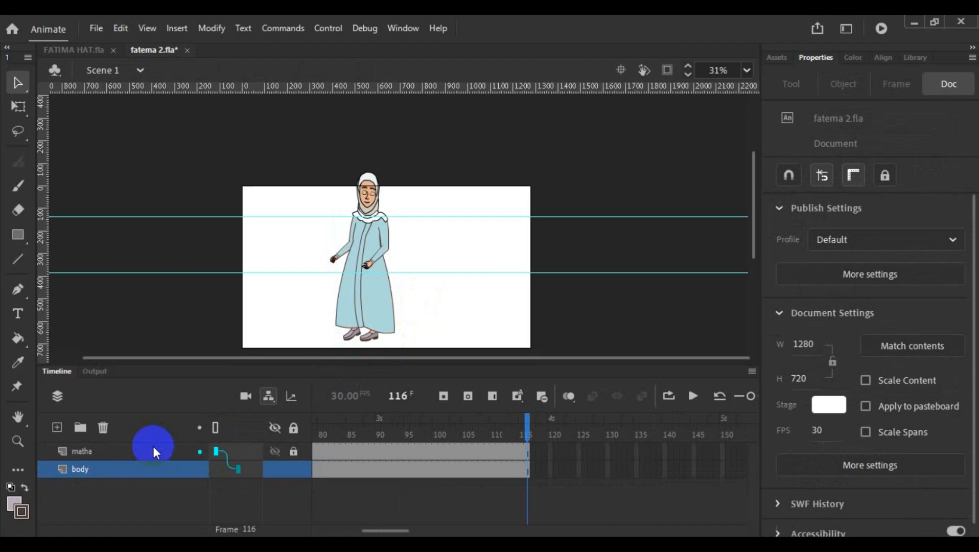
pyautogui.doubleClick(373, 295)
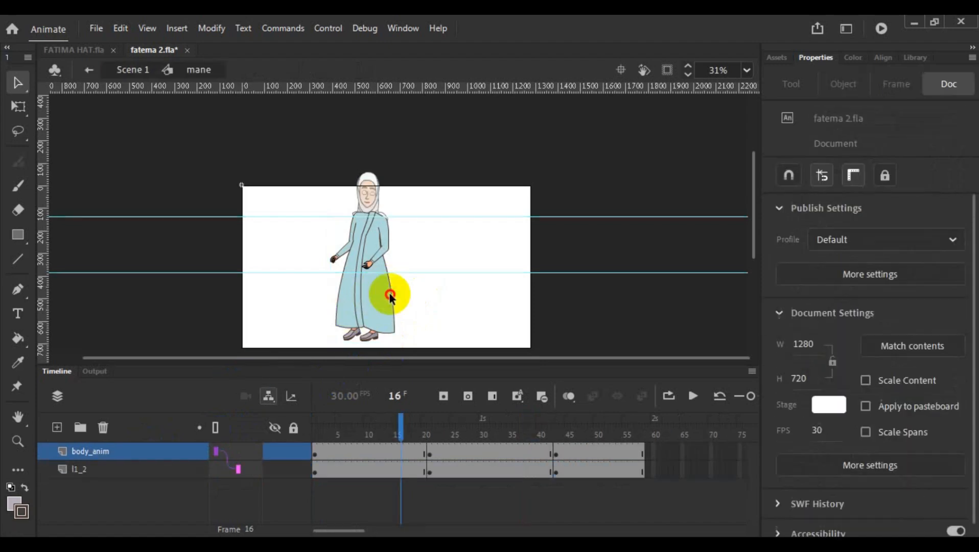
pyautogui.doubleClick(451, 291)
pyautogui.moveTo(360, 292); pyautogui.dragTo(417, 296)
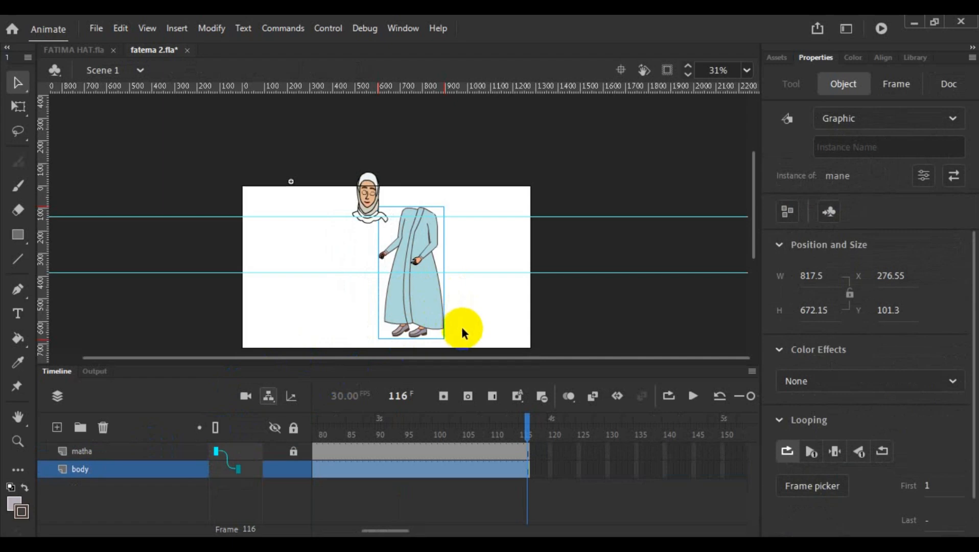
pyautogui.hotkey('ctrl', 'z')
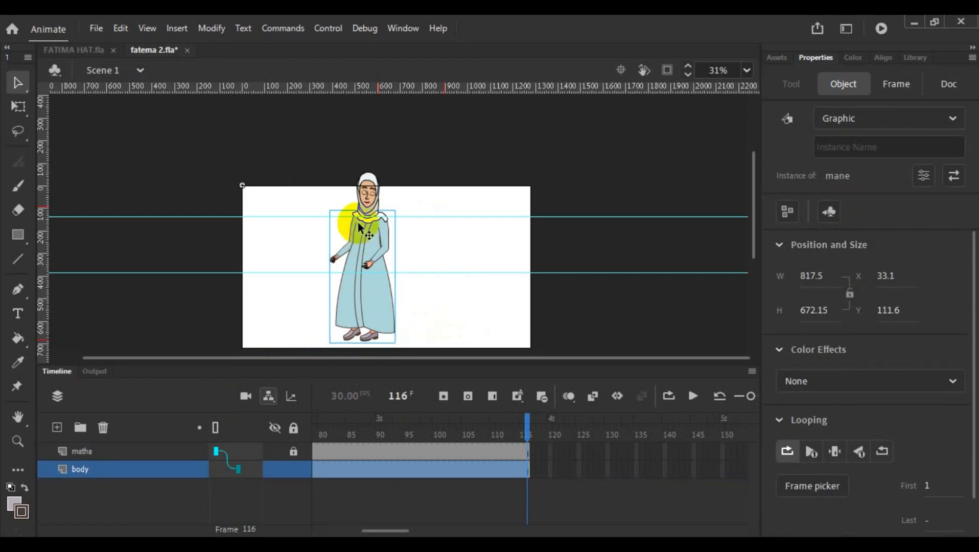
# - Unlock the matha layer and slightly shift the head instance to test that the body follows it
pyautogui.click(366, 205)
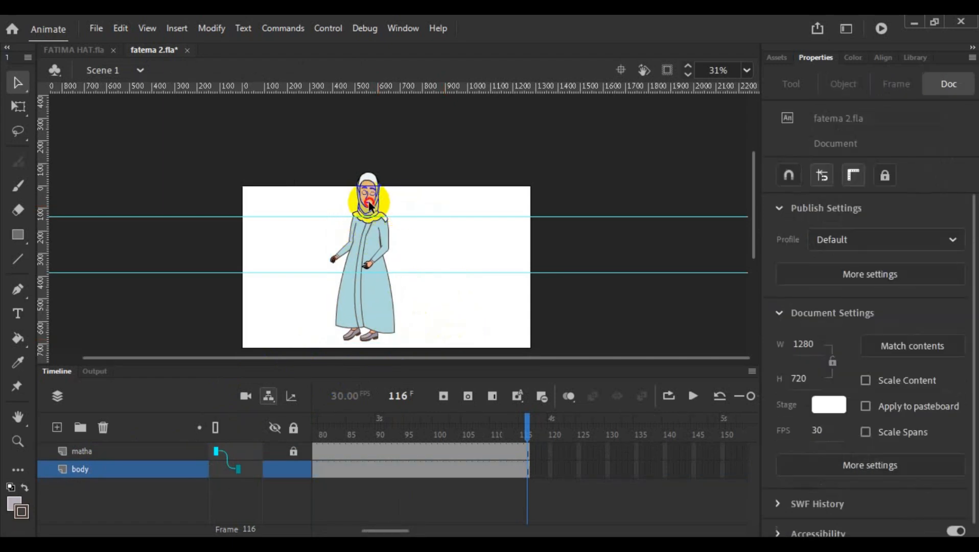
pyautogui.moveTo(368, 202); pyautogui.dragTo(410, 215)
pyautogui.click(453, 214)
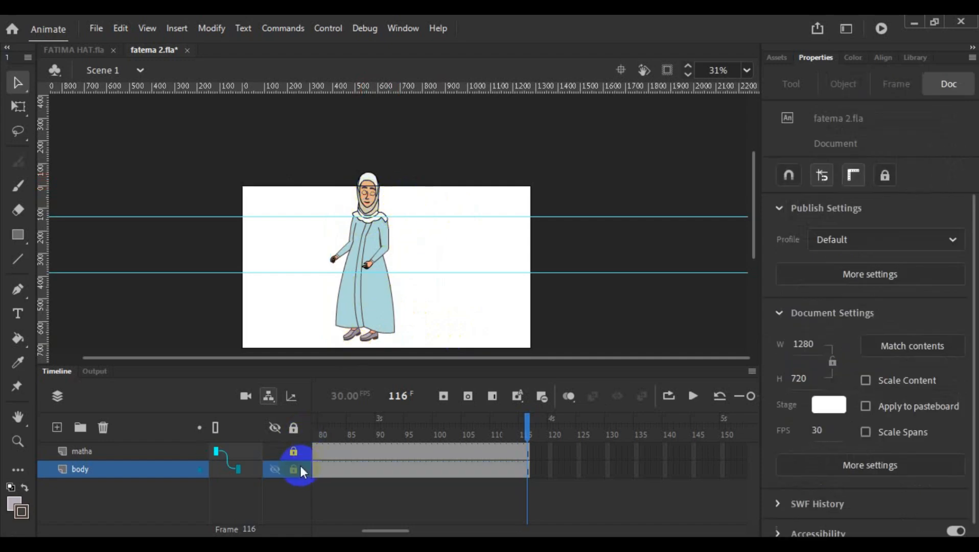
pyautogui.click(294, 451)
pyautogui.click(364, 207)
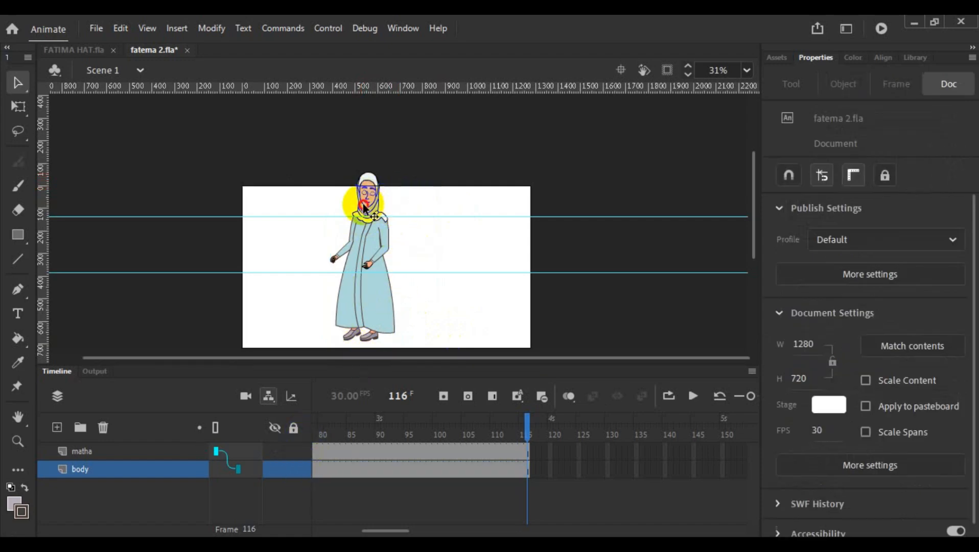
pyautogui.moveTo(364, 205)
pyautogui.mouseDown()
pyautogui.moveTo(415, 212)
pyautogui.moveTo(350, 222)
pyautogui.moveTo(364, 204)
pyautogui.mouseUp()
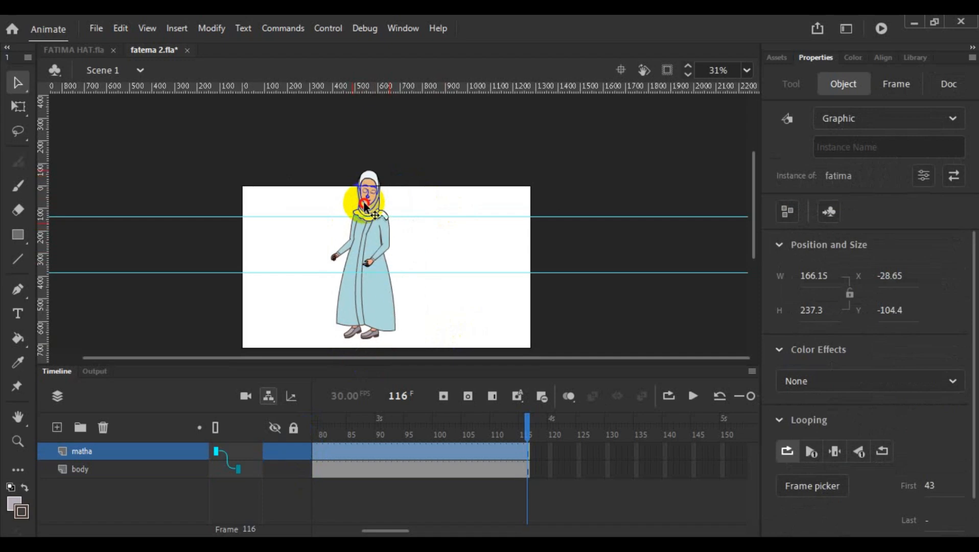
pyautogui.click(401, 207)
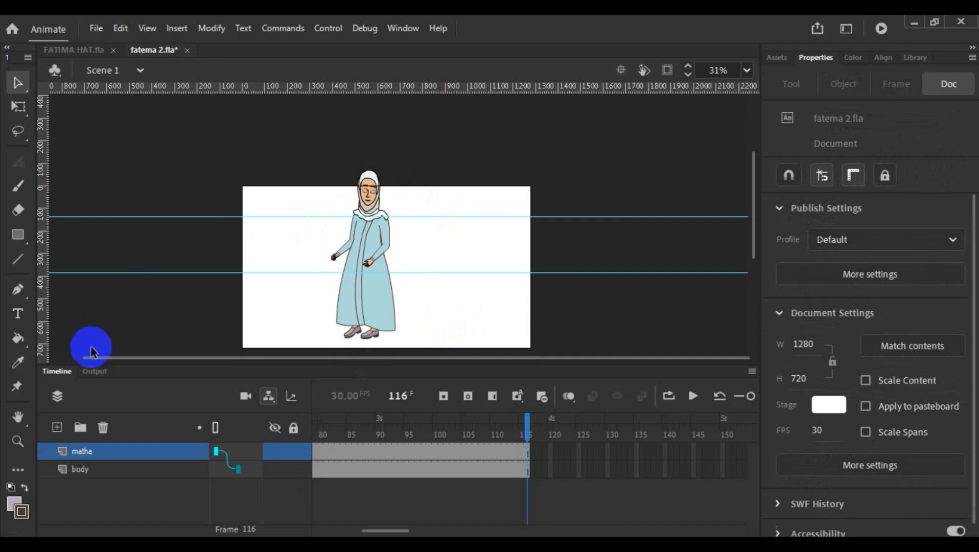
# - Add a new layer above matha and draw a rectangle about 86 by 142 px on it, beside the woman
pyautogui.click(57, 427)
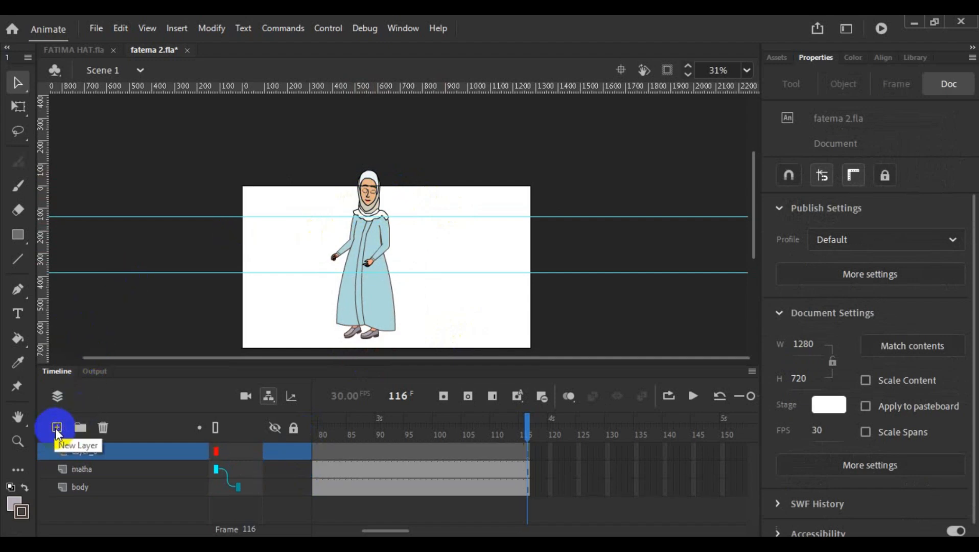
pyautogui.click(95, 471)
pyautogui.keyDown('shift'); pyautogui.click(98, 490); pyautogui.keyUp('shift')
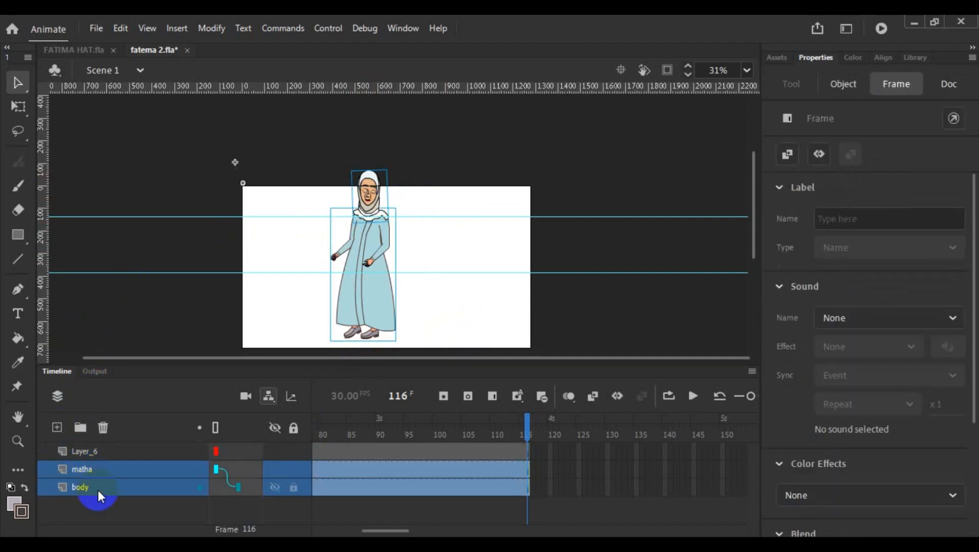
pyautogui.rightClick(98, 489)
pyautogui.click(280, 309)
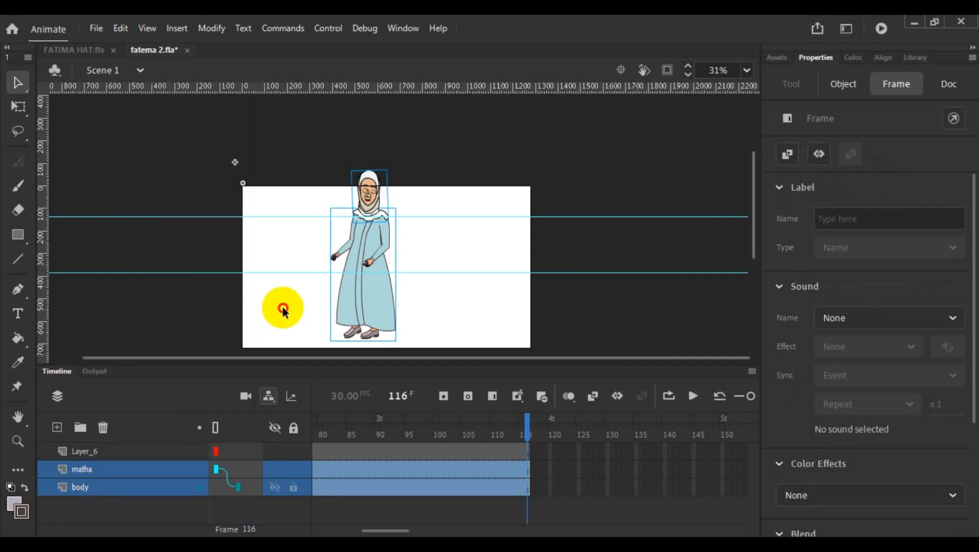
pyautogui.click(94, 452)
pyautogui.click(18, 236)
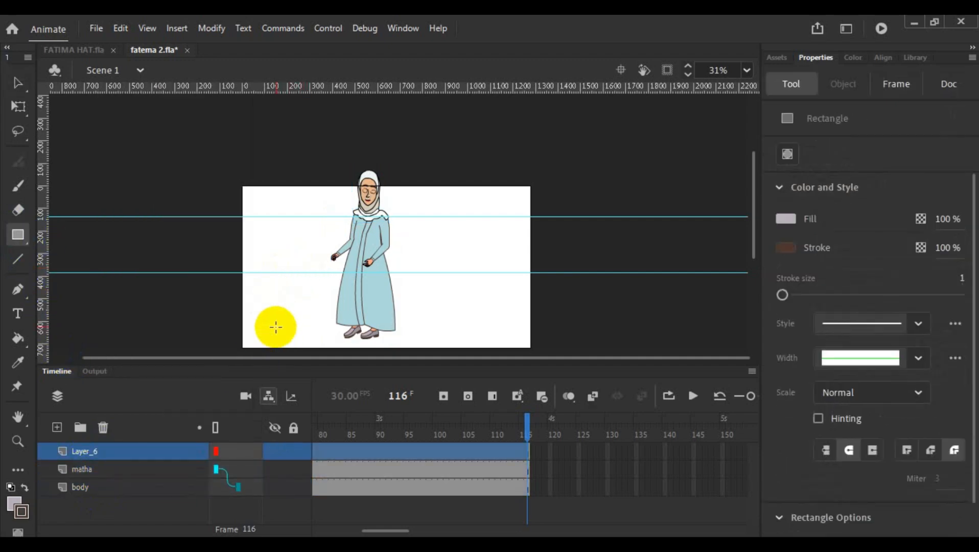
pyautogui.moveTo(271, 241); pyautogui.dragTo(291, 272)
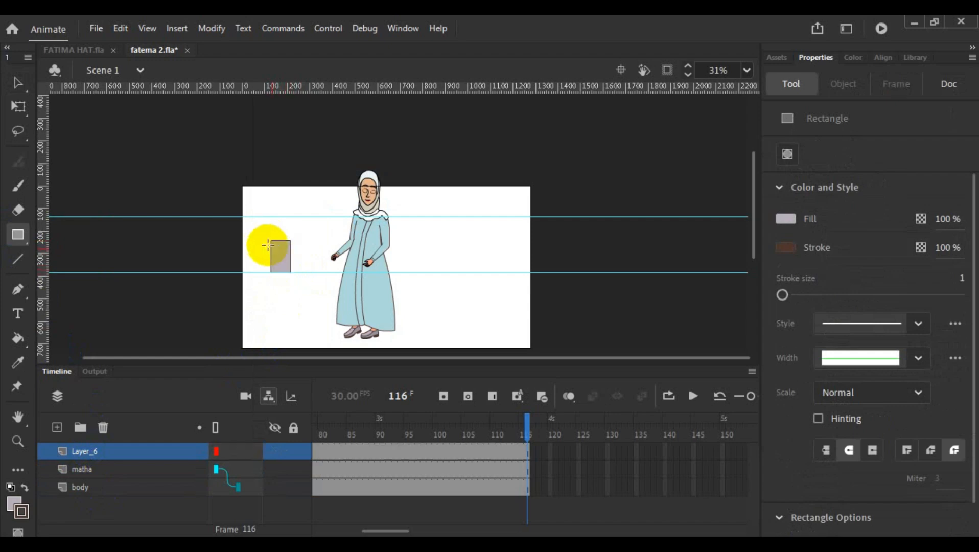
# - Convert the rectangle to a graphic symbol named "fatima ful mane"
pyautogui.click(12, 80)
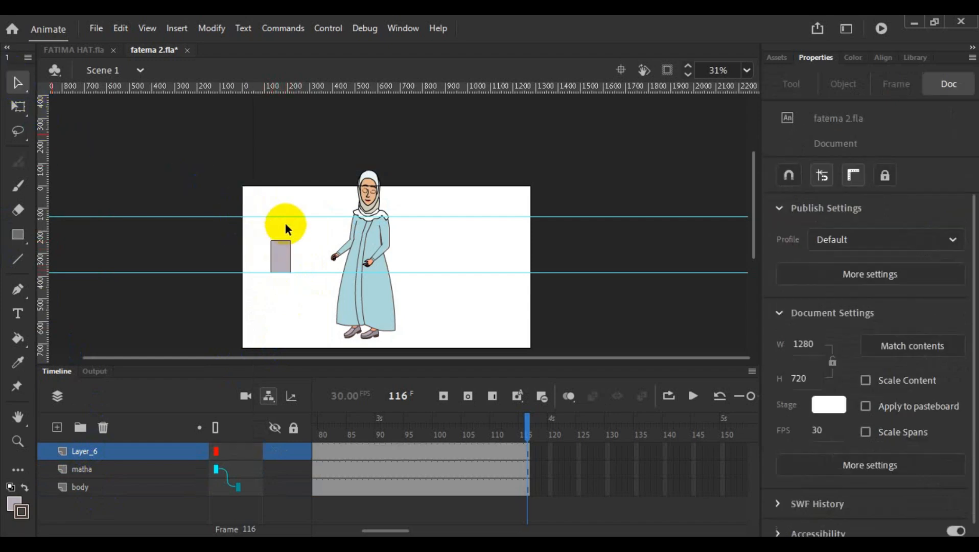
pyautogui.moveTo(258, 224); pyautogui.dragTo(304, 291)
pyautogui.rightClick(281, 252)
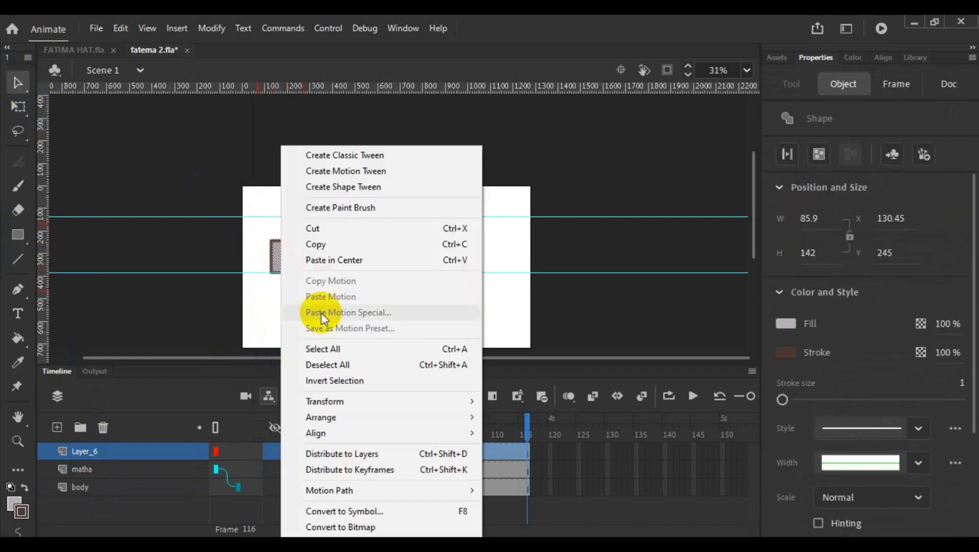
pyautogui.click(375, 512)
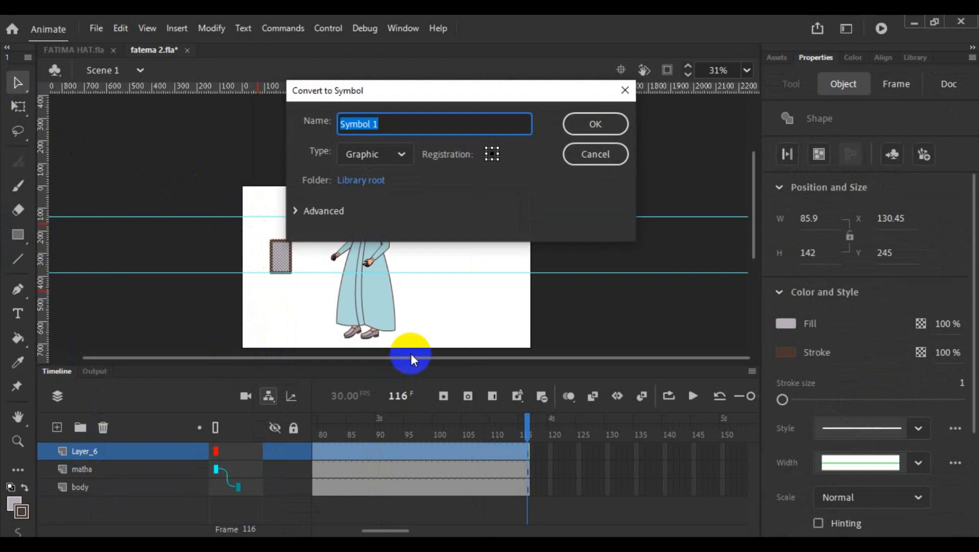
pyautogui.write('fatima ful ma')
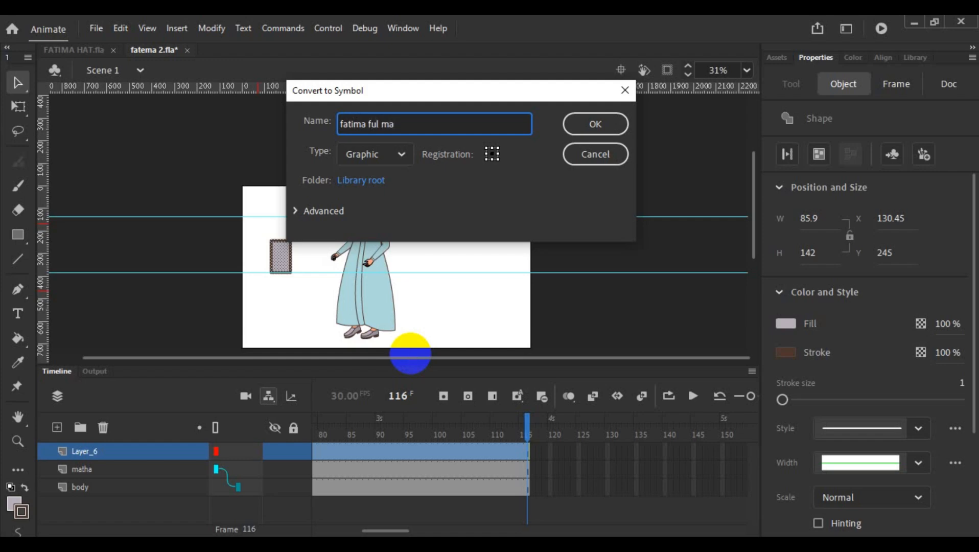
pyautogui.write('ne')
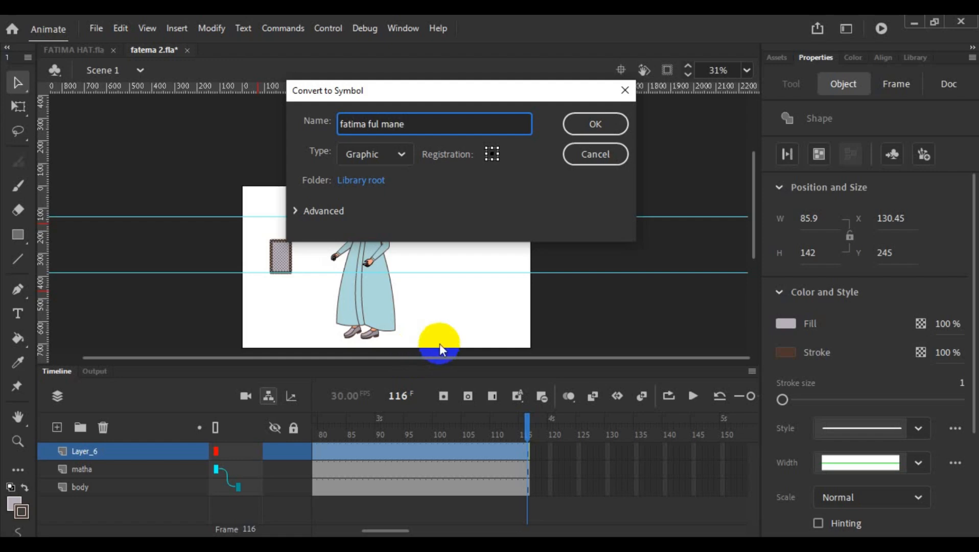
pyautogui.click(607, 125)
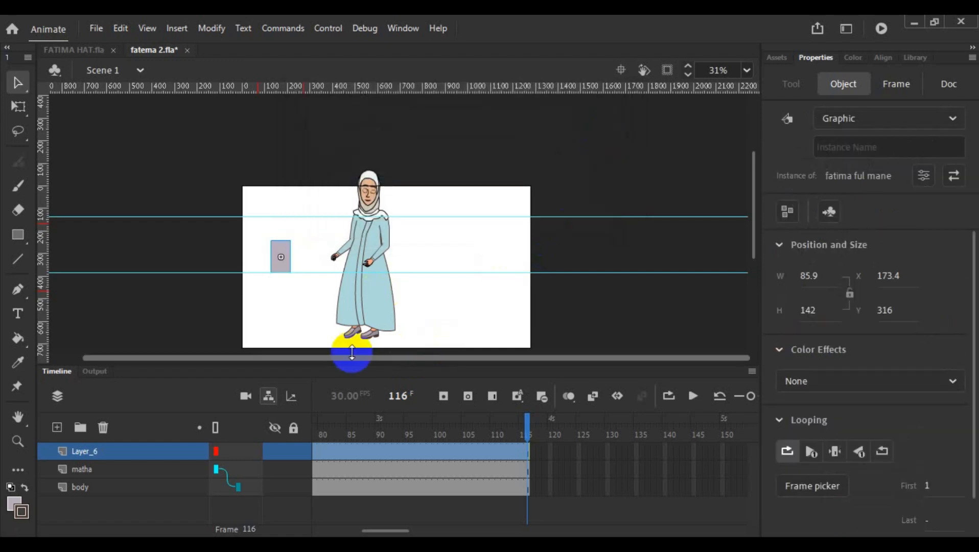
# - Cut the matha and body layers together from the Scene 1 timeline
pyautogui.click(104, 468)
pyautogui.keyDown('shift'); pyautogui.click(95, 493); pyautogui.keyUp('shift')
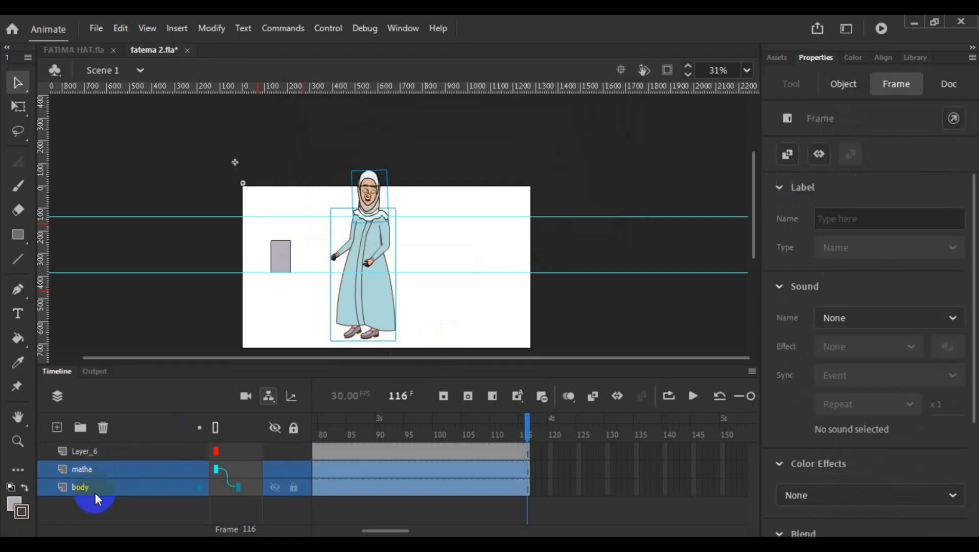
pyautogui.rightClick(97, 483)
pyautogui.click(163, 194)
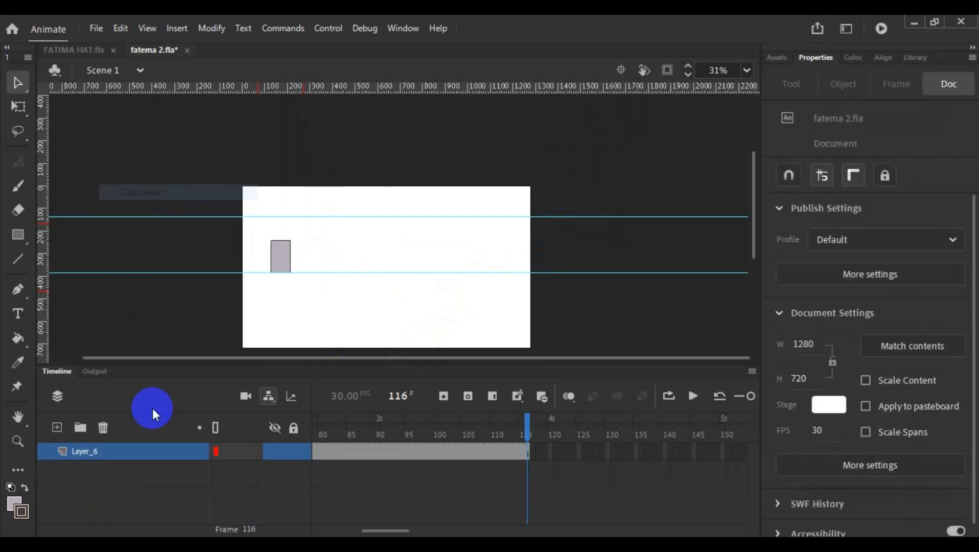
# - Open the fatima ful mane symbol for editing and paste the cut matha and body layers into it
pyautogui.click(106, 452)
pyautogui.click(301, 259)
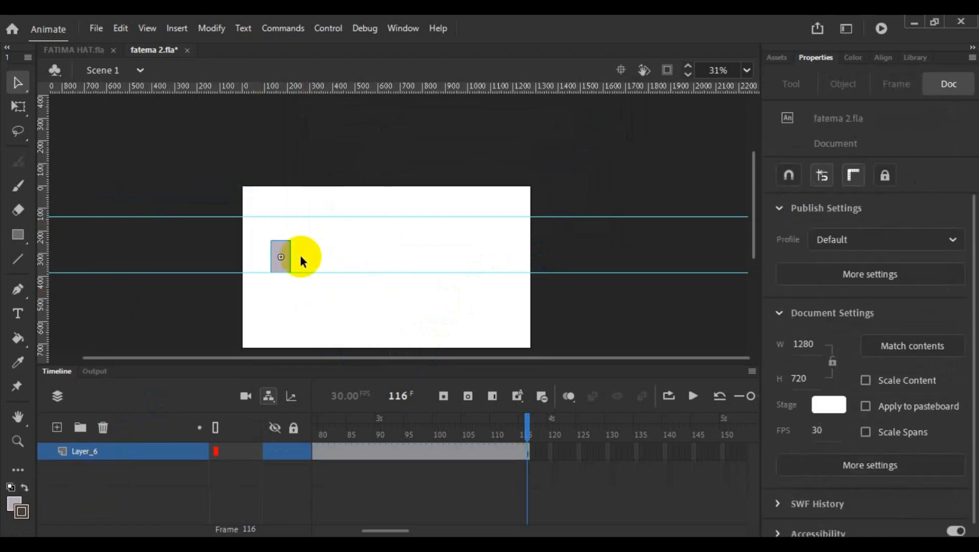
pyautogui.doubleClick(282, 249)
pyautogui.rightClick(282, 253)
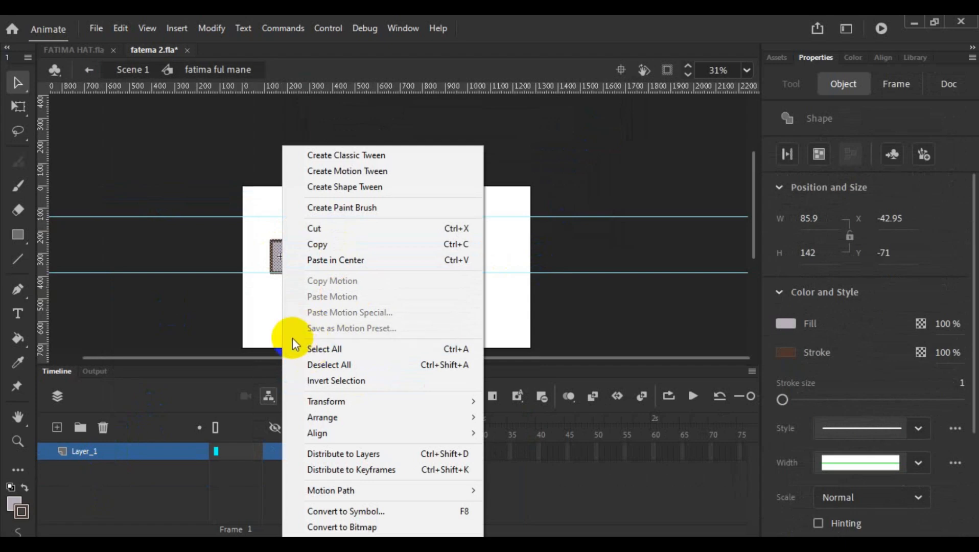
pyautogui.click(269, 314)
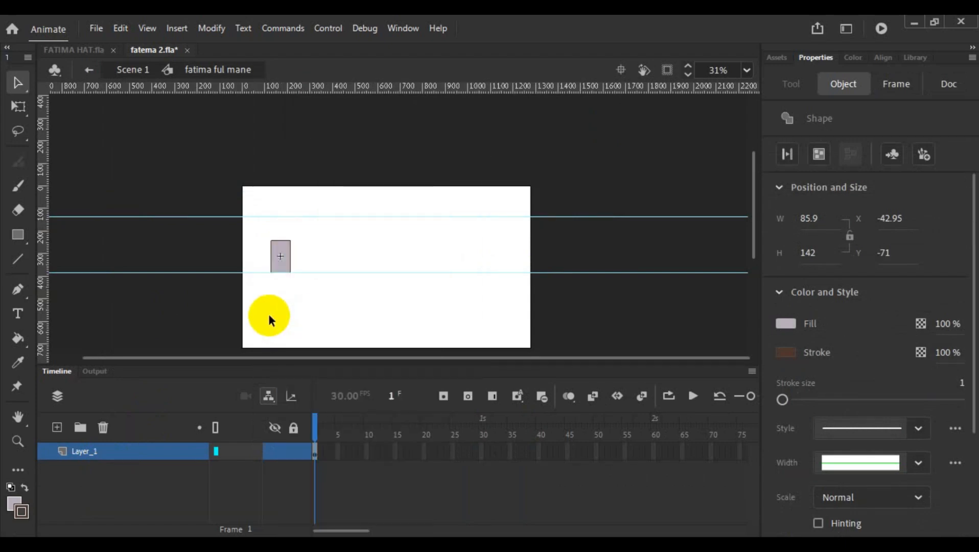
pyautogui.click(134, 454)
pyautogui.rightClick(134, 454)
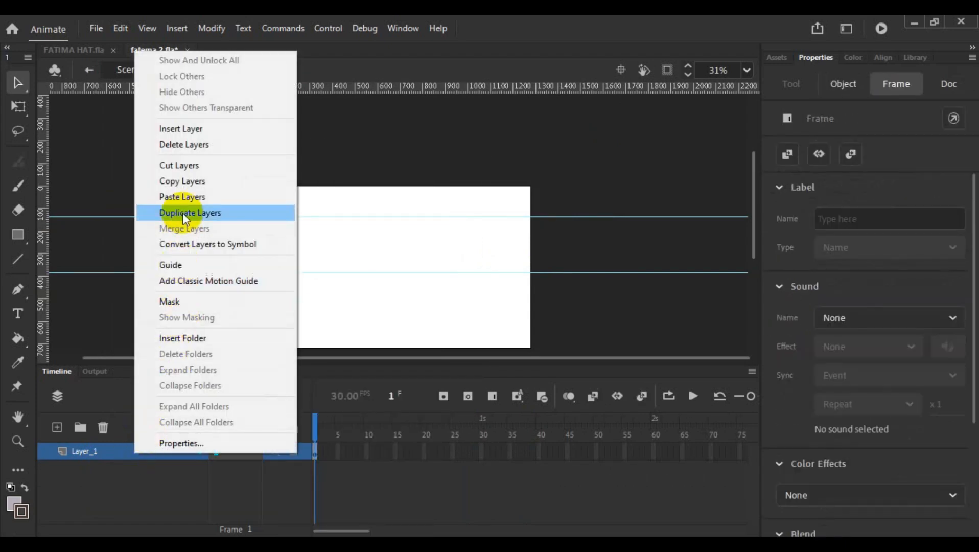
pyautogui.click(184, 199)
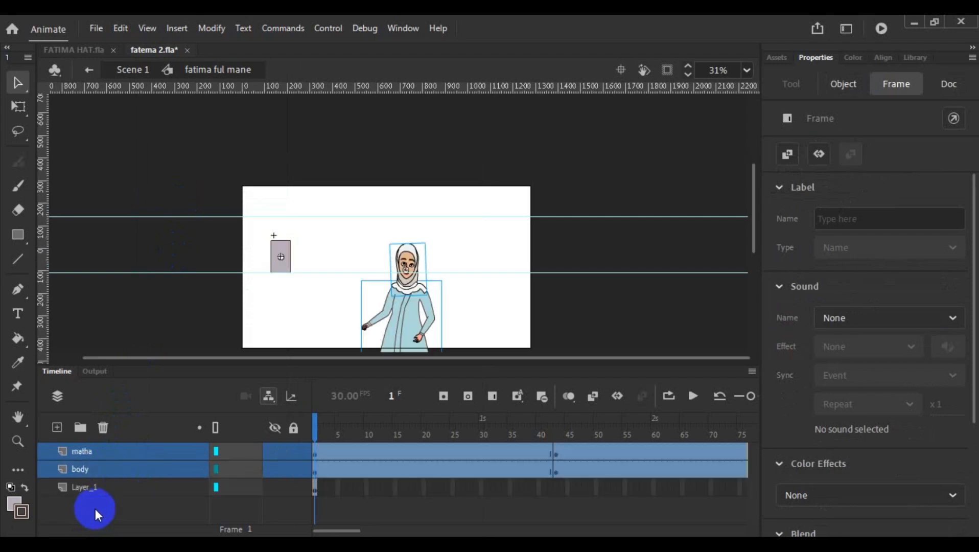
# - Delete the placeholder rectangle's Layer_1 and parent the body layer to the matha layer
pyautogui.click(93, 489)
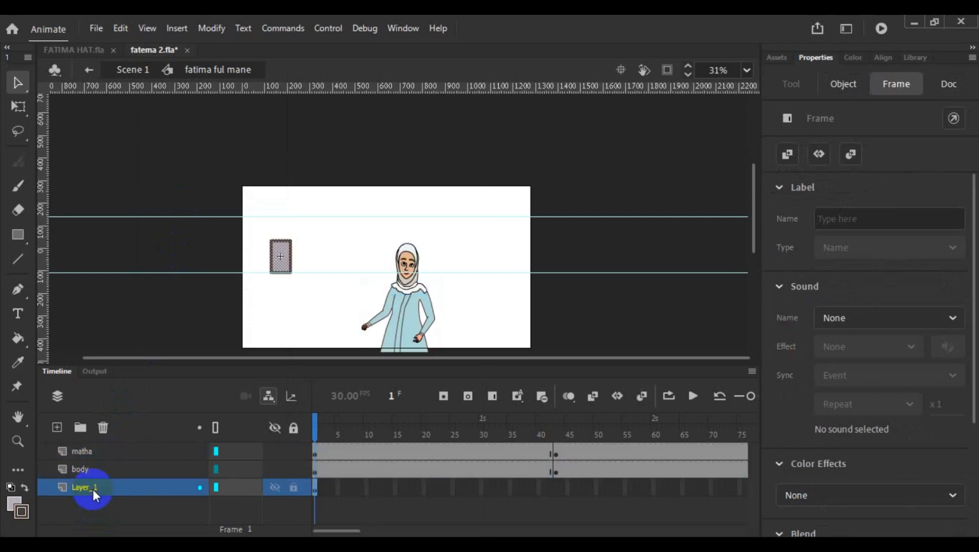
pyautogui.click(104, 426)
pyautogui.moveTo(241, 480); pyautogui.dragTo(241, 452)
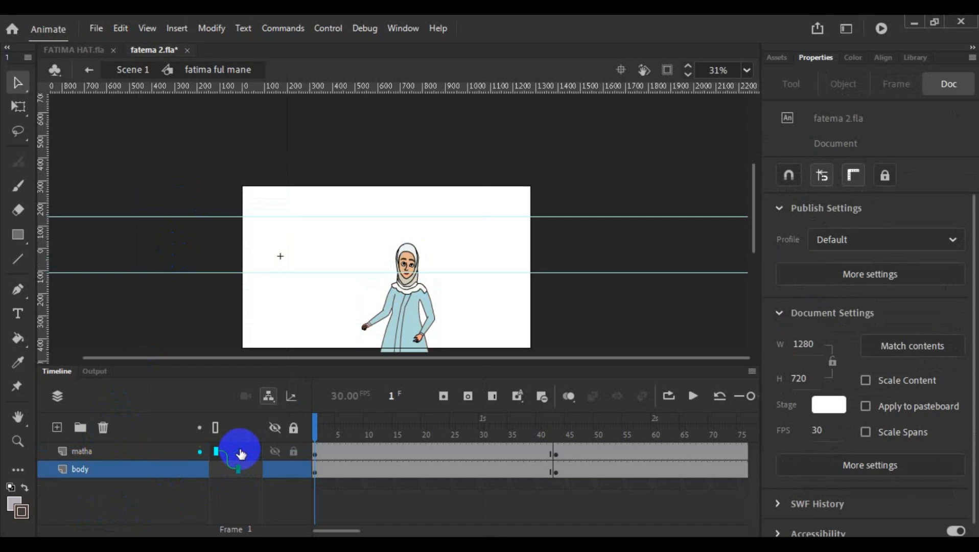
# - Return to Scene 1 and move the fatima ful mane instance up onto the stage, to about X 79, Y 61
pyautogui.doubleClick(246, 314)
pyautogui.hotkey('ctrl', '-')
pyautogui.hotkey('ctrl', '-')
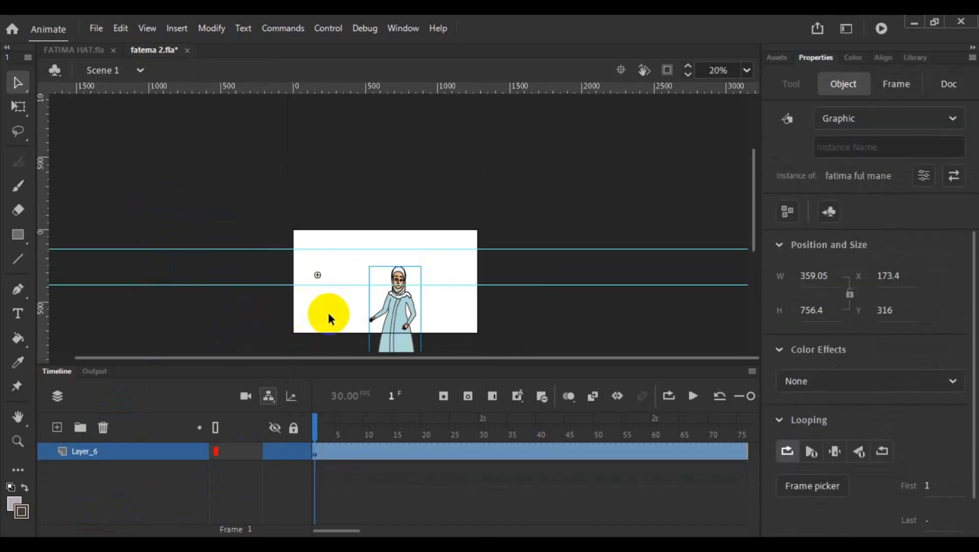
pyautogui.moveTo(394, 330); pyautogui.dragTo(380, 293)
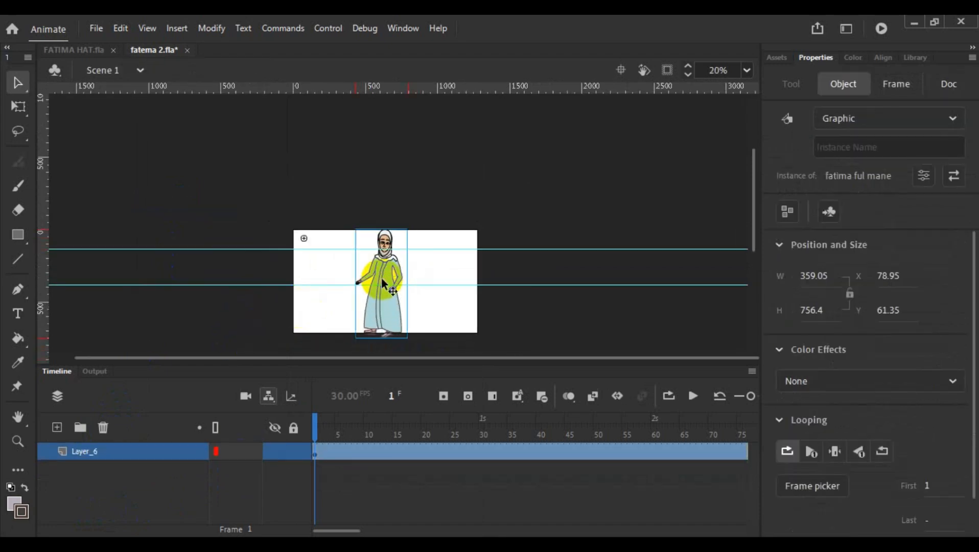
# - Rename Layer_6 in Scene 1 as fatima_ful_mane
pyautogui.click(99, 455)
pyautogui.doubleClick(86, 451)
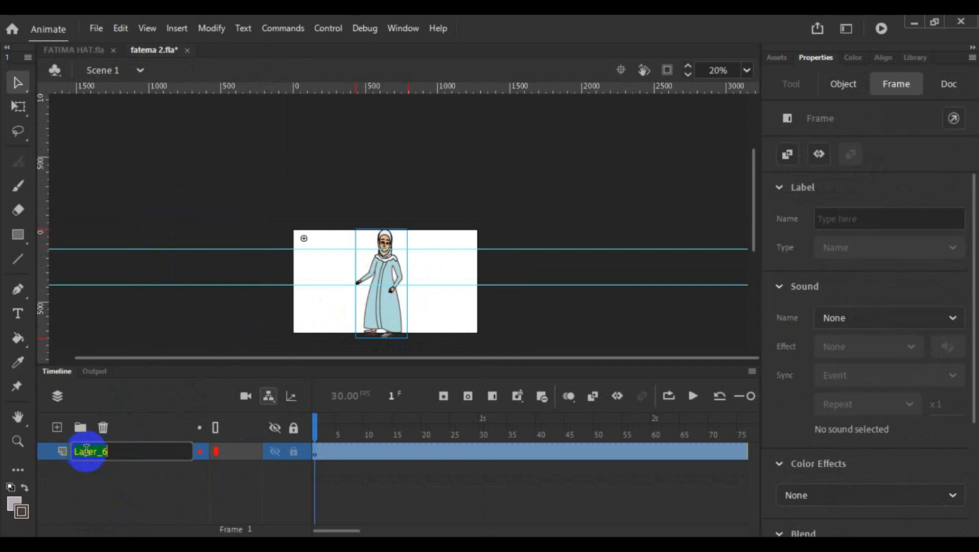
pyautogui.write('fatima ful mane')
pyautogui.click(202, 174)
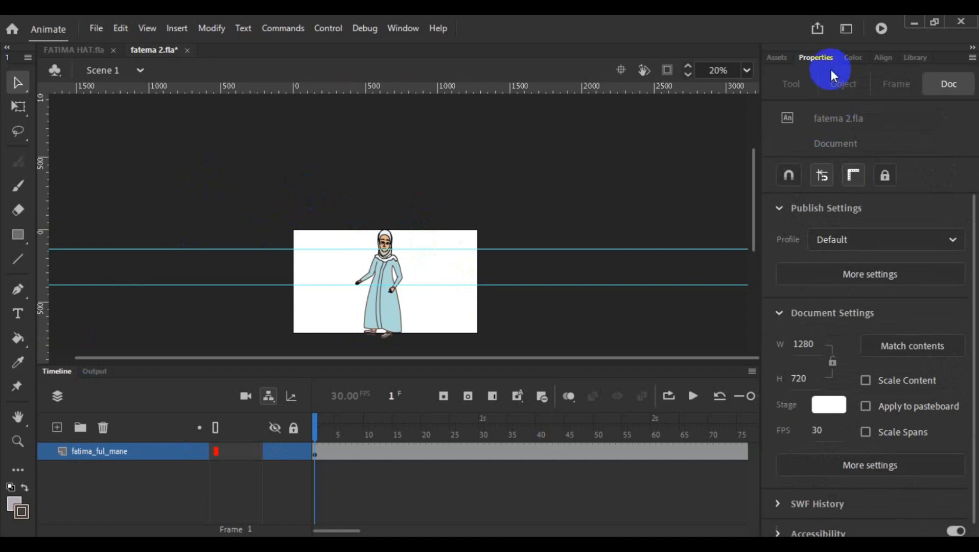
# - Test the movie, close the preview, and scale the character instance down to about 302 by 637 px with Free Transform
pyautogui.click(880, 29)
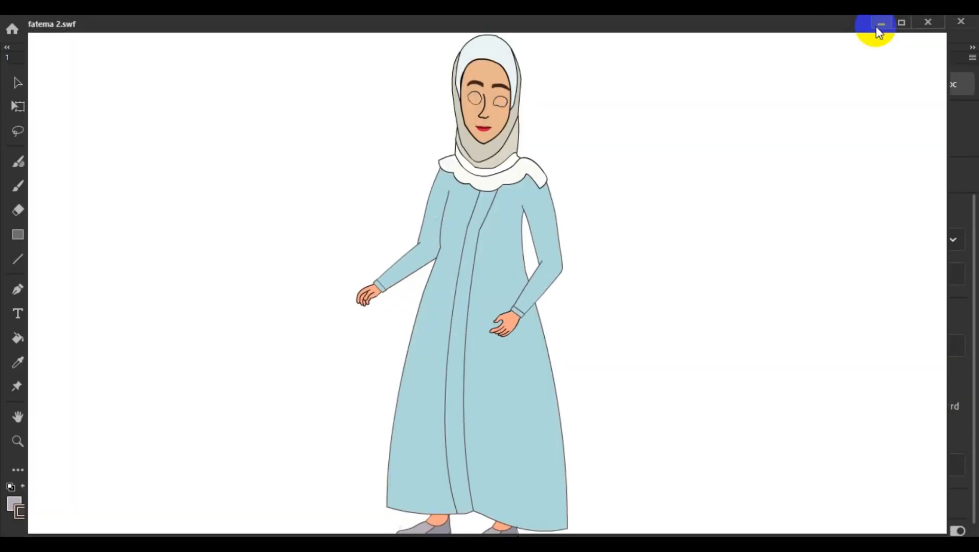
pyautogui.click(929, 22)
pyautogui.click(29, 111)
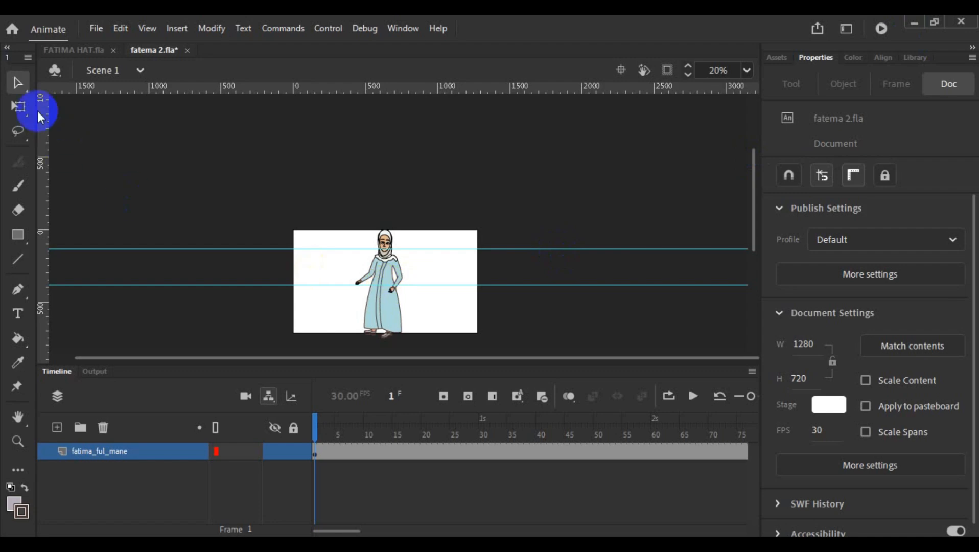
pyautogui.click(363, 277)
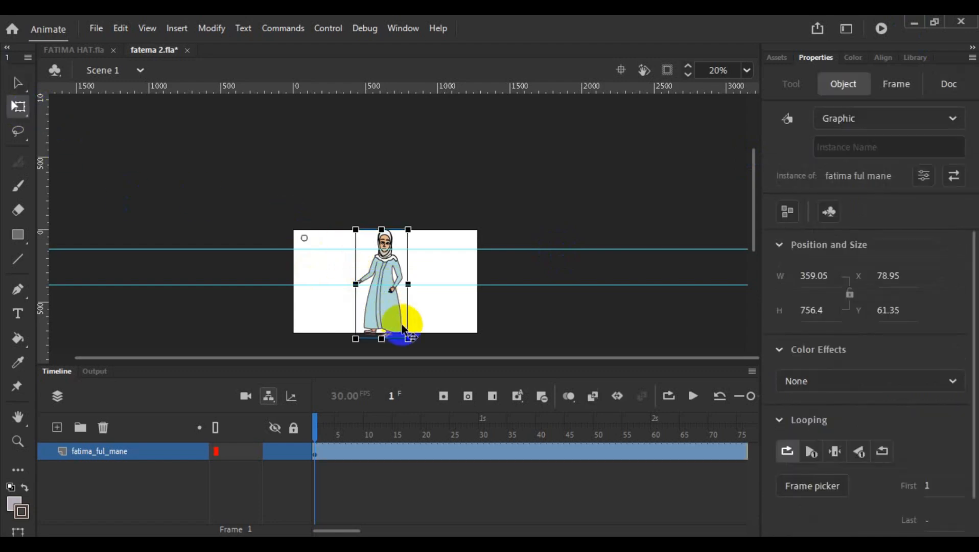
pyautogui.moveTo(410, 338); pyautogui.dragTo(393, 323)
# - Test the movie again with the resized character and close the preview
pyautogui.click(884, 30)
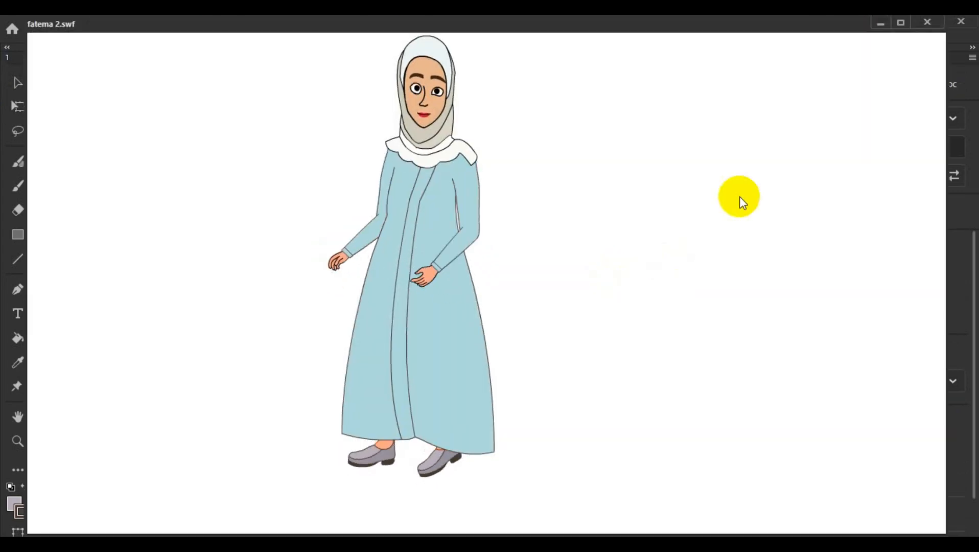
pyautogui.click(927, 22)
pyautogui.press('q')
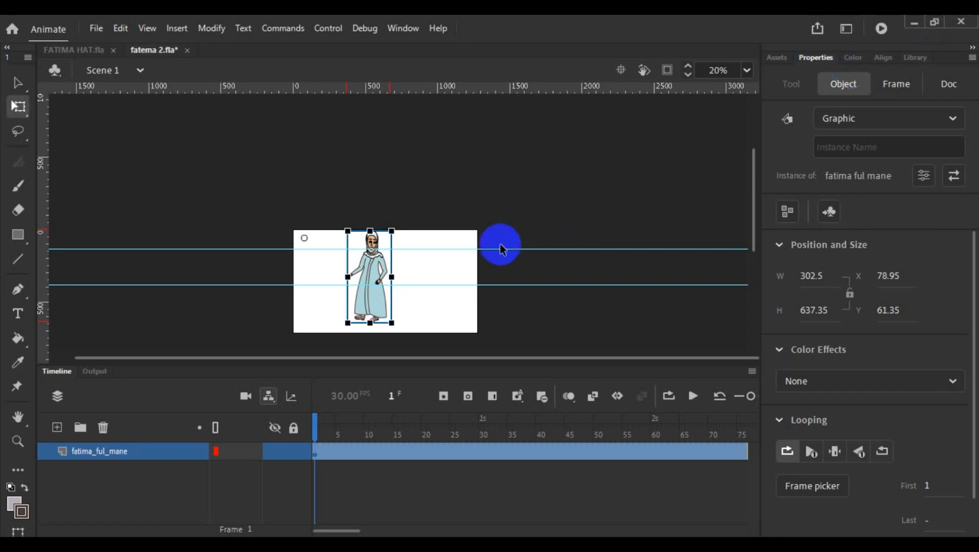